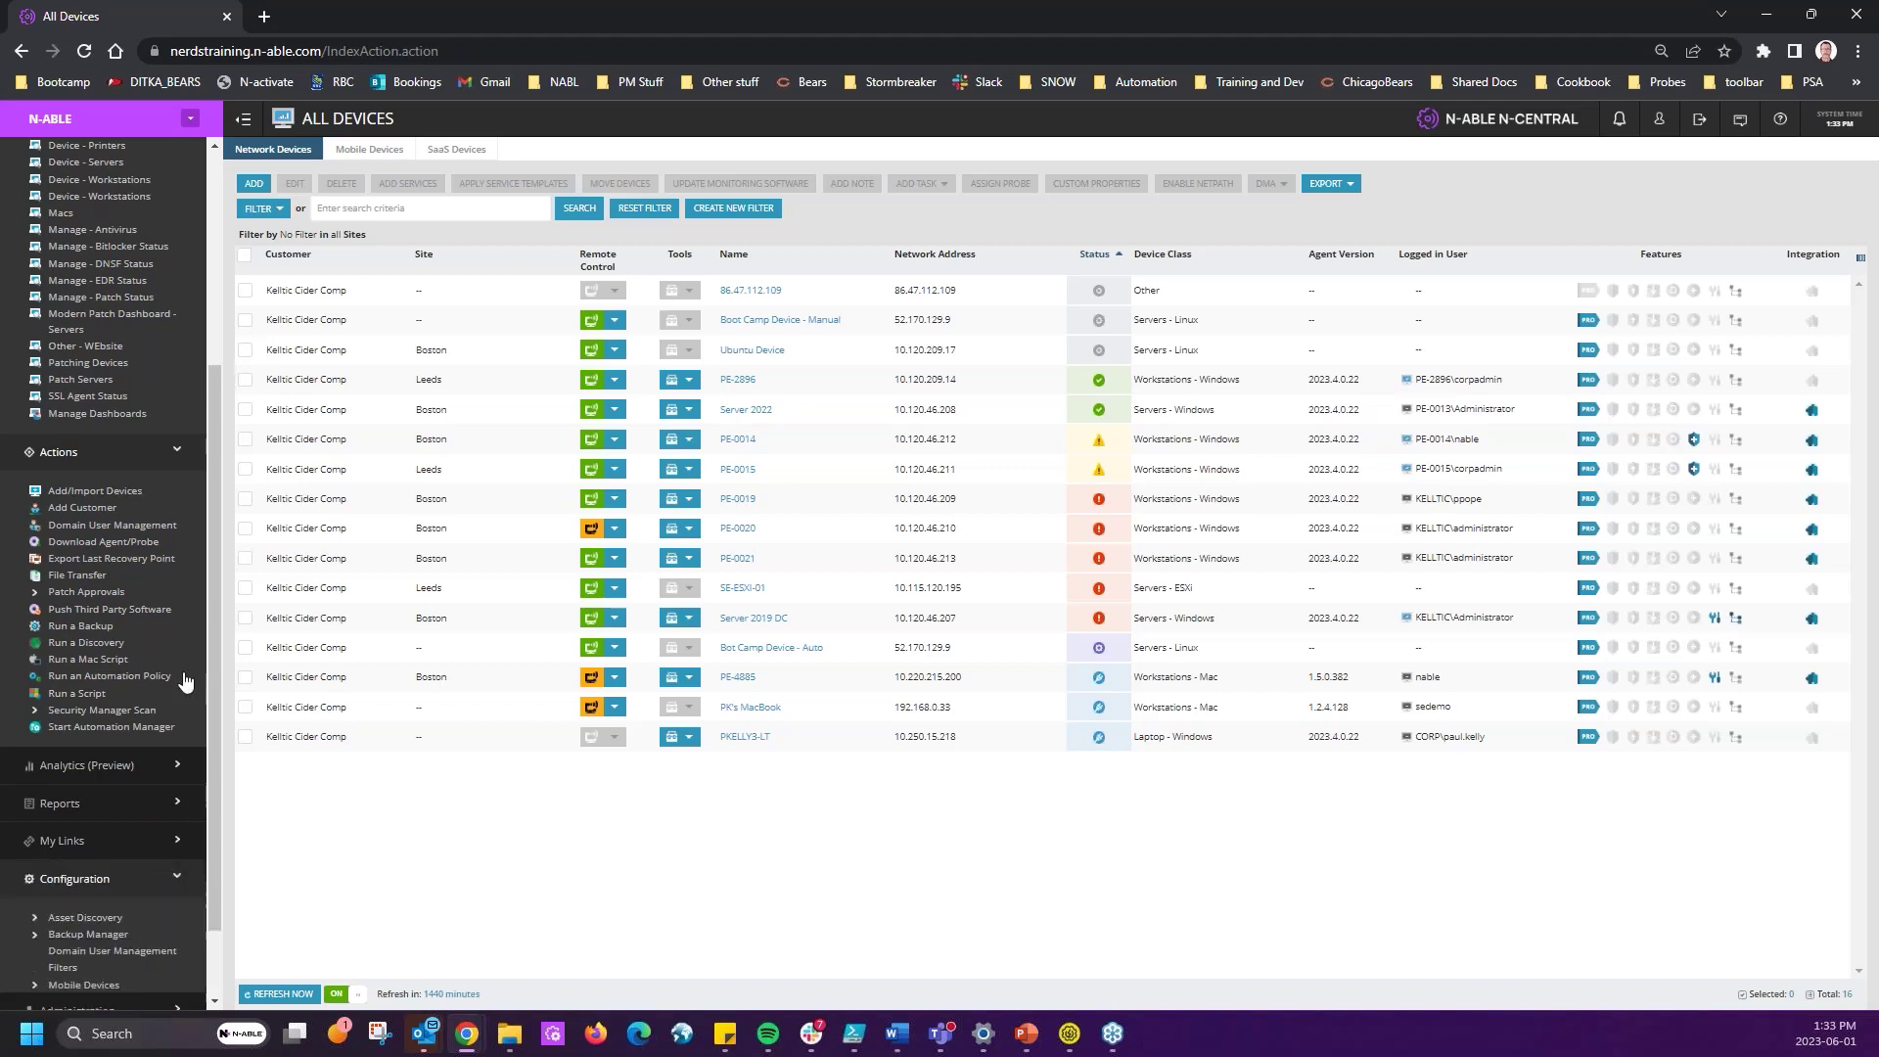
- Open the Patch Management home page from the monitoring configuration area
left_click(63, 828)
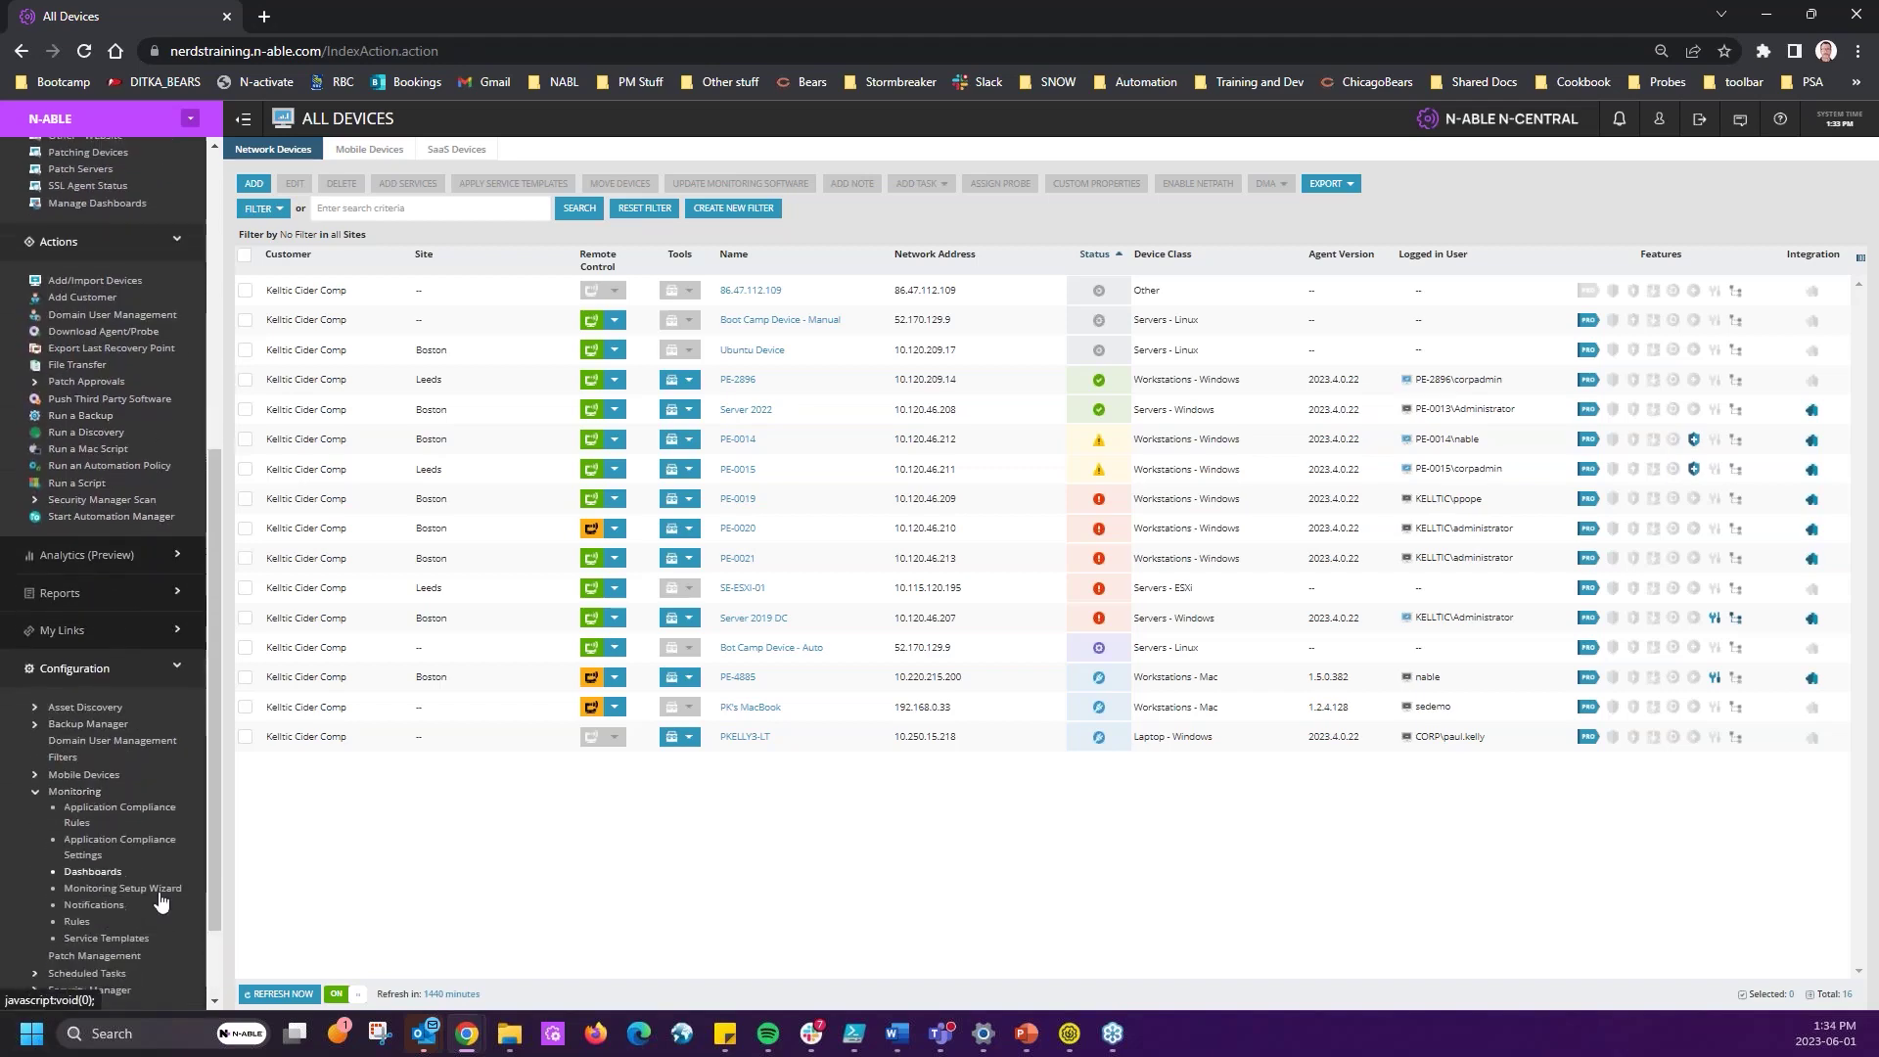
scroll(113, 908, "down", 2)
left_click(55, 844)
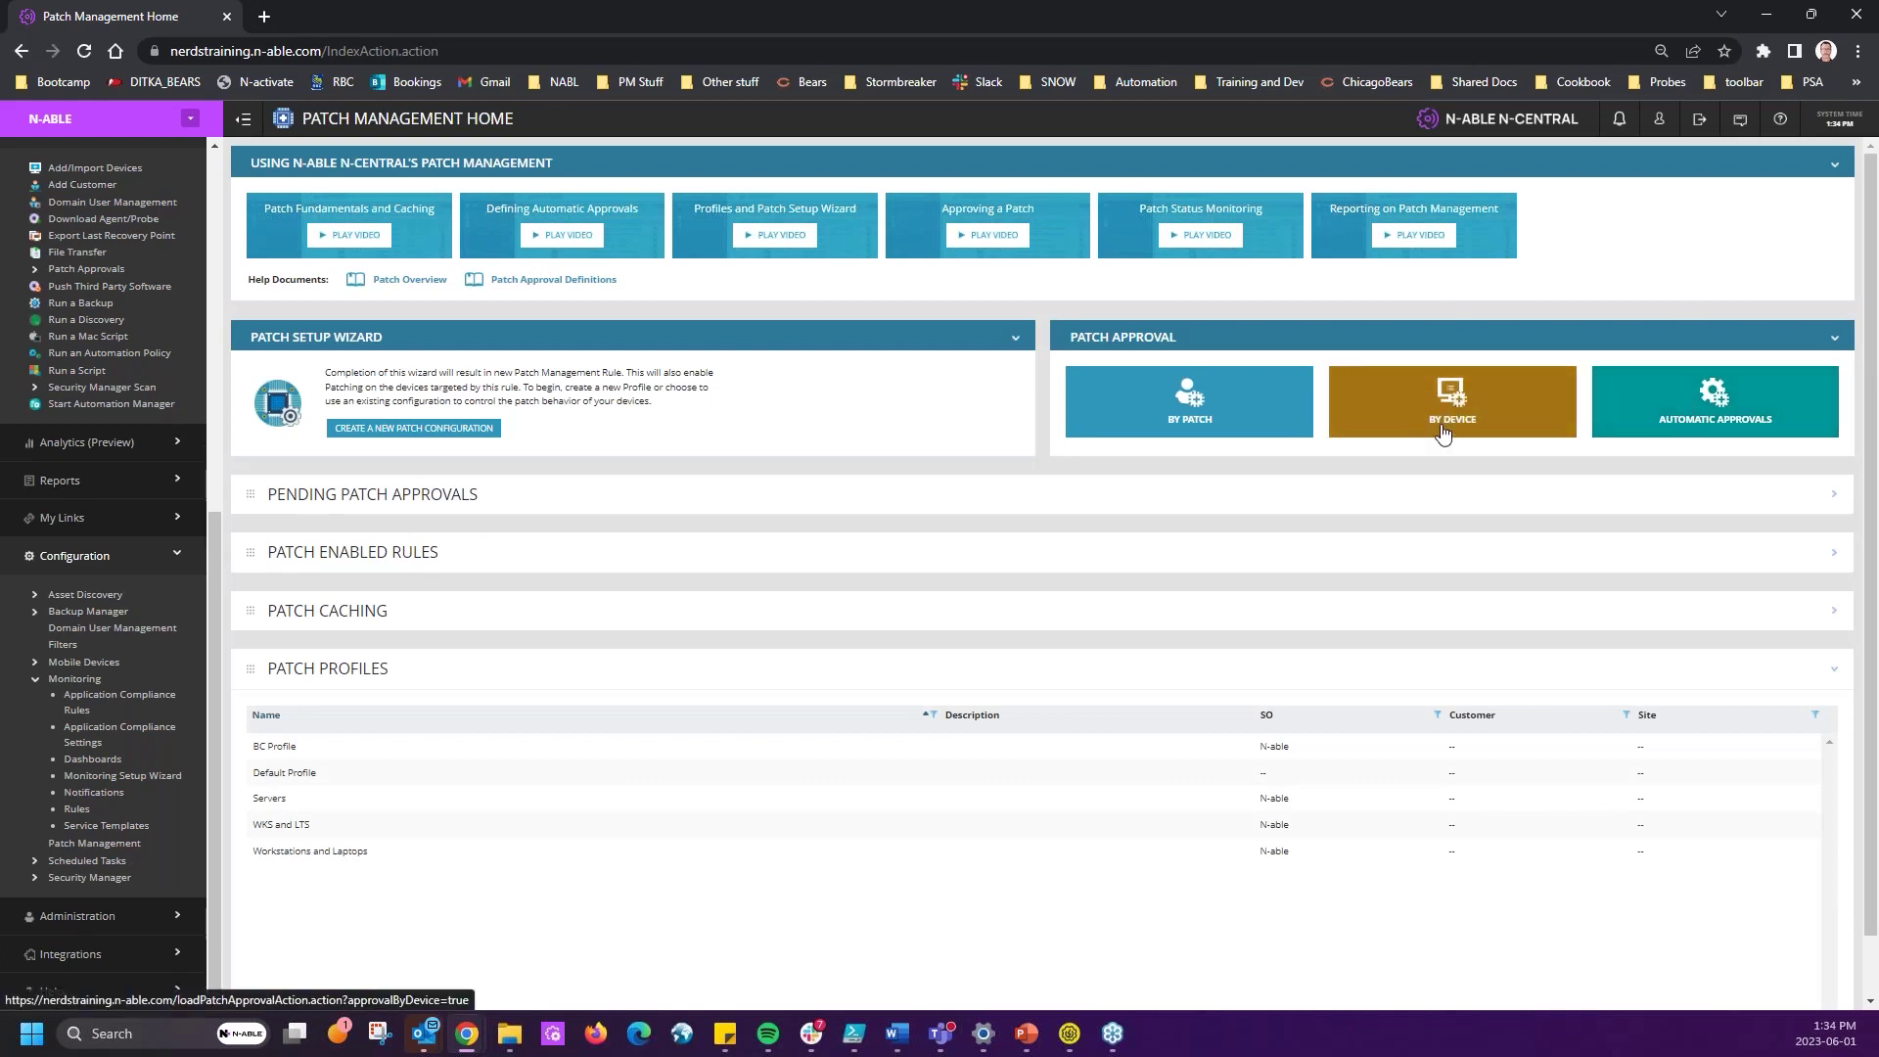
- Start patch approval by device for the CompanyCorp Ottawa Office workstations PE-9318 and PE-9319
left_click(1199, 419)
left_click(1450, 406)
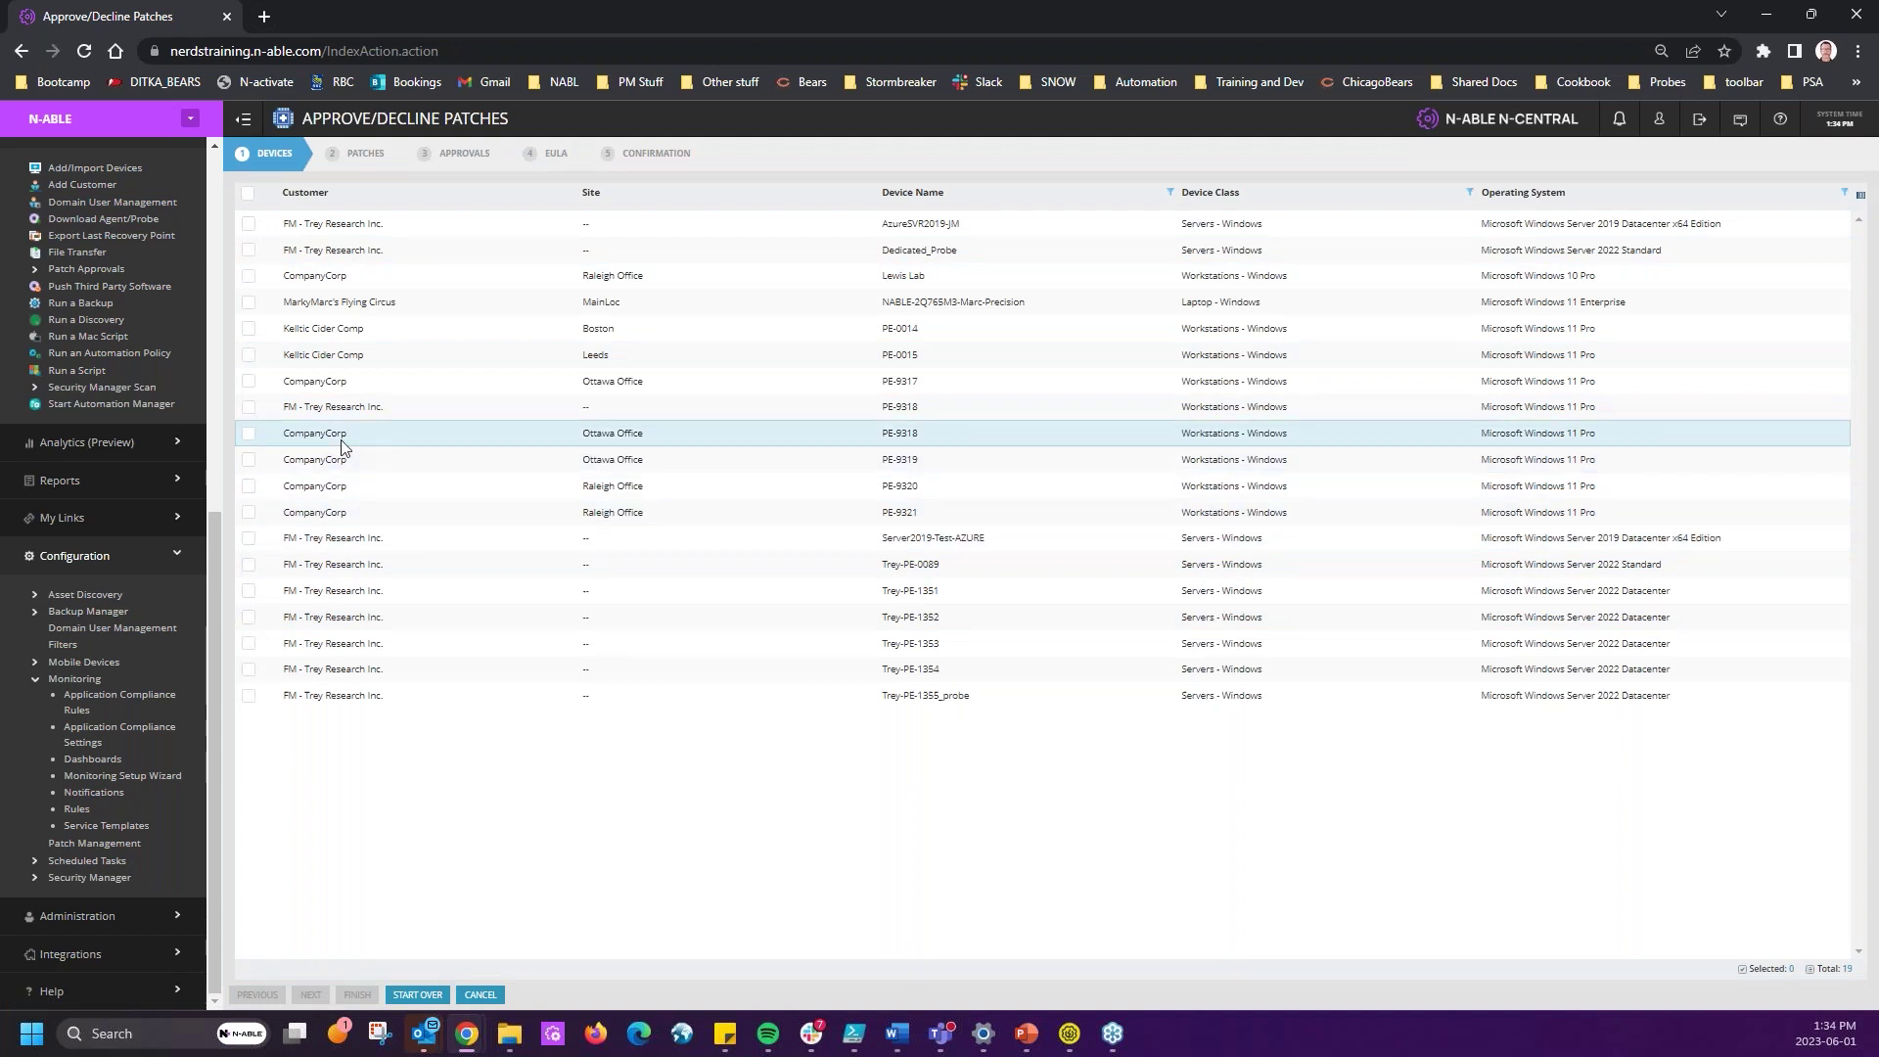
left_click(250, 436)
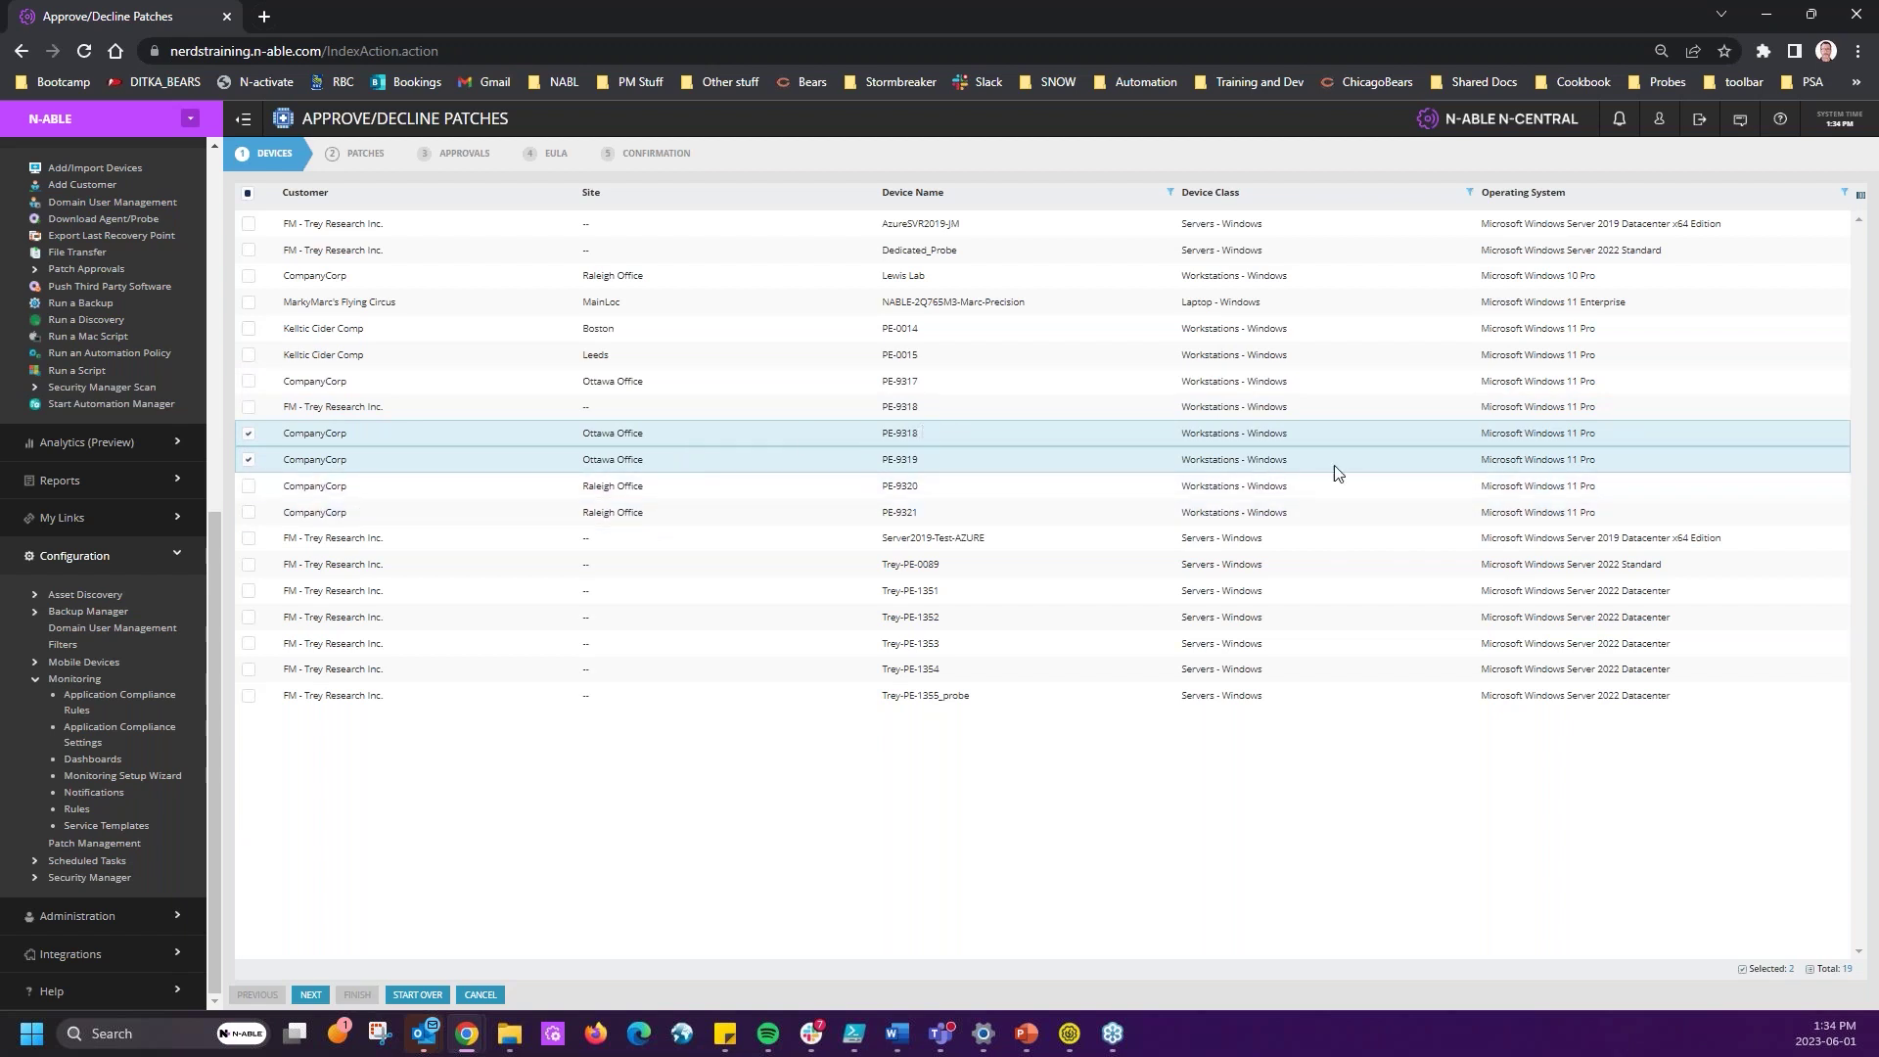
left_click(311, 995)
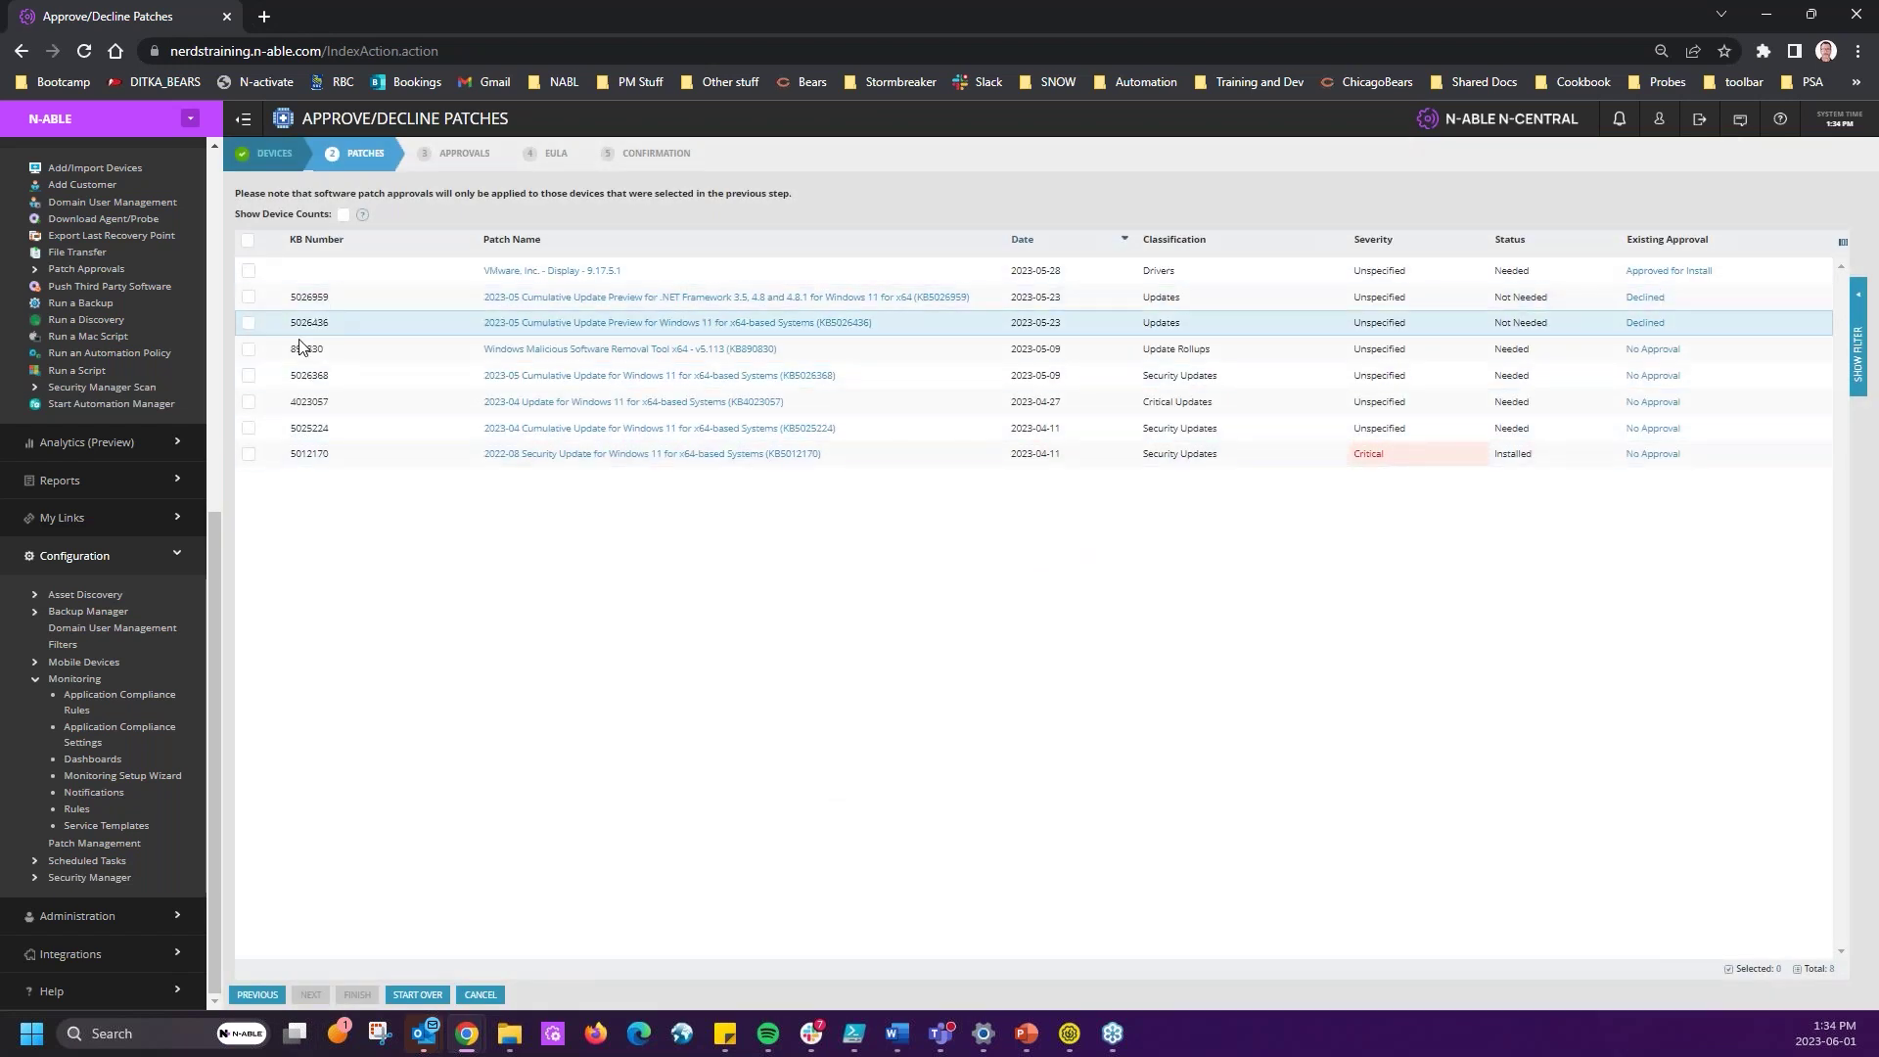
- Select patches KB890830, KB5026436 and KB5026959 and continue to the approvals stage
left_click(250, 349)
left_click(249, 322)
left_click(250, 296)
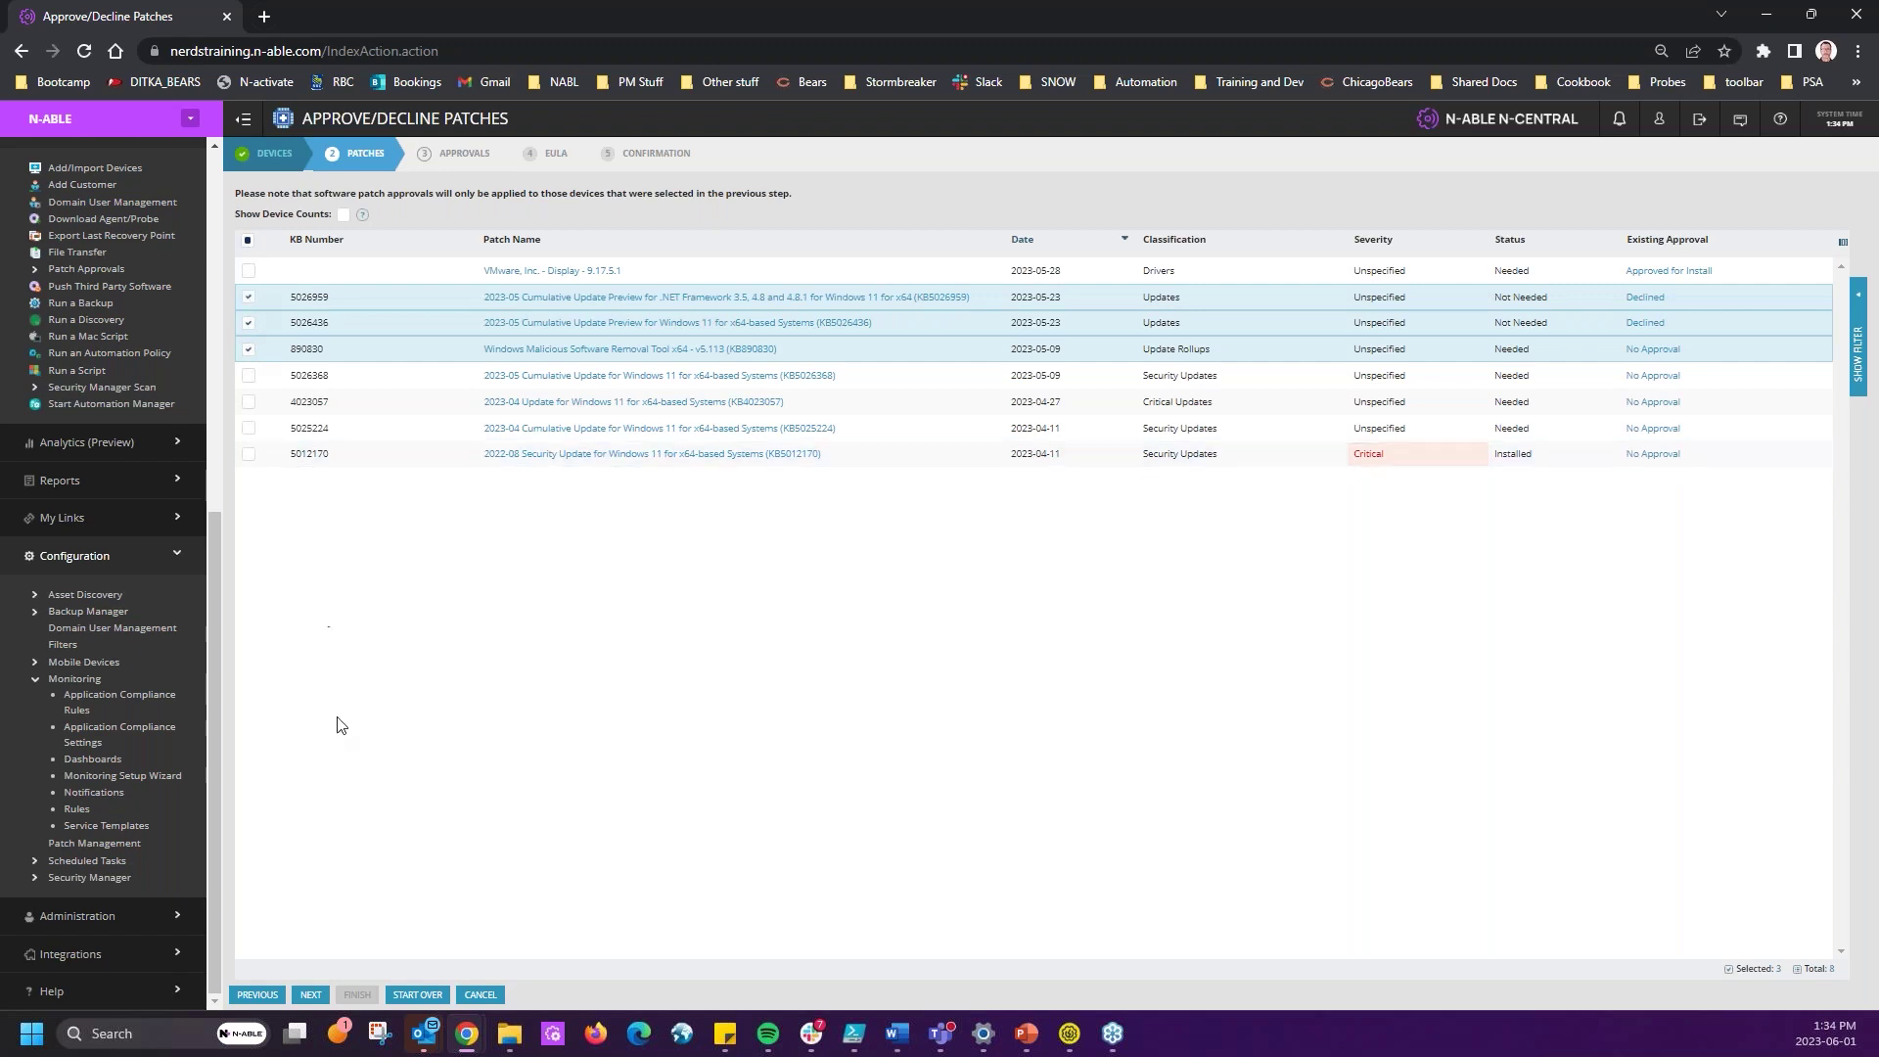
left_click(313, 993)
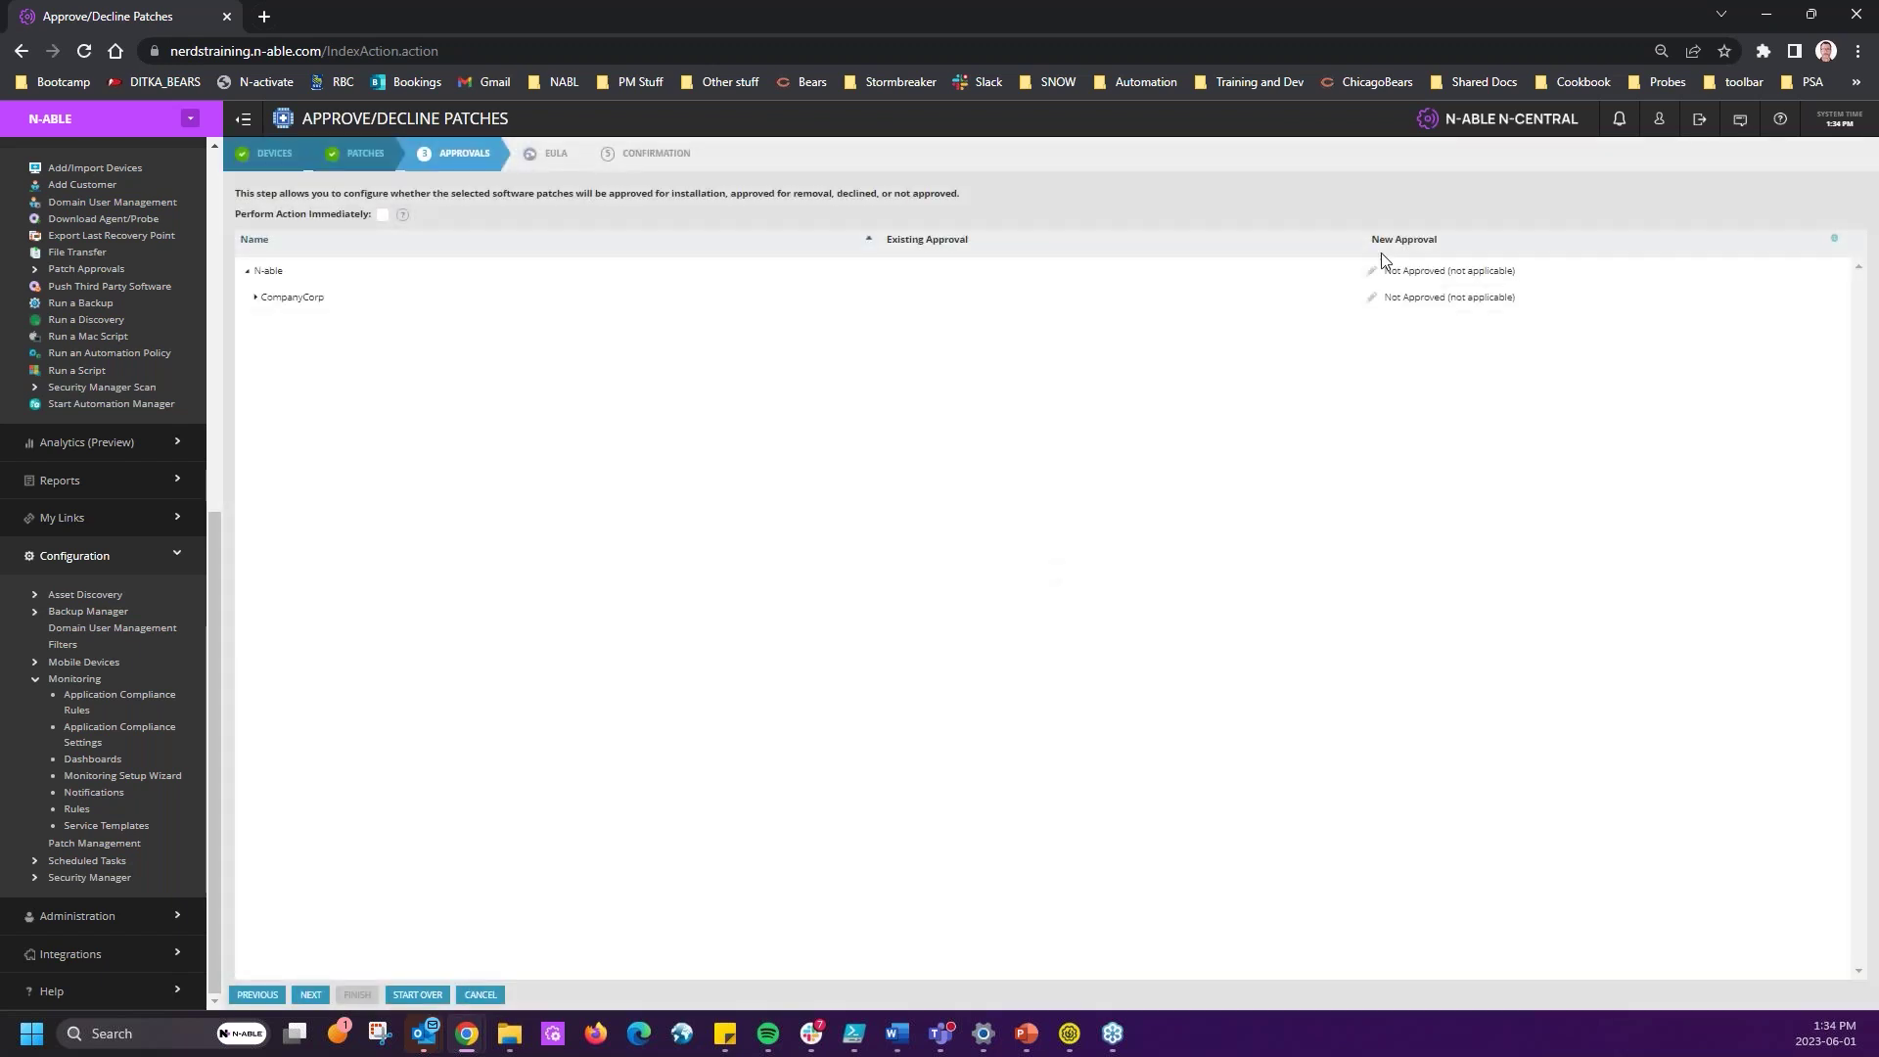
- Set CompanyCorp's new approval to Approved for Install and continue to the confirmation stage
left_click(1468, 301)
left_click(1487, 324)
left_click(310, 994)
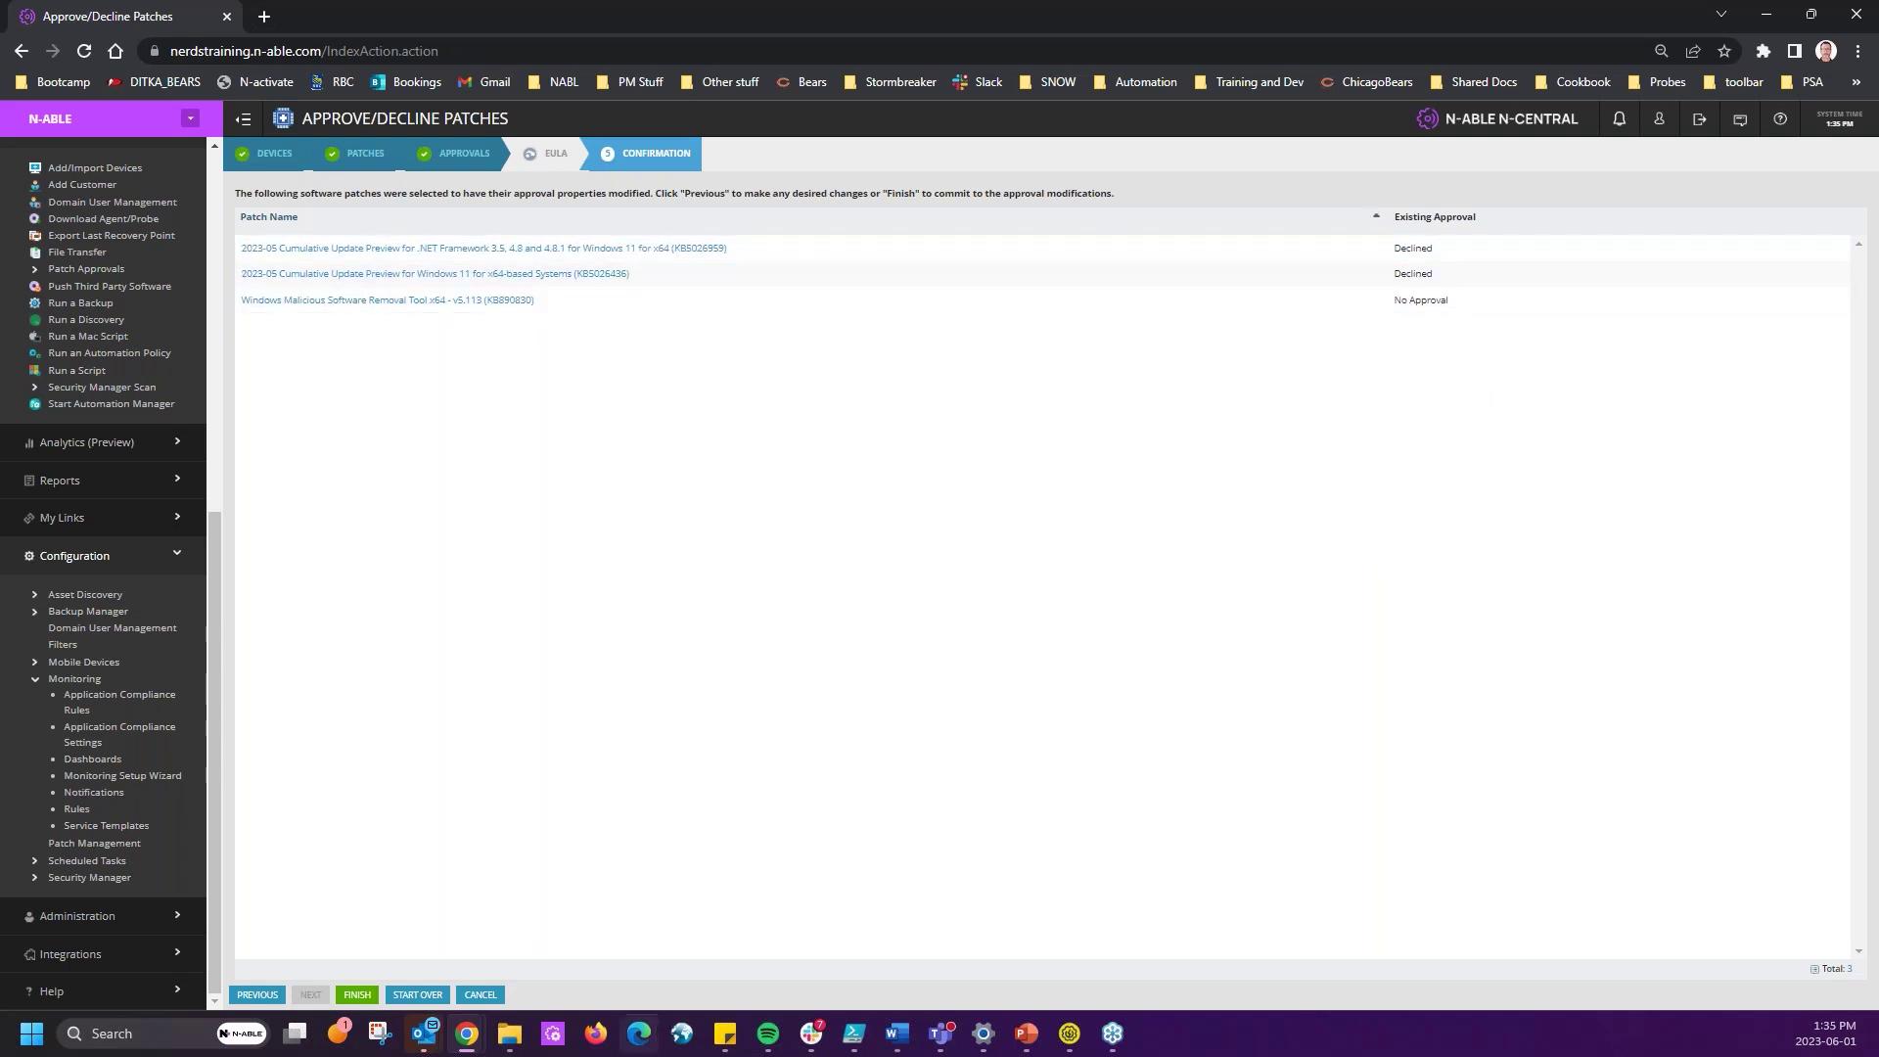
- Go back through the wizard to the device selection and start over without committing the approvals
left_click(260, 994)
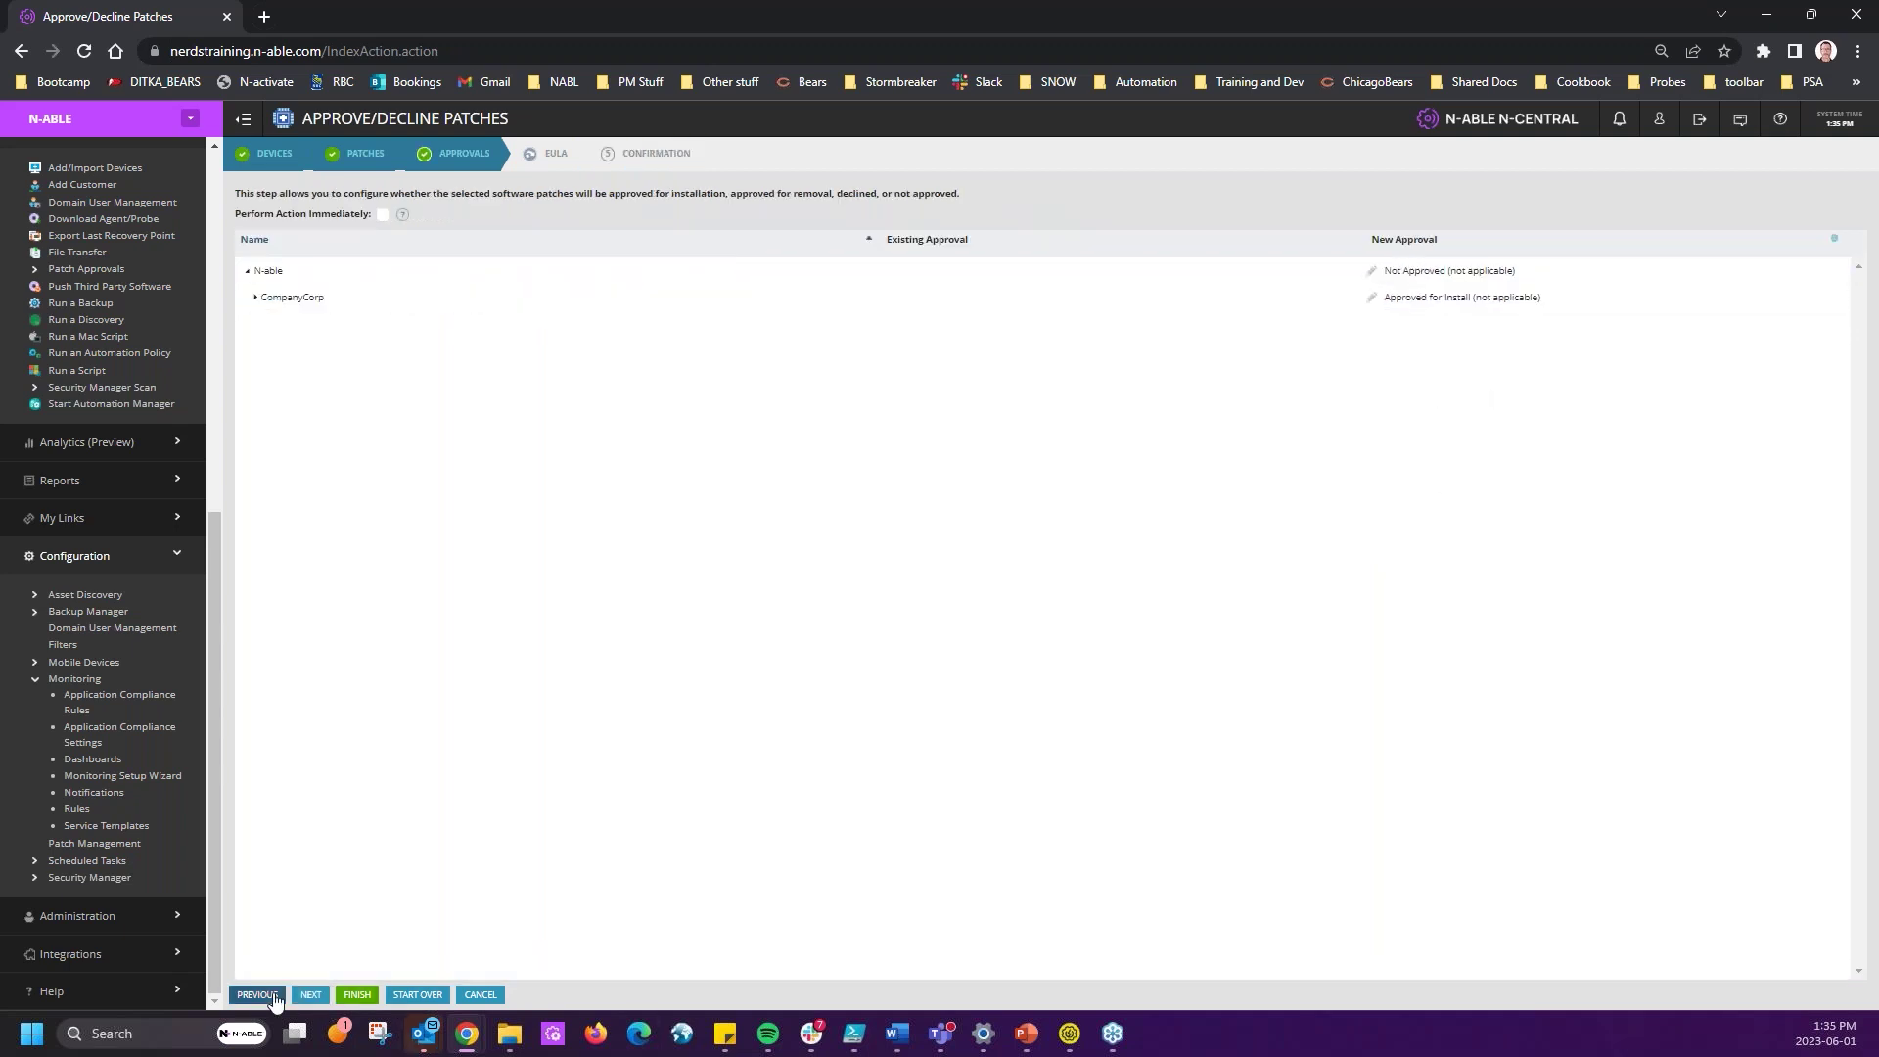
left_click(274, 995)
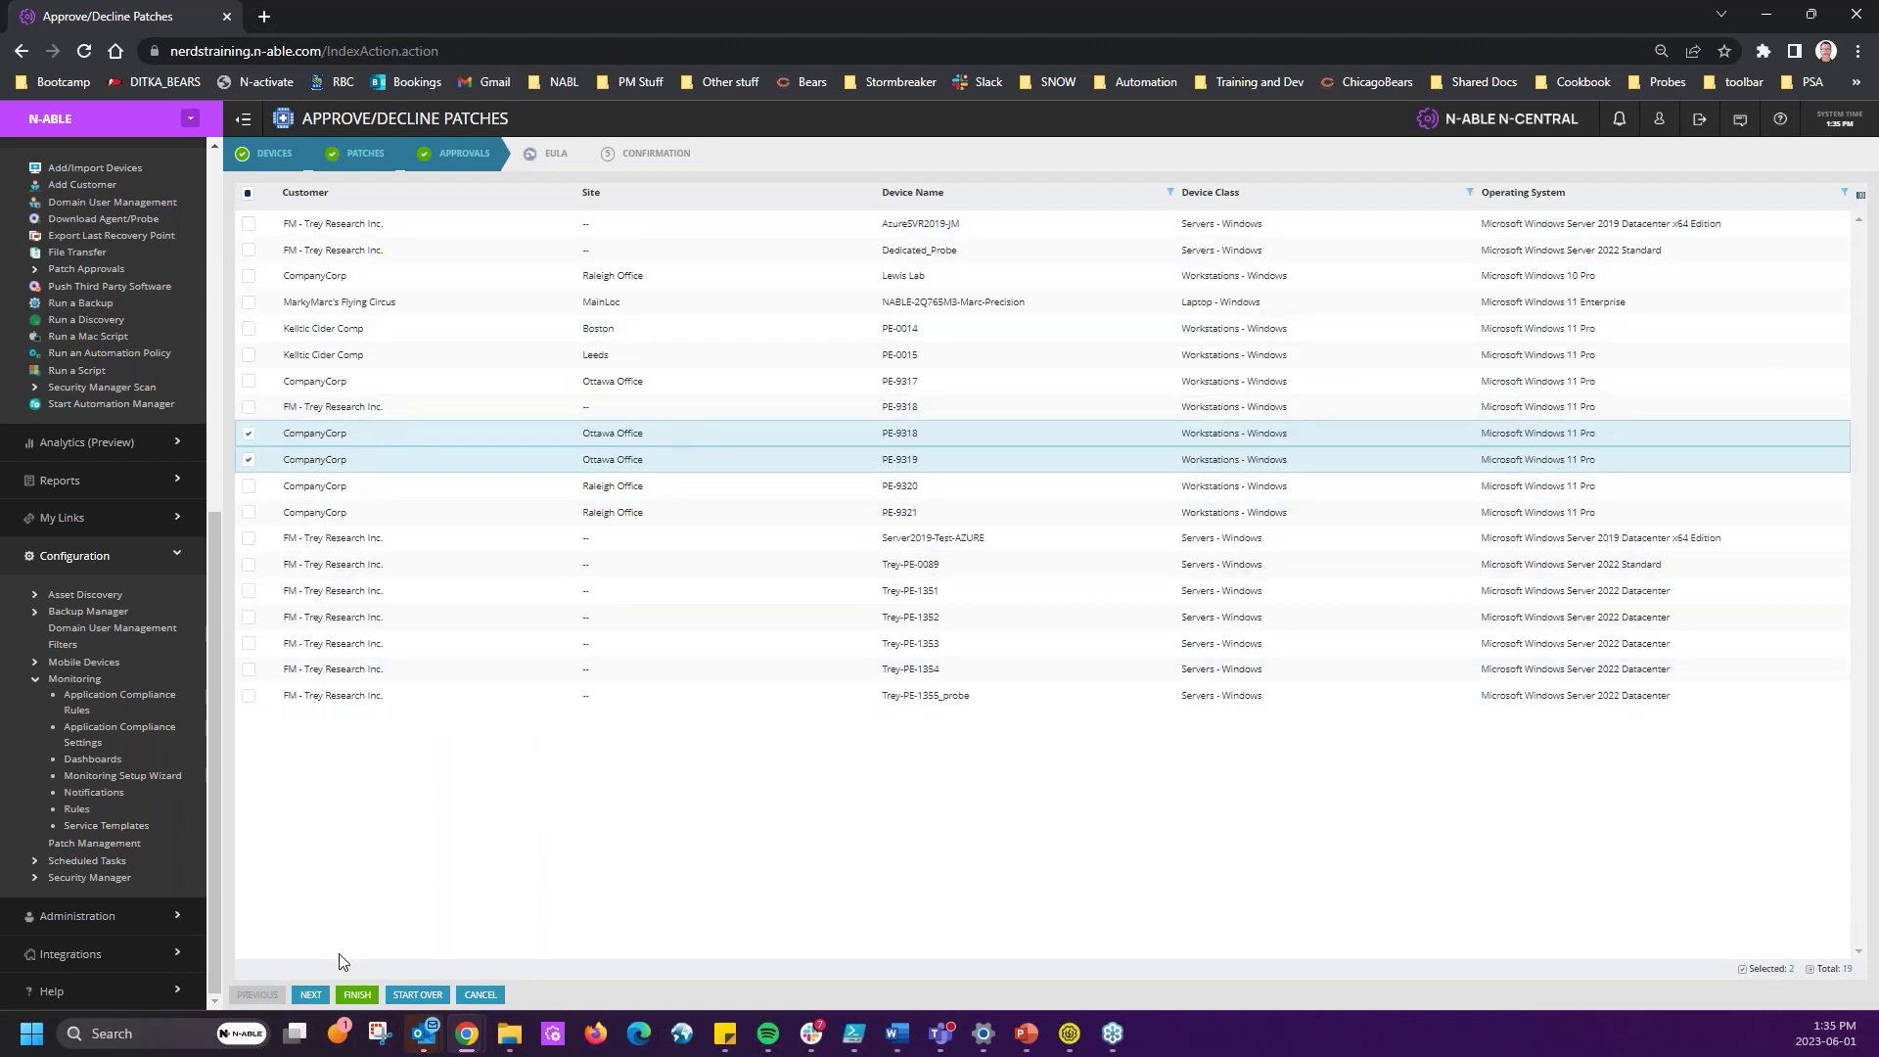
left_click(417, 995)
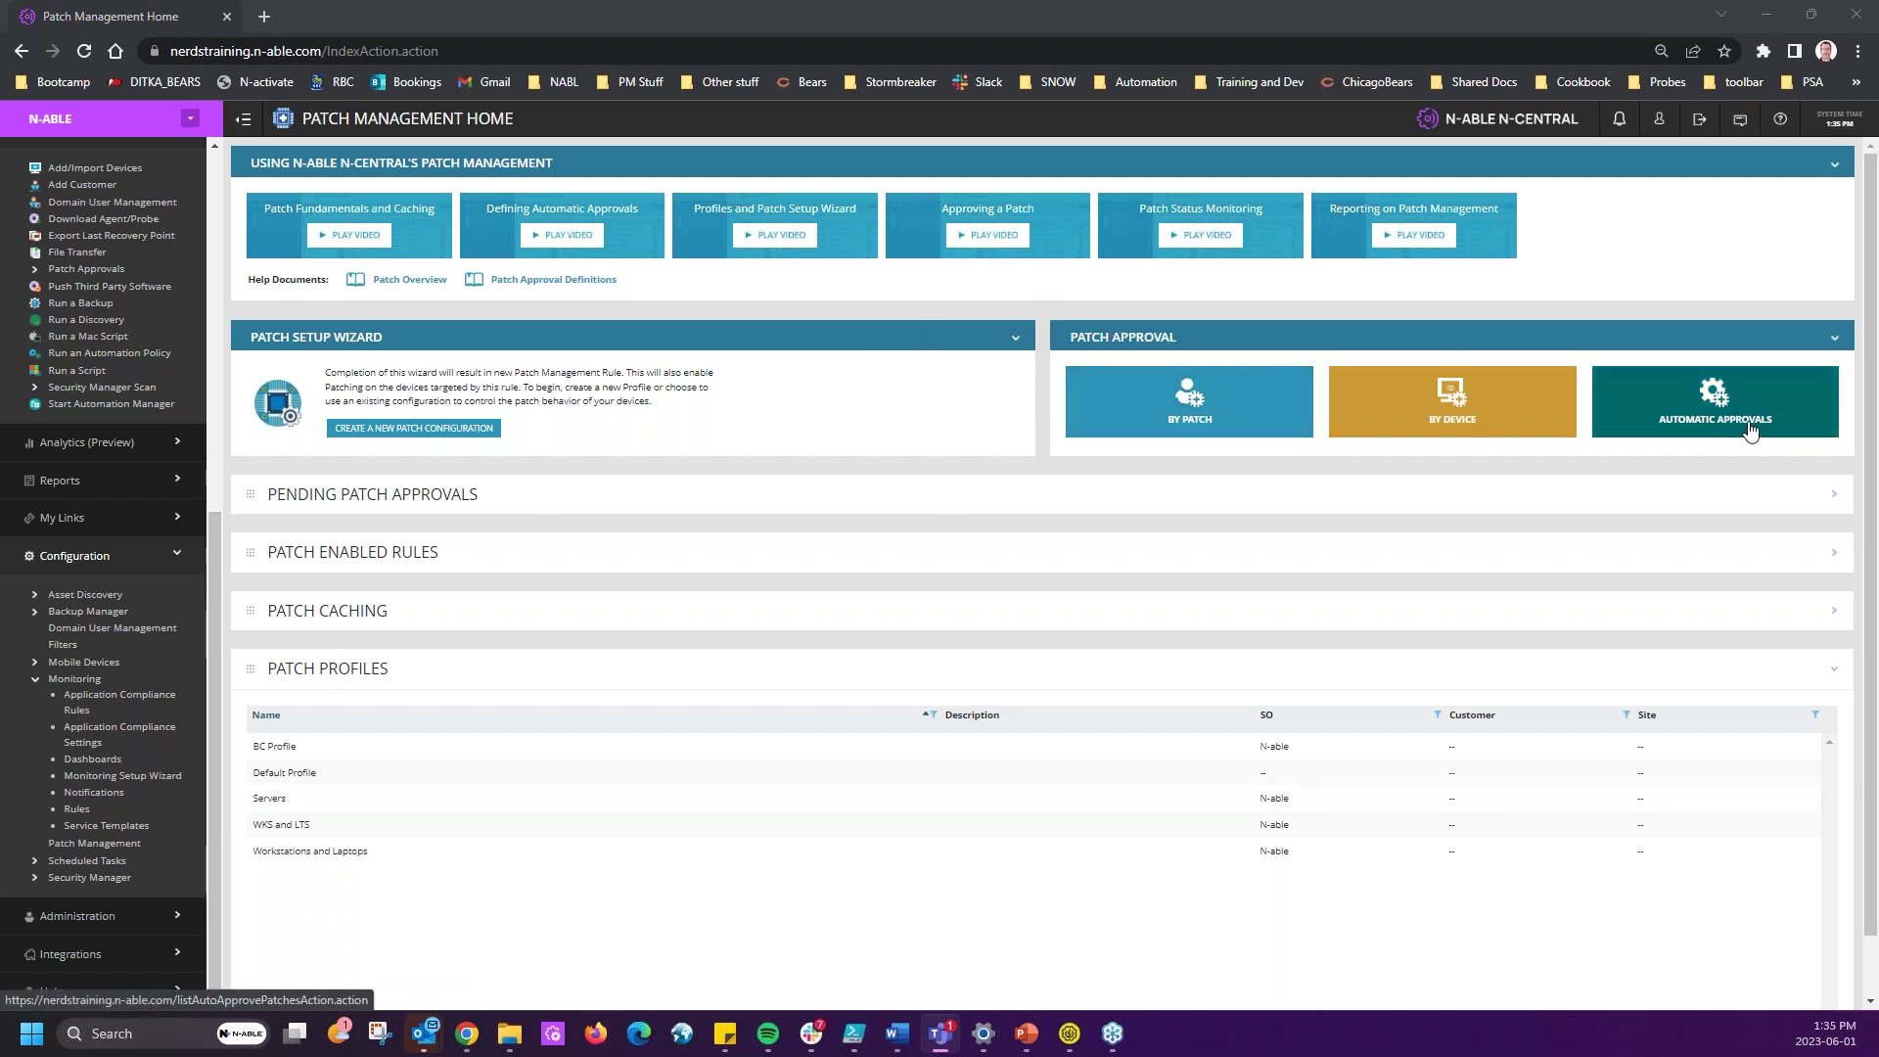
- Start patch approval by patch and browse the list of available patches
left_click(1206, 404)
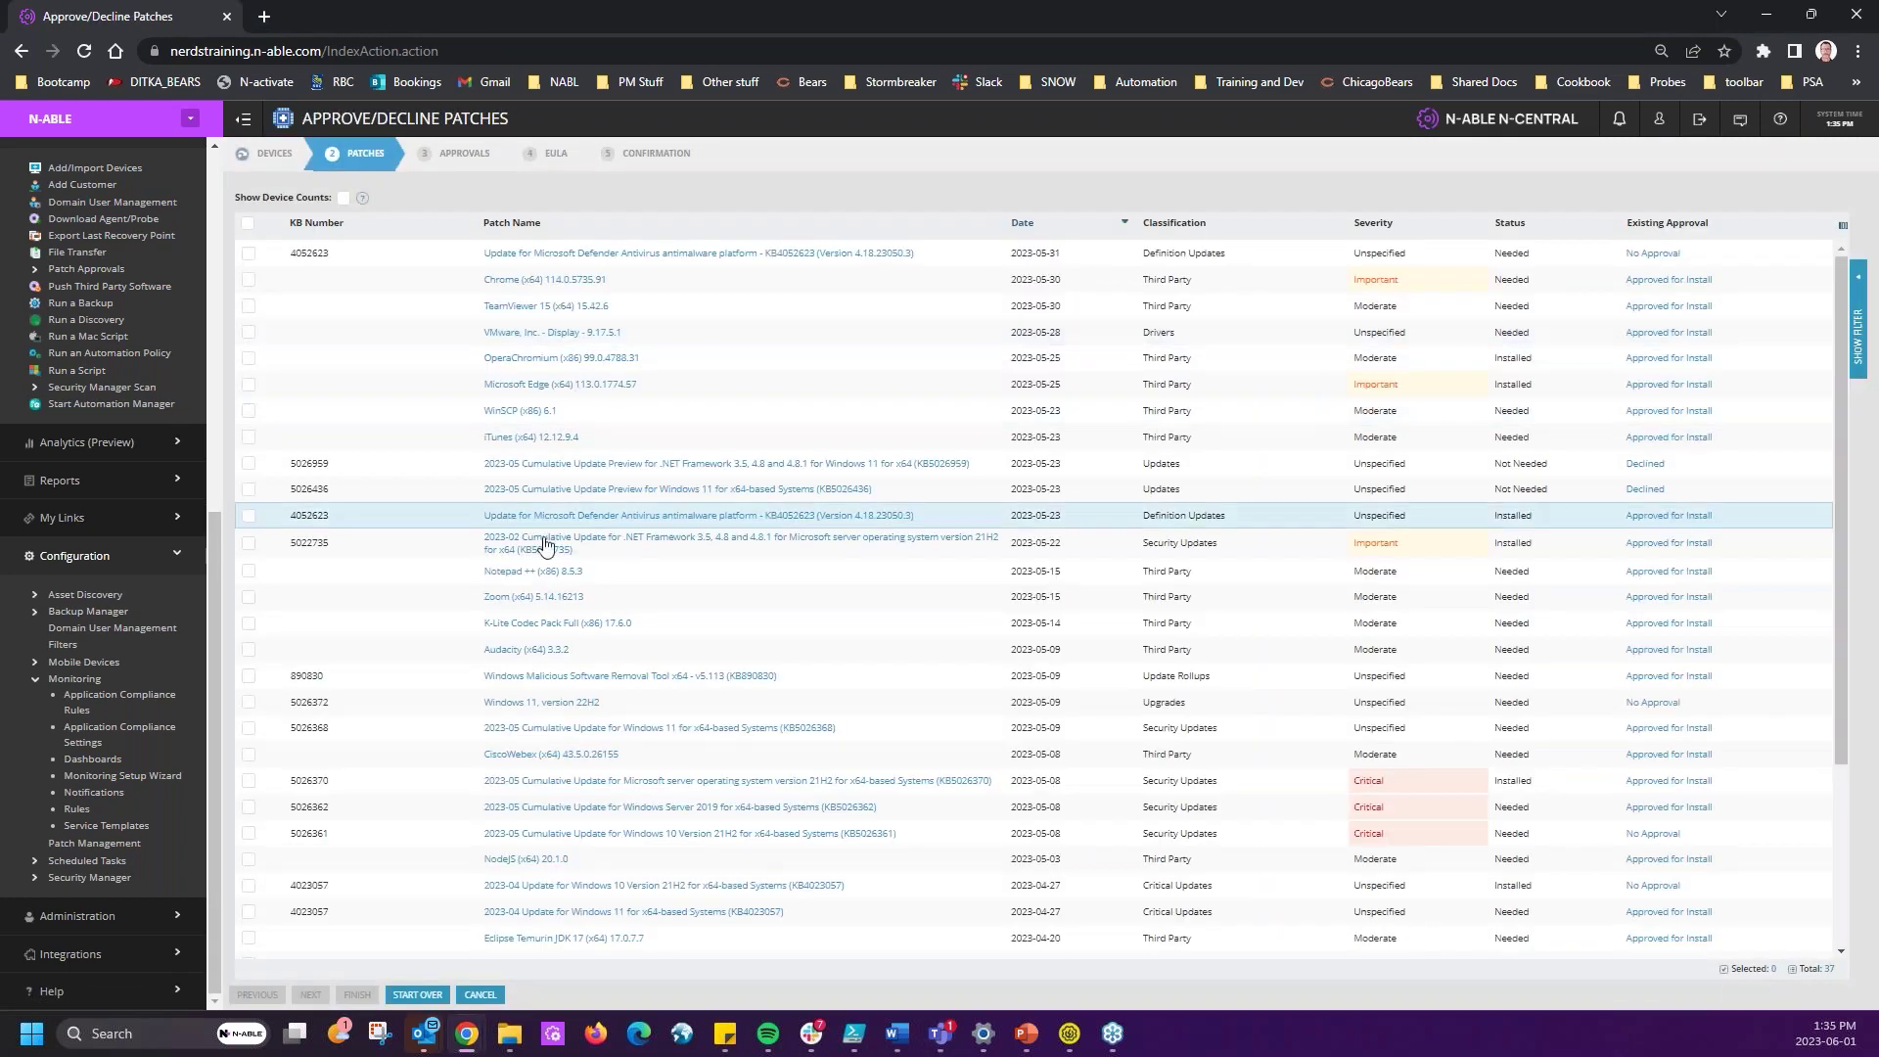
scroll(567, 503, "down", 1)
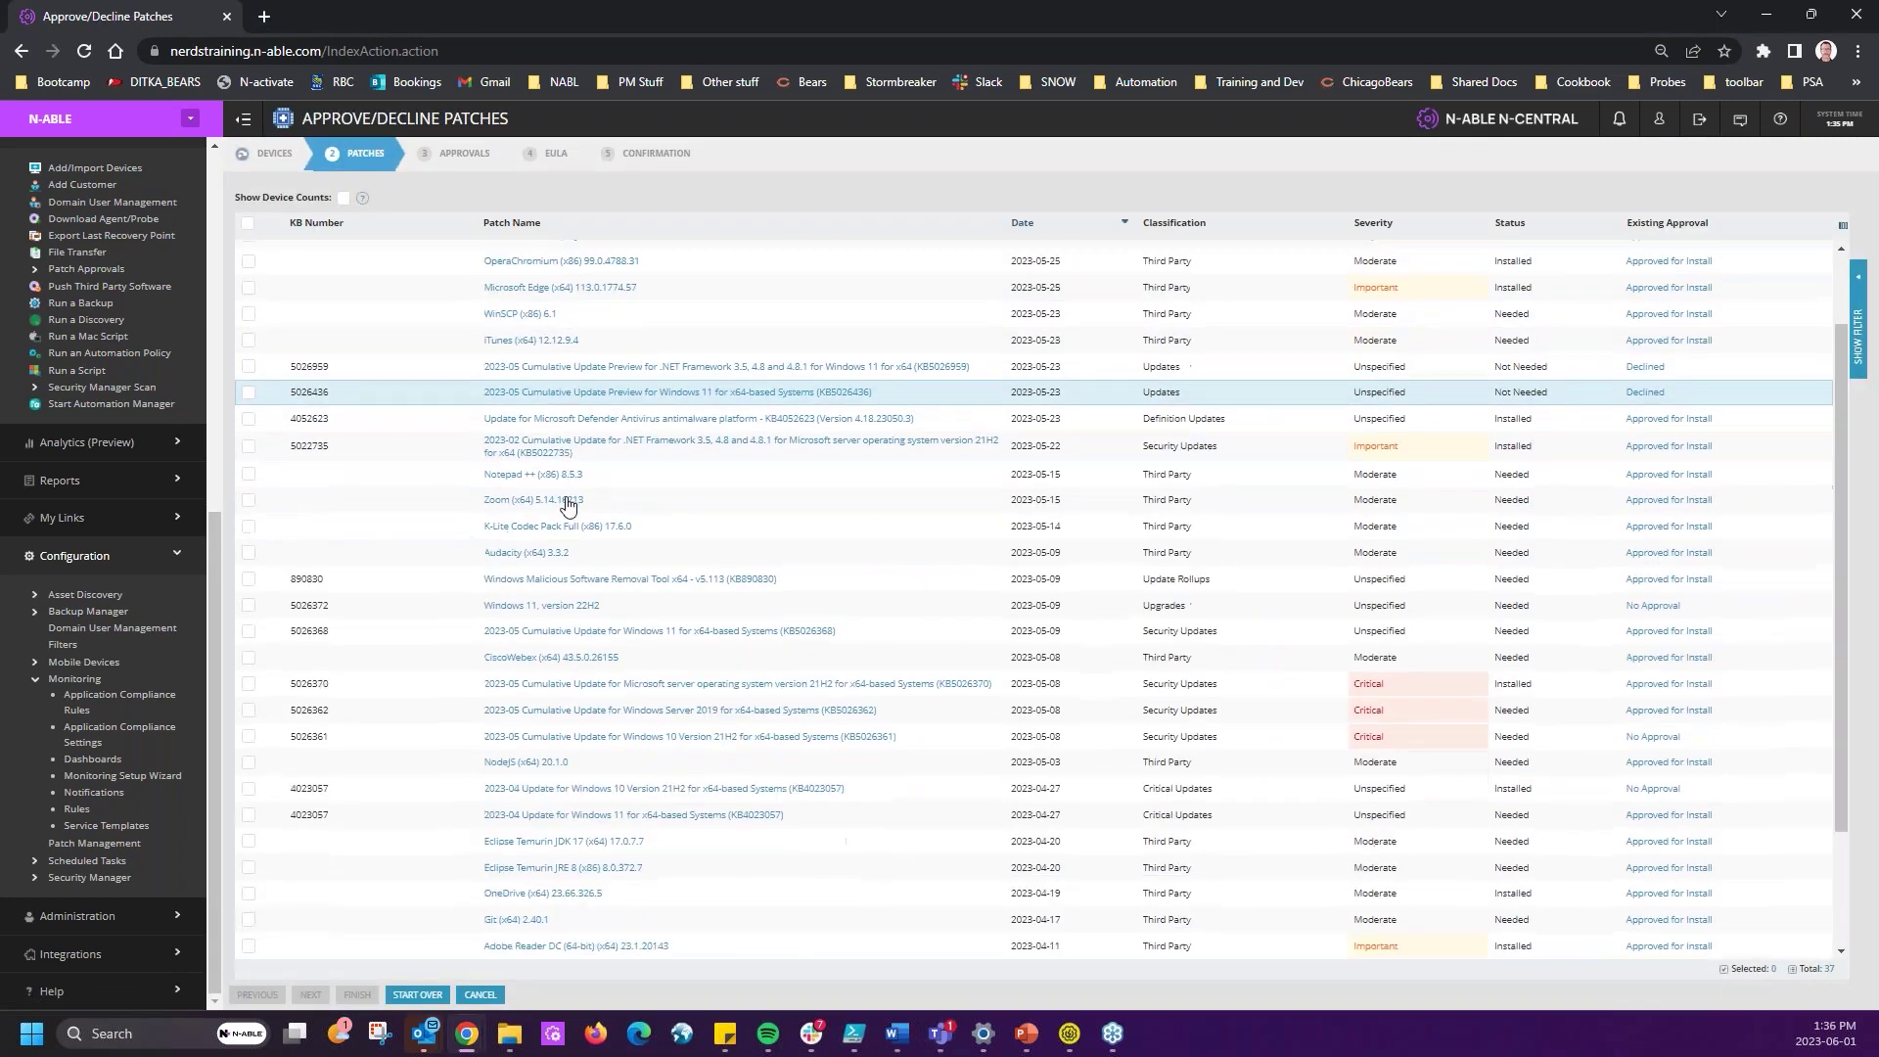
left_click(544, 579)
left_click_drag(878, 391, 712, 774)
left_click(720, 775)
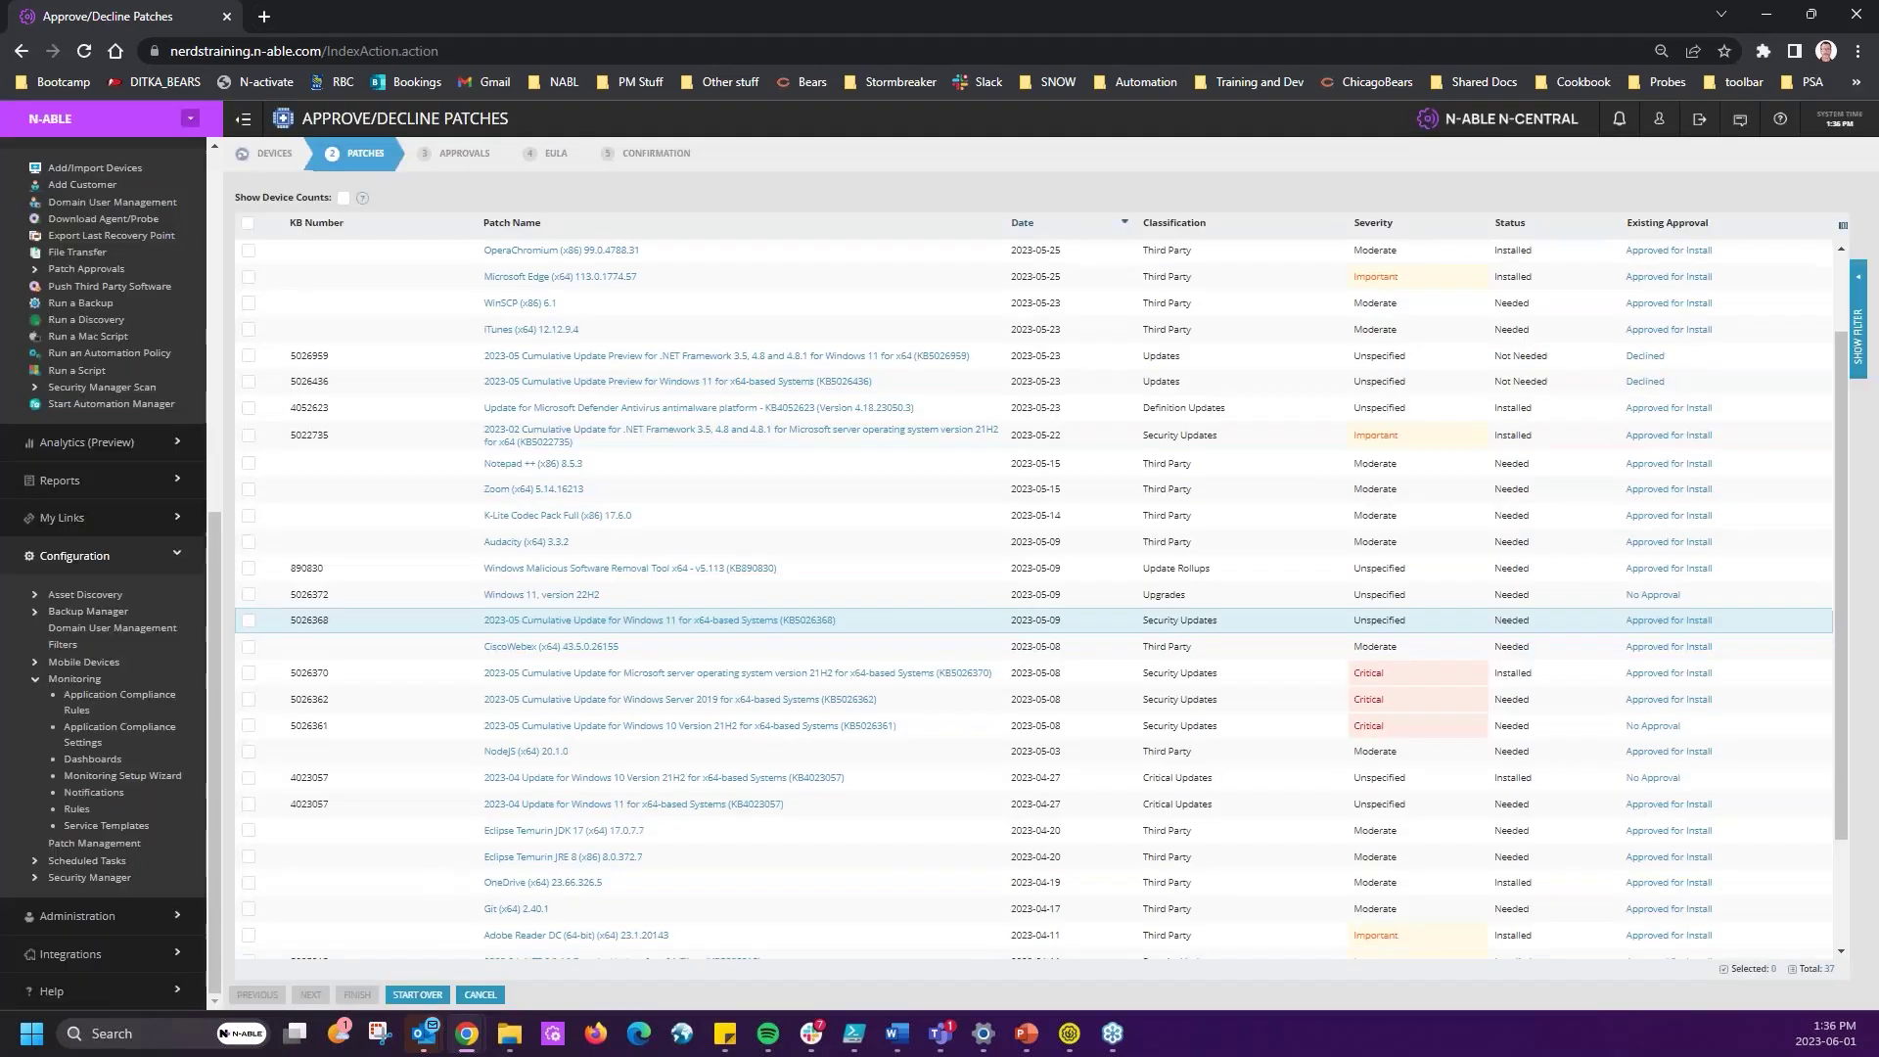
scroll(538, 841, "down", 3)
- Review the details of the 2023-04 .NET 6.0.16 security update (KB5025915), including its more information link and Removable property, and close them
left_click(537, 816)
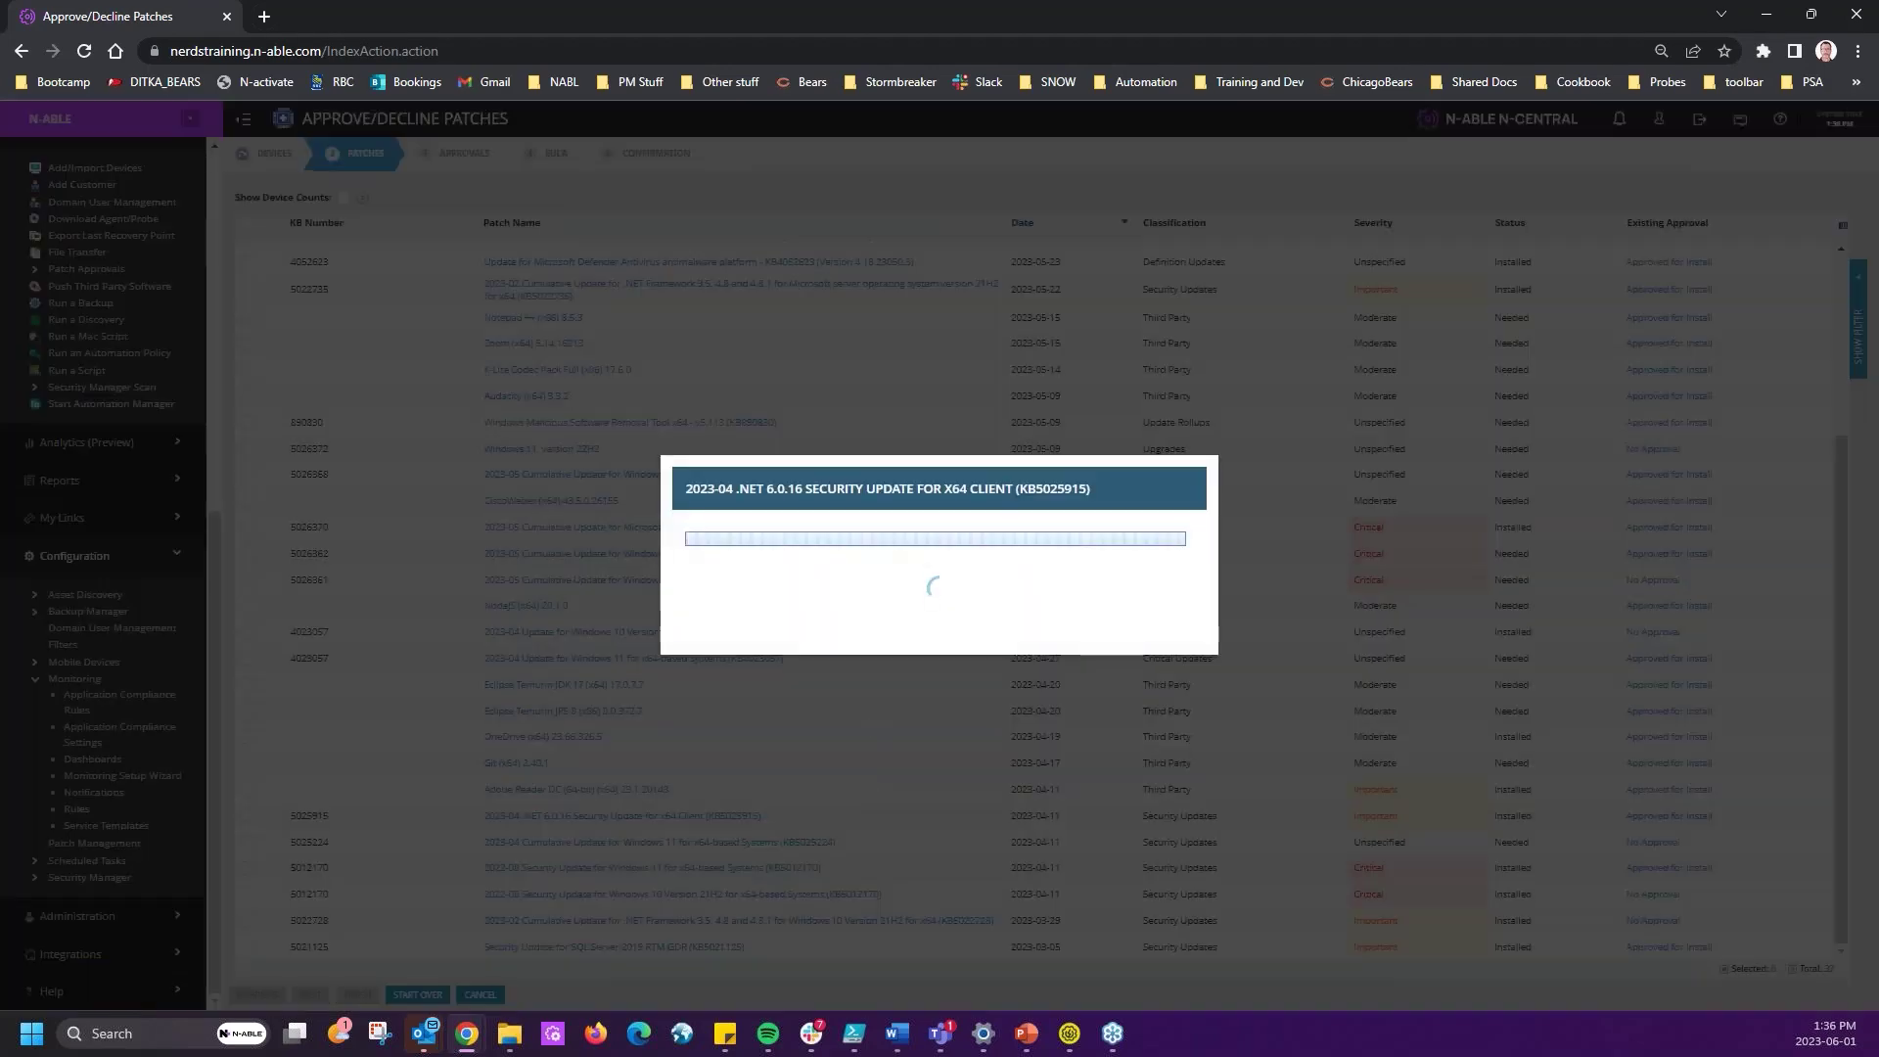
left_click(1006, 681)
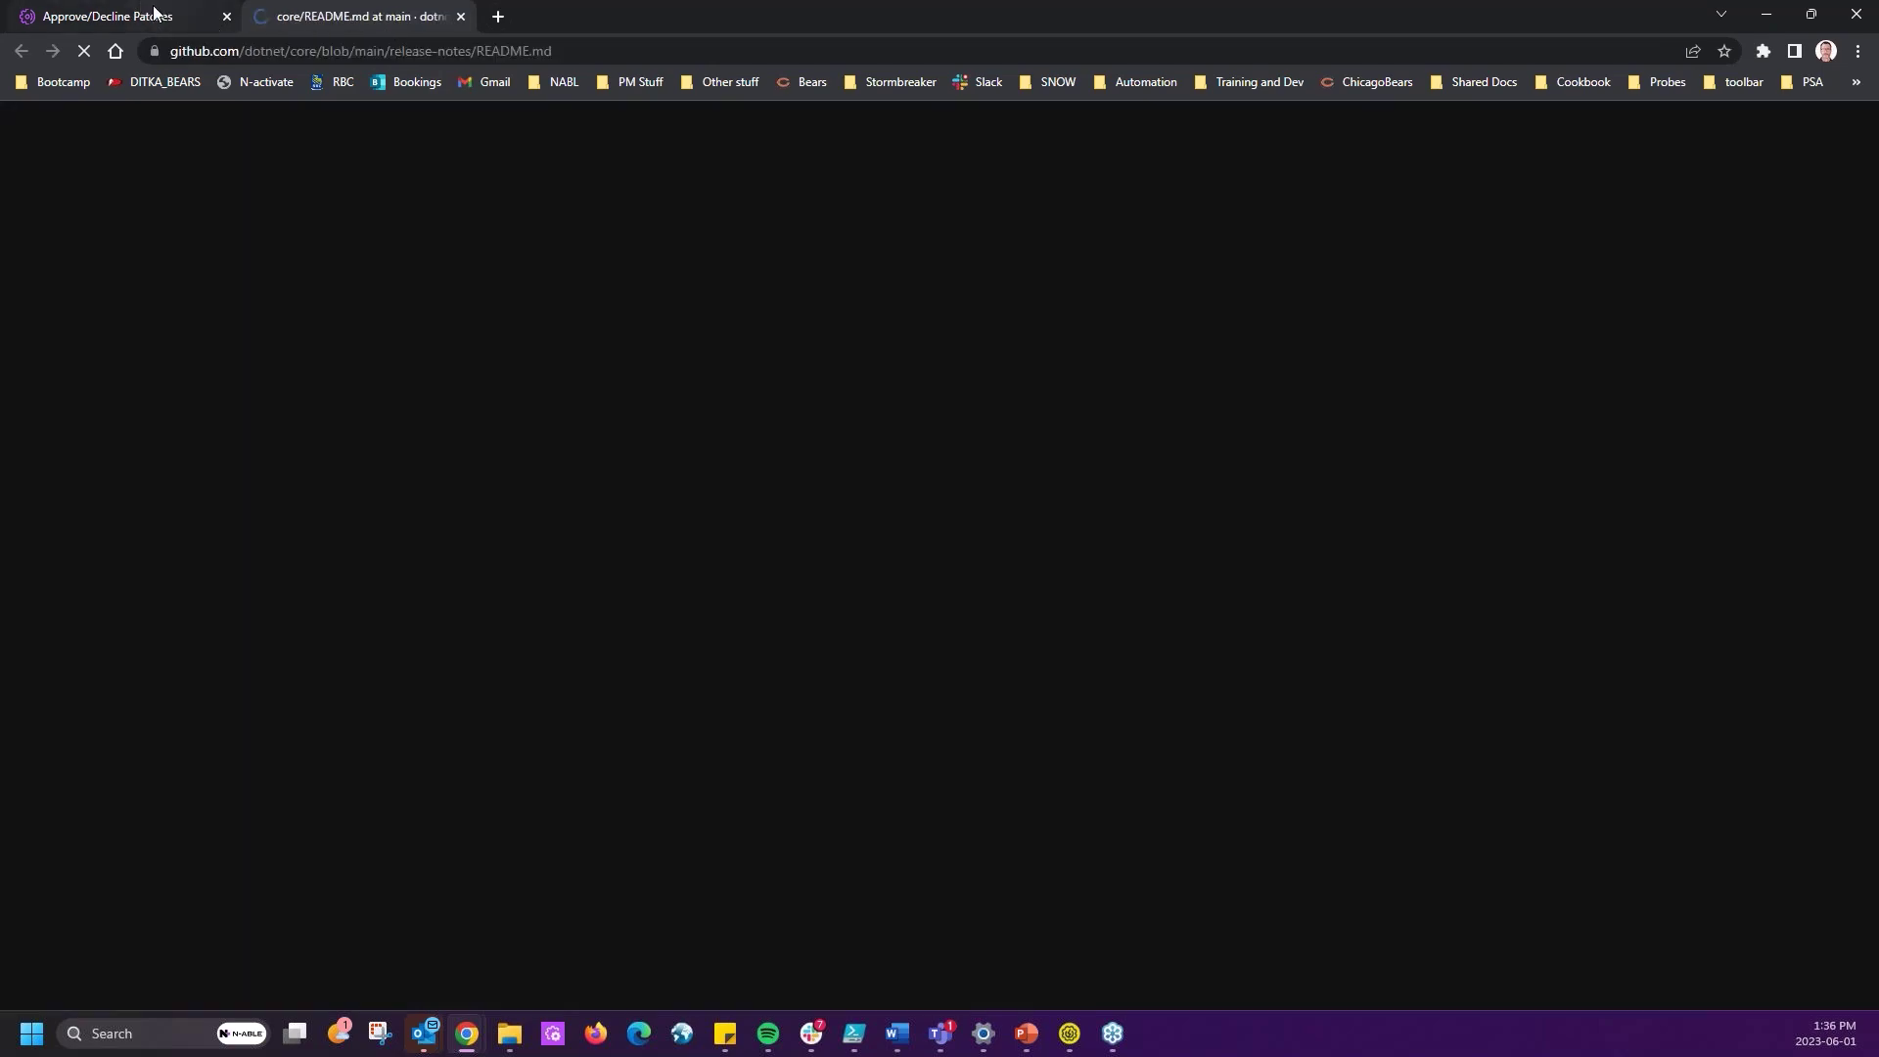
left_click(154, 12)
left_click_drag(705, 572, 936, 579)
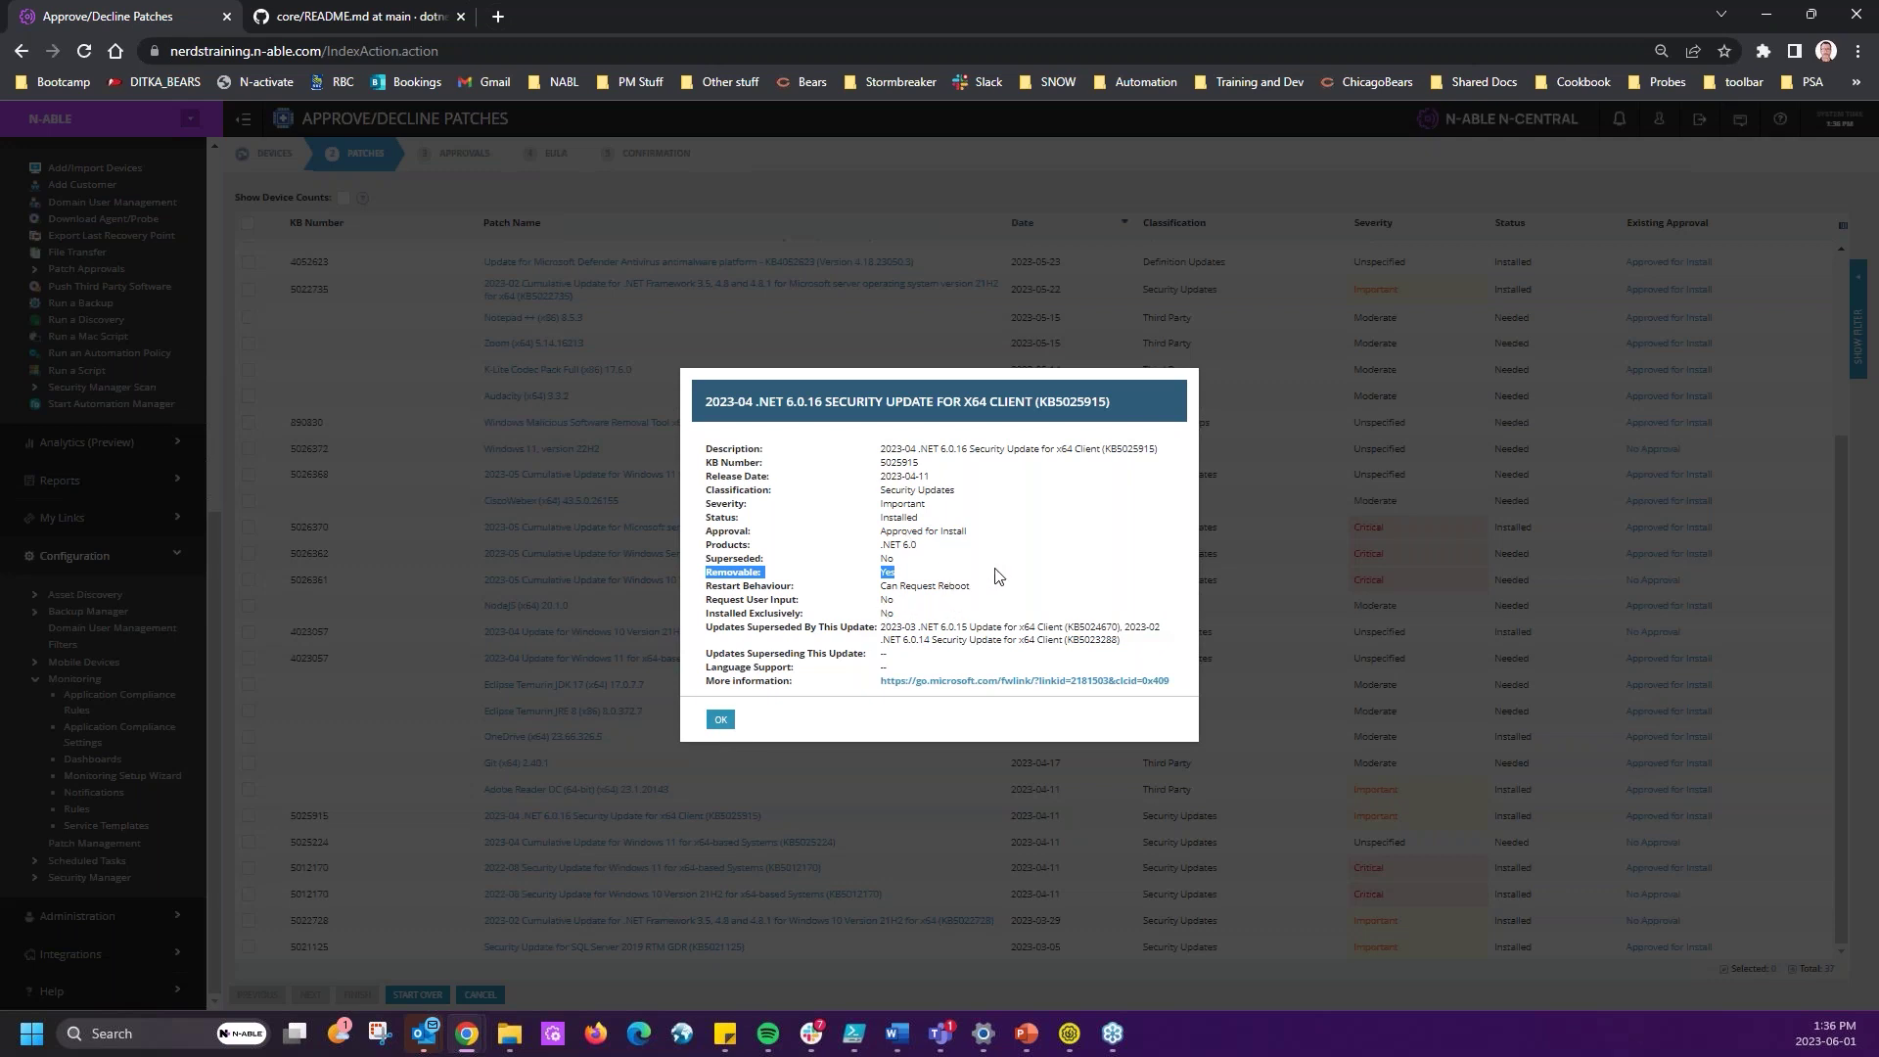
left_click(720, 719)
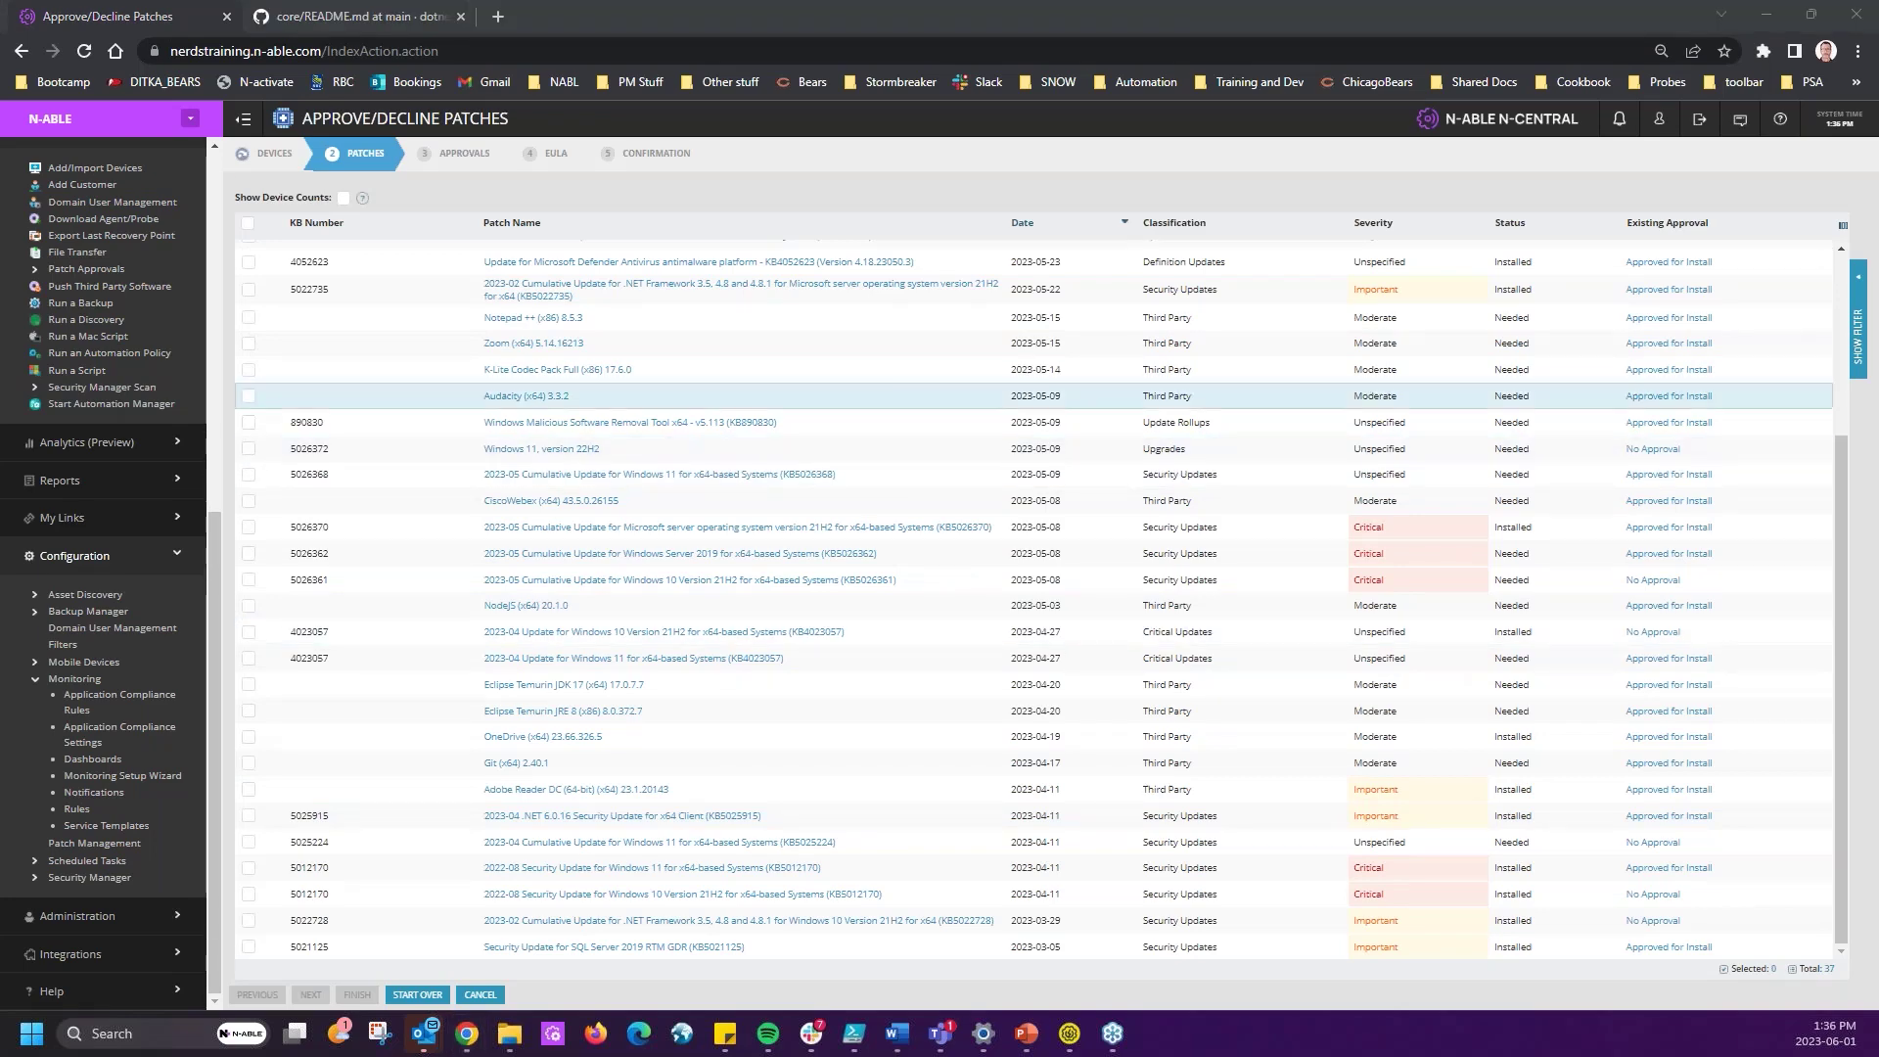
- Select the Notepad++ 8.5.3, Zoom 5.14.16213 and K-Lite Codec Pack Full 17.6.0 patches and continue to the approvals stage
scroll(607, 704, "up", 3)
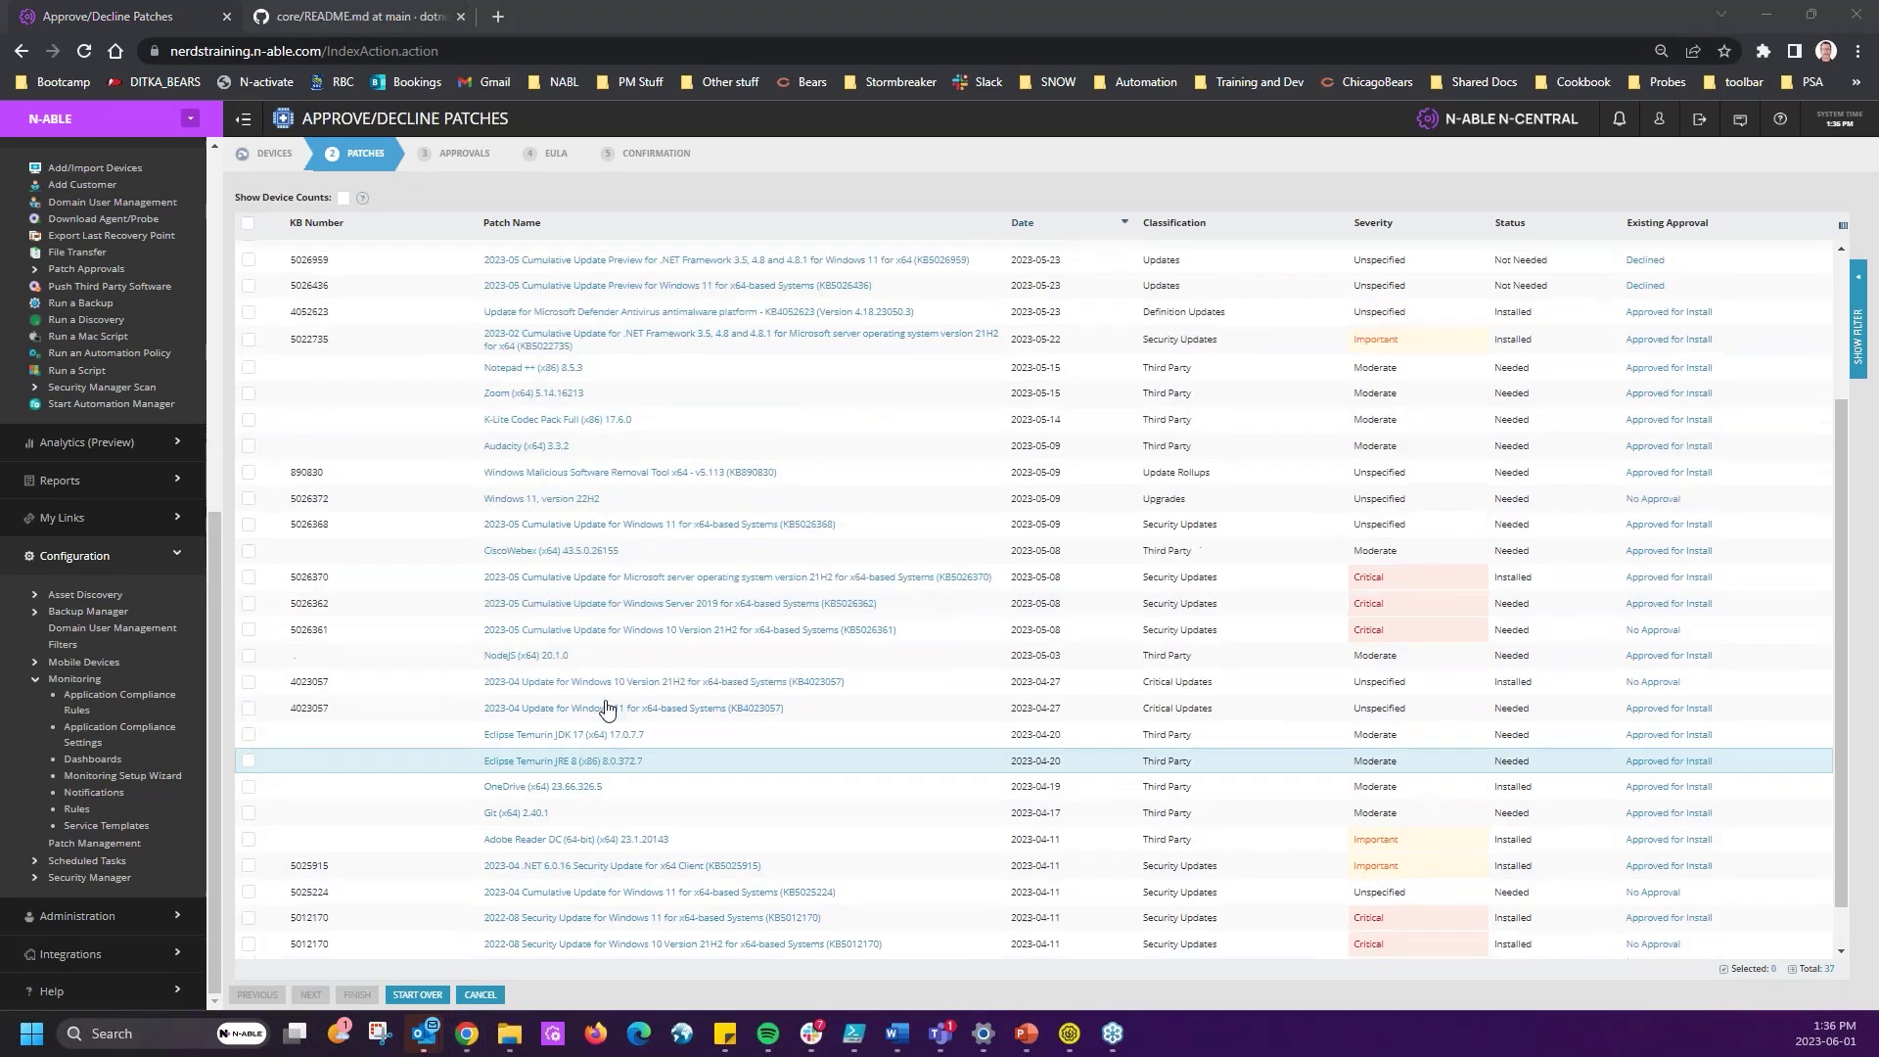
scroll(607, 701, "down", 3)
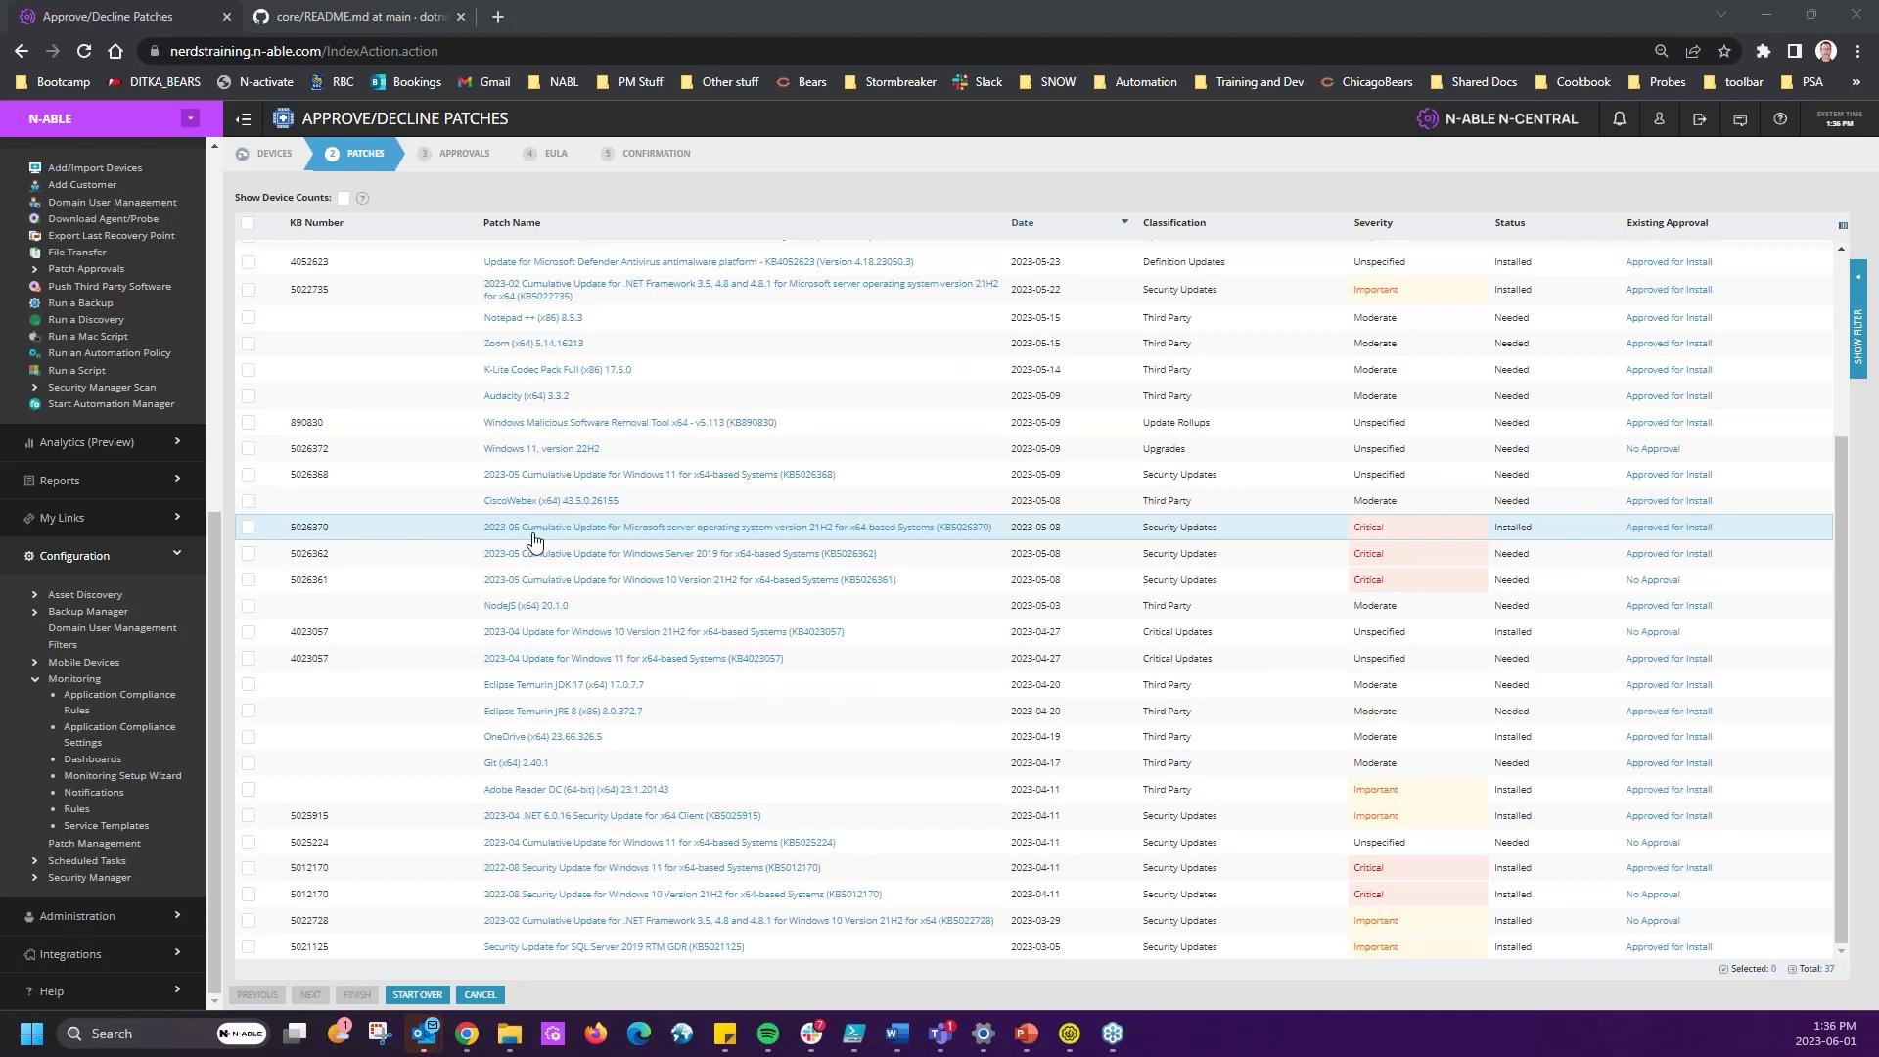
left_click(249, 317)
left_click(248, 342)
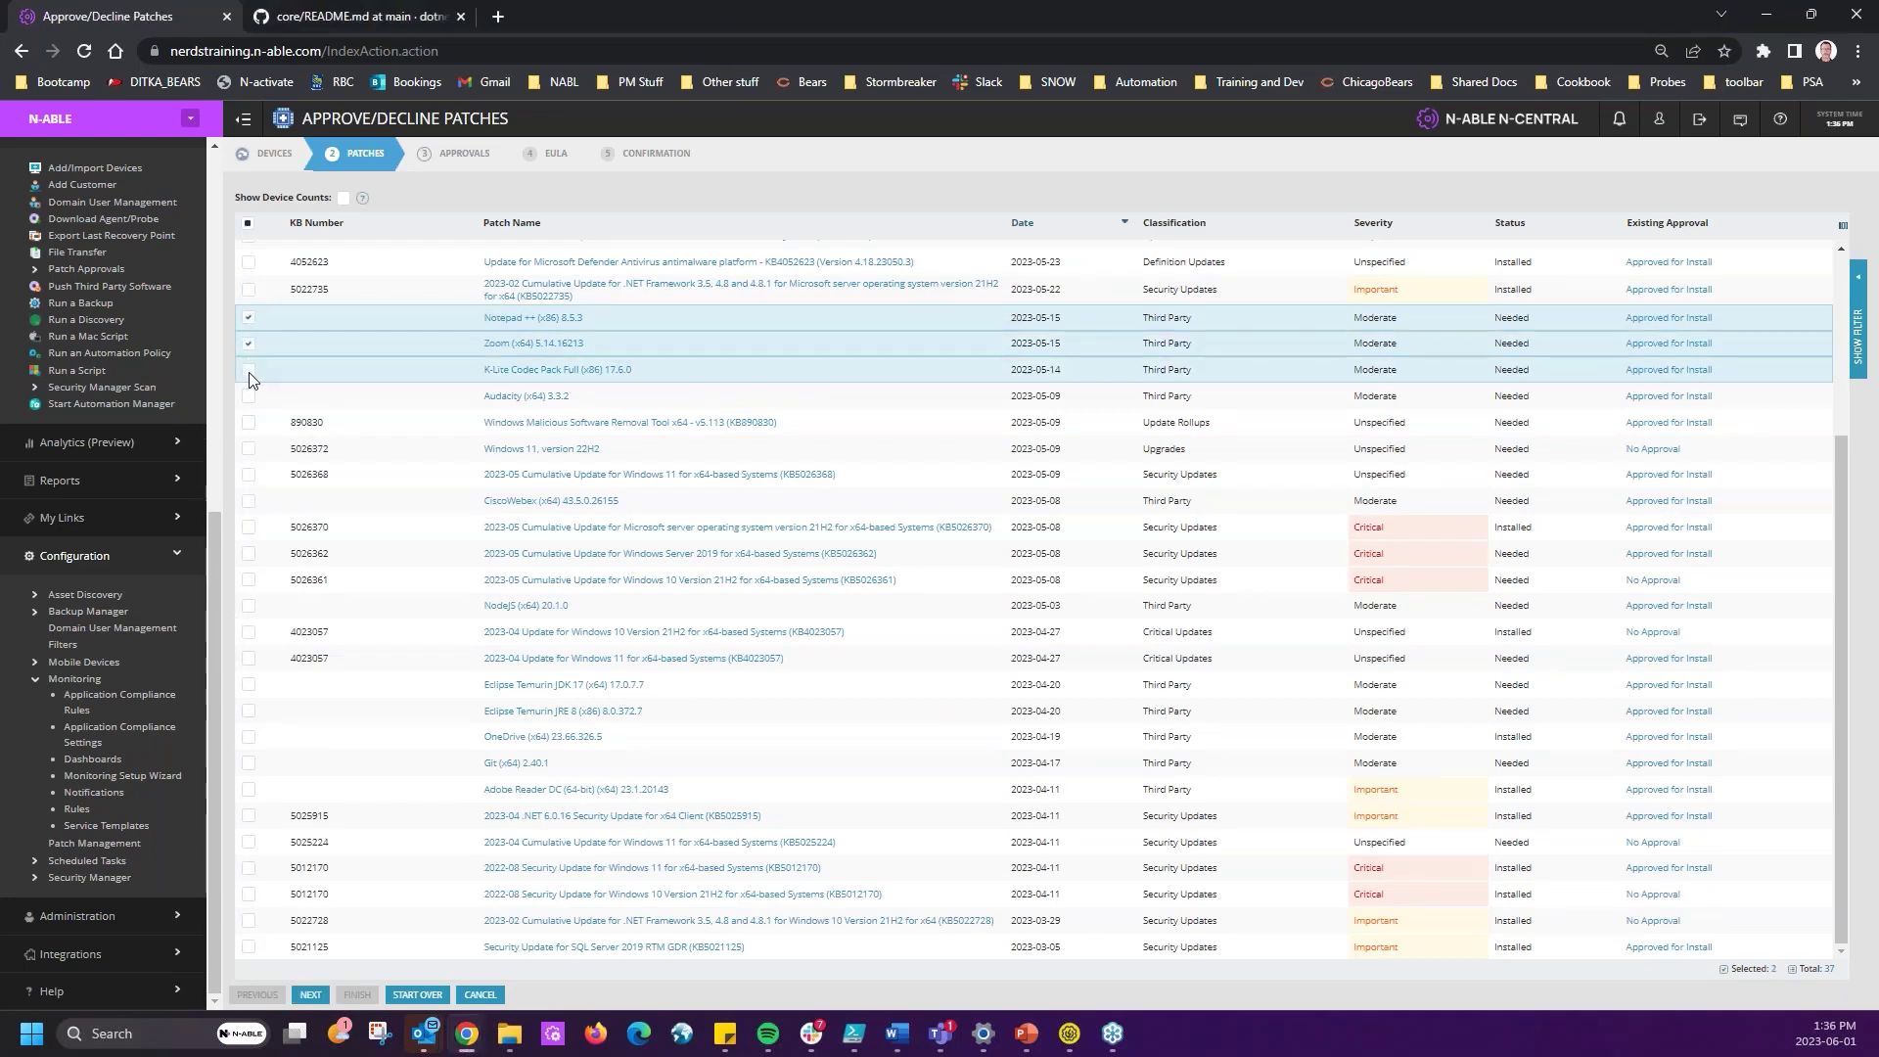
left_click(249, 371)
left_click(310, 995)
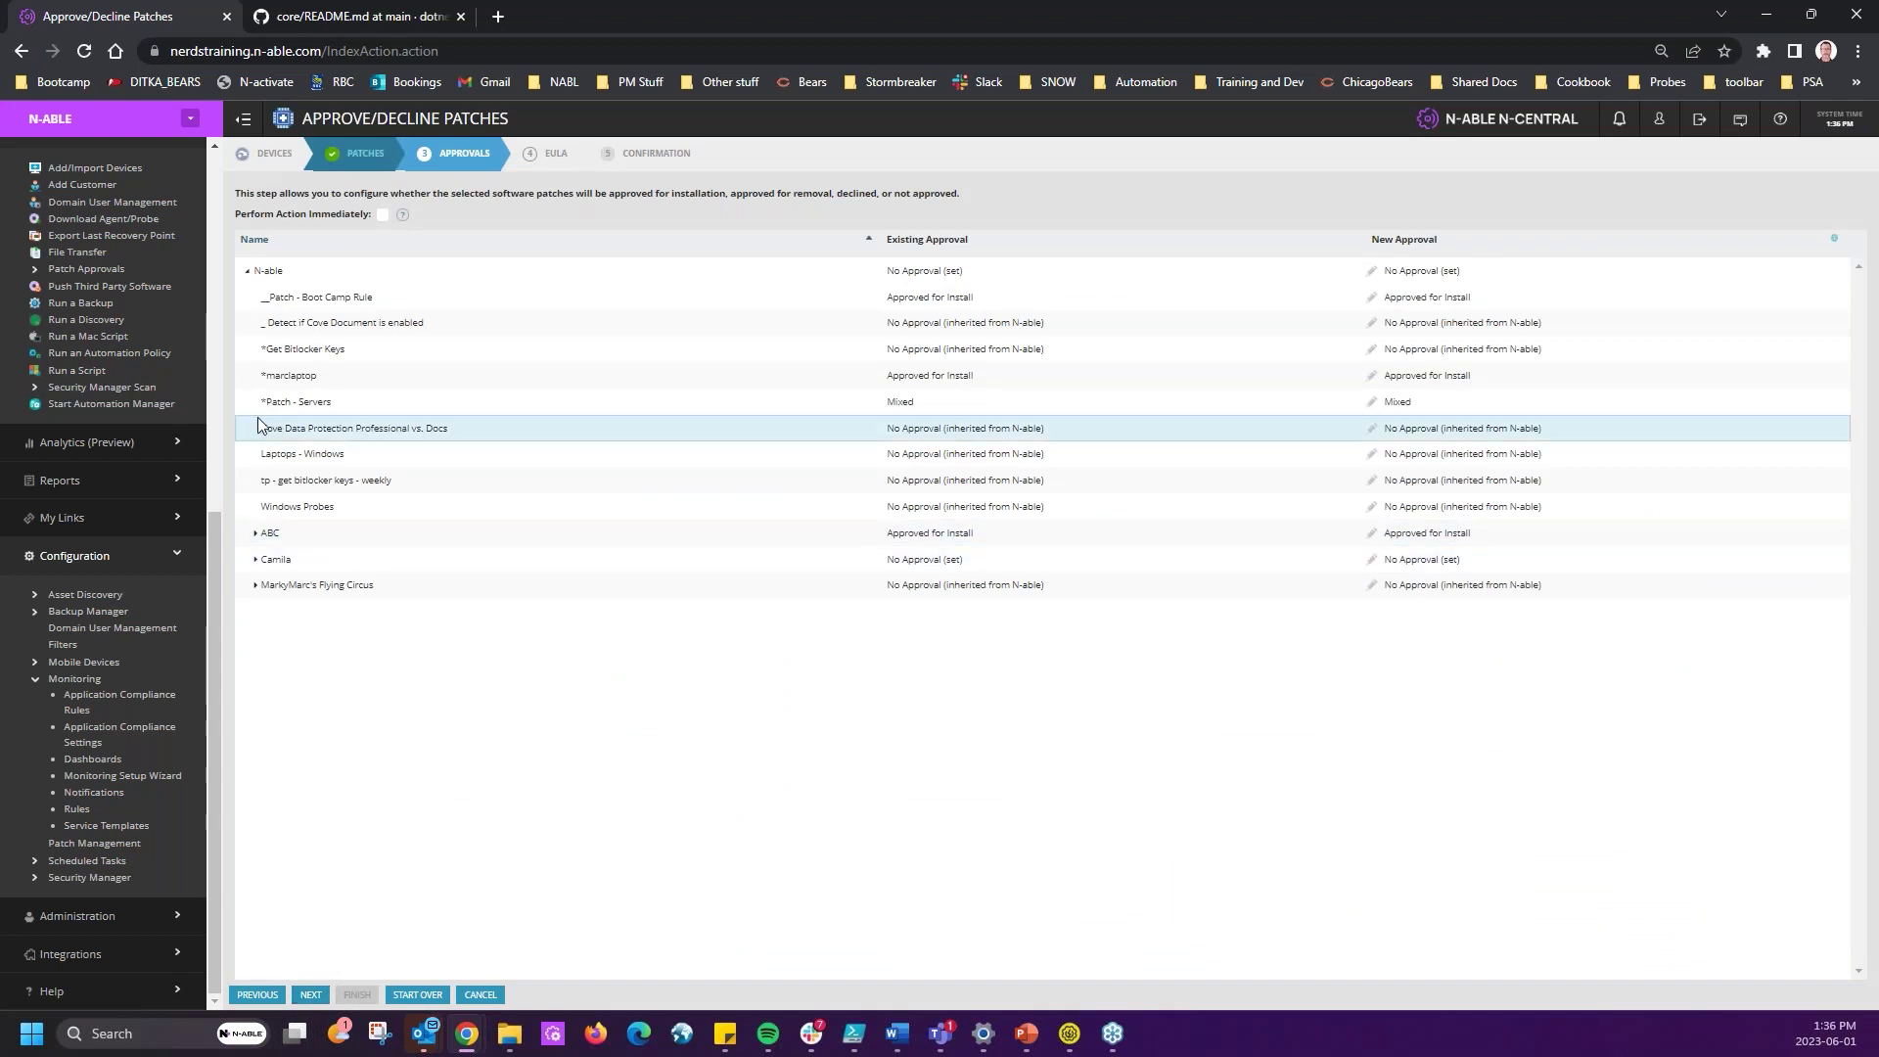
- Set the new approval of the *Patch - Servers rule to Approved for Install and continue to the EULA stage
left_click(1427, 404)
left_click(1510, 433)
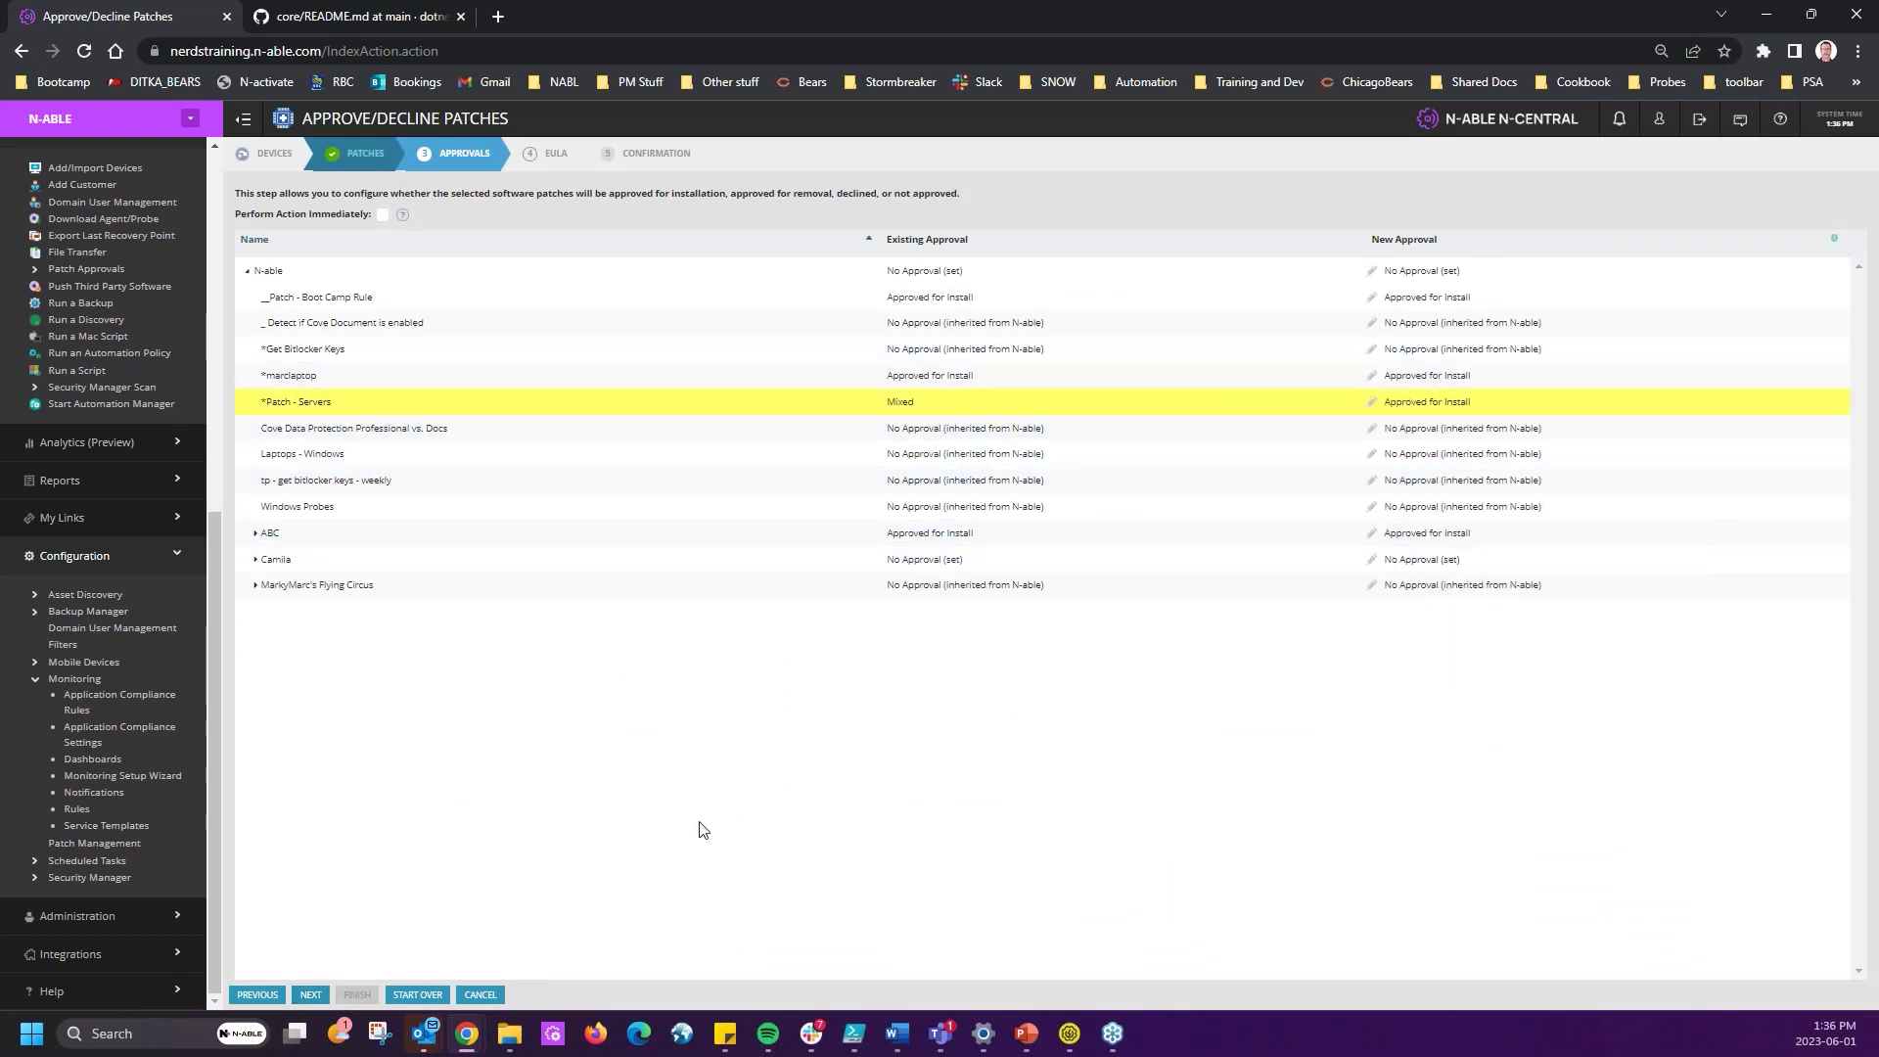
left_click(310, 994)
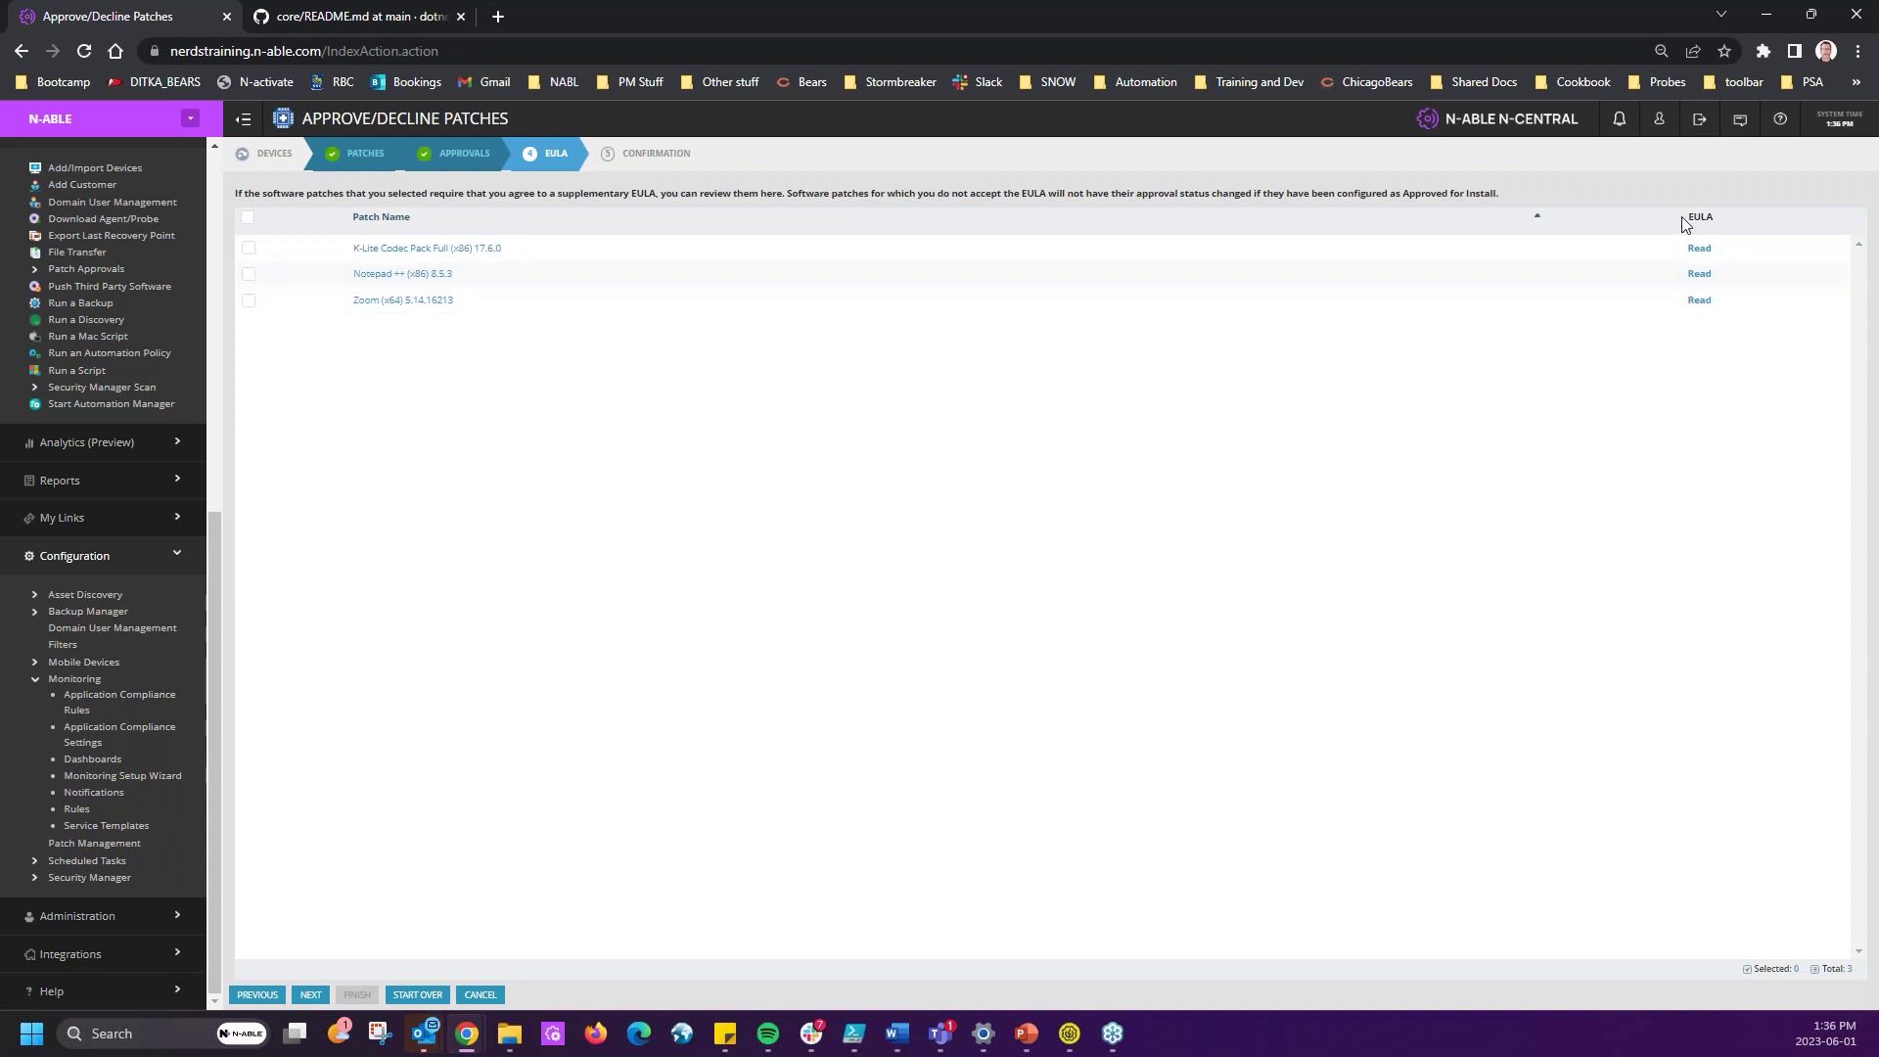
- Accept the EULAs of all three listed patches and continue to the confirmation stage
left_click_drag(1676, 217, 1714, 219)
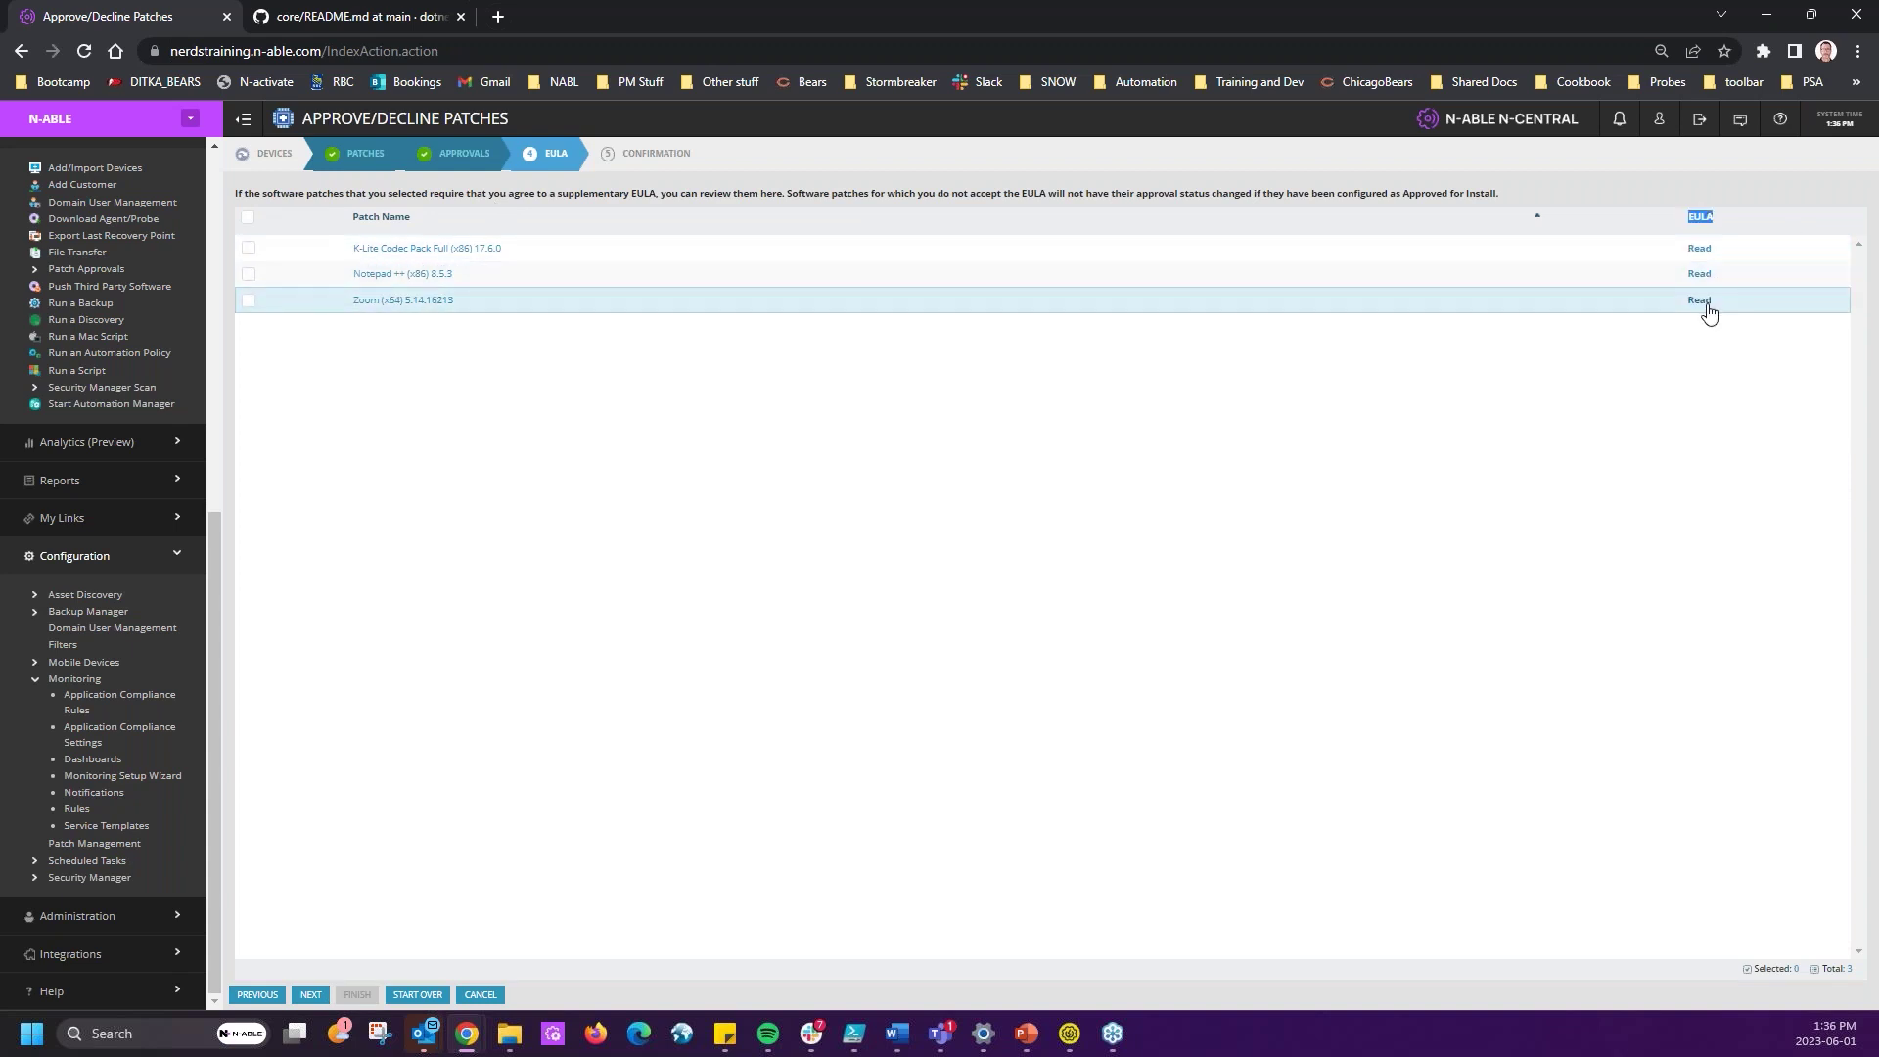
left_click(382, 415)
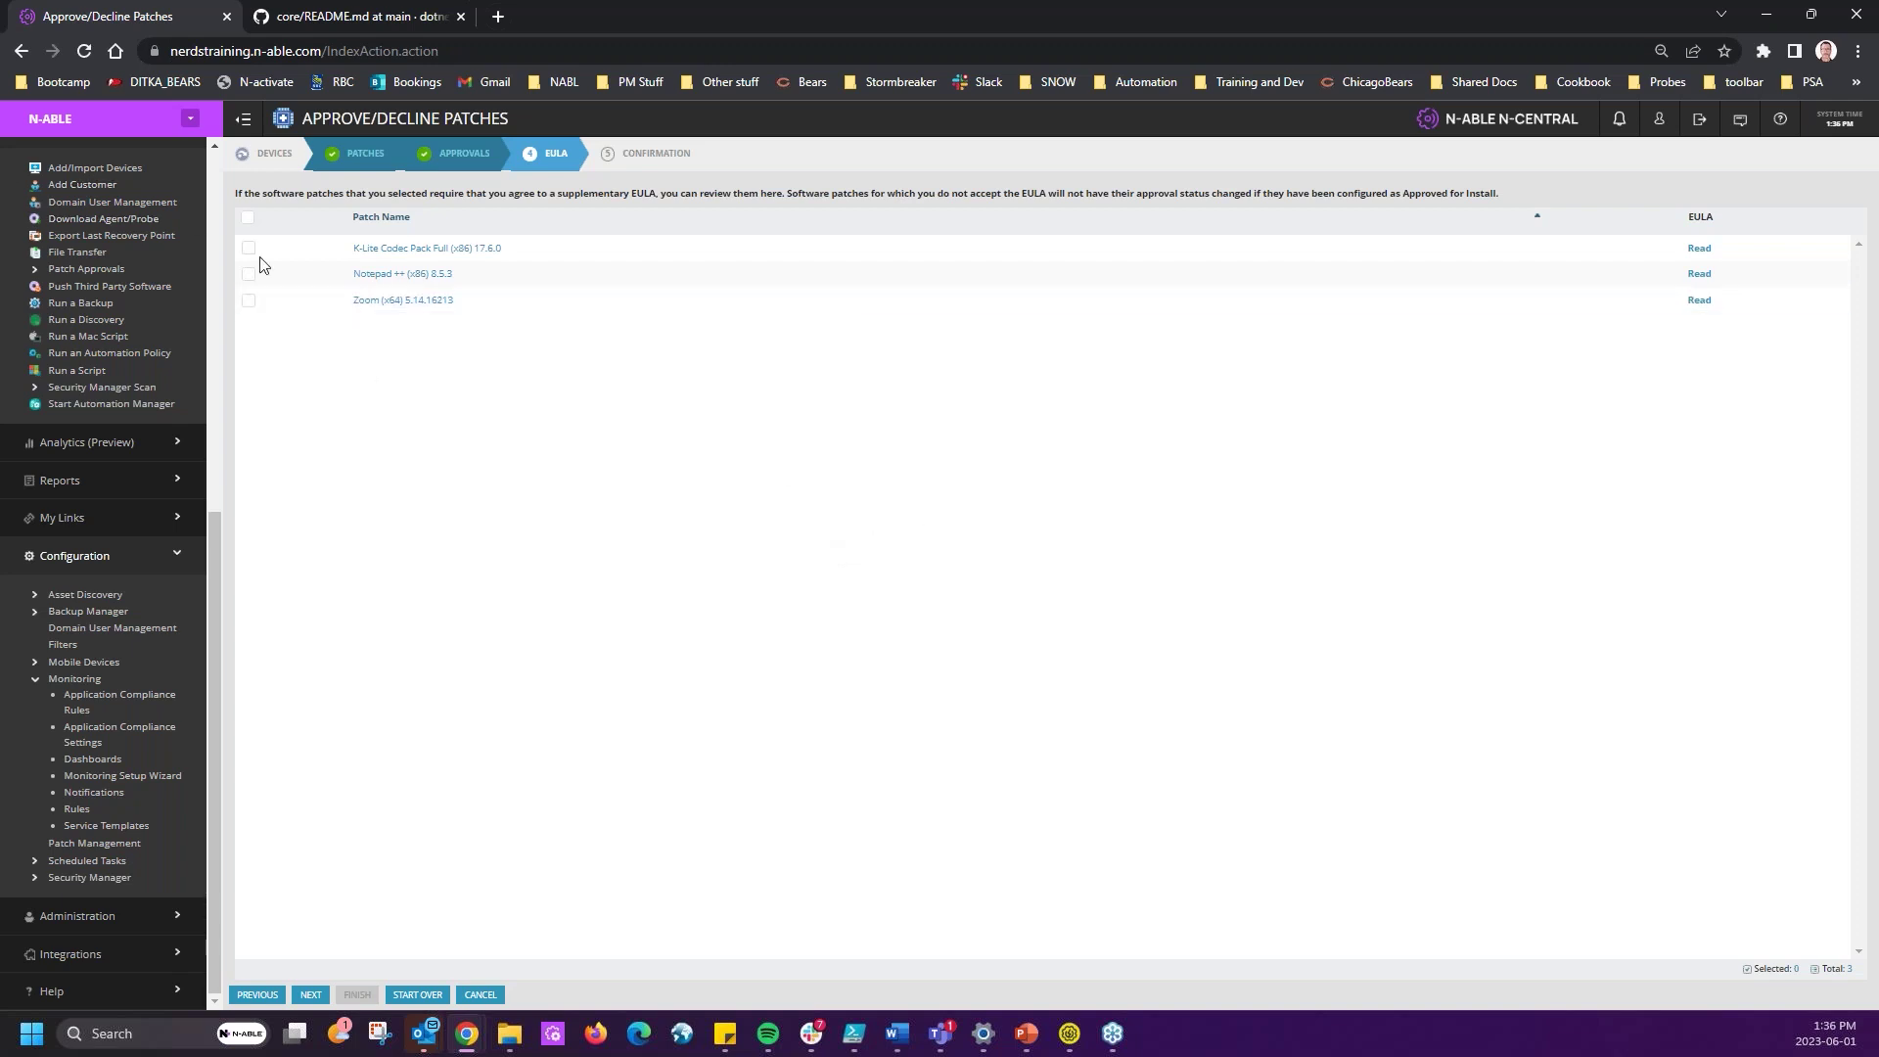
left_click(247, 218)
left_click(310, 994)
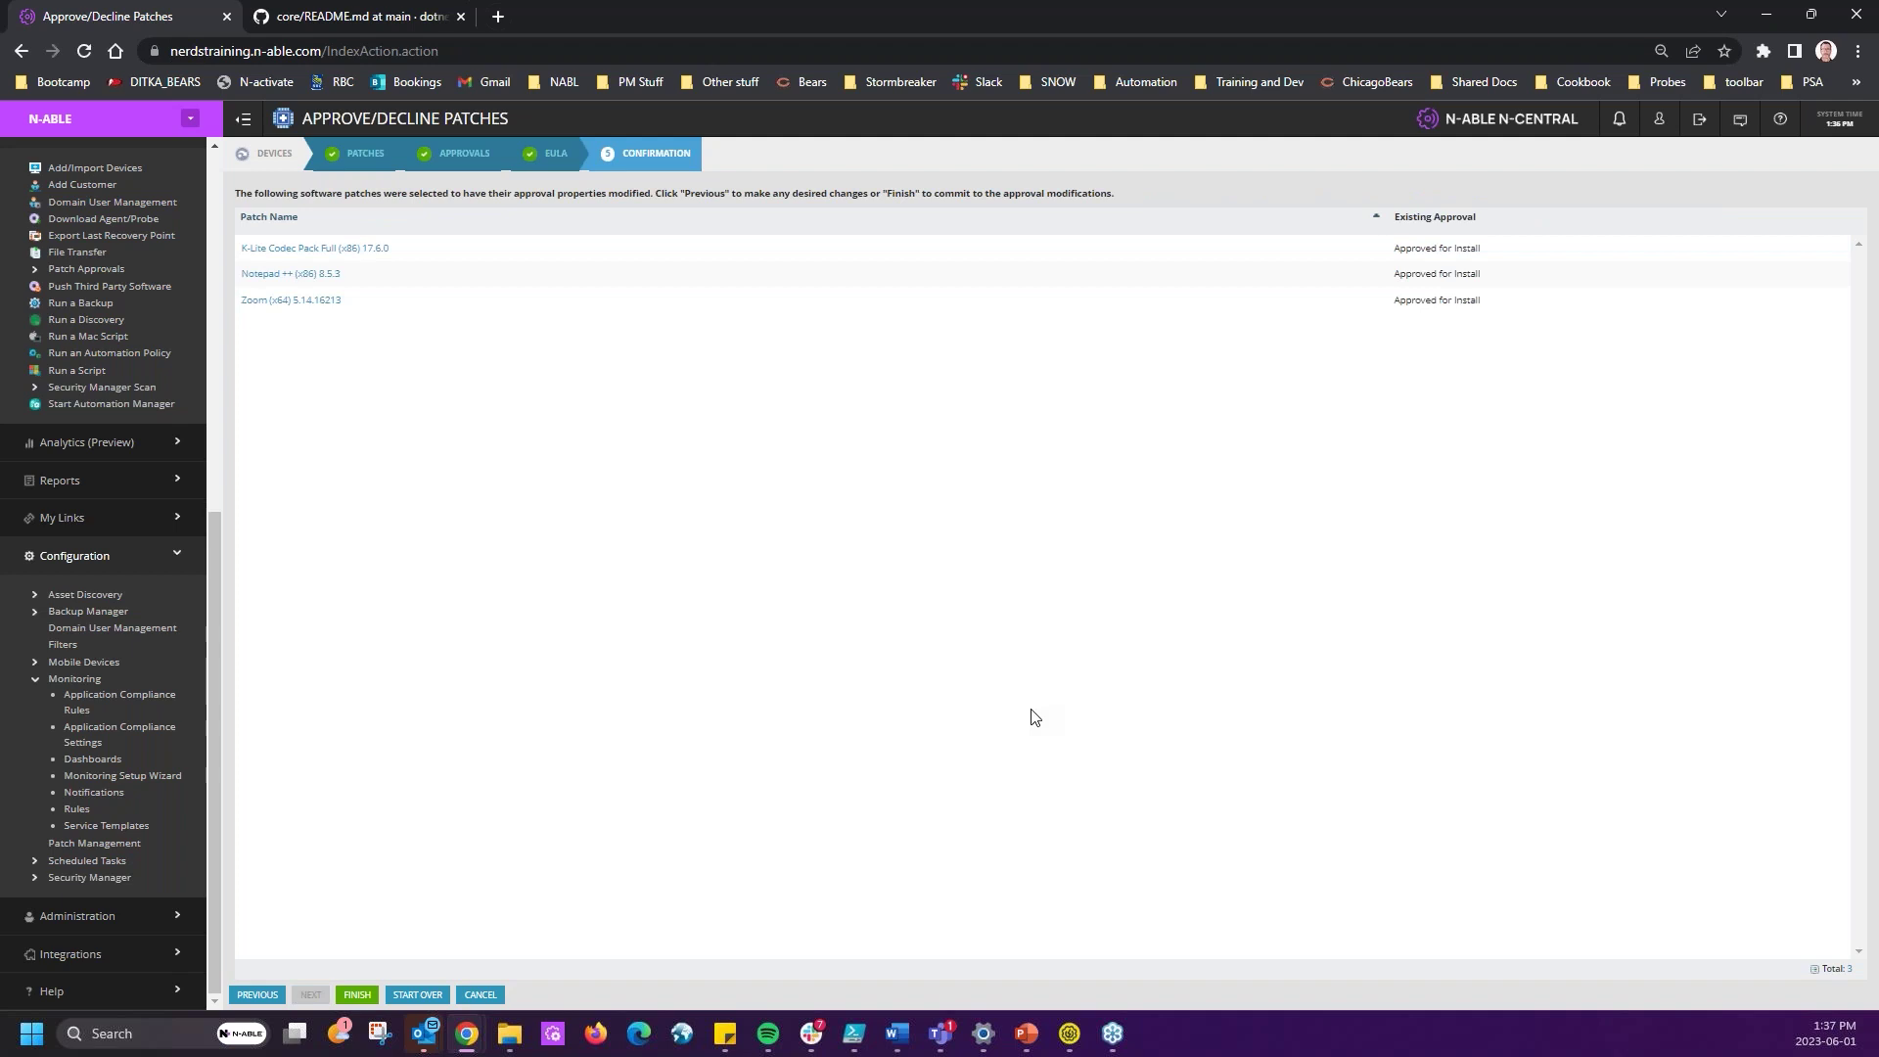
- Go back to the approvals stage and start the by-patch wizard over, discarding the uncommitted approvals
left_click(258, 994)
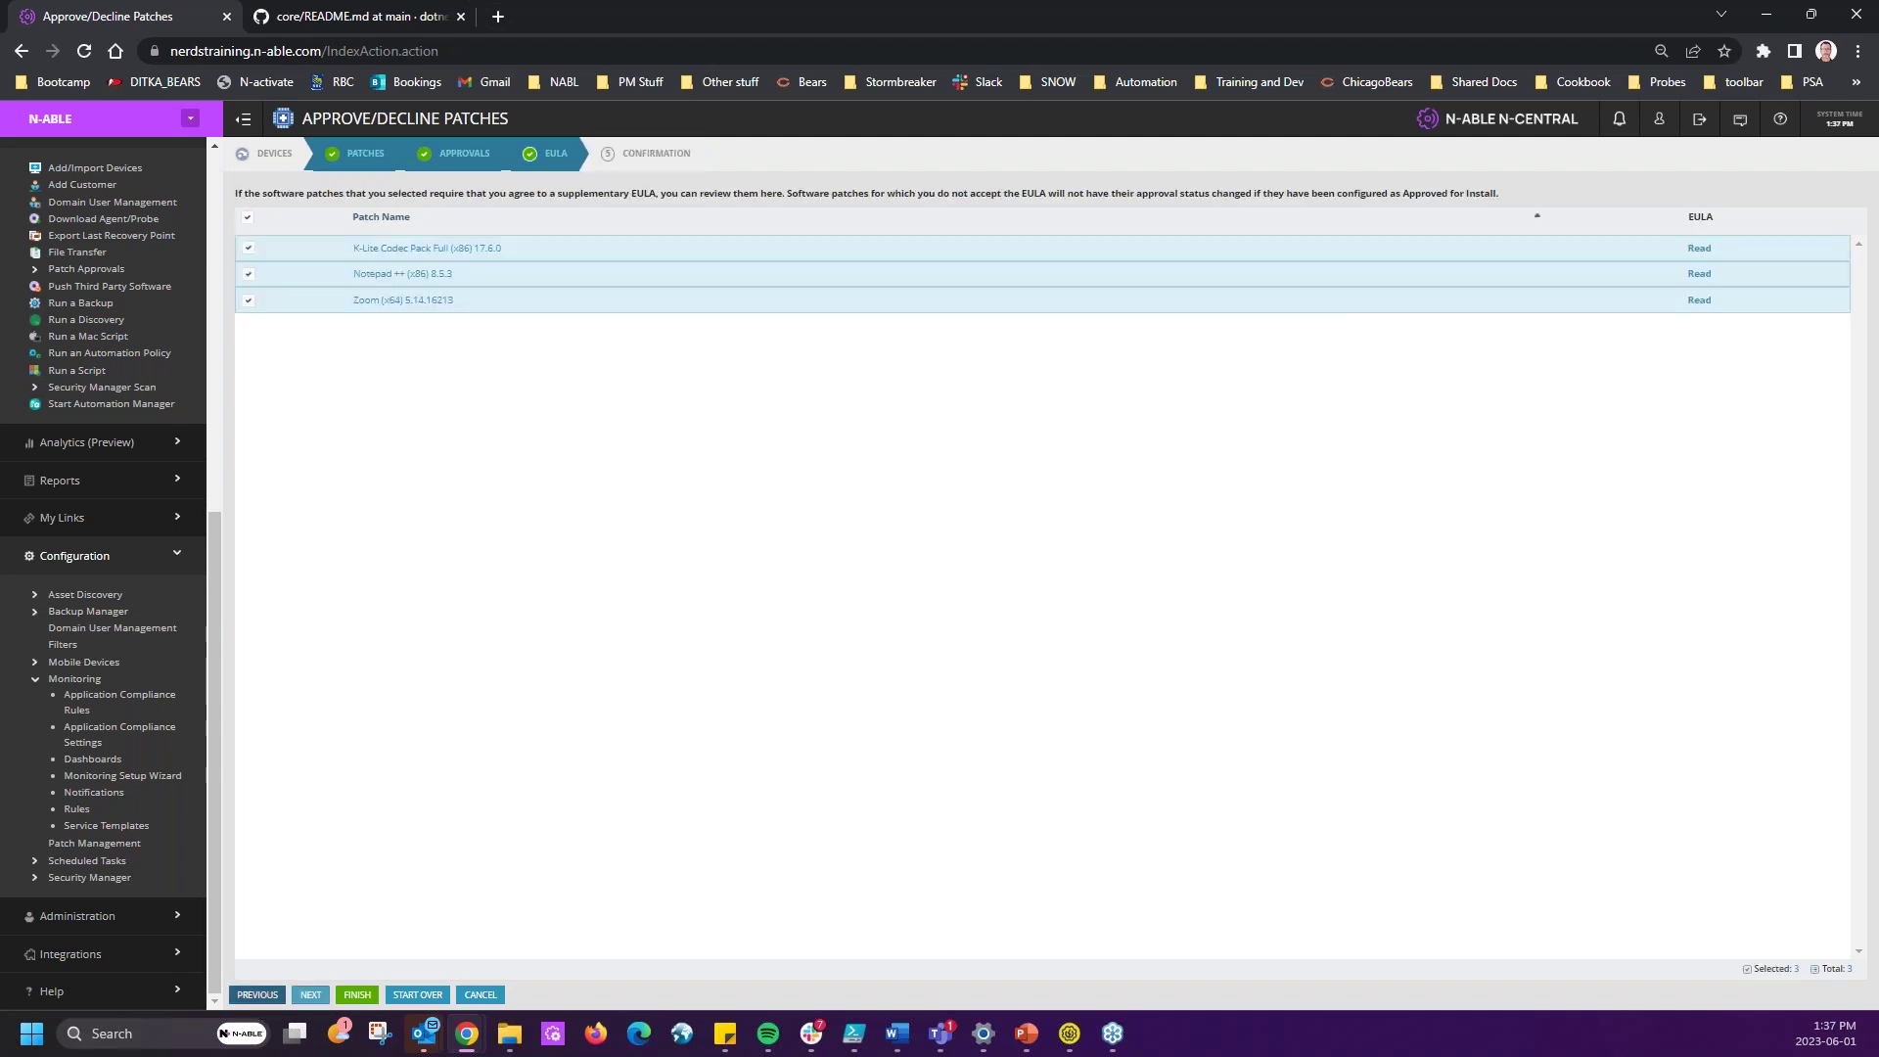
left_click(258, 994)
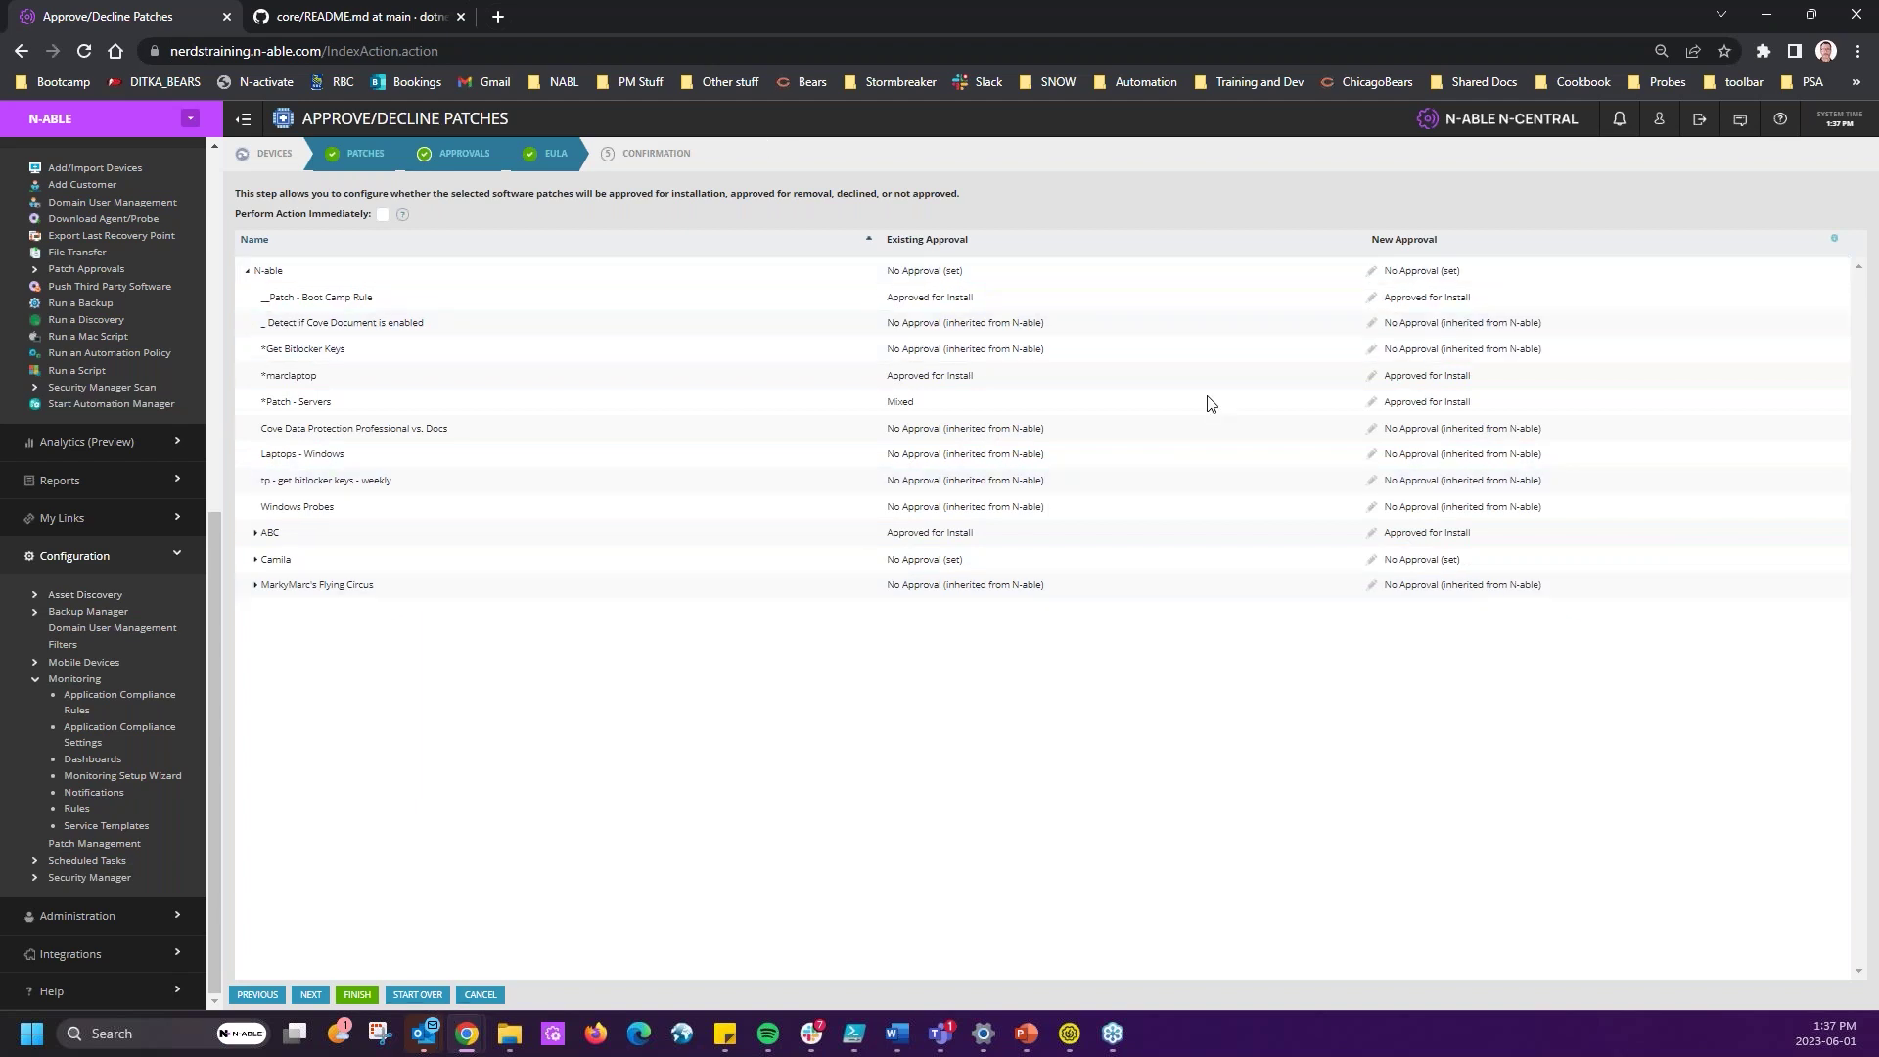
left_click(424, 995)
left_click(701, 571)
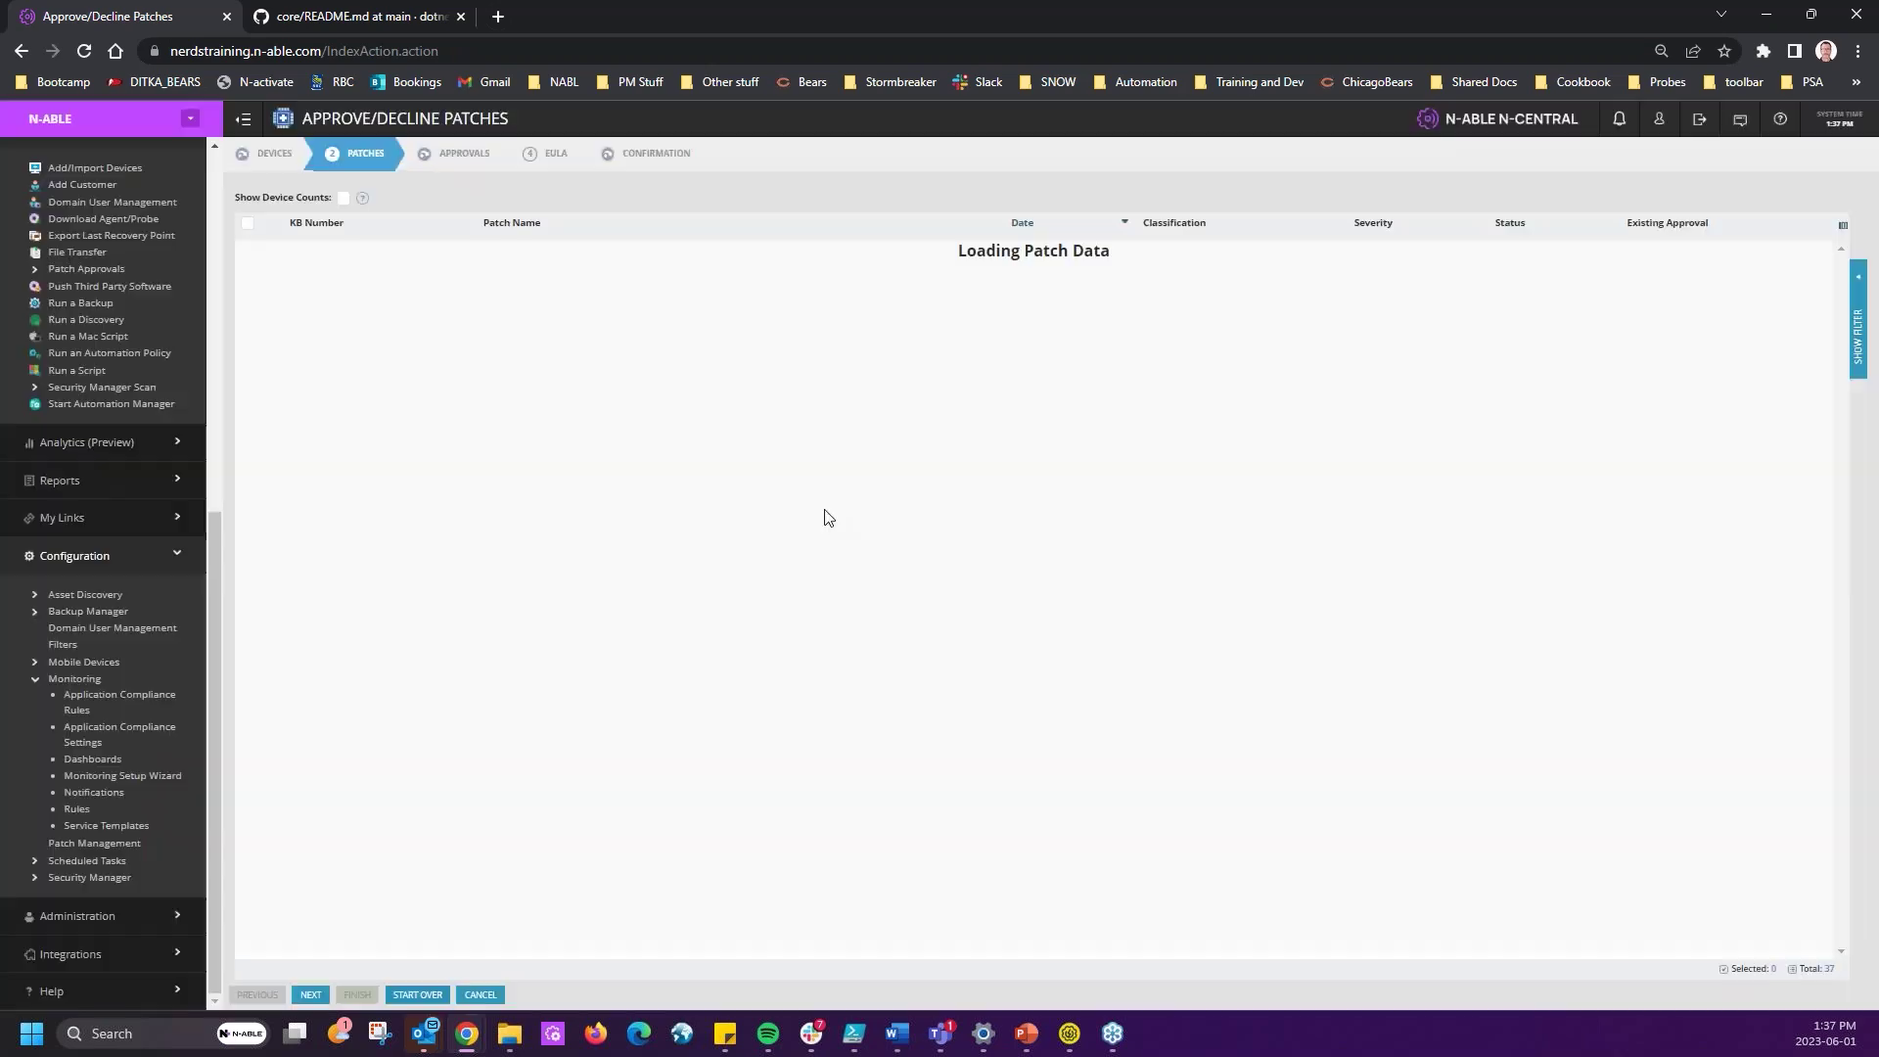
- Filter the patches to the last 180 days and the classifications Critical Updates, Definition Updates, Security Updates, Updates and Upgrades
left_click(1857, 333)
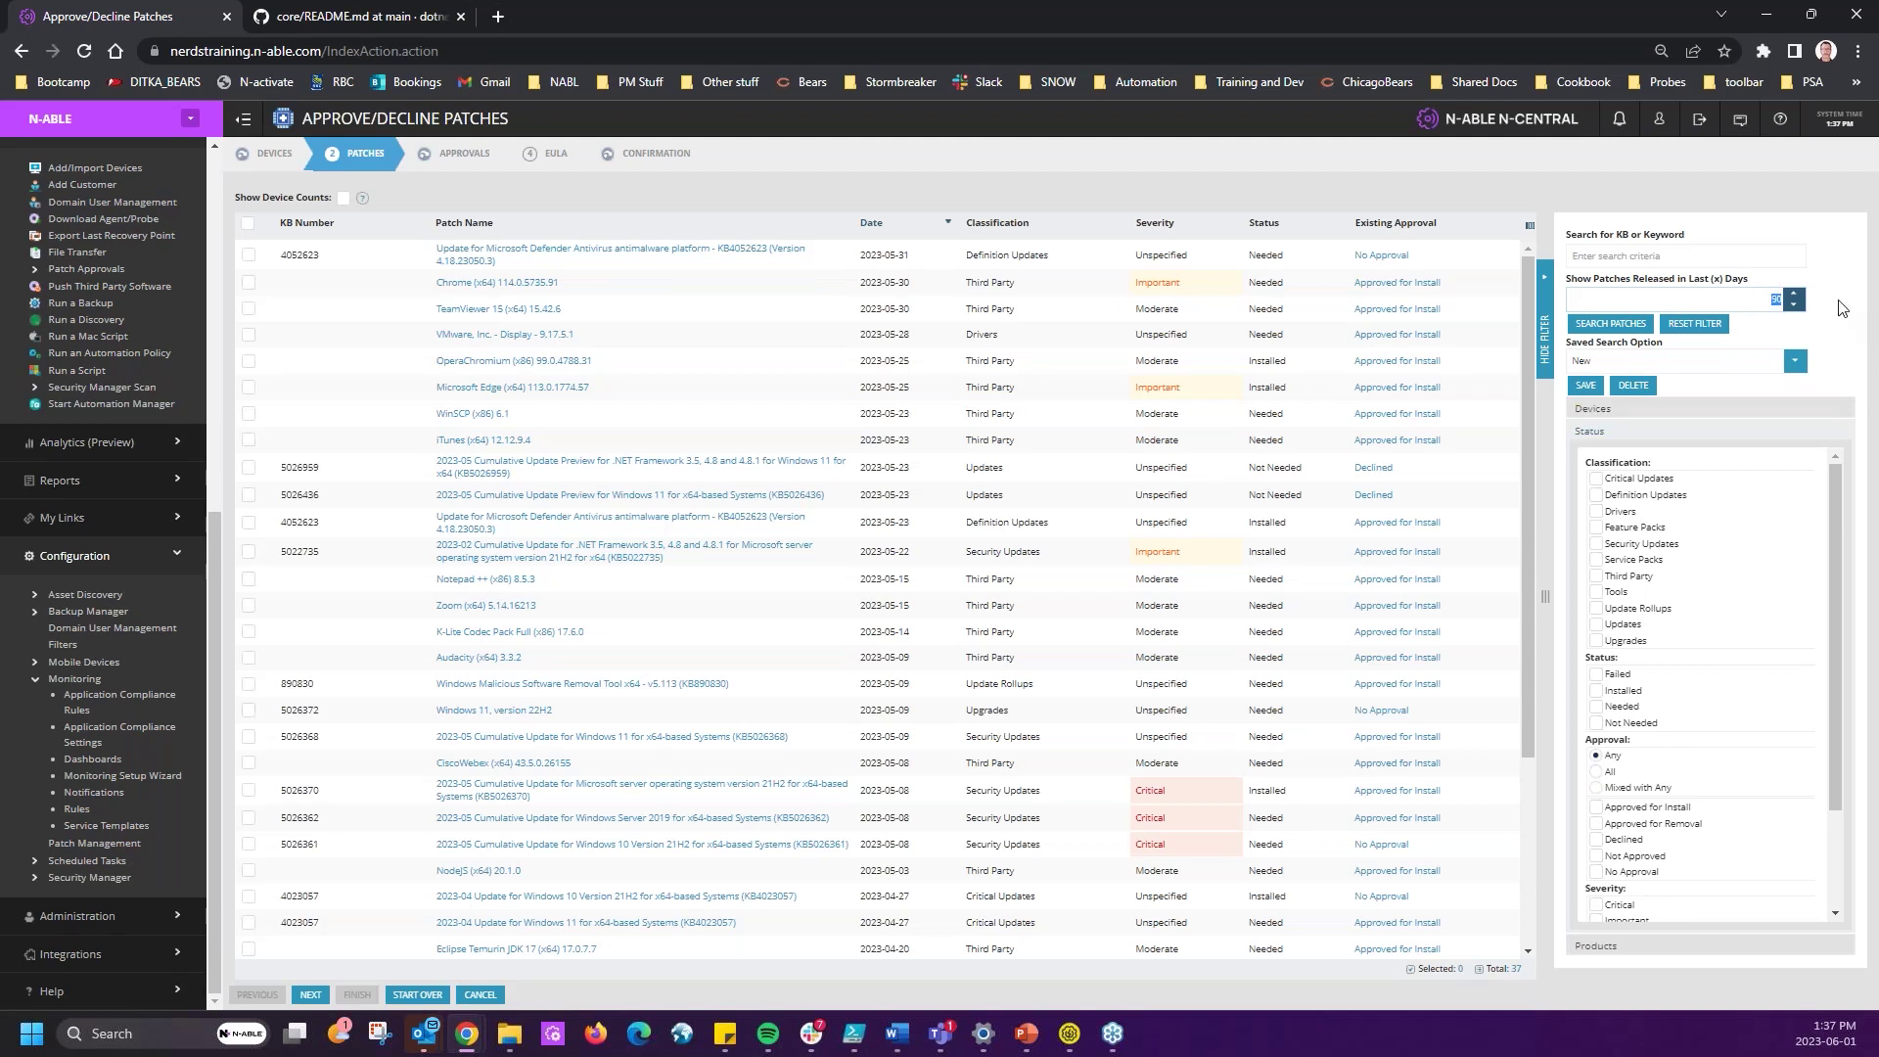
type("18")
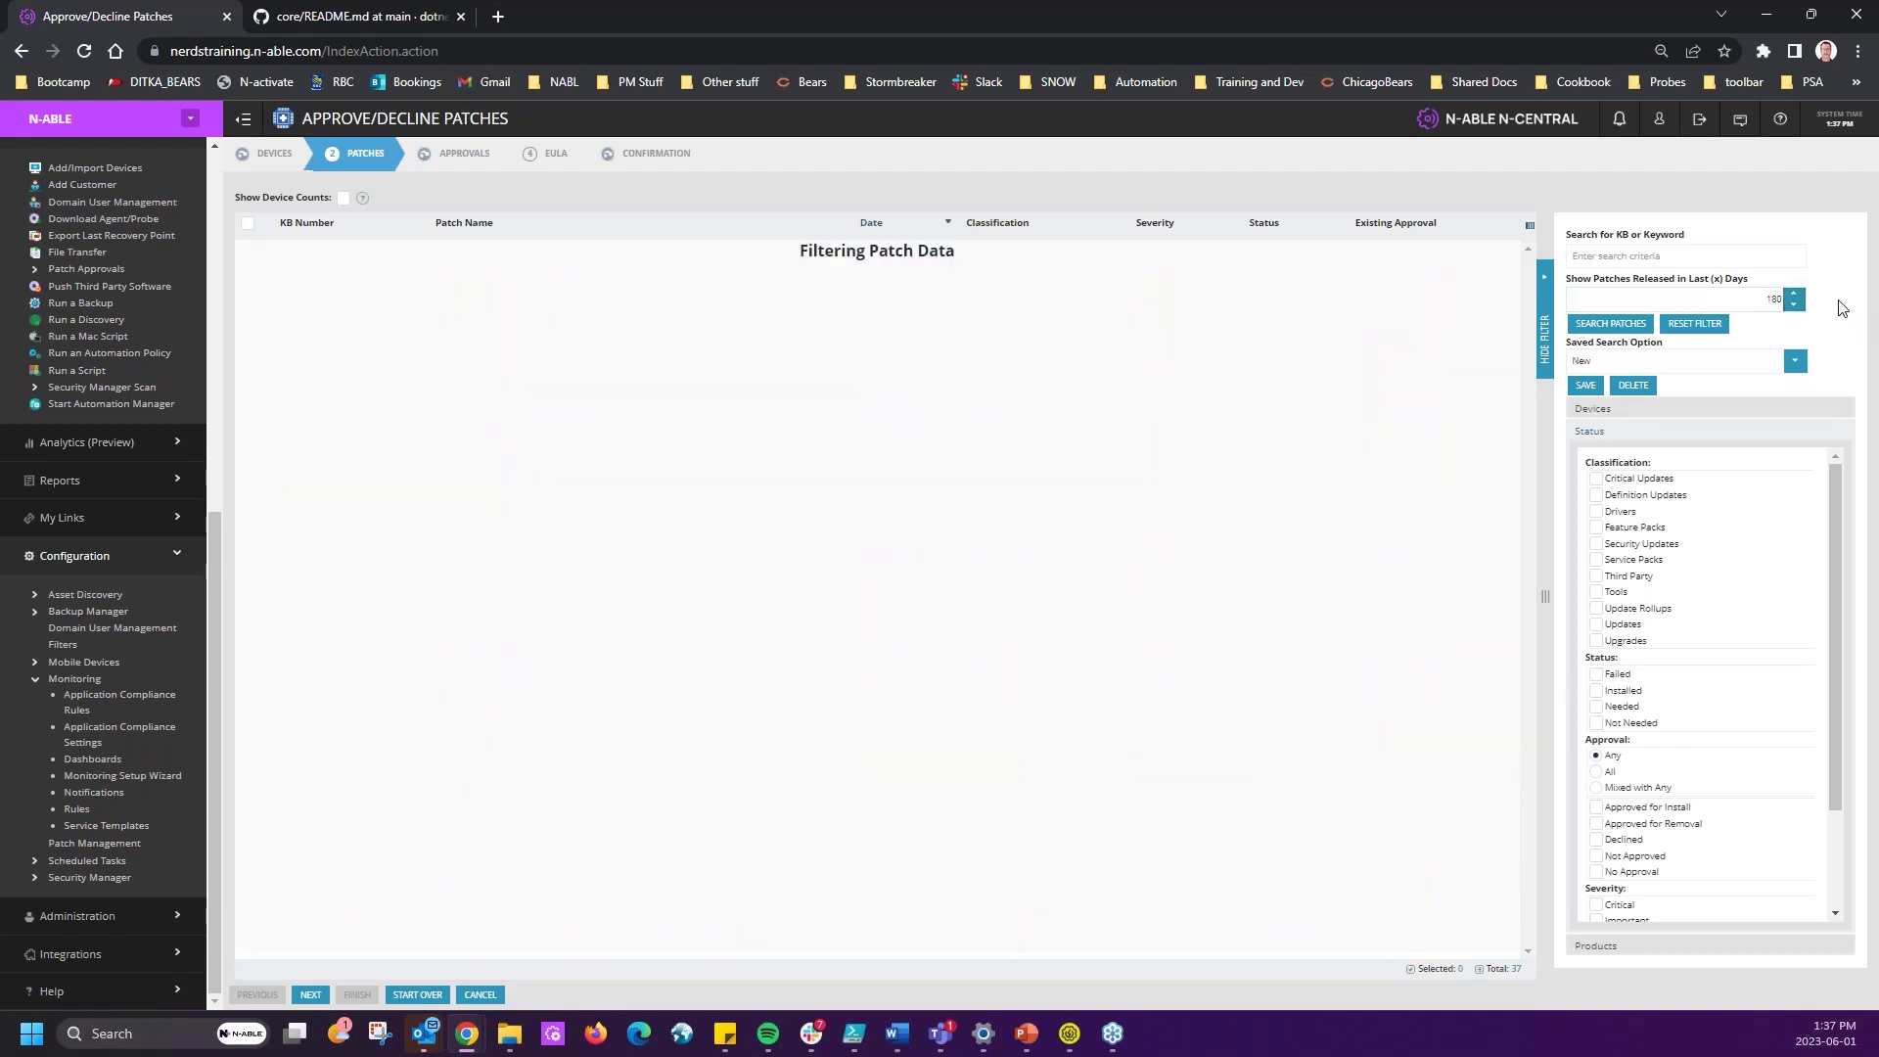
left_click(1596, 478)
left_click(1596, 495)
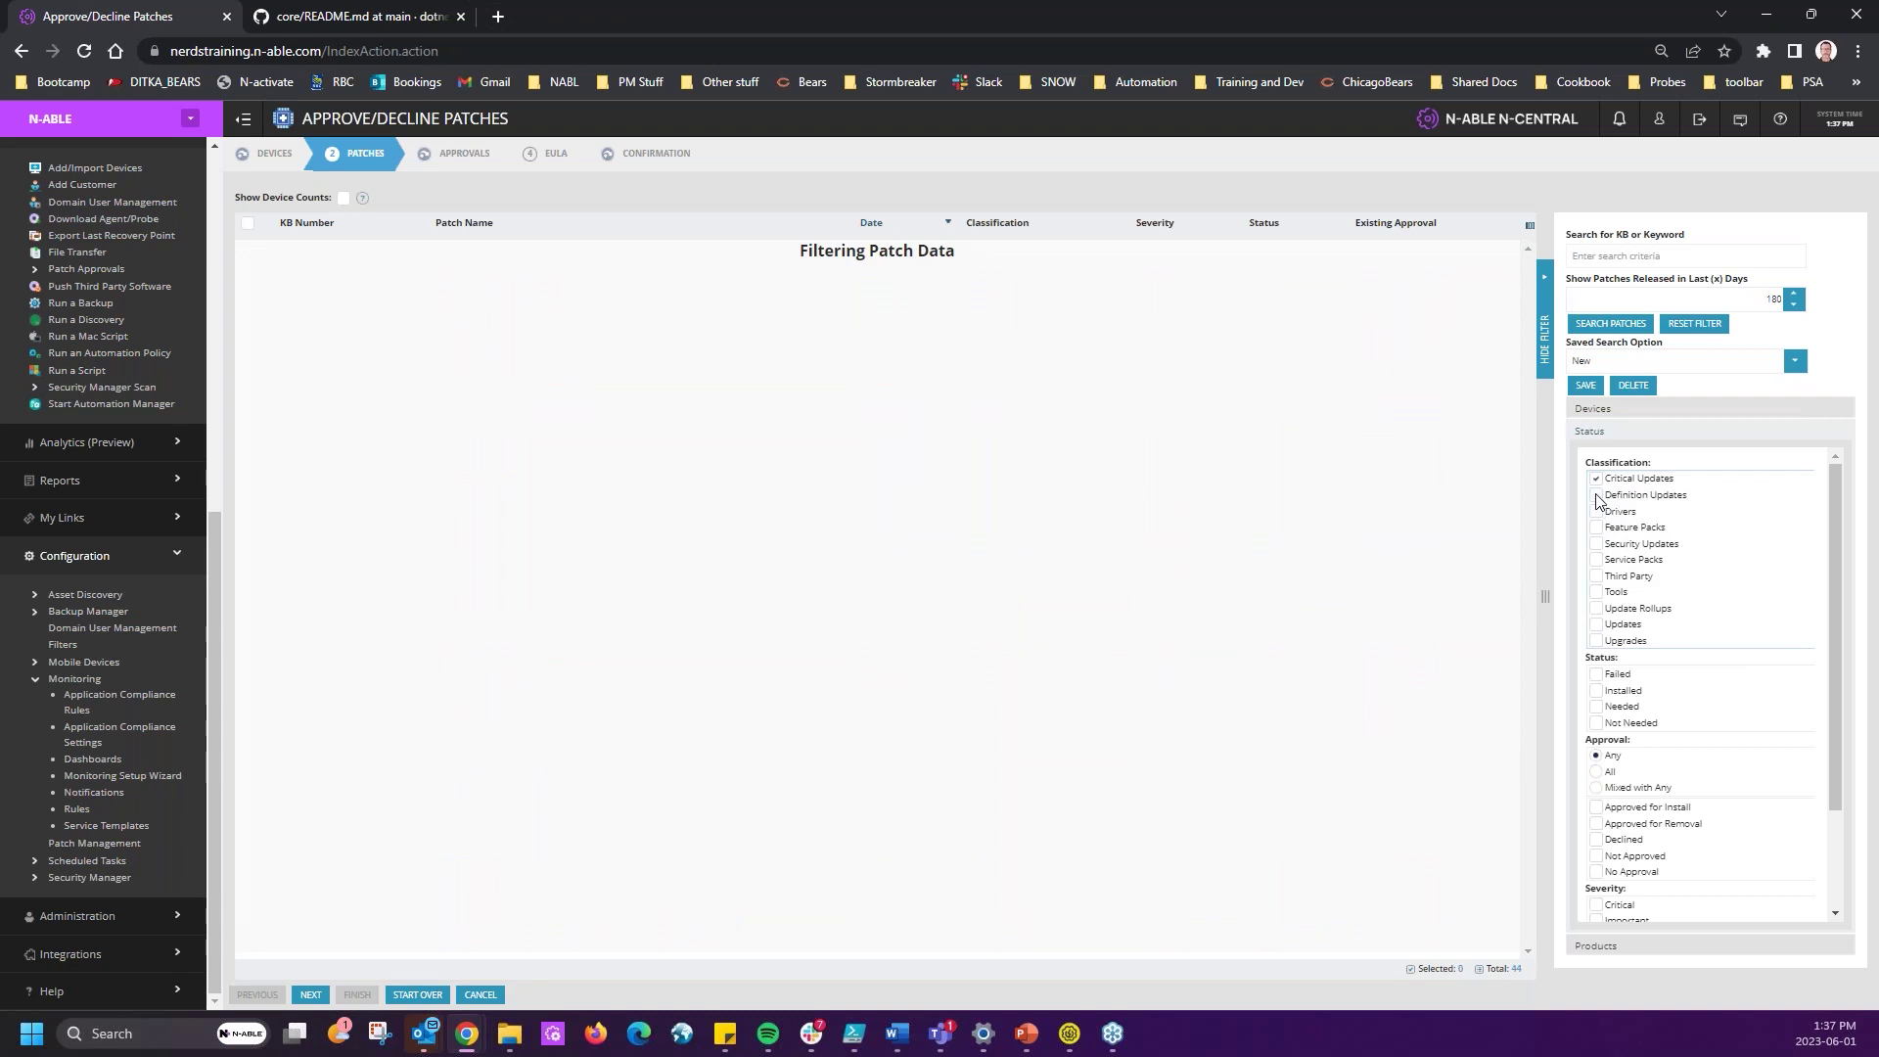
left_click(1595, 624)
left_click(1595, 641)
left_click(1595, 544)
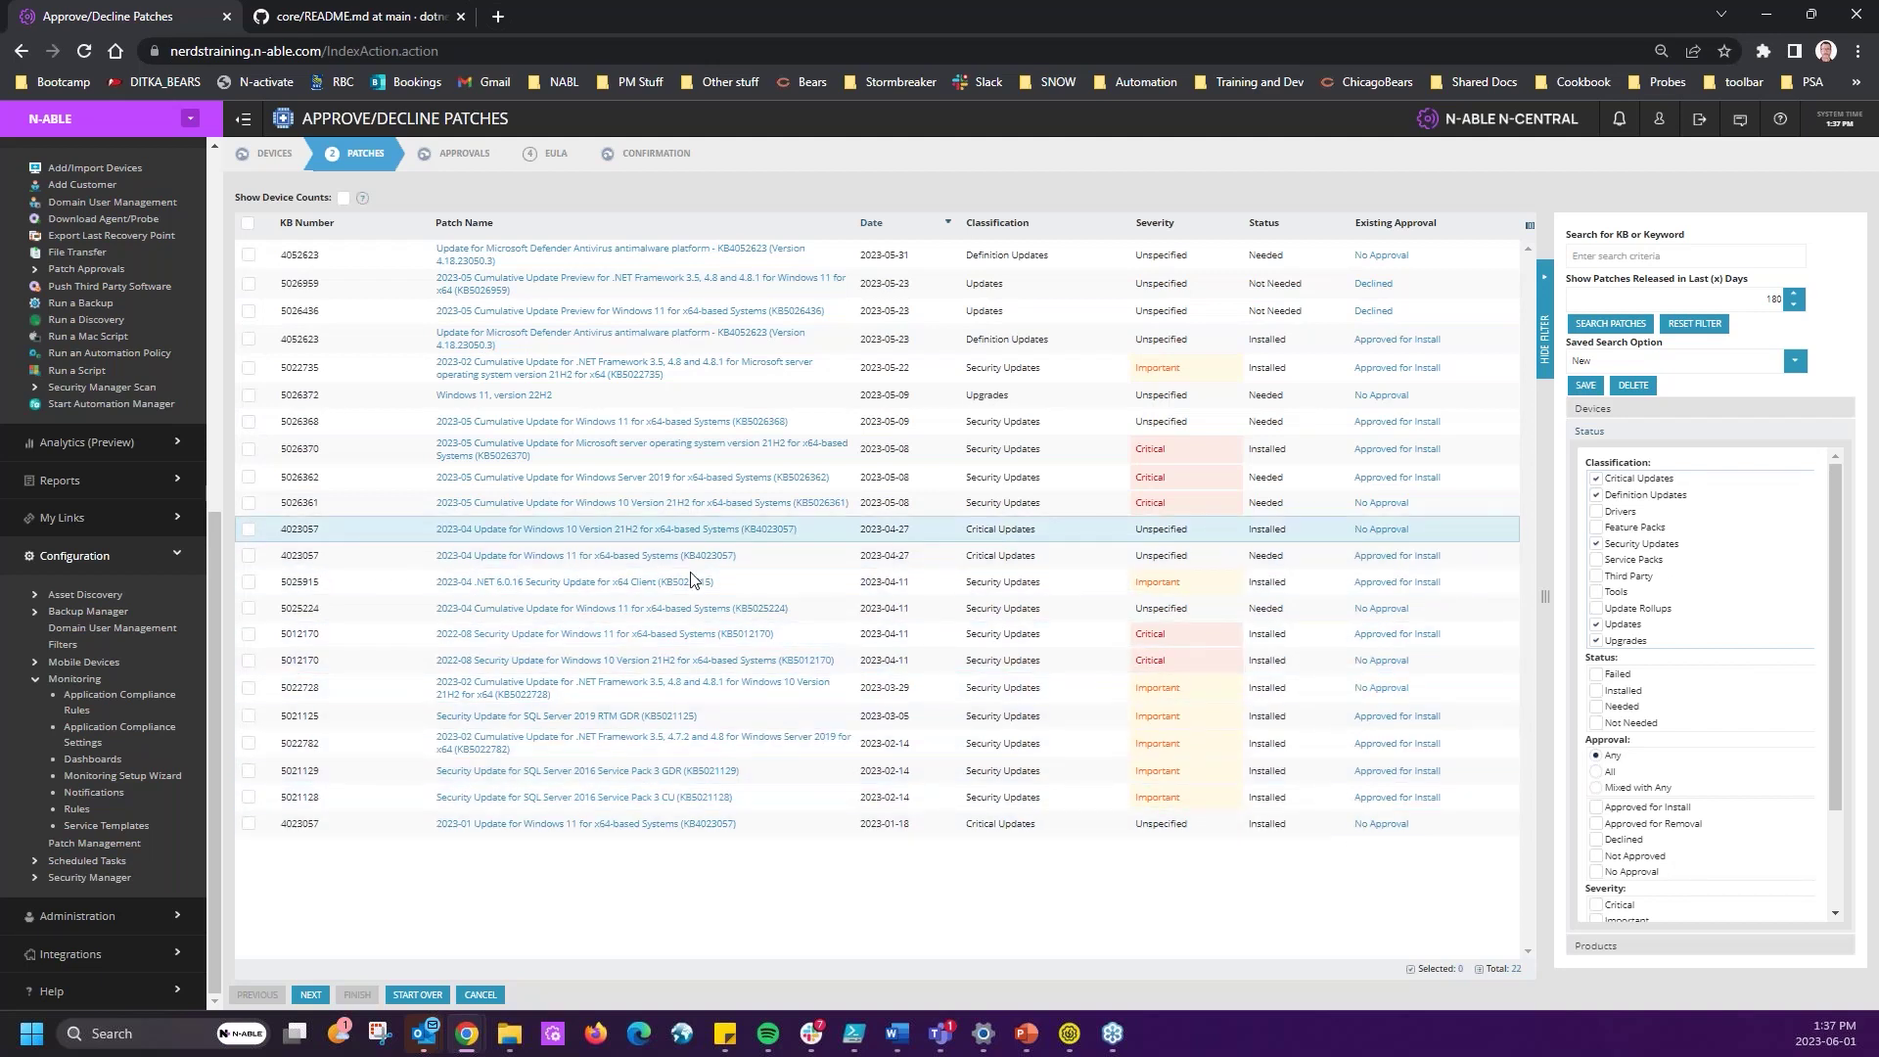
- Select the patches KB5026370, KB5026362, KB5026361 and the 2023-04 Windows 10 Version 21H2 update KB4023057, and continue to the approvals stage
left_click(249, 528)
left_click(249, 502)
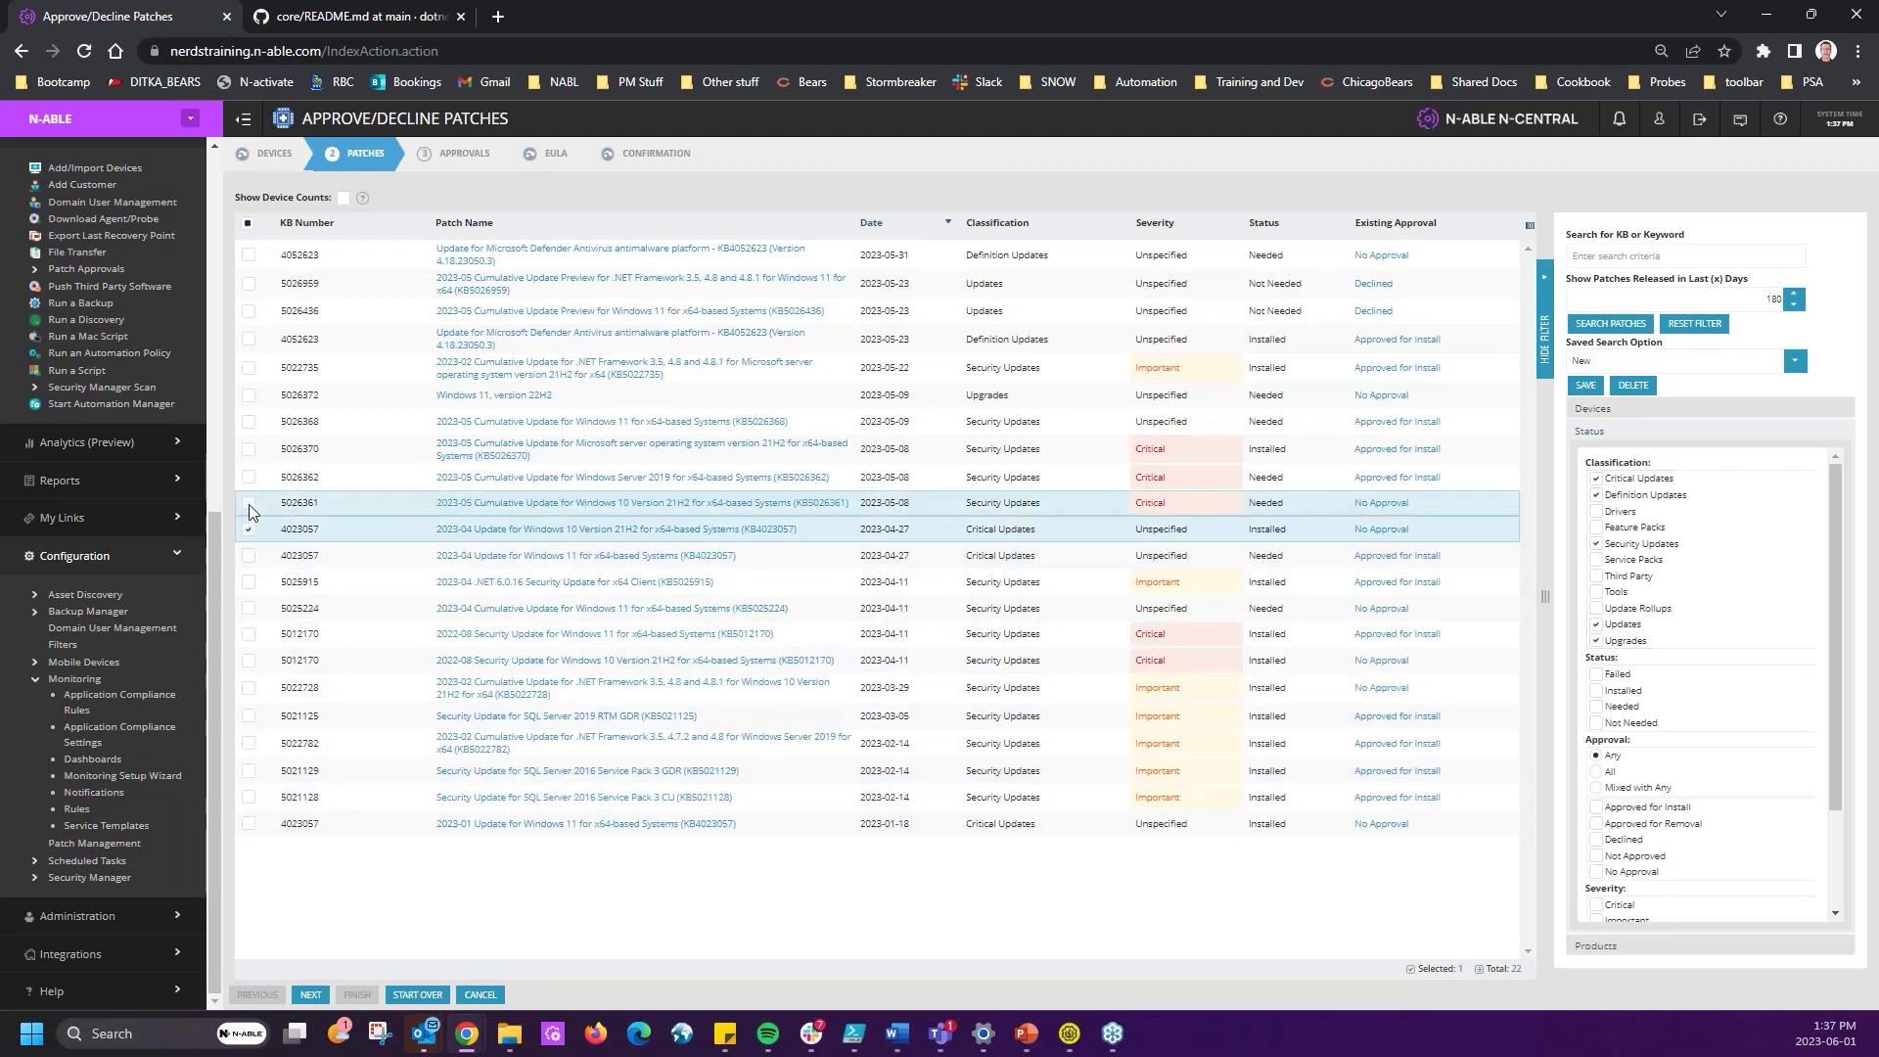
left_click(249, 477)
left_click(248, 448)
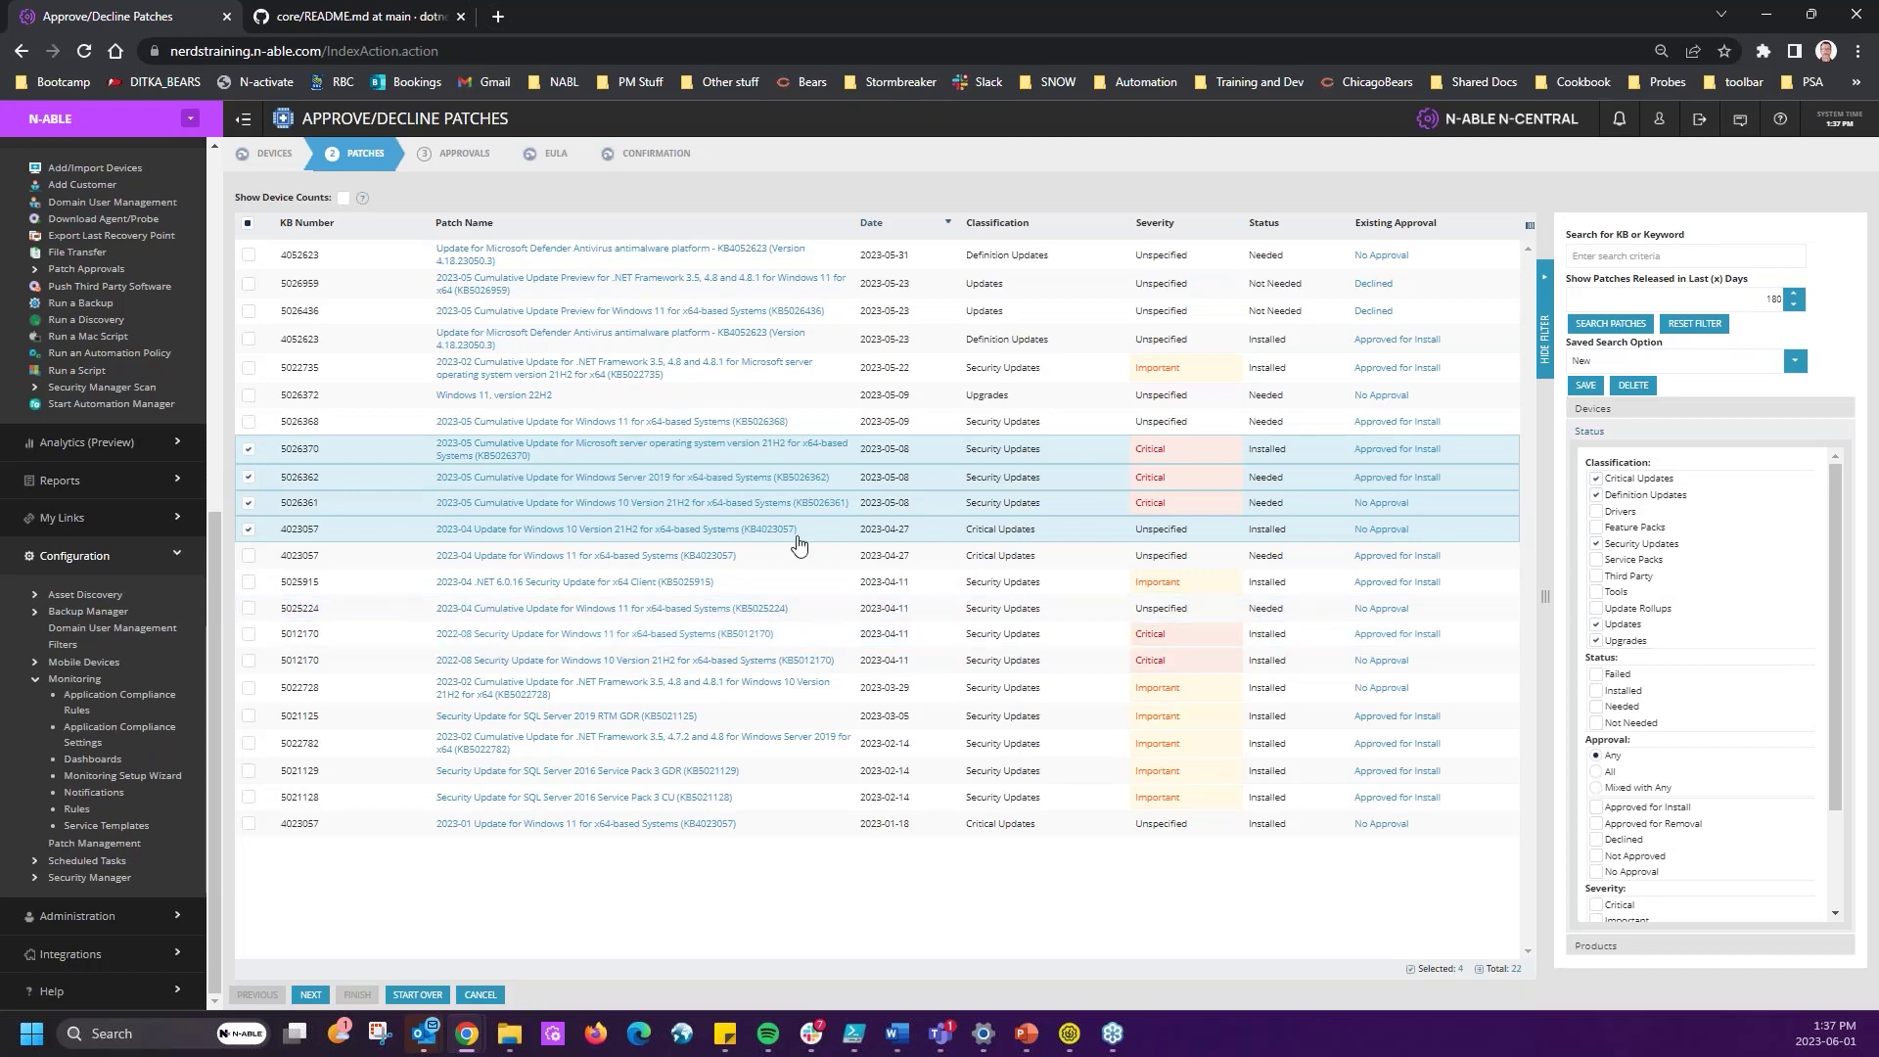
left_click(310, 994)
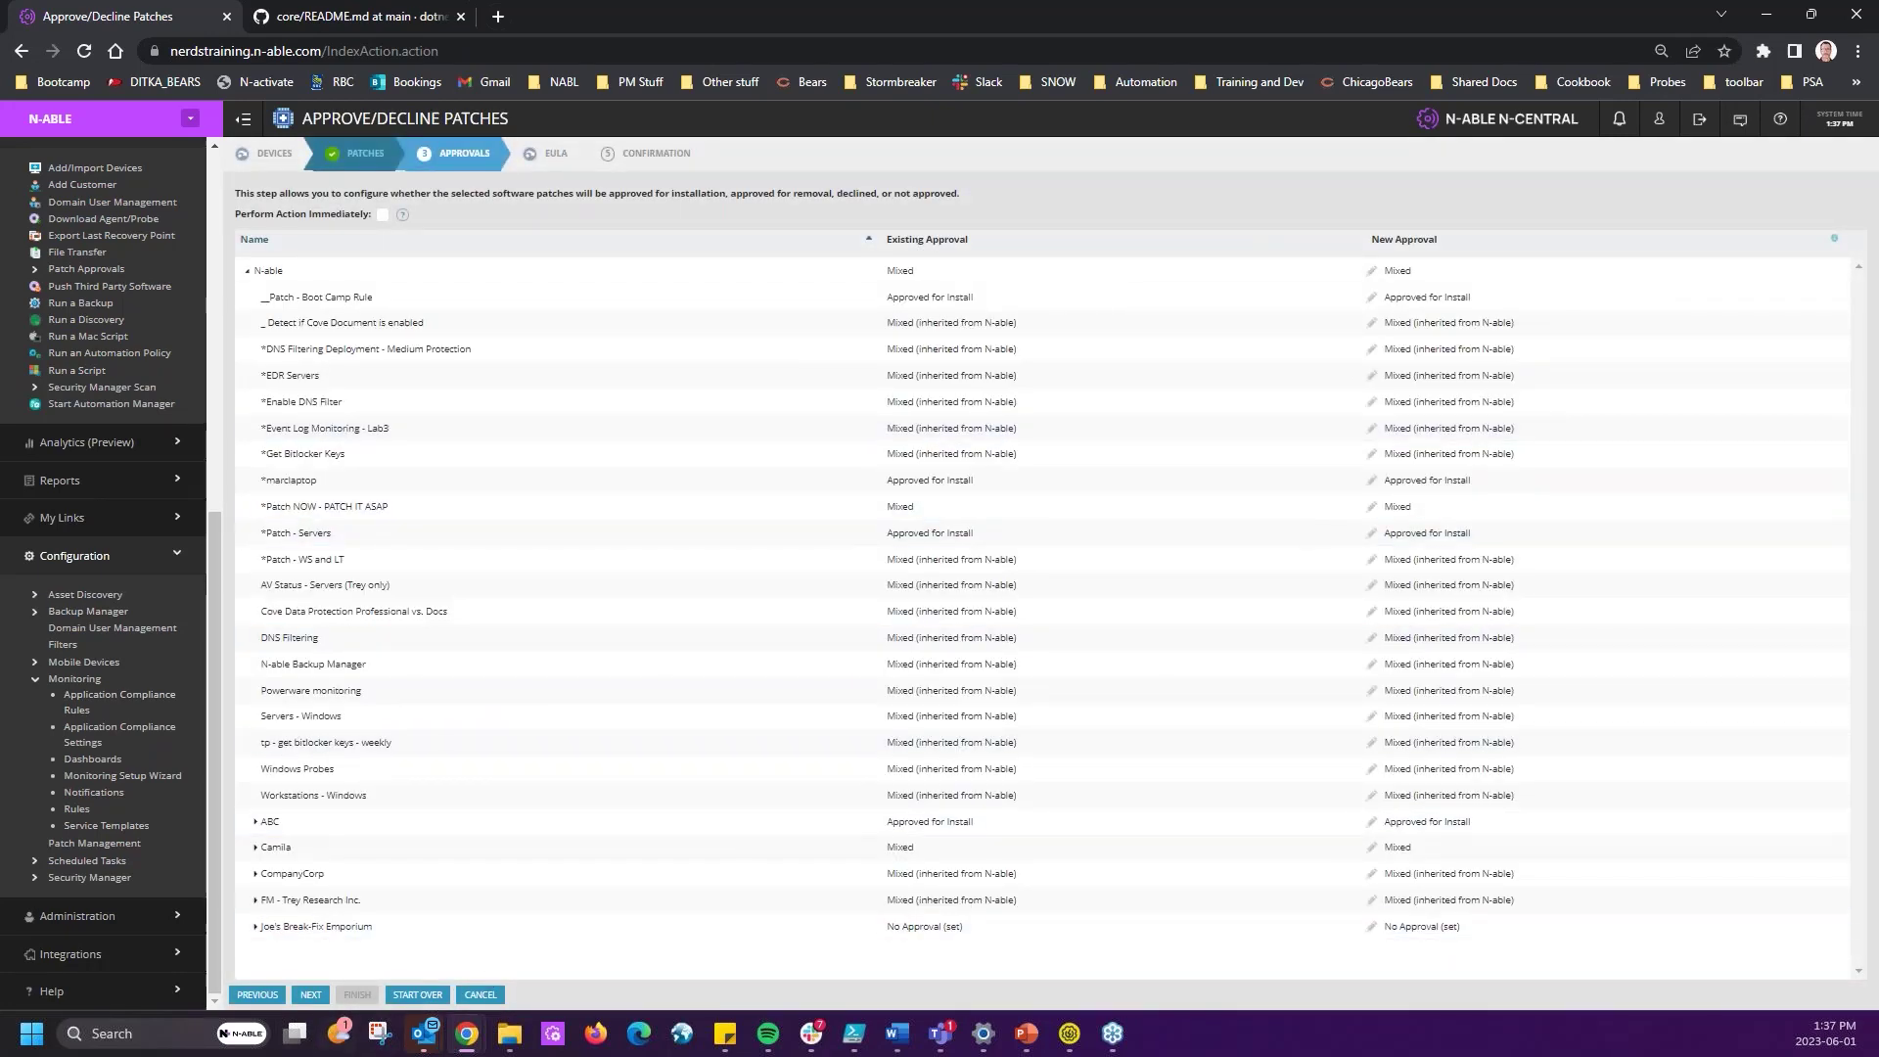
left_click(256, 994)
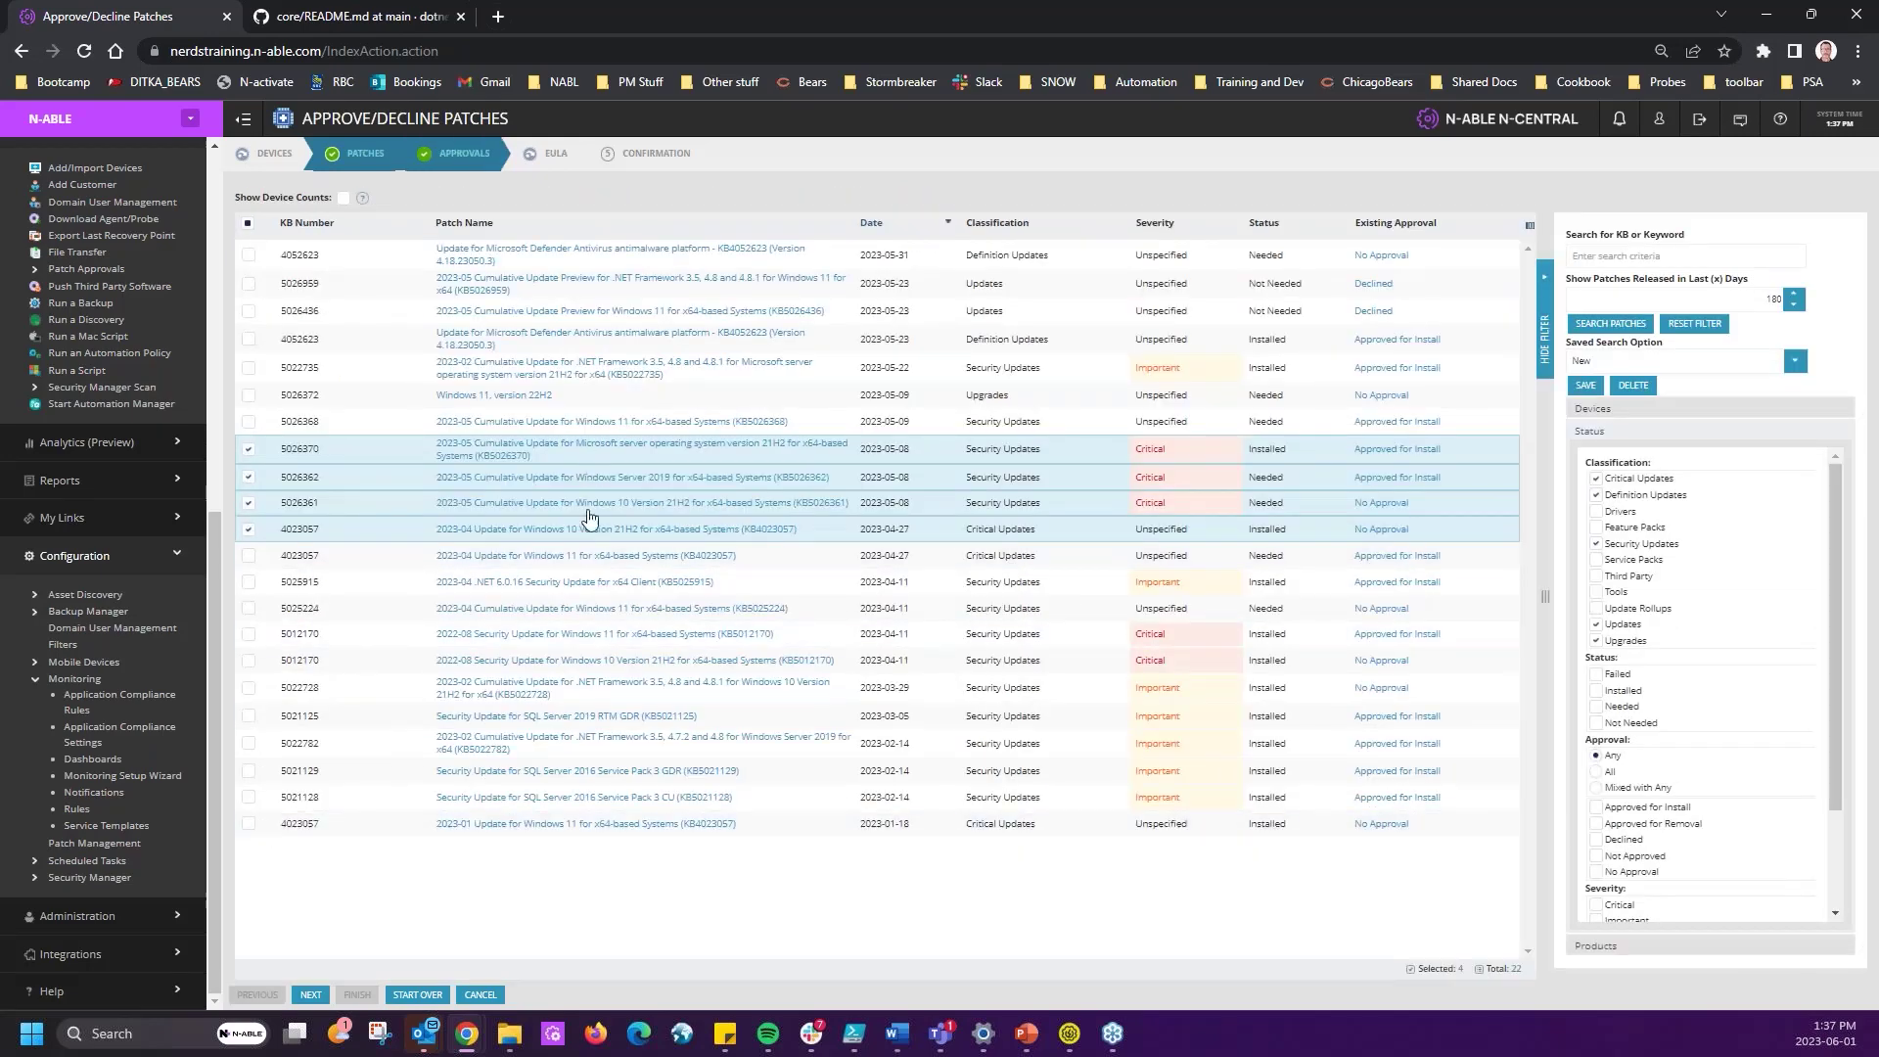
left_click(310, 994)
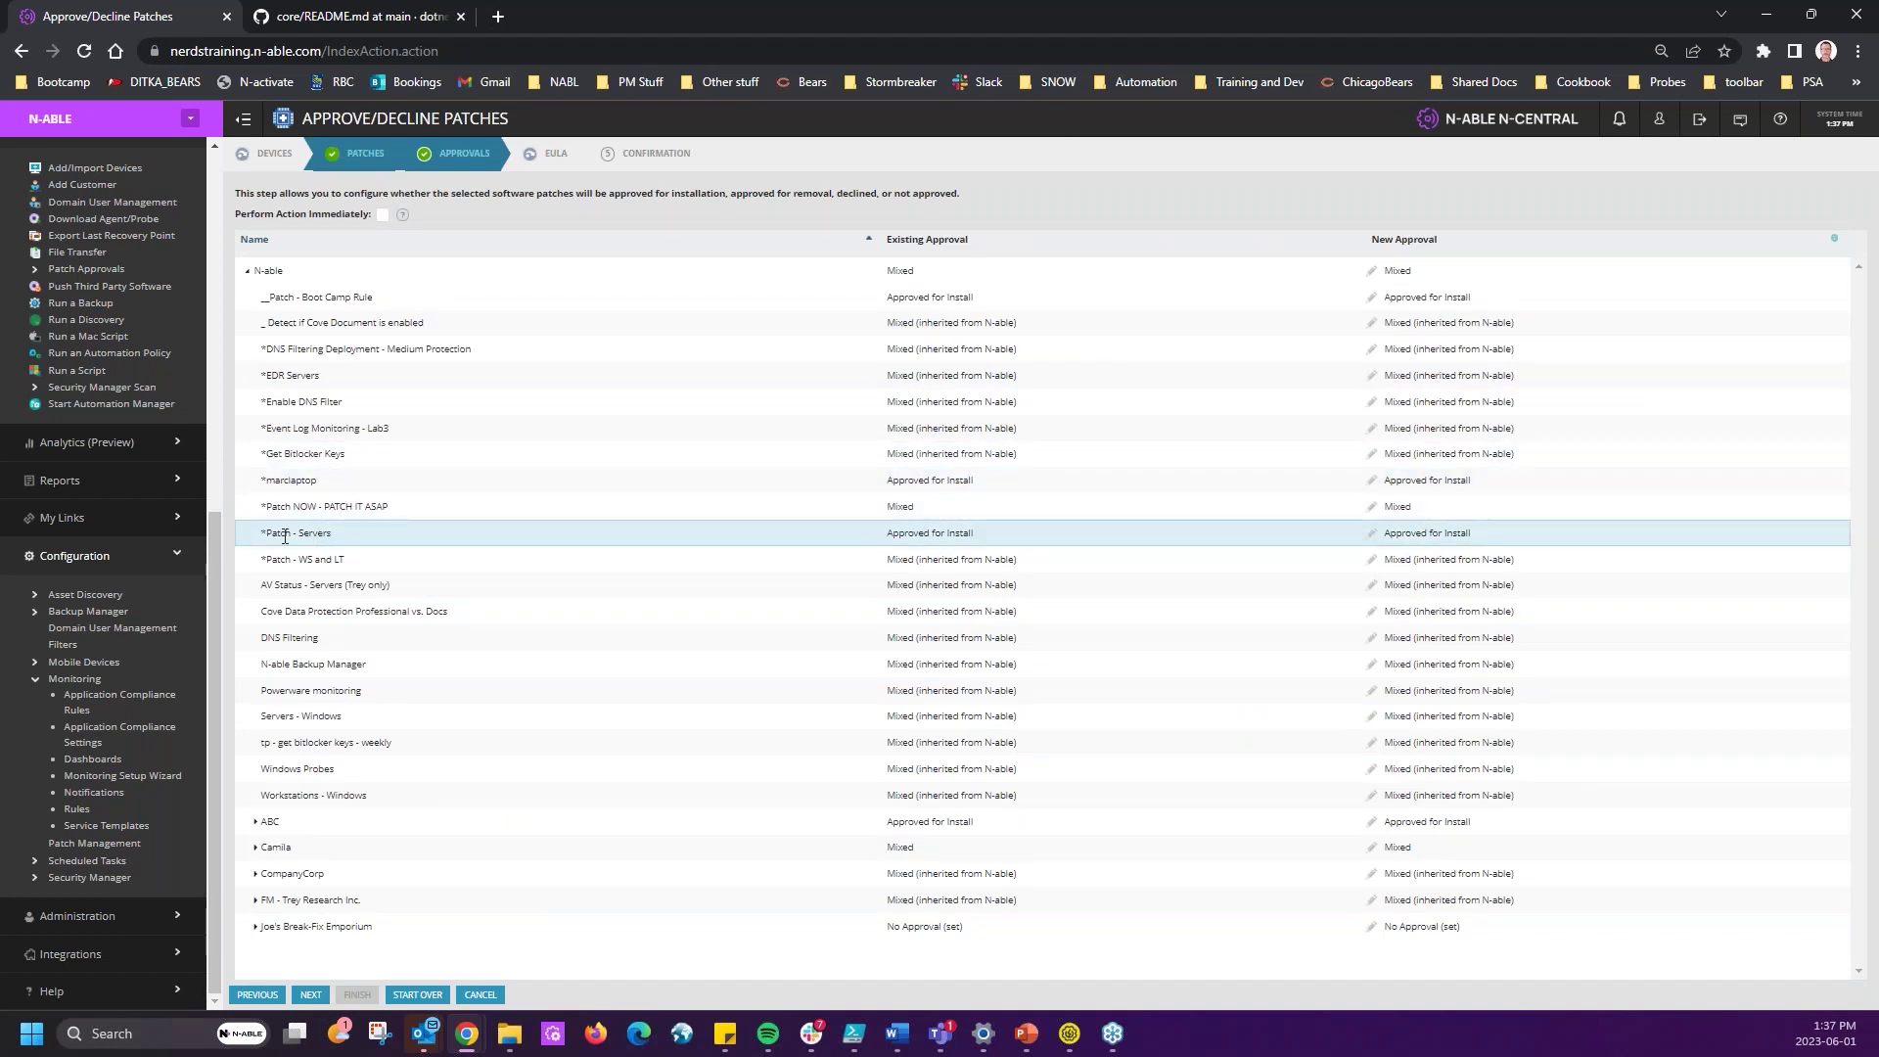
- Leave the *Patch - Servers approval unchanged, cancel the approve/decline wizard, and open the list of automatic patch approval rules
left_click(1448, 536)
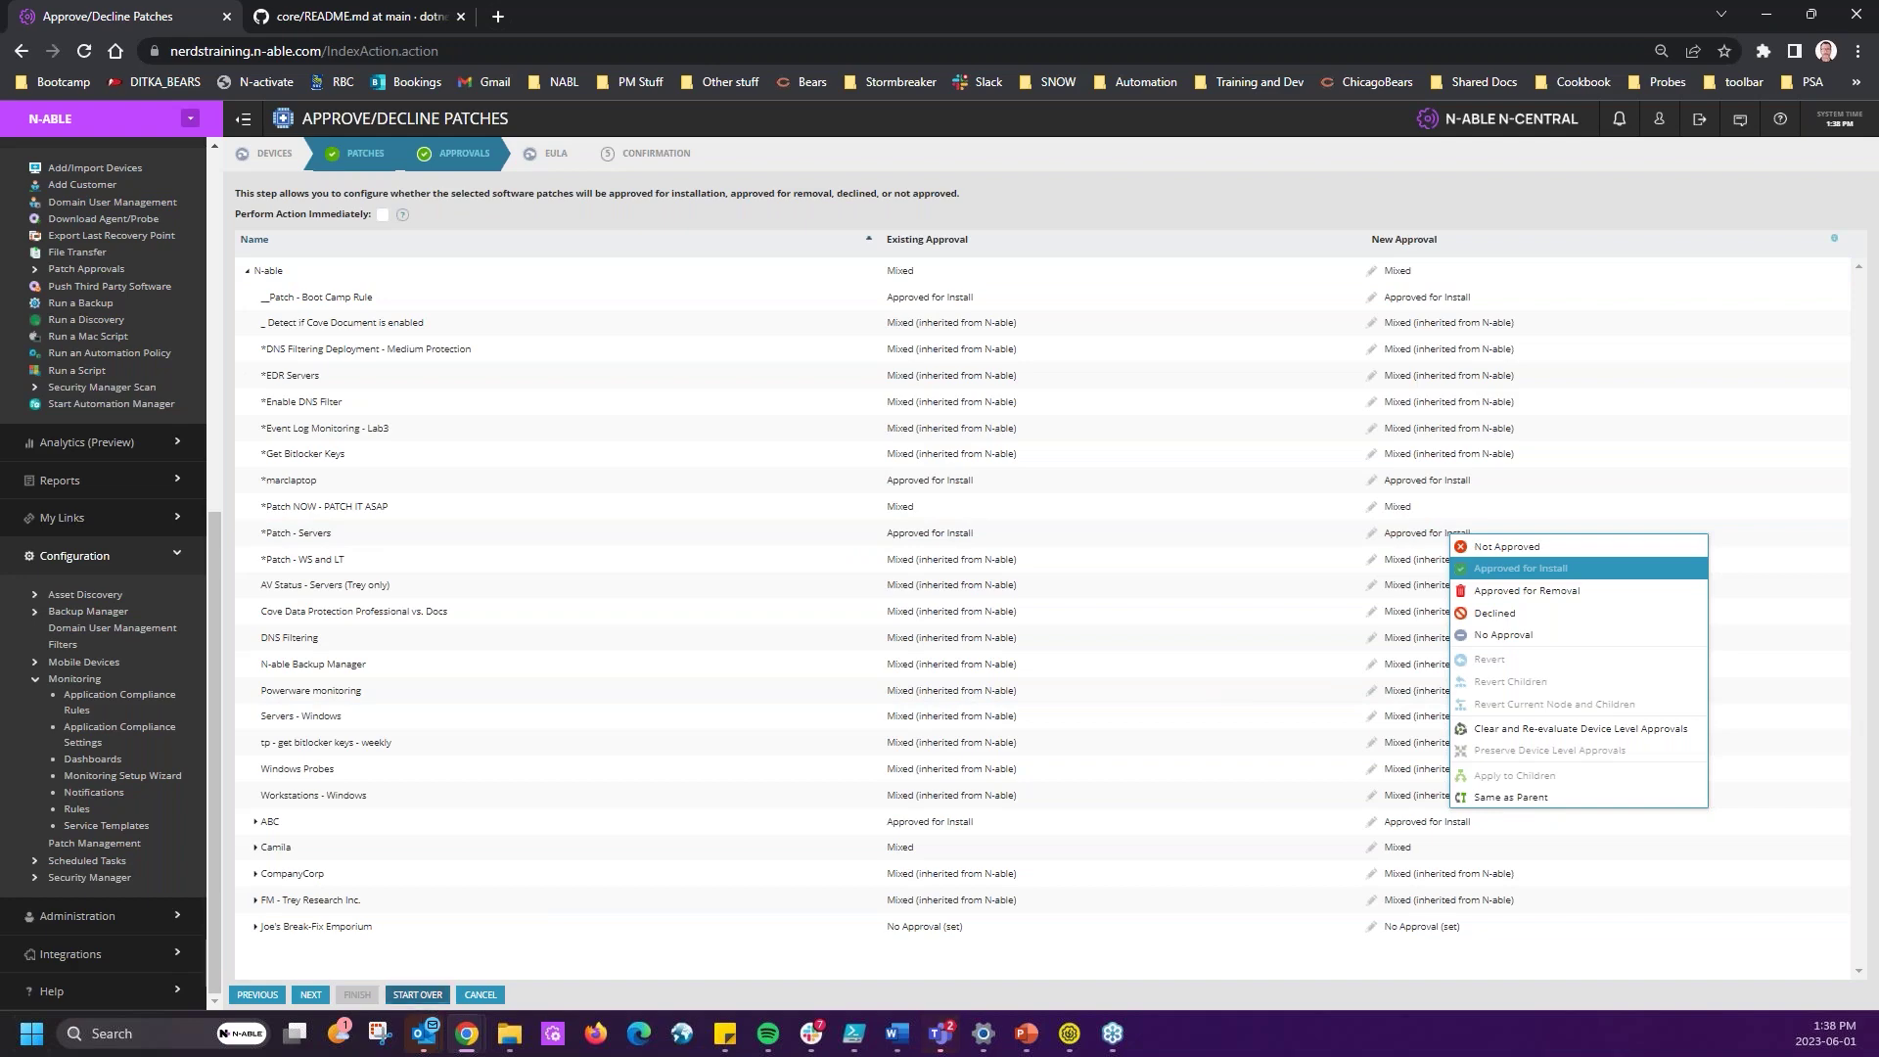
left_click(482, 996)
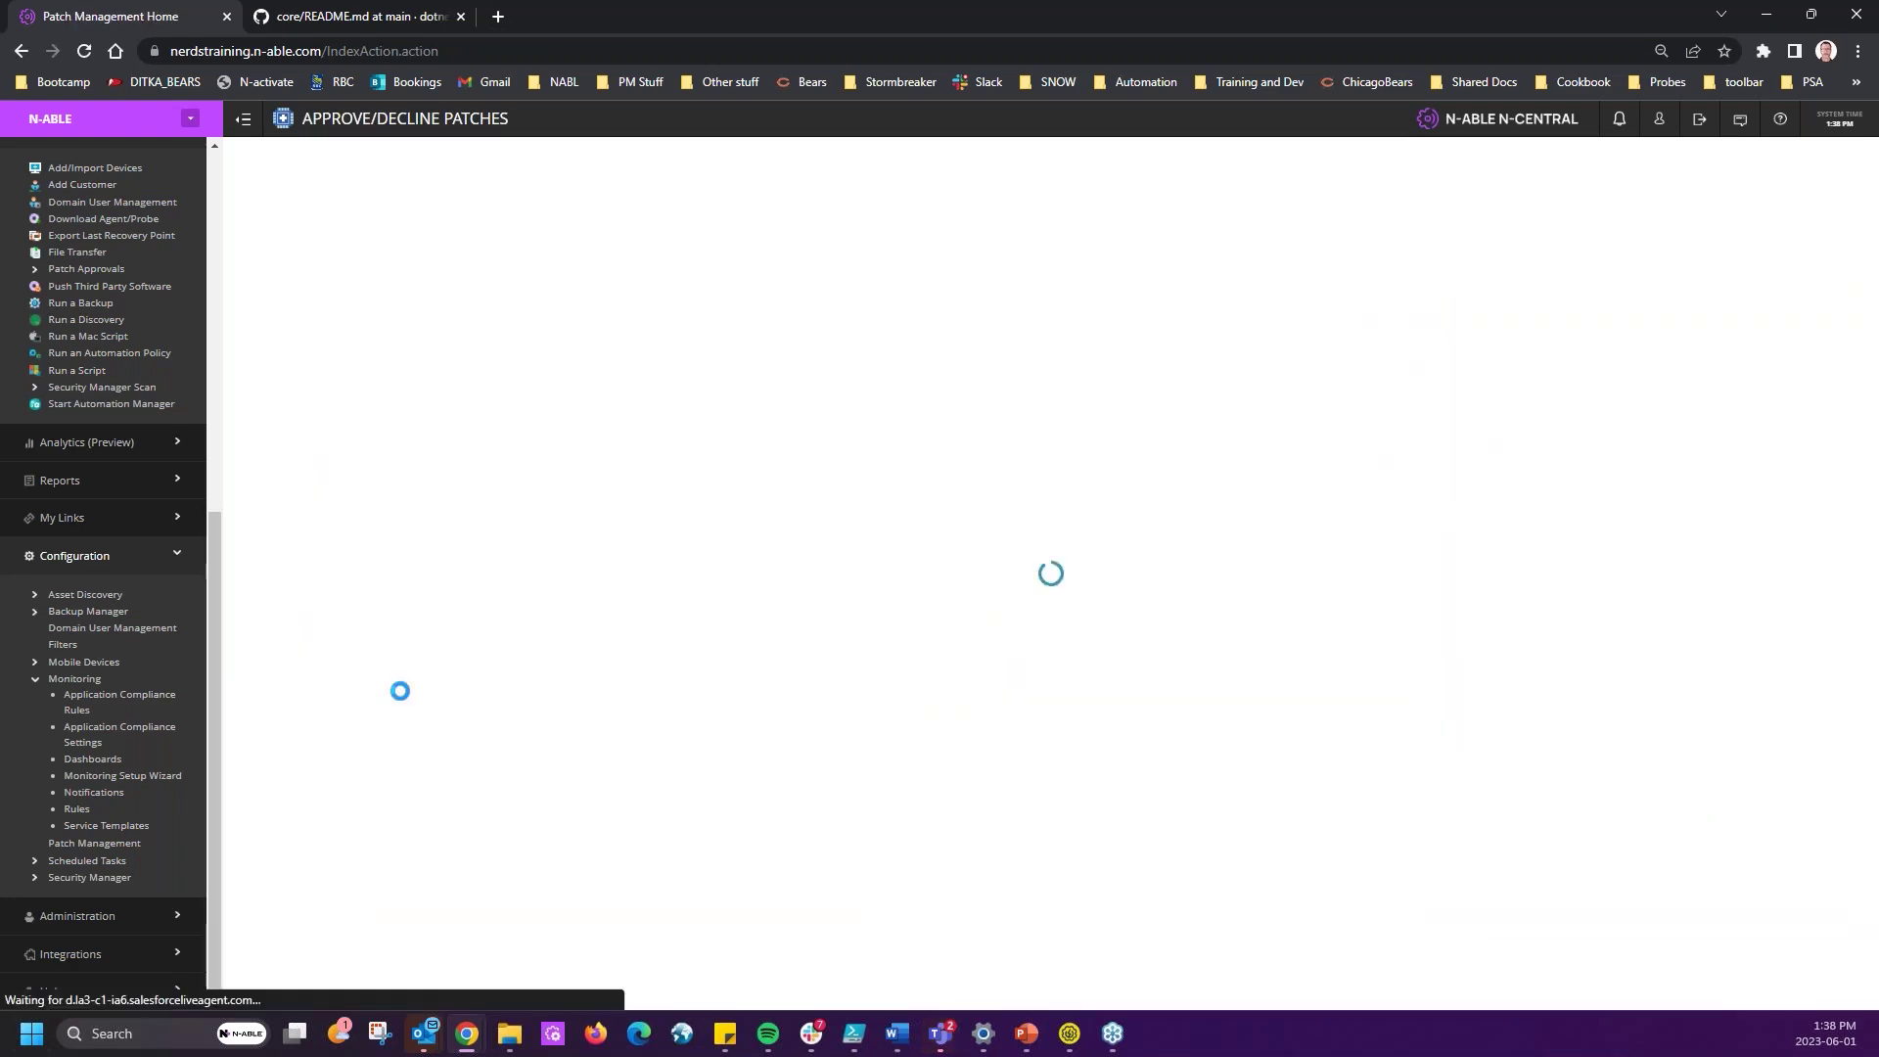
left_click(1707, 411)
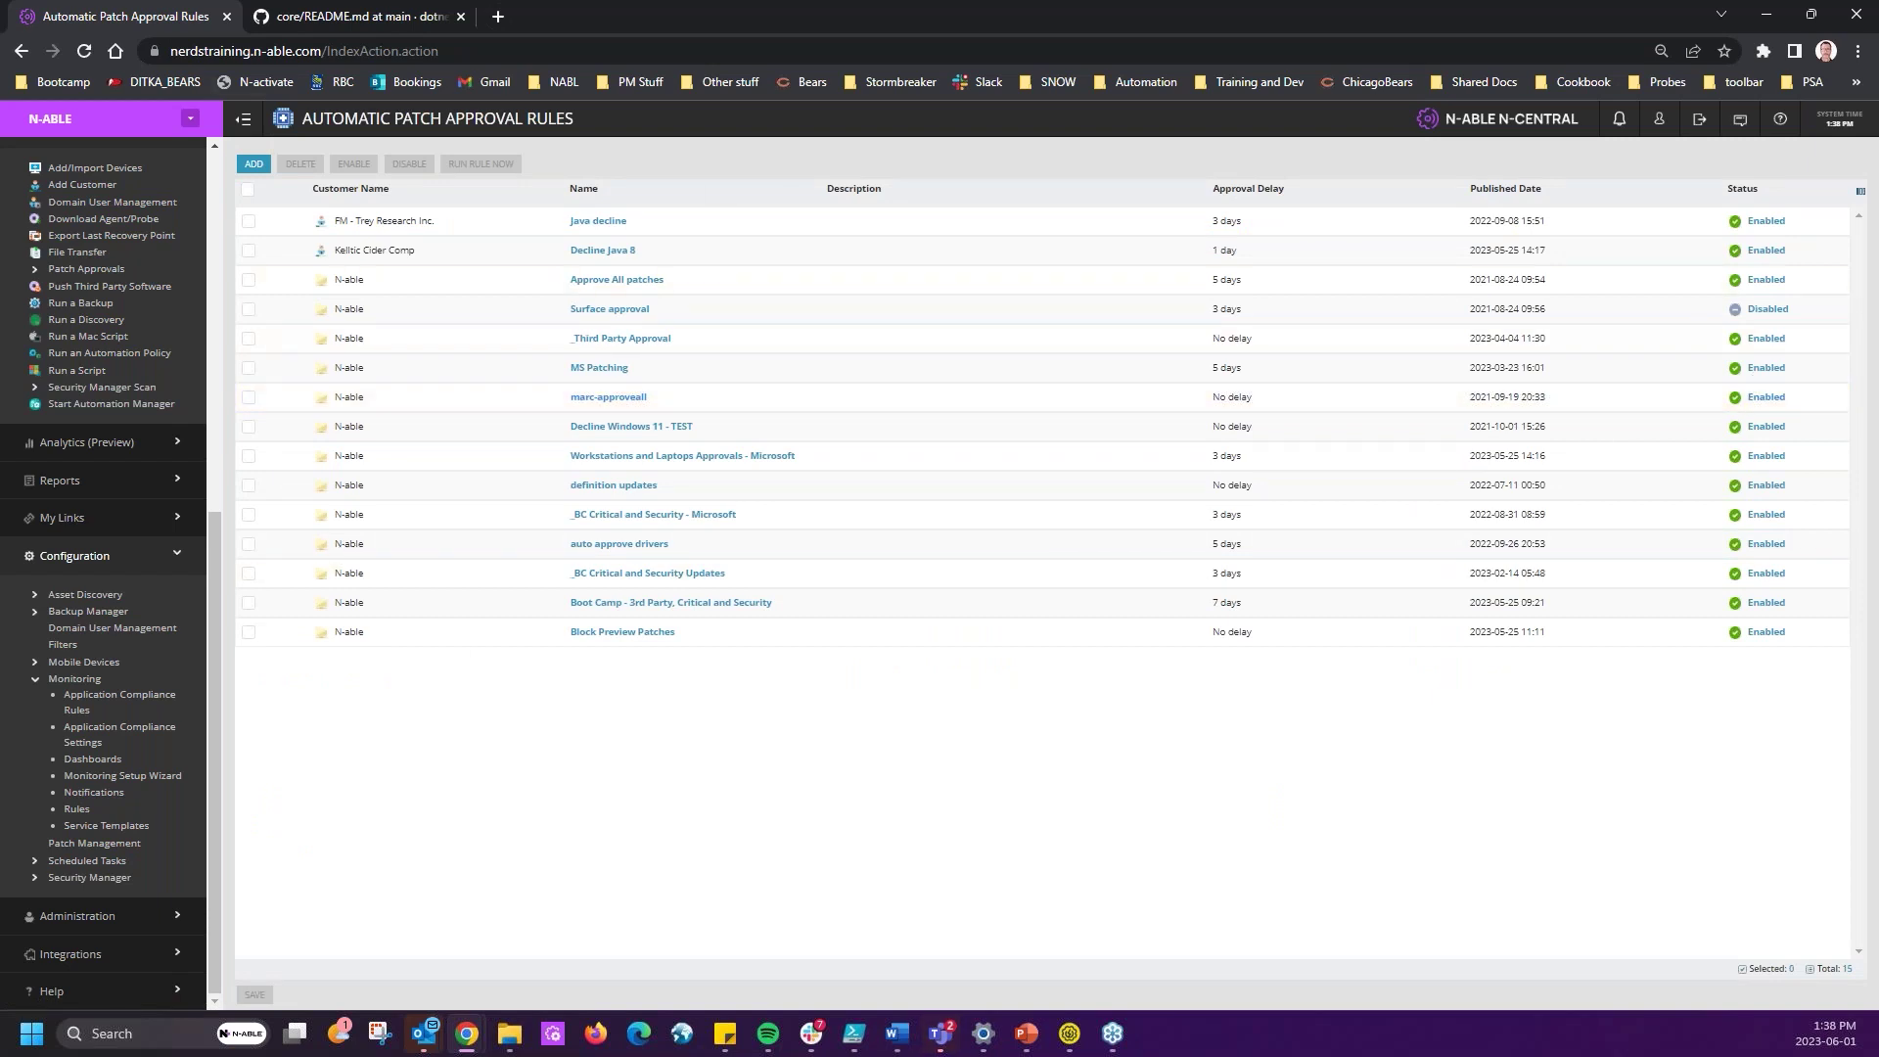
- Switch to the Word document listing approval priorities and examine the value for Device approvals
left_click(940, 1032)
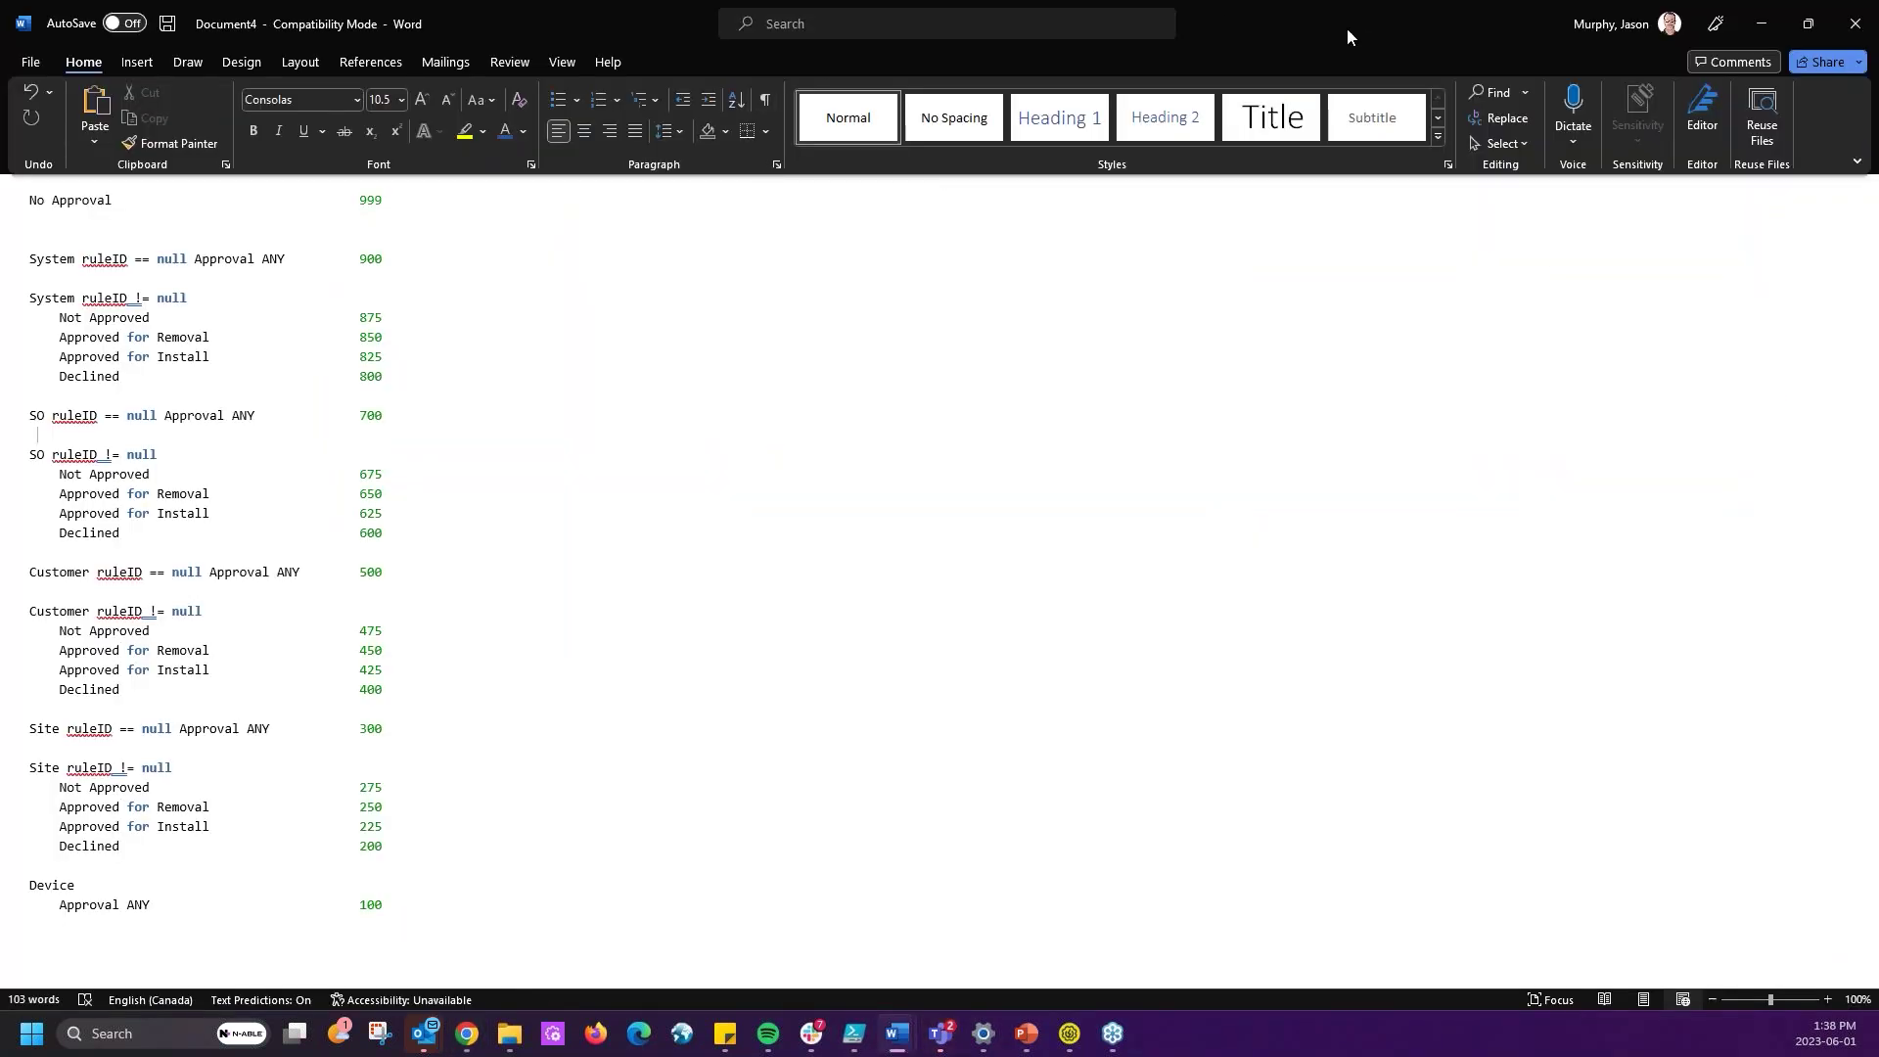
left_click_drag(1346, 37, 1194, 200)
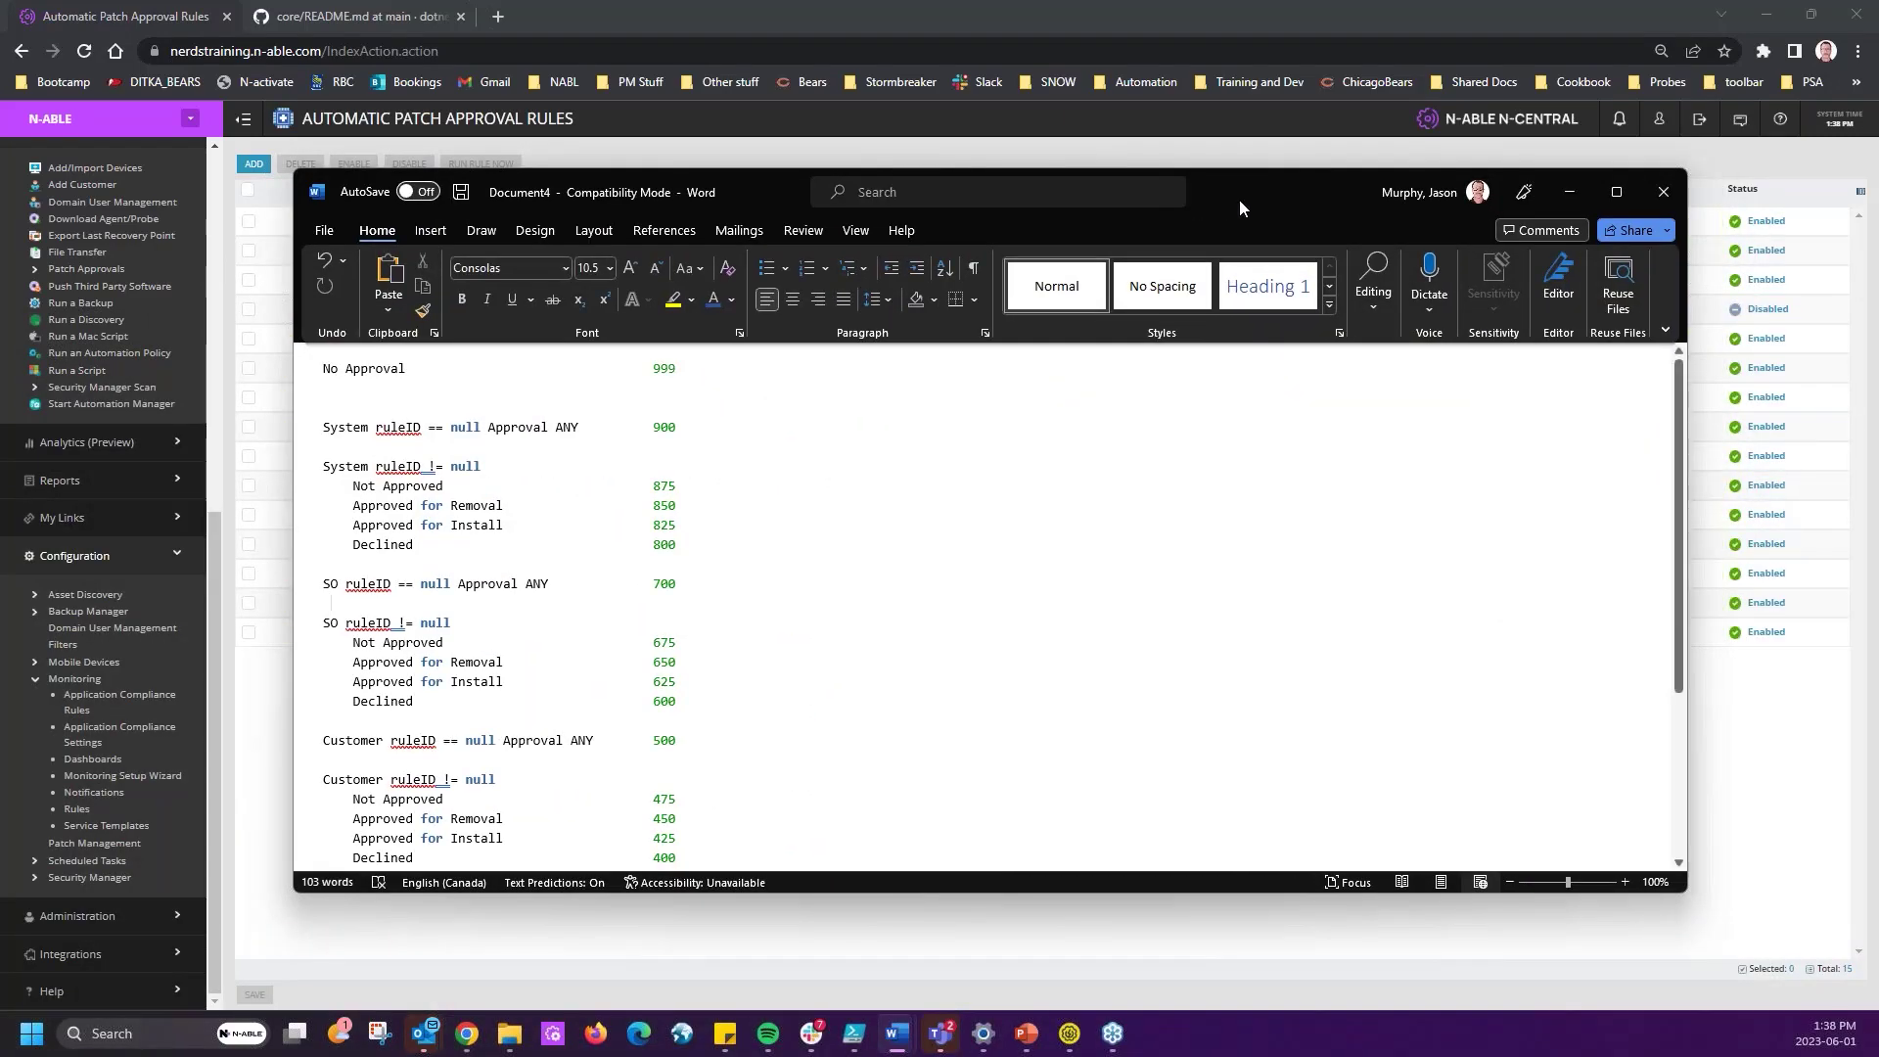
double_click(1239, 199)
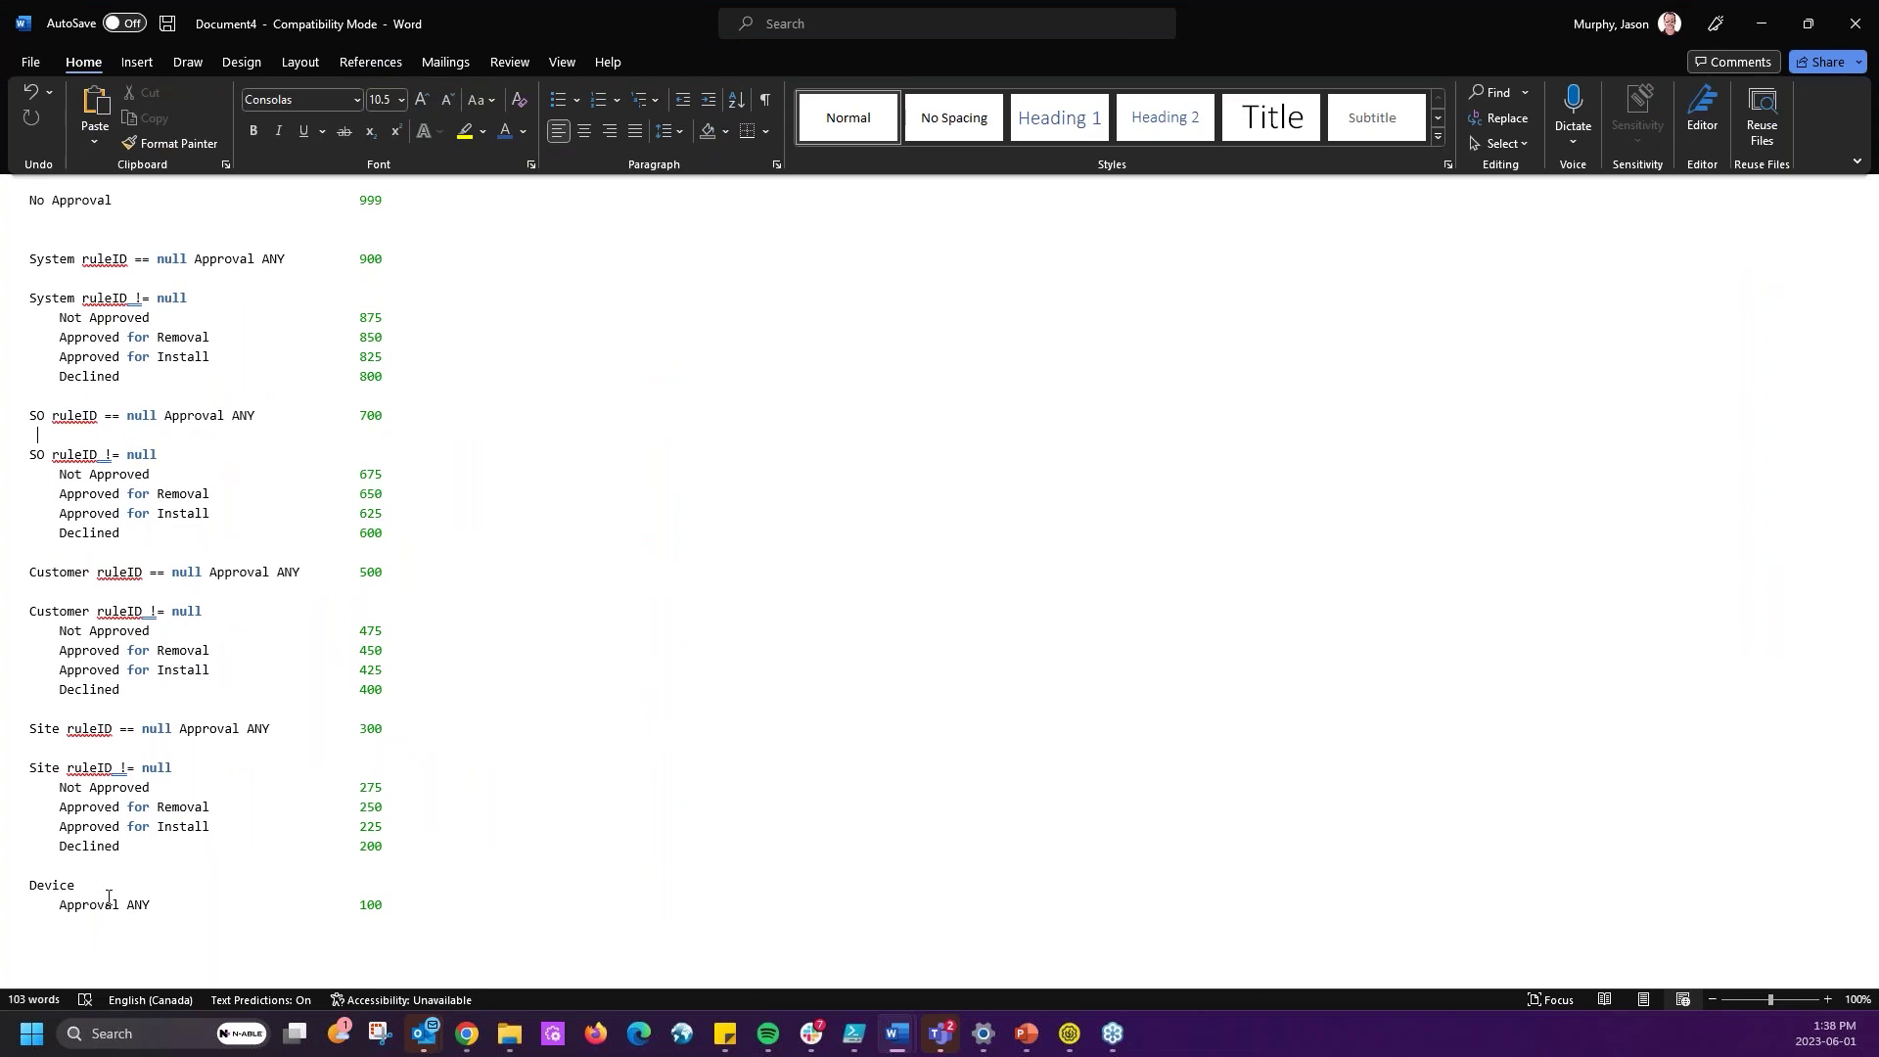
left_click_drag(32, 884, 424, 904)
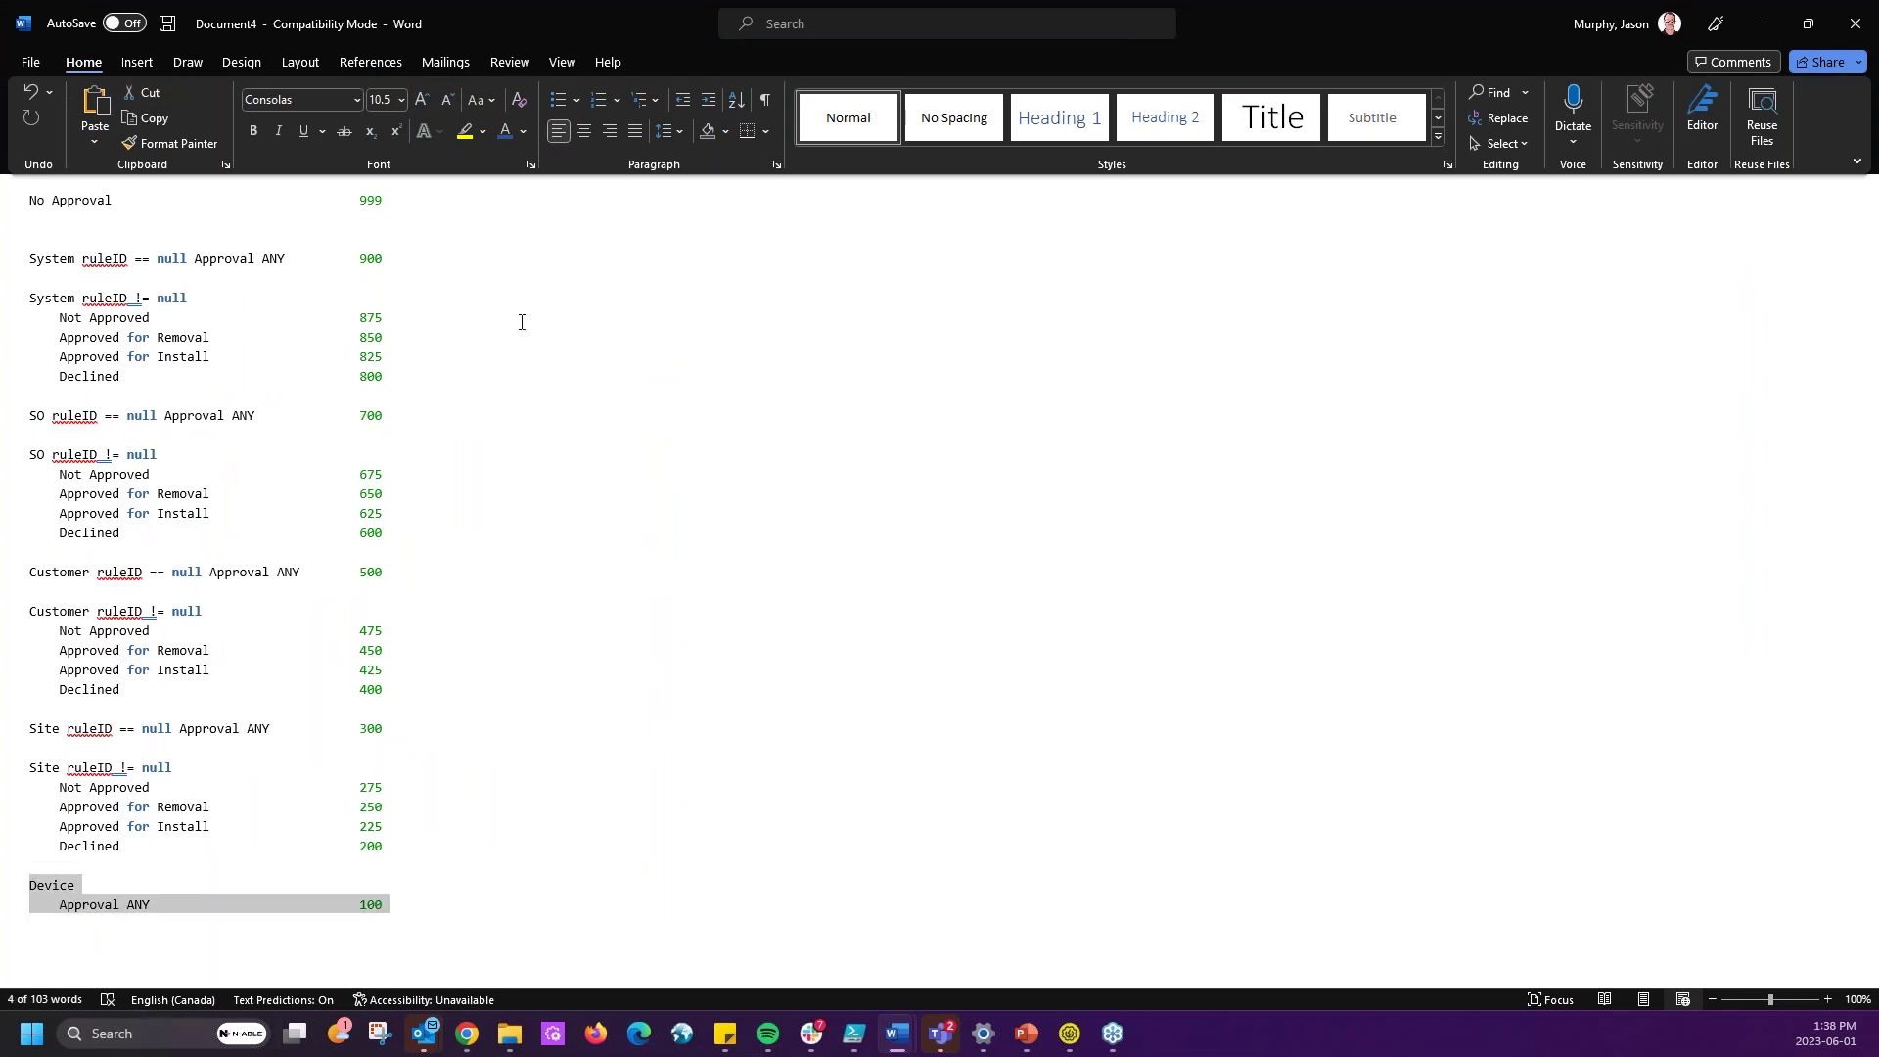
left_click(285, 887)
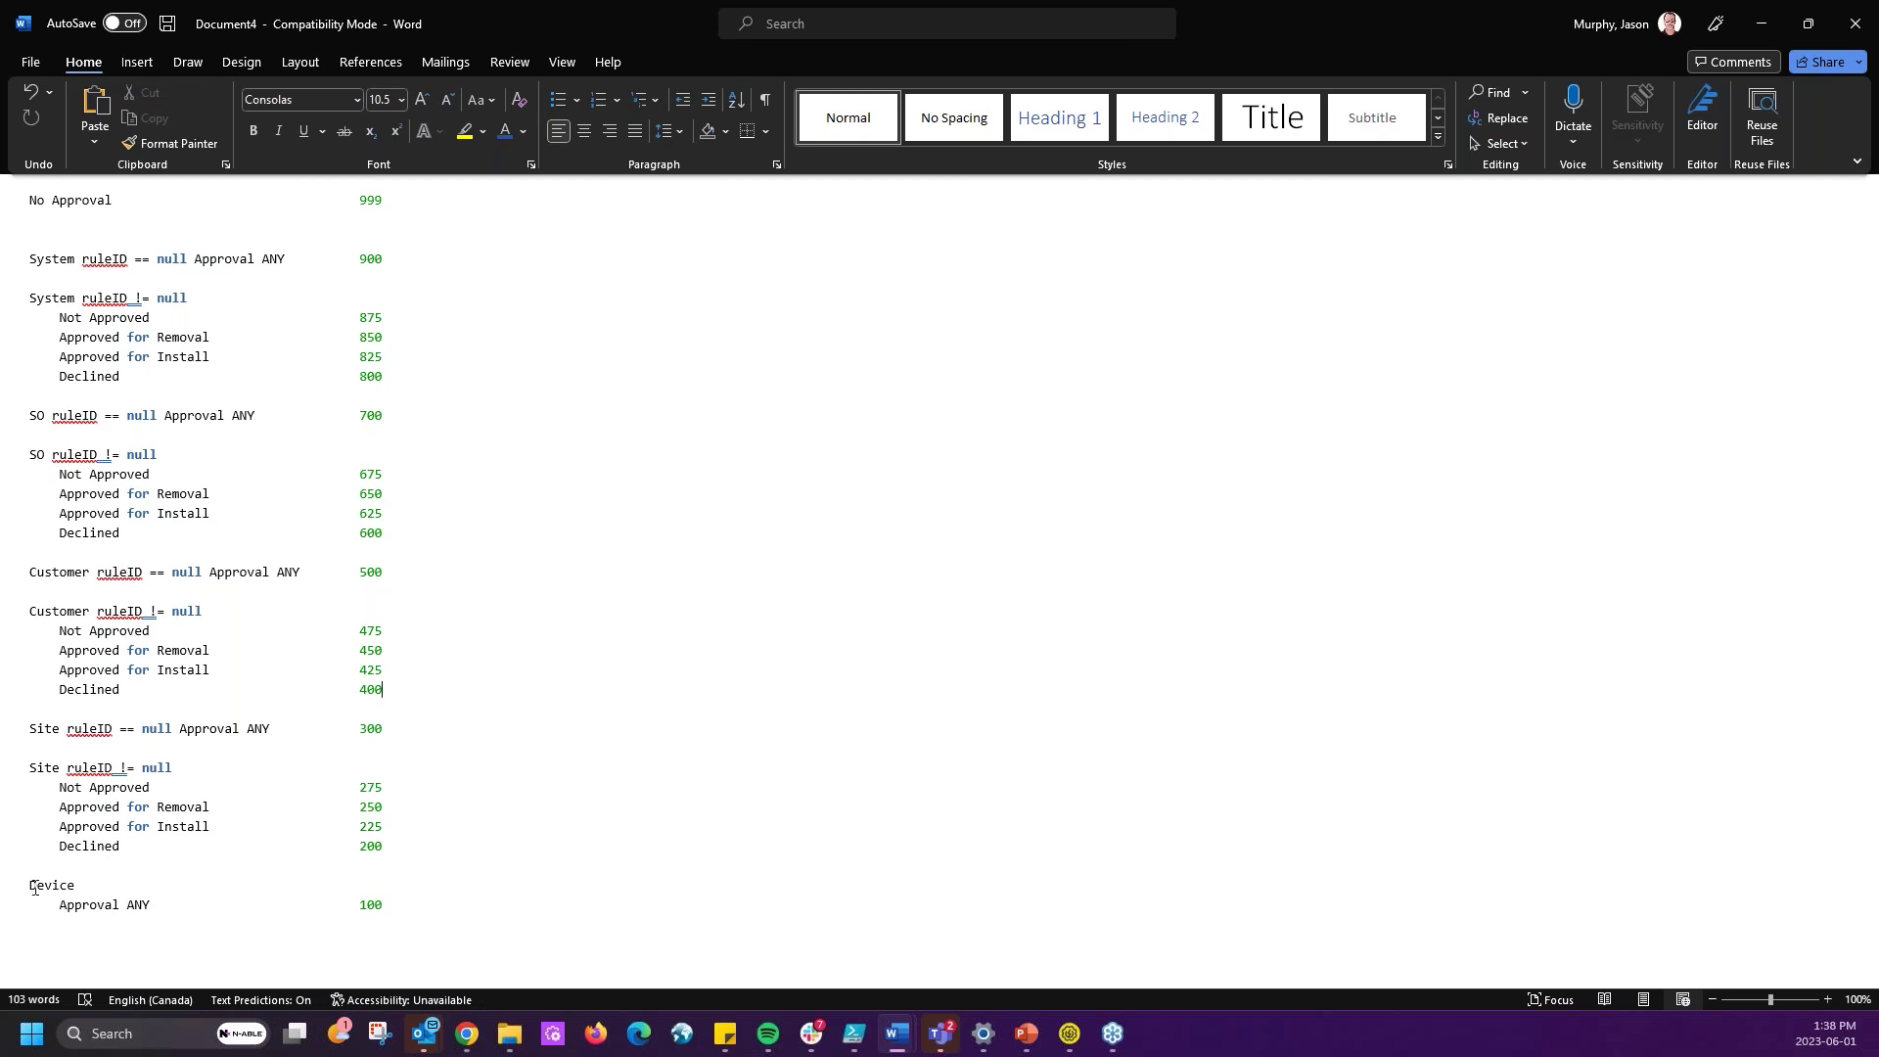
left_click_drag(34, 887, 389, 909)
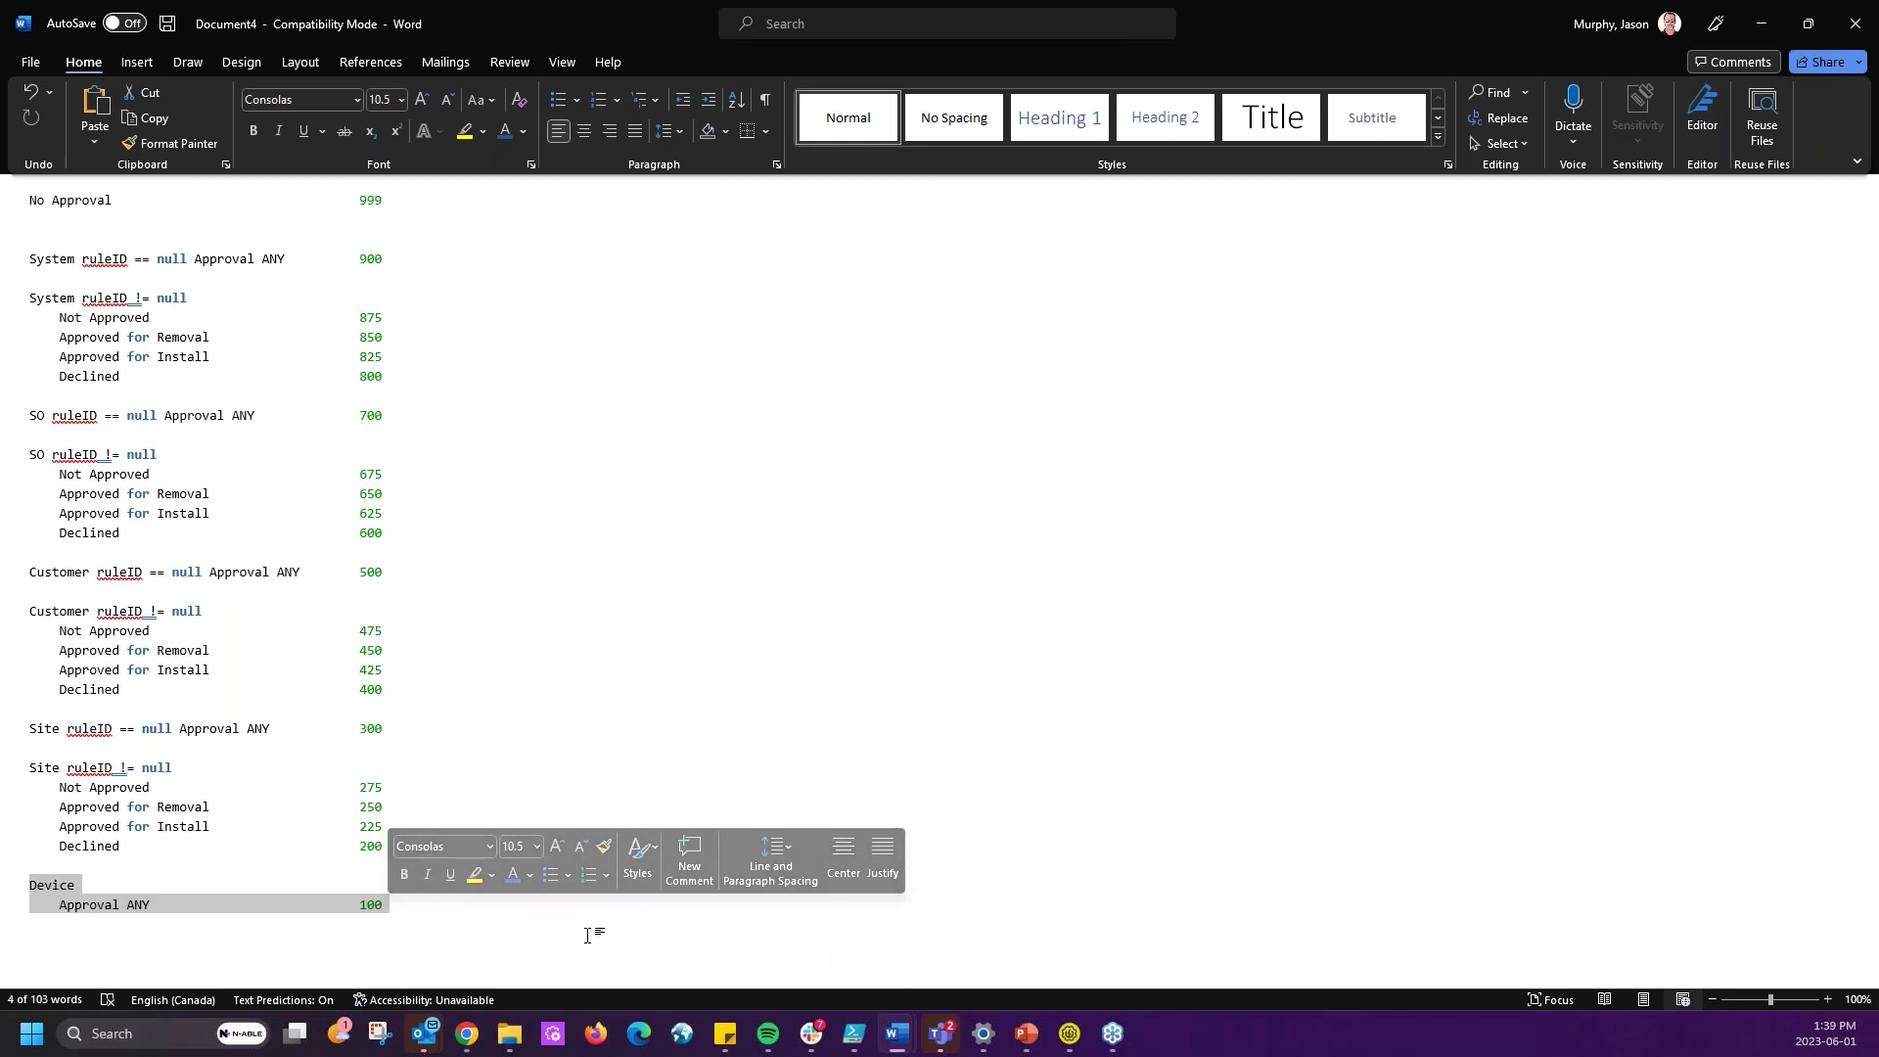
left_click_drag(383, 906, 368, 907)
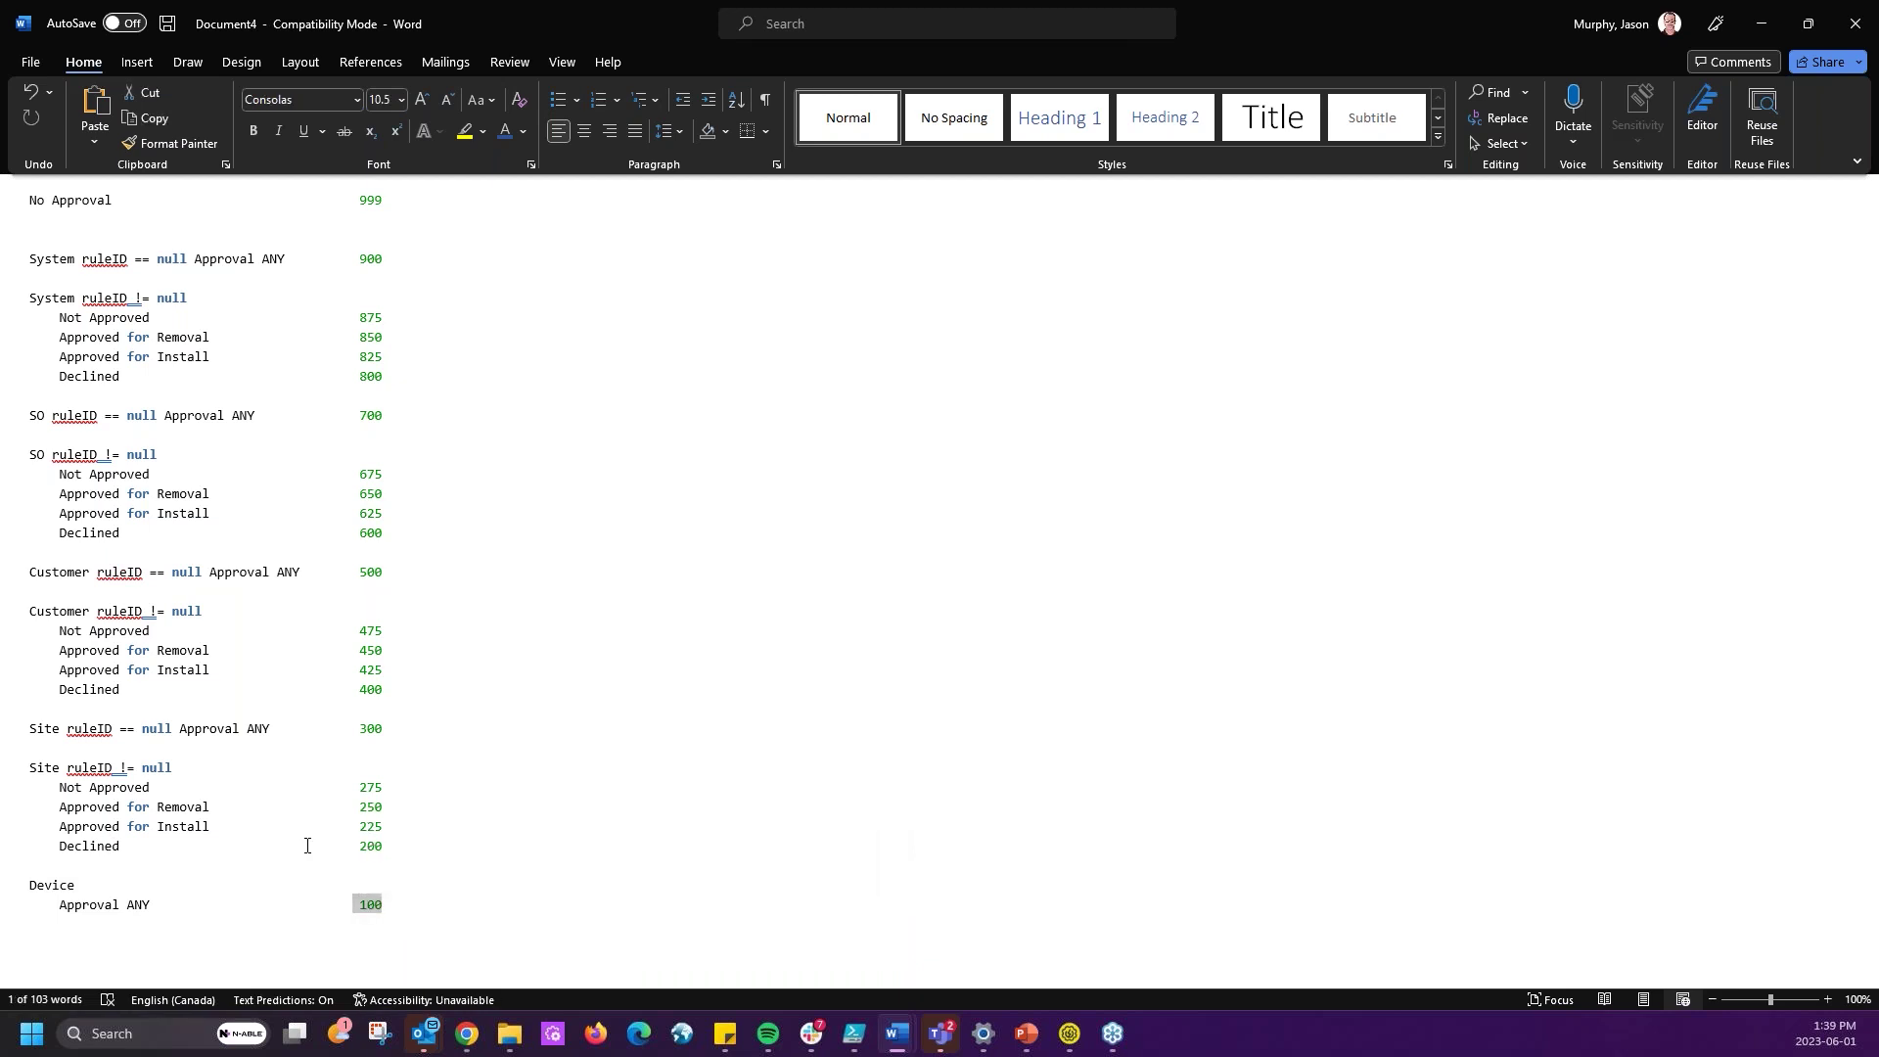
- Examine the priority values of the Site-level rule approvals and compare them with the Device approval value
left_click_drag(367, 843, 33, 768)
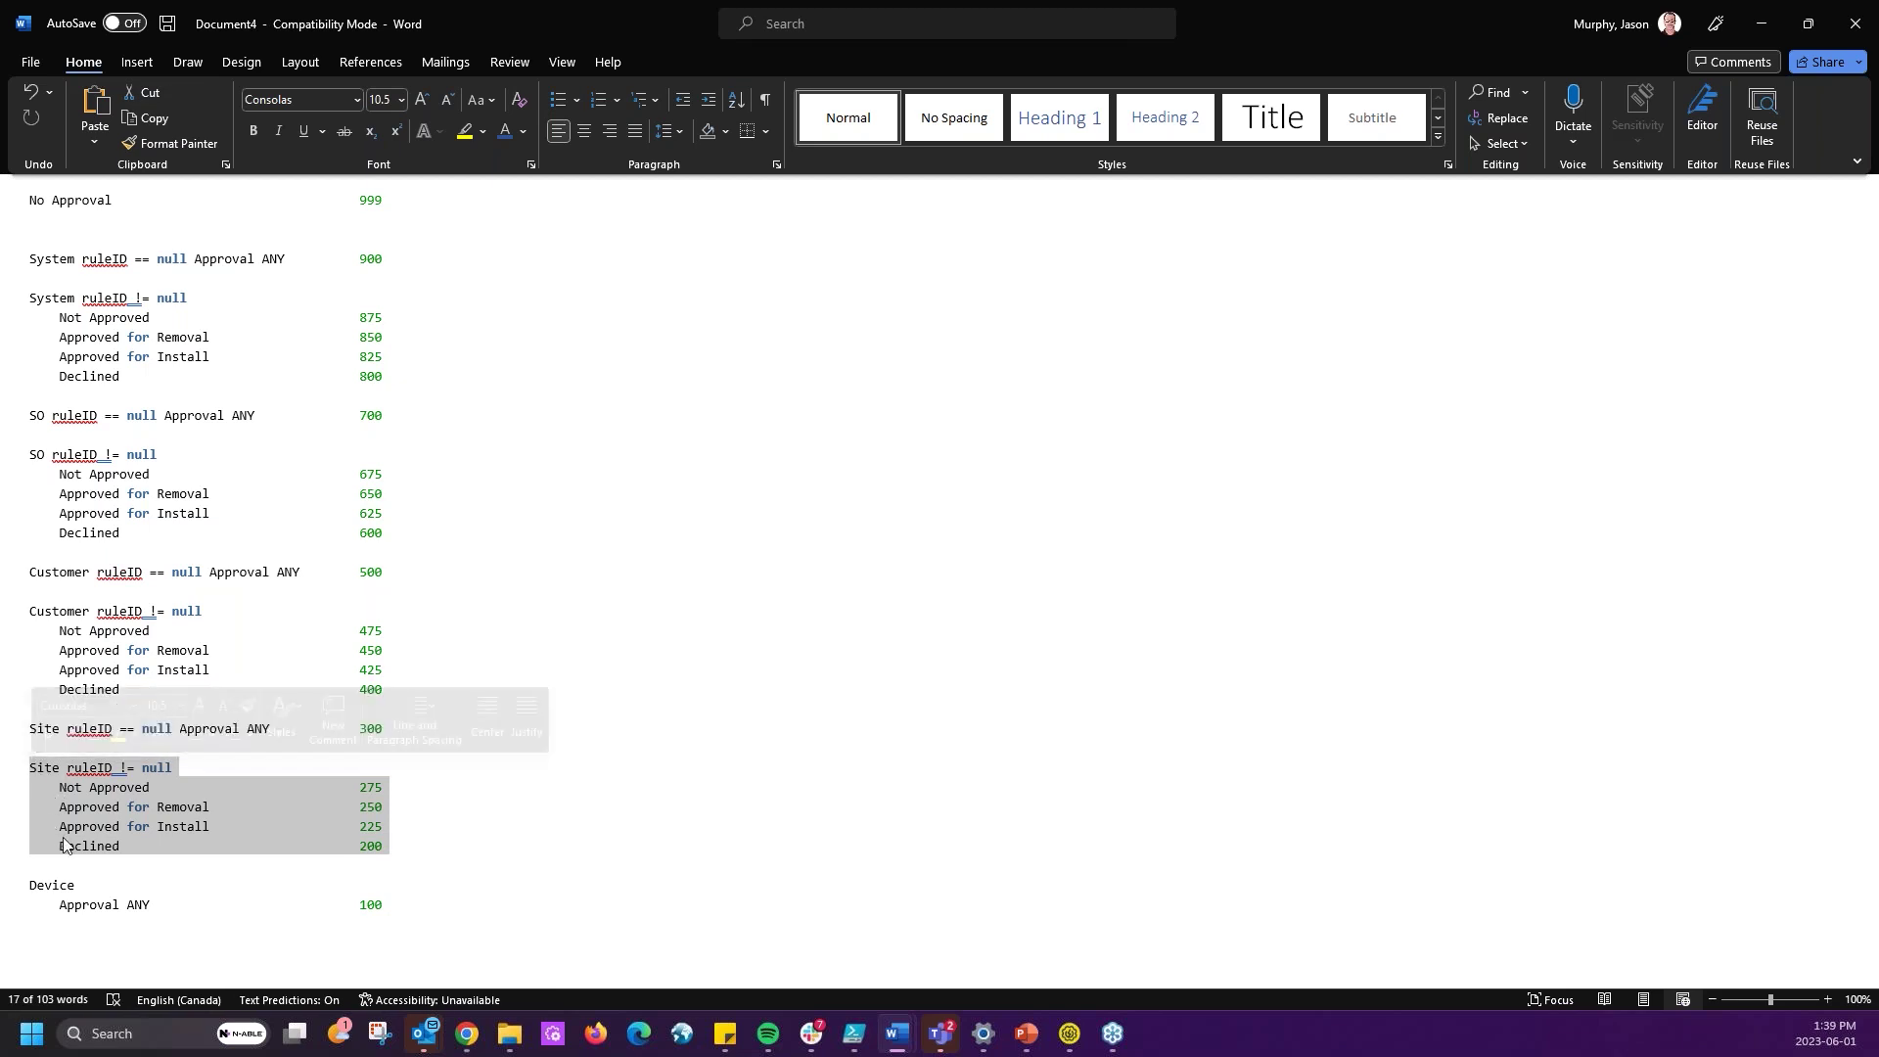
left_click(362, 859)
left_click_drag(387, 850, 386, 908)
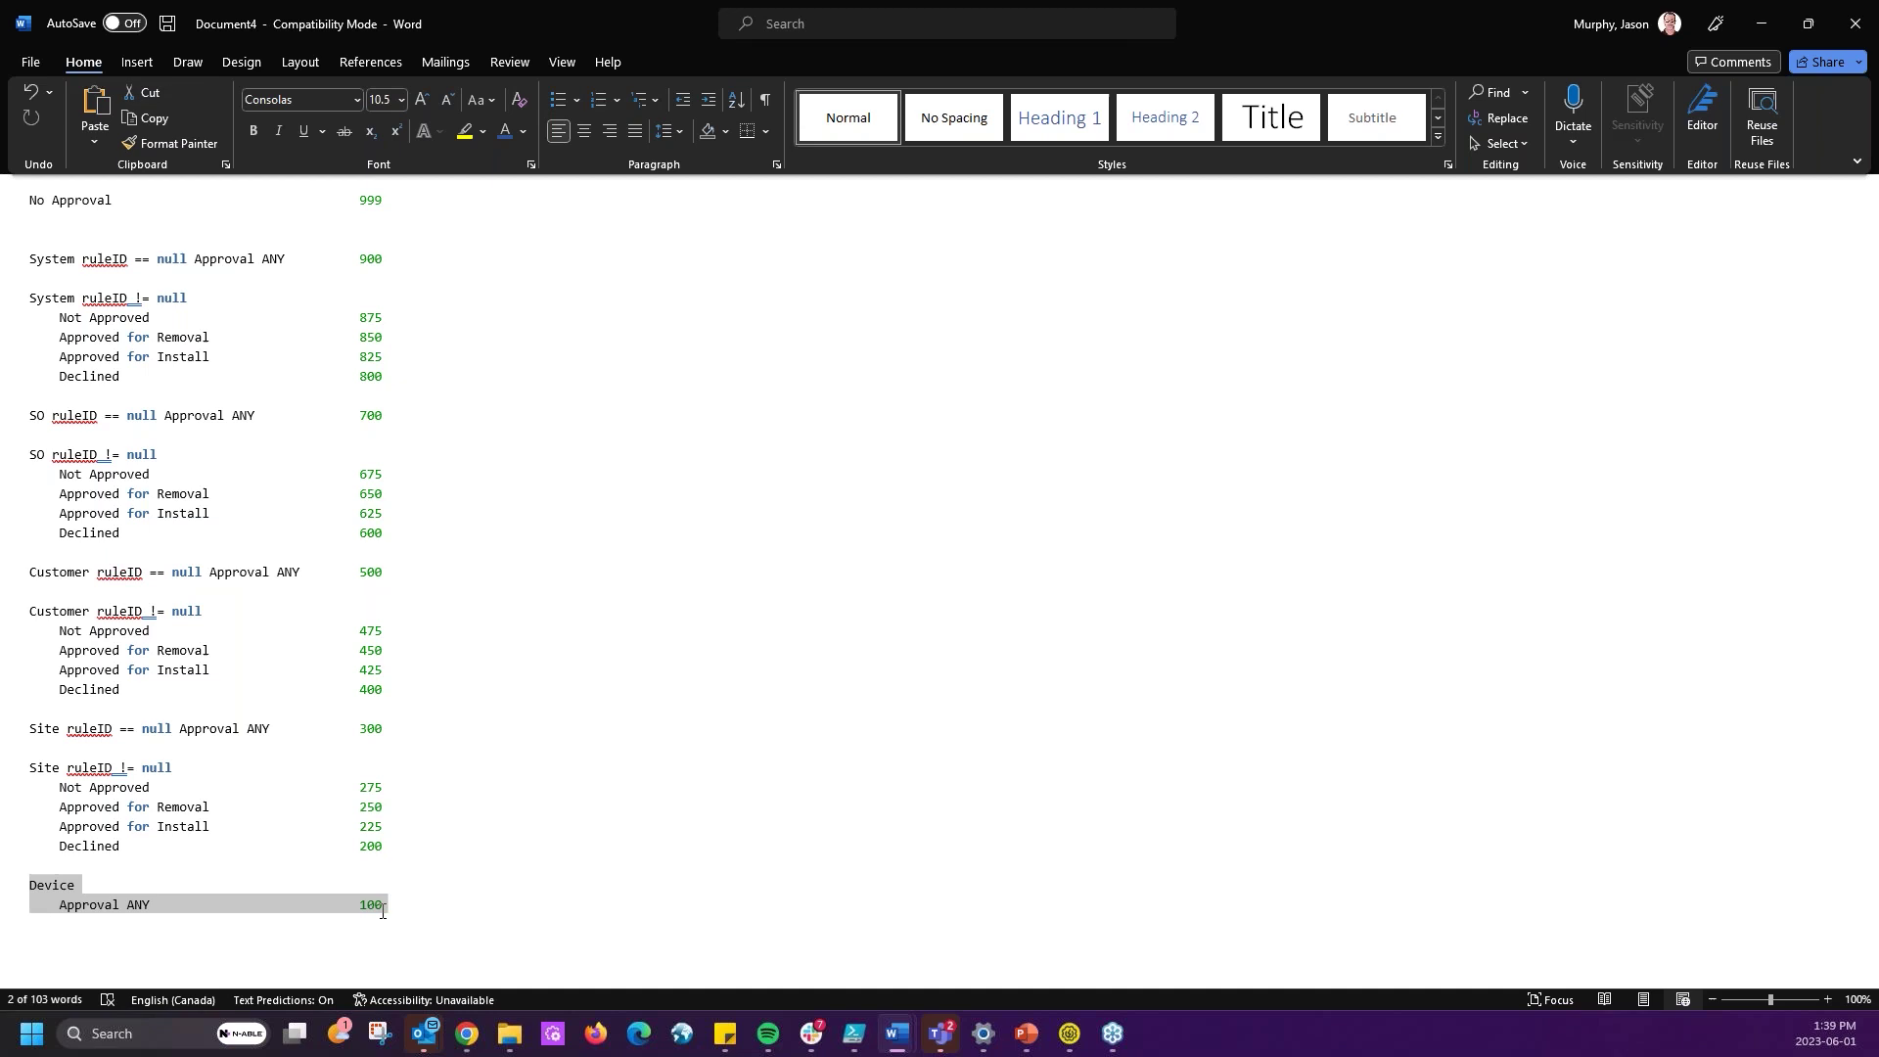
triple_click(354, 845)
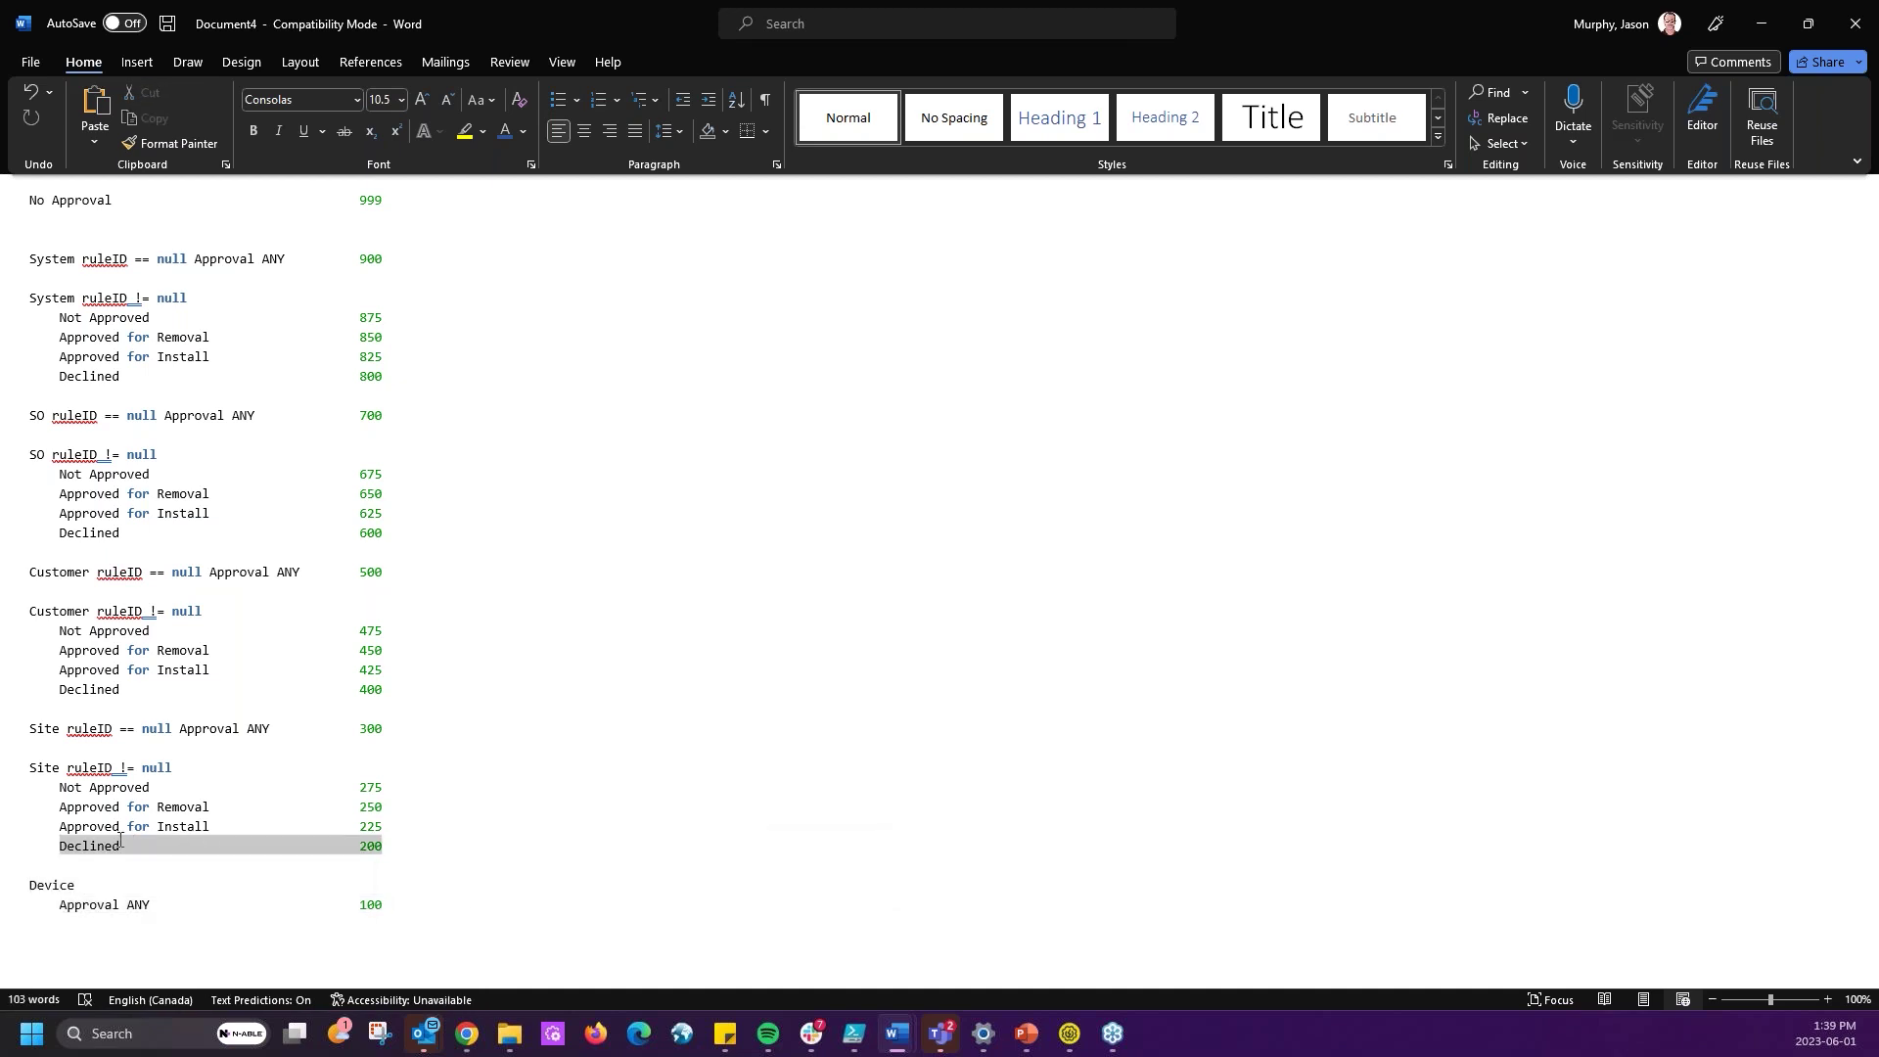
double_click(385, 827)
left_click(384, 845)
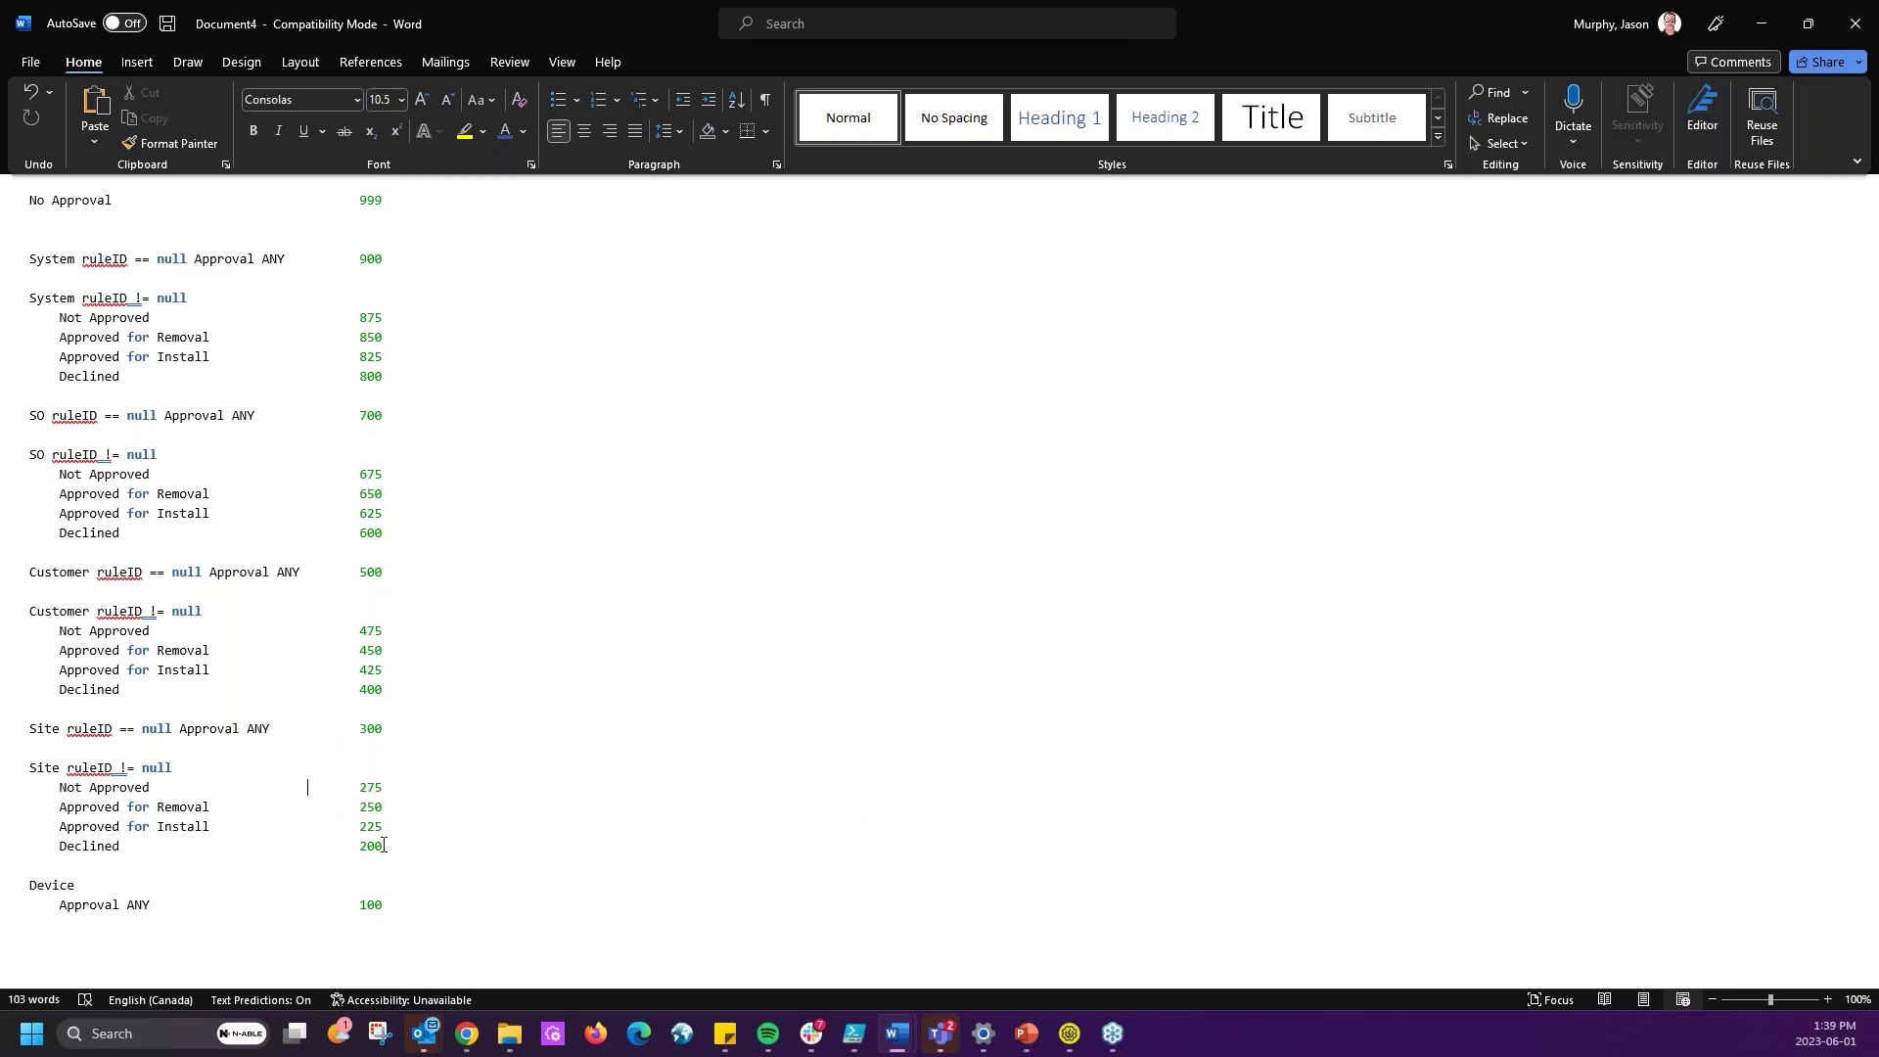
- Examine the priority values of the Customer, SO and System rule approvals in the document
left_click_drag(402, 687, 15, 629)
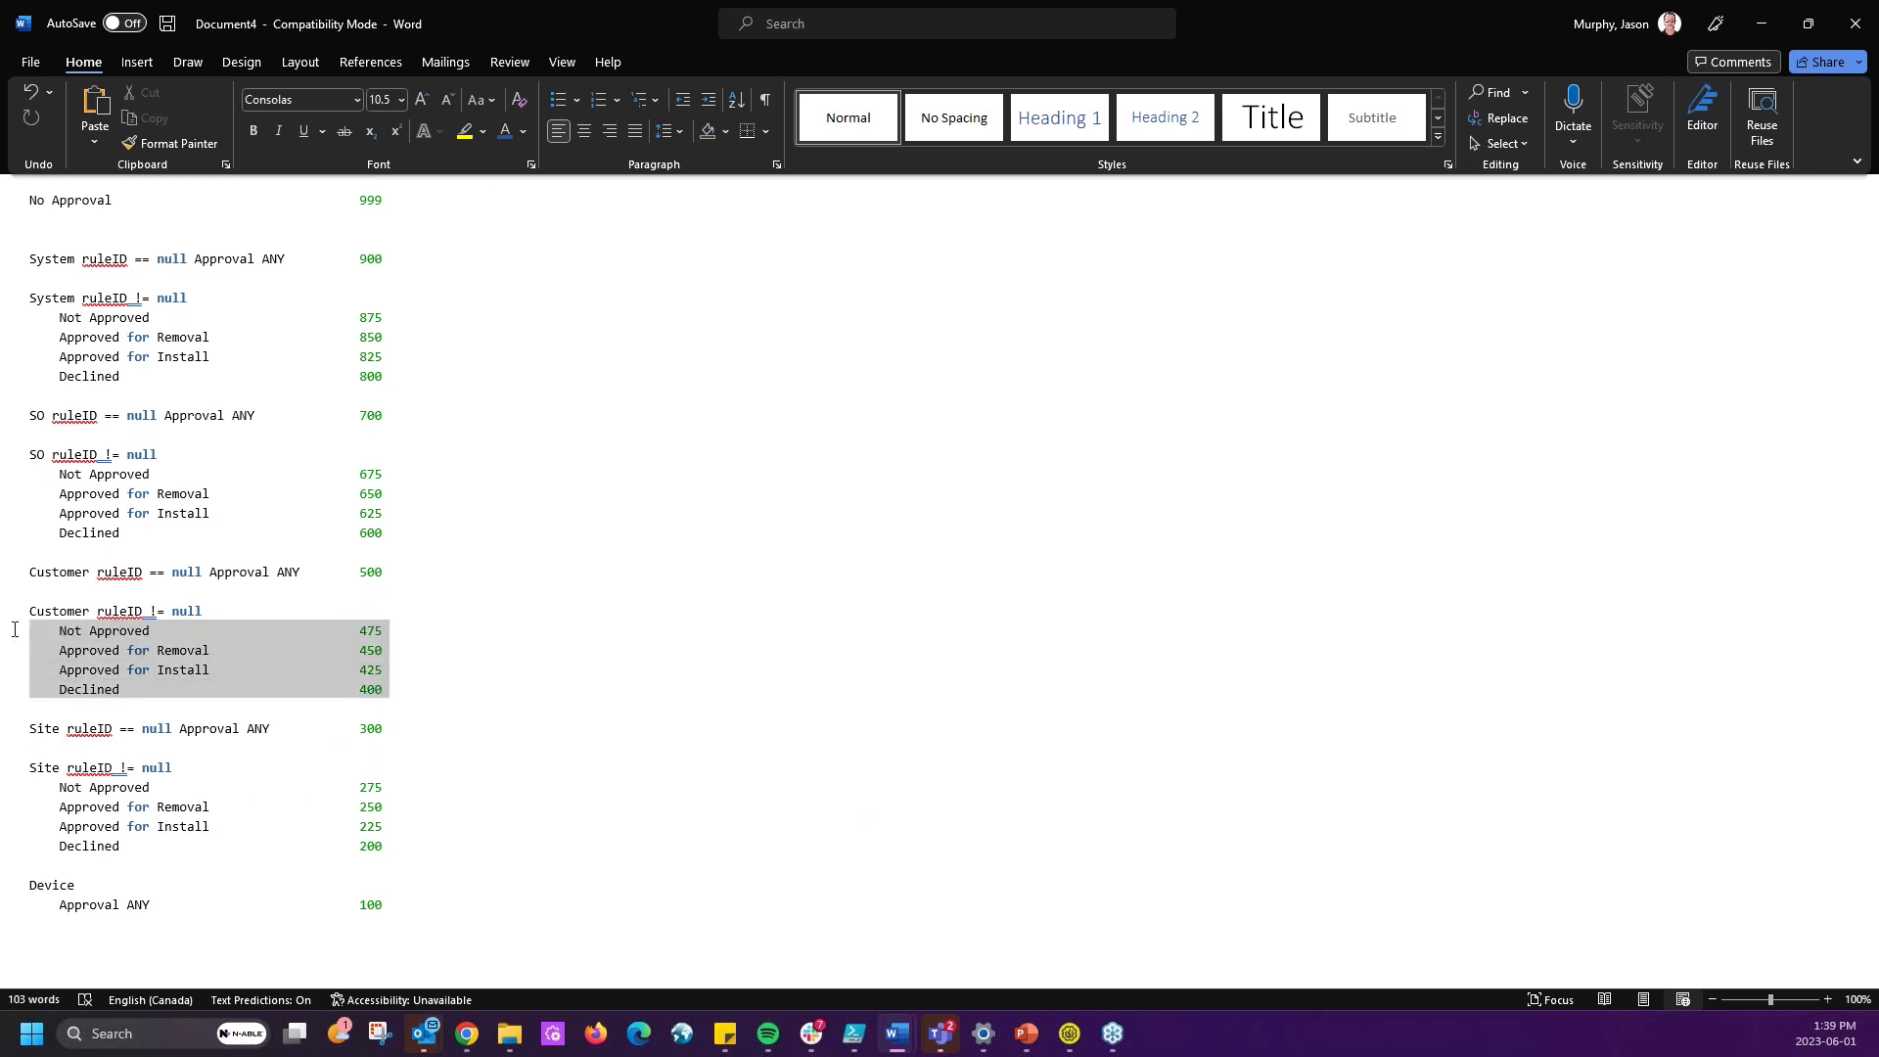
left_click(629, 689)
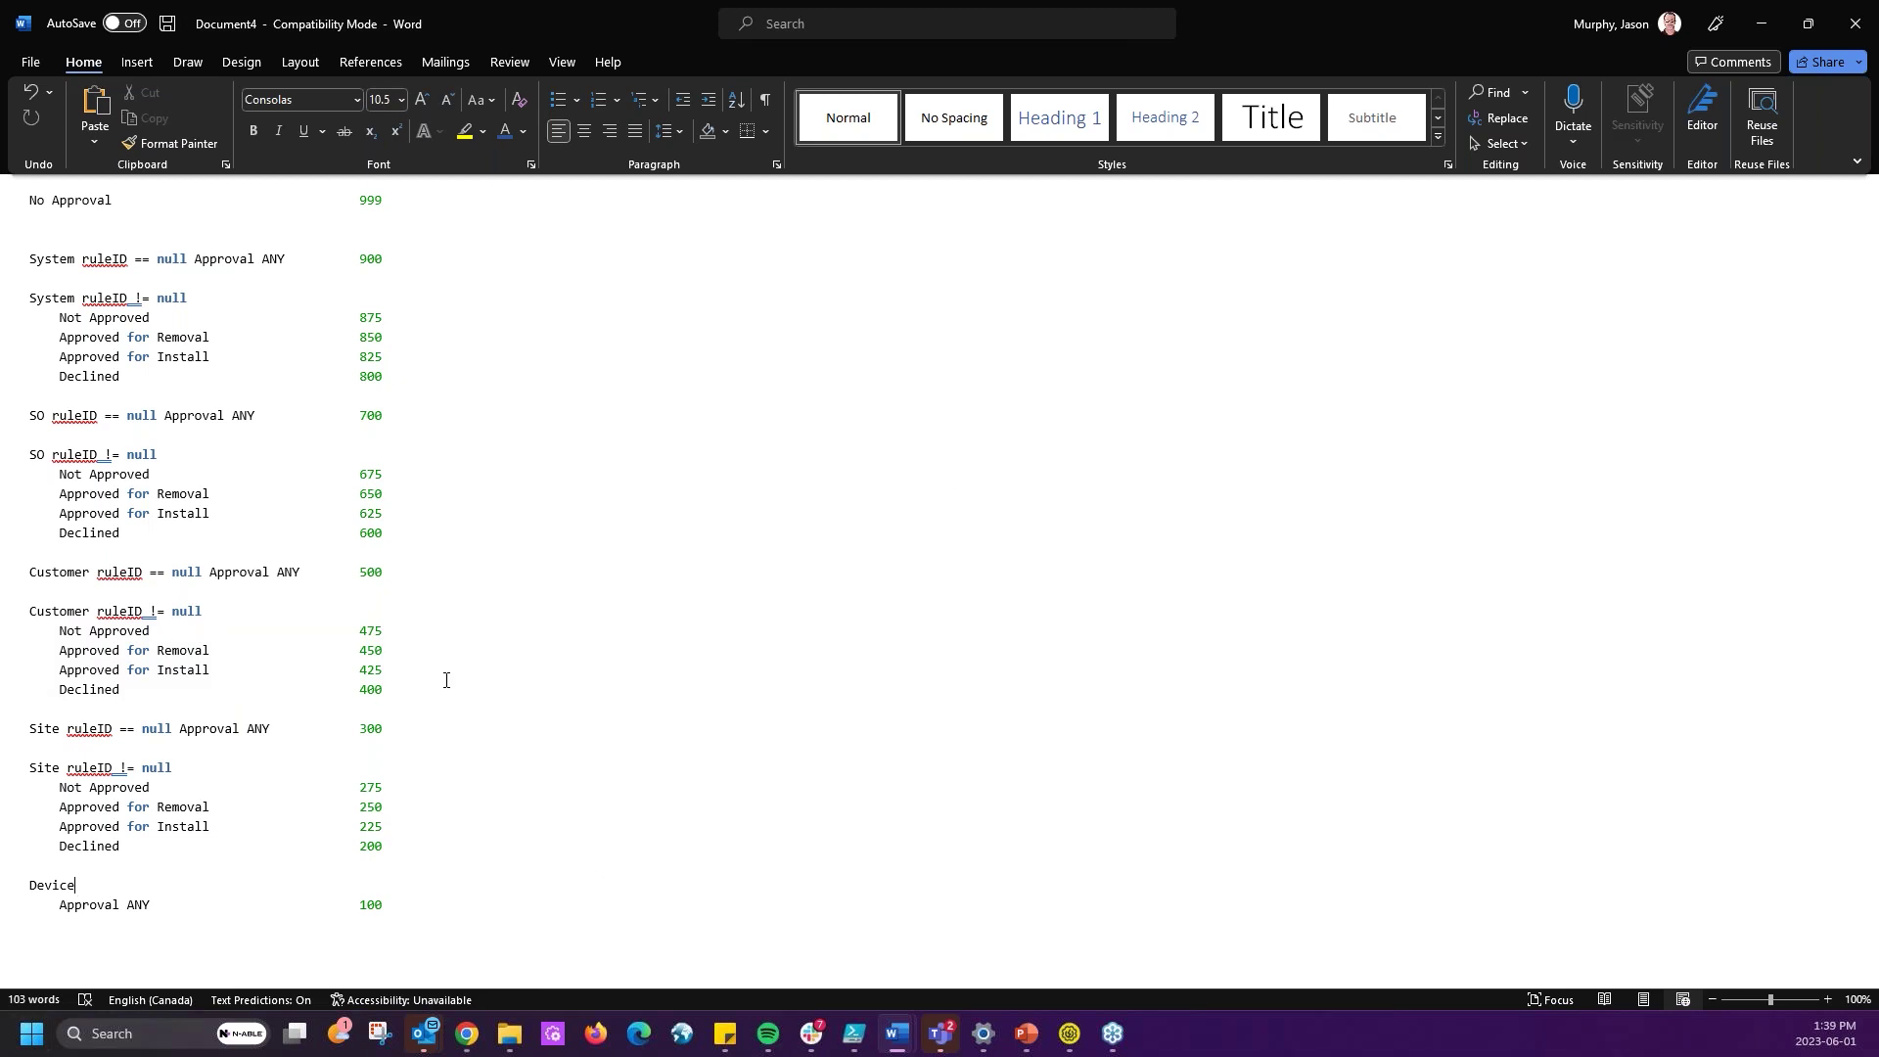
left_click_drag(416, 685, 27, 631)
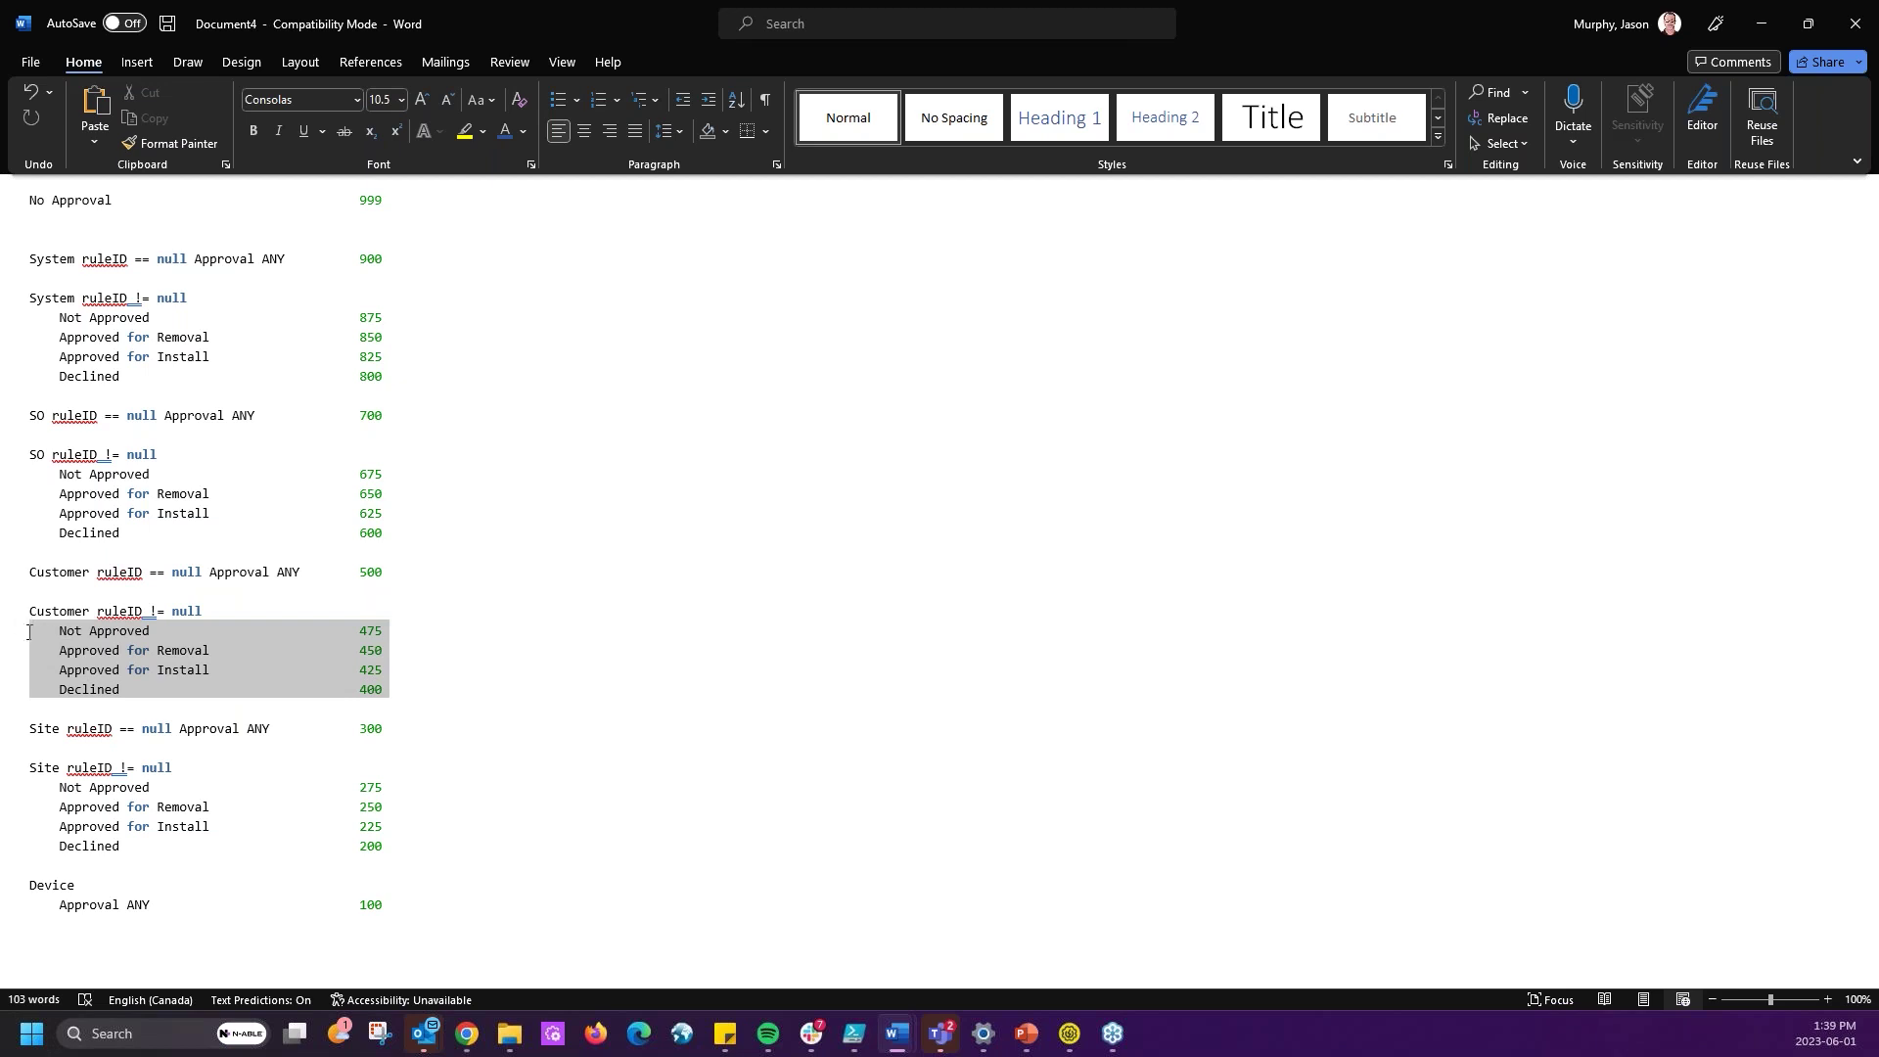
left_click(385, 669)
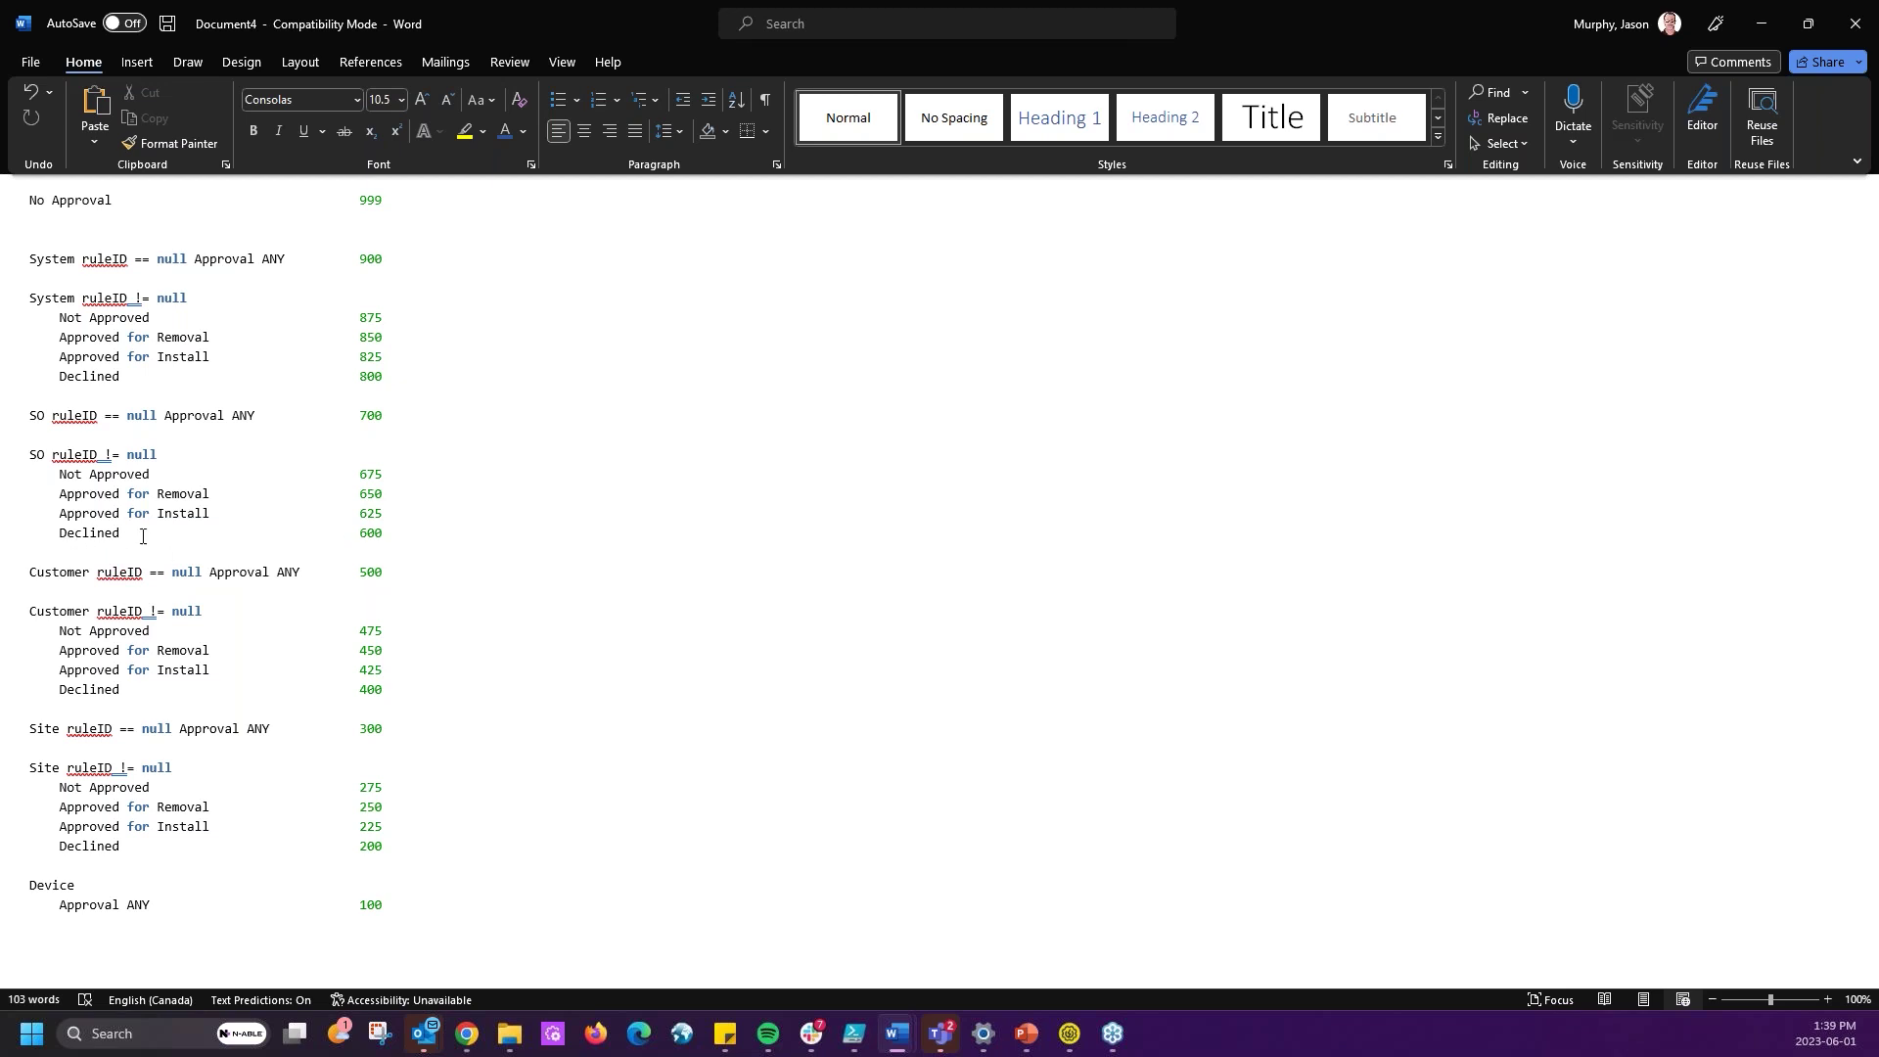
left_click_drag(395, 529, 108, 536)
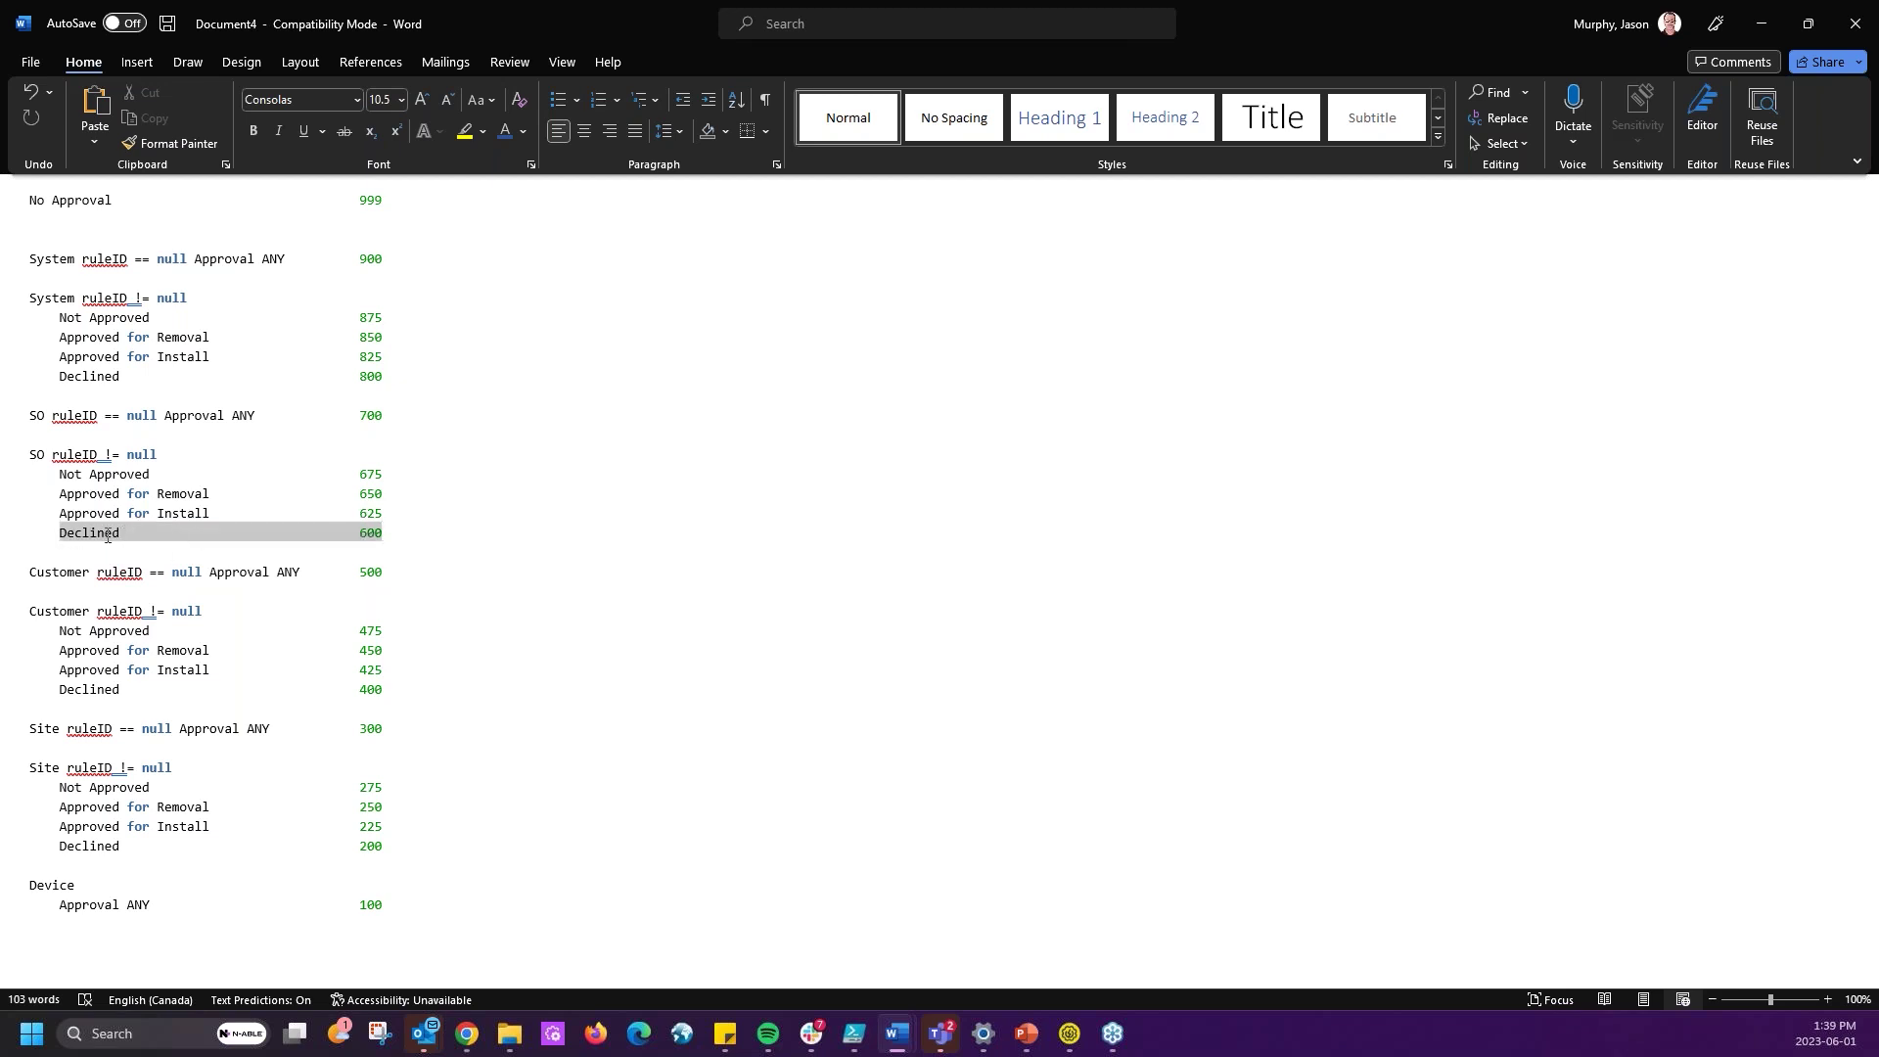
left_click_drag(389, 513, 47, 510)
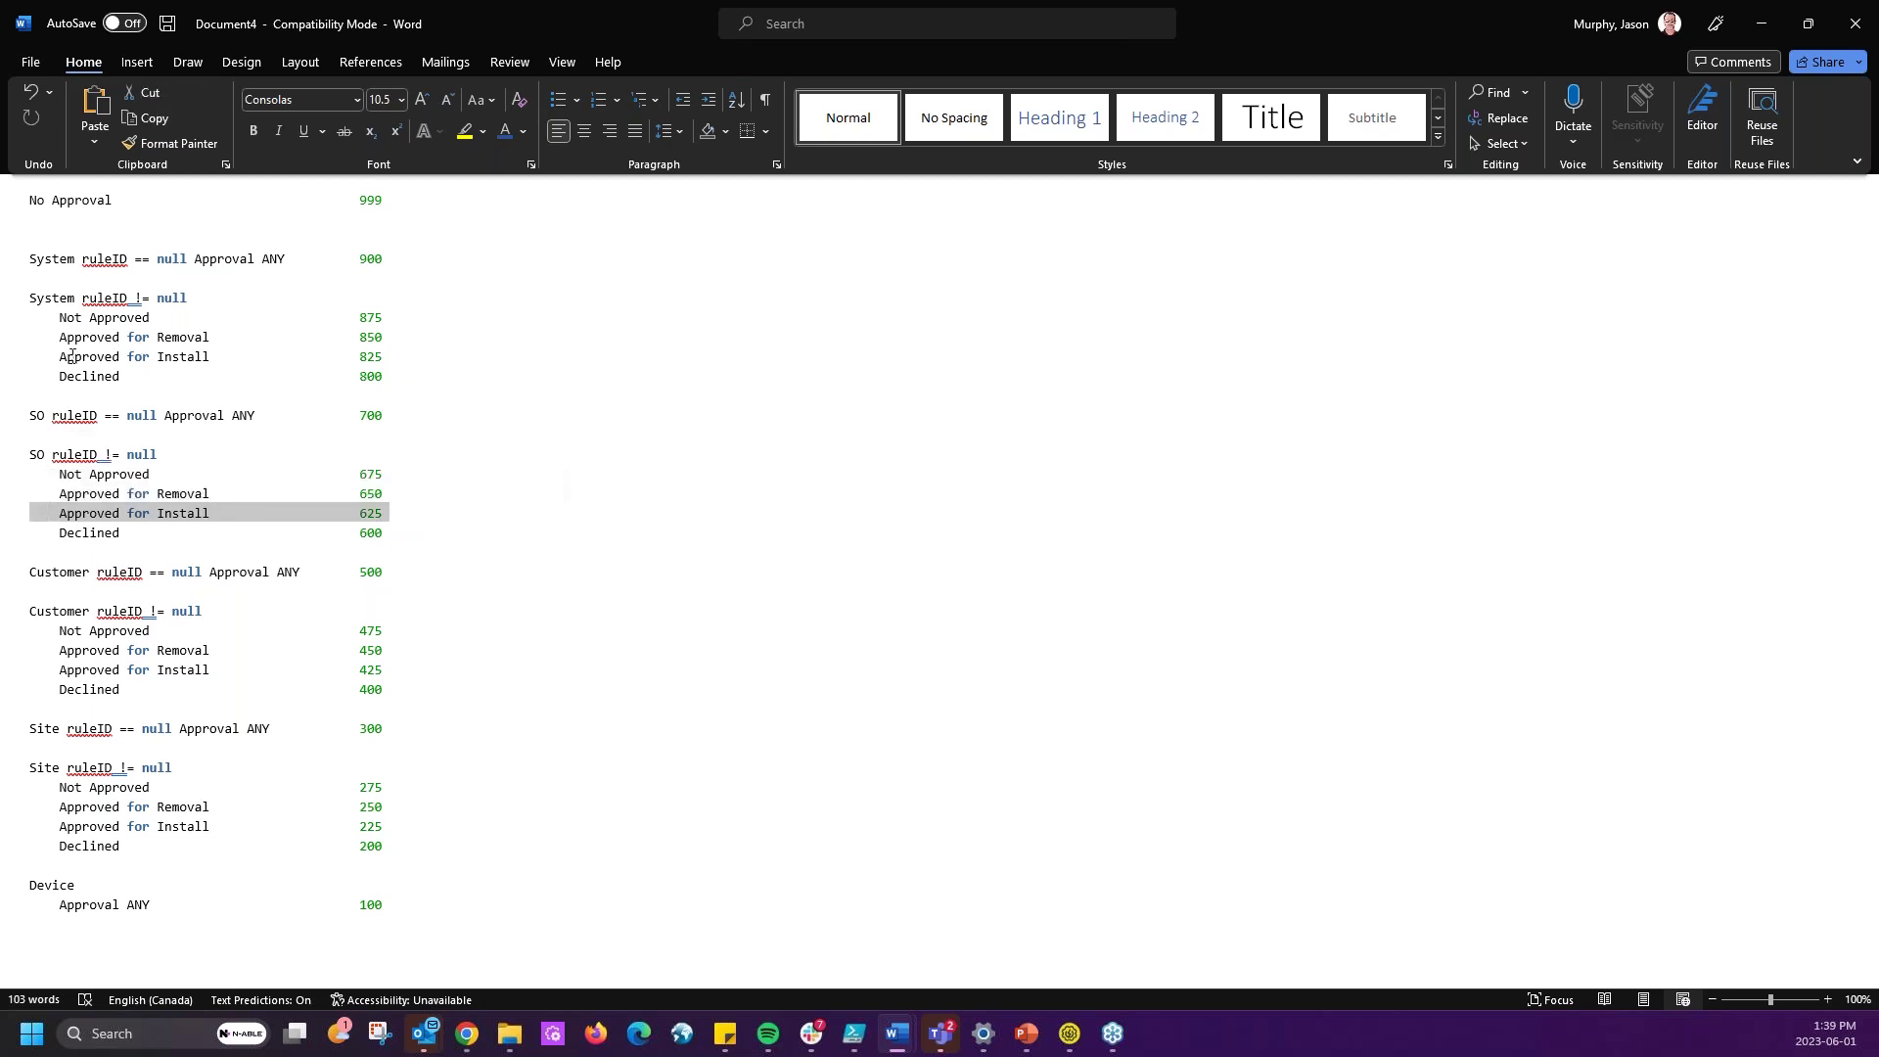
left_click_drag(34, 297, 412, 387)
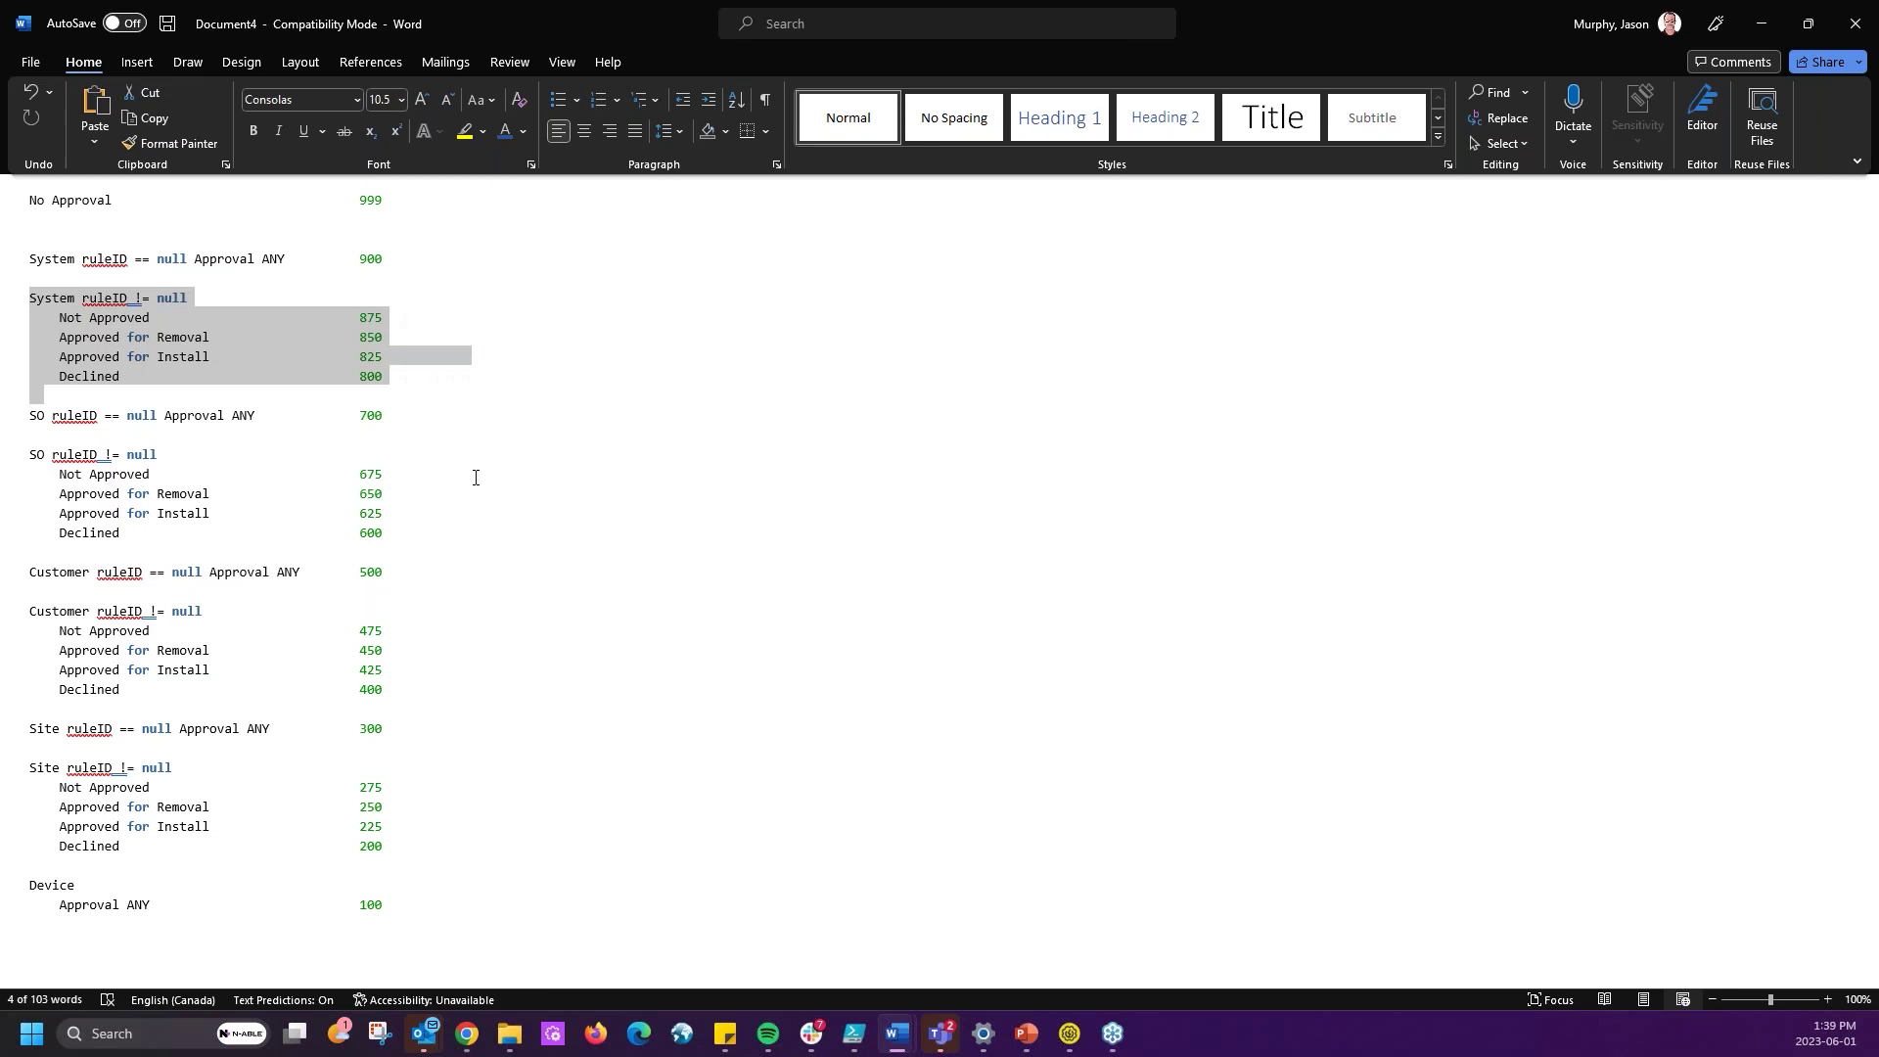
left_click(151, 358)
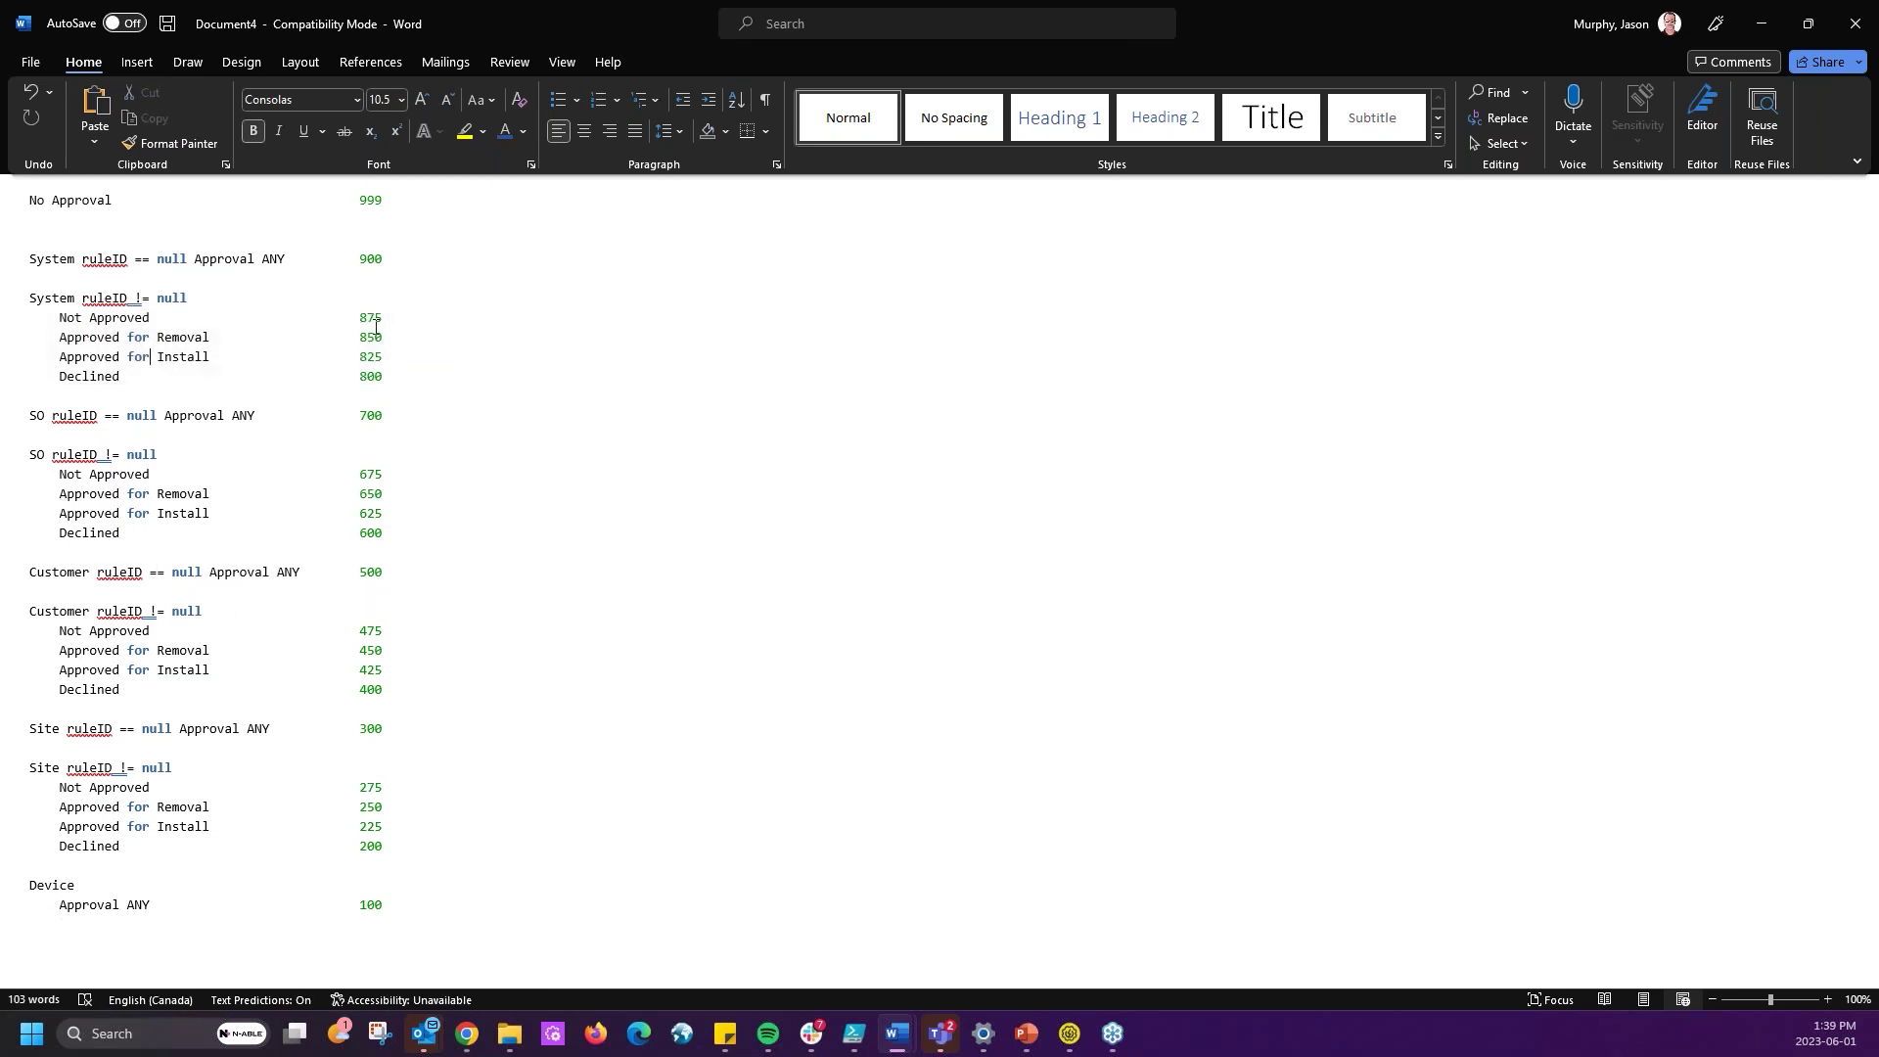
- Return to N-central, open the Boot Camp - 3rd Party, Critical and Security rule, and leave it without changes
left_click(1761, 23)
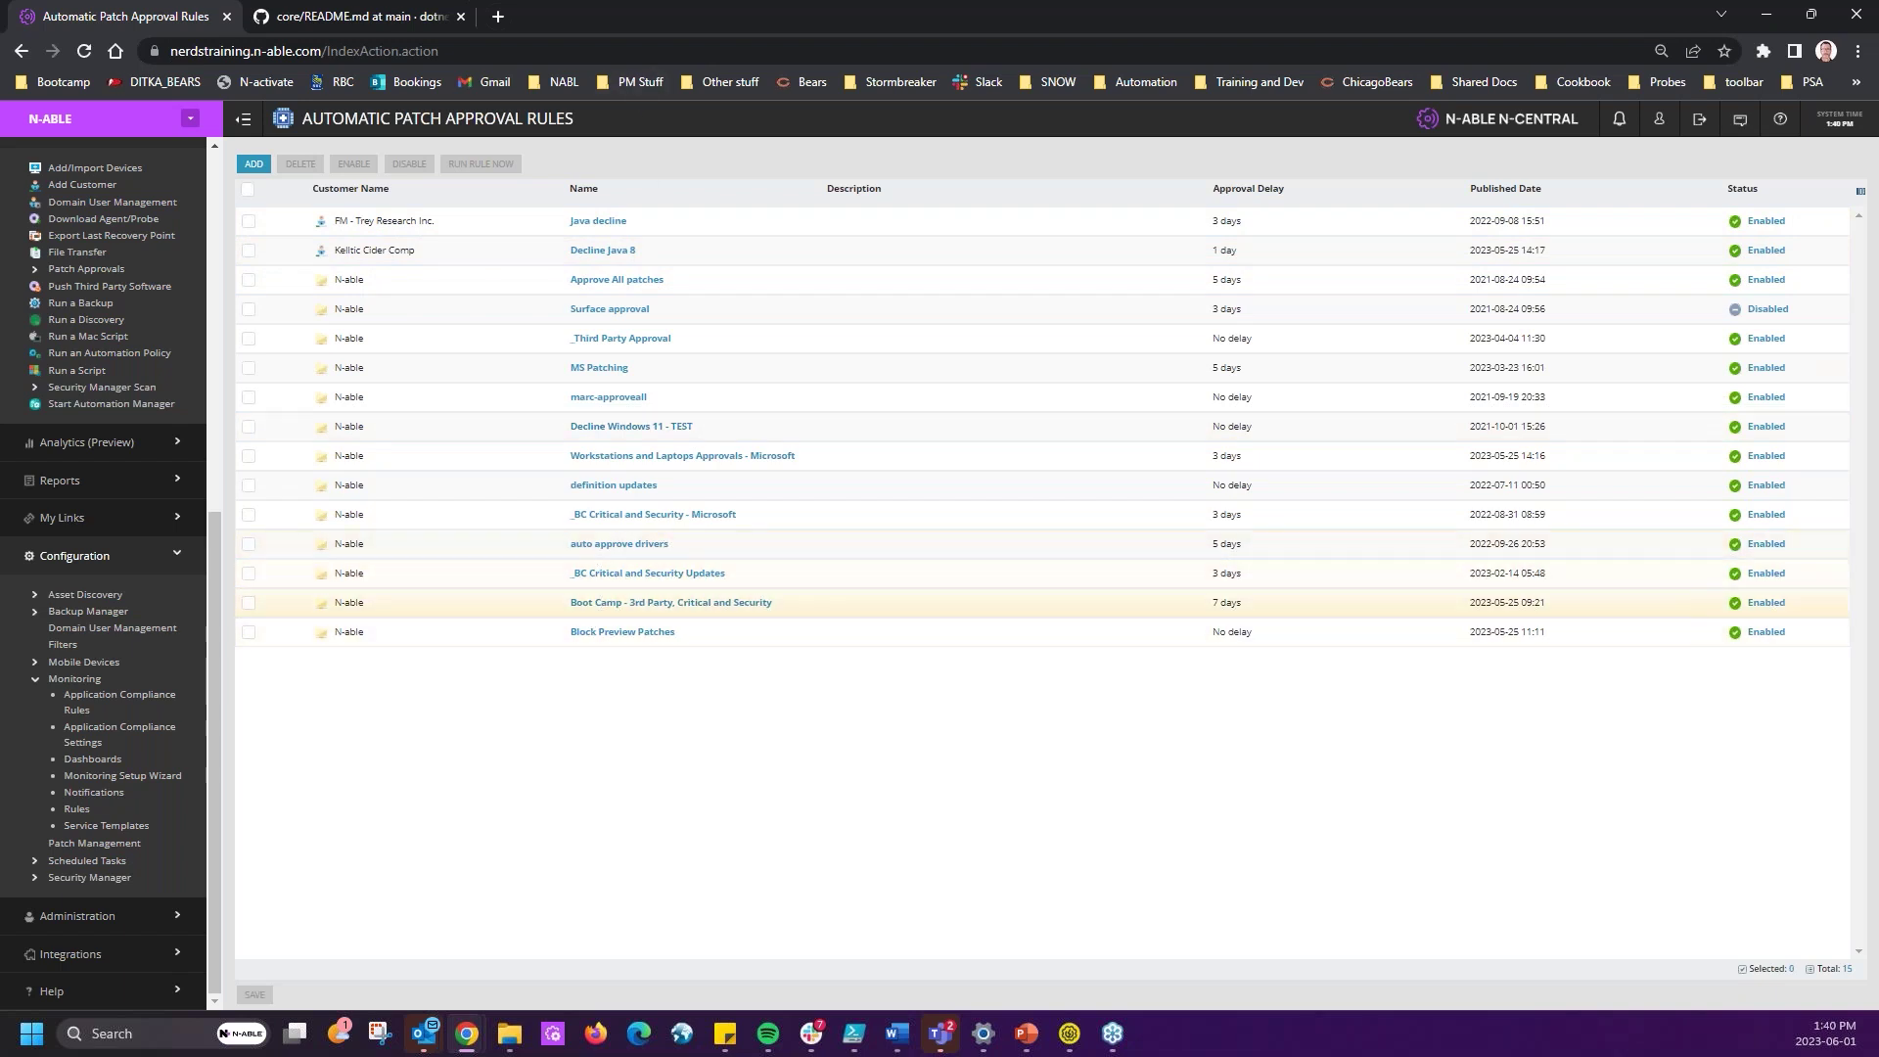
left_click(611, 605)
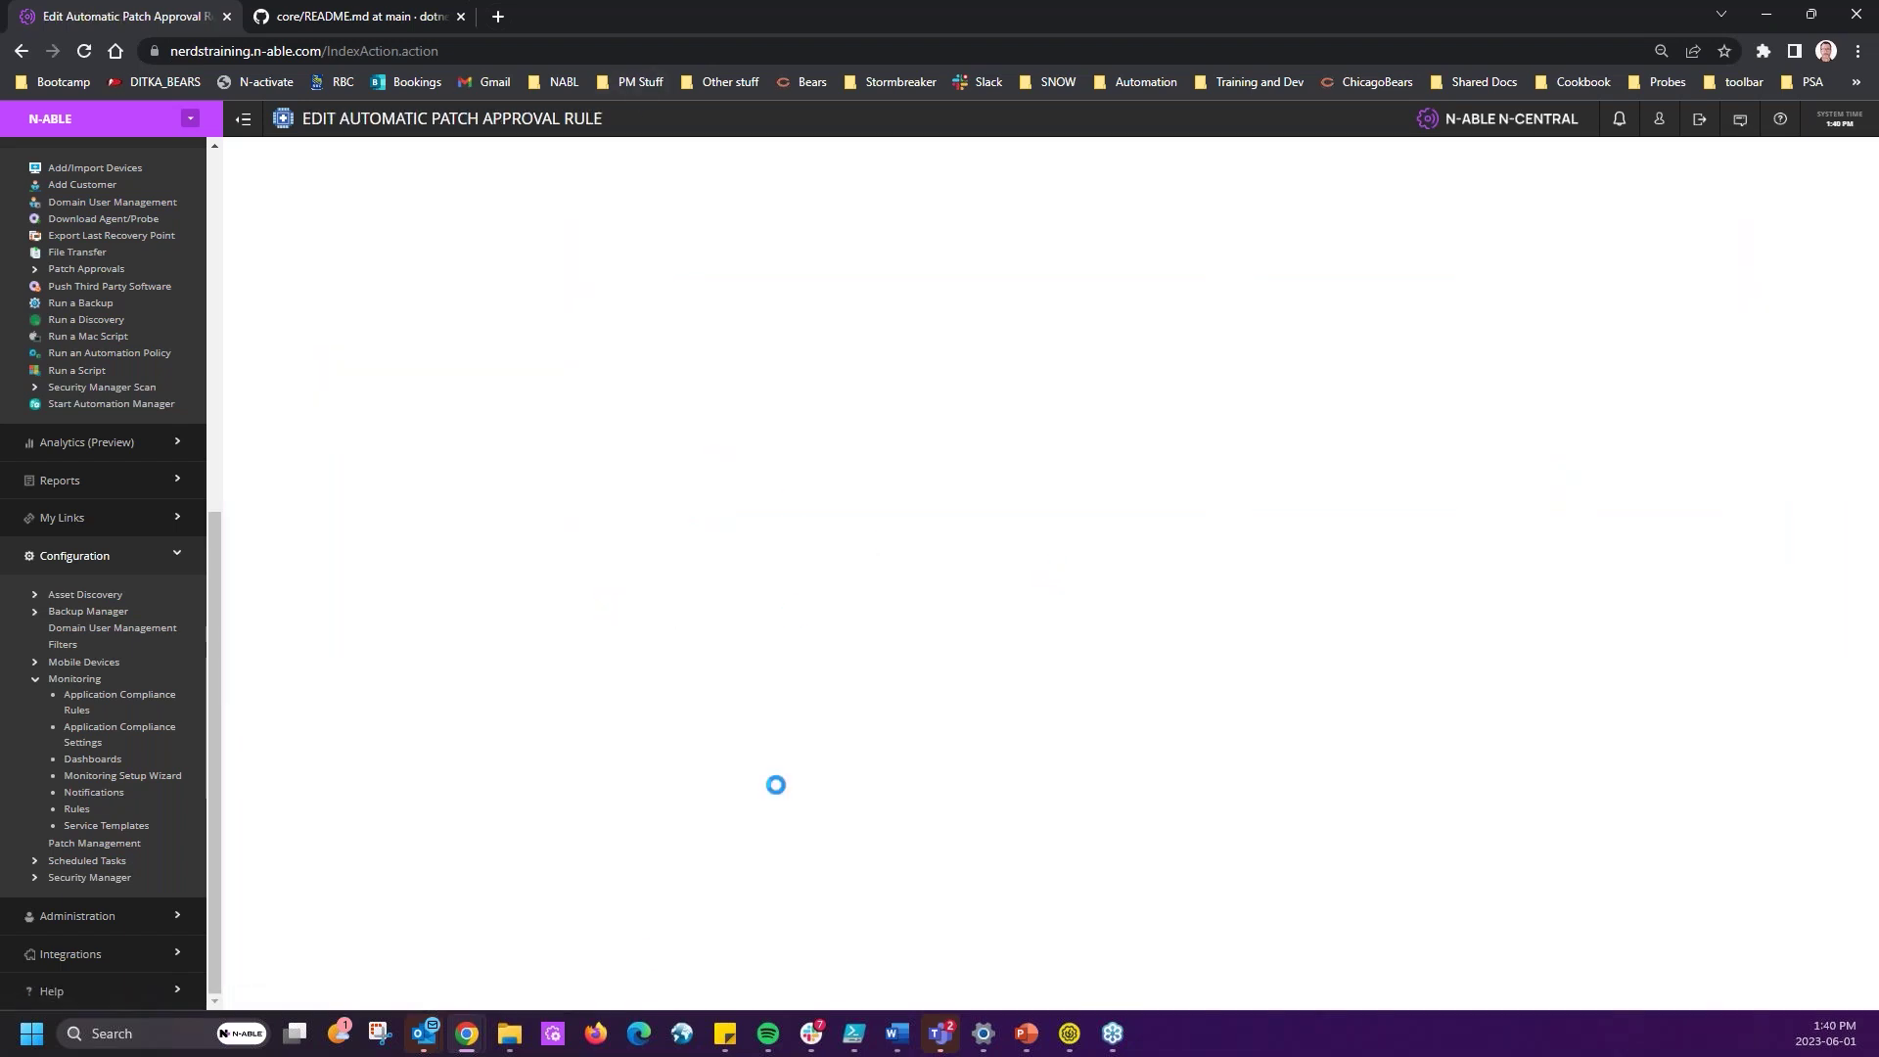
left_click(303, 994)
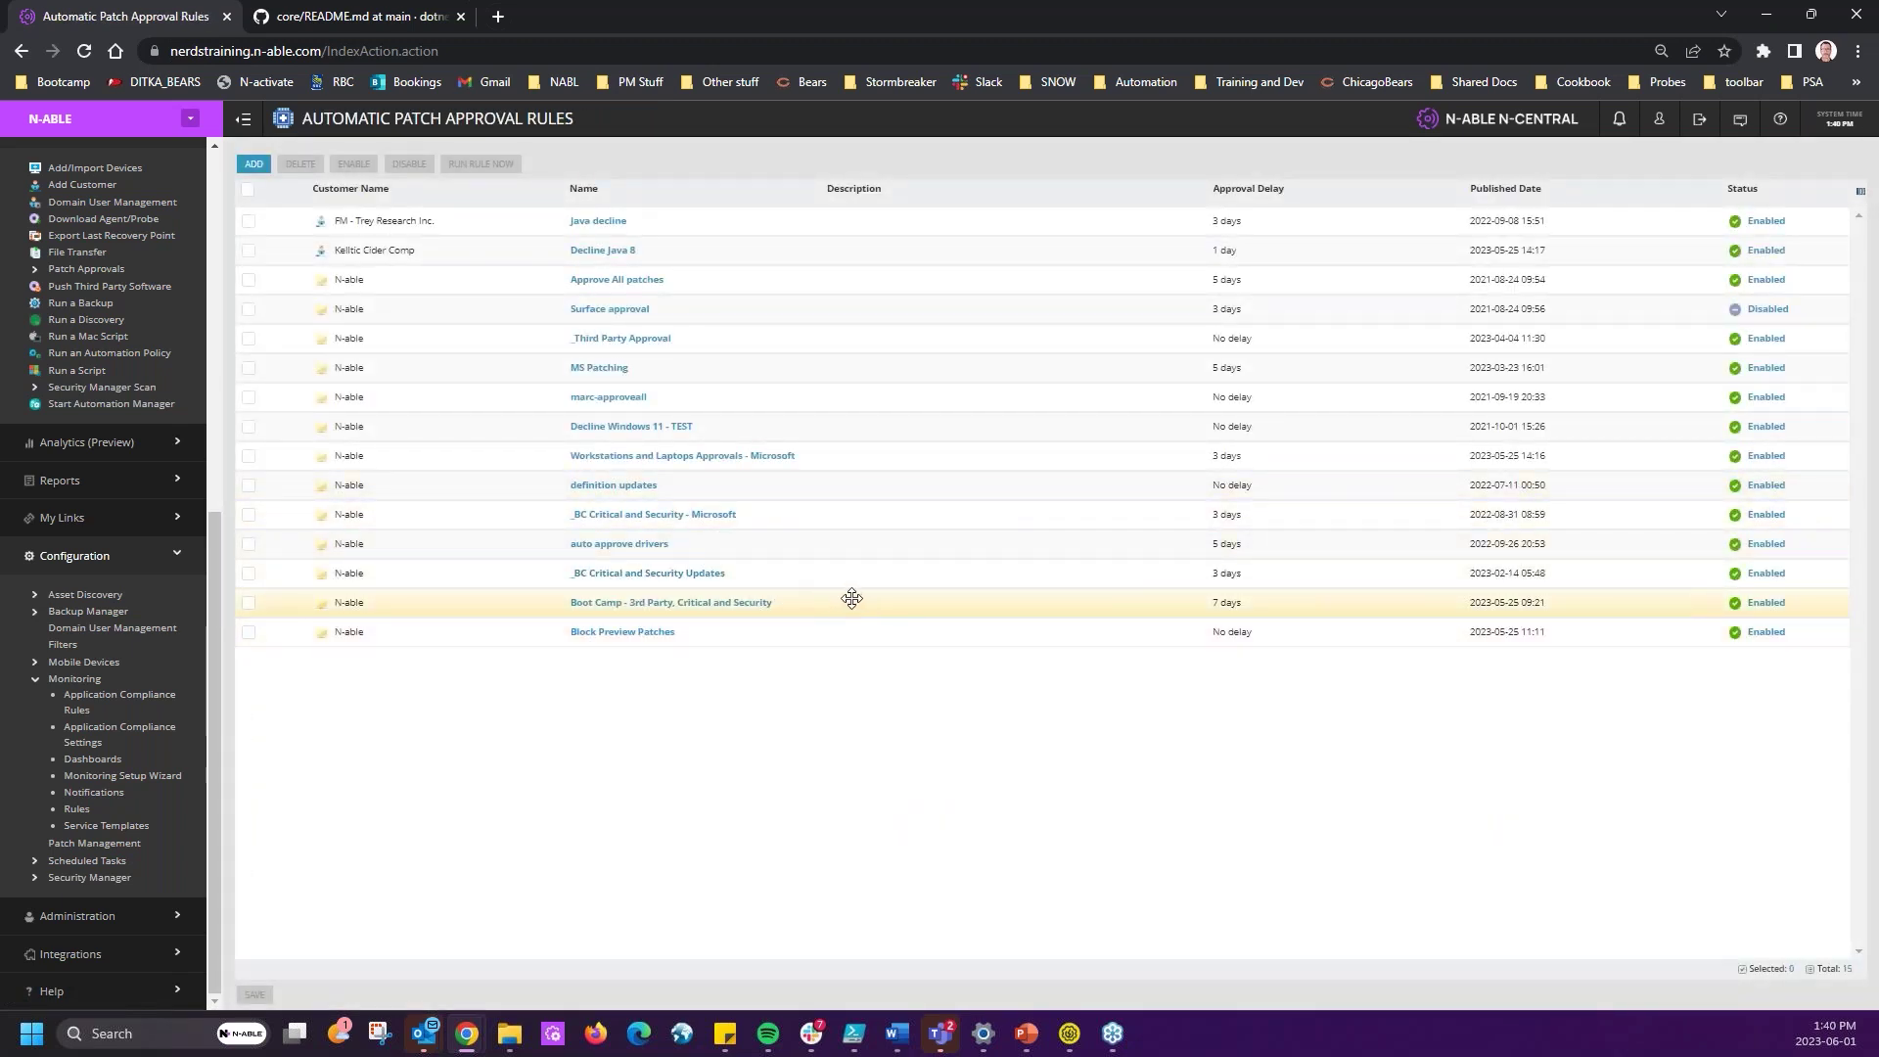
- Move the Boot Camp, auto approve drivers and Decline Windows 11 - TEST rules to the top of the N-able rules, with auto approve drivers first
left_click_drag(842, 605, 913, 343)
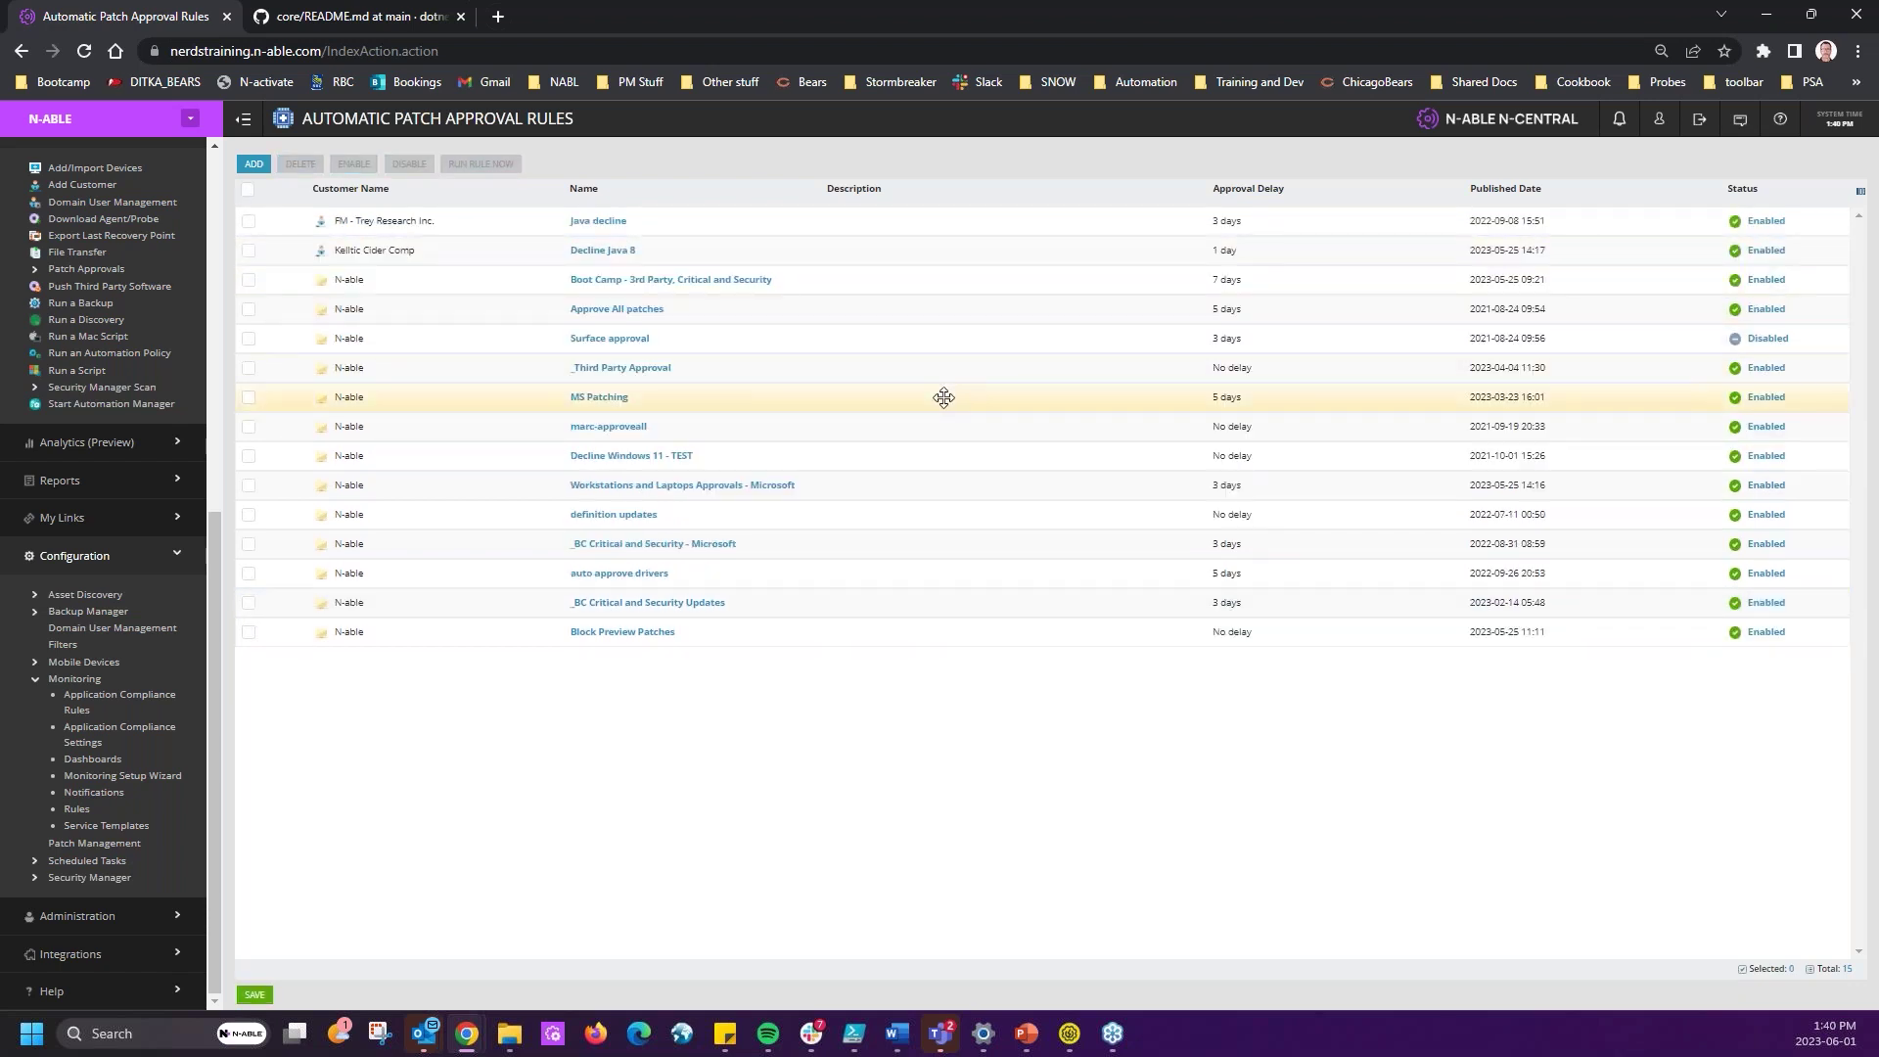
left_click(875, 585)
left_click_drag(875, 585, 921, 276)
left_click_drag(738, 484, 962, 283)
left_click_drag(872, 537, 758, 232)
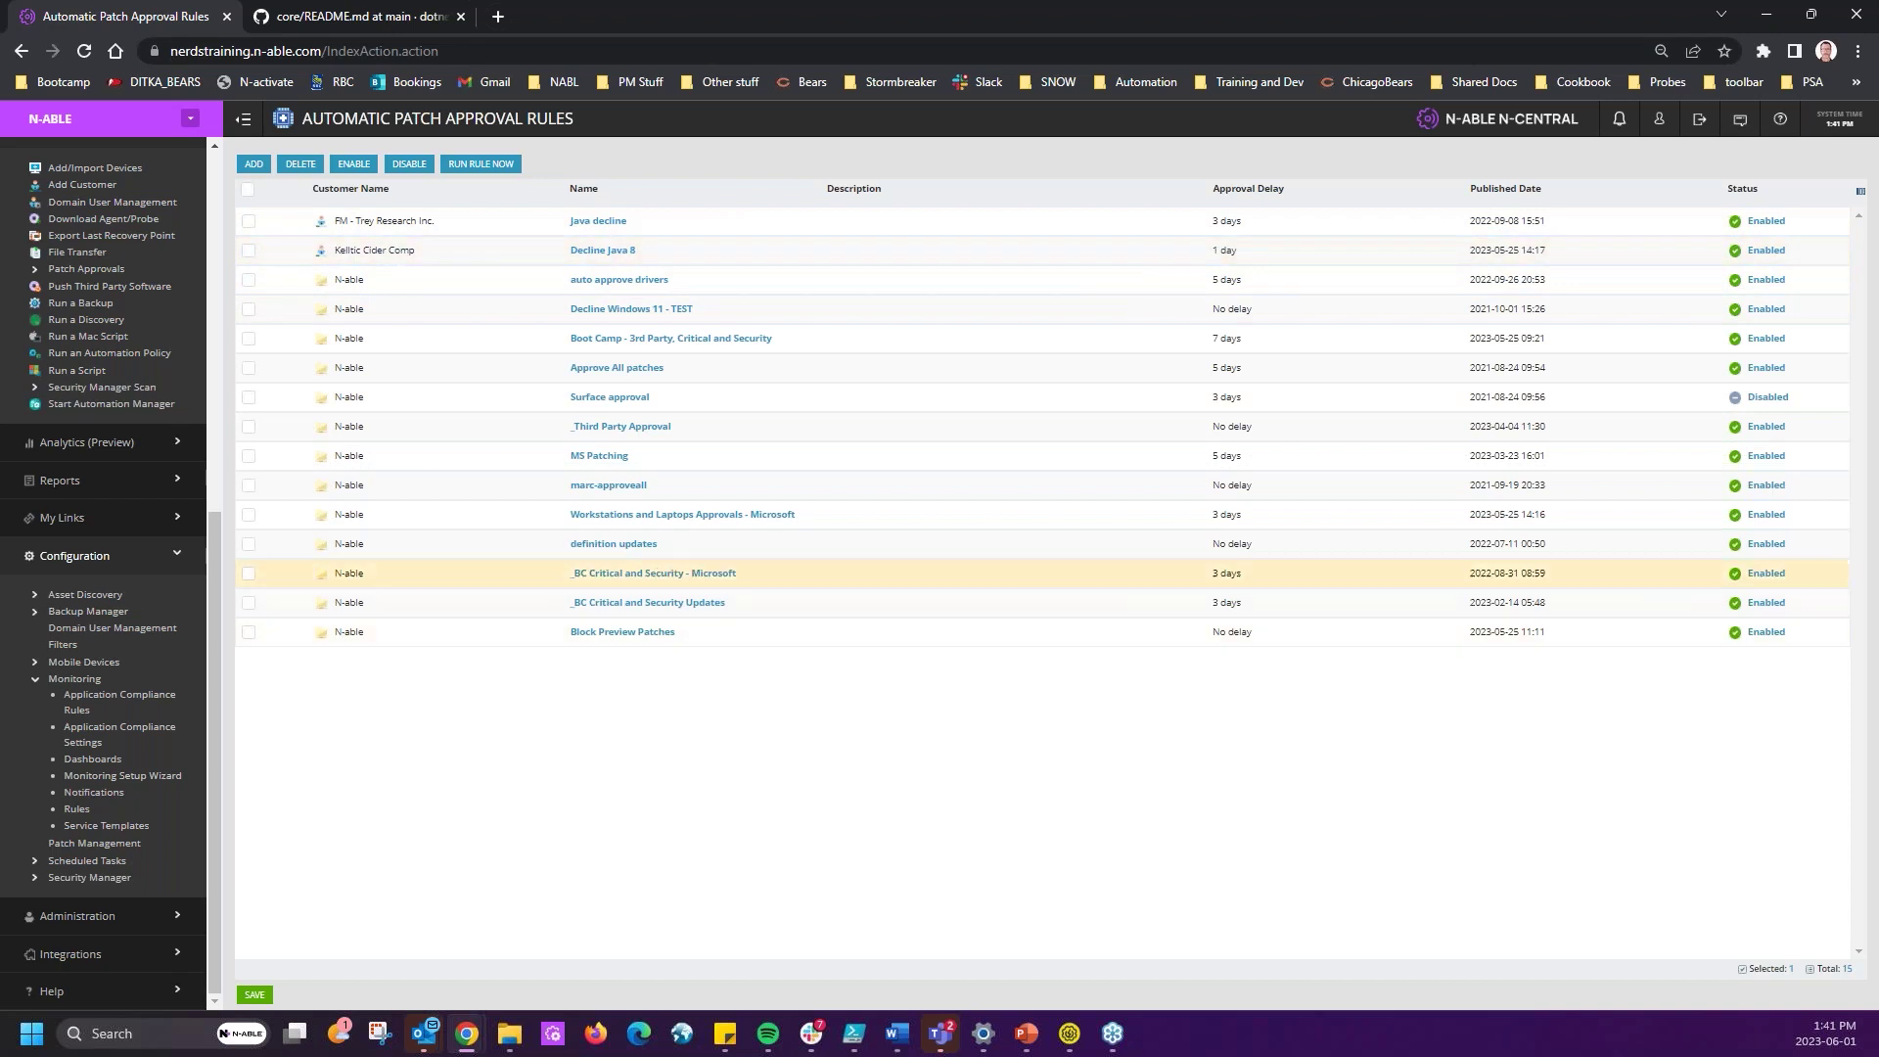
- Try to run the Block Preview Patches rule immediately, and clear its selection
left_click(249, 631)
left_click(479, 164)
left_click(744, 592)
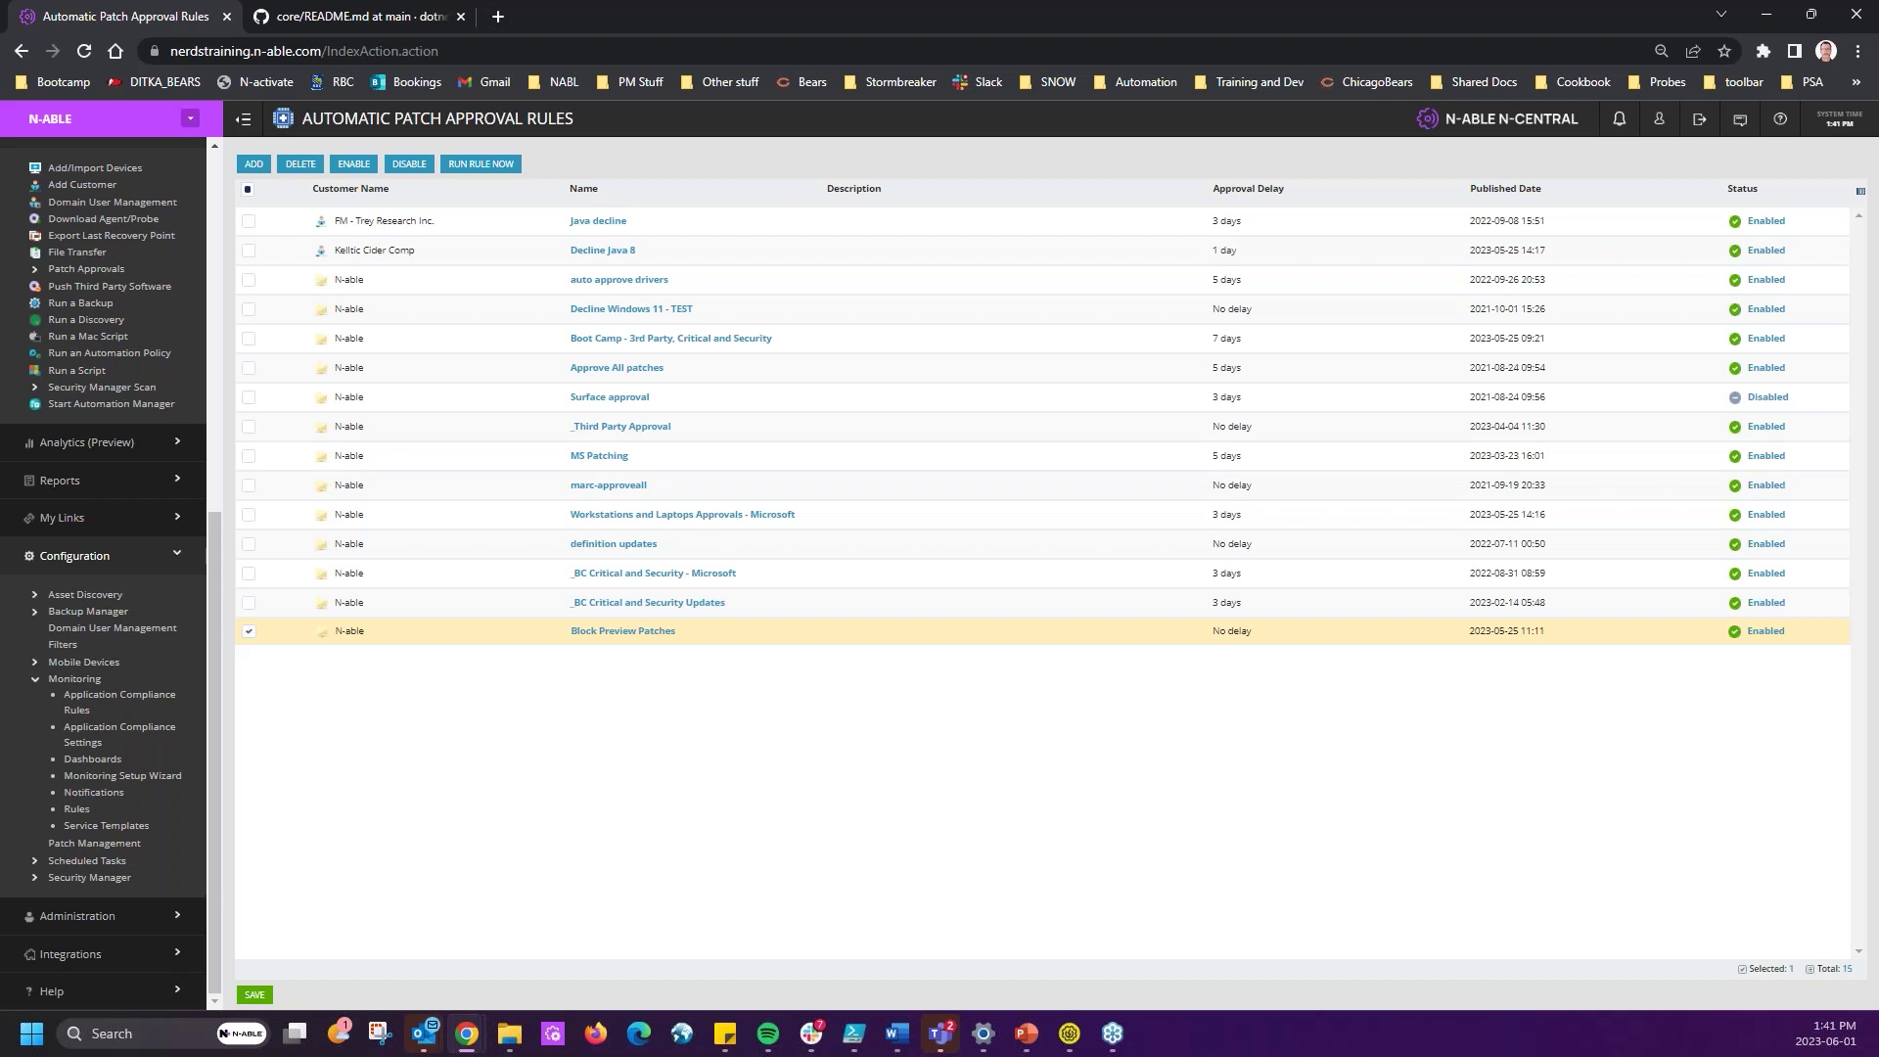
left_click(974, 637)
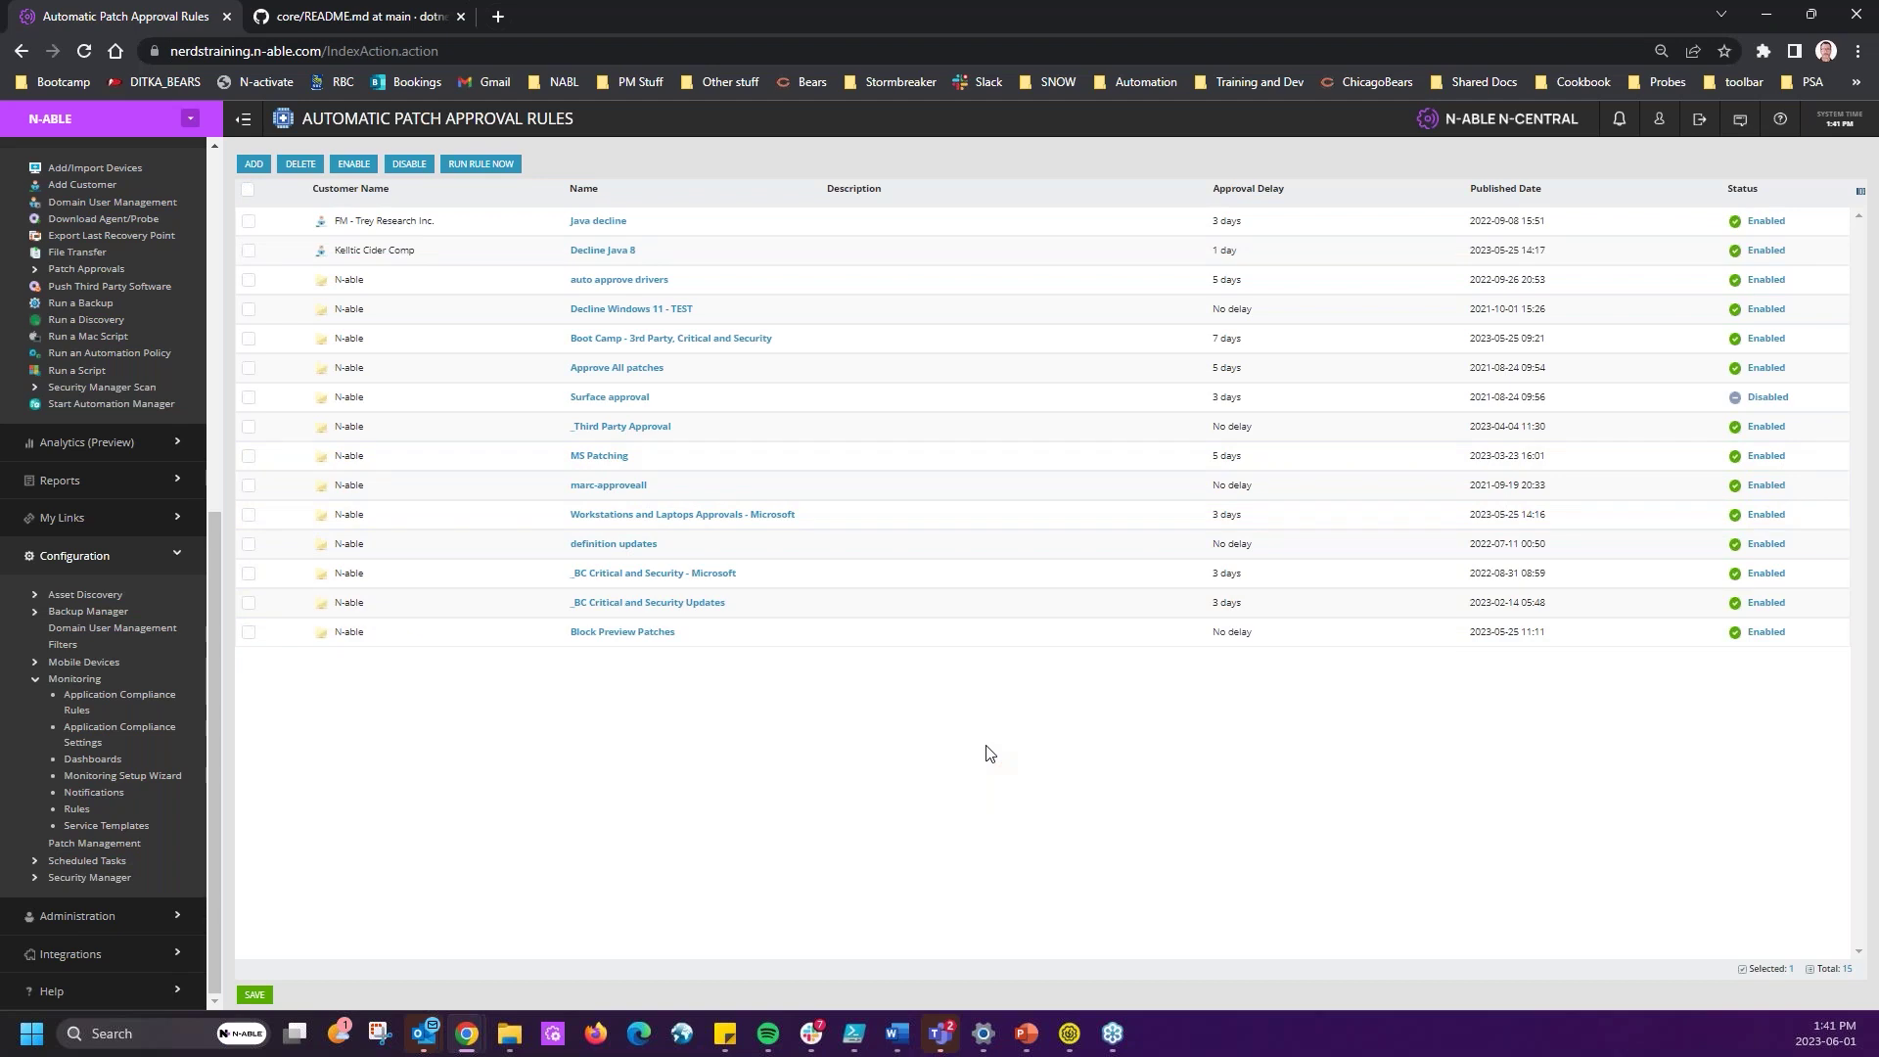
left_click(253, 163)
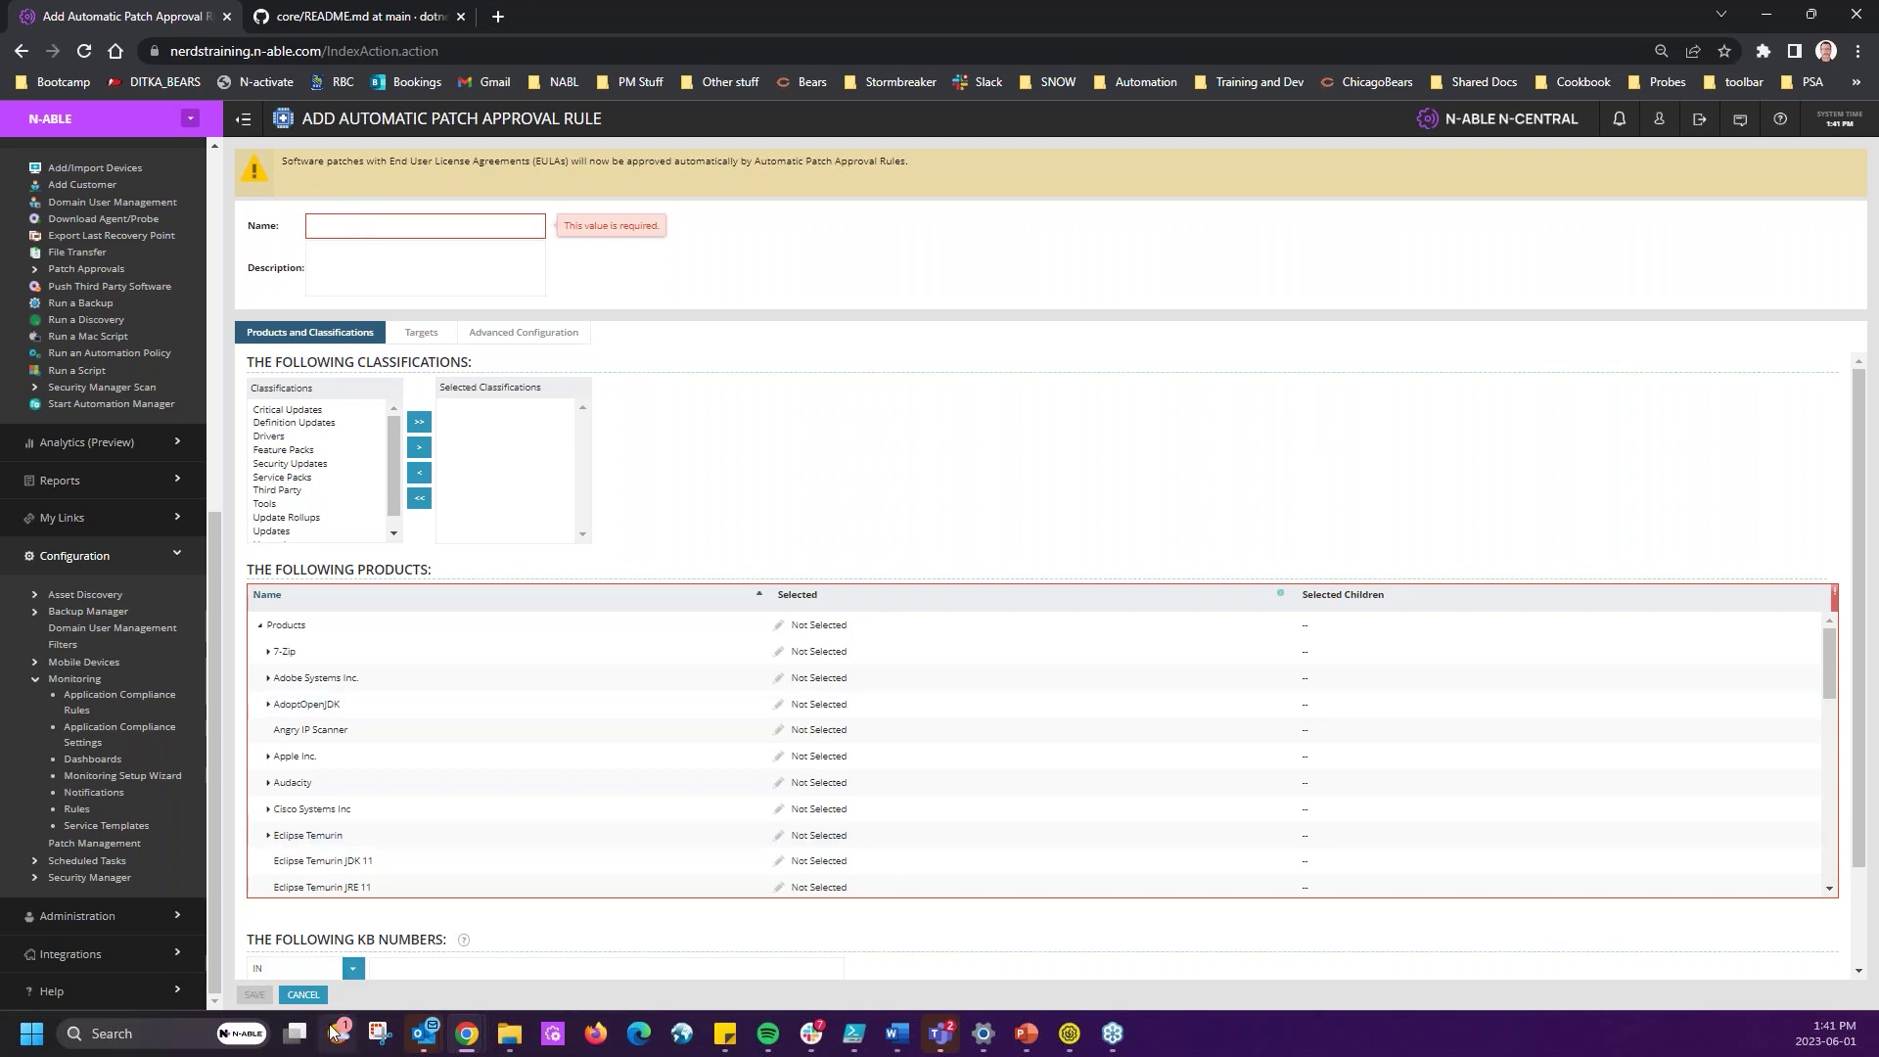
mouse_move(338, 1033)
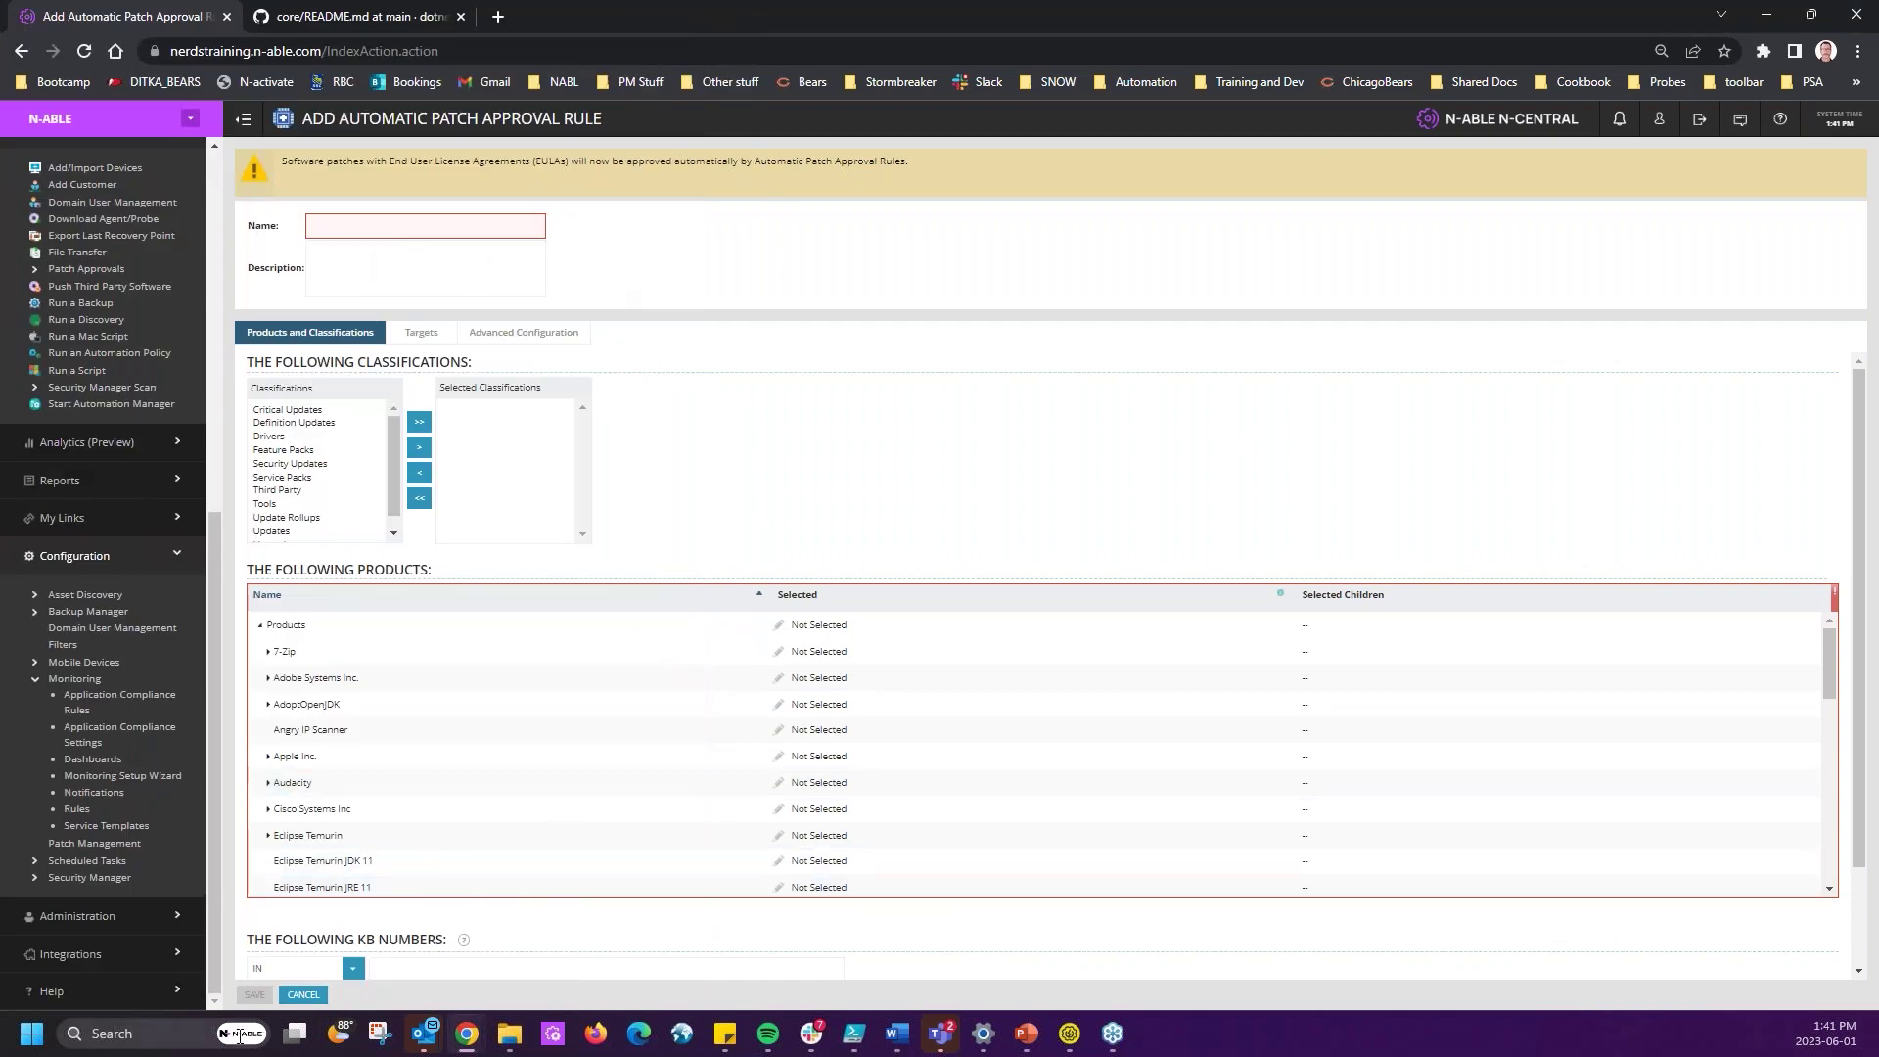
left_click(303, 994)
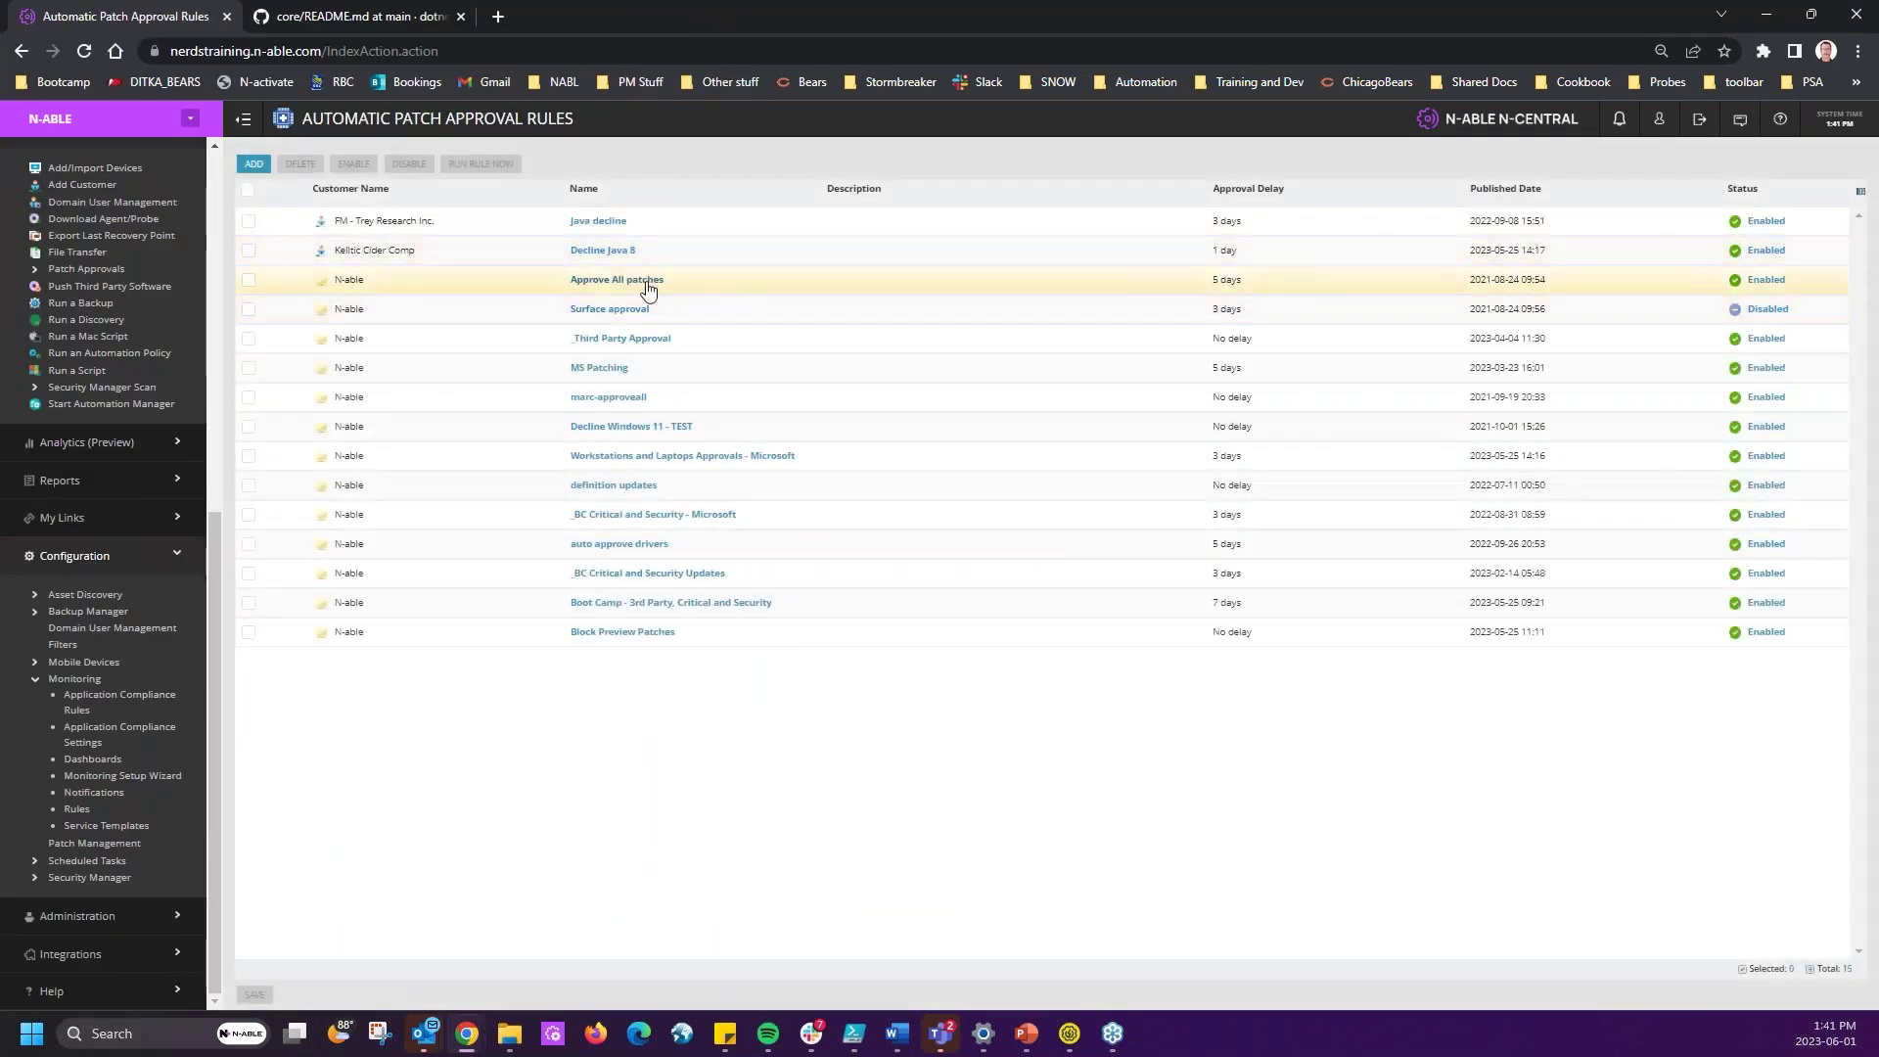
- Review the classifications and products of the Approve All patches rule, and leave it without changes
left_click(646, 281)
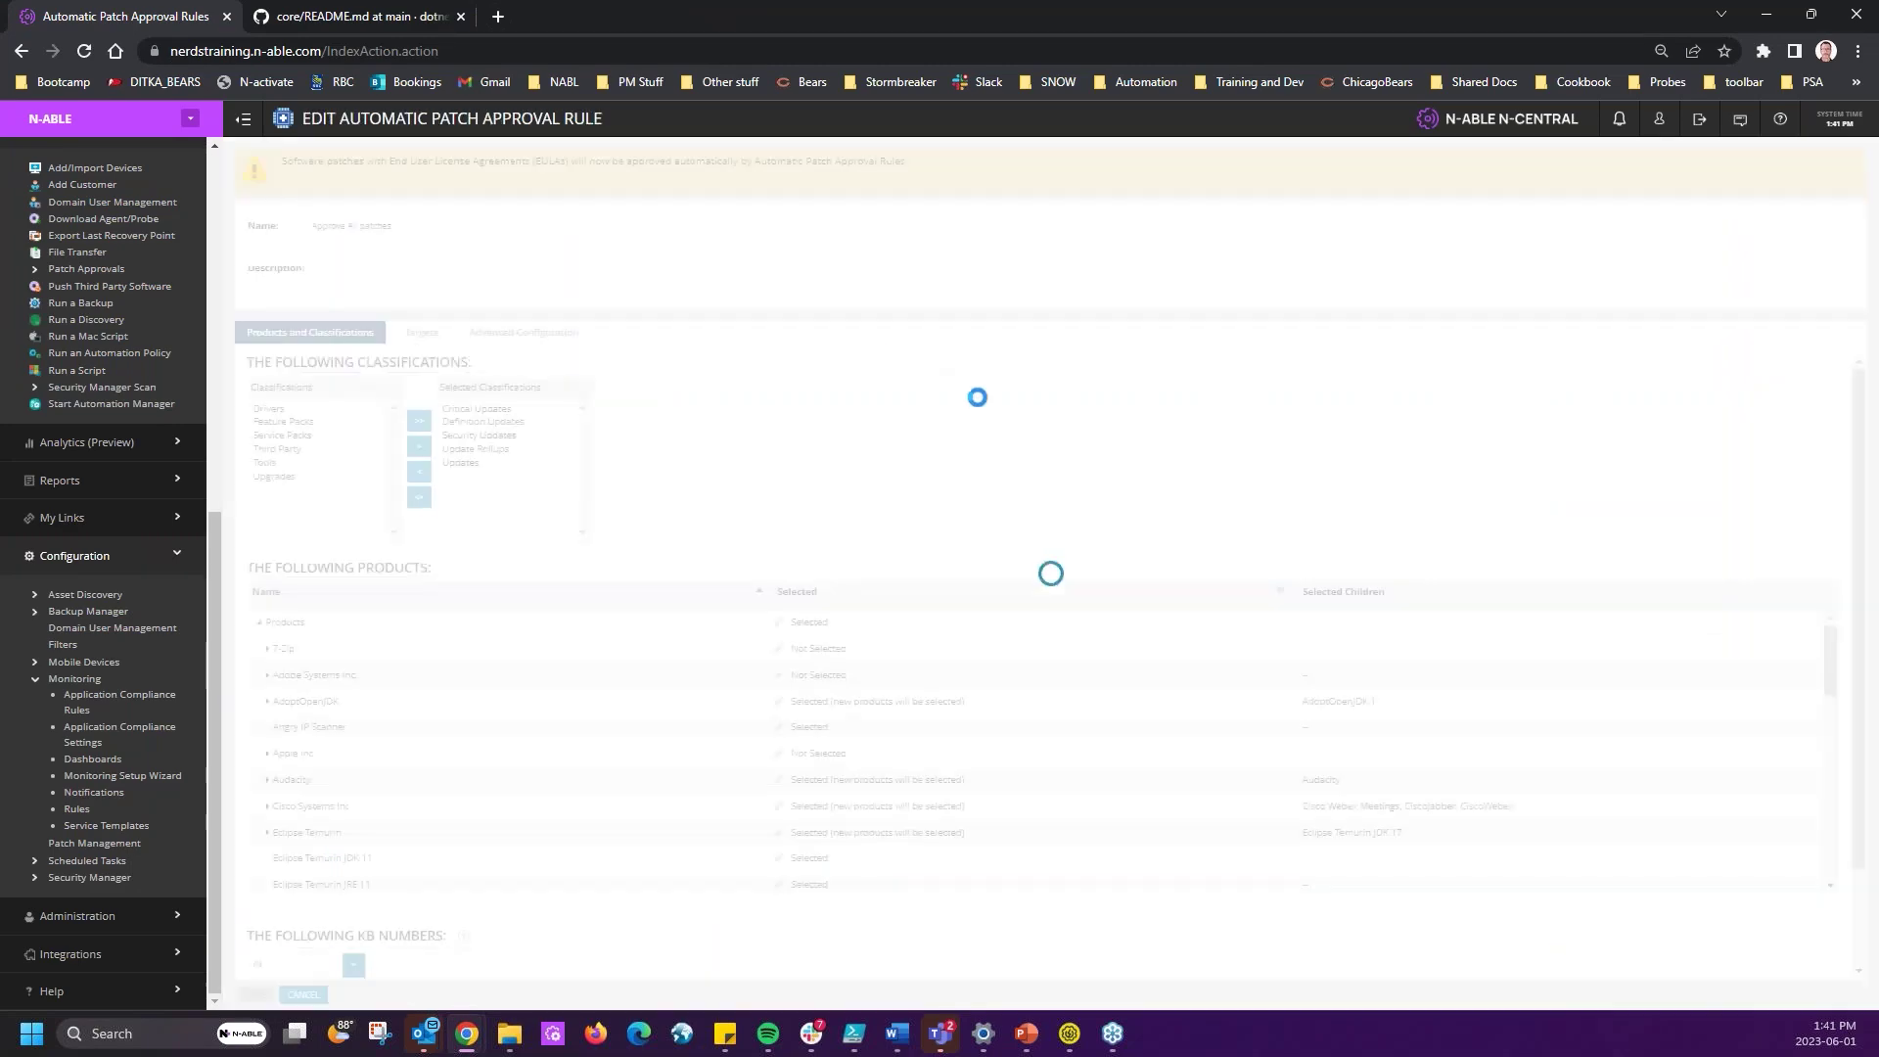
scroll(864, 764, "down", 8)
scroll(865, 778, "up", 8)
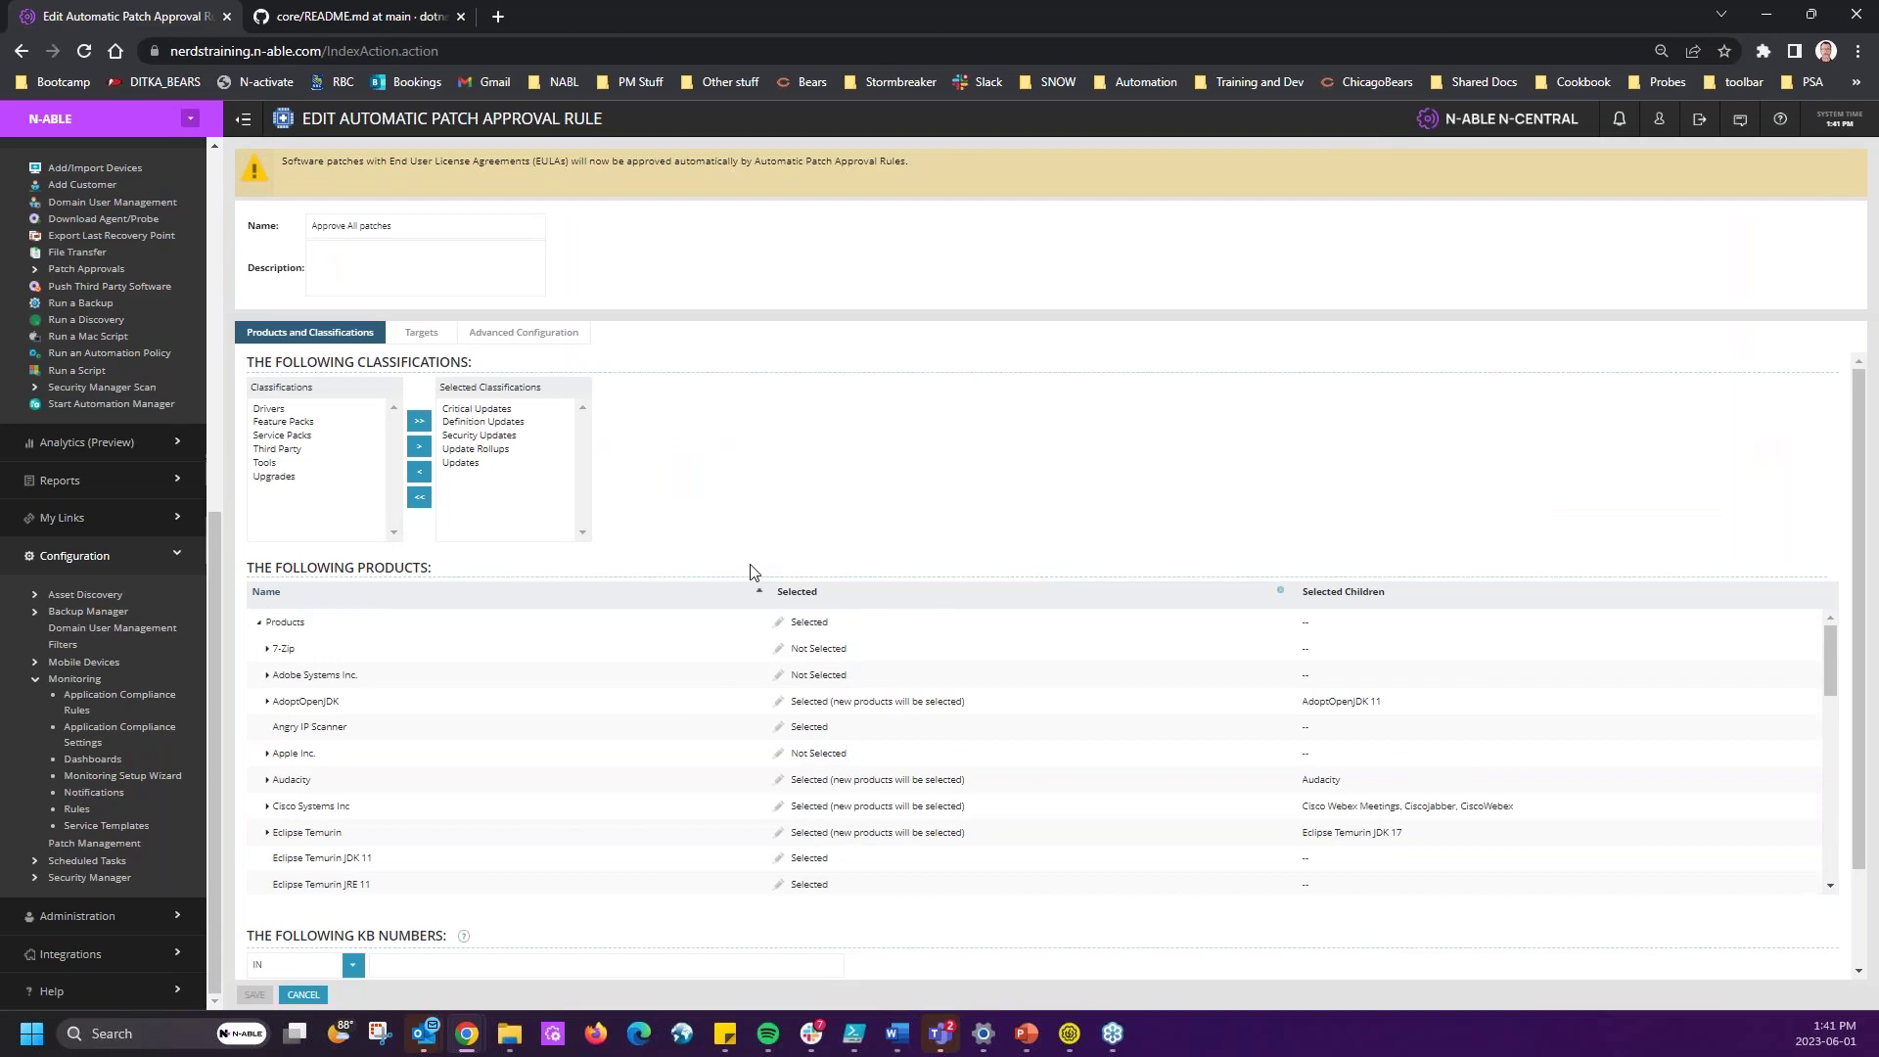
left_click(311, 996)
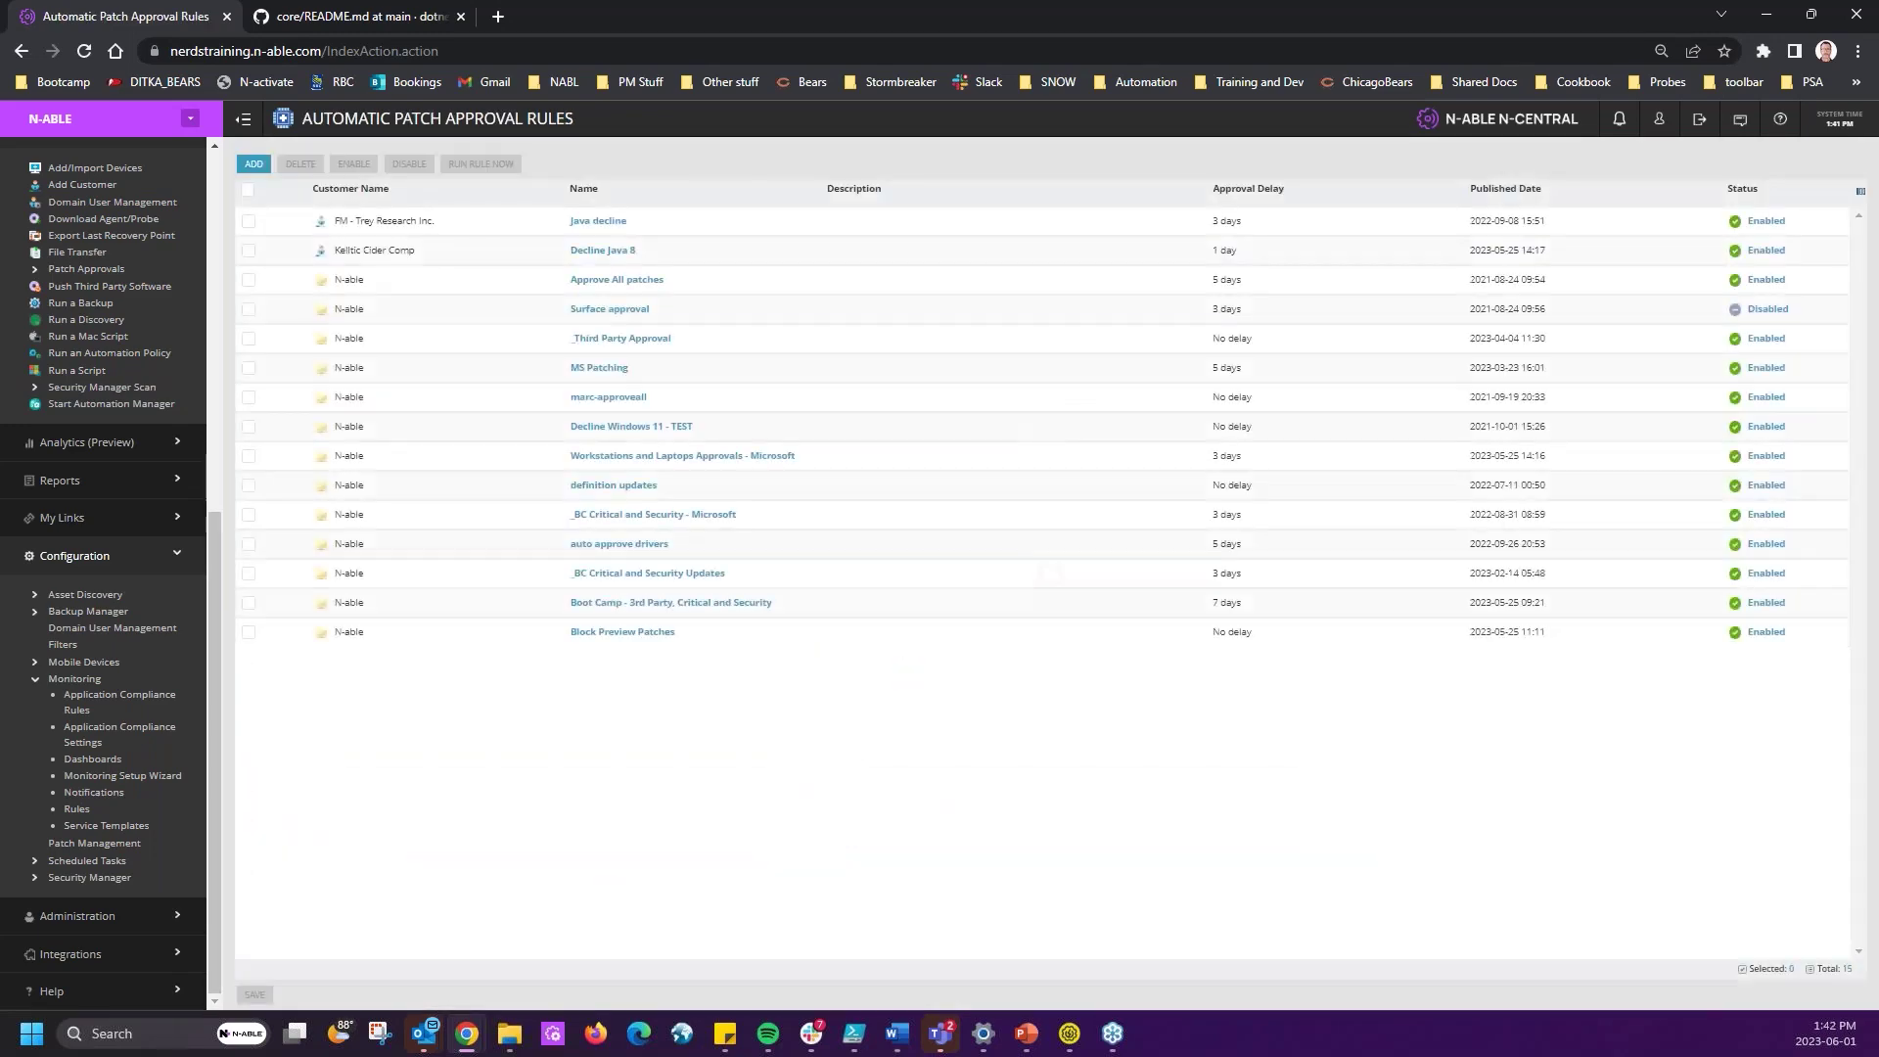
- Open the MS Patching rule and go through each of its selected classifications from Critical Updates to Updates
left_click(609, 370)
left_click(514, 408)
left_click(508, 422)
left_click(499, 438)
left_click(489, 450)
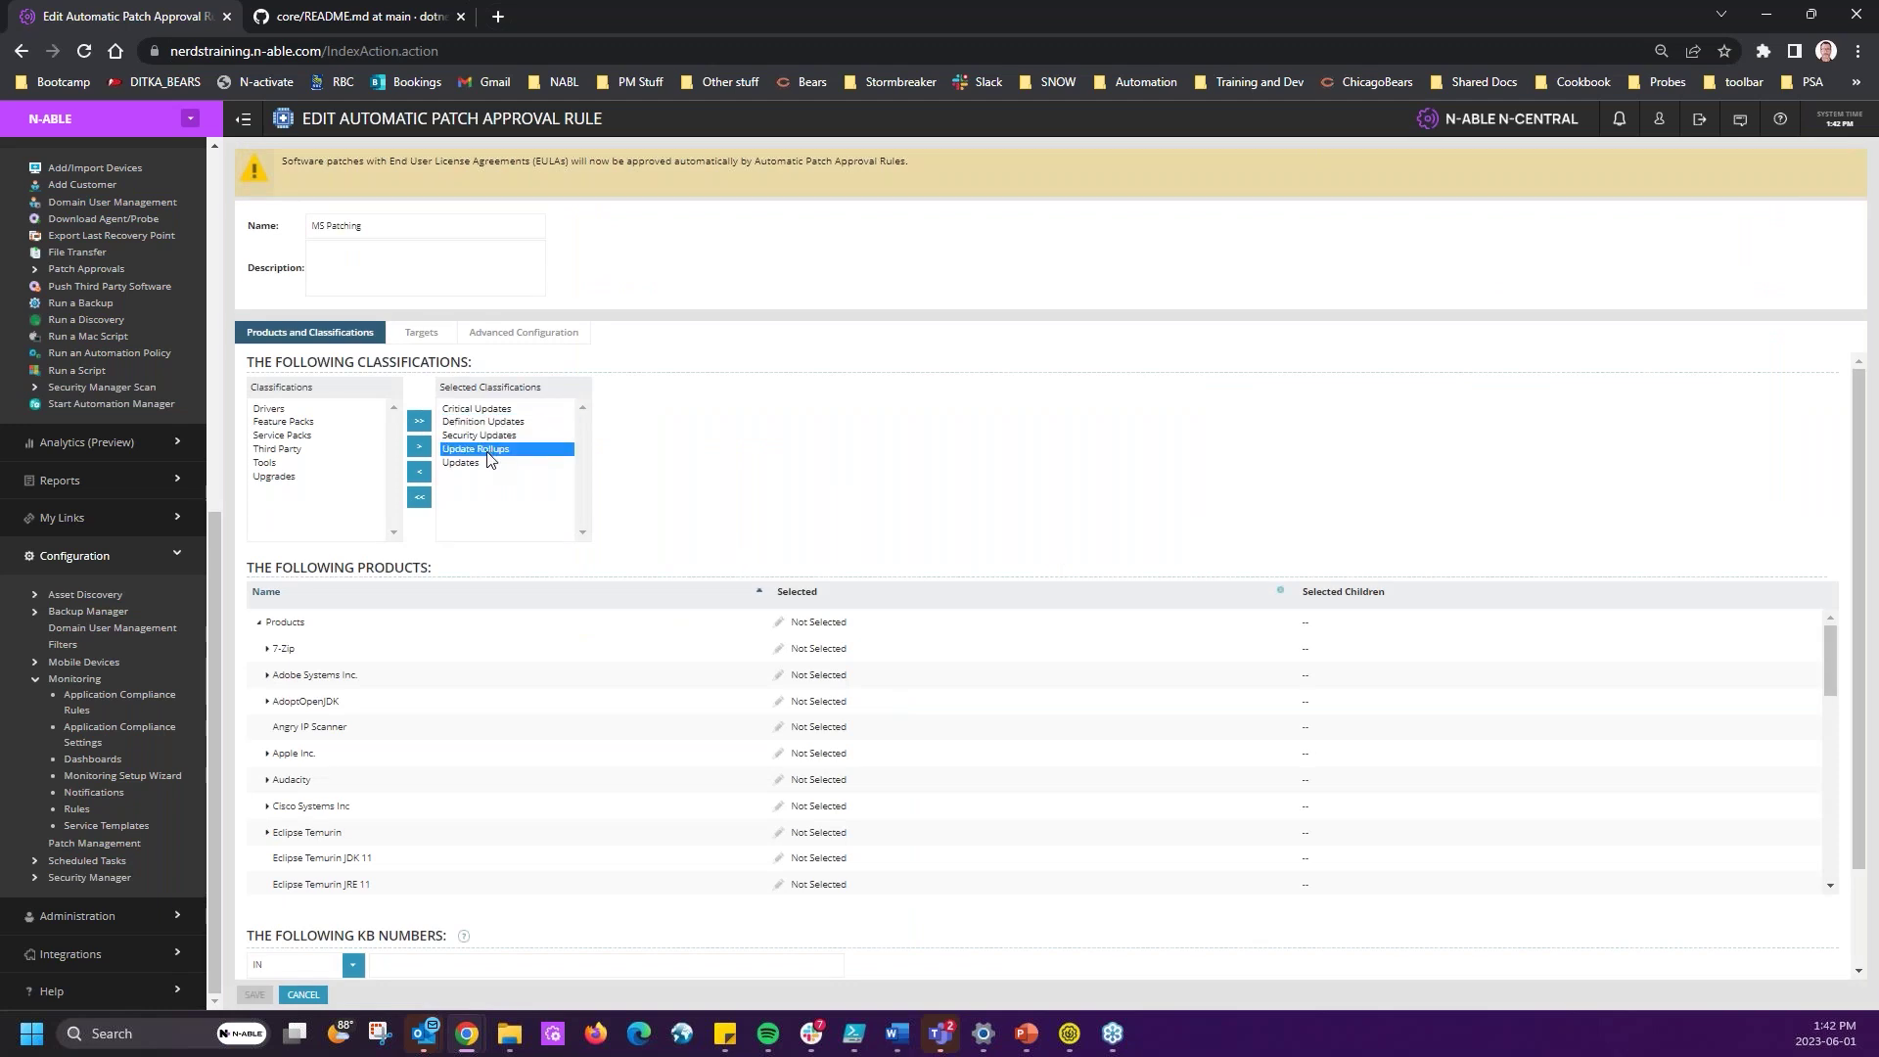
left_click(462, 464)
- Point out the unselected classifications of the MS Patching rule: Upgrades, the range from Drivers to Tools, and Third Party
left_click(284, 477)
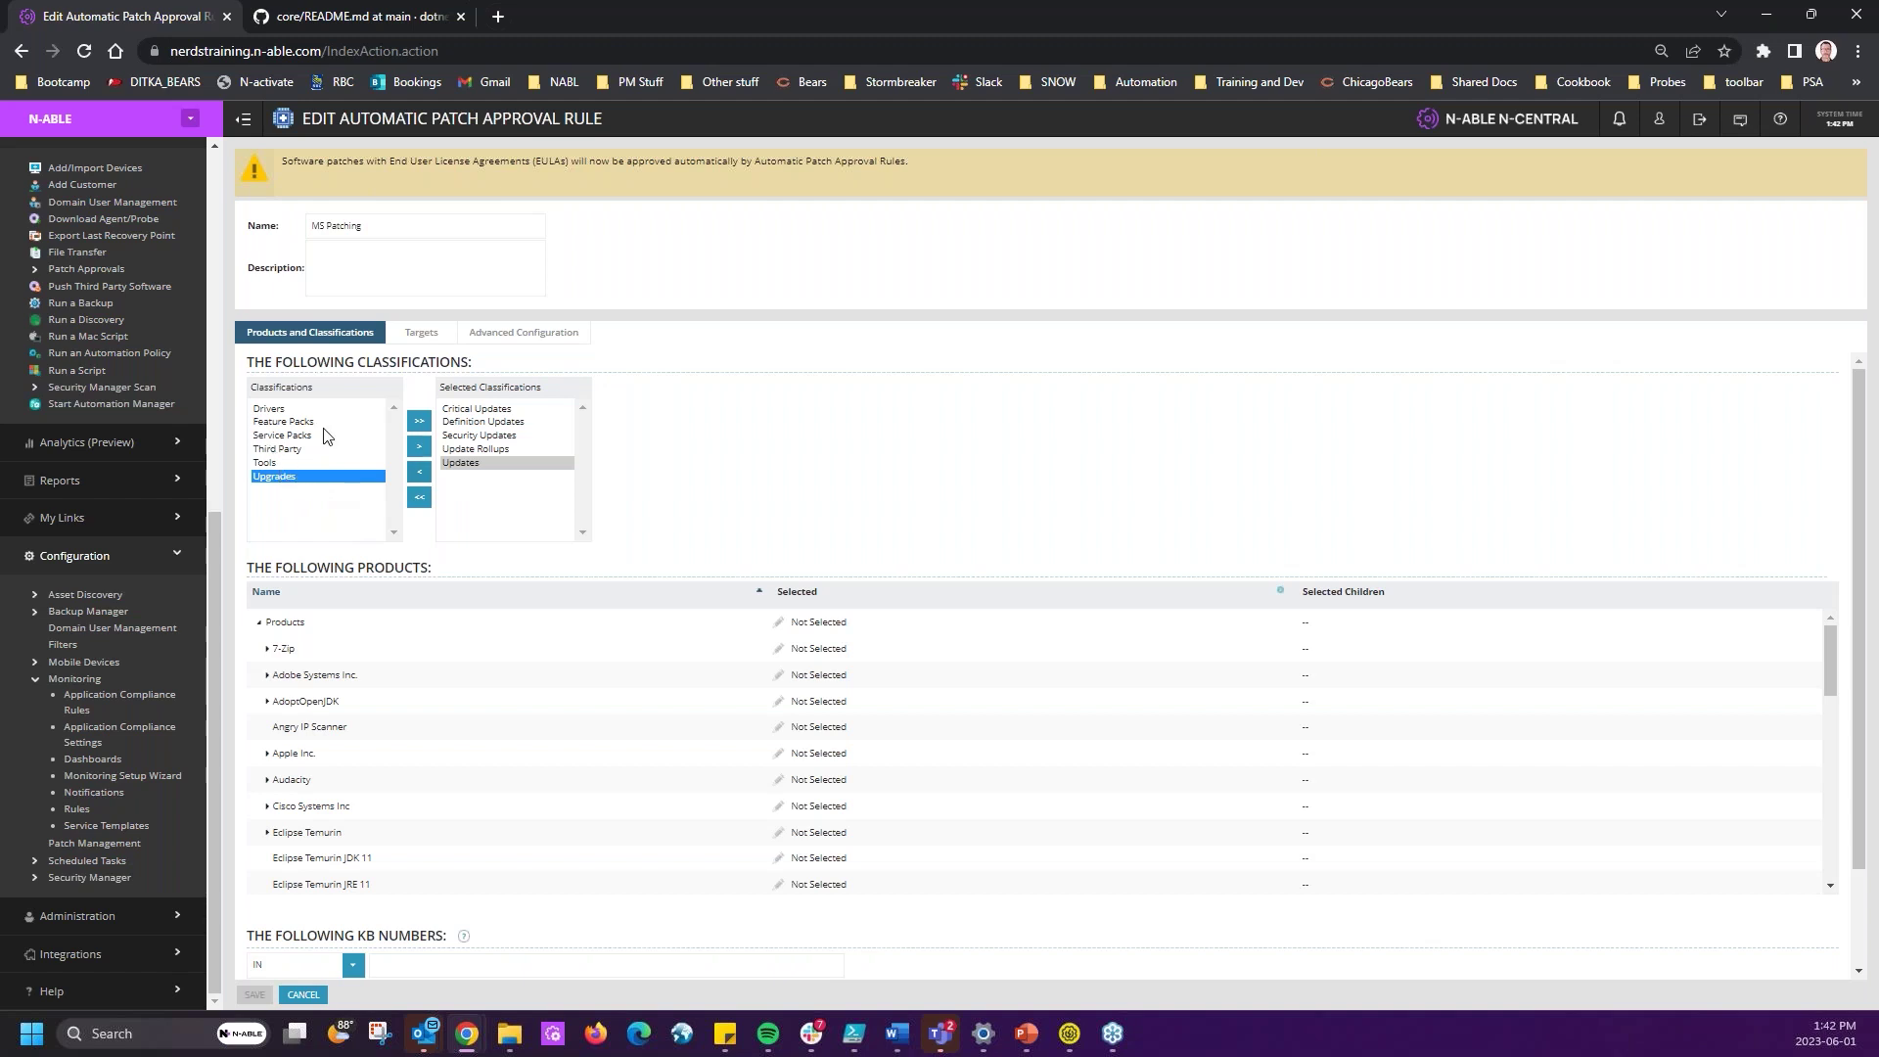
left_click(299, 462)
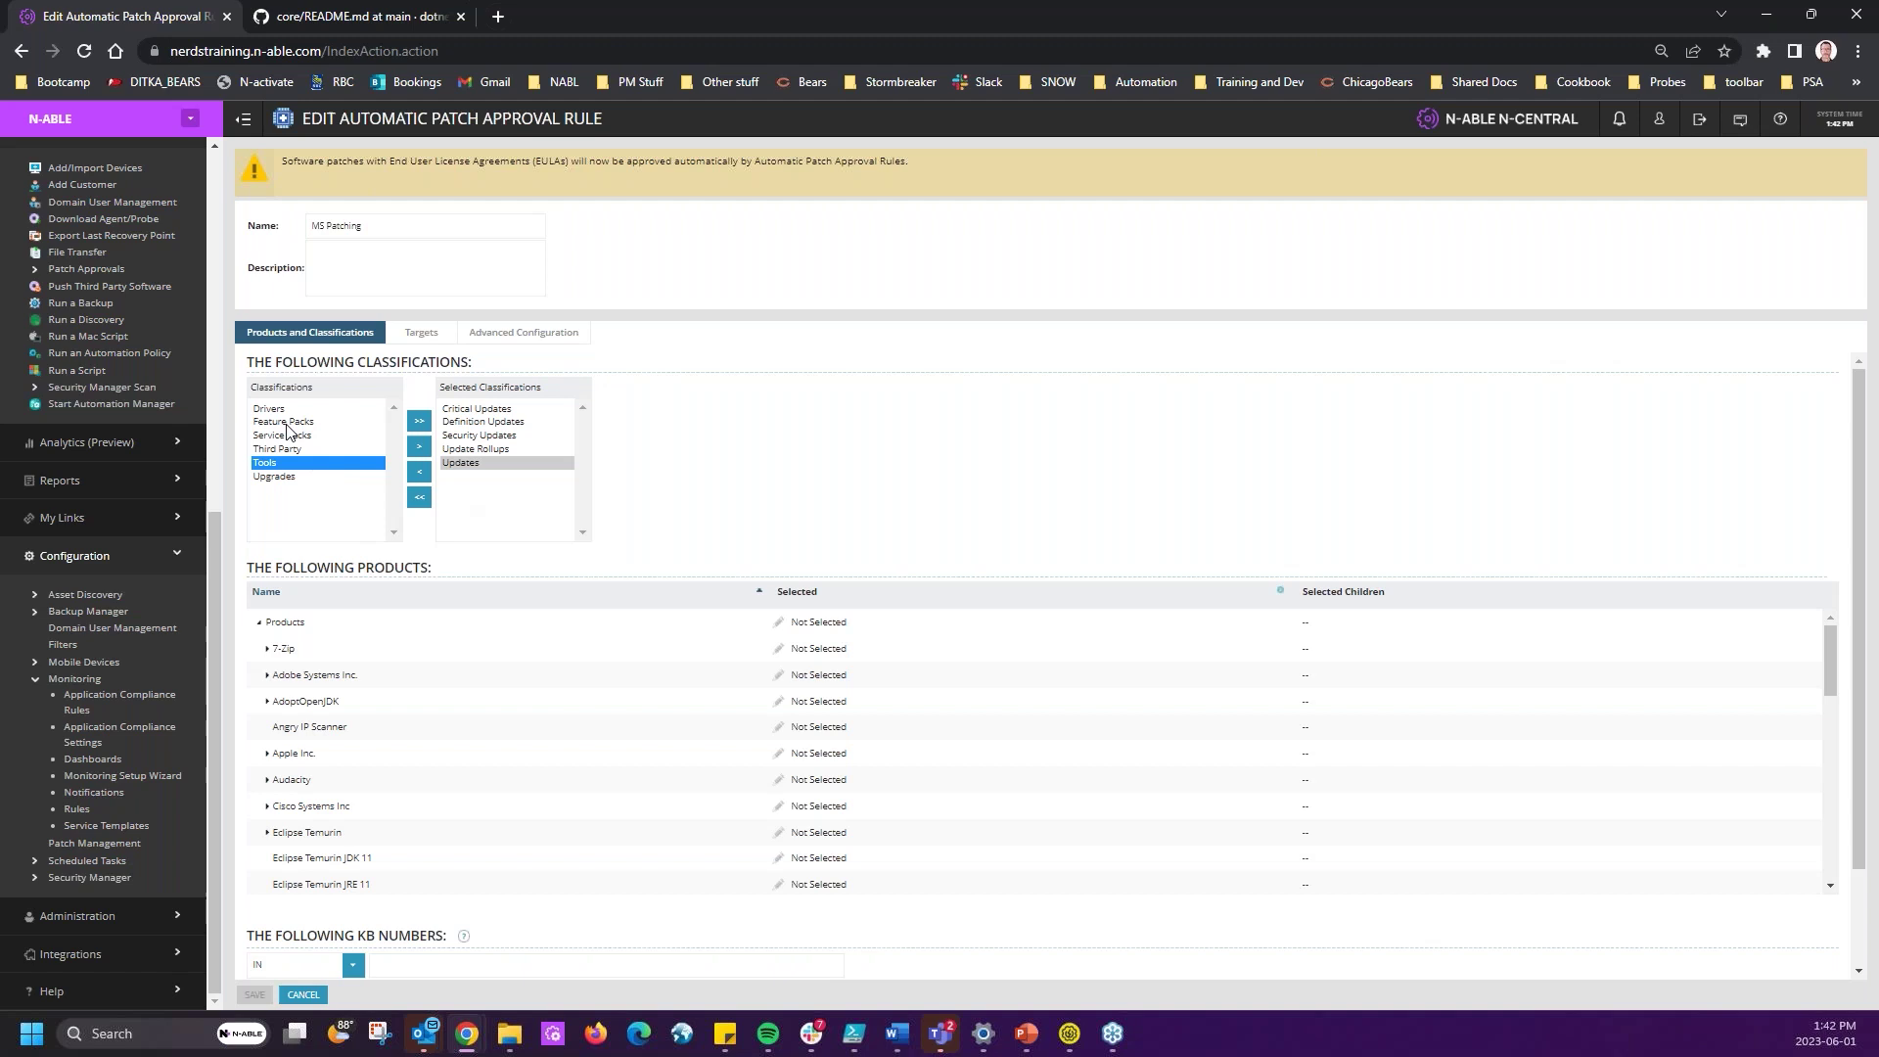
left_click(287, 409)
left_click(291, 462, "shift")
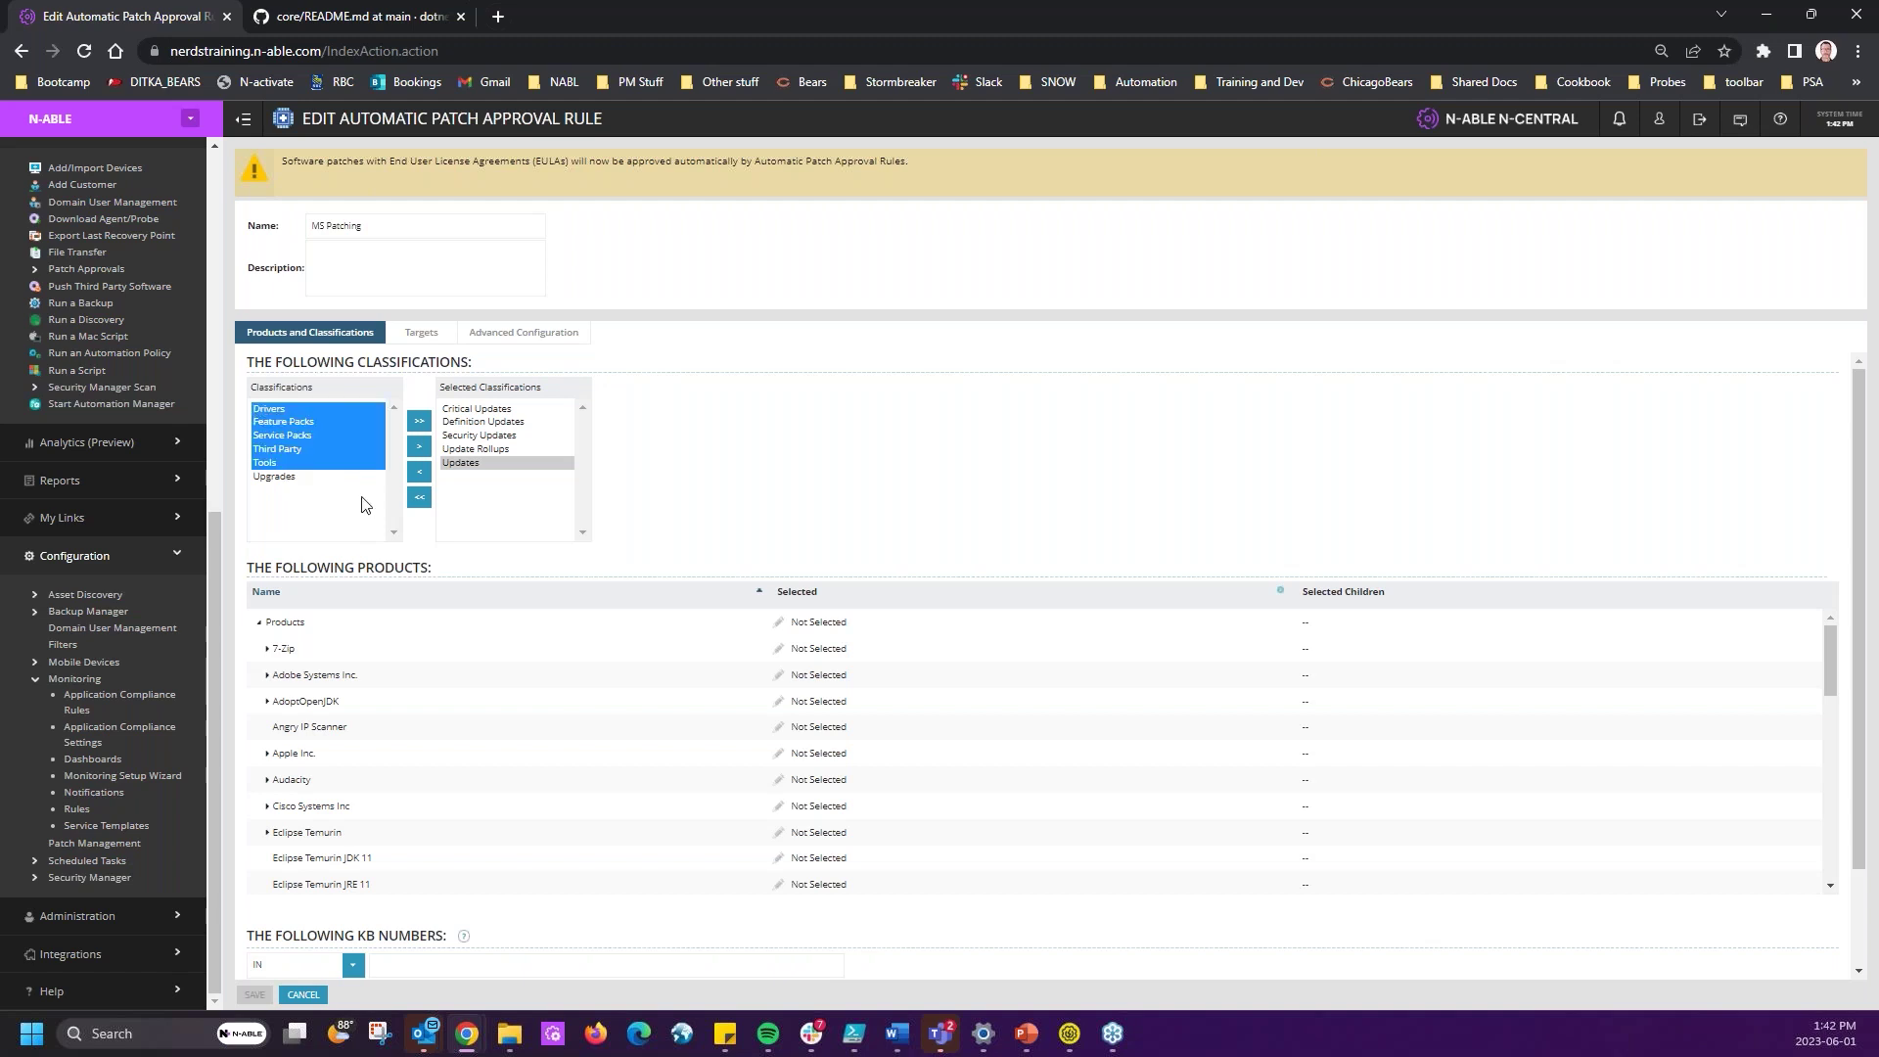
left_click(295, 450)
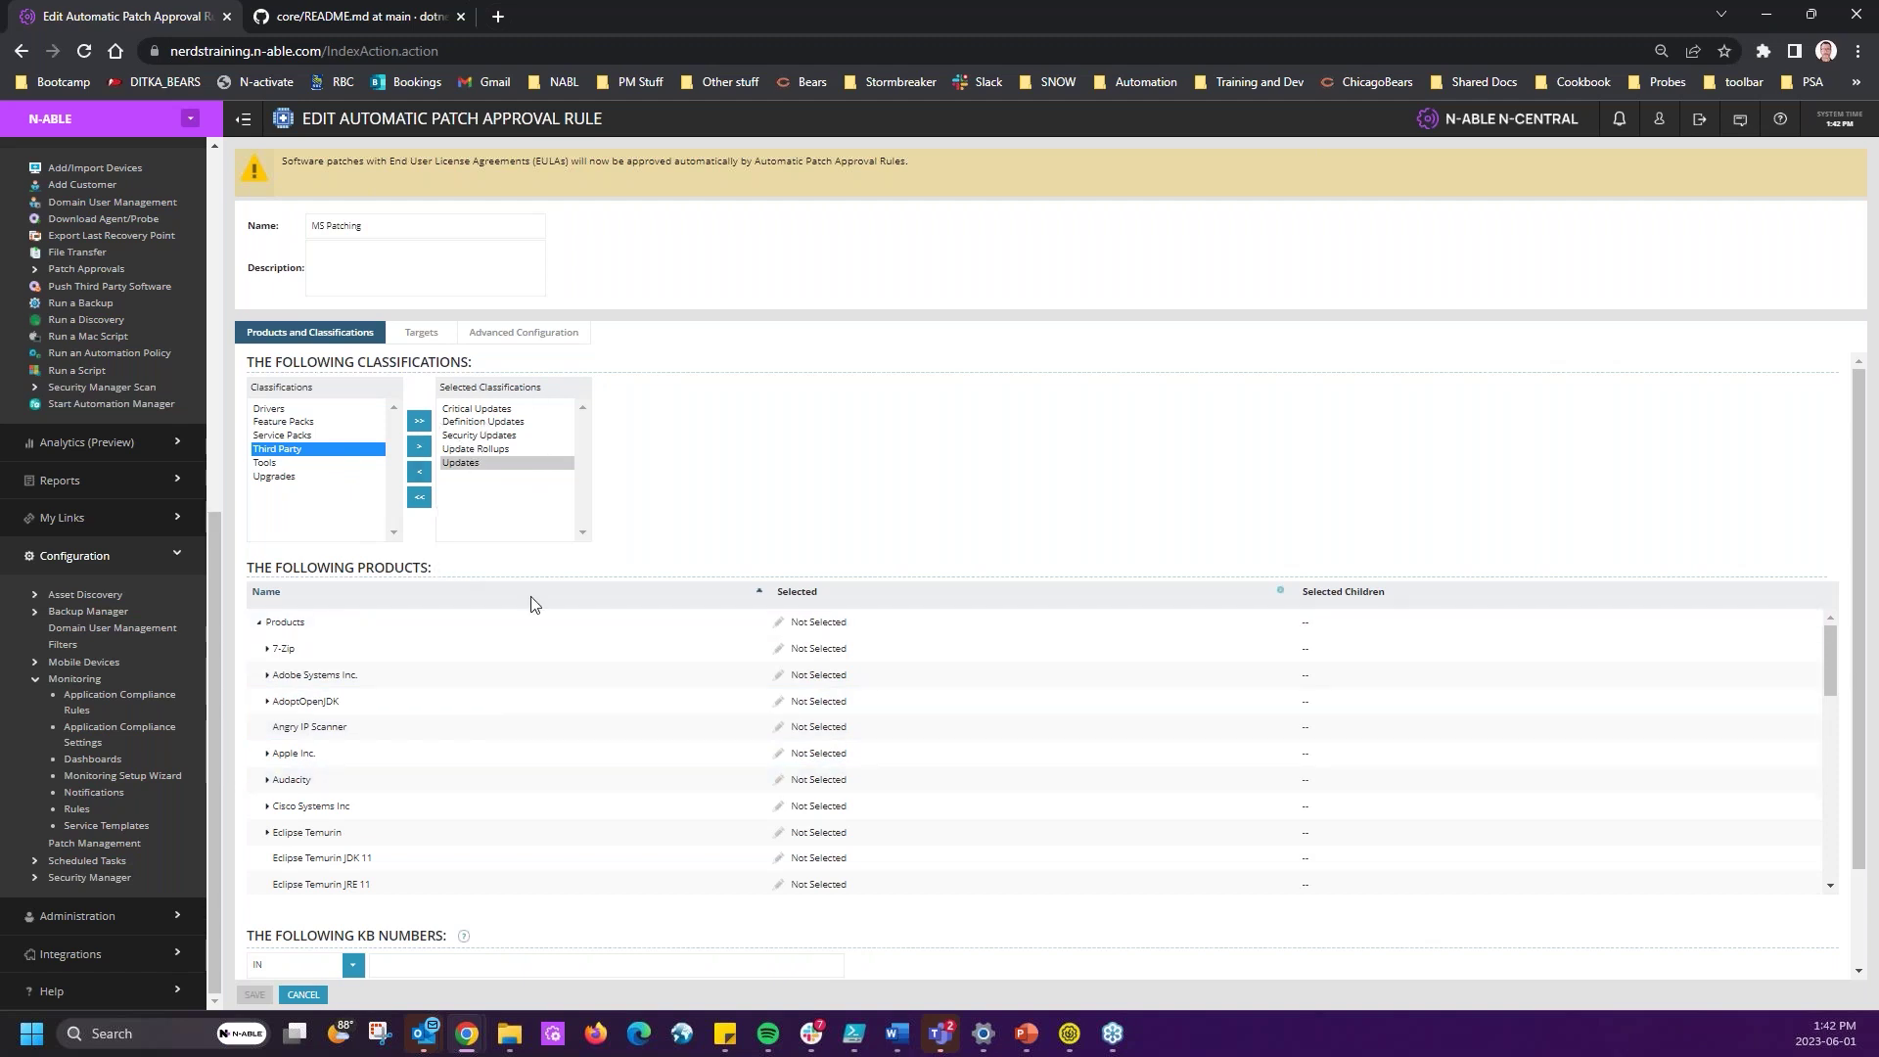
- Expand Microsoft and its Office group in the MS Patching products, and mark Office 2016 as selected
scroll(445, 812, "down", 3)
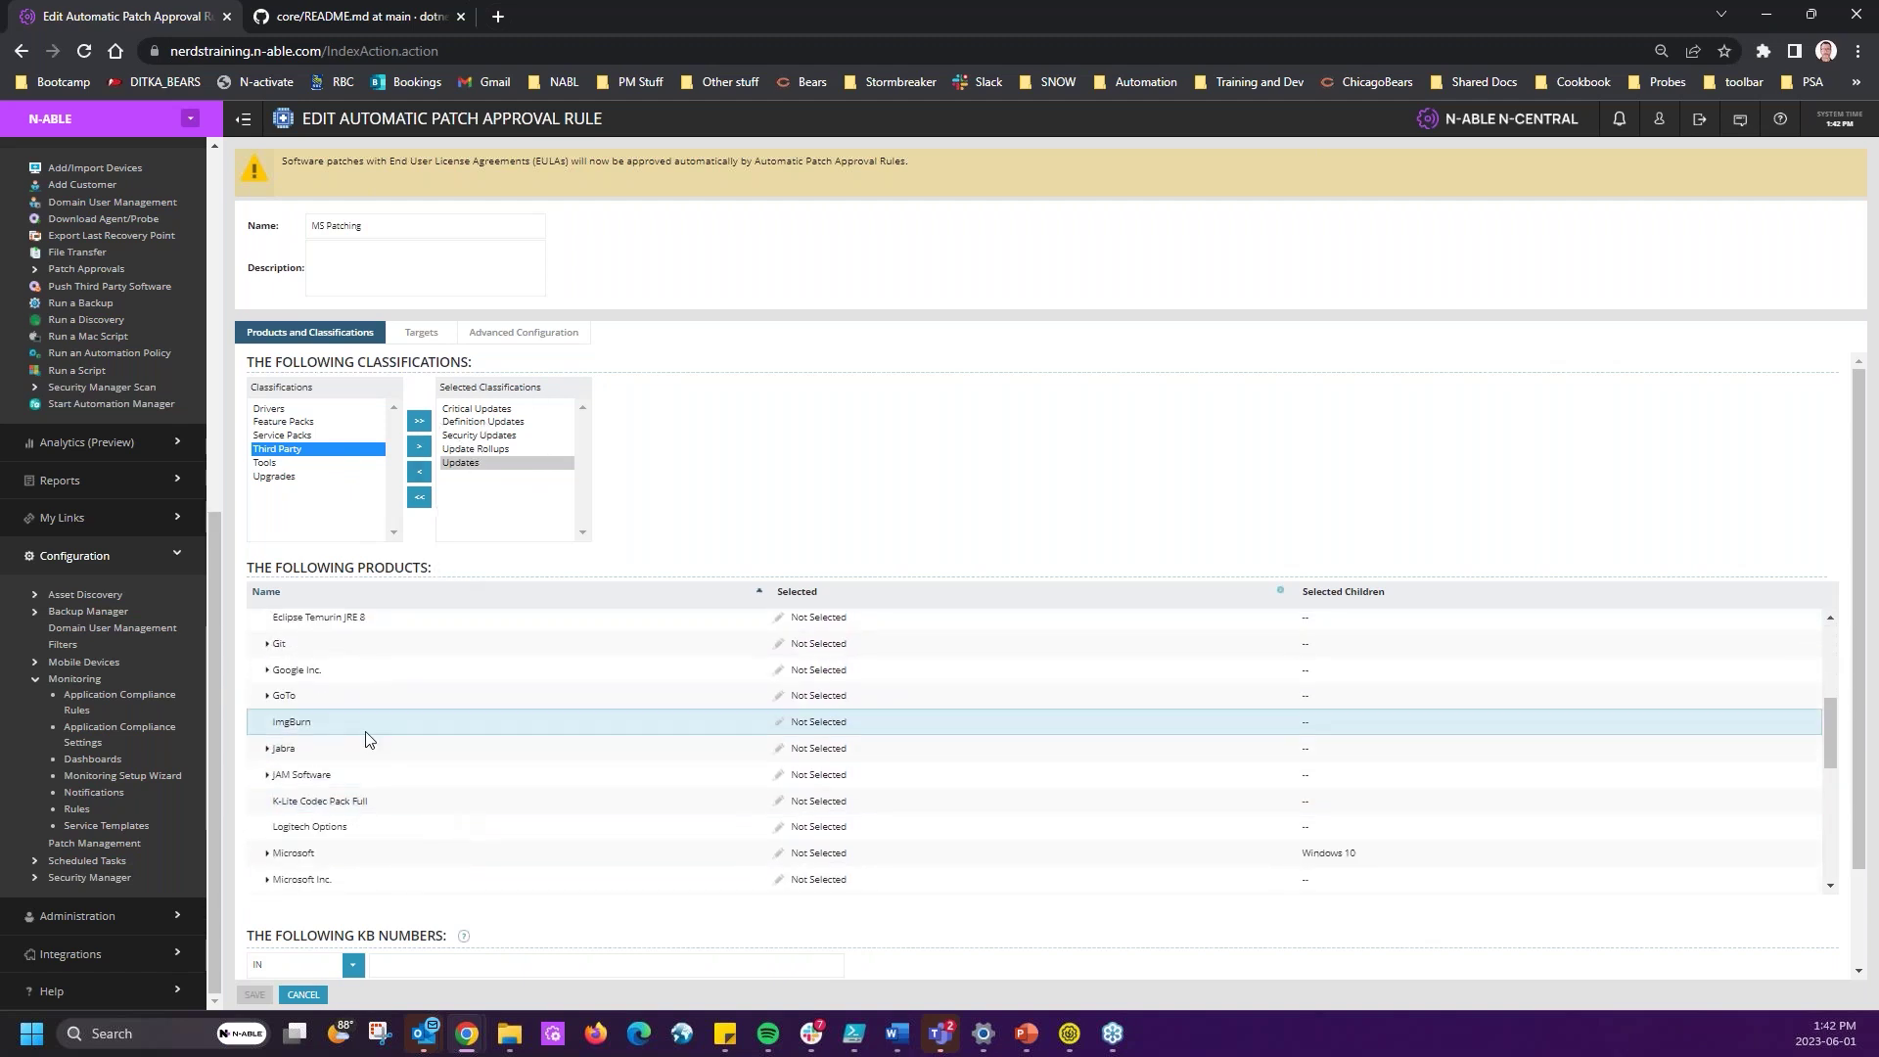
scroll(372, 736, "down", 2)
left_click(266, 660)
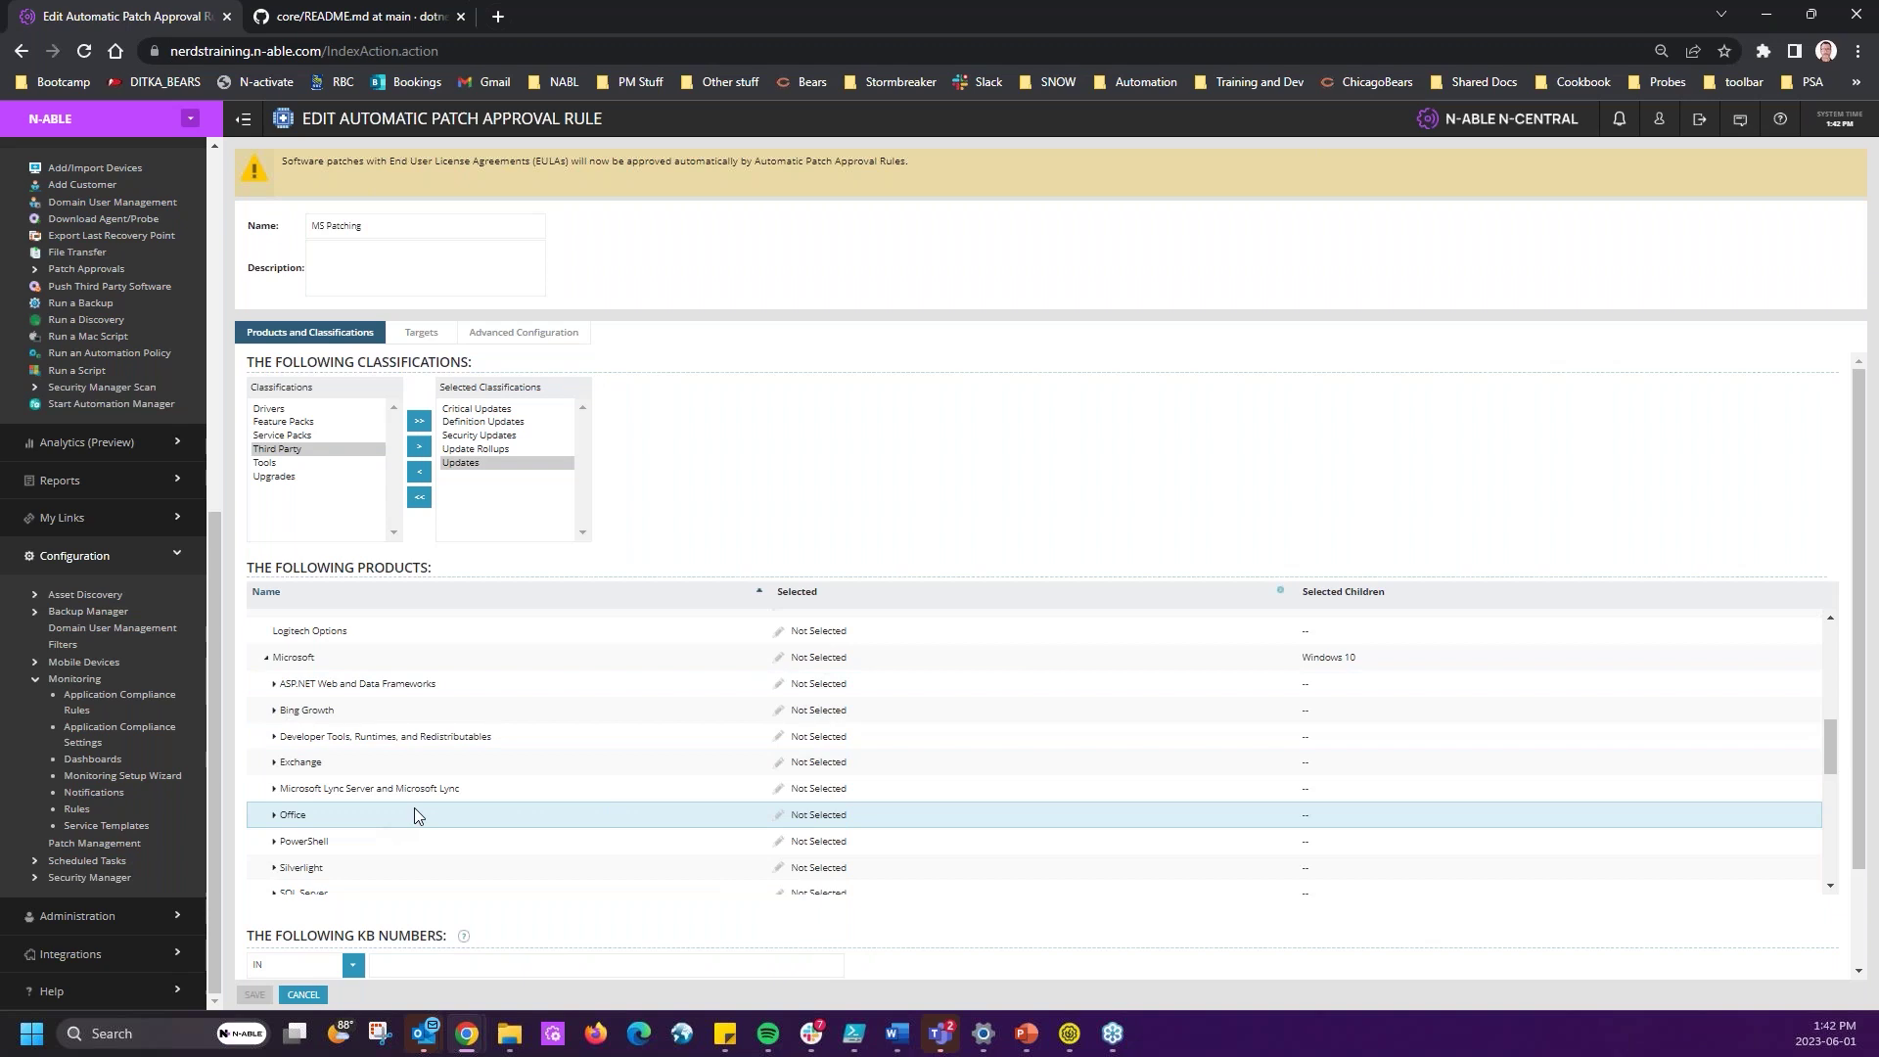
left_click(275, 815)
scroll(695, 752, "down", 1)
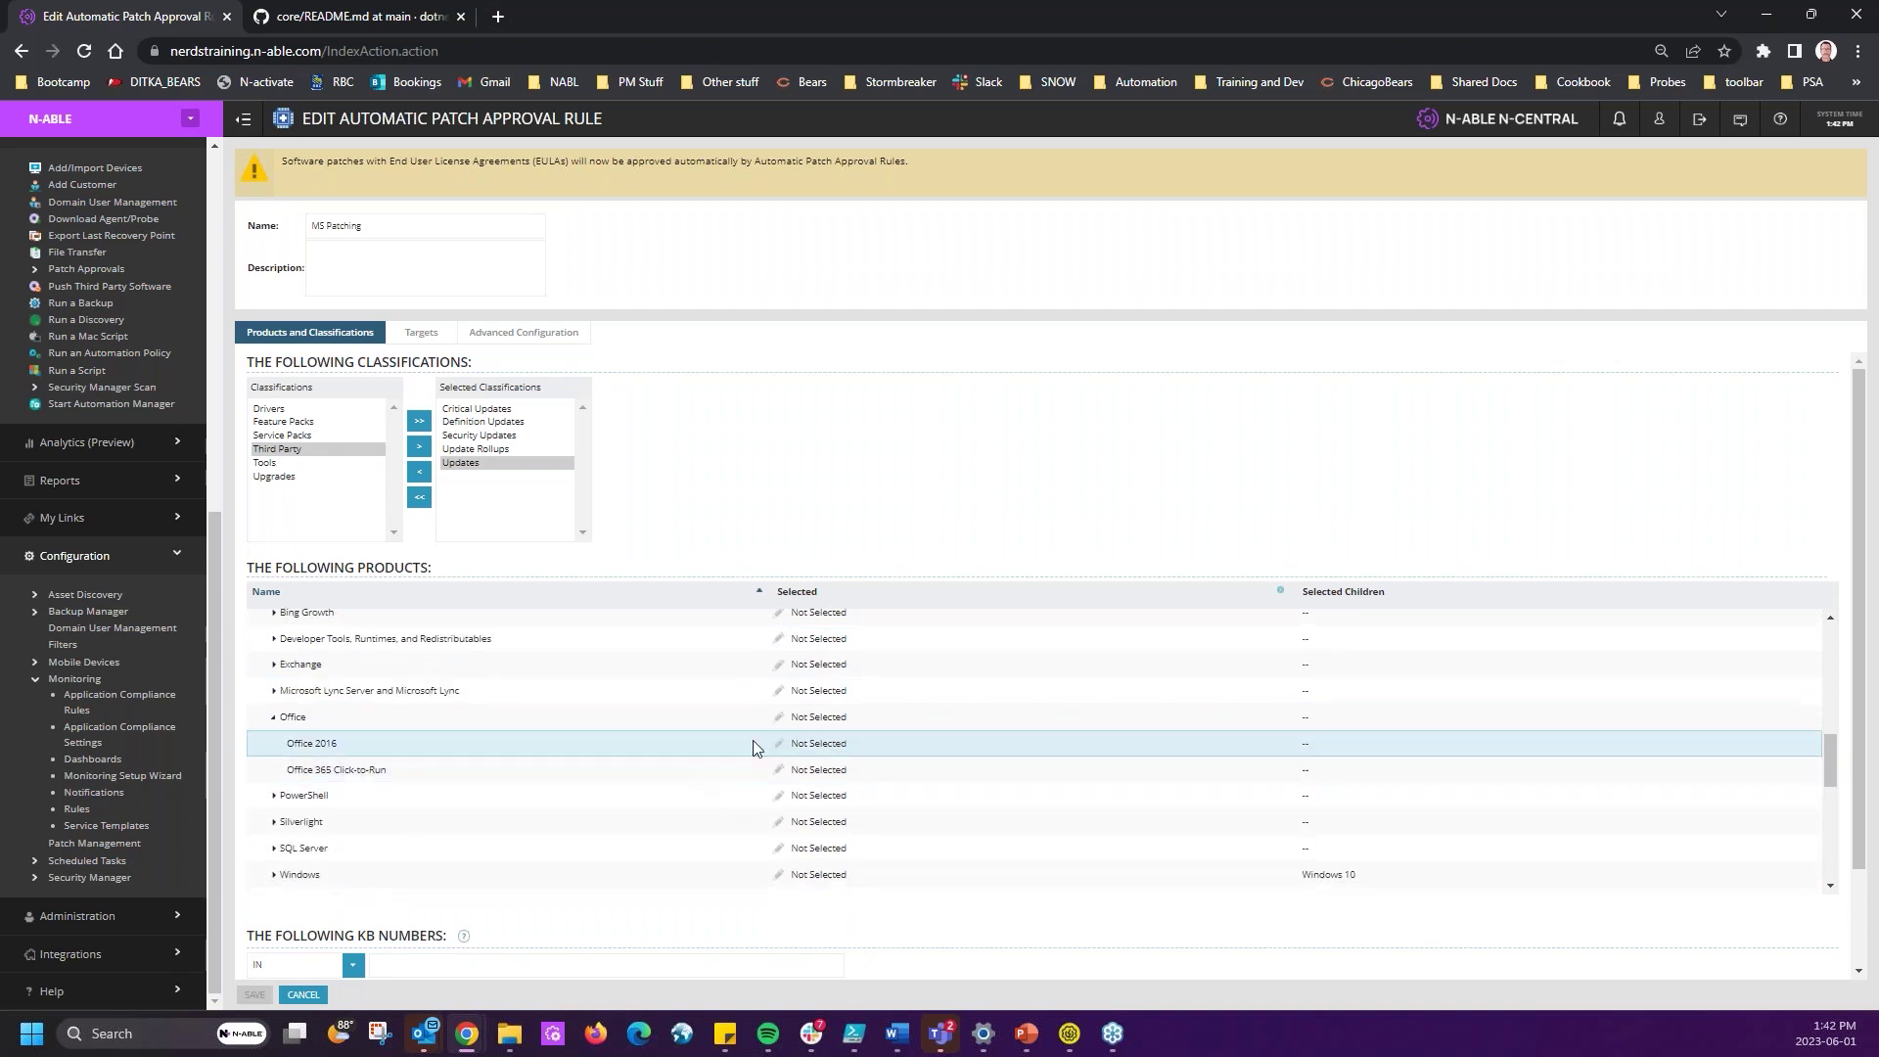
left_click(834, 751)
left_click(857, 767)
- Mark Office 365 Click-to-Run as selected in the Microsoft Office products of the MS Patching rule
scroll(858, 768, "down", 3)
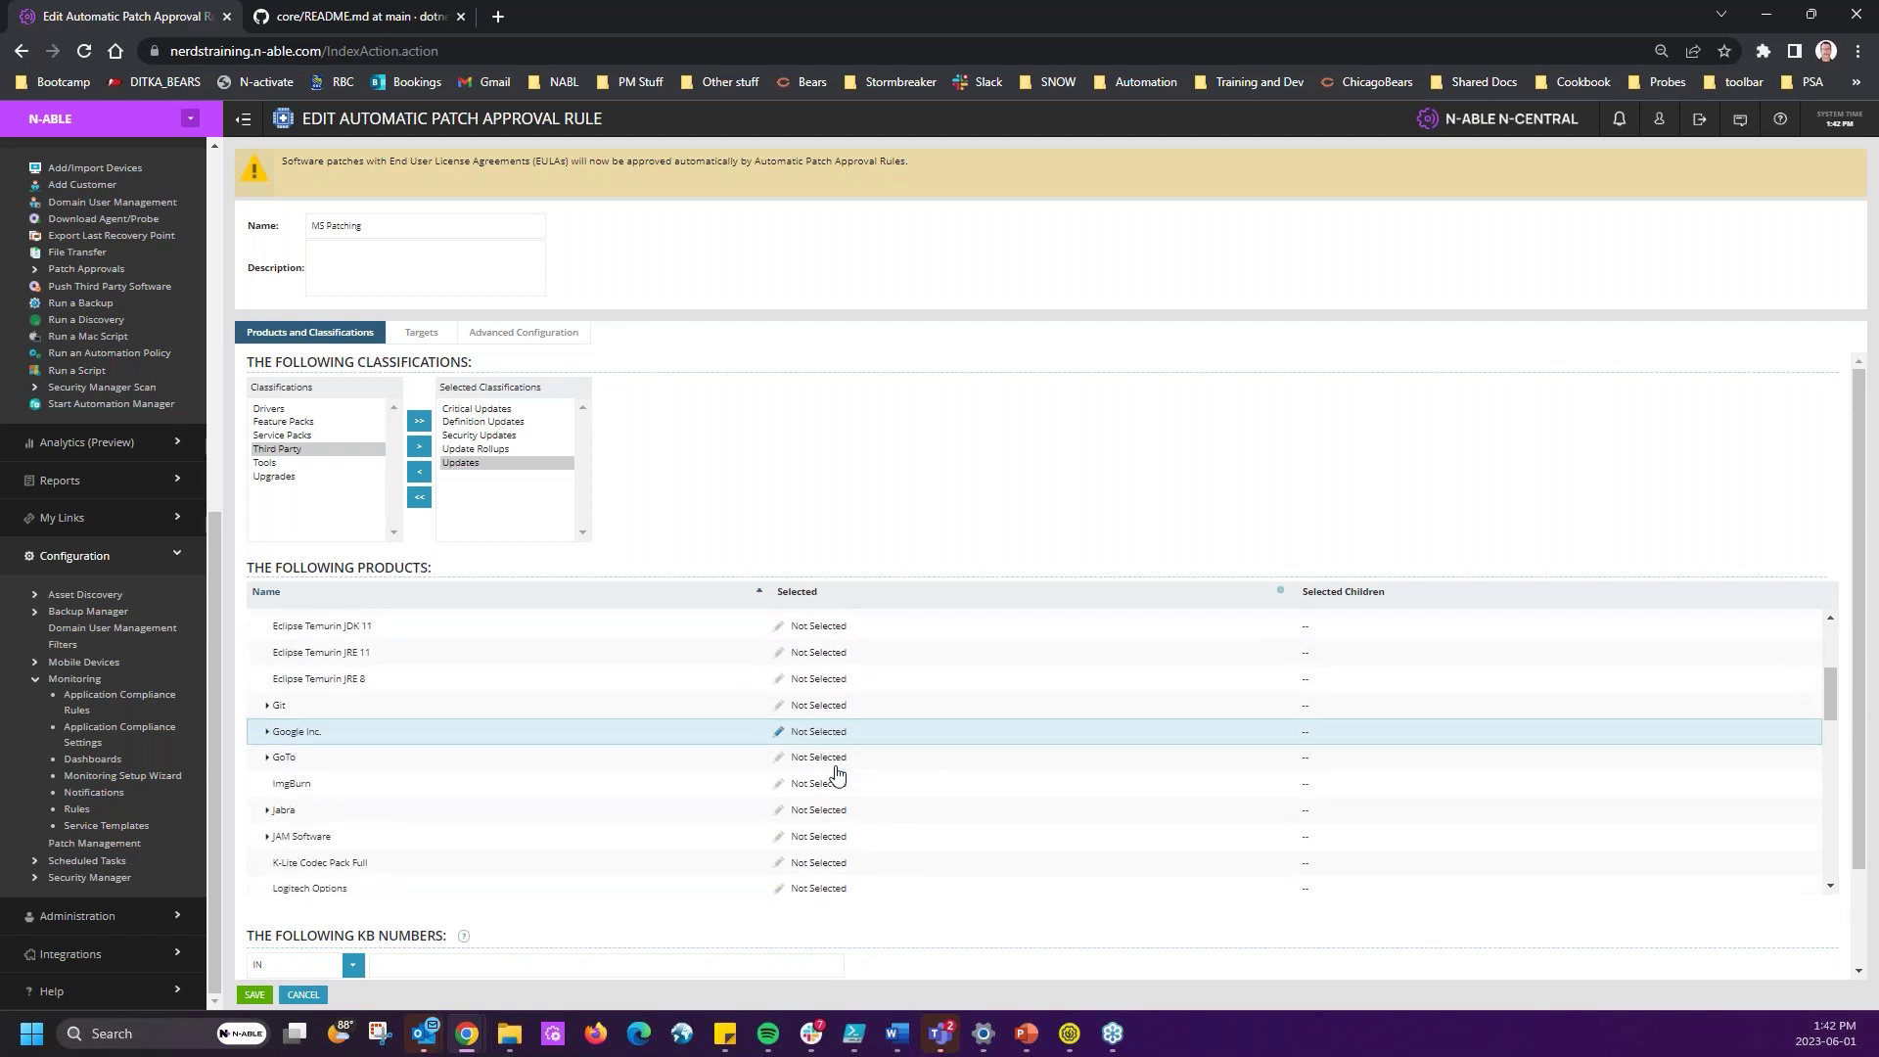
scroll(861, 789, "down", 2)
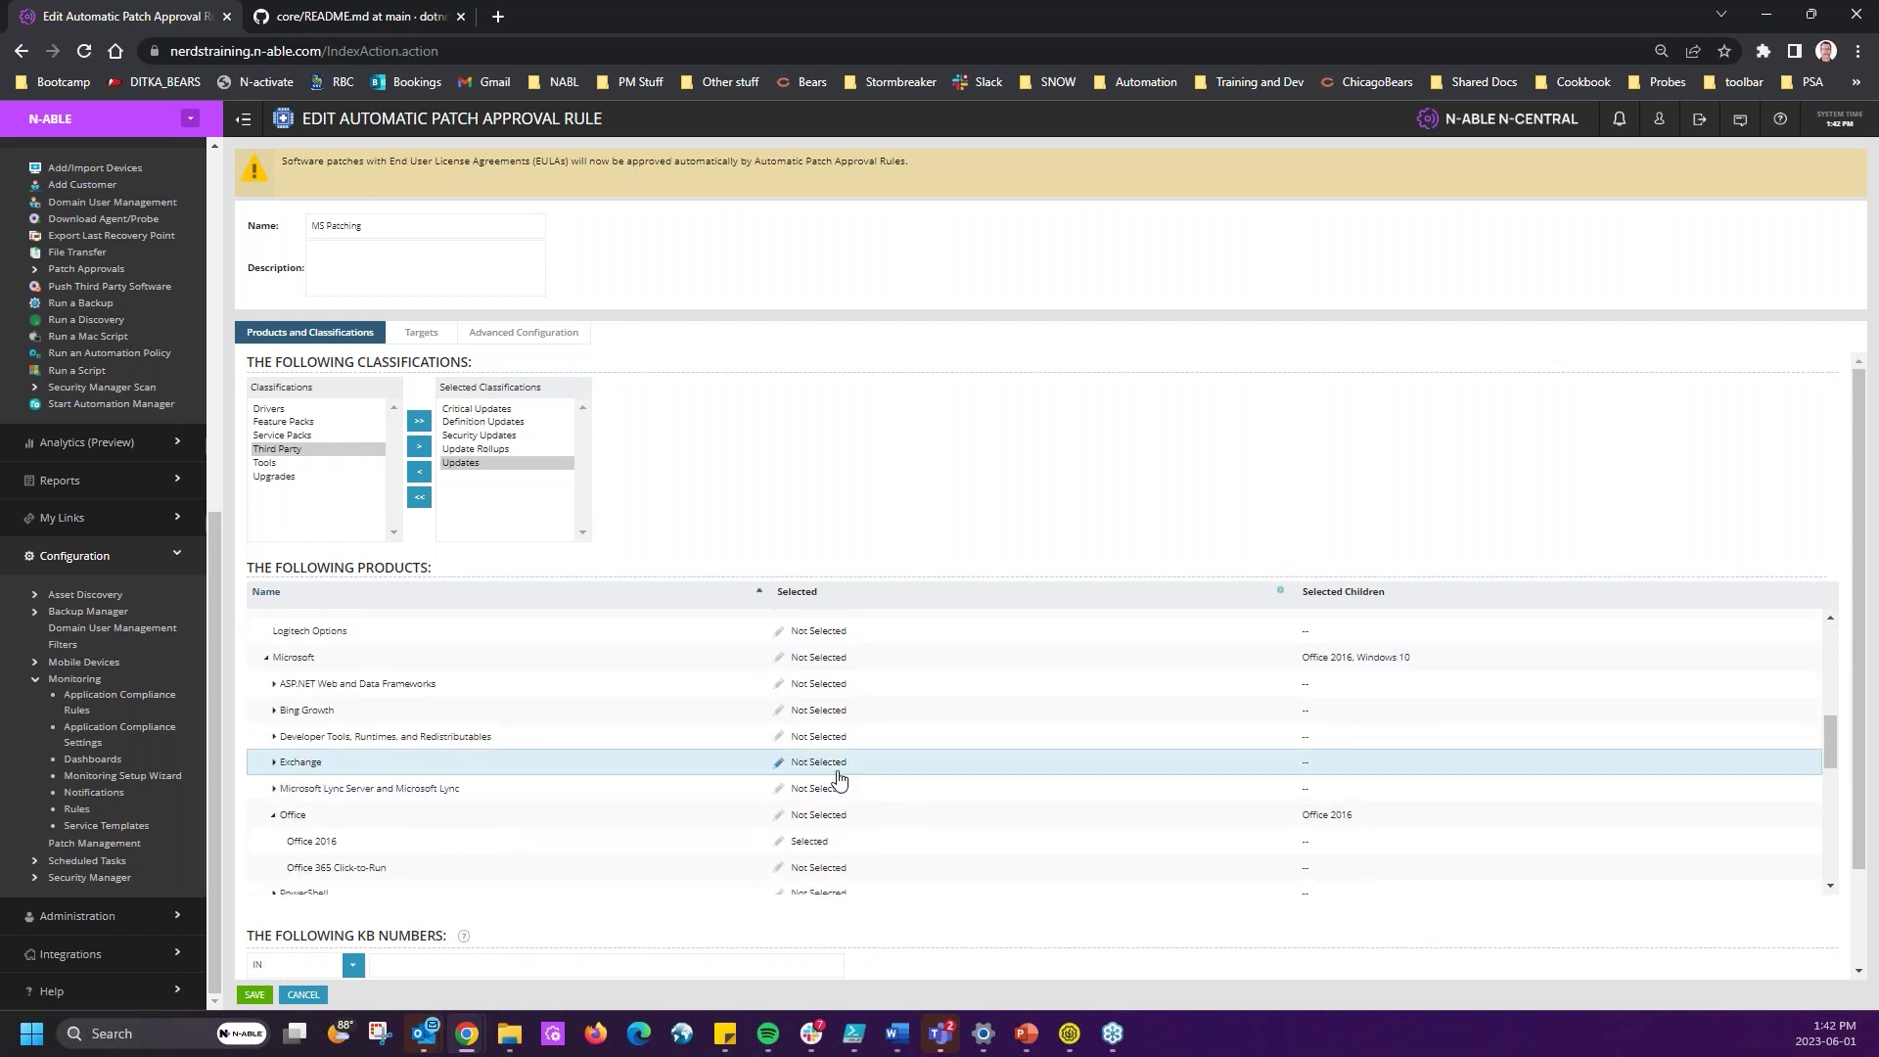
left_click(821, 872)
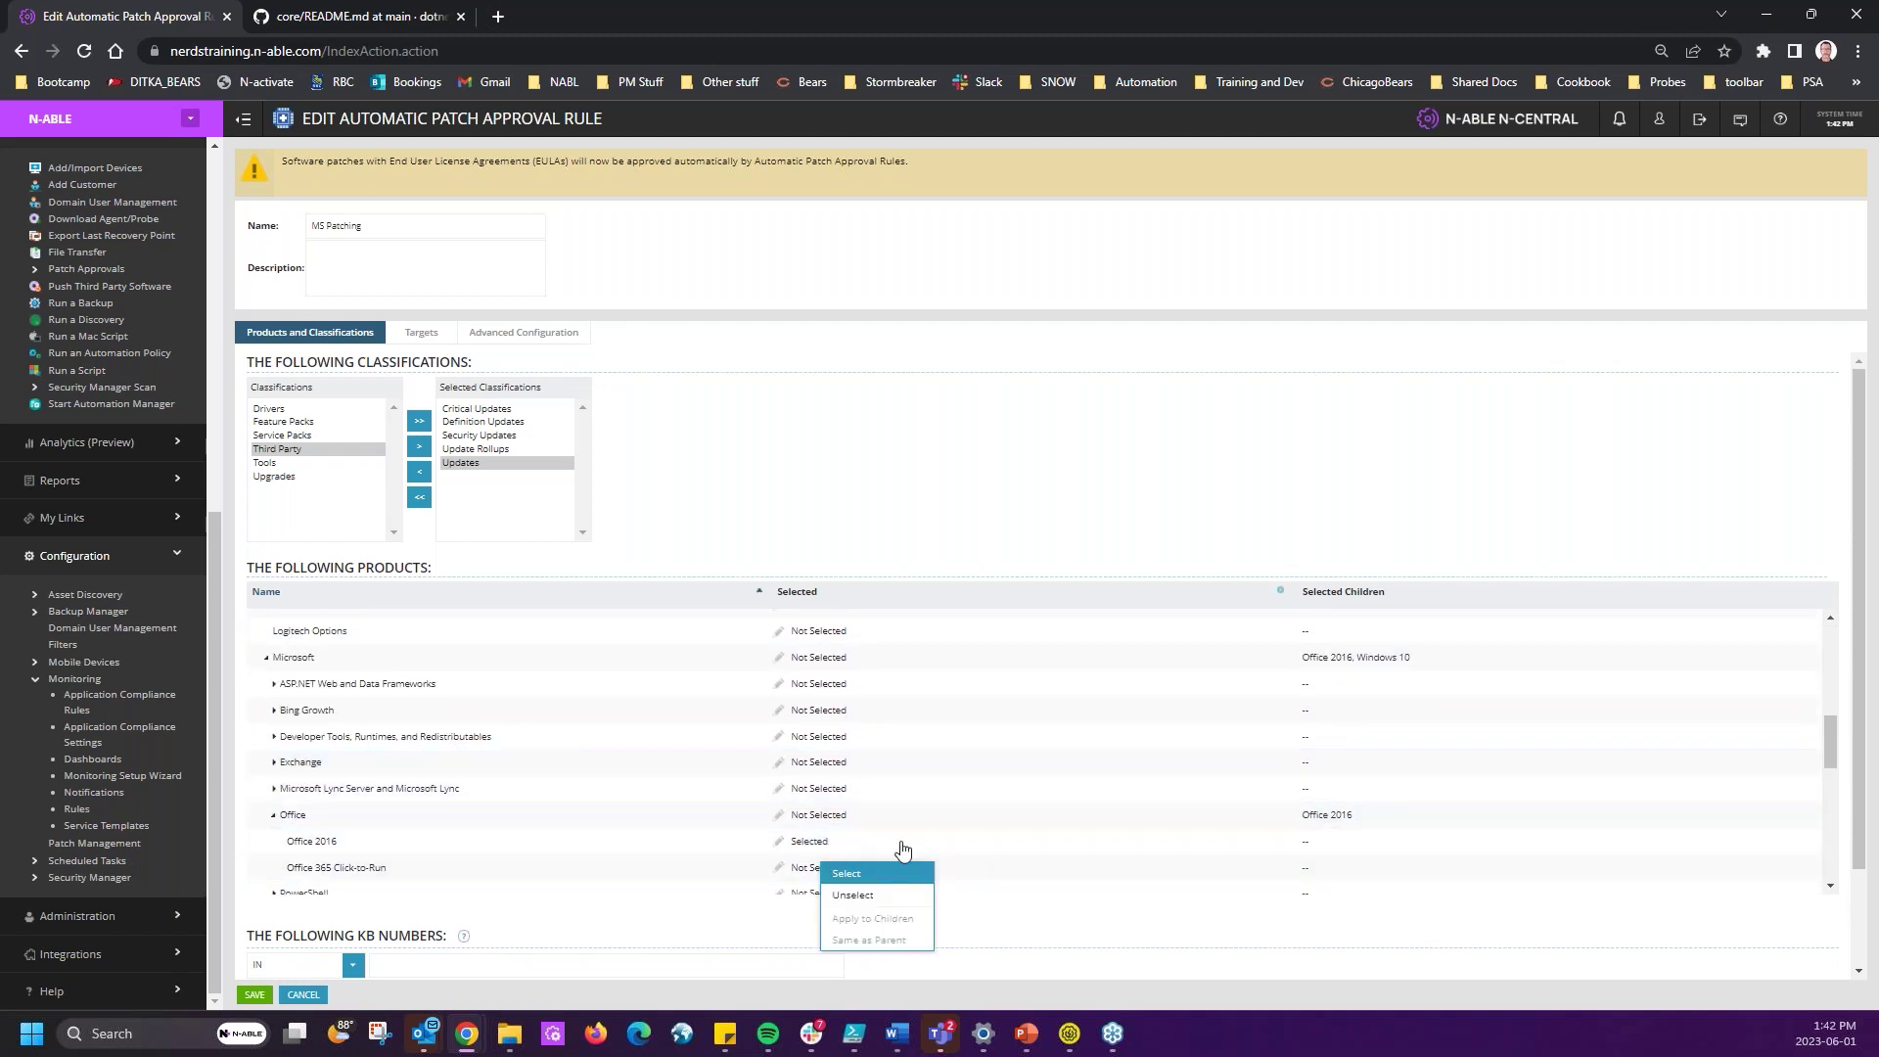
left_click(858, 894)
scroll(886, 744, "down", 5)
scroll(878, 727, "down", 3)
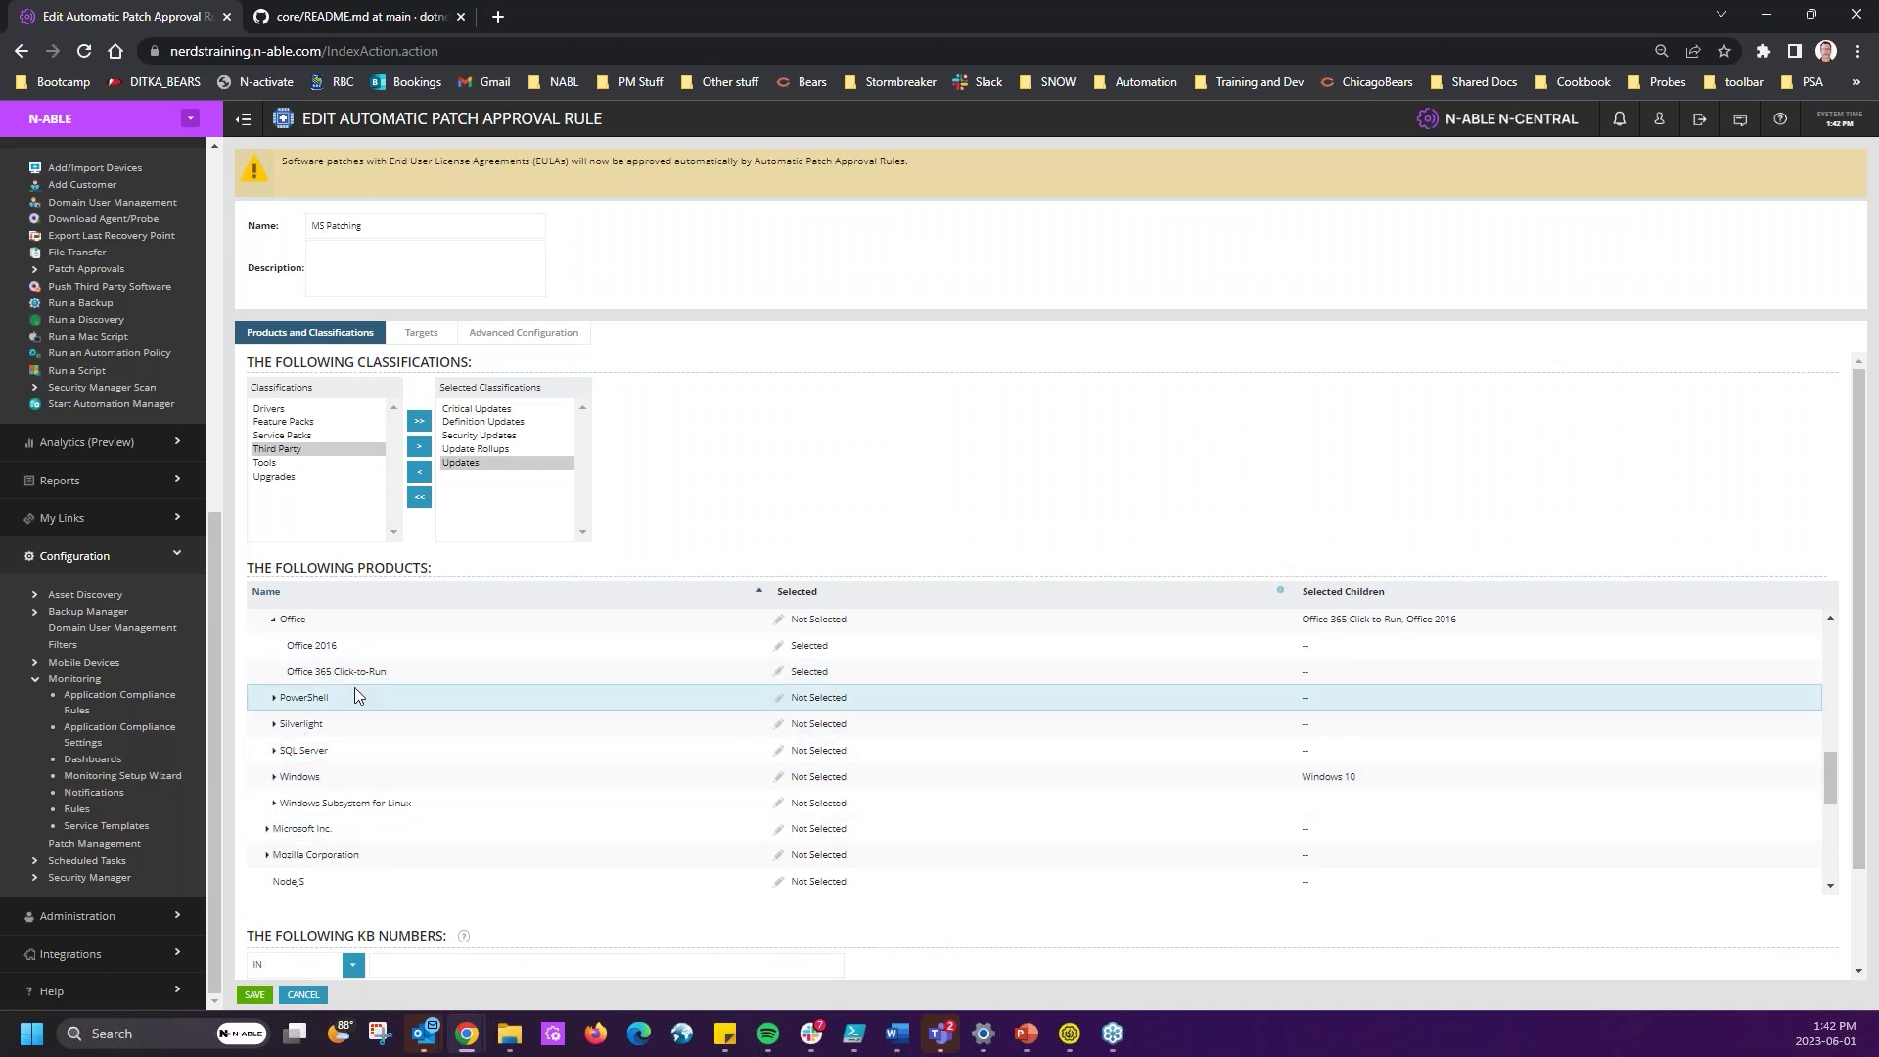
- Select the Office parent product in the MS Patching rule so that new Office products are included
left_click(825, 619)
left_click(847, 637)
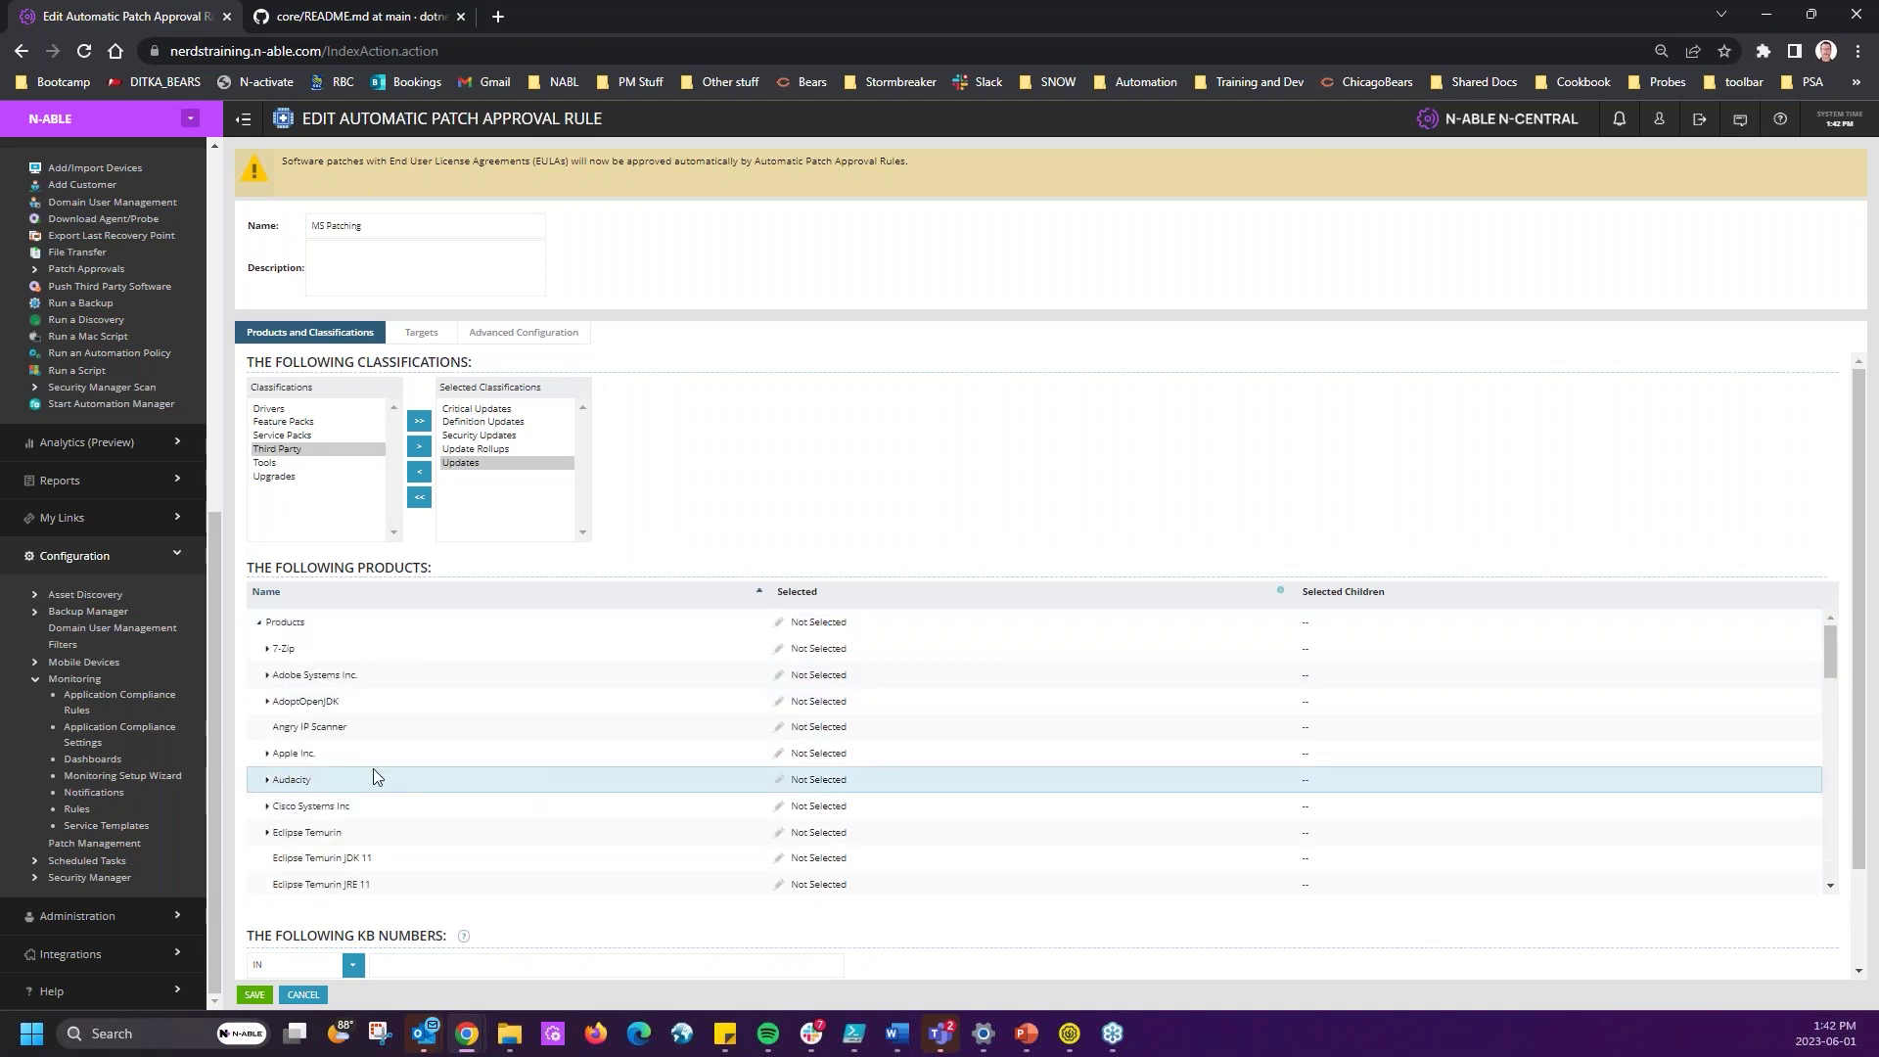
scroll(373, 767, "down", 8)
scroll(373, 767, "down", 5)
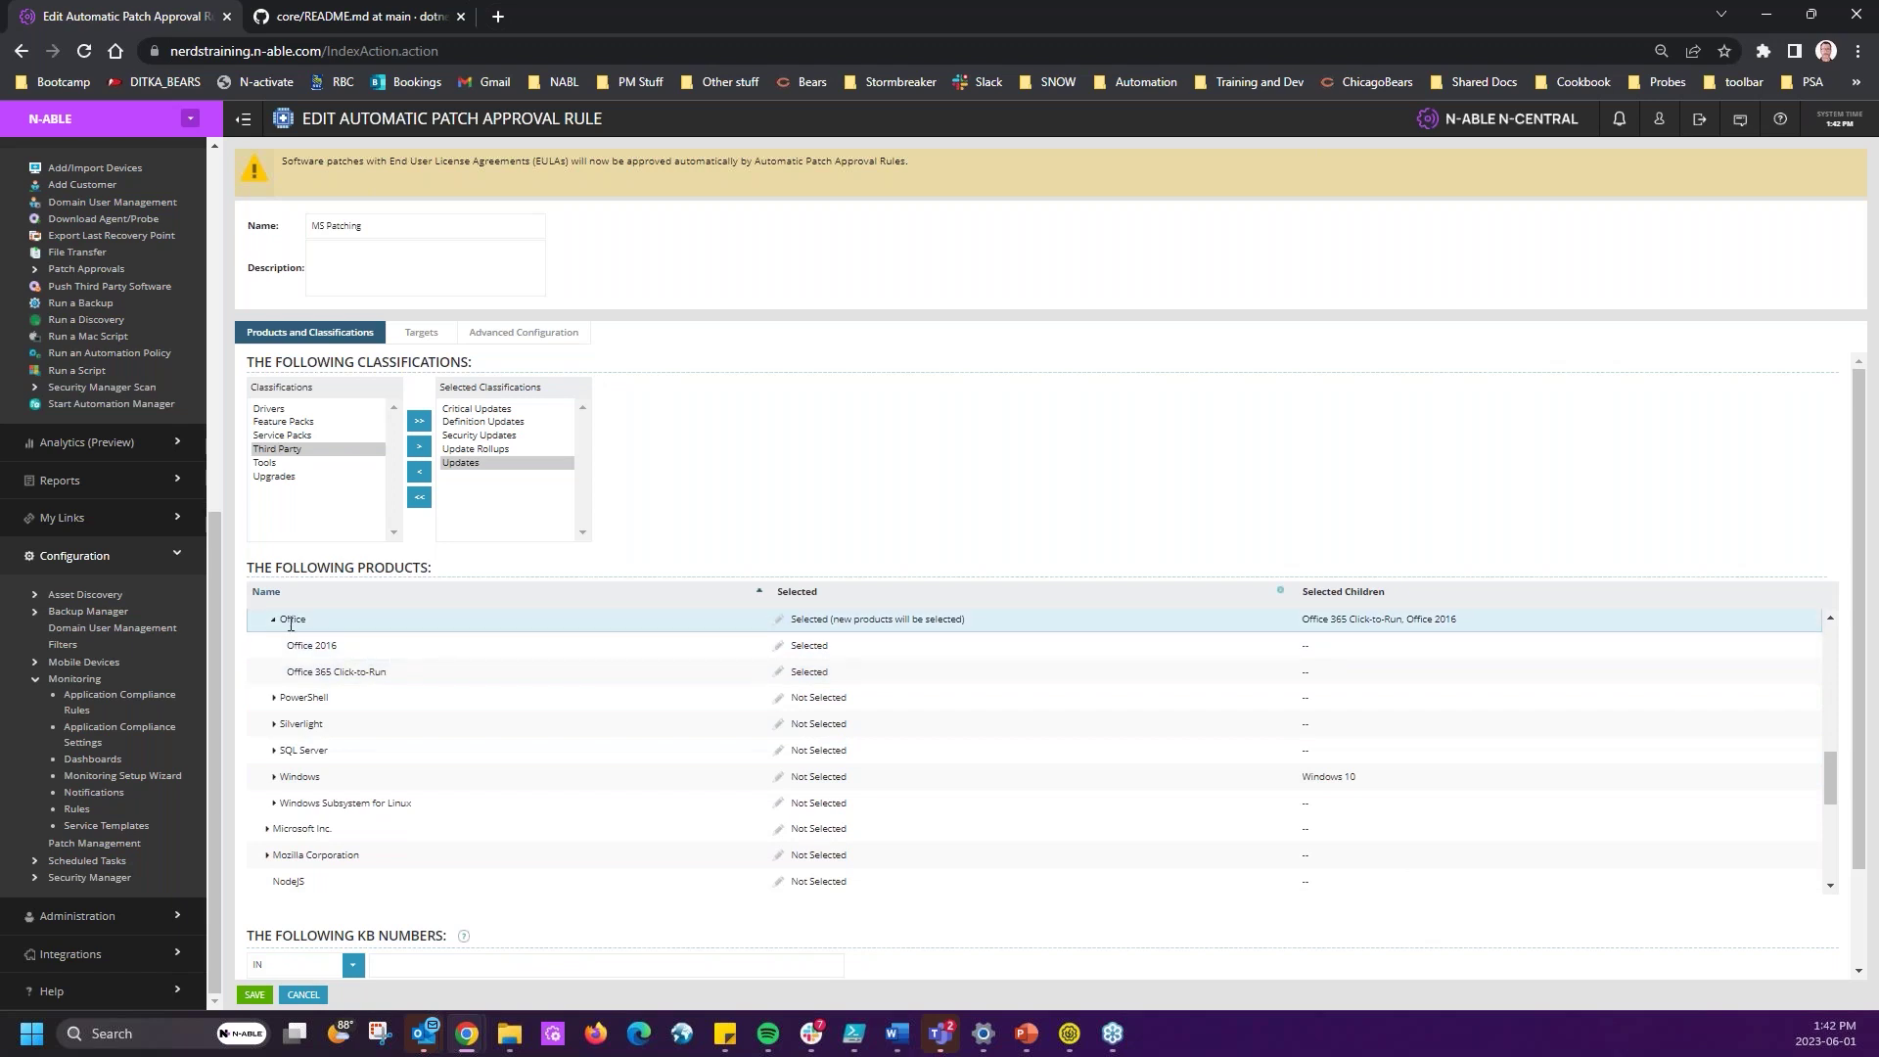
- Examine the AdoptOpenJDK 11 entry under the AdoptOpenJDK product, and leave the MS Patching rule without saving
scroll(529, 763, "up", 13)
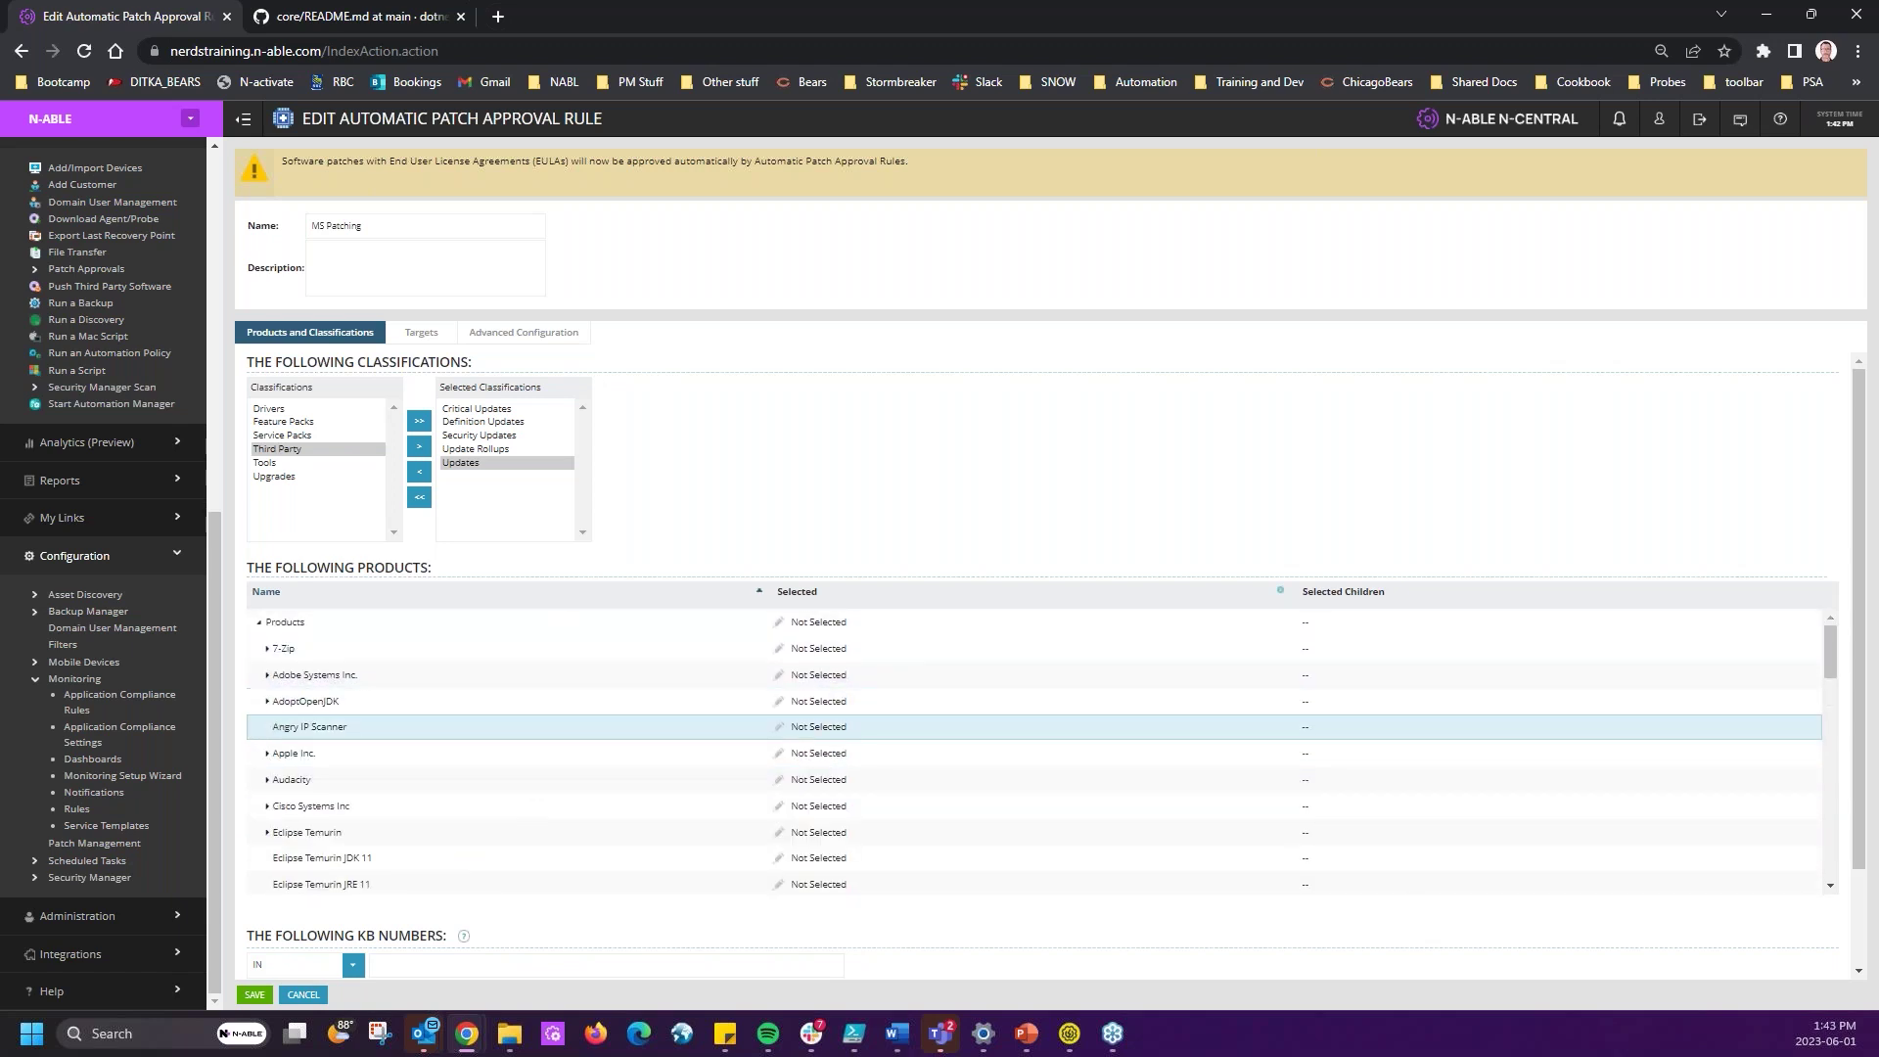
left_click(266, 700)
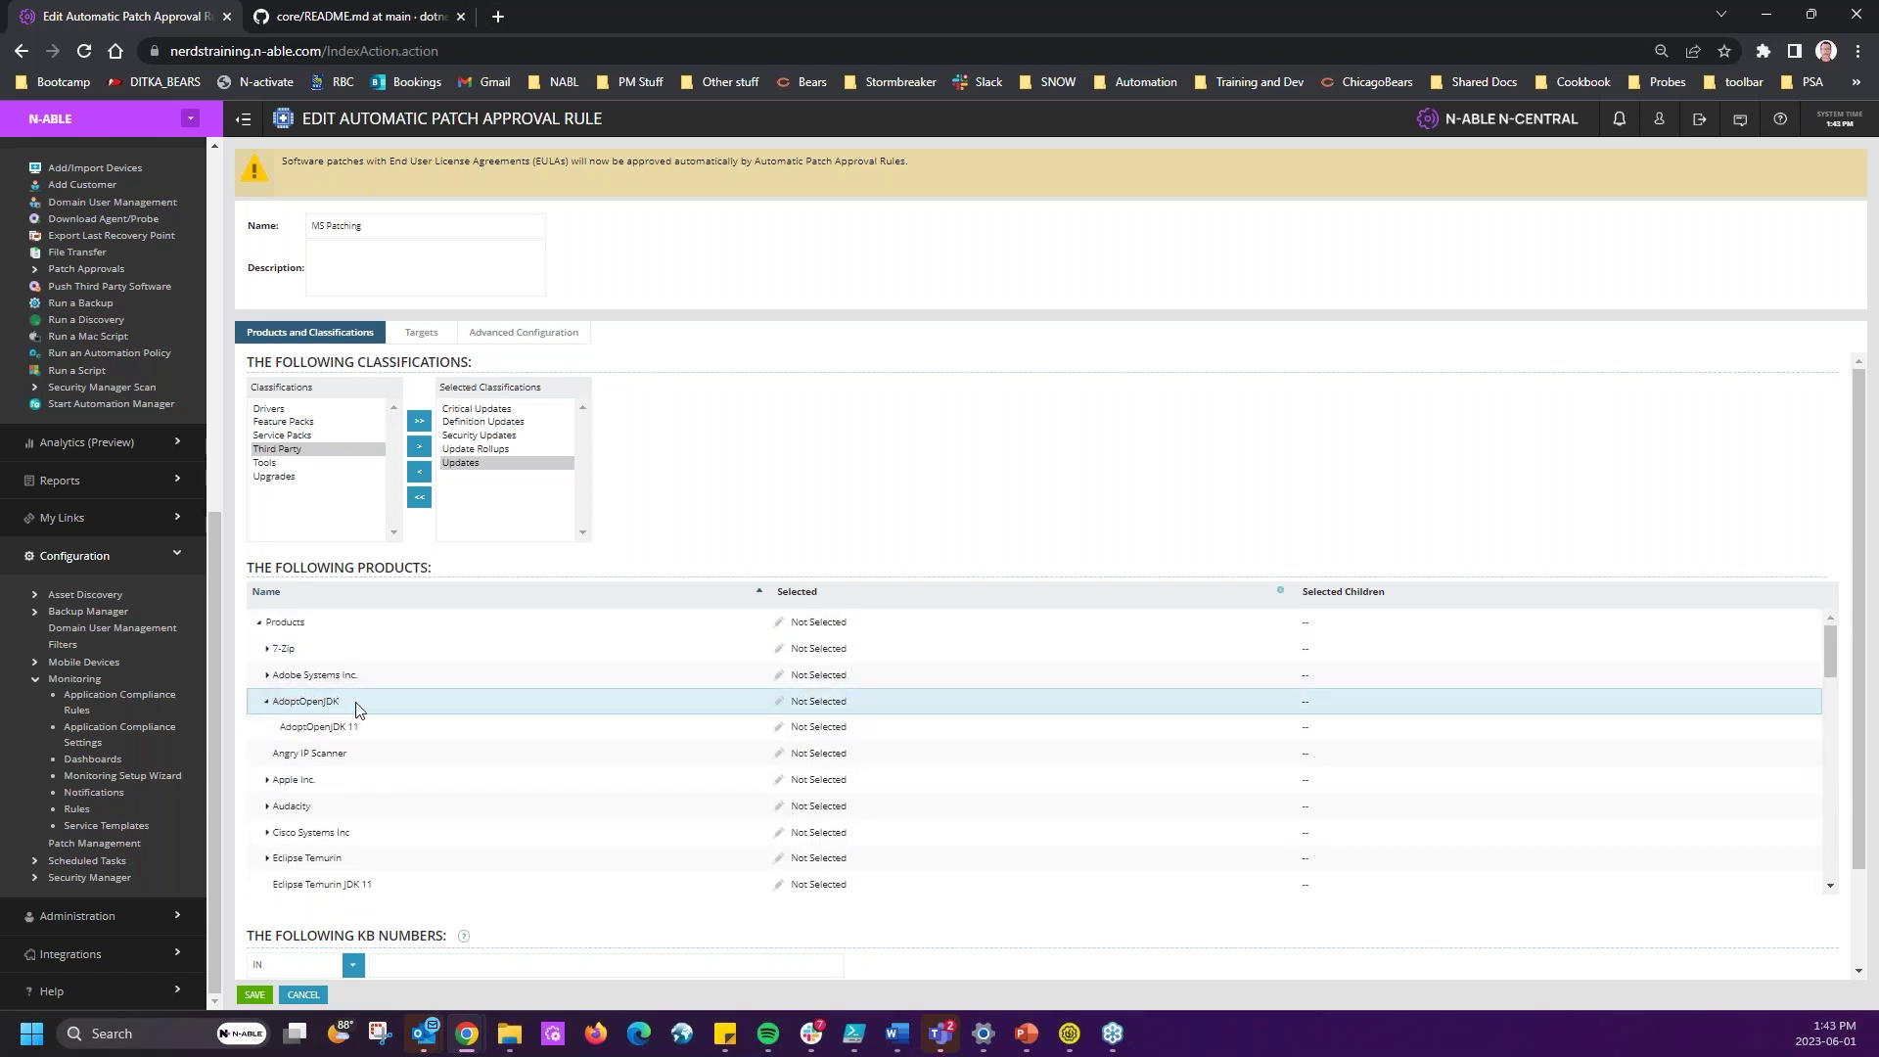
left_click_drag(282, 741, 356, 726)
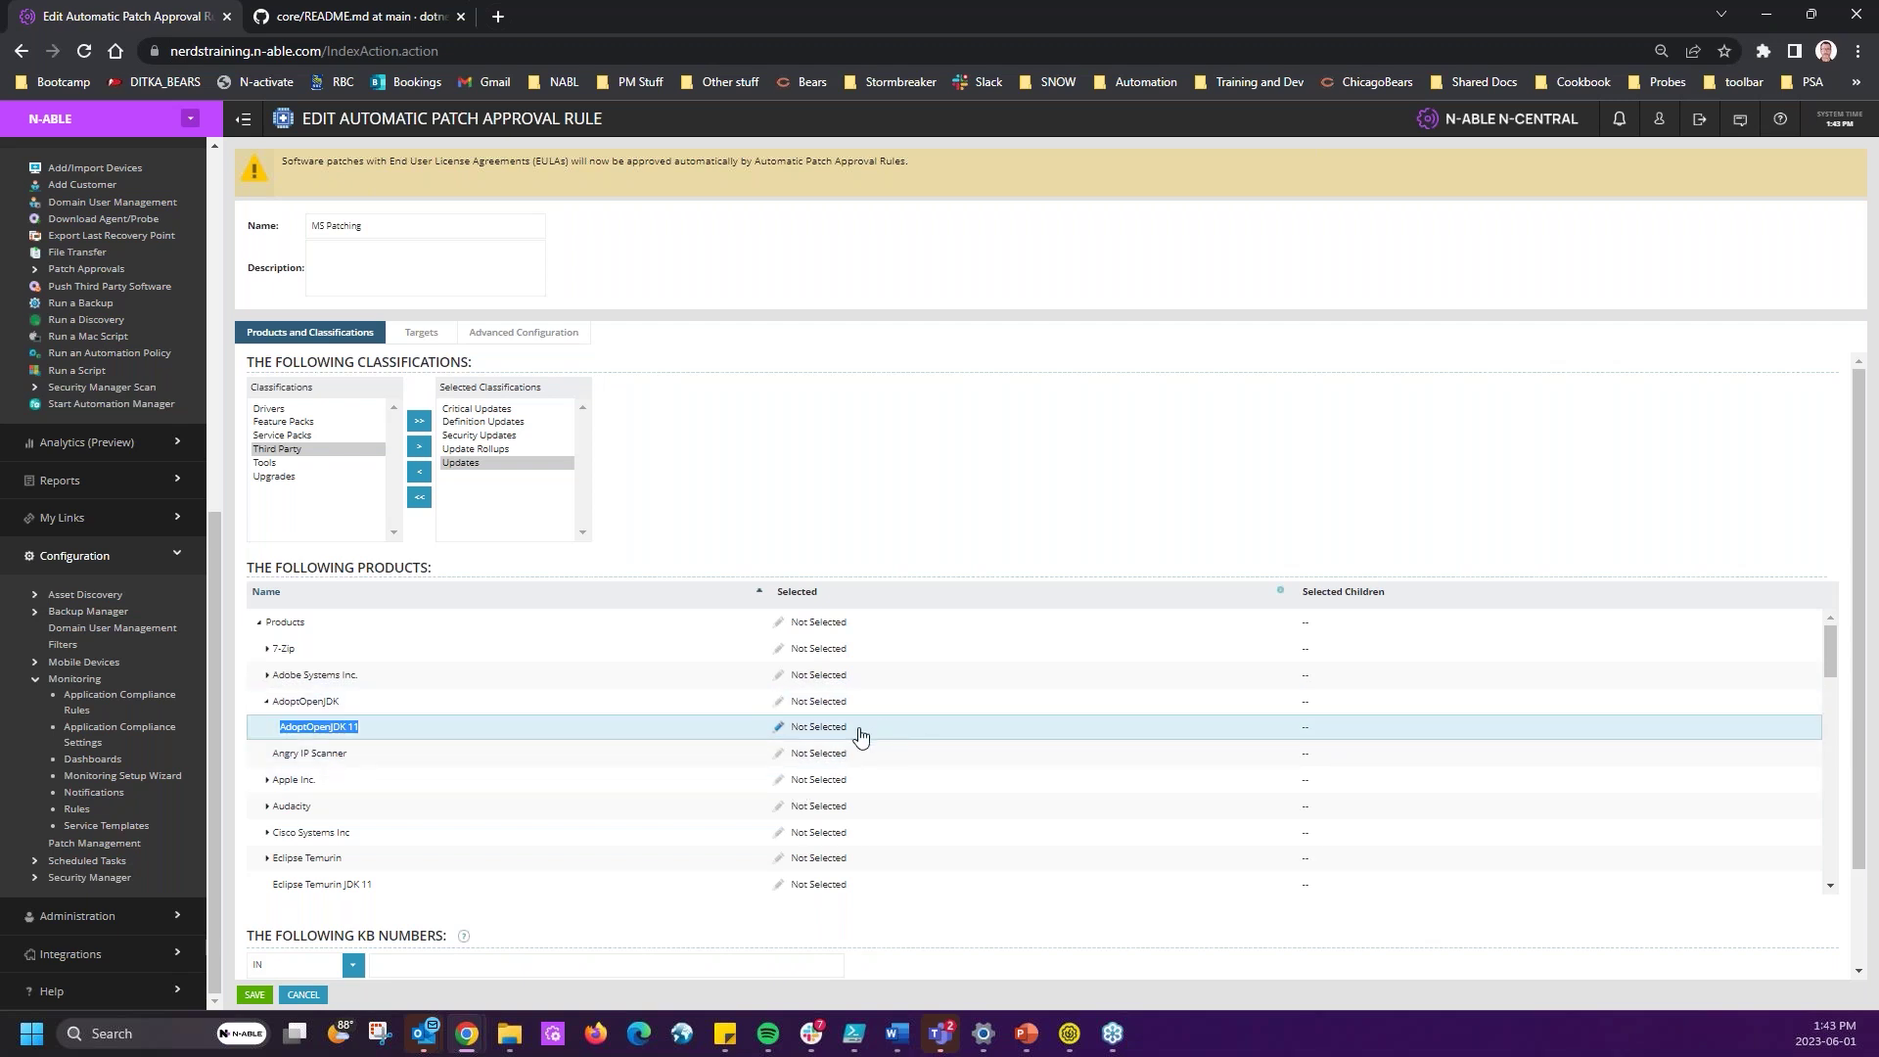
left_click(301, 654)
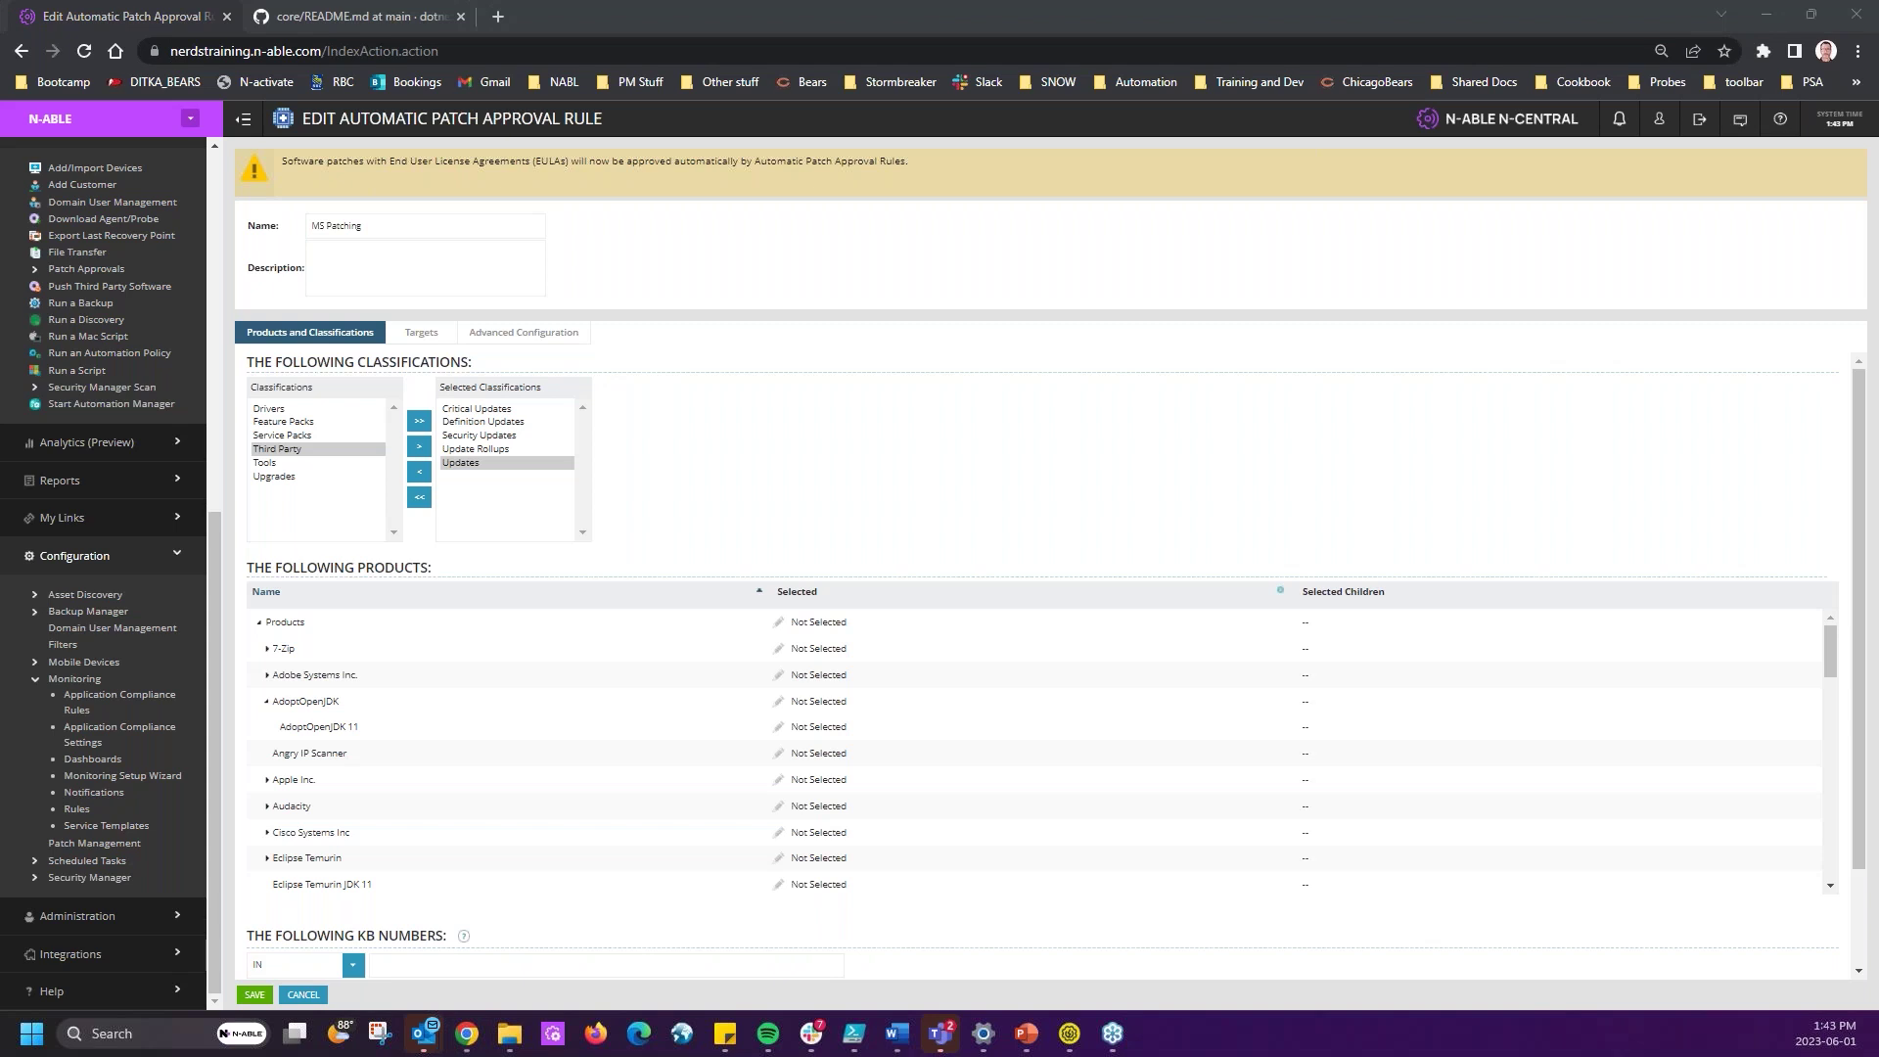
left_click(302, 995)
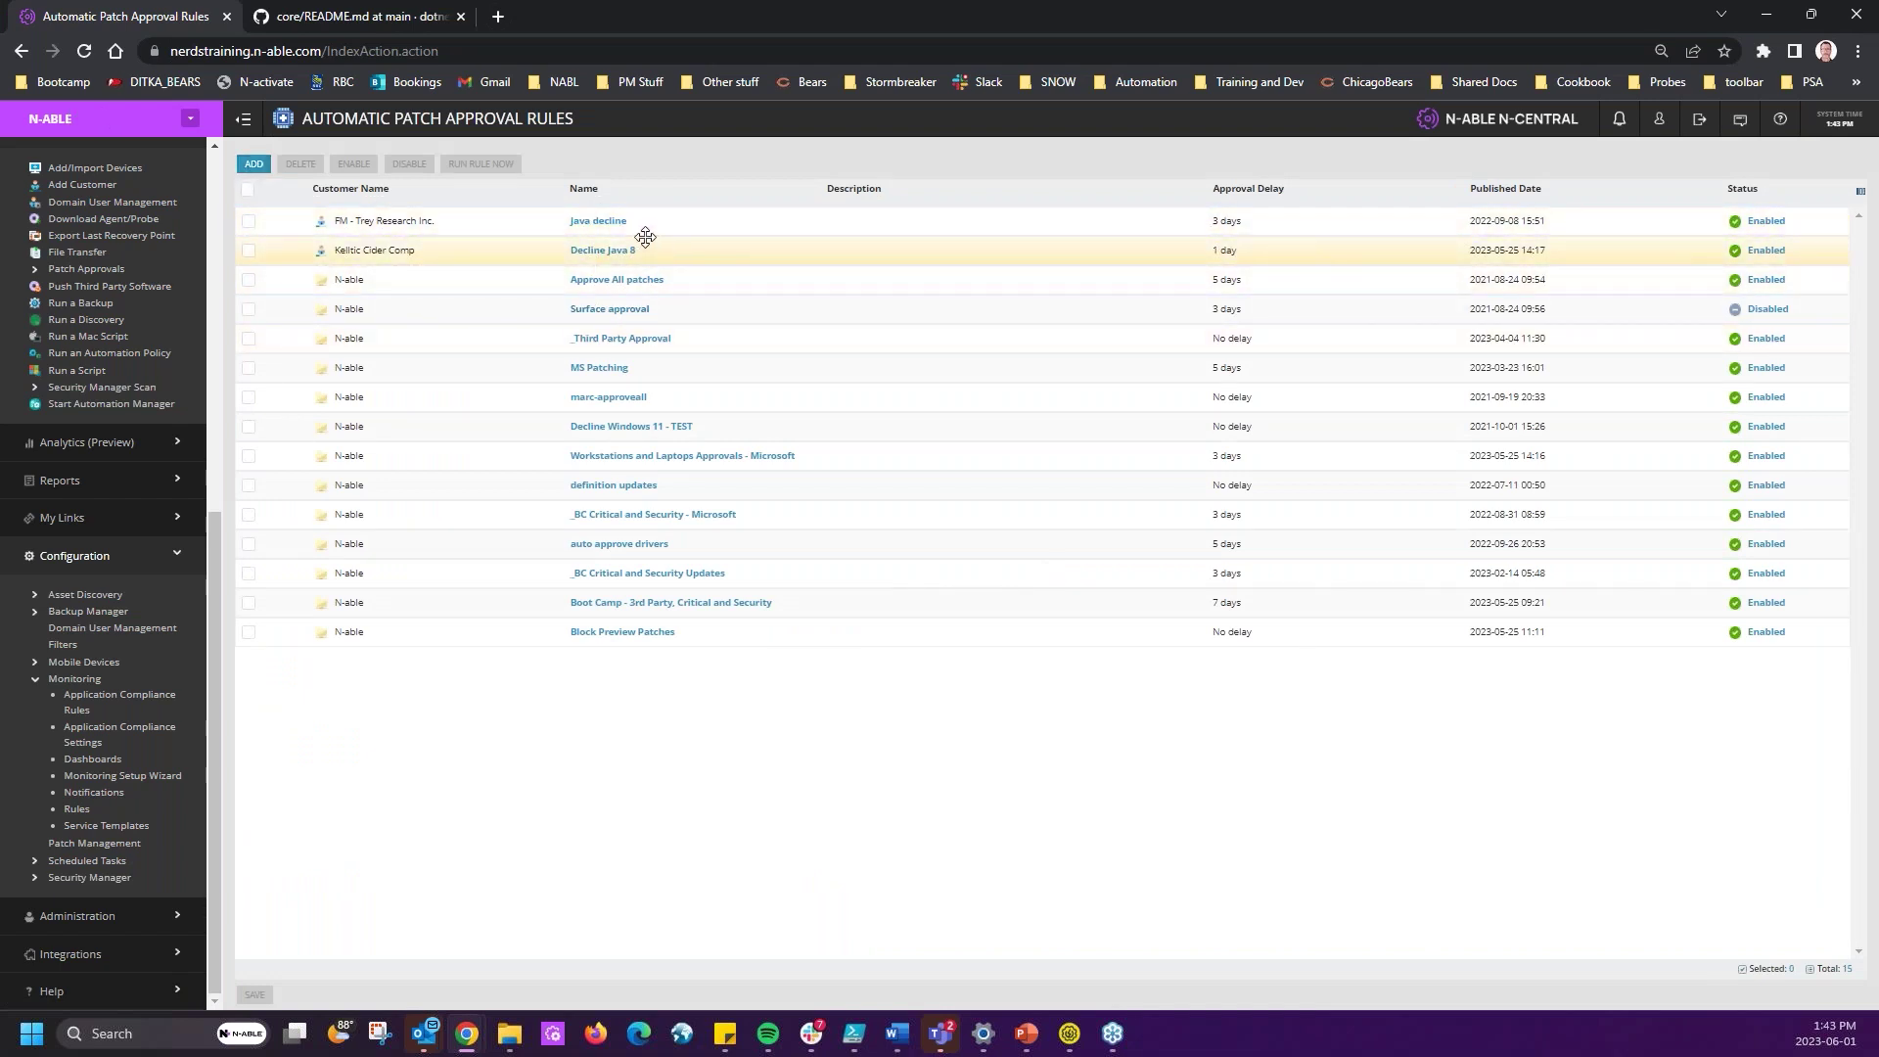
- Switch to the second customer under the N-able - HaloPSA SO and open its Patch Management page
left_click(188, 120)
scroll(138, 851, "down", 10)
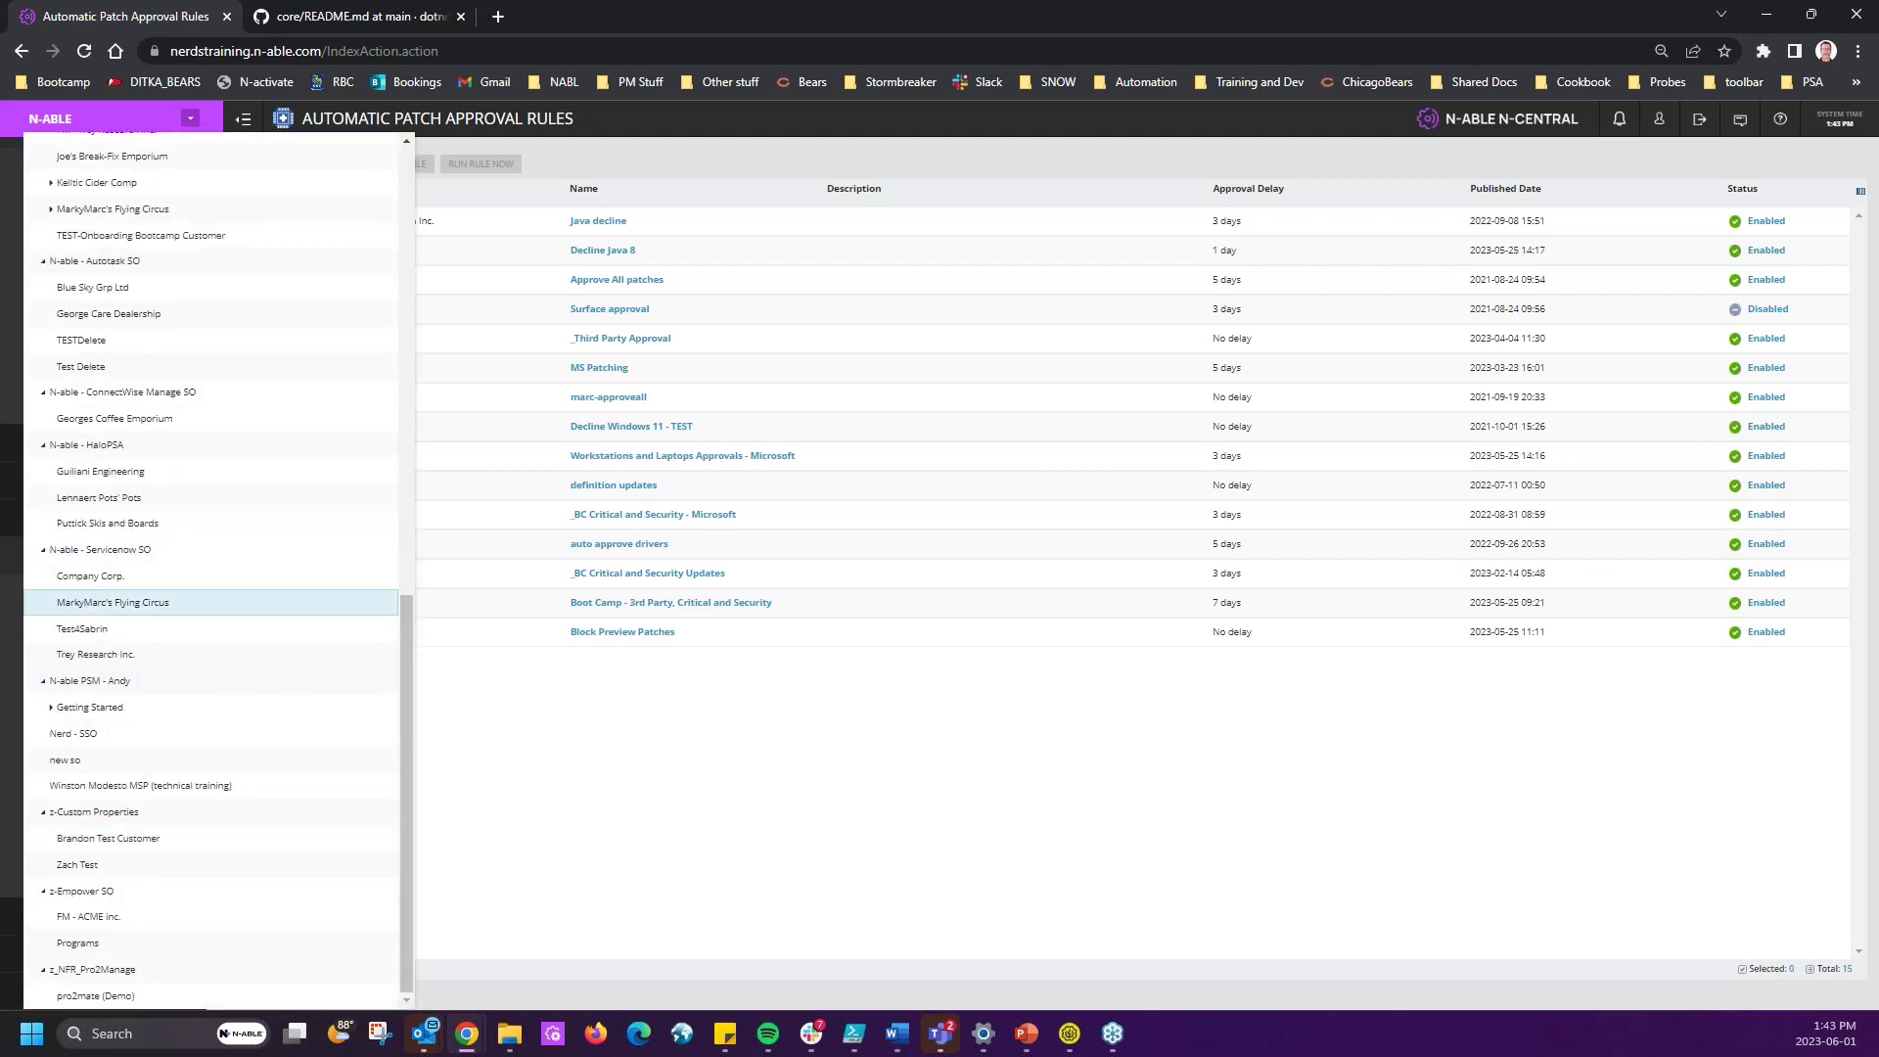
left_click(88, 501)
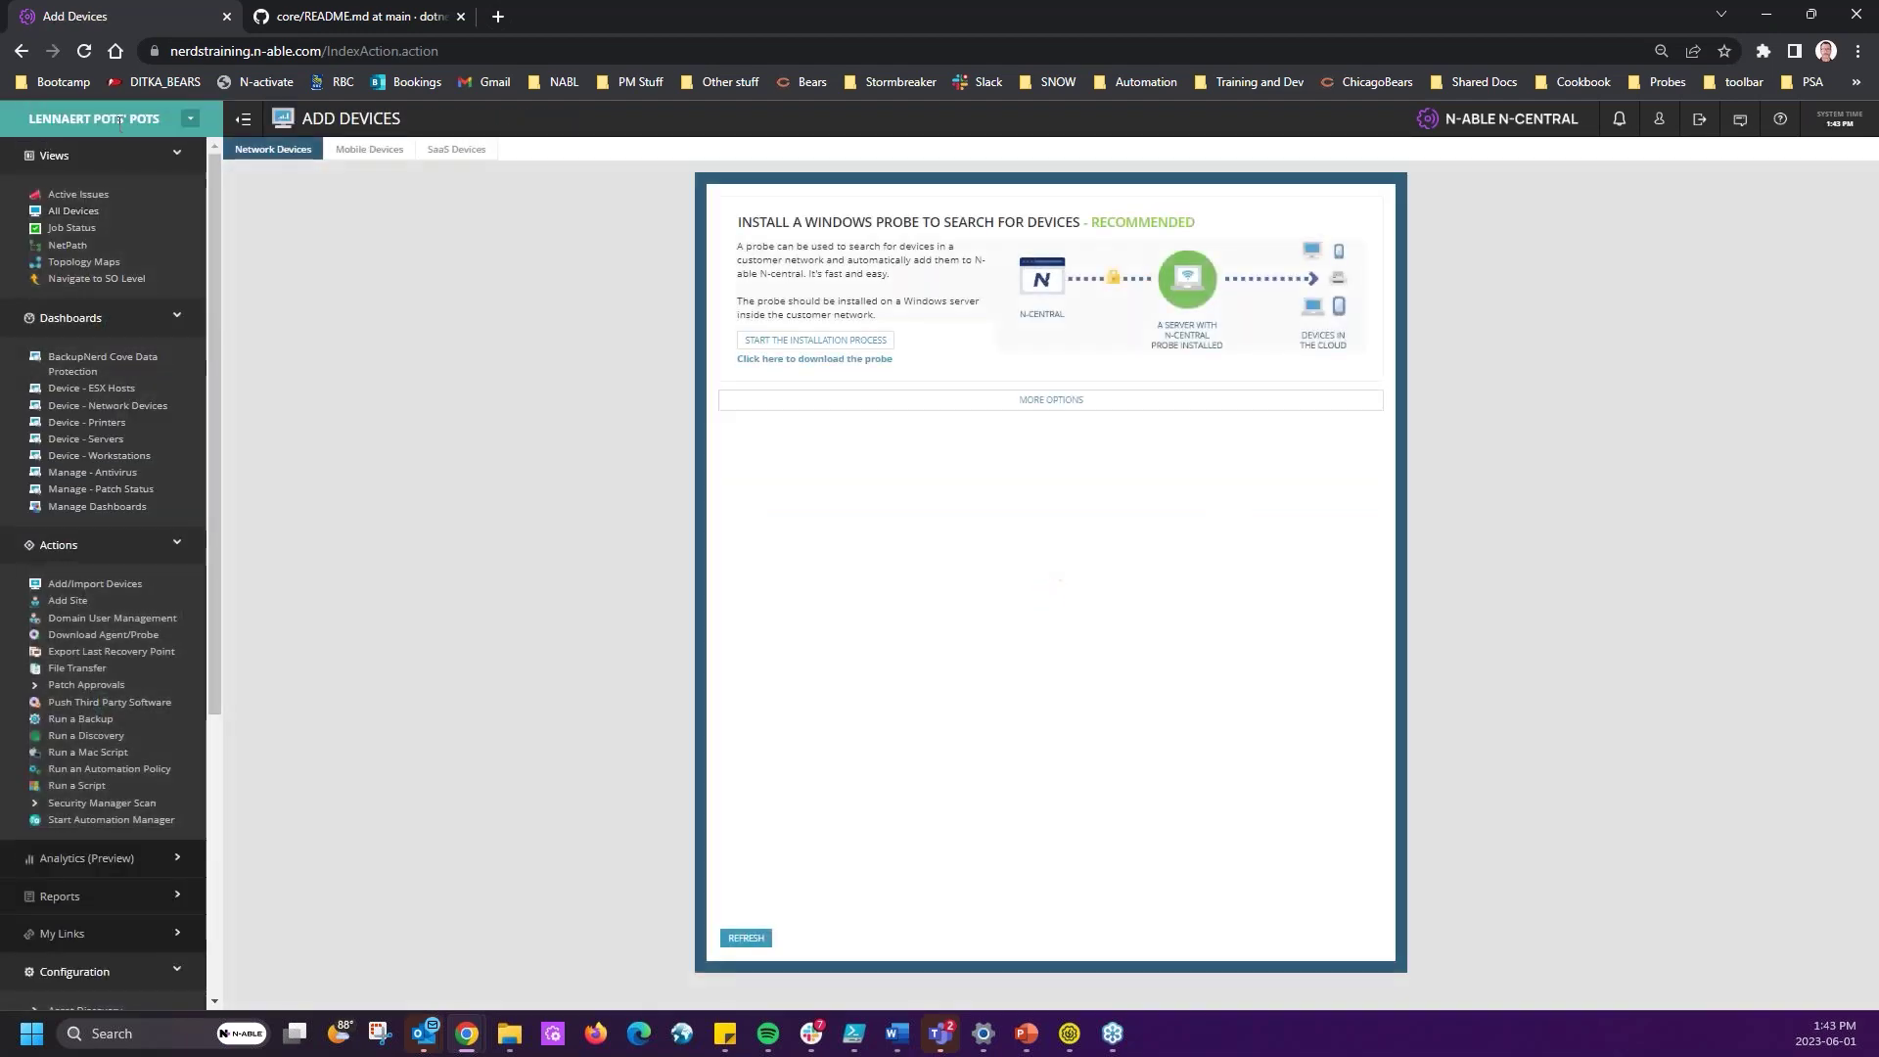
scroll(108, 636, "down", 5)
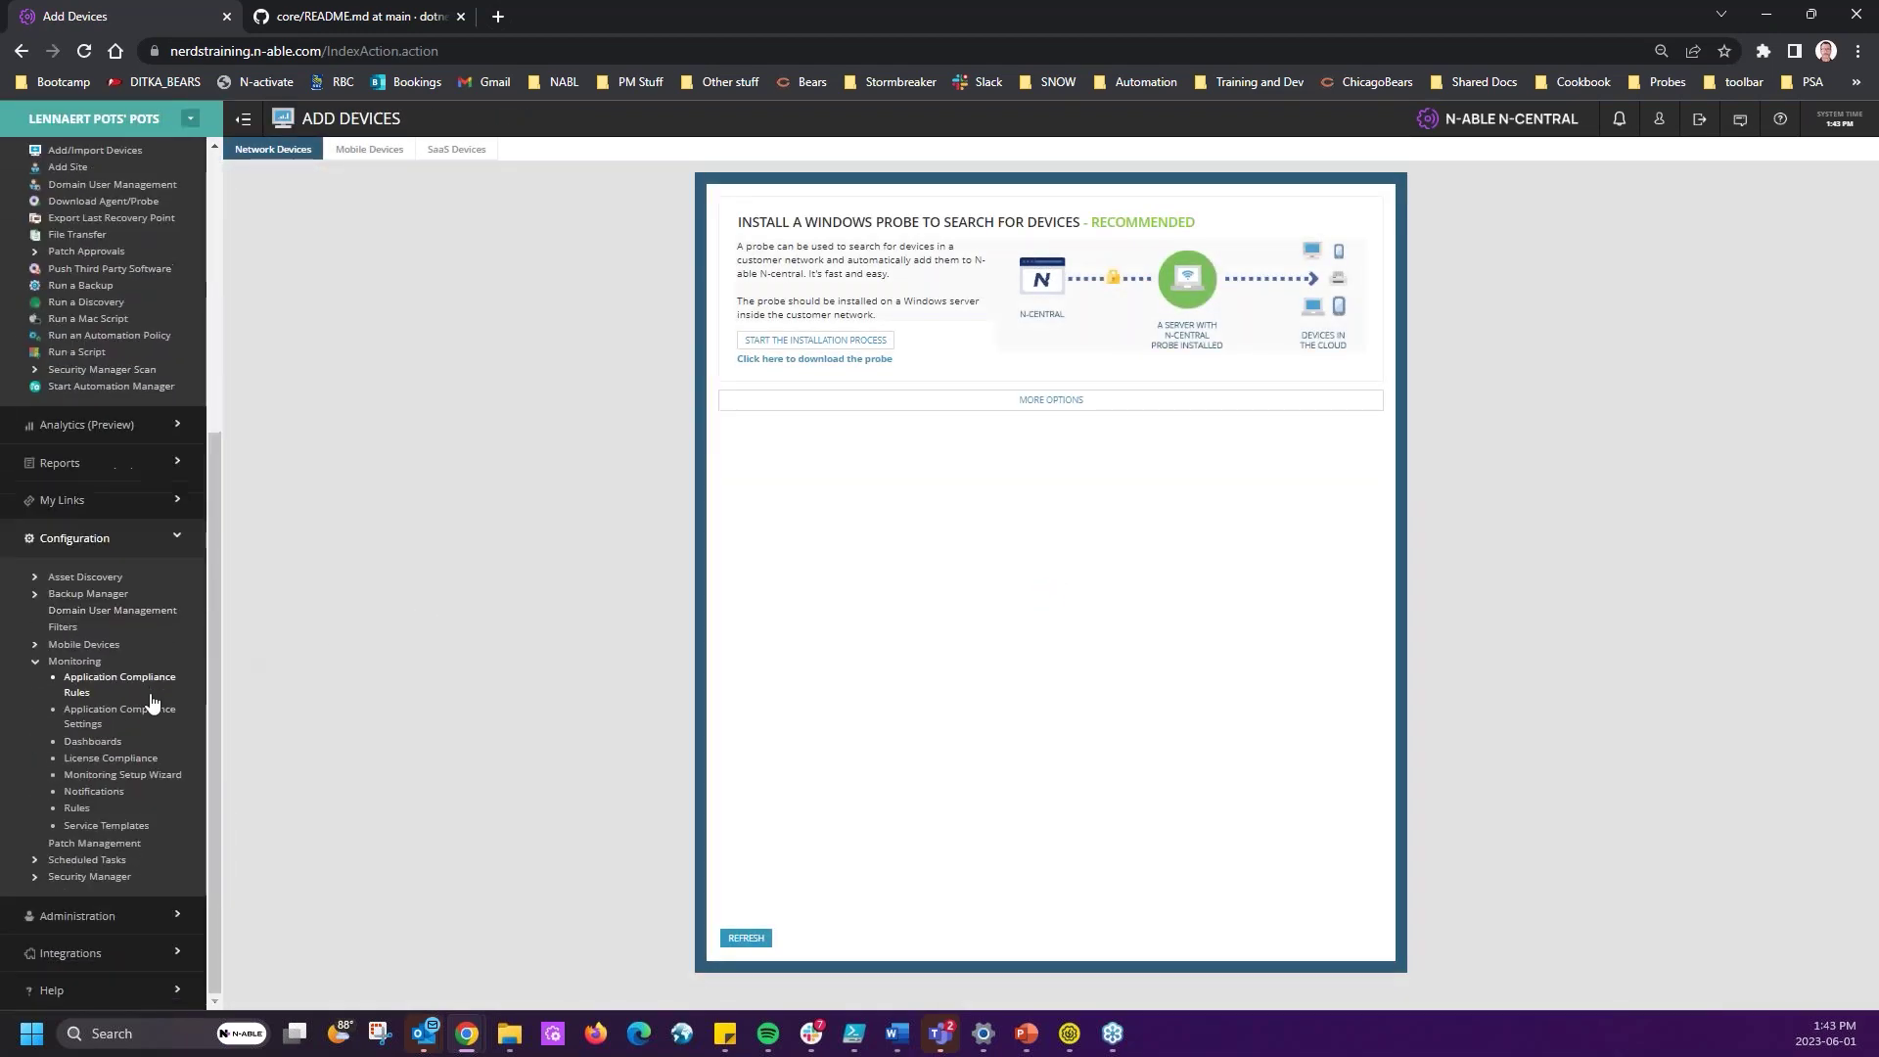
left_click(82, 847)
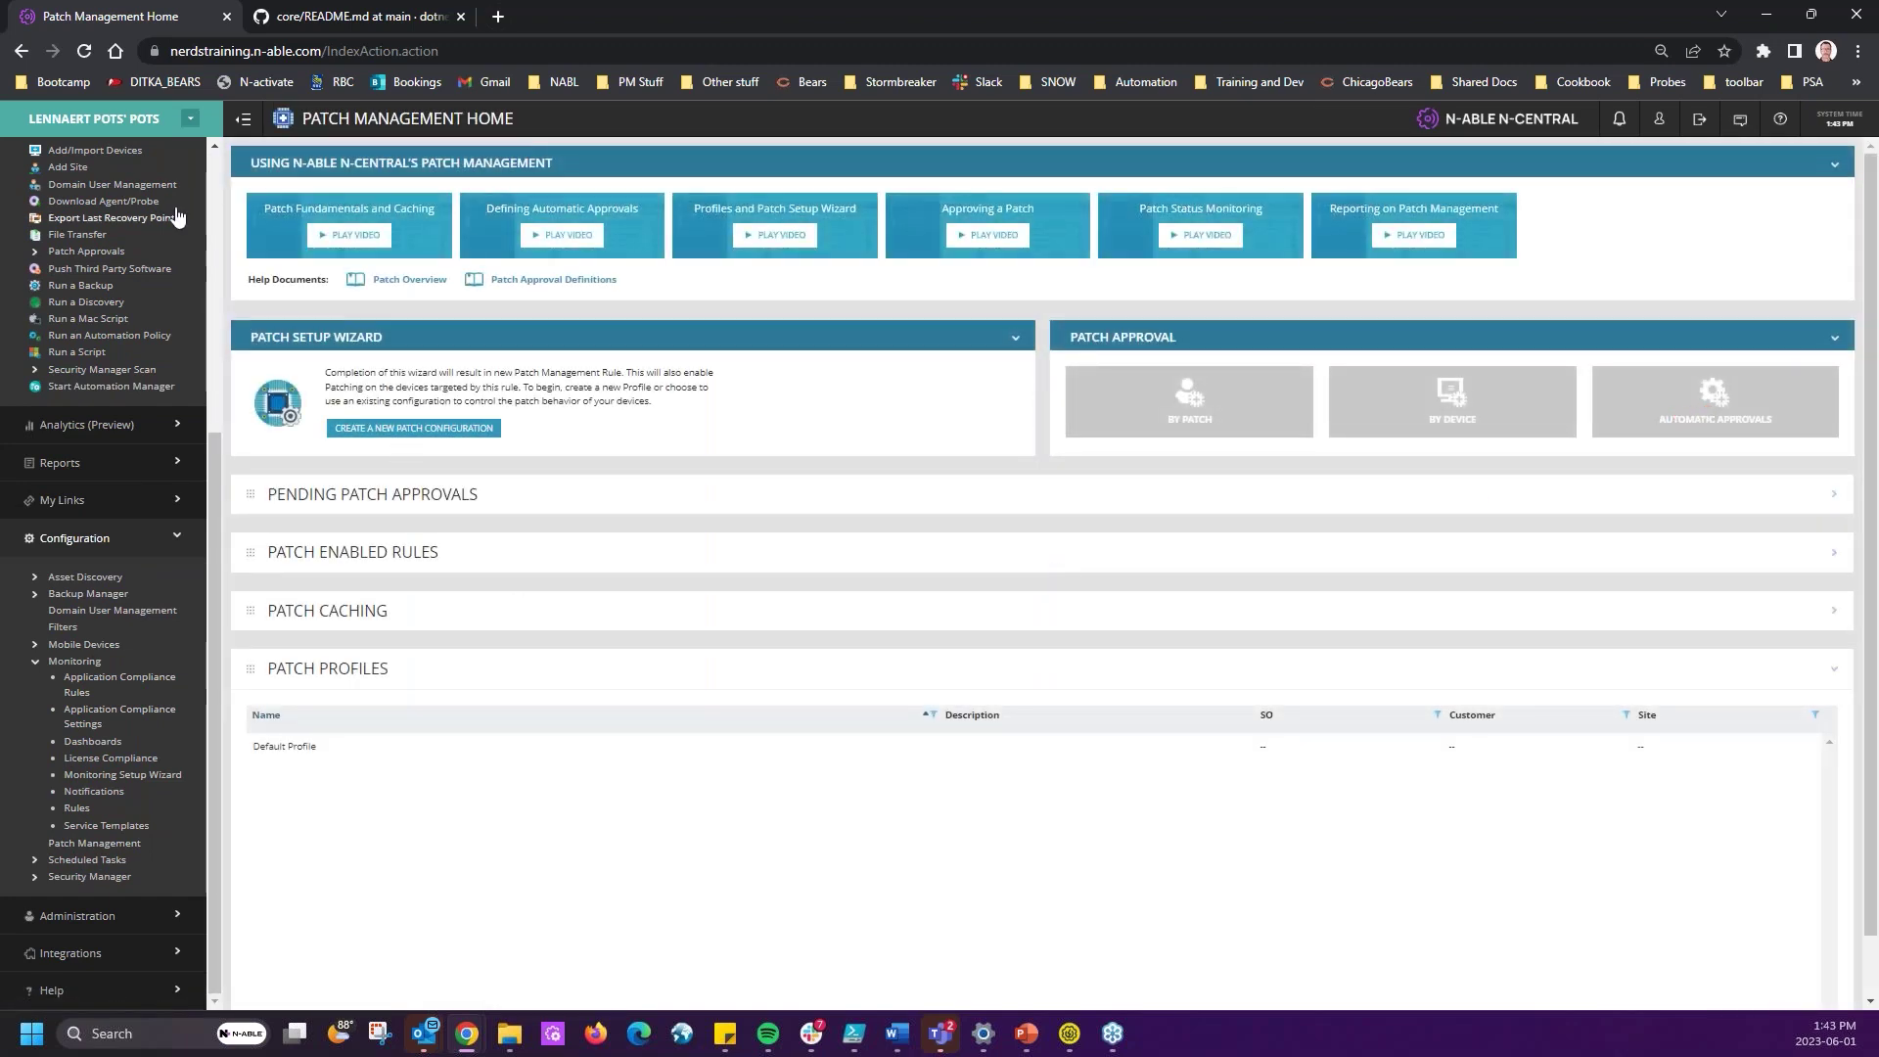
- Switch to the MarkyMarc's Flying Circus customer under the N-able SO and open its Patch Management page
left_click(117, 118)
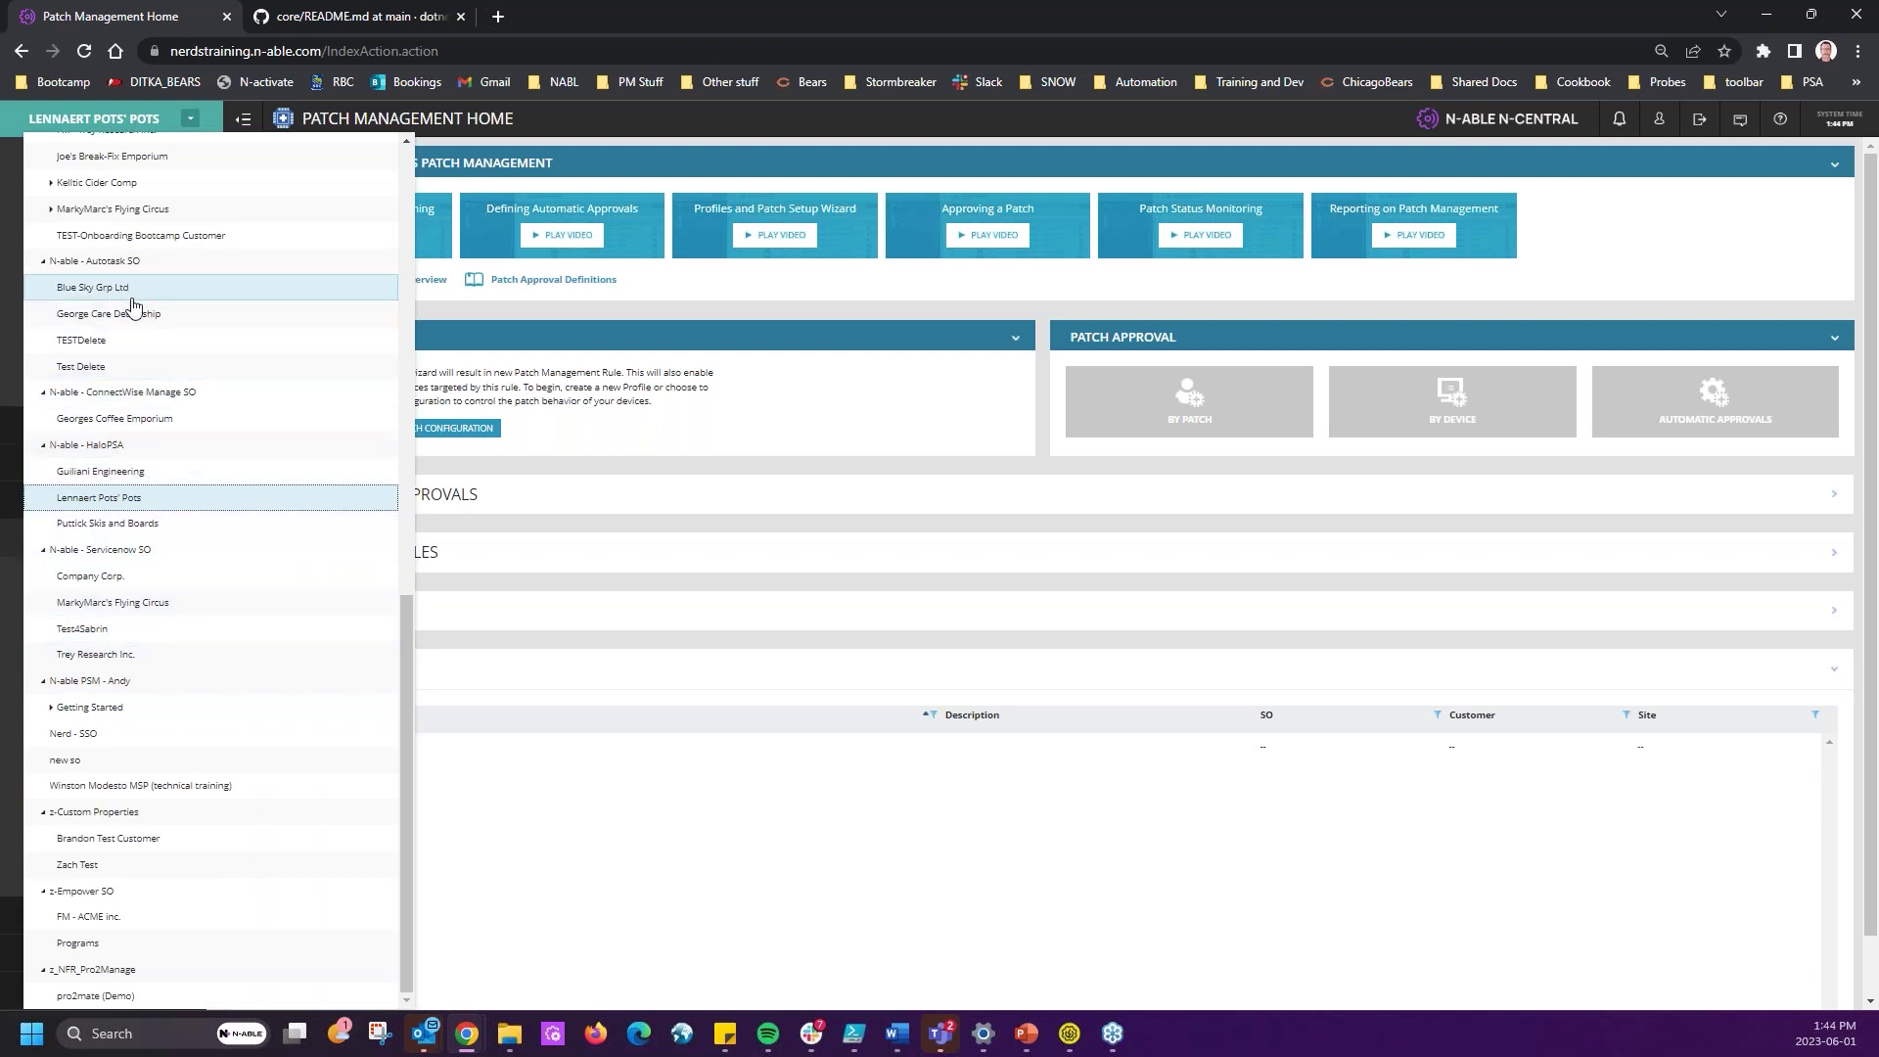
scroll(141, 587, "up", 2)
scroll(142, 616, "down", 1)
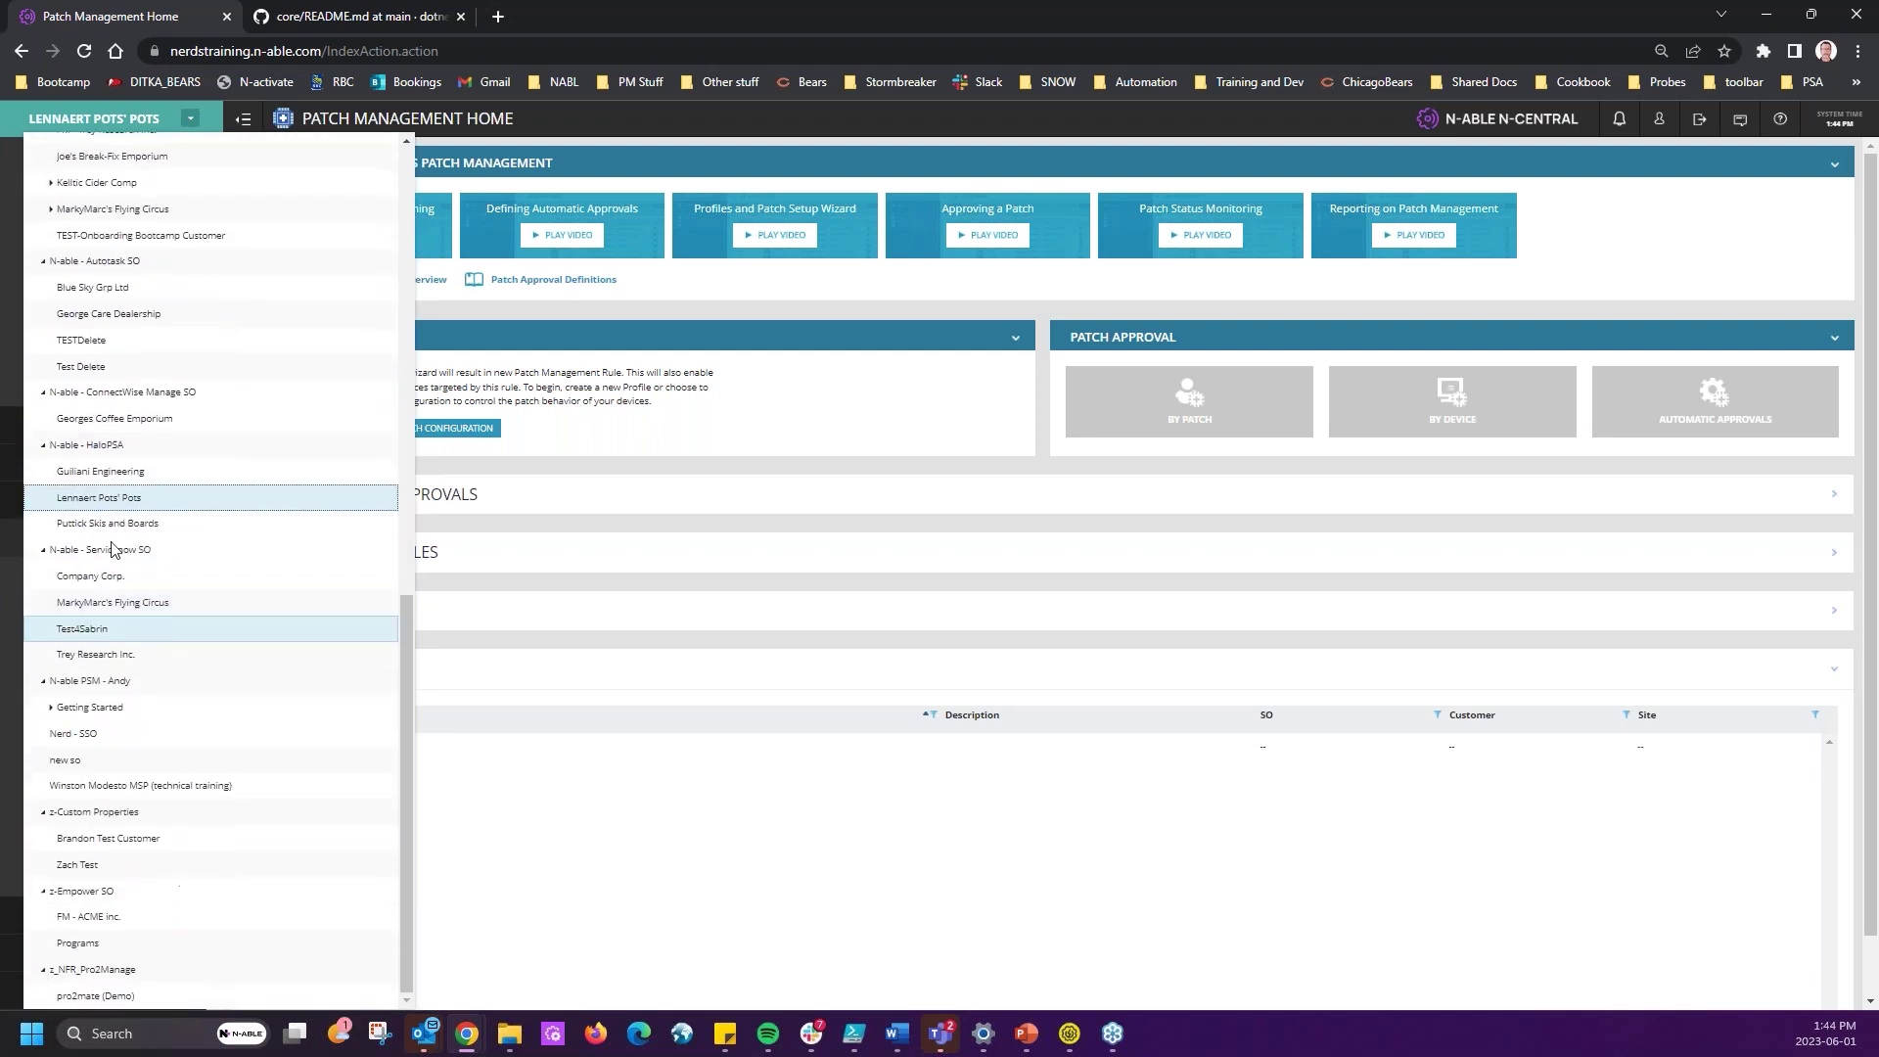
scroll(107, 413, "up", 1)
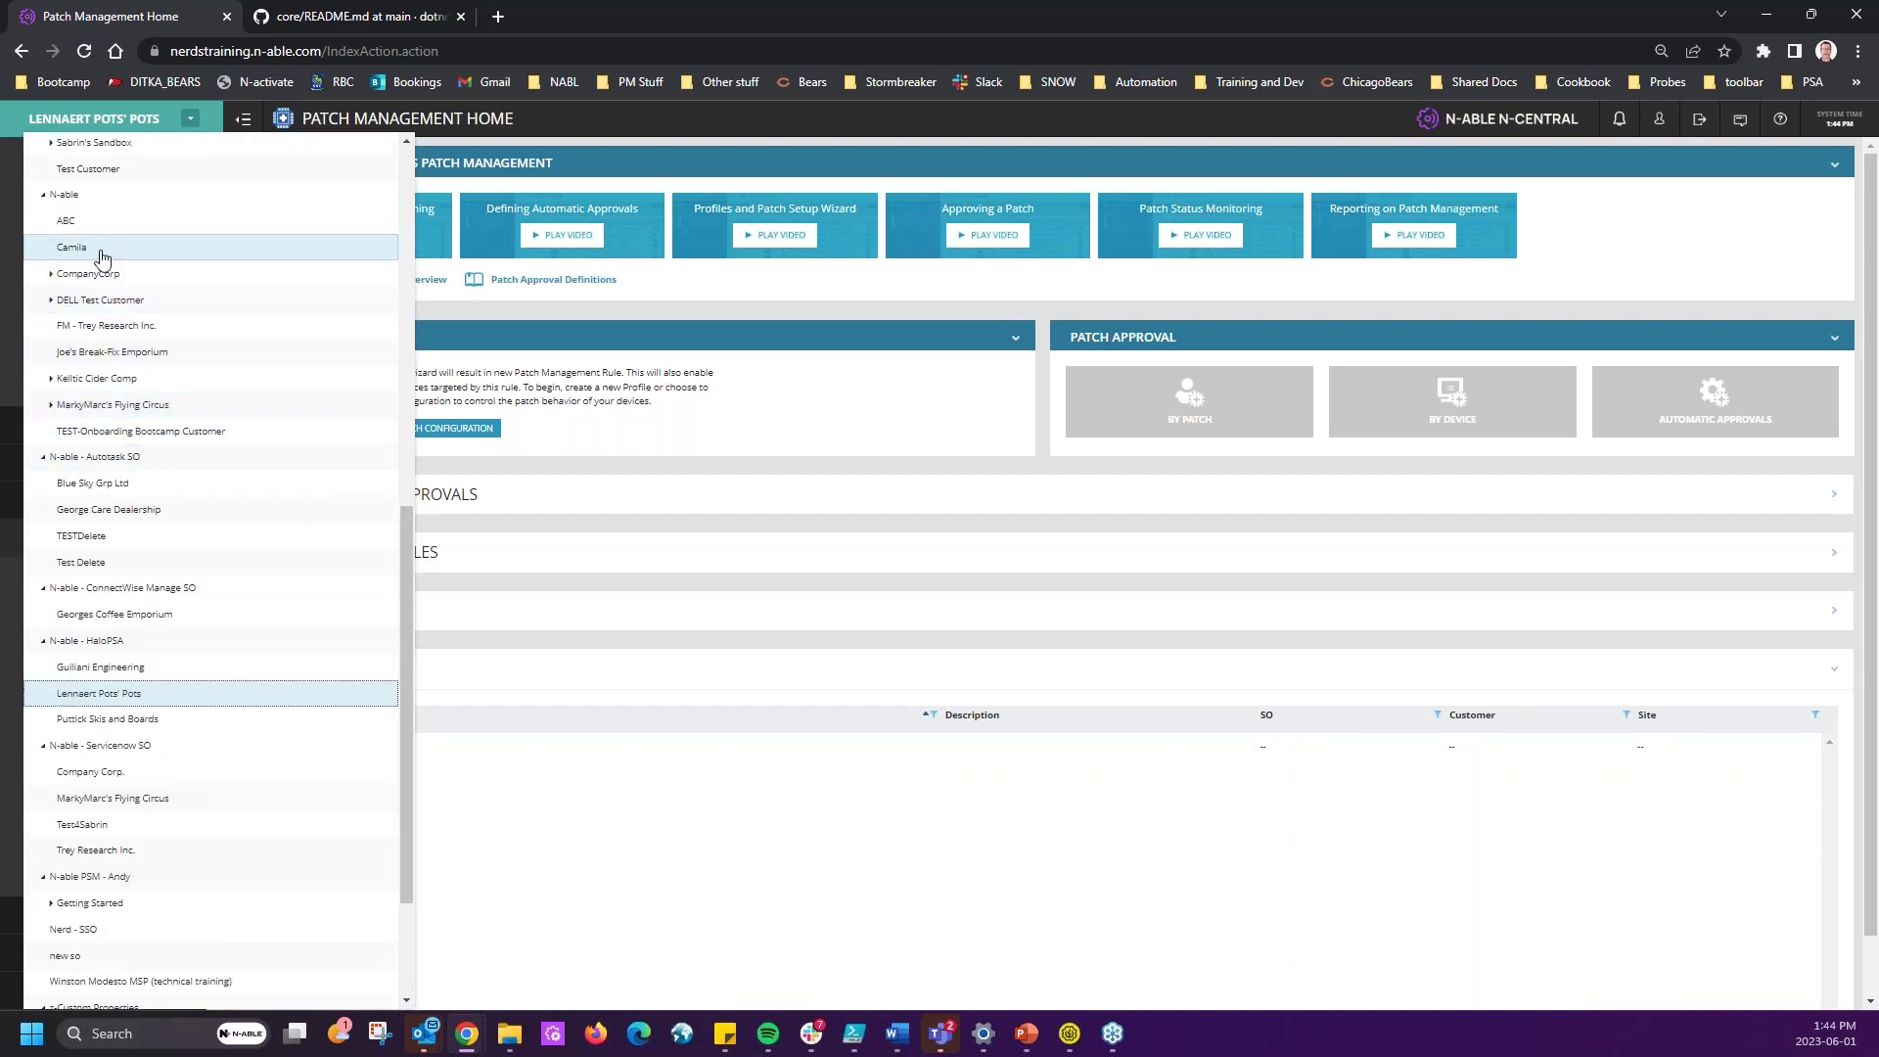
left_click(112, 404)
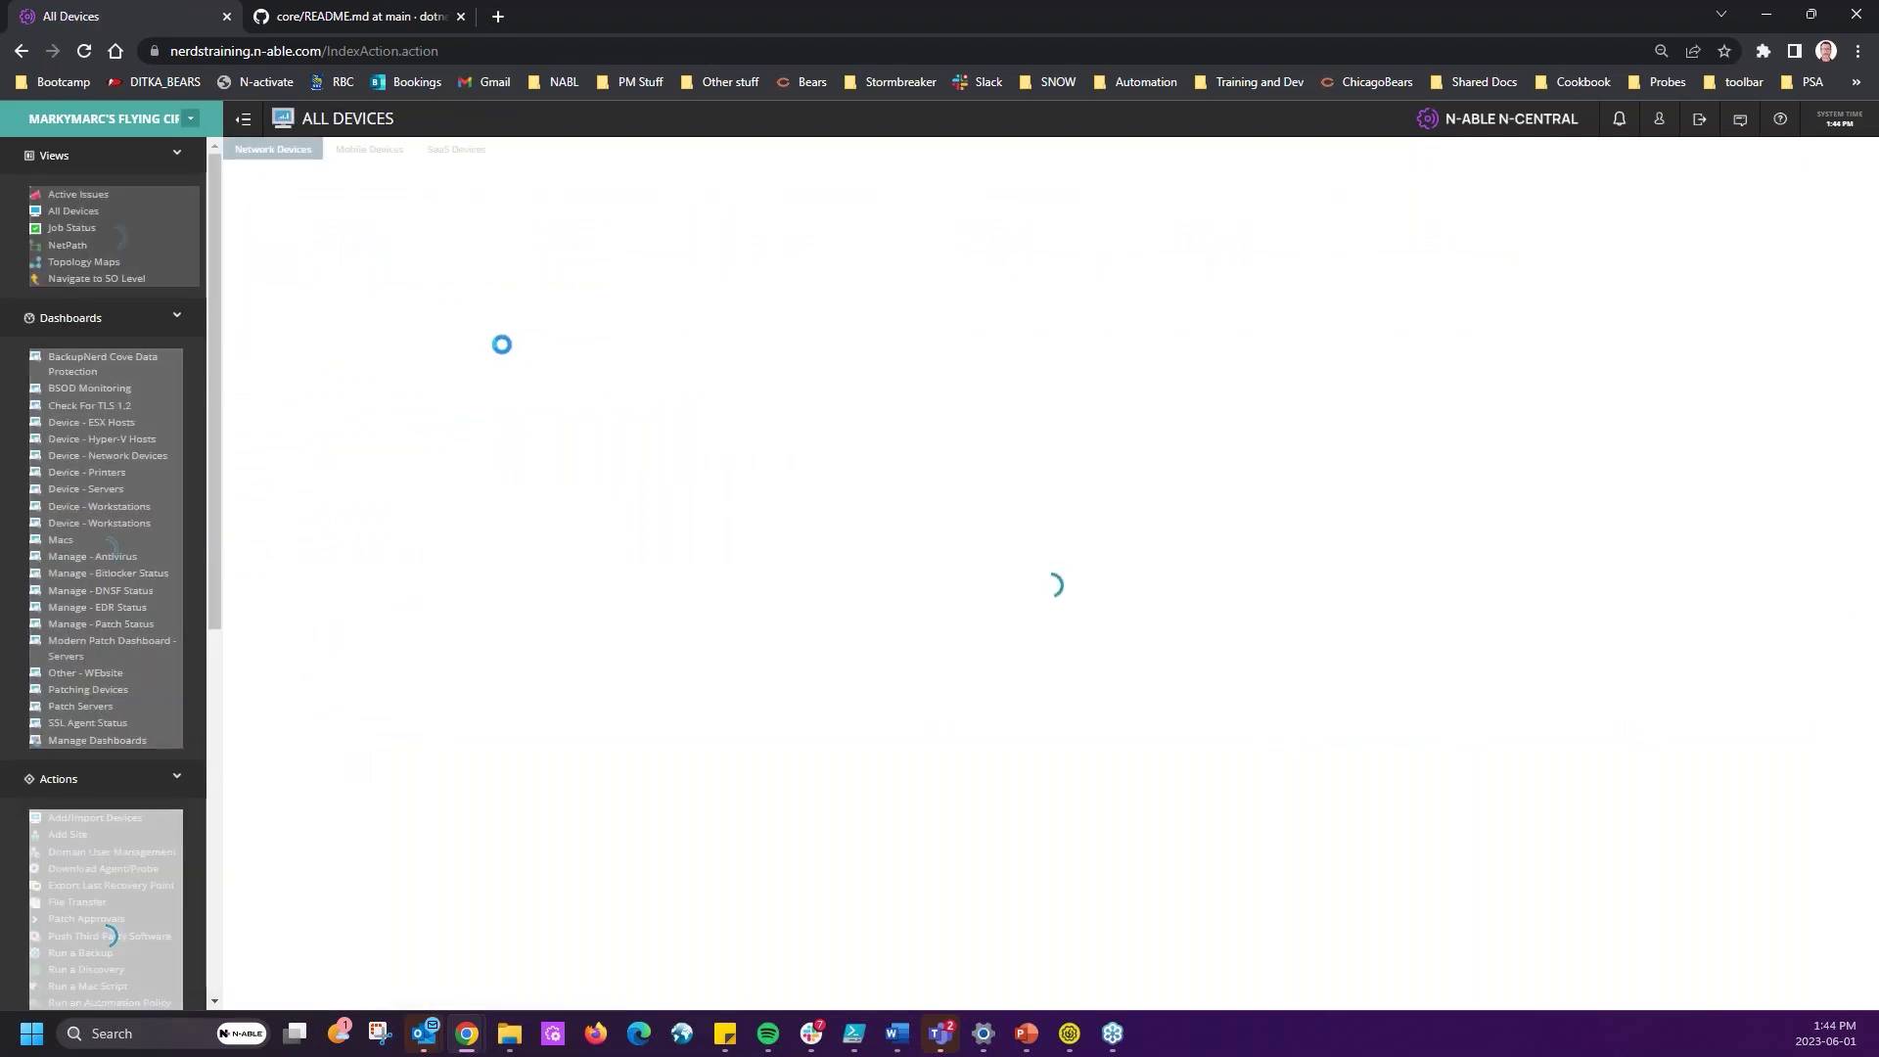
scroll(113, 787, "down", 5)
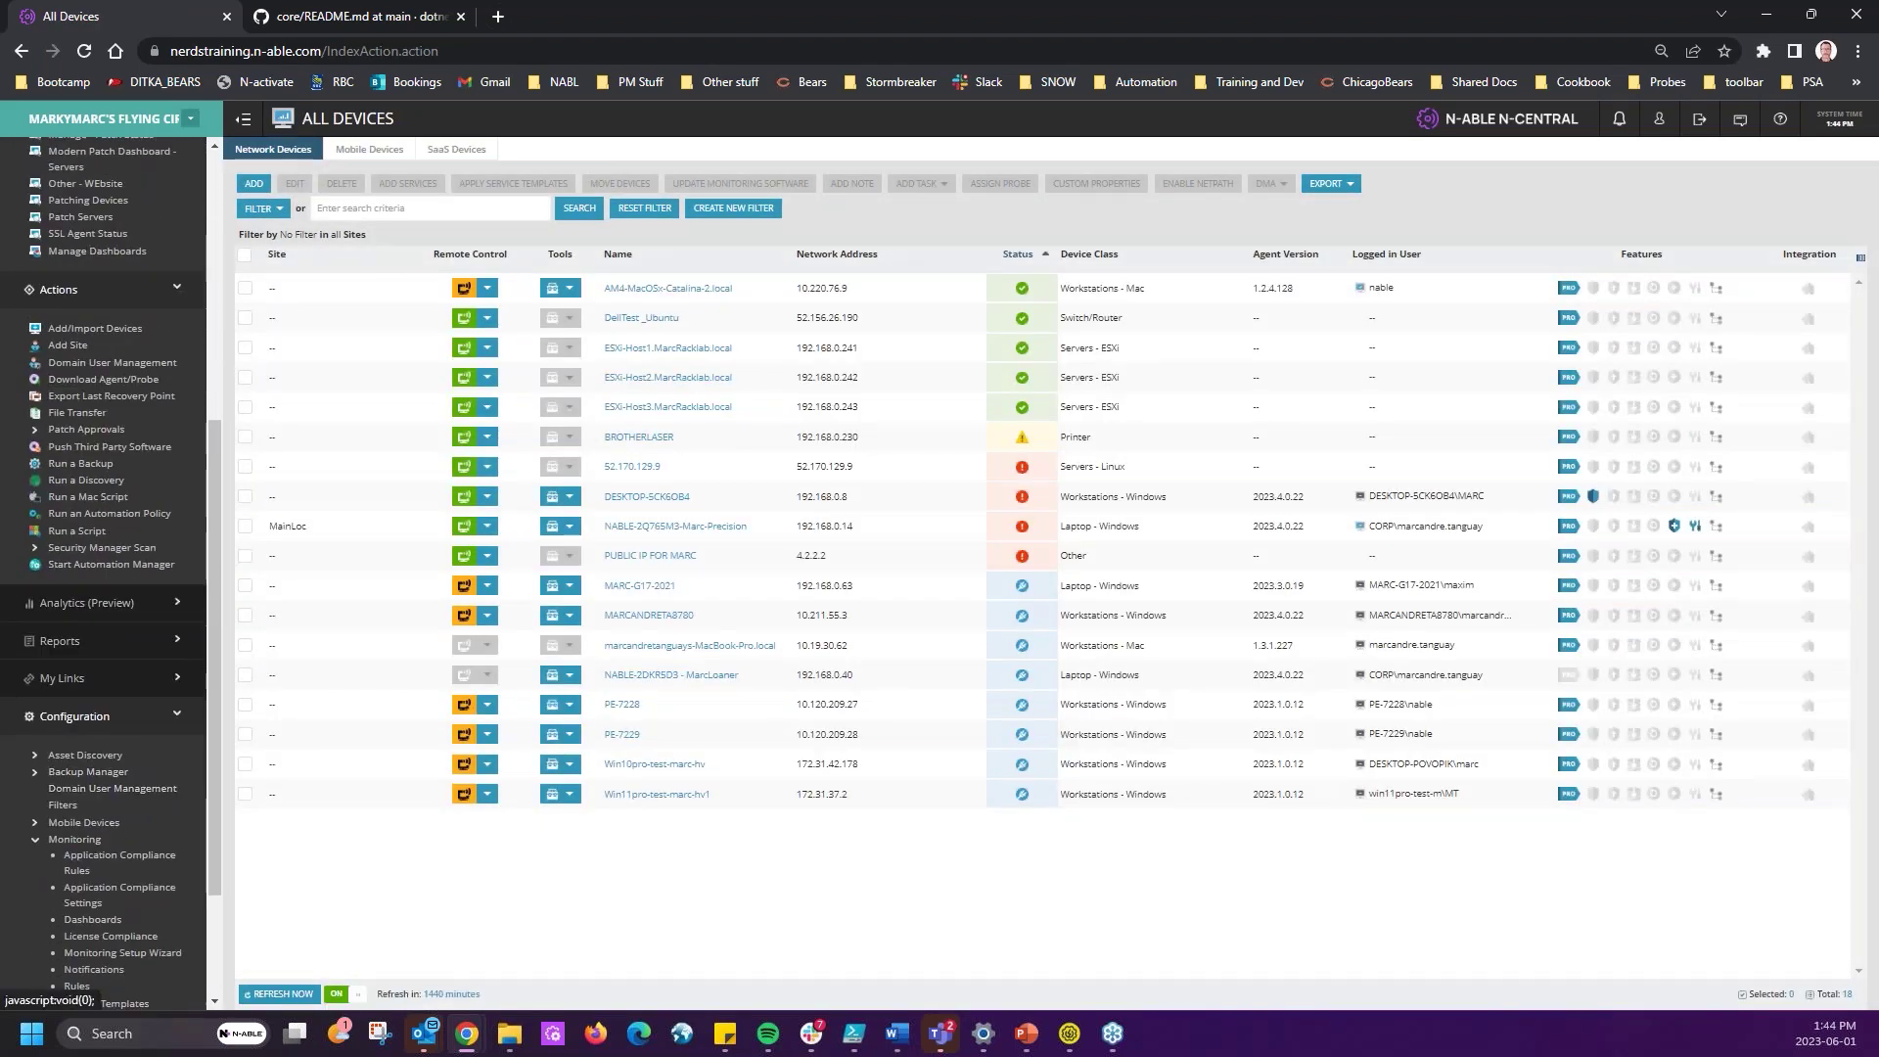
scroll(109, 822, "down", 2)
left_click(108, 847)
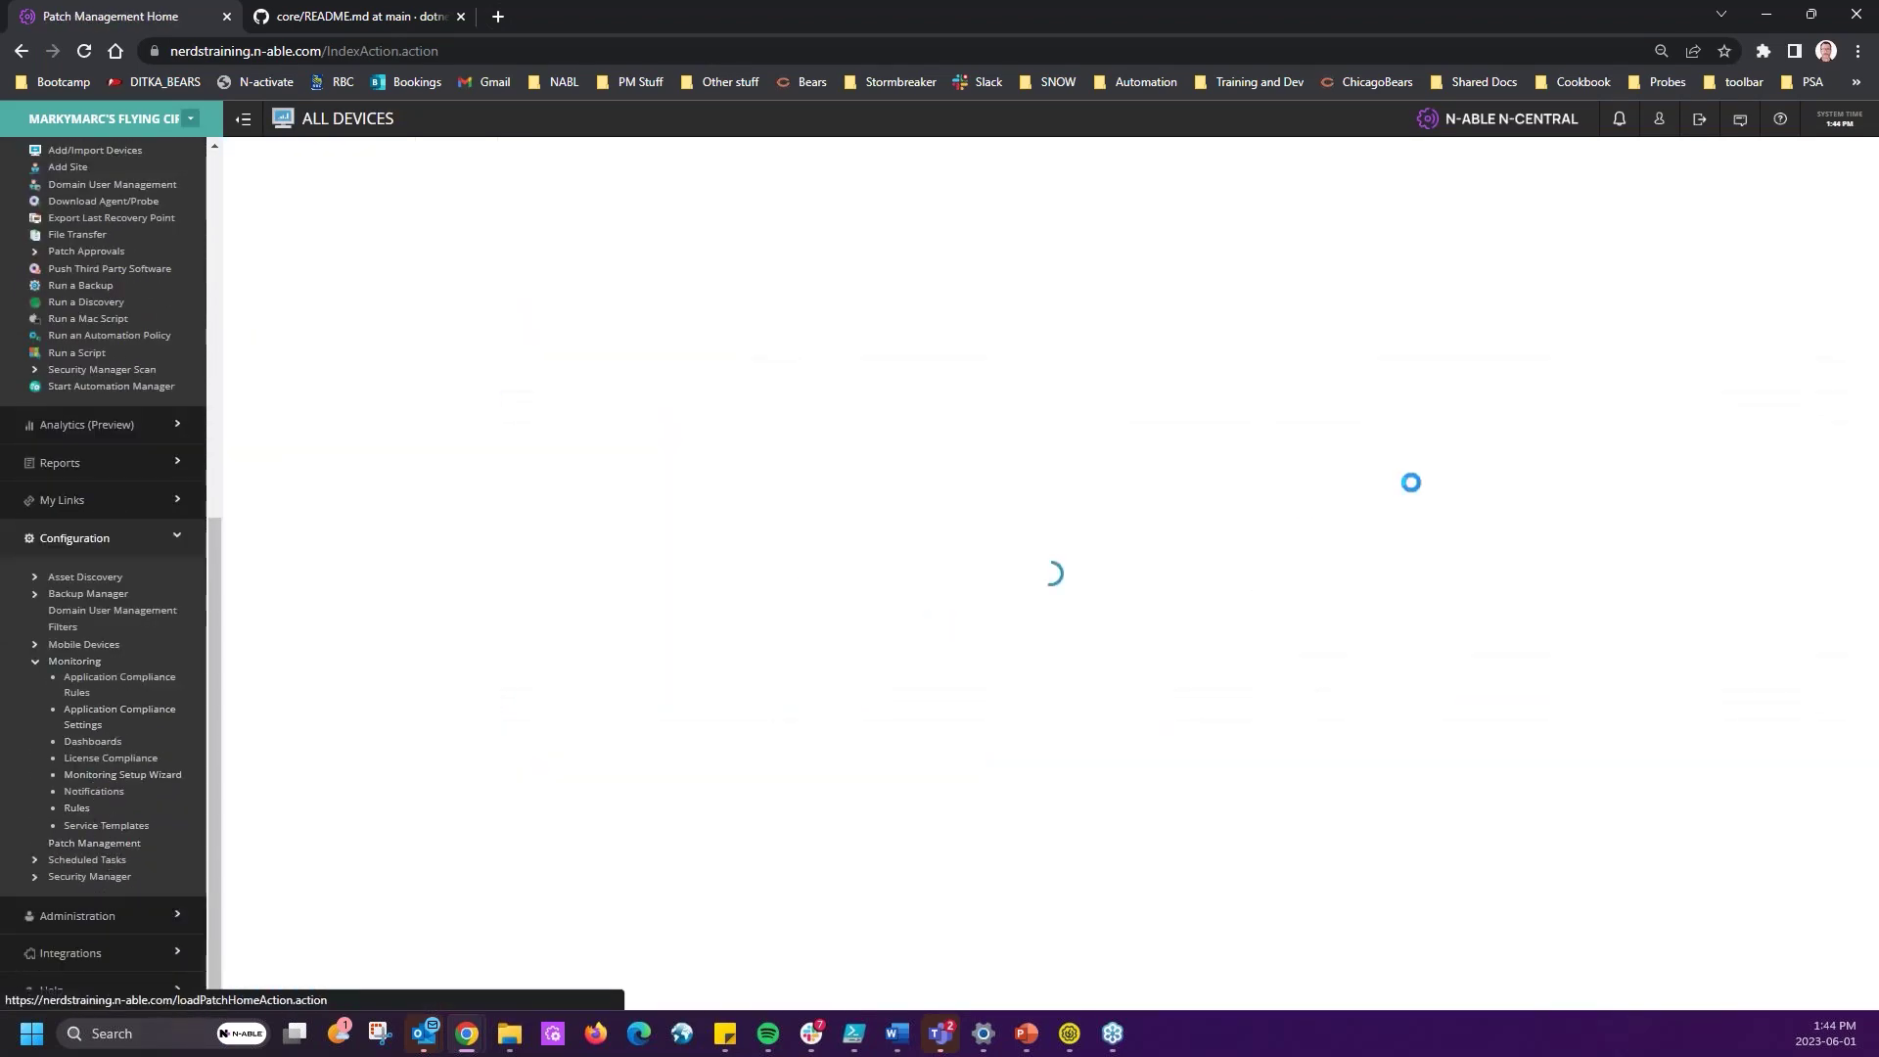
- Start a new automatic patch approval rule for this customer with the Critical Updates and Definition Updates classifications
left_click(1559, 440)
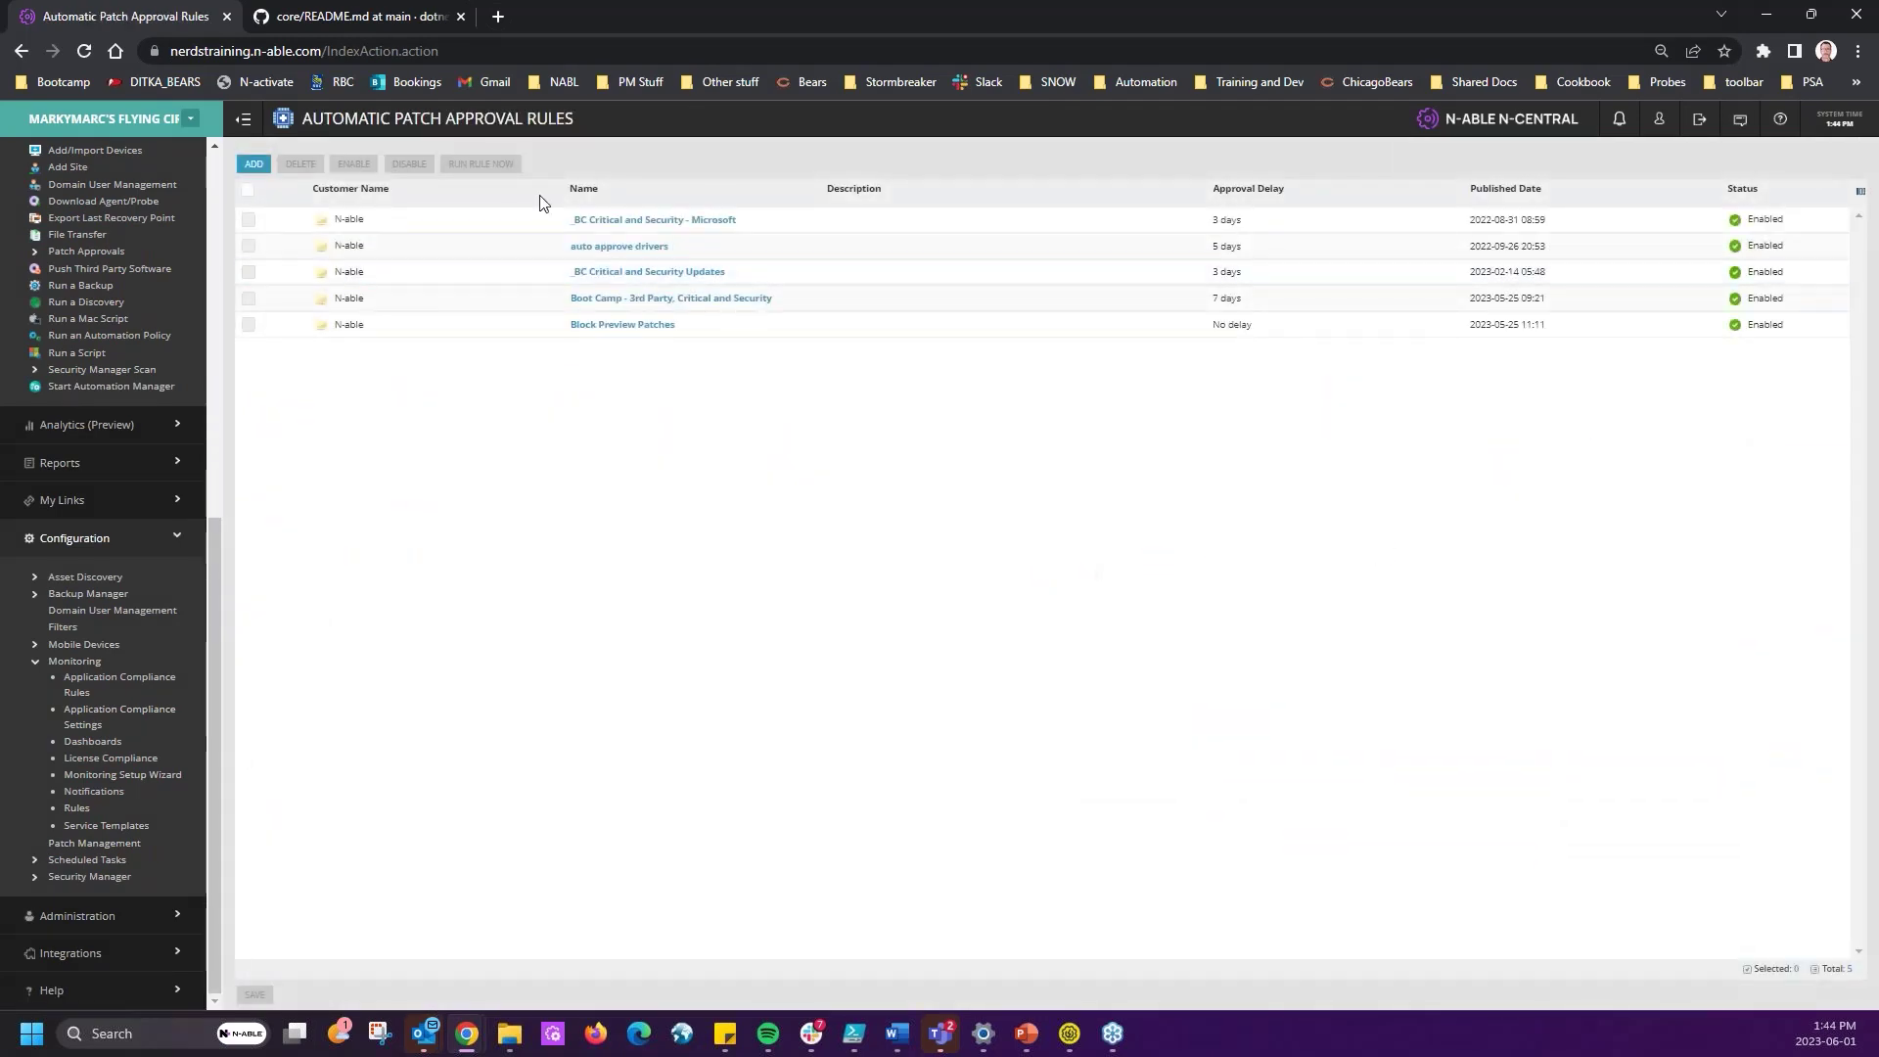
left_click(256, 164)
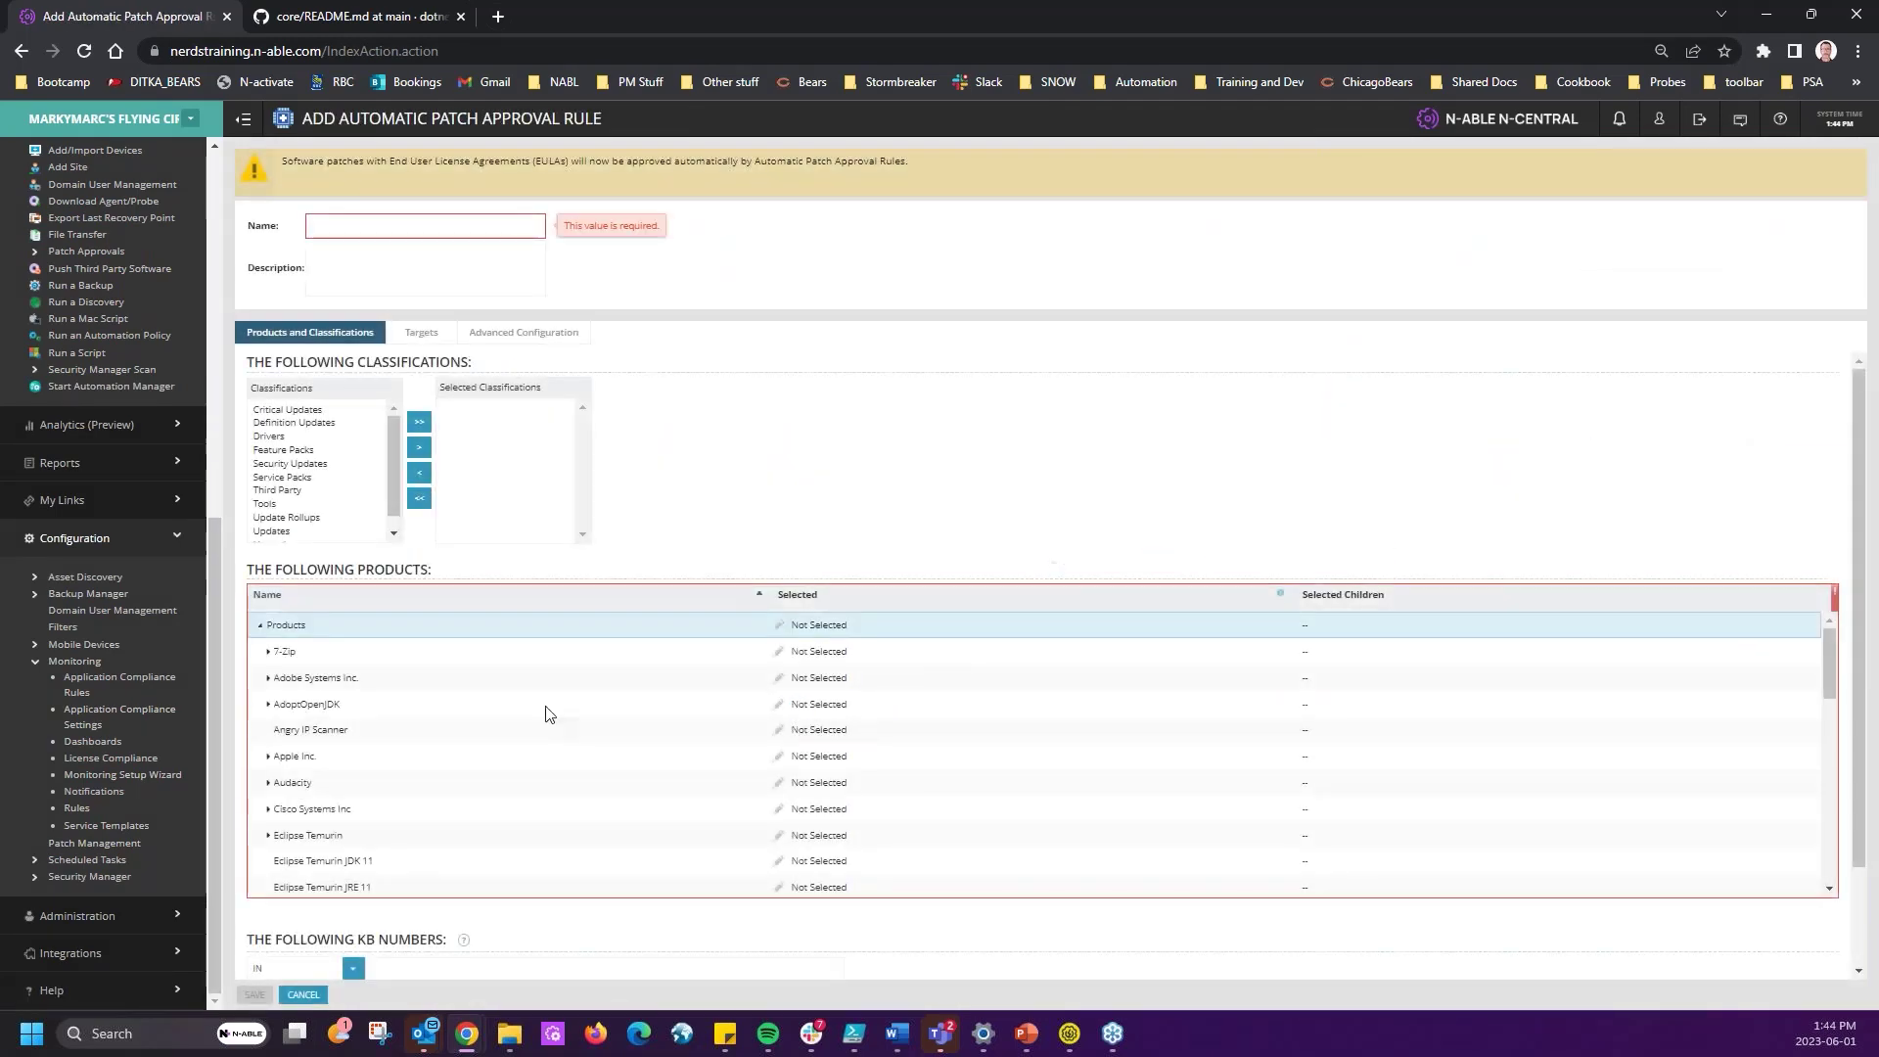
left_click(288, 411)
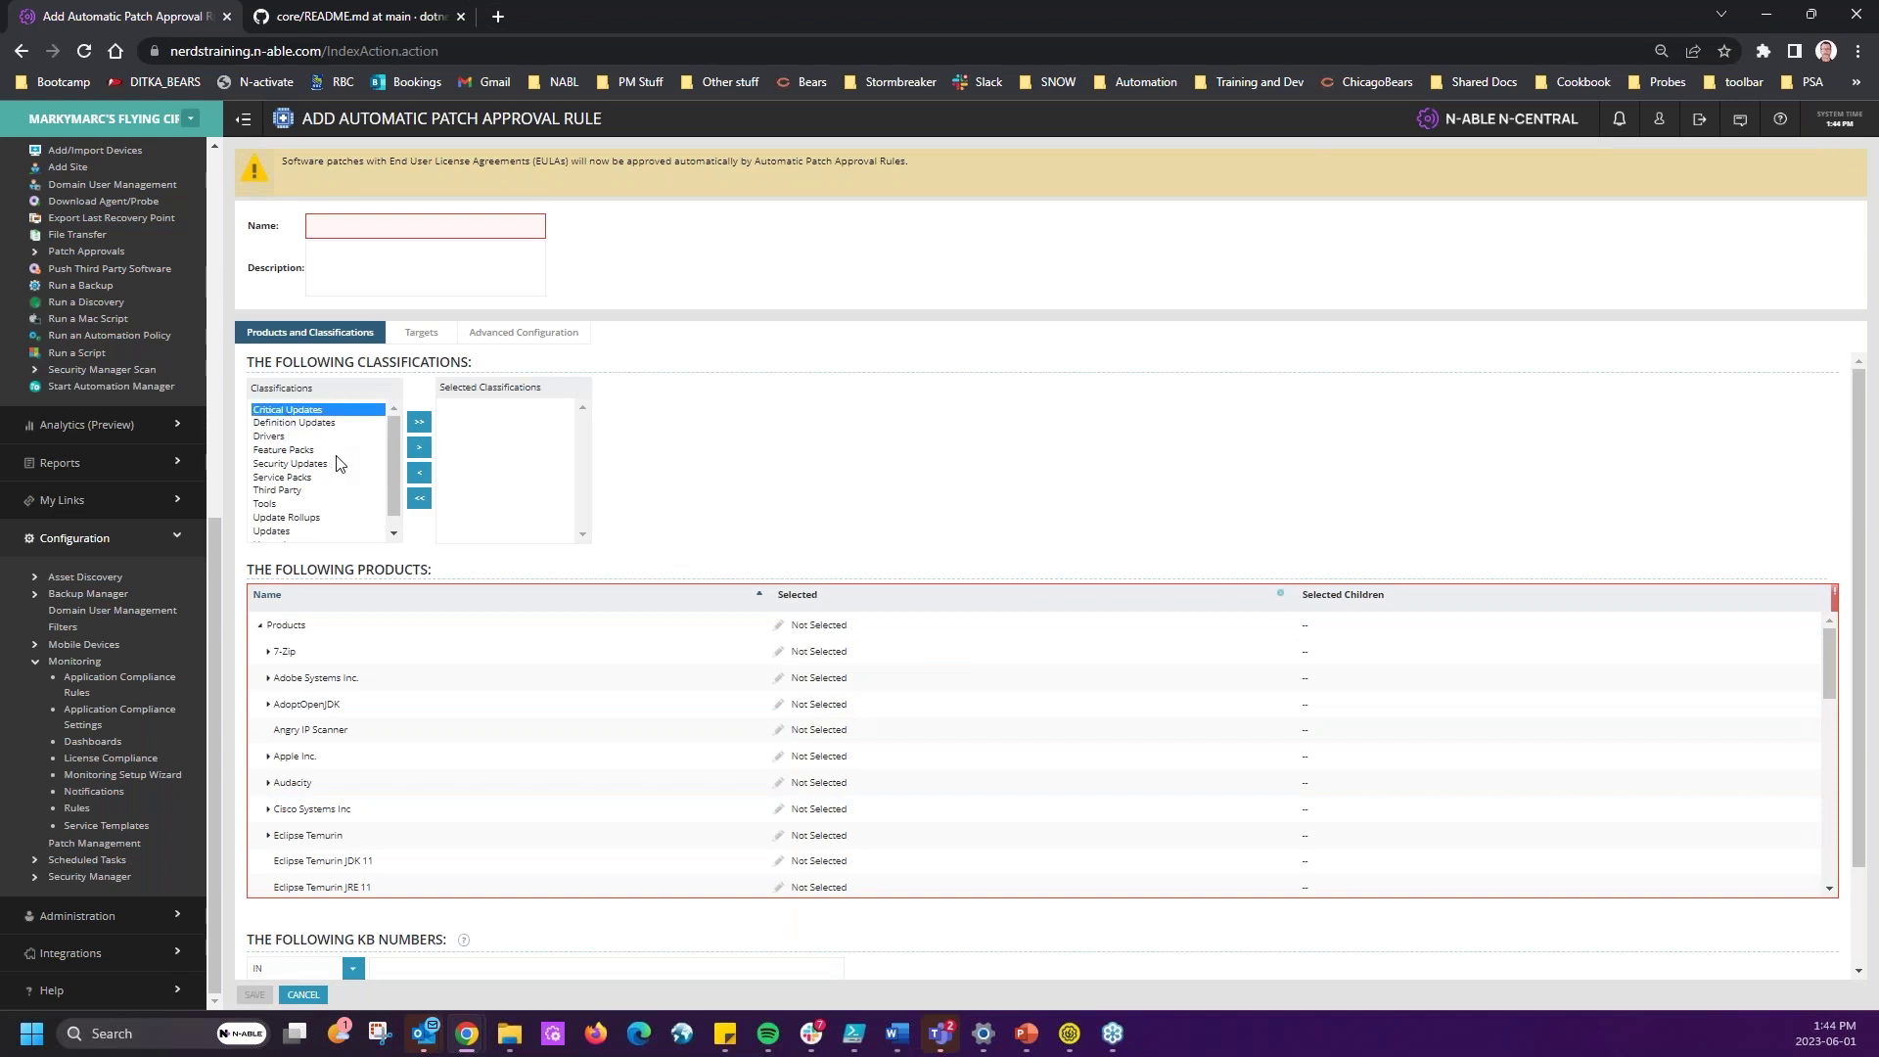
left_click(313, 423, "shift")
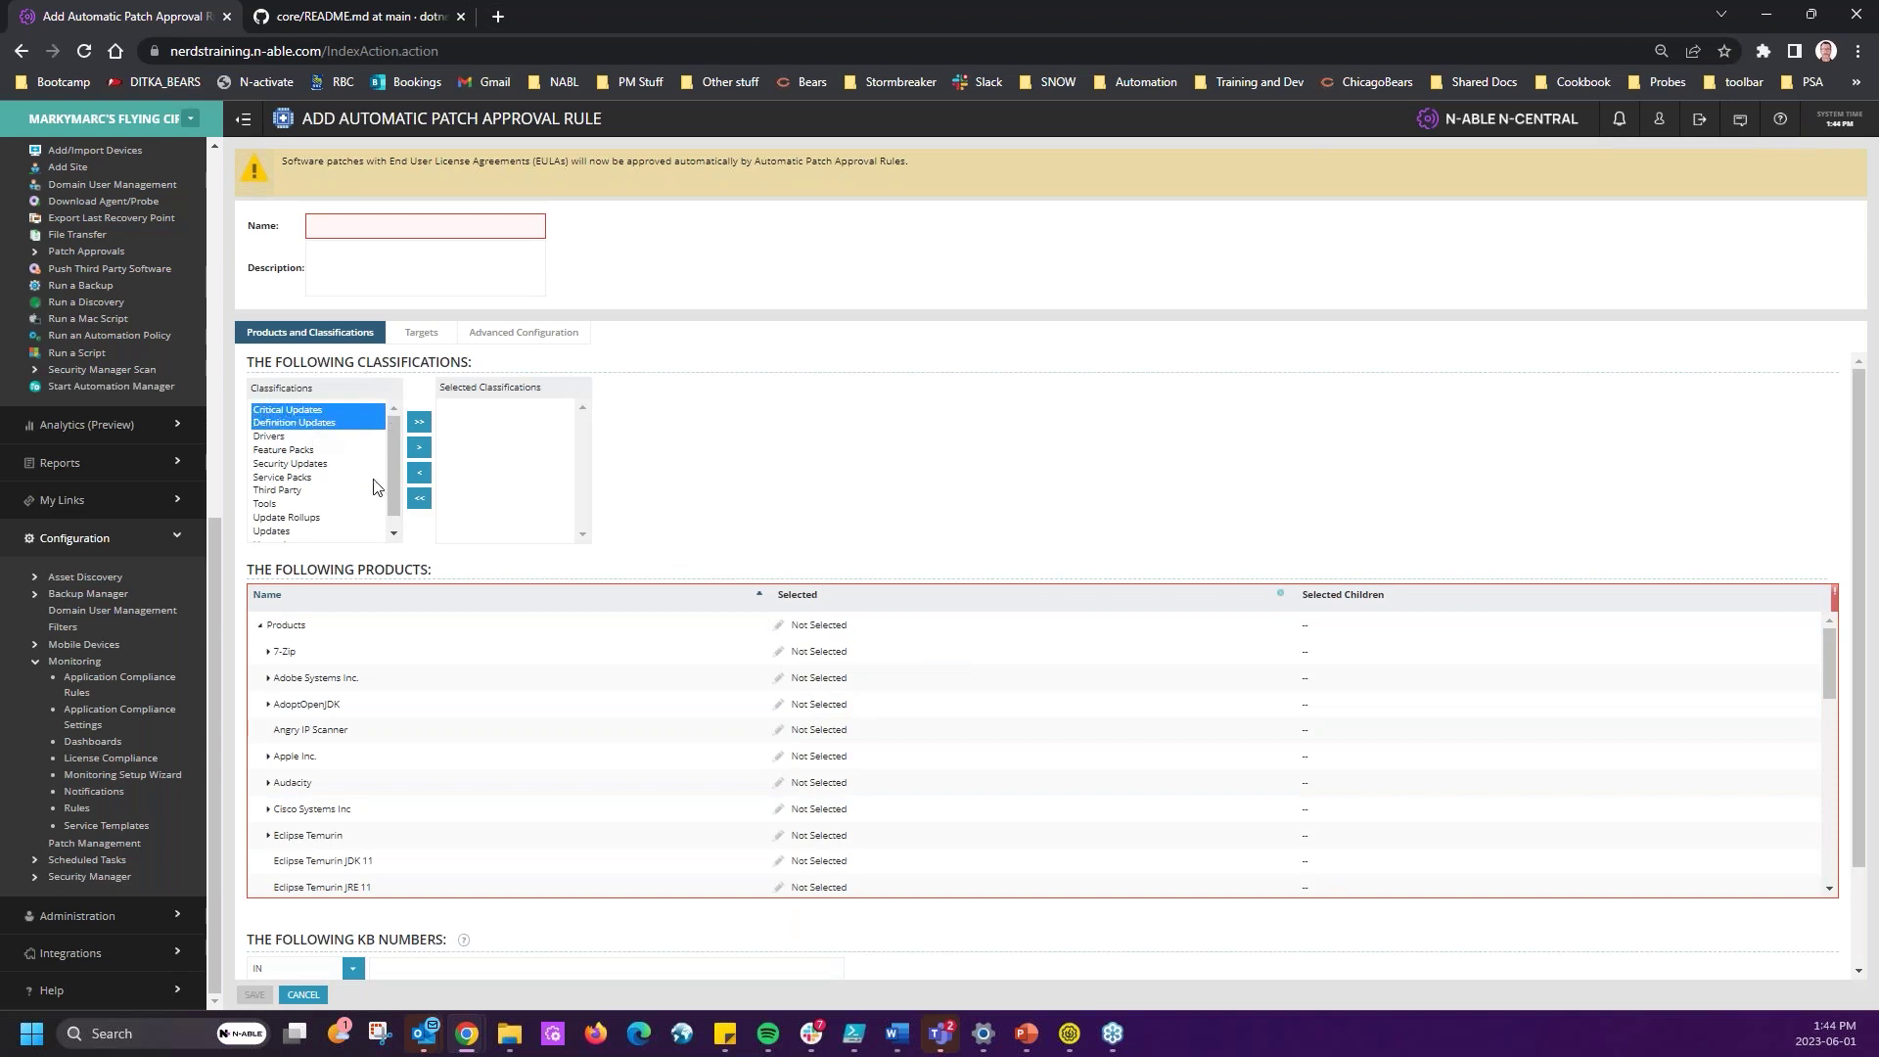
left_click(419, 447)
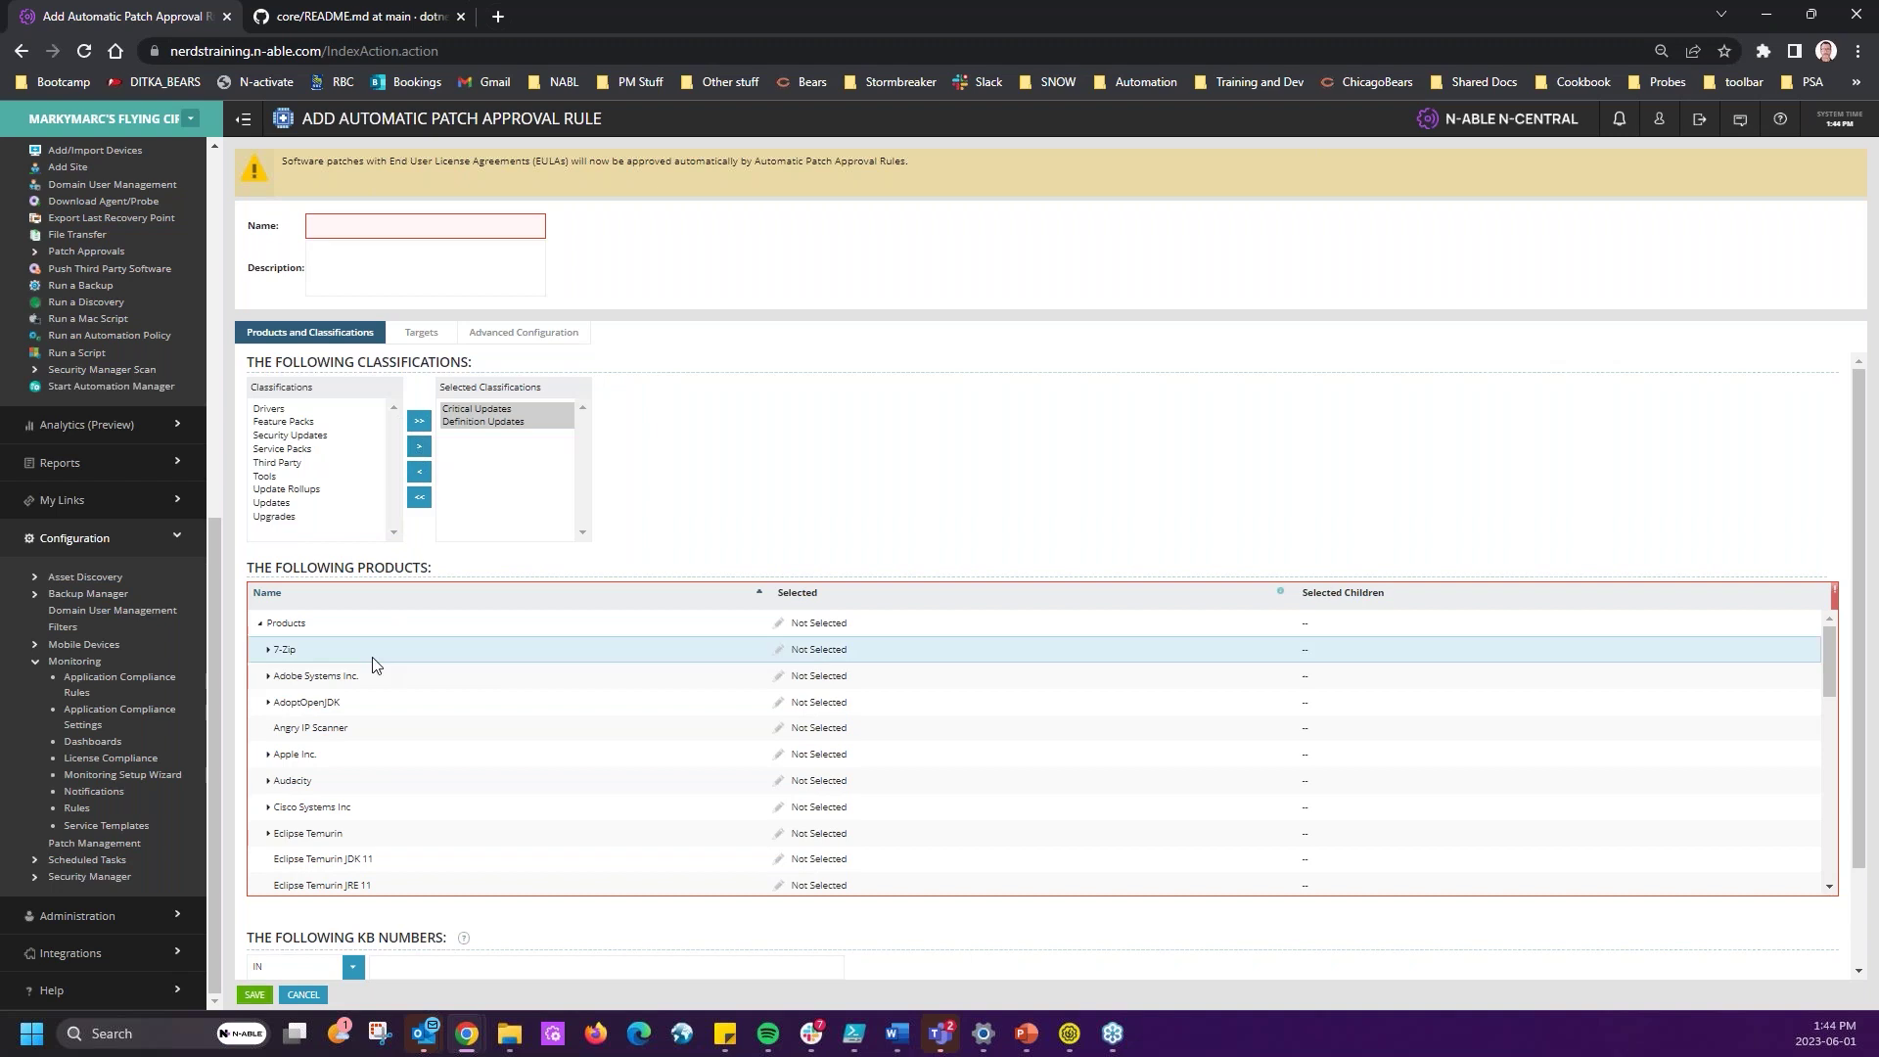
- Select the 7-Zip parent product, apply the selection to its children, and name the rule "Block This Patch at this customer"
left_click(819, 652)
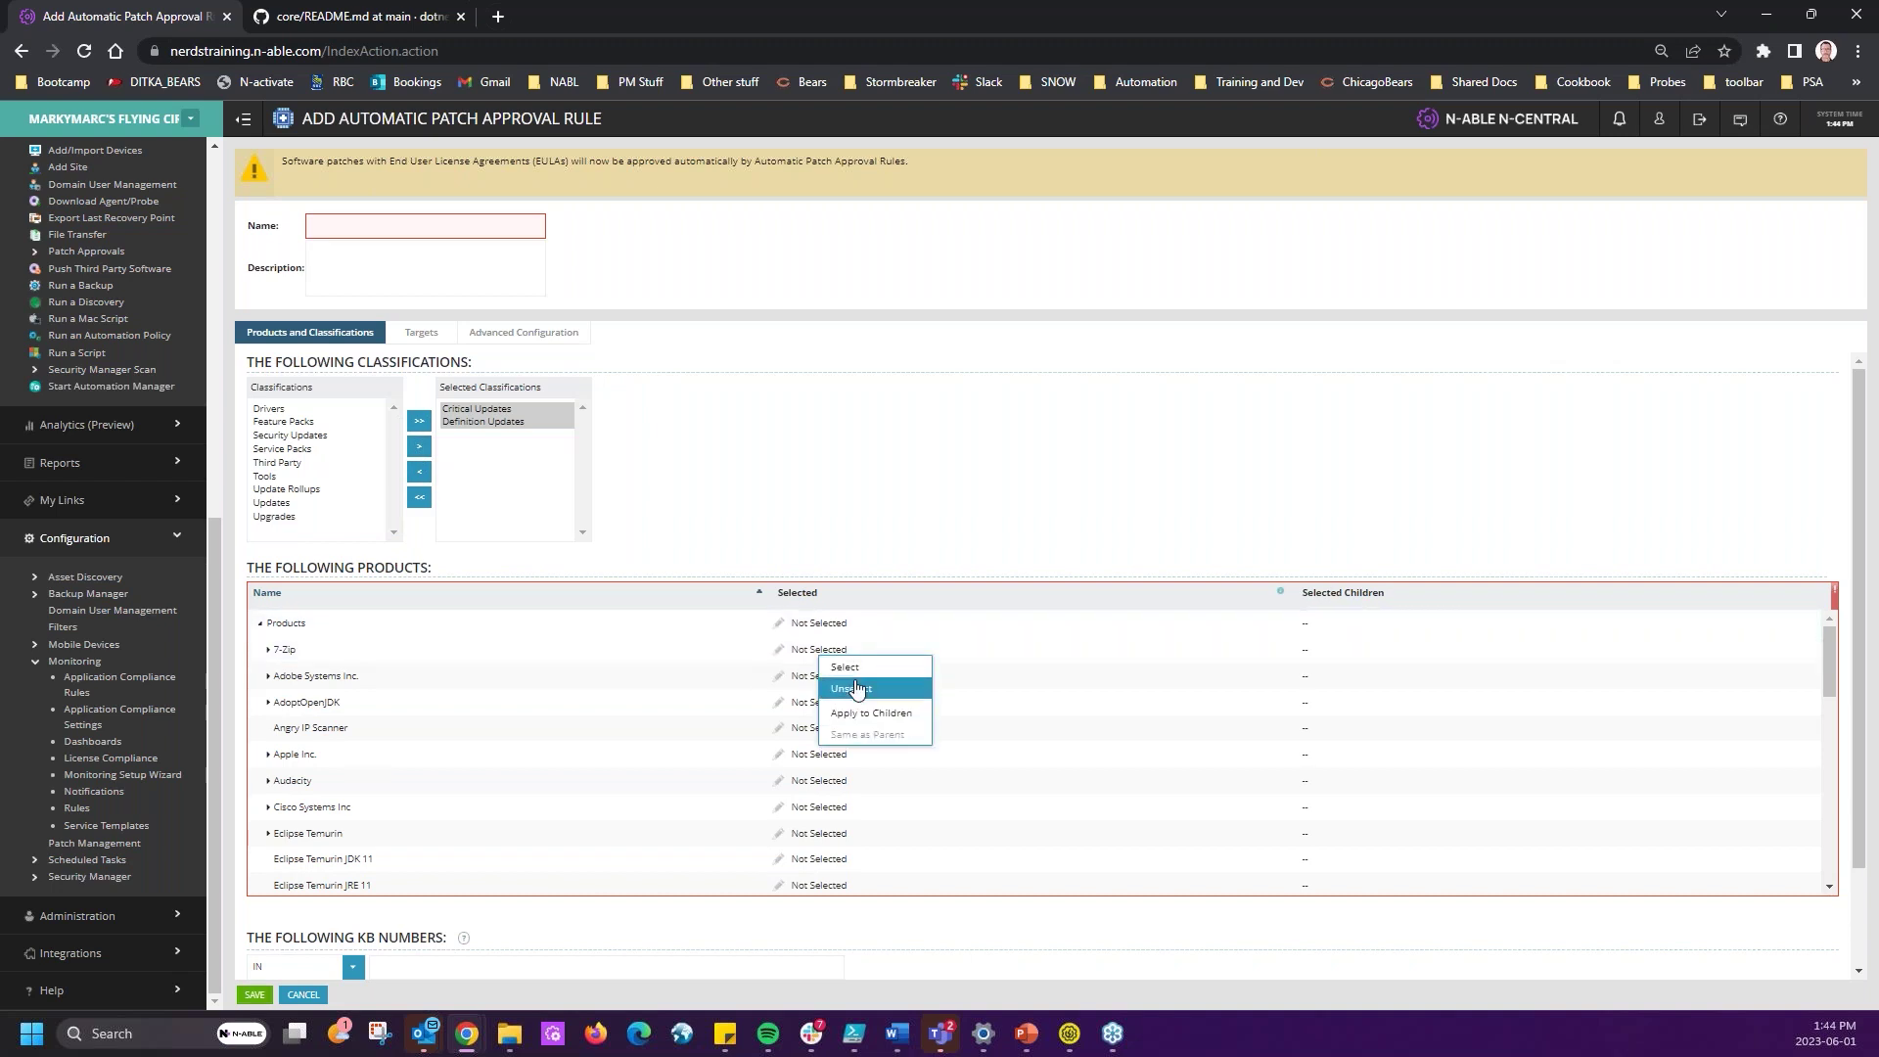
left_click(847, 666)
left_click(844, 657)
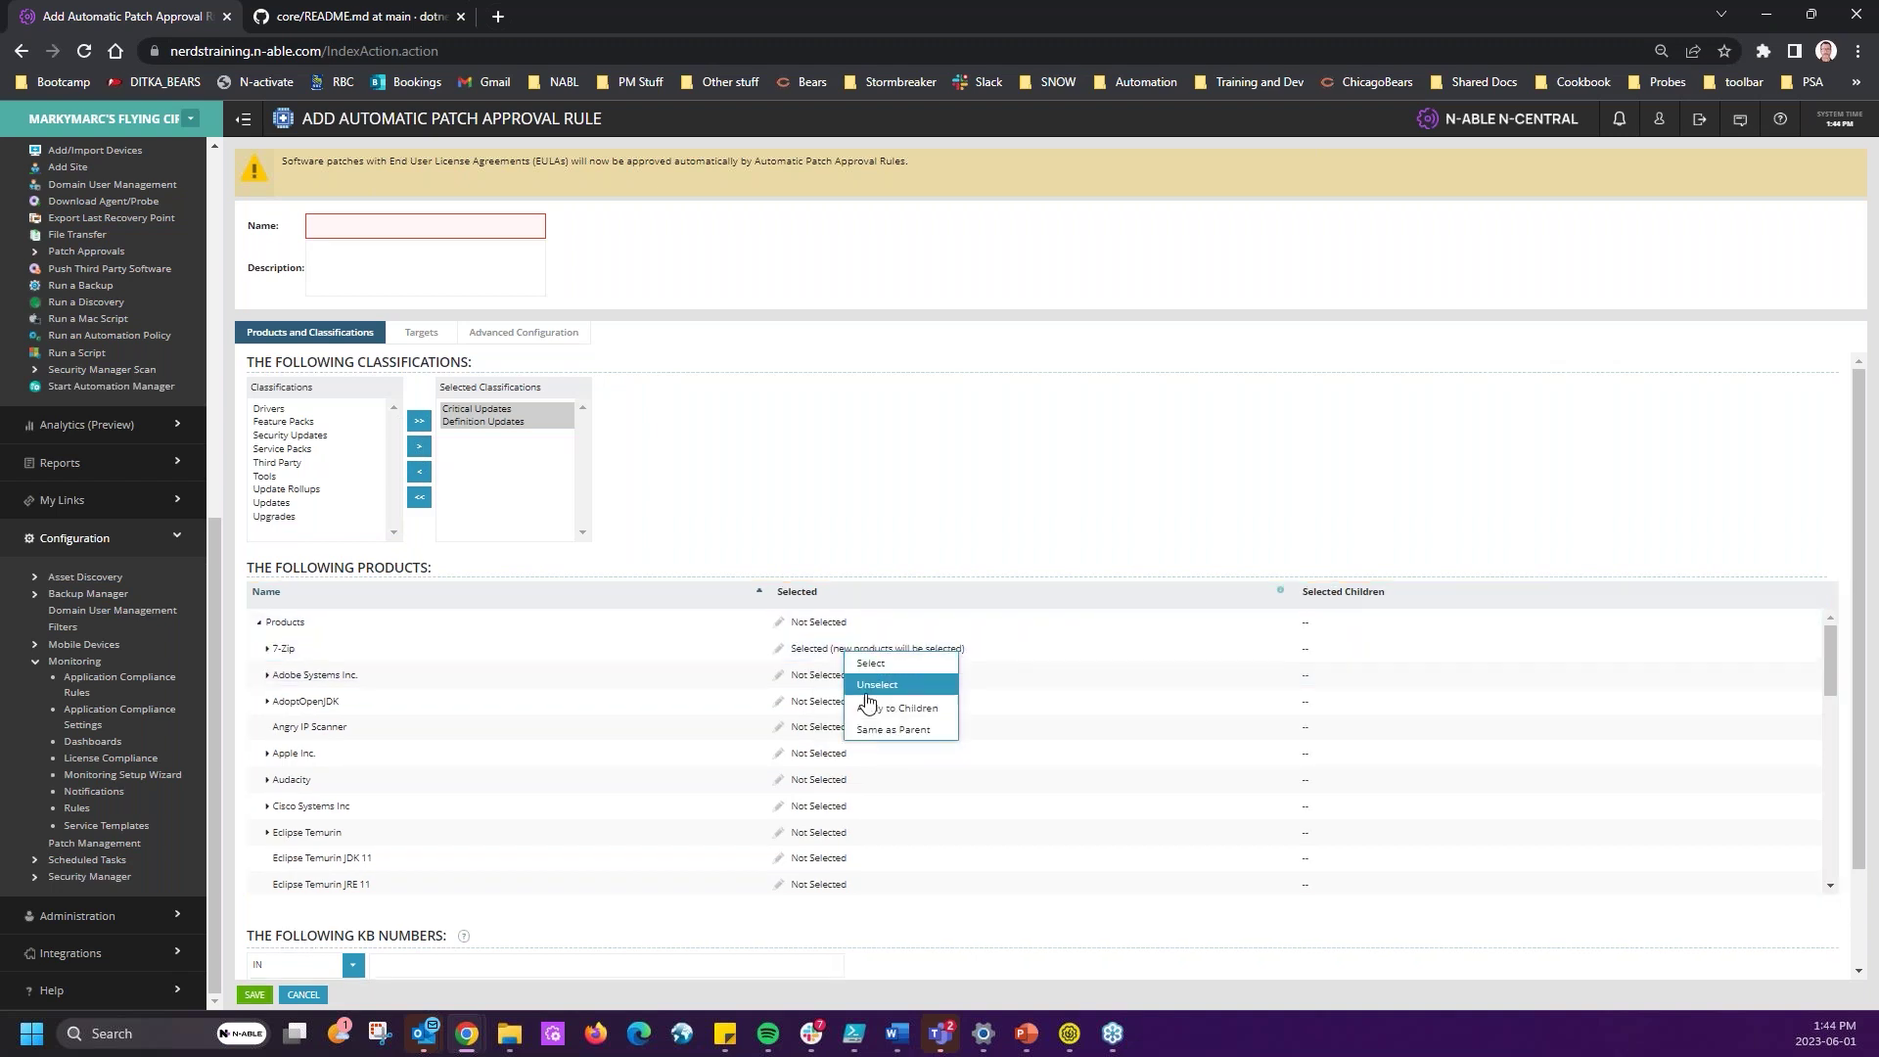
left_click(871, 719)
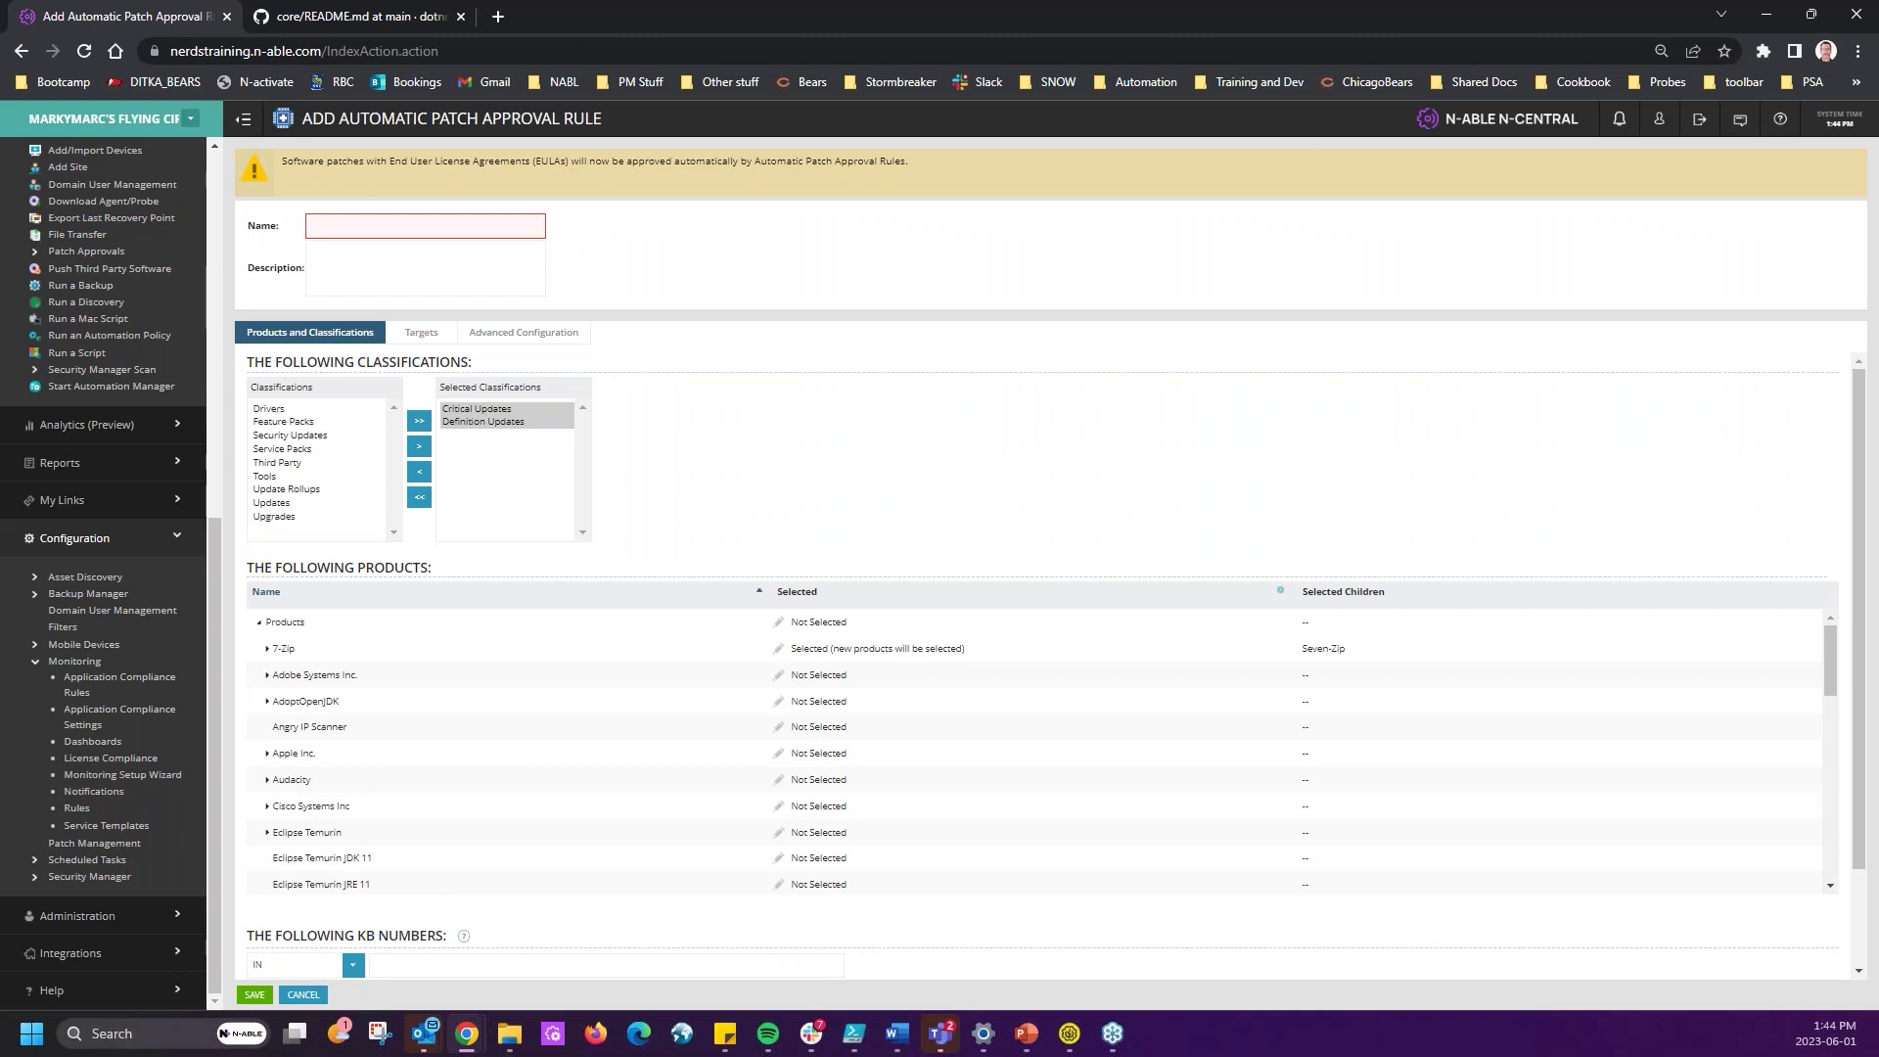
left_click(453, 227)
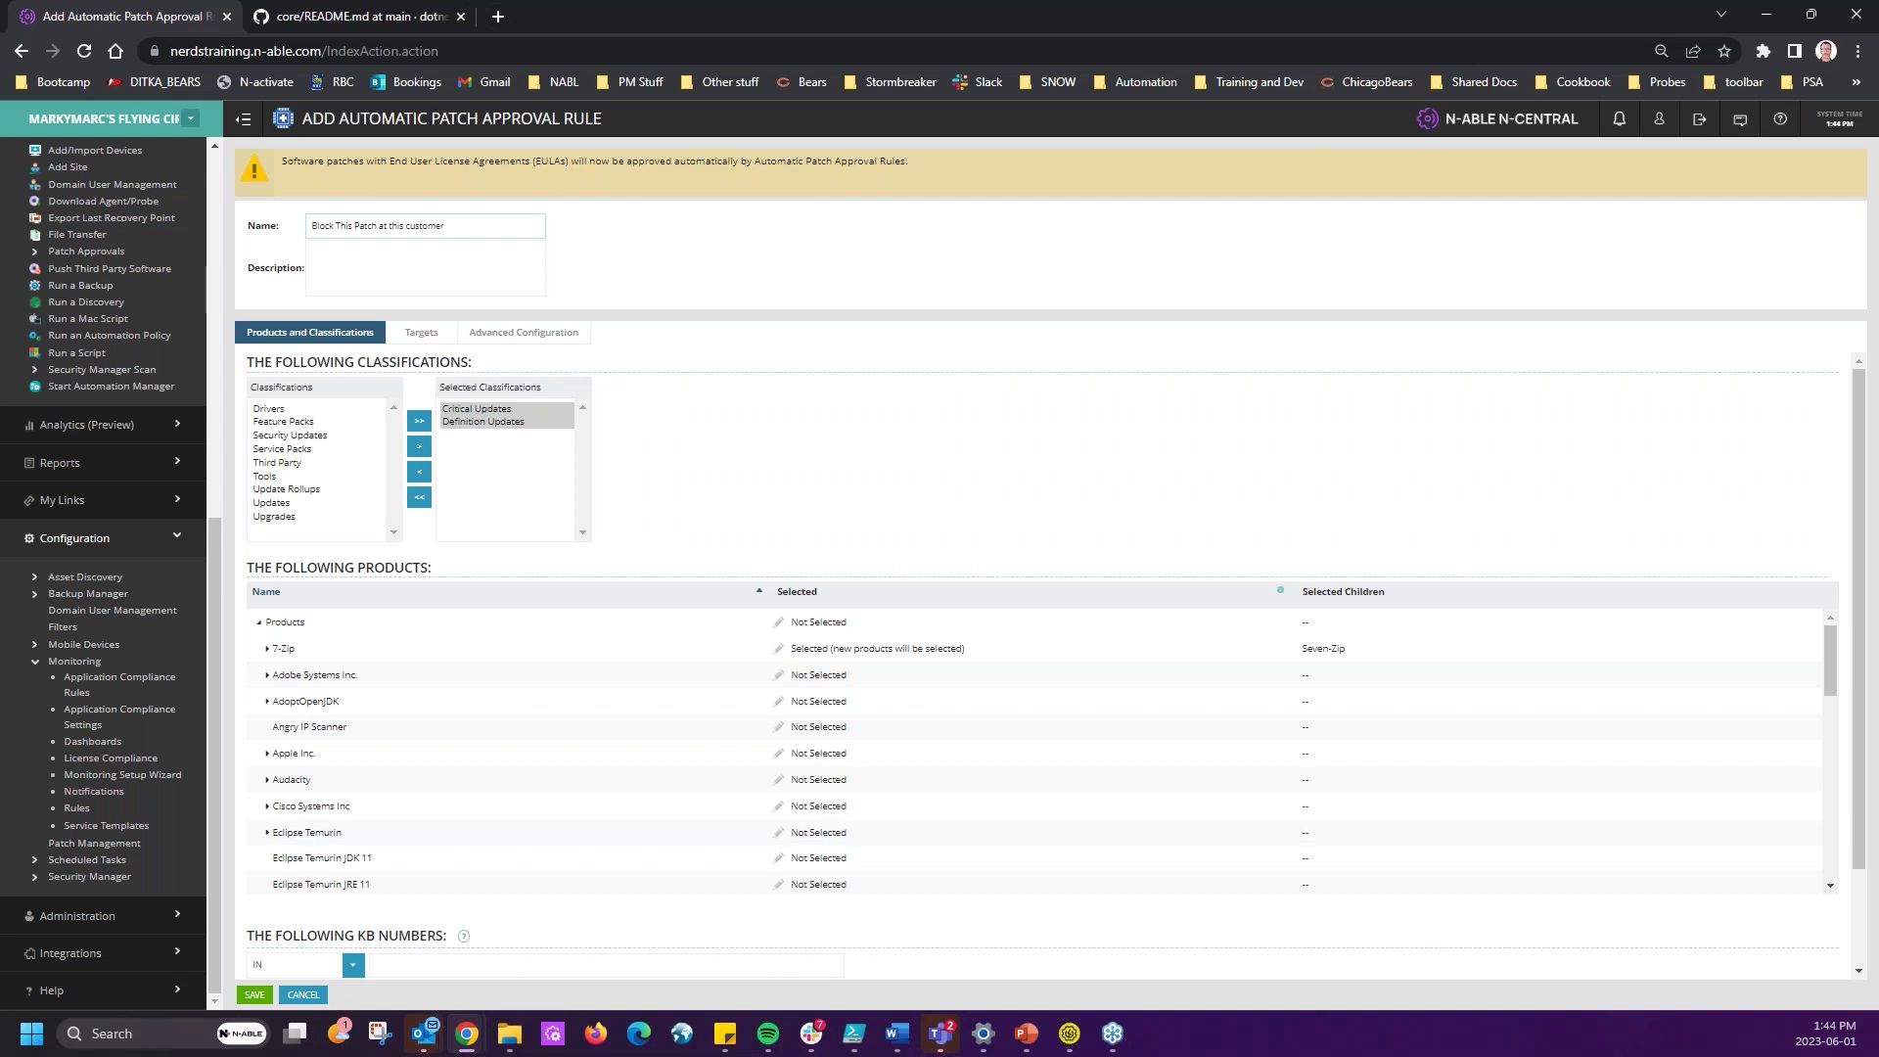
- Set the new approval for the *marclaptop target to Approved for Removal
left_click(255, 994)
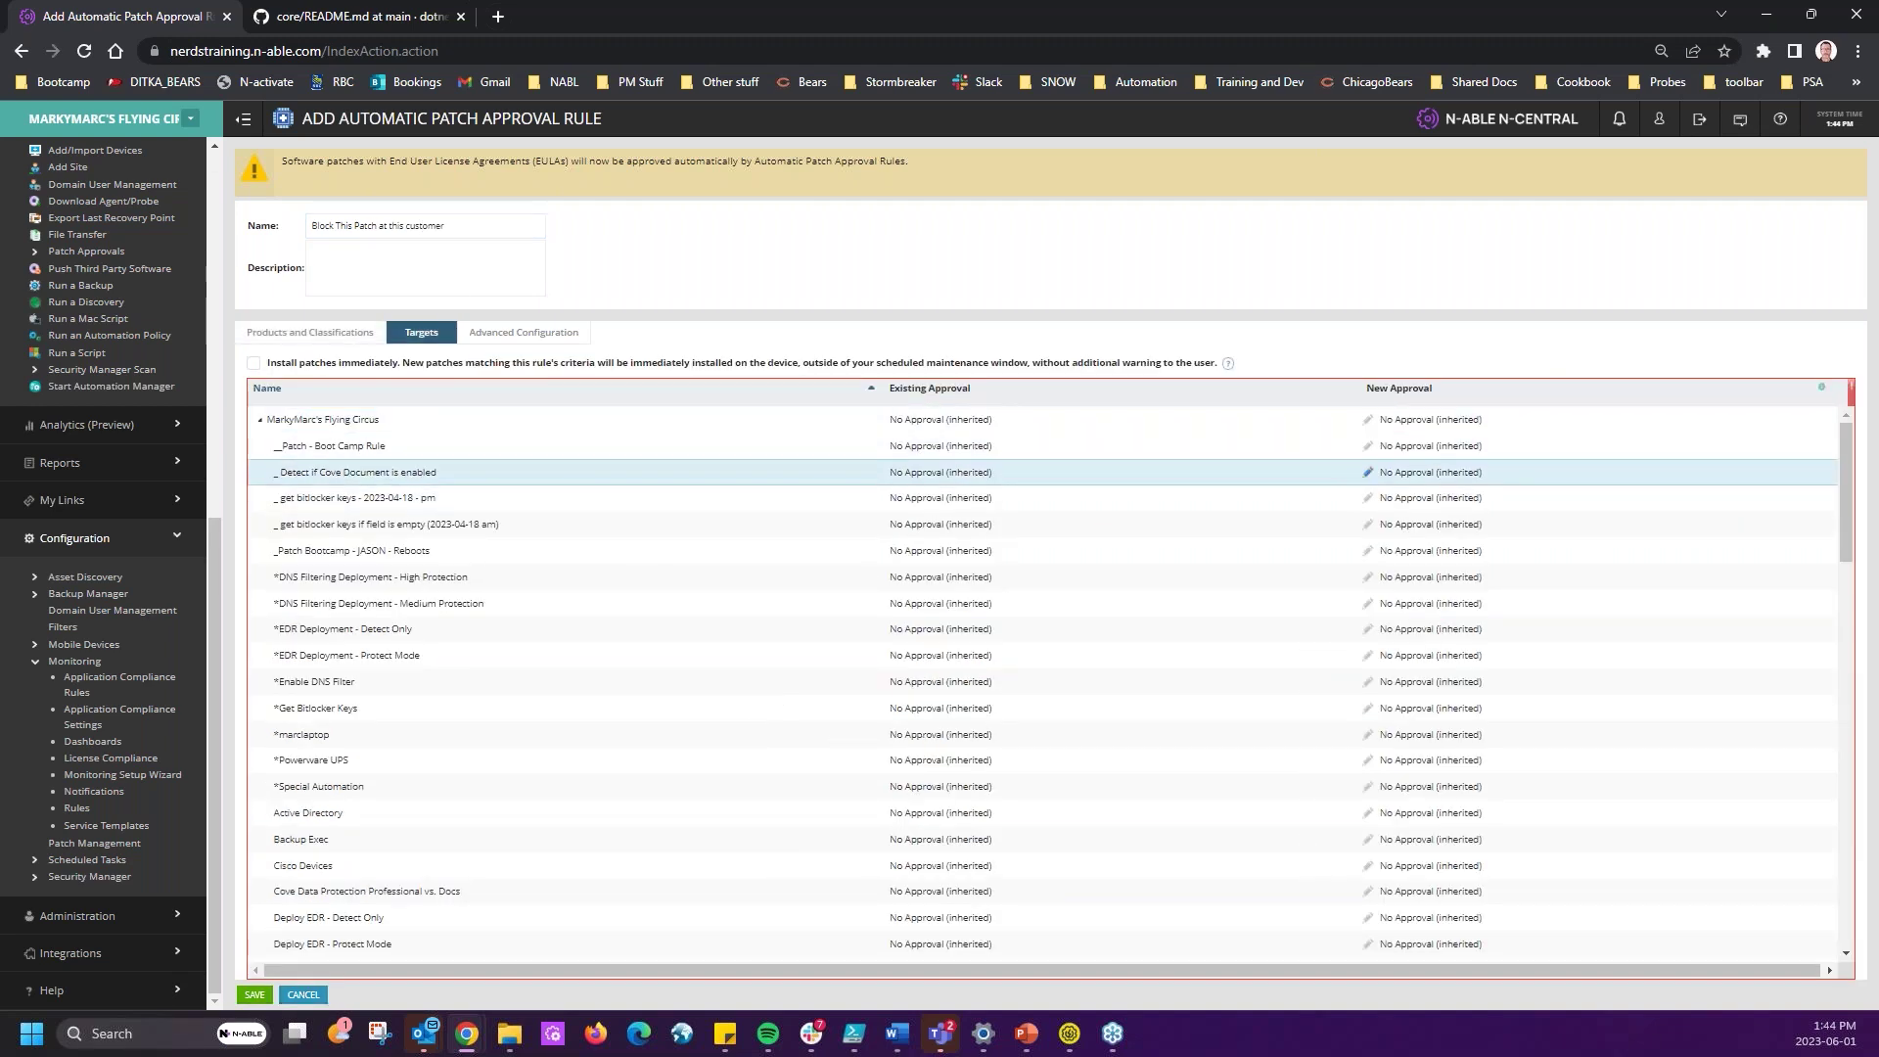
left_click(1471, 735)
left_click(1519, 791)
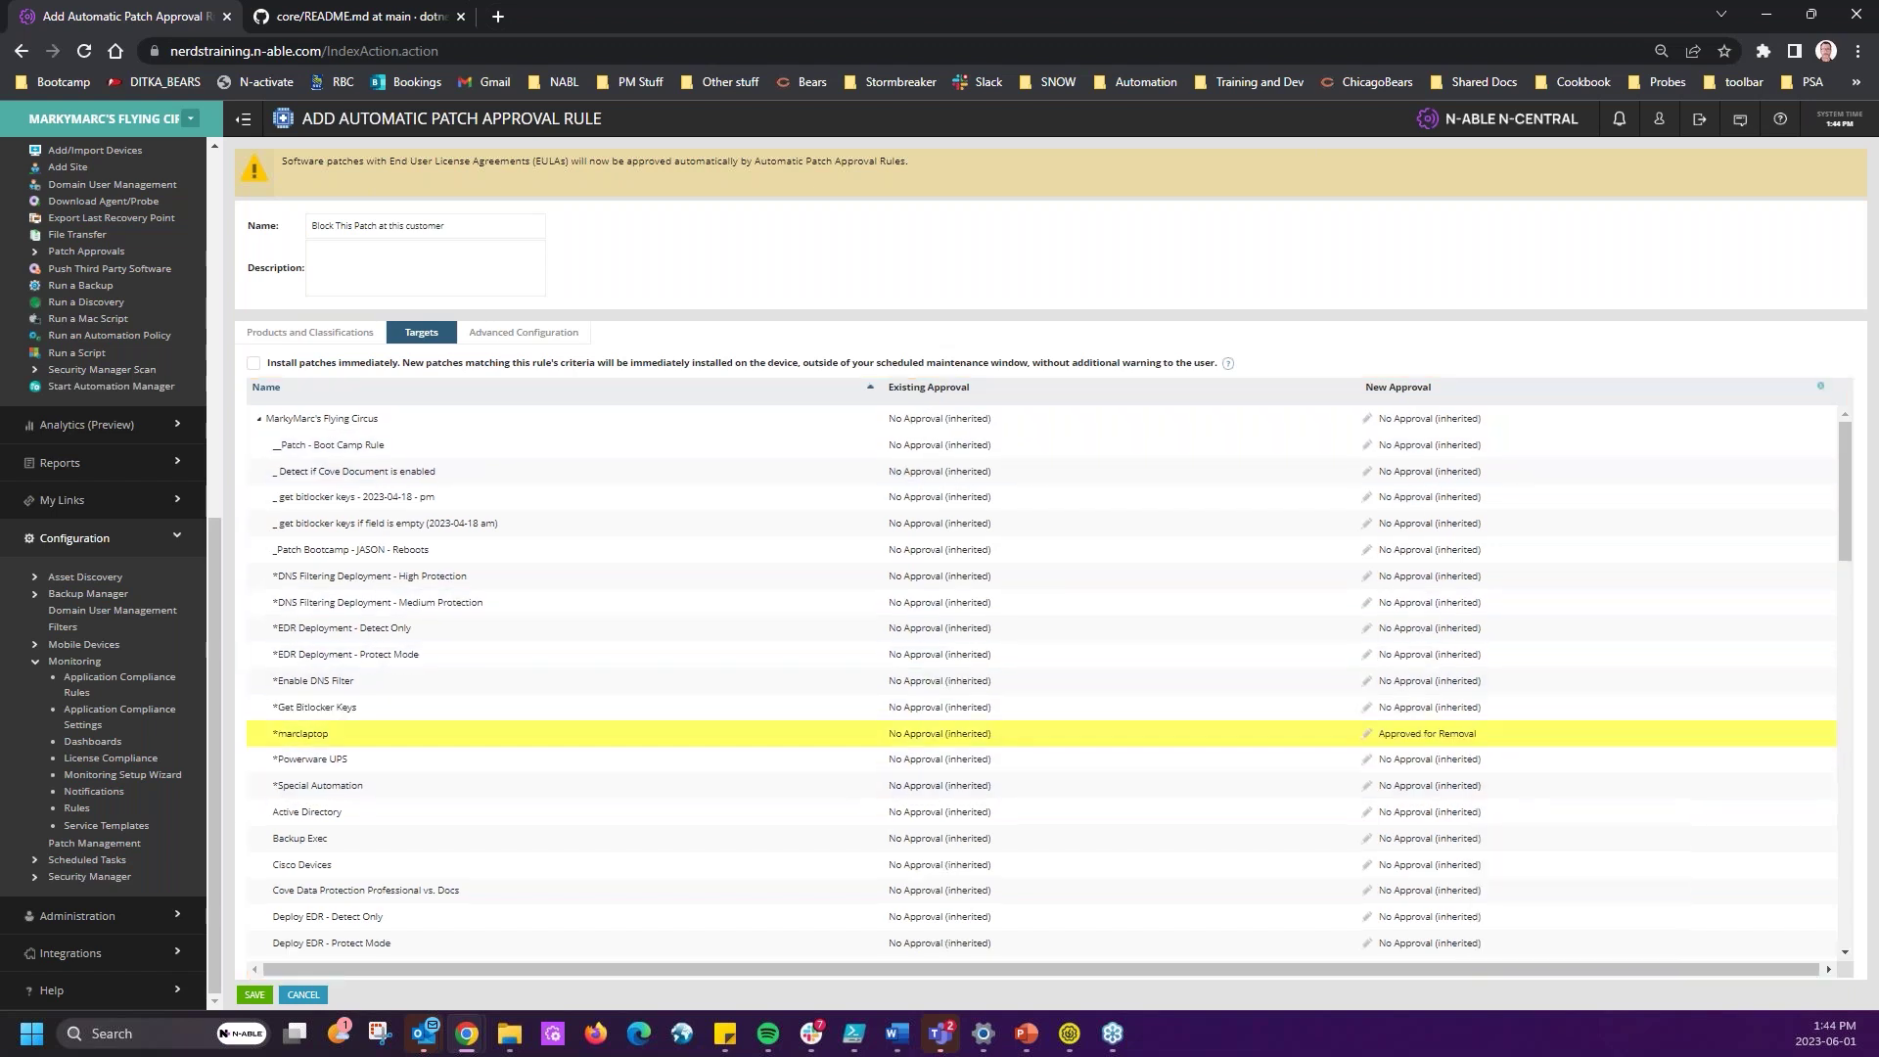
- Delay the rule's approvals by 5 days and save the rule
left_click(516, 332)
left_click(256, 423)
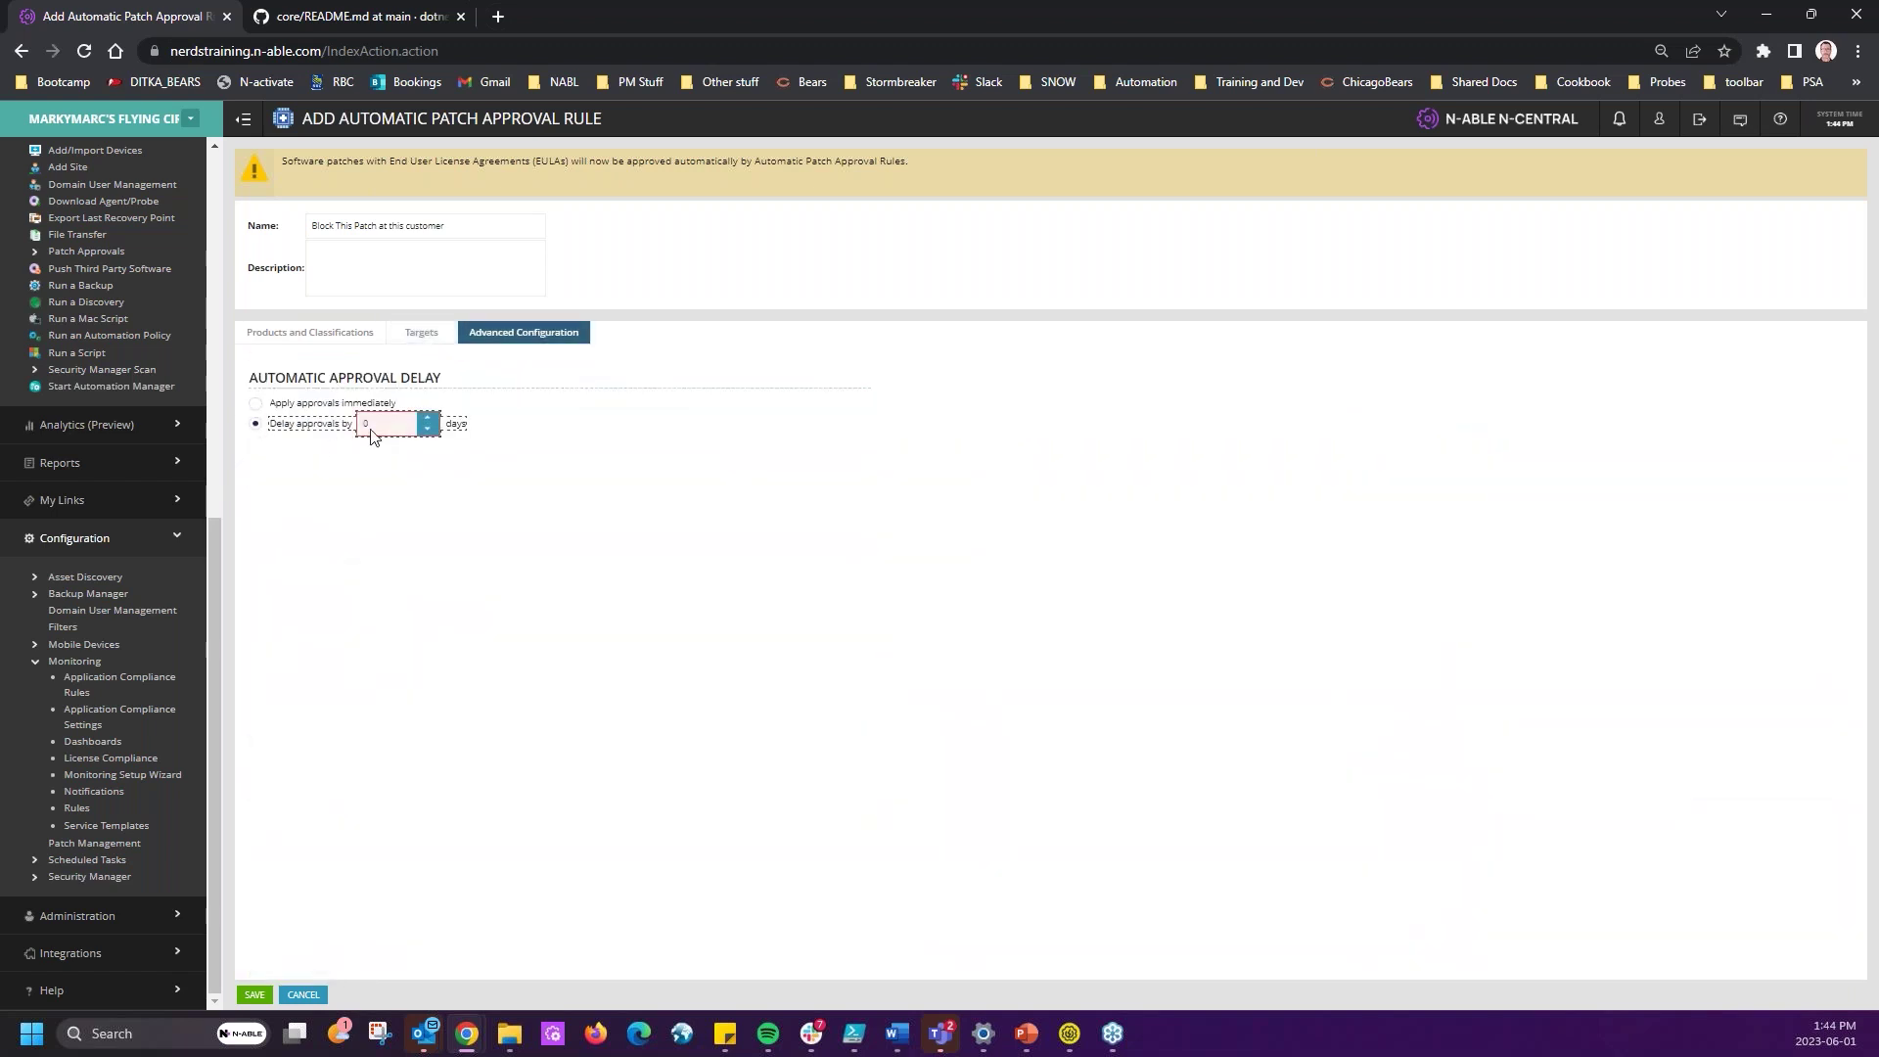
type("5")
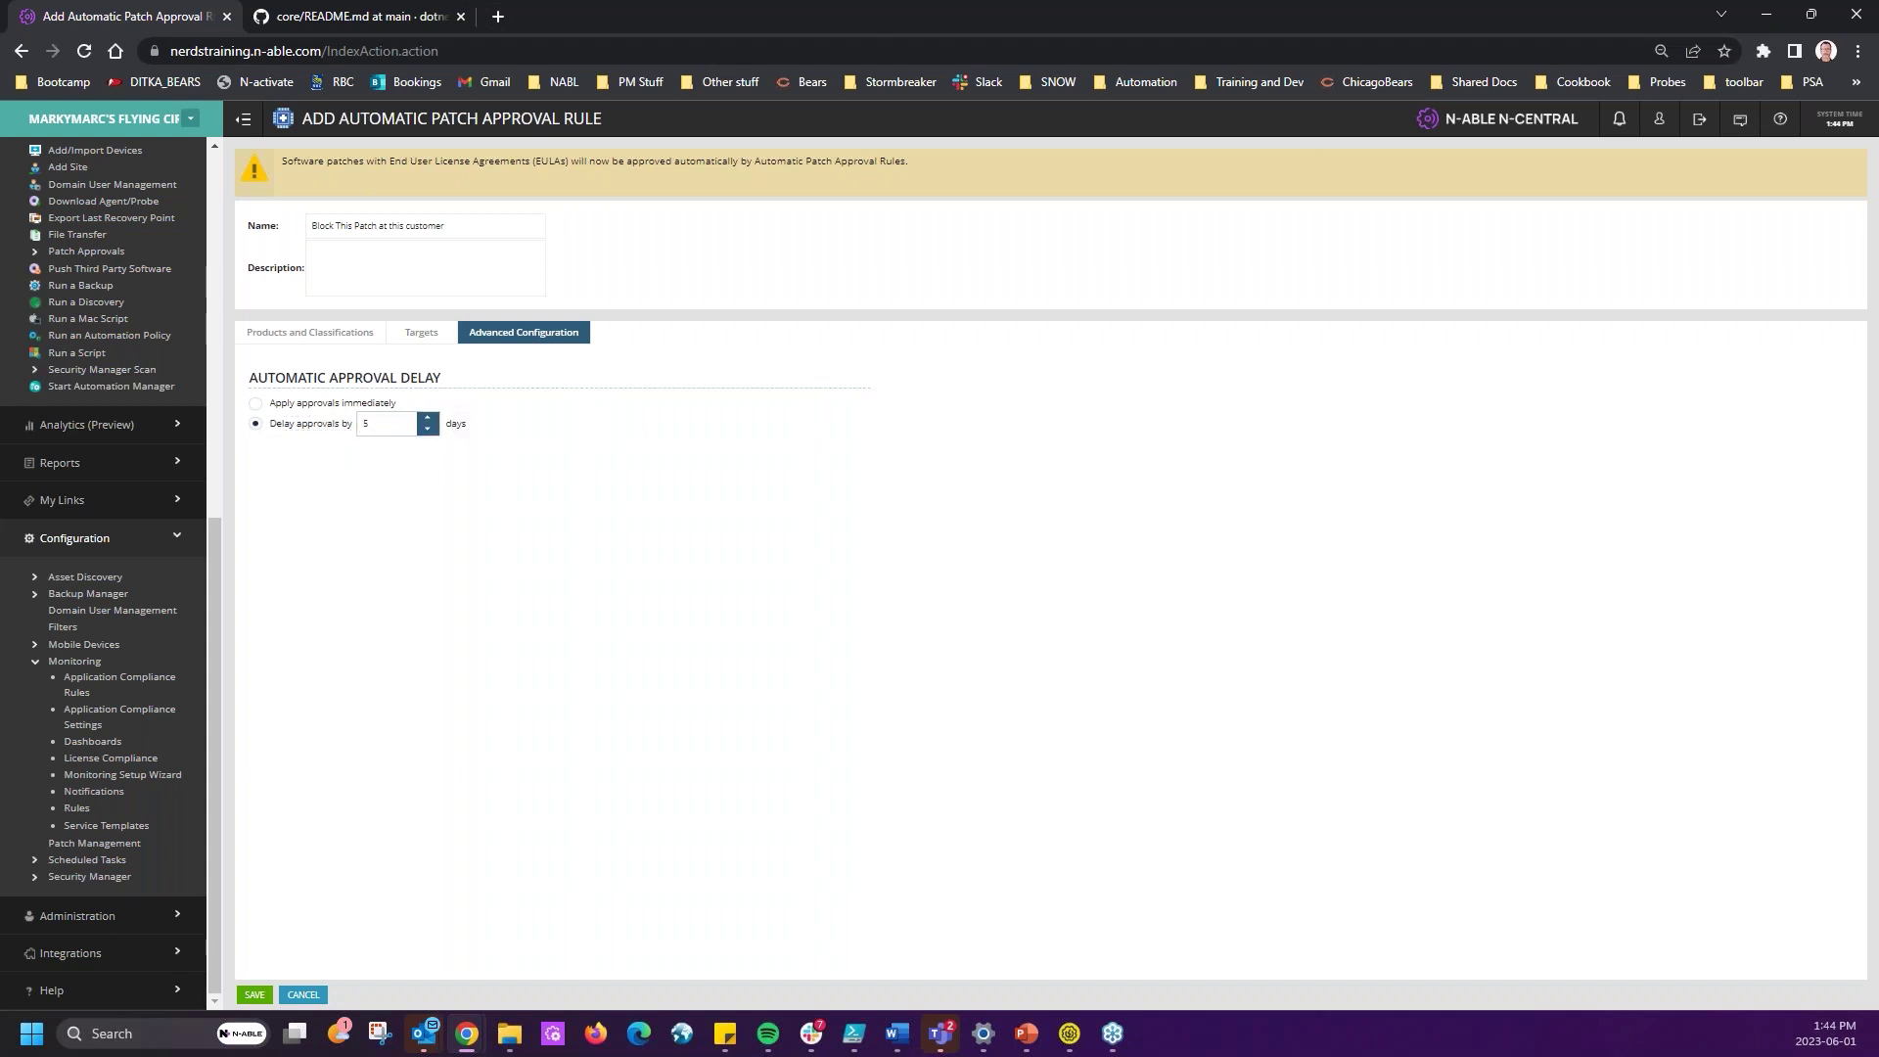
left_click(253, 995)
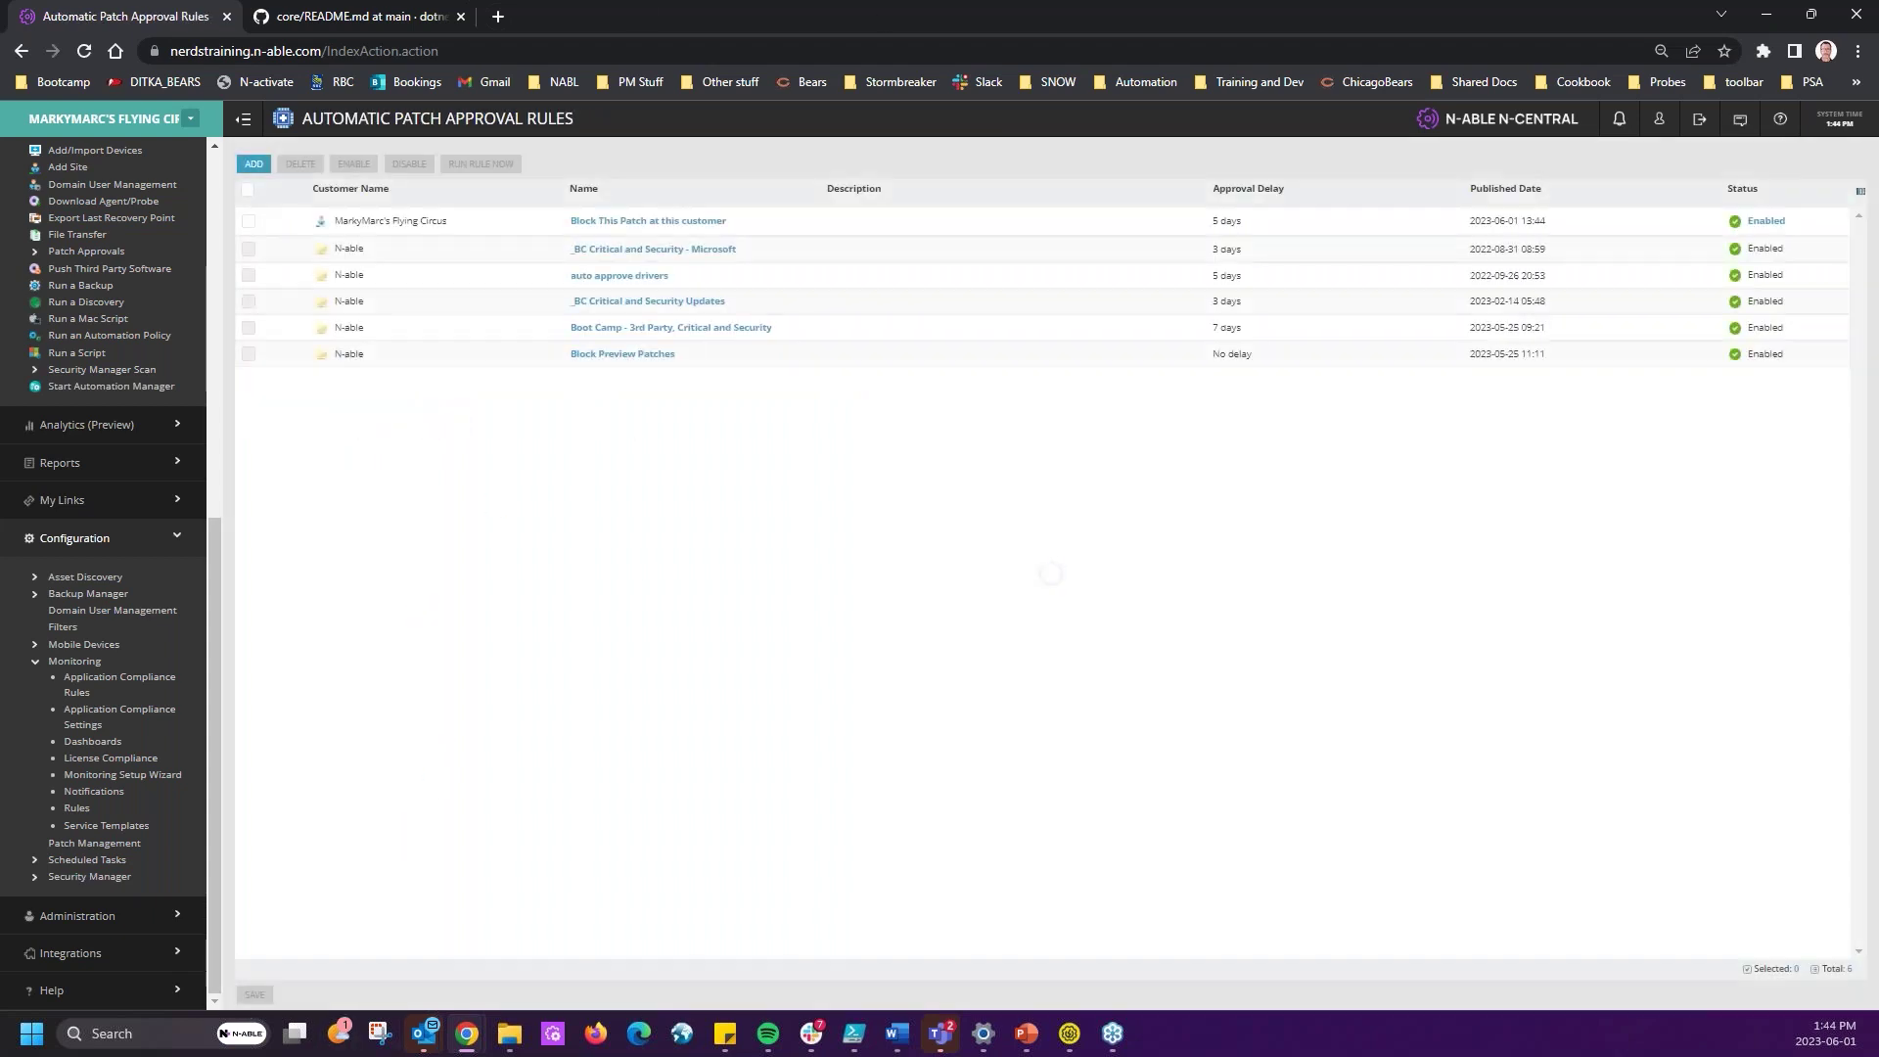
- Switch to the N-able SO level and review its automatic patch approval rules, including the MarkyMarc's Flying Circus rule
left_click(171, 118)
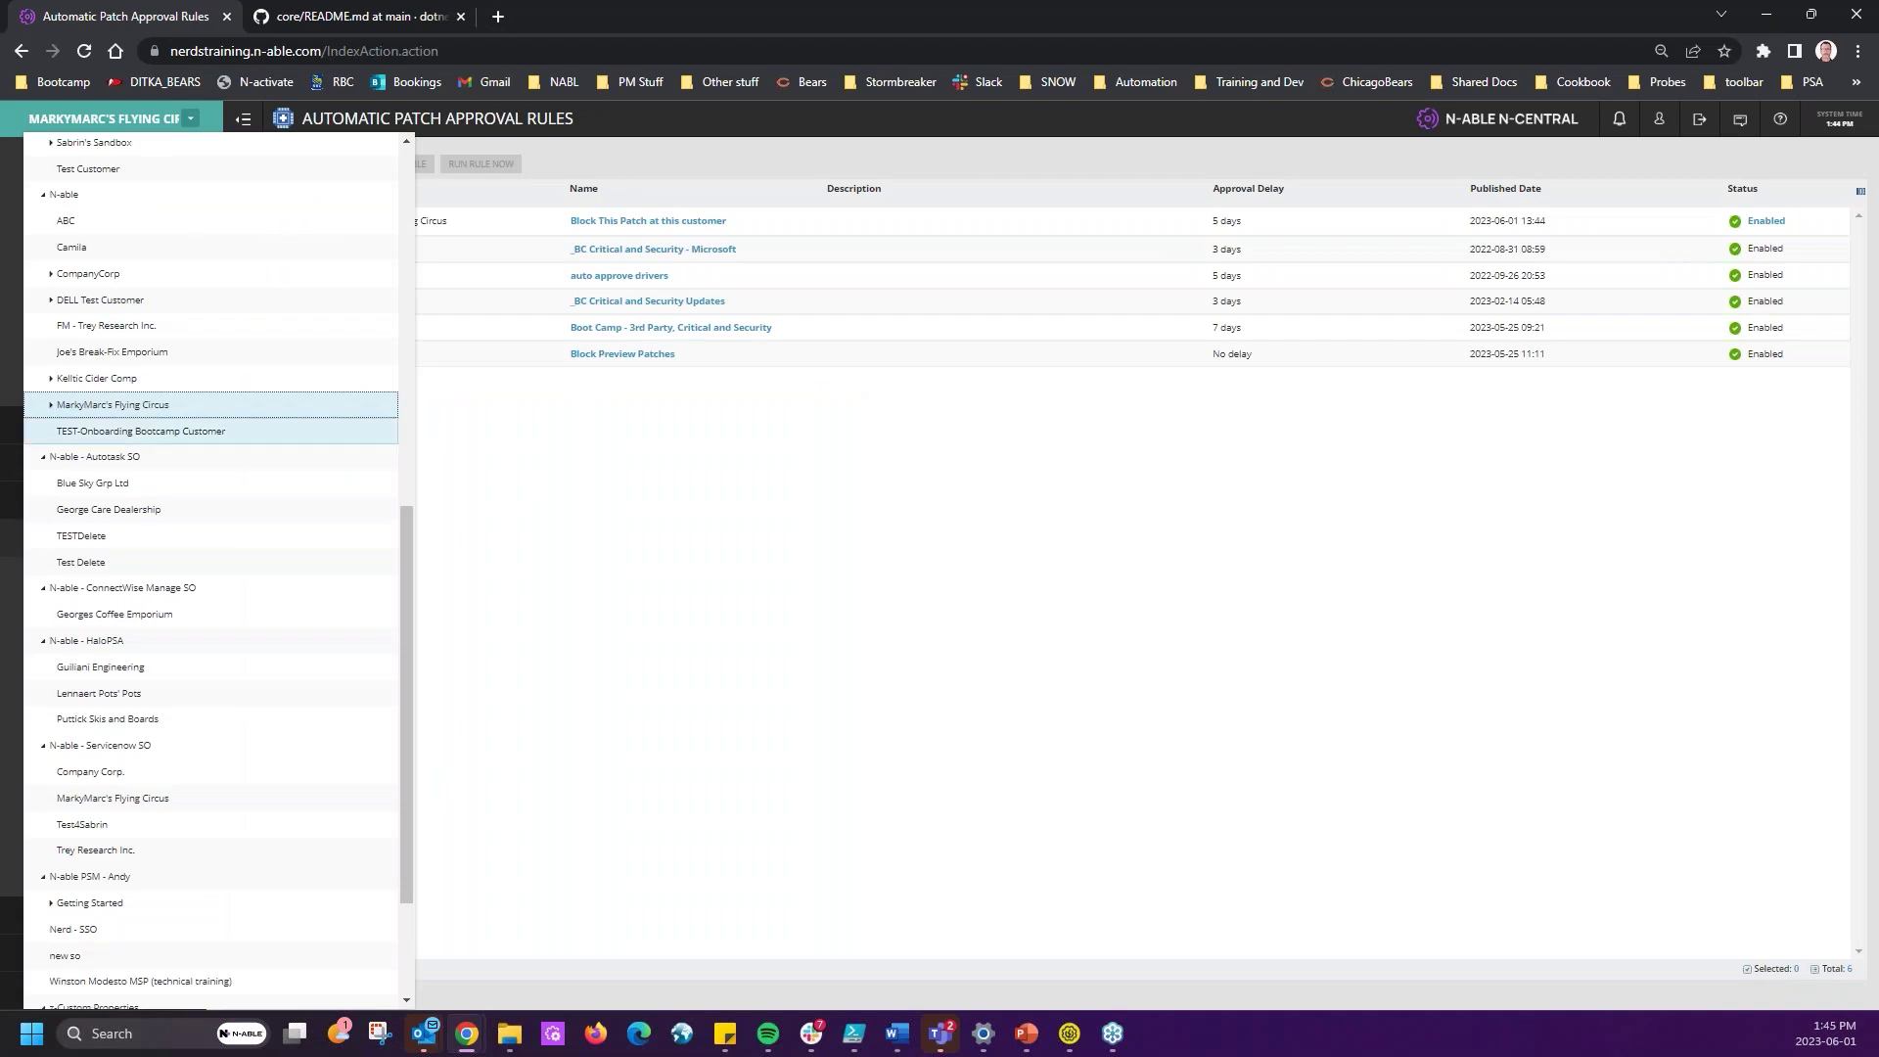
left_click(63, 195)
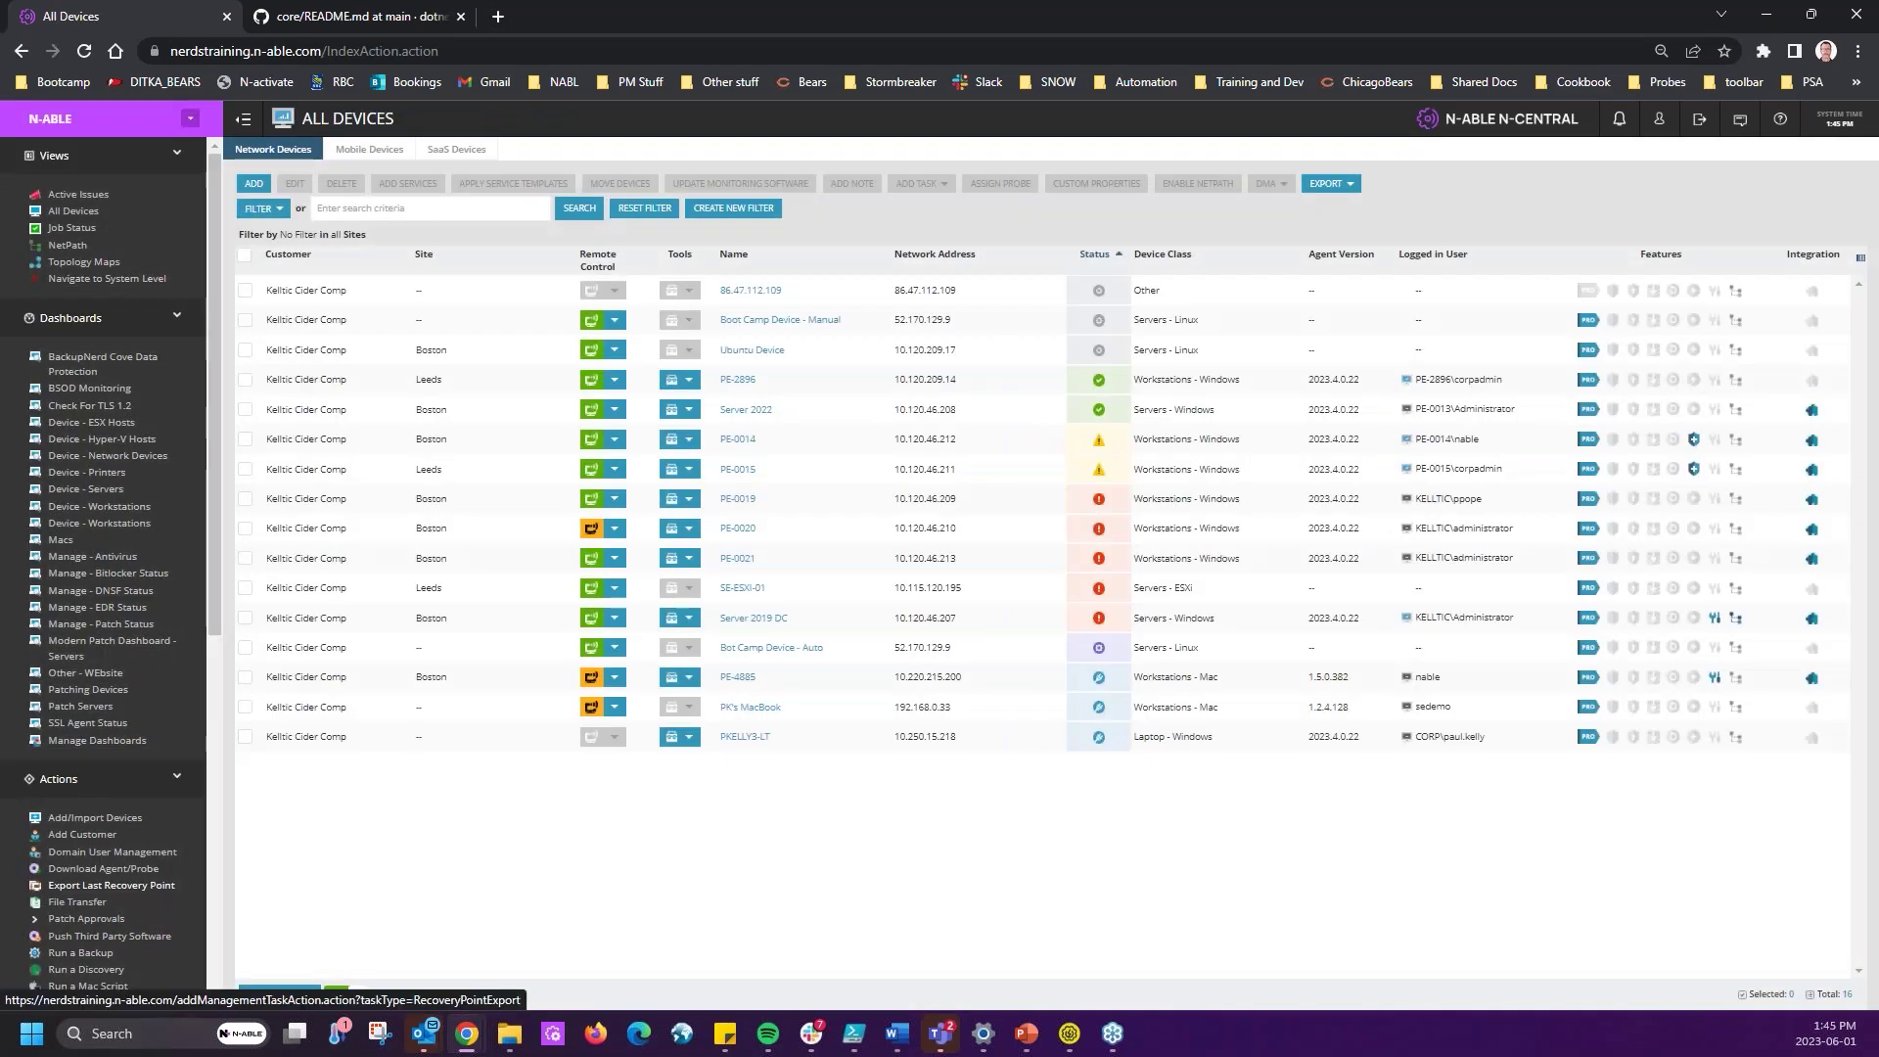
scroll(107, 884, "down", 6)
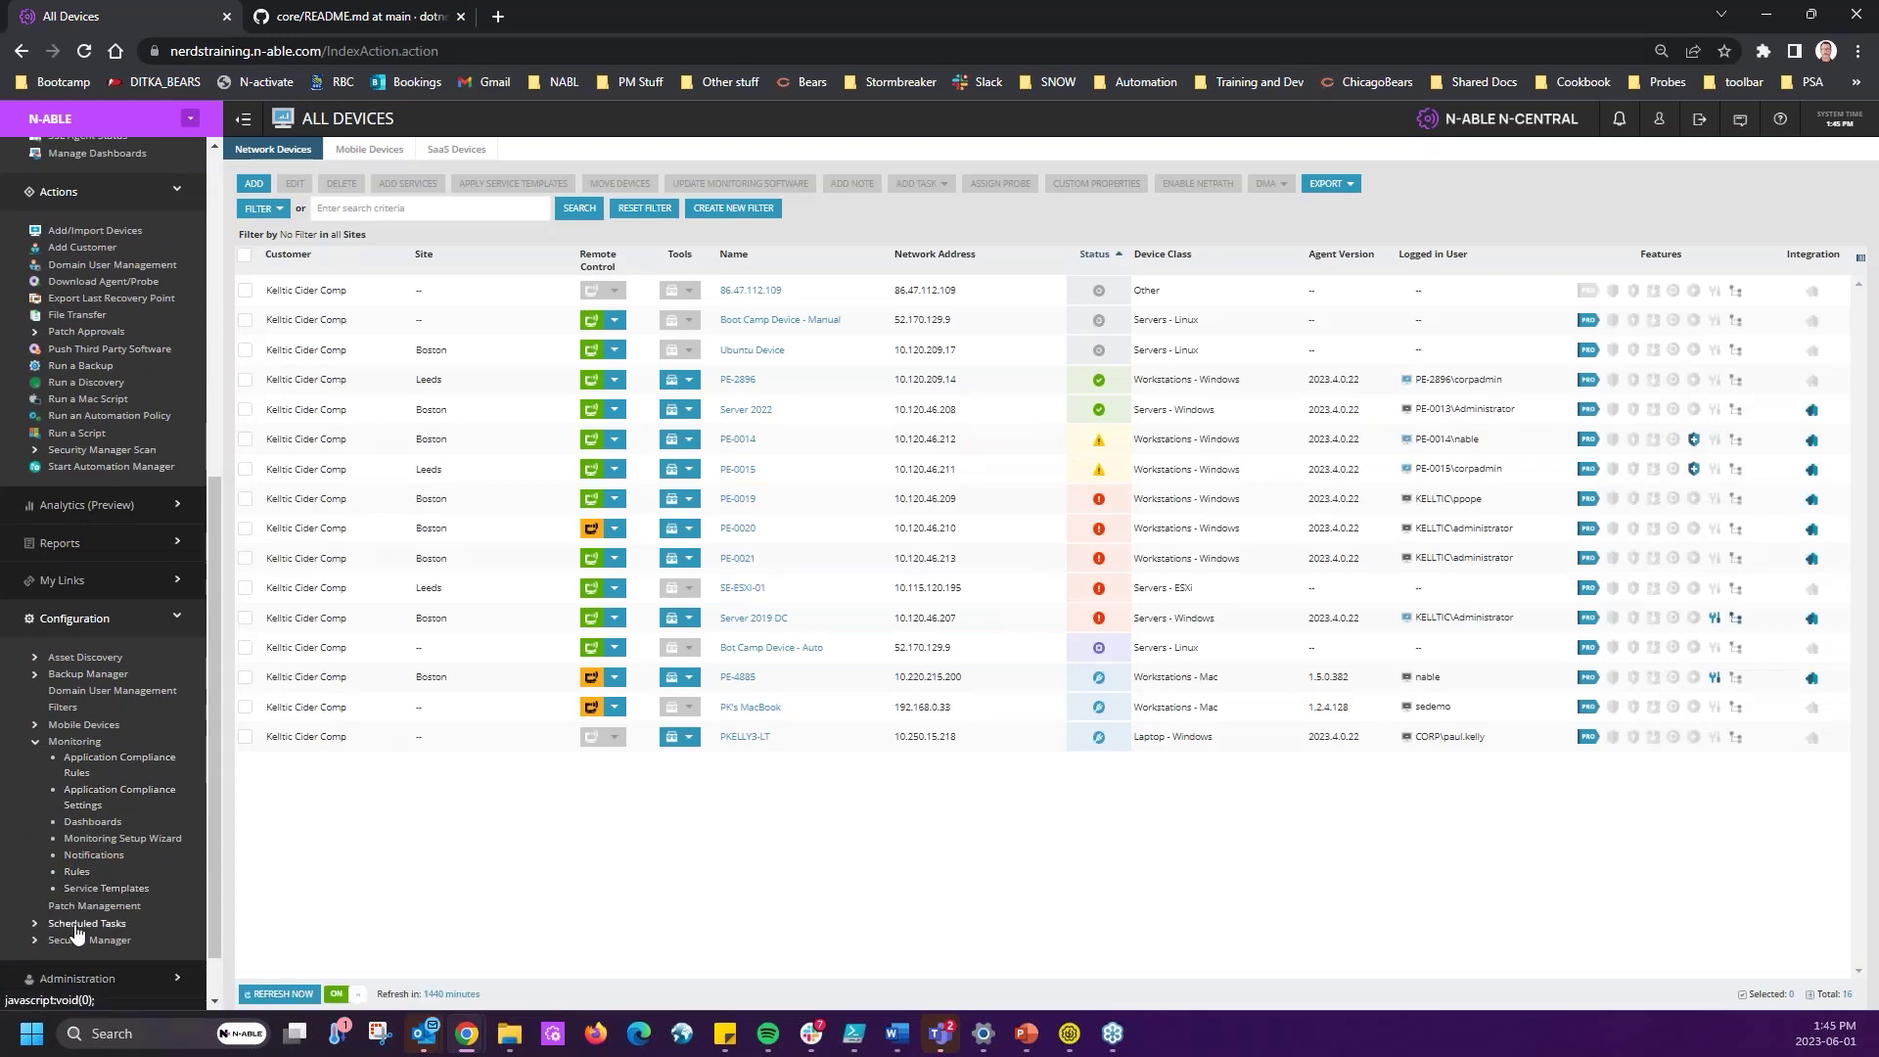
left_click(94, 905)
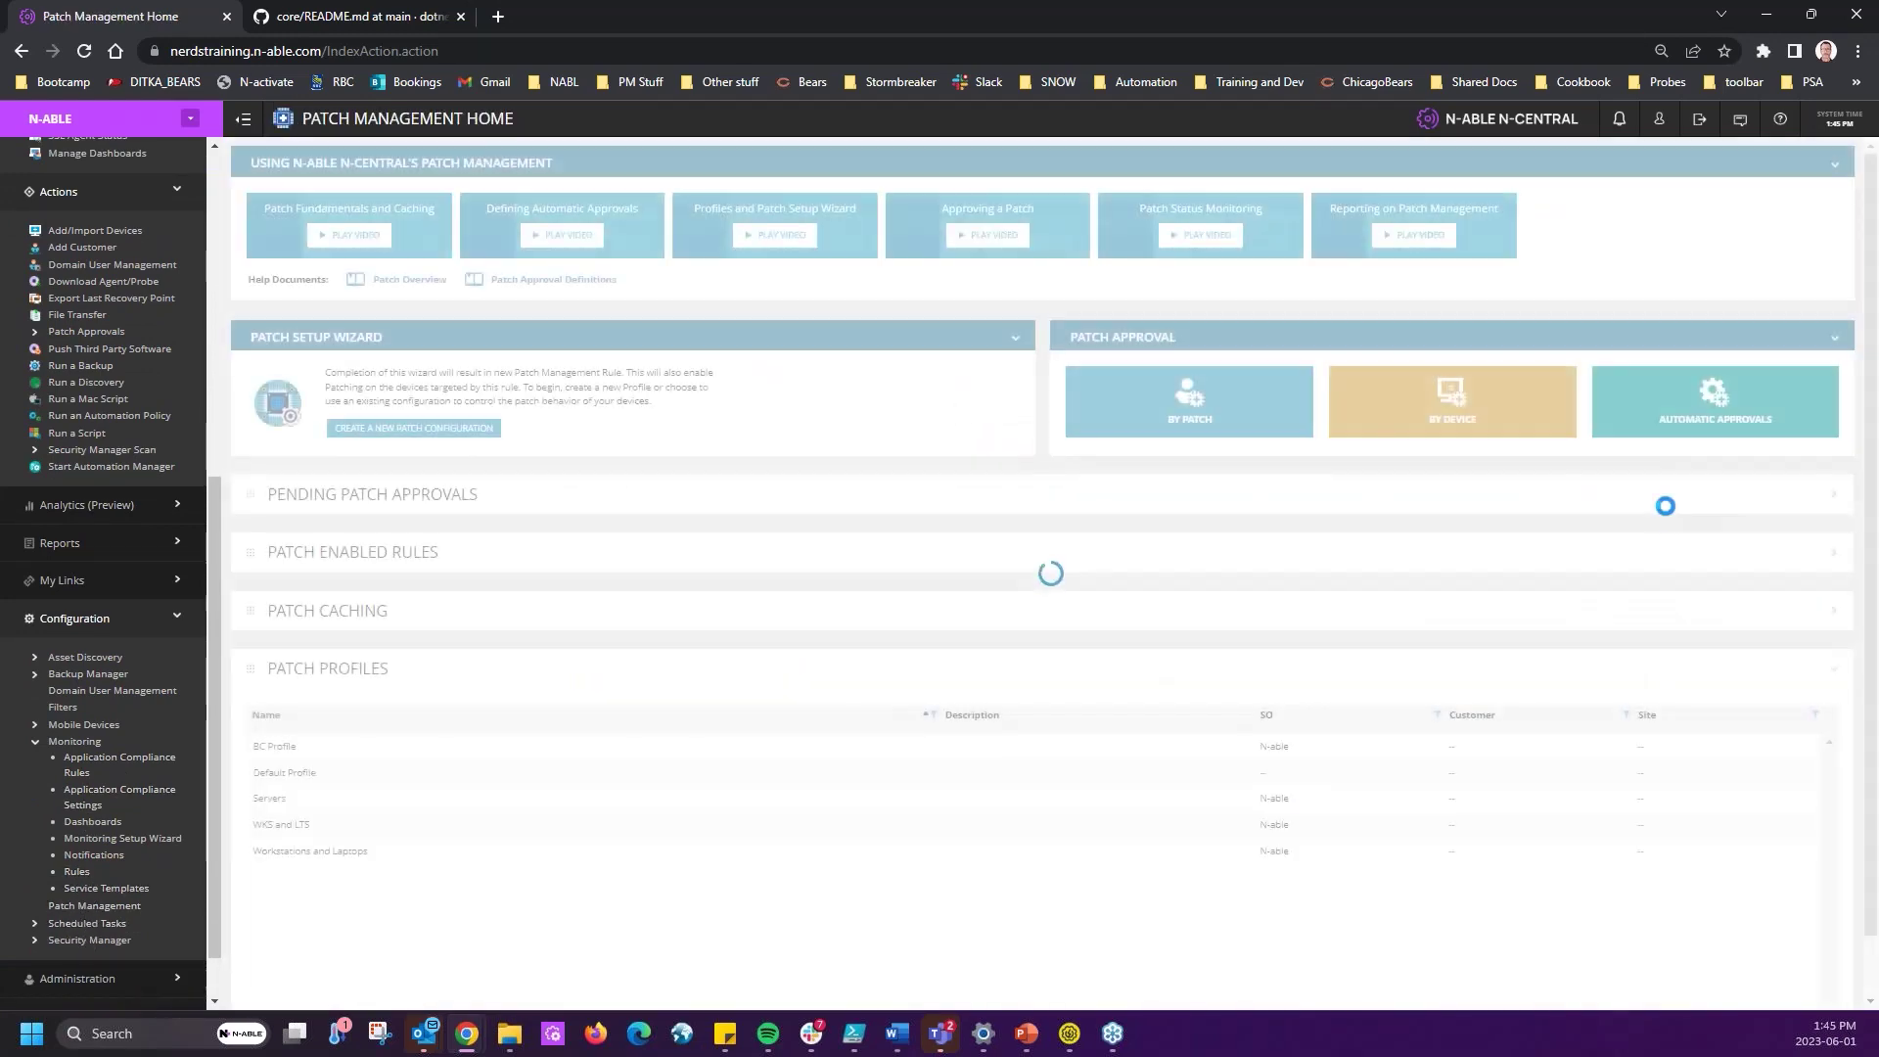
left_click(1677, 430)
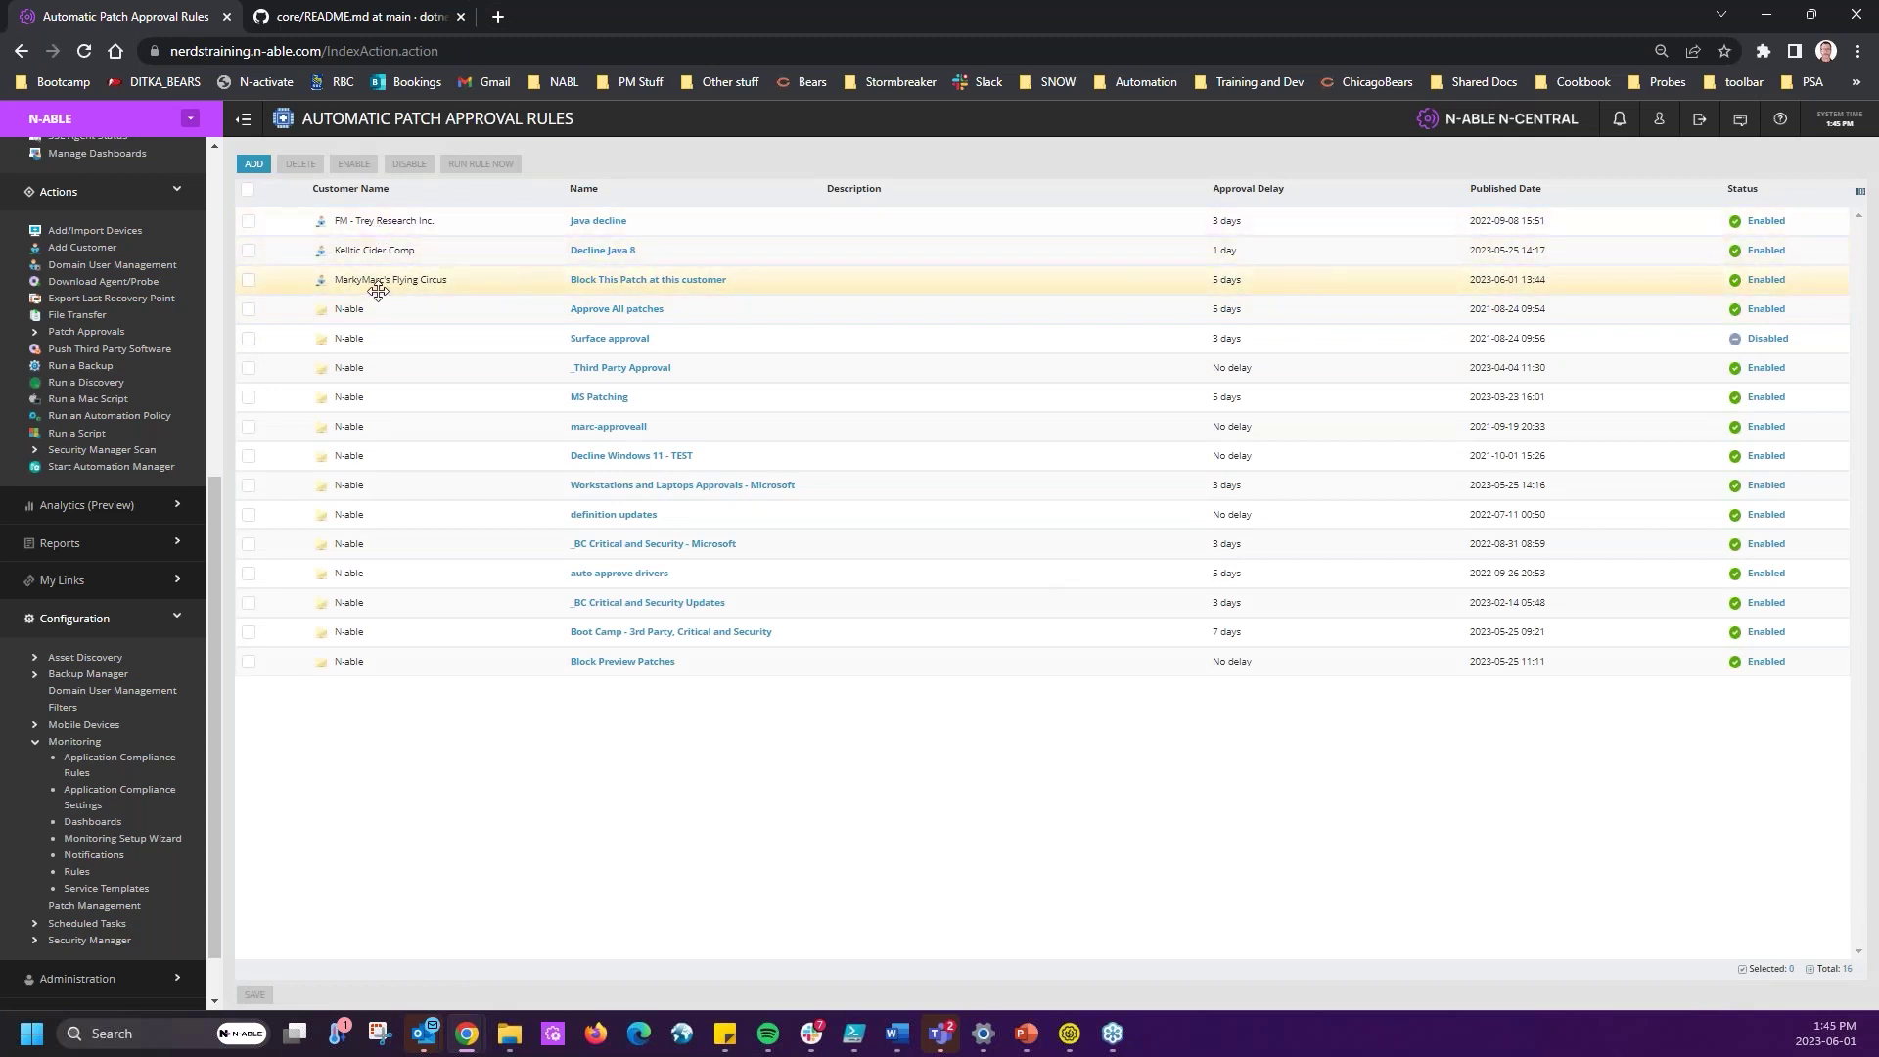
left_click_drag(378, 293, 514, 281)
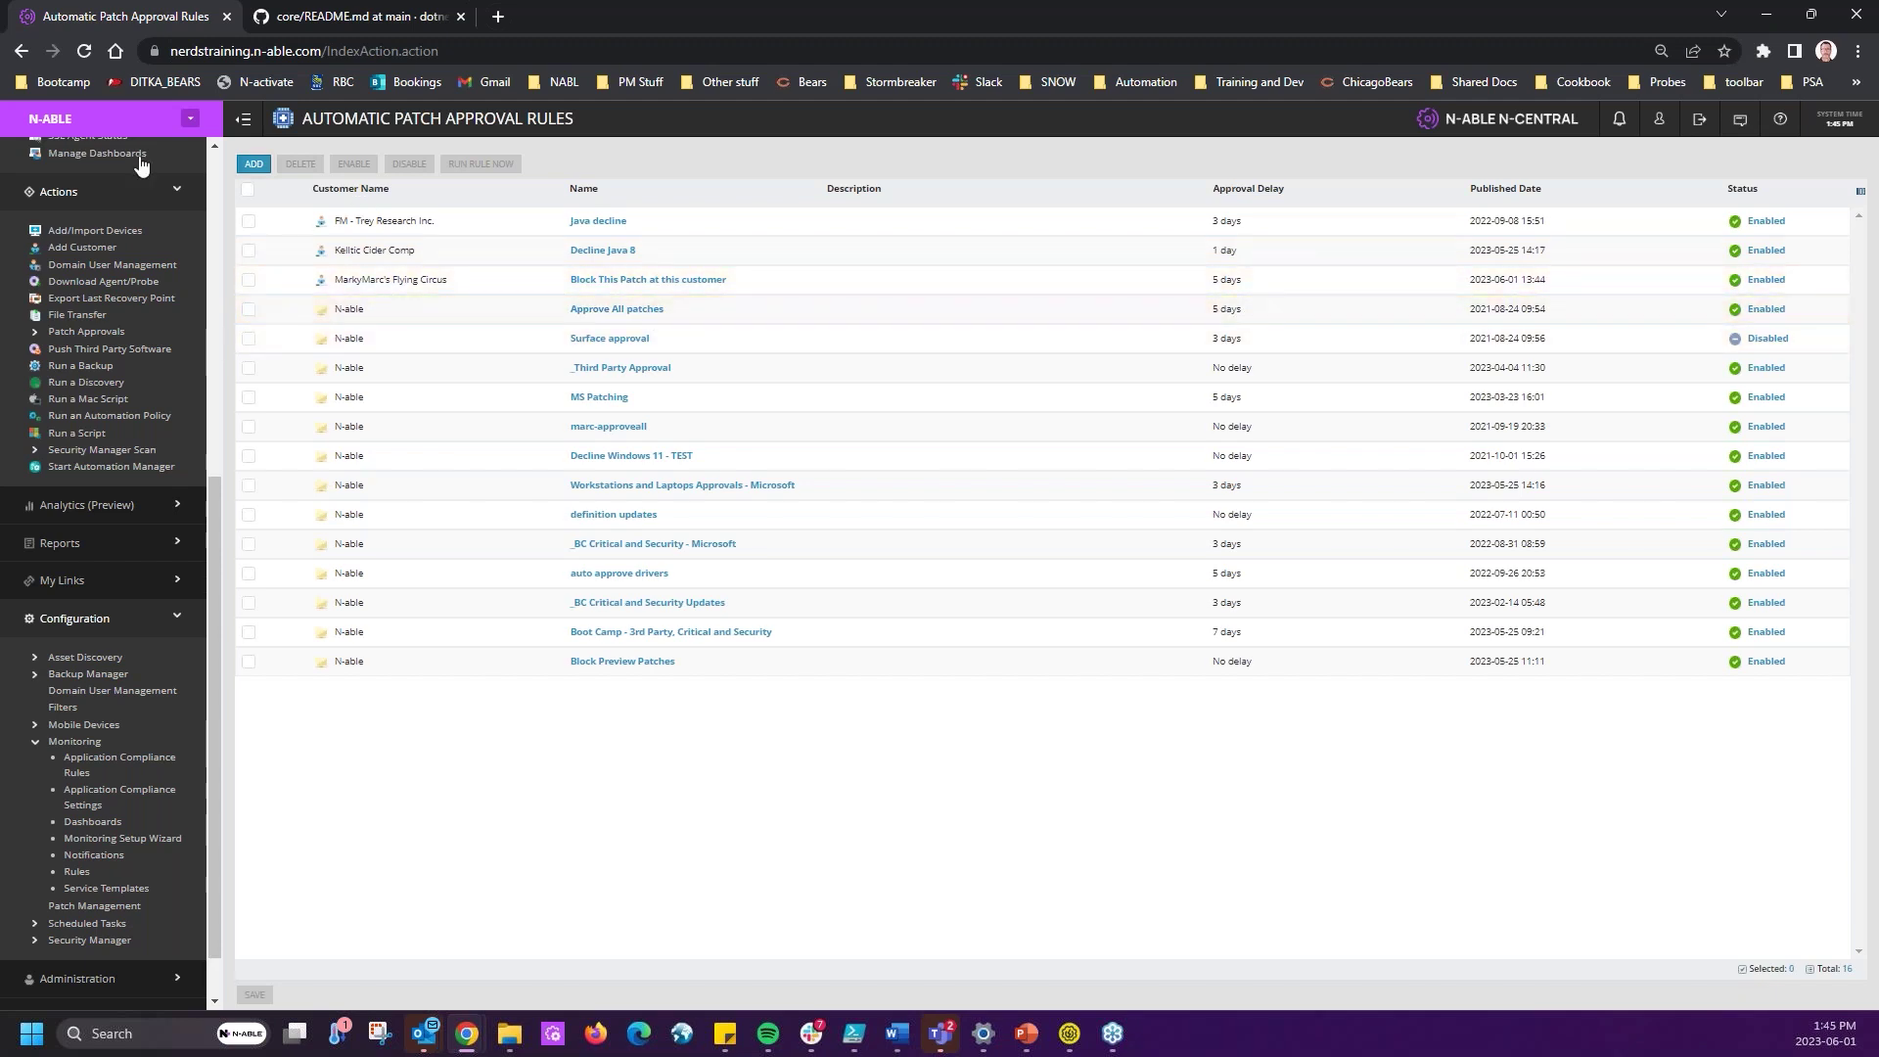
double_click(50, 119)
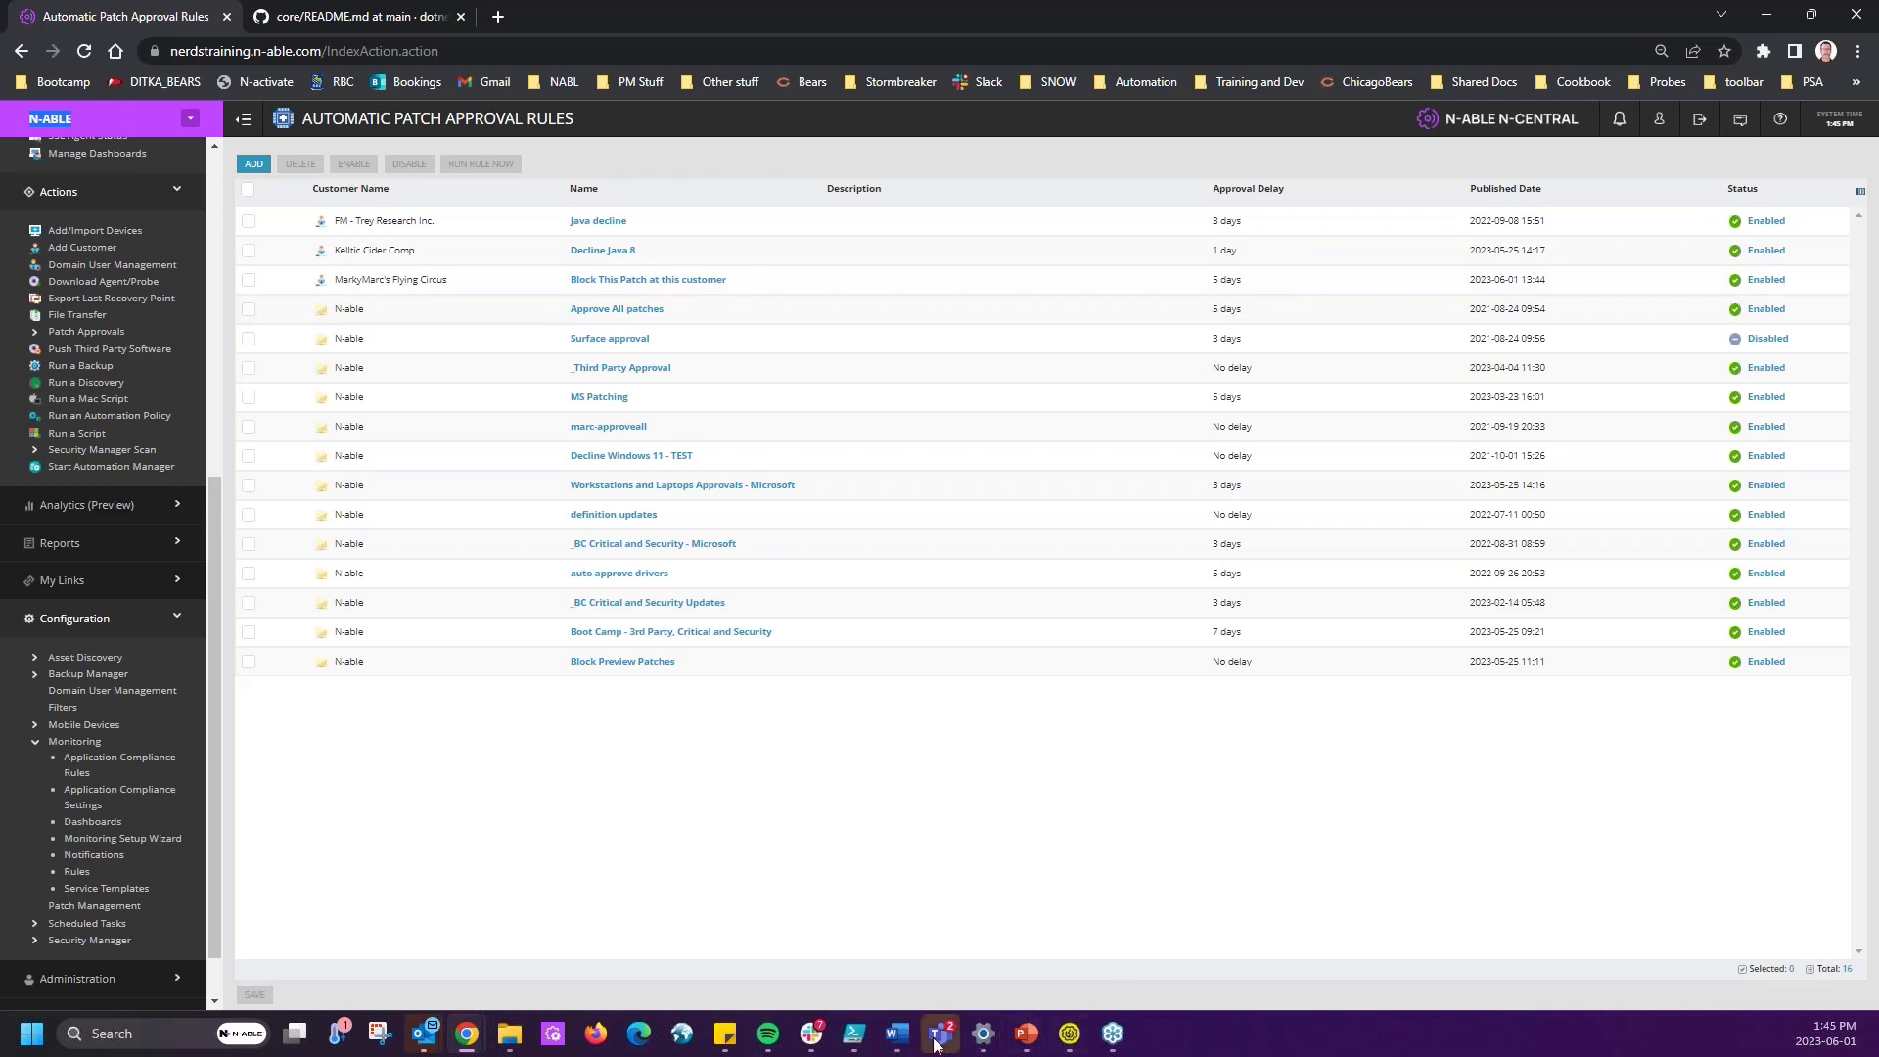
- Switch to the Word document of approval priorities and examine the SO rule block, highlighting its Approved for Install entry
mouse_move(898, 1039)
left_click(998, 930)
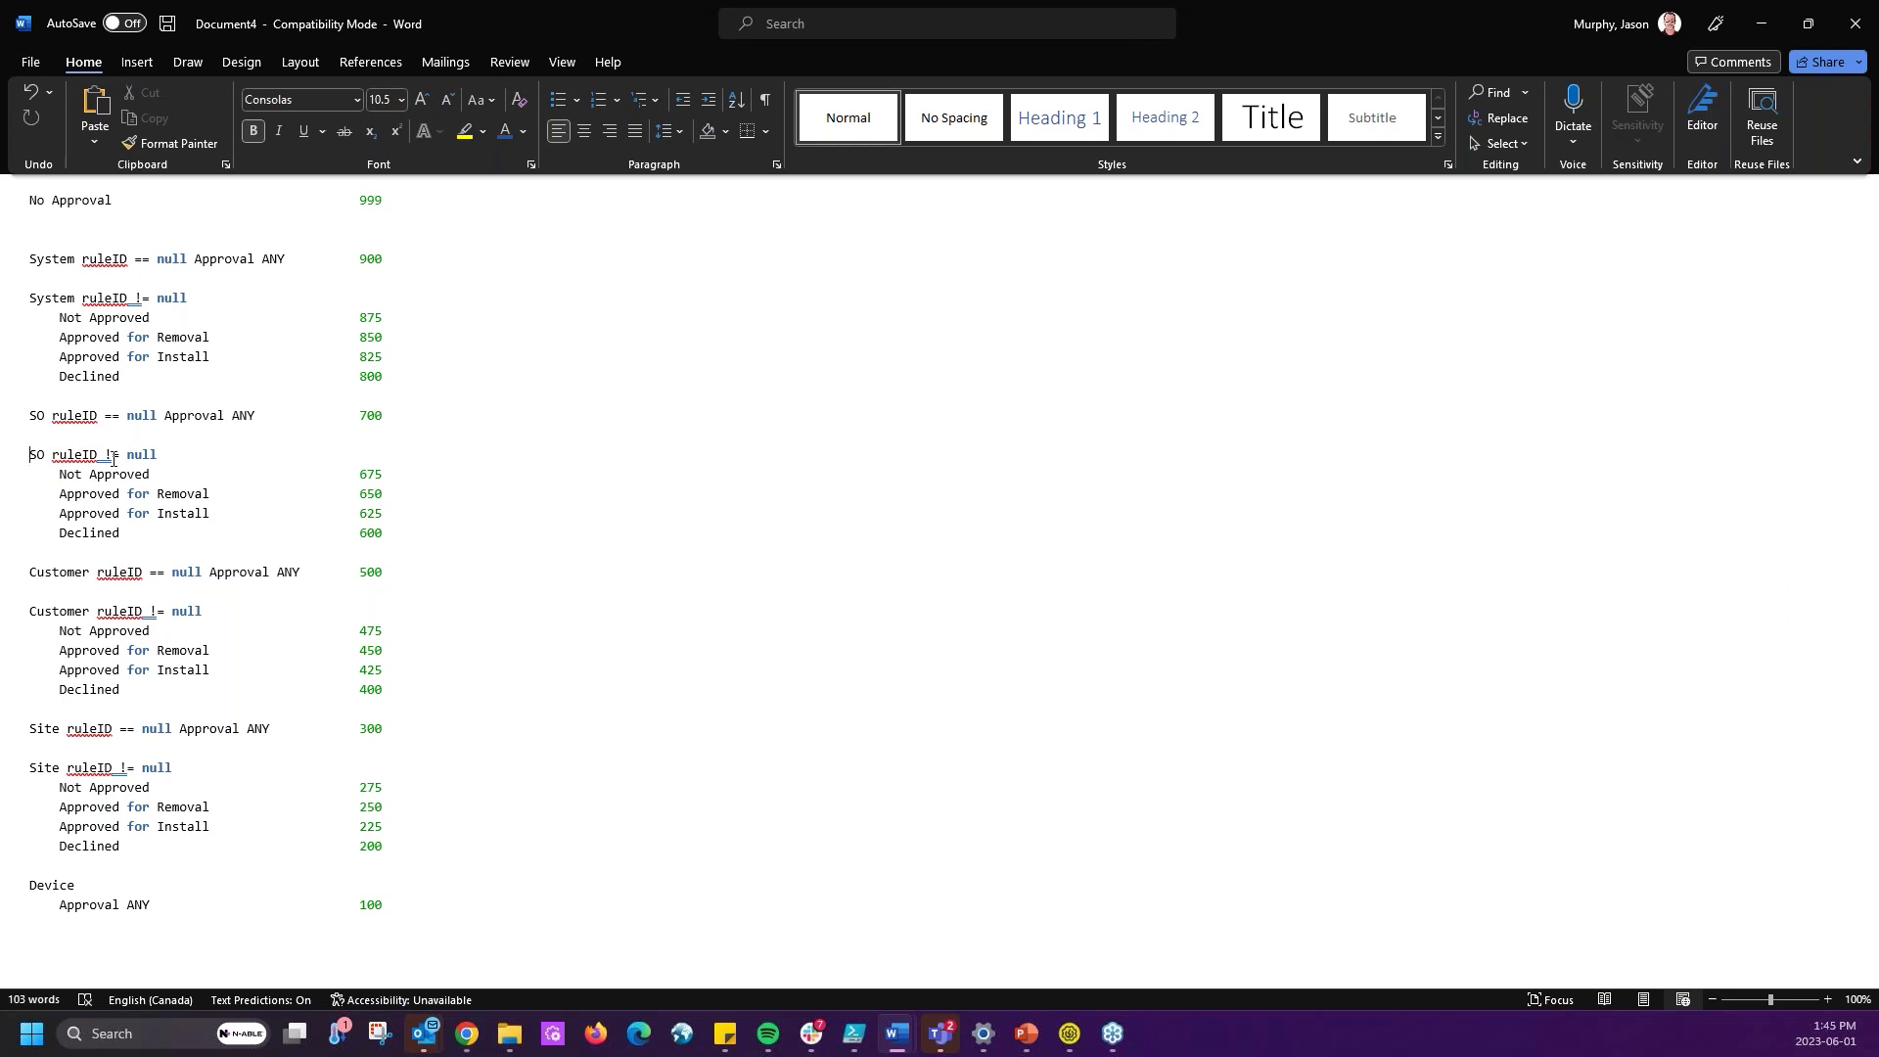
left_click_drag(113, 457, 405, 543)
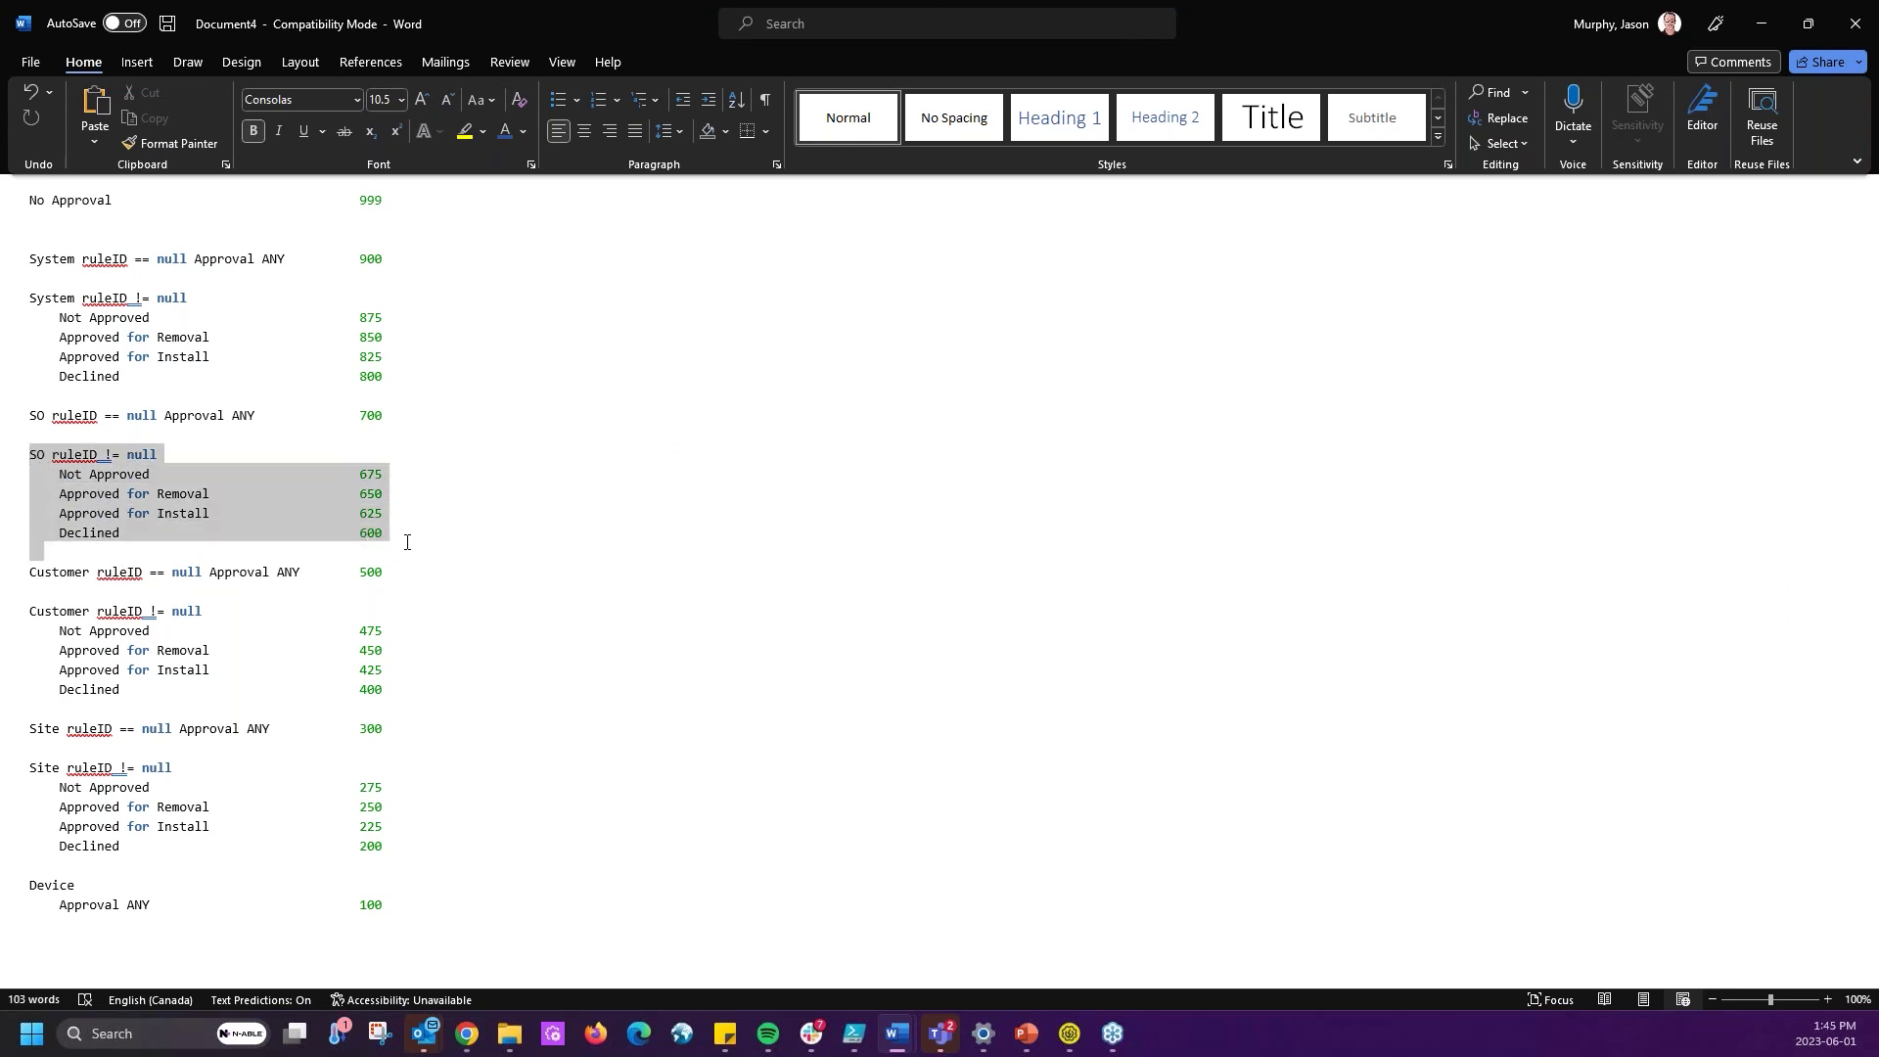
left_click(255, 494)
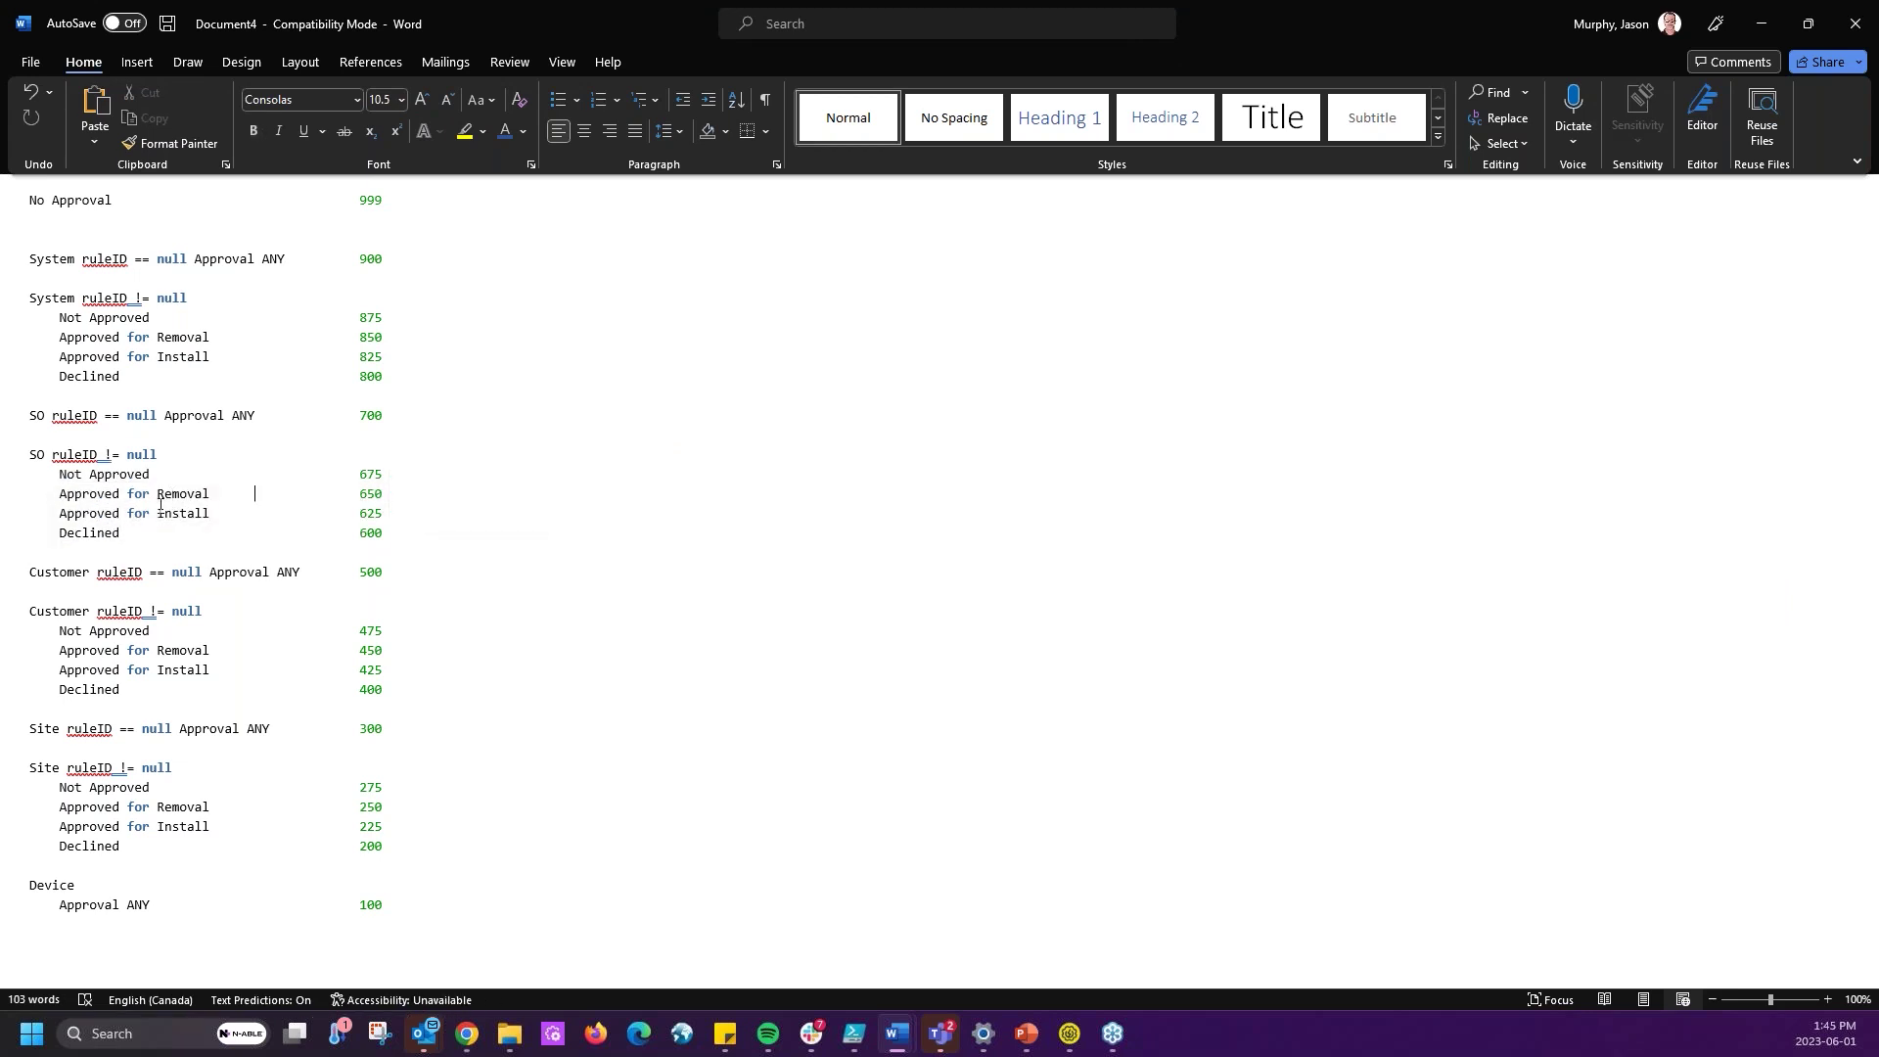
left_click_drag(216, 522, 388, 513)
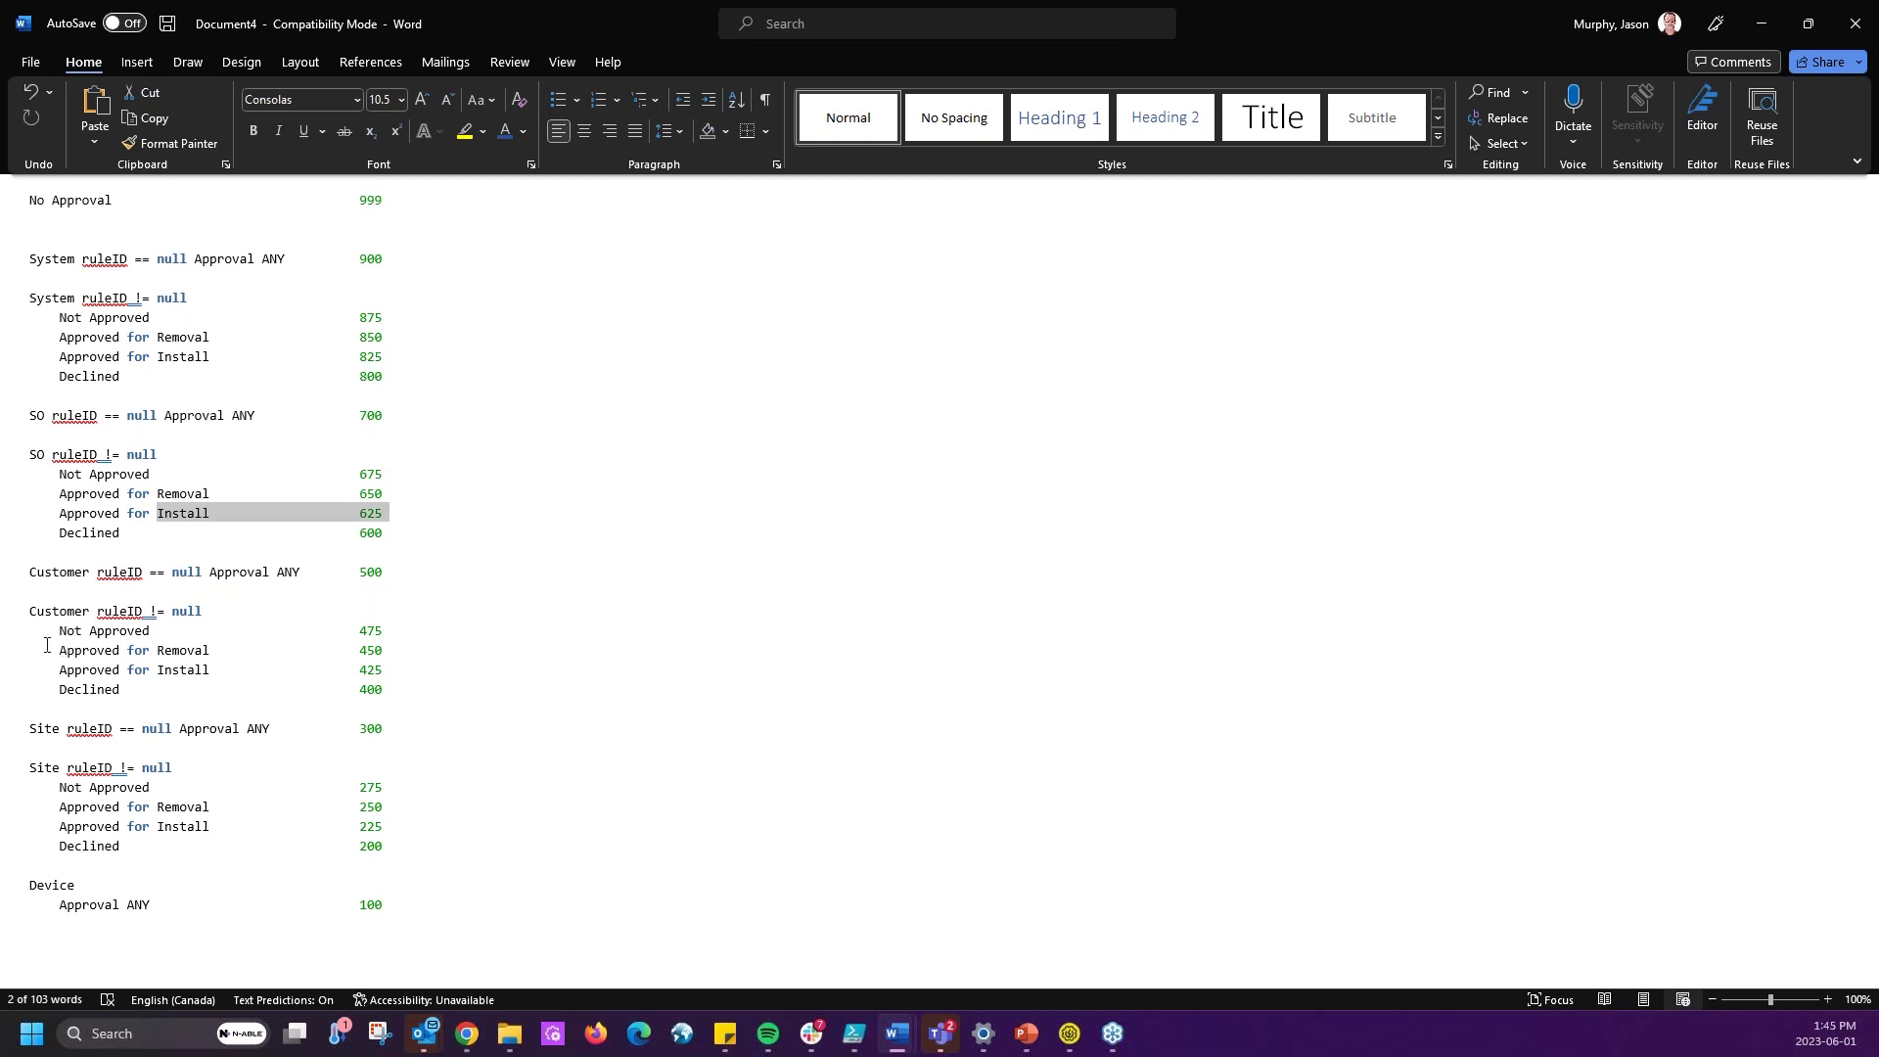
- Examine the customer and site rule priorities in the Word document, and return to the N-central approval rules
left_click_drag(29, 650, 120, 649)
left_click_drag(29, 806, 120, 806)
left_click_drag(389, 849, 35, 783)
left_click_drag(414, 696, 331, 646)
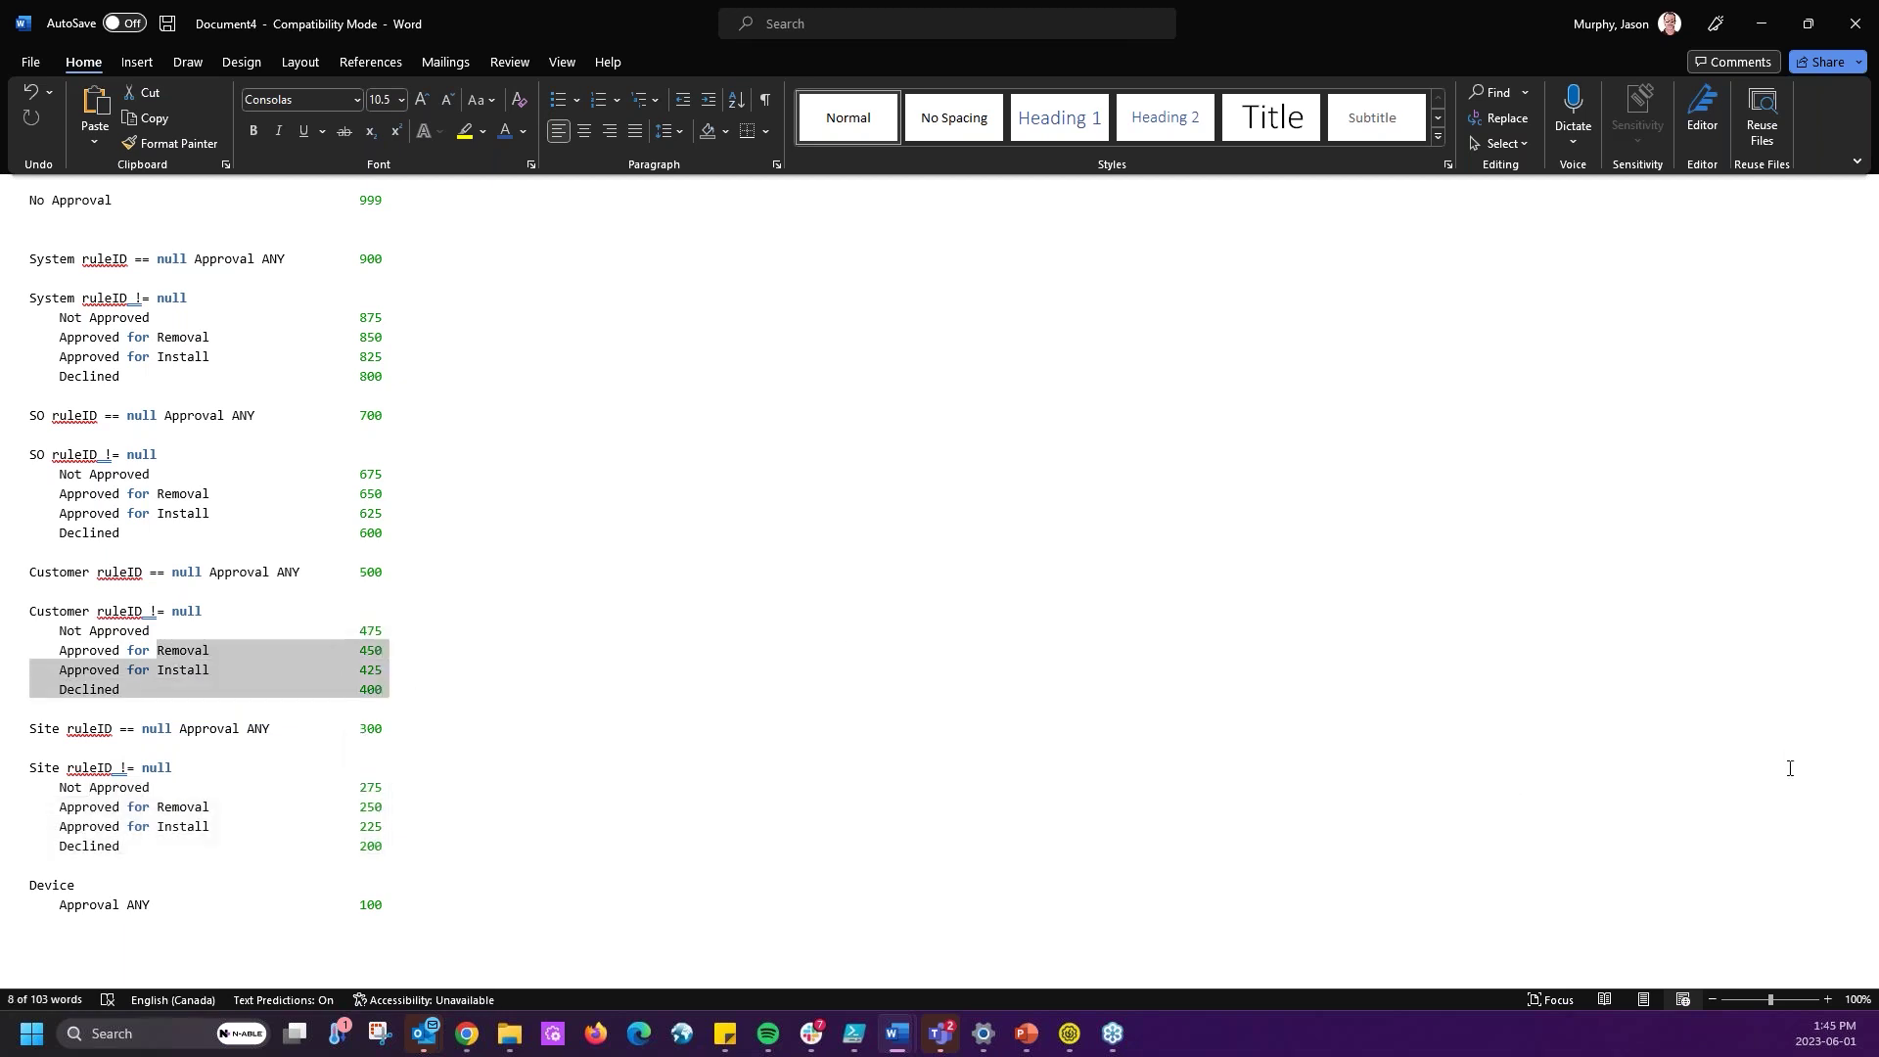
key("alt+Tab")
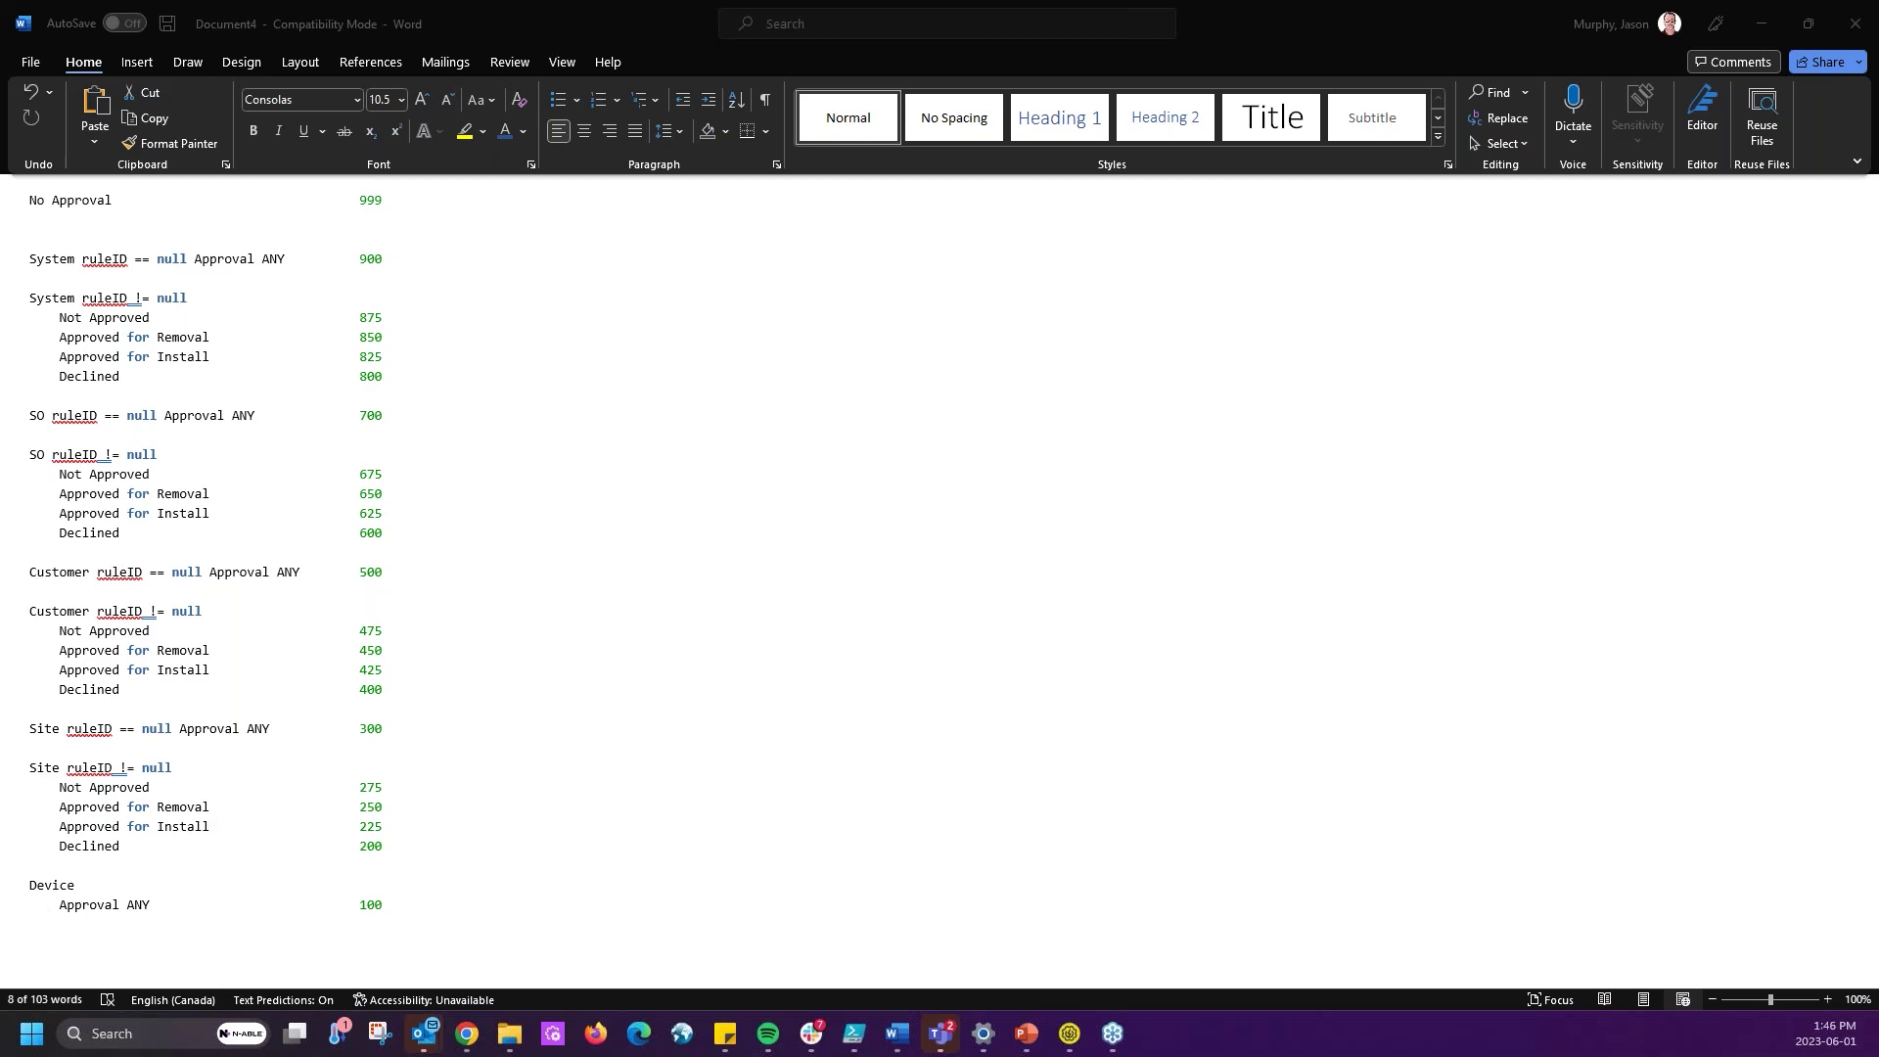
left_click(1761, 23)
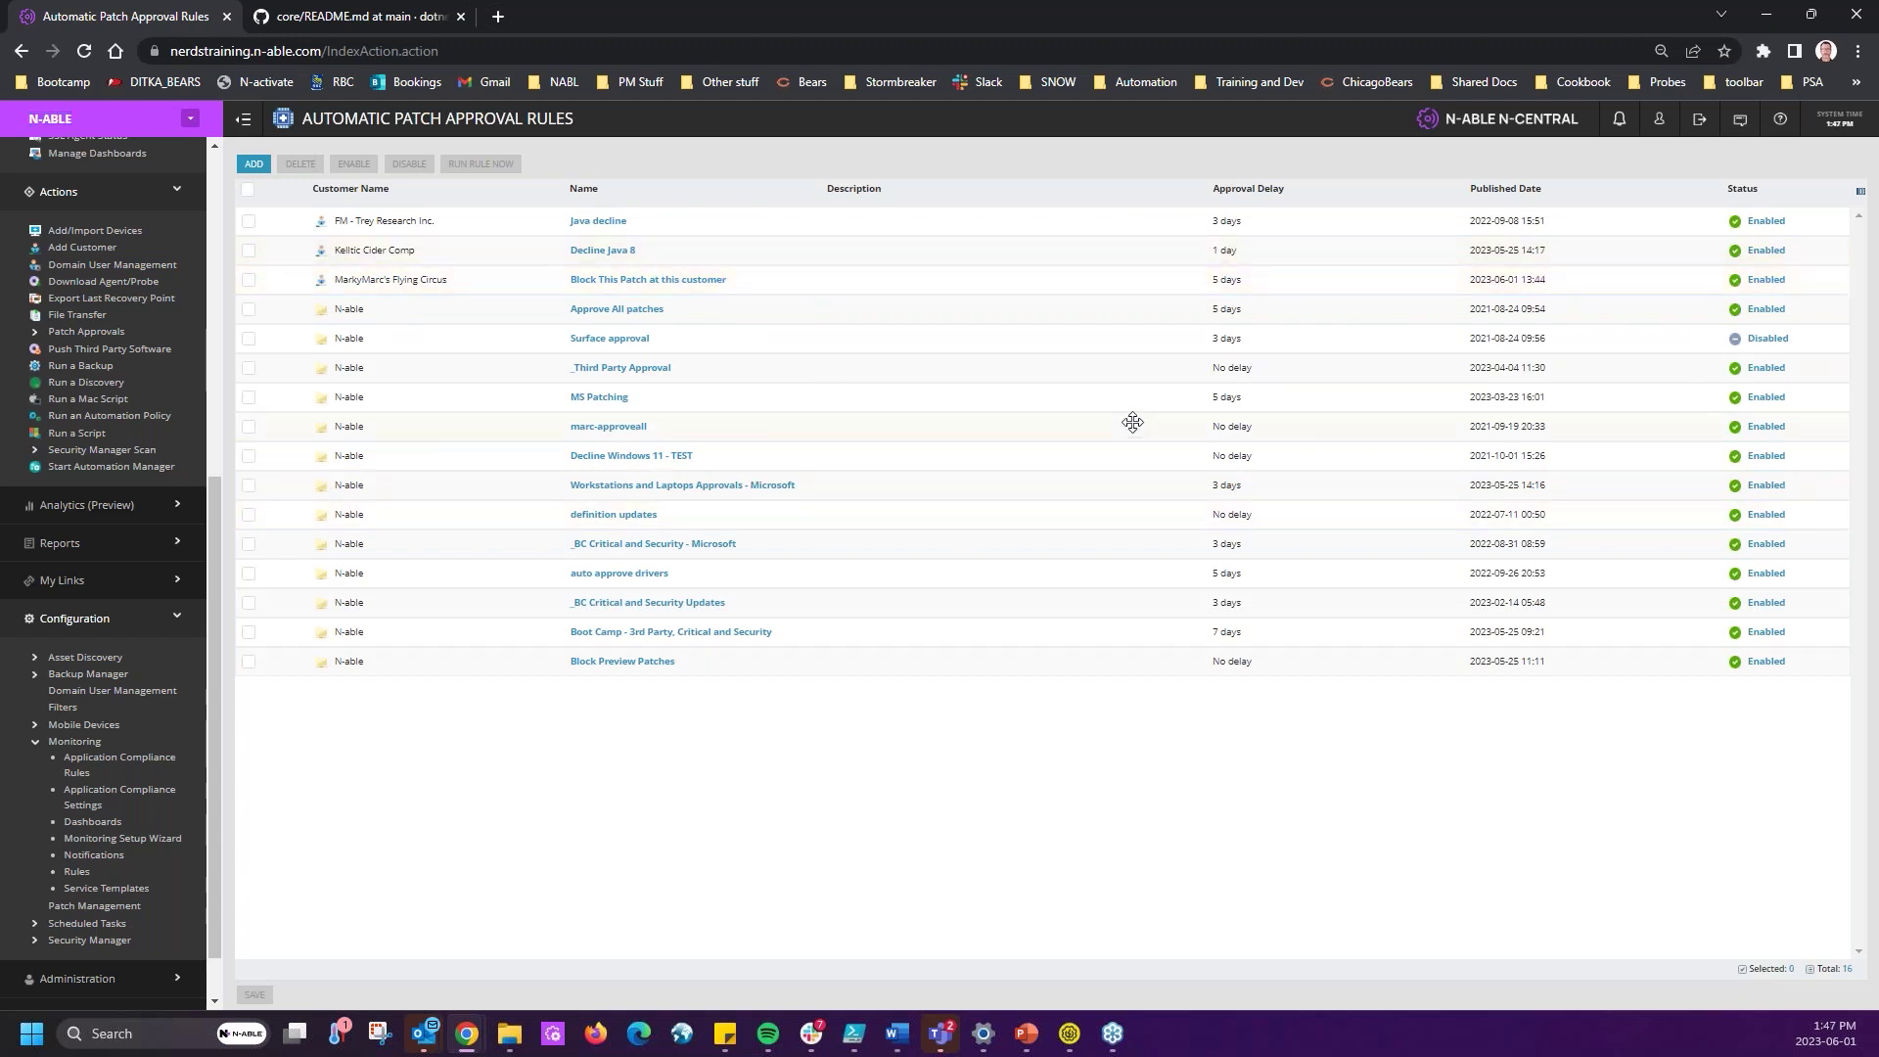
- Switch to the Boot Camp PowerPoint slide show and advance from the Demo slide to Scheduling: Workstations & Laptops
left_click(1413, 455)
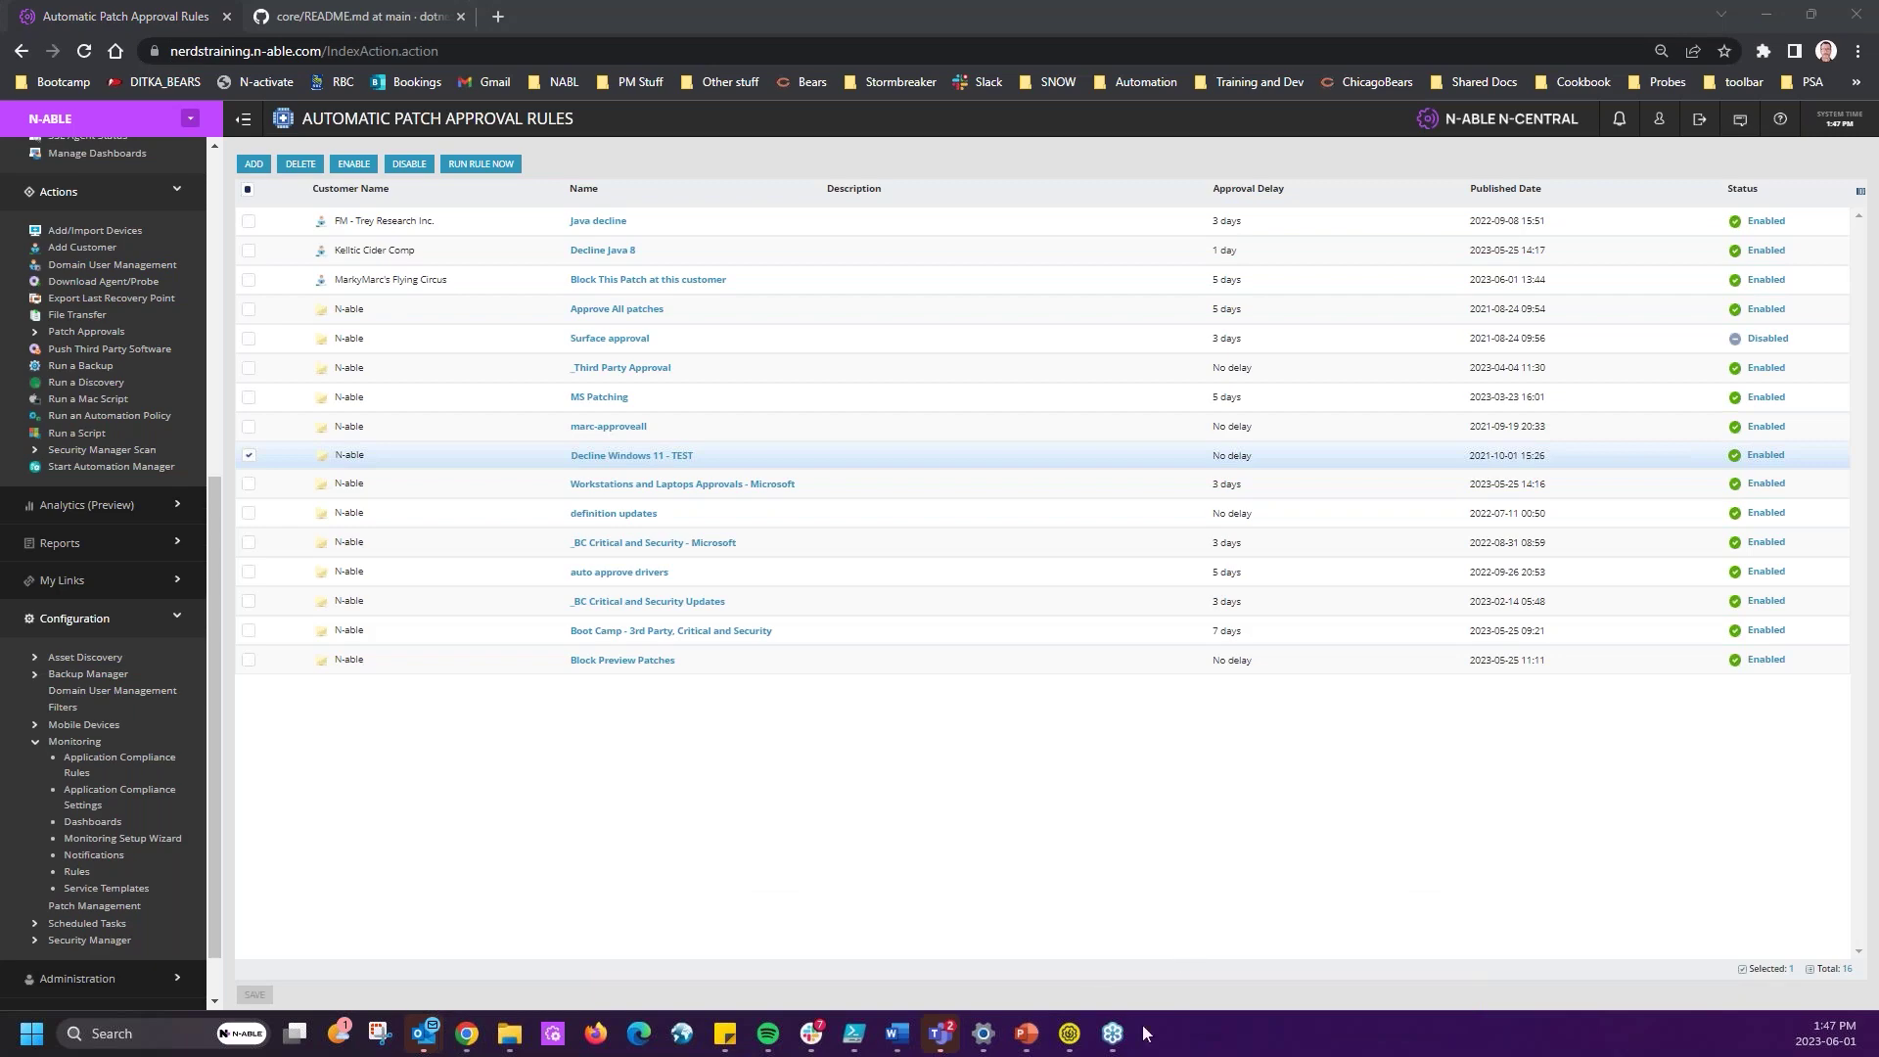
mouse_move(1026, 1036)
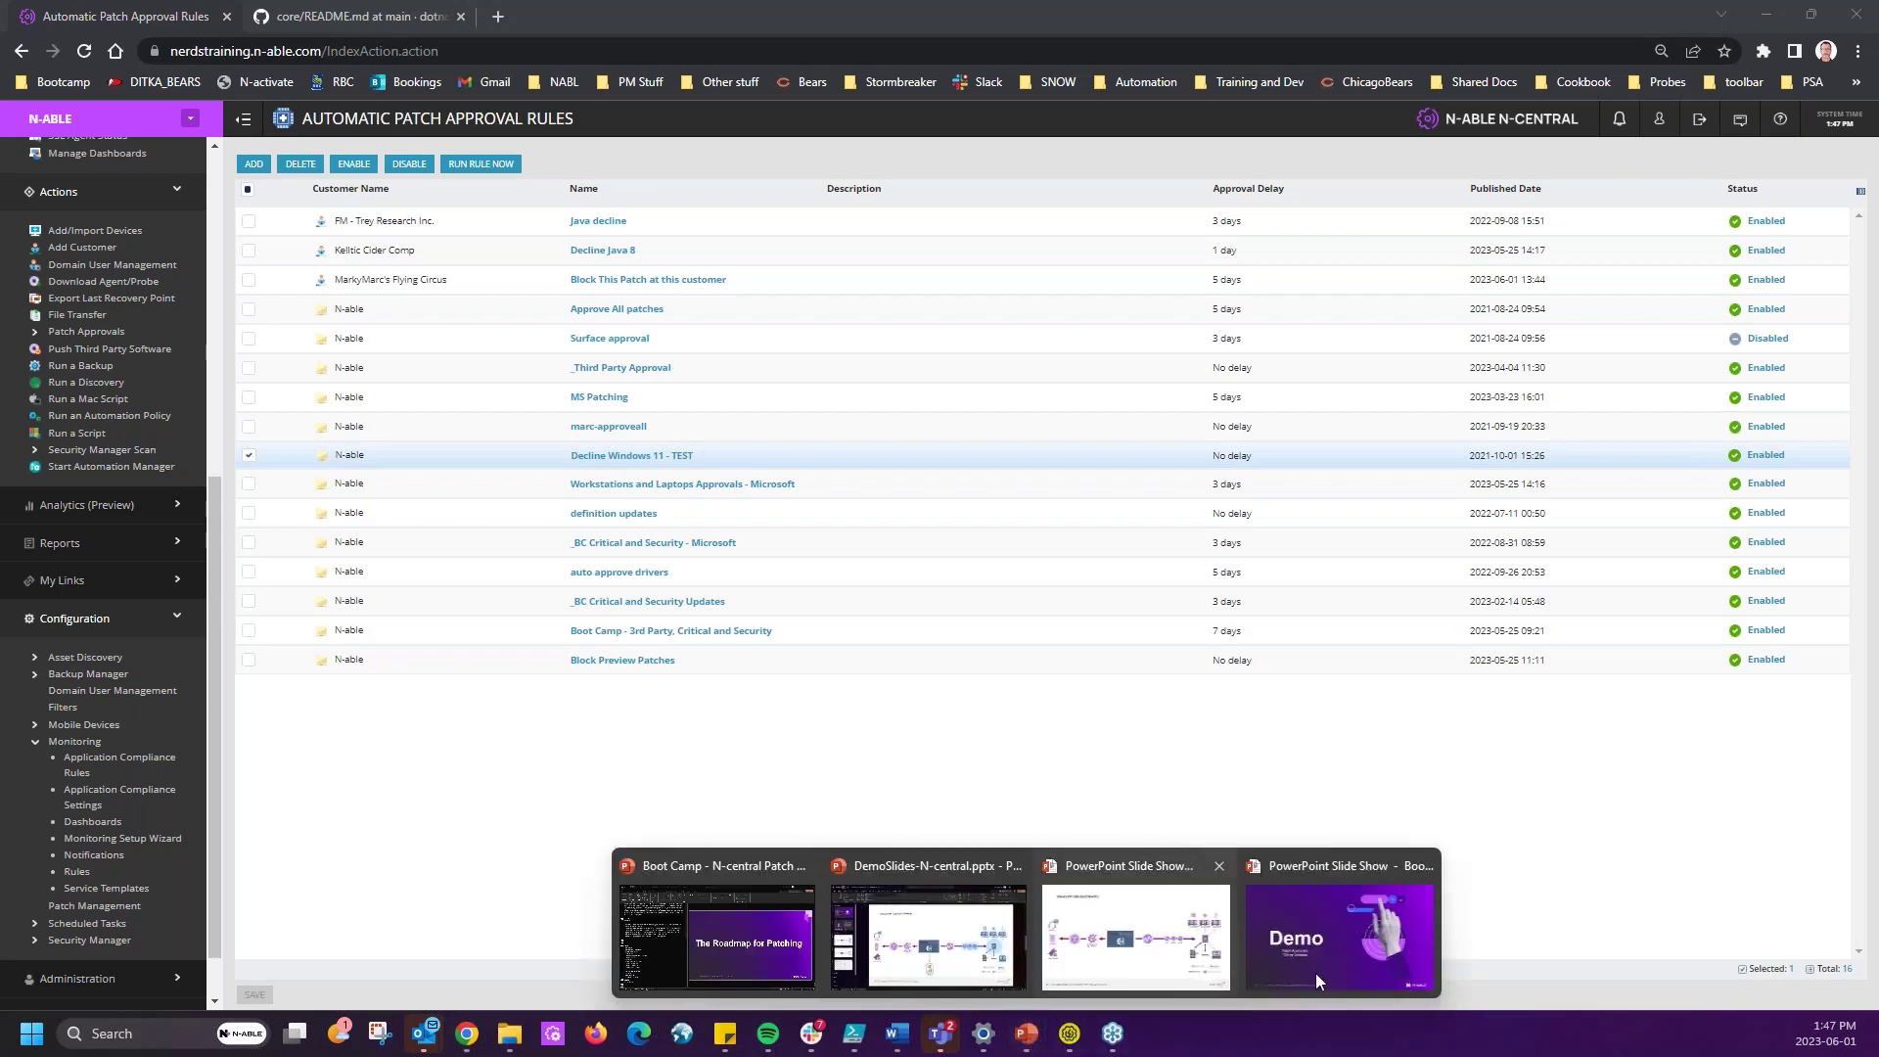
left_click(1378, 936)
left_click(886, 632)
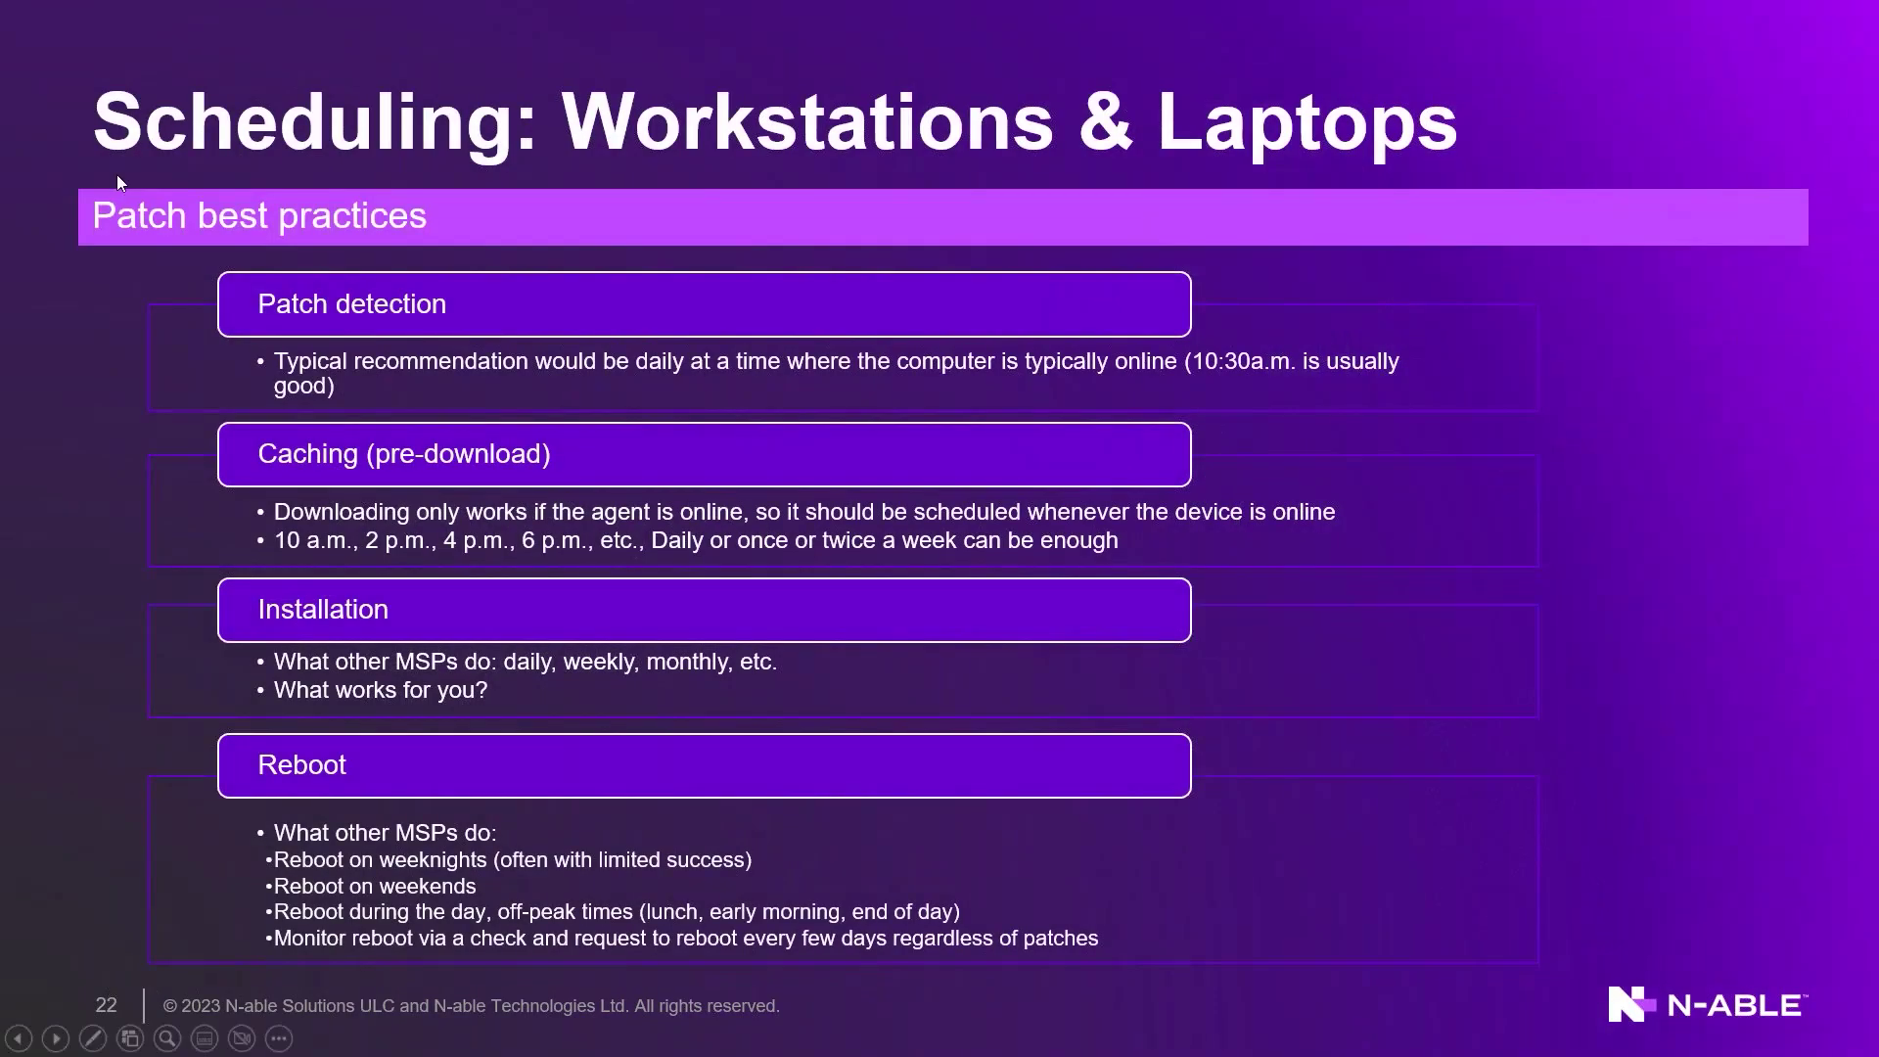
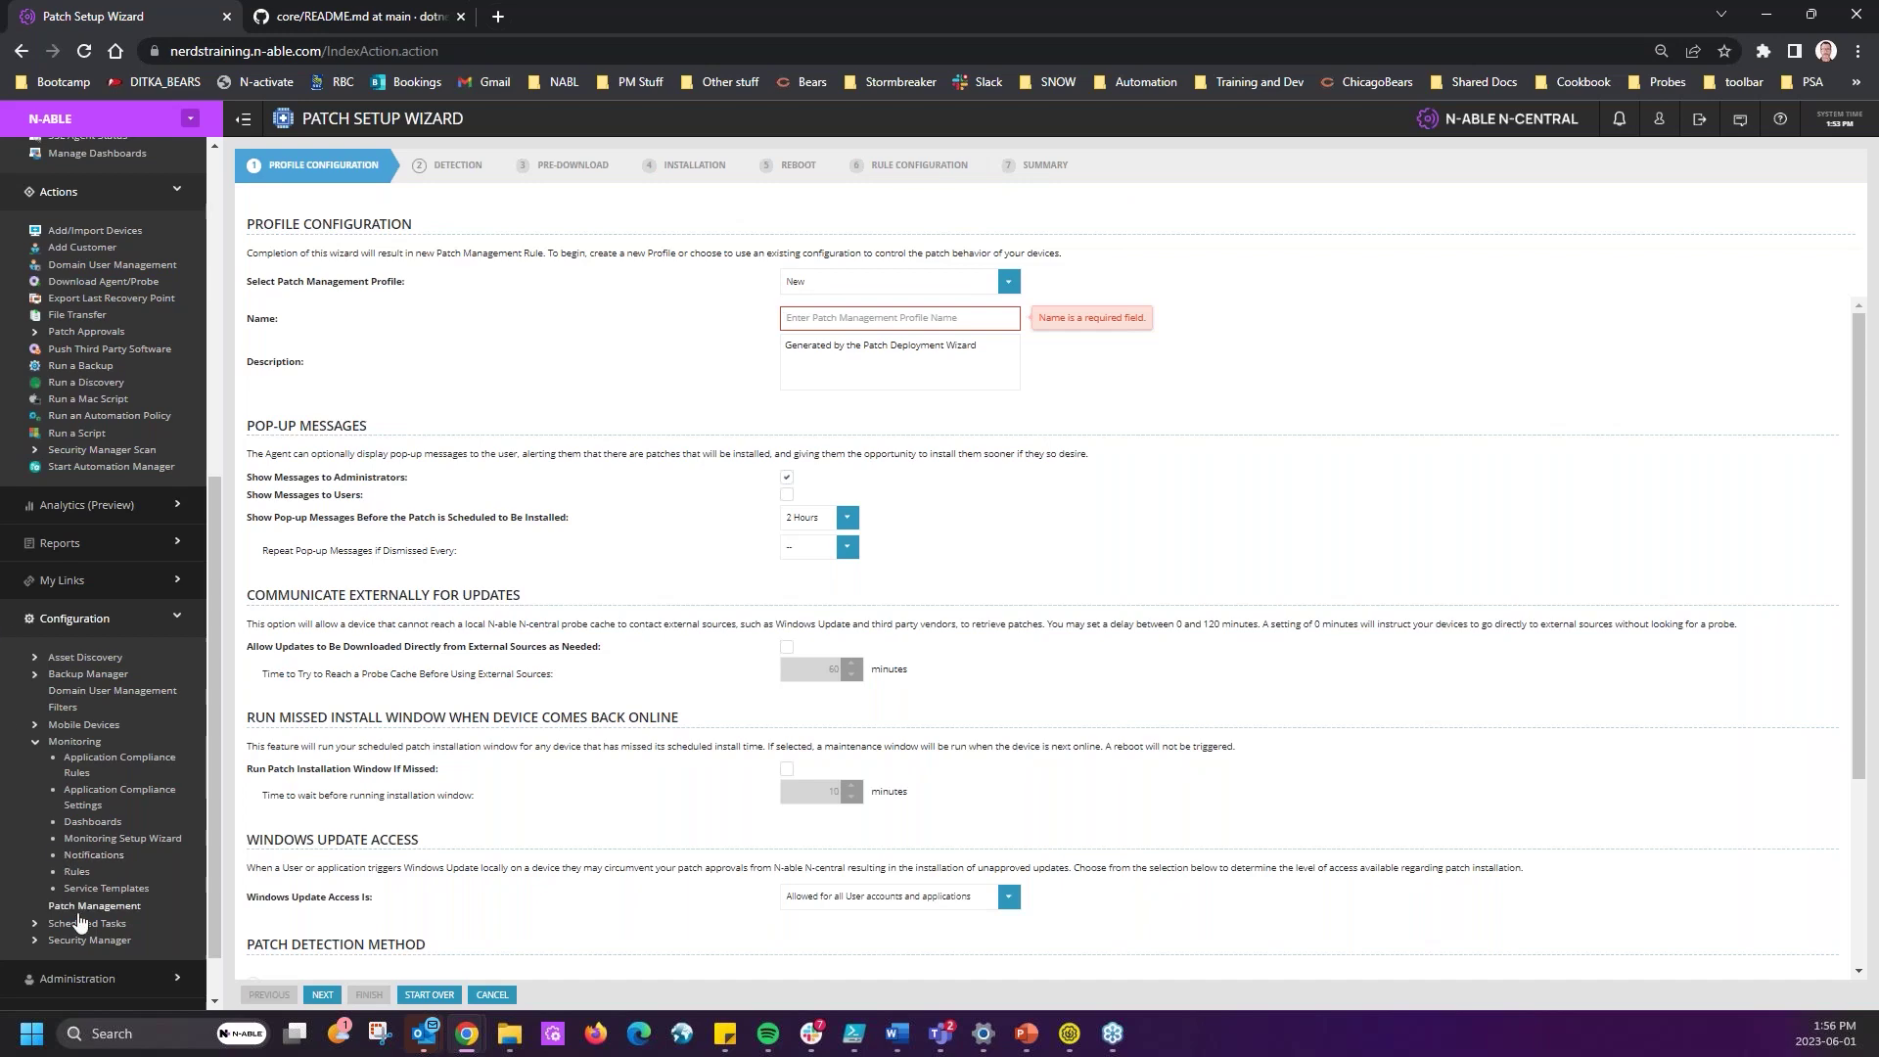
- Leave the Patch Setup Wizard for the Patch Management home page and examine the probes under Patch Caching
left_click(94, 905)
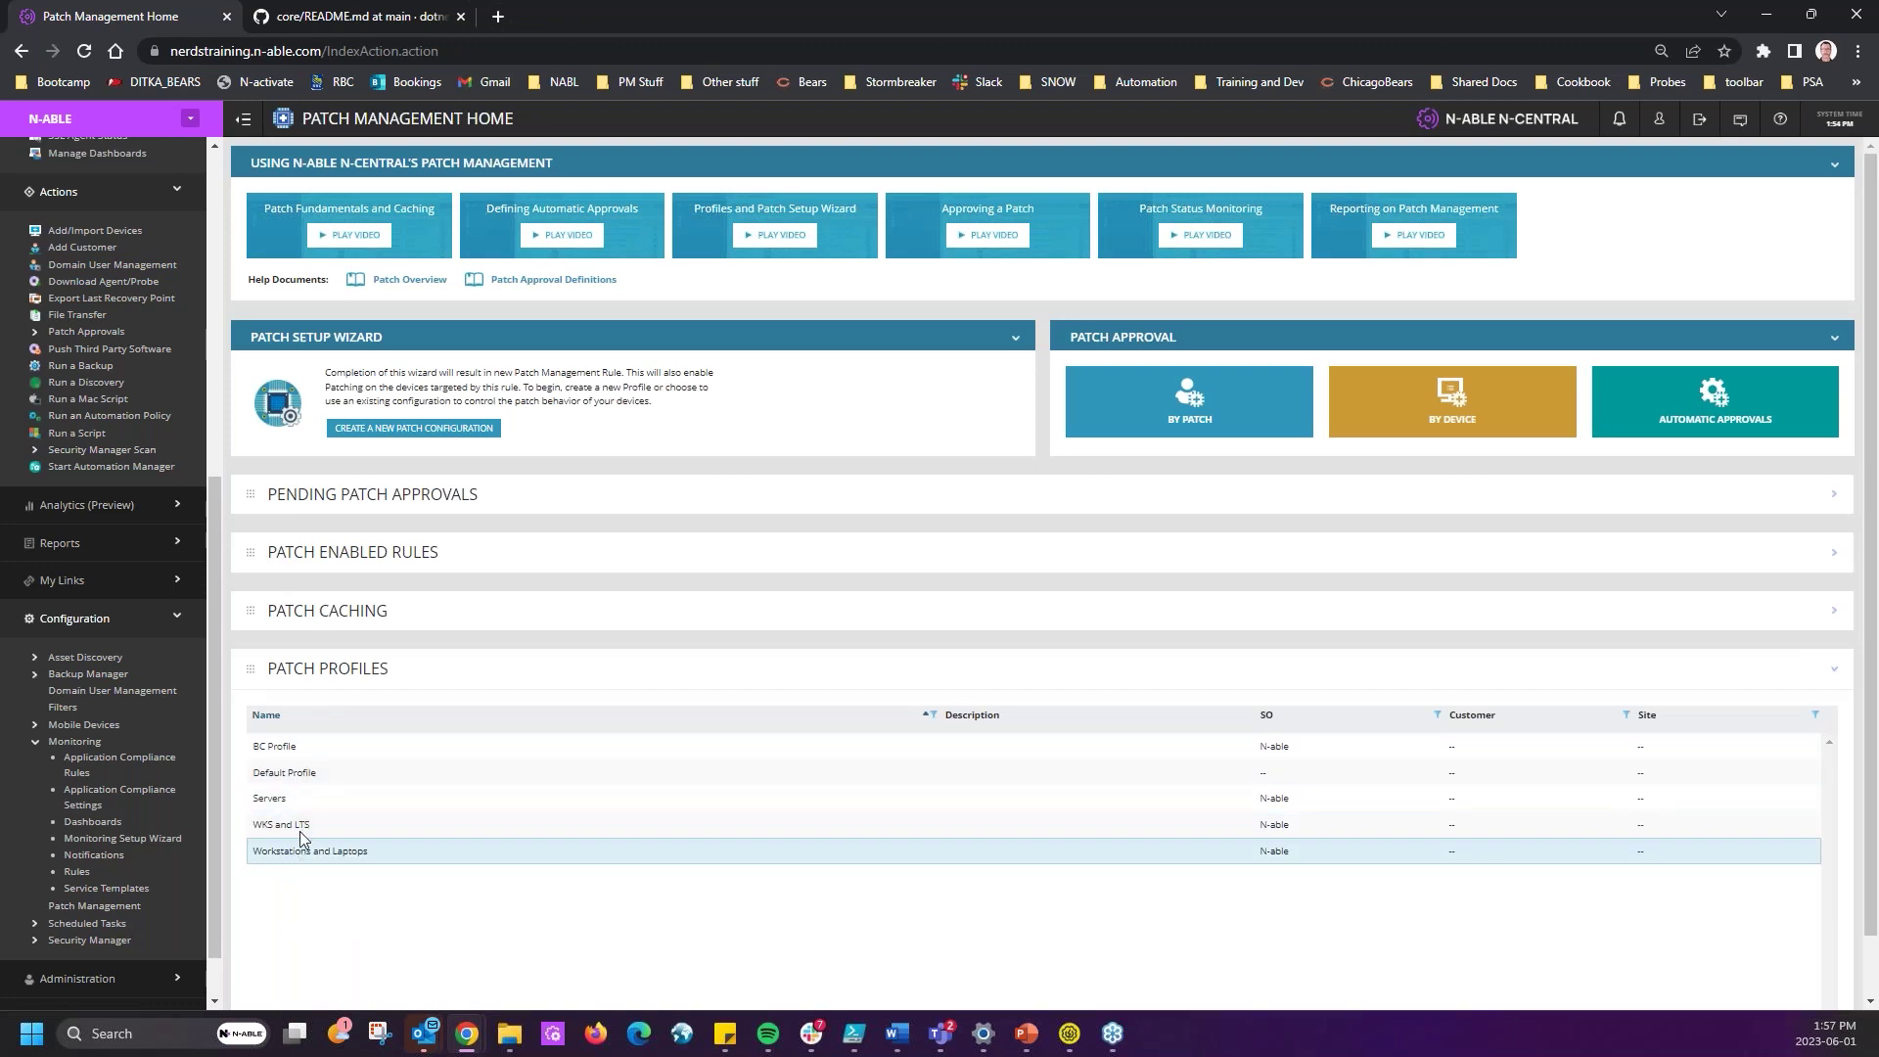
left_click(358, 614)
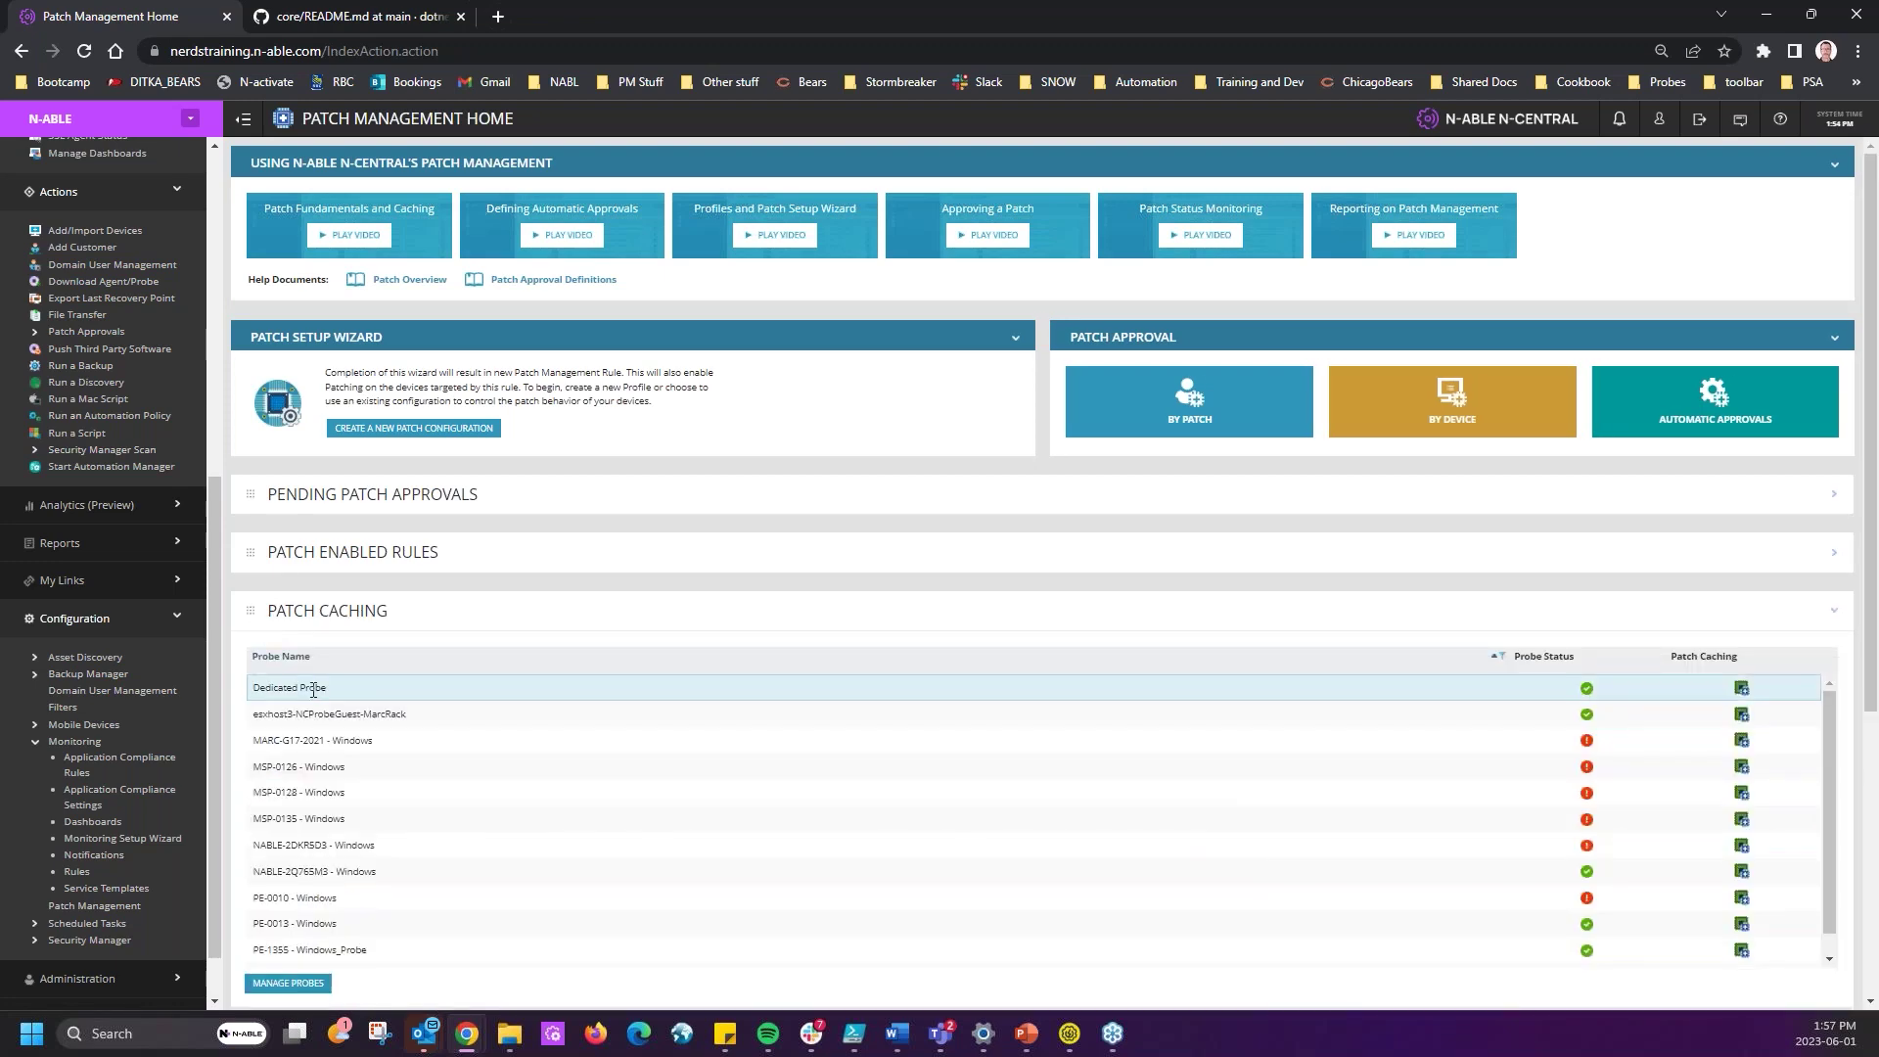
scroll(327, 687, "down", 4)
scroll(353, 613, "up", 4)
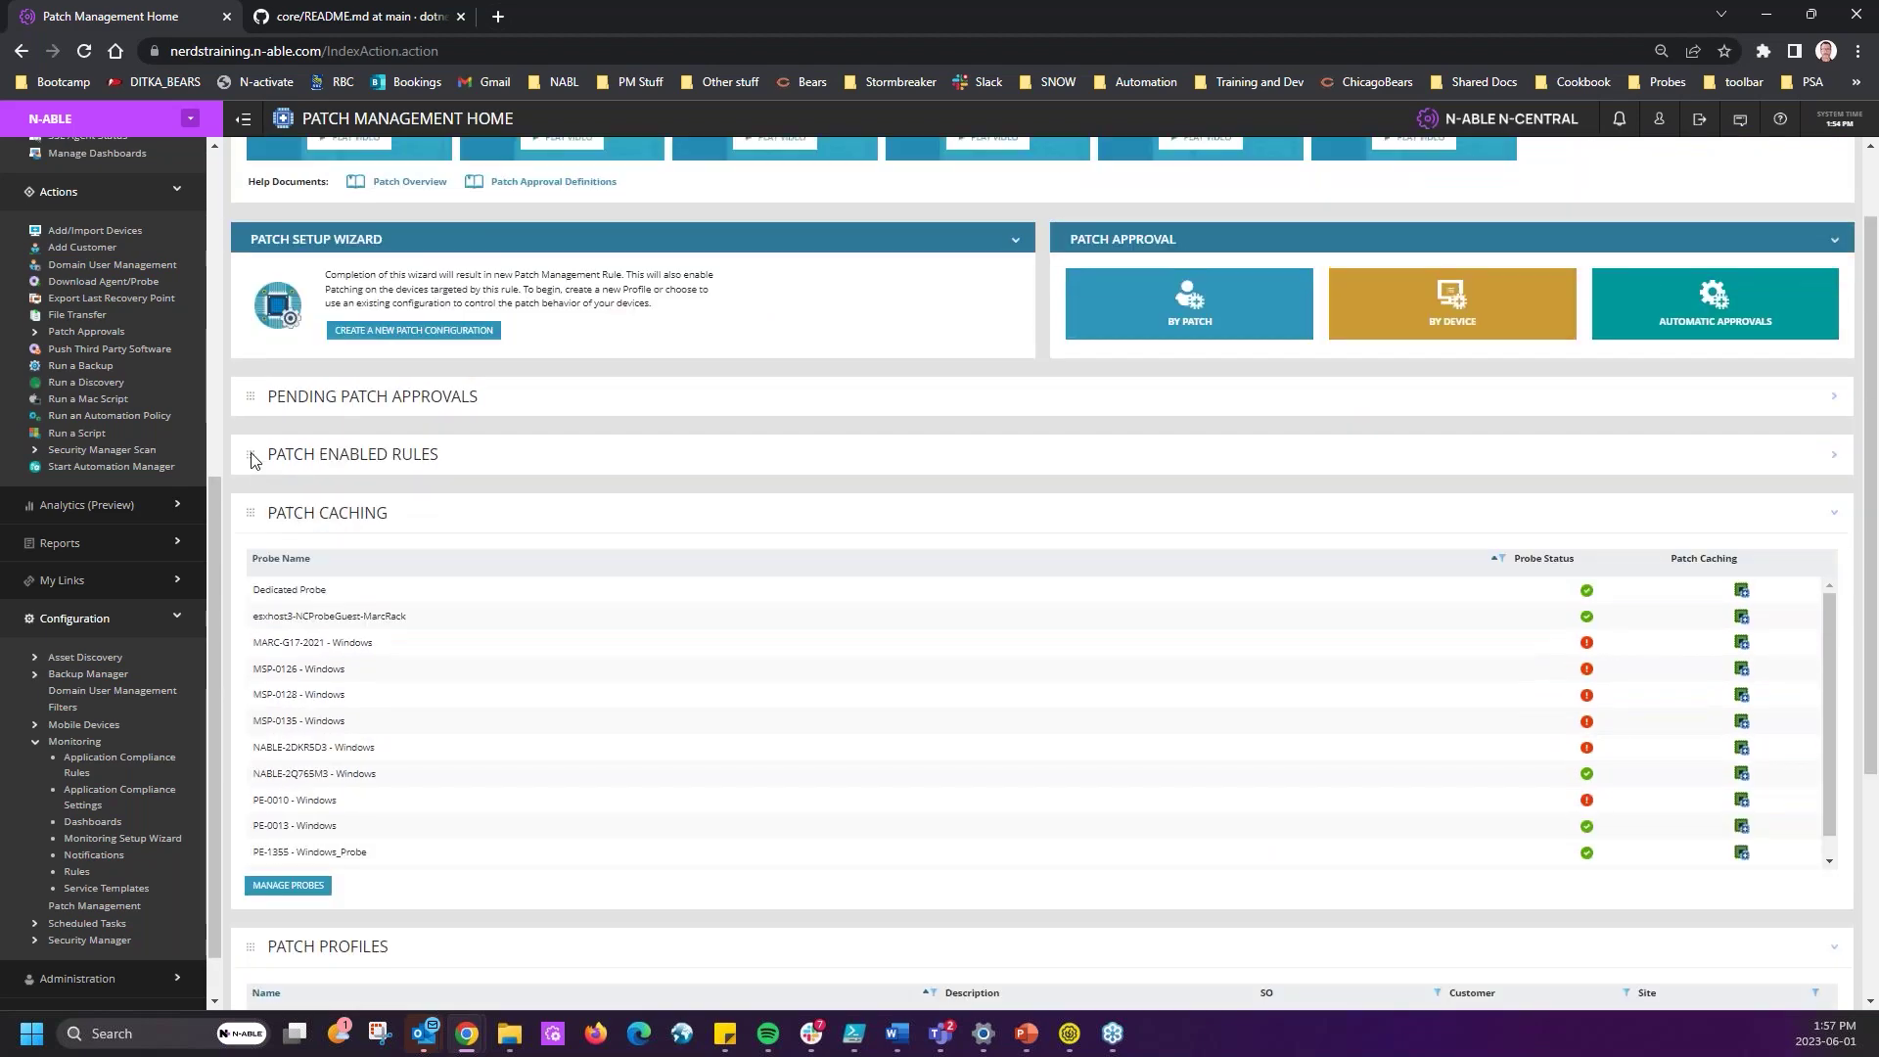
- Examine the Patch Enabled Rules and Pending Patch Approvals sections on the Patch Management home page, and collapse both
left_click(252, 458)
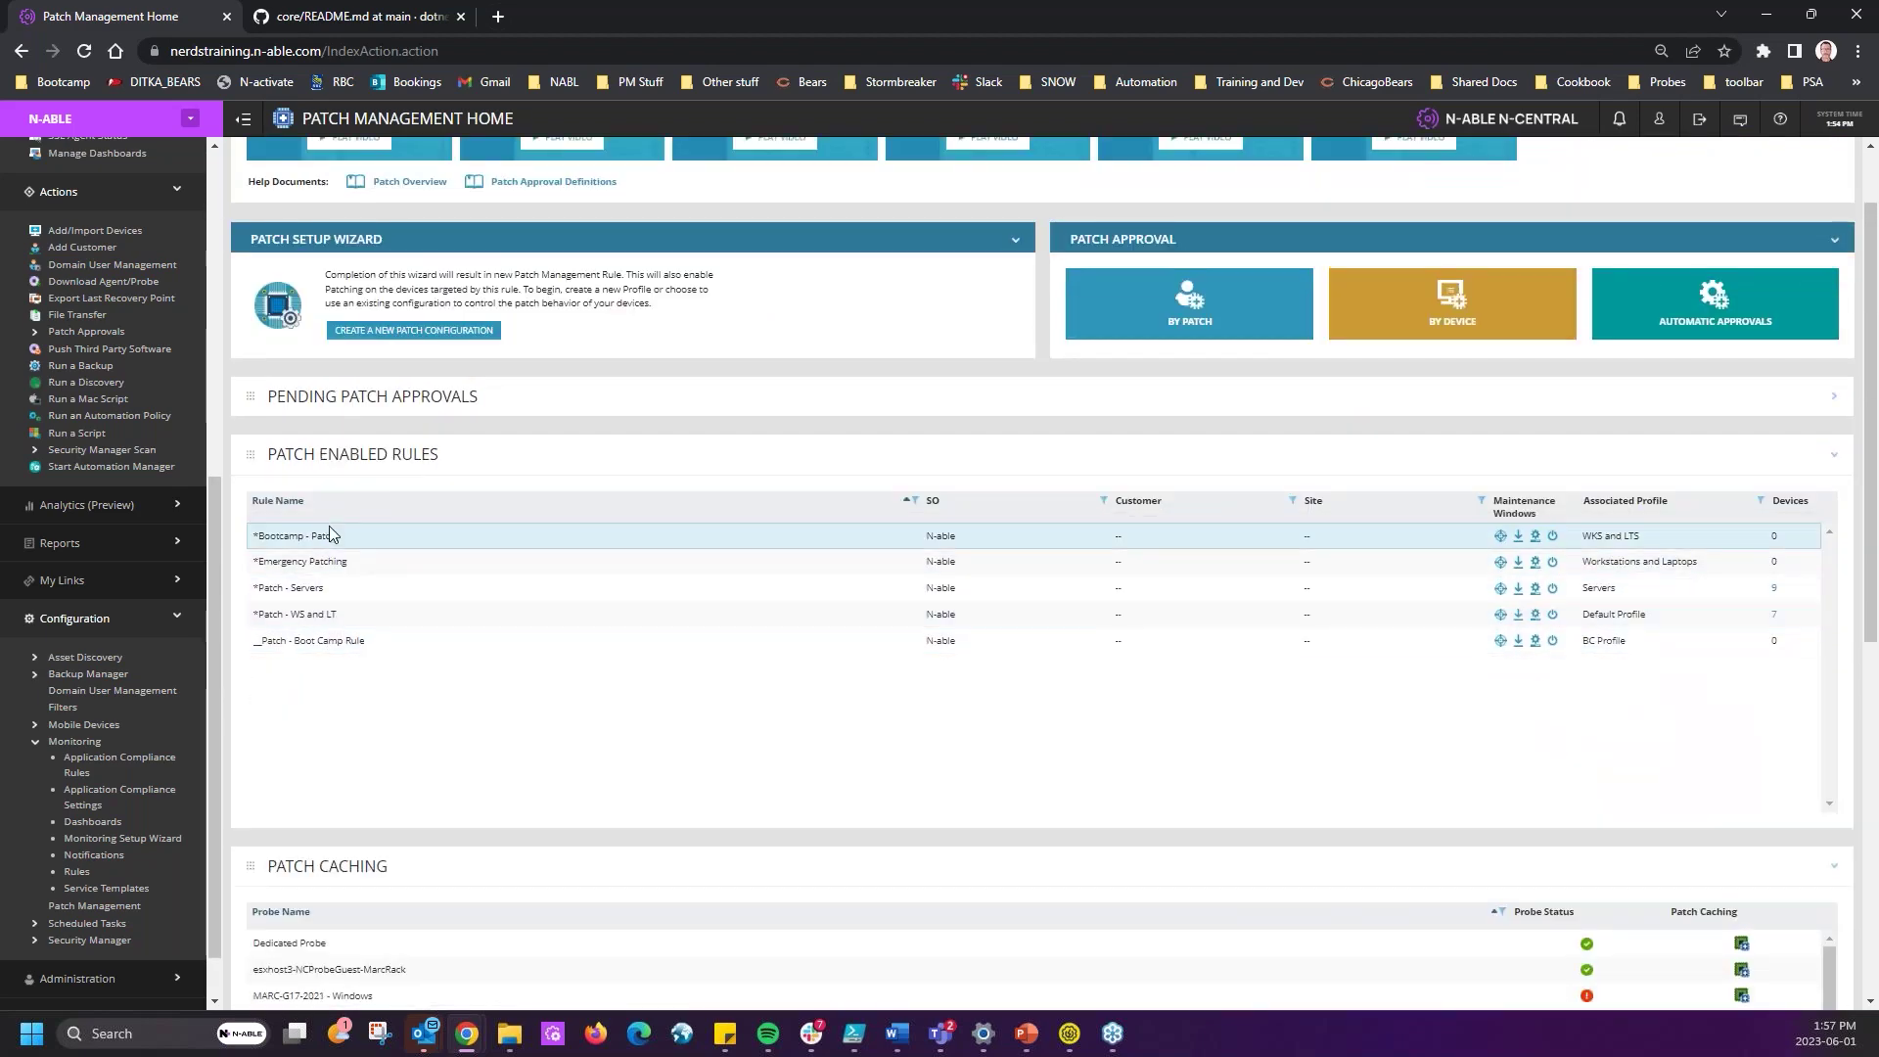
scroll(274, 519, "up", 1)
left_click(252, 495)
scroll(527, 641, "down", 5)
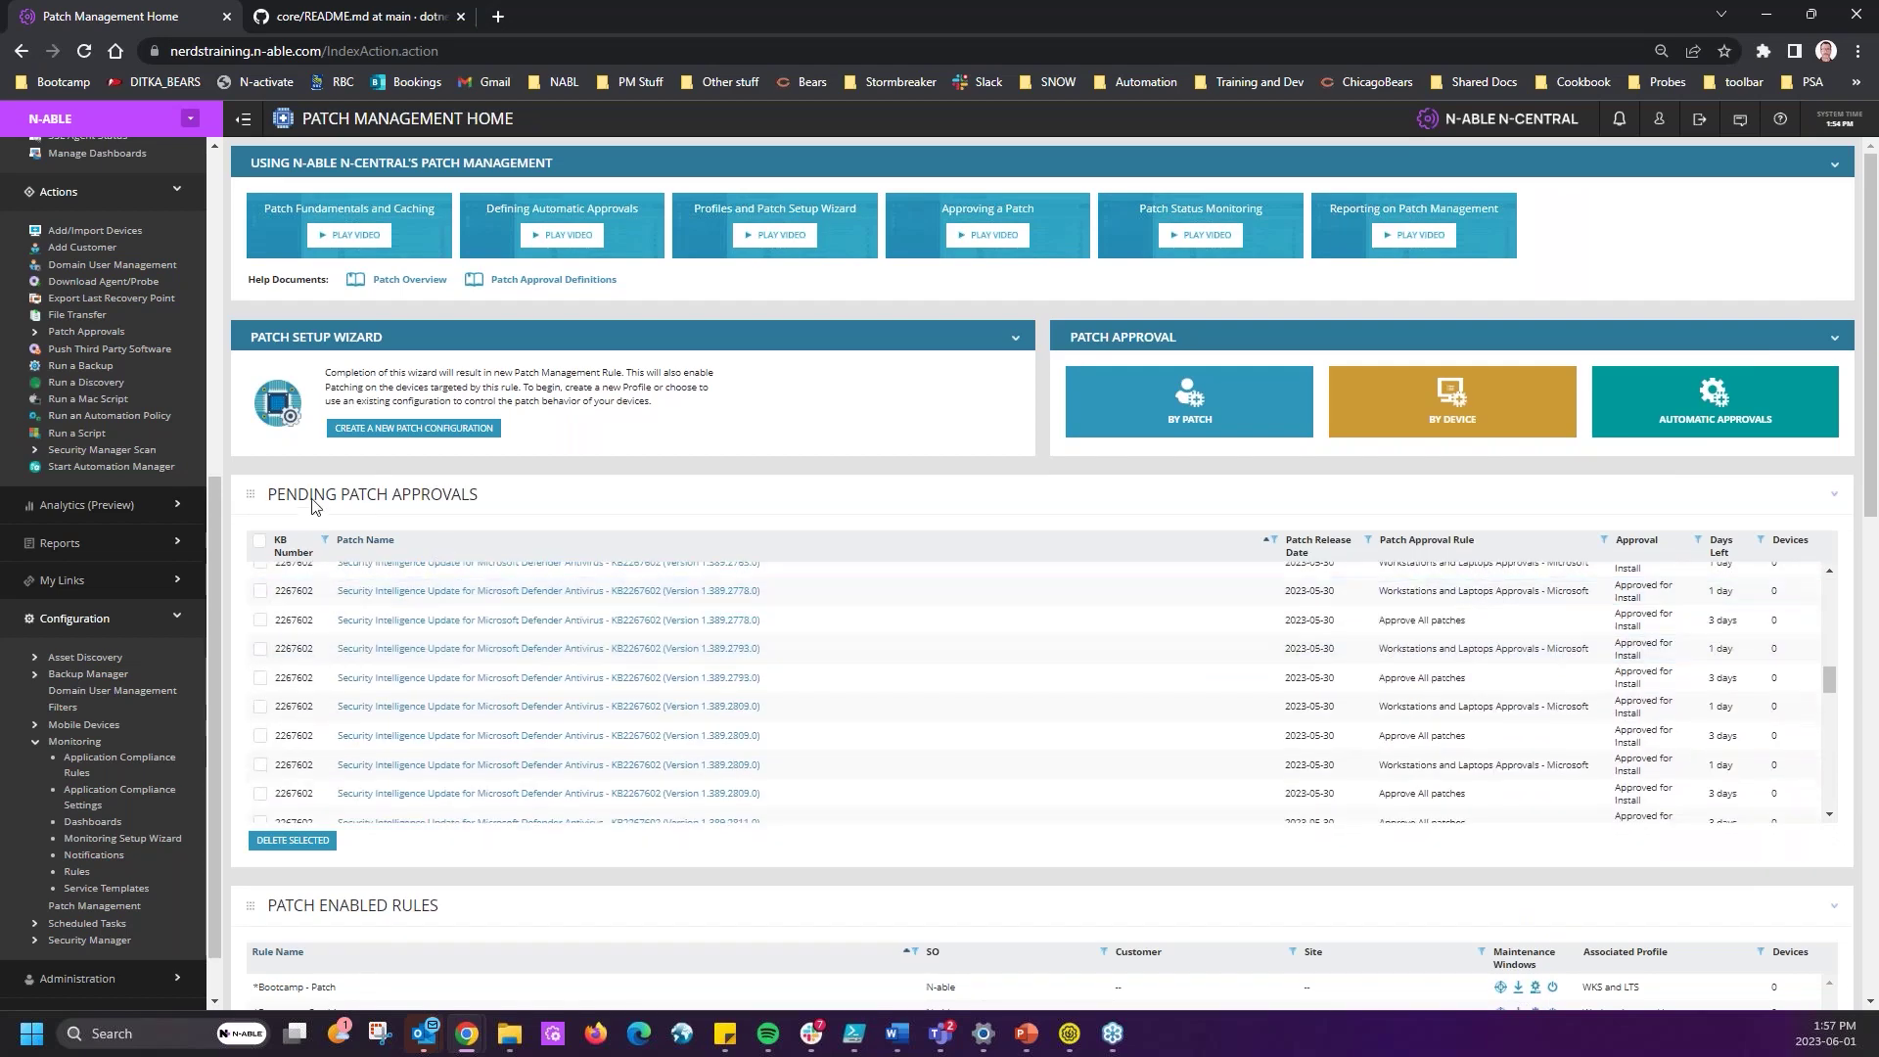
left_click(256, 496)
left_click(259, 566)
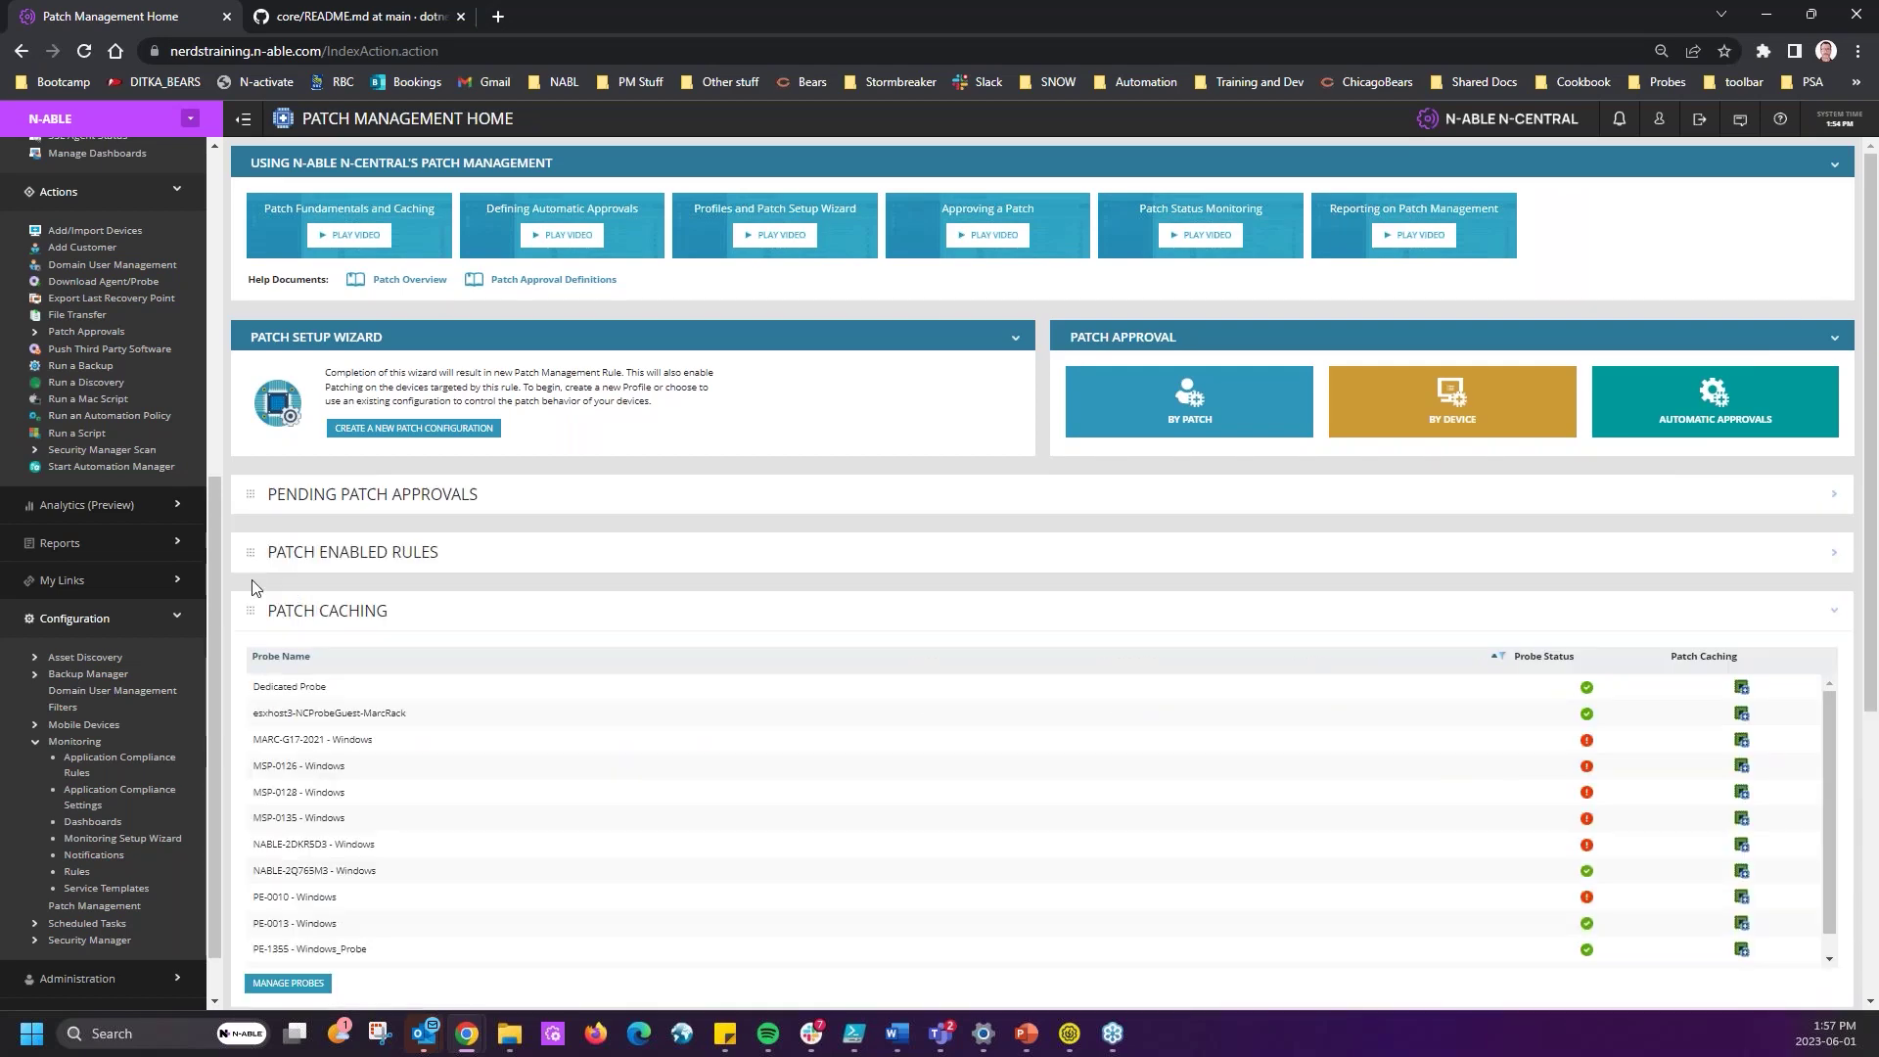
- Collapse the Patch Caching section and open the management list of patch profiles
left_click(256, 615)
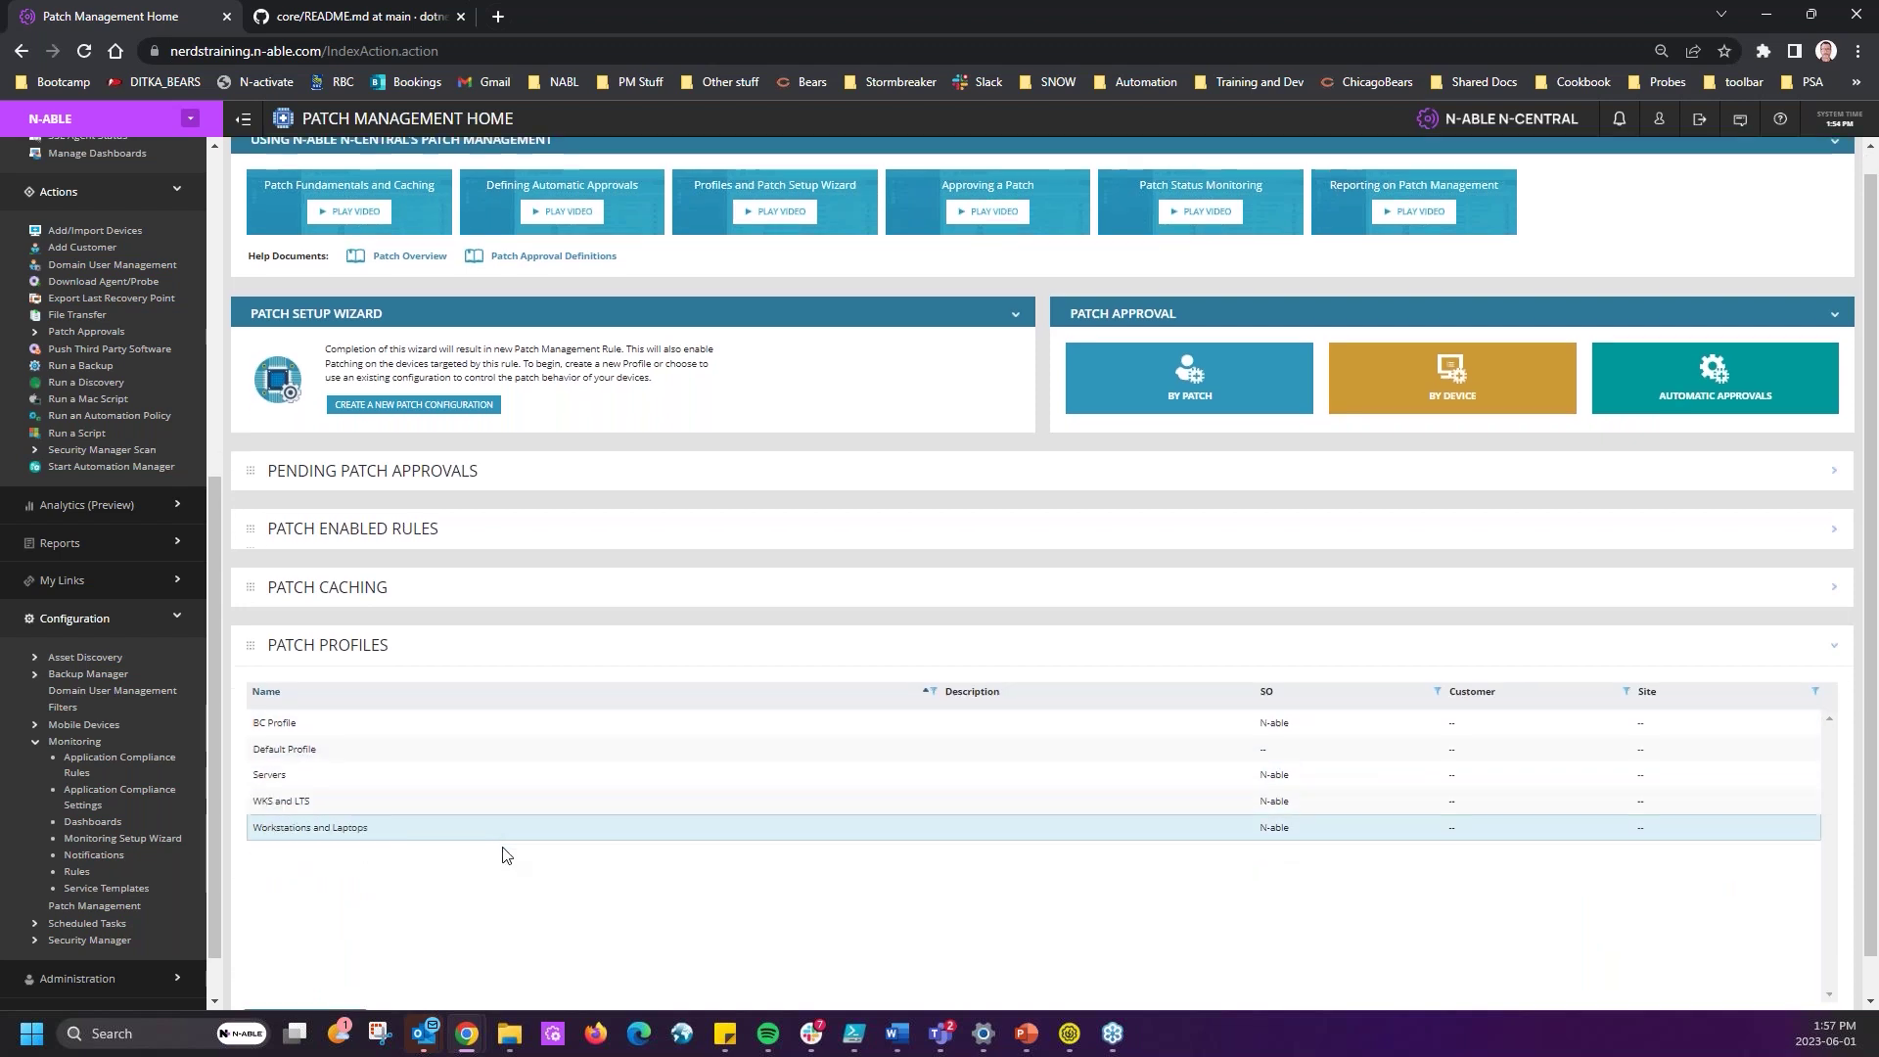
scroll(503, 855, "down", 2)
left_click(306, 977)
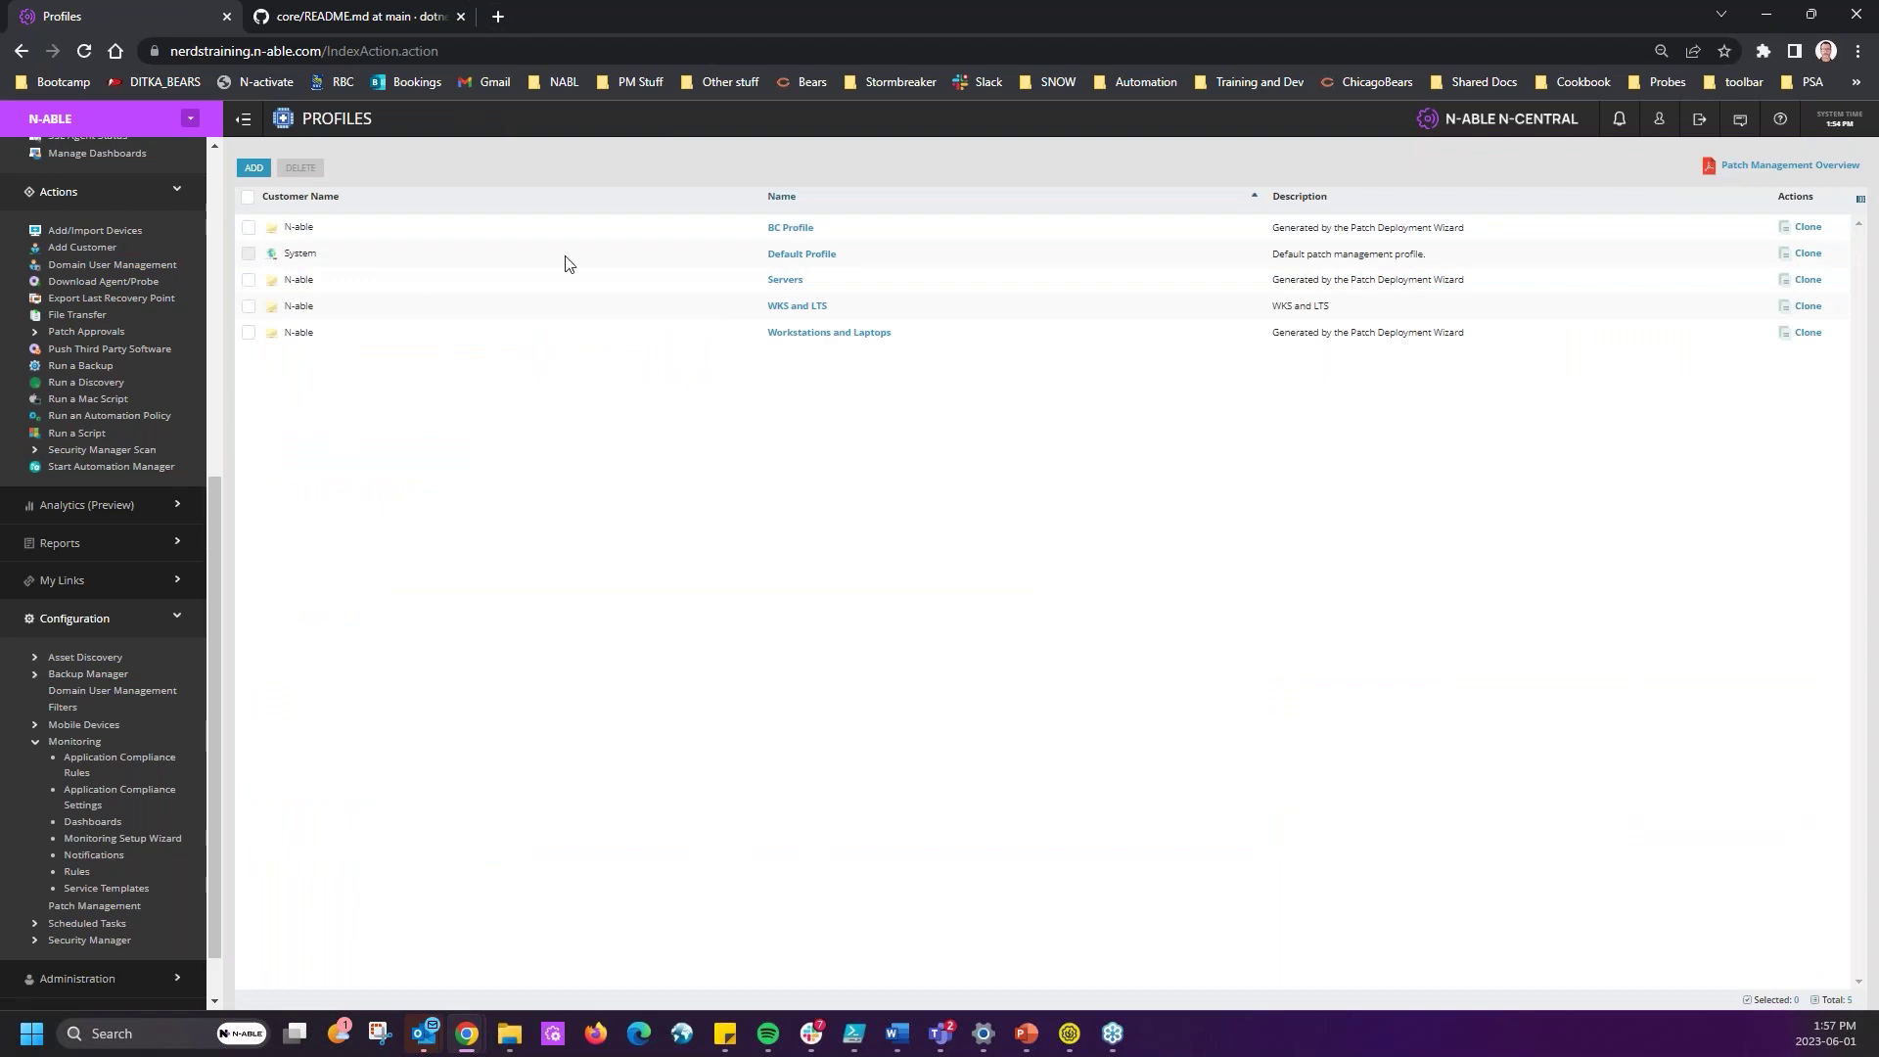
- Open BC Profile, try its pop-up message options, and set the time to try to reach a probe cache to 0 minutes
left_click(792, 234)
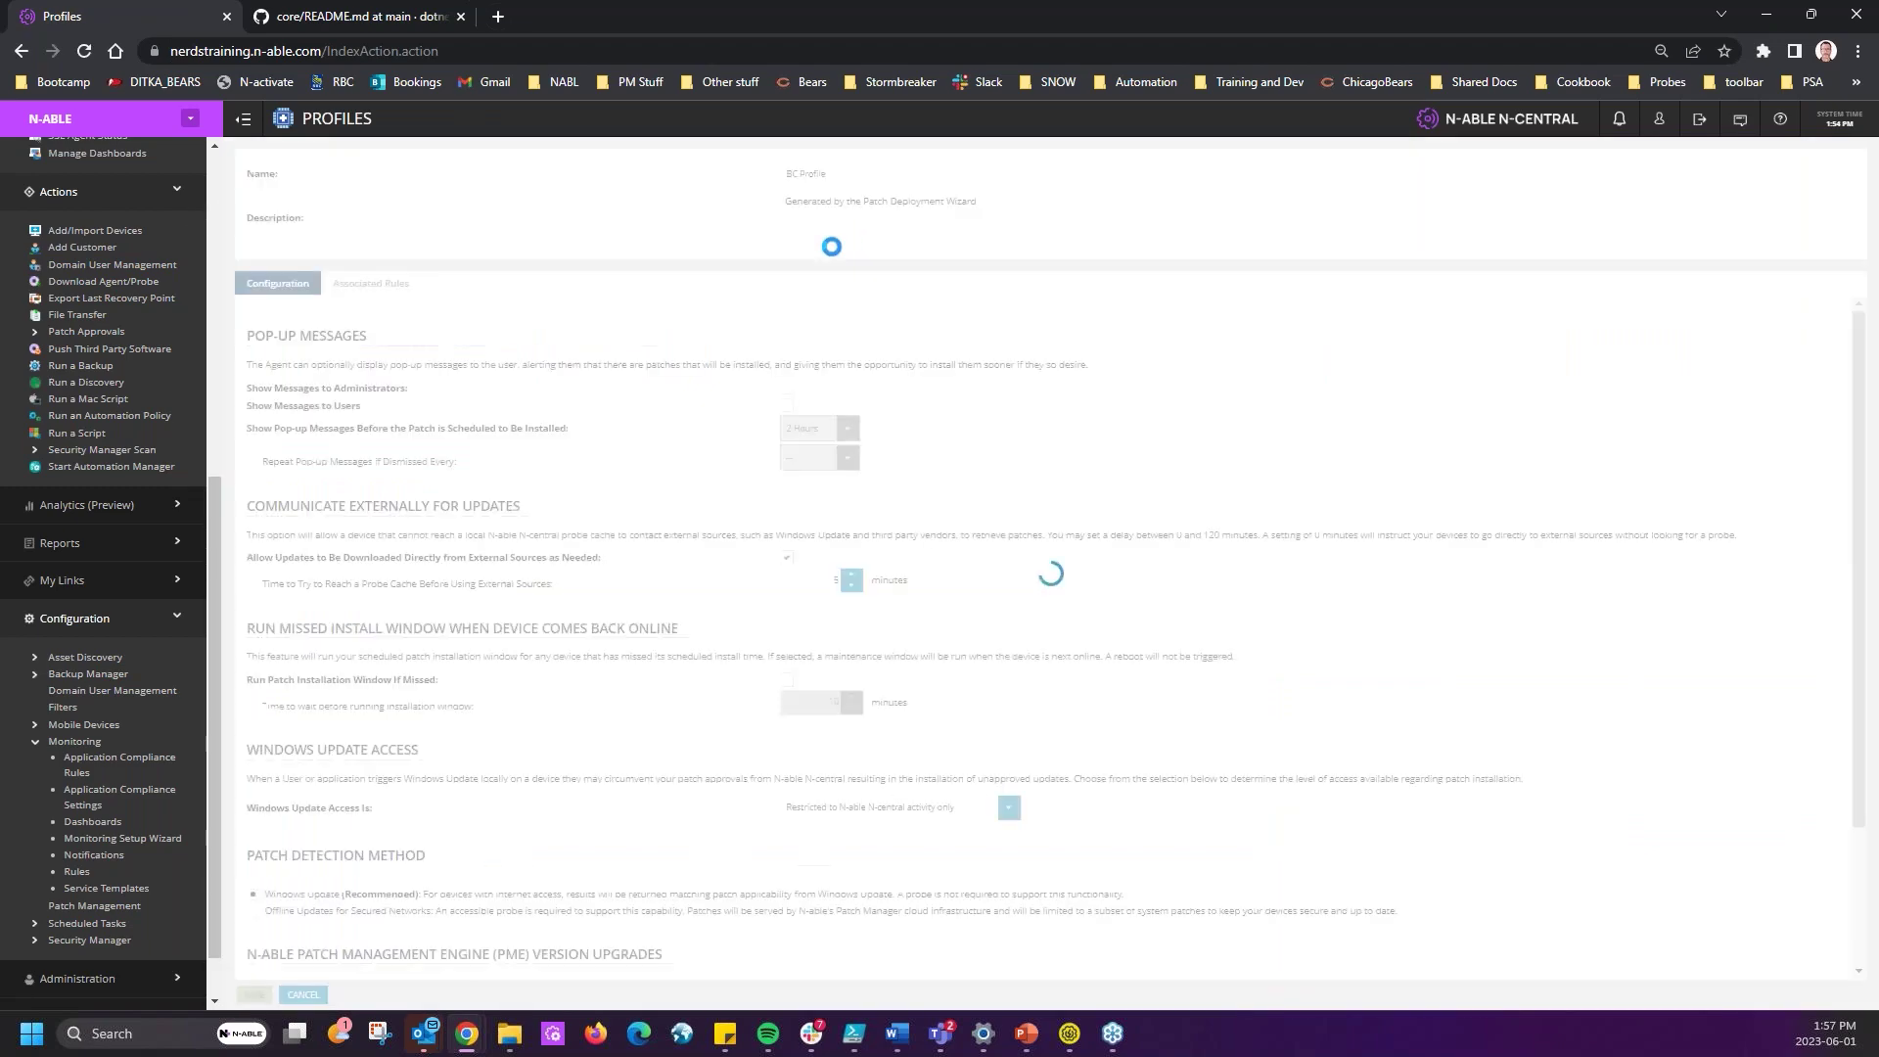
left_click(786, 388)
left_click(787, 405)
left_click(786, 389)
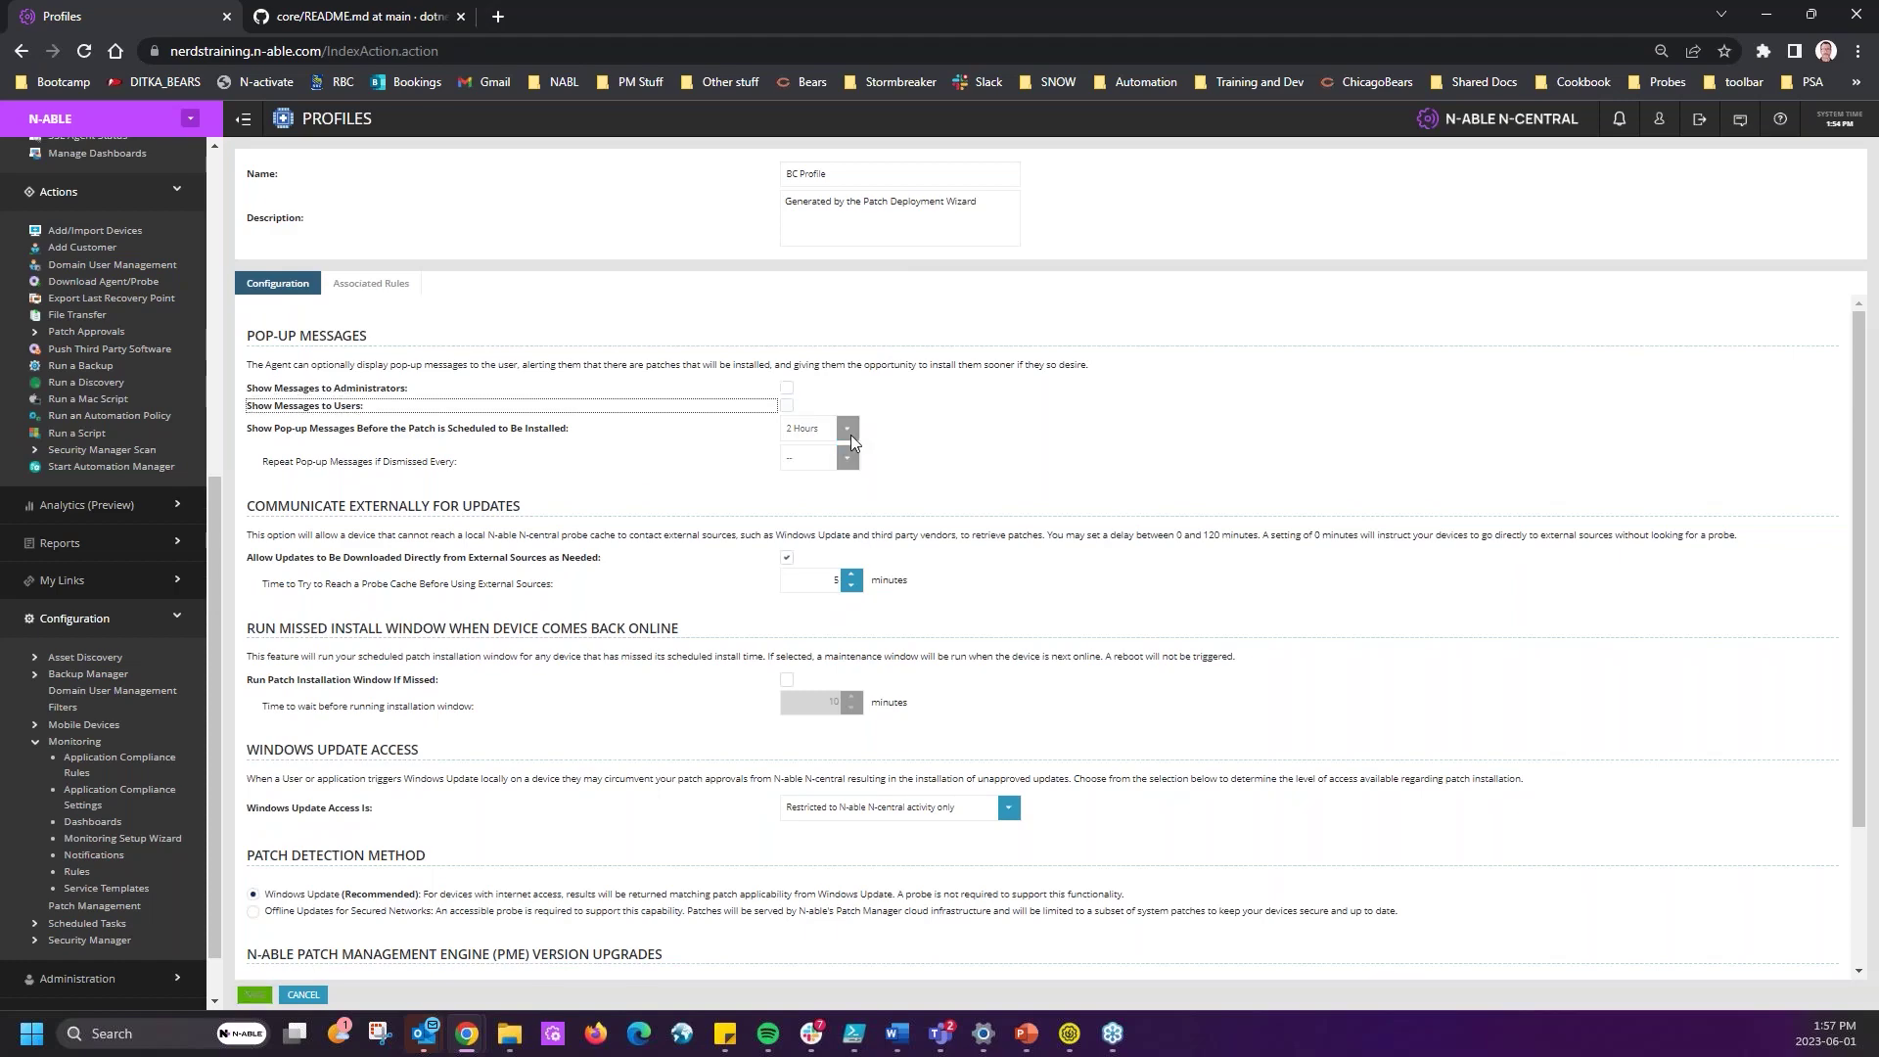
scroll(901, 491, "down", 2)
left_click(837, 400)
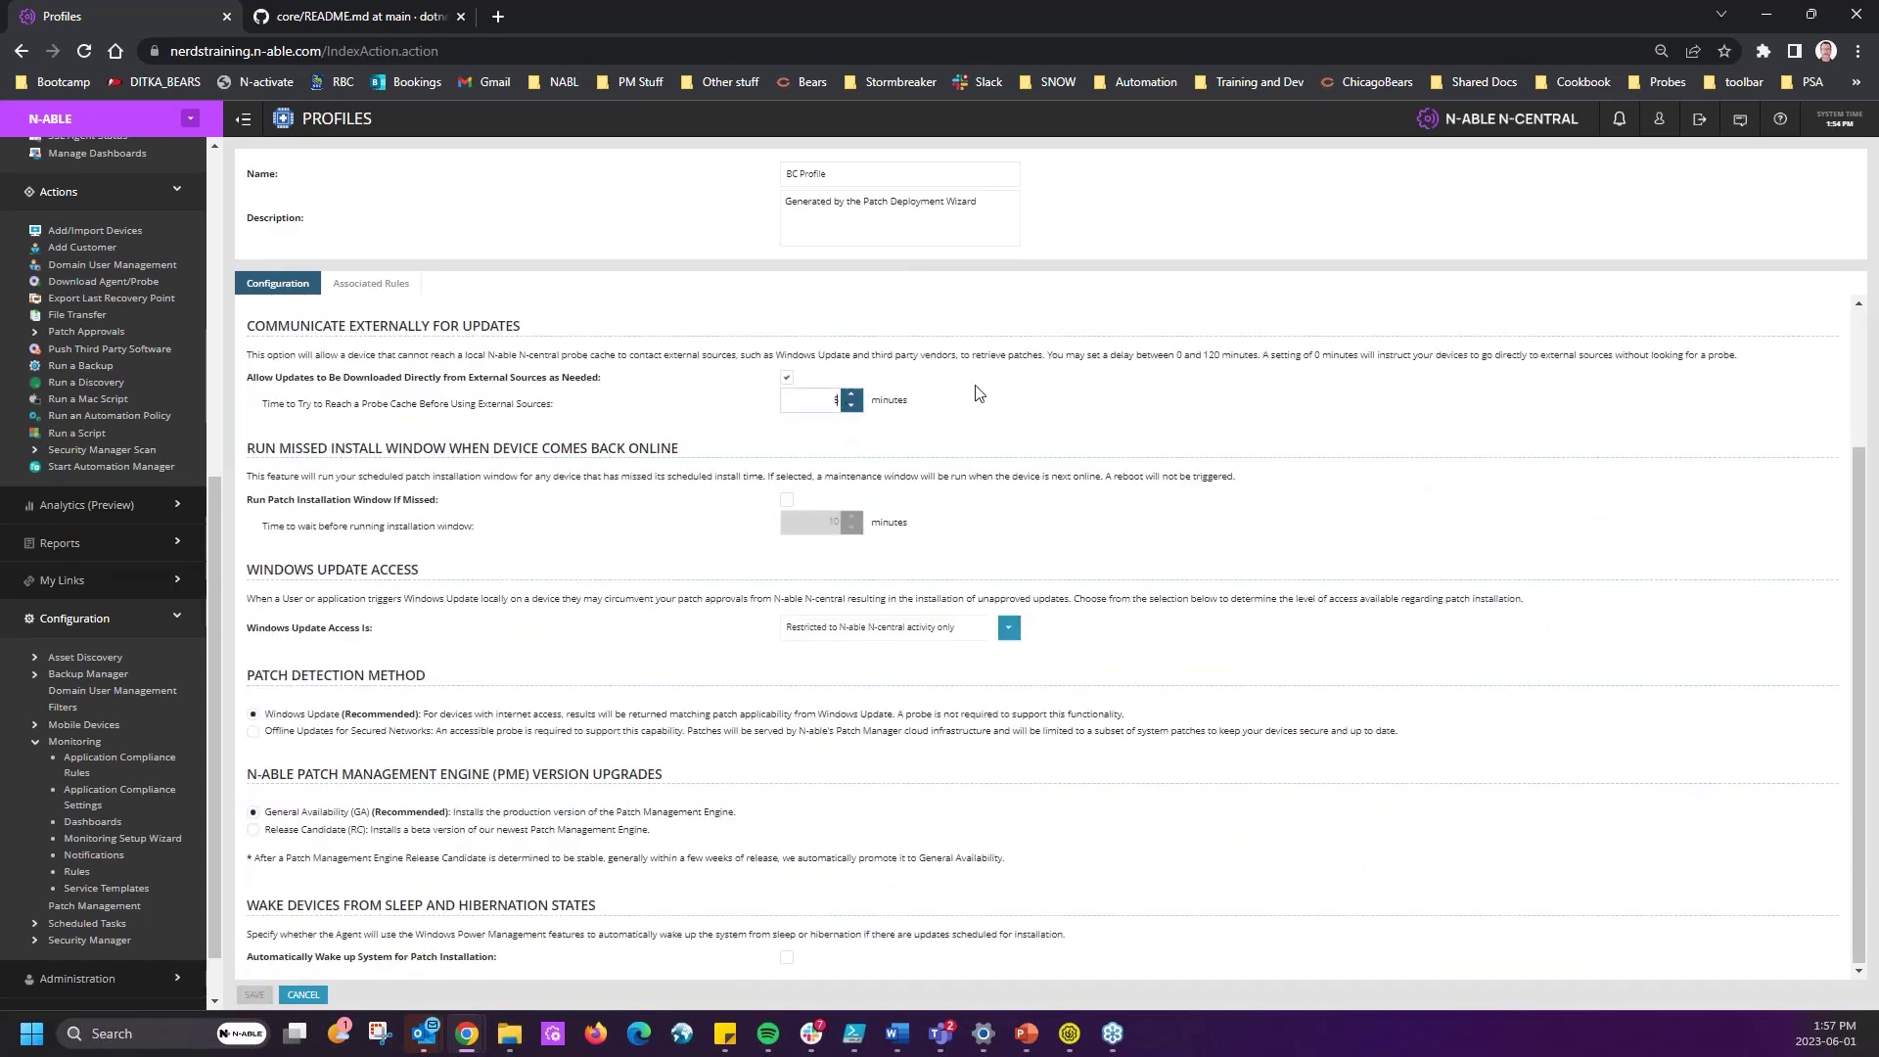
key("BackSpace")
type("0")
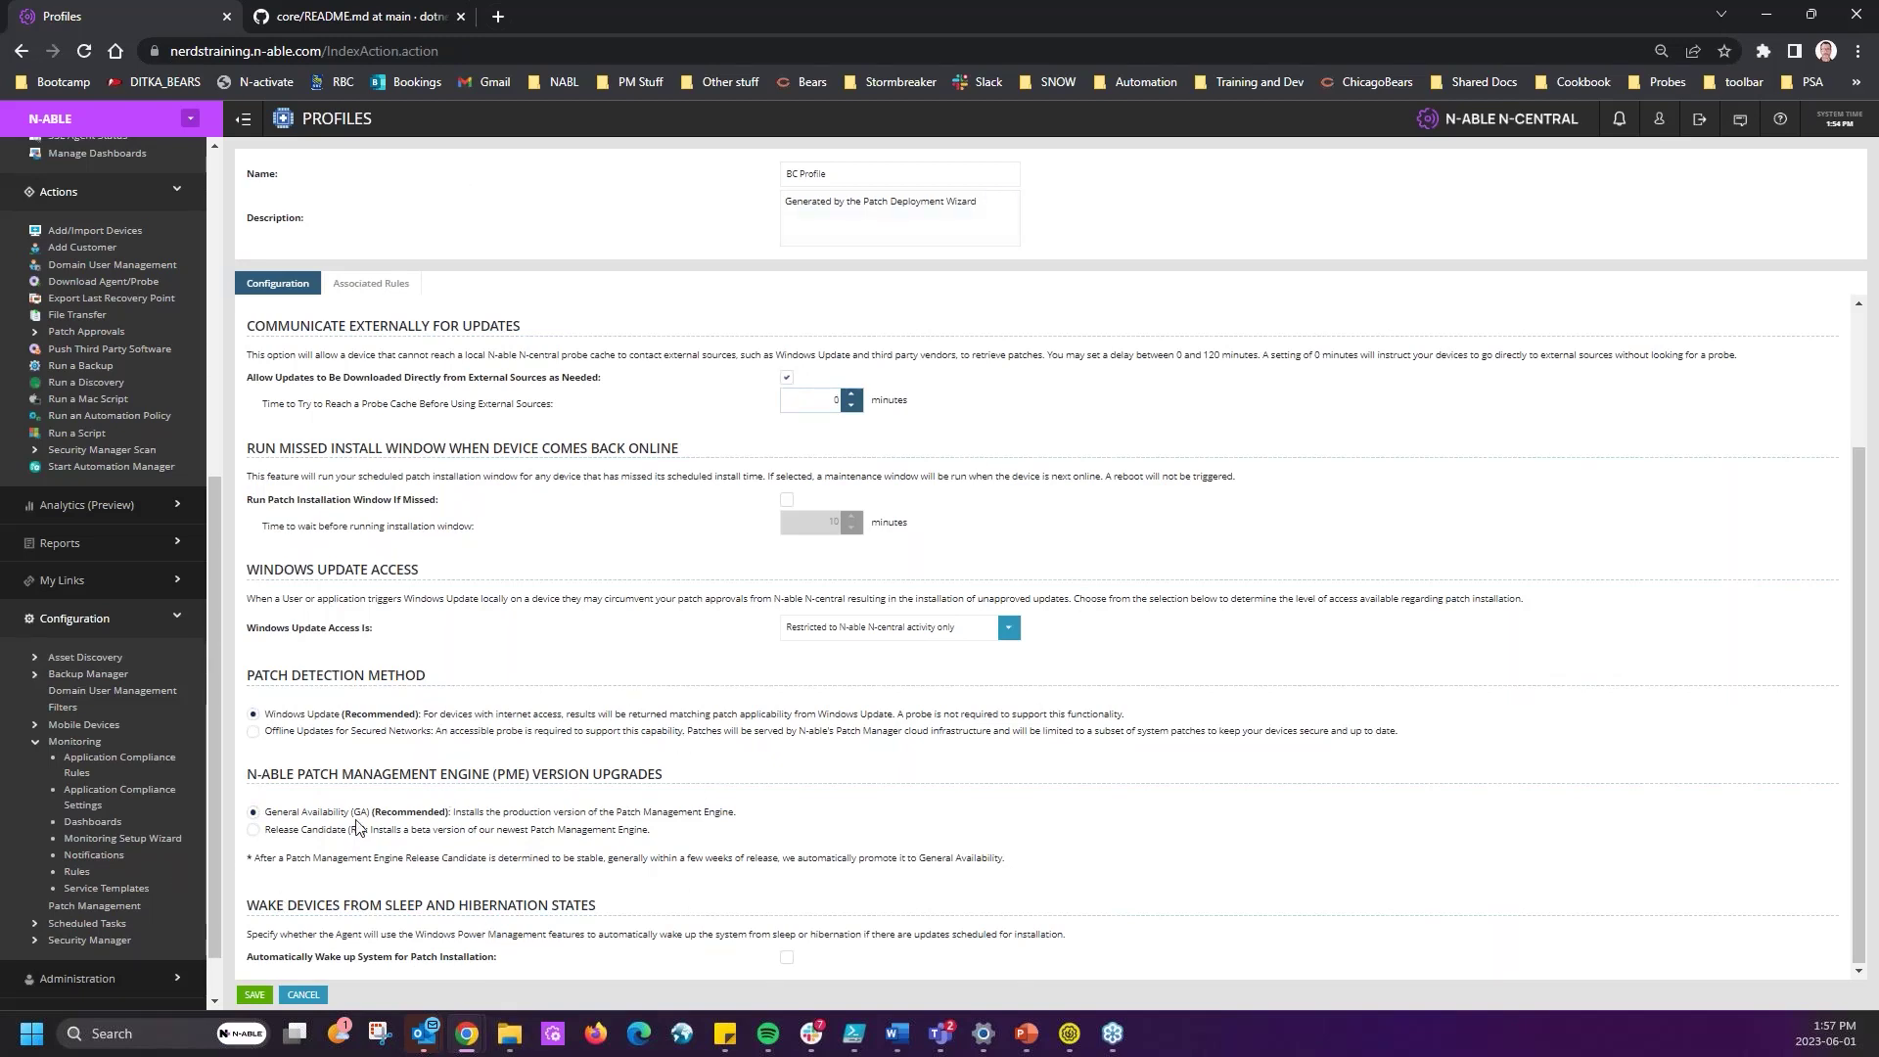
- Select Release Candidate (RC) for the PME version upgrades, and cancel the profile edit without saving
left_click_drag(247, 774, 663, 774)
left_click(682, 855)
left_click(252, 828)
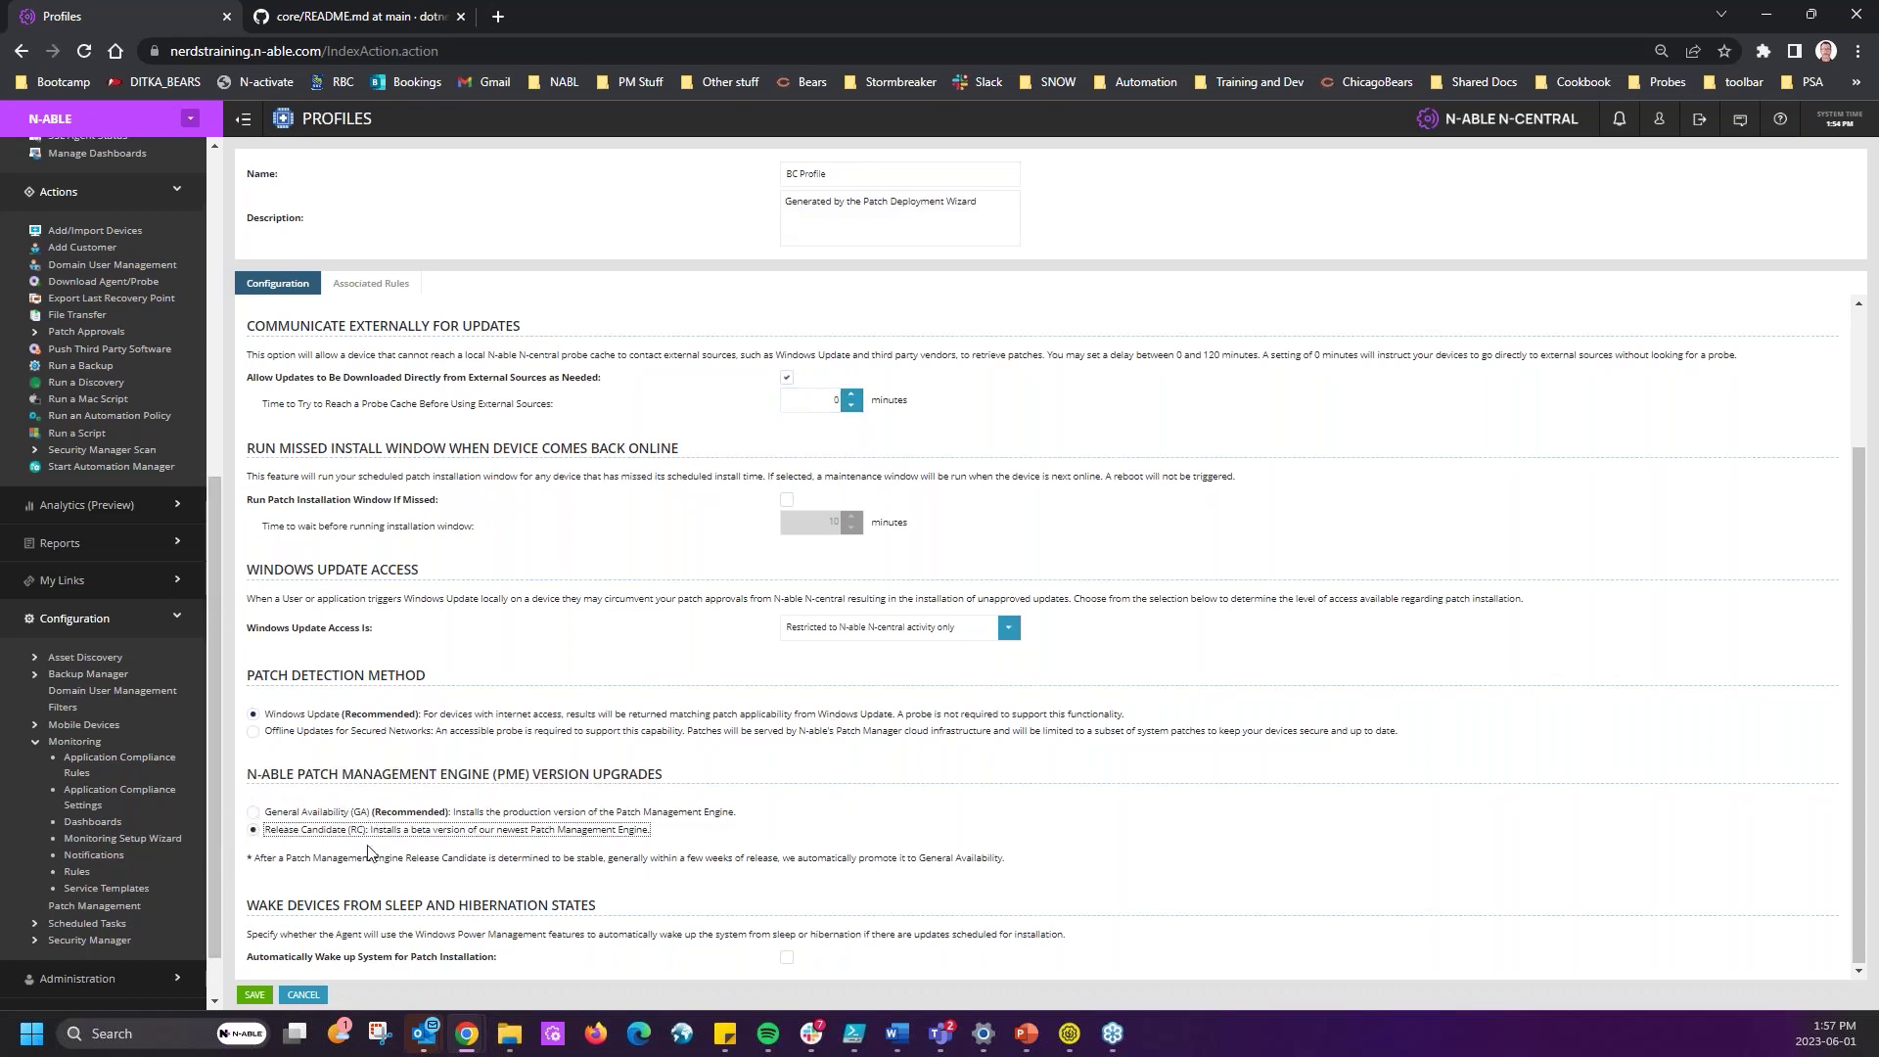
left_click(303, 995)
left_click(303, 995)
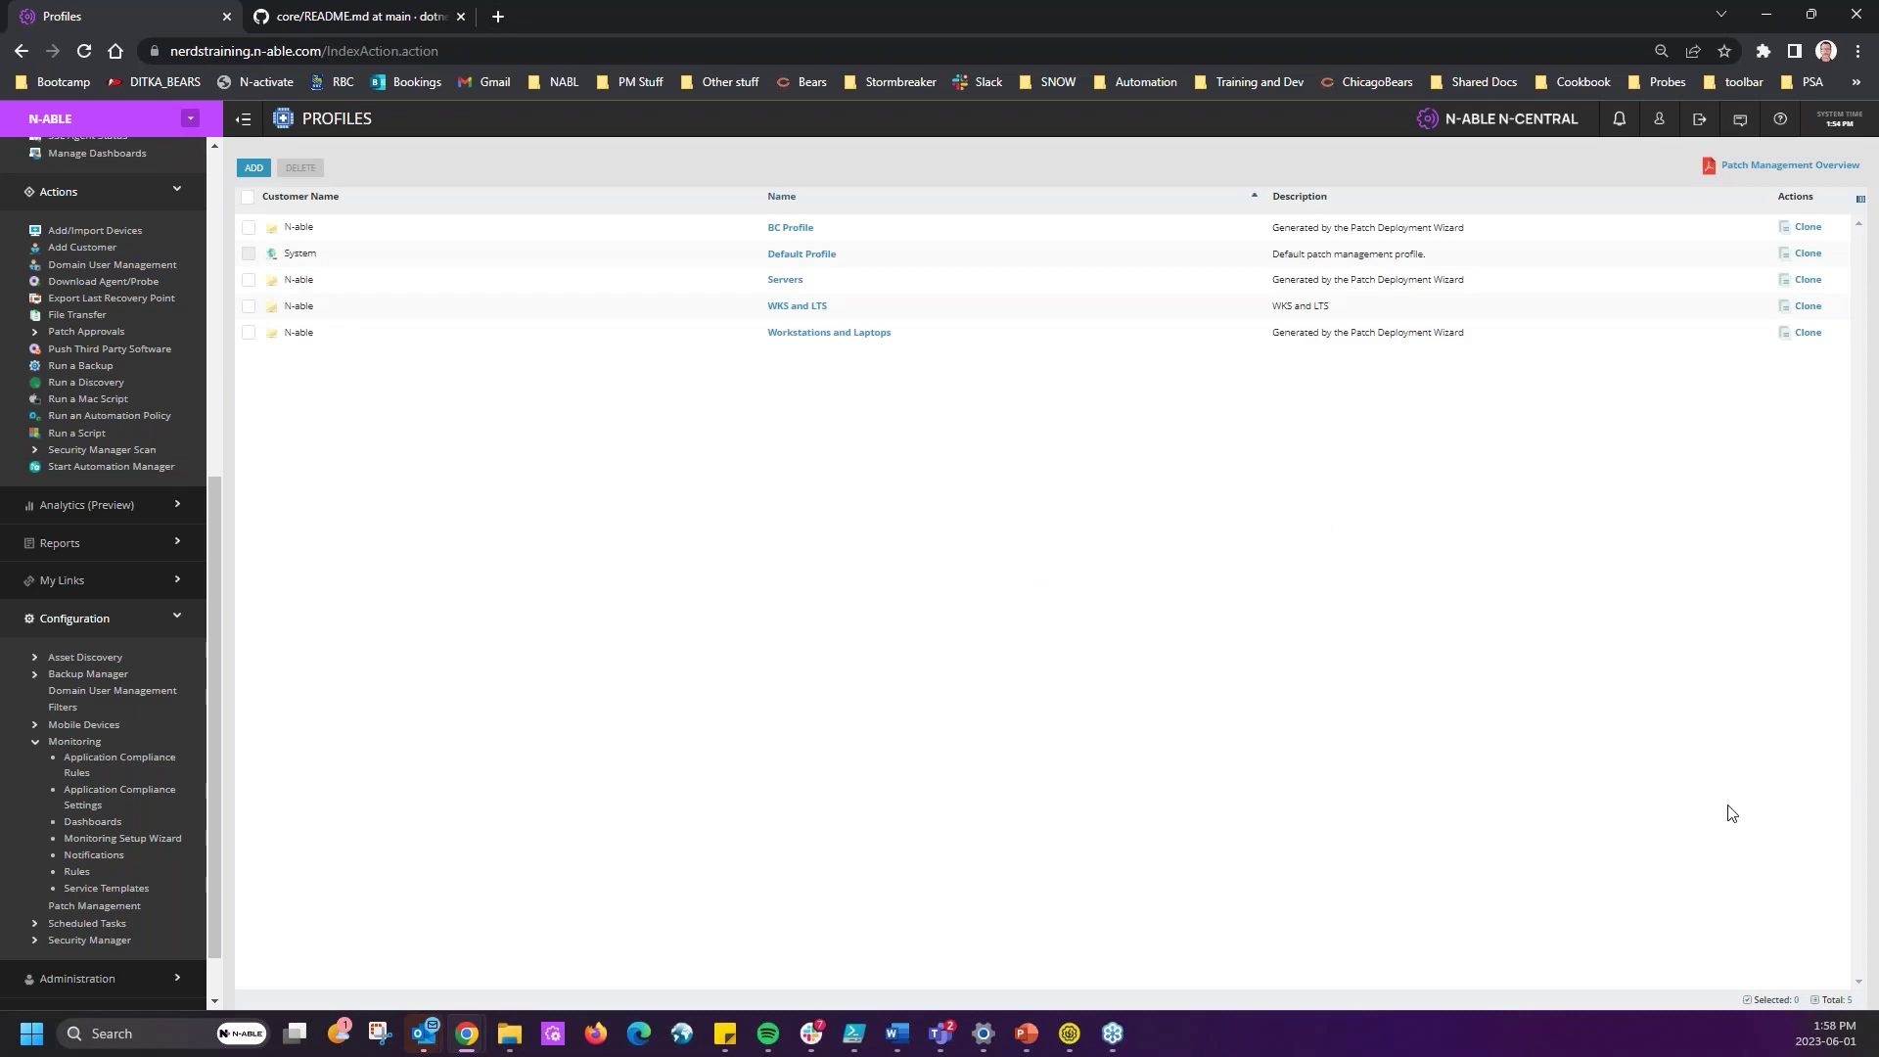
- Switch to the Boot Camp PowerPoint slide show, advance from Patch Profiles to the Demo slide, and return to the N-central profiles
mouse_move(1026, 1033)
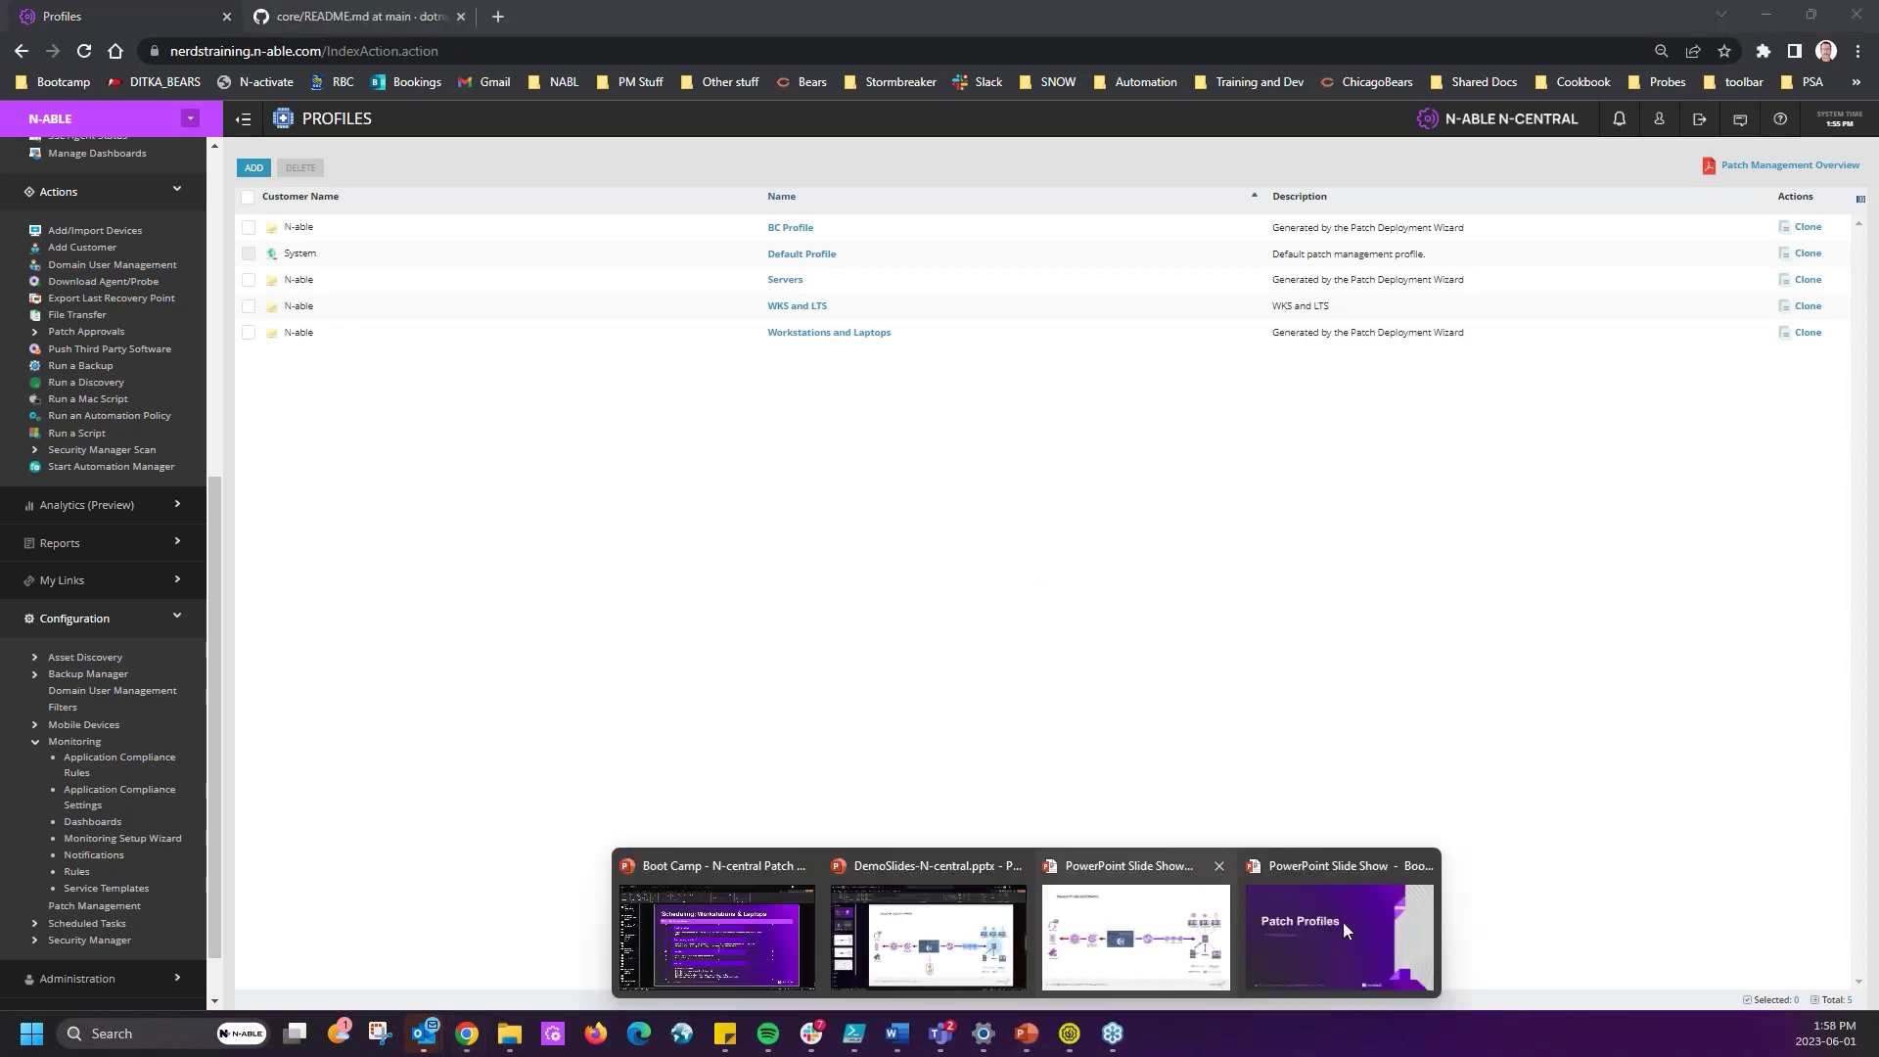
left_click(1337, 926)
left_click(737, 638)
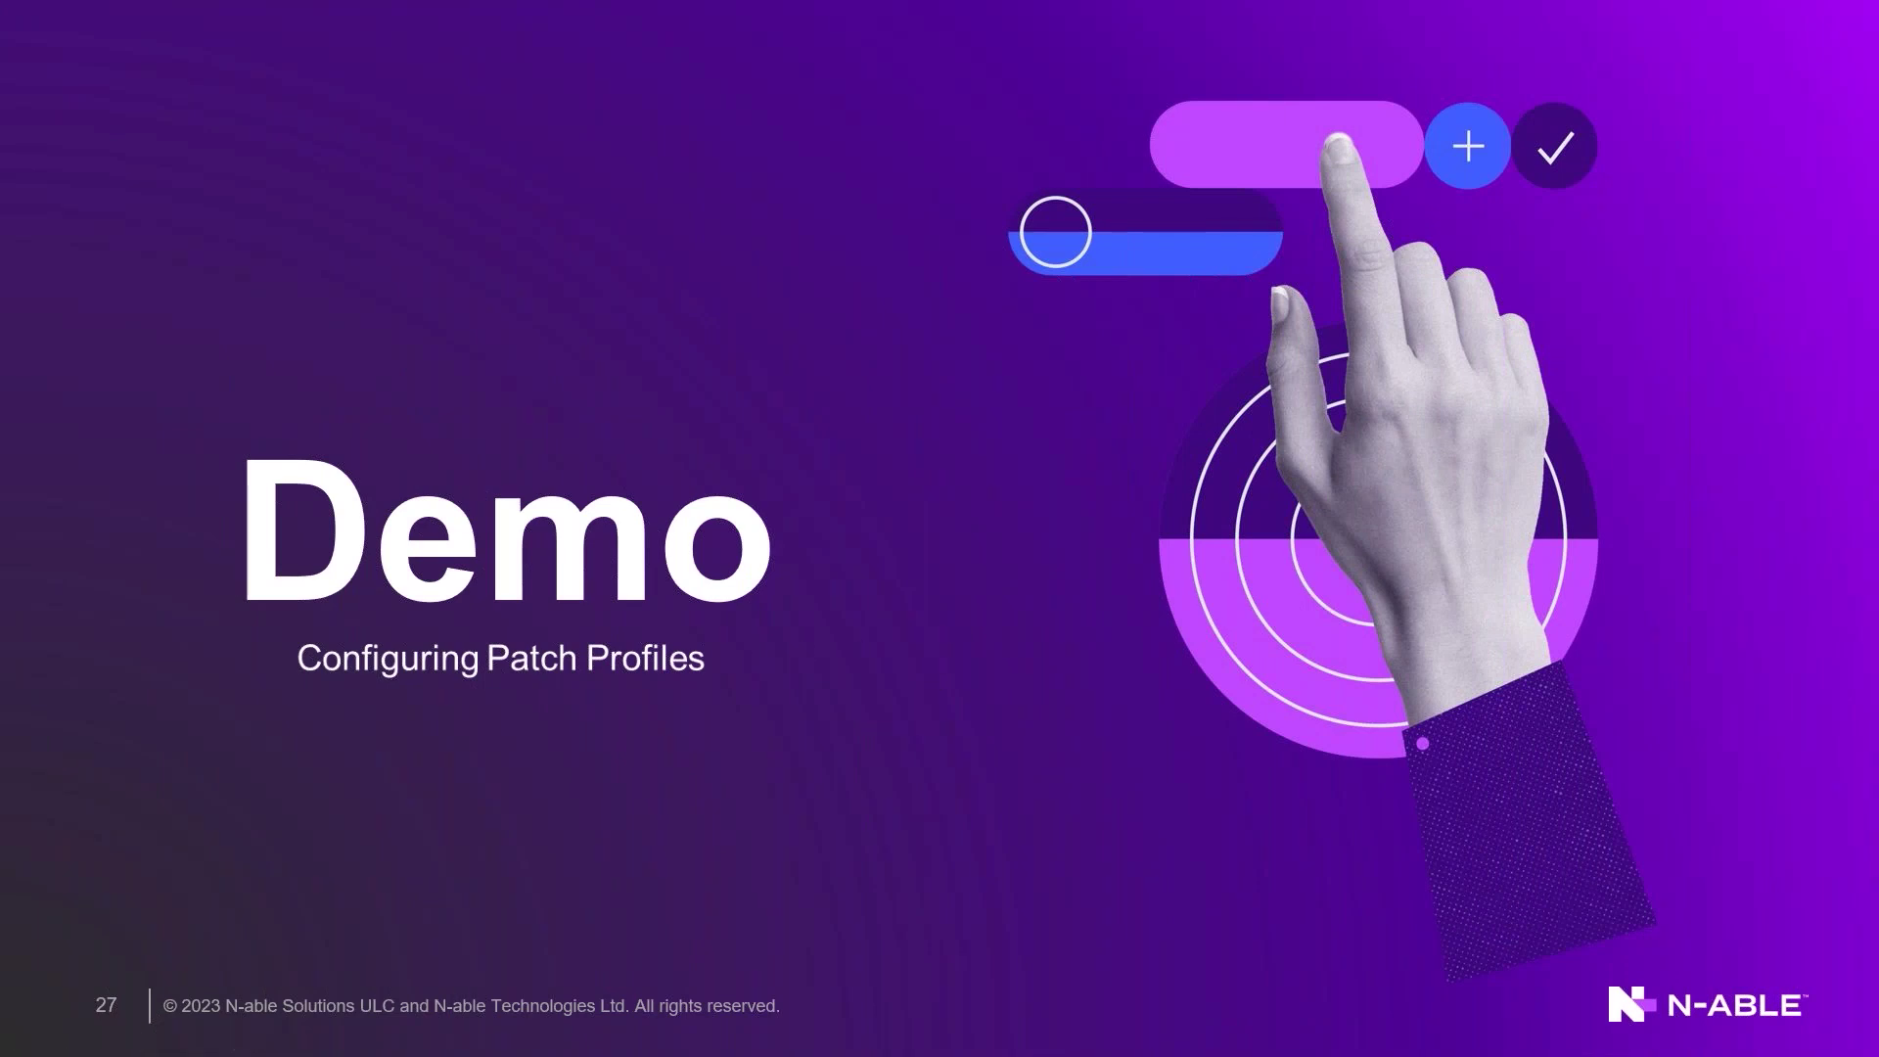
key("alt+Tab")
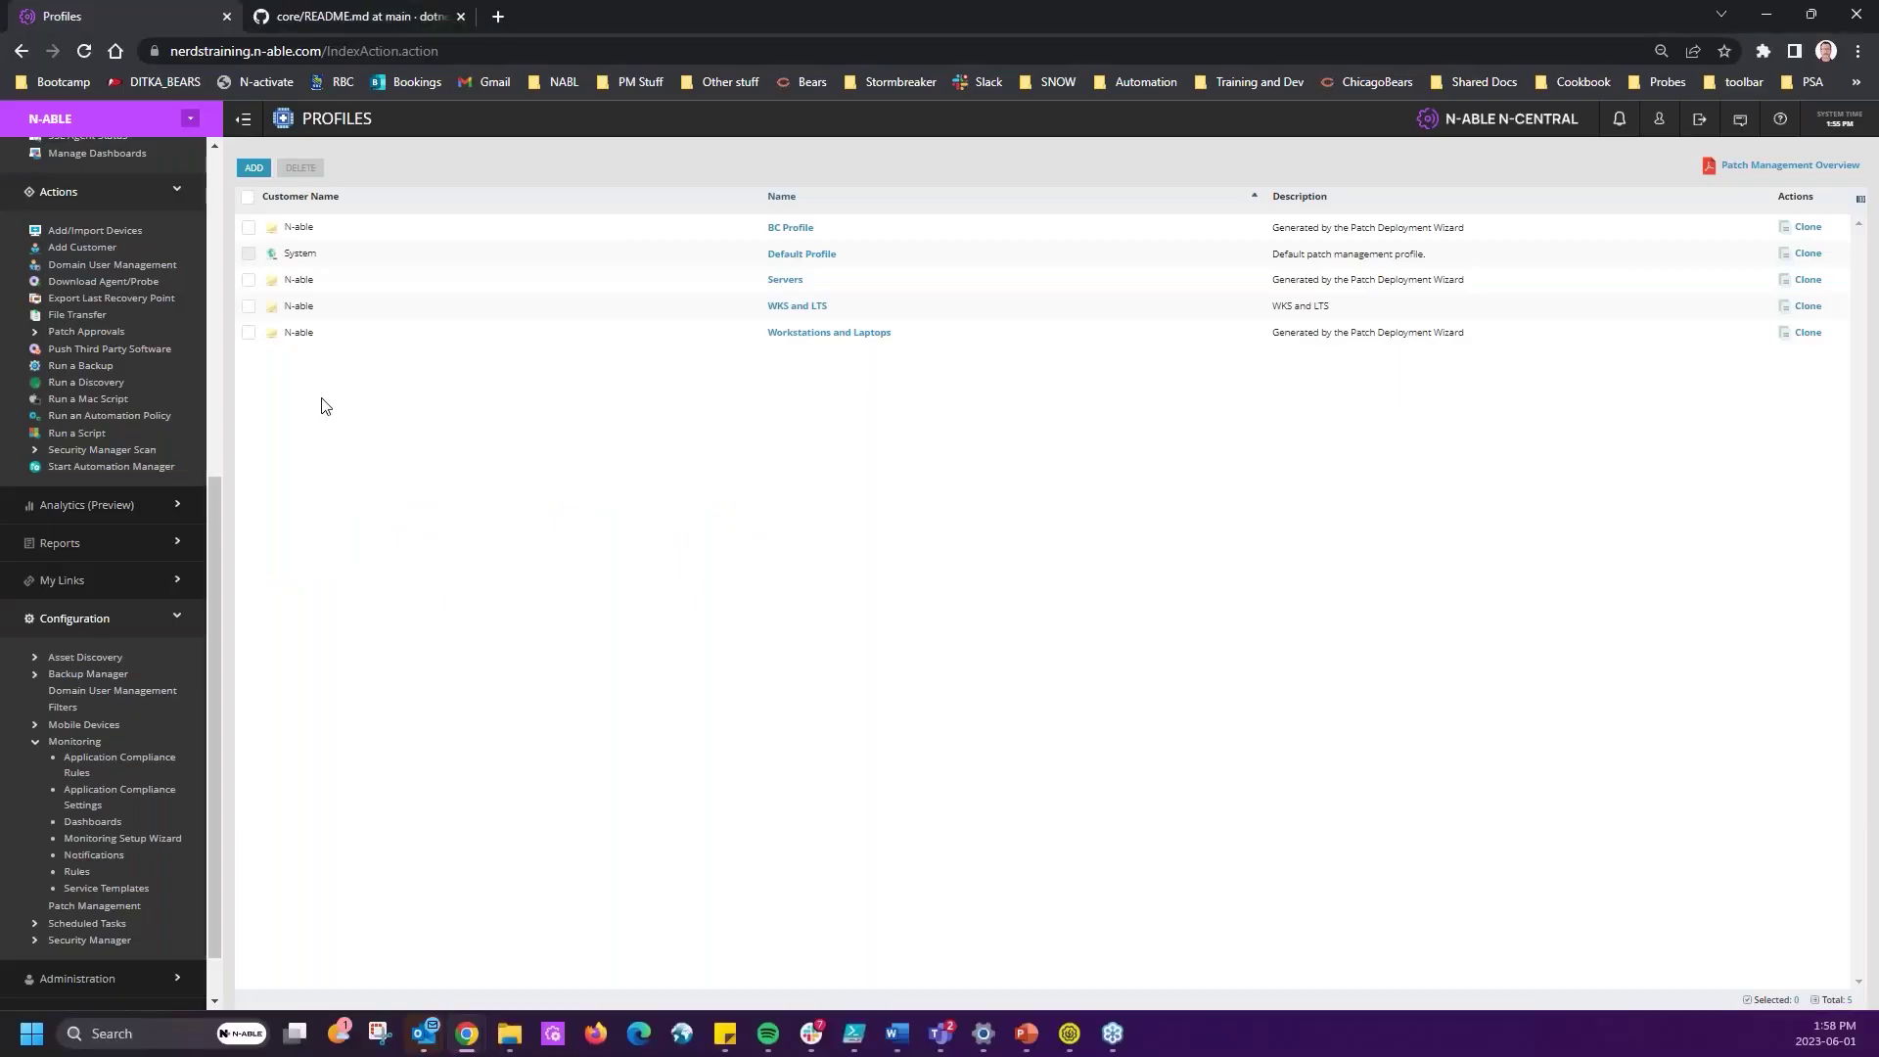
- Open BC Profile and demonstrate the pop-up messages by enabling and disabling them for administrators and users
left_click(789, 231)
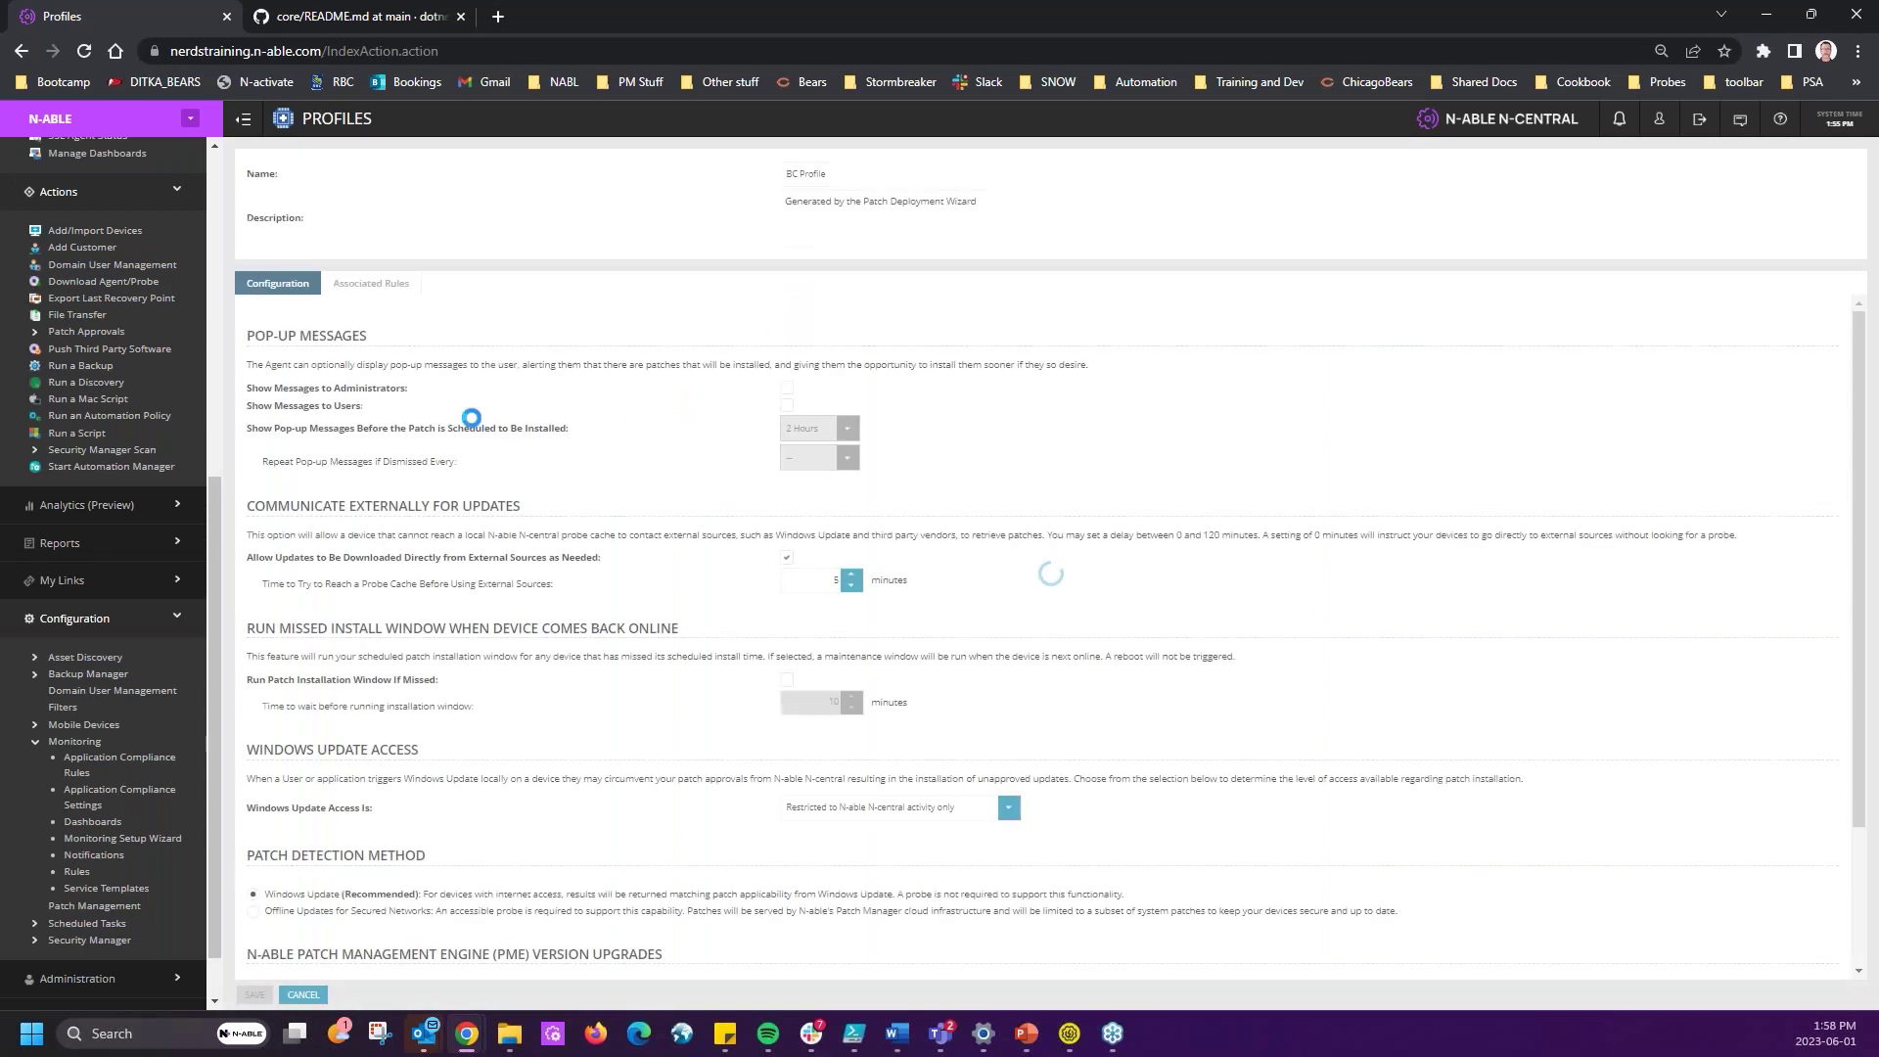
left_click(787, 388)
left_click(787, 405)
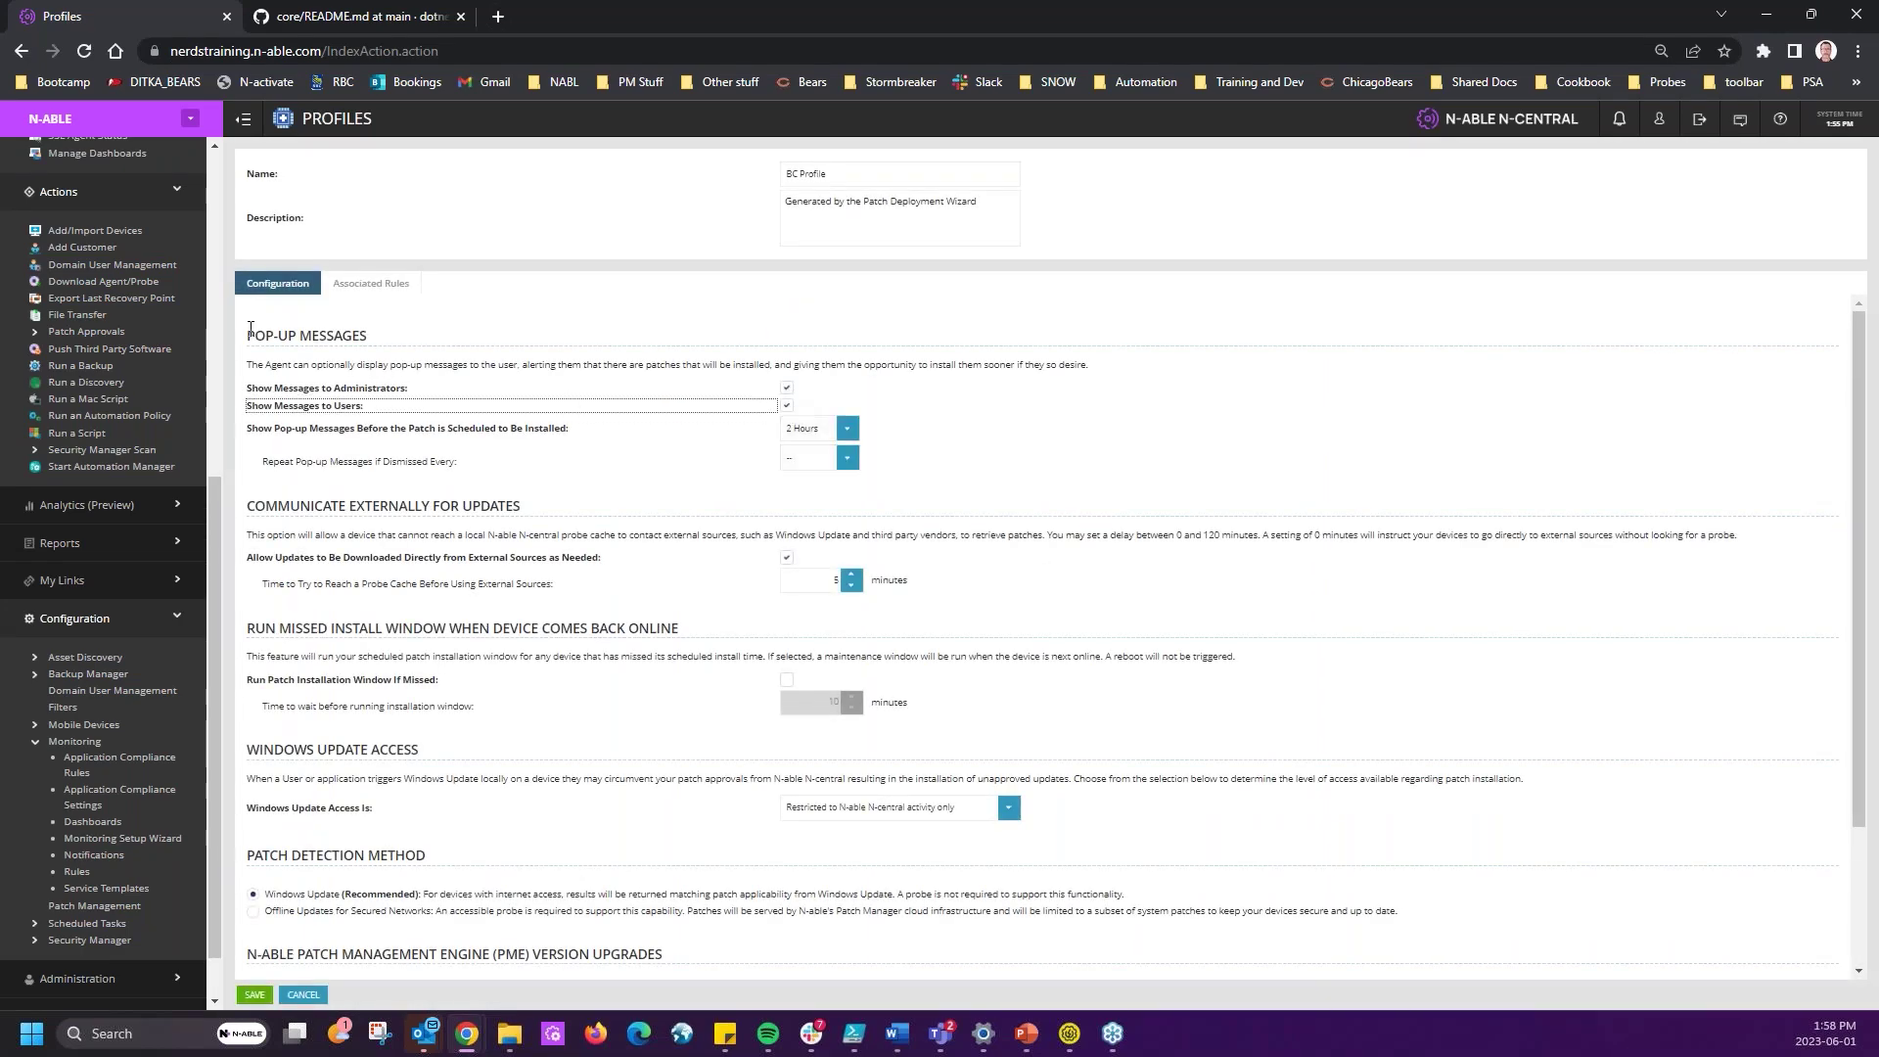
left_click_drag(246, 364, 1005, 482)
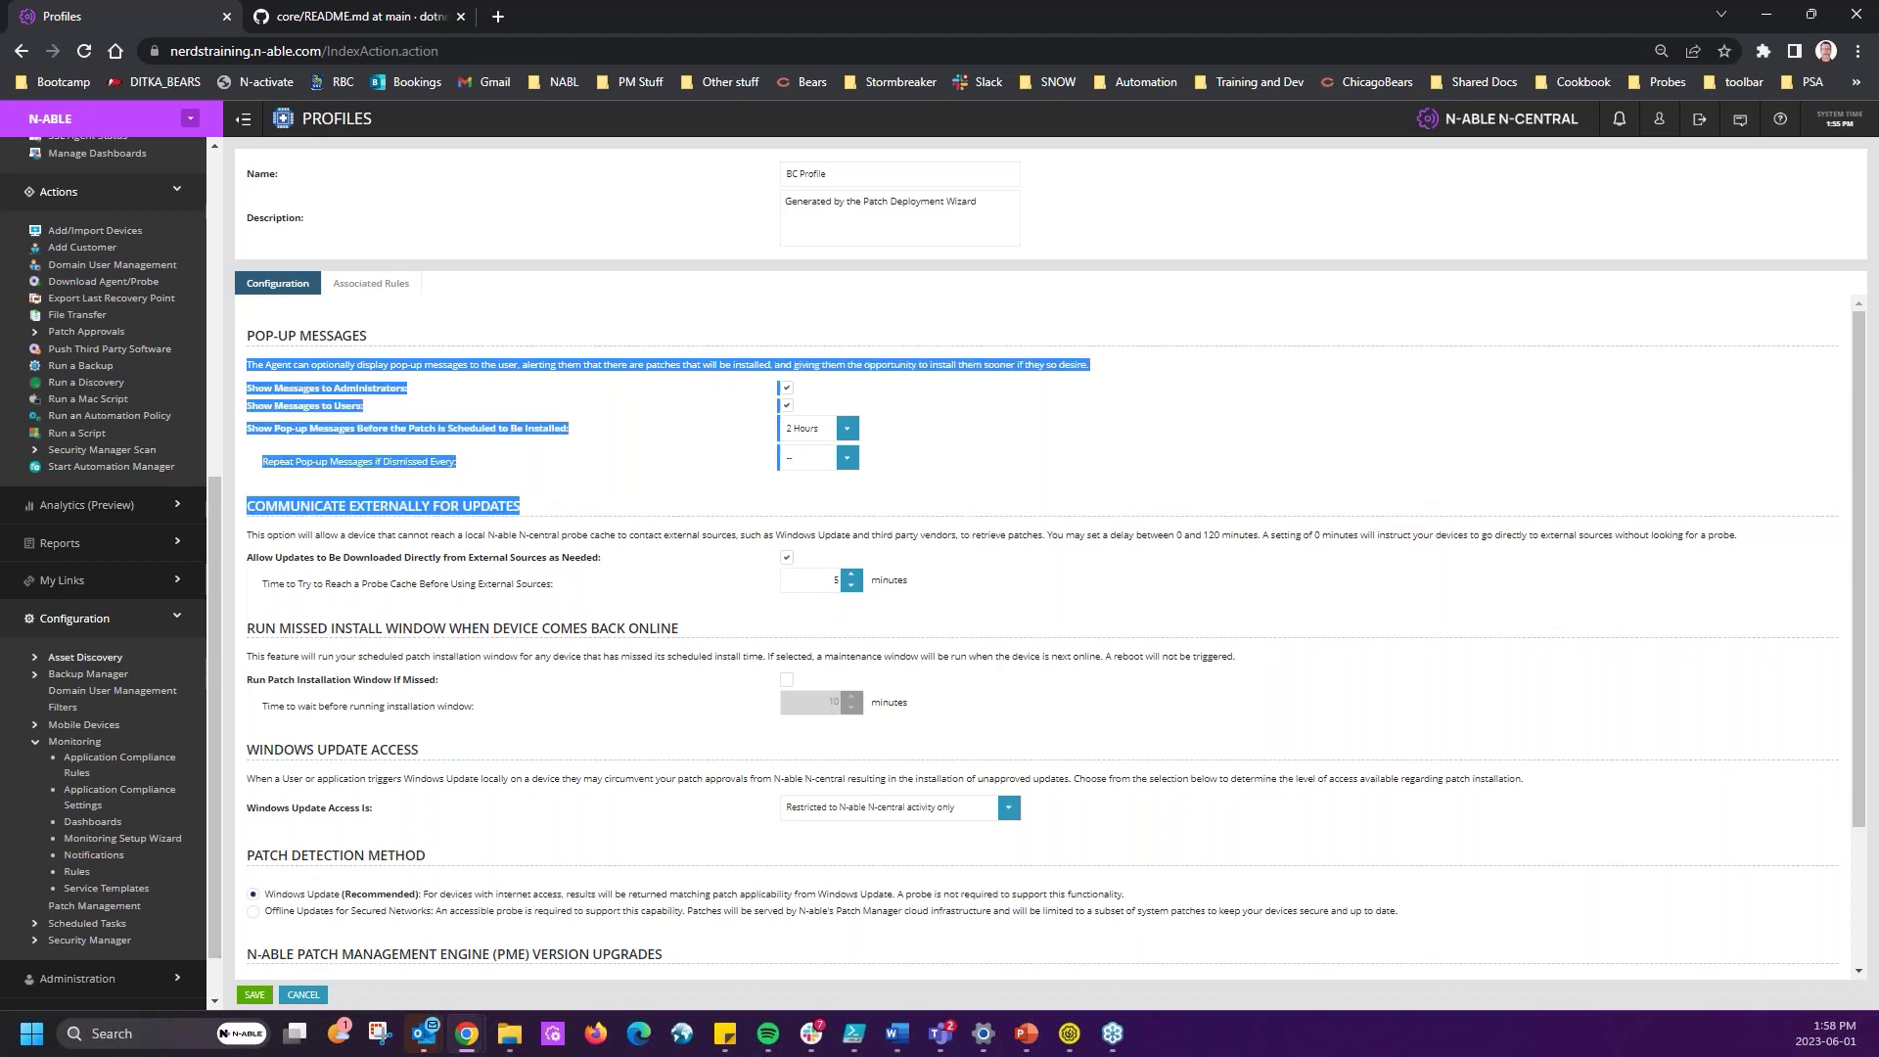
left_click(795, 431)
left_click(785, 405)
left_click(786, 387)
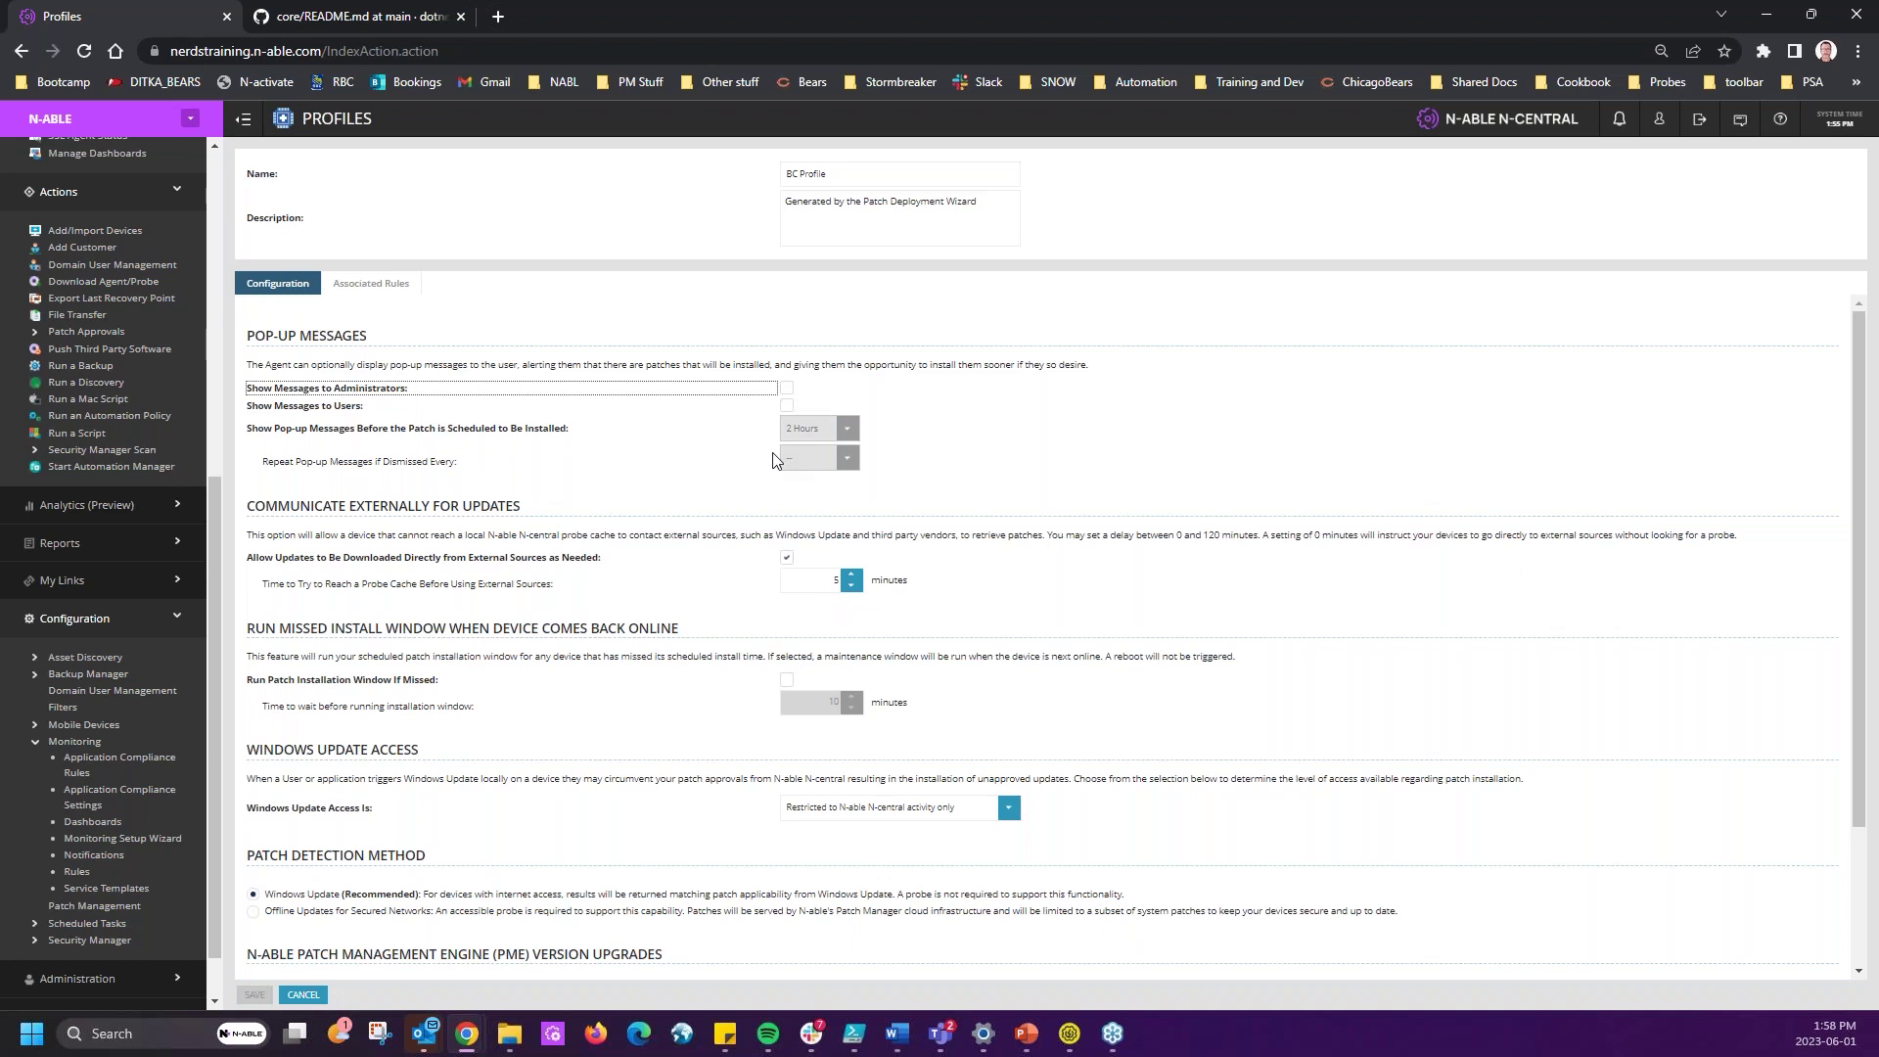
left_click(1039, 457)
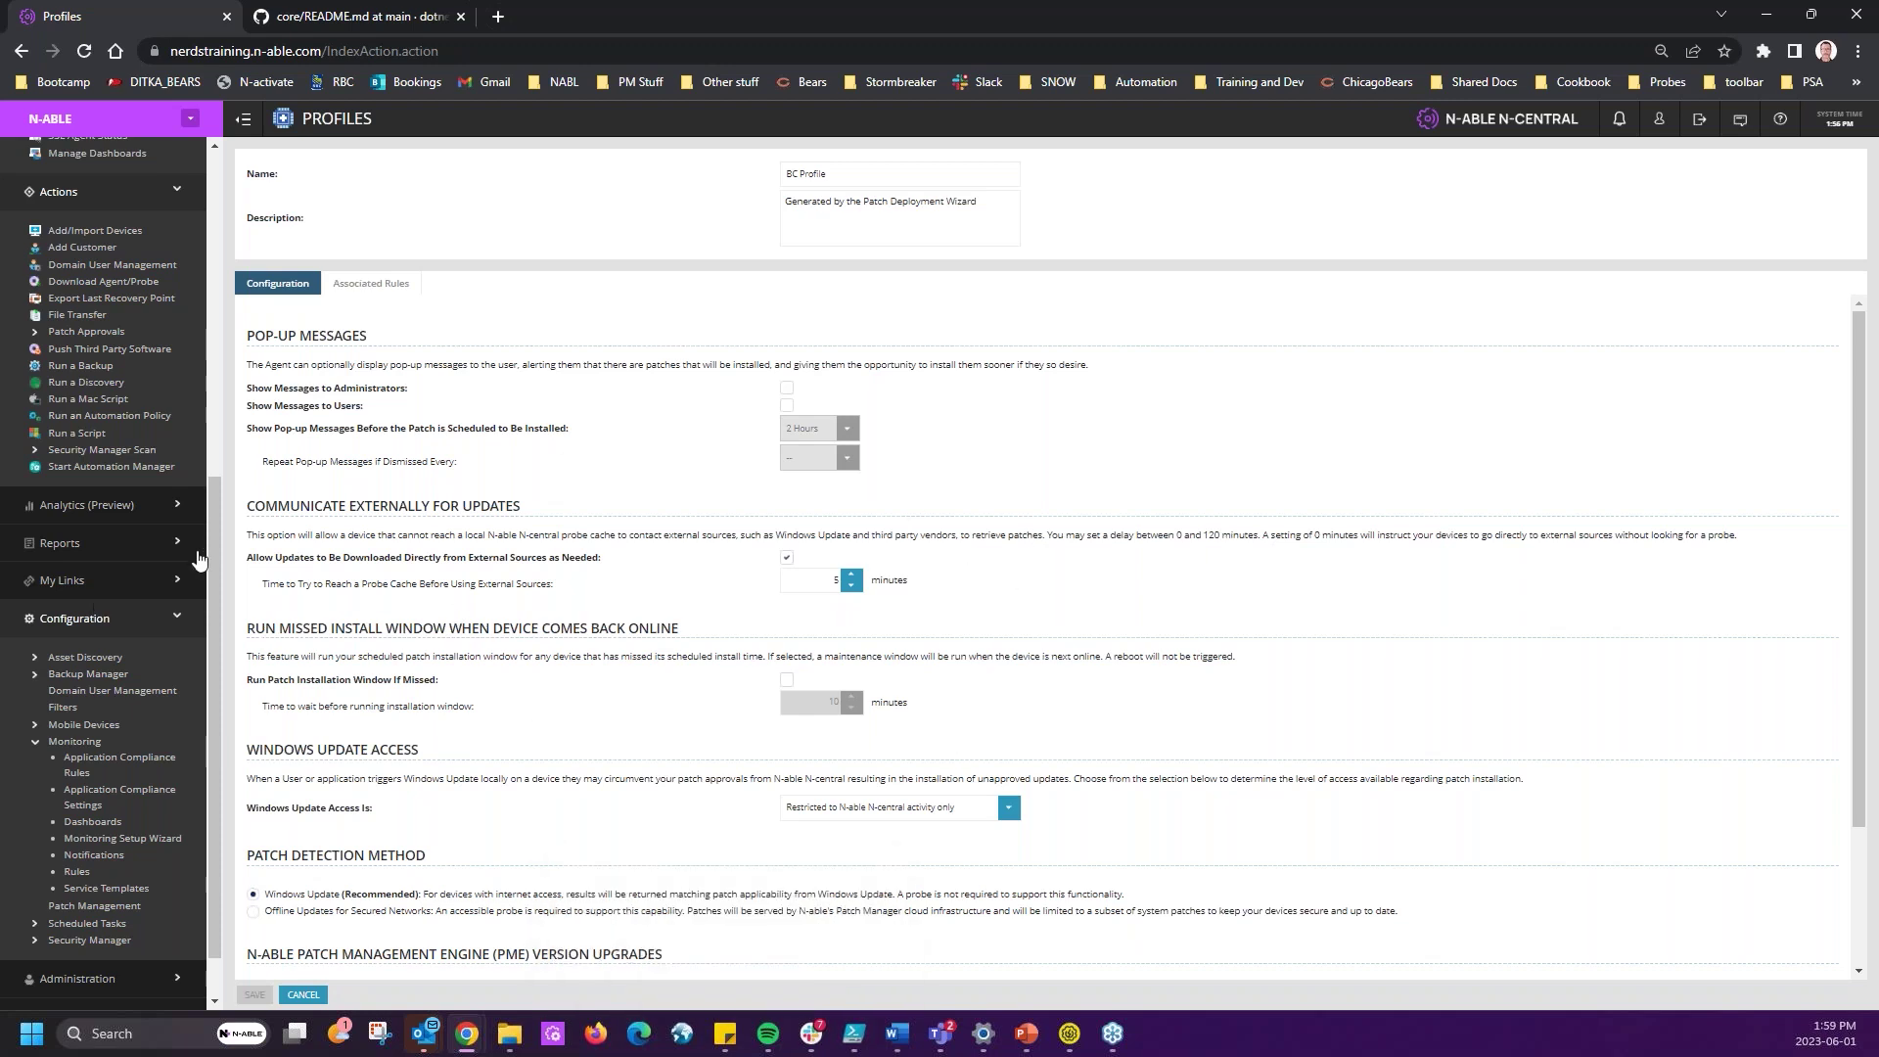
- Review the external update settings, and enable running a missed patch installation window with a wait time of 30 minutes
left_click_drag(246, 509, 667, 587)
double_click(835, 580)
left_click_drag(265, 627, 727, 637)
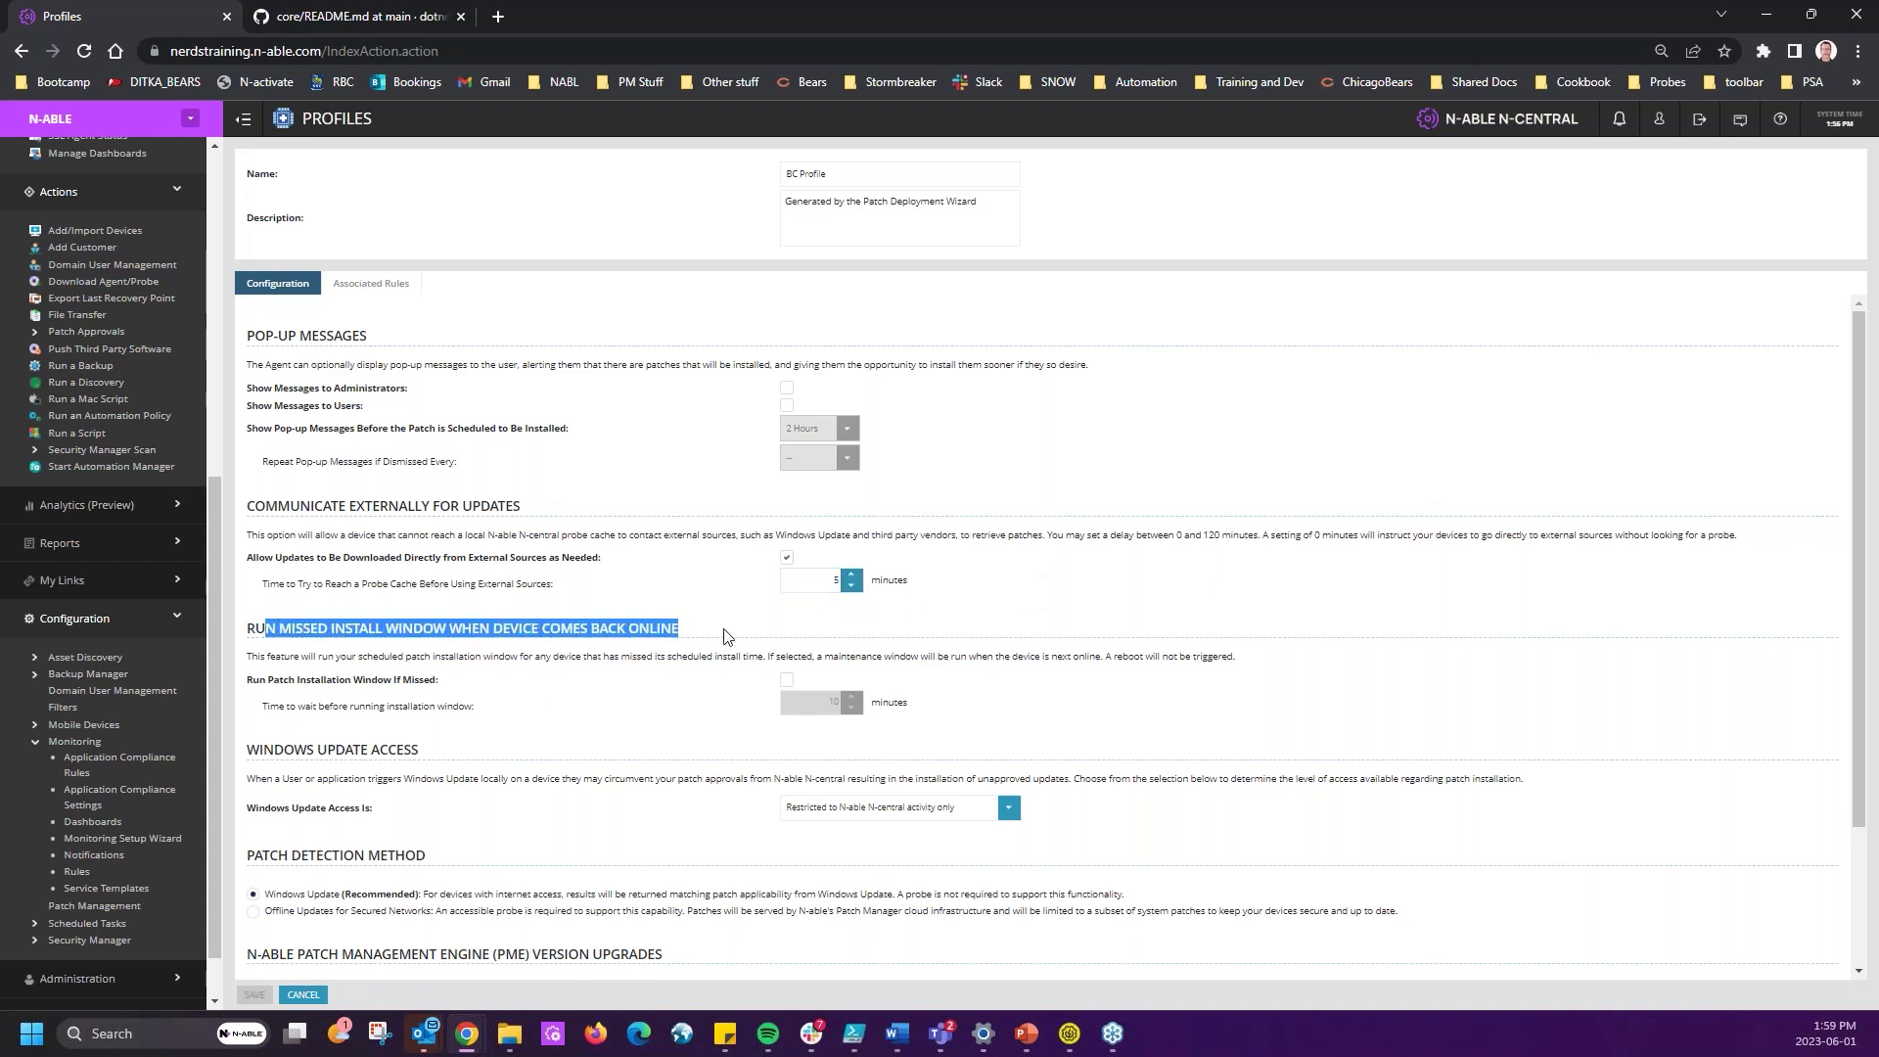
left_click(725, 636)
left_click(786, 680)
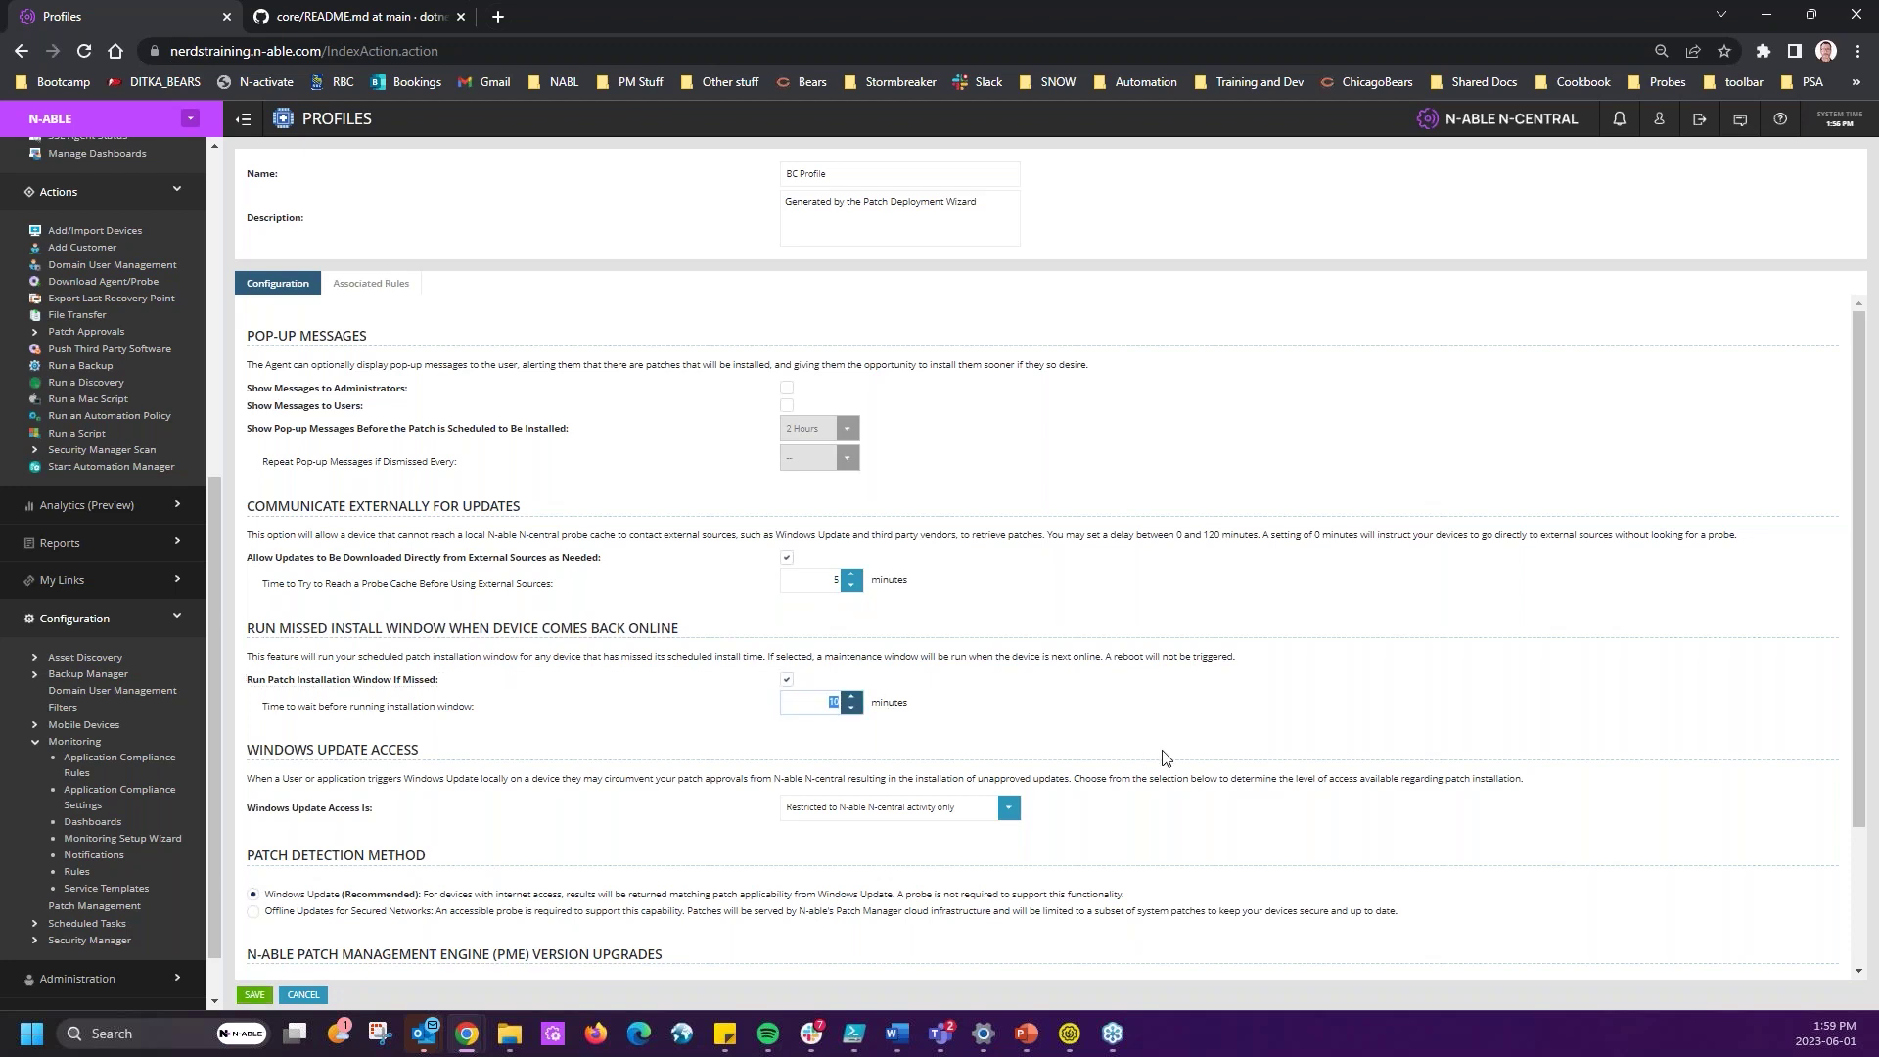
type("30")
- Try the Windows Update Access options in BC Profile, and set it back to Restricted to N-able N-central activity only
left_click(1007, 807)
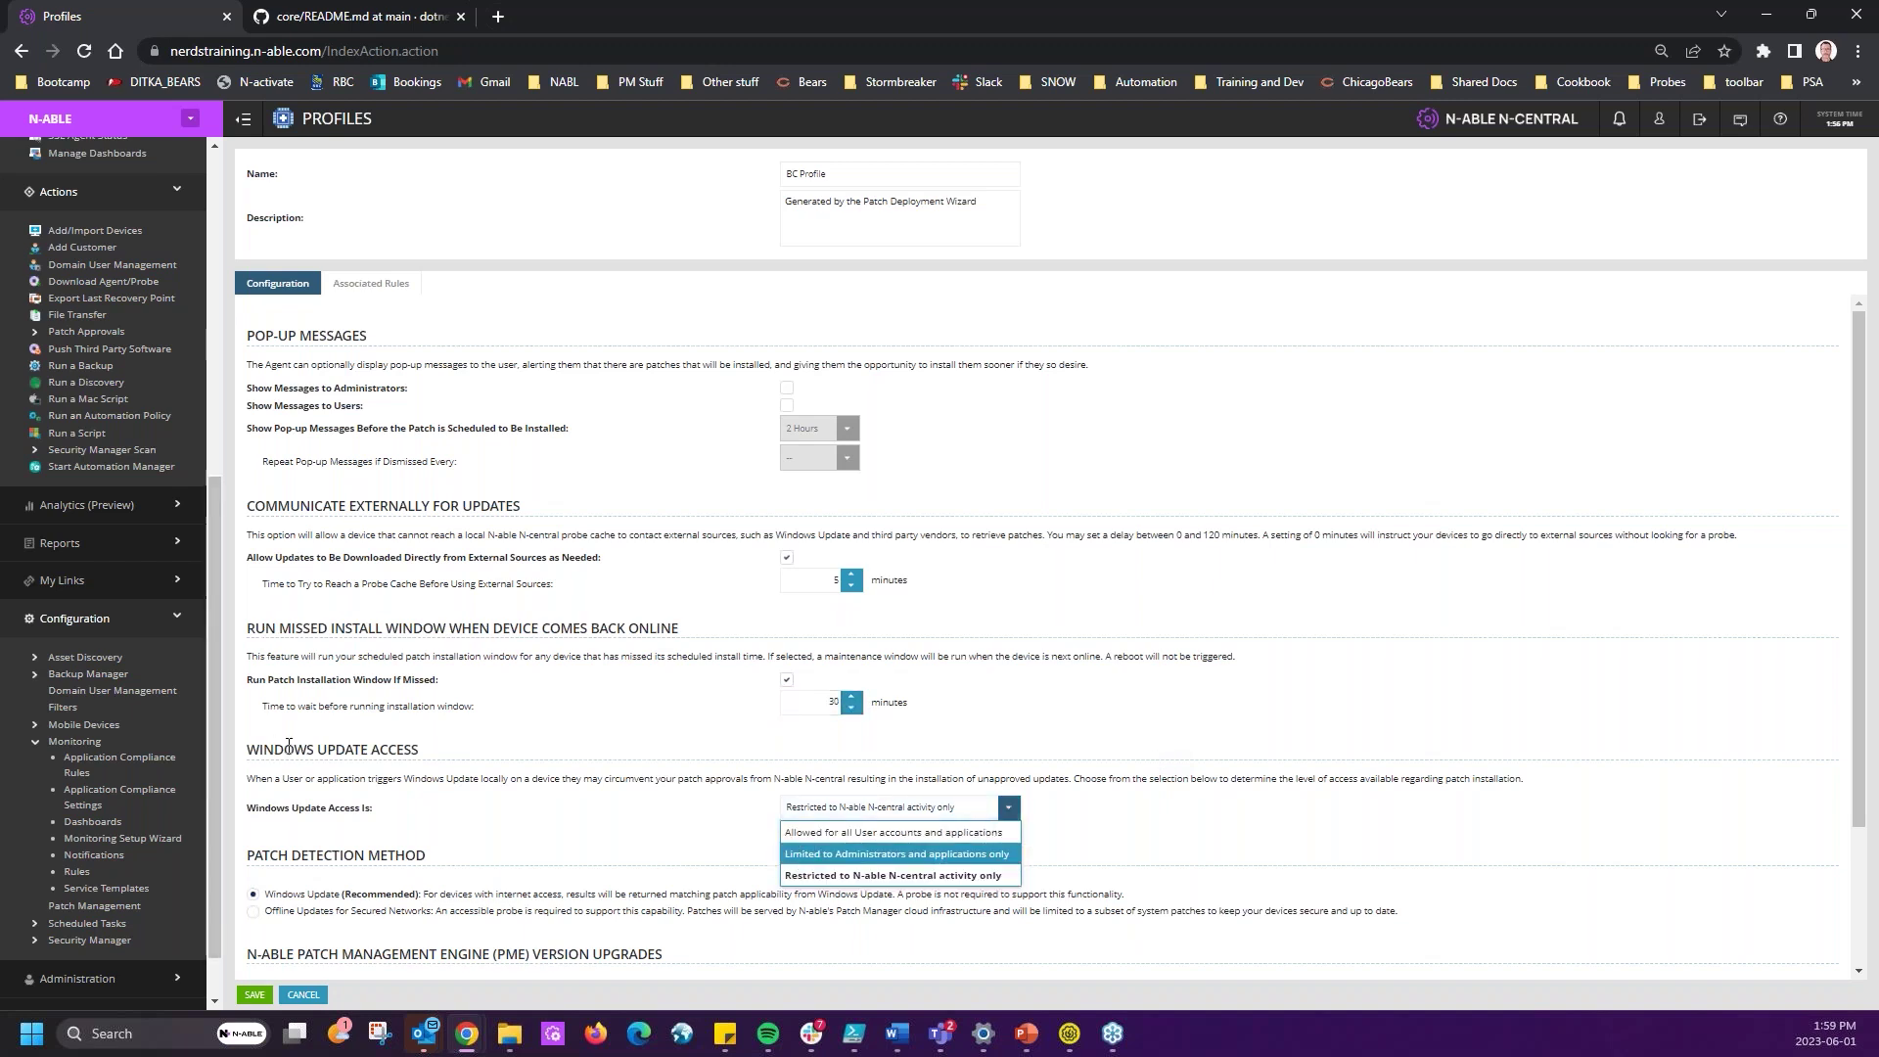
left_click(834, 875)
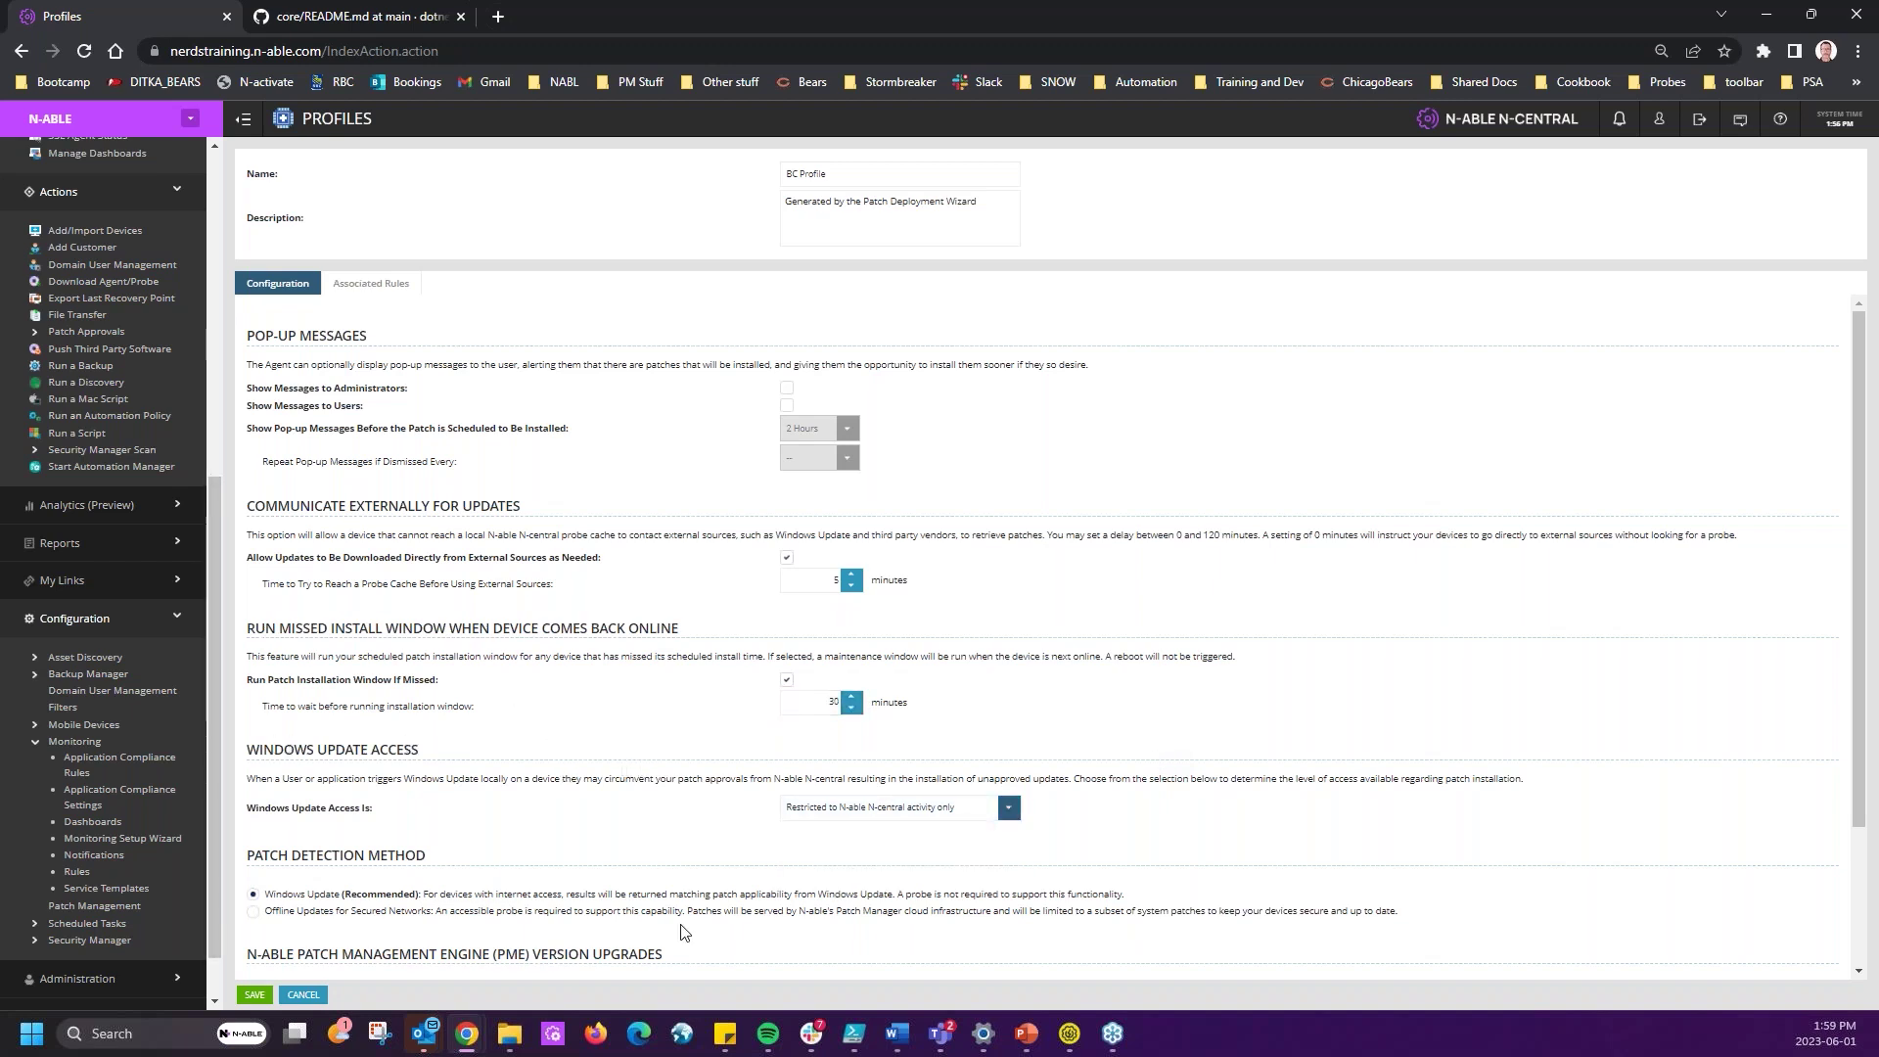
left_click(822, 810)
left_click(822, 832)
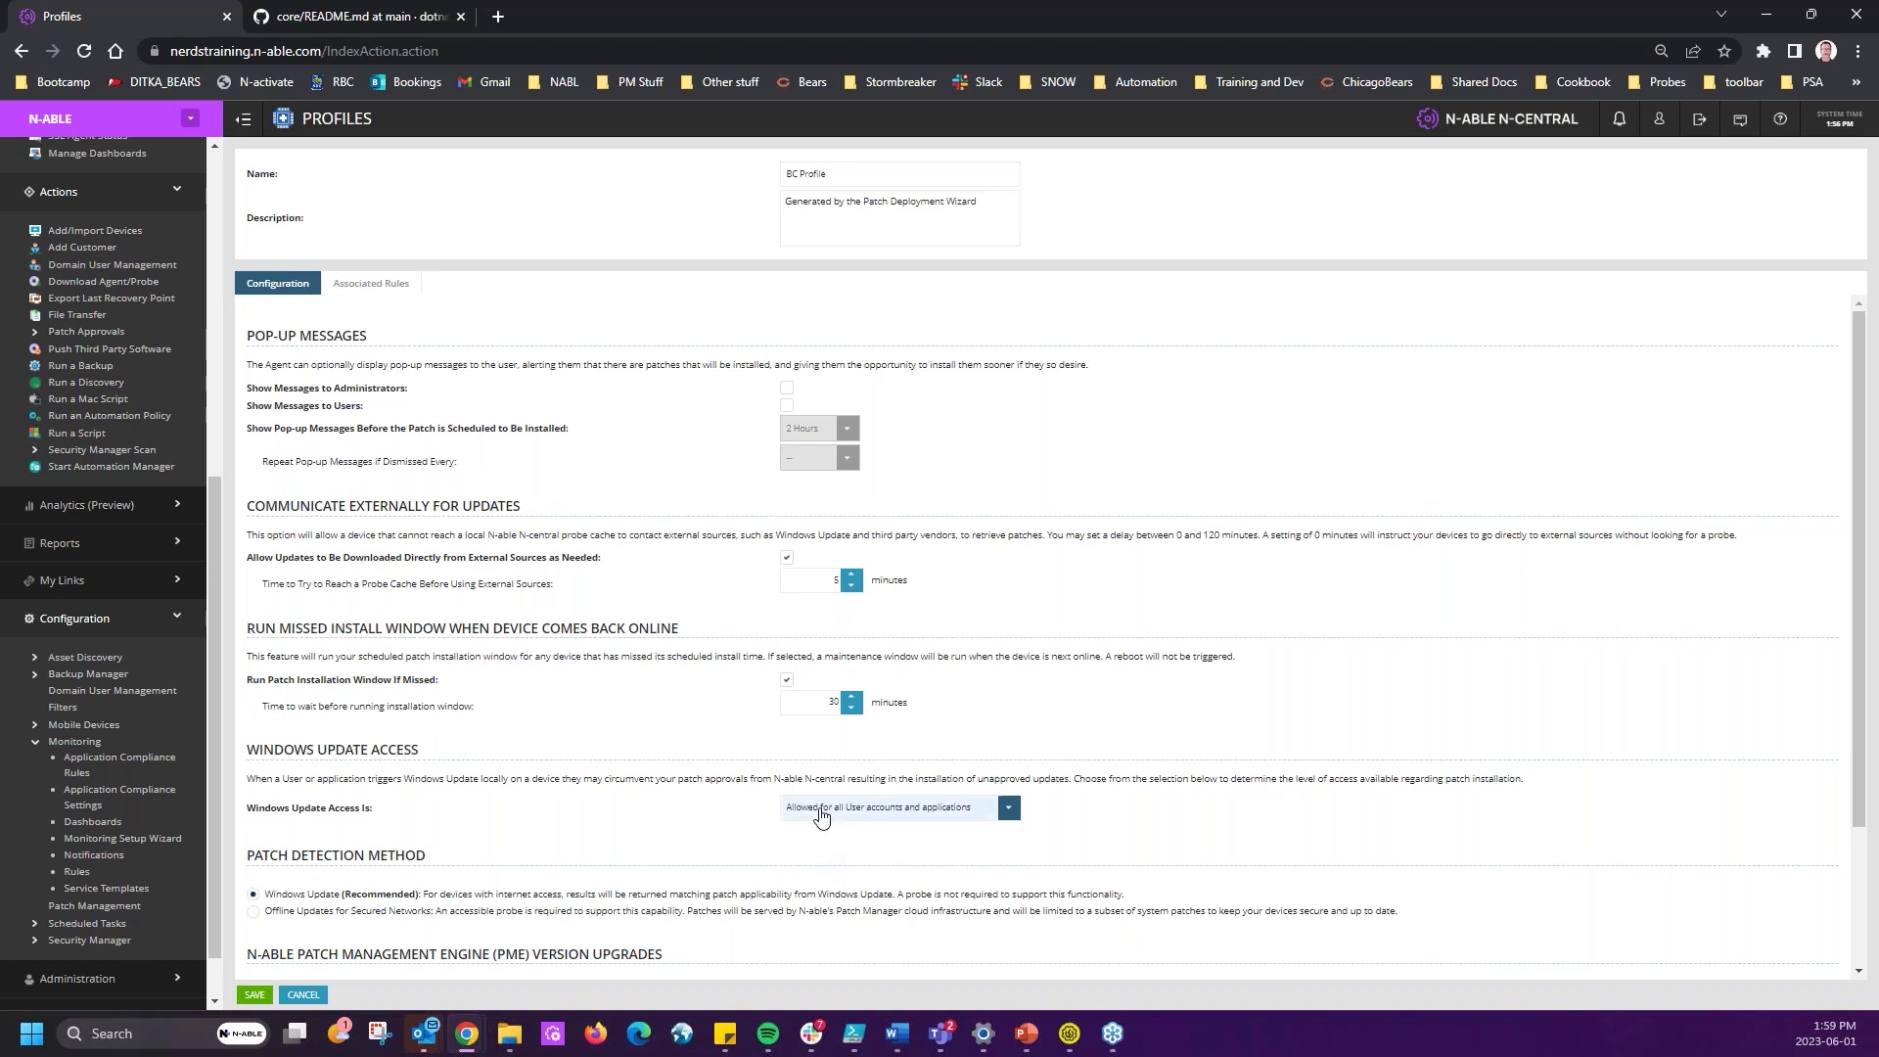
left_click(820, 812)
left_click(899, 853)
left_click(908, 808)
left_click(866, 875)
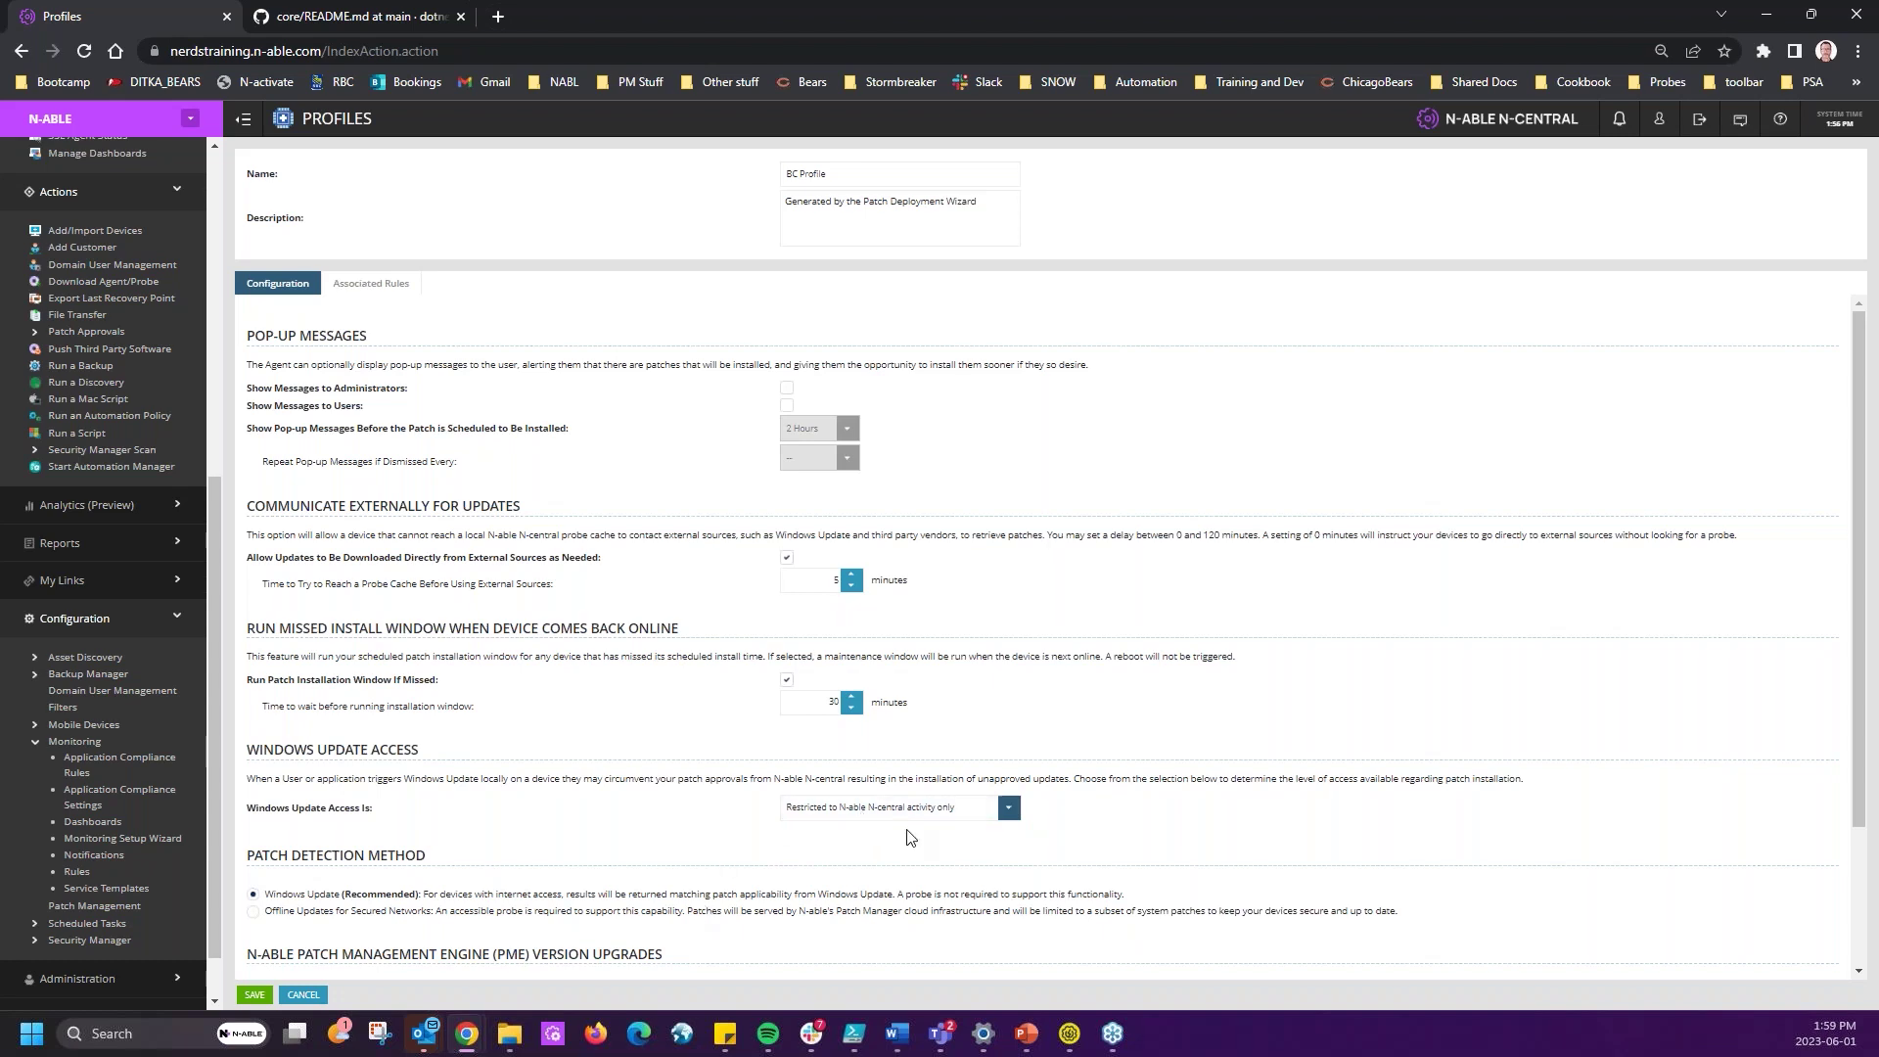
left_click_drag(287, 705, 475, 705)
left_click(951, 812)
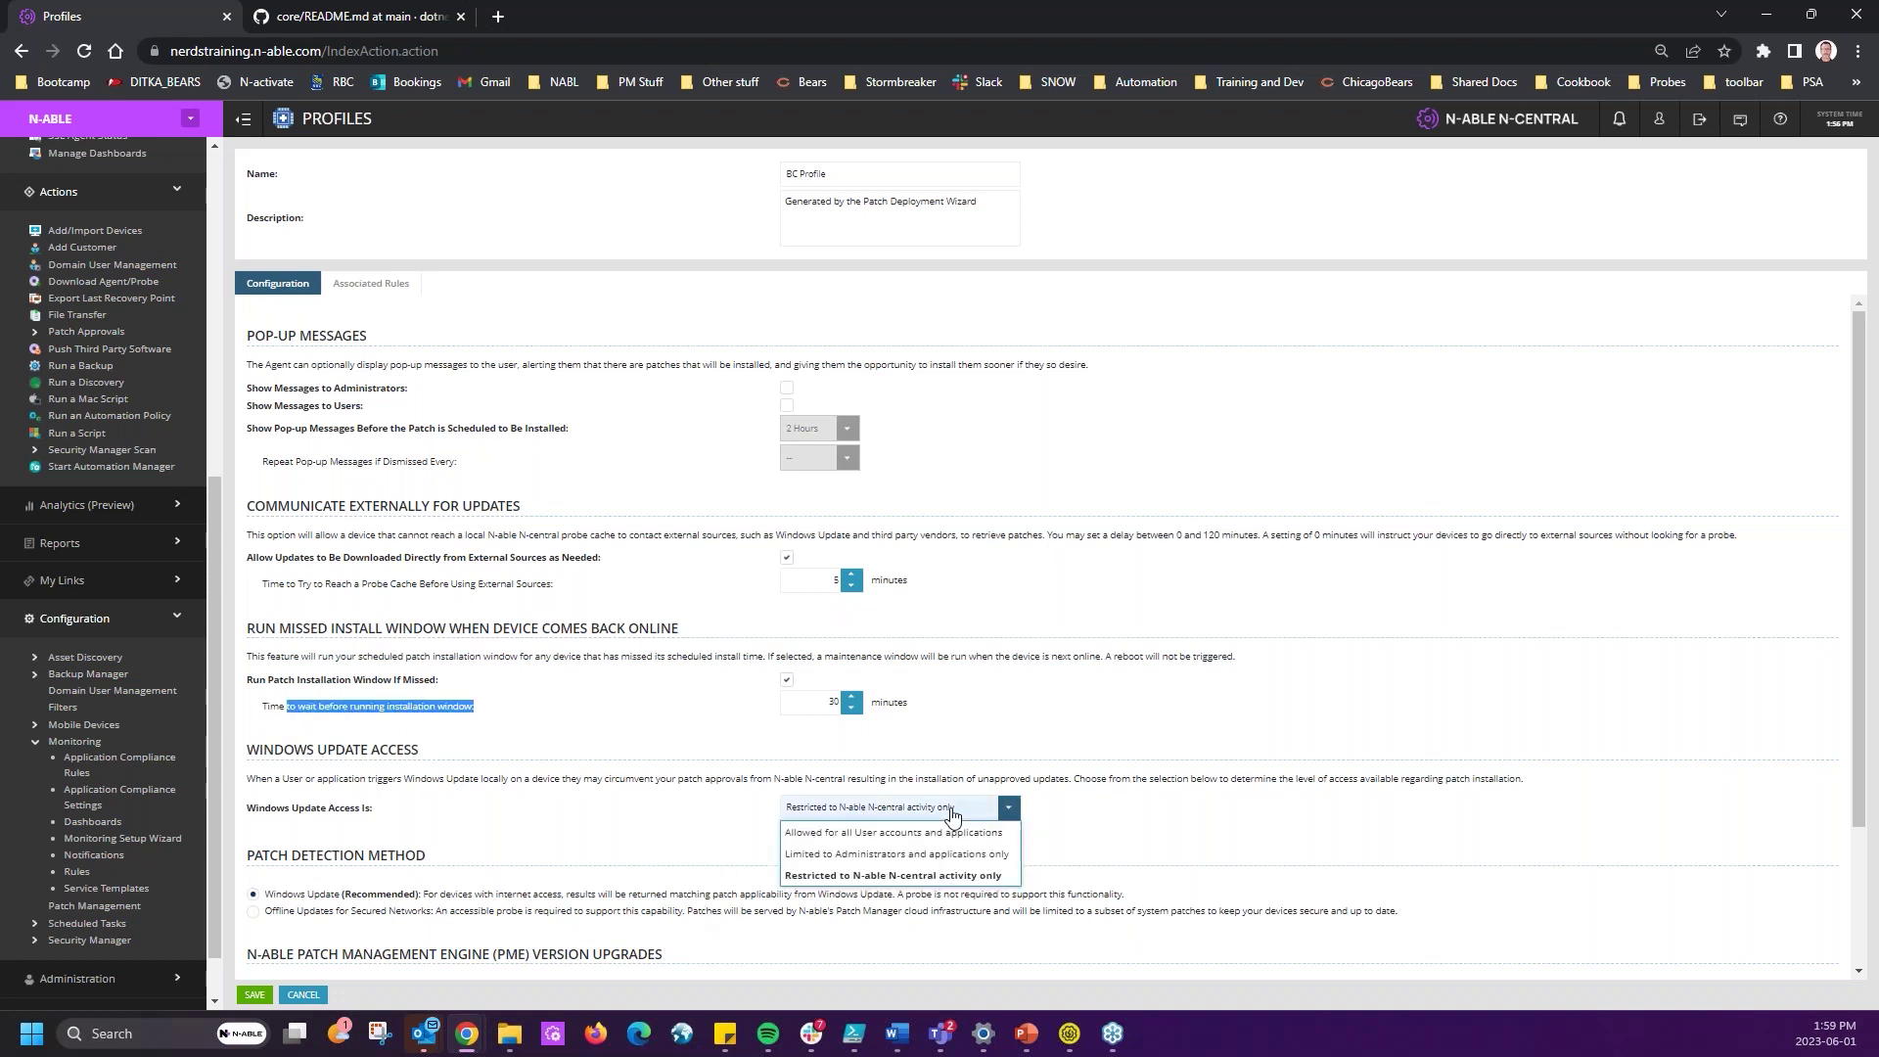
left_click(690, 775)
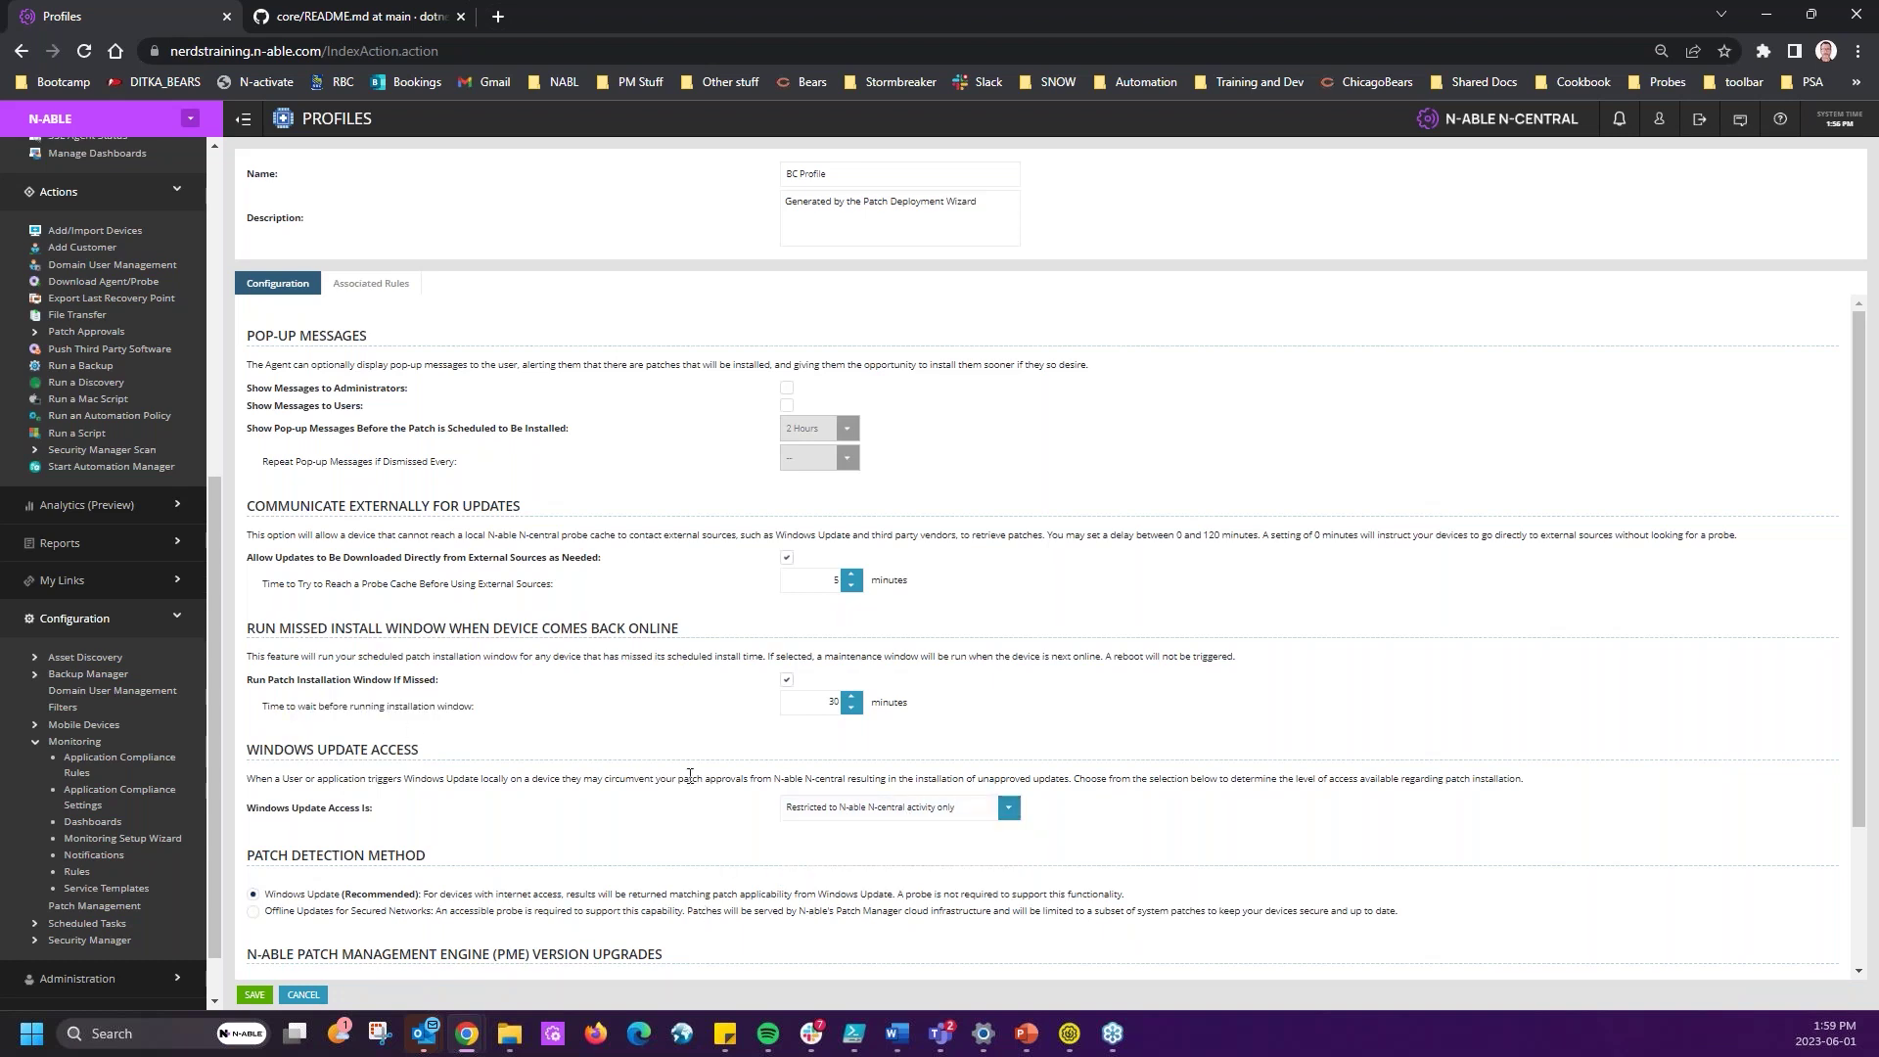
- Highlight the Patch Detection Method section and select Offline Updates for Secured Networks
scroll(689, 776, "down", 2)
left_click_drag(247, 676, 456, 679)
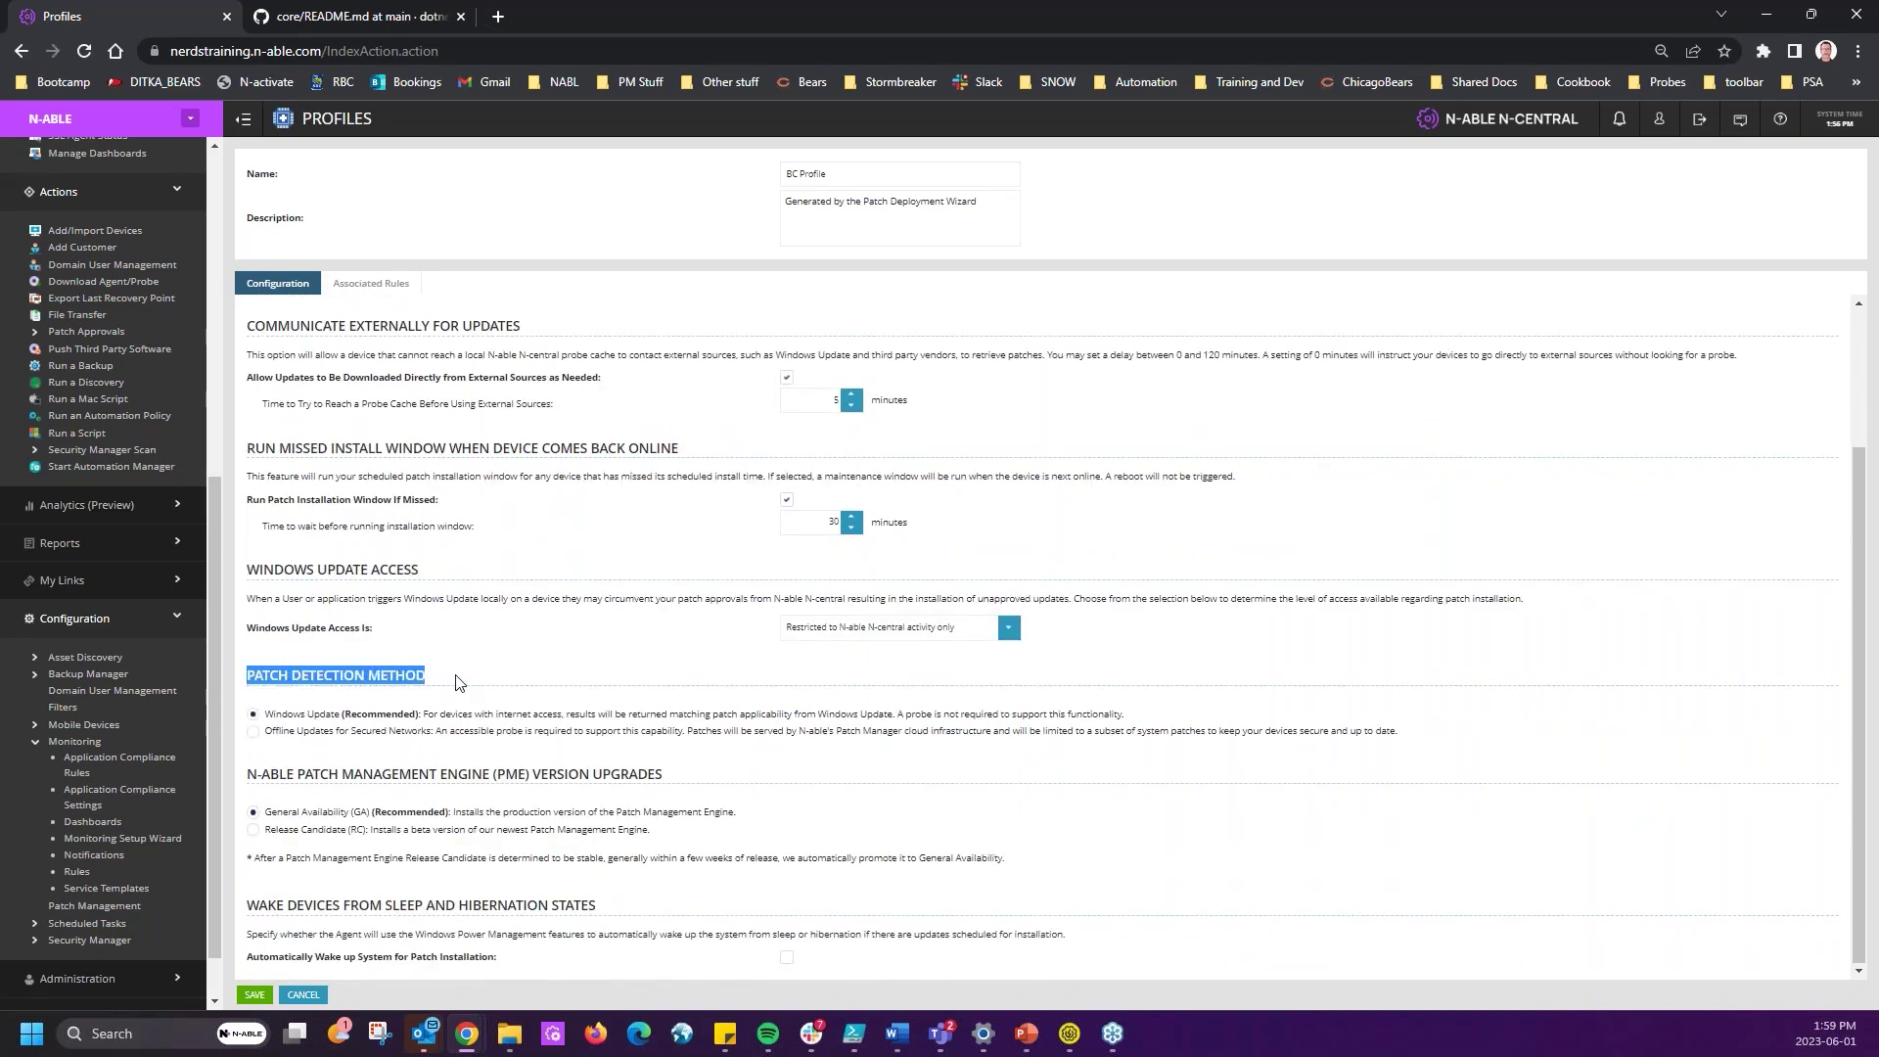
left_click(257, 721)
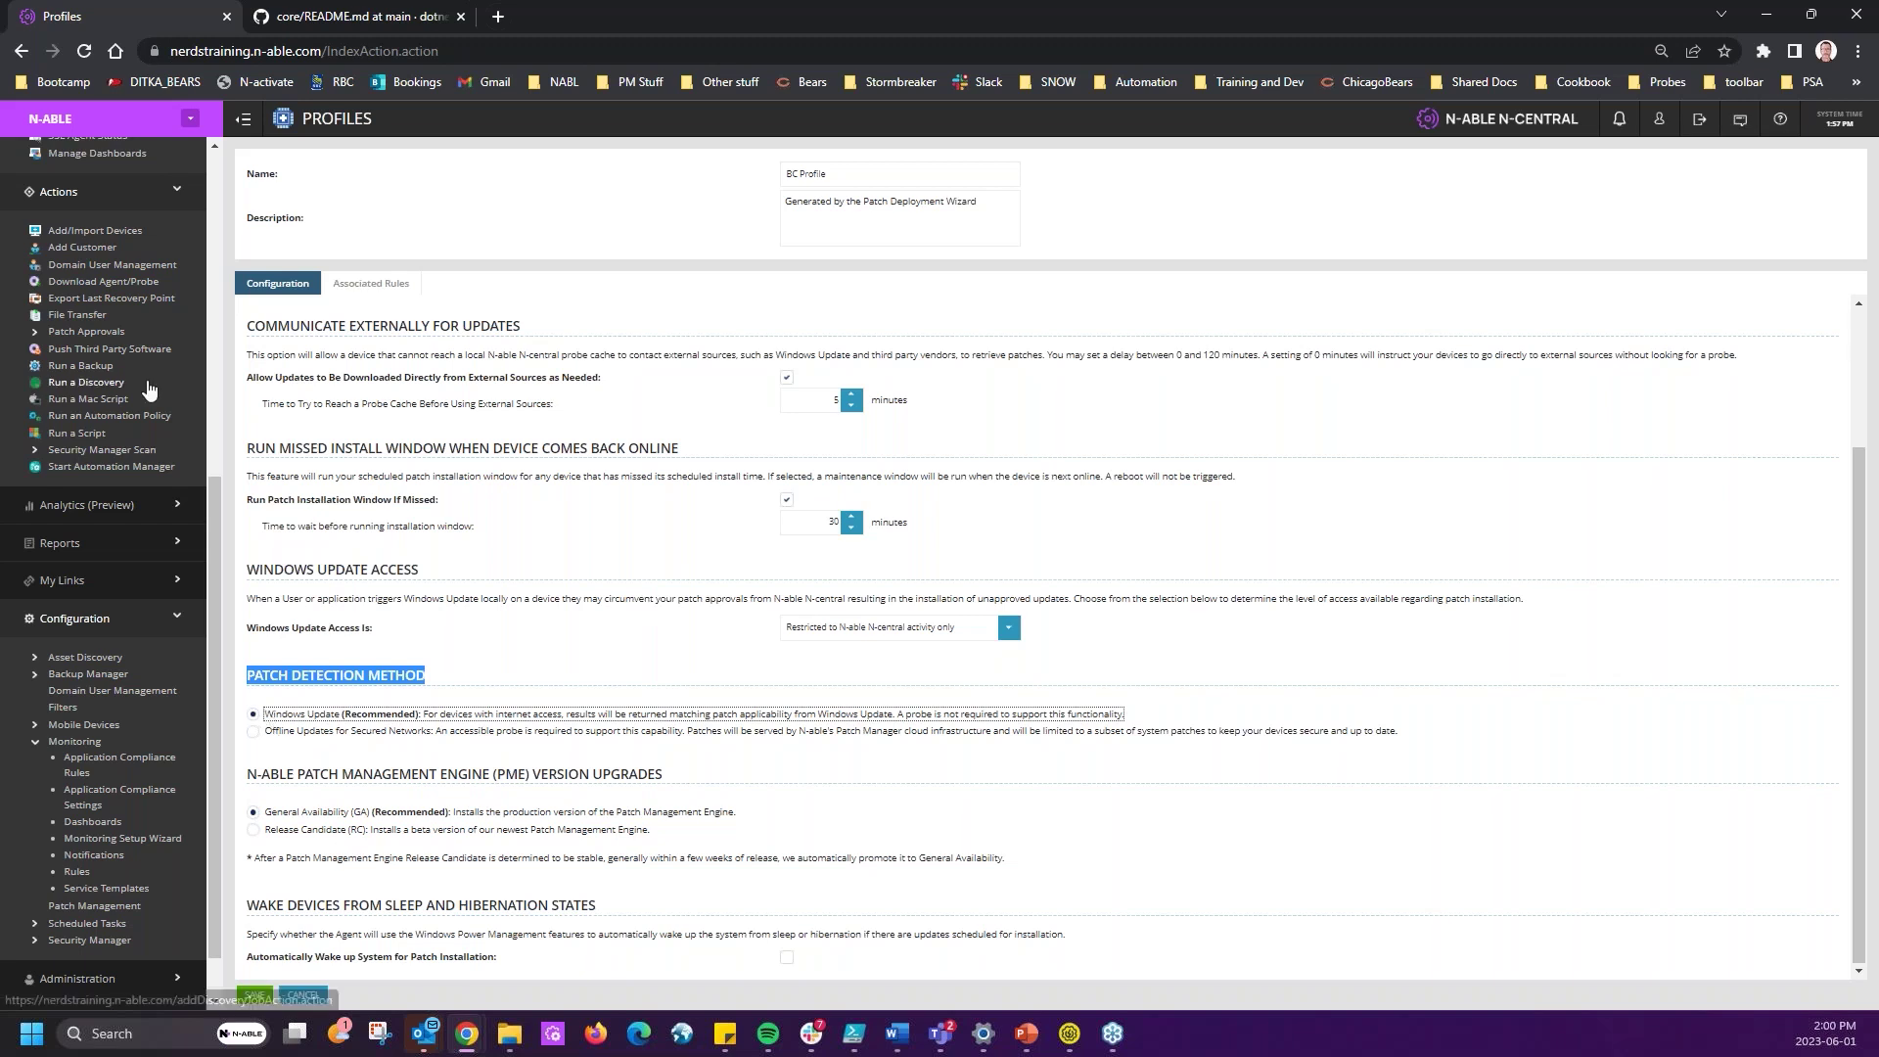
left_click(251, 731)
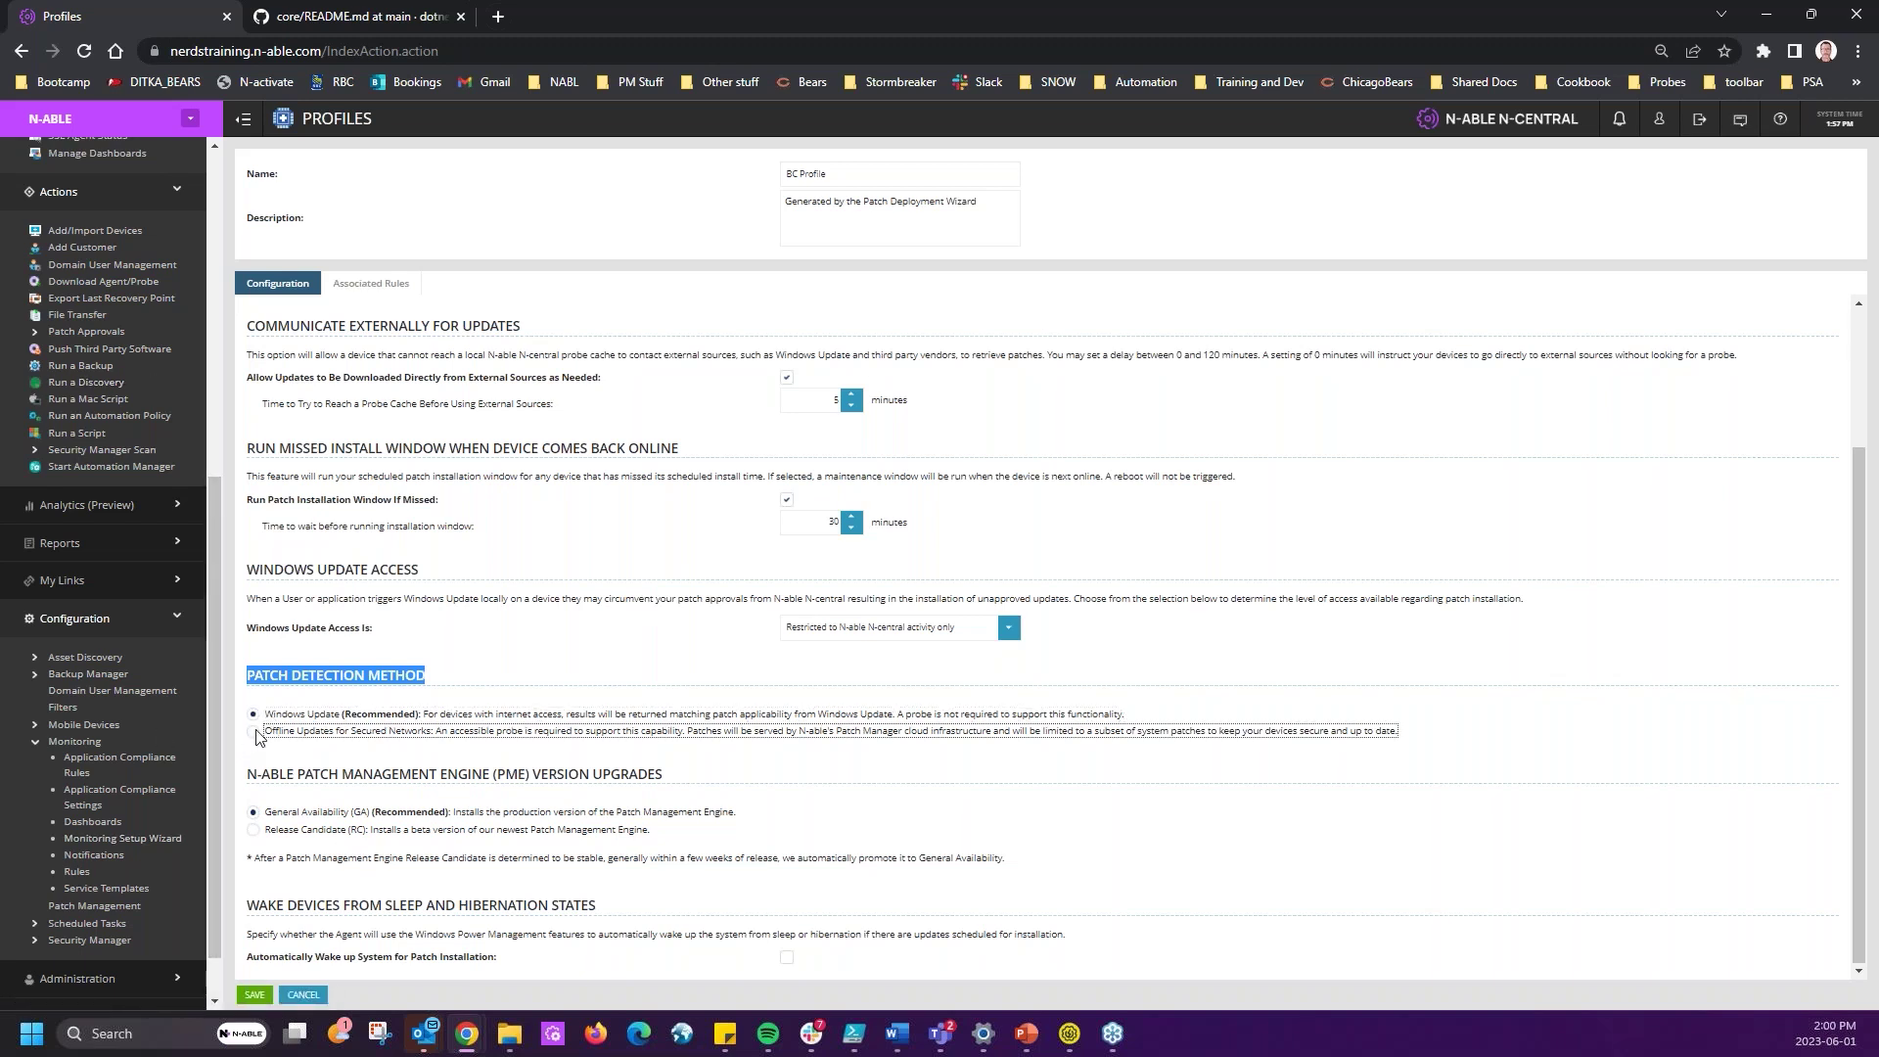
- Review the PME version upgrade and device wake-up settings, and cancel the profile edit without saving
left_click_drag(260, 773, 736, 768)
left_click_drag(348, 812, 442, 820)
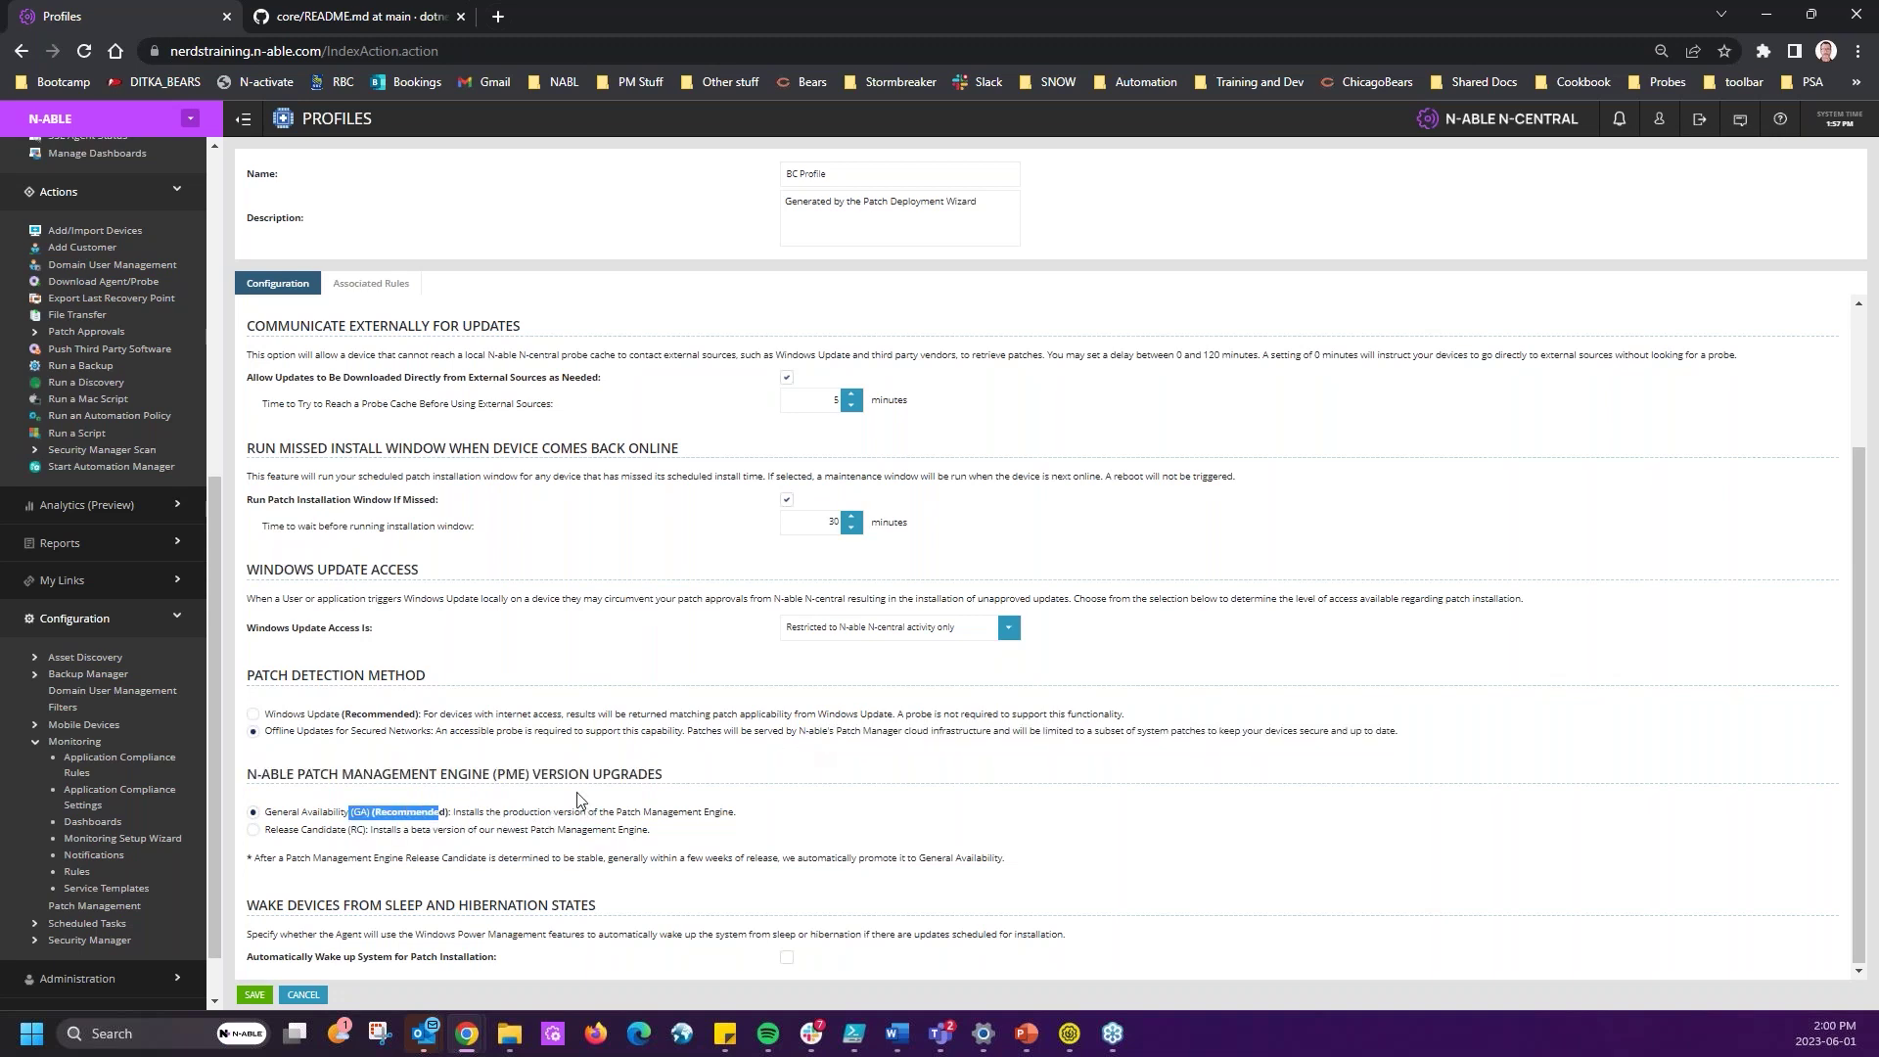
left_click_drag(283, 830, 377, 848)
left_click(411, 844)
left_click_drag(277, 905, 795, 967)
left_click(1066, 854)
left_click(304, 995)
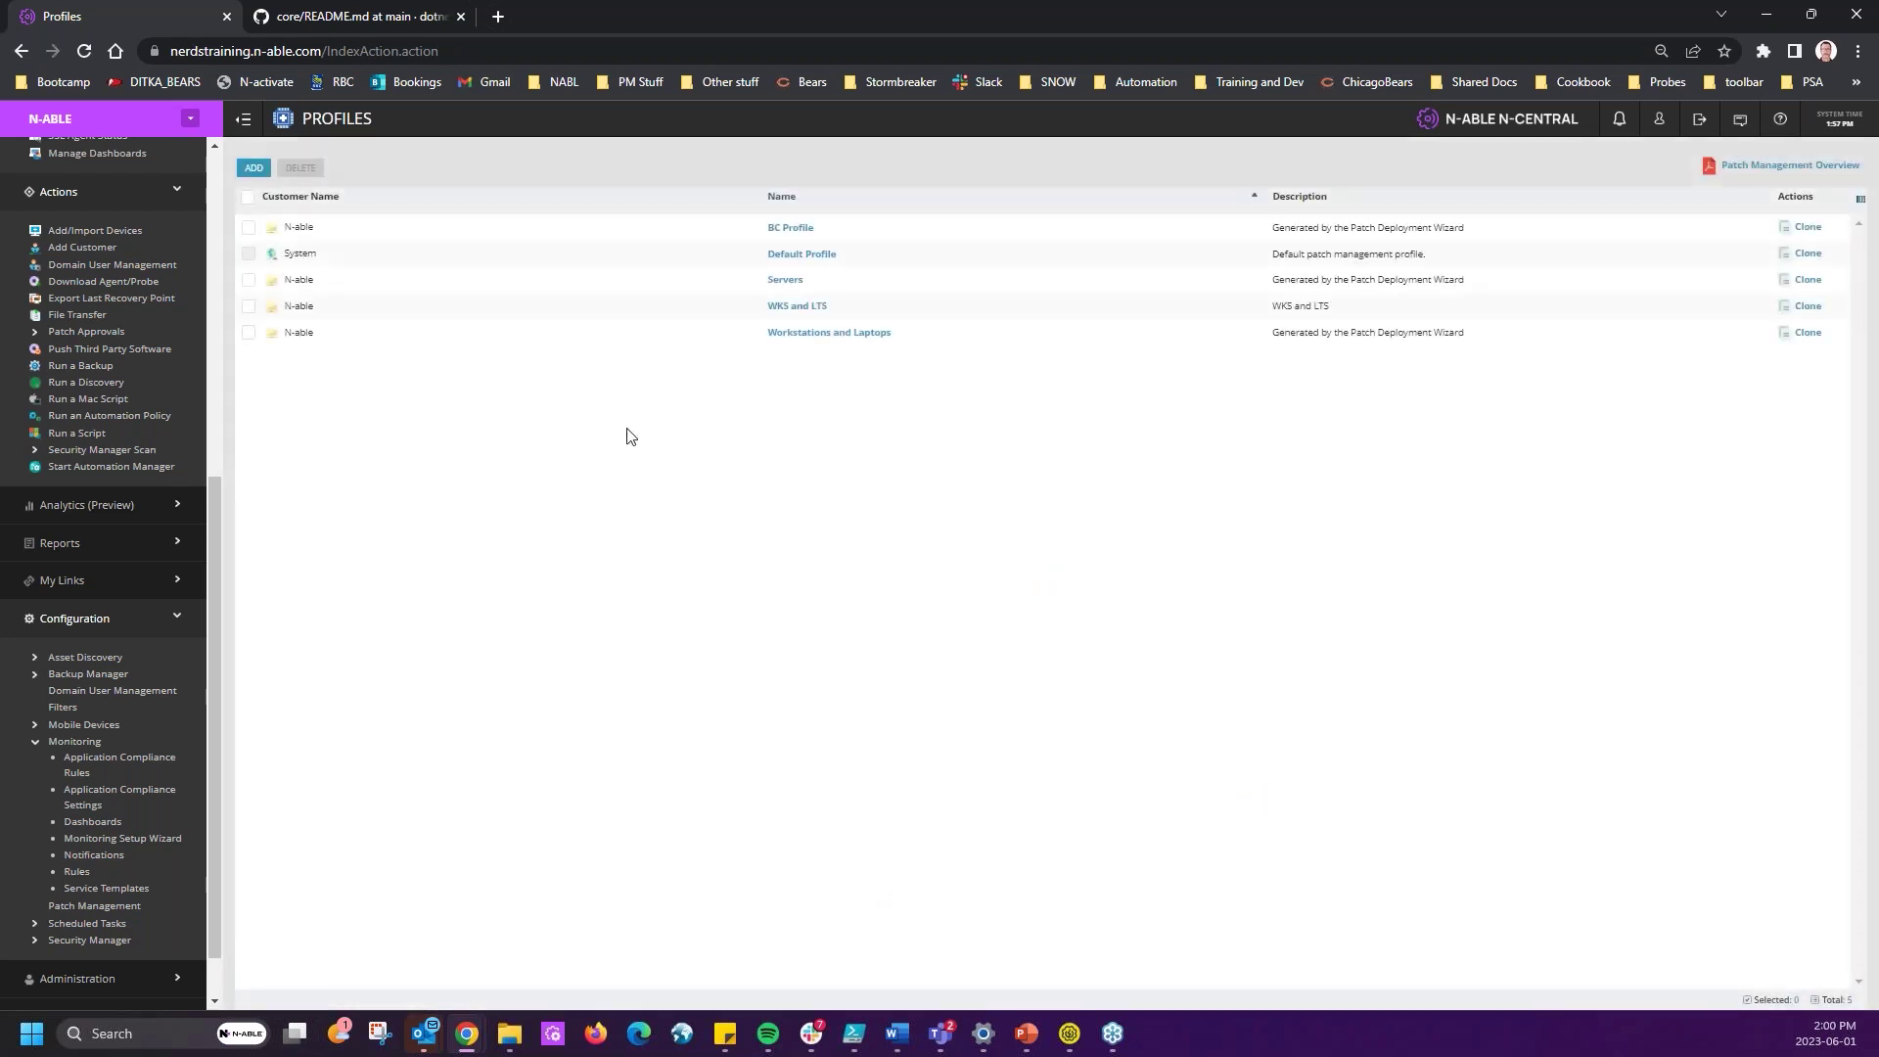
- Switch to the PowerPoint slide show and advance from the Demo slide to Why Use Custom Properties for Patching?
key("Right")
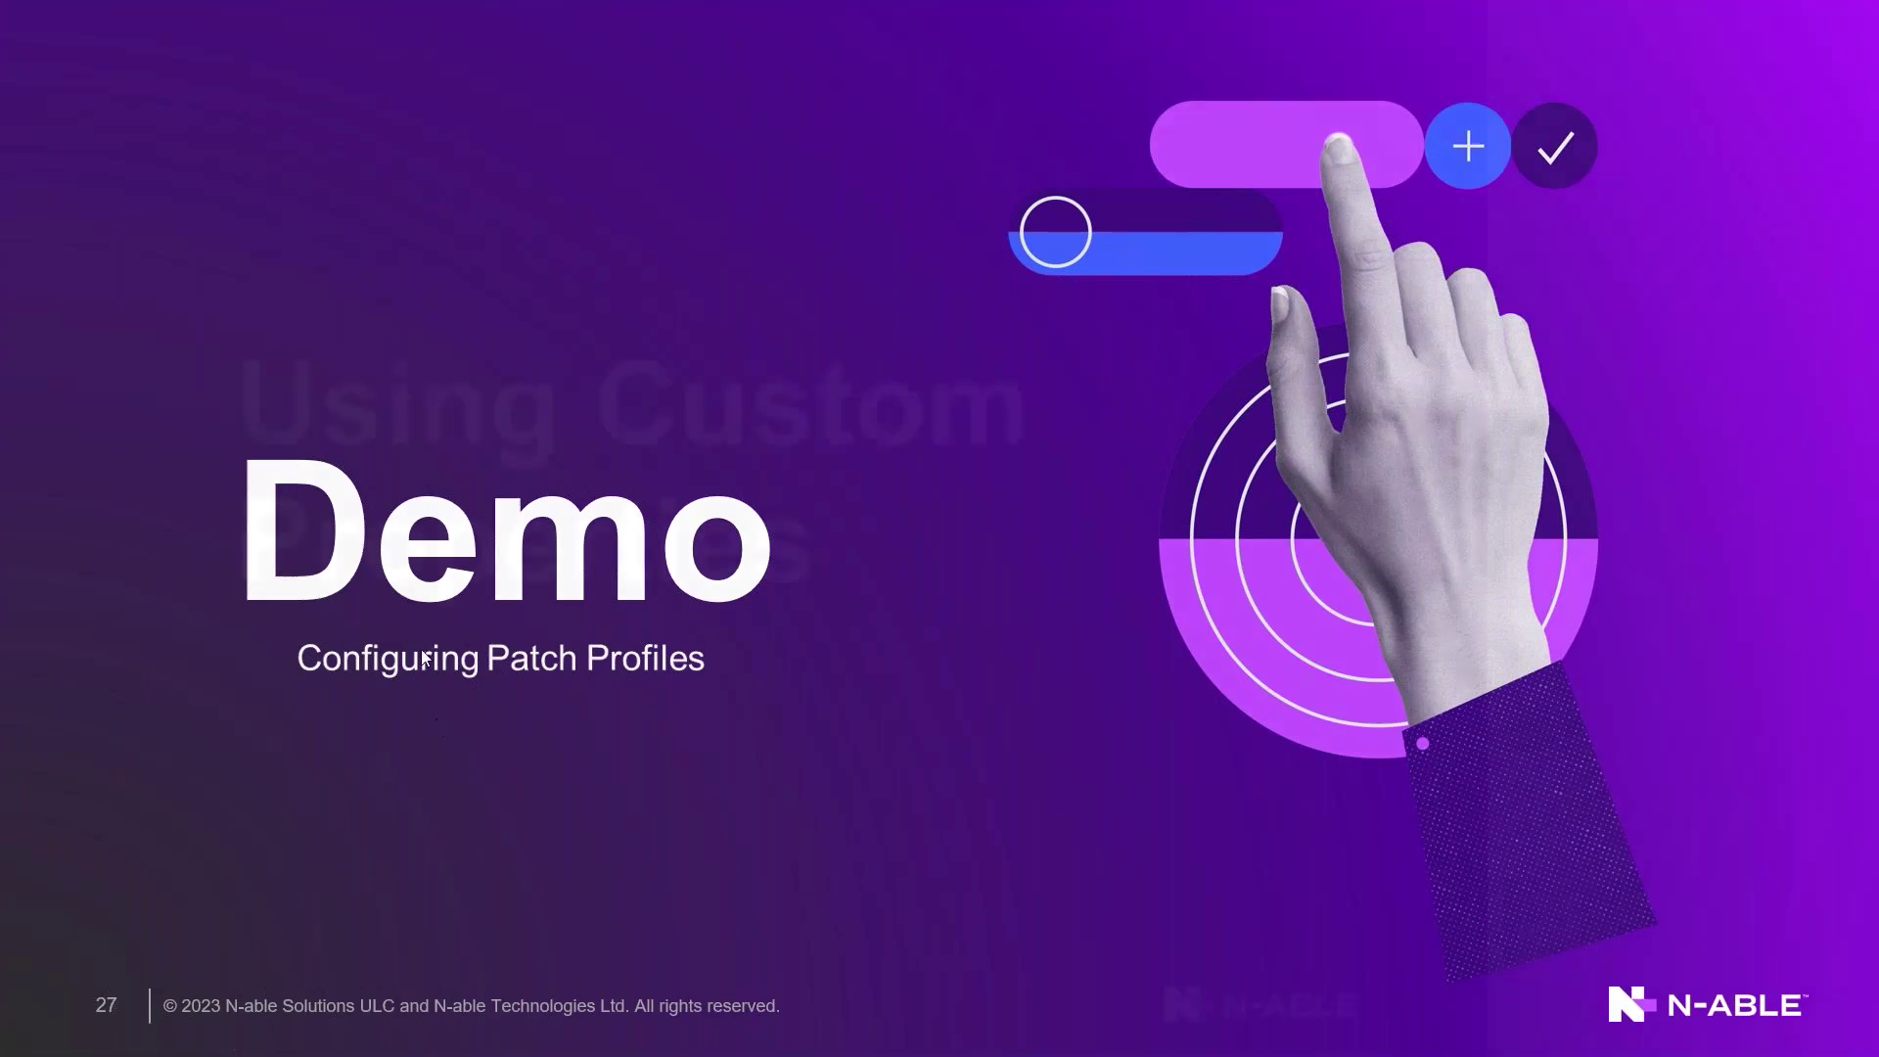
key("Right")
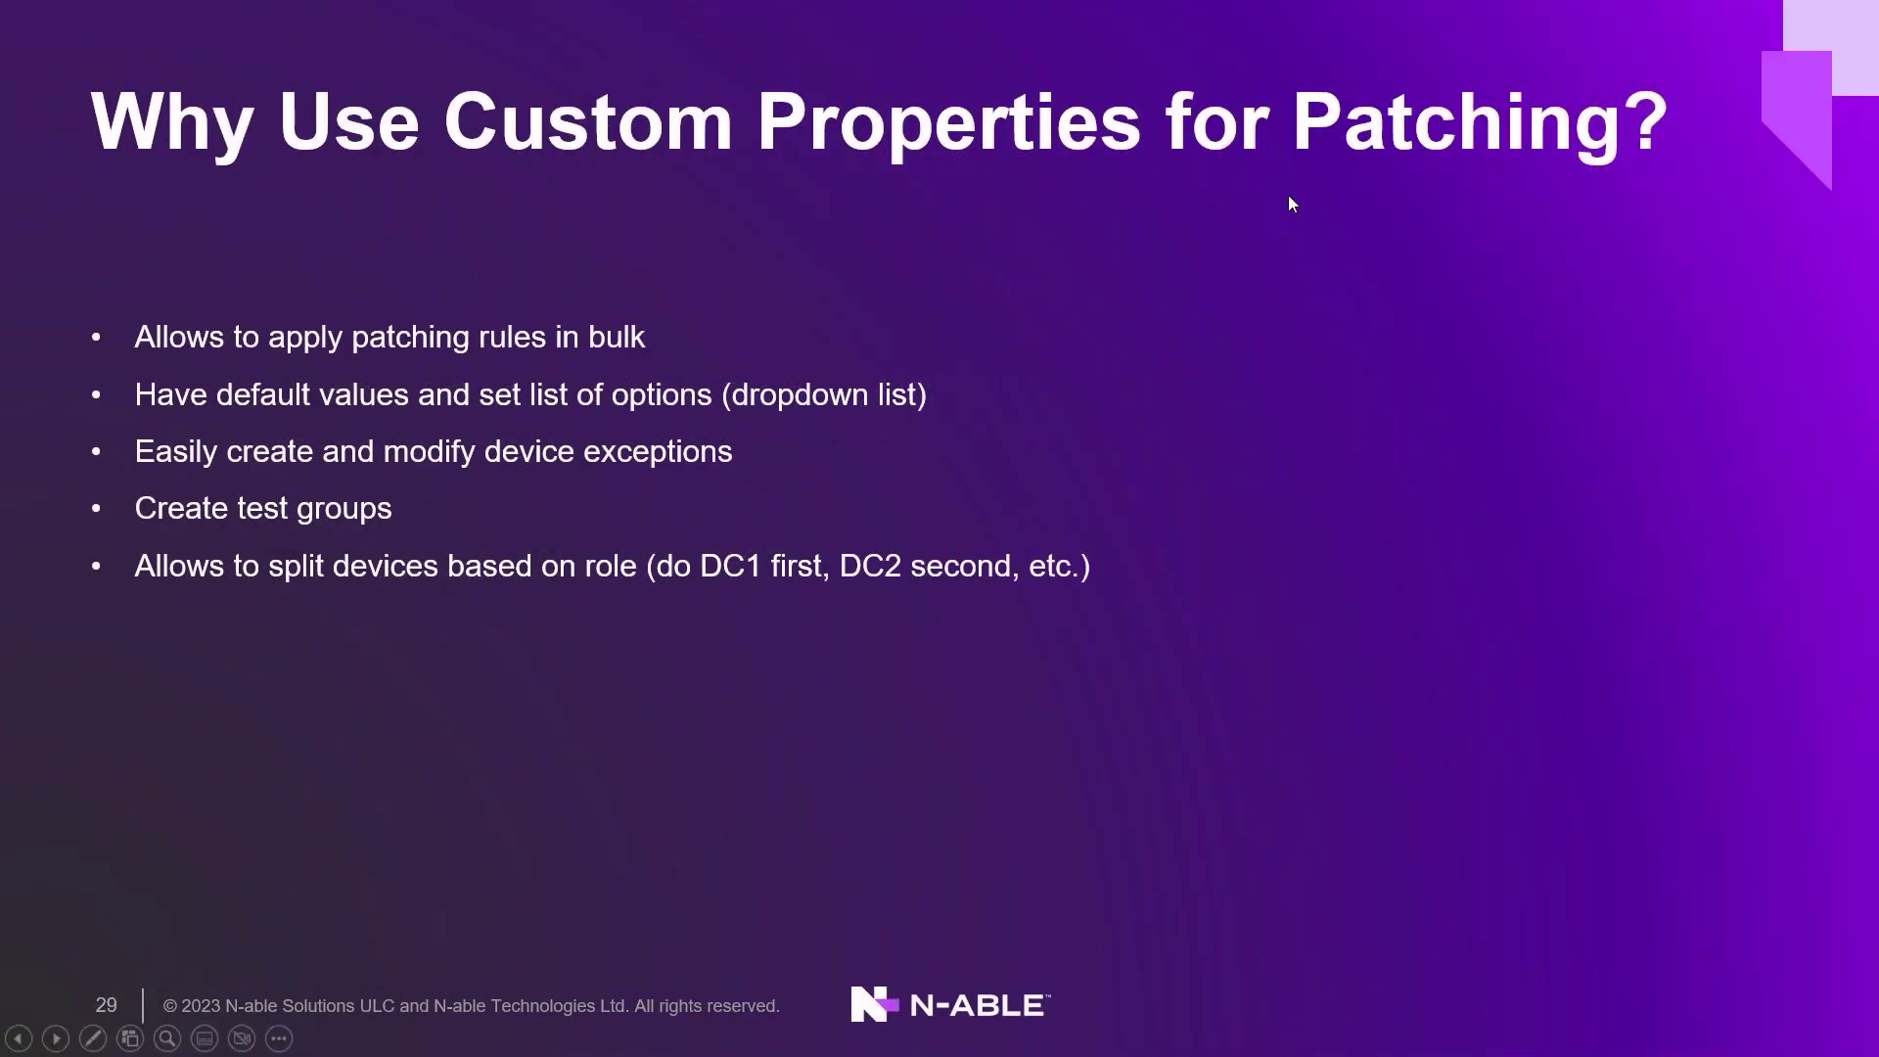
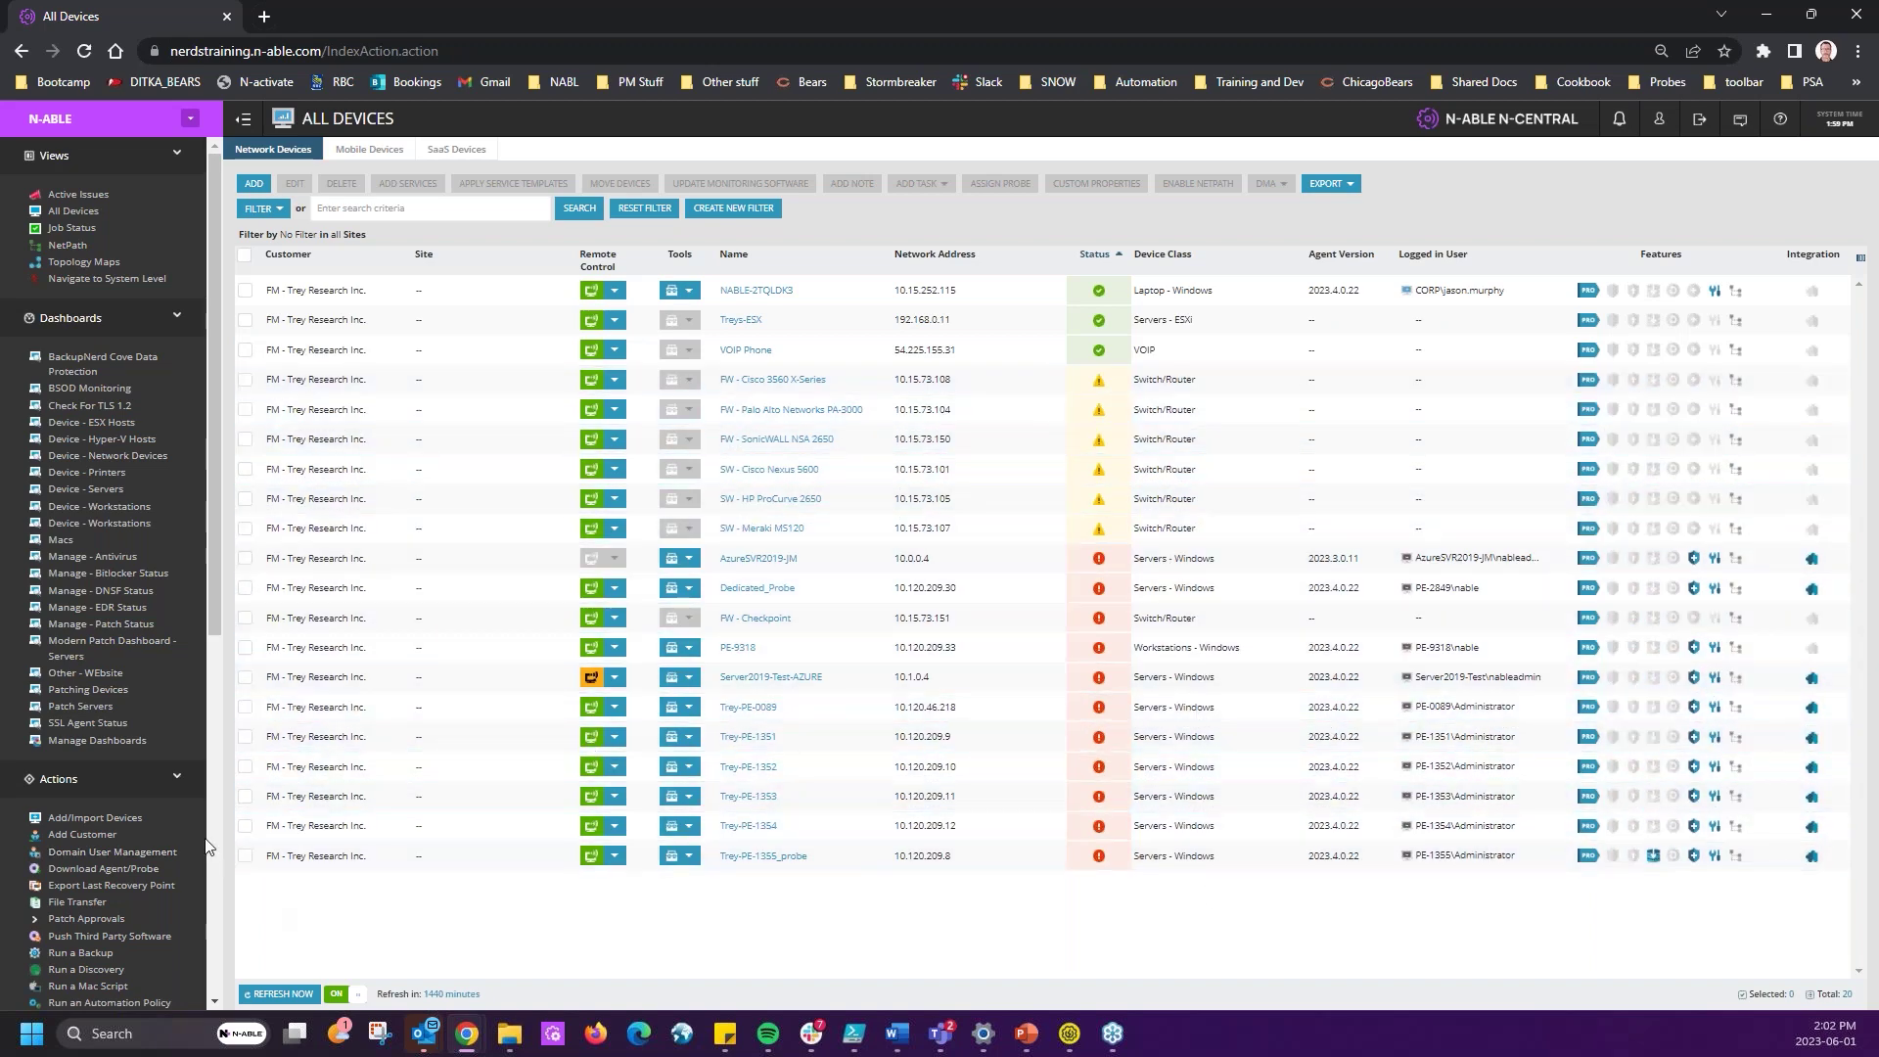
- Open the Patching Days of the week custom property from the Custom Properties administration list
scroll(188, 832, "down", 7)
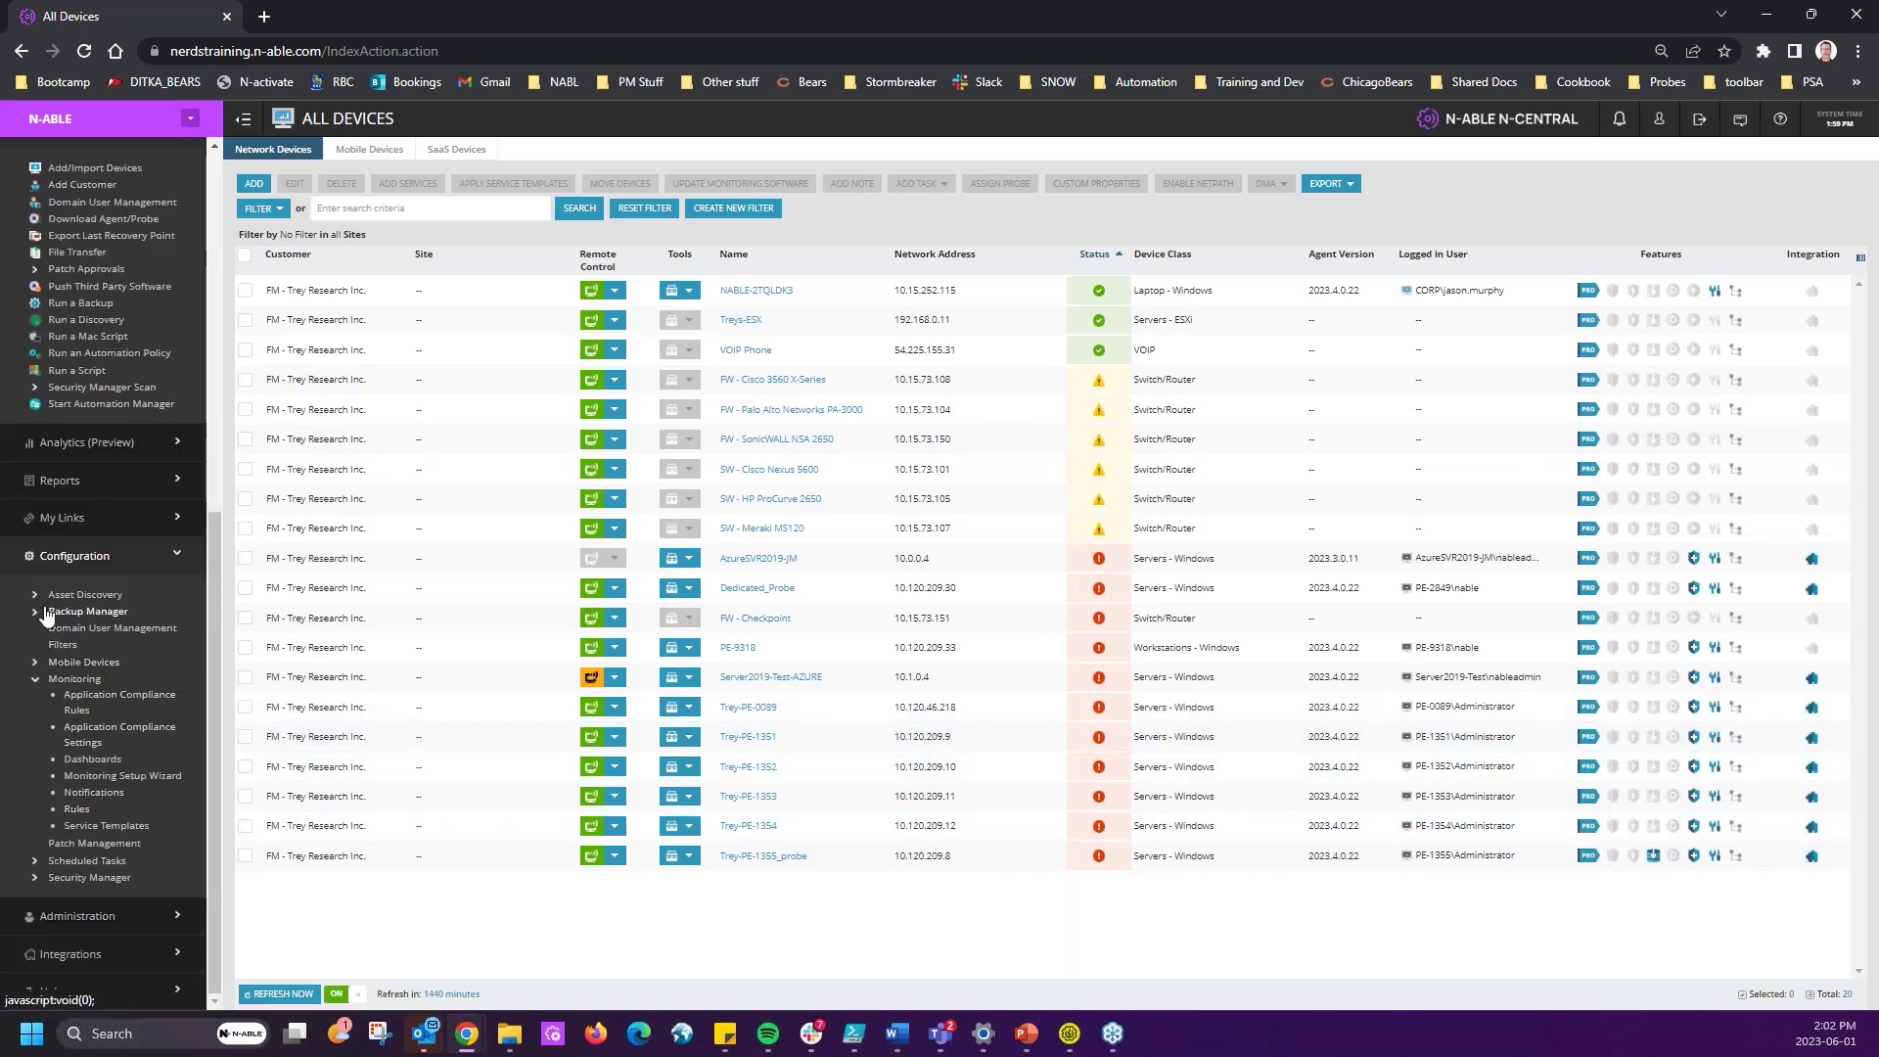
left_click(70, 558)
left_click(66, 917)
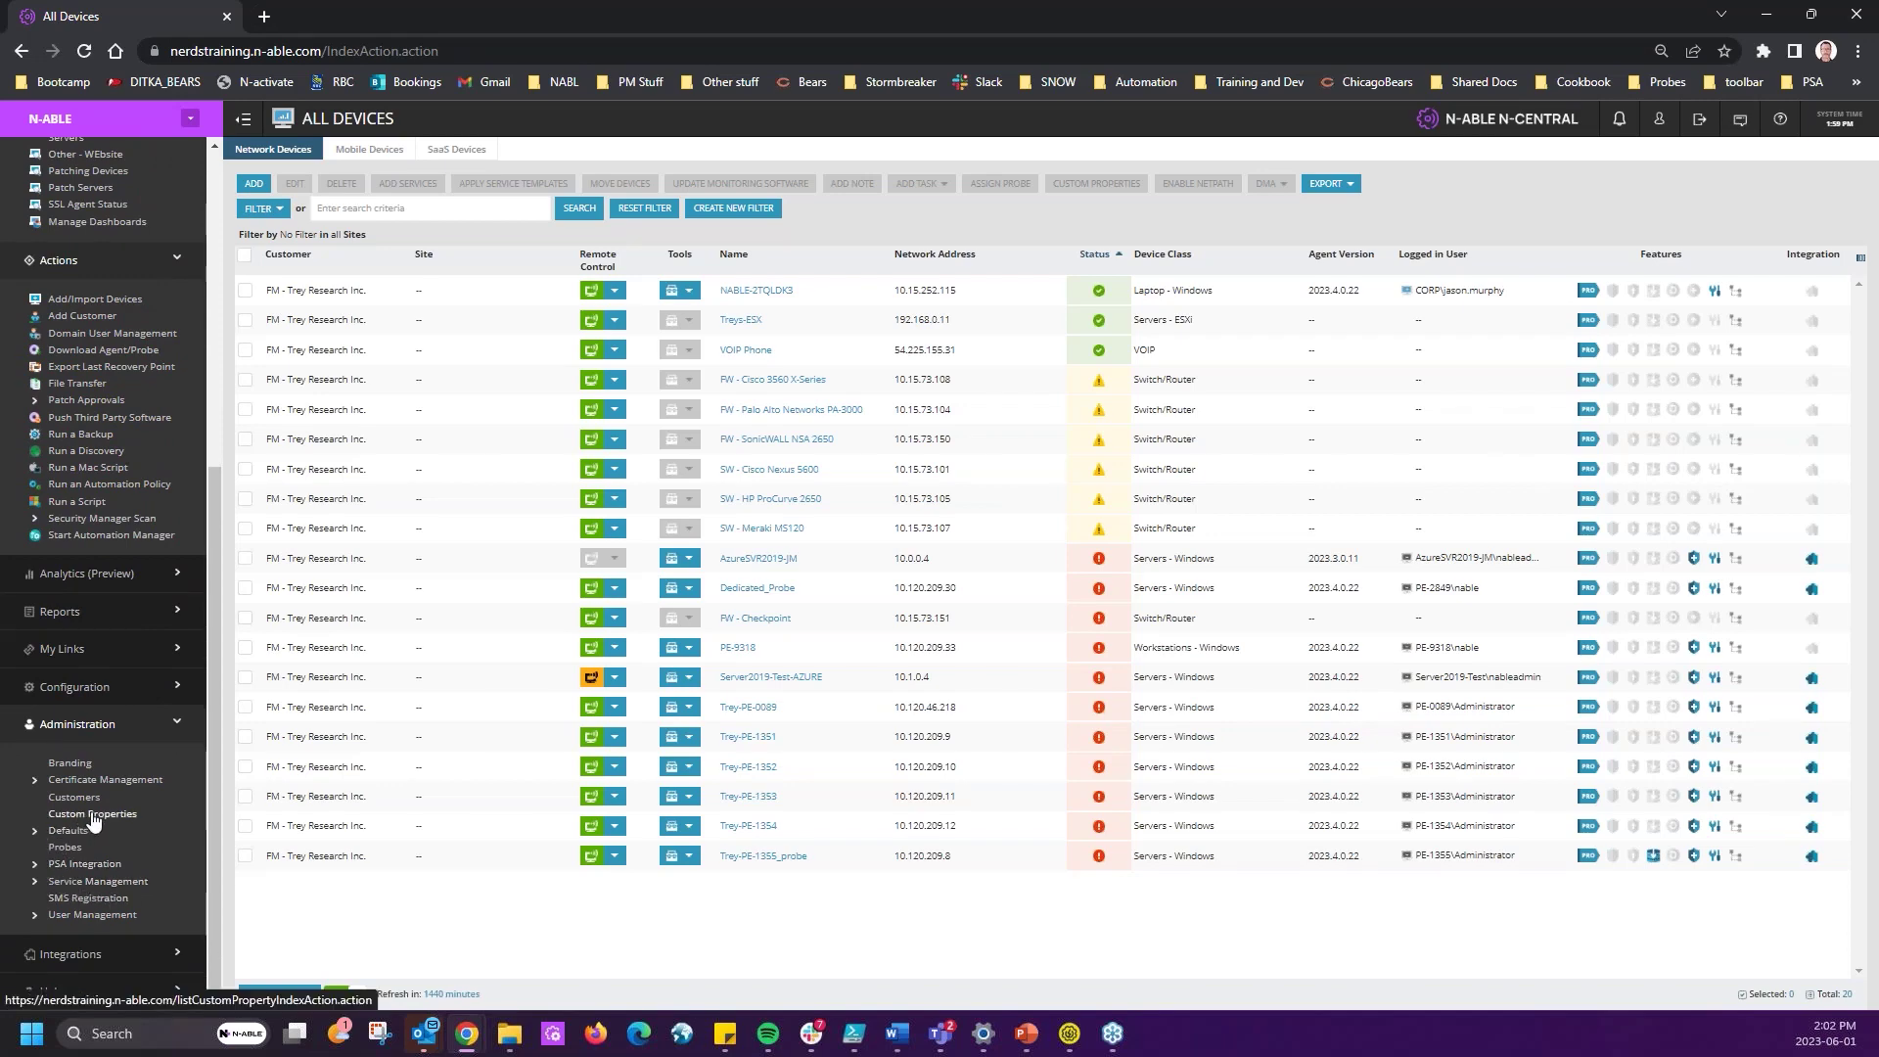
left_click(98, 816)
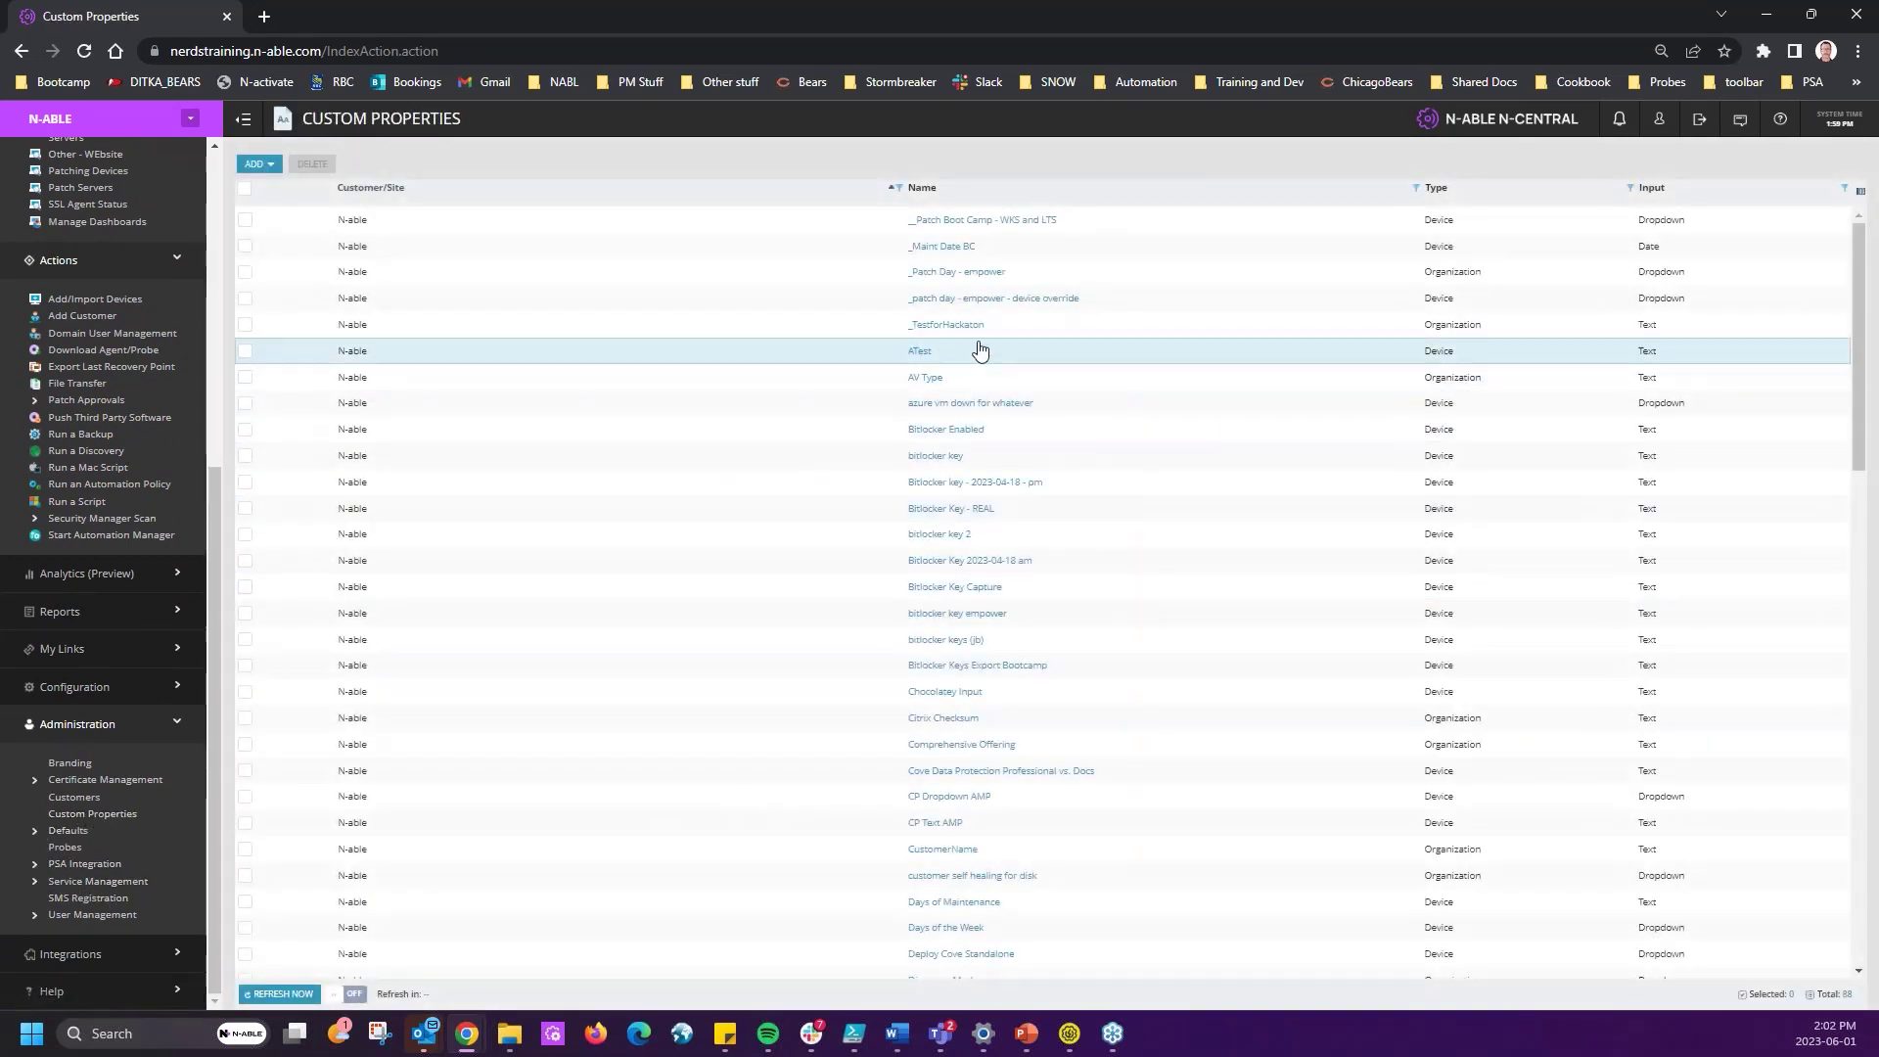
scroll(998, 415, "down", 9)
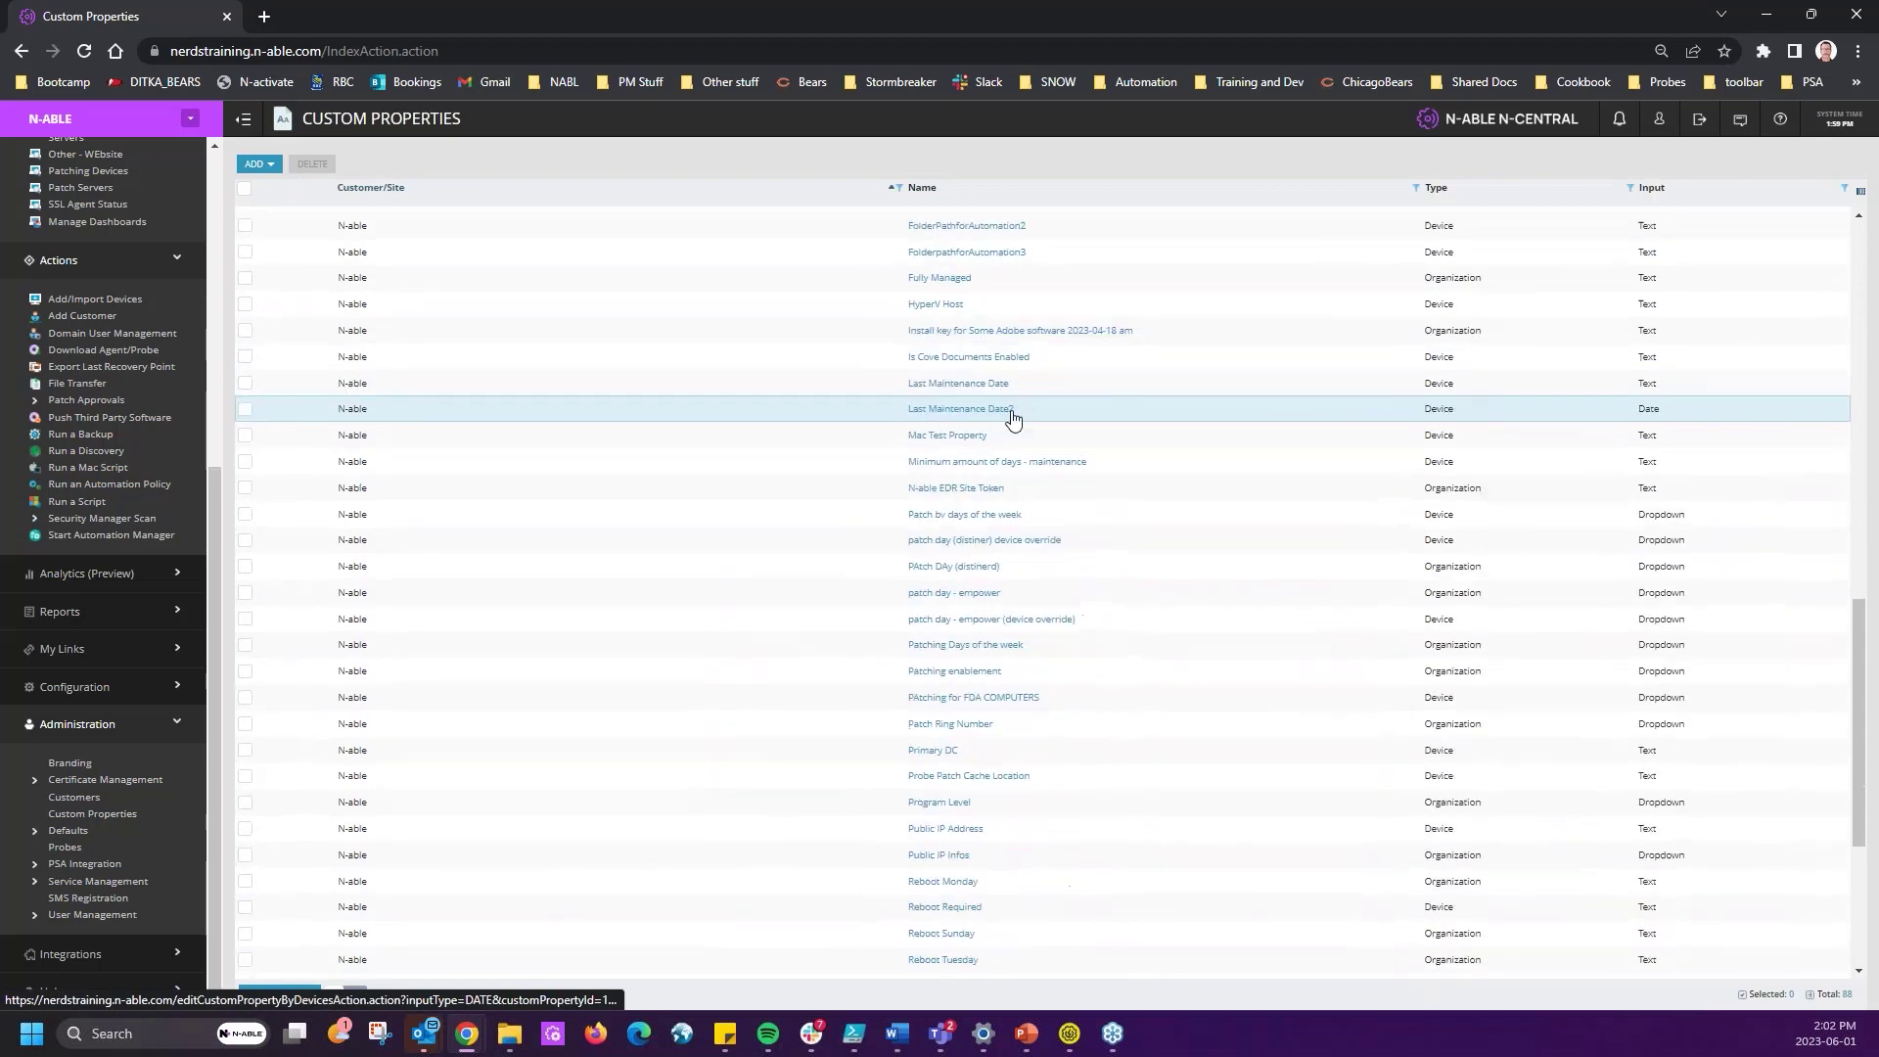
scroll(1050, 438, "down", 4)
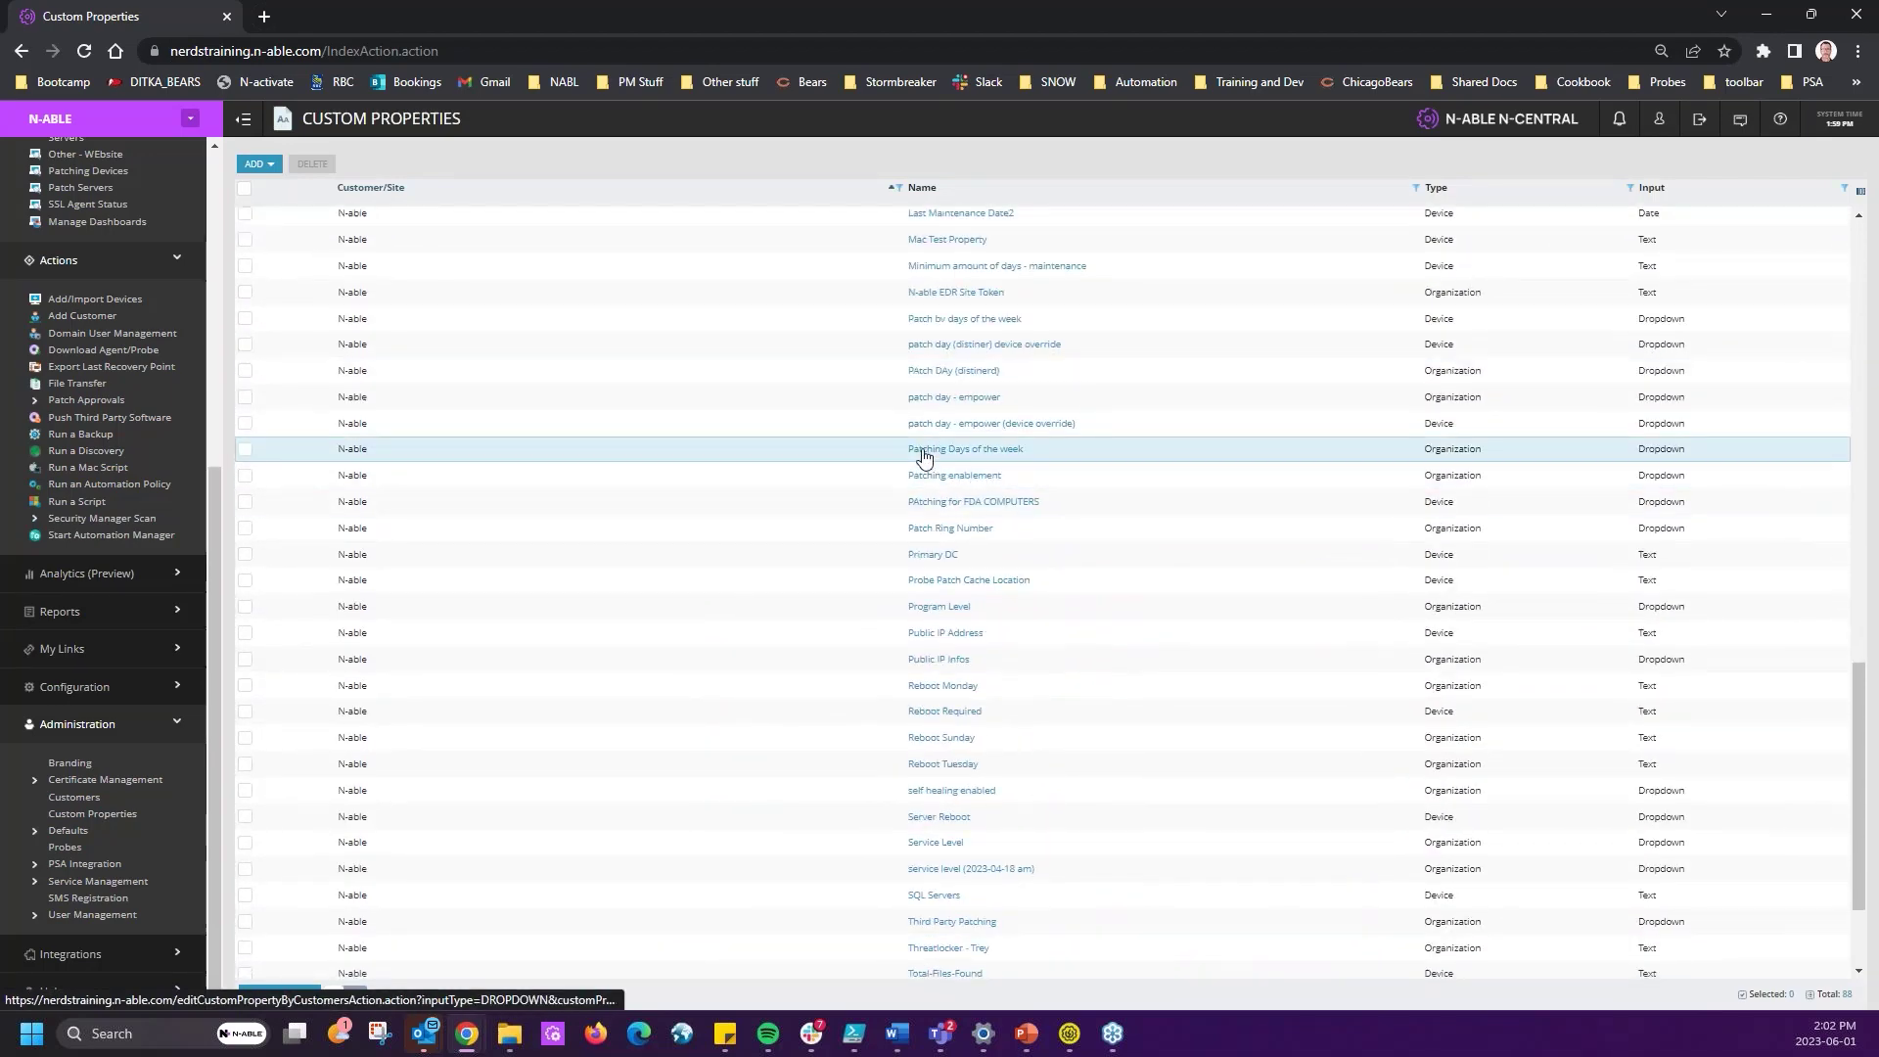
left_click(1005, 452)
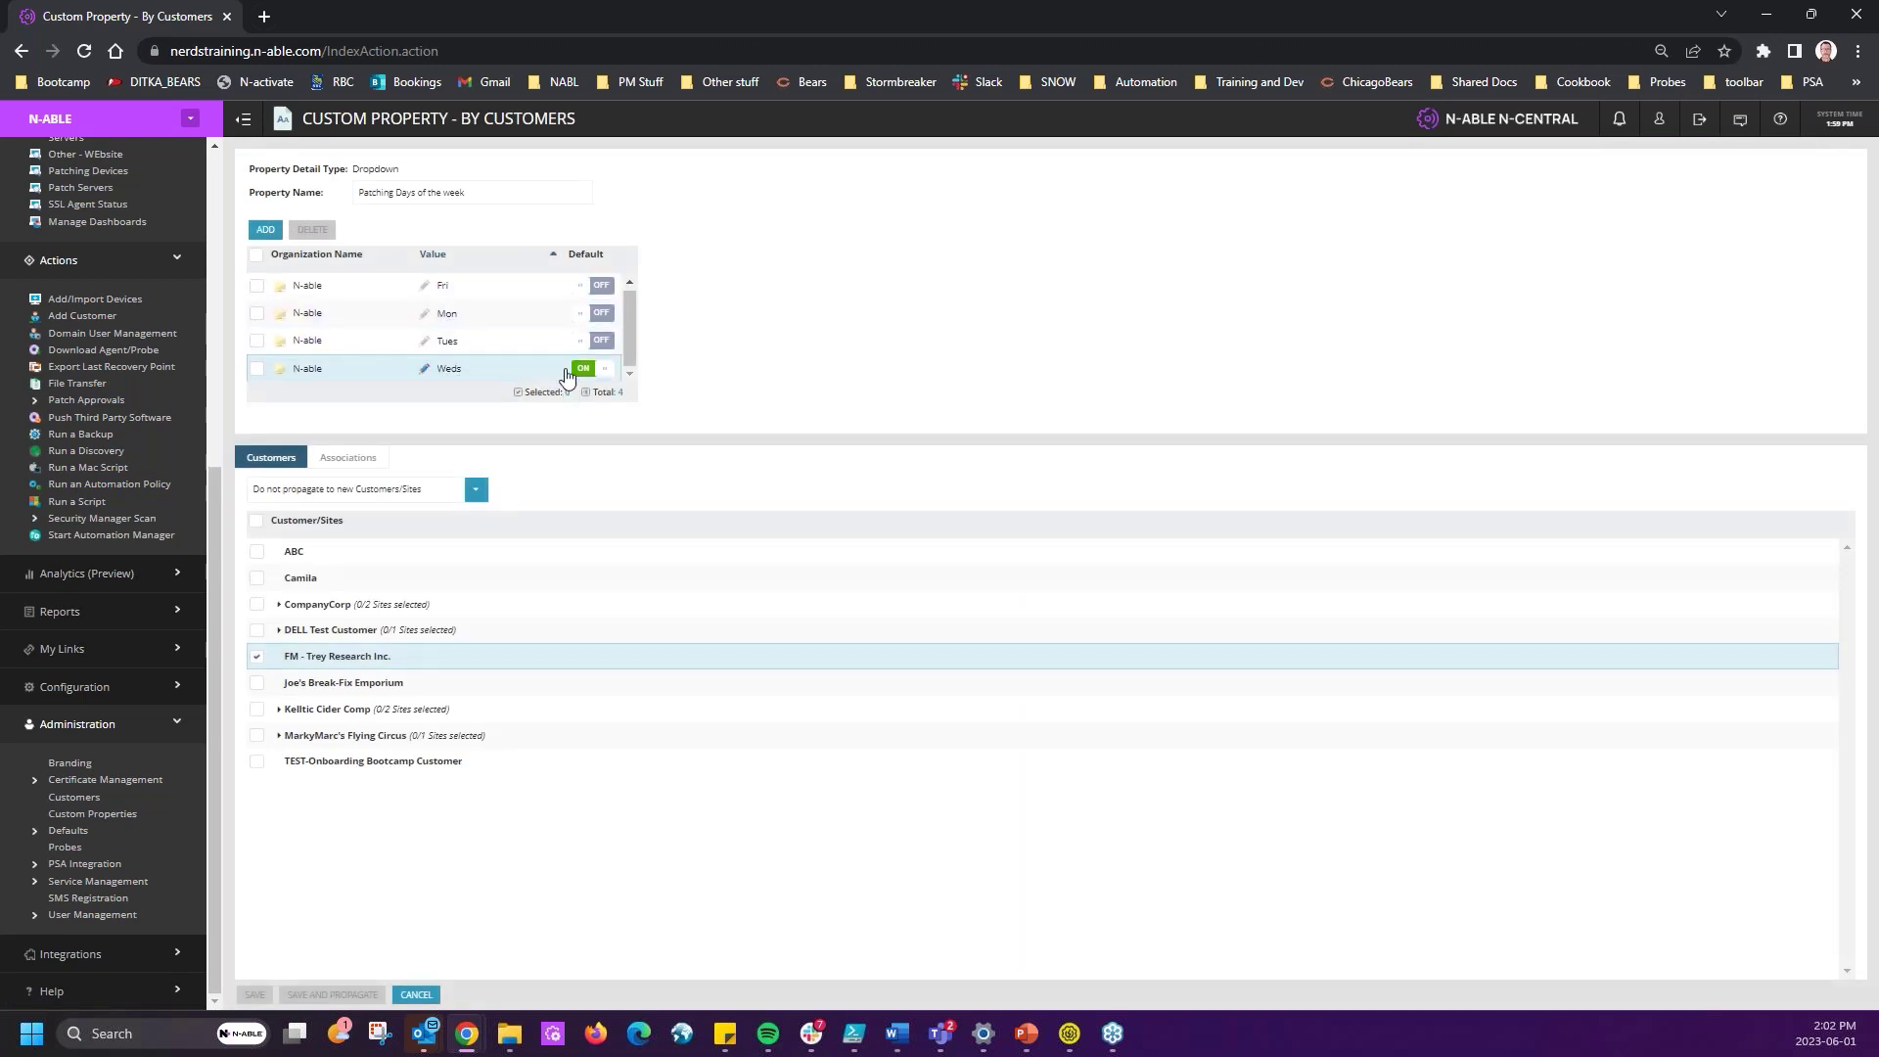
- Review the Patching Days of the week property name and its Fri and Mon dropdown values without changing them
left_click(361, 193)
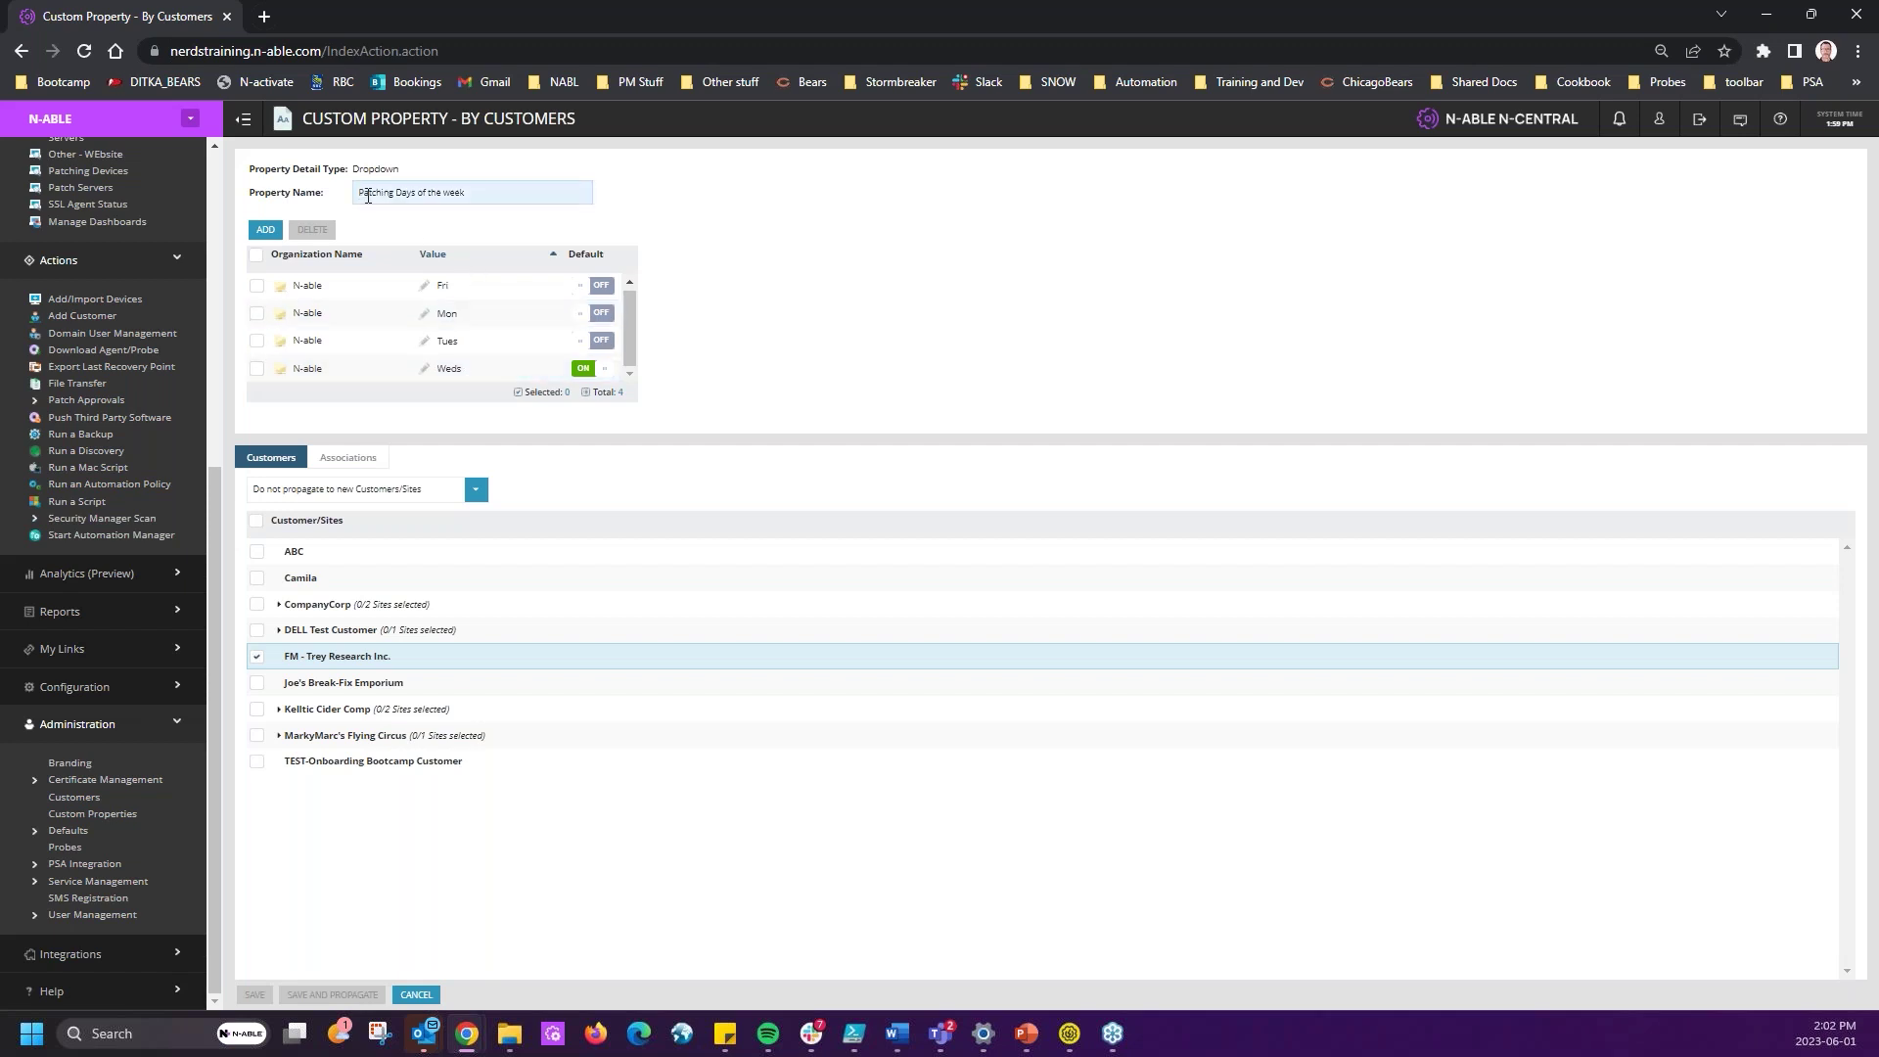
left_click_drag(396, 196, 237, 203)
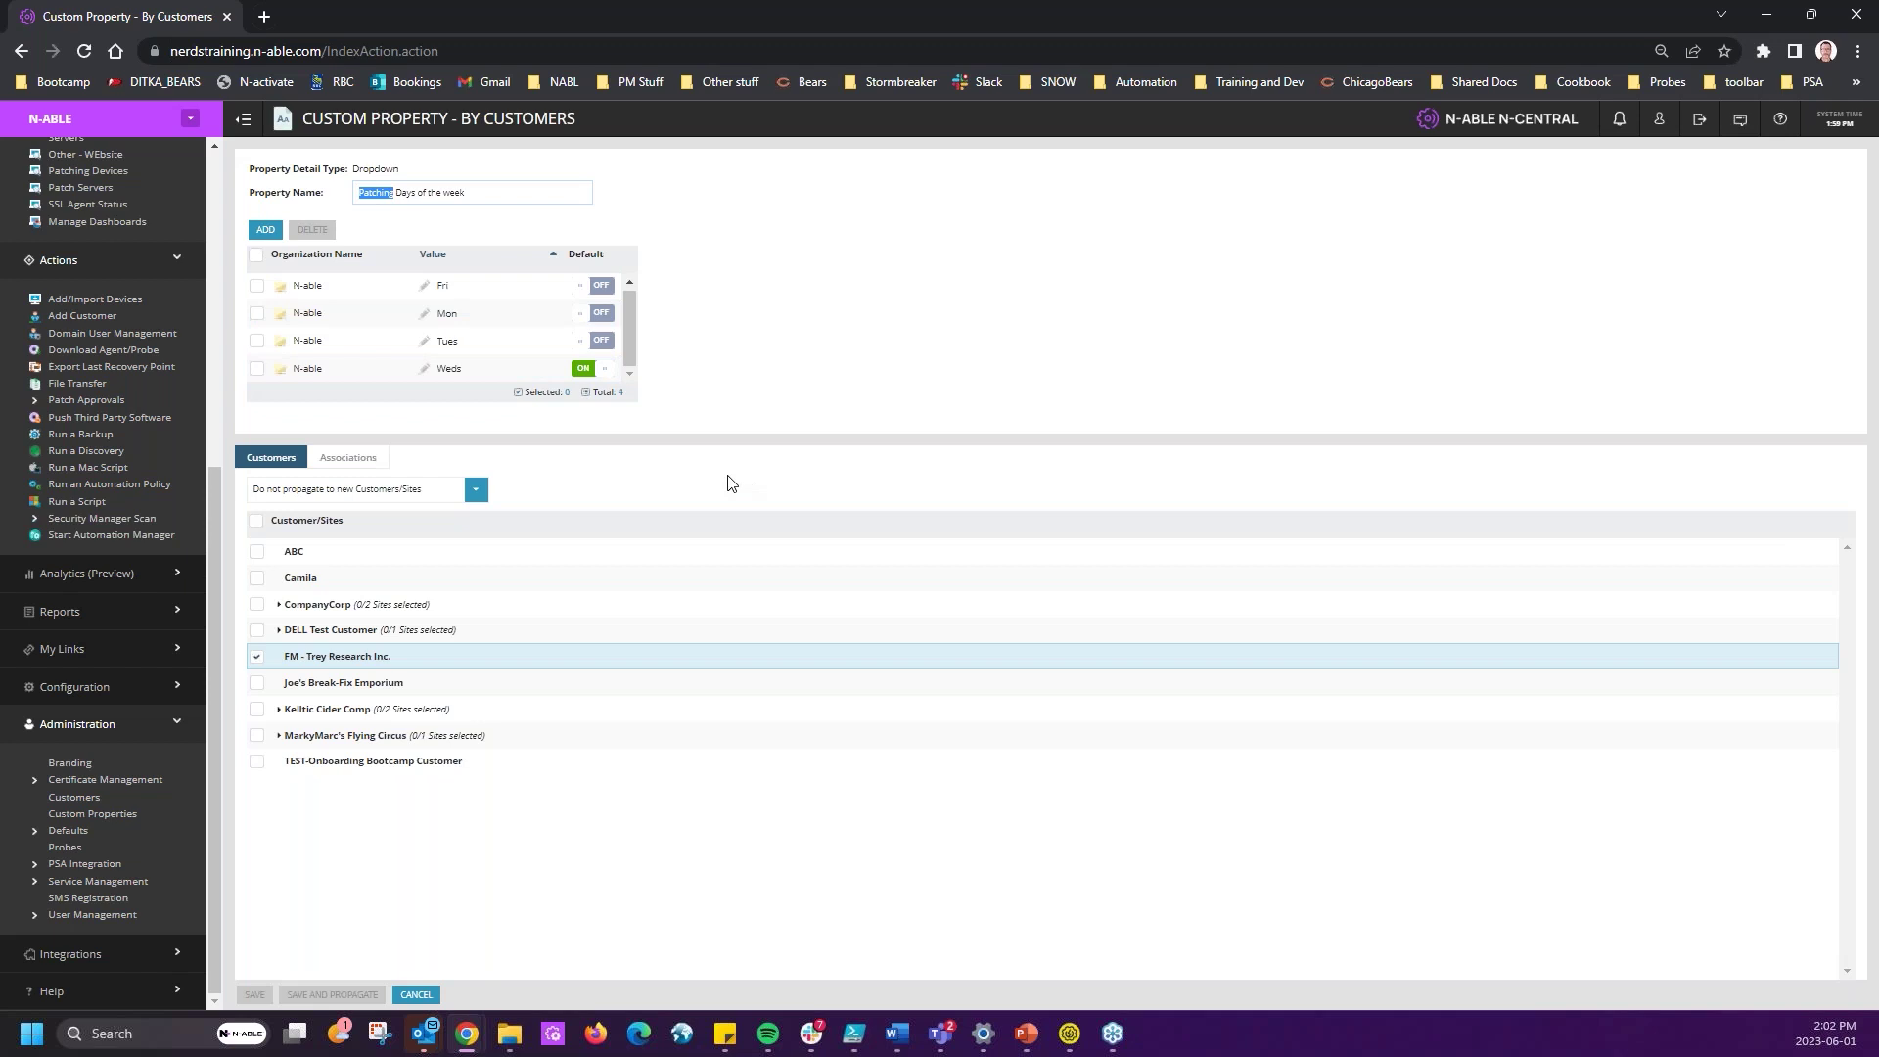
left_click_drag(464, 194, 299, 182)
left_click(489, 195)
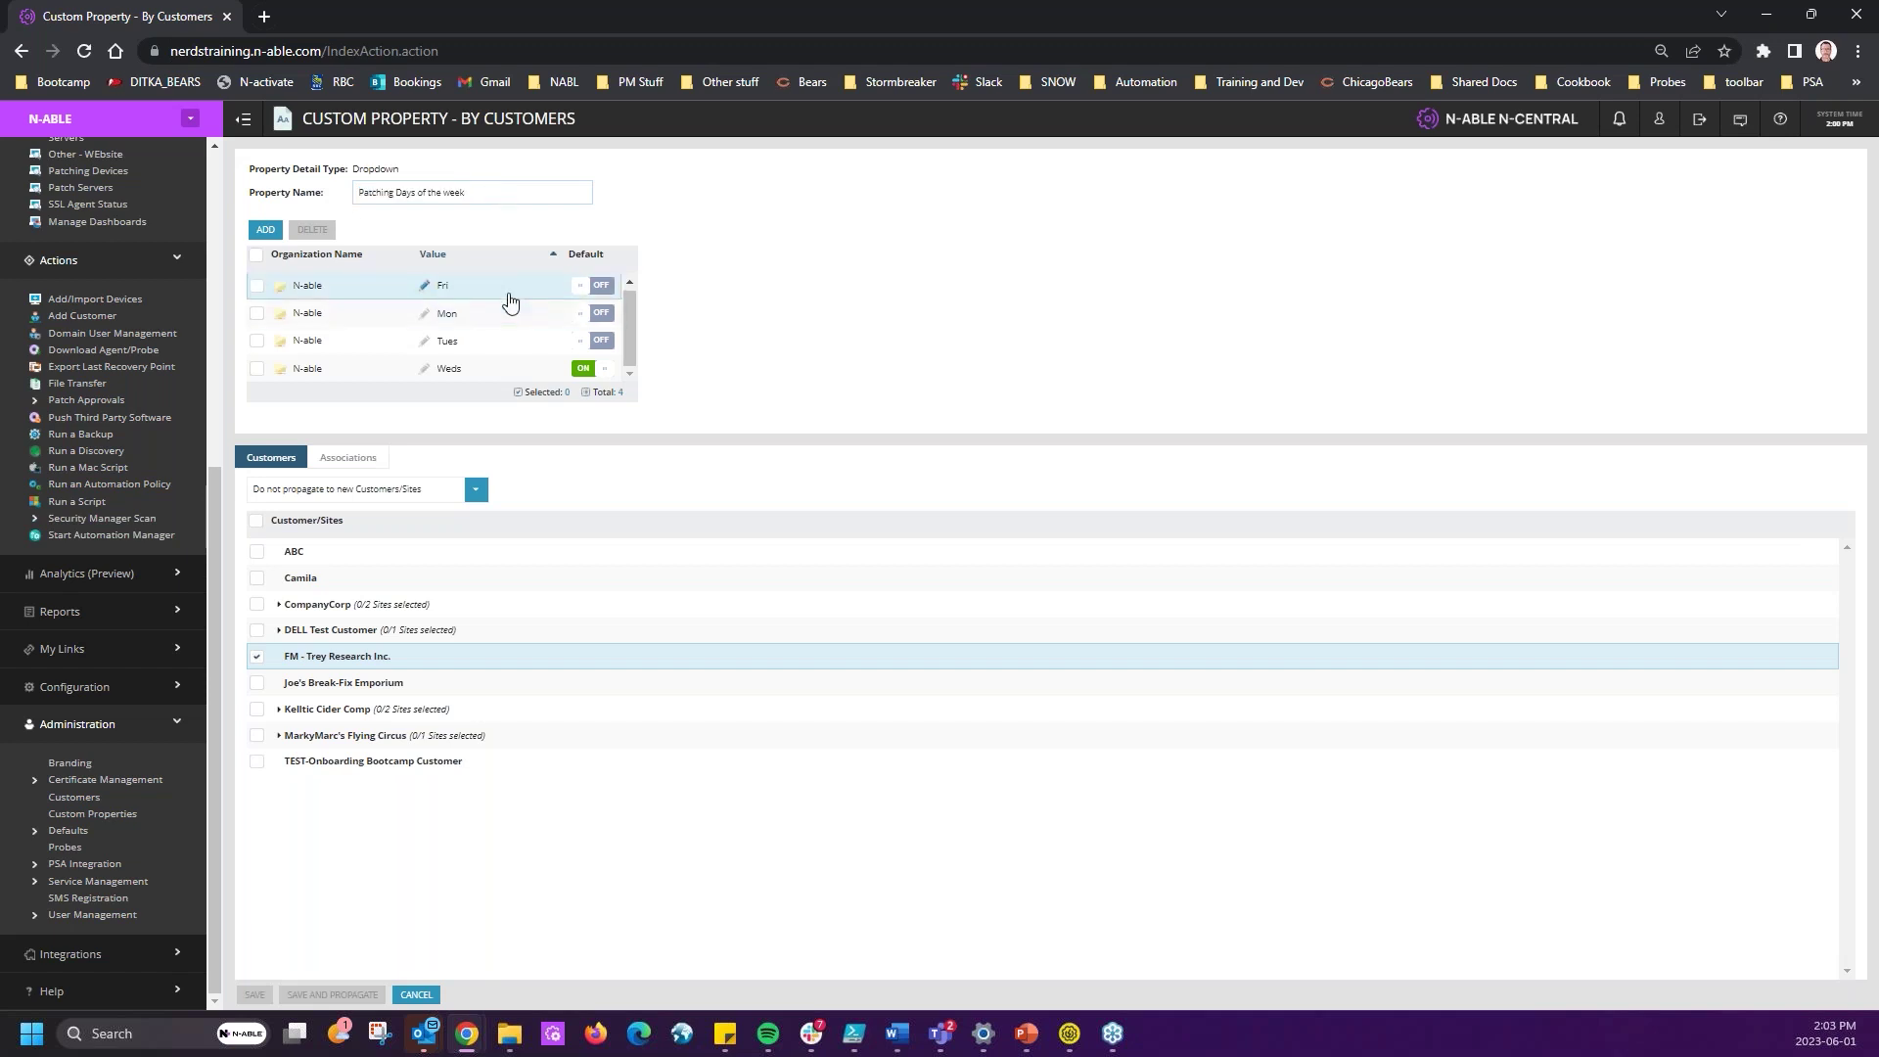
left_click(448, 294)
left_click(460, 319)
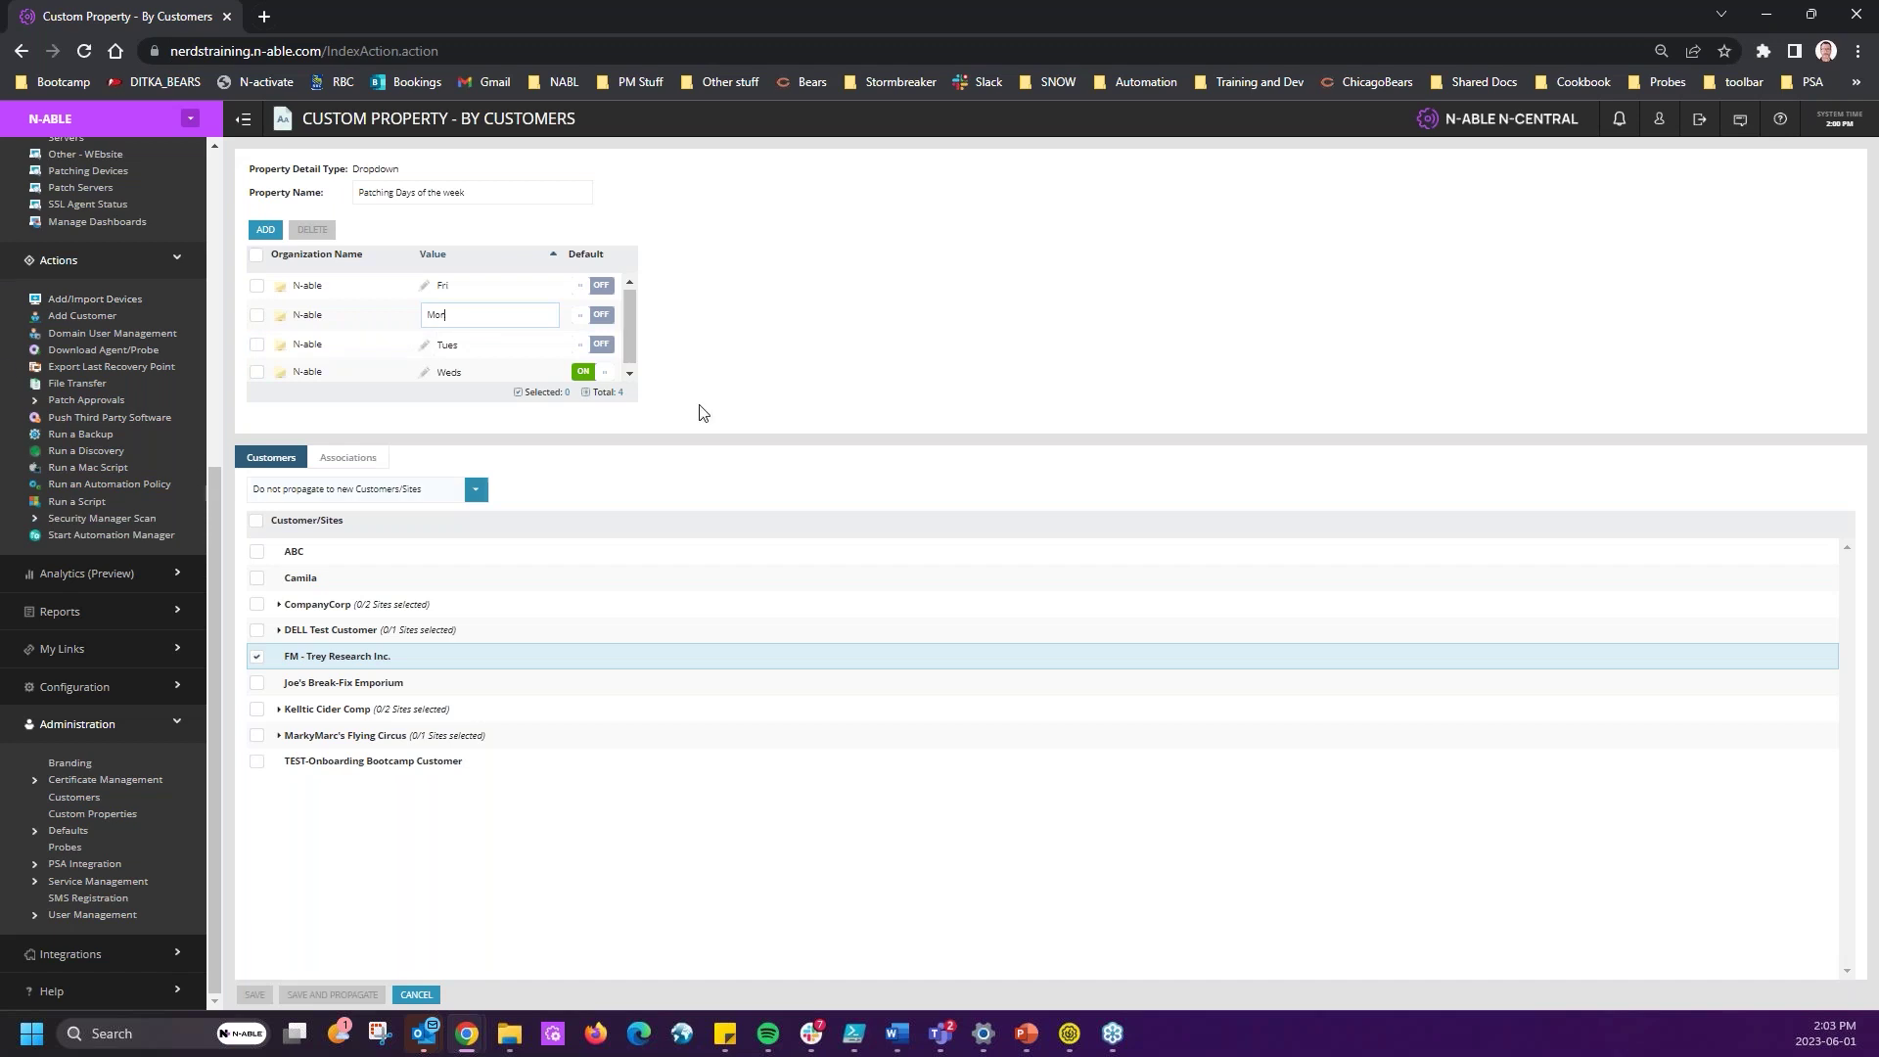
left_click_drag(509, 192, 354, 194)
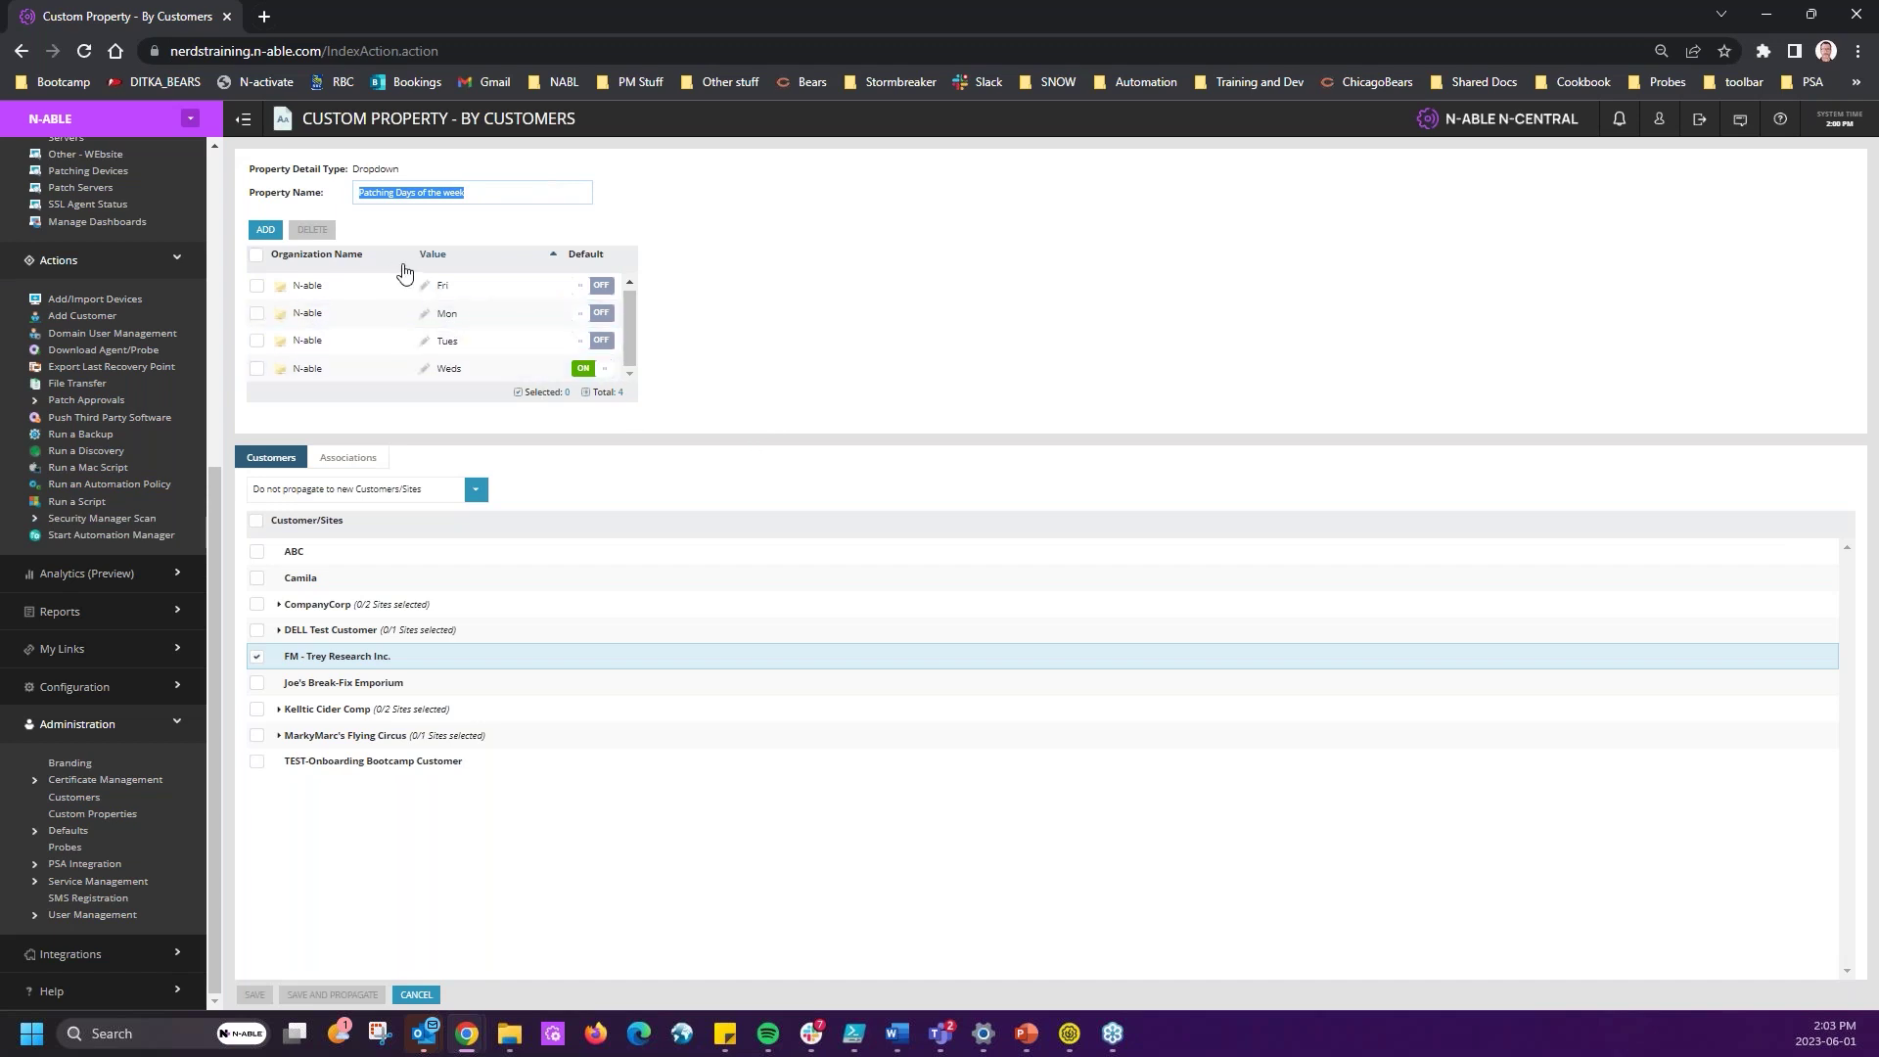
left_click(974, 363)
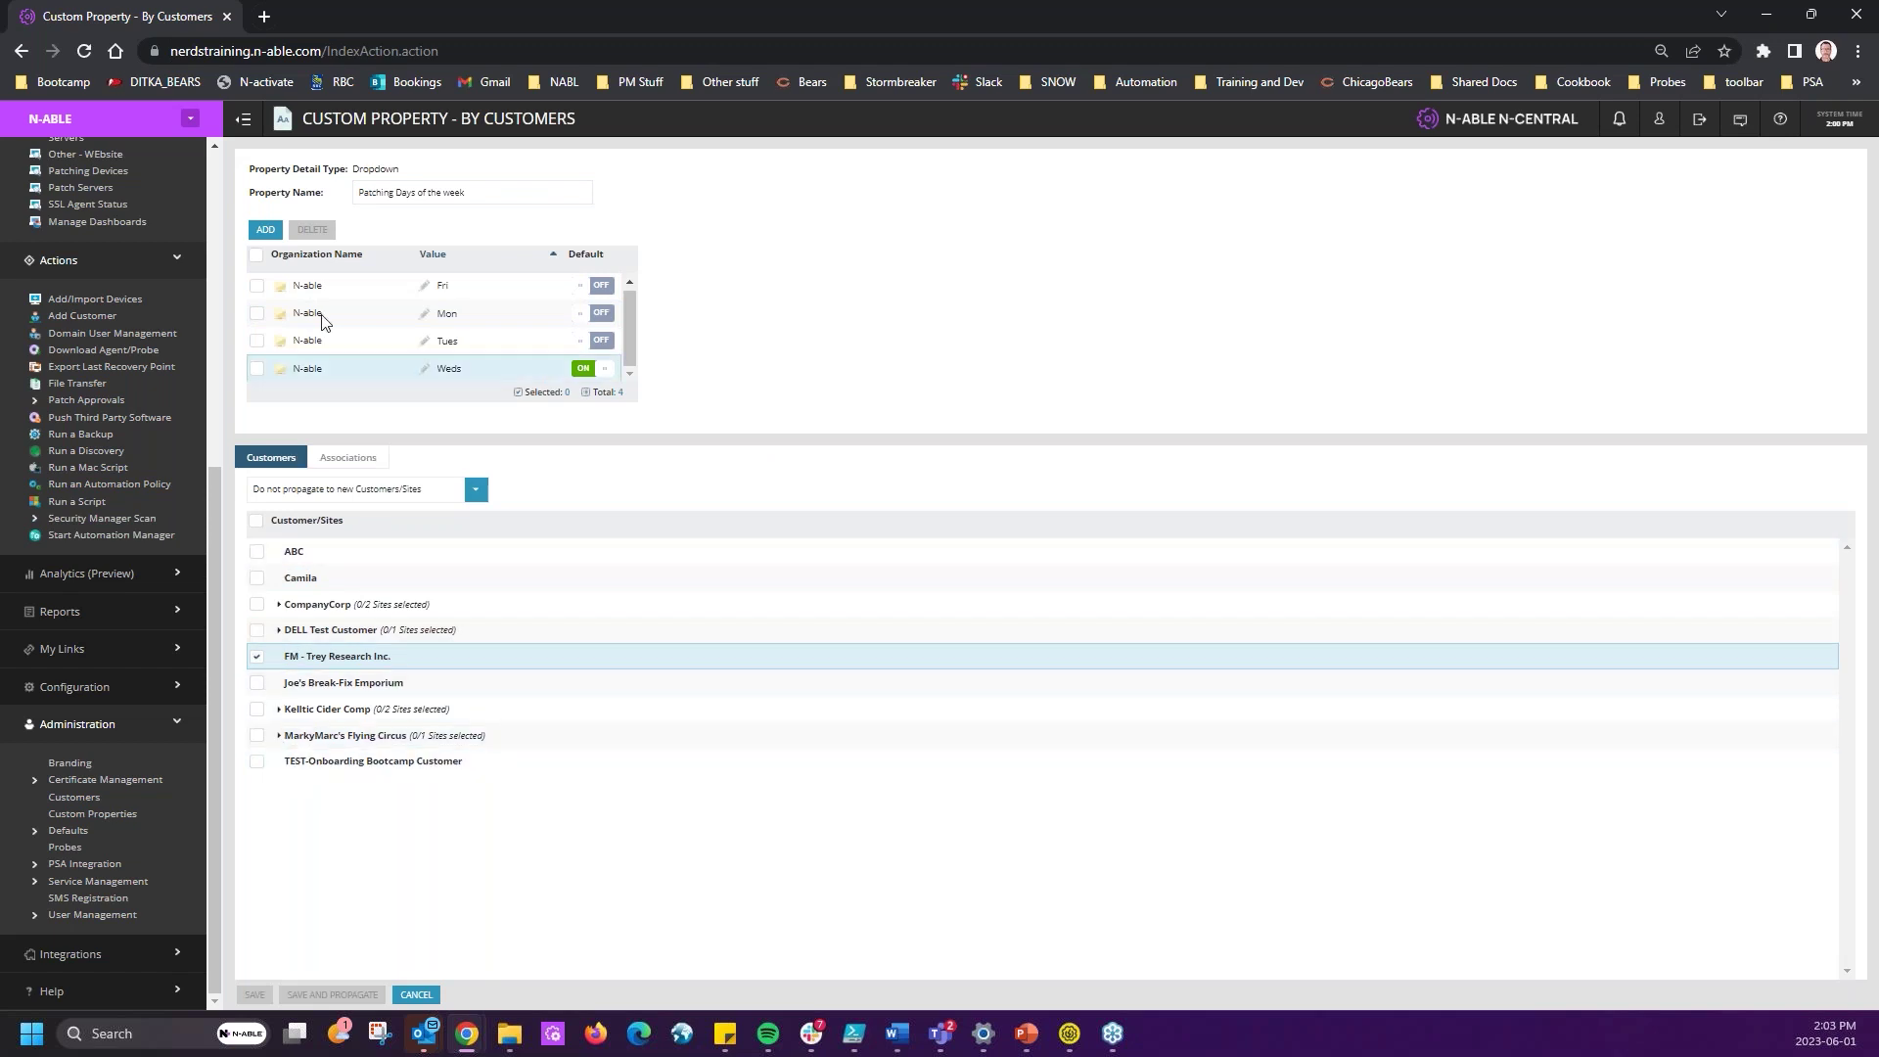
- Toggle the CompanyCorp and DELL Test Customer assignments on and off again, and save the custom property
left_click(255, 629)
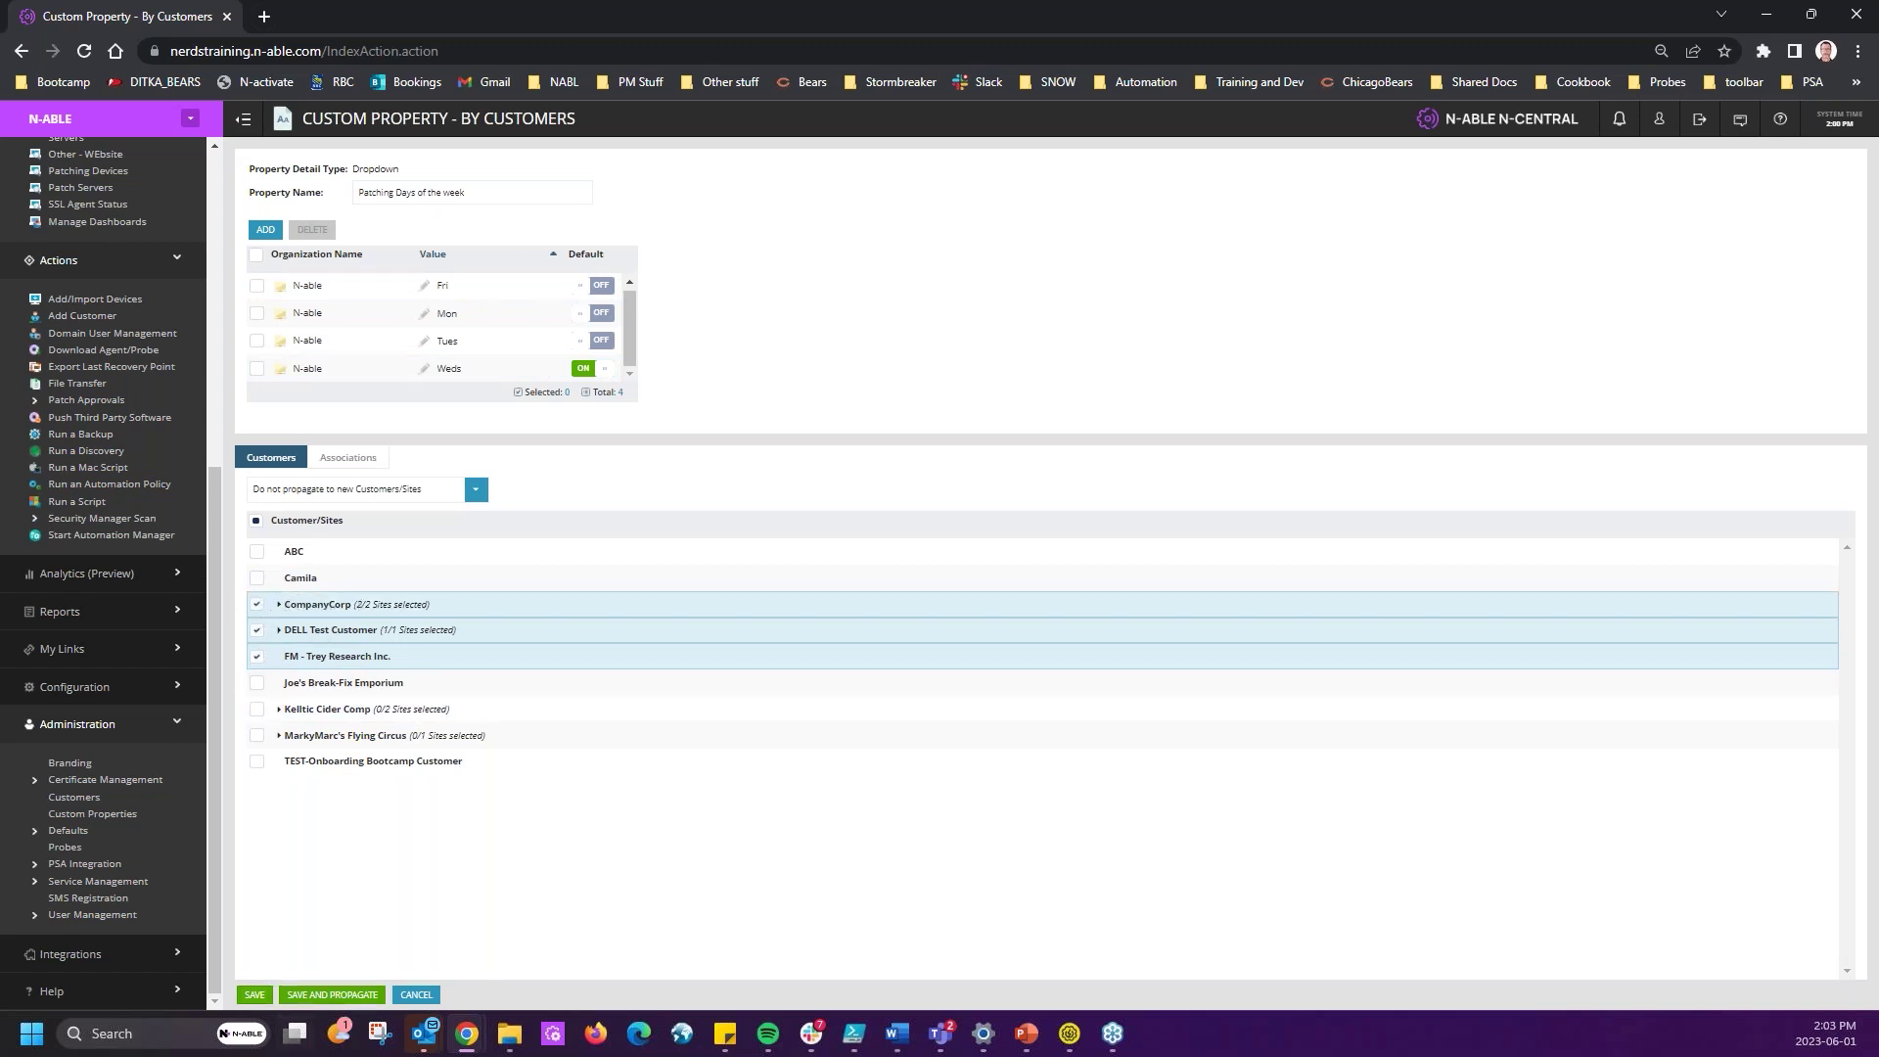
left_click(256, 630)
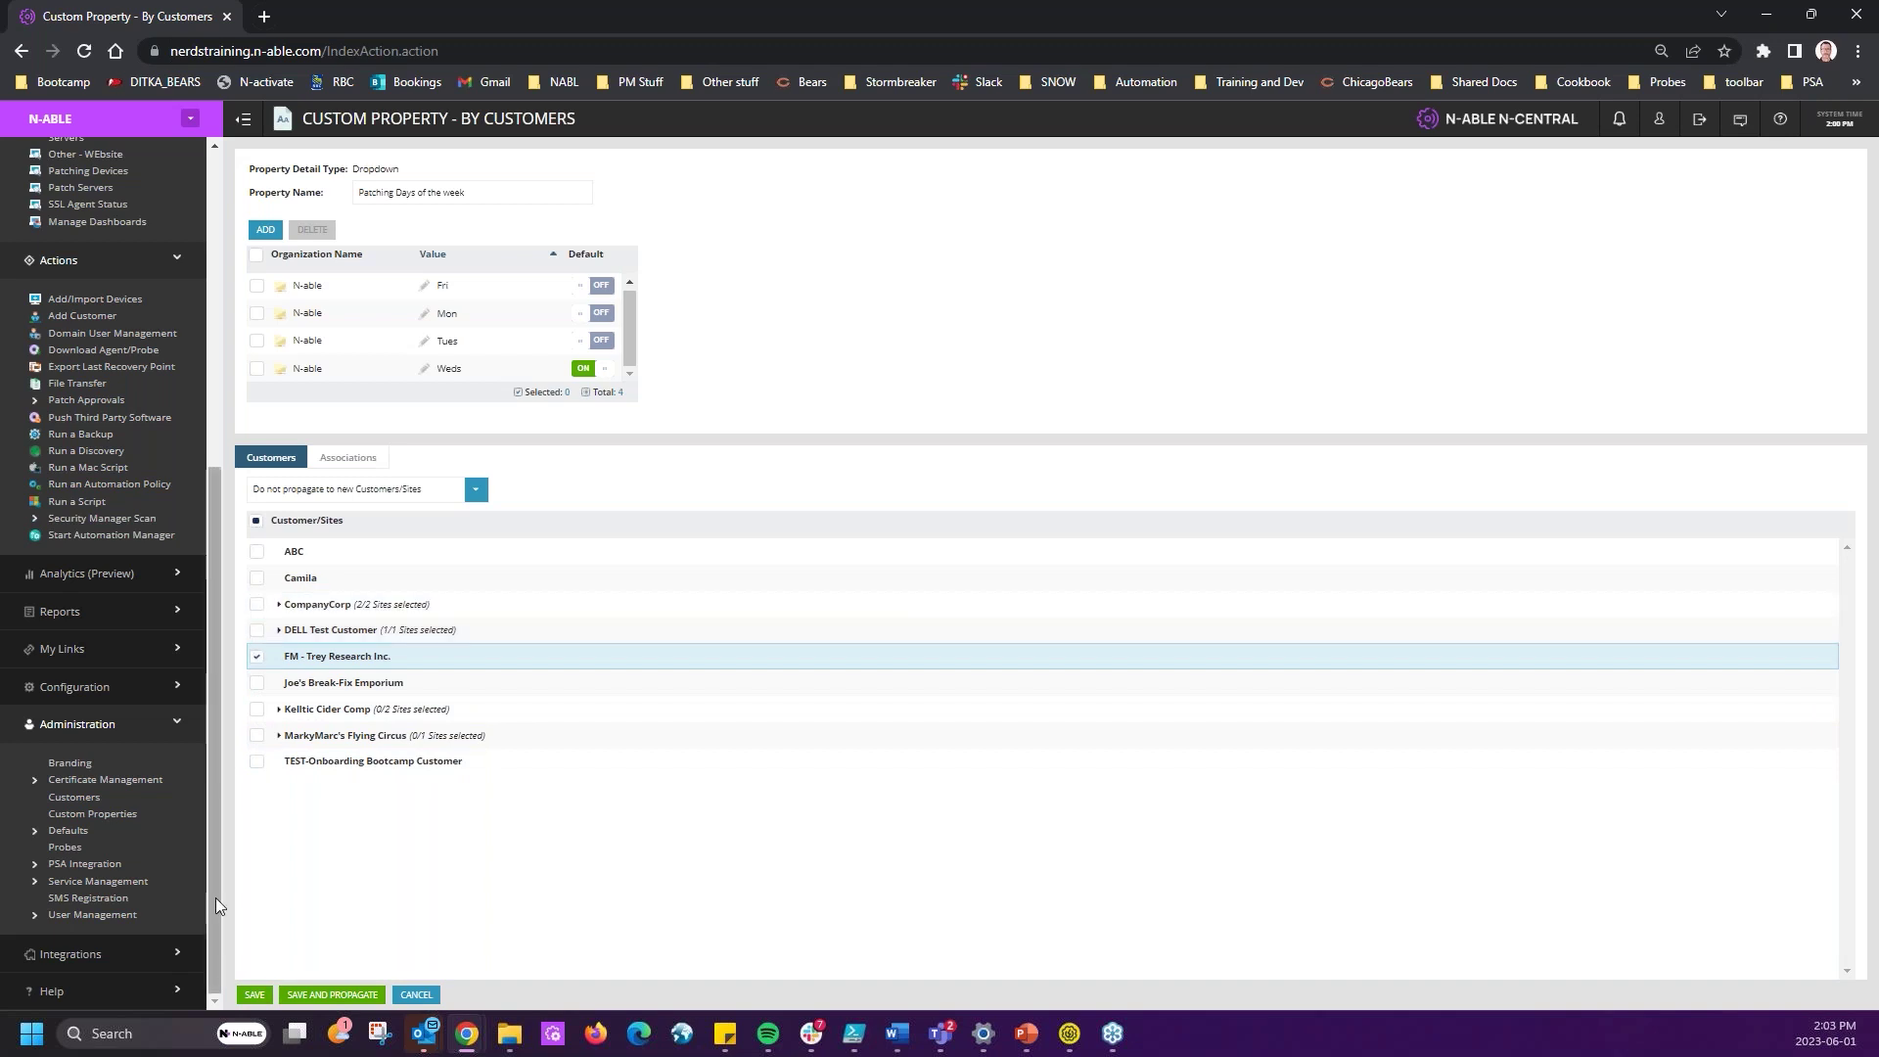
left_click(254, 994)
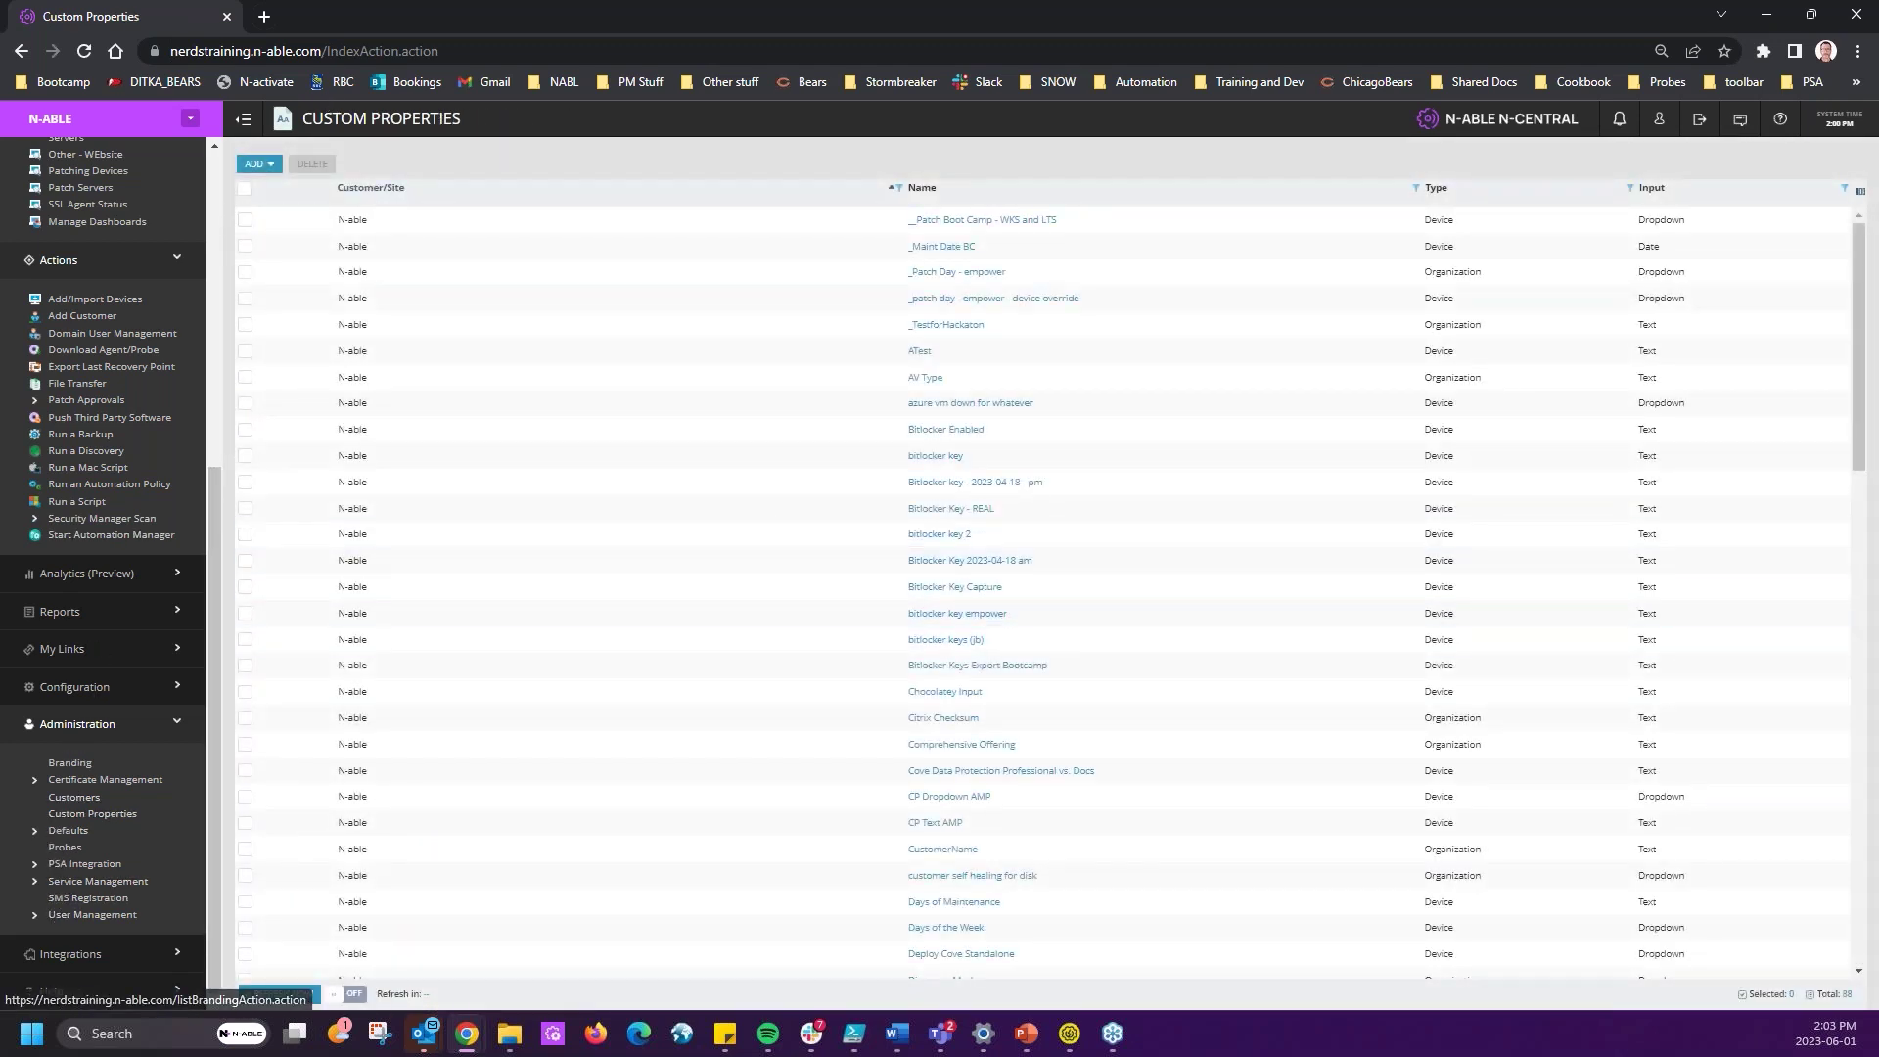
- Open the custom device properties for Server2019-Test-AZURE, Trey-PE-0089, Trey-PE-1351, Trey-PE-1352 and Trey-PE-1353 from All Devices
scroll(92, 721, "up", 5)
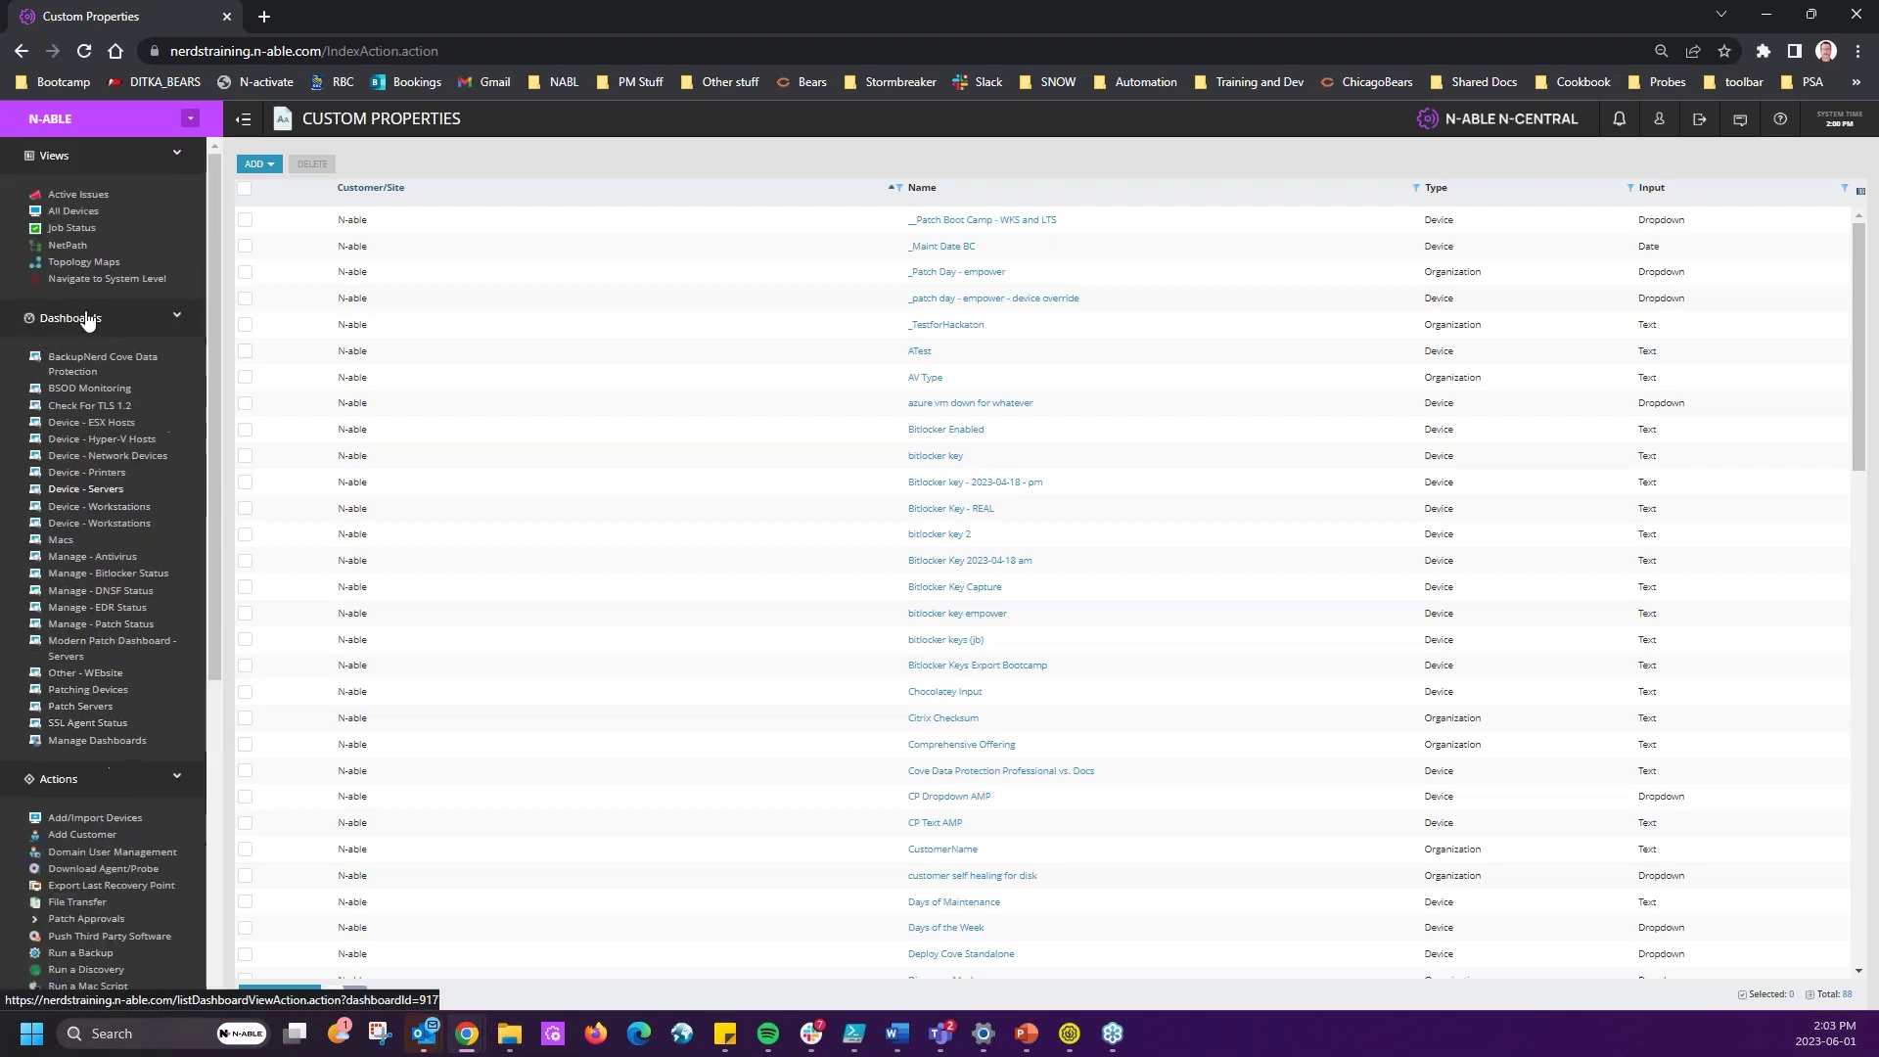
left_click(73, 211)
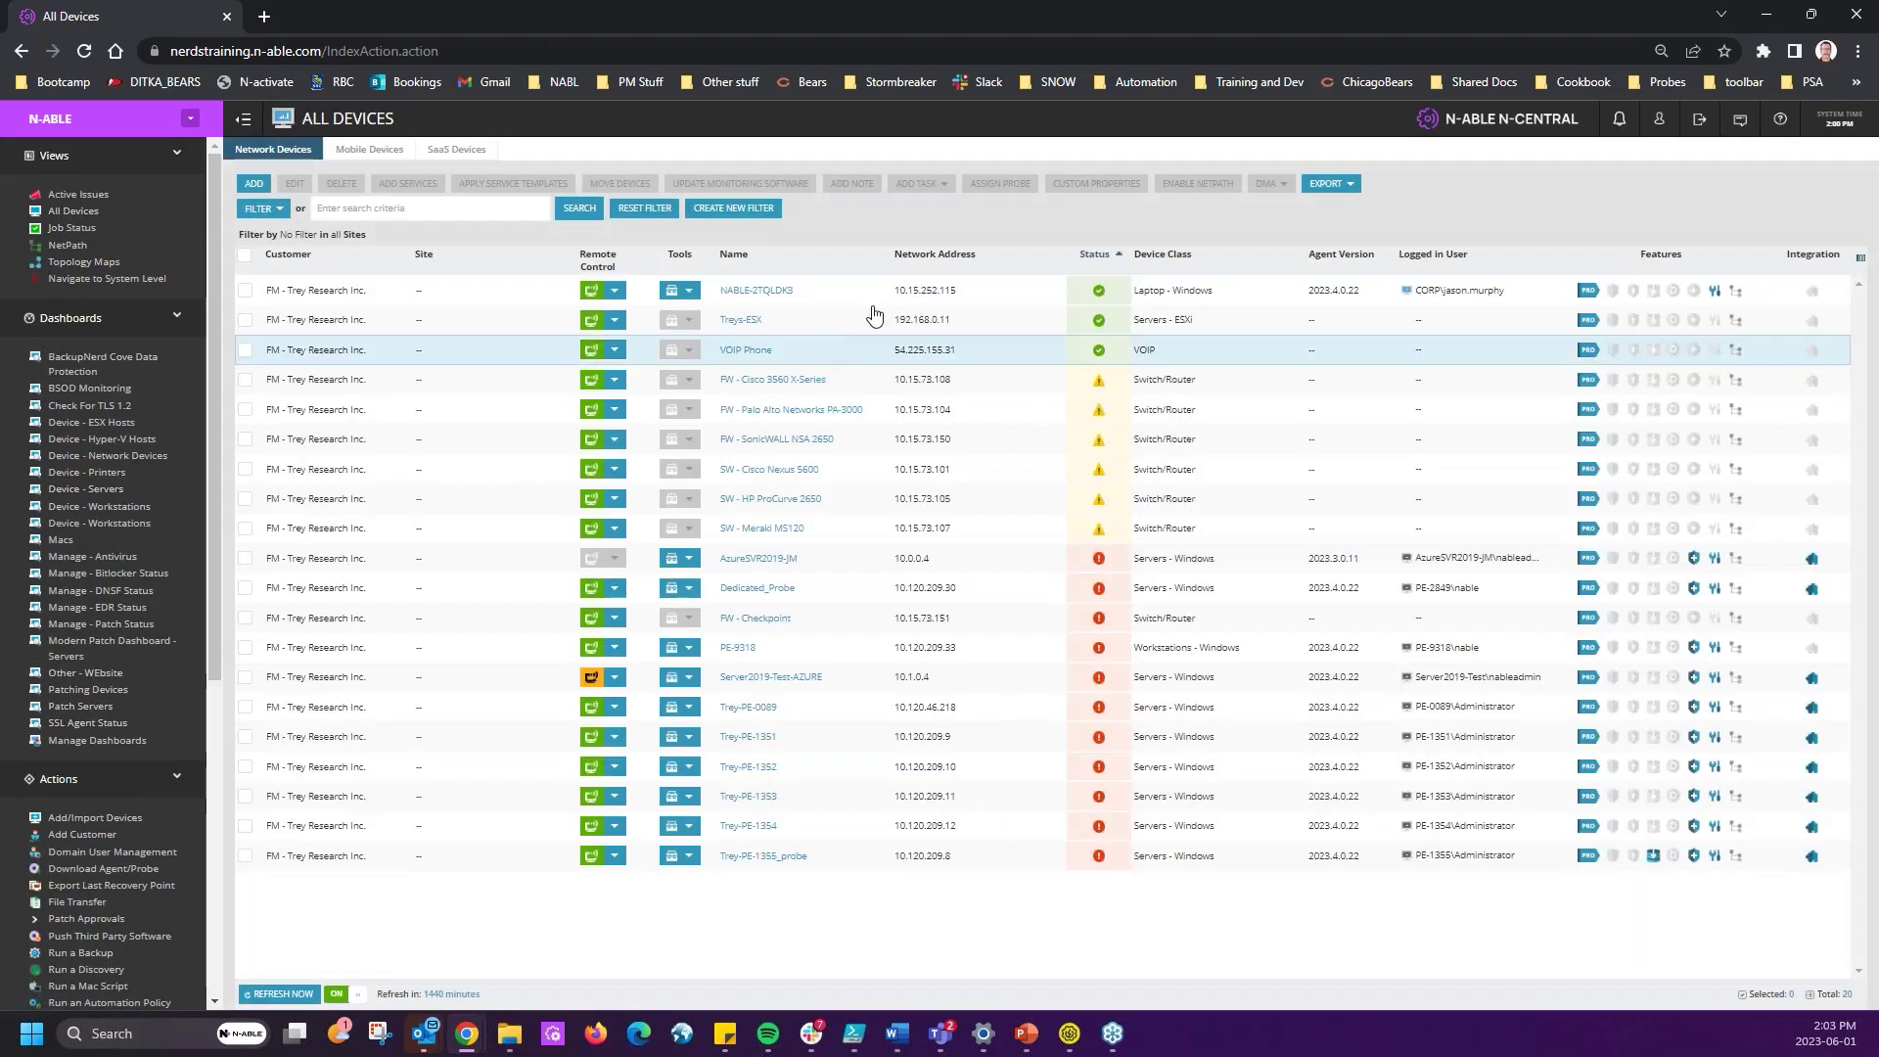
left_click(245, 677)
left_click(244, 707)
left_click(245, 736)
left_click(245, 766)
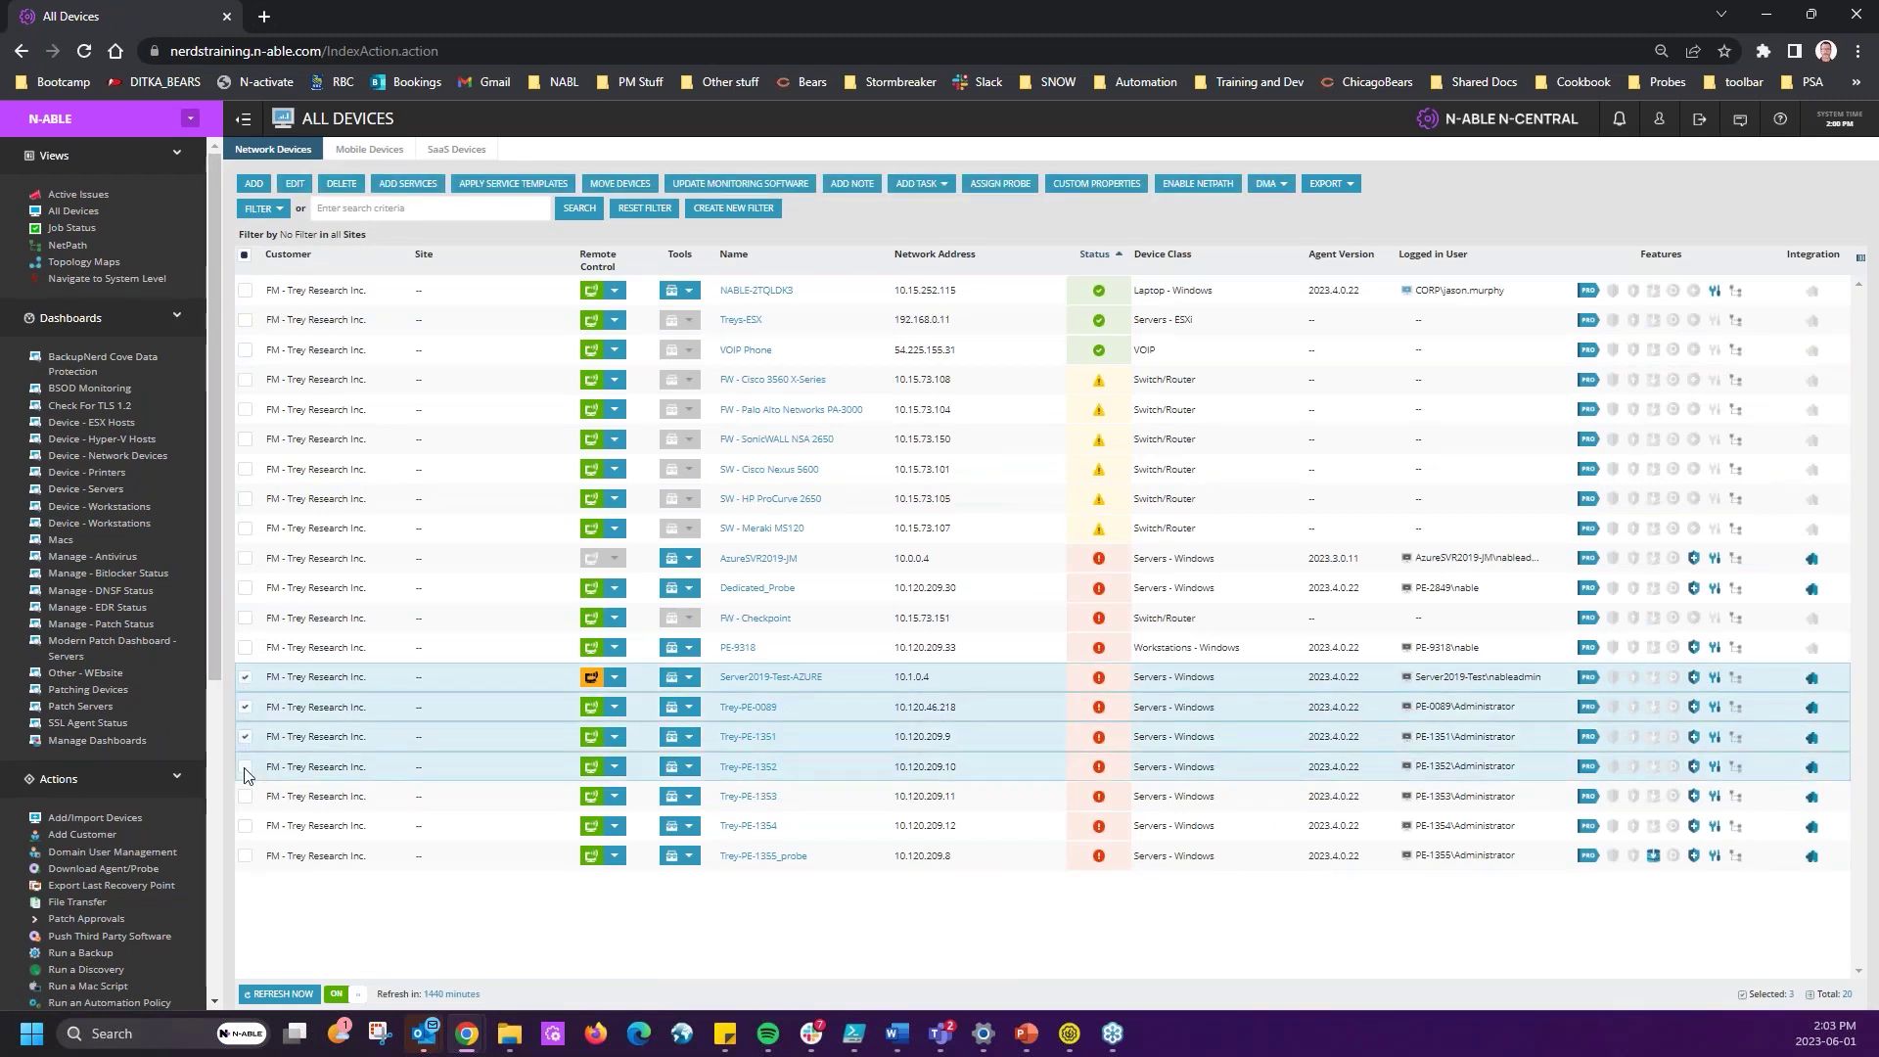
left_click(244, 797)
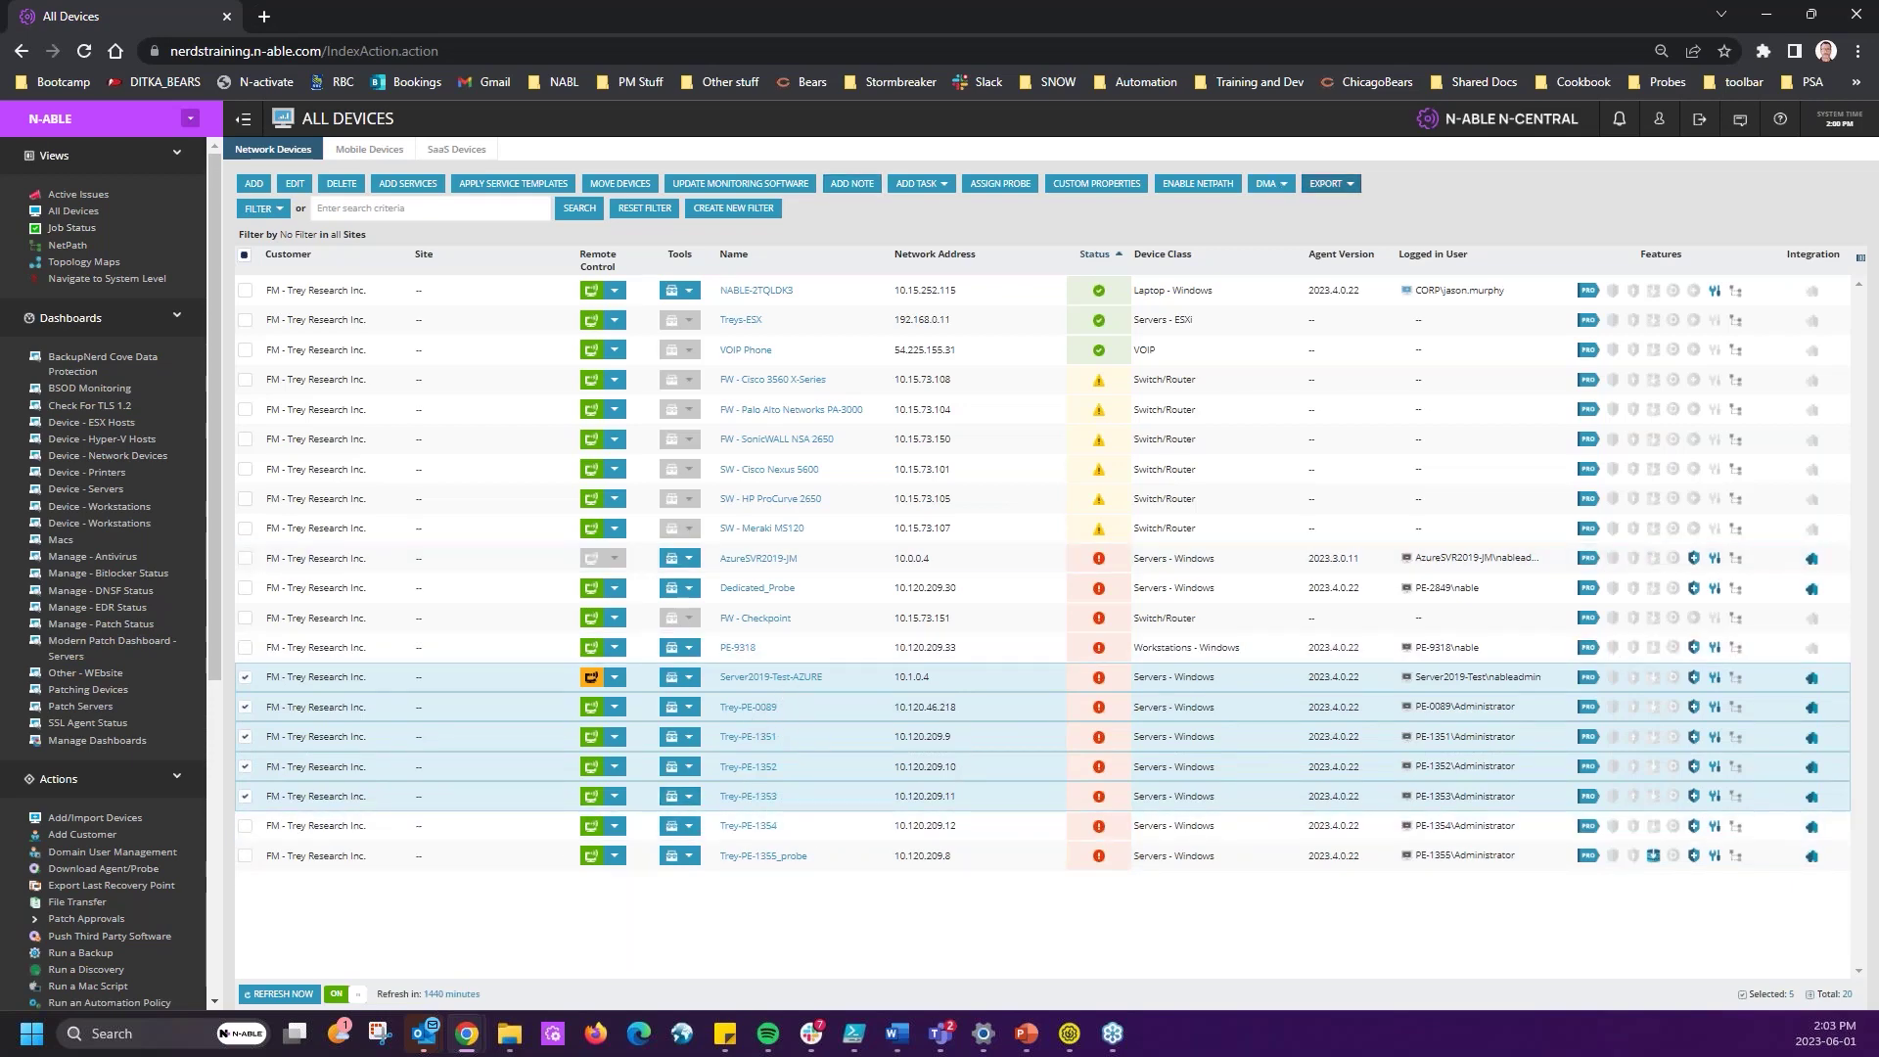
left_click(1103, 191)
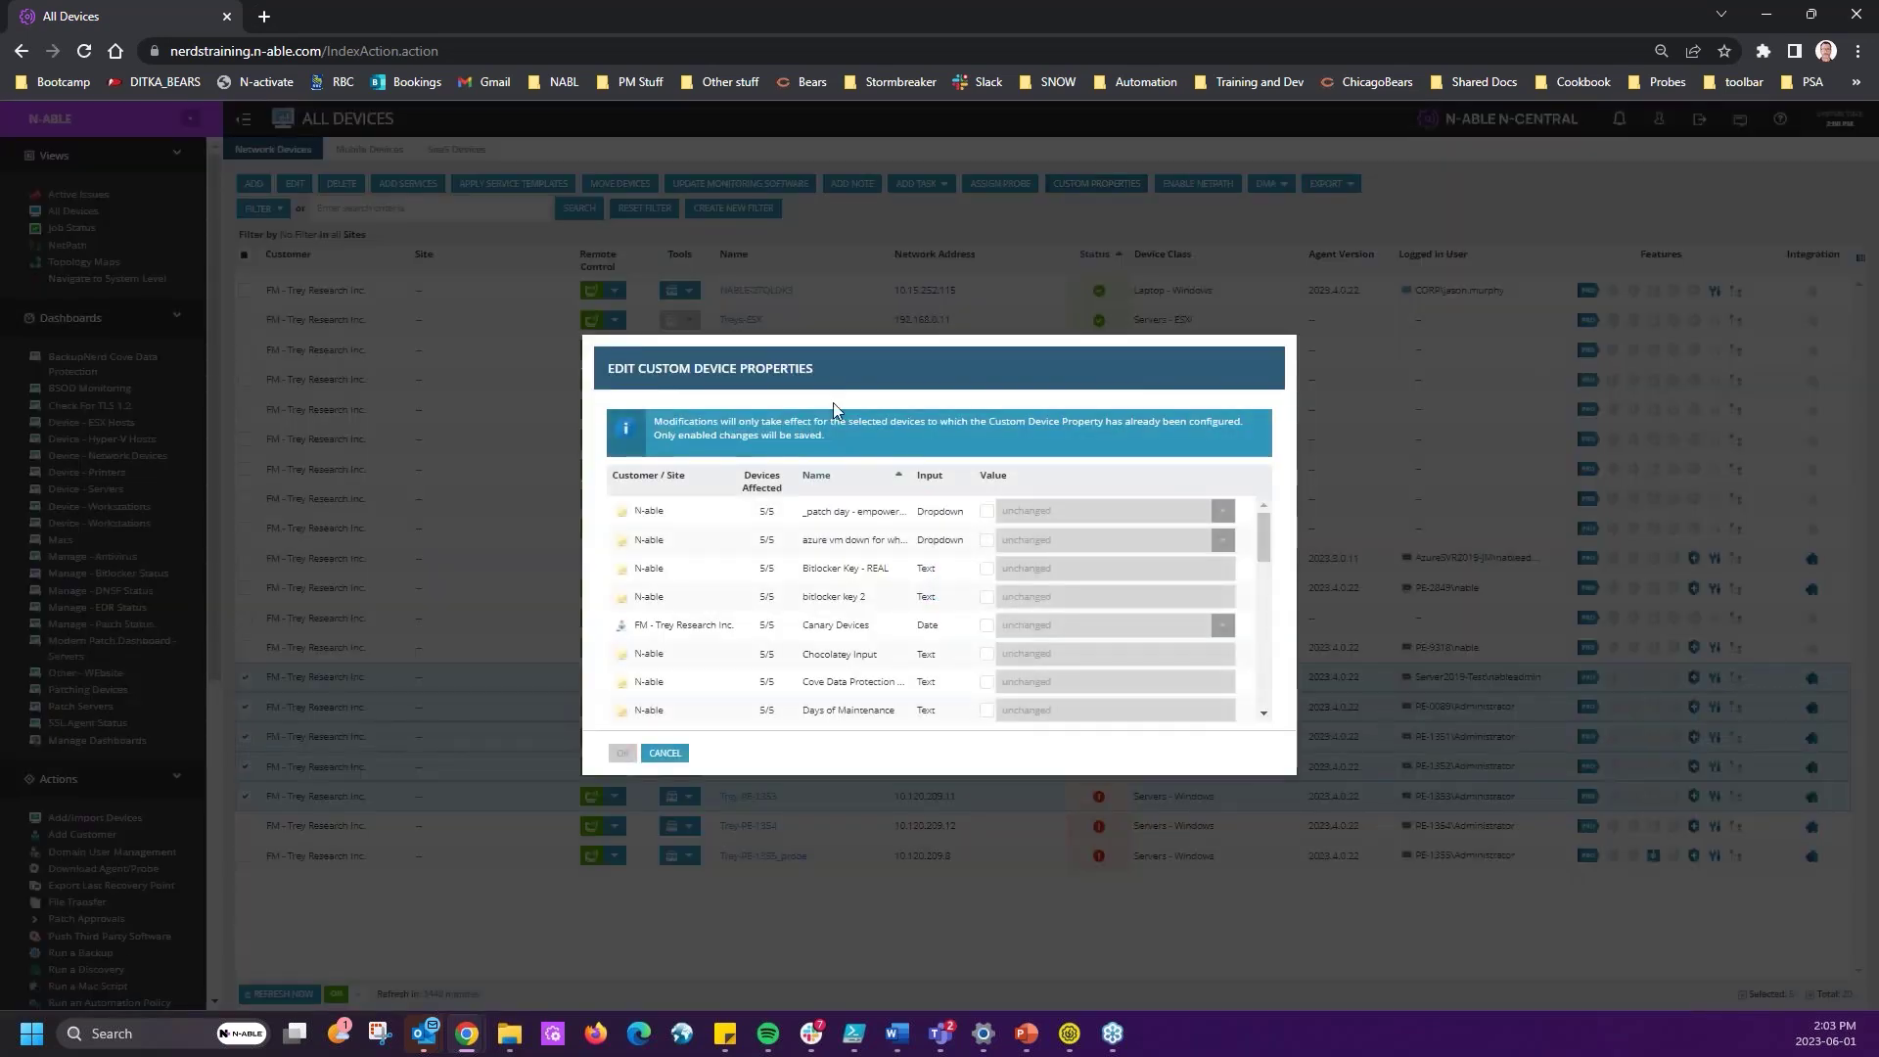
- Enable the patch by days of the week property, examine its day options, and cancel the custom device properties edit
scroll(929, 587, "down", 5)
scroll(920, 587, "down", 2)
scroll(909, 607, "up", 5)
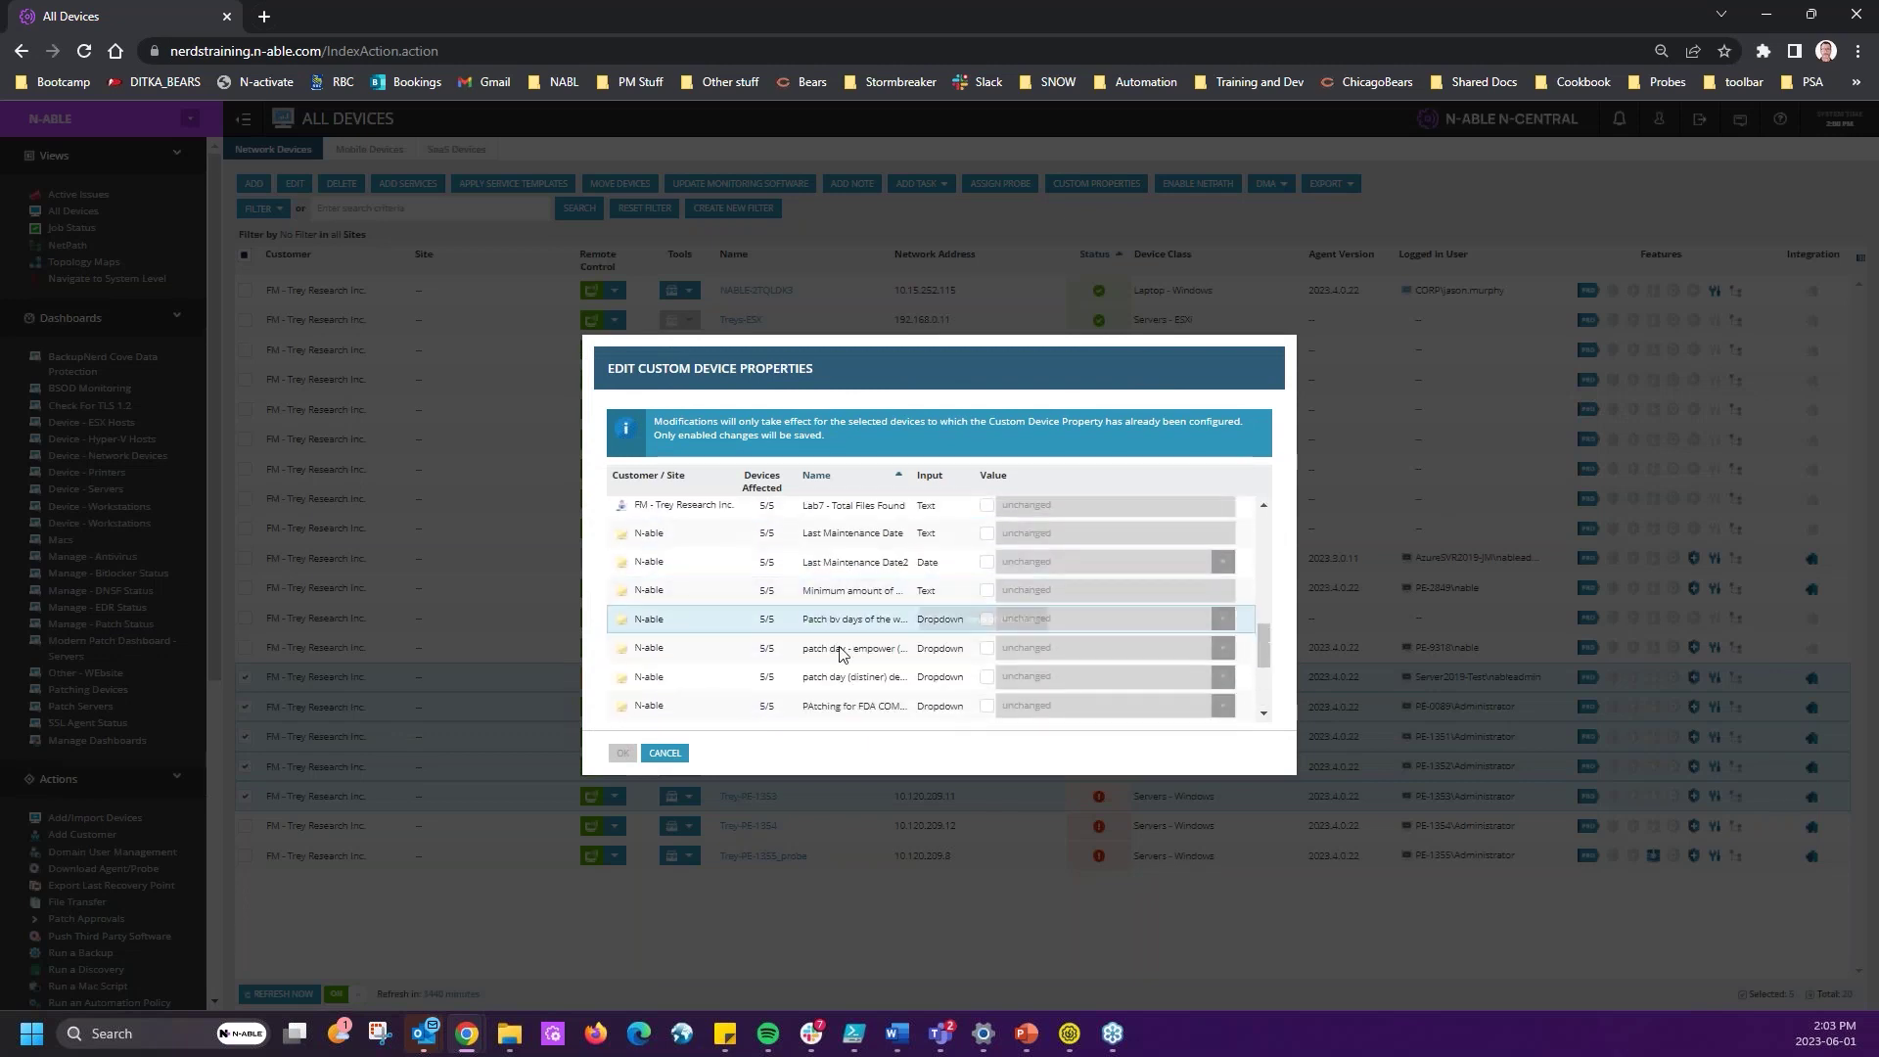
left_click(986, 619)
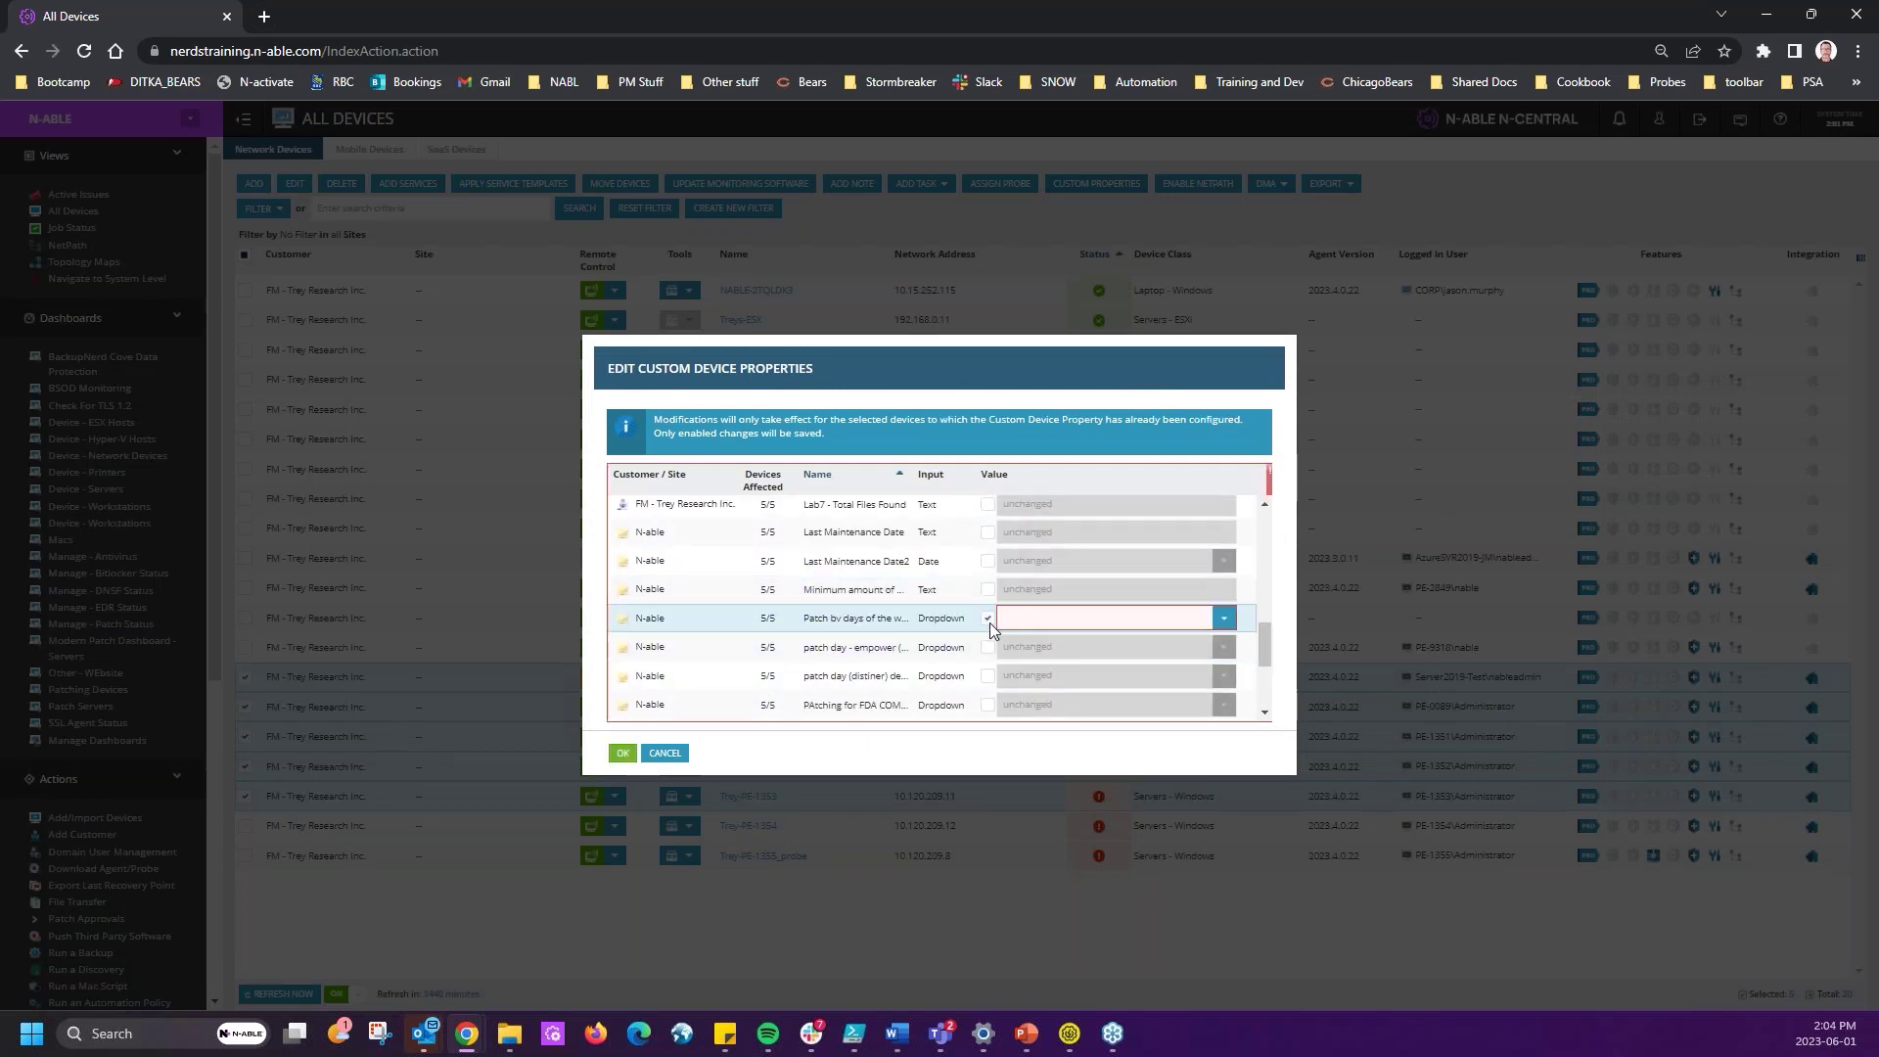
left_click(1221, 619)
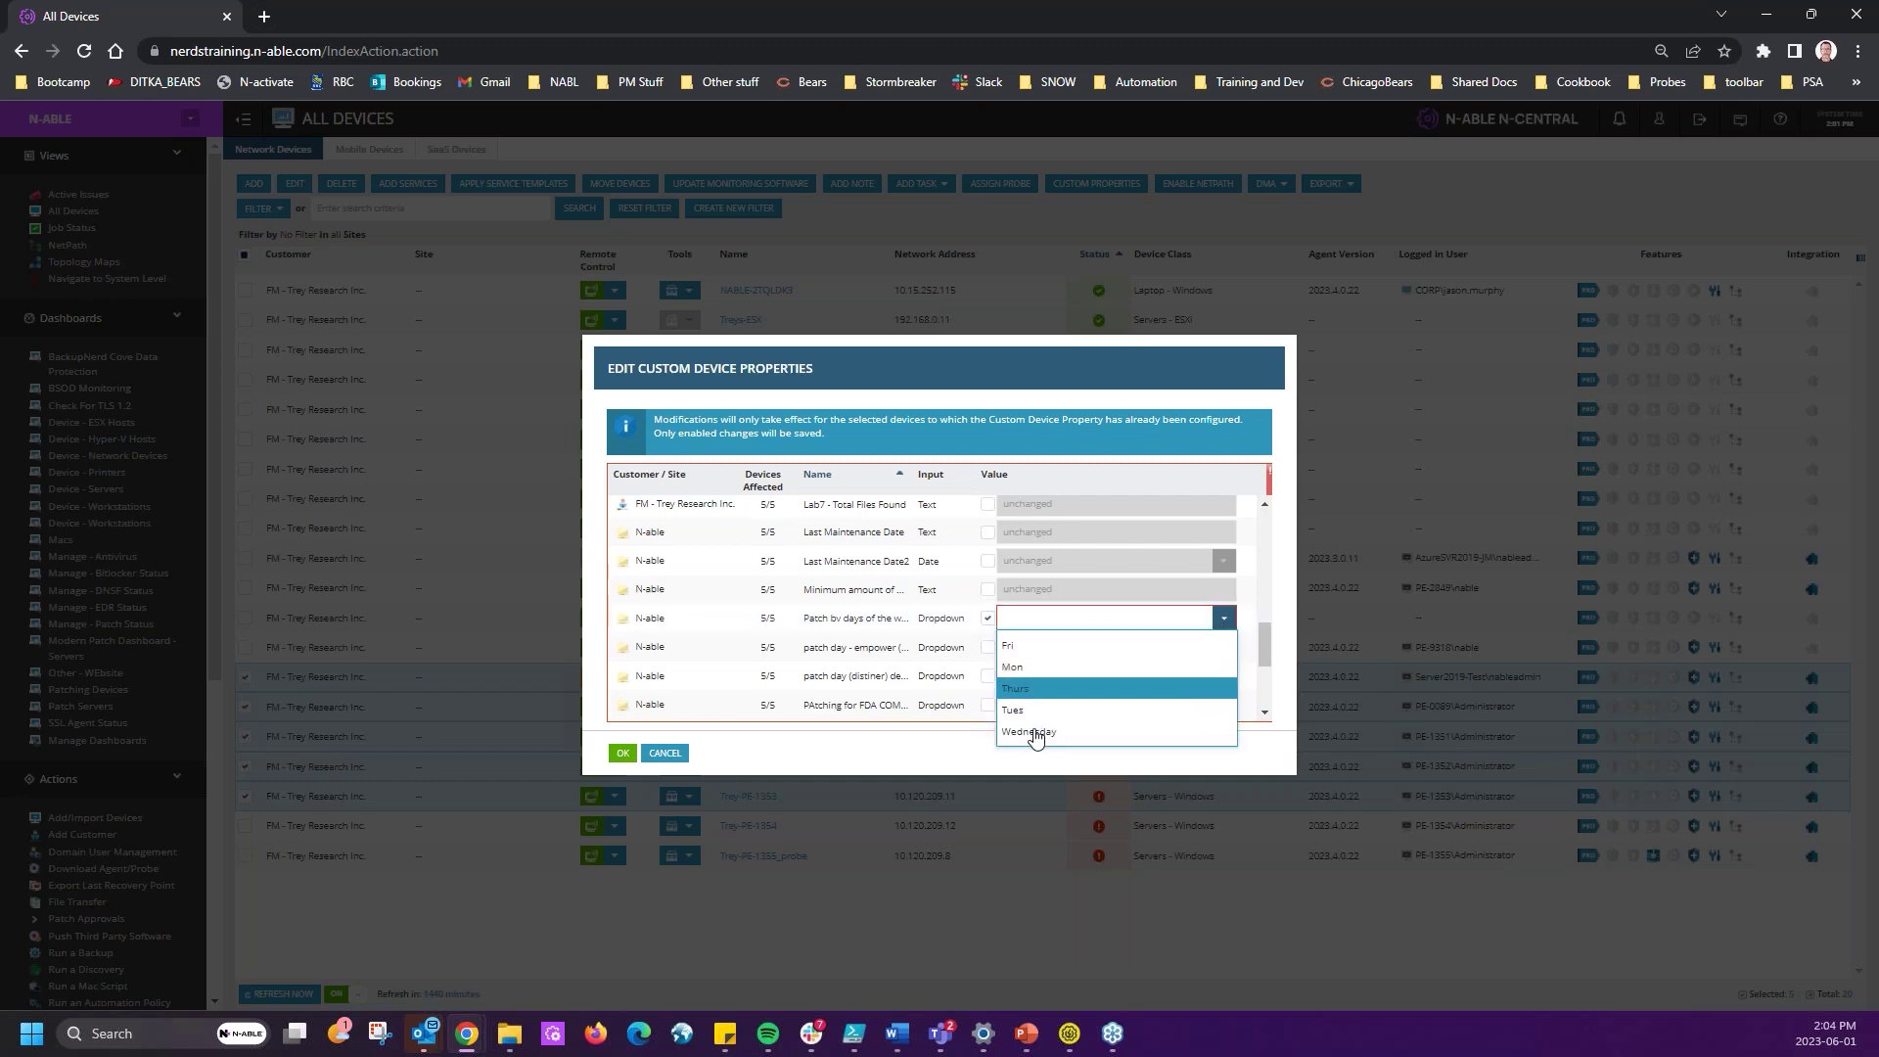
left_click(219, 941)
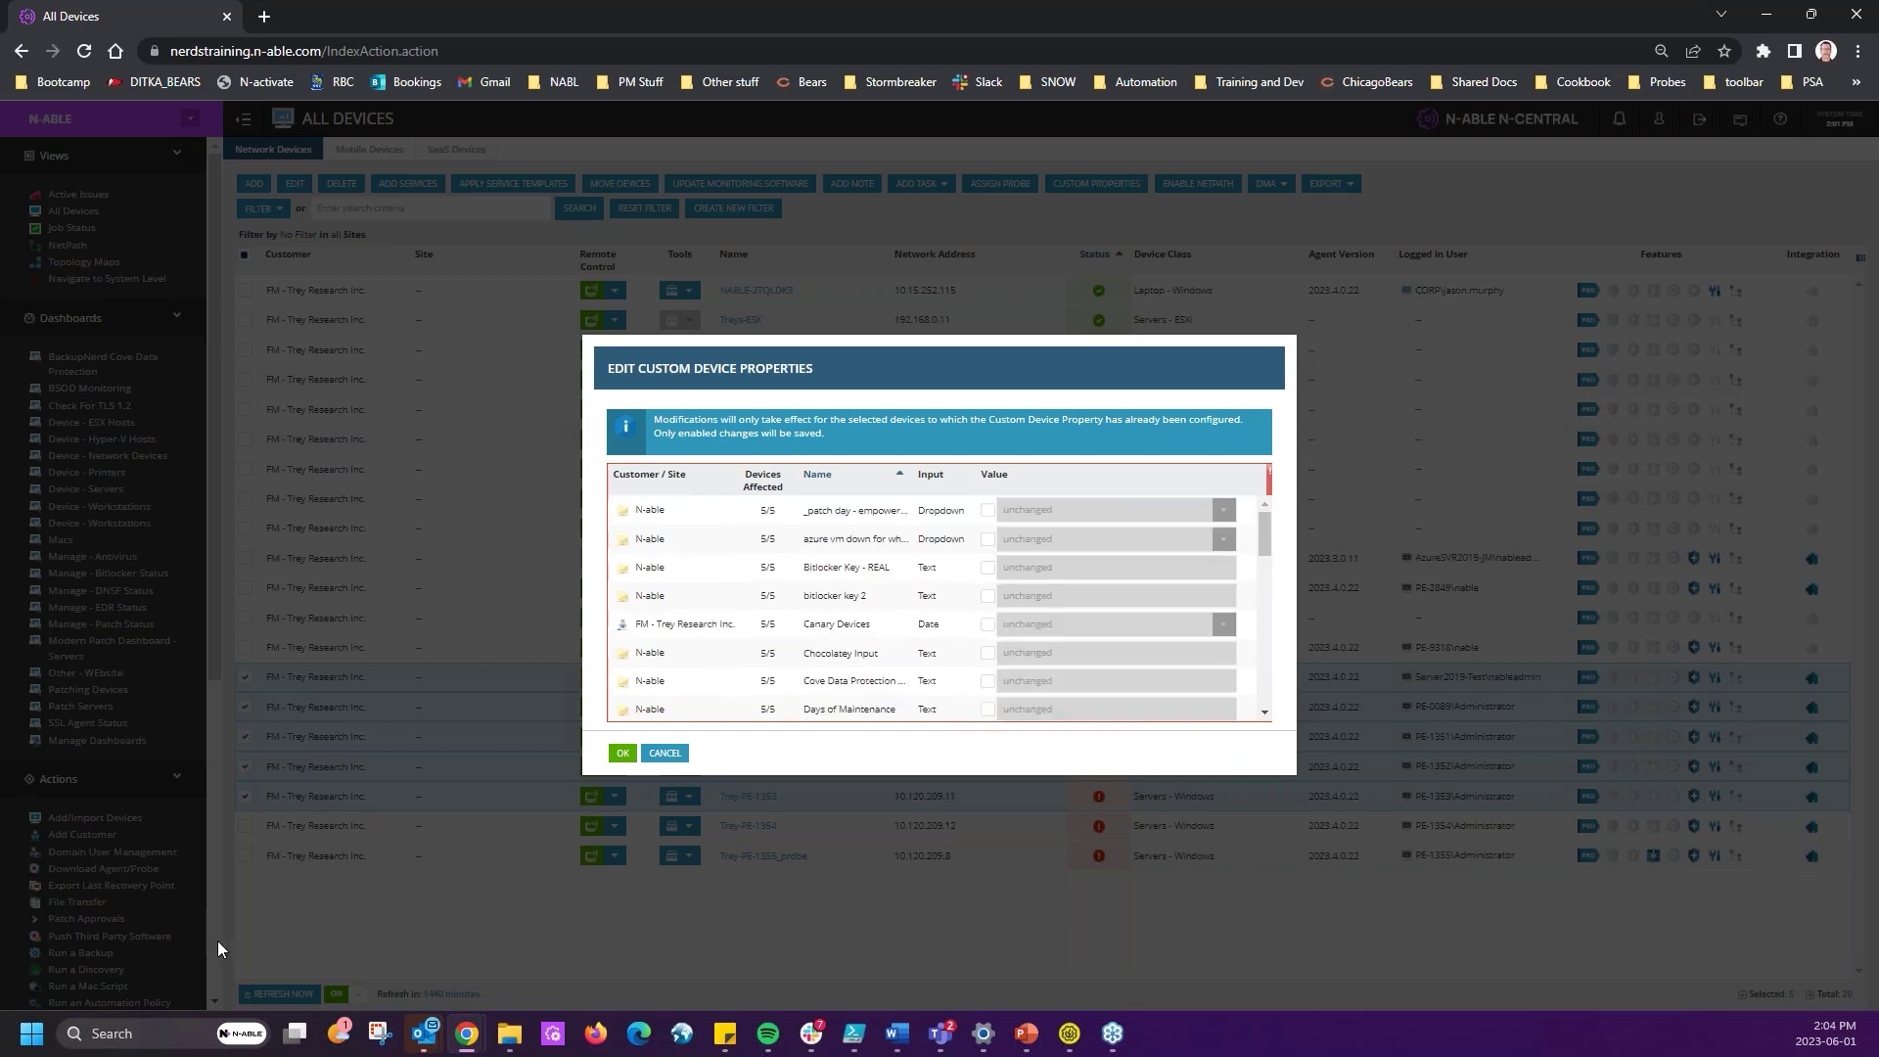
left_click(665, 753)
- Return to the Custom Properties list and reopen the organization property Patching Days of the week
scroll(168, 915, "down", 5)
left_click(78, 747)
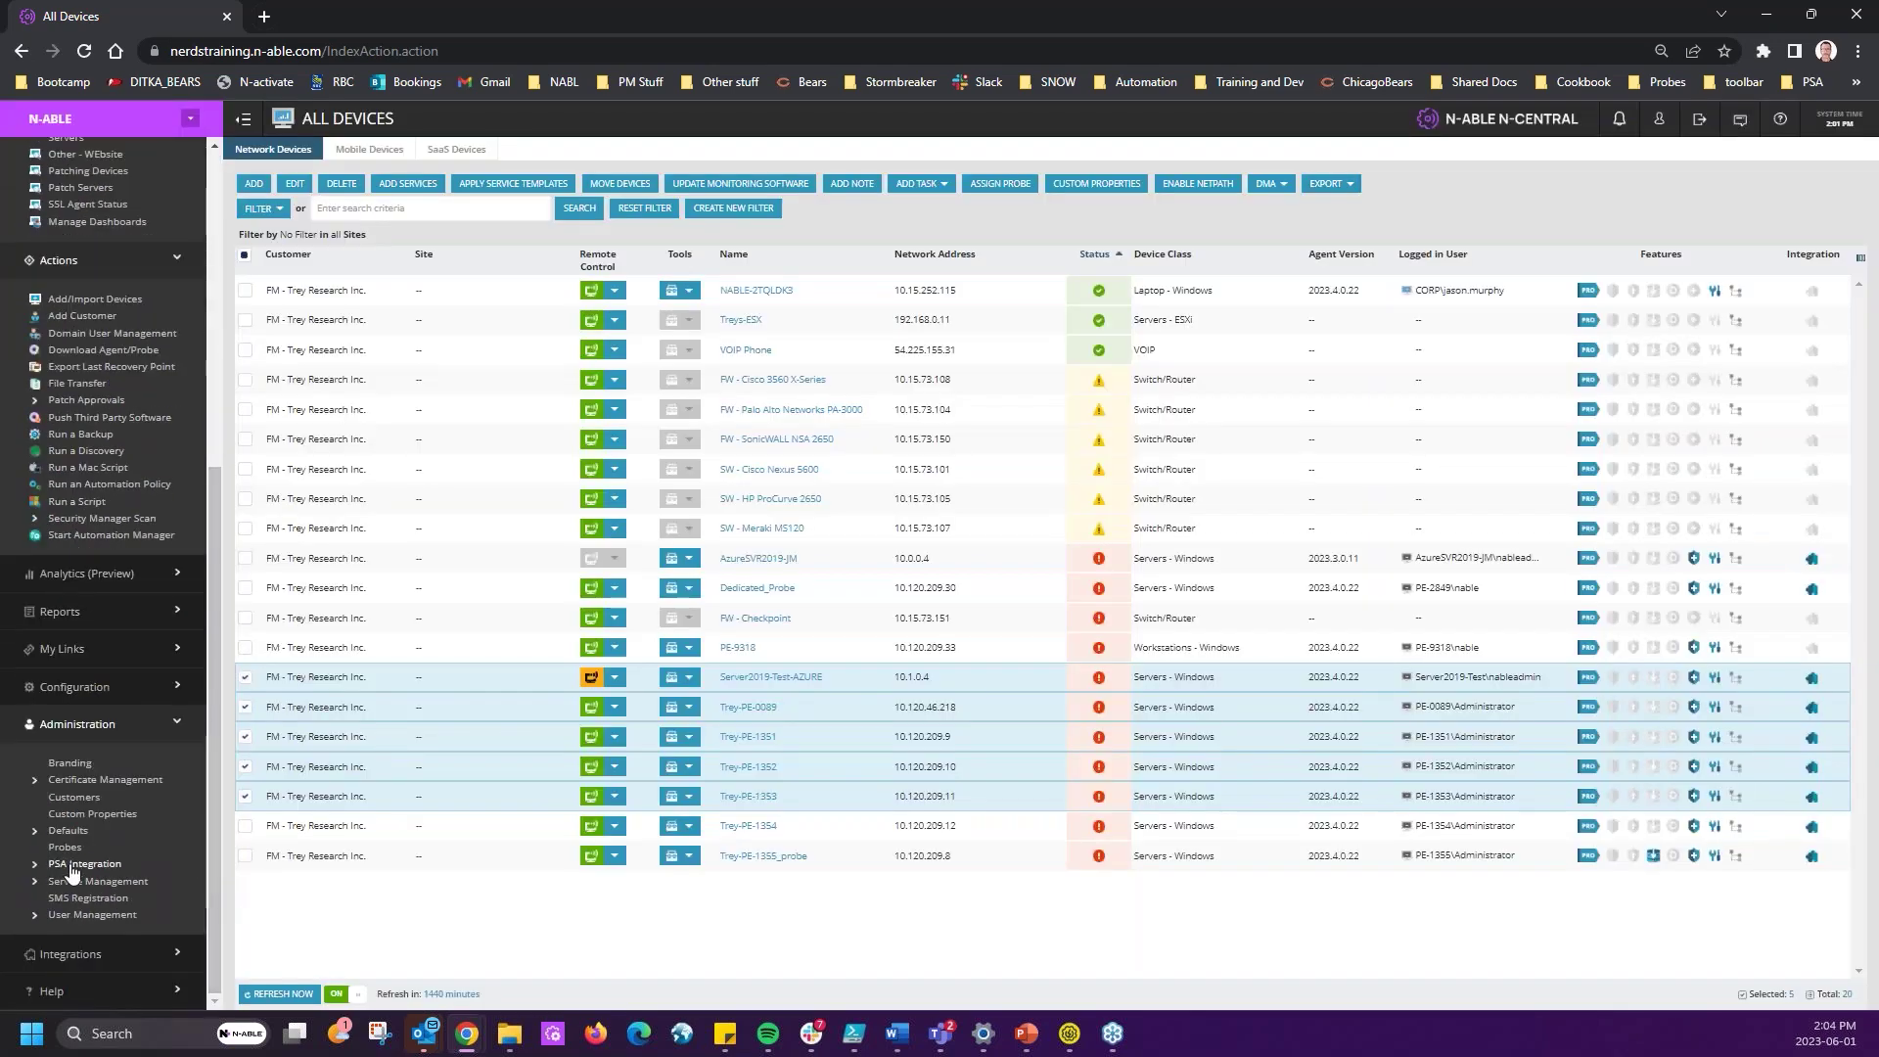
left_click(86, 824)
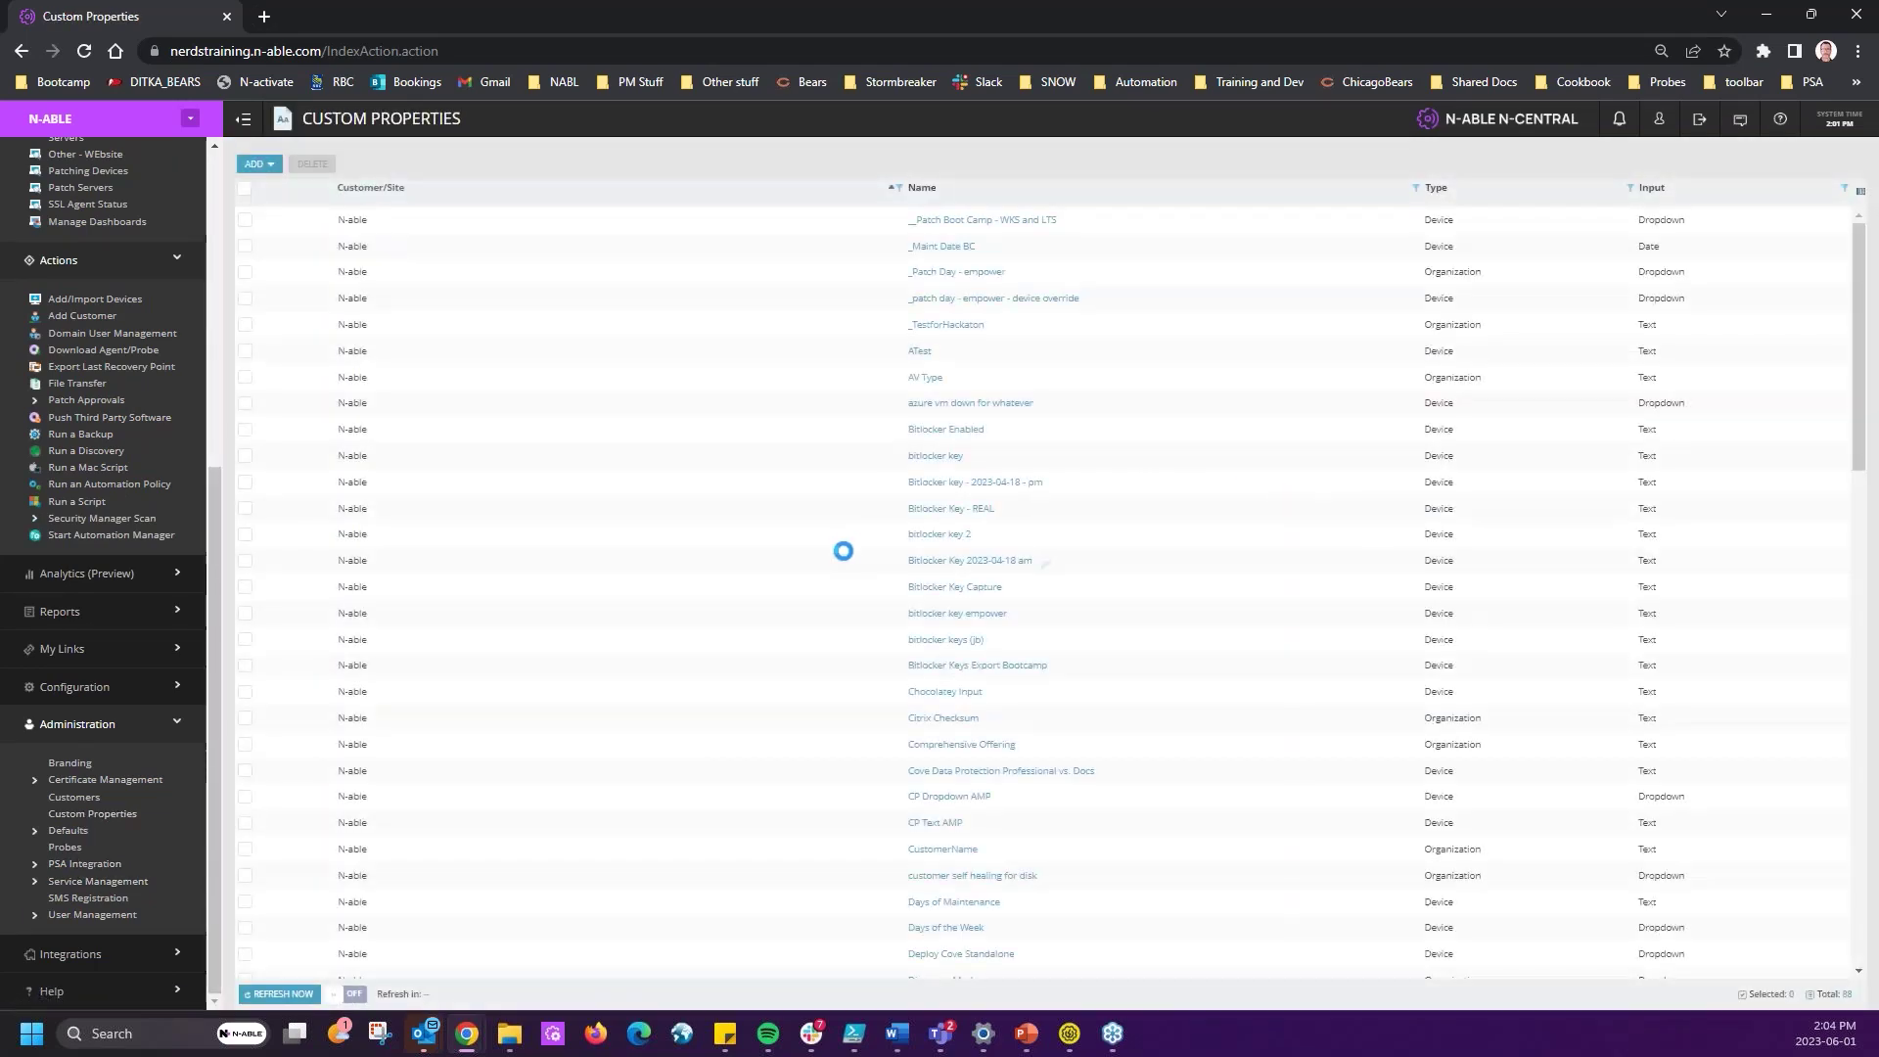
scroll(960, 683, "down", 8)
scroll(961, 683, "down", 5)
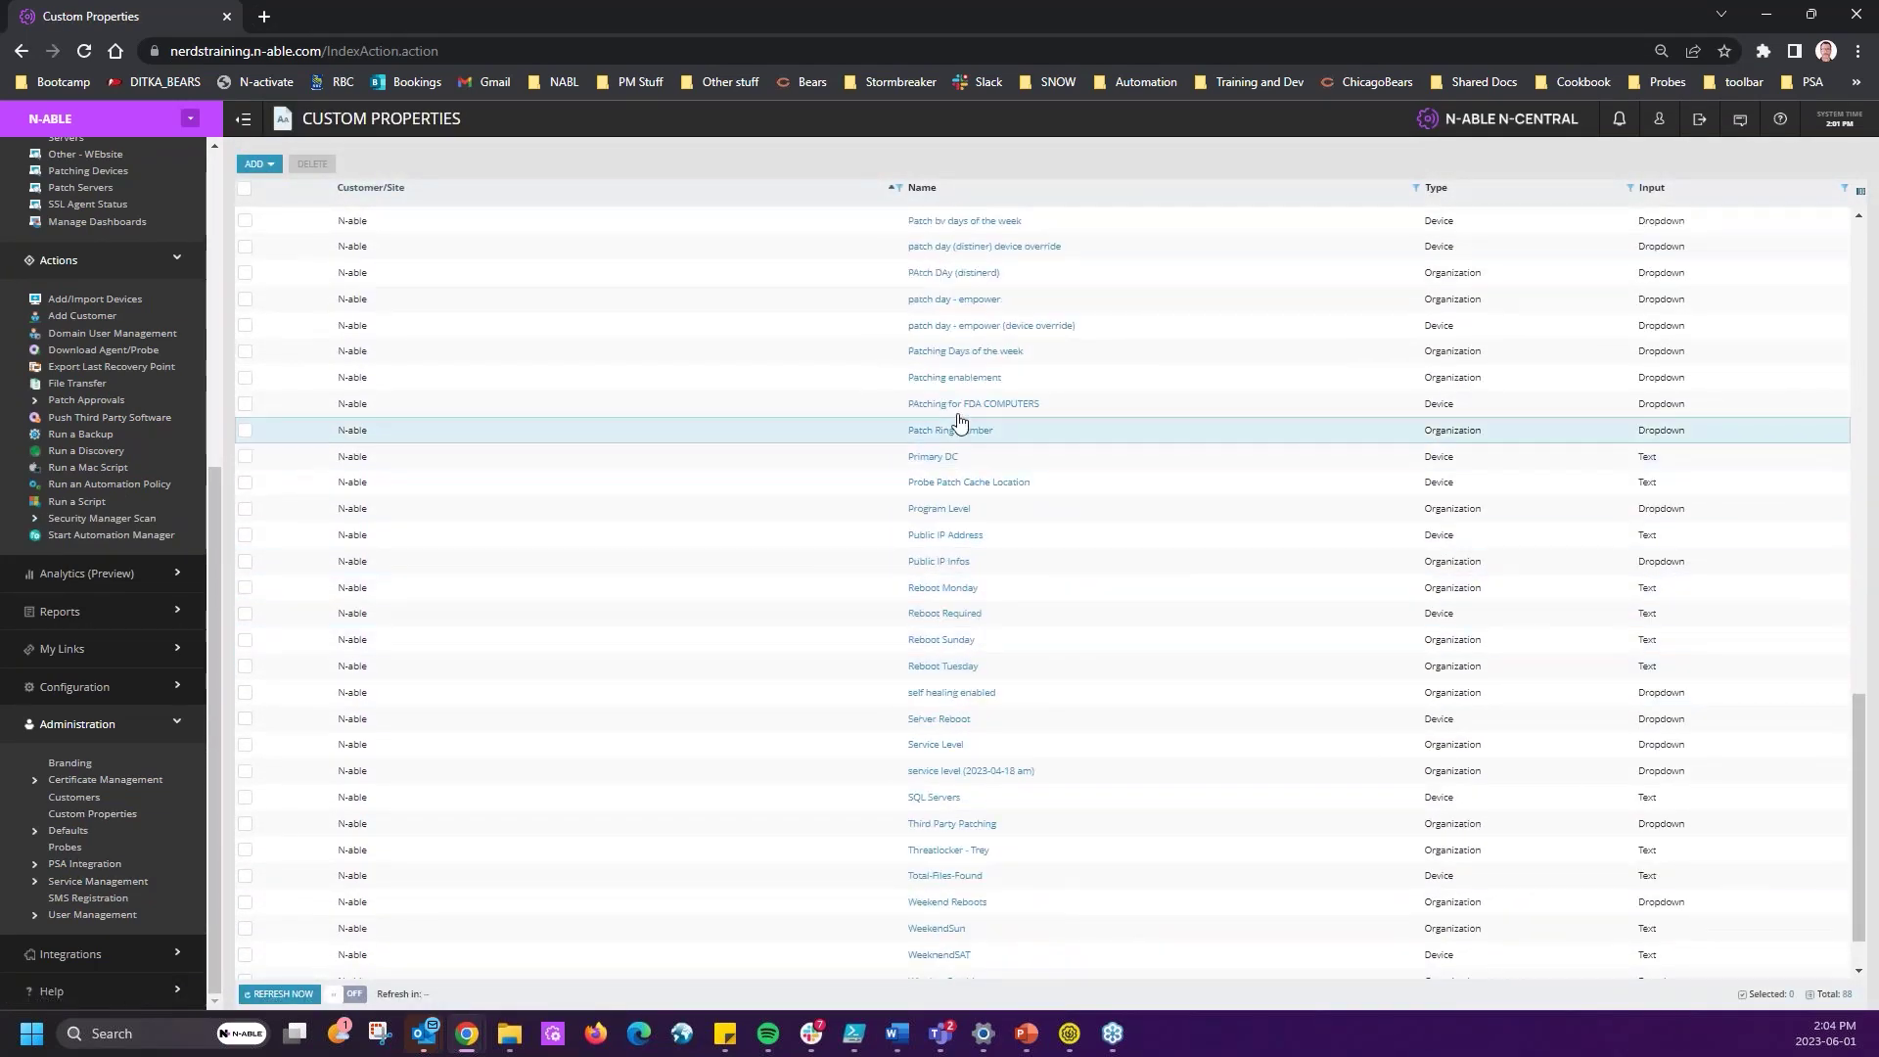
left_click(964, 352)
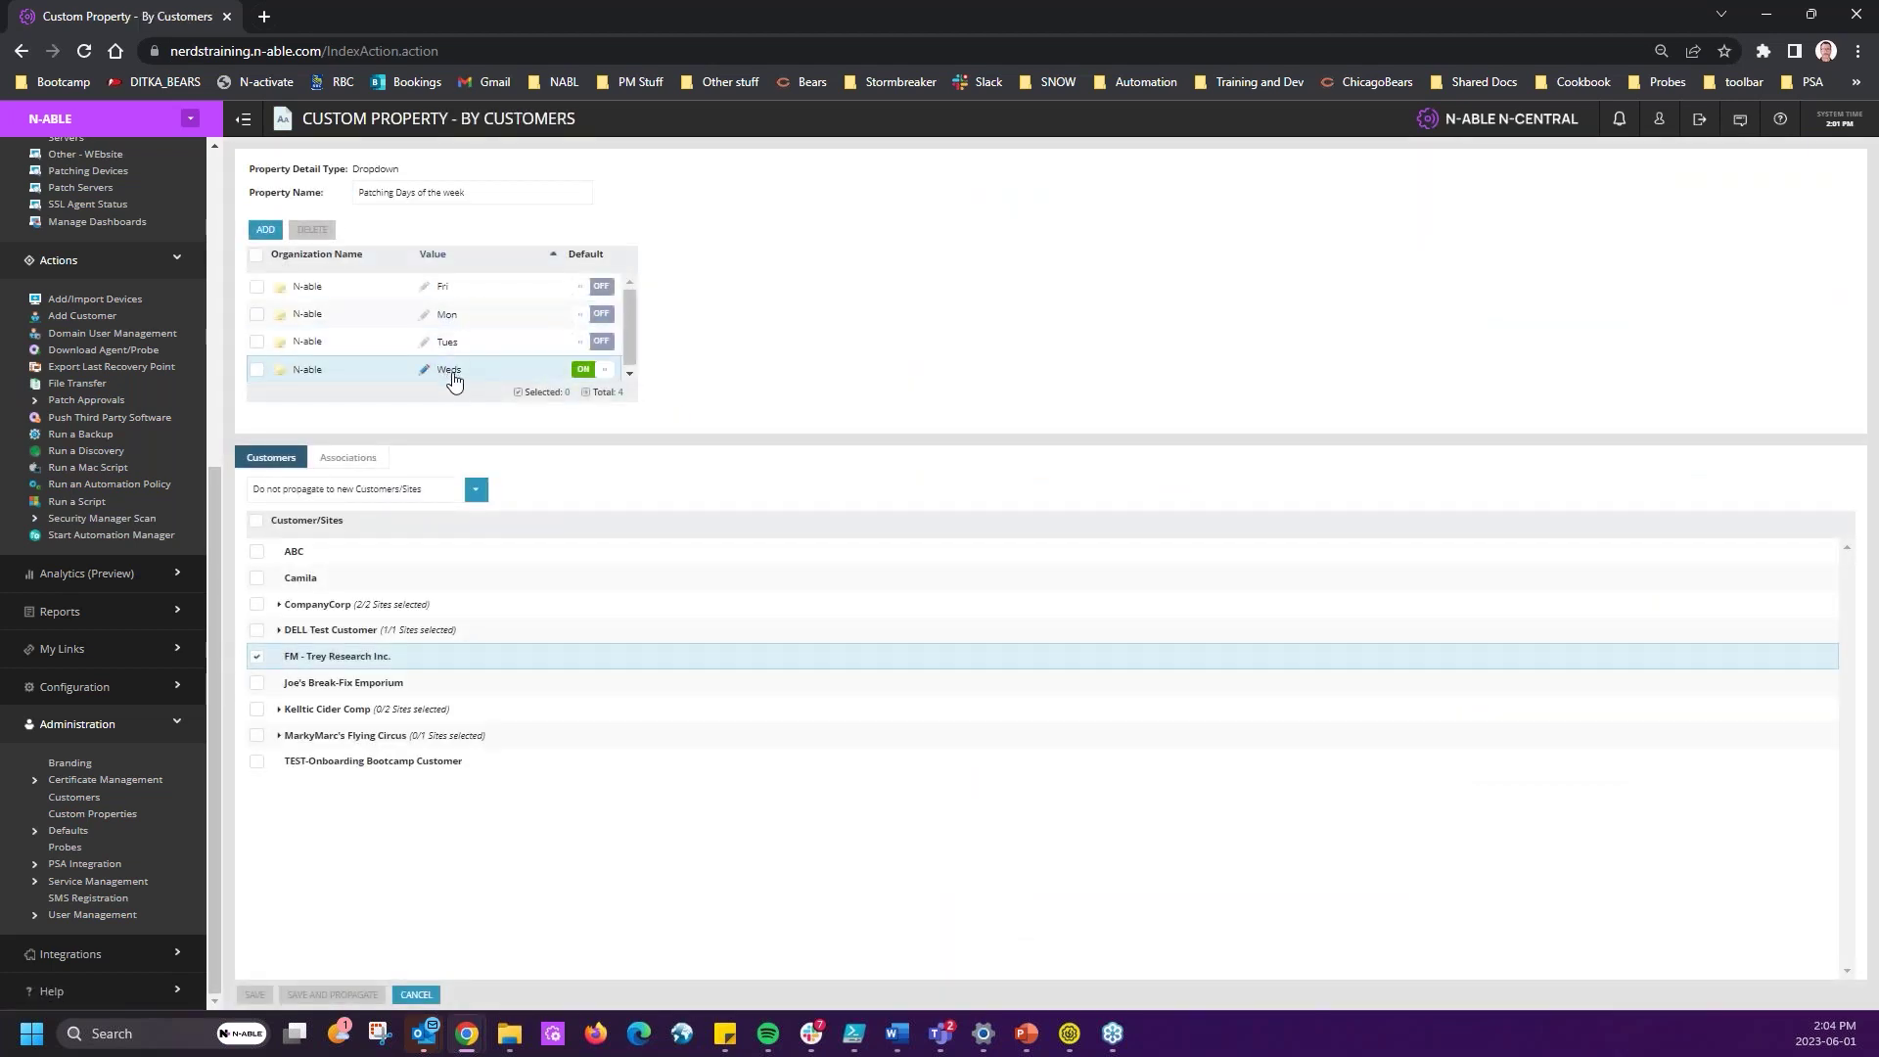
- Inspect the Weds value and the organization list, try Mon as the property's default, and turn that default off again
left_click(450, 372)
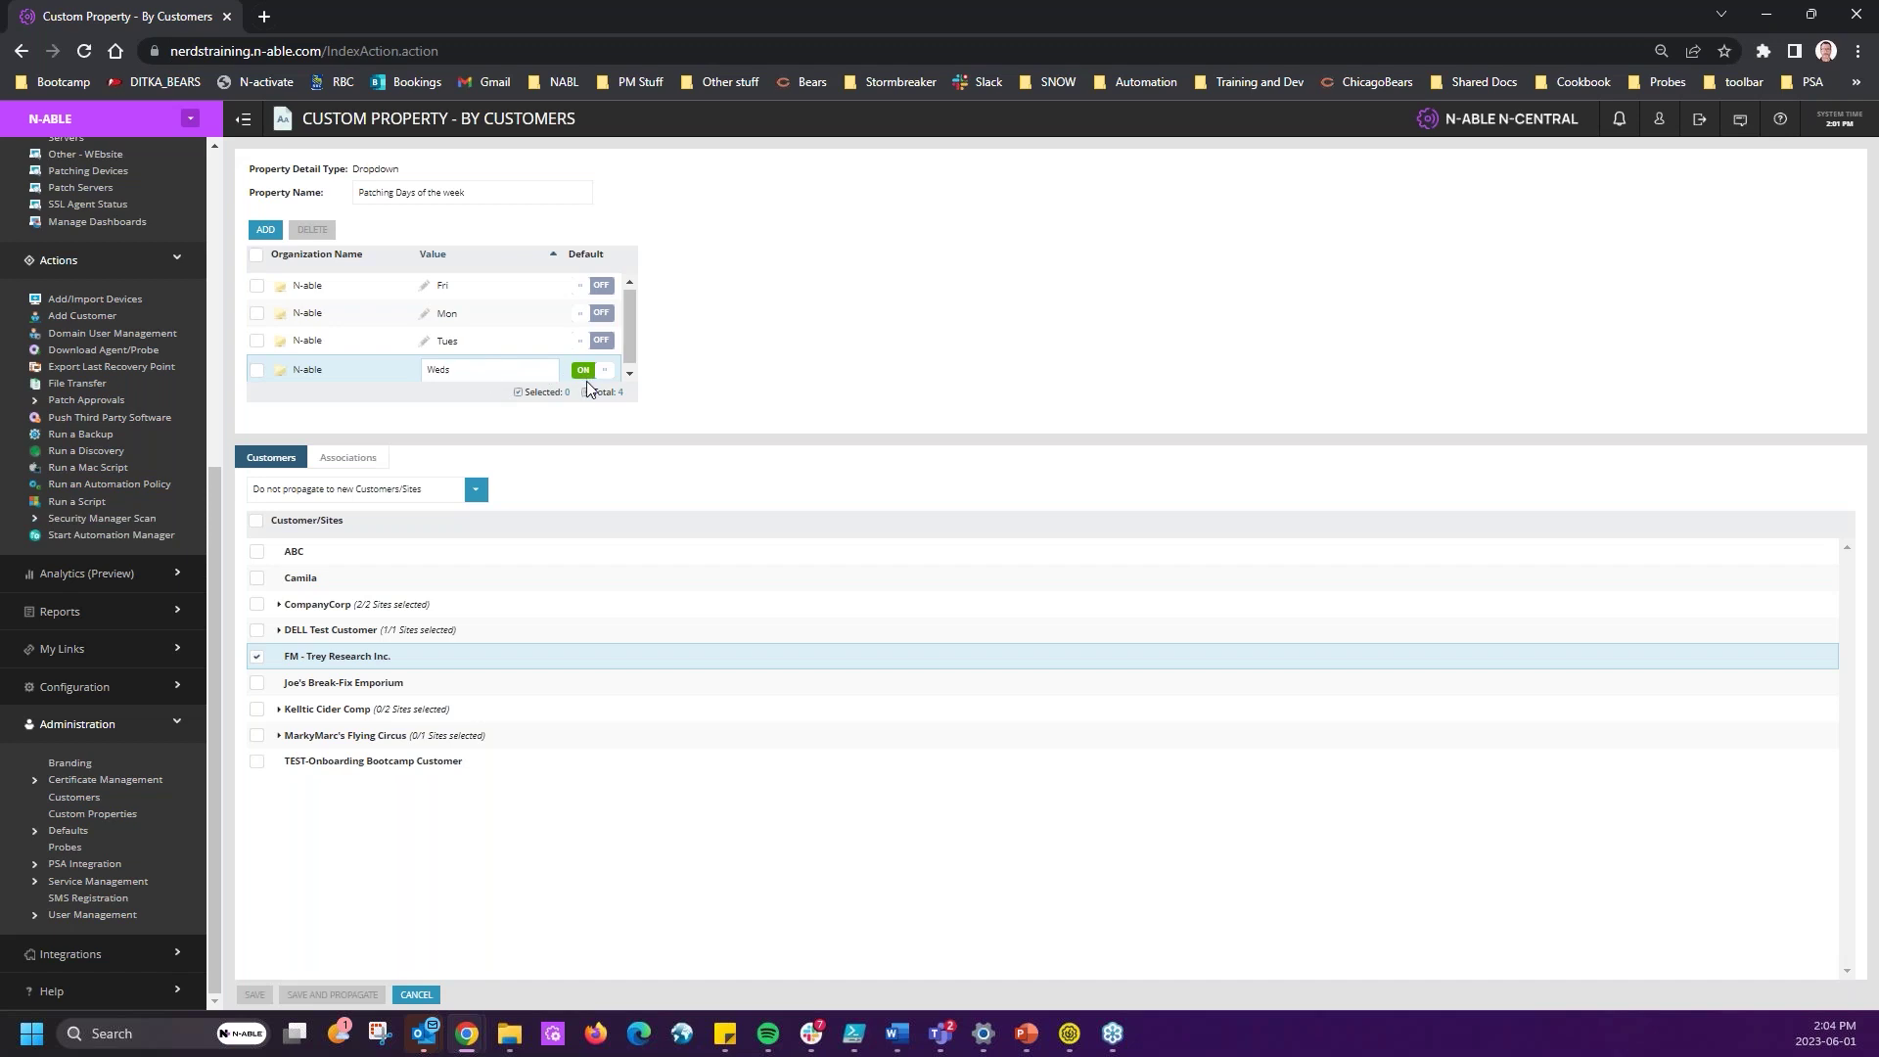
key("Return")
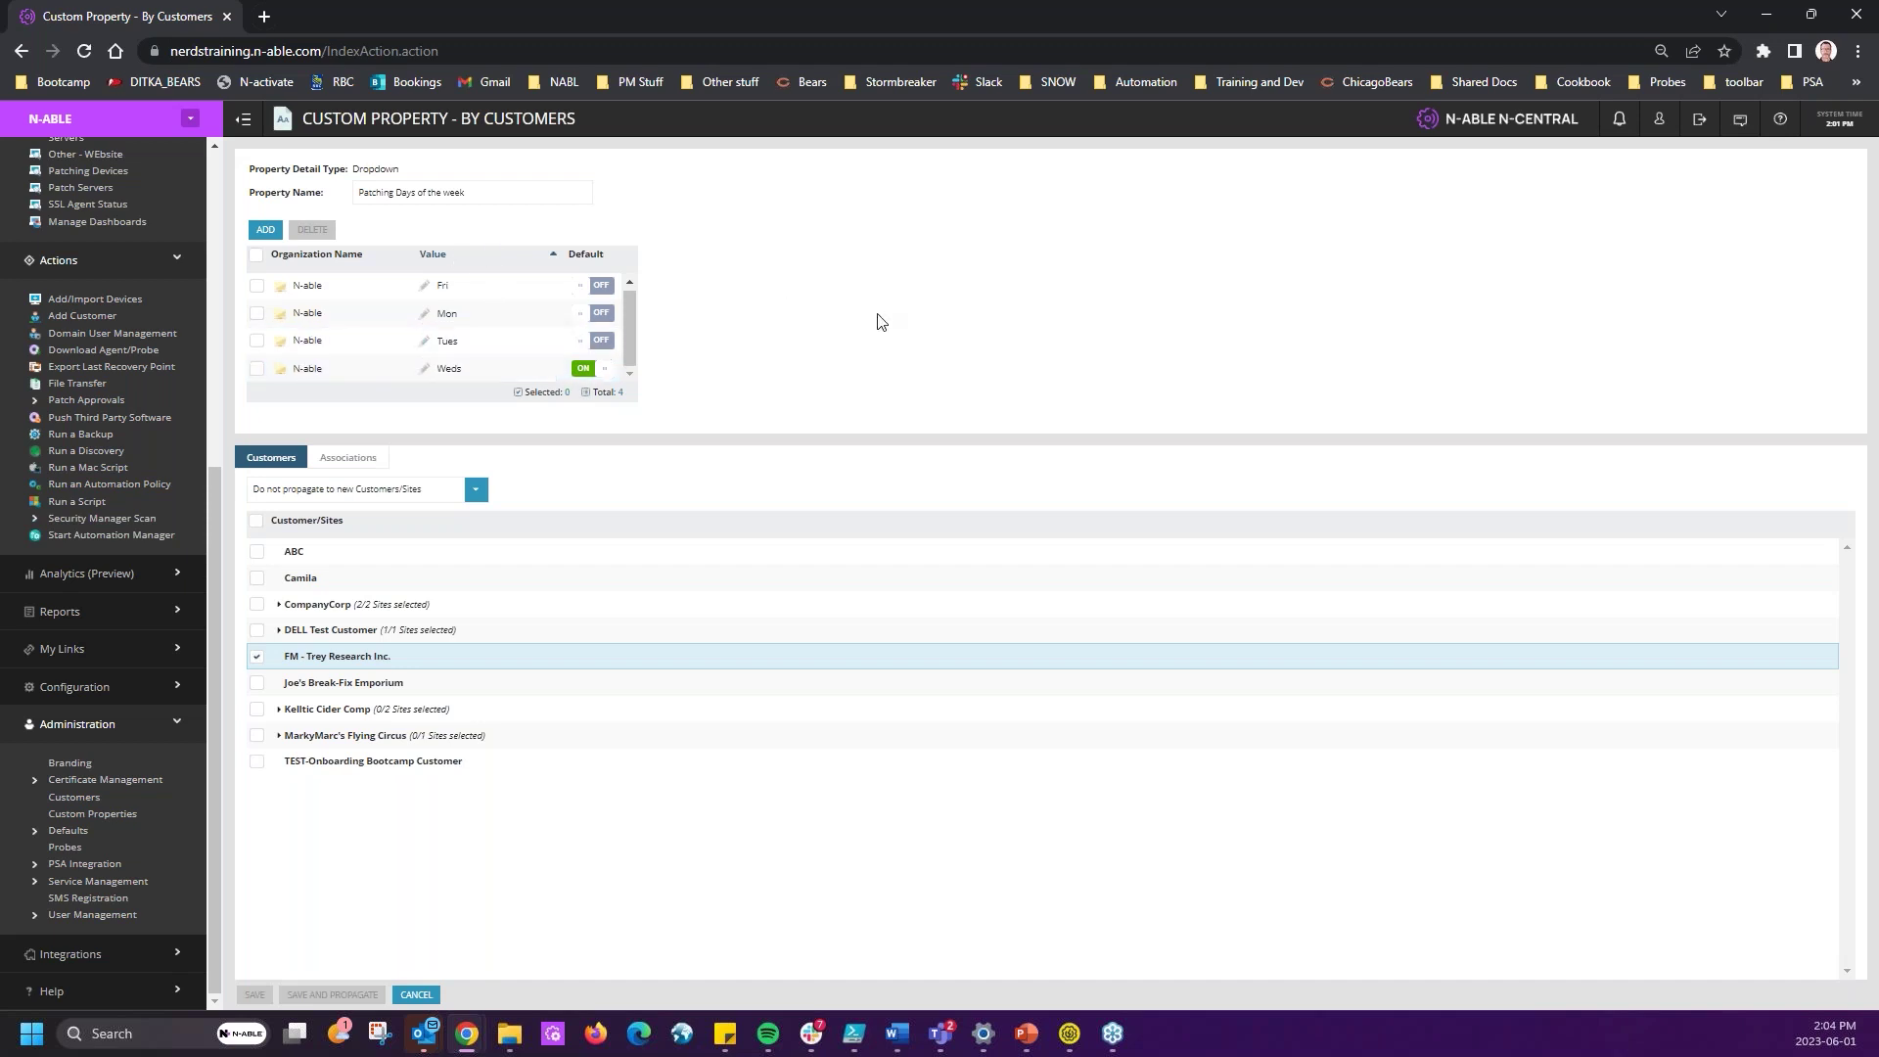
left_click(189, 118)
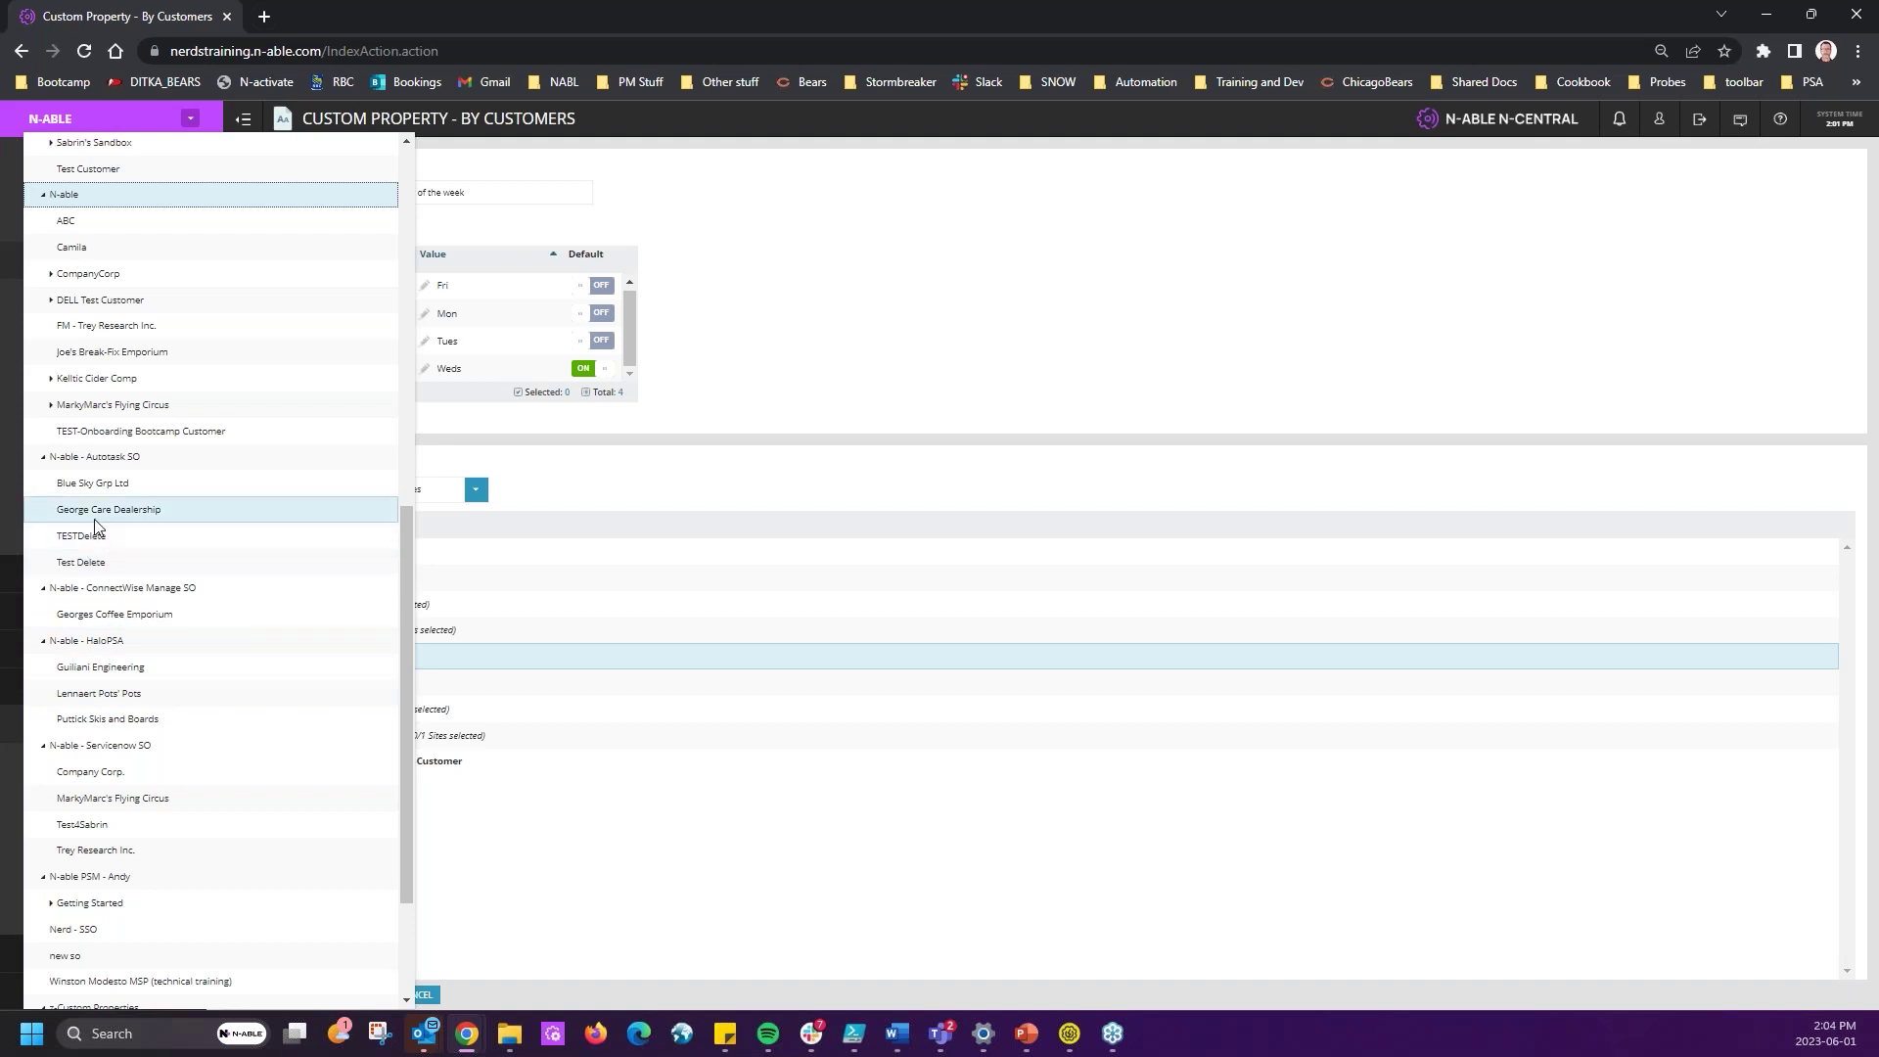
left_click(870, 371)
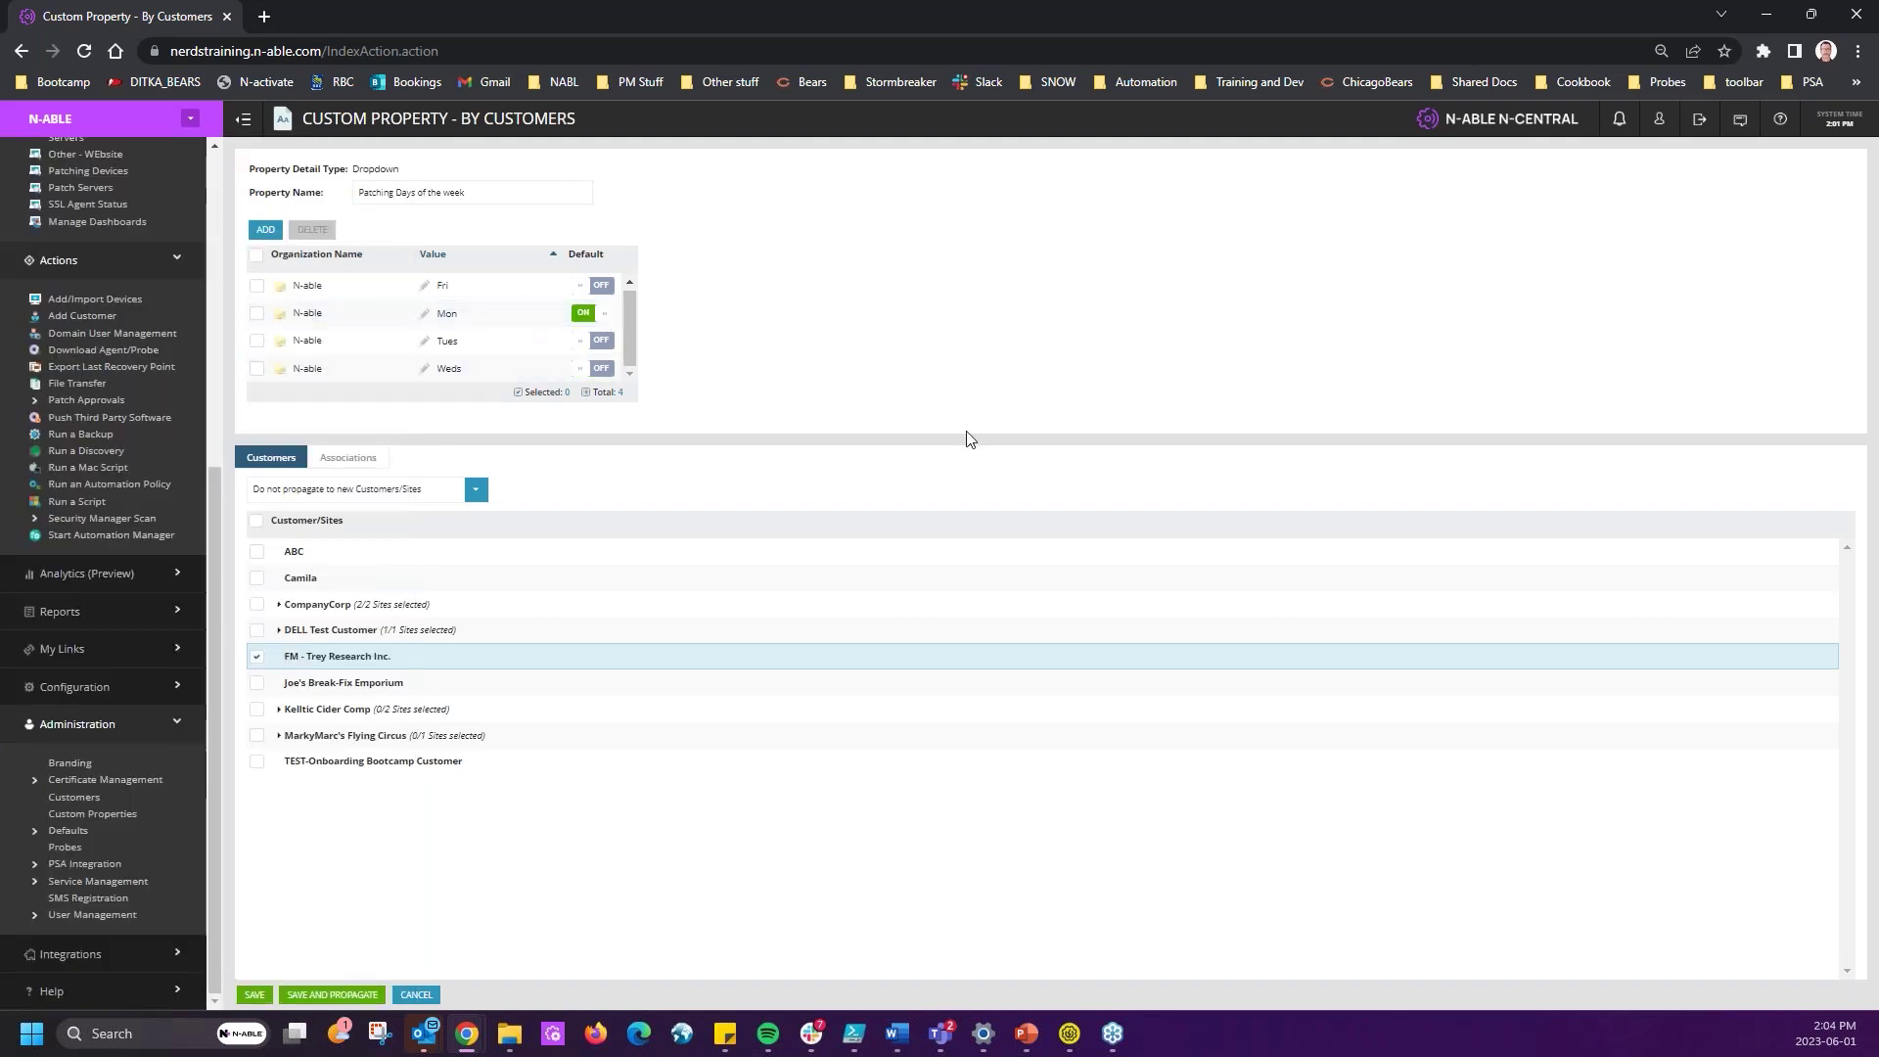
left_click(584, 312)
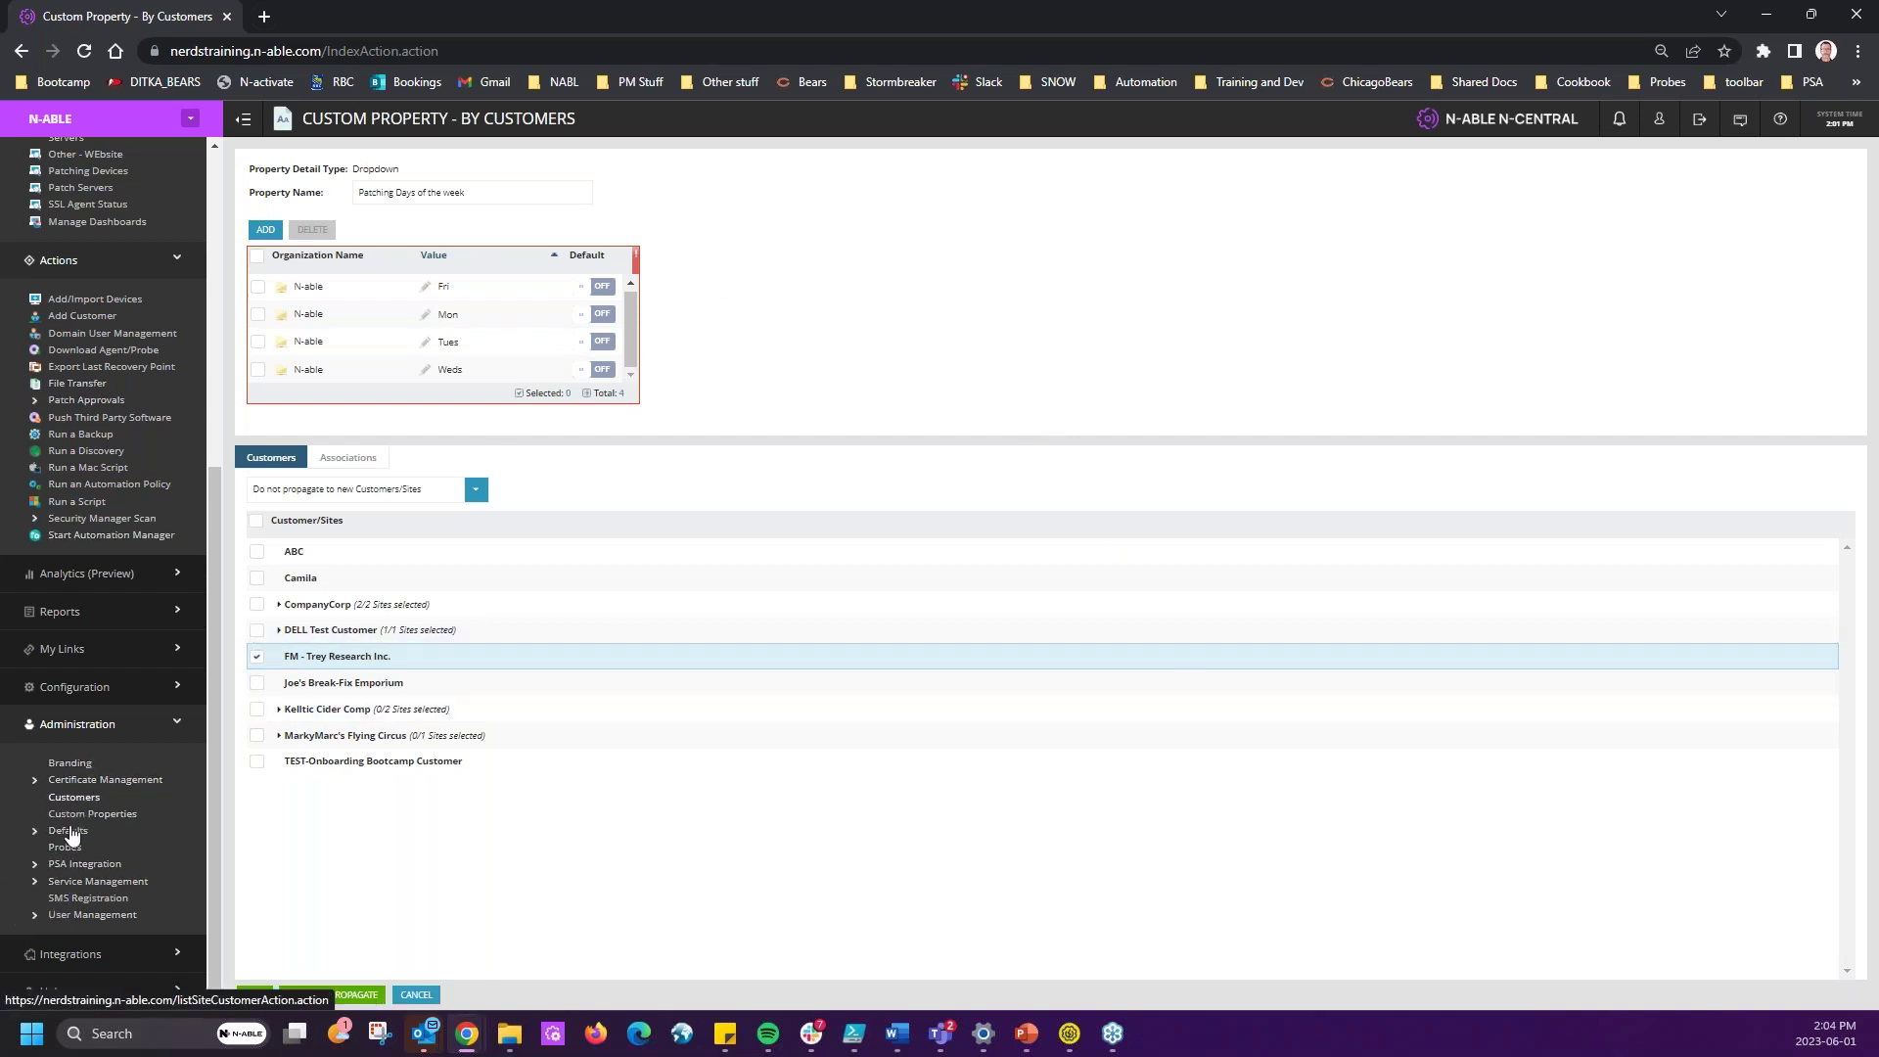
- Start a new device filter named "Patch by days of the Week - Friday"
left_click(59, 690)
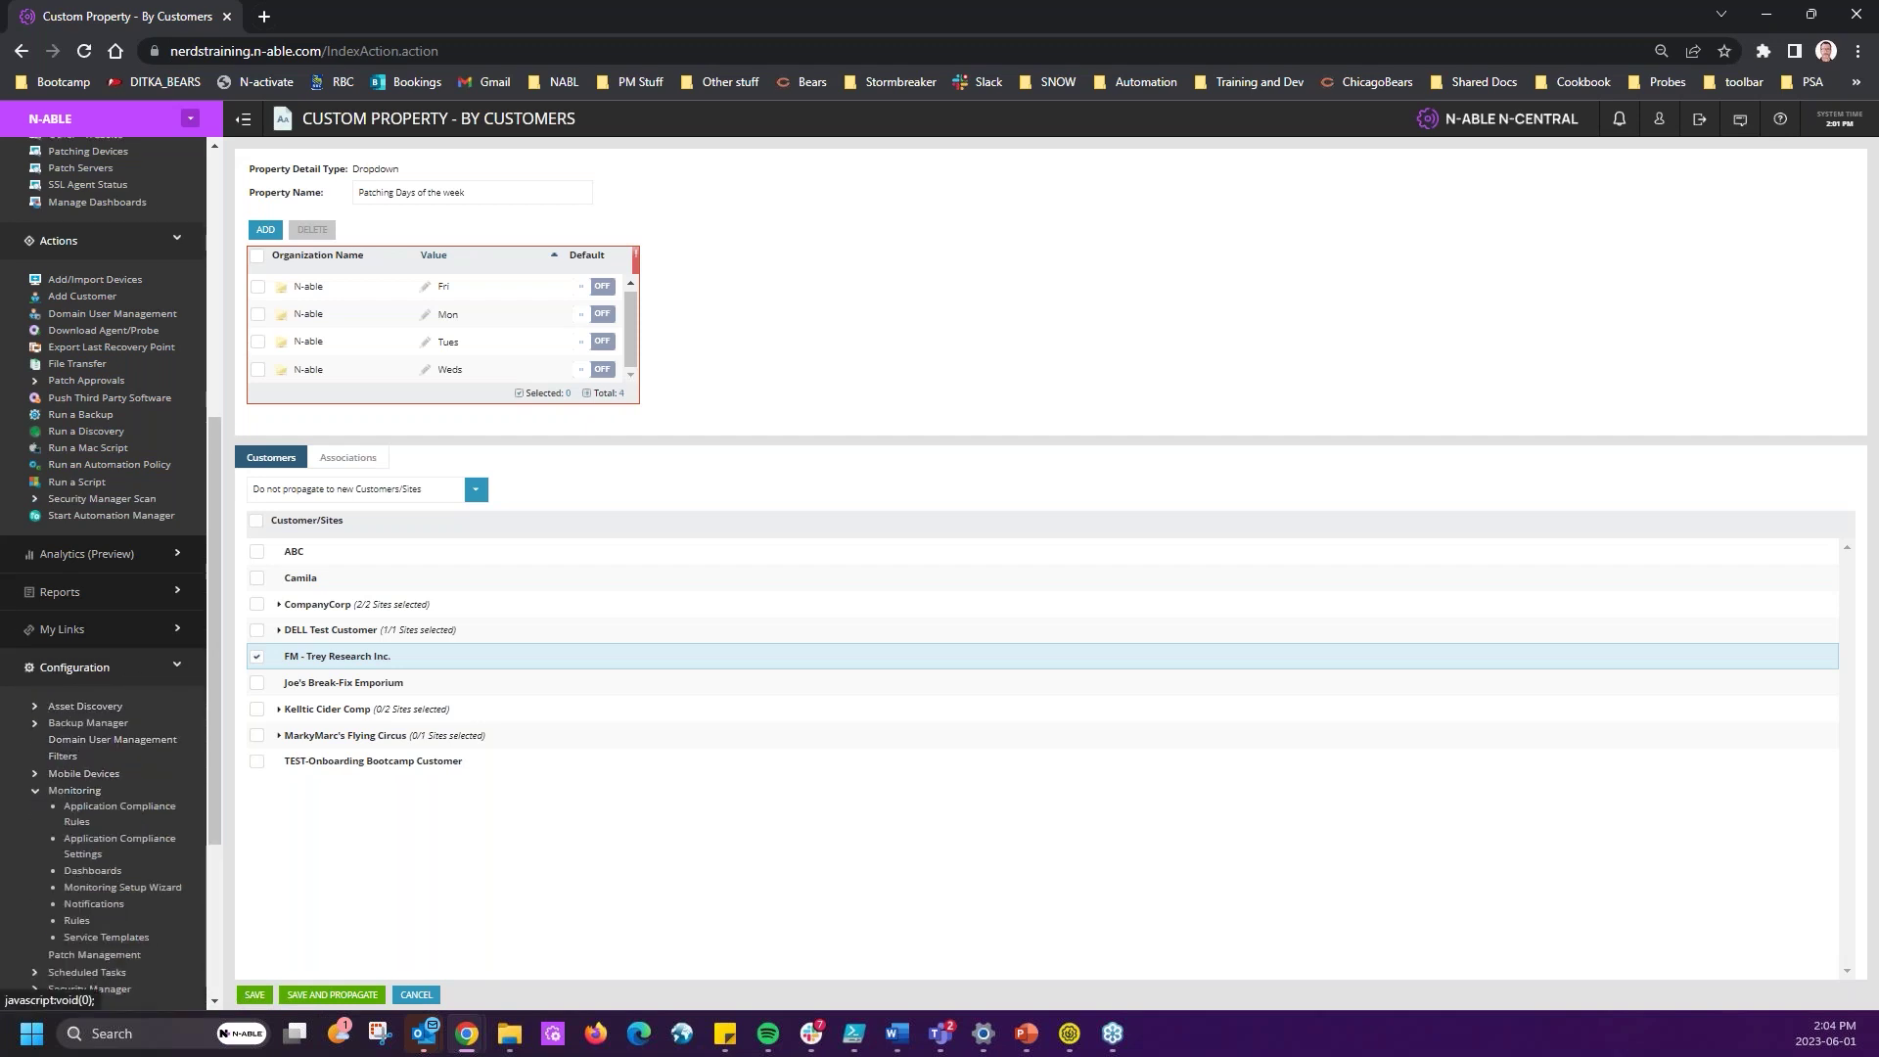
left_click(62, 755)
left_click(254, 167)
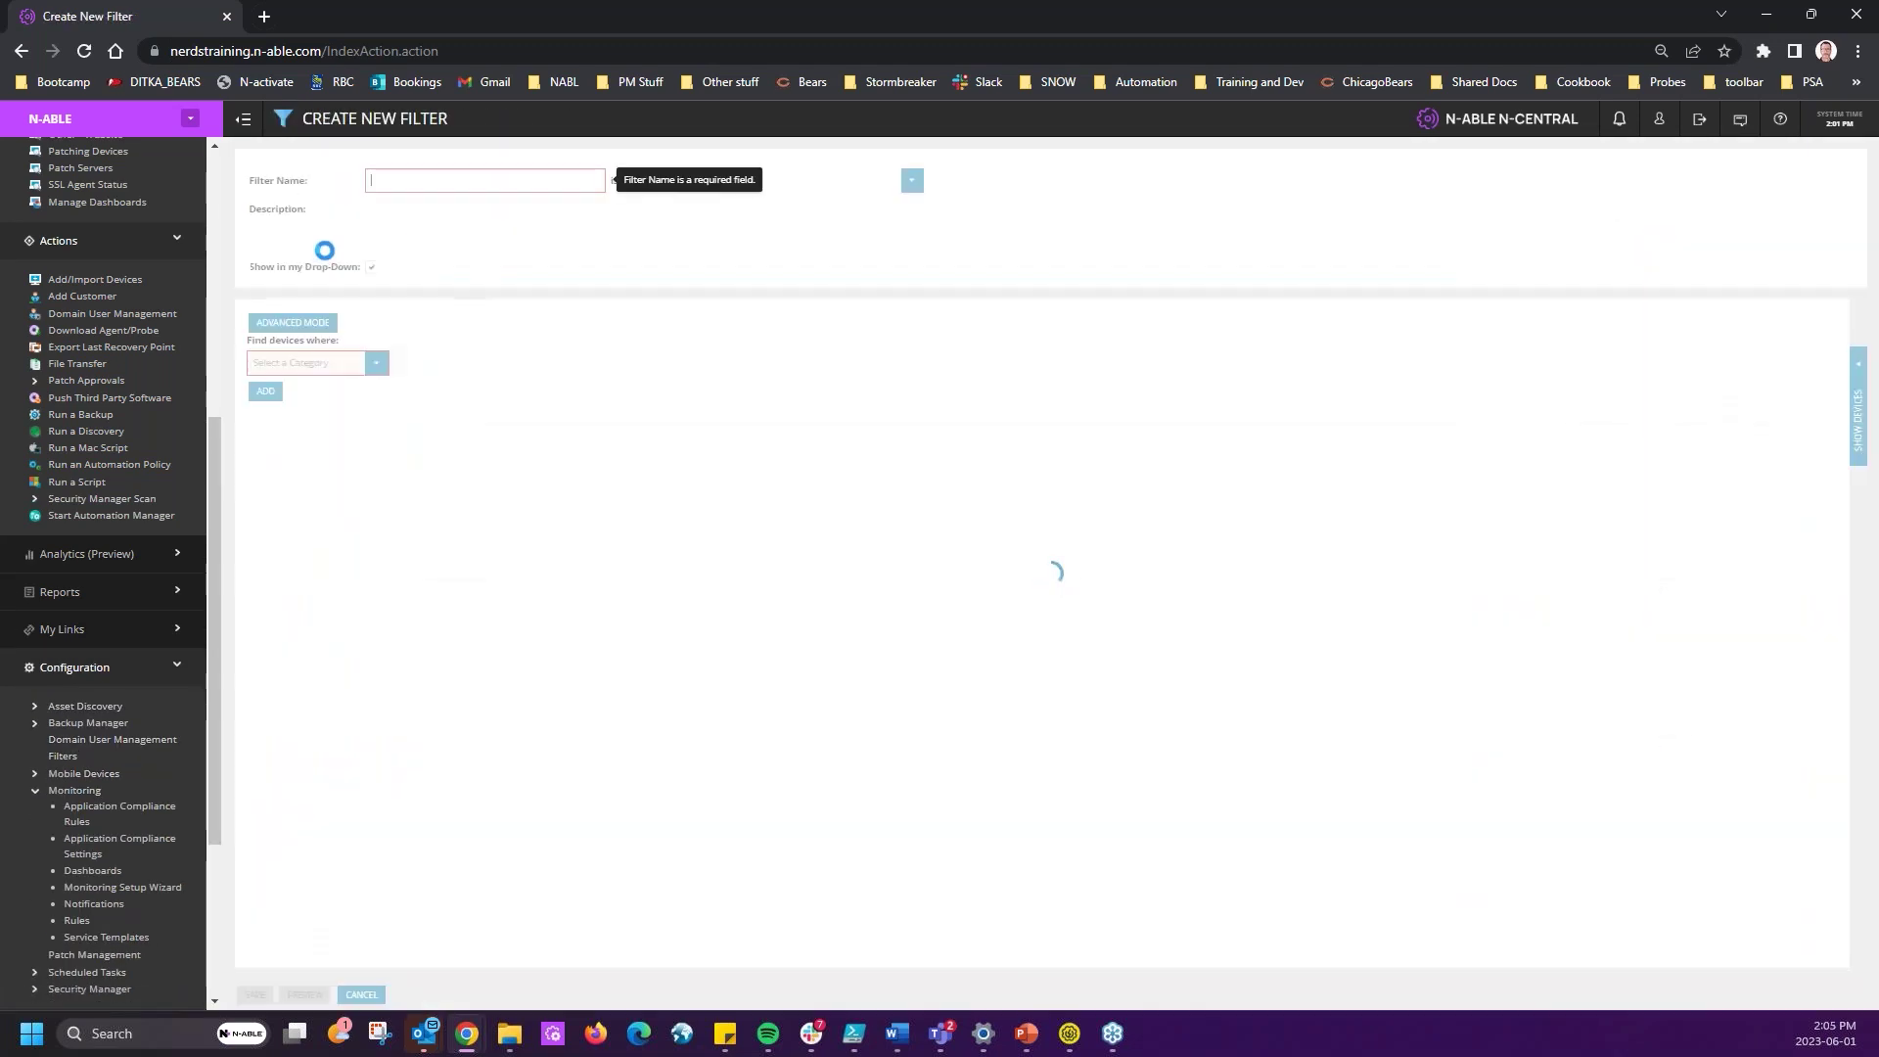
left_click(405, 177)
type("Patch by days of the Week - Weds")
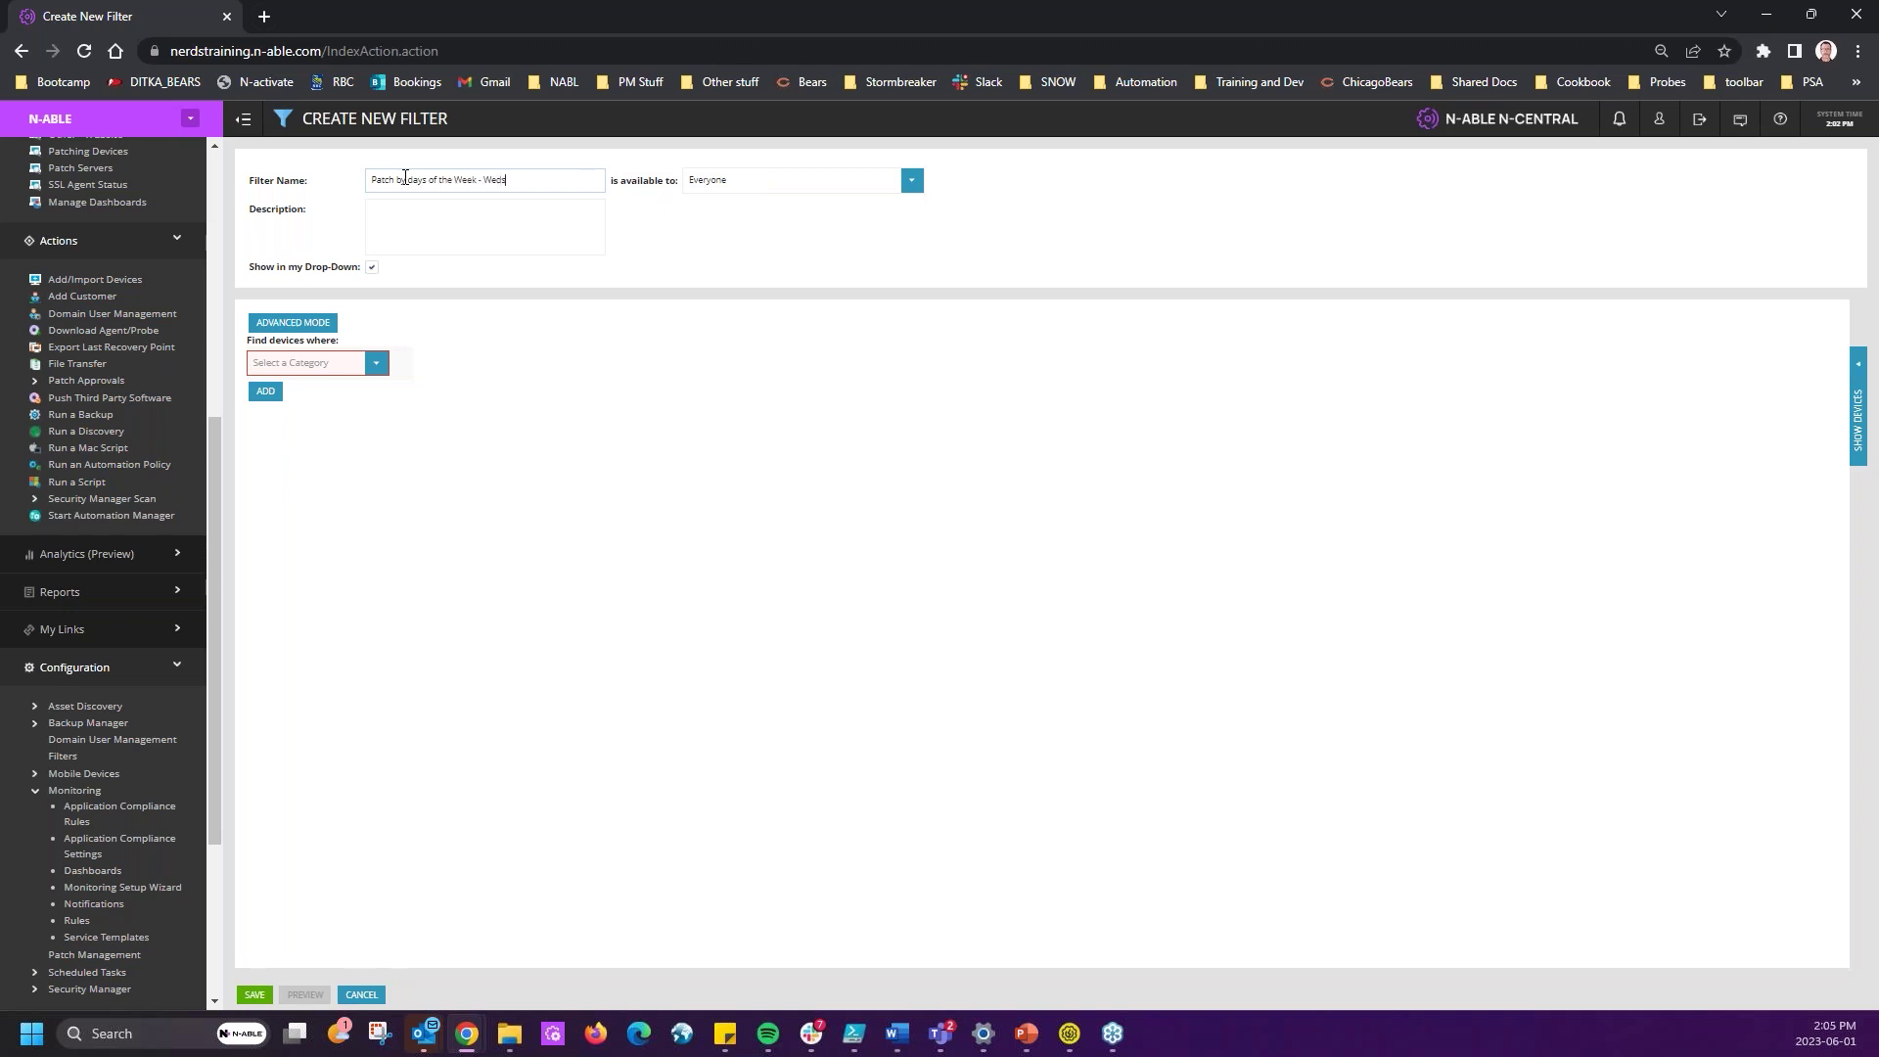
left_click(402, 174)
- Set the filter's condition to Device, Custom Device Property, Patch by days of the week, EQUAL TO, Fri
left_click(375, 363)
left_click(270, 413)
left_click(621, 363)
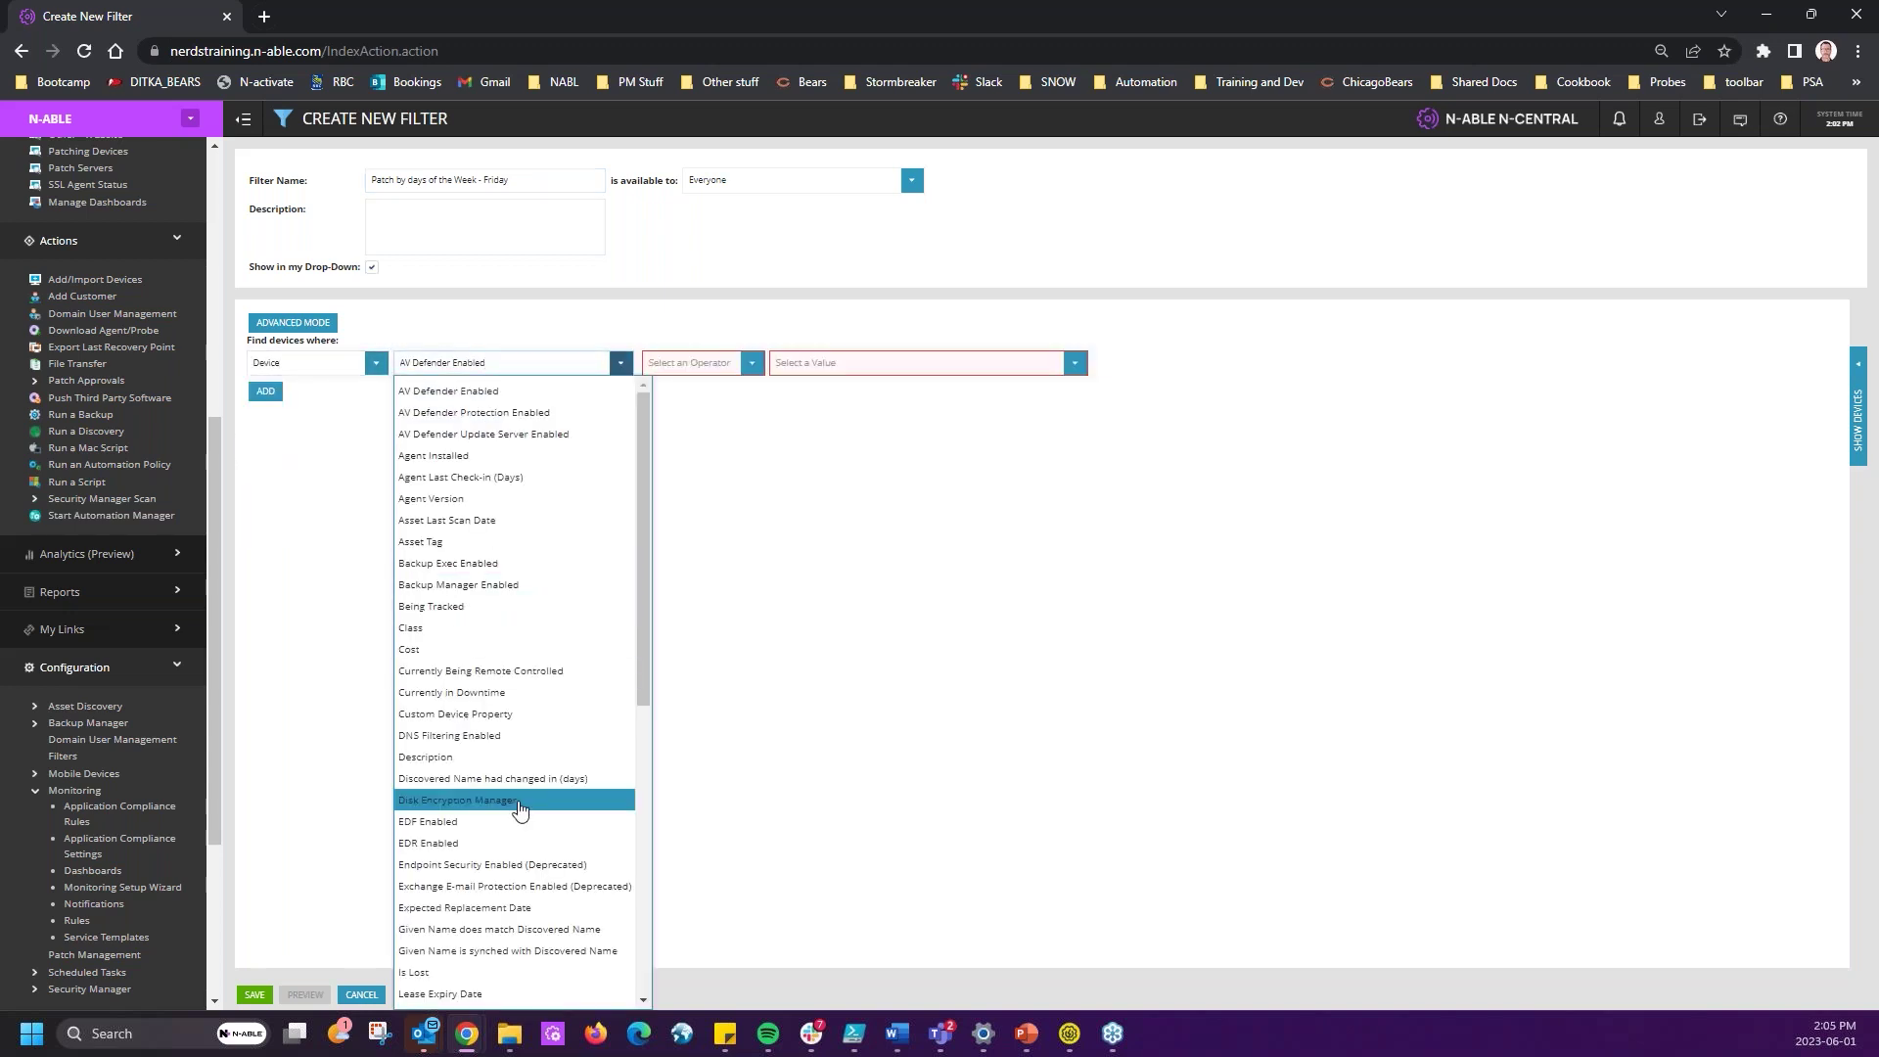
left_click(460, 723)
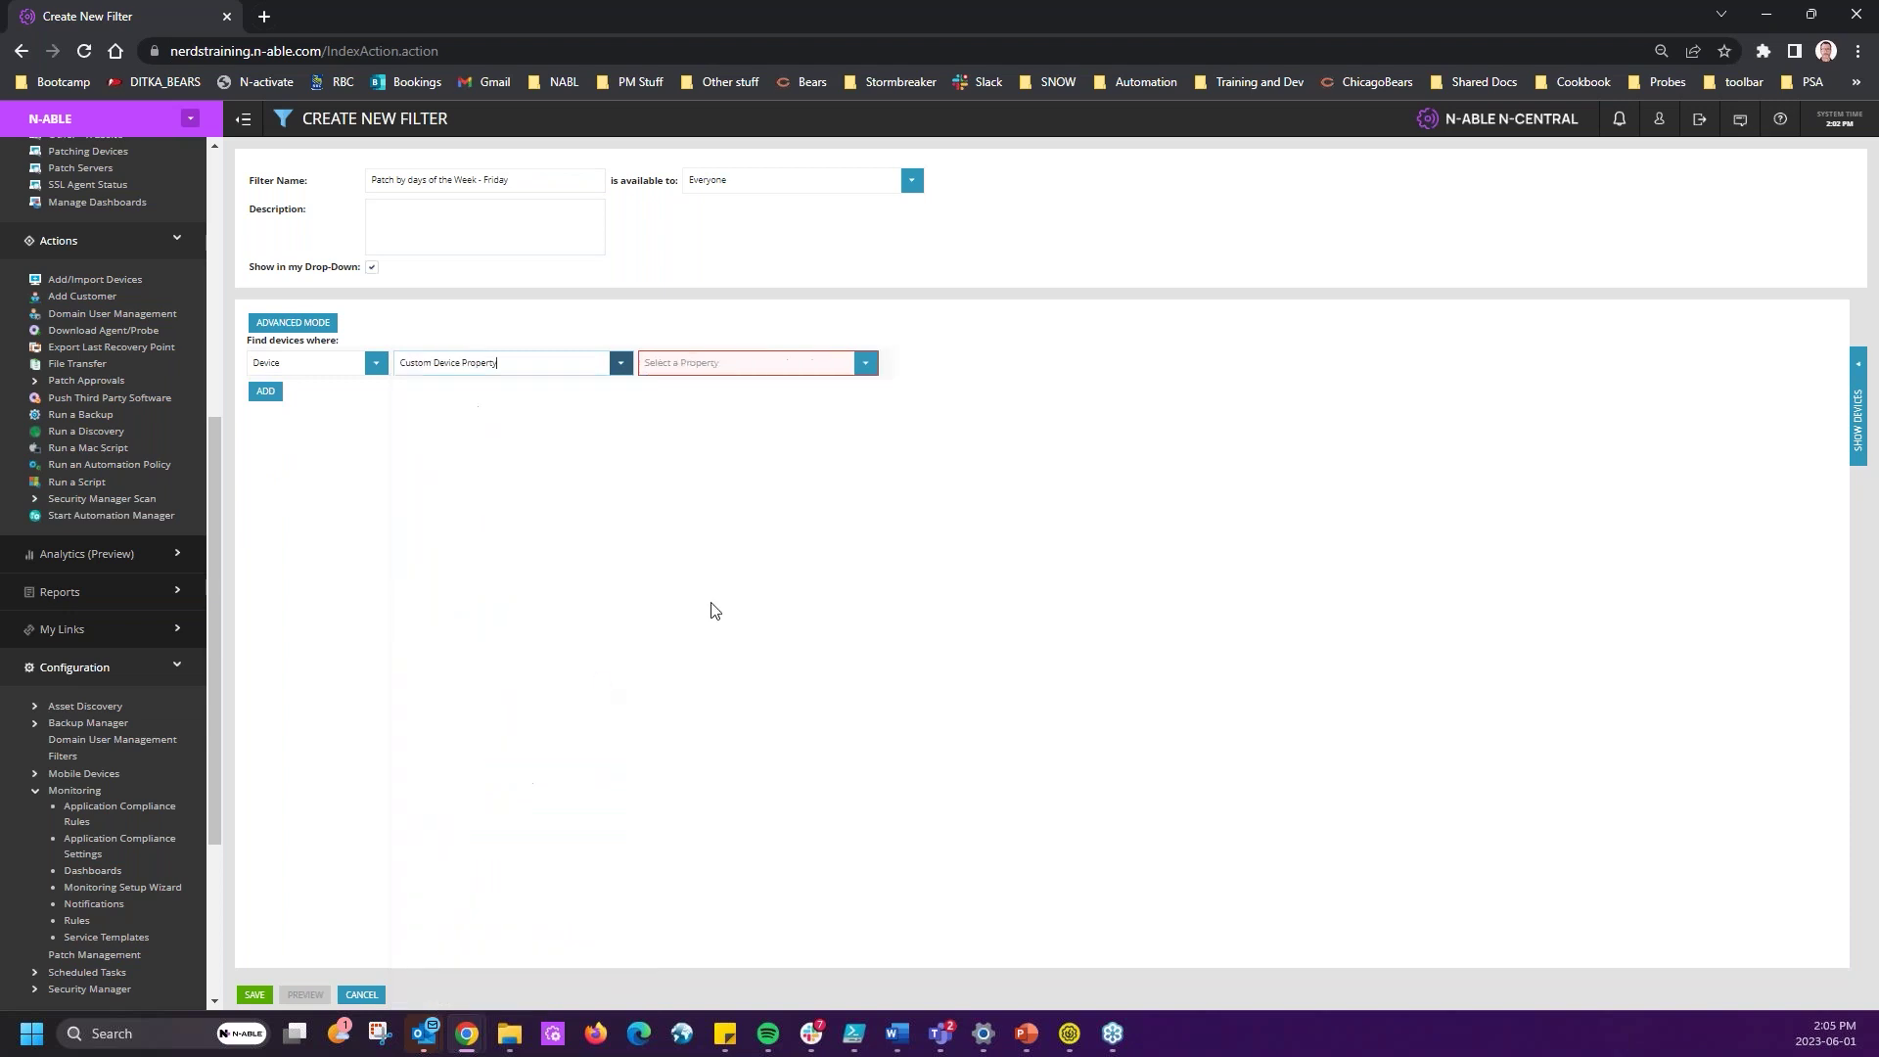
left_click(865, 363)
scroll(740, 847, "down", 10)
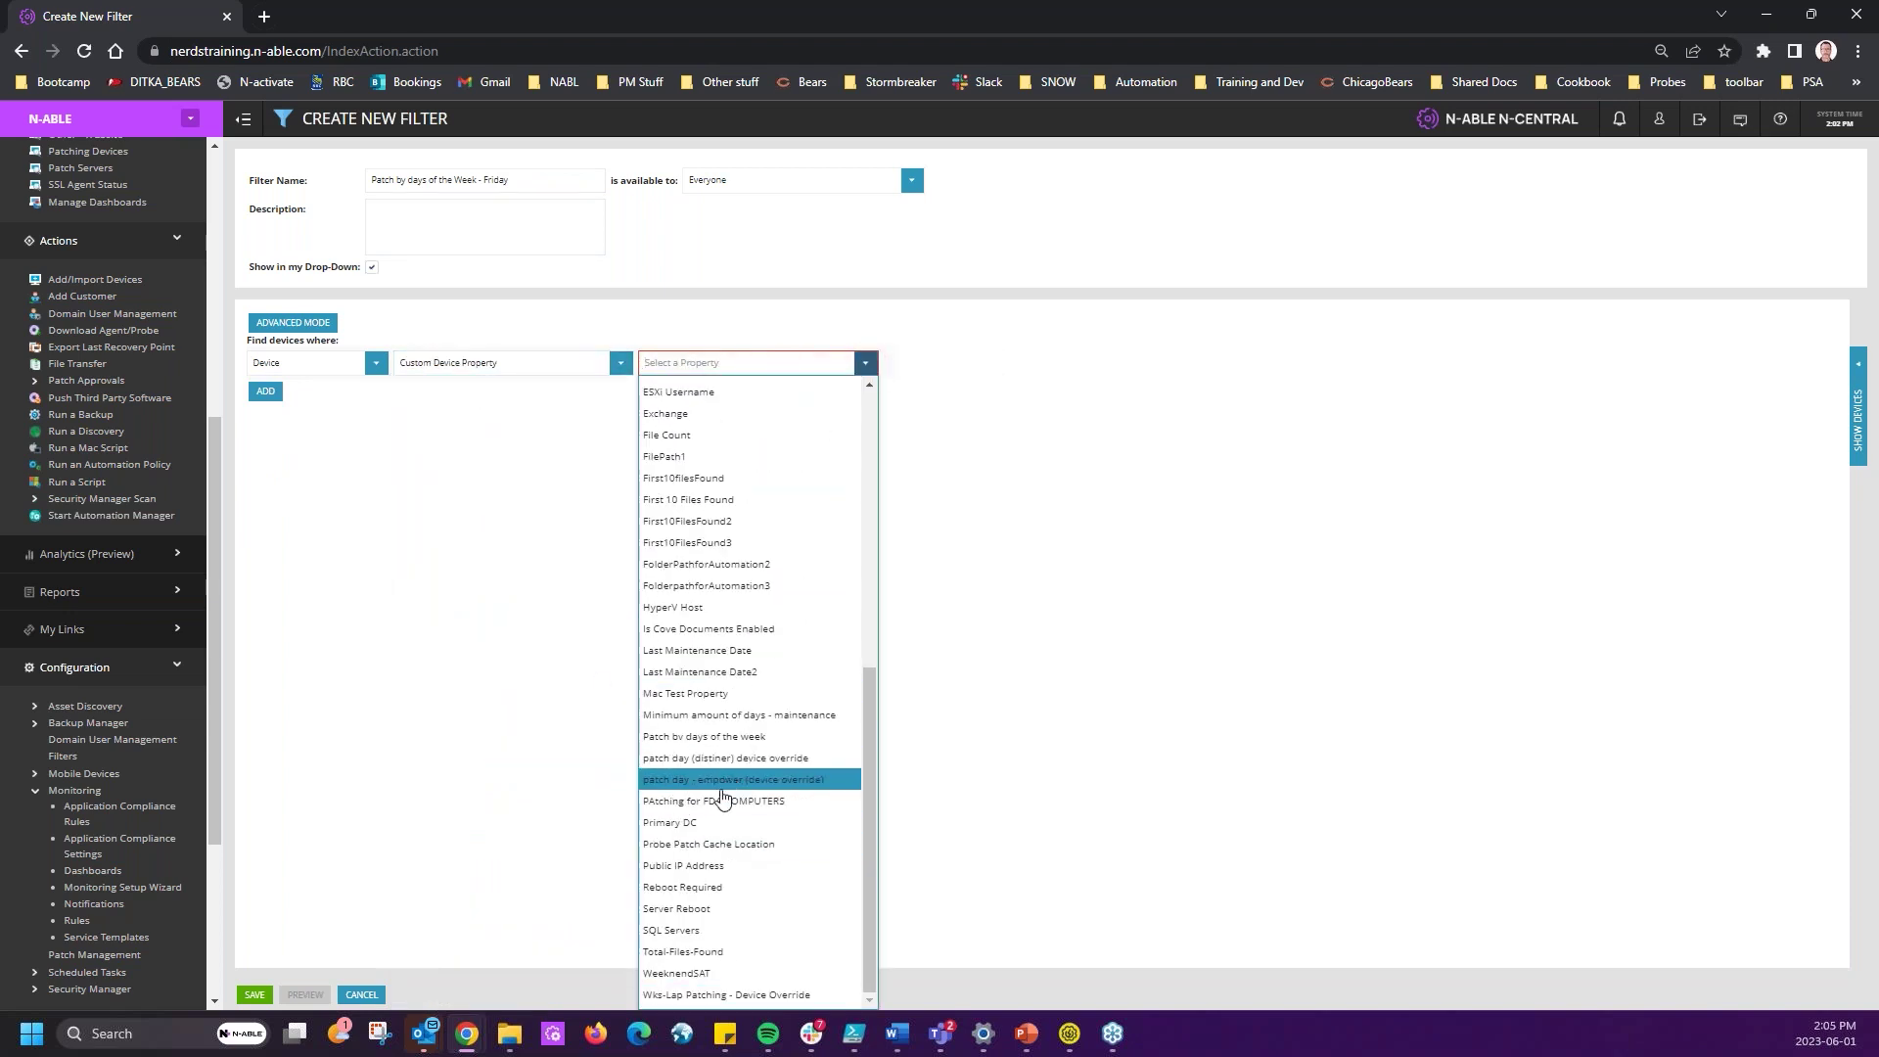
left_click(719, 736)
left_click(995, 364)
left_click(915, 392)
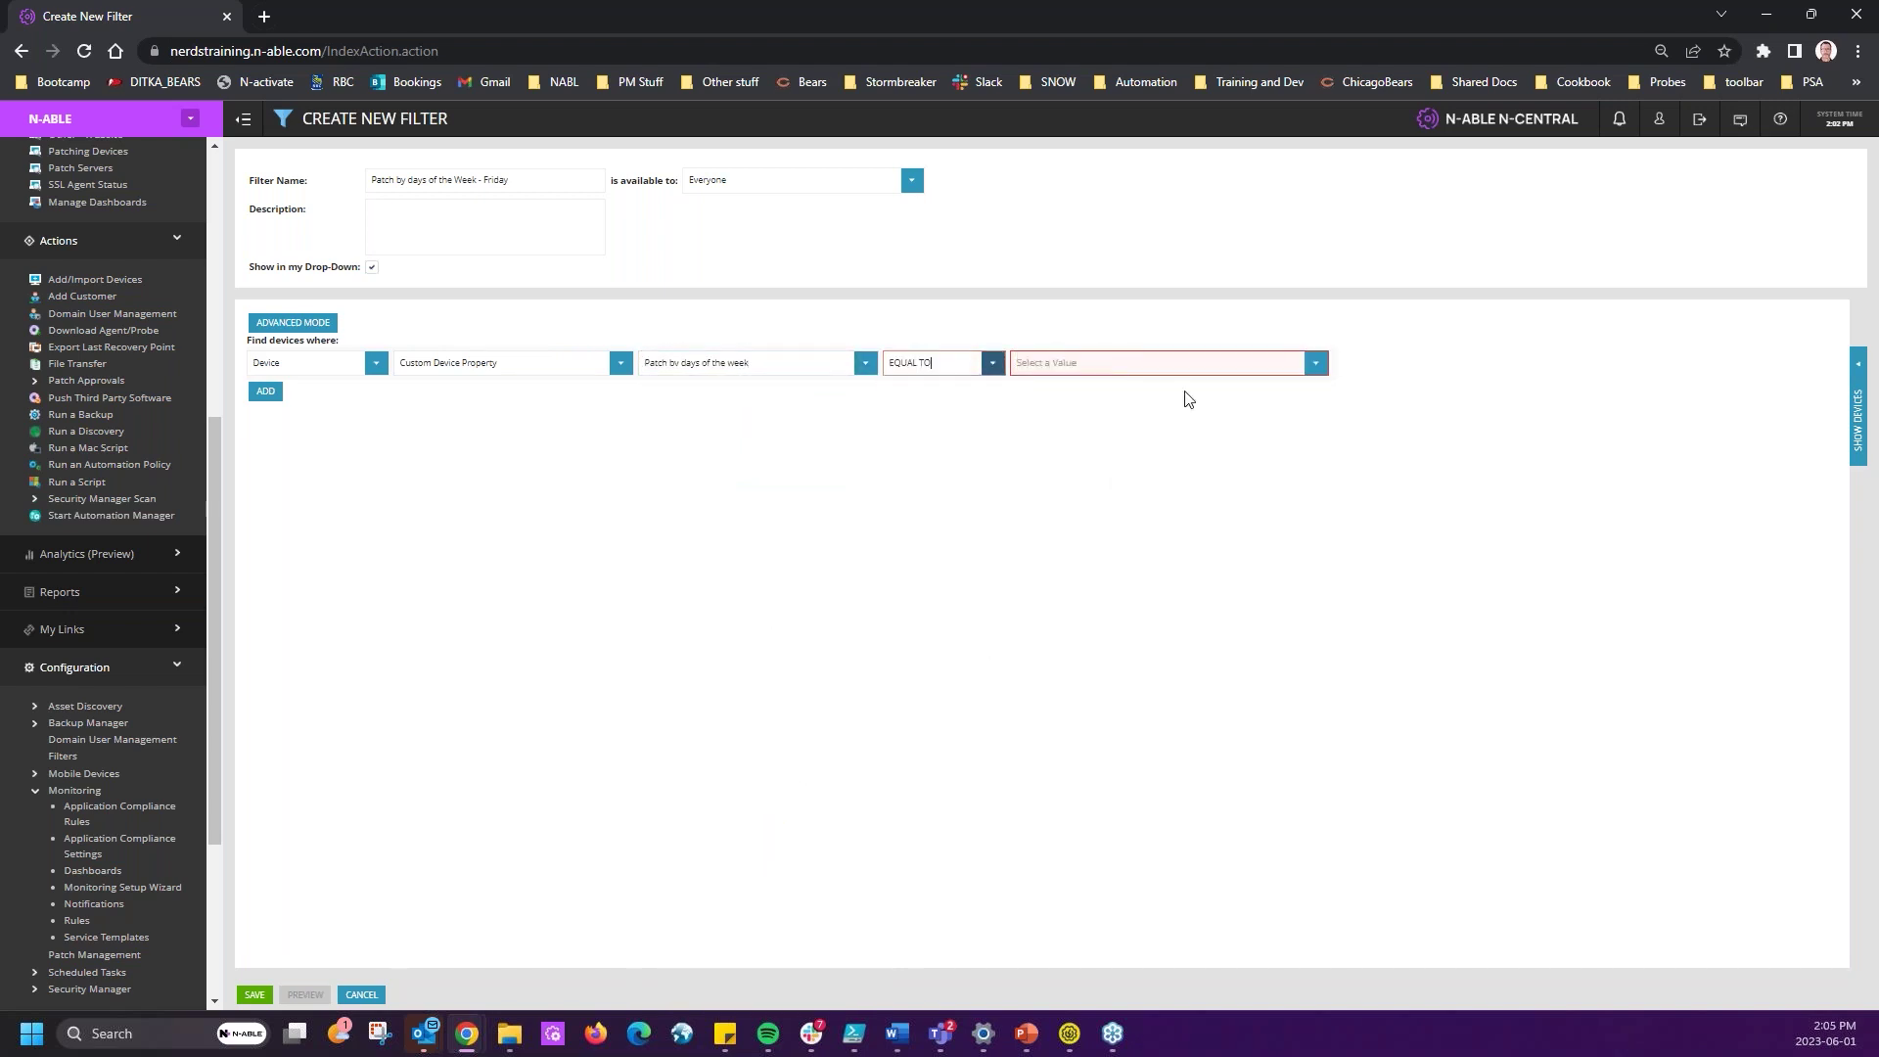
left_click(1315, 363)
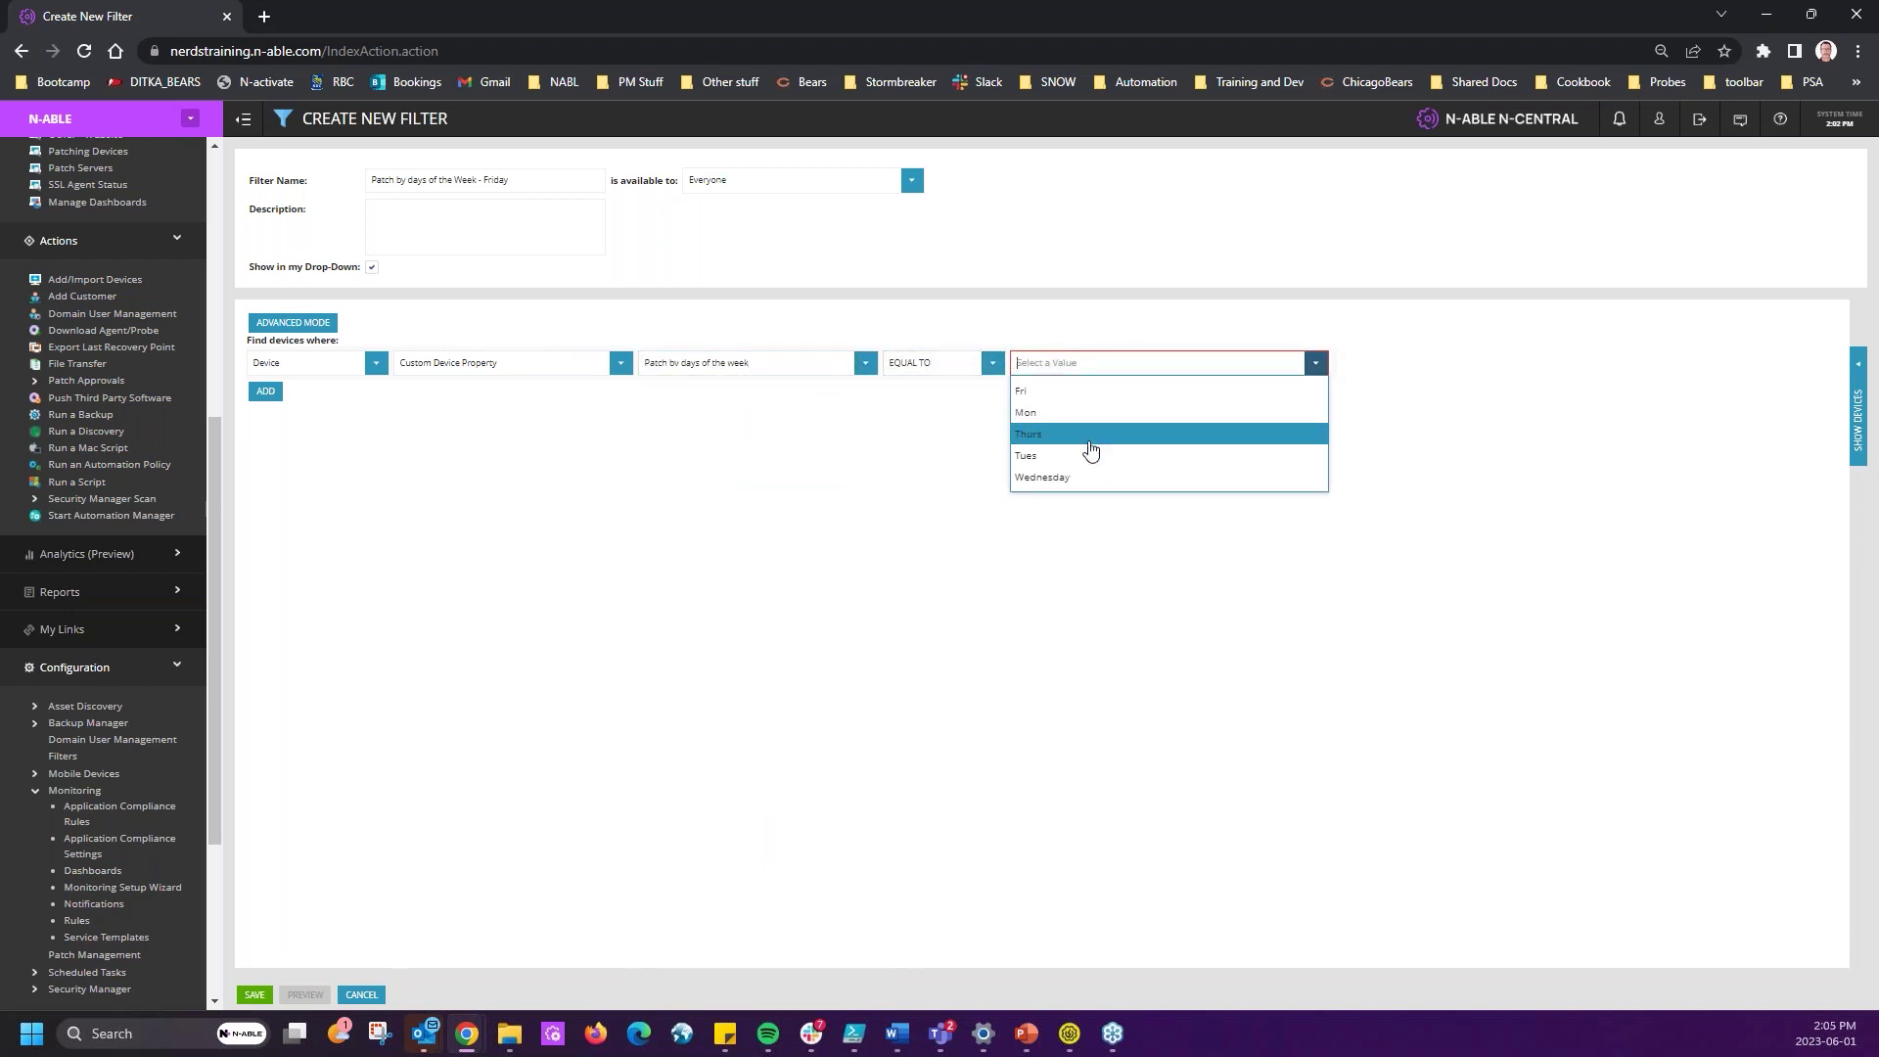
left_click(1038, 391)
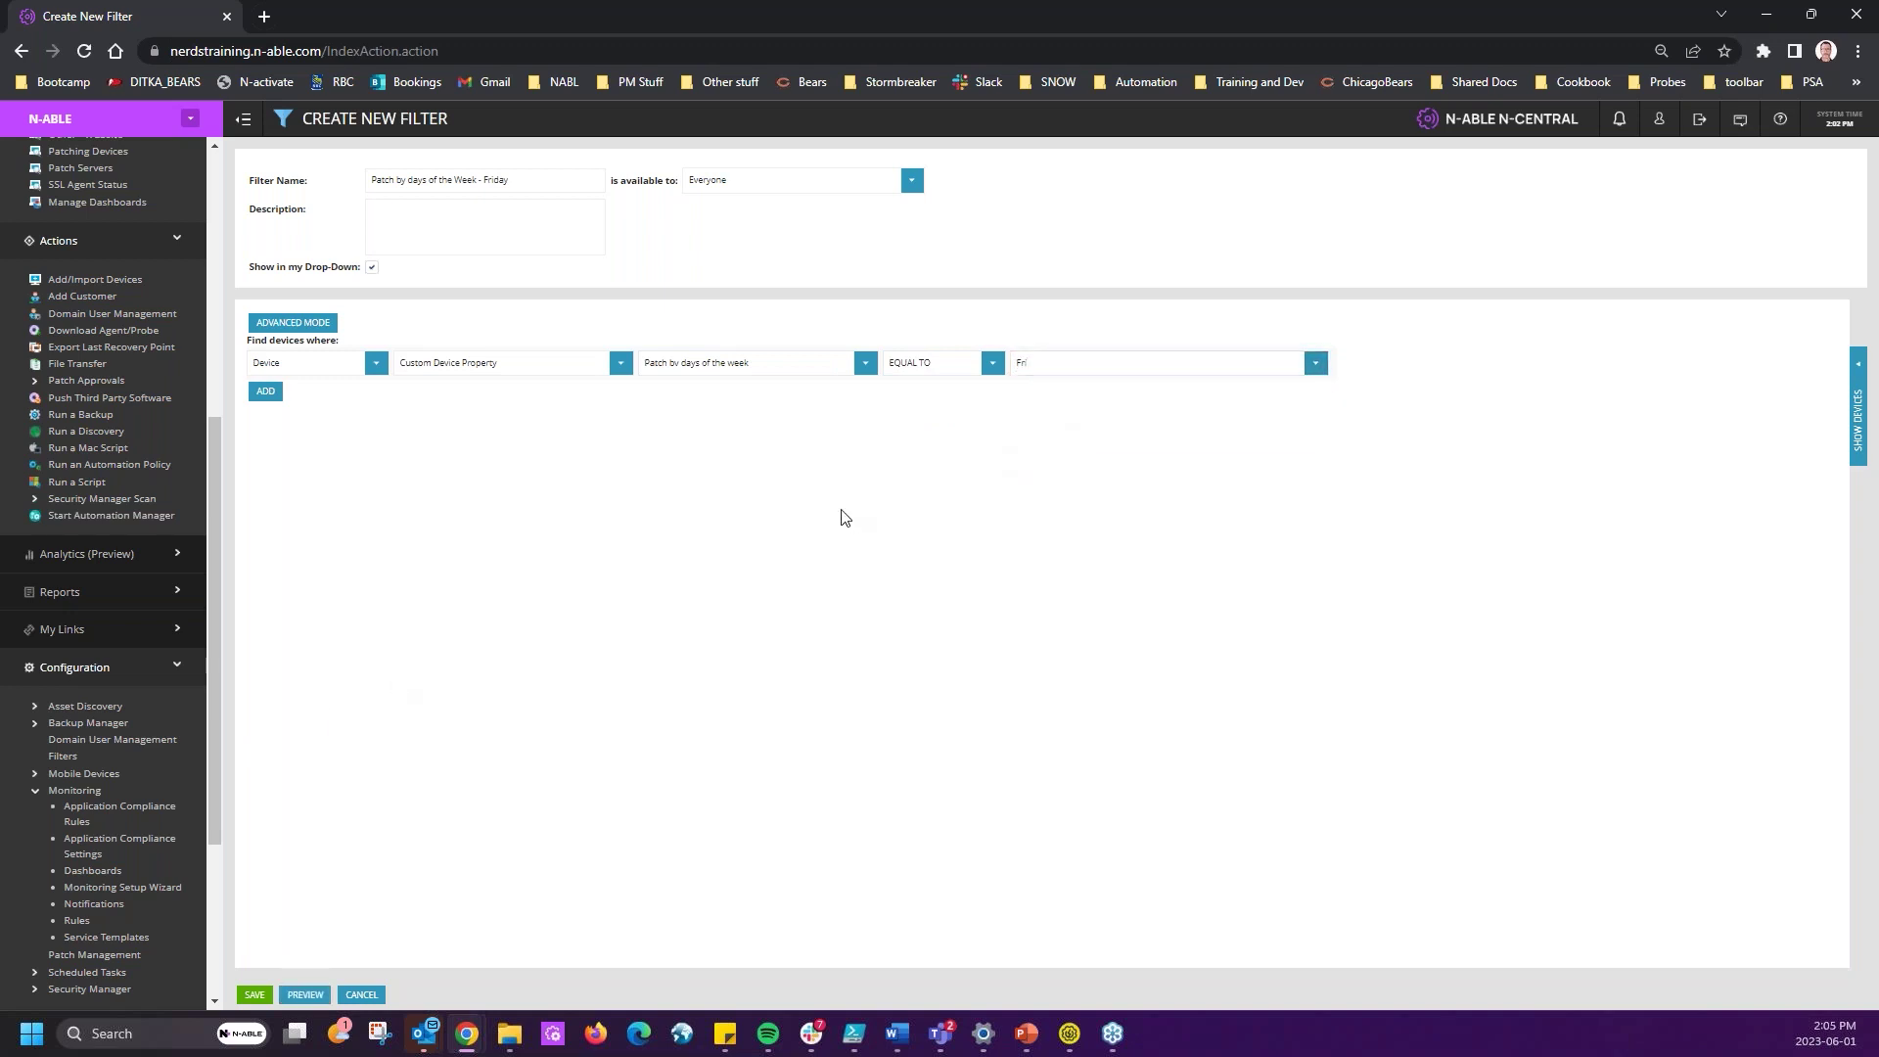
- Try adding a second condition to the filter, and discard both the condition and the new filter
left_click(271, 393)
left_click(368, 428)
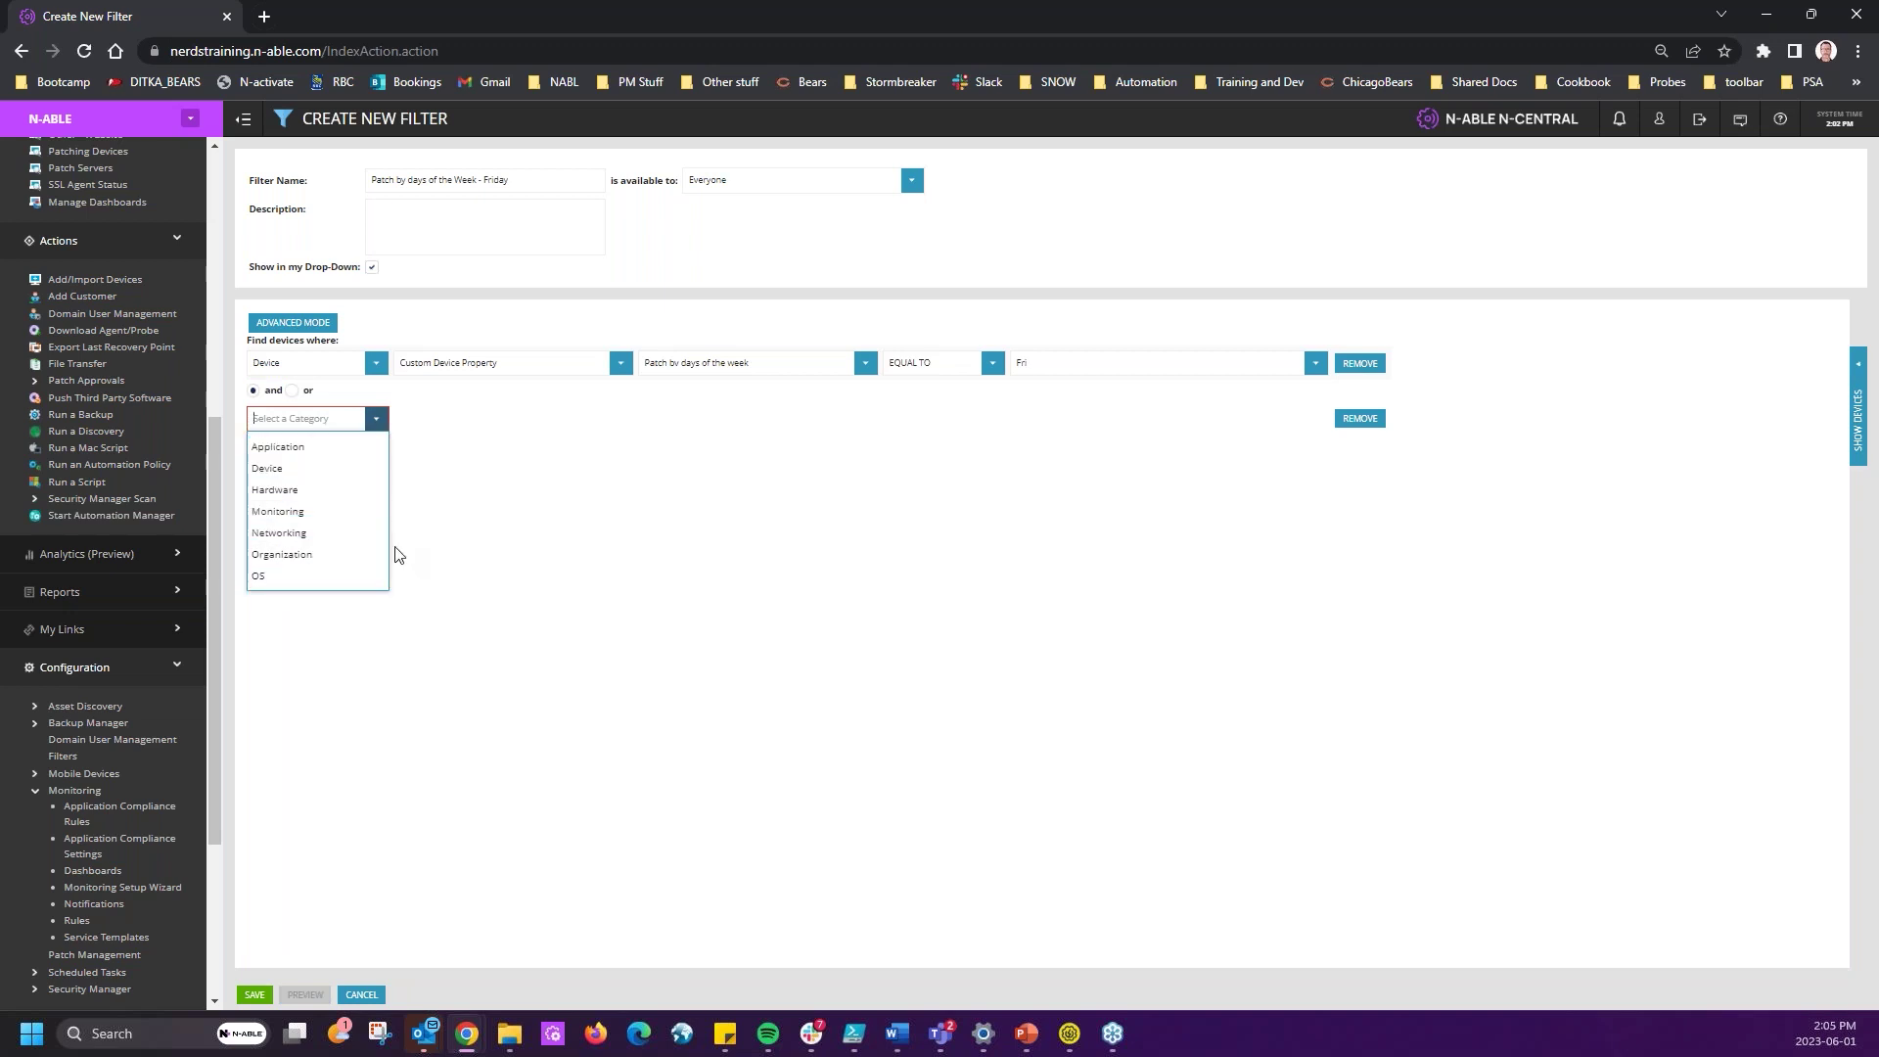
left_click(809, 594)
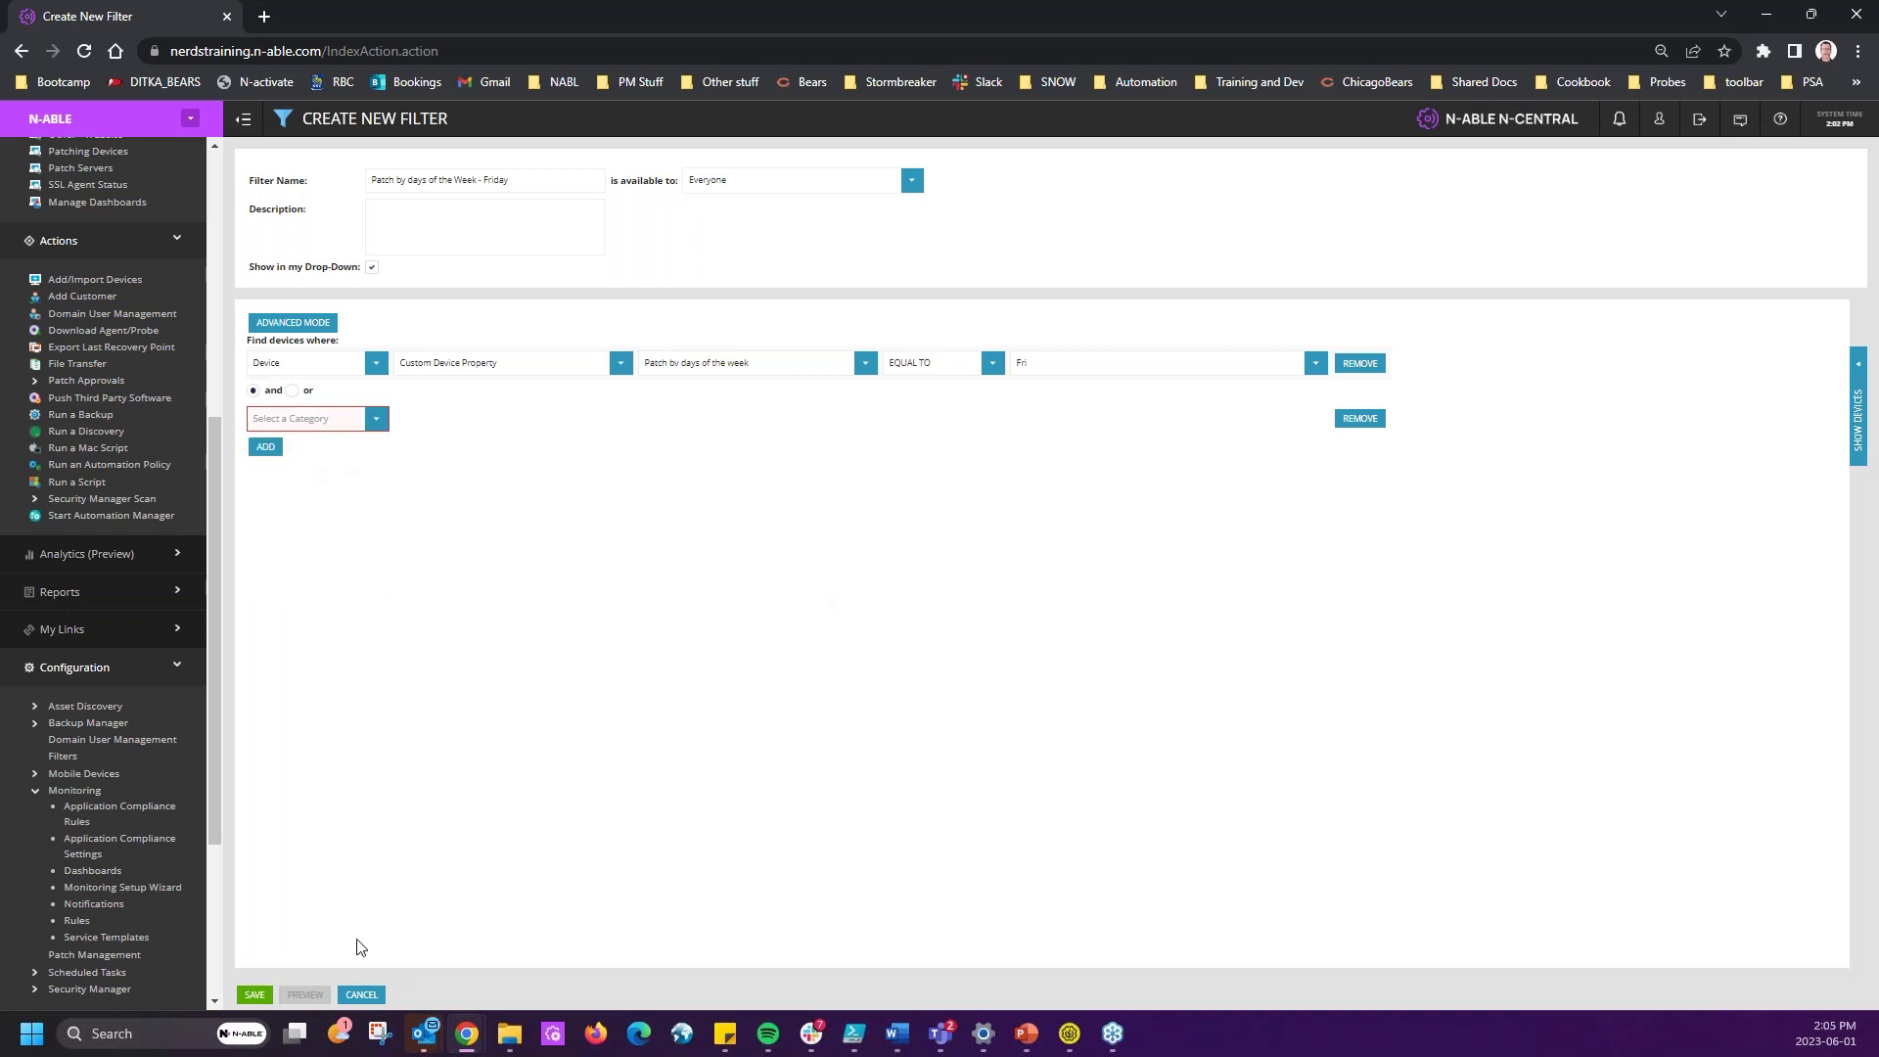
left_click(1359, 418)
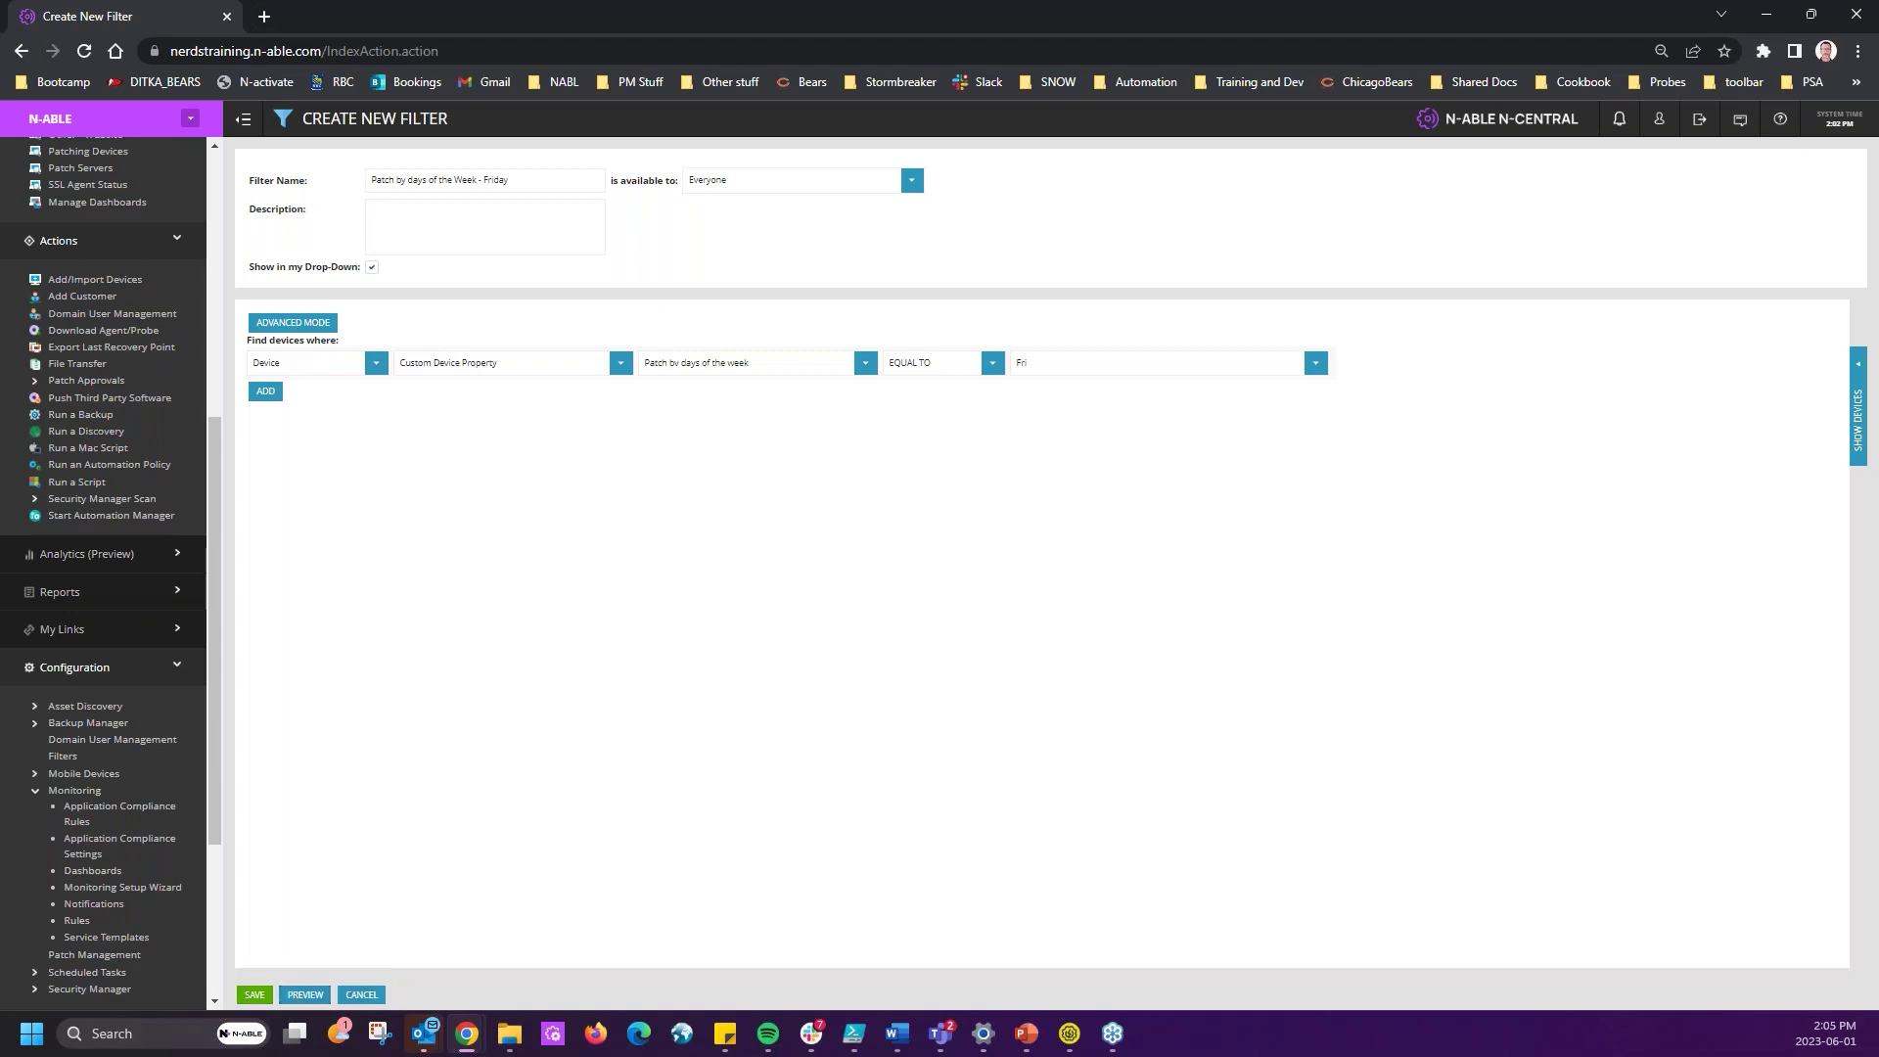
left_click(361, 994)
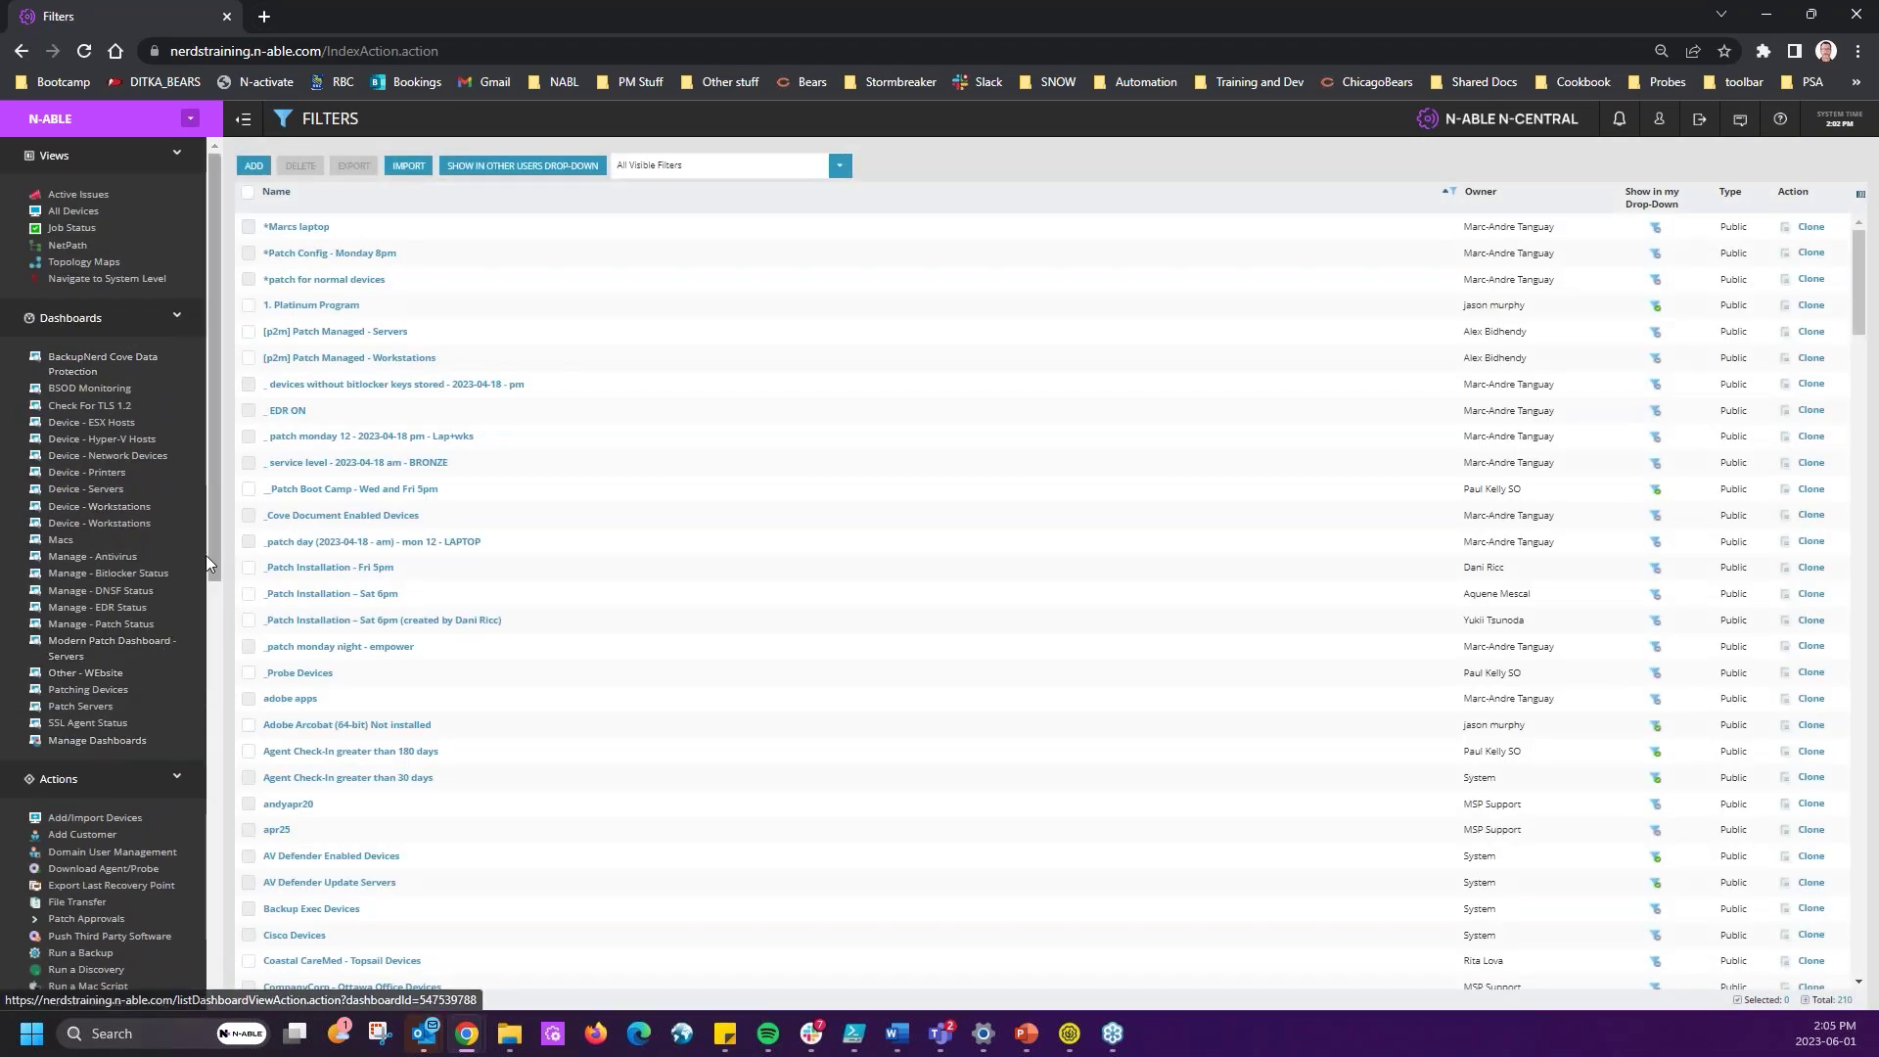
- Start a rule named "Patch Installs by day of the Week - Friday", review its customer and site access, and cancel it
scroll(206, 555, "down", 5)
scroll(88, 704, "down", 3)
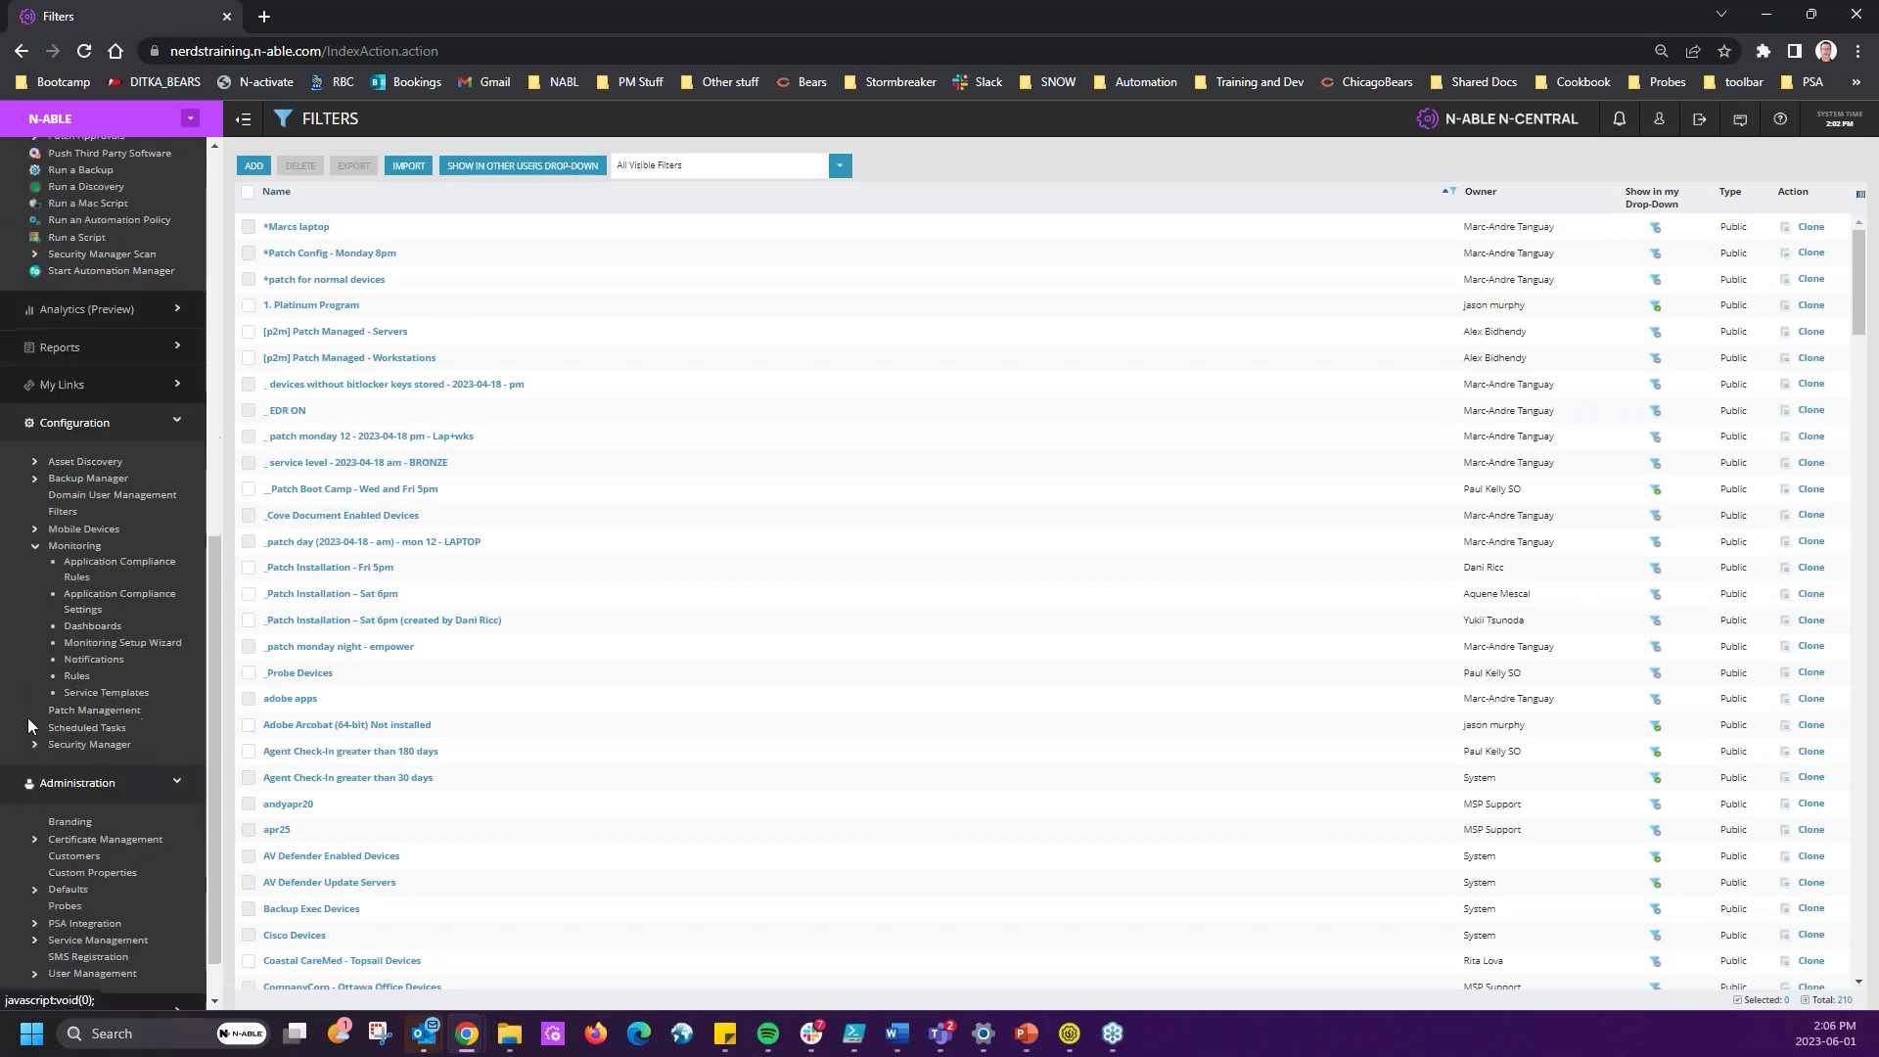
left_click(79, 676)
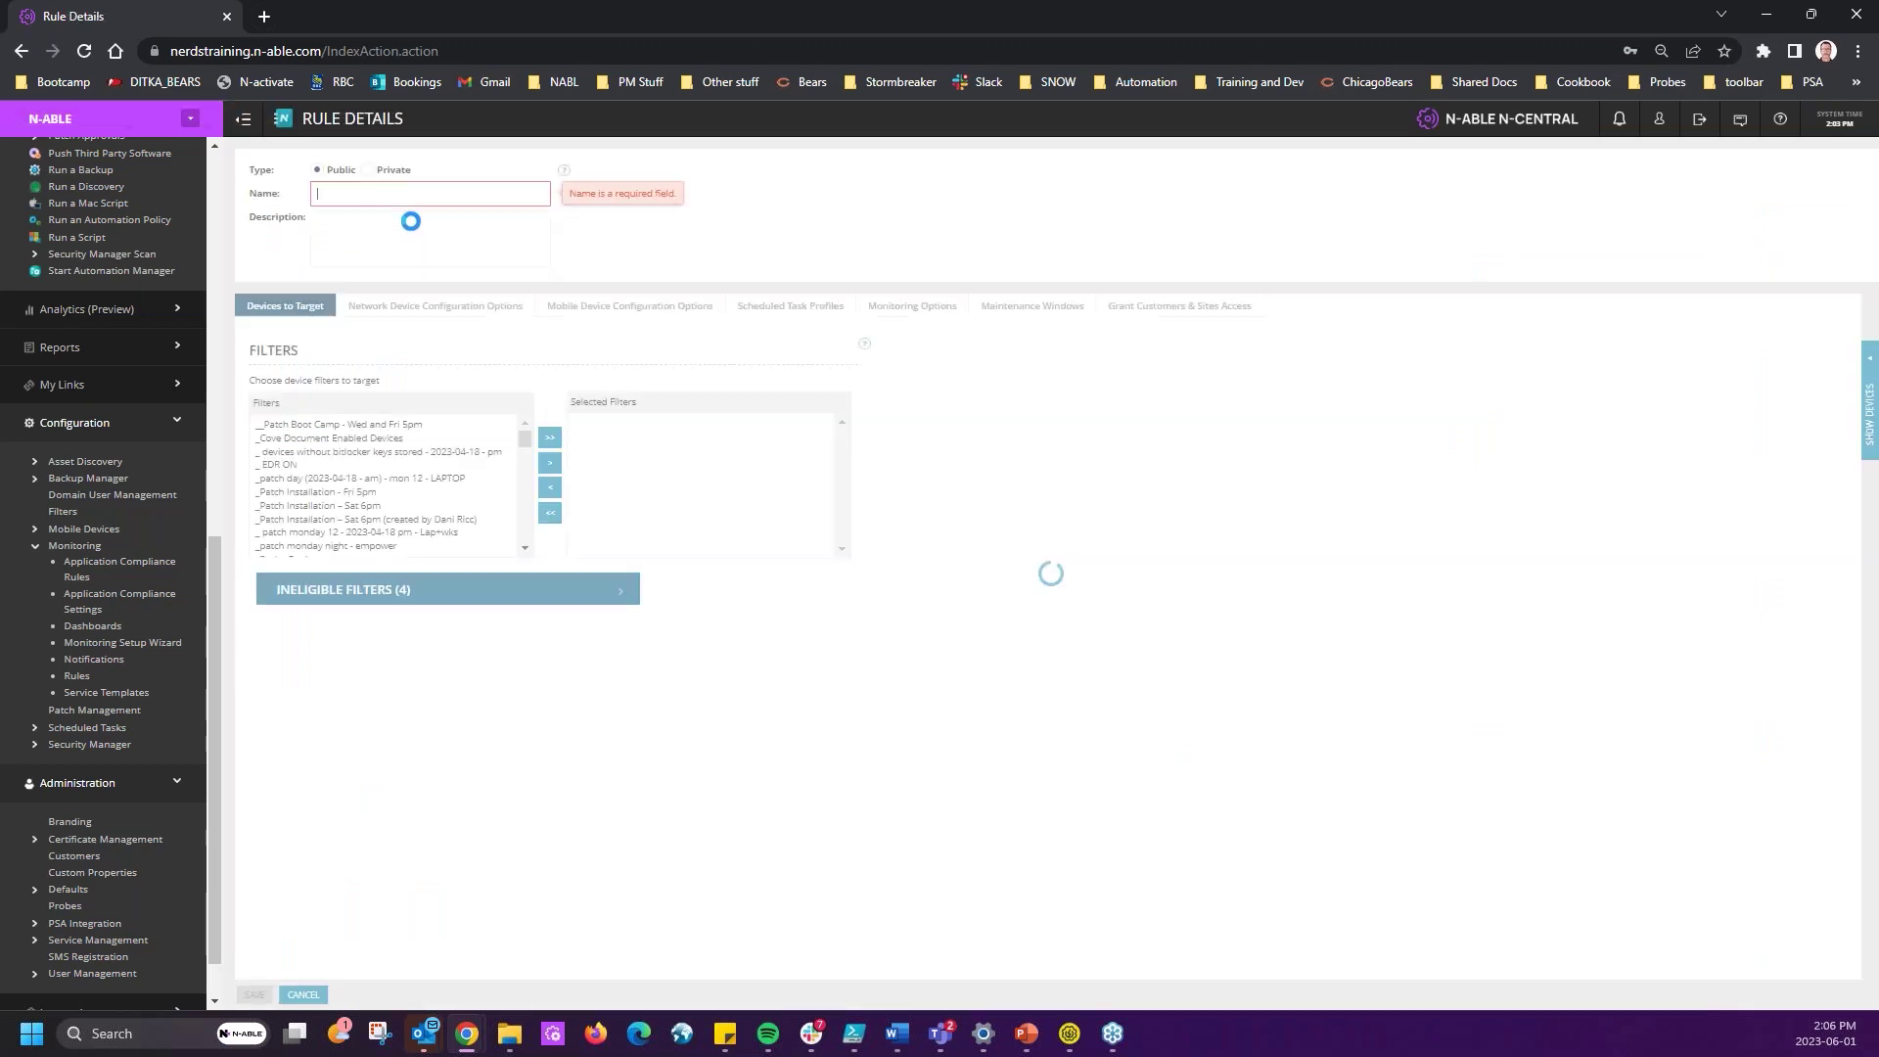
left_click(382, 193)
type("Patch Installs by day of the Week")
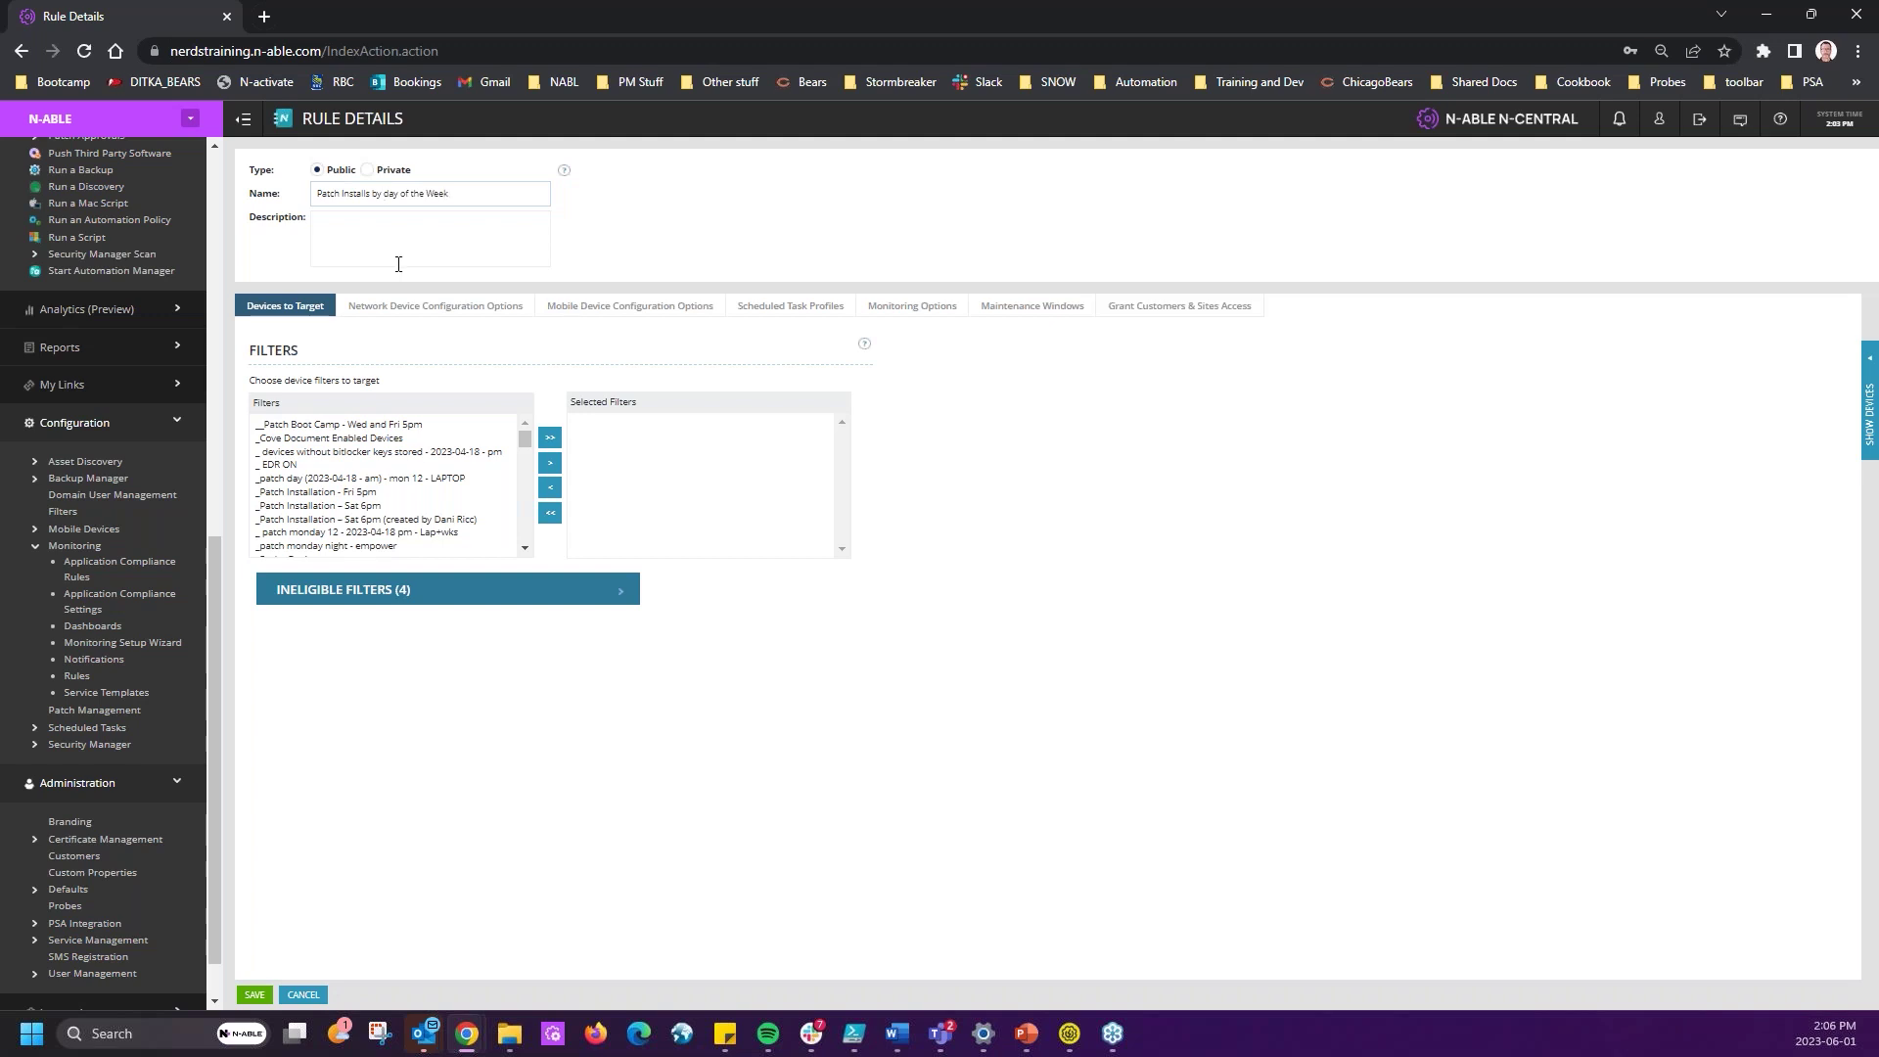
left_click(482, 197)
left_click(1179, 305)
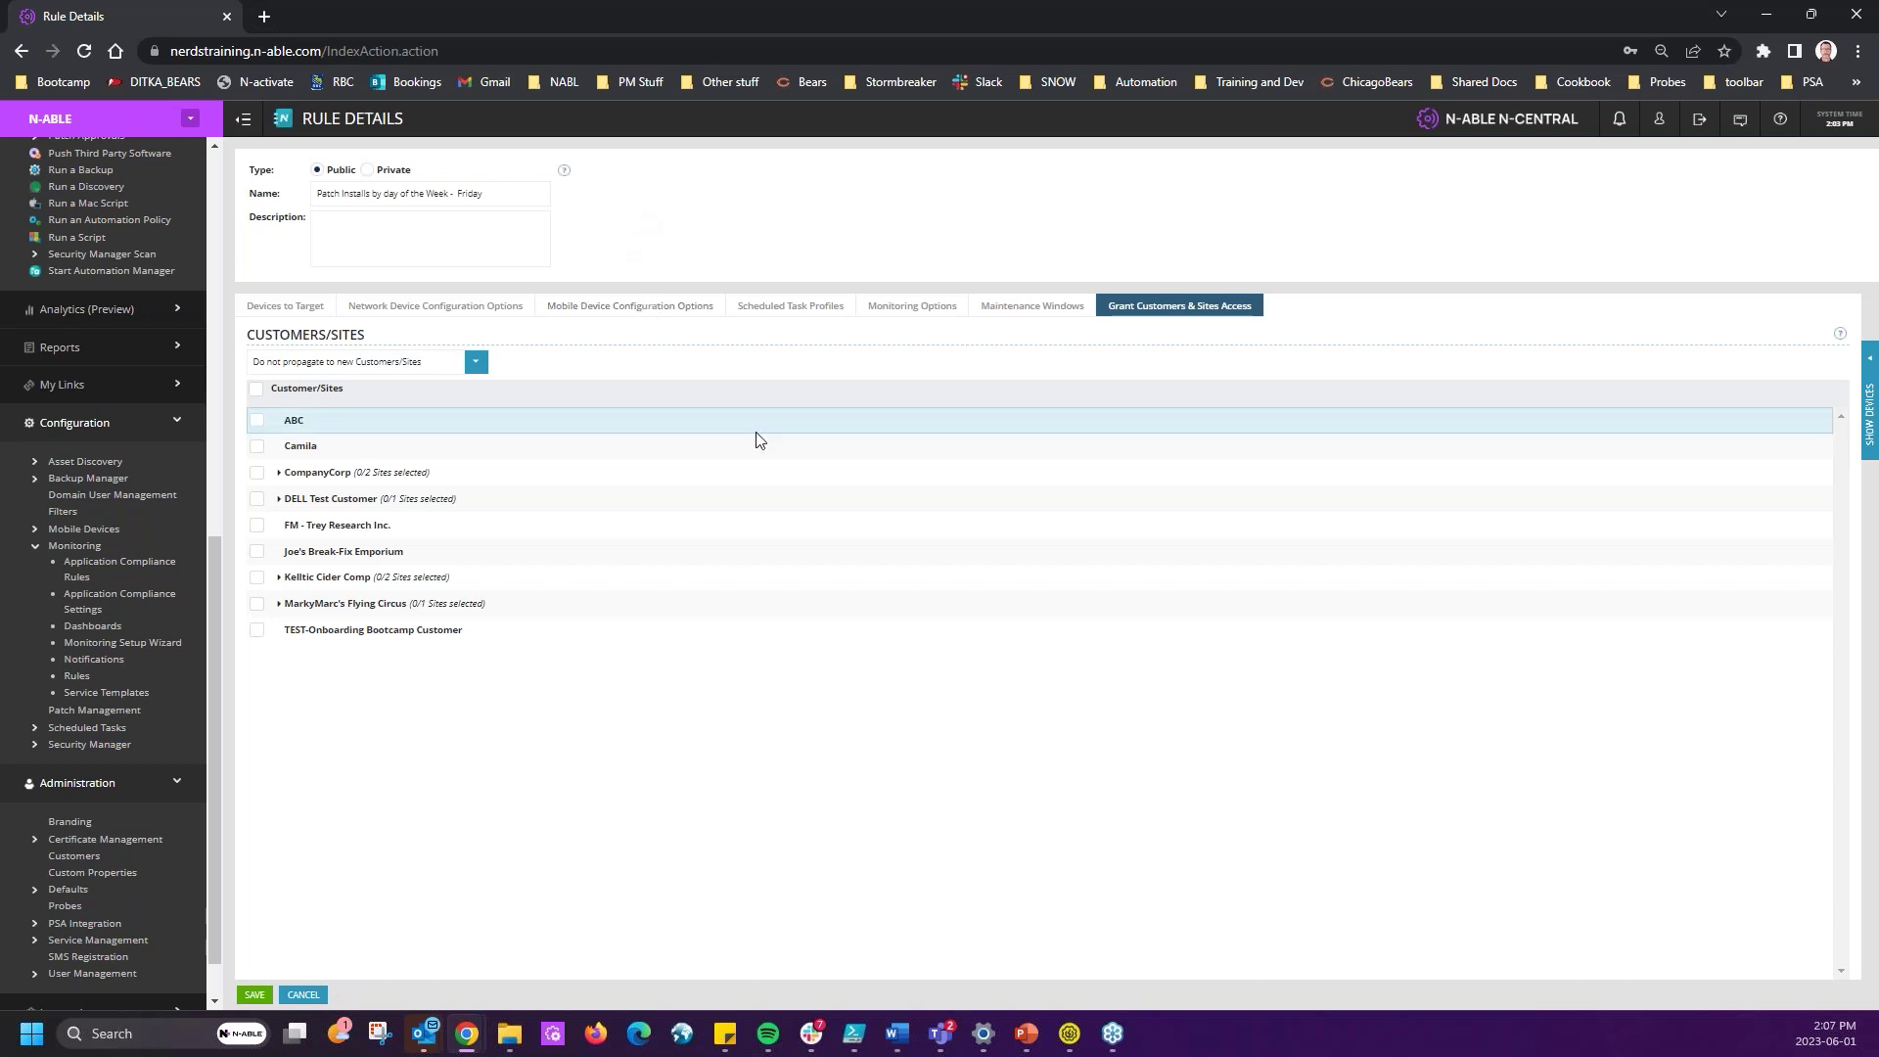
left_click(303, 995)
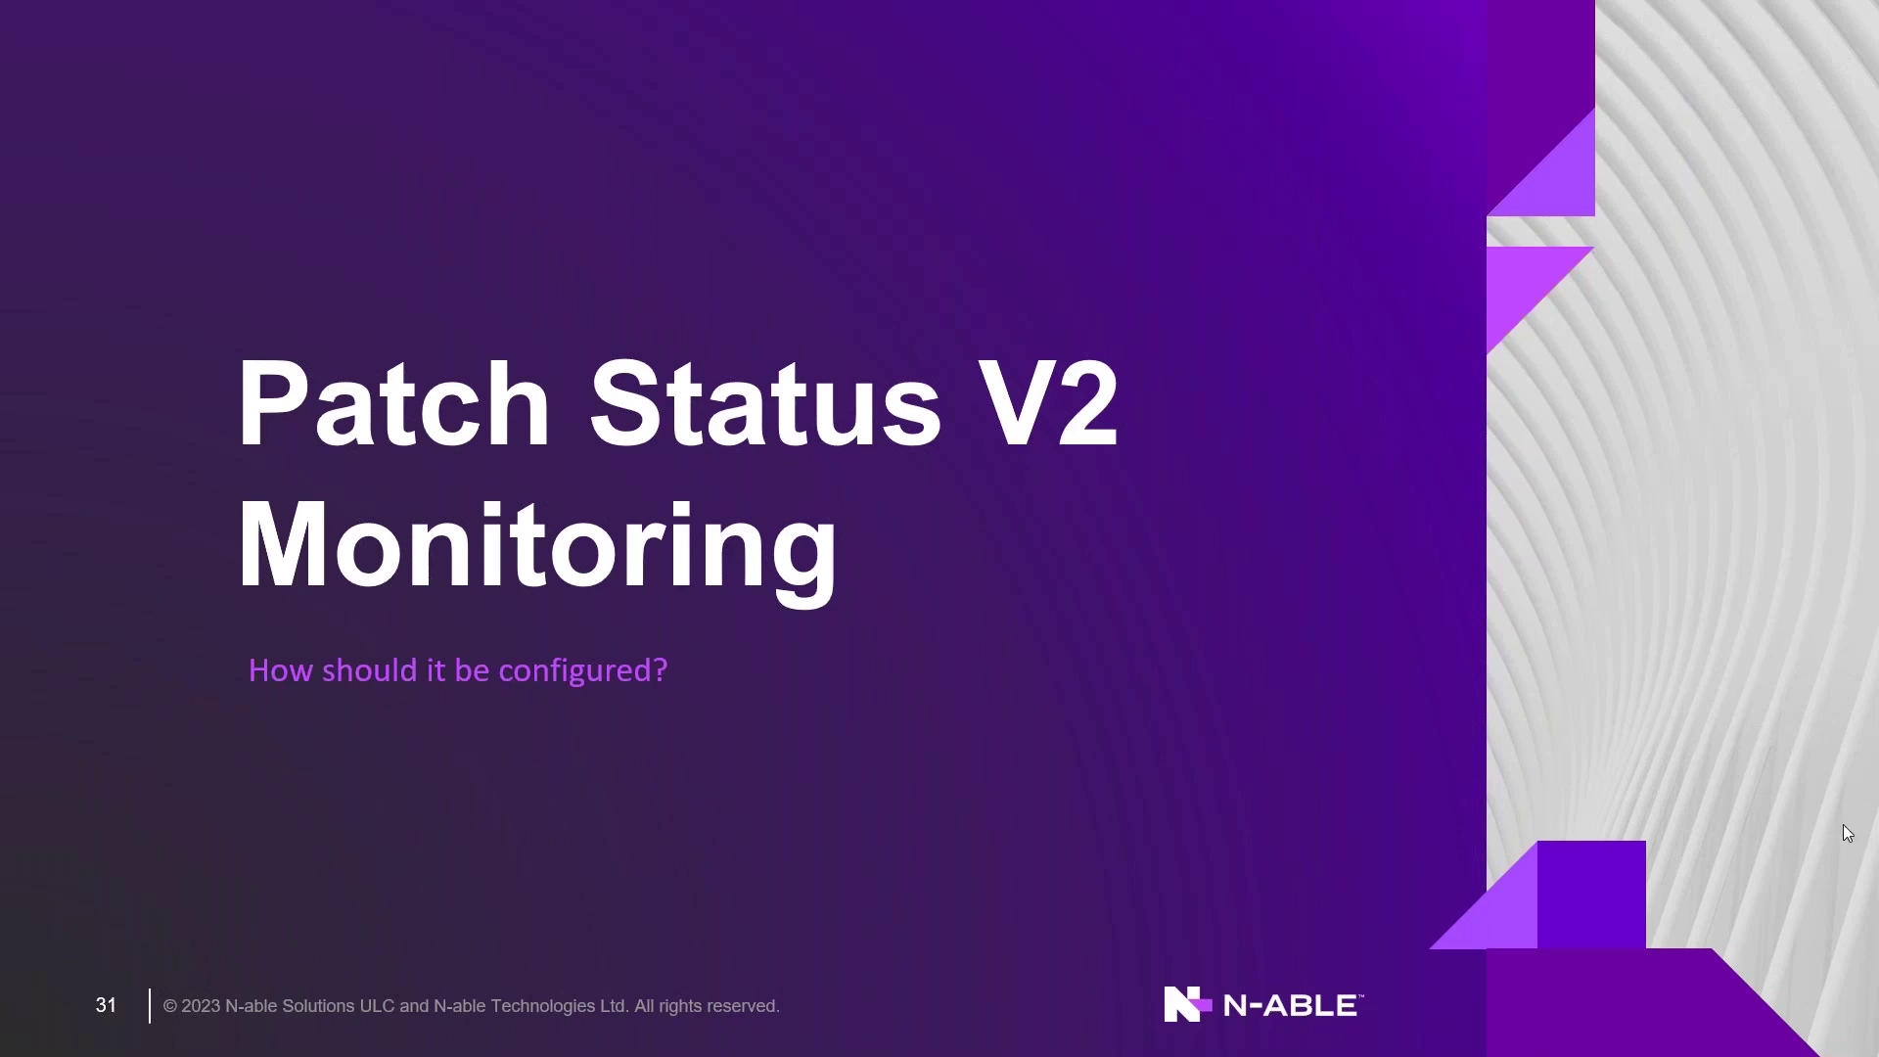
- Switch from the slides back to N-central and open the Workstations - Windows service template
key("alt+Tab")
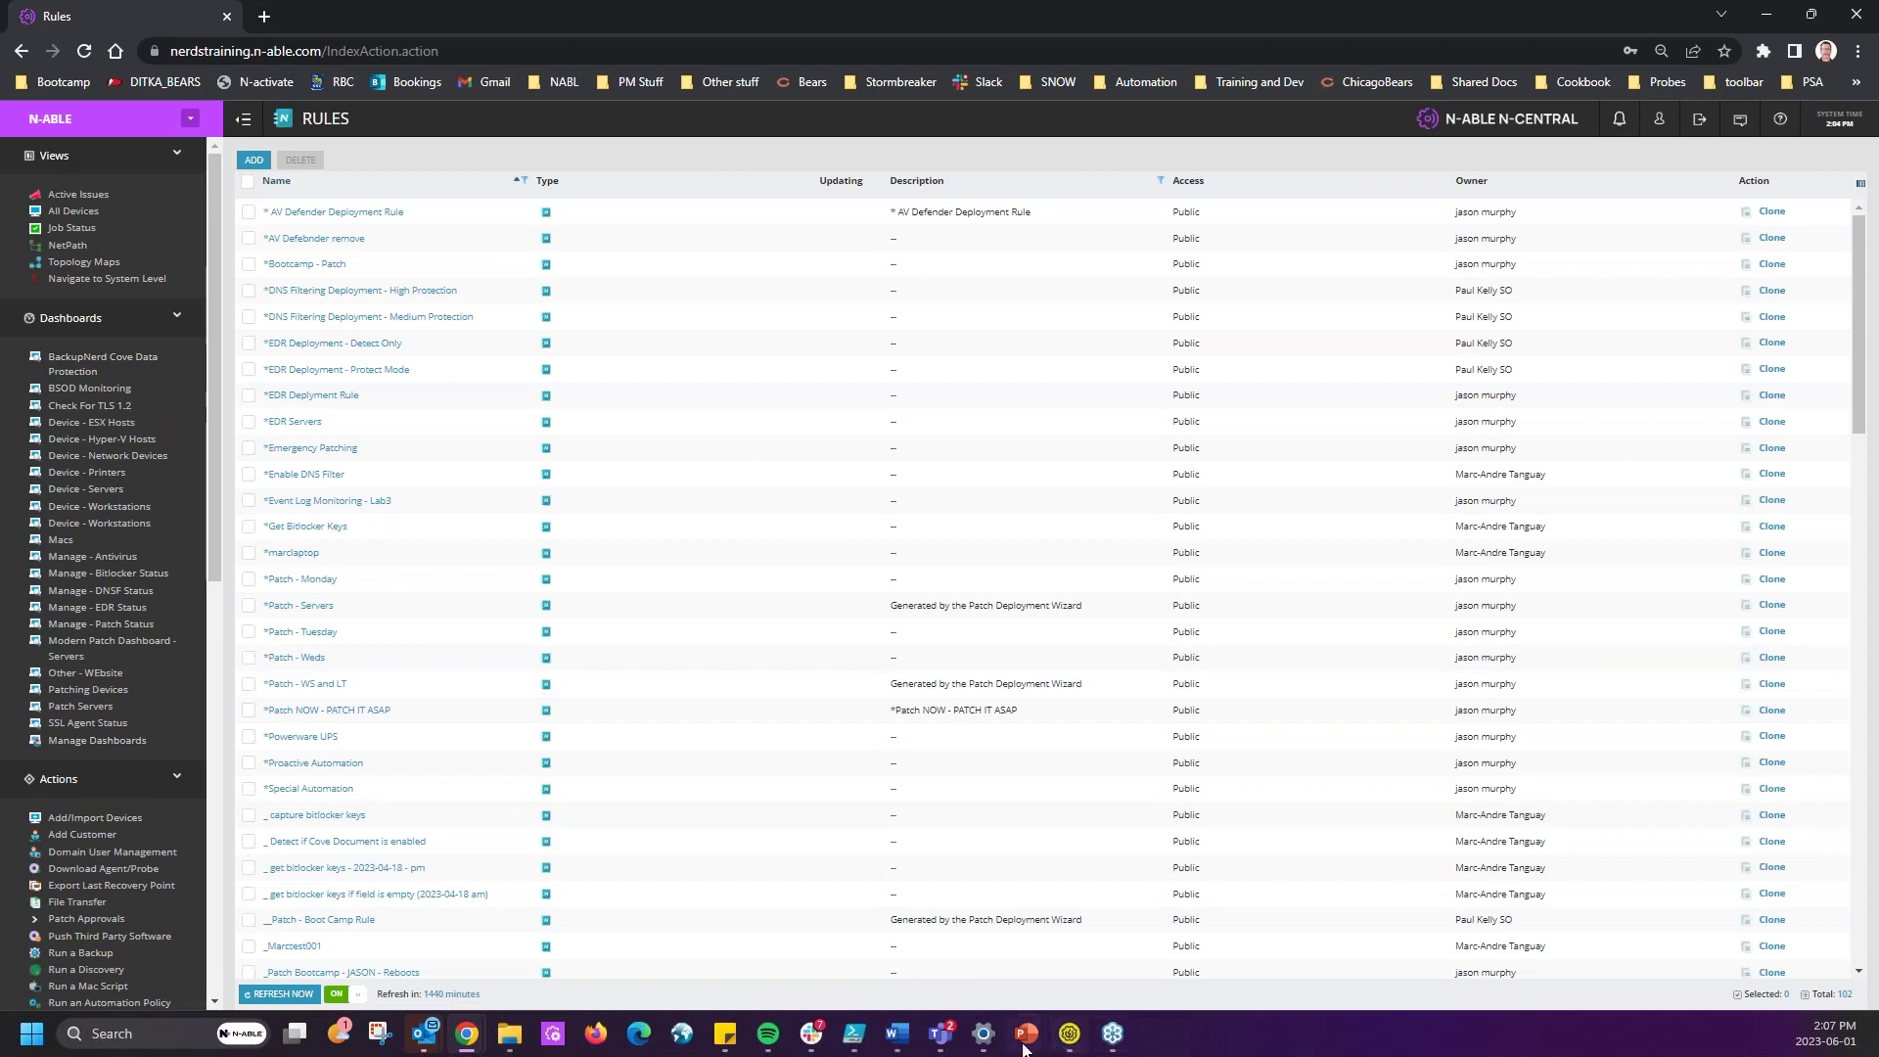
mouse_move(1025, 1043)
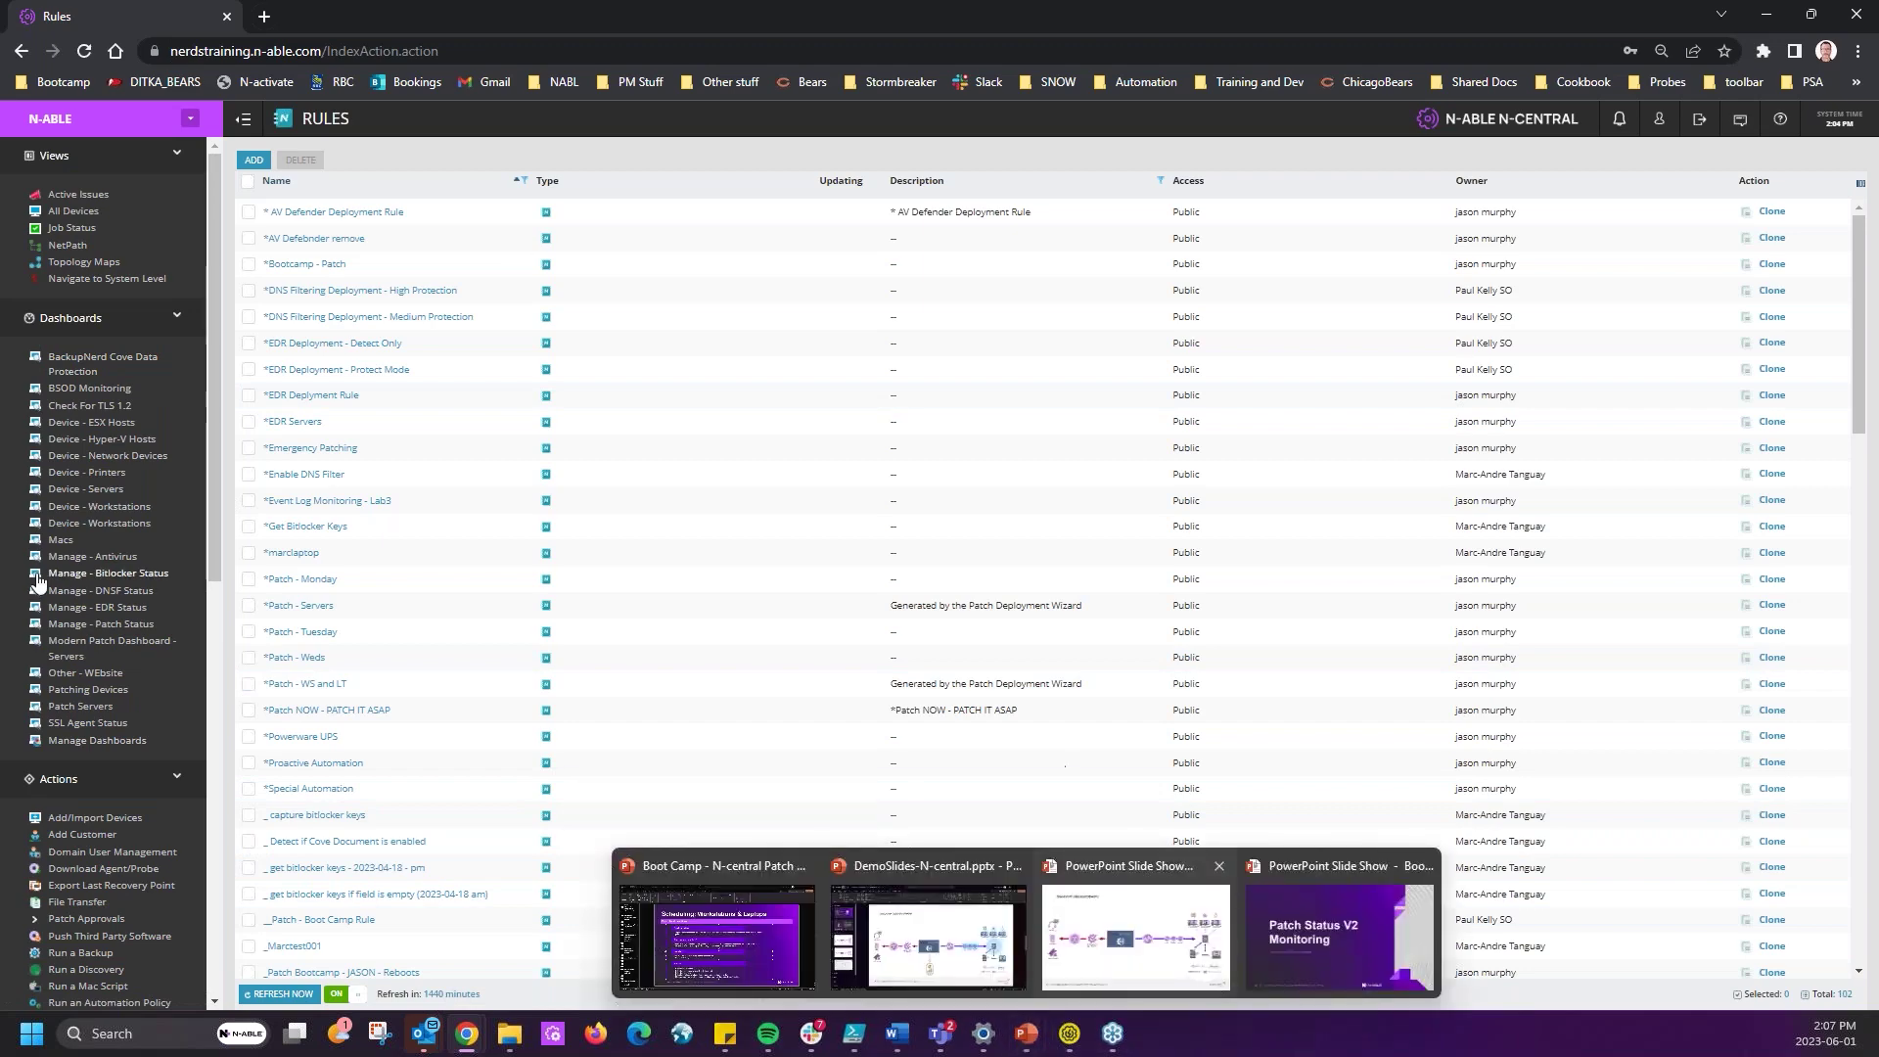
scroll(27, 600, "down", 8)
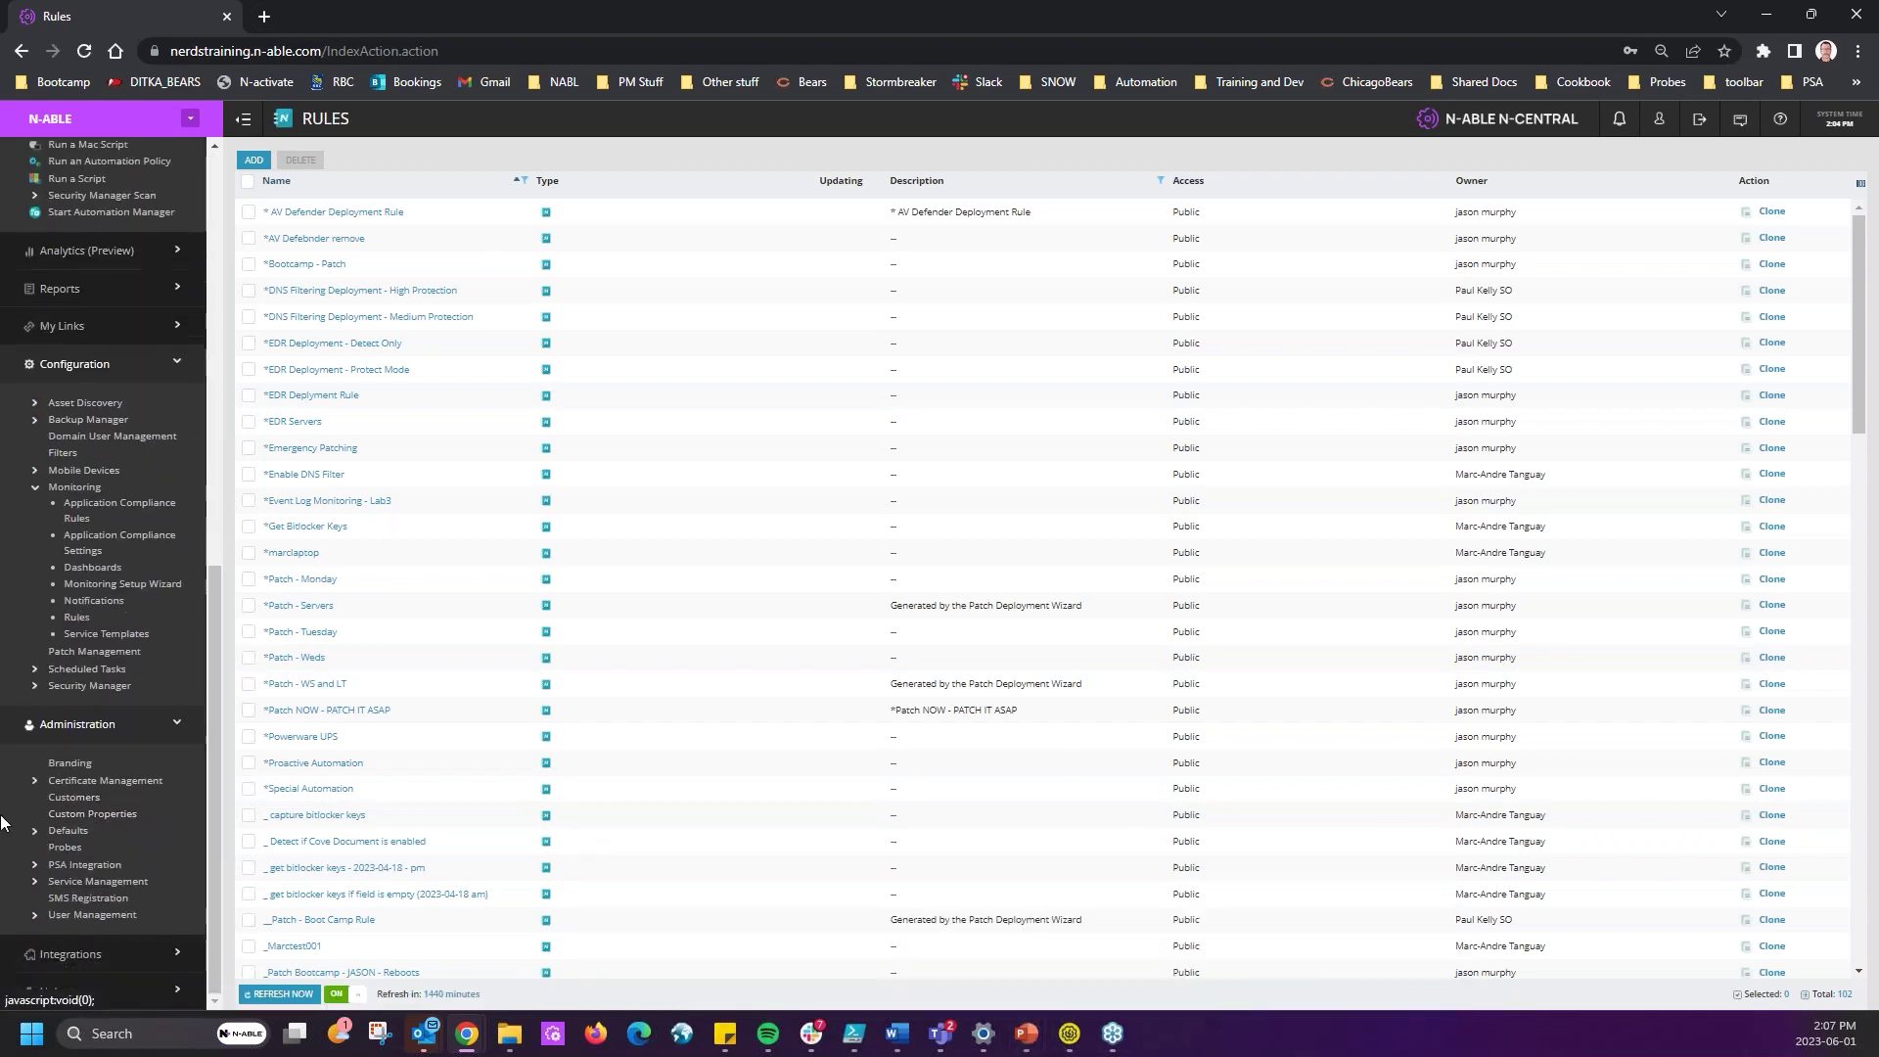
left_click(83, 634)
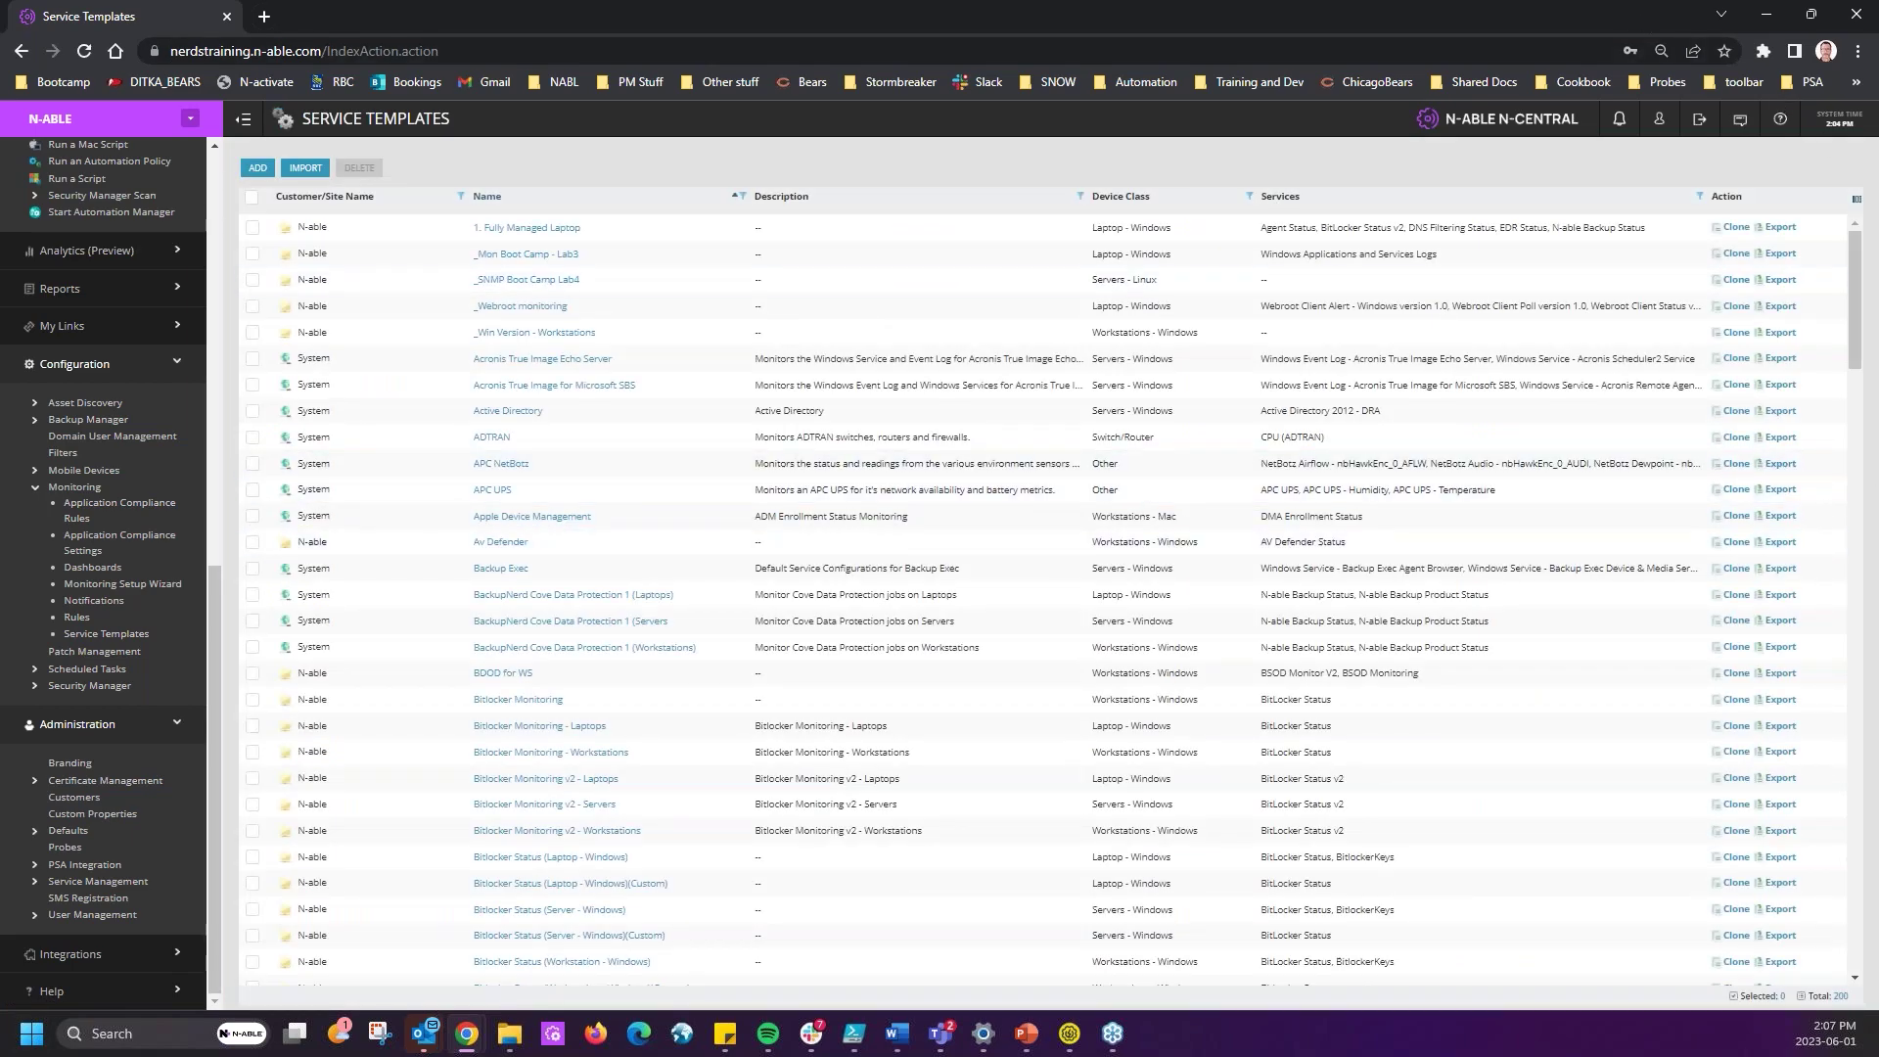
scroll(1859, 335, "down", 1)
left_click_drag(1859, 336, 1857, 1008)
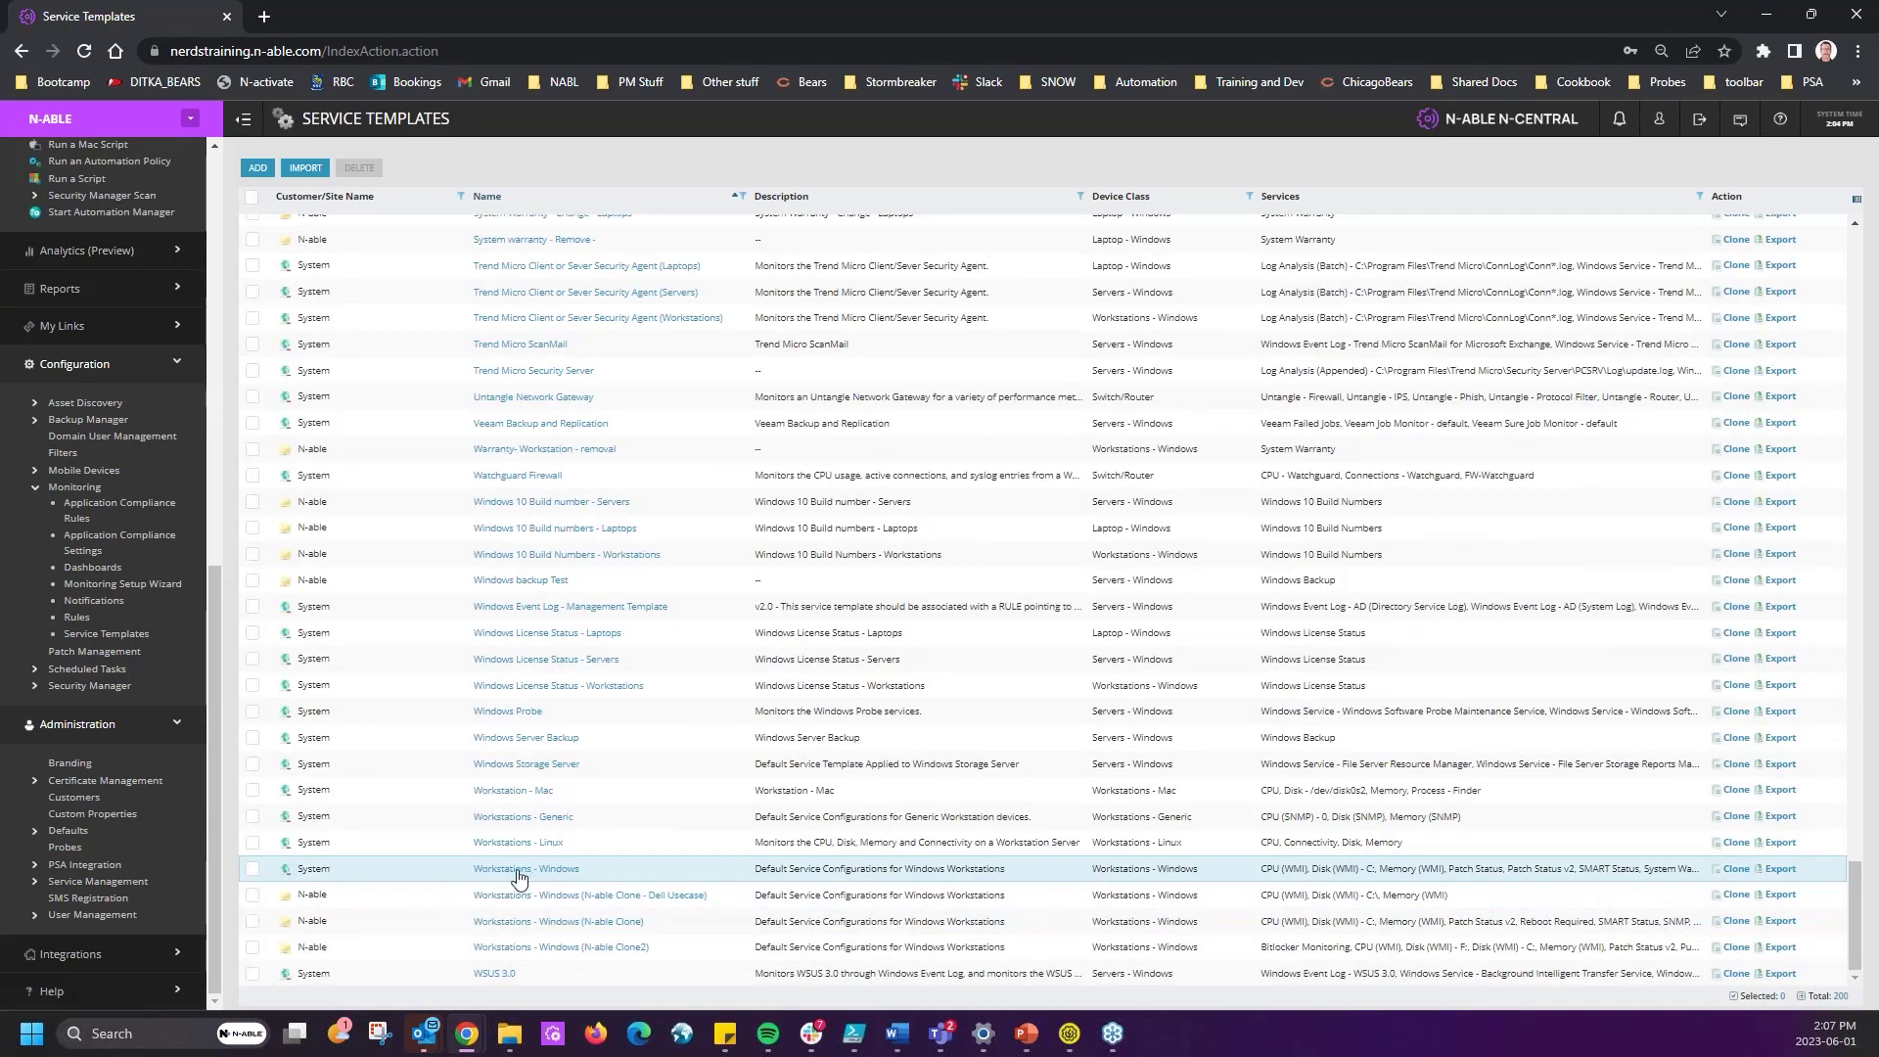
left_click(513, 871)
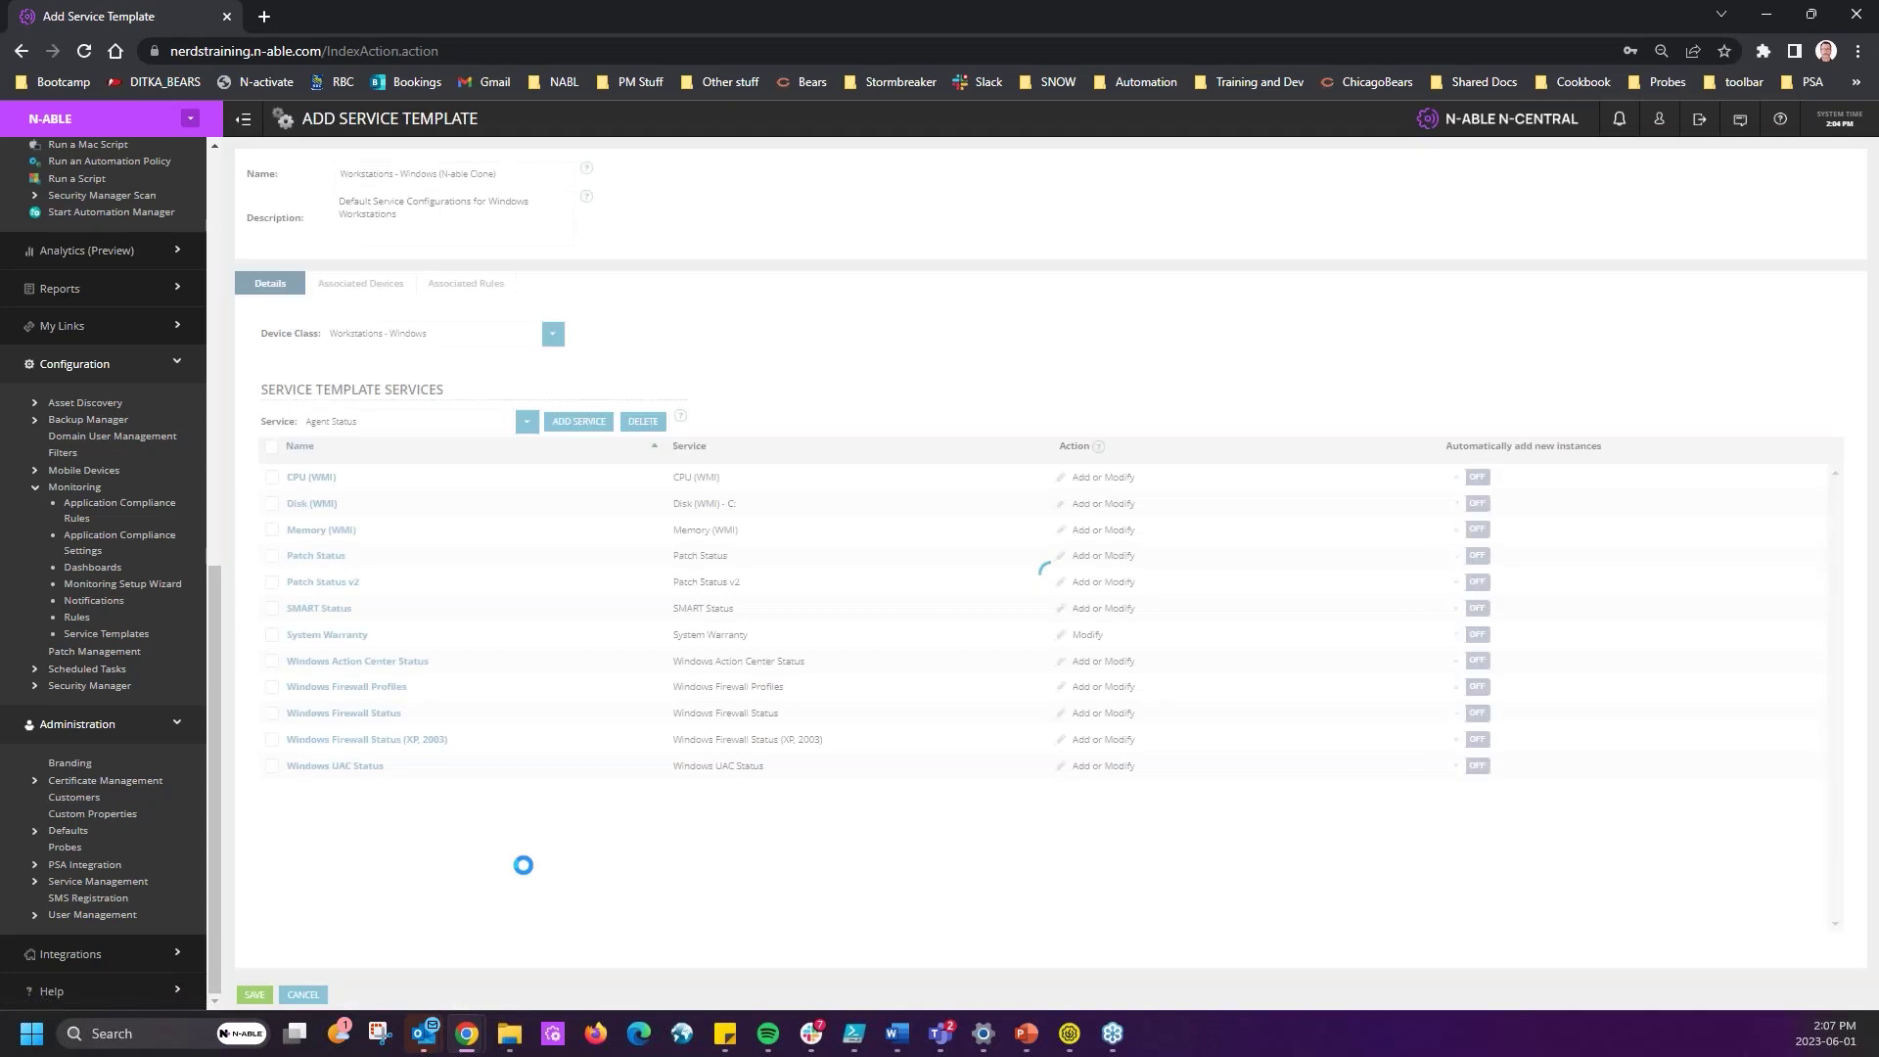
- Open the template's Patch Status v2 service and examine its patch classifications, priorities and missing-patch age settings
left_click(323, 581)
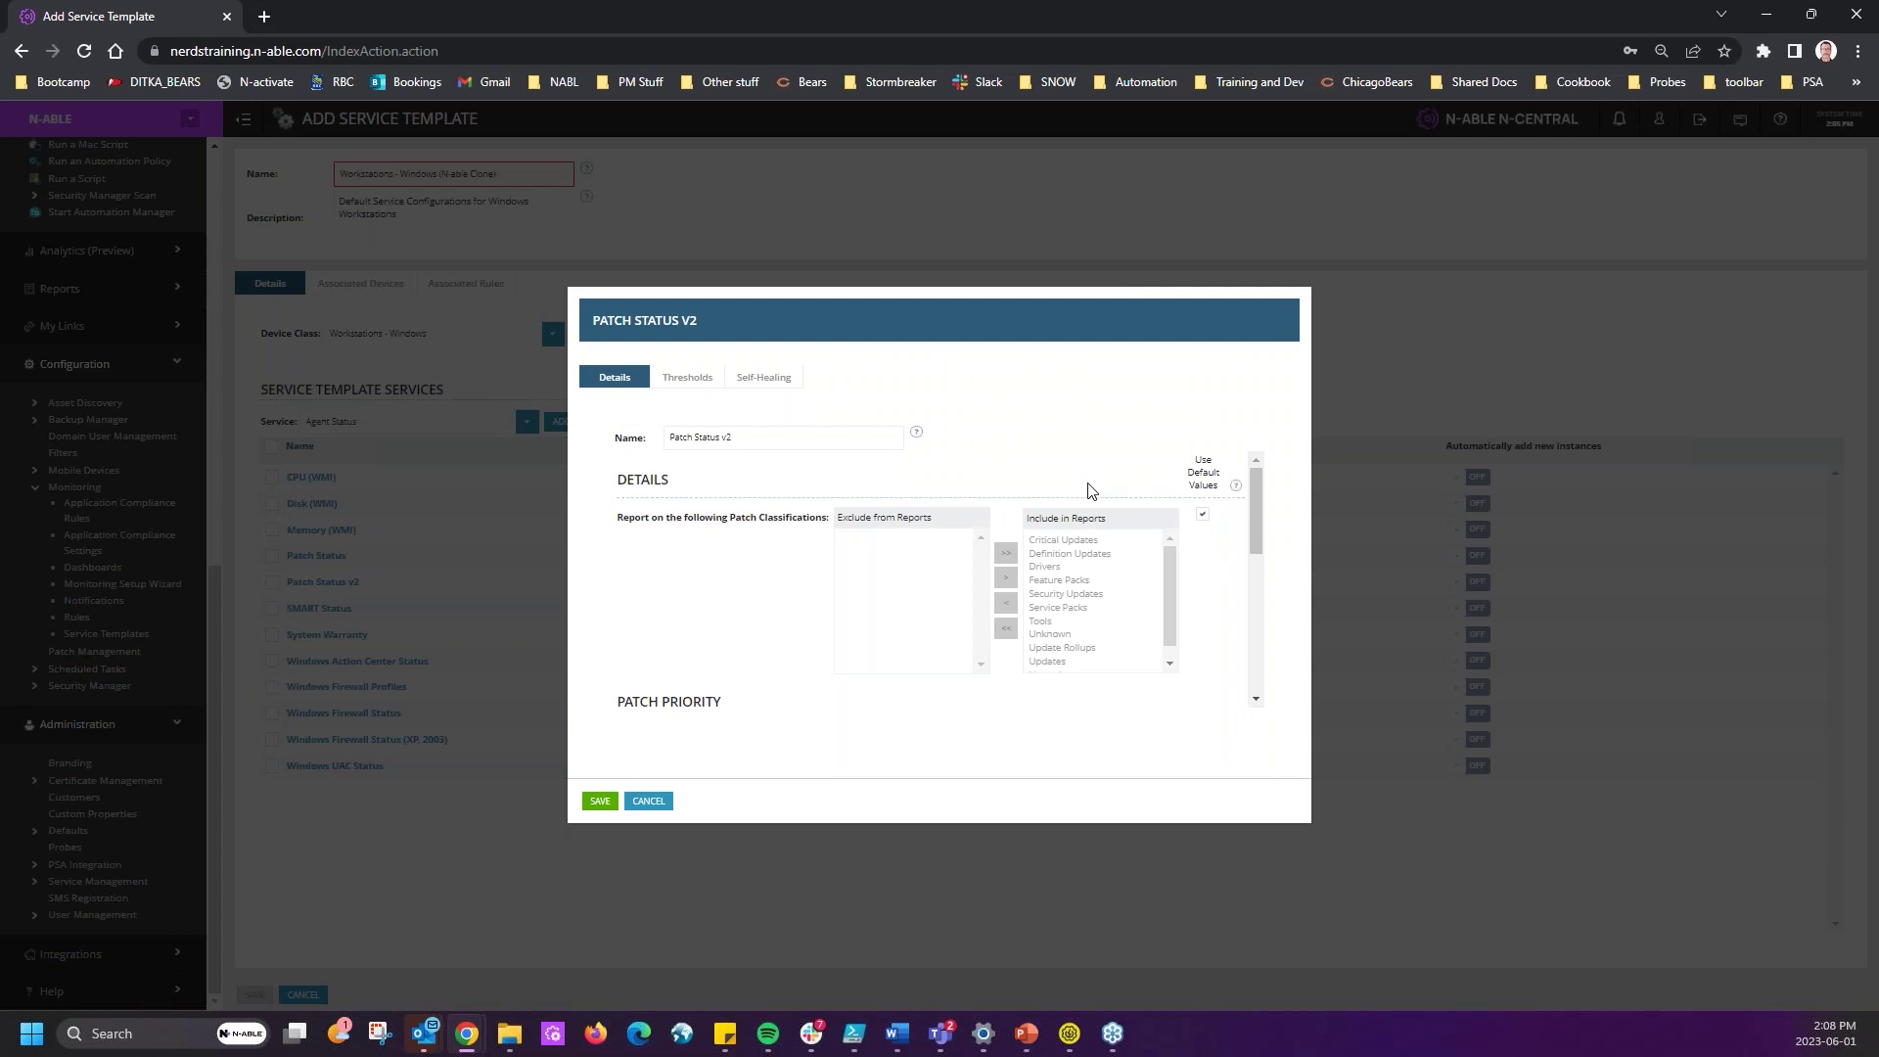
scroll(1089, 489, "down", 5)
scroll(1106, 520, "up", 3)
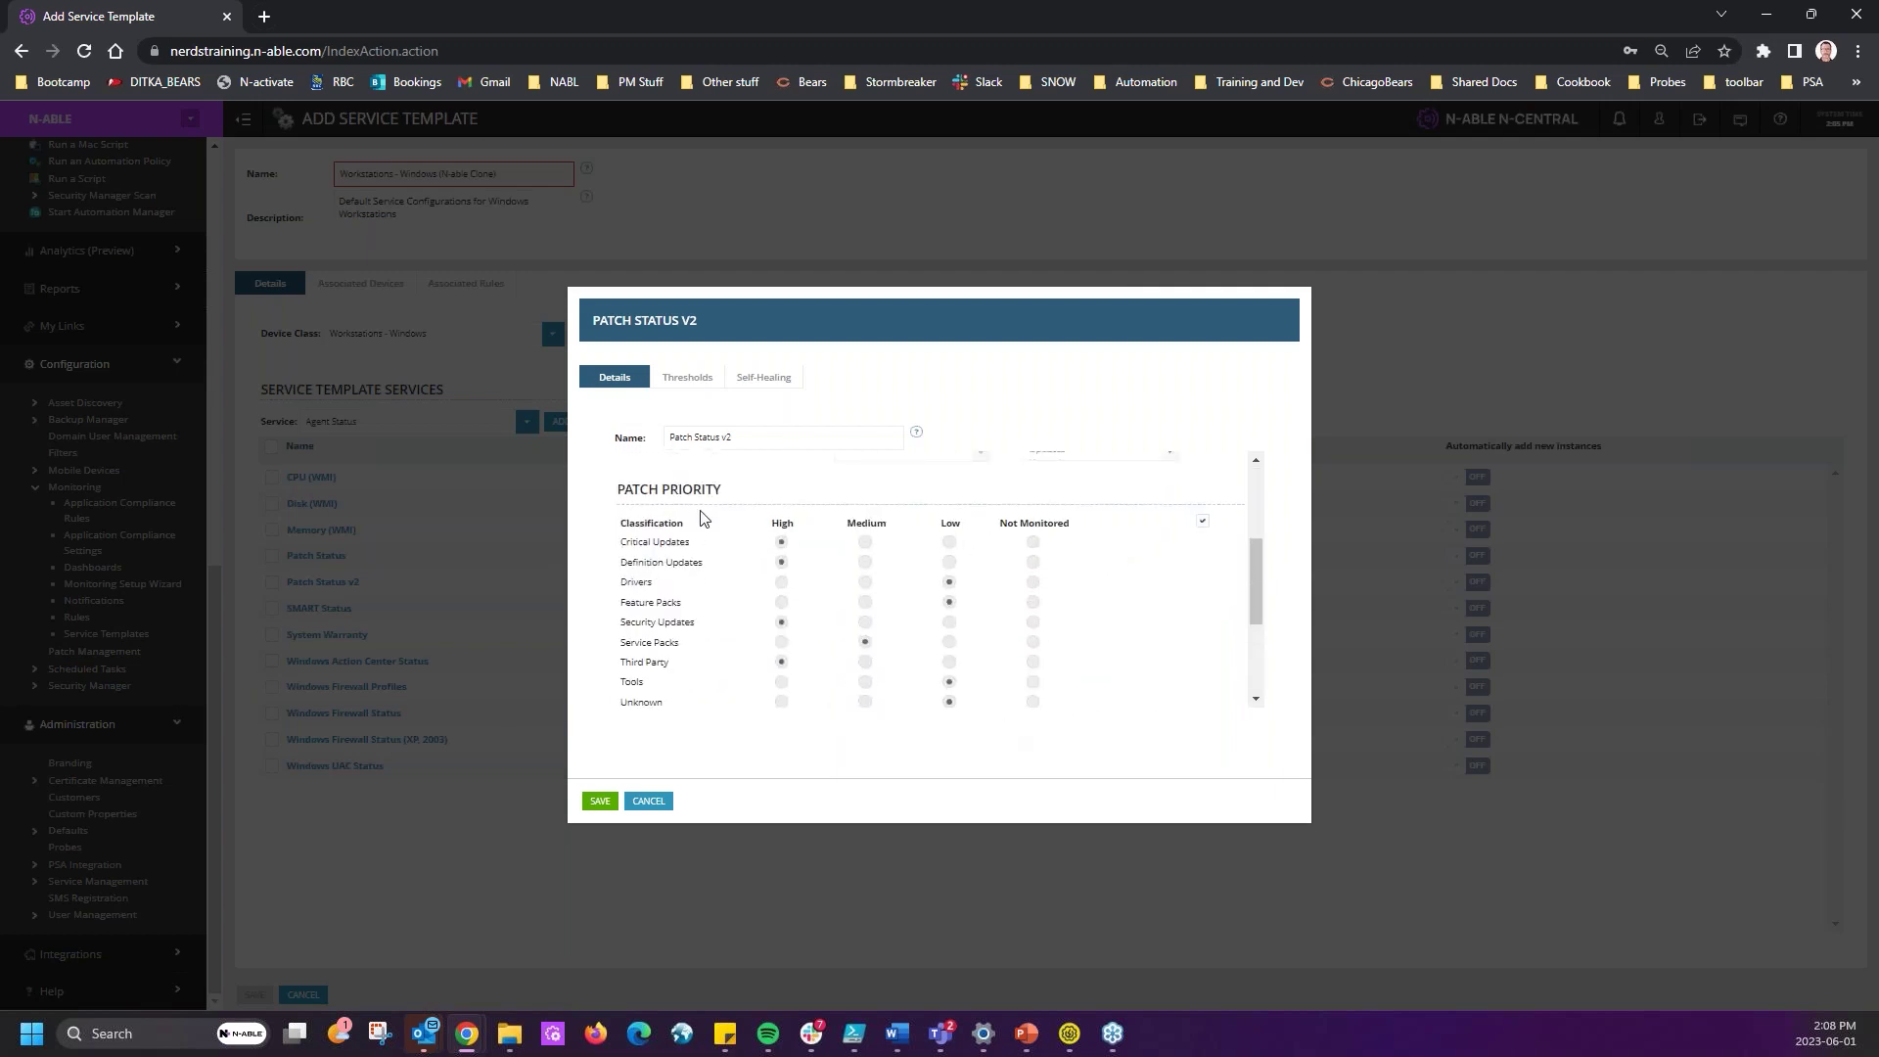
scroll(1153, 583, "down", 2)
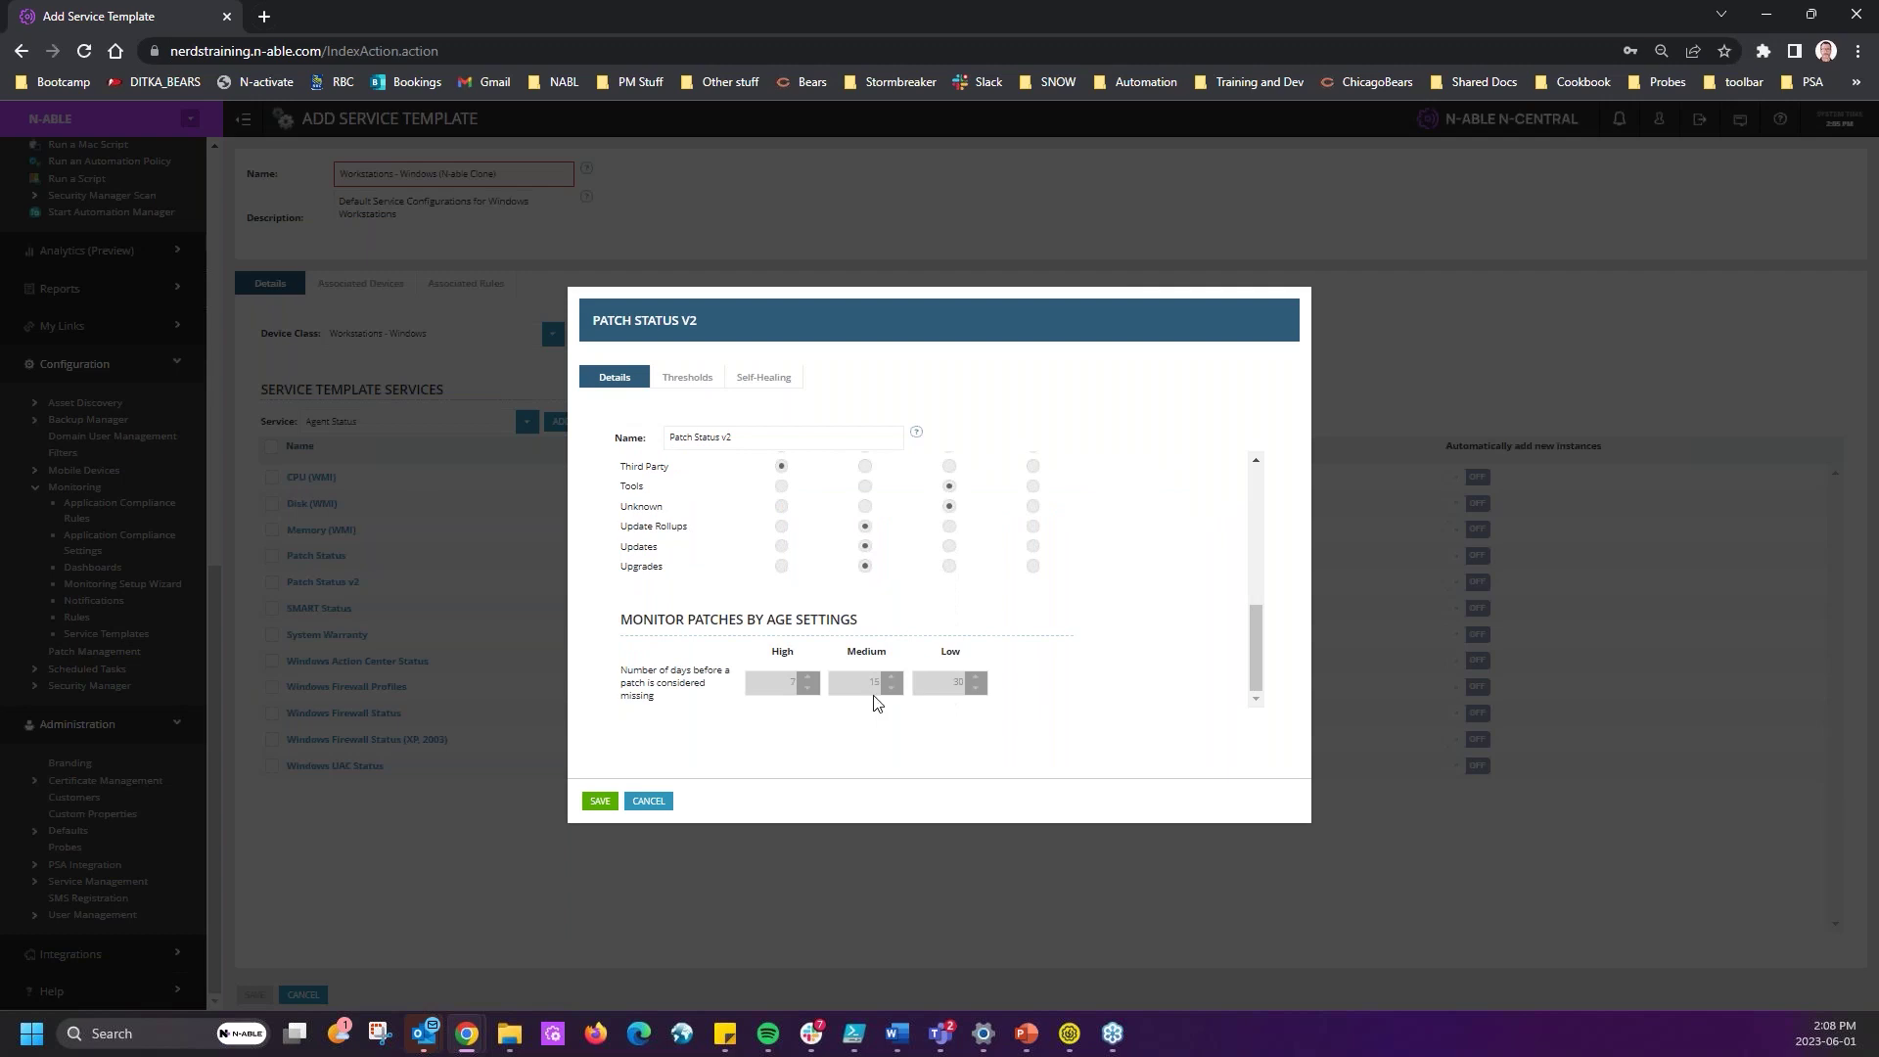
- Examine the Patch Status v2 high priority thresholds for unactioned new patches and unsuccessful installs of approved patches
left_click(684, 378)
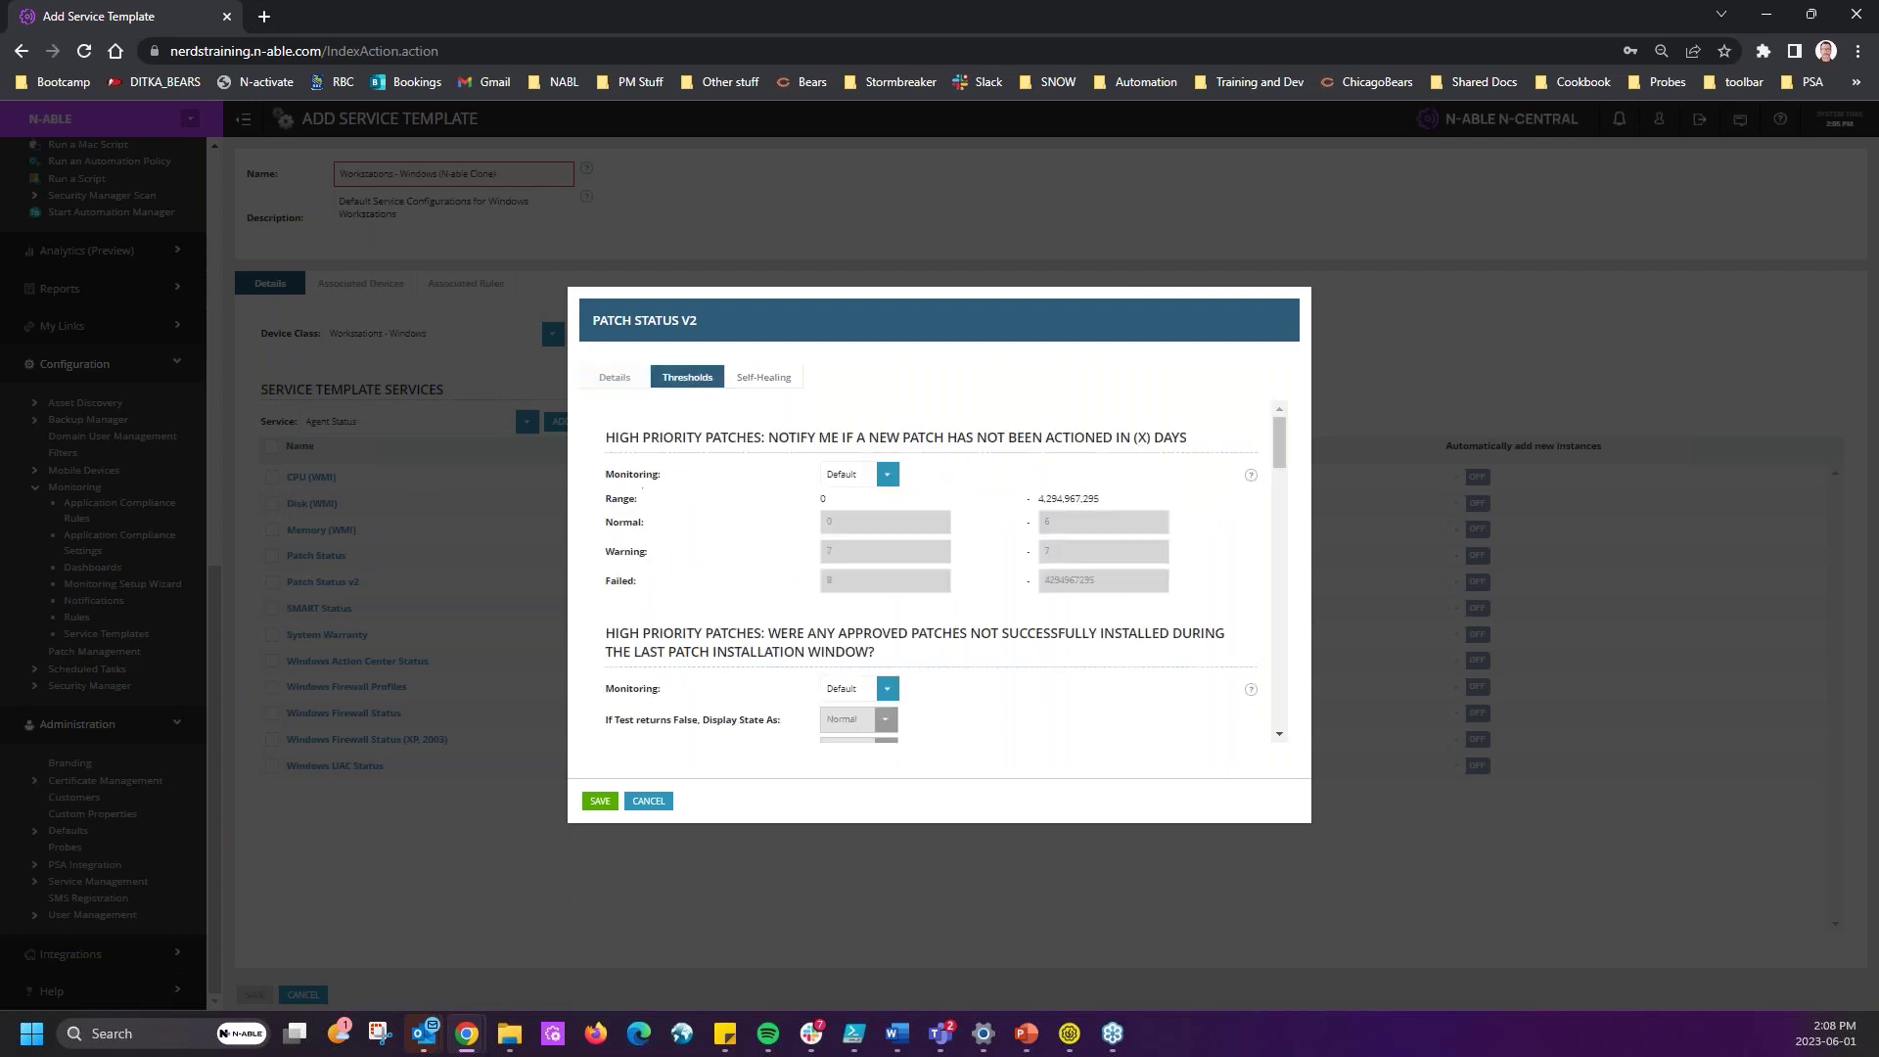
left_click_drag(779, 438, 1211, 453)
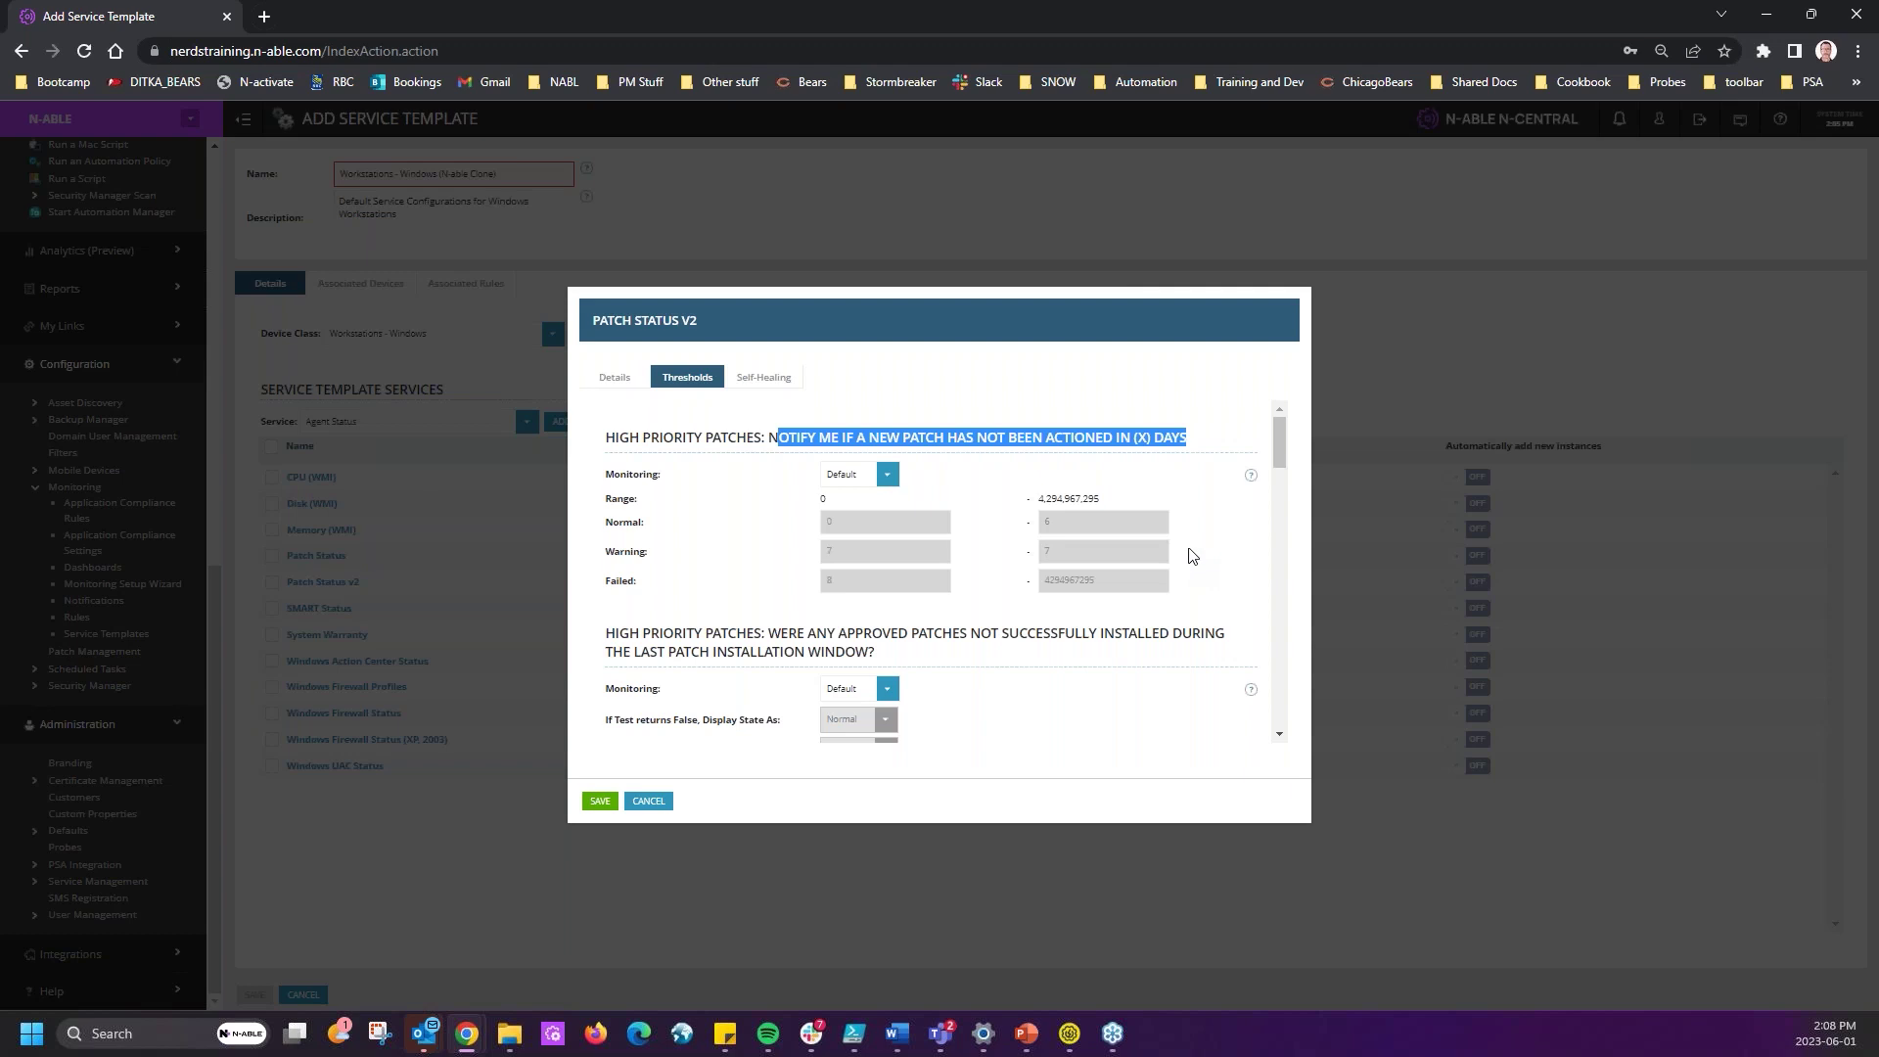
scroll(751, 496, "down", 2)
left_click_drag(769, 436, 1225, 462)
left_click(1224, 463)
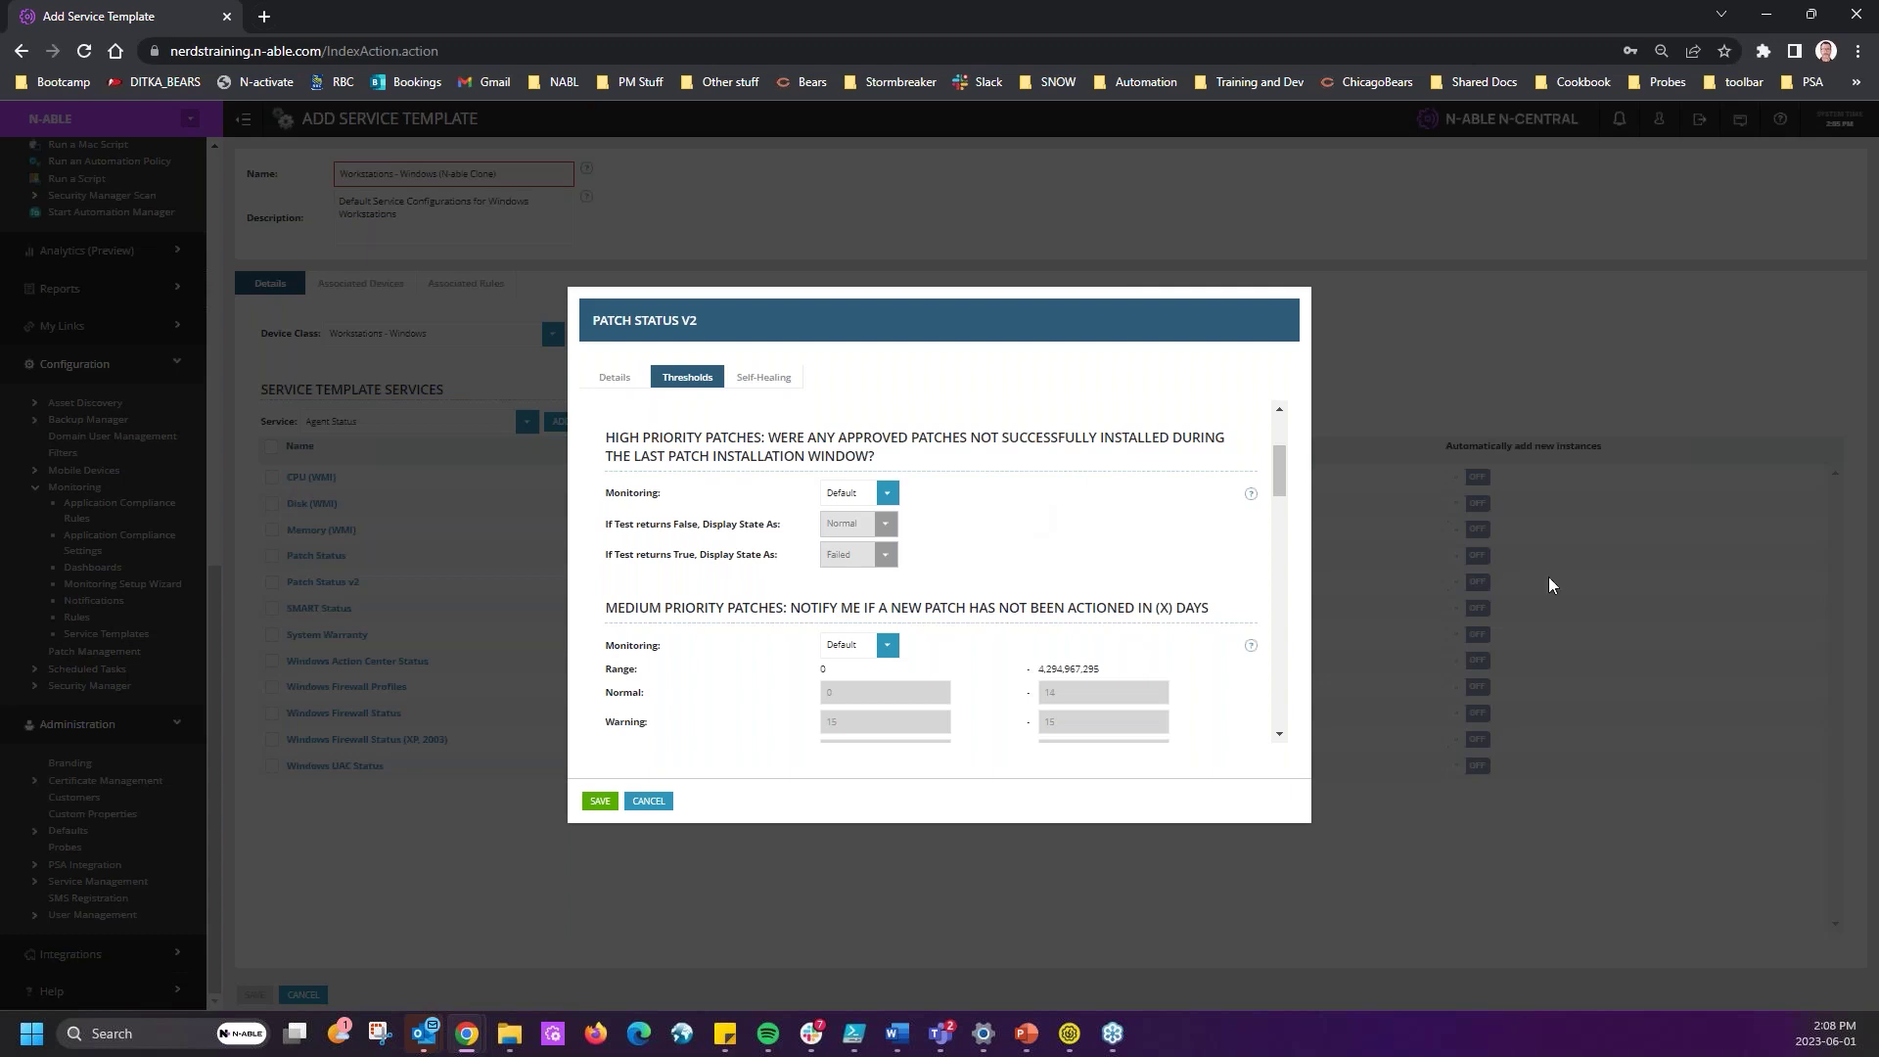
- Examine the medium priority thresholds for unactioned new patches and approved patches not installed in the last window
scroll(1066, 552, "down", 1)
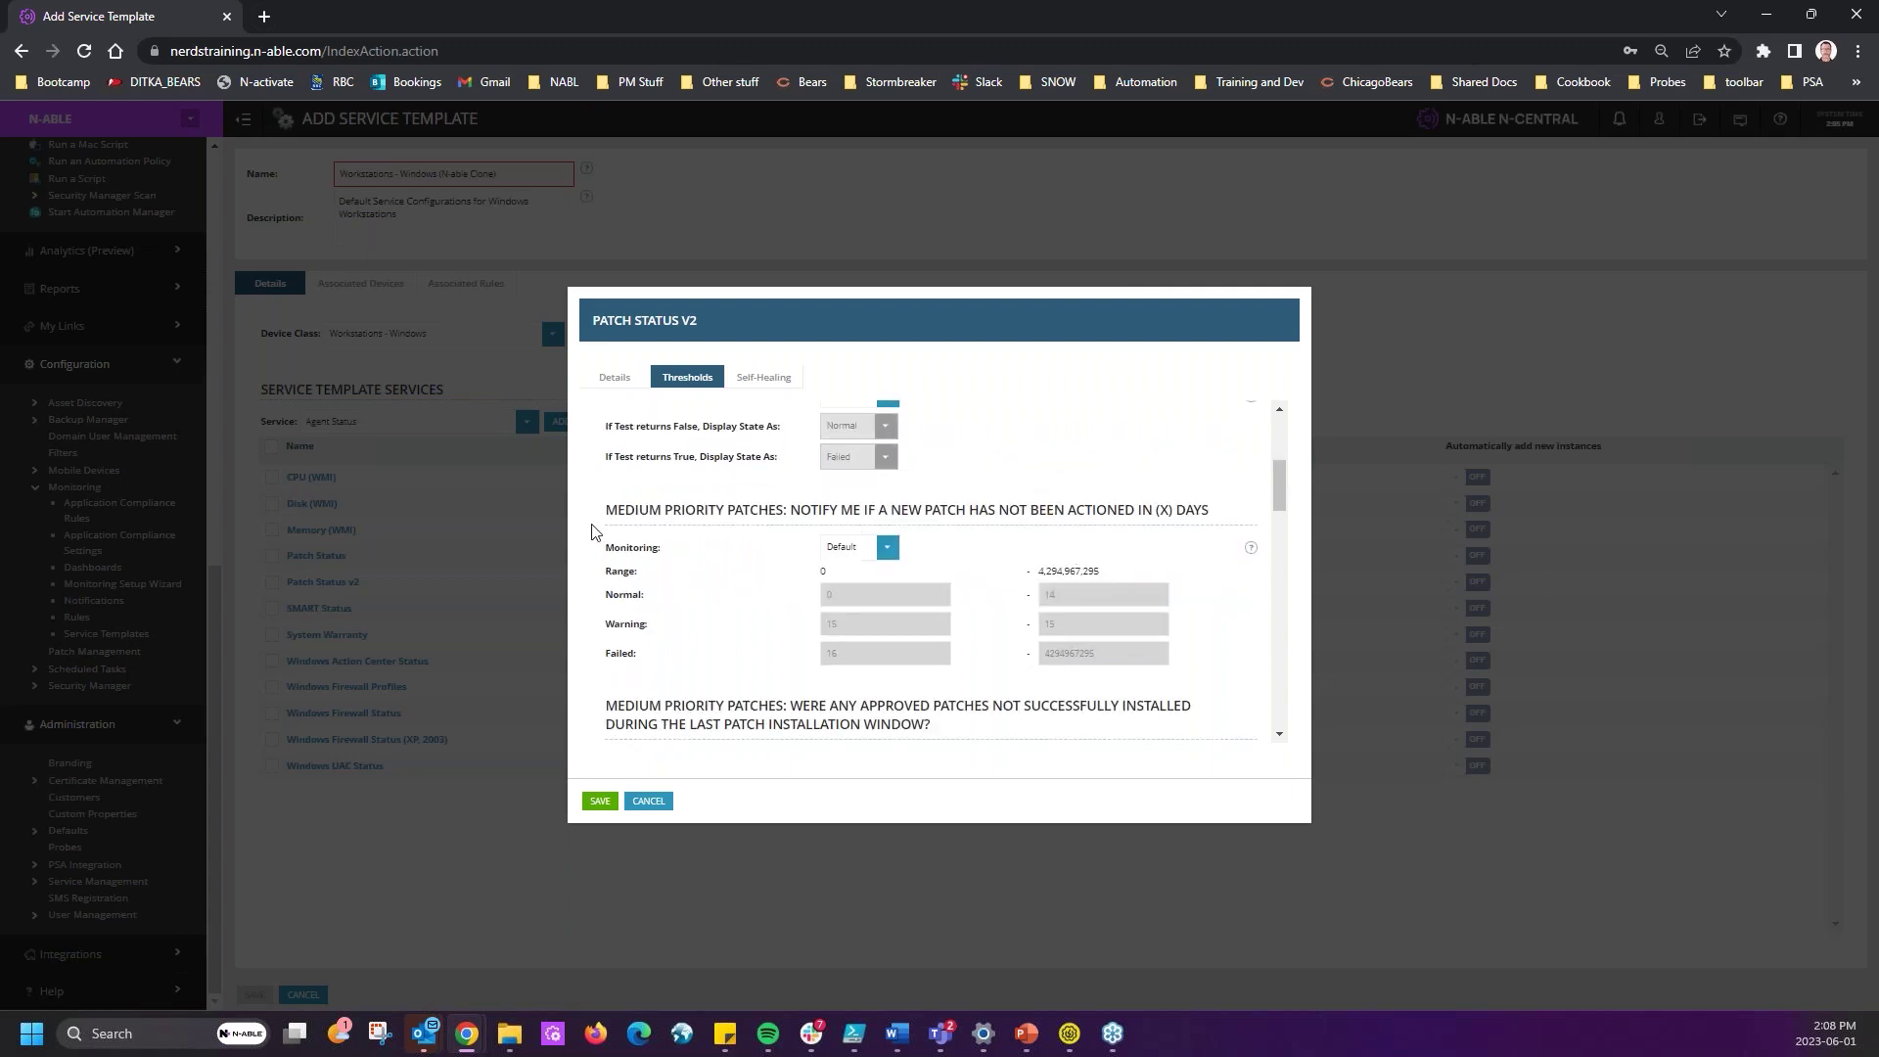
left_click_drag(611, 517, 1242, 508)
left_click(1243, 508)
scroll(1240, 505, "down", 3)
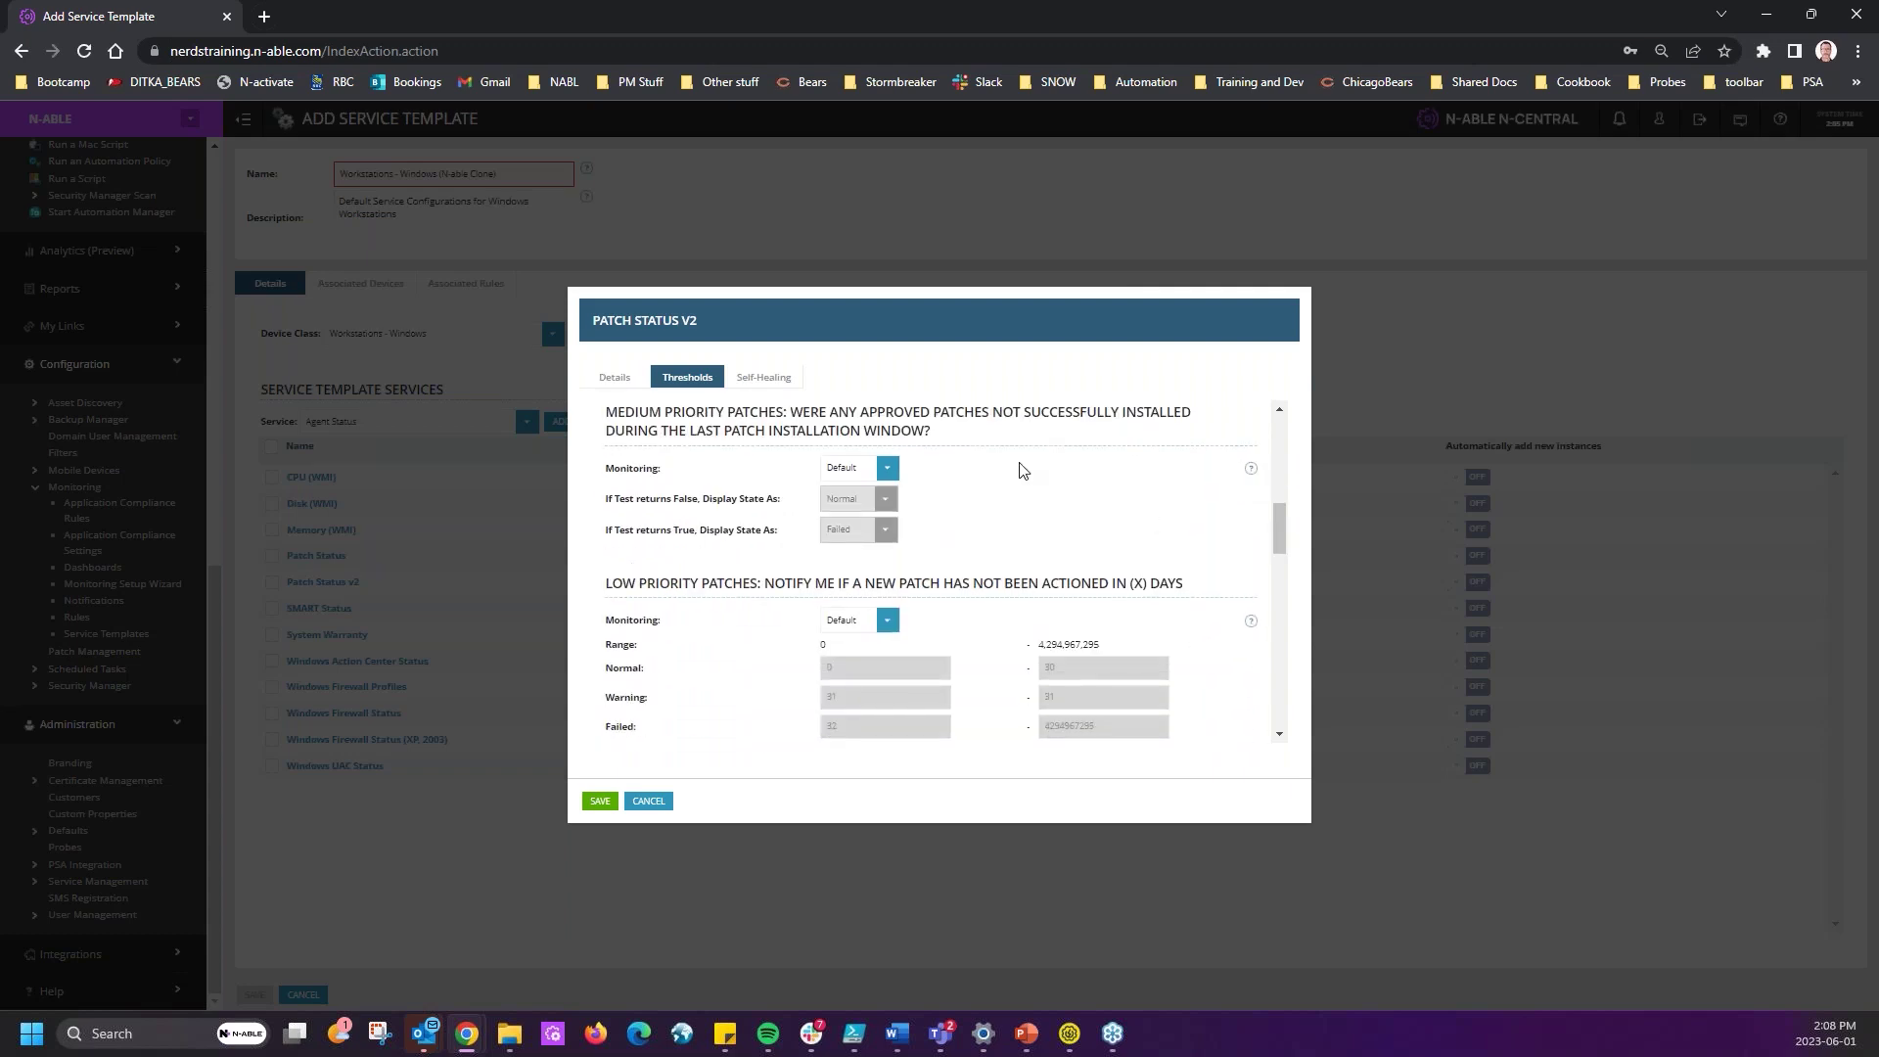
left_click_drag(605, 415, 1052, 441)
left_click(1051, 442)
- Examine the low priority thresholds for unactioned new patches and approved patches not installed in the last window
scroll(1048, 450, "down", 2)
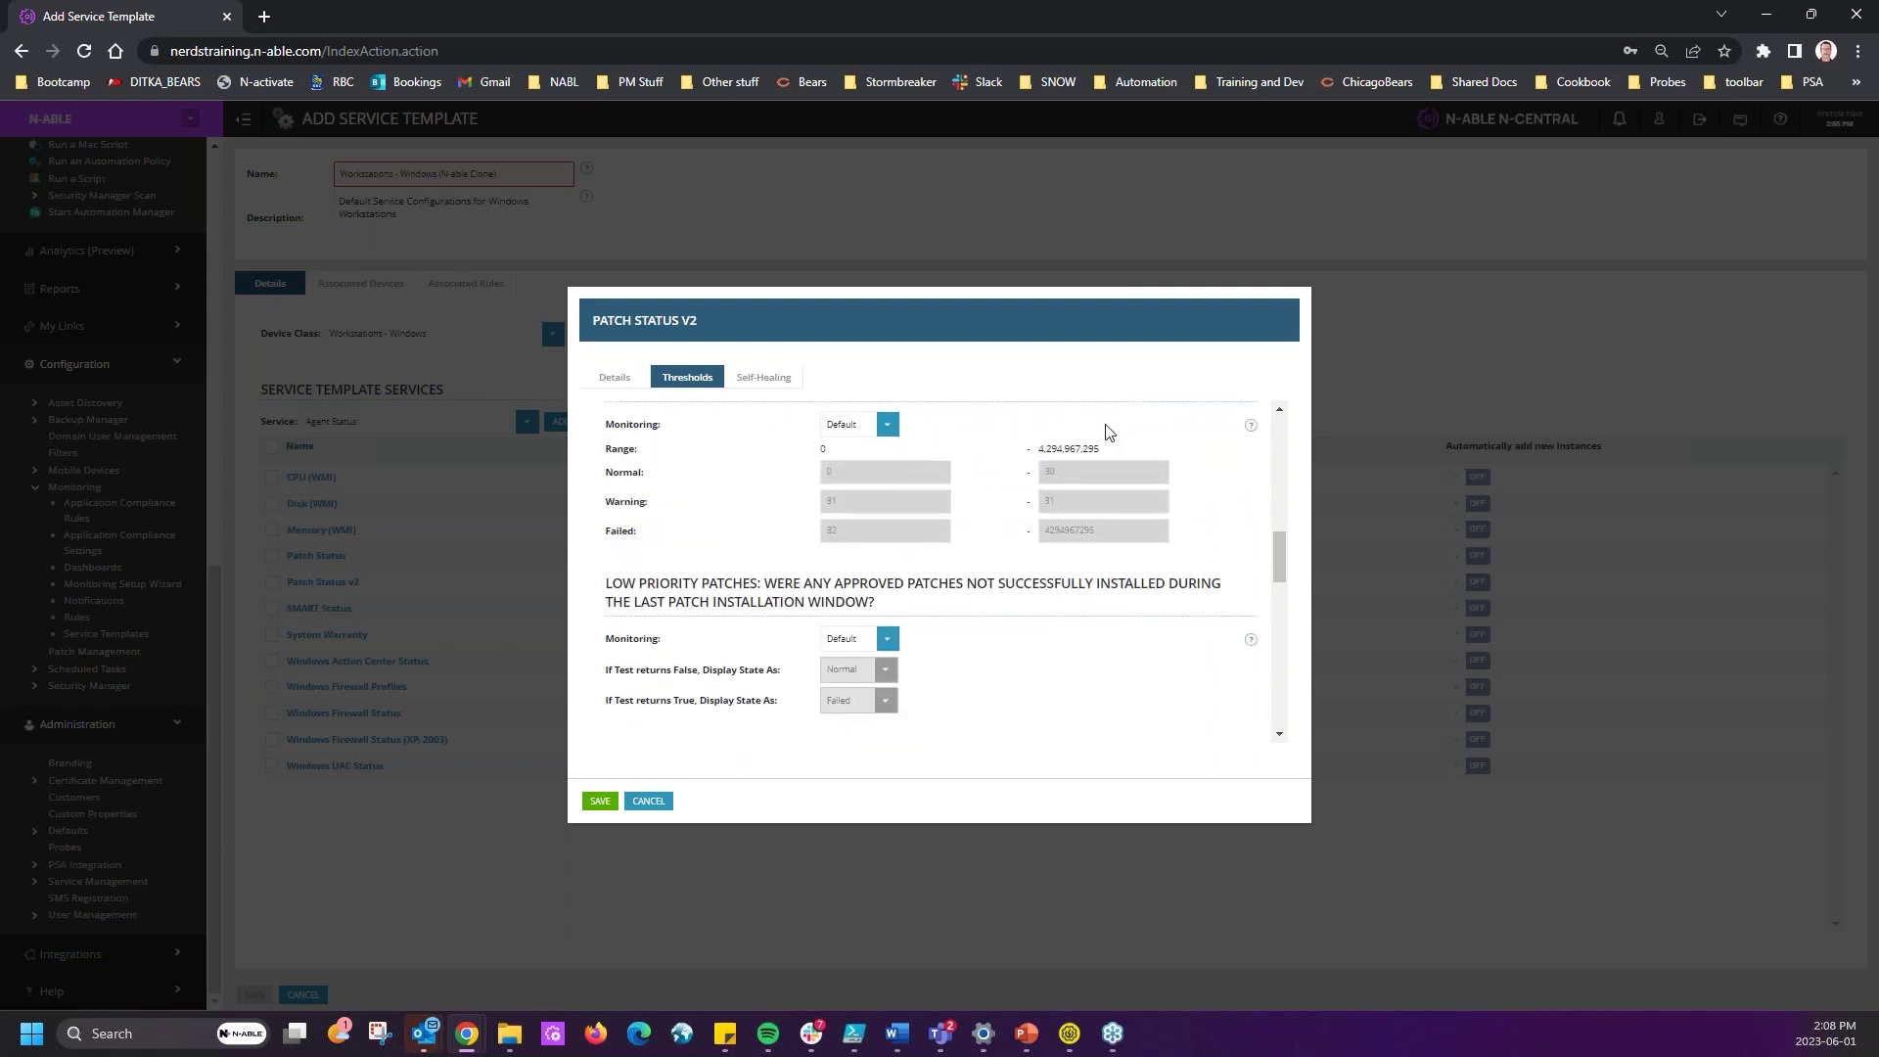
scroll(1088, 540, "up", 1)
left_click_drag(985, 486, 1210, 489)
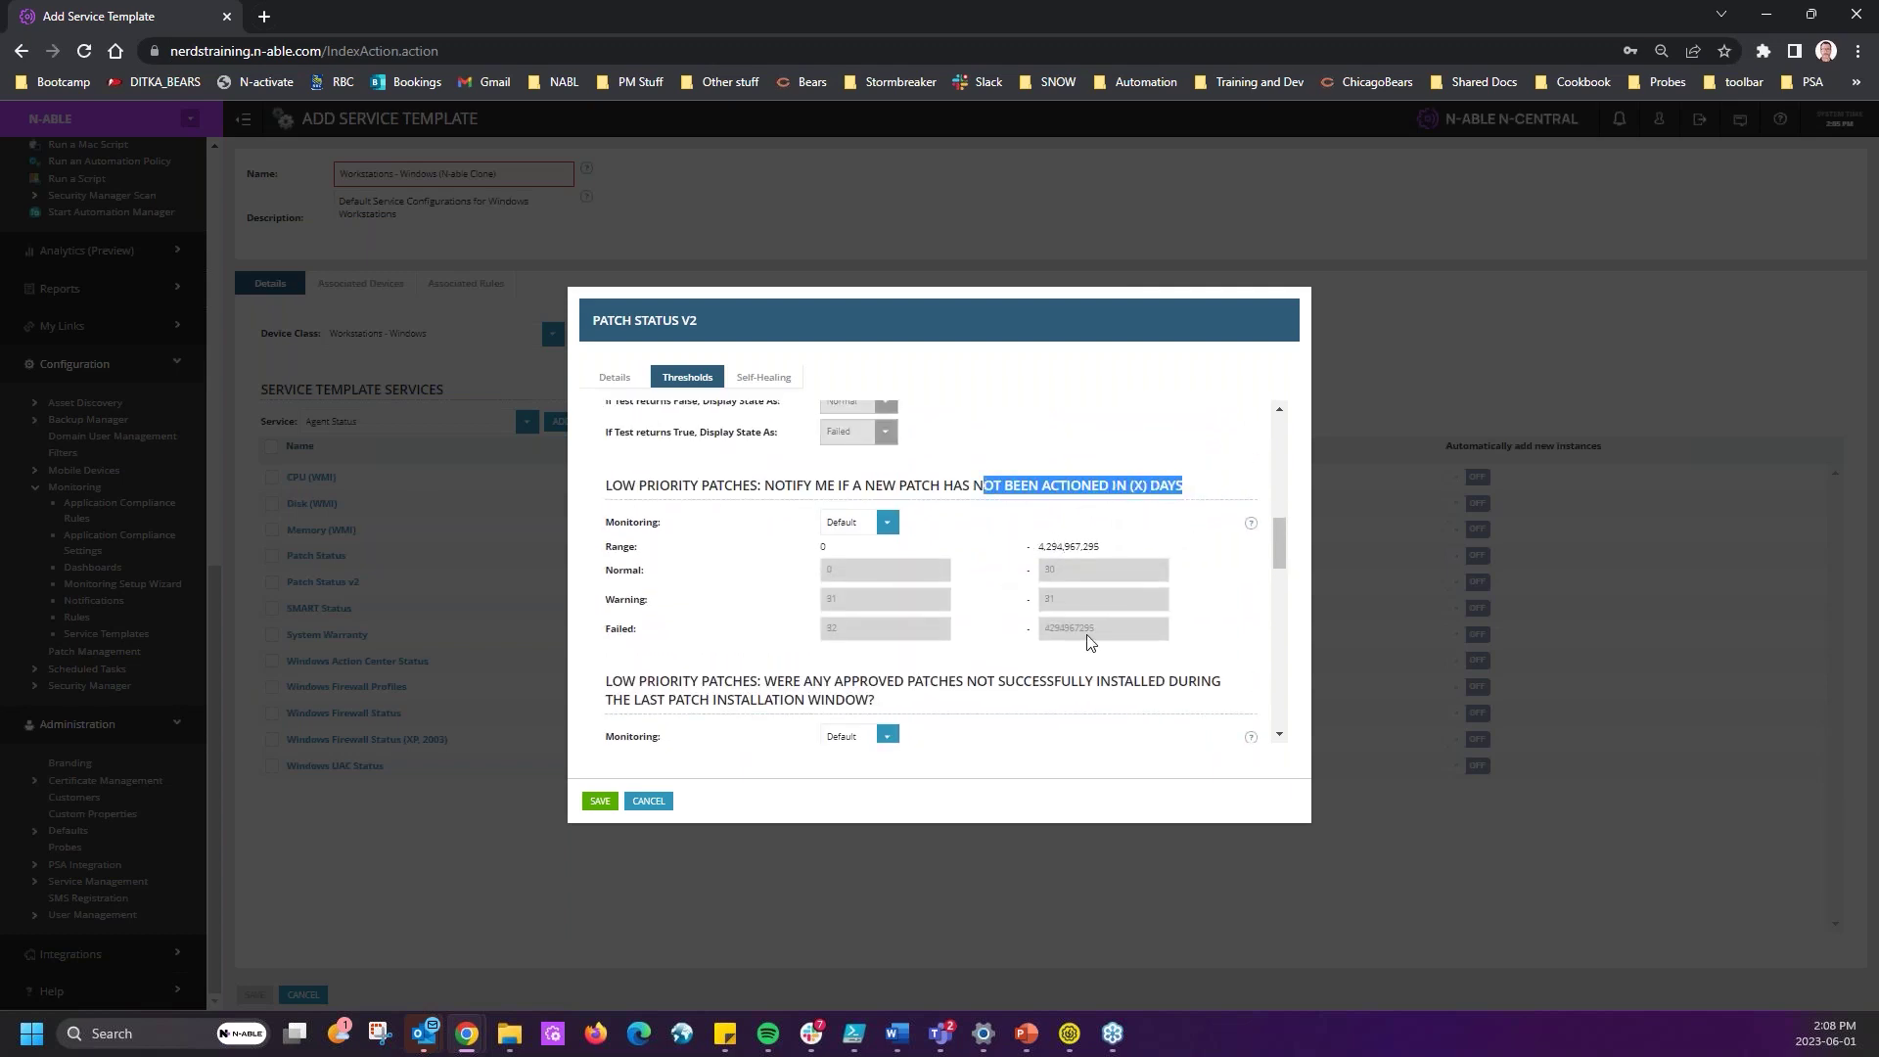
left_click_drag(655, 681, 897, 706)
left_click(956, 707)
scroll(956, 704, "down", 2)
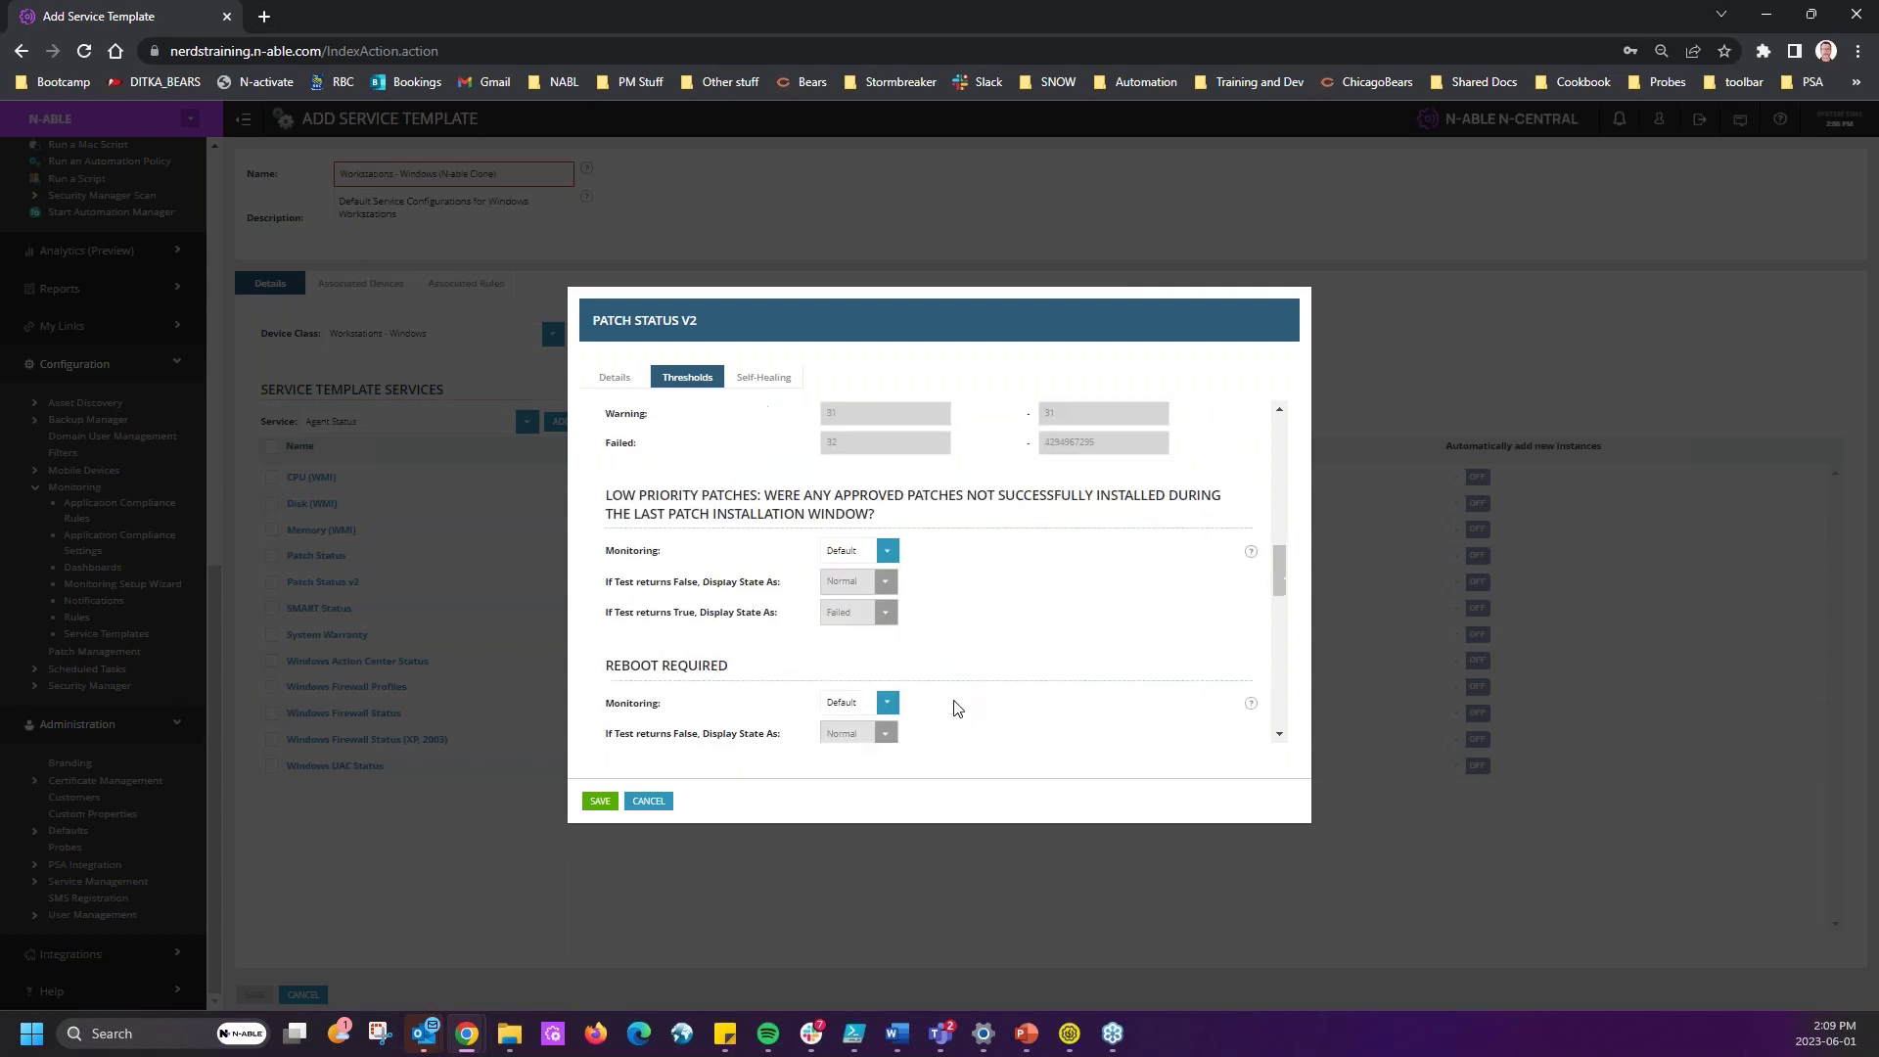
- Turn off monitoring for the high priority thresholds on unactioned new patches and unsuccessfully installed approved patches
scroll(957, 656, "up", 6)
scroll(957, 656, "up", 2)
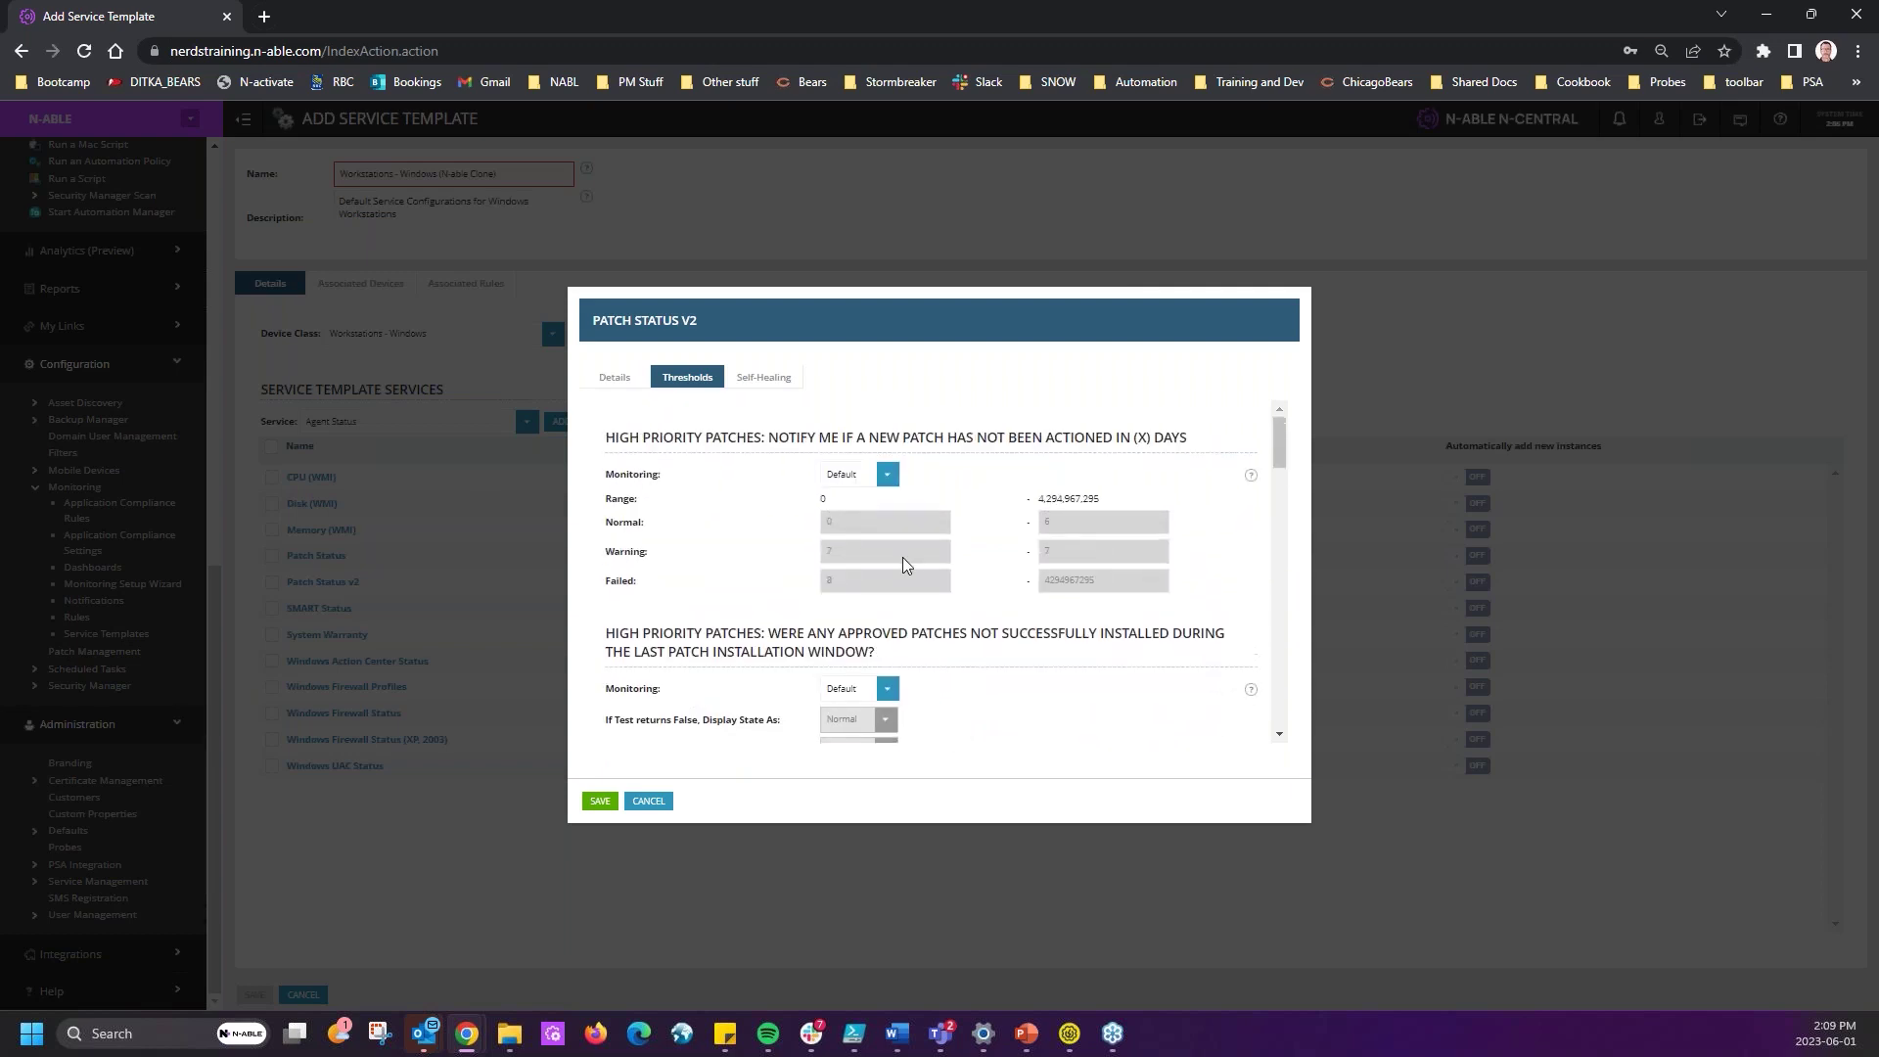
left_click(886, 474)
left_click(847, 585)
scroll(928, 546, "down", 2)
left_click(886, 492)
left_click(848, 601)
- Turn off monitoring for the medium priority thresholds on unactioned new patches and unsuccessfully installed approved patches
left_click(886, 645)
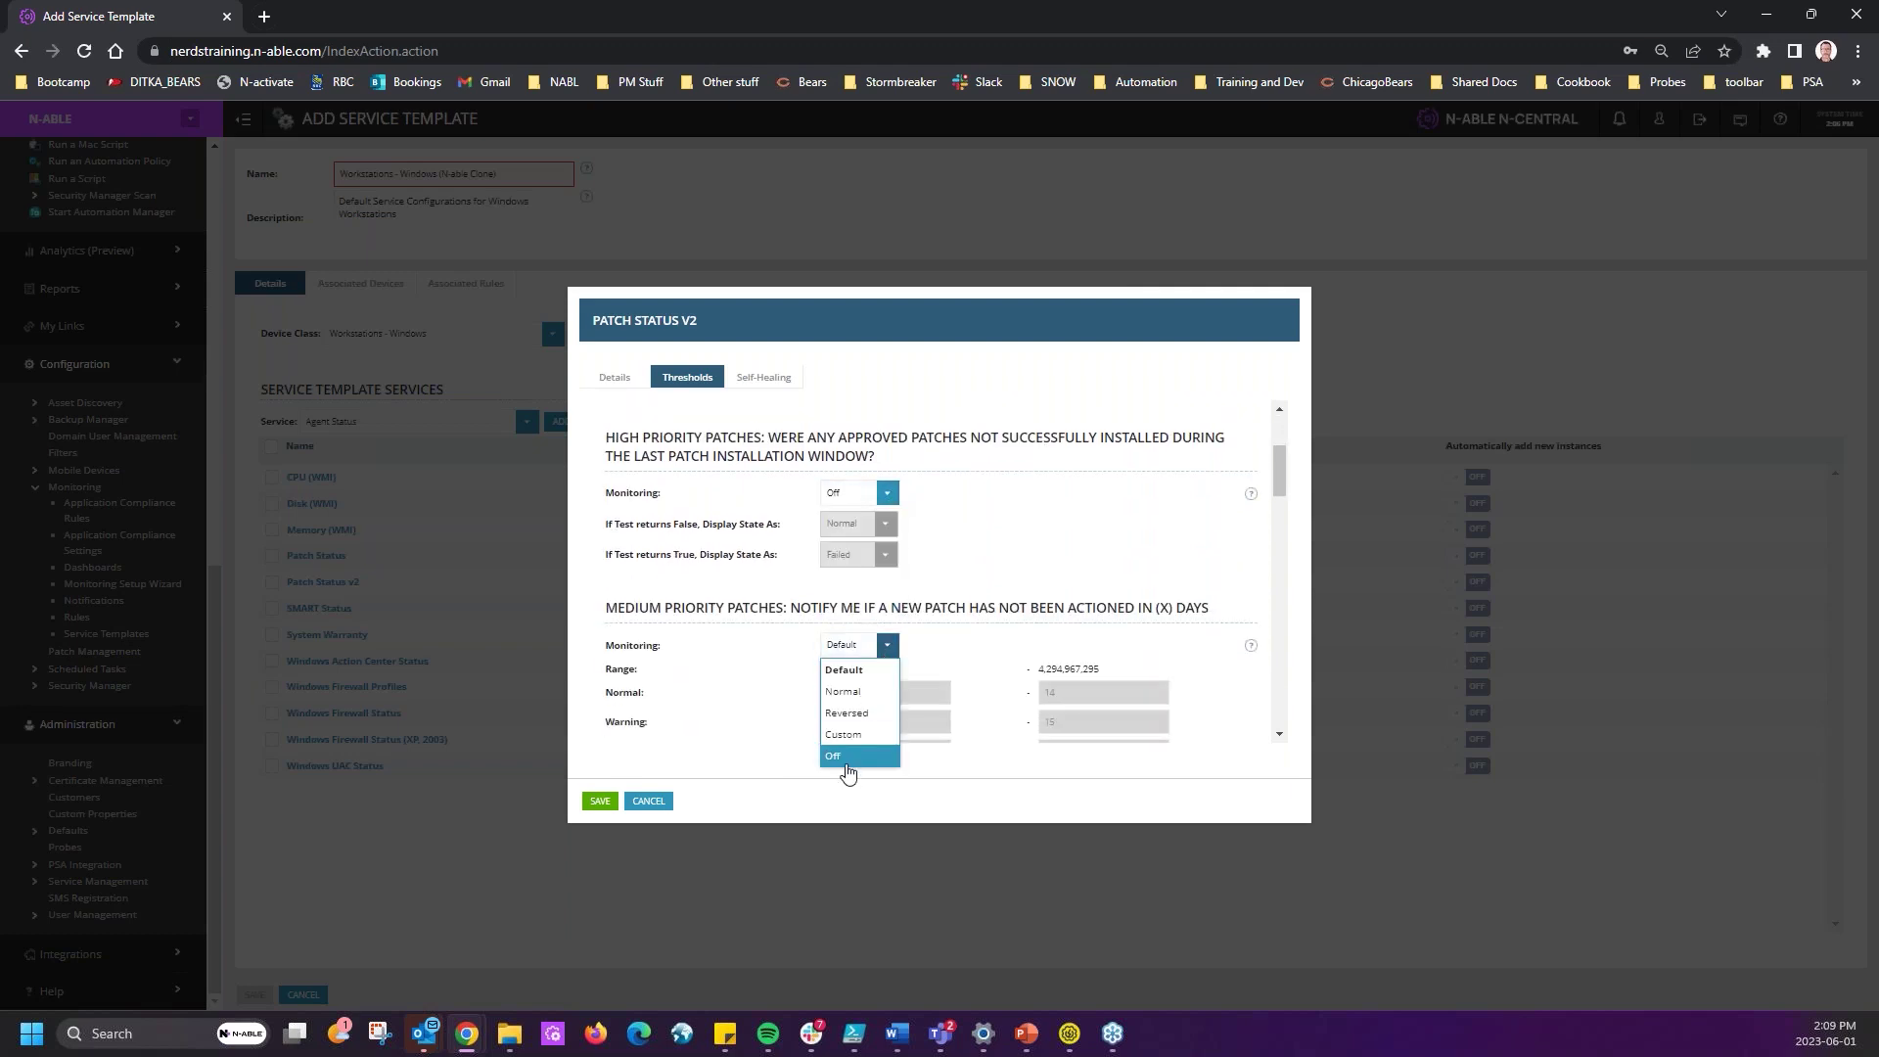
left_click(847, 761)
scroll(985, 643, "down", 1)
left_click(887, 565)
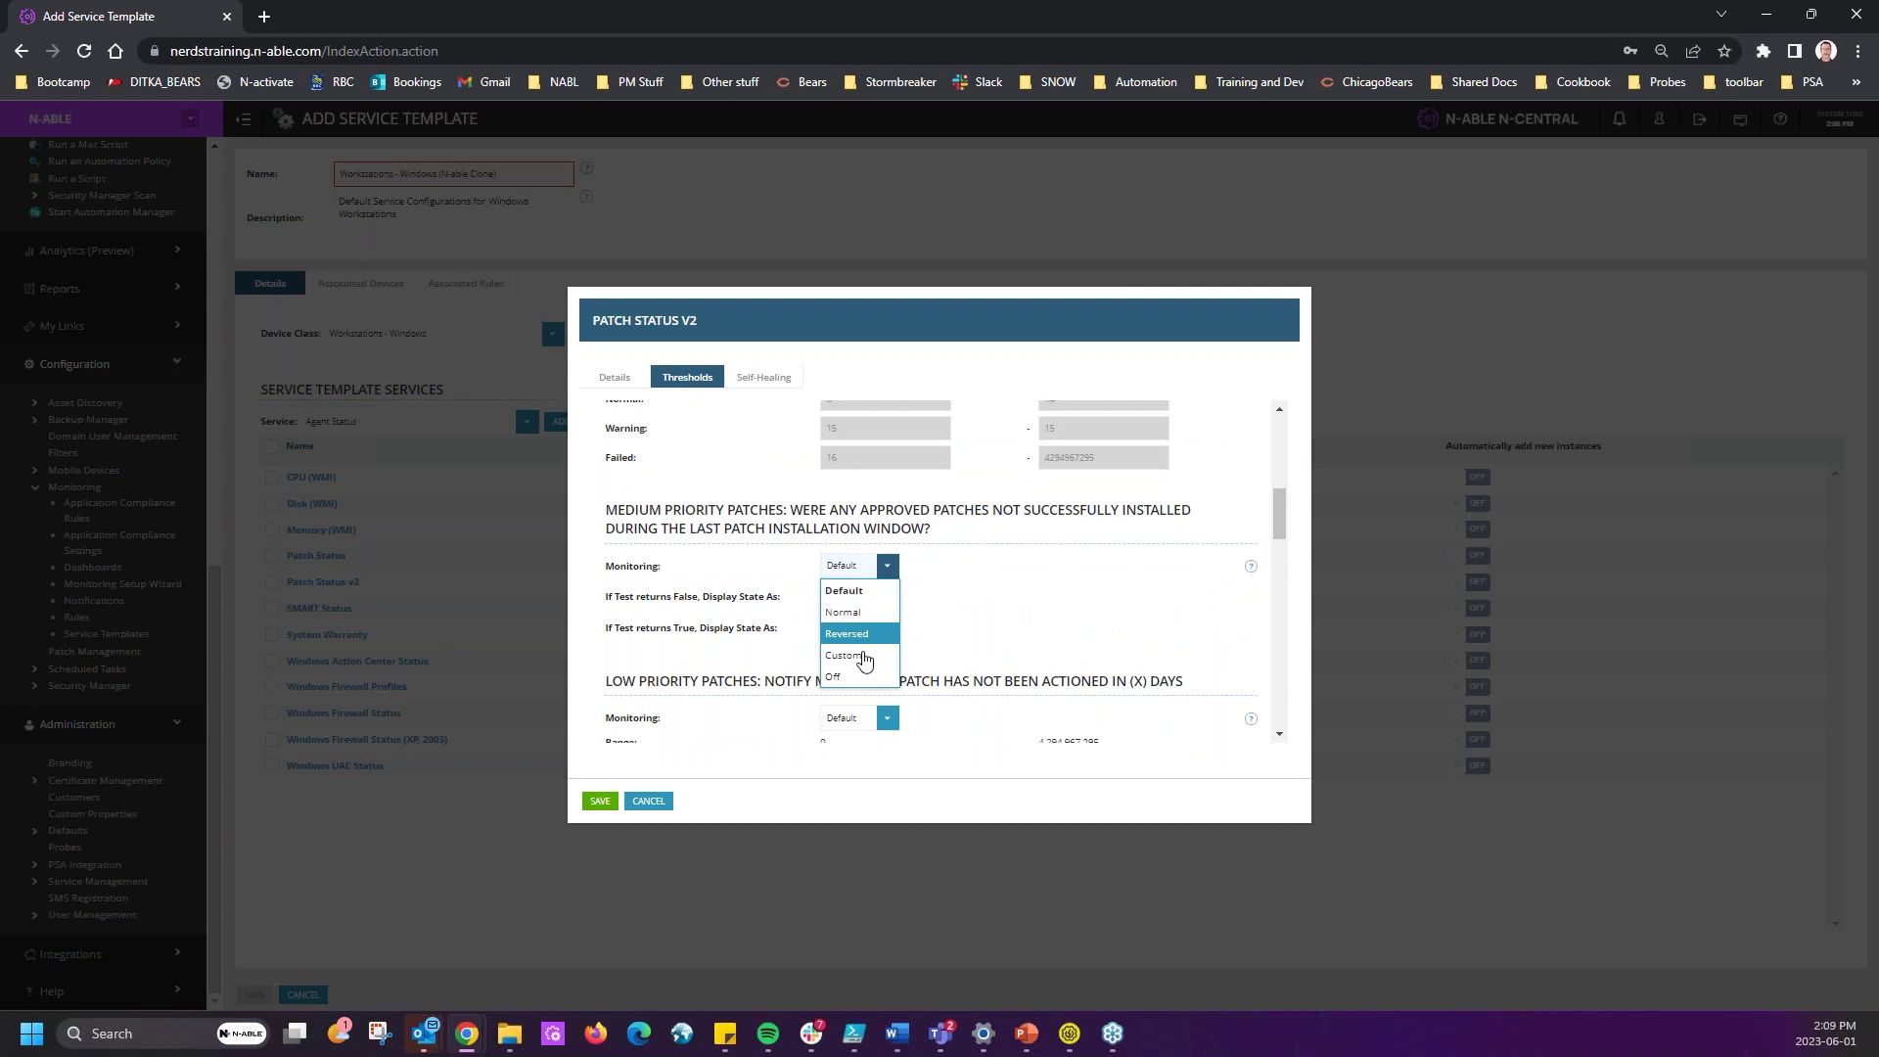
left_click(856, 641)
- Turn off monitoring for the low priority thresholds on unactioned new patches and unsuccessfully installed approved patches
scroll(902, 548, "down", 2)
left_click(886, 521)
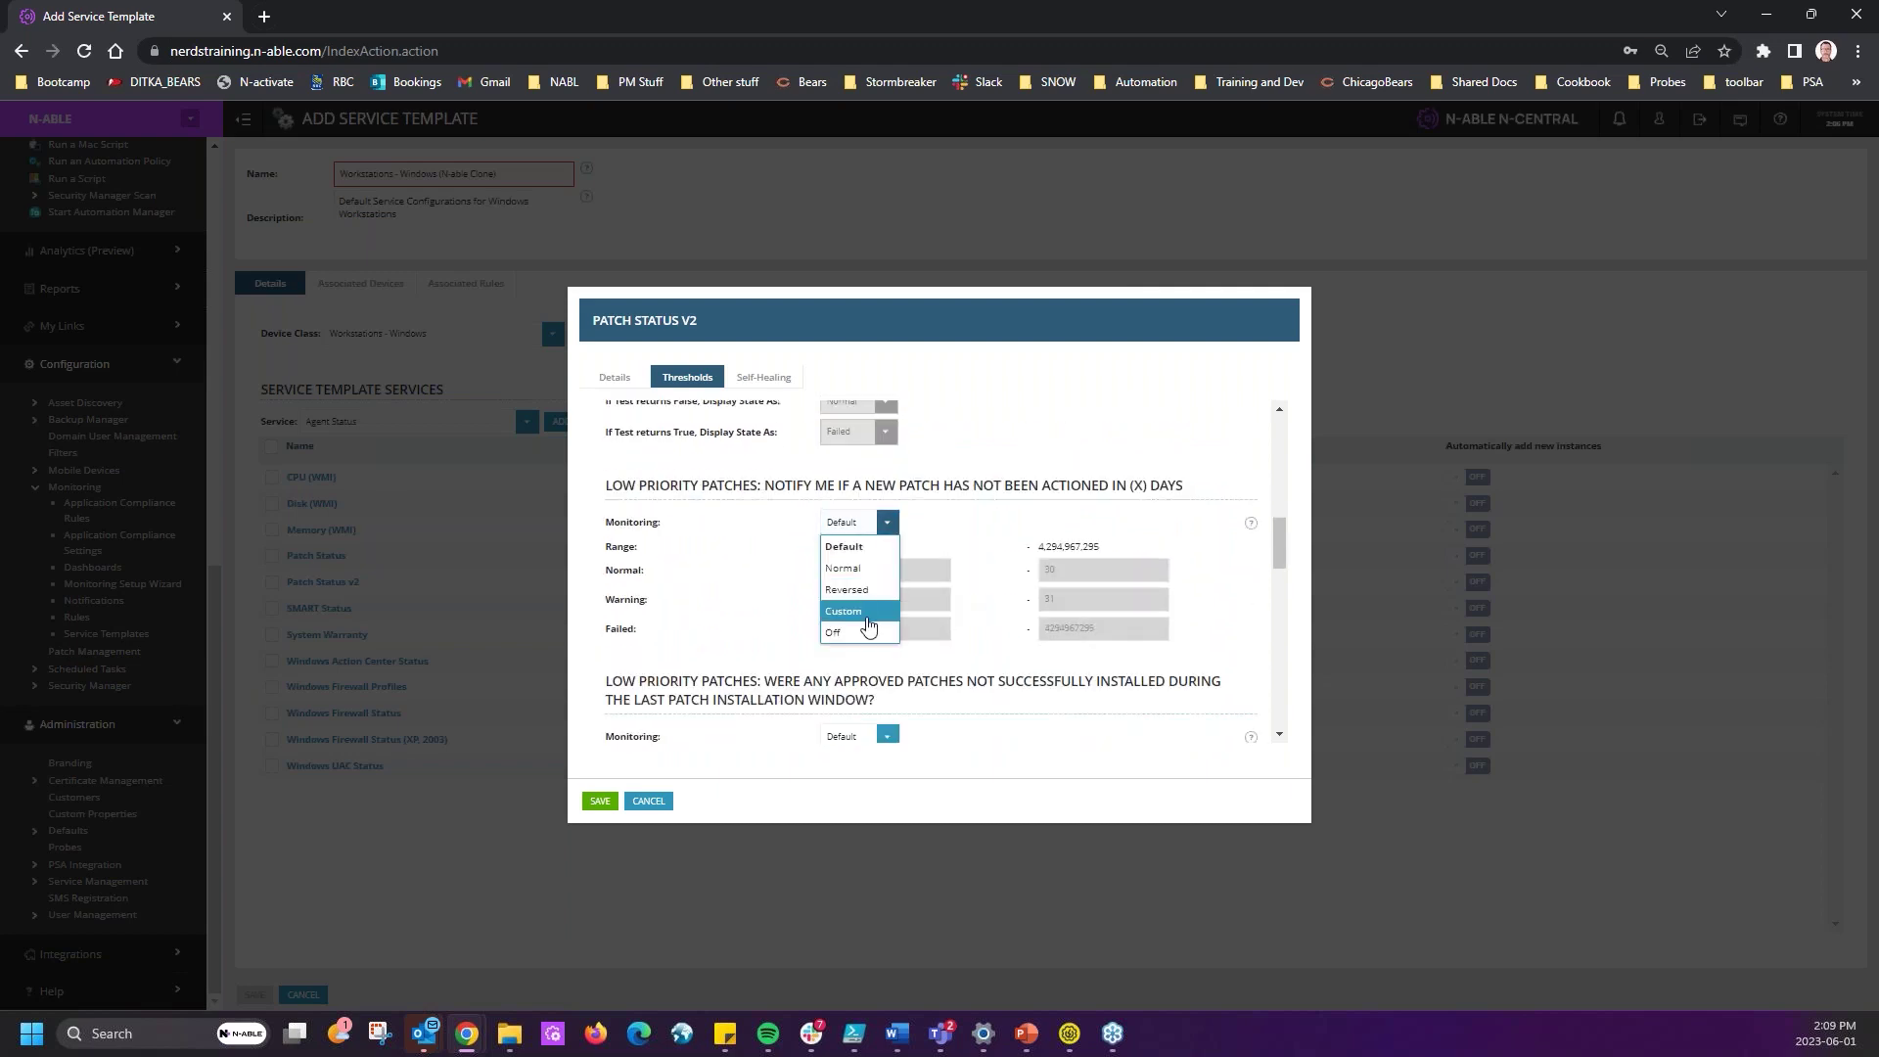
left_click(859, 631)
scroll(910, 591, "down", 2)
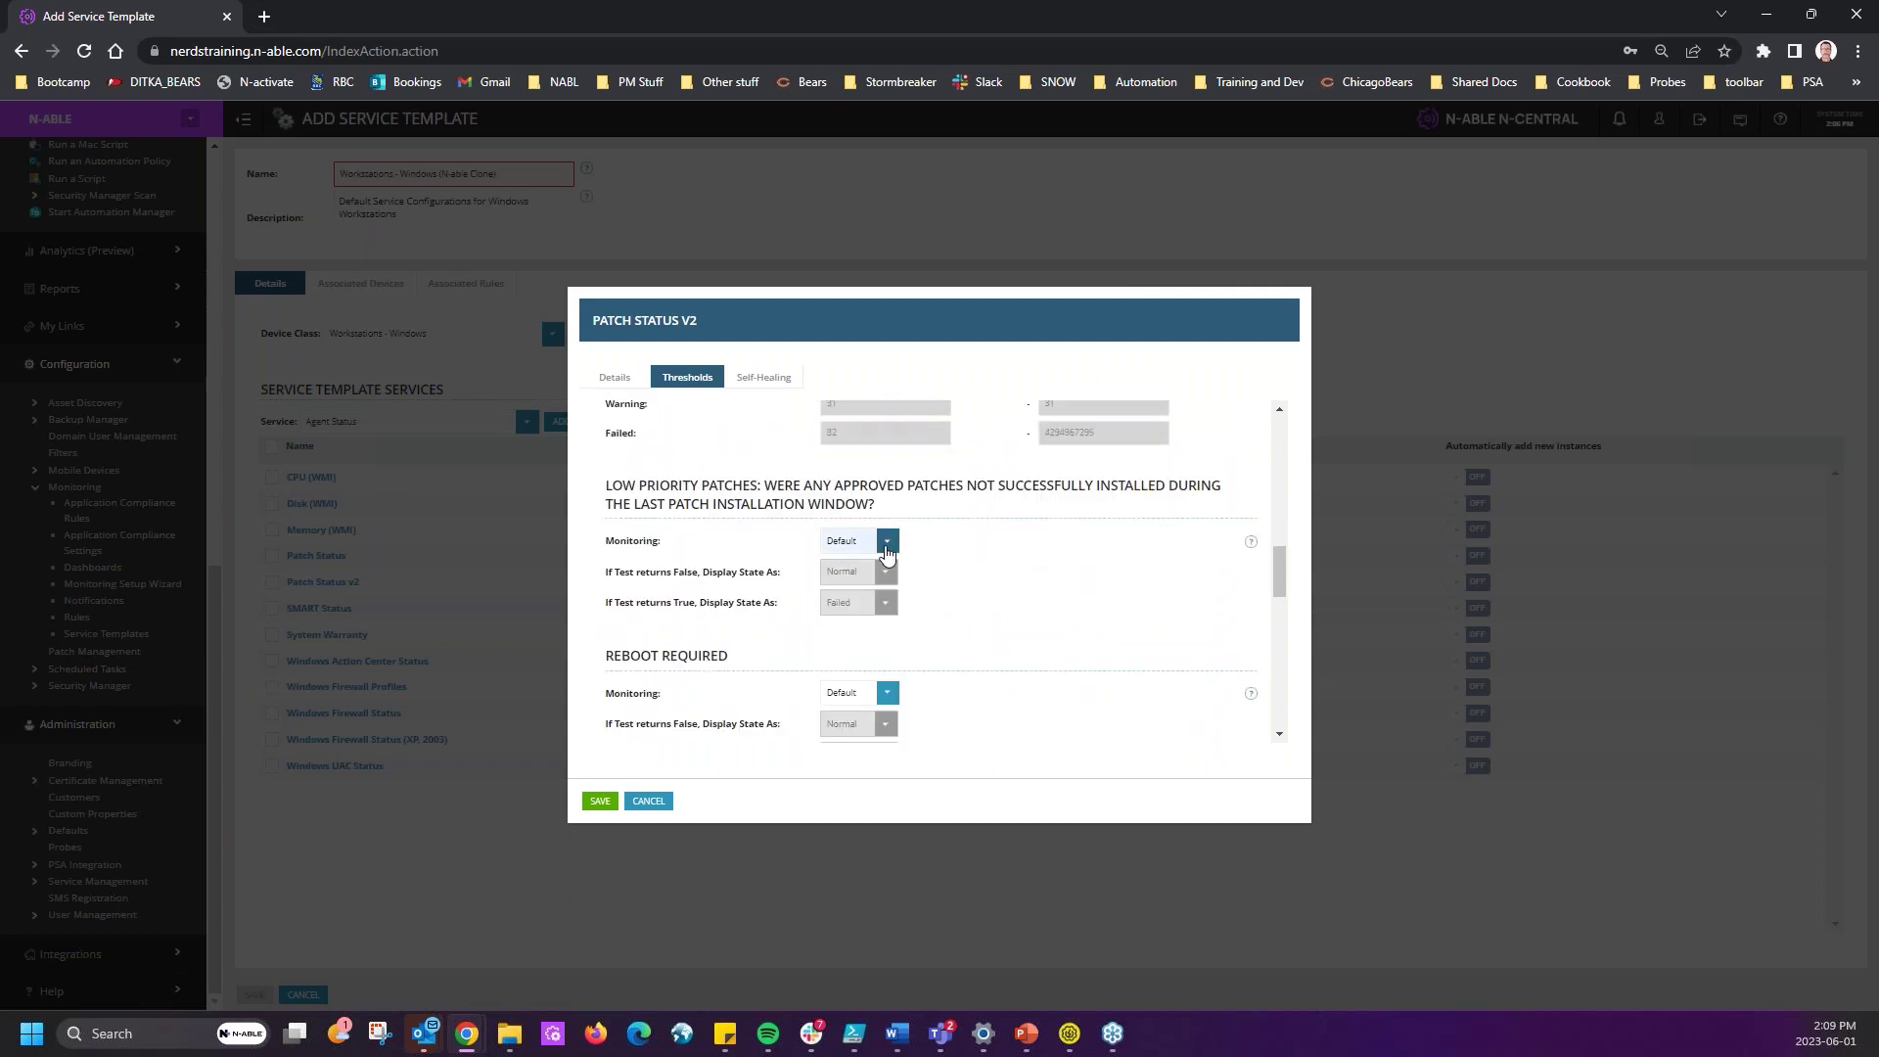
left_click(886, 558)
left_click(859, 652)
- Review the monitoring settings of the high, medium and low priority patch thresholds down to Reboot Required
scroll(1081, 683, "up", 5)
scroll(1103, 656, "up", 4)
scroll(1104, 651, "down", 8)
scroll(1102, 627, "up", 8)
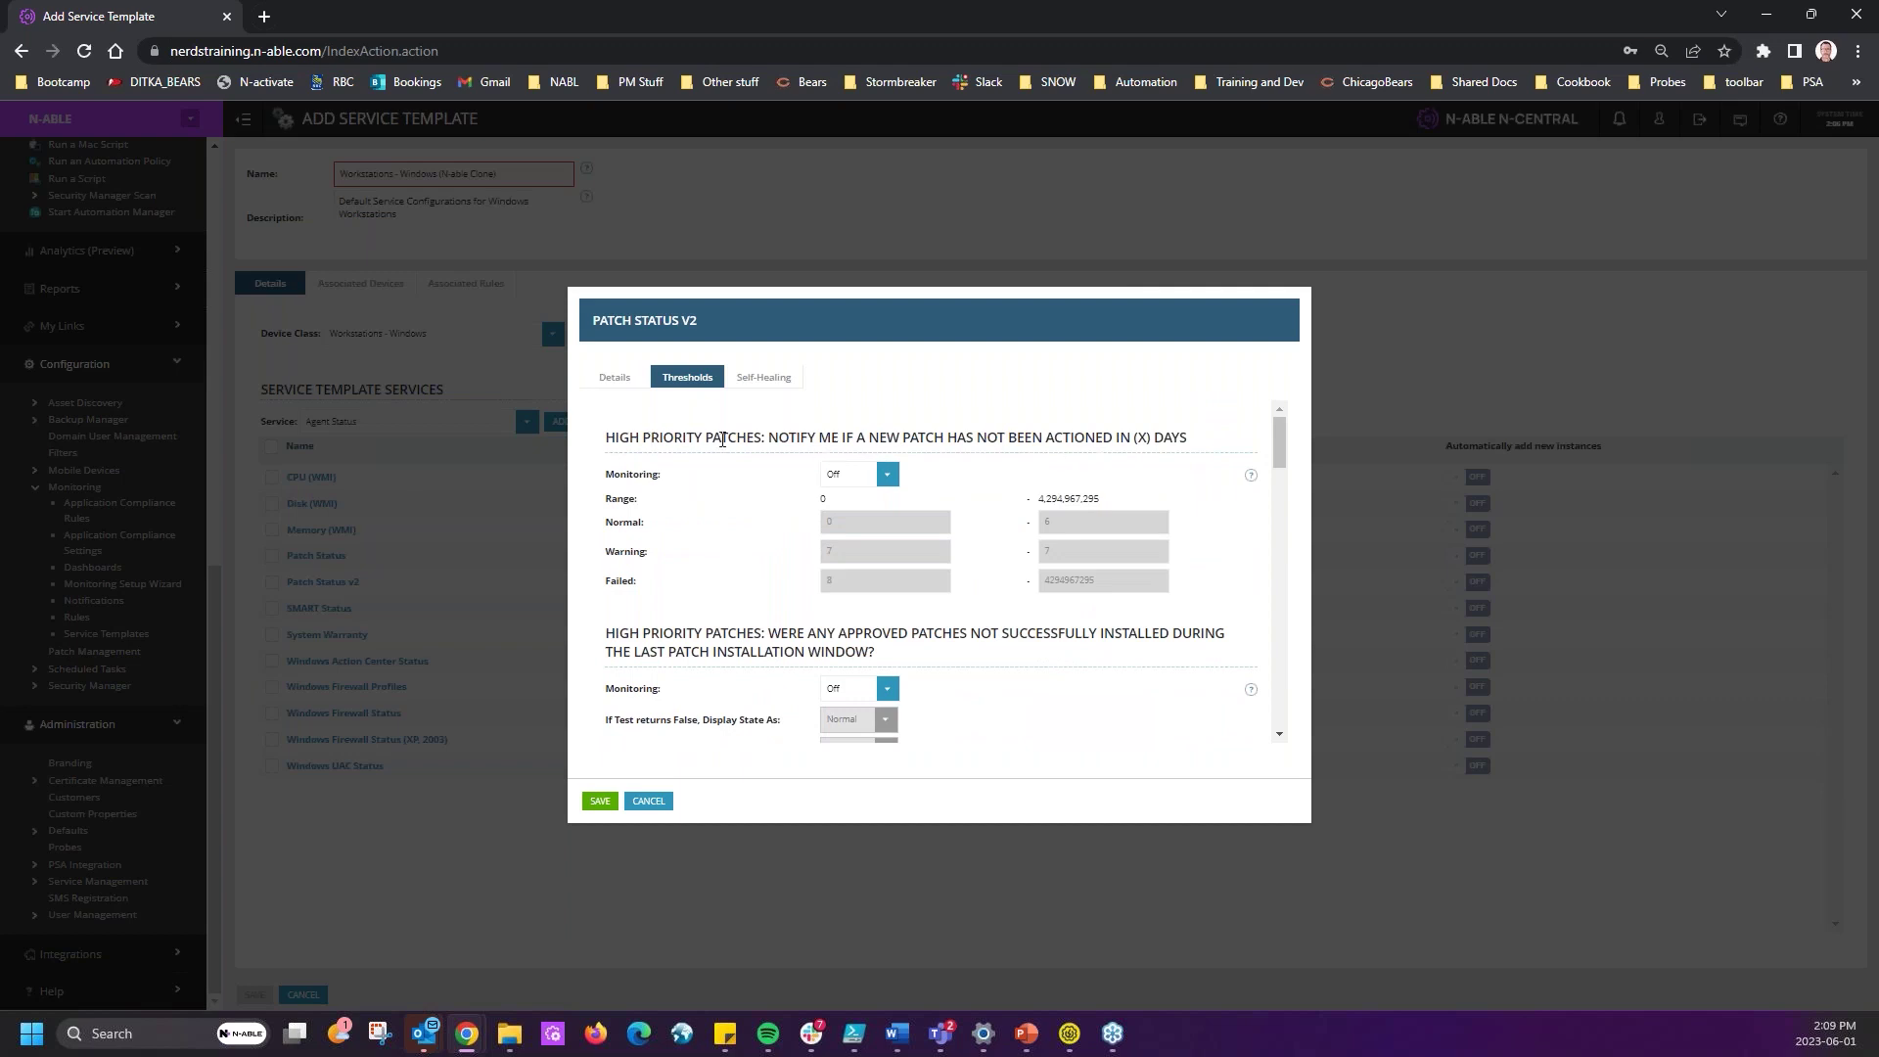
scroll(734, 579, "down", 2)
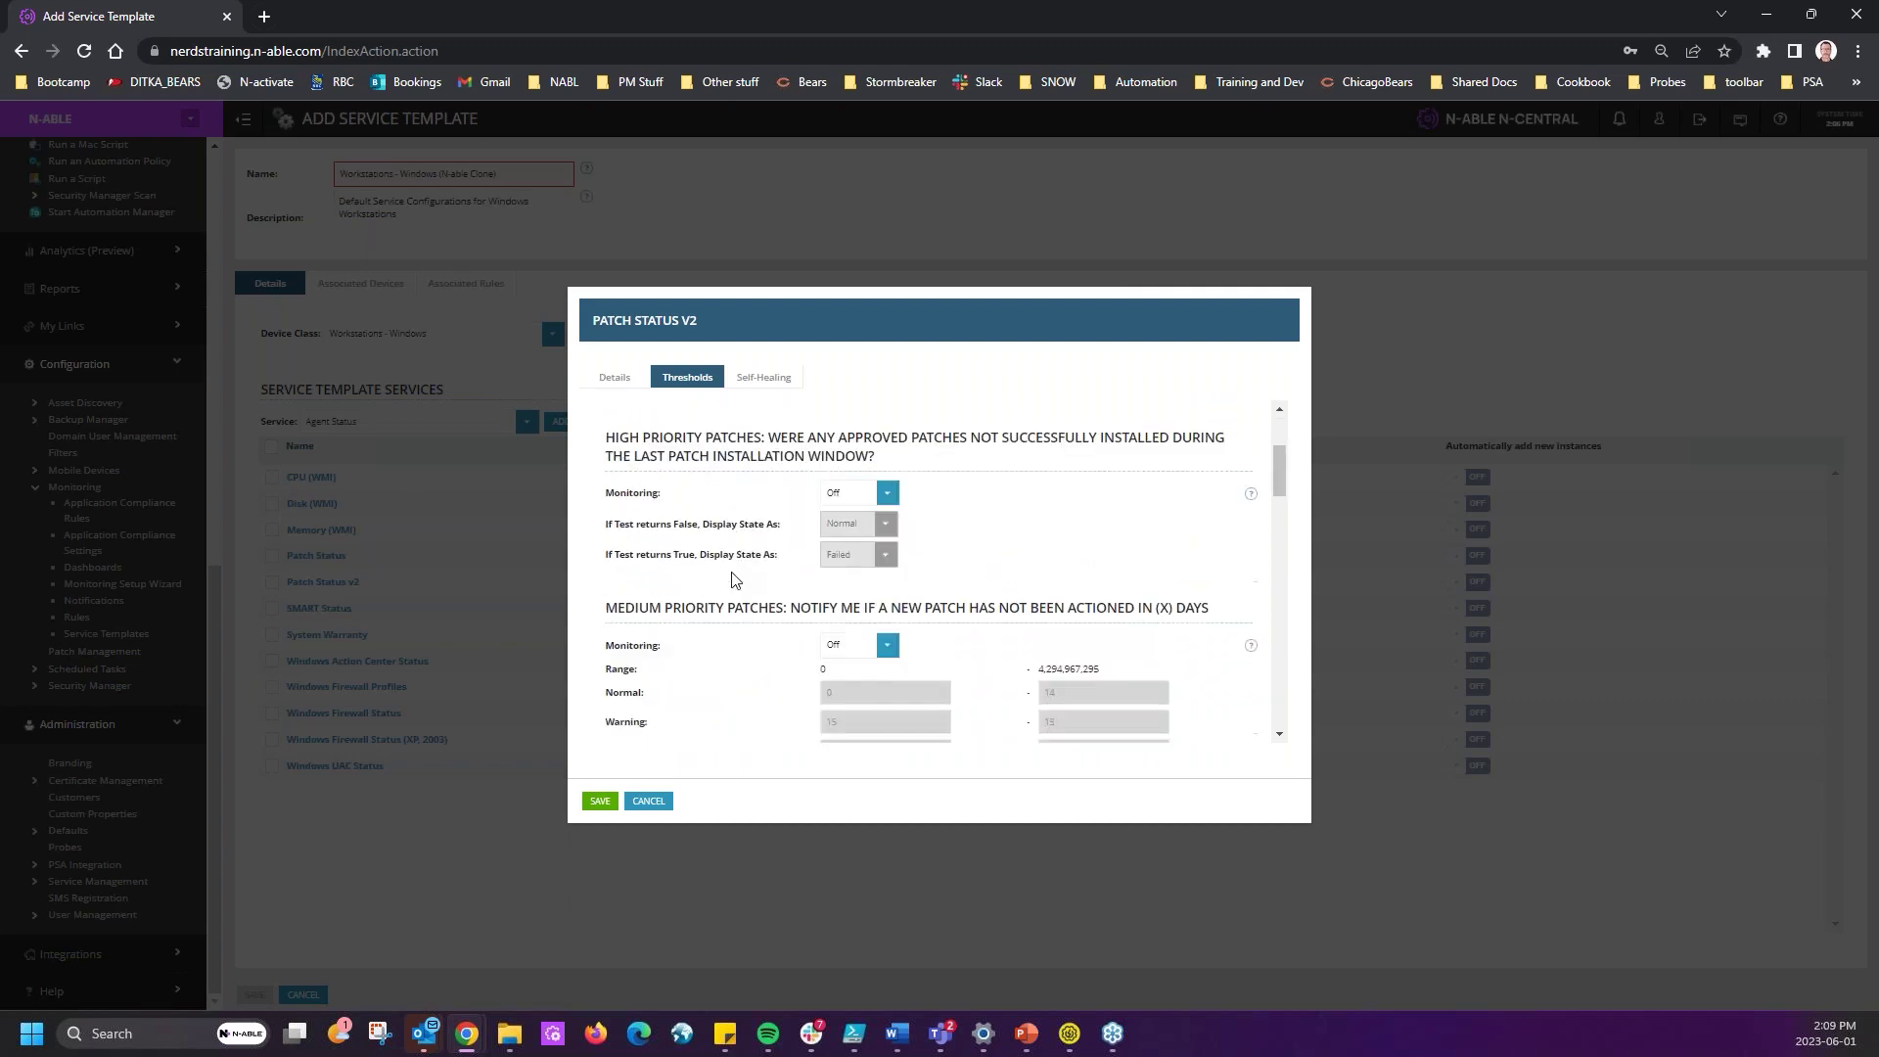
scroll(734, 579, "down", 1)
scroll(658, 675, "down", 2)
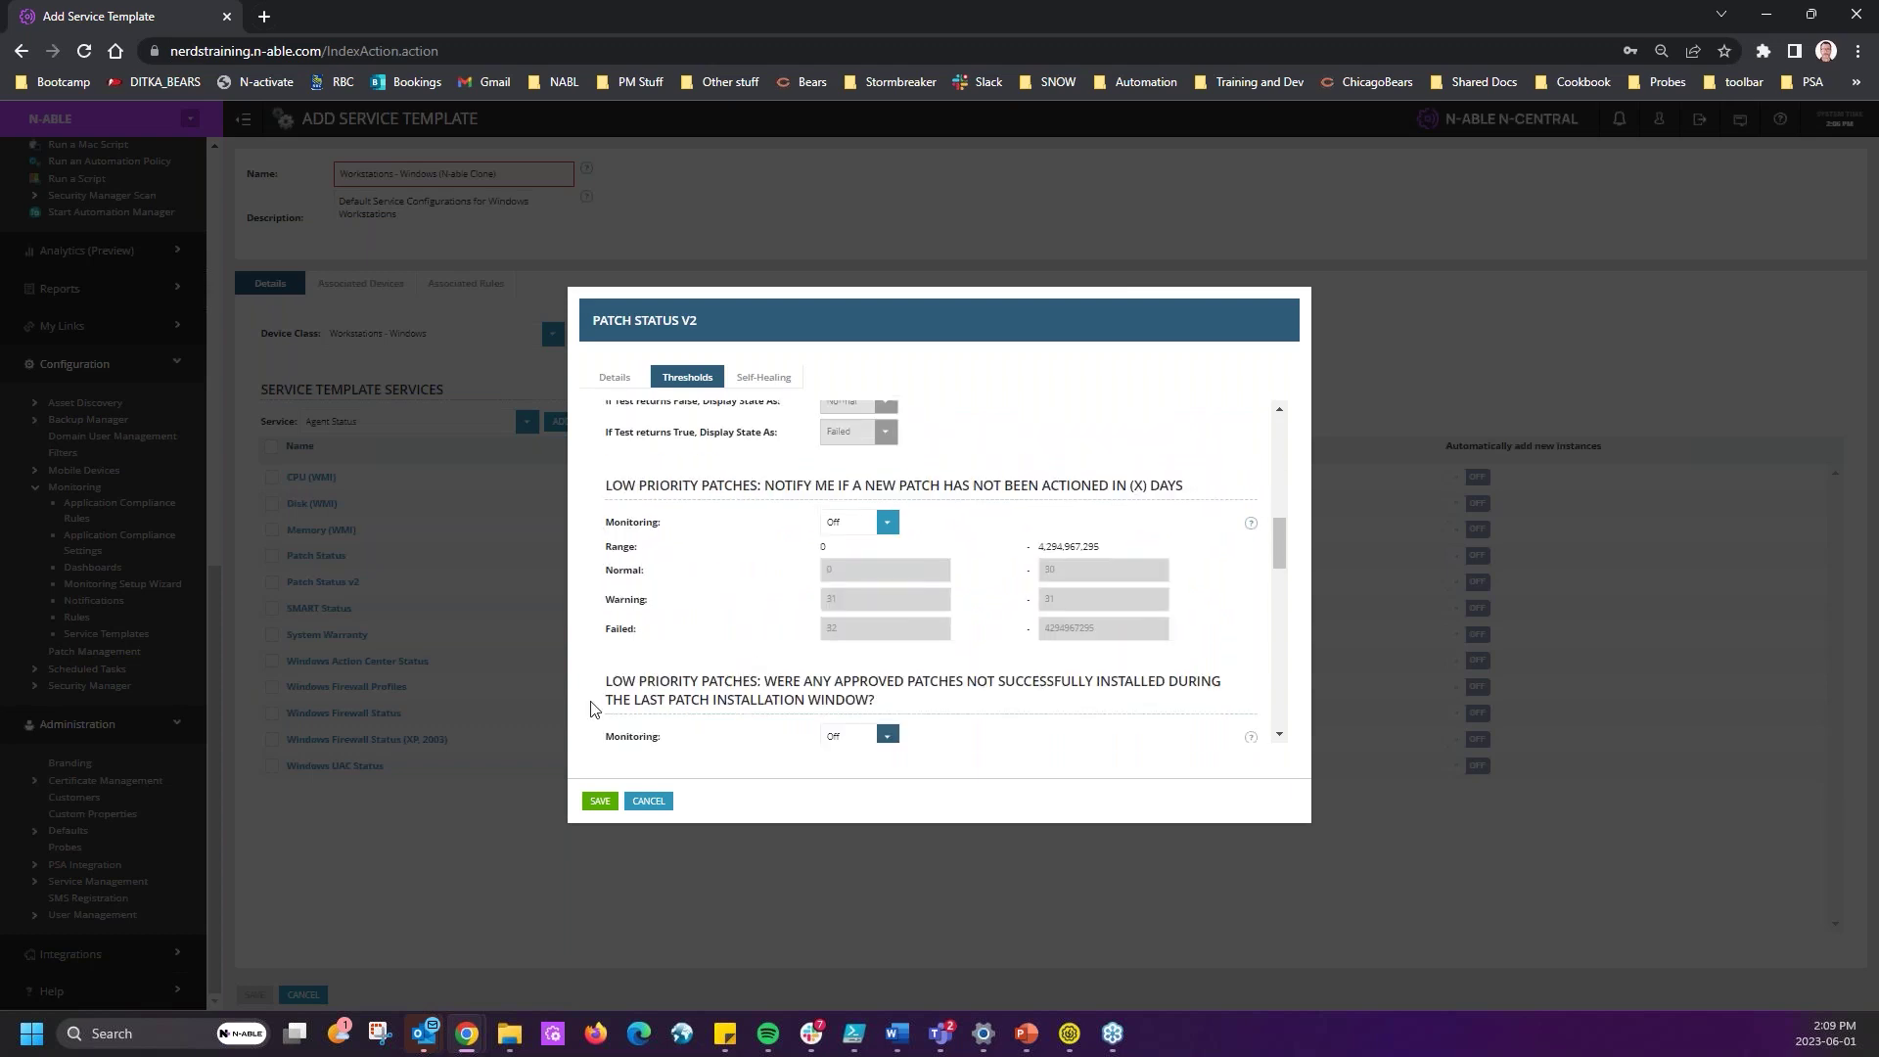
scroll(597, 699, "down", 3)
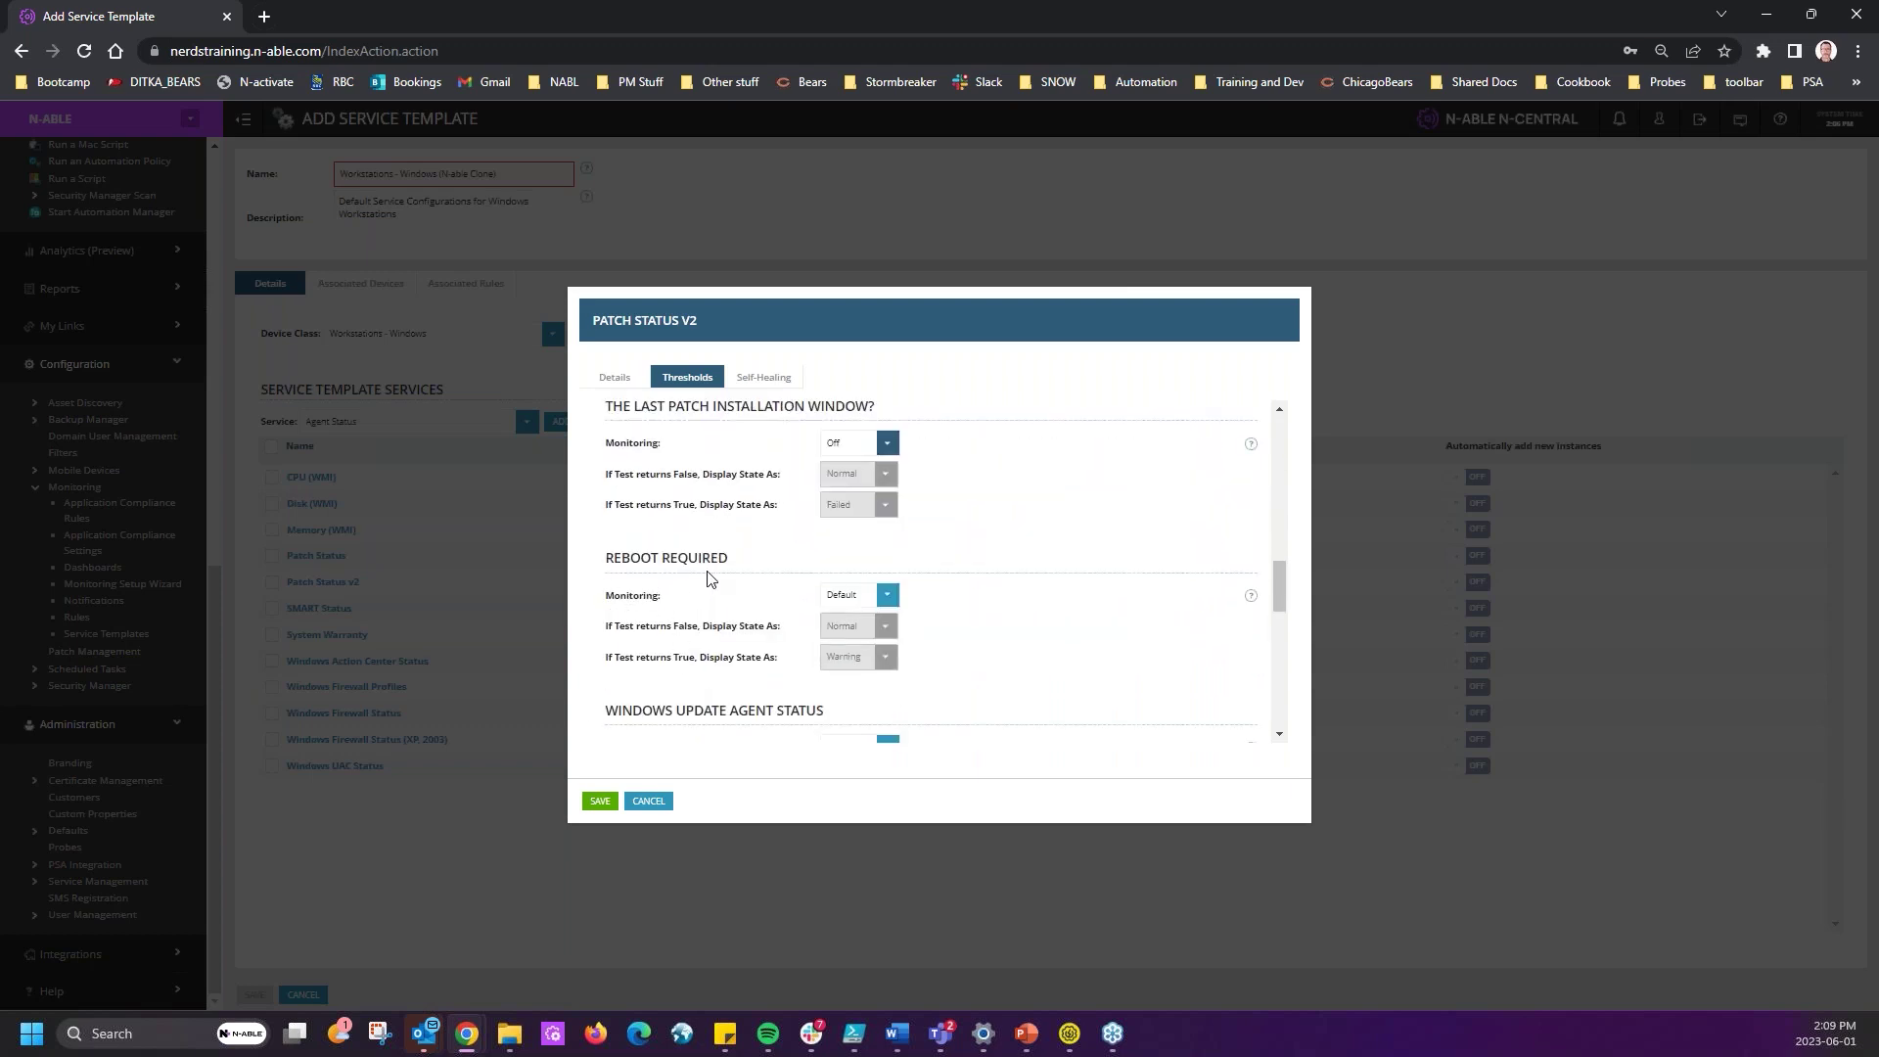
- Examine the Reboot Required, Windows Update Agent Status and missing-patch thresholds based on patch age settings
left_click_drag(610, 554, 783, 548)
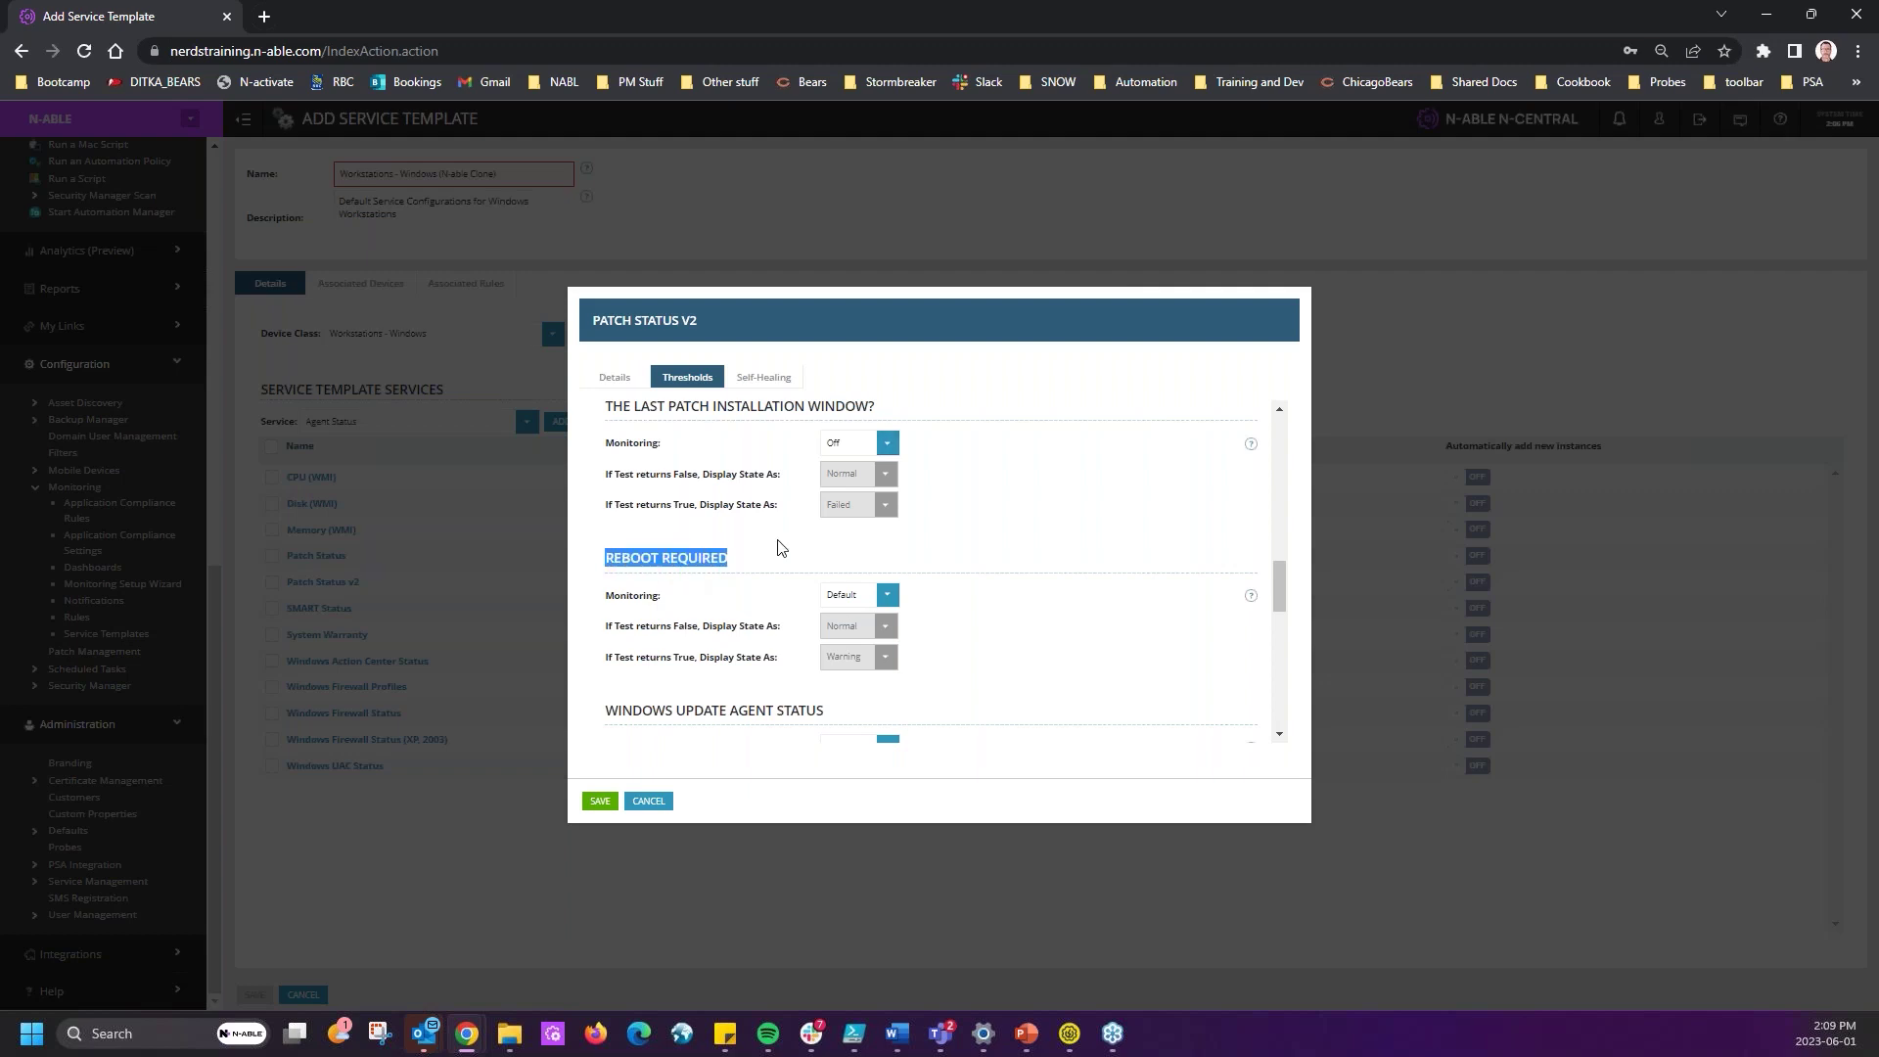
scroll(991, 534, "down", 2)
left_click_drag(591, 519, 1003, 519)
scroll(1002, 518, "down", 2)
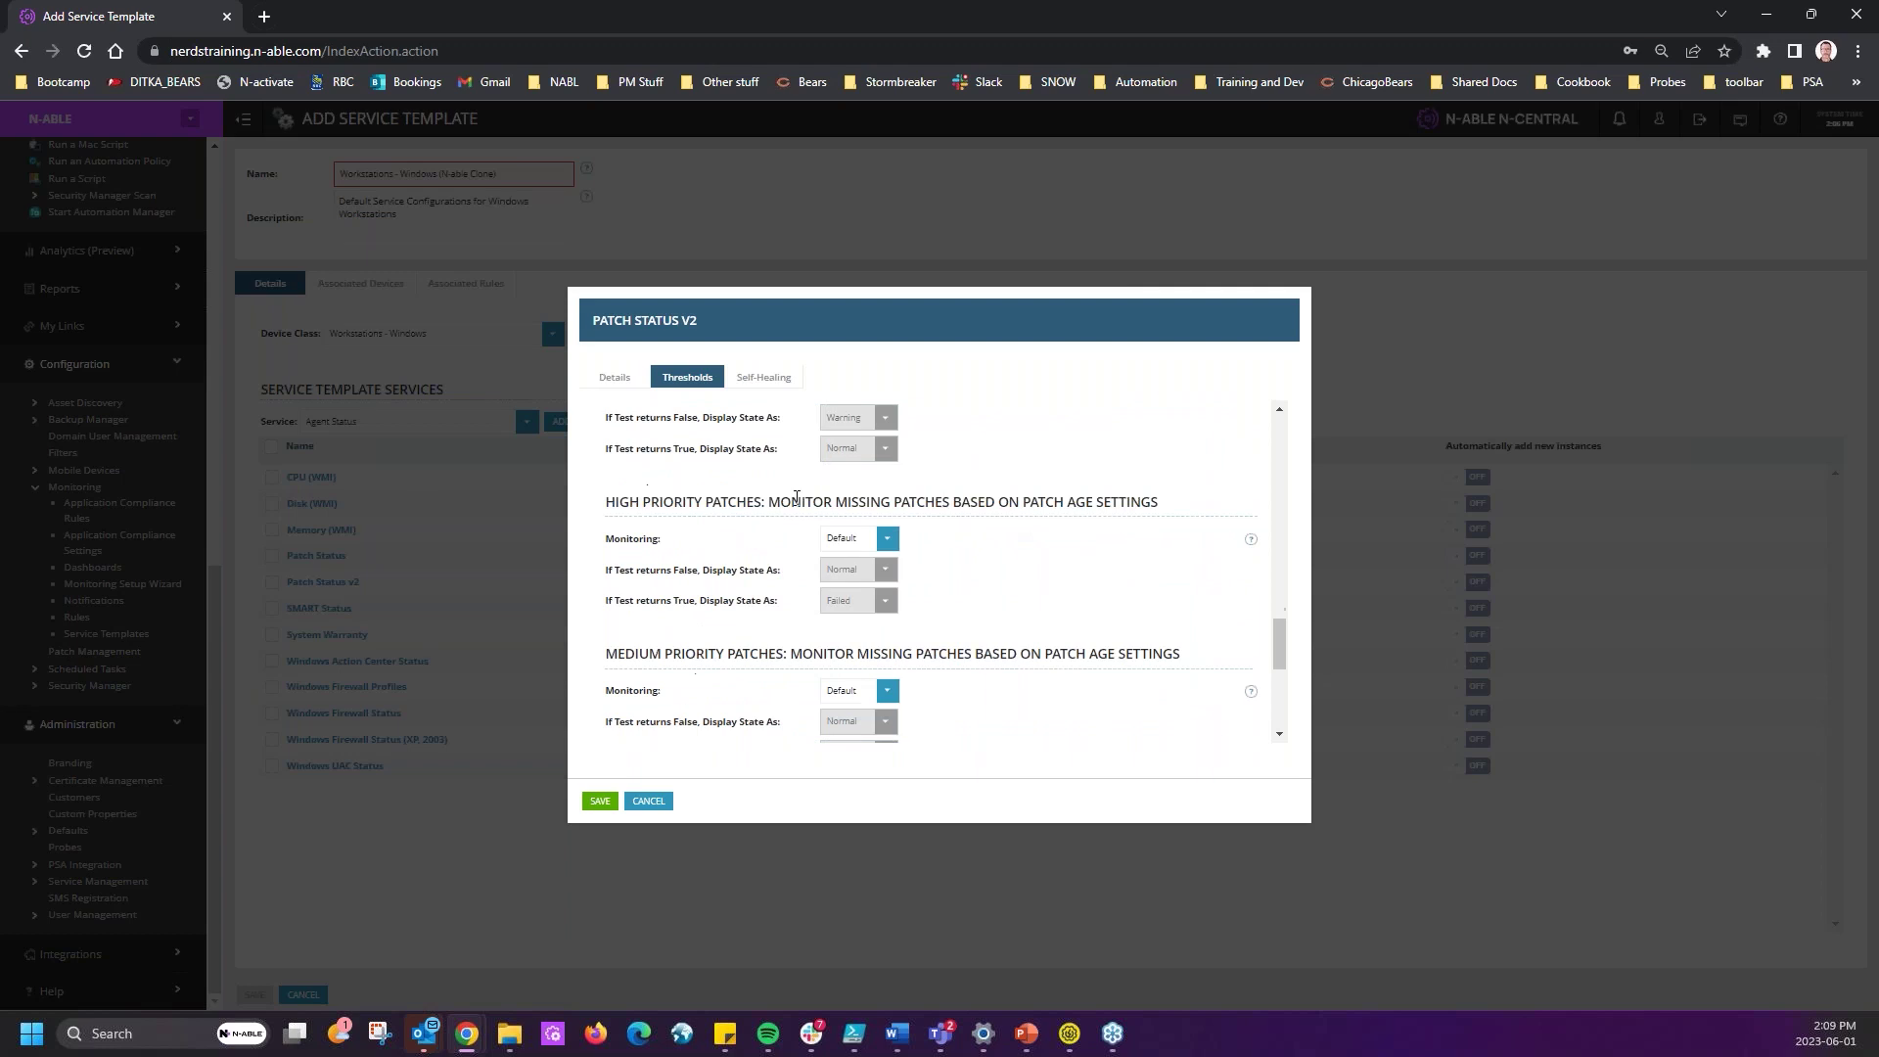
left_click_drag(773, 507, 1179, 521)
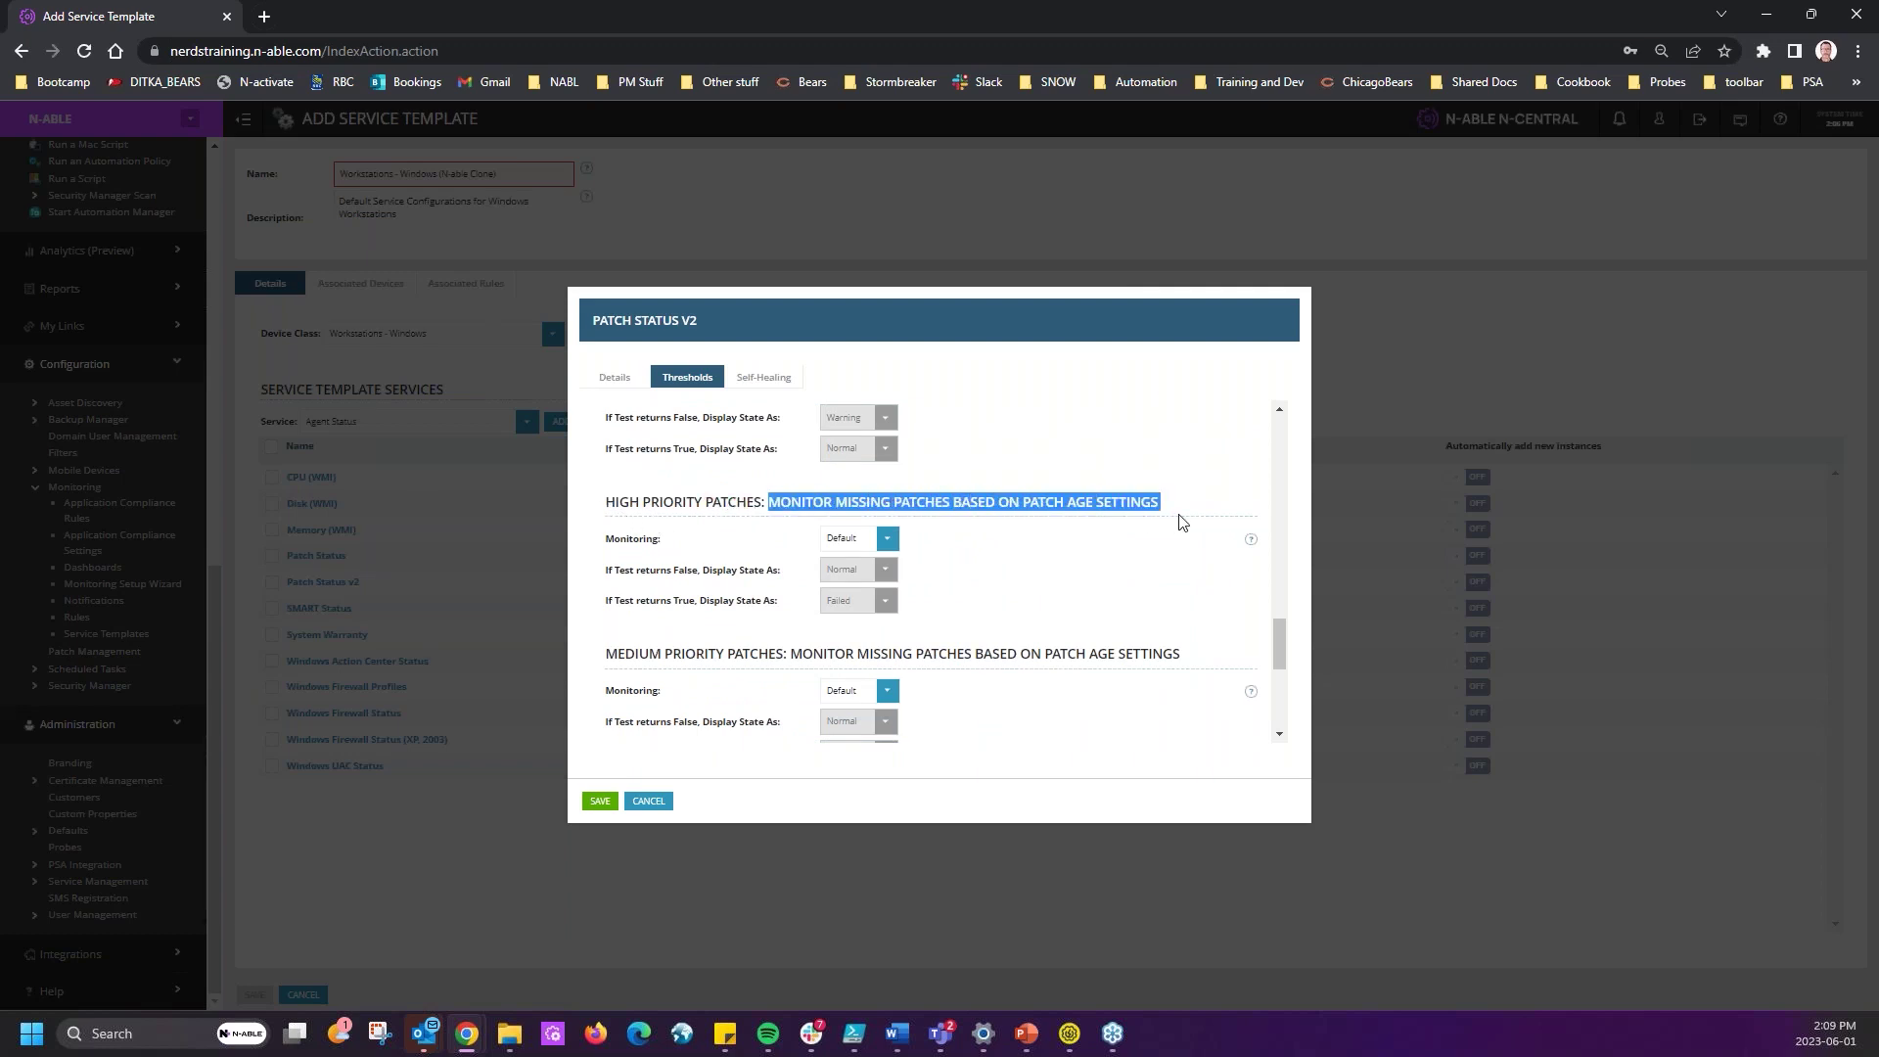
scroll(1187, 528, "down", 2)
scroll(1187, 528, "up", 1)
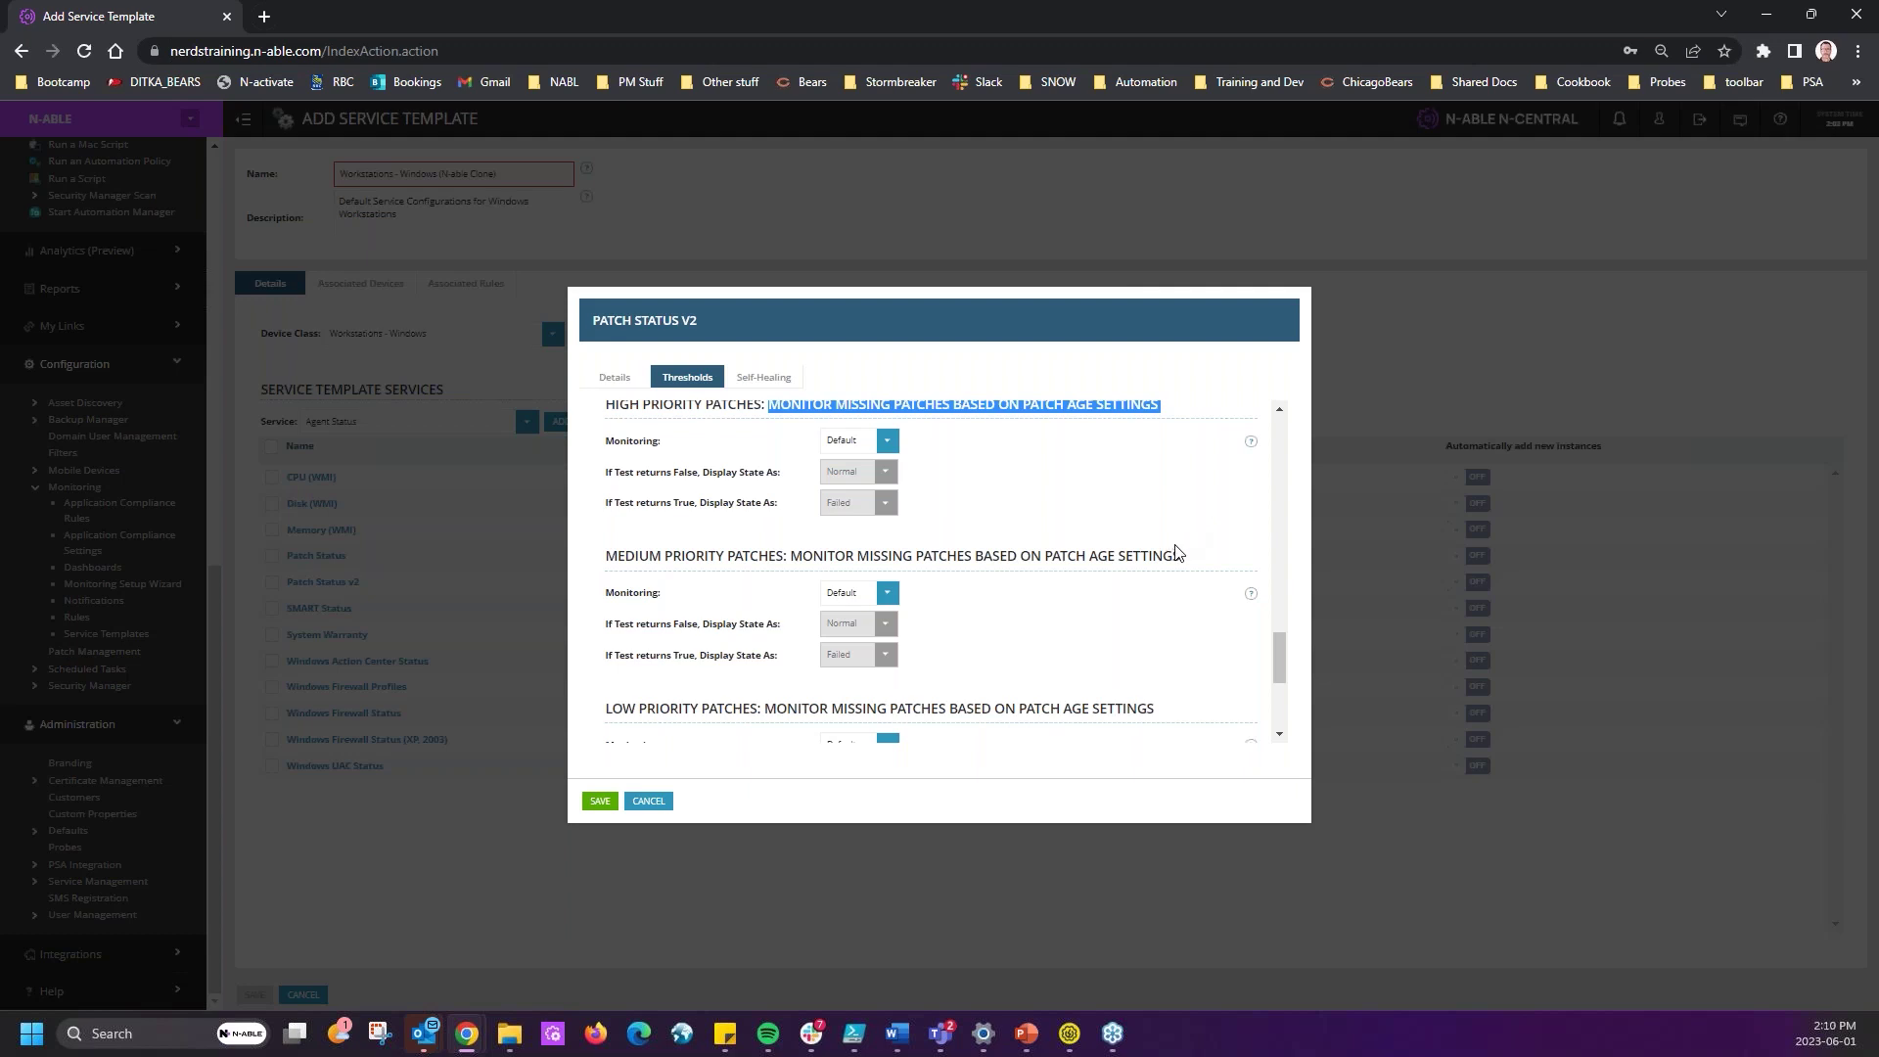
scroll(1175, 553, "up", 8)
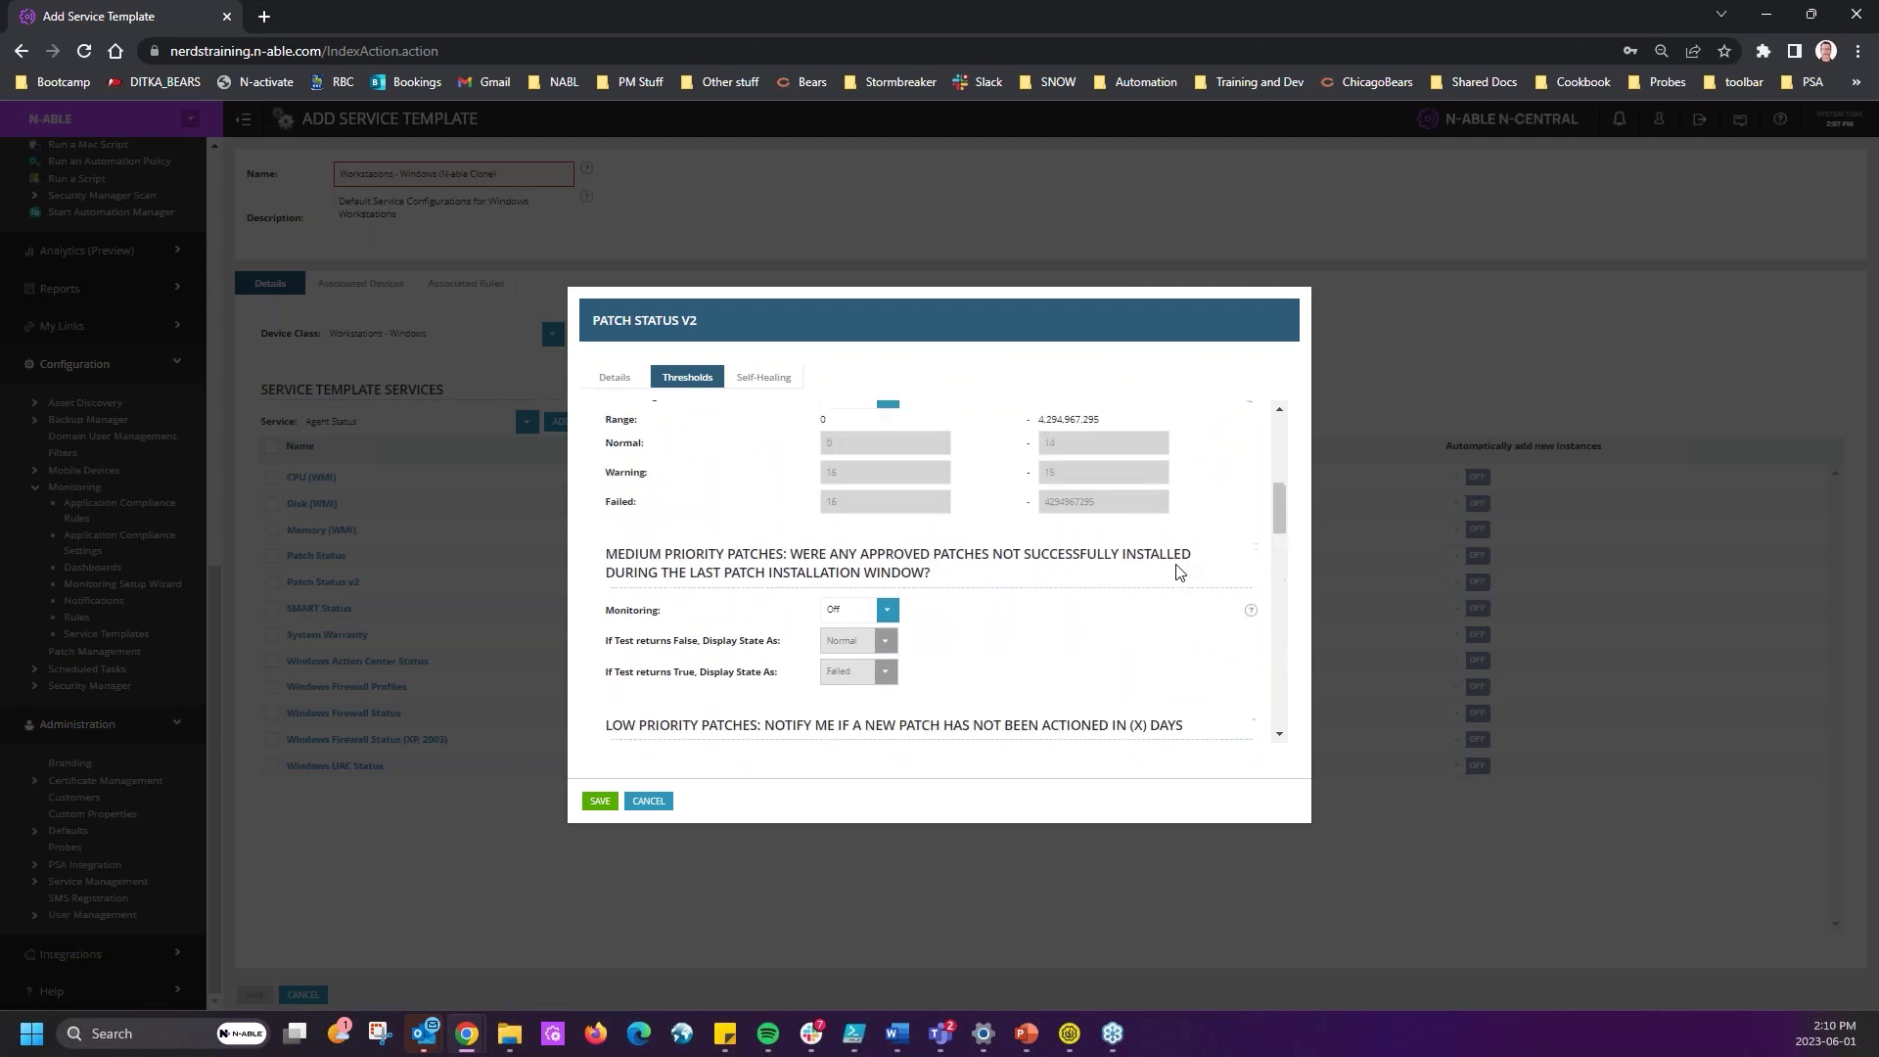
scroll(1177, 572, "up", 1)
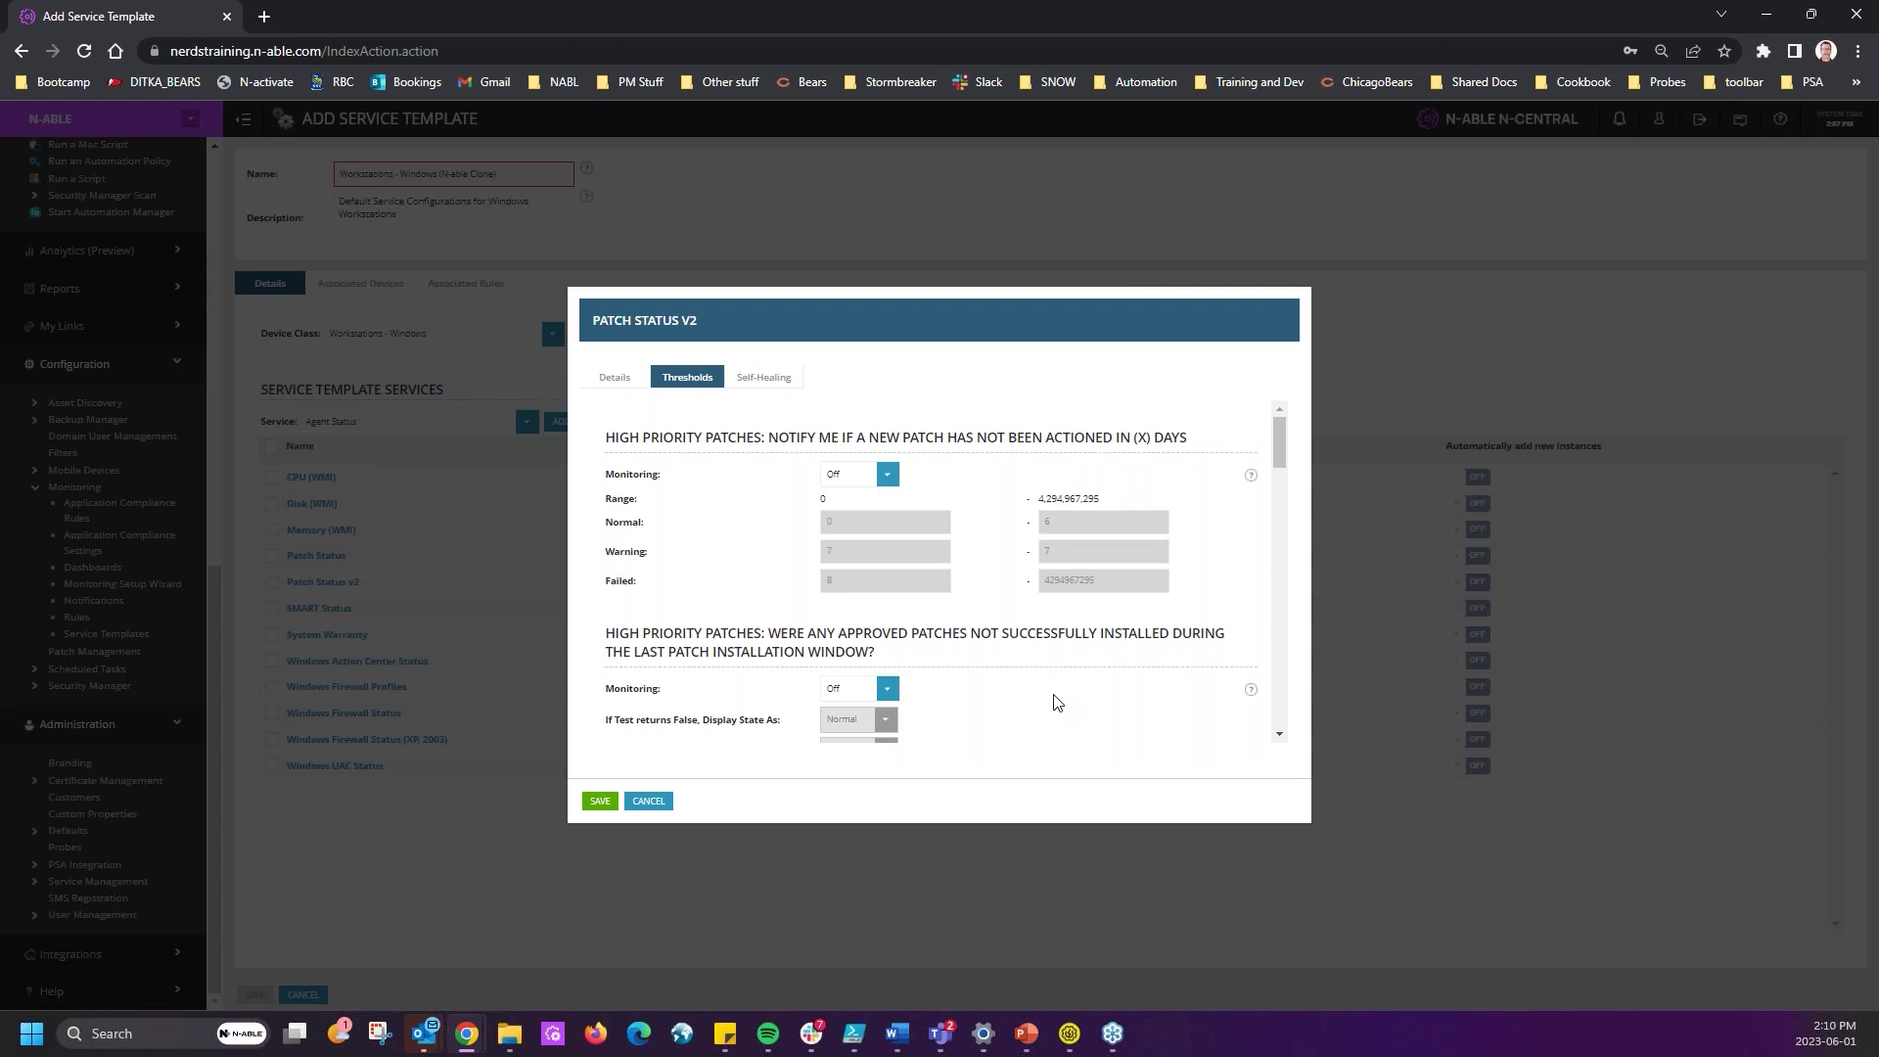
- Check the full threshold list through Patch Management Engine Status and compare it with the patch classifications in the service details
scroll(1054, 702, "down", 10)
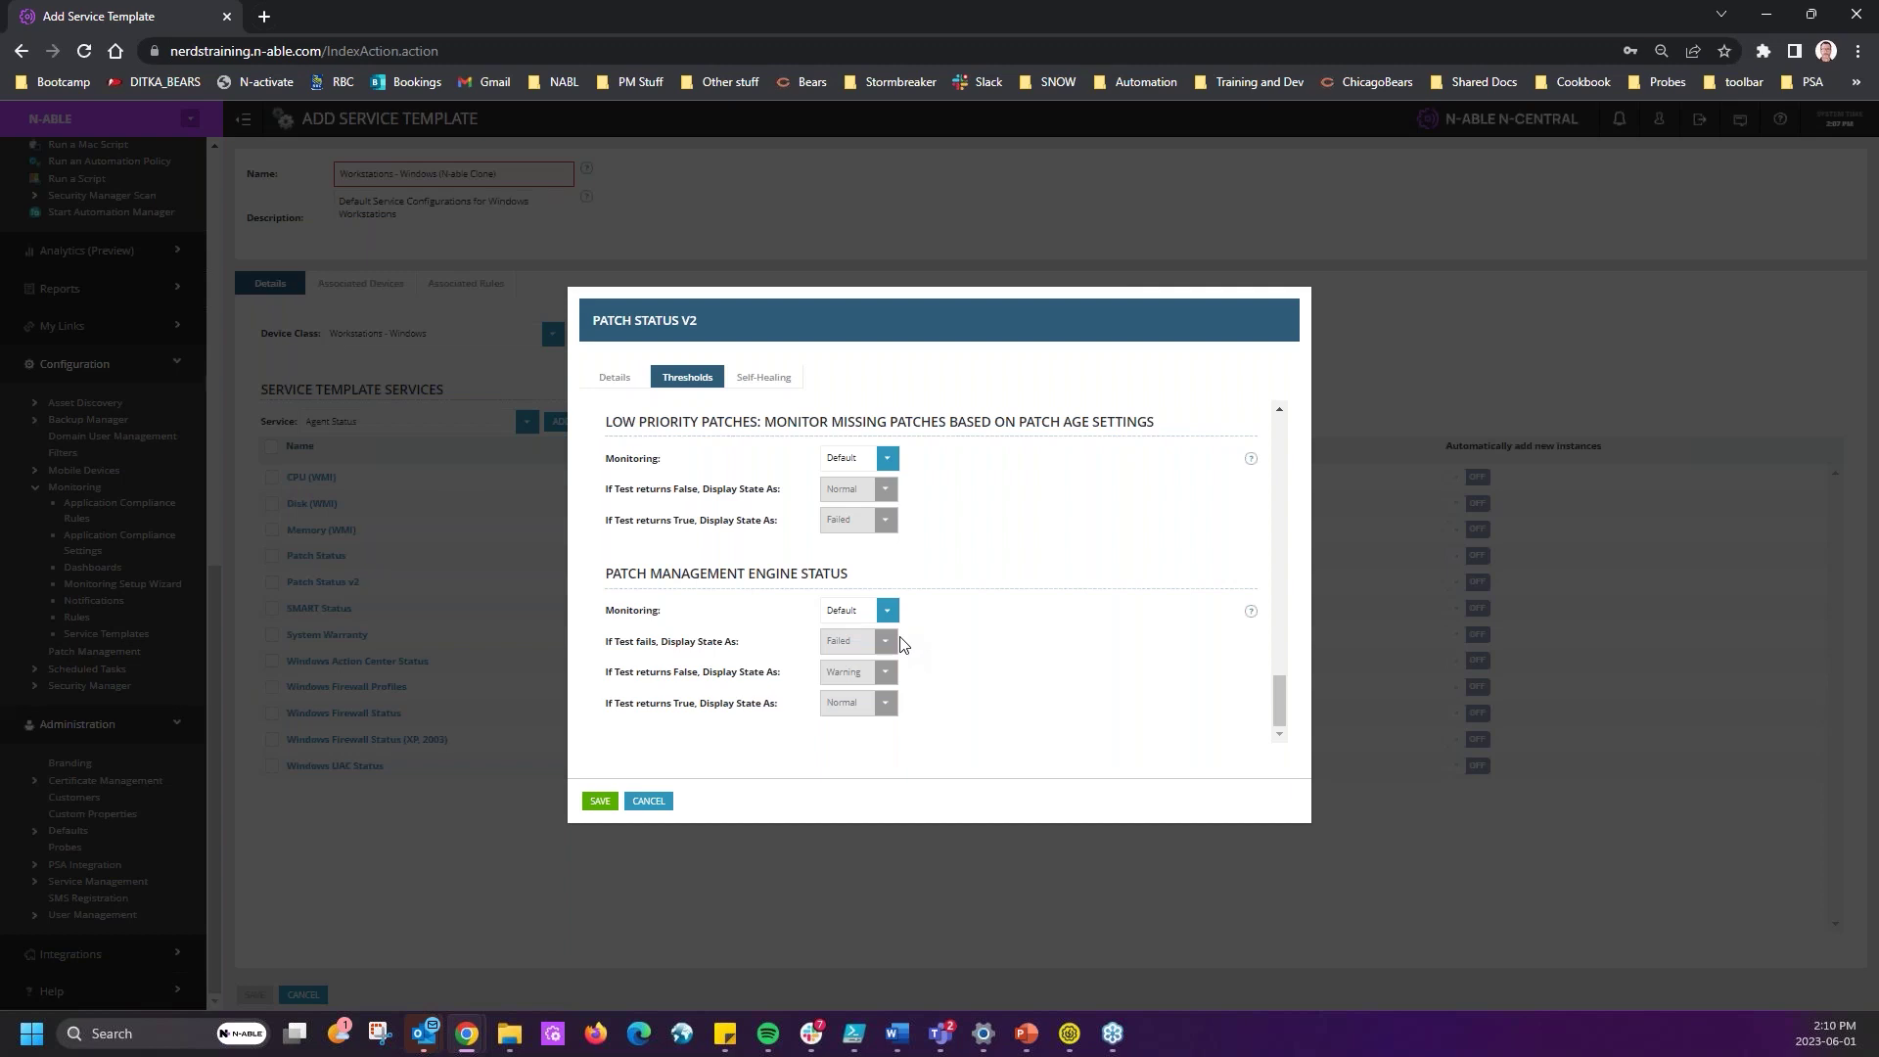
scroll(1037, 636, "up", 10)
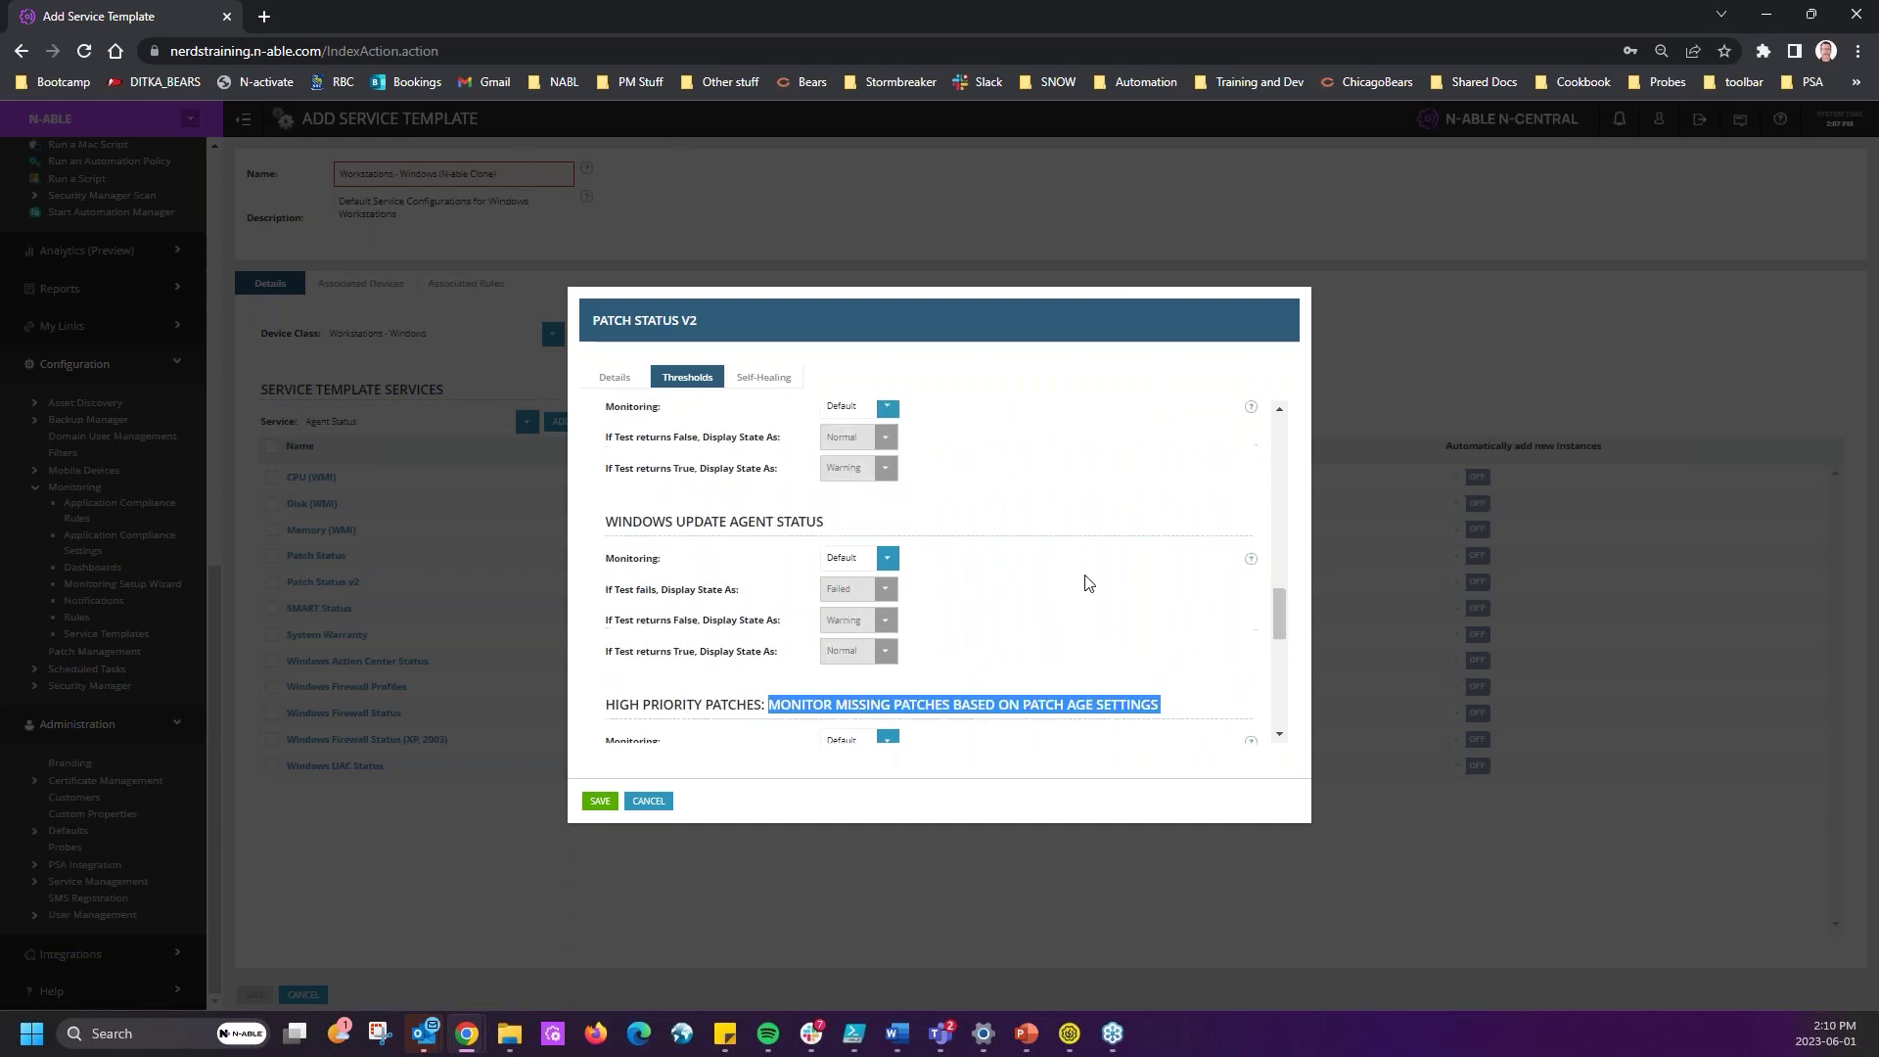
scroll(1092, 546, "up", 3)
scroll(1204, 577, "down", 5)
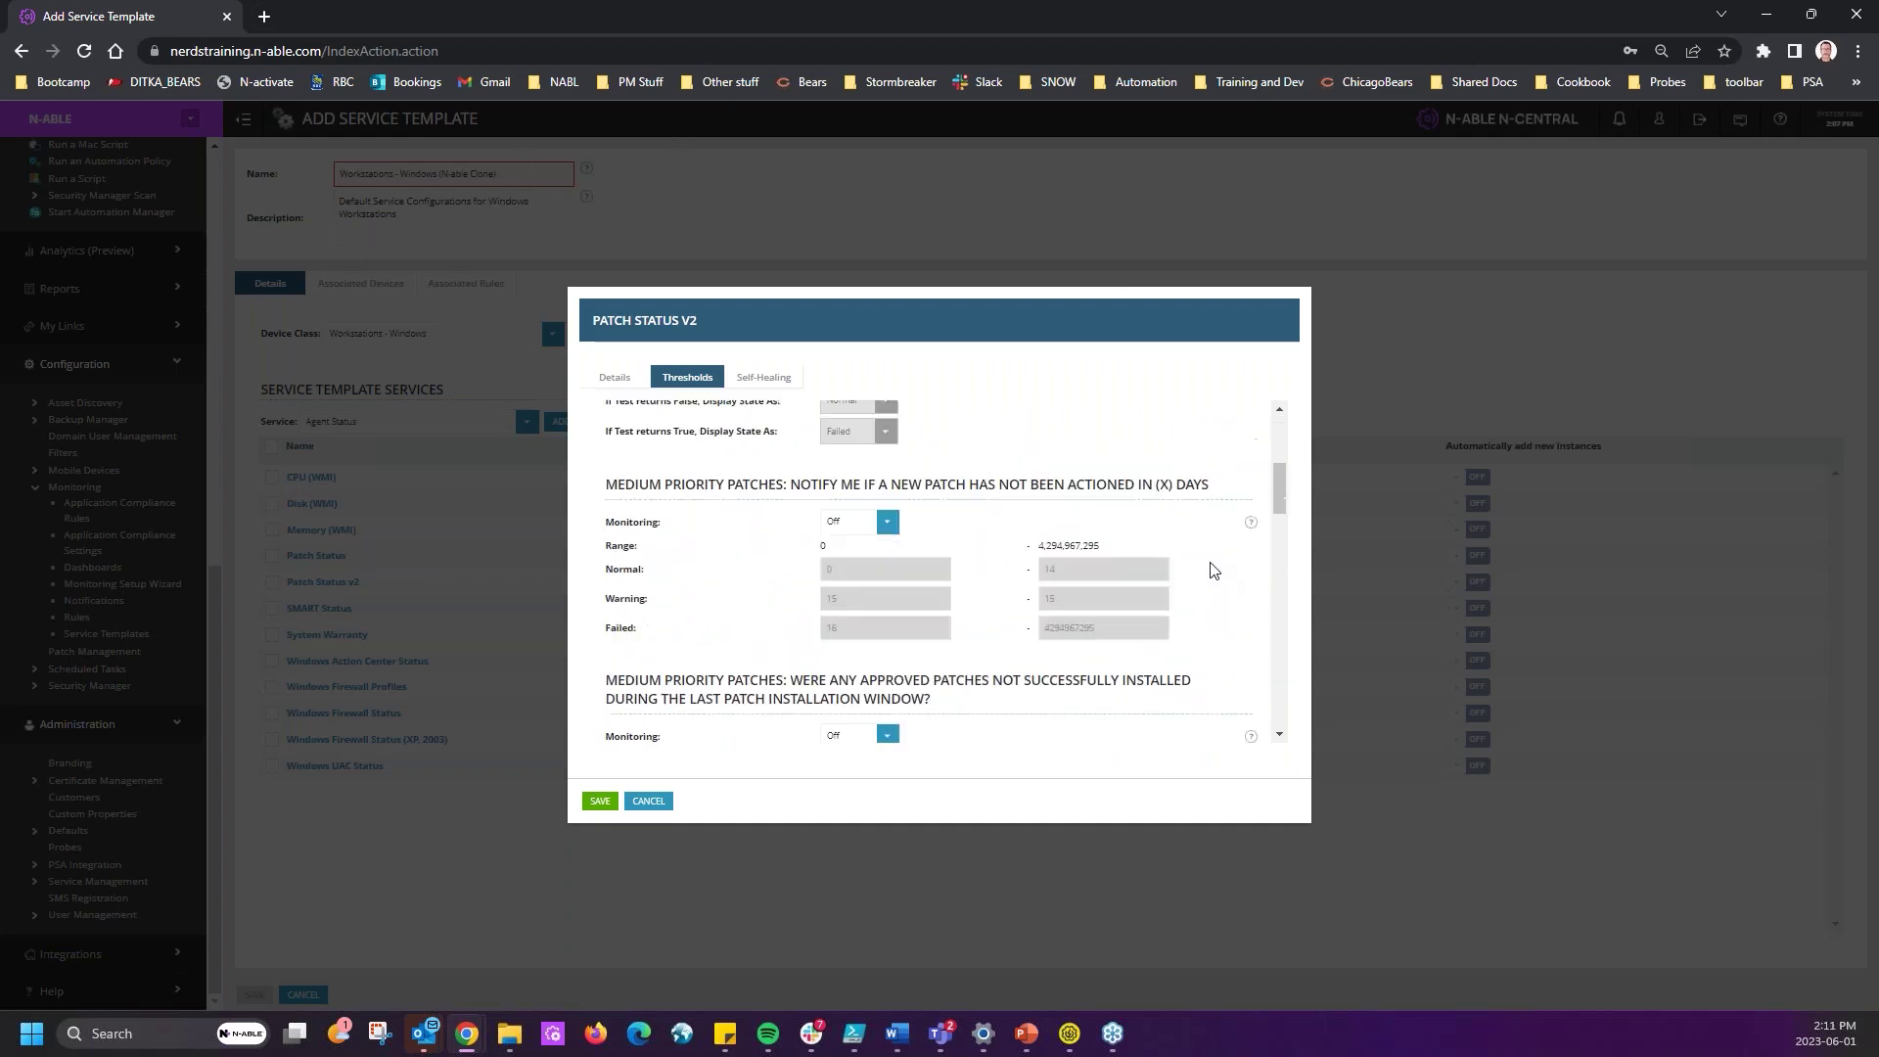
left_click(616, 379)
scroll(788, 461, "up", 5)
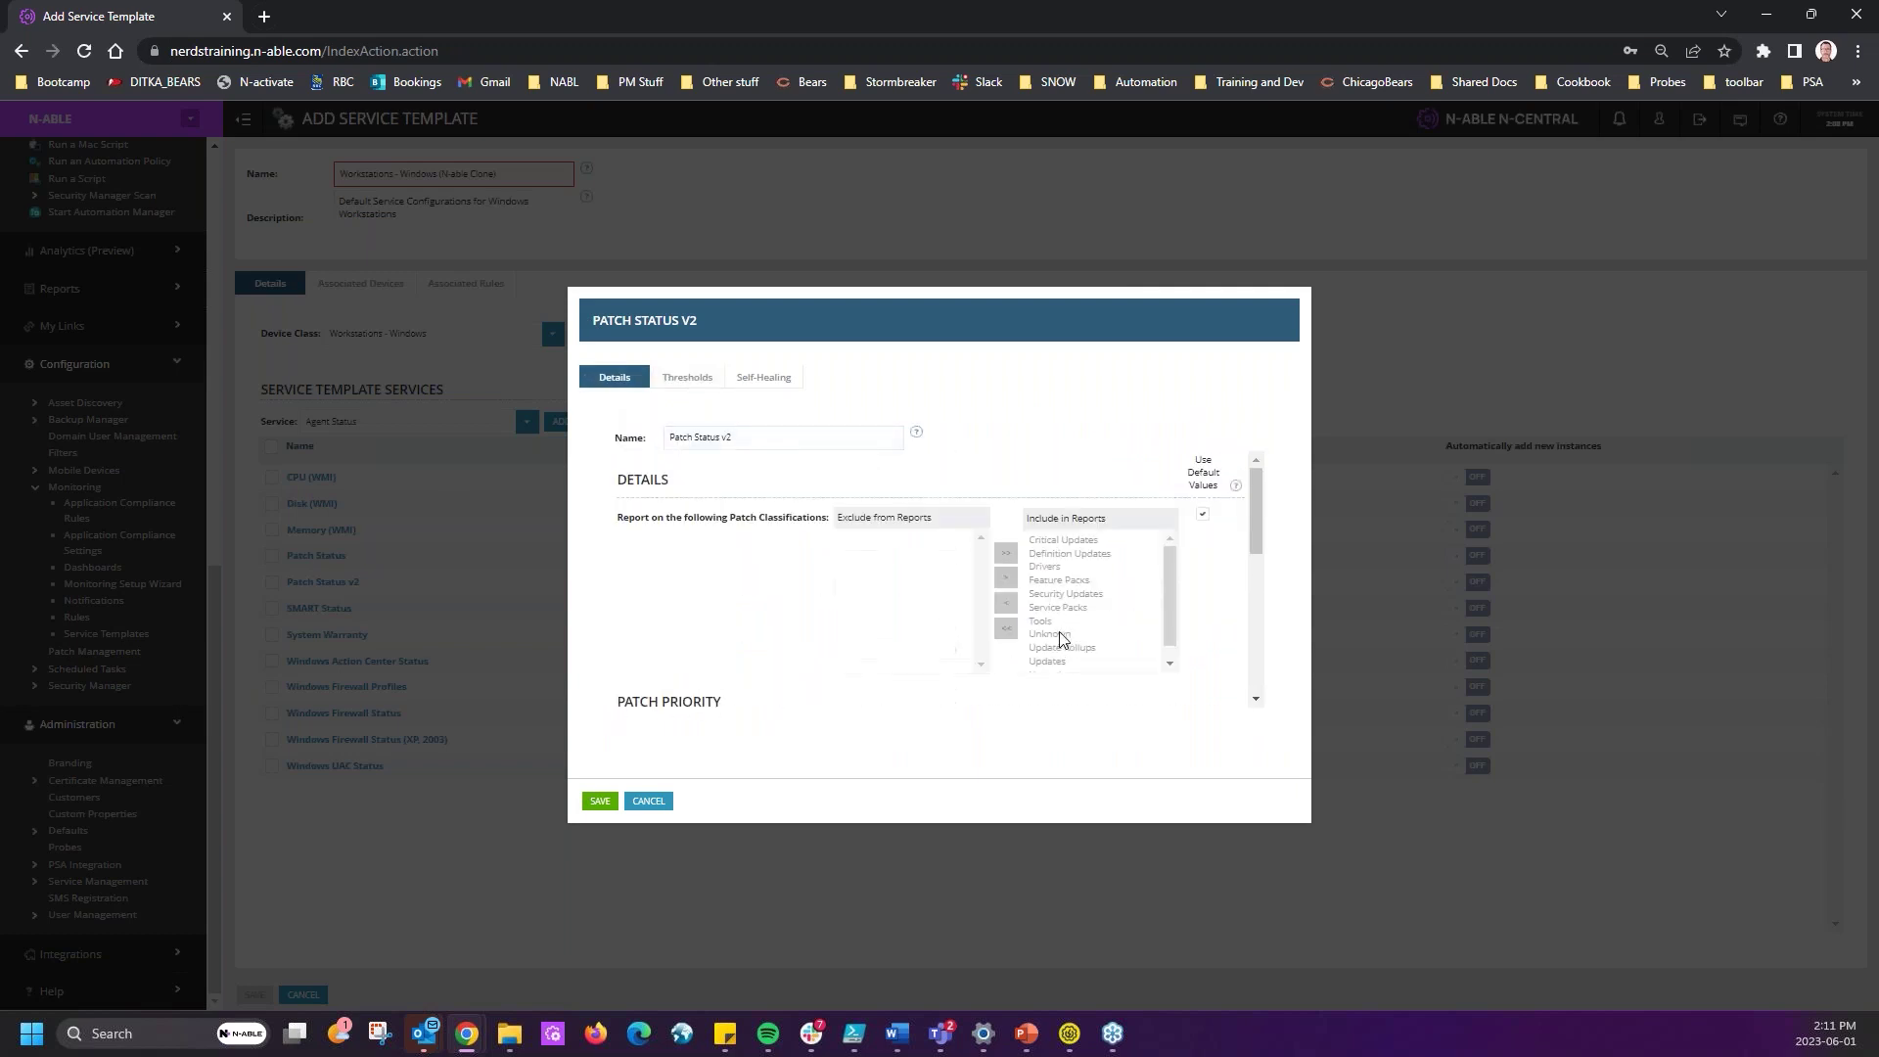
left_click(687, 377)
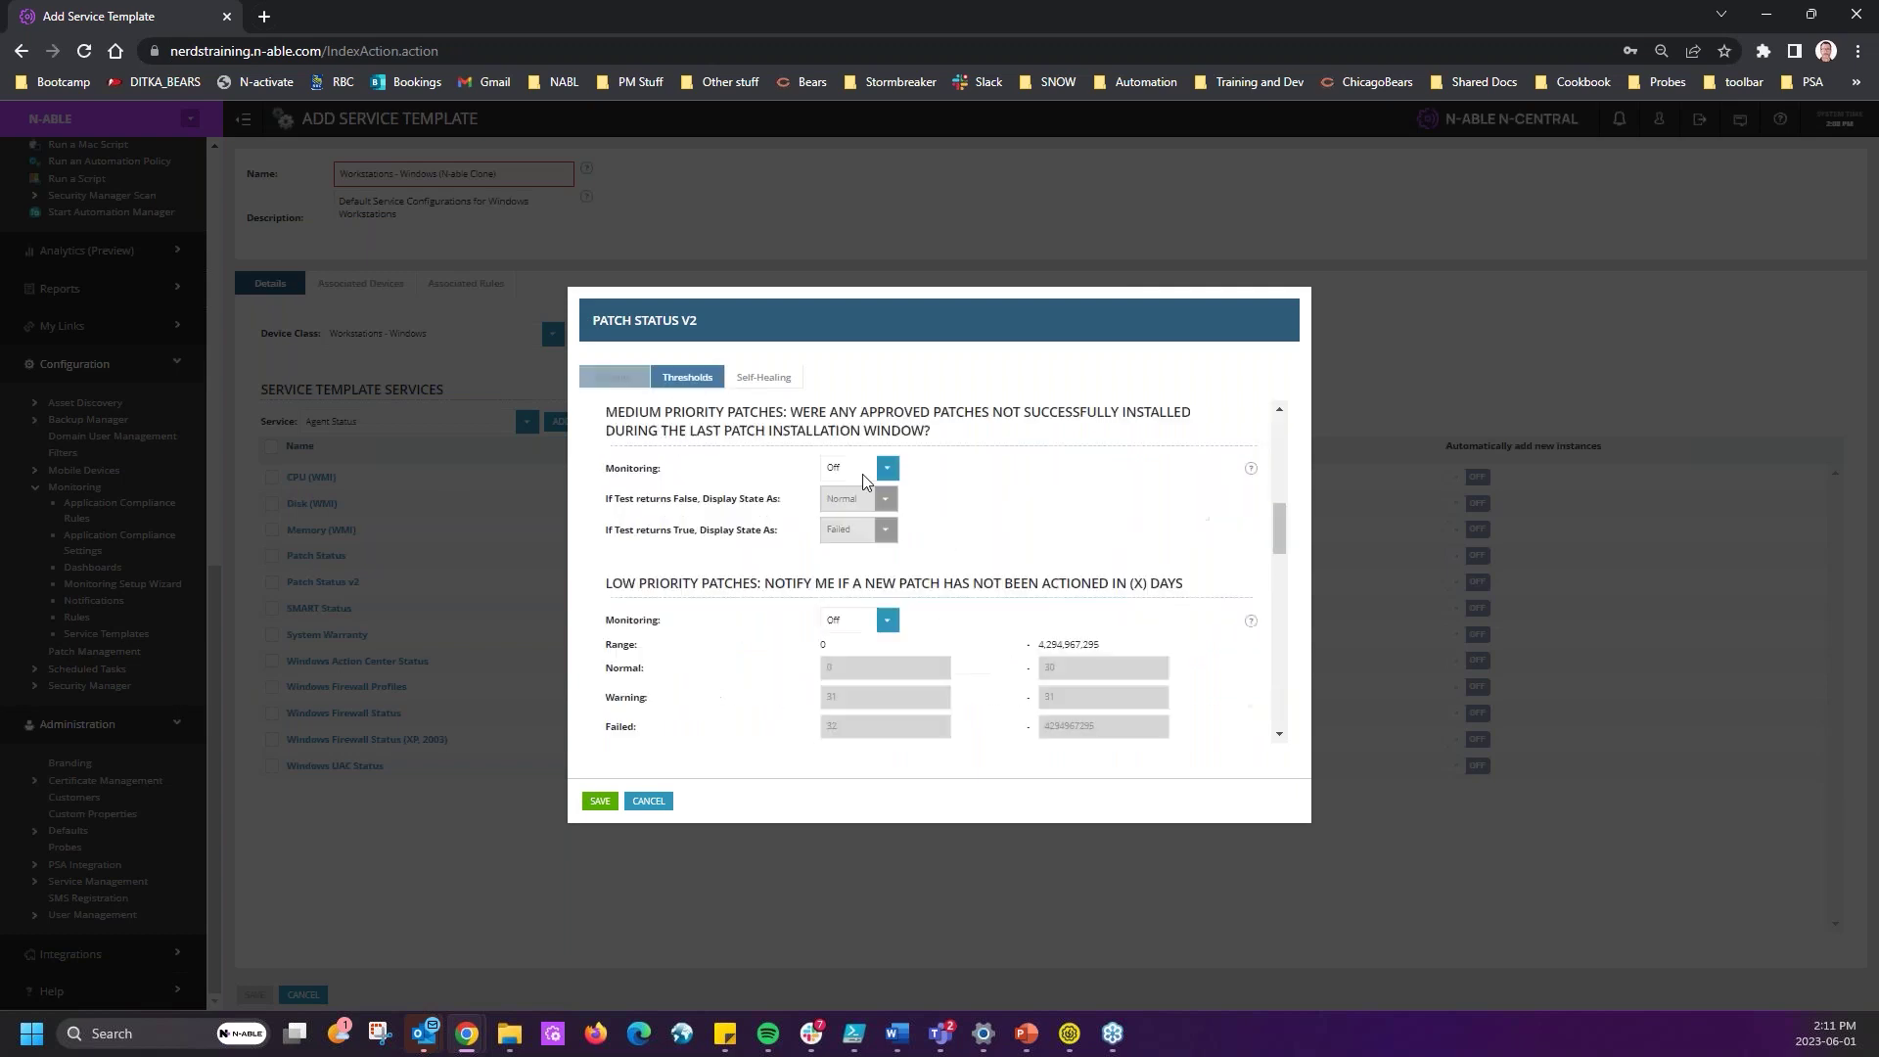
scroll(992, 643, "up", 3)
triple_click(991, 665)
scroll(991, 663, "down", 5)
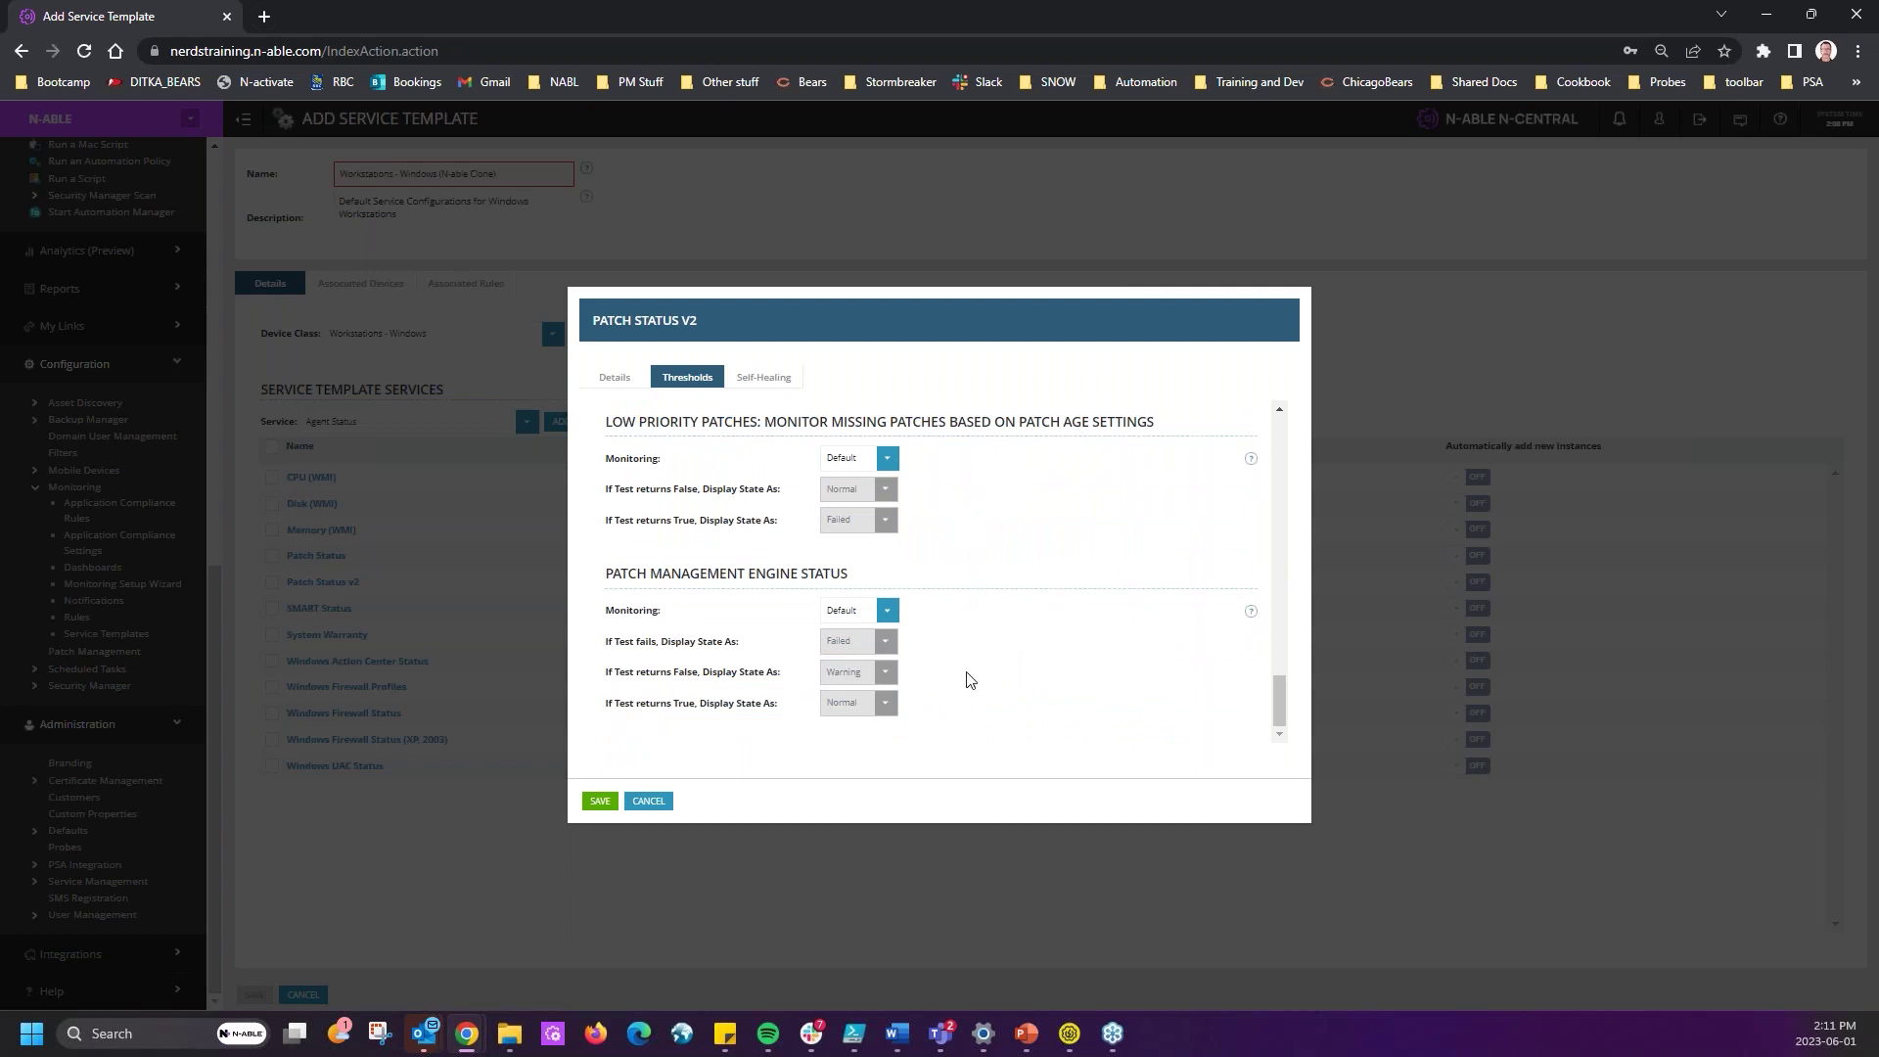
- Override the default reported patch classifications, exclude all of them, and include only Critical Updates in reports
left_click(614, 376)
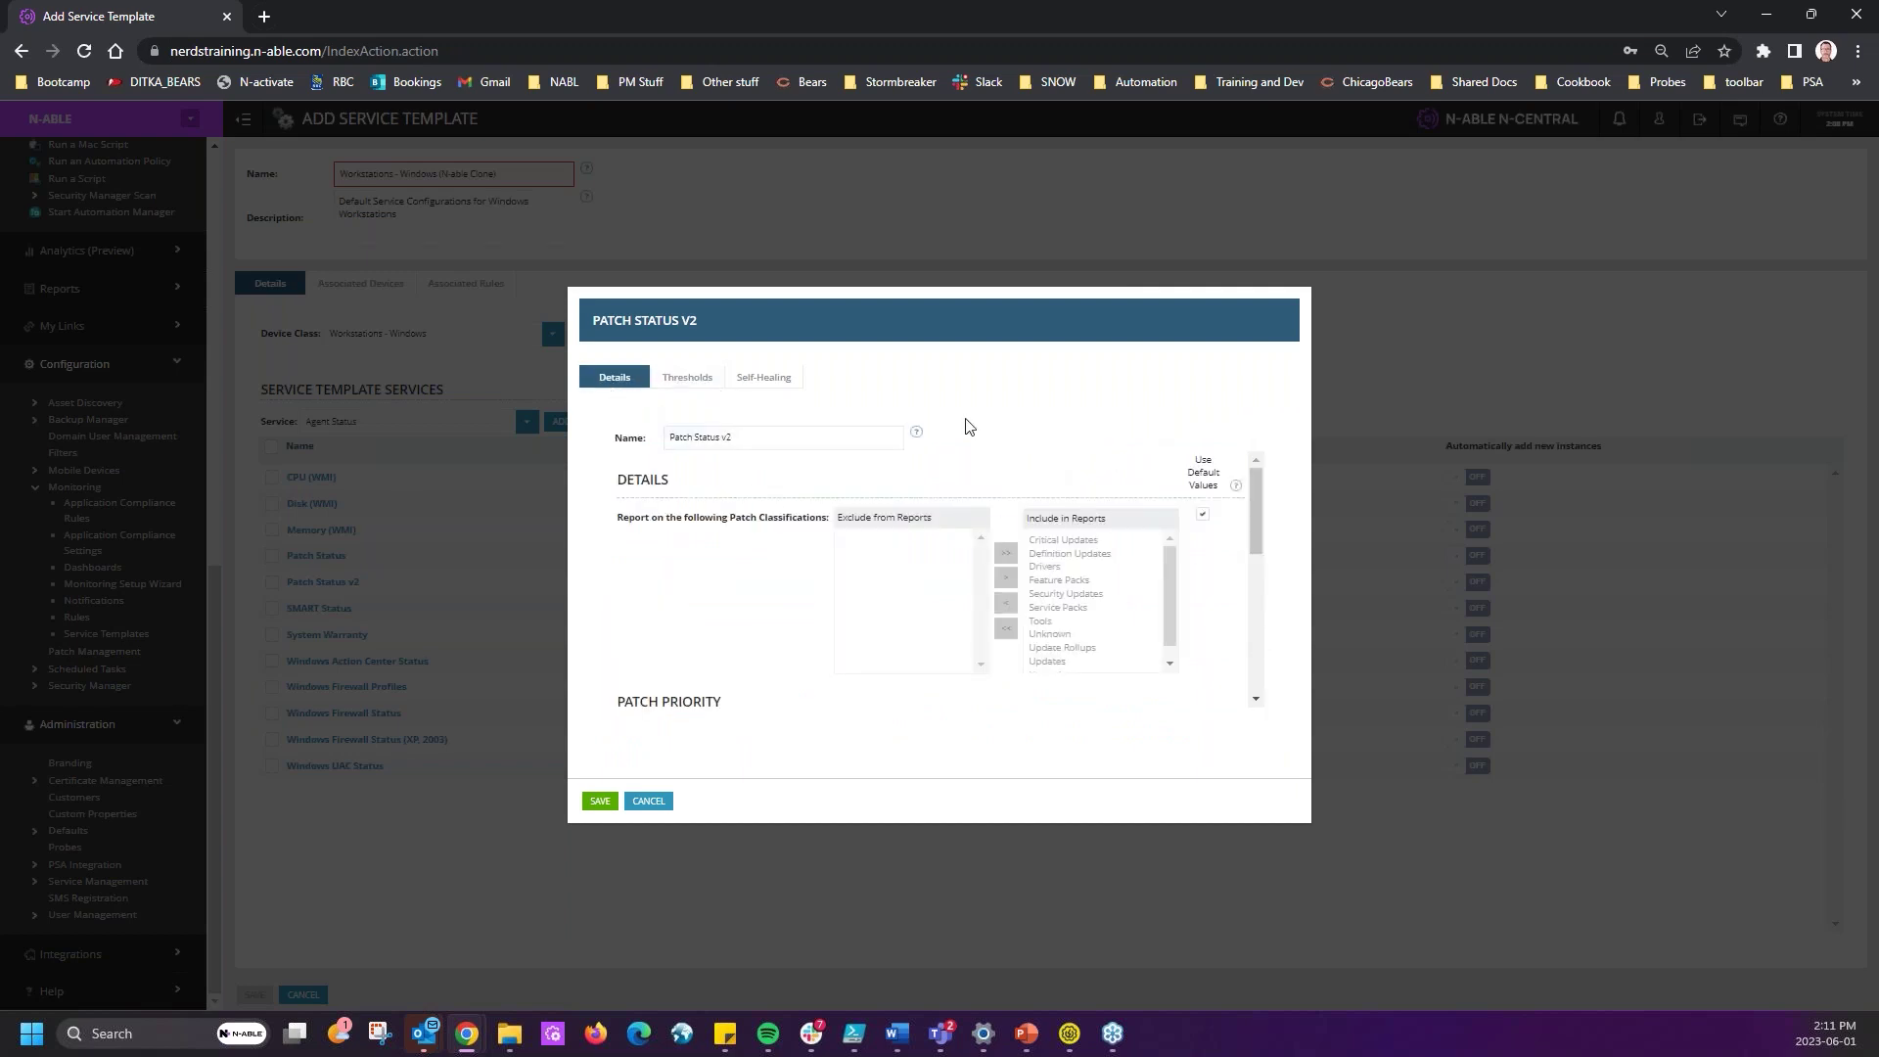
left_click(1204, 513)
left_click(1006, 627)
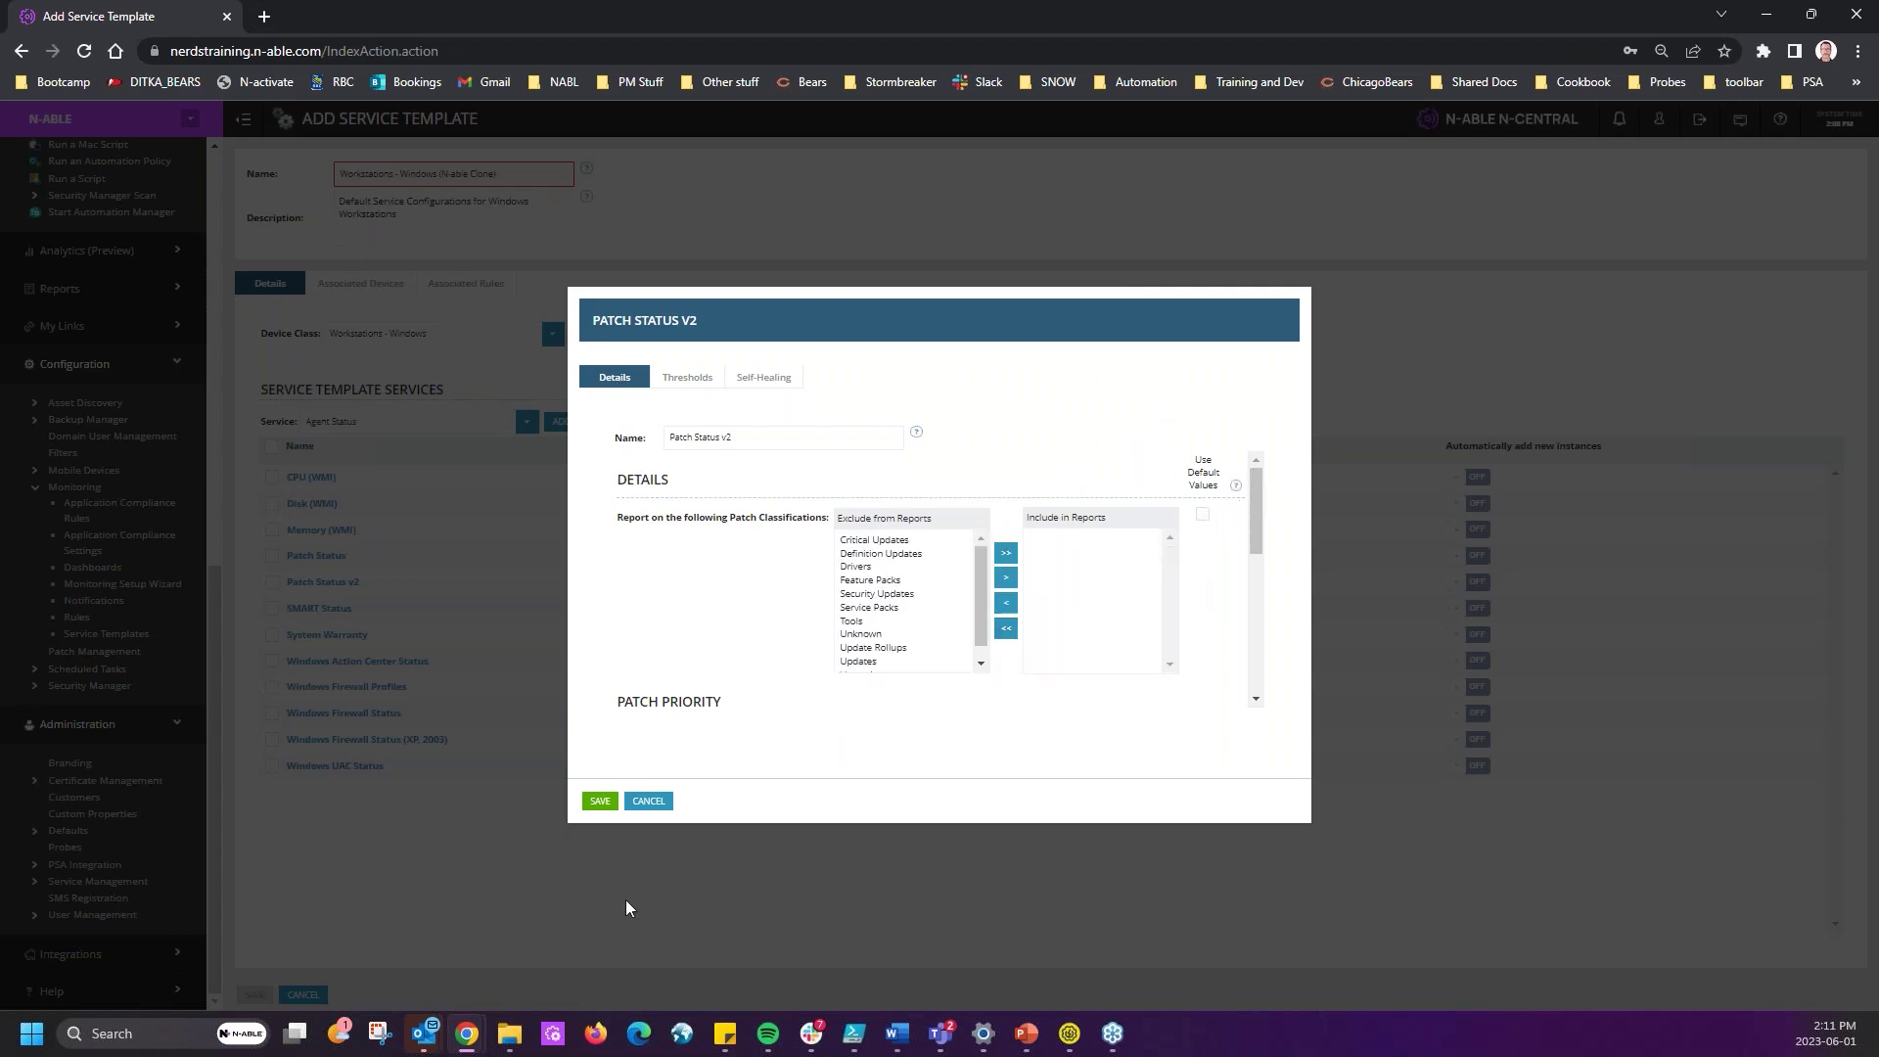
left_click(873, 542)
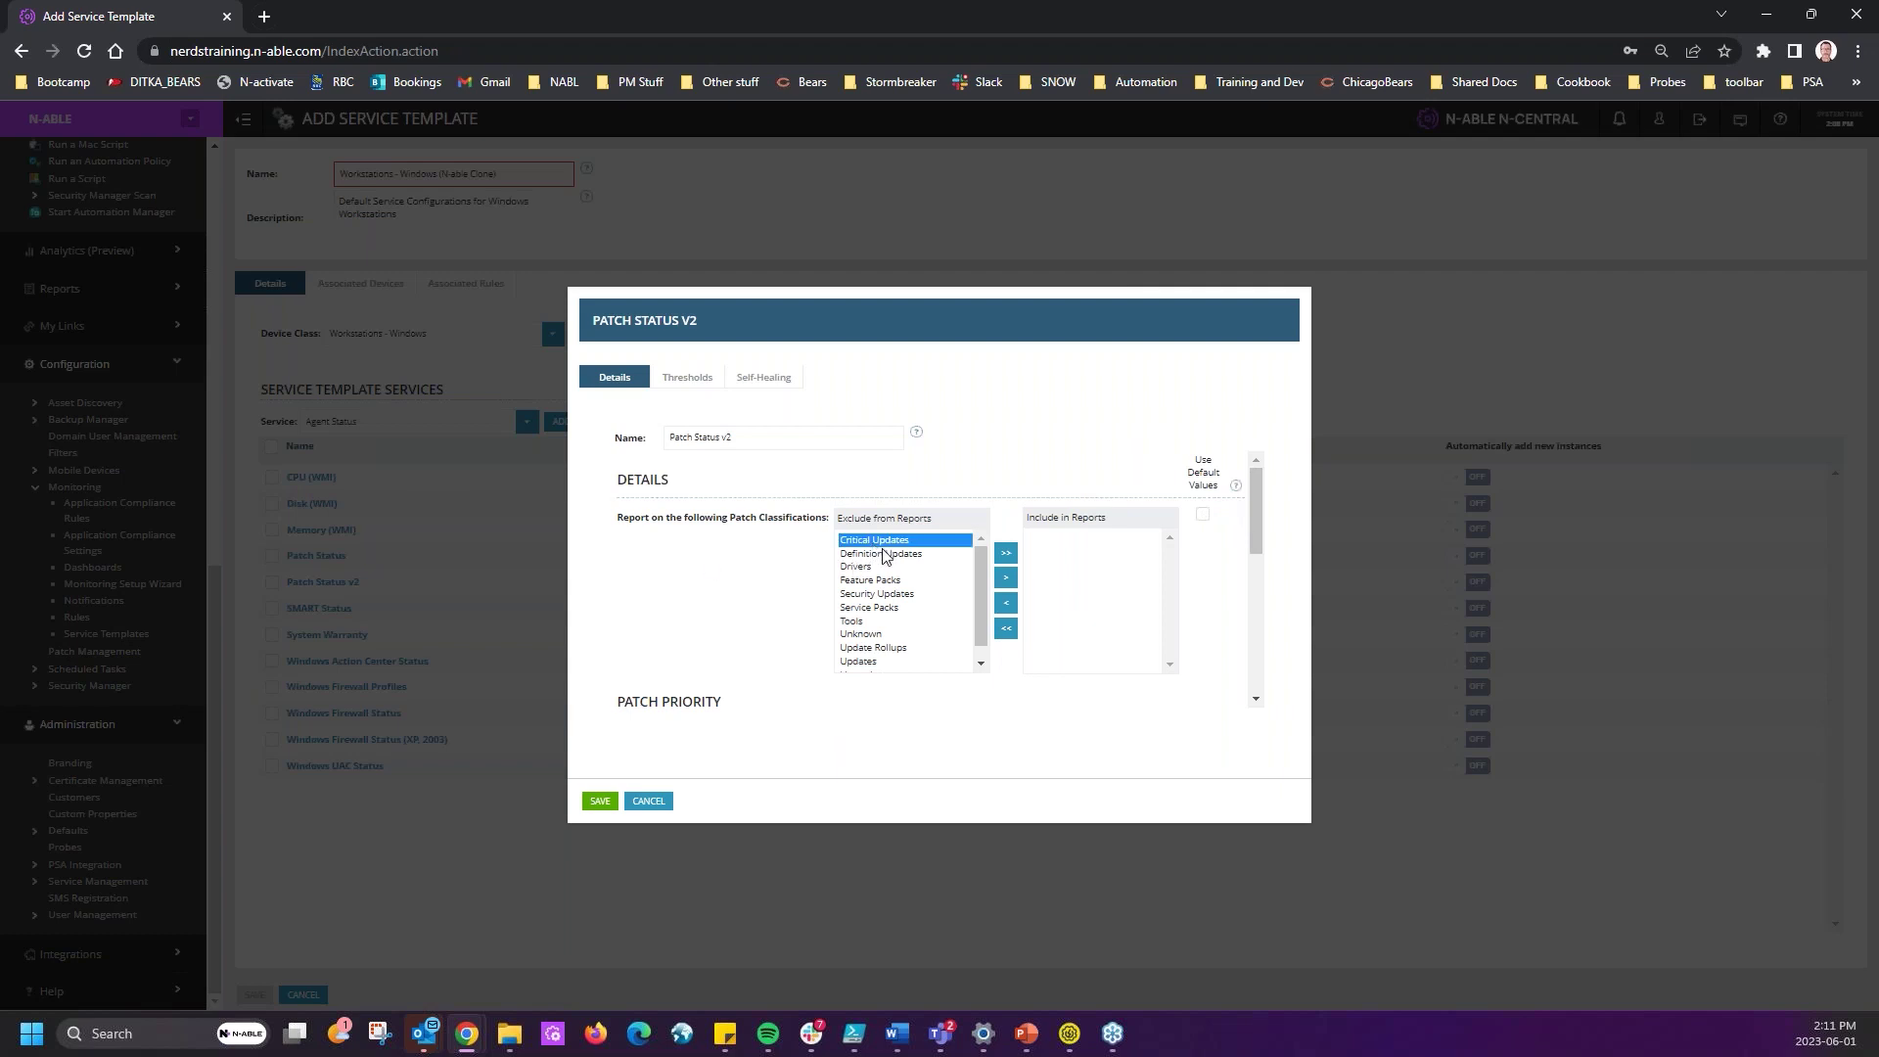
left_click(1005, 577)
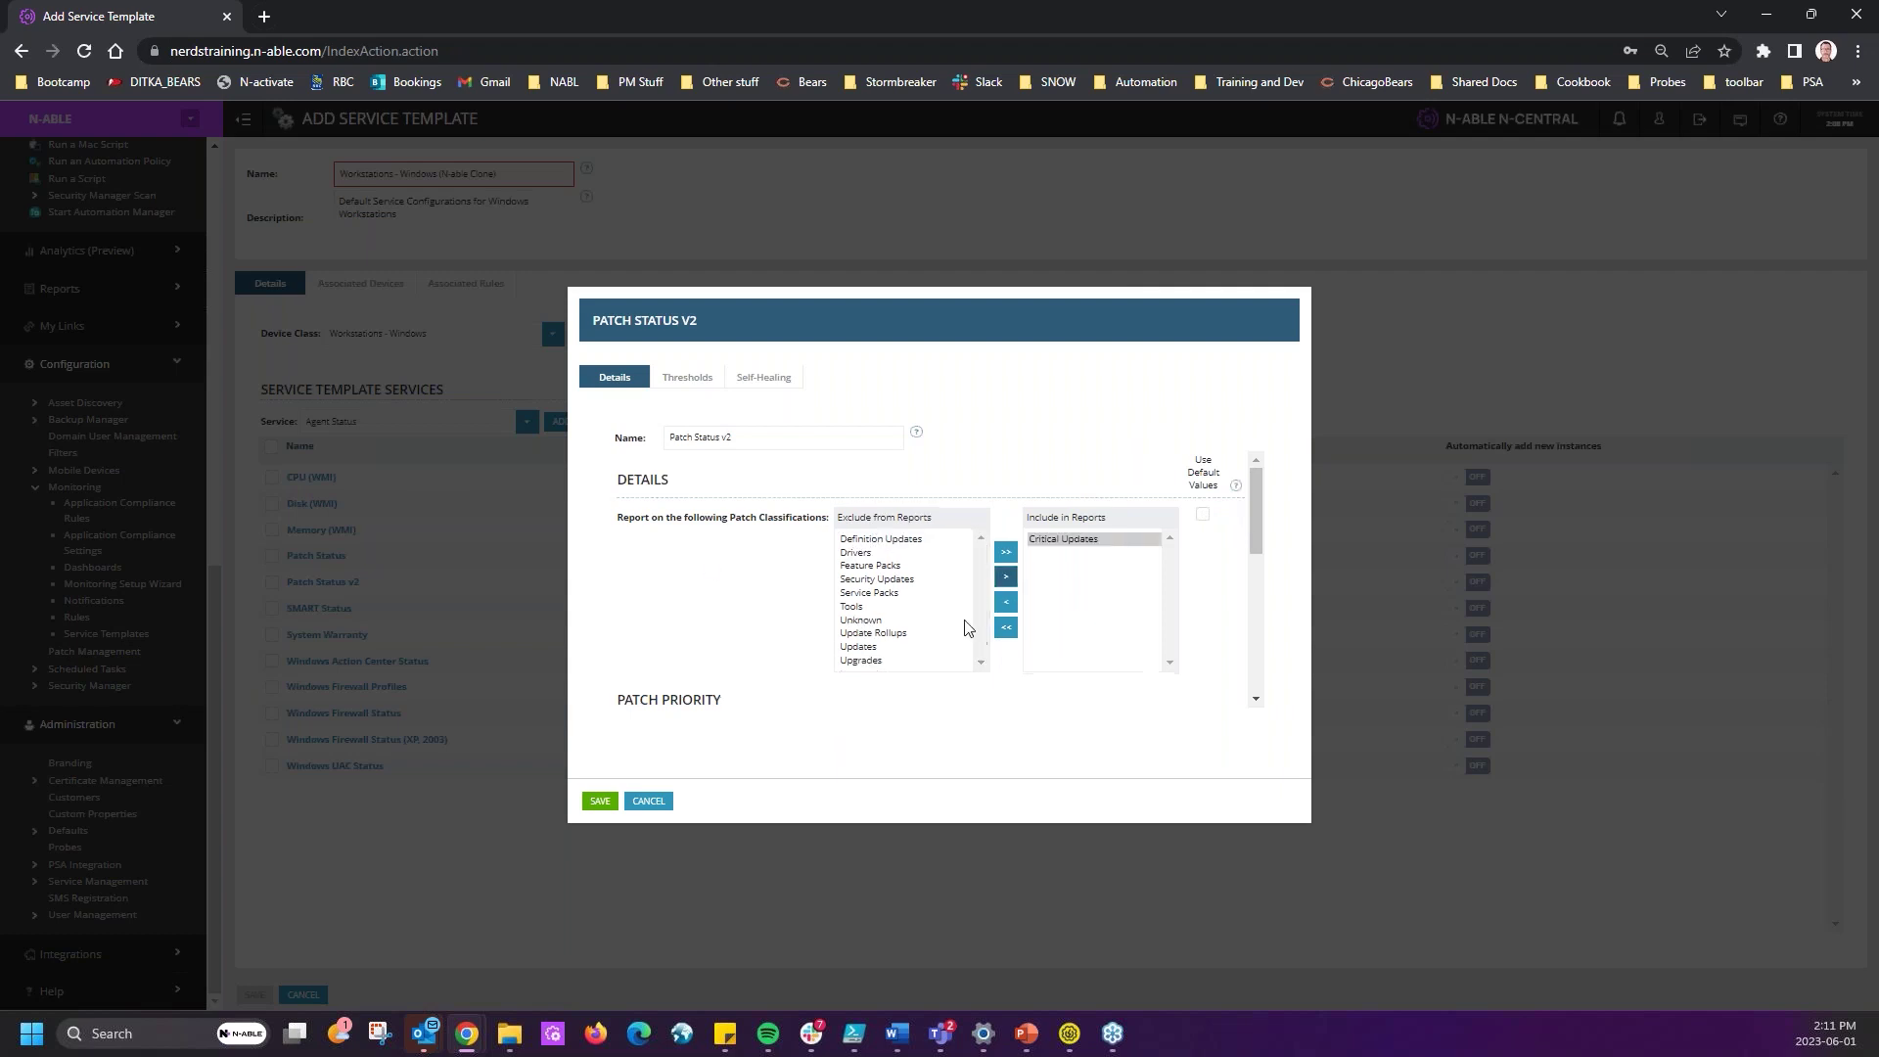
- Add Definition Updates, Security Updates, Unknown, Update Rollups and Updates to the classifications included in reports
left_click(908, 542)
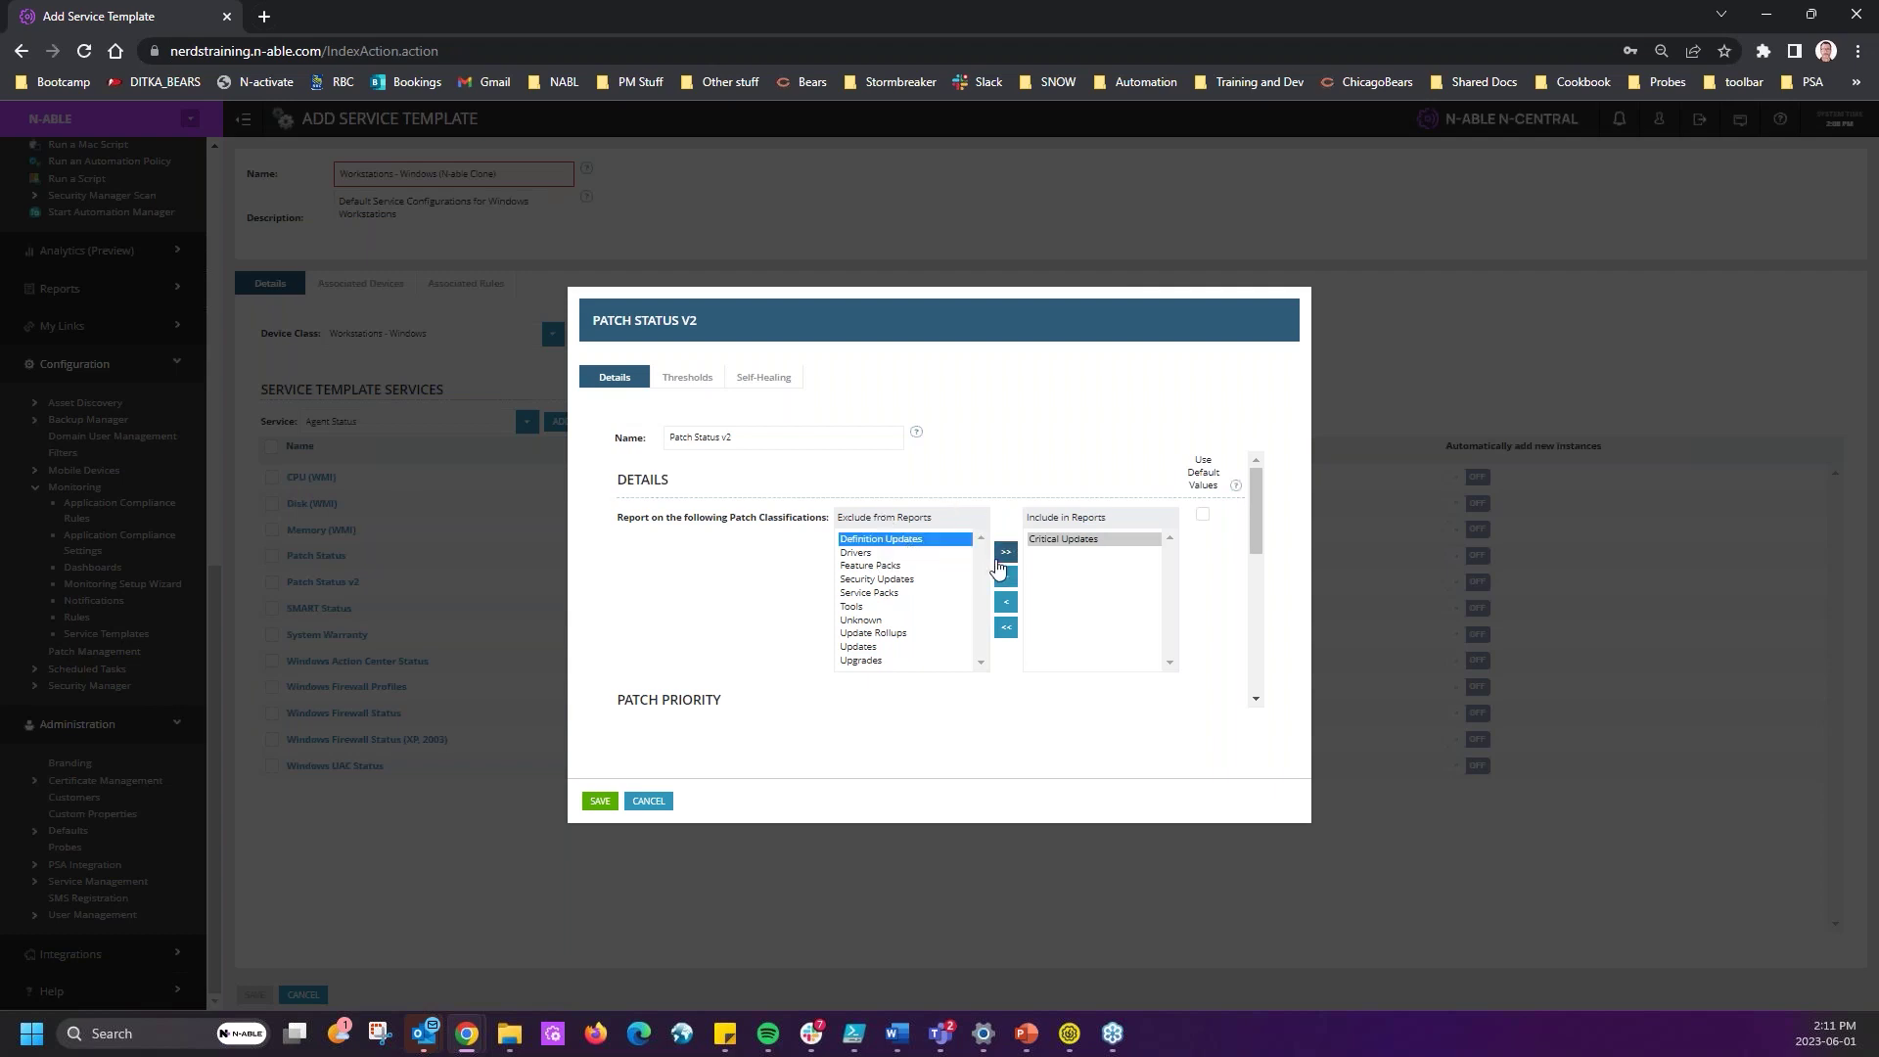
left_click(1060, 539)
left_click(892, 581, "ctrl")
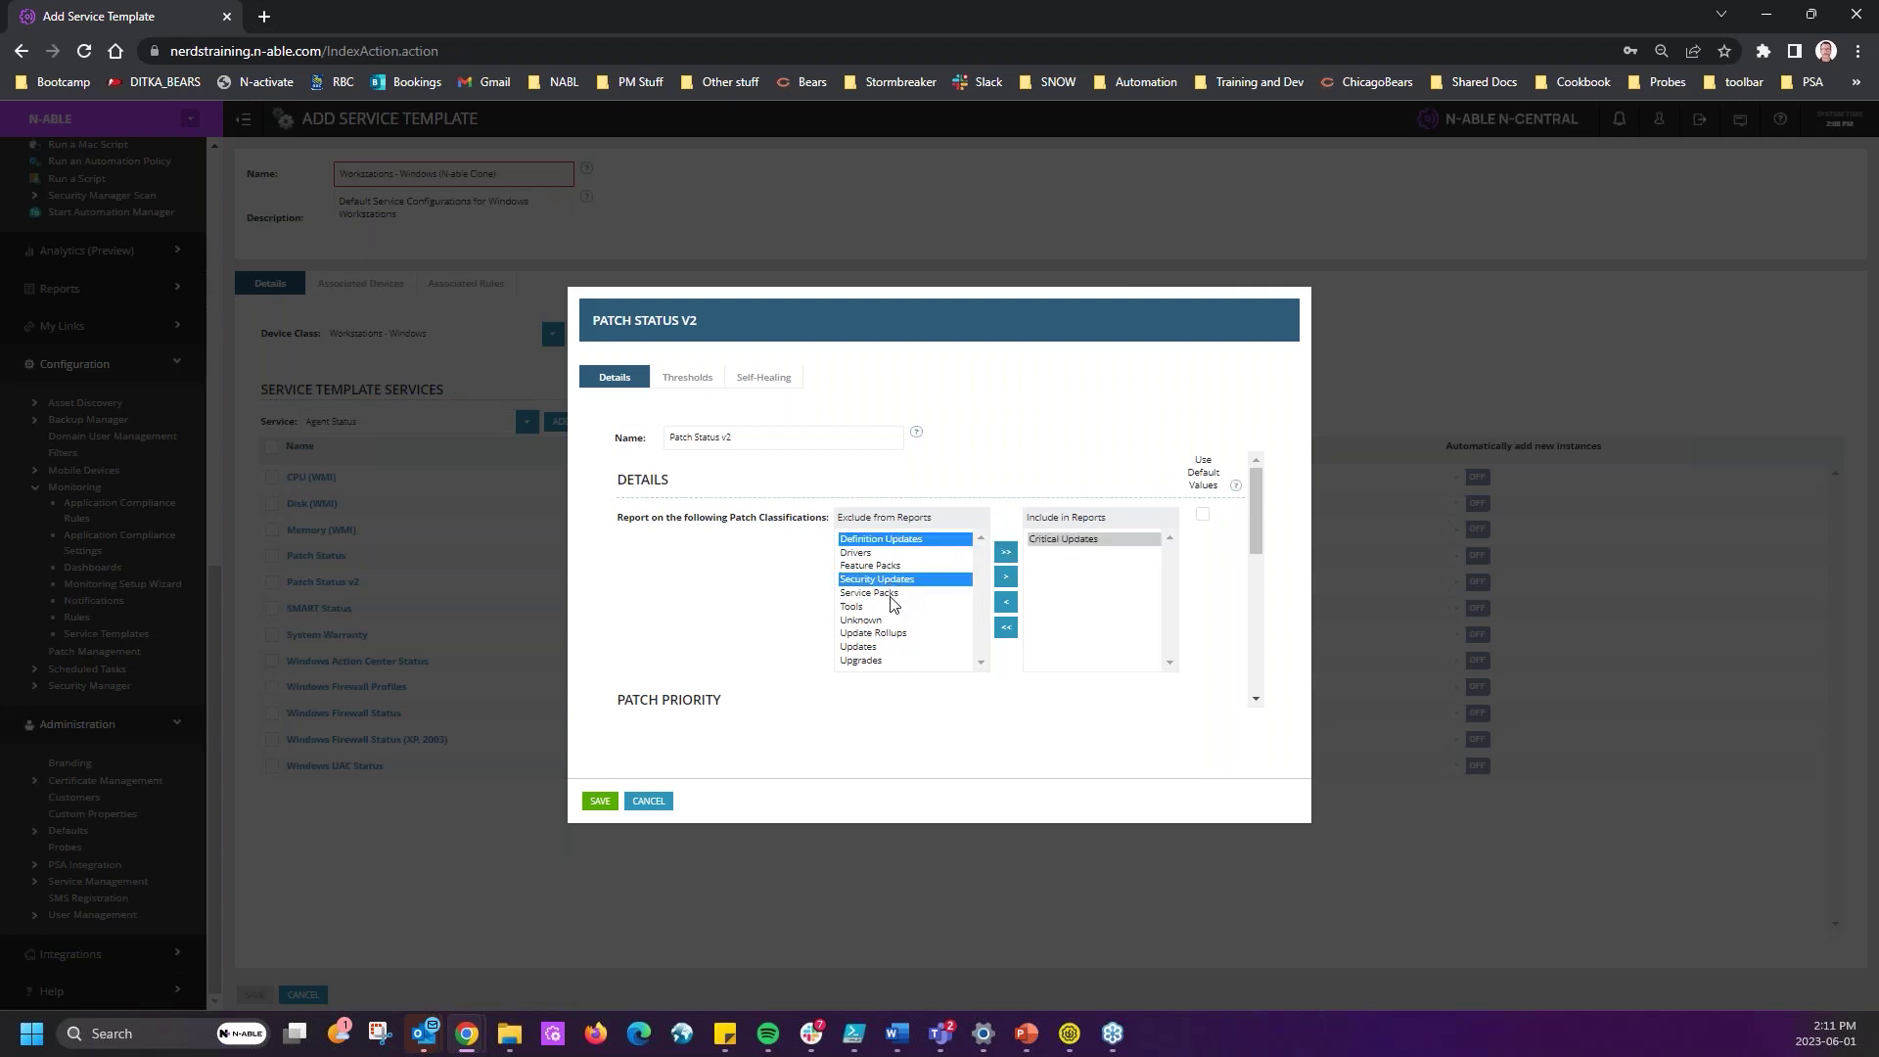
left_click(876, 621, "ctrl")
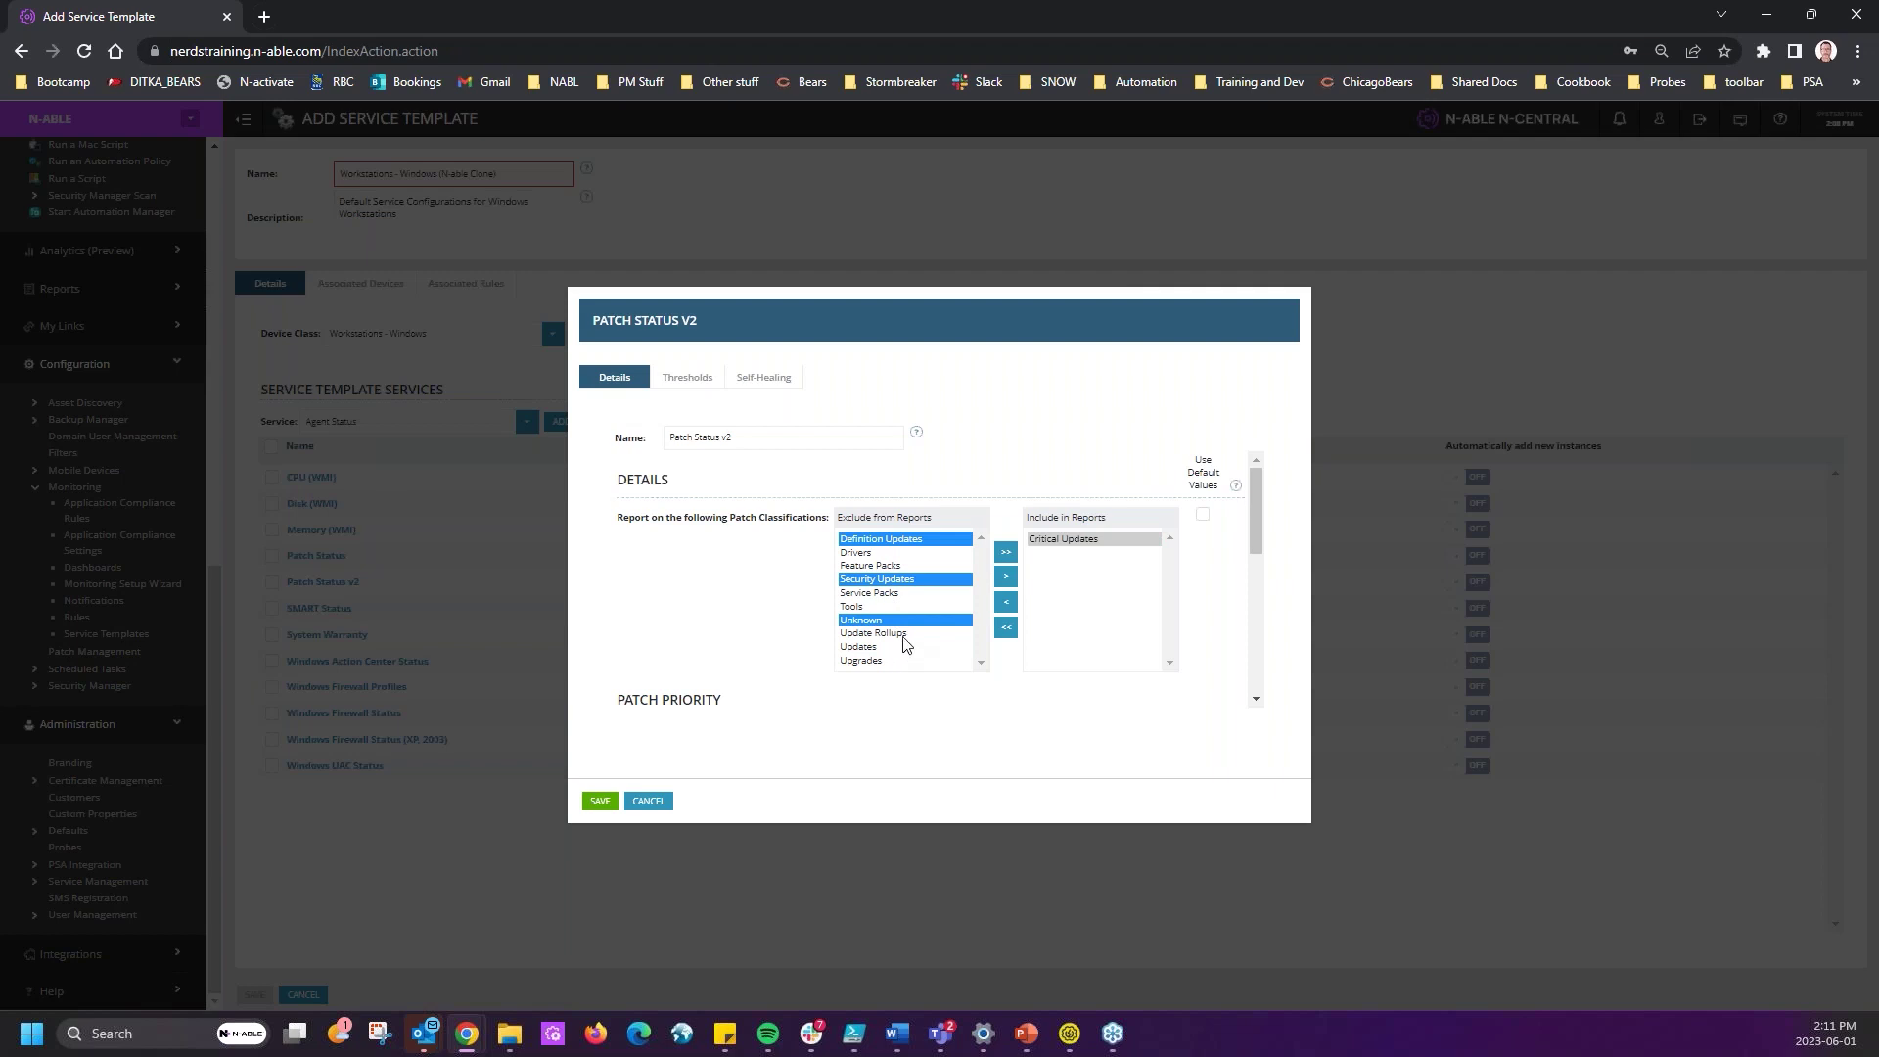
left_click(868, 634, "ctrl")
left_click(866, 647, "ctrl")
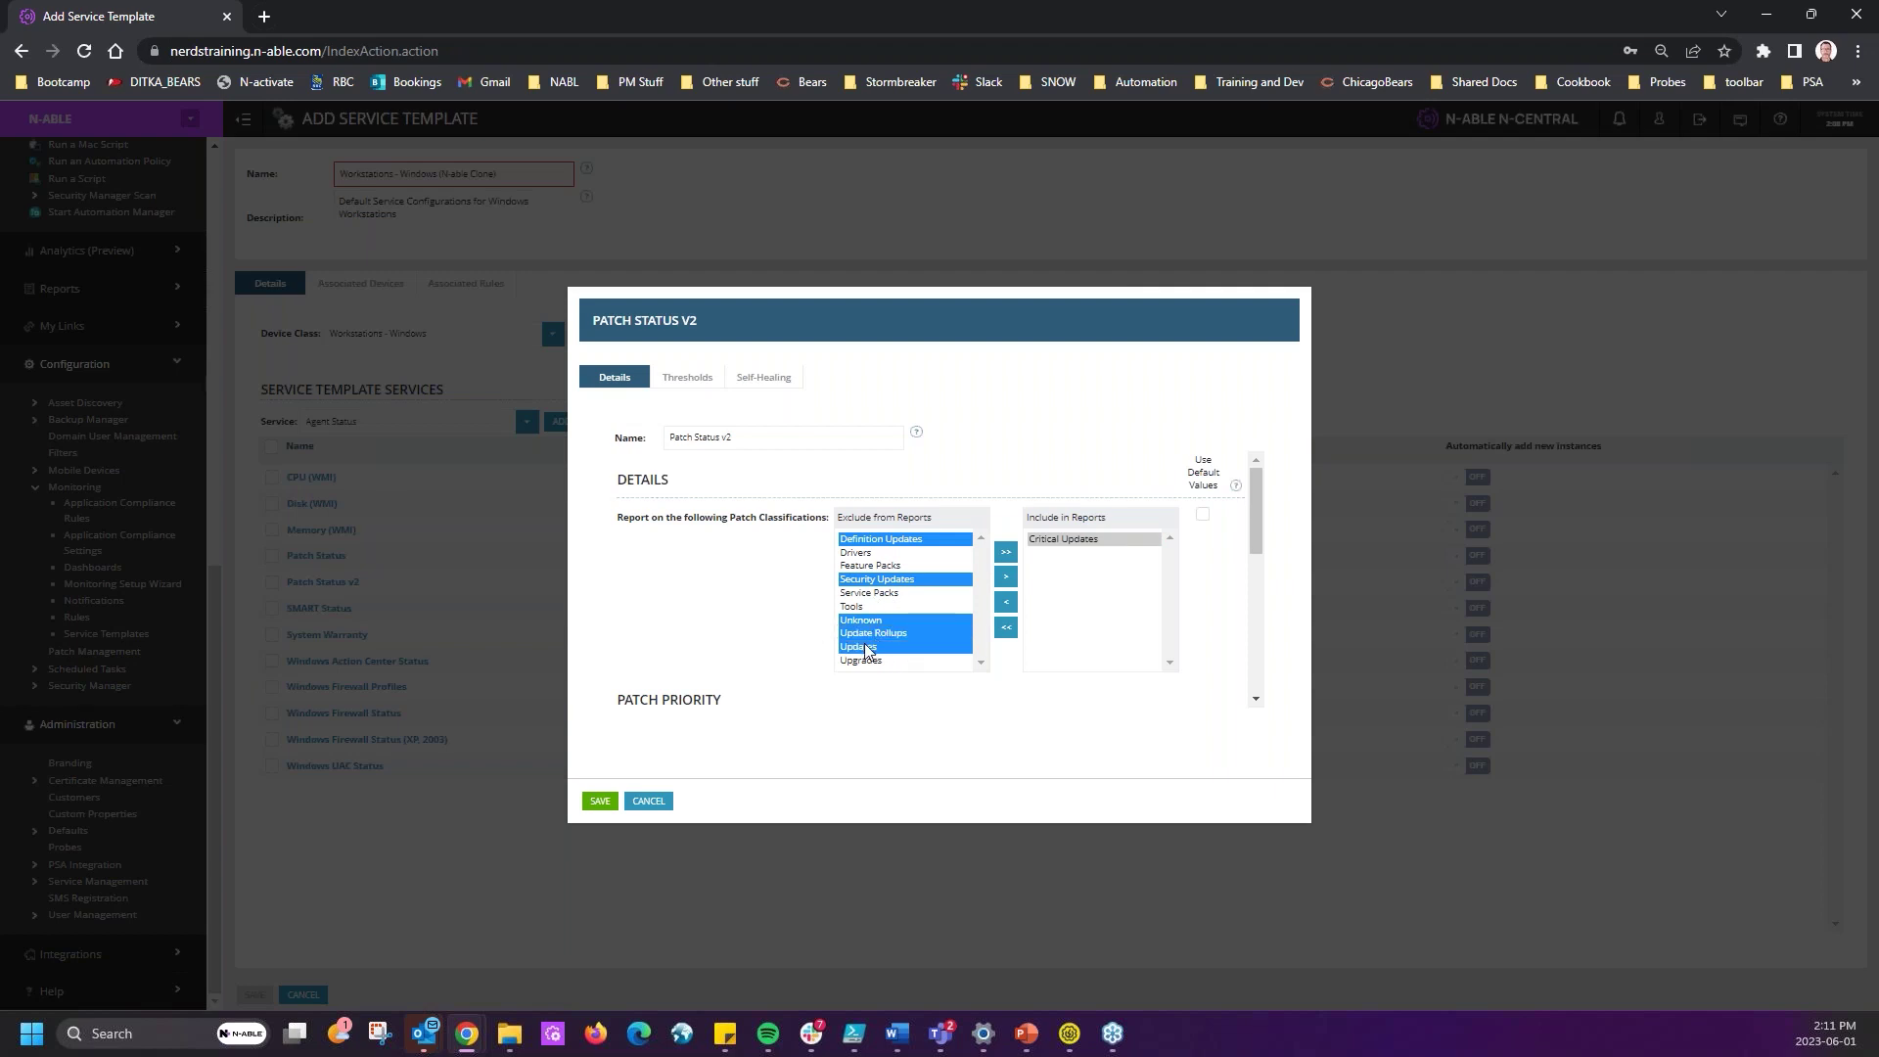
scroll(963, 607, "down", 1)
scroll(963, 607, "down", 1)
scroll(974, 605, "up", 2)
left_click(1006, 576)
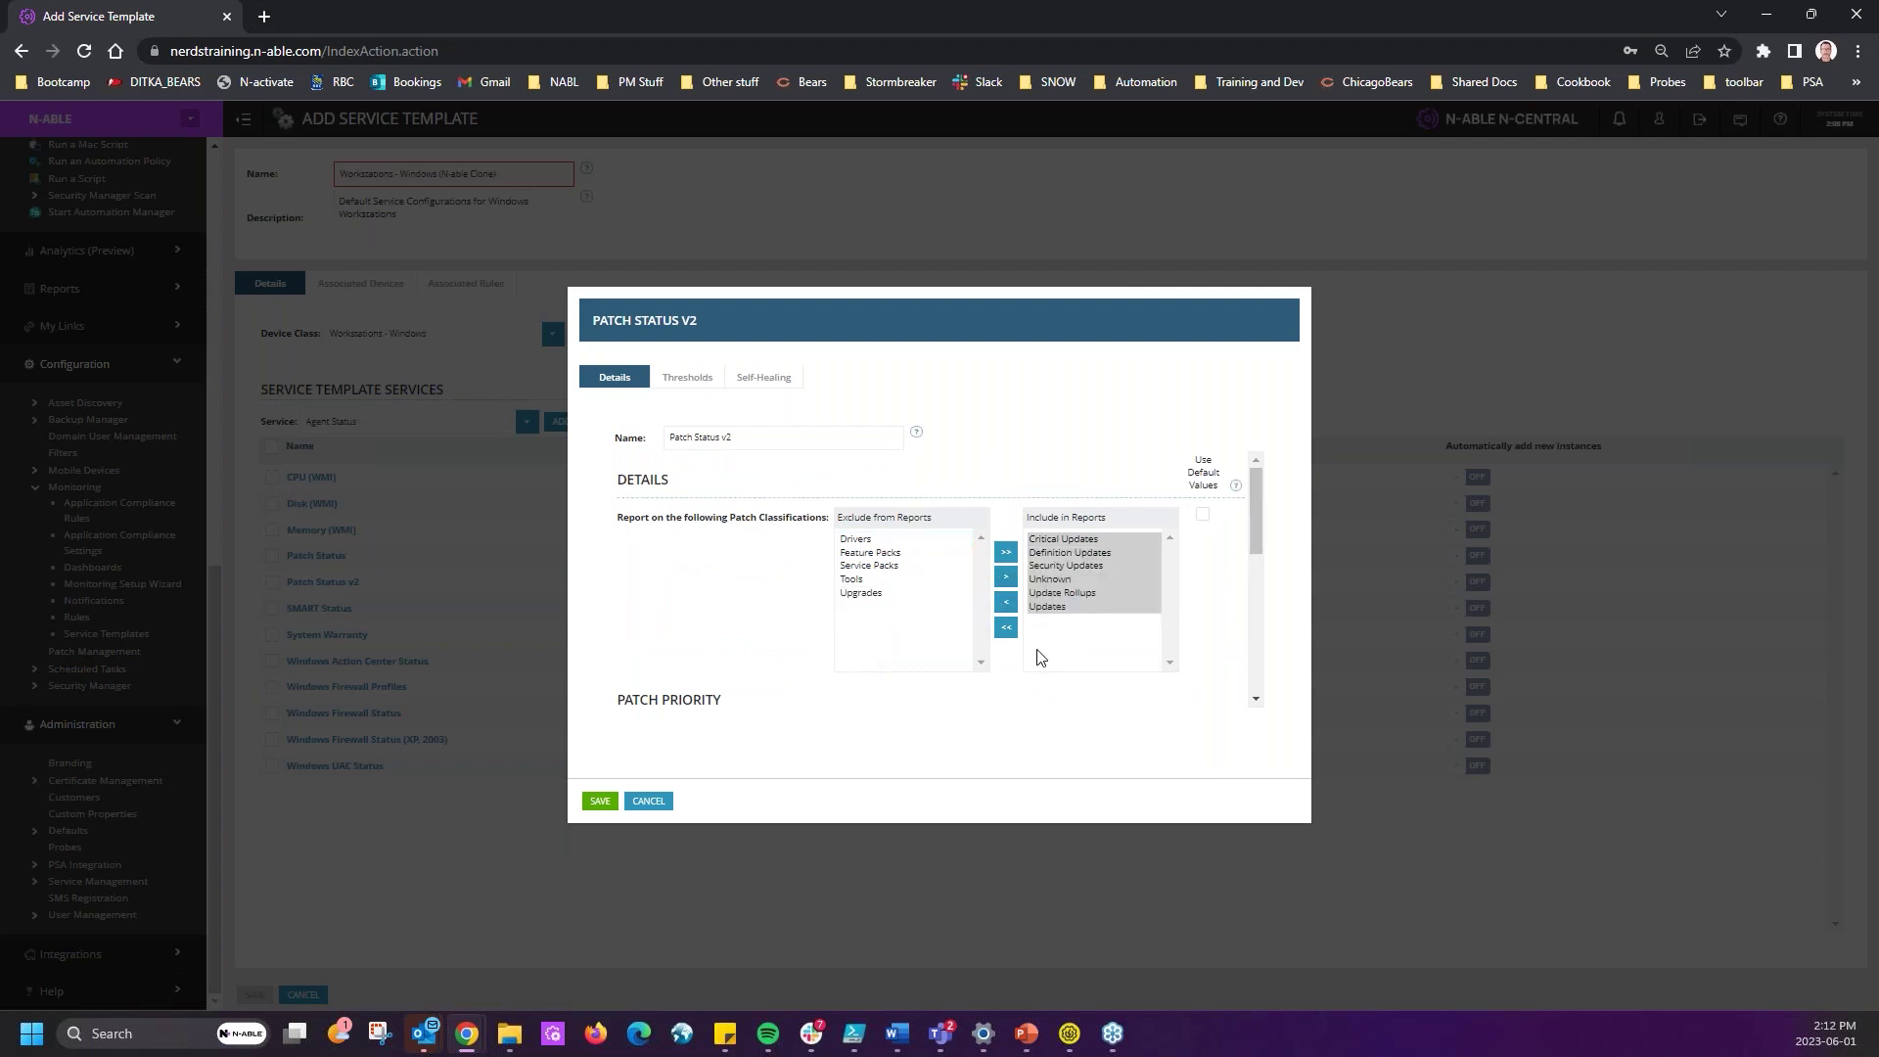
- Add Upgrades to the patch classifications included in reports
left_click(1056, 606)
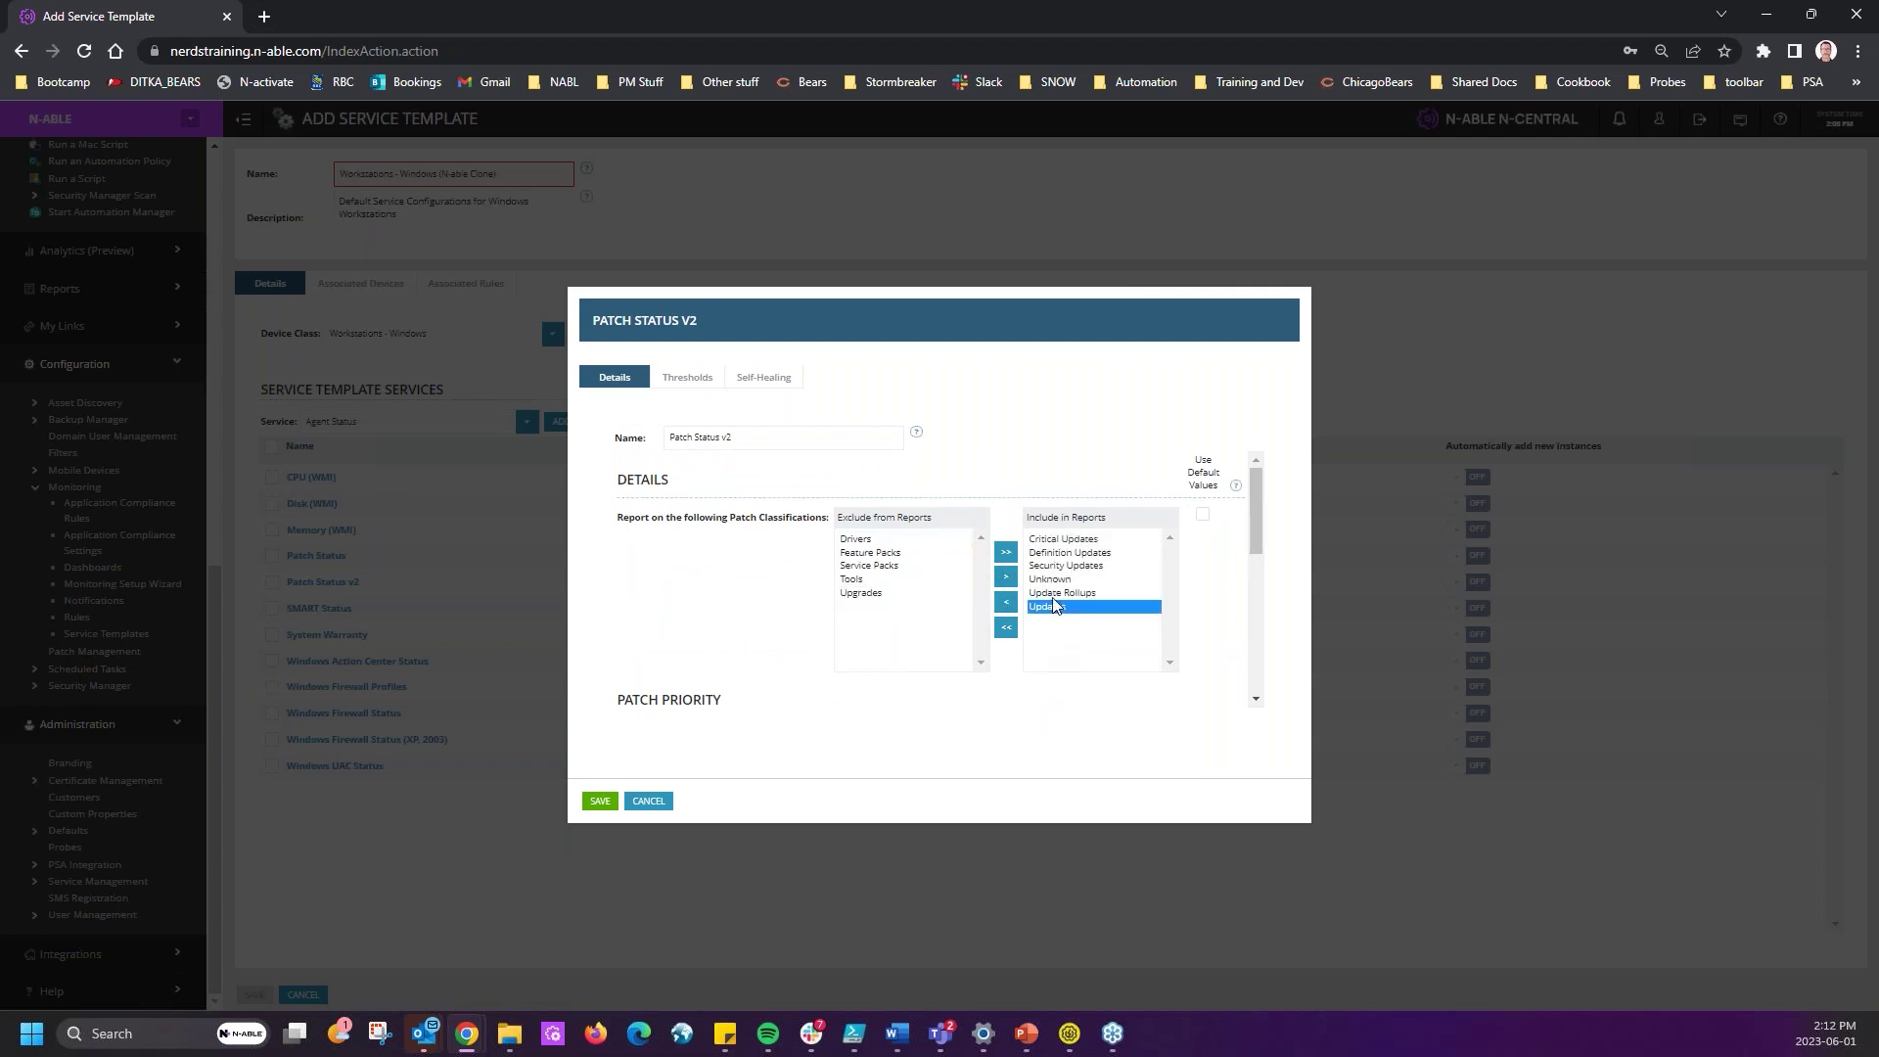
left_click(881, 592)
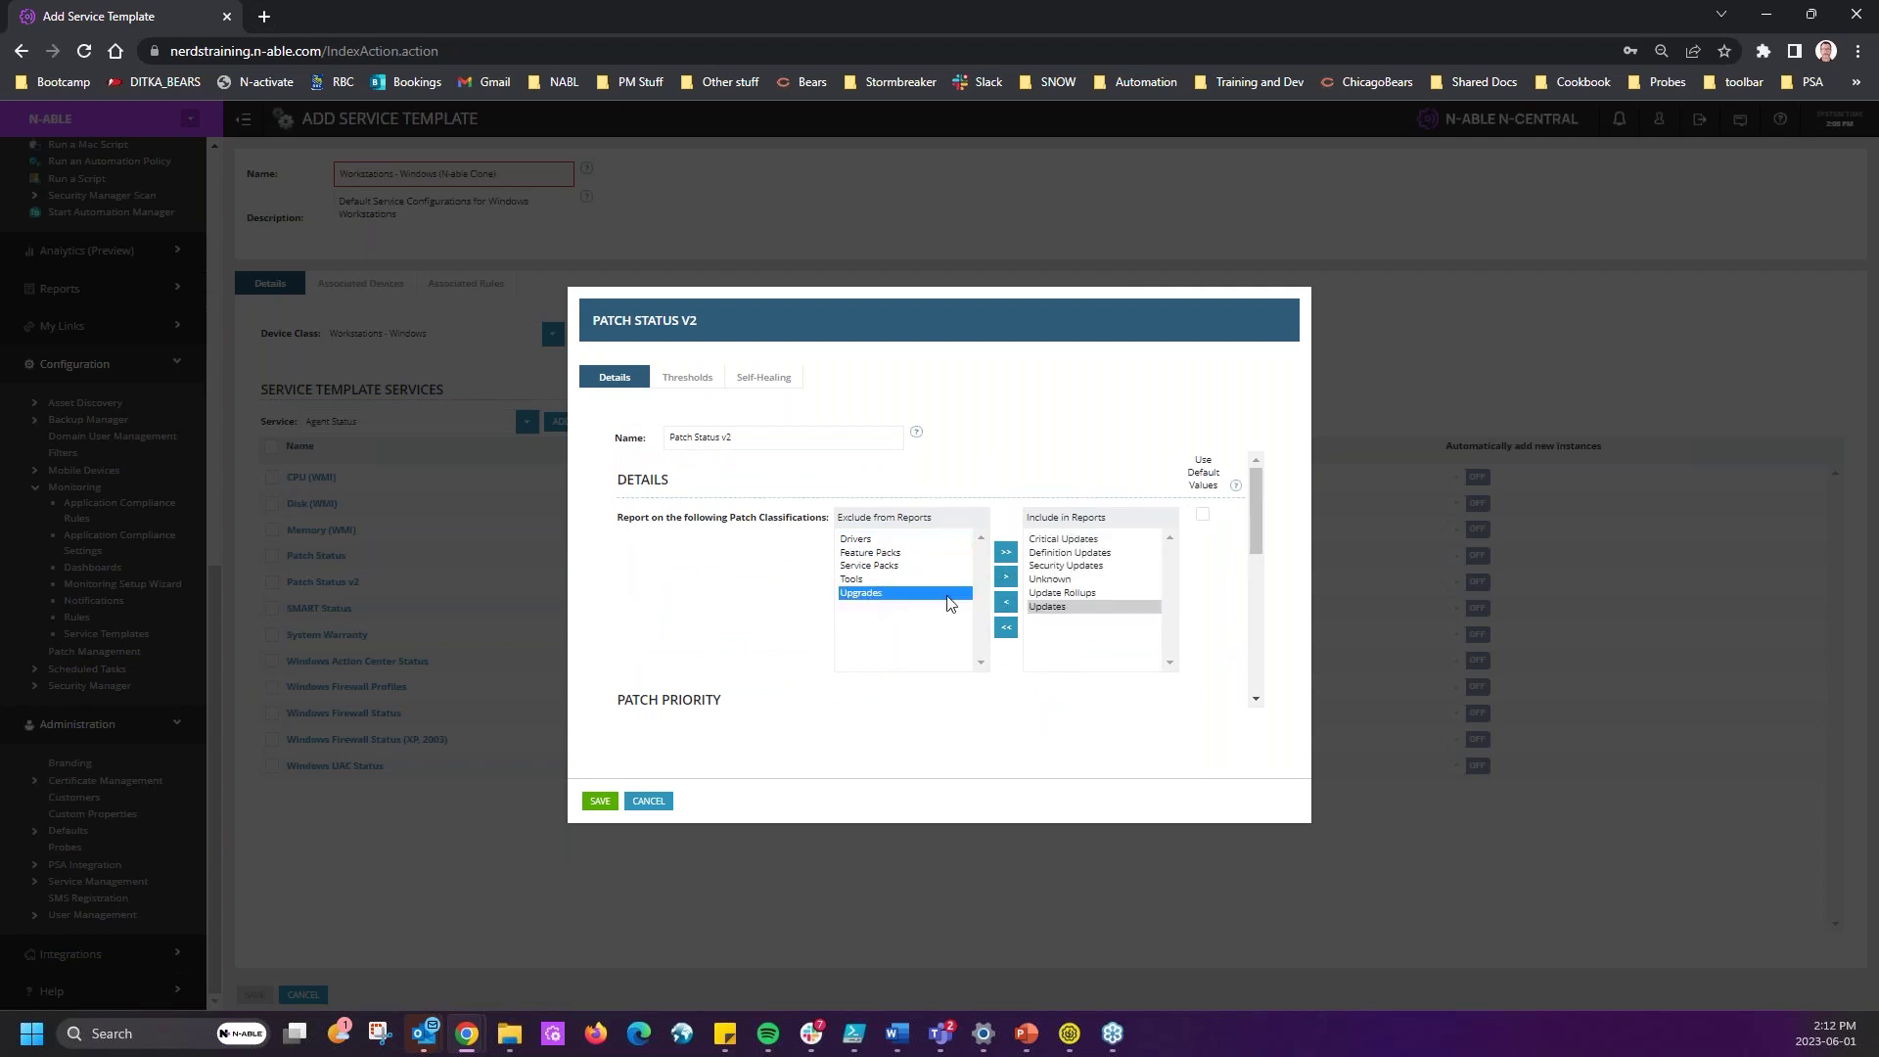
left_click(1003, 577)
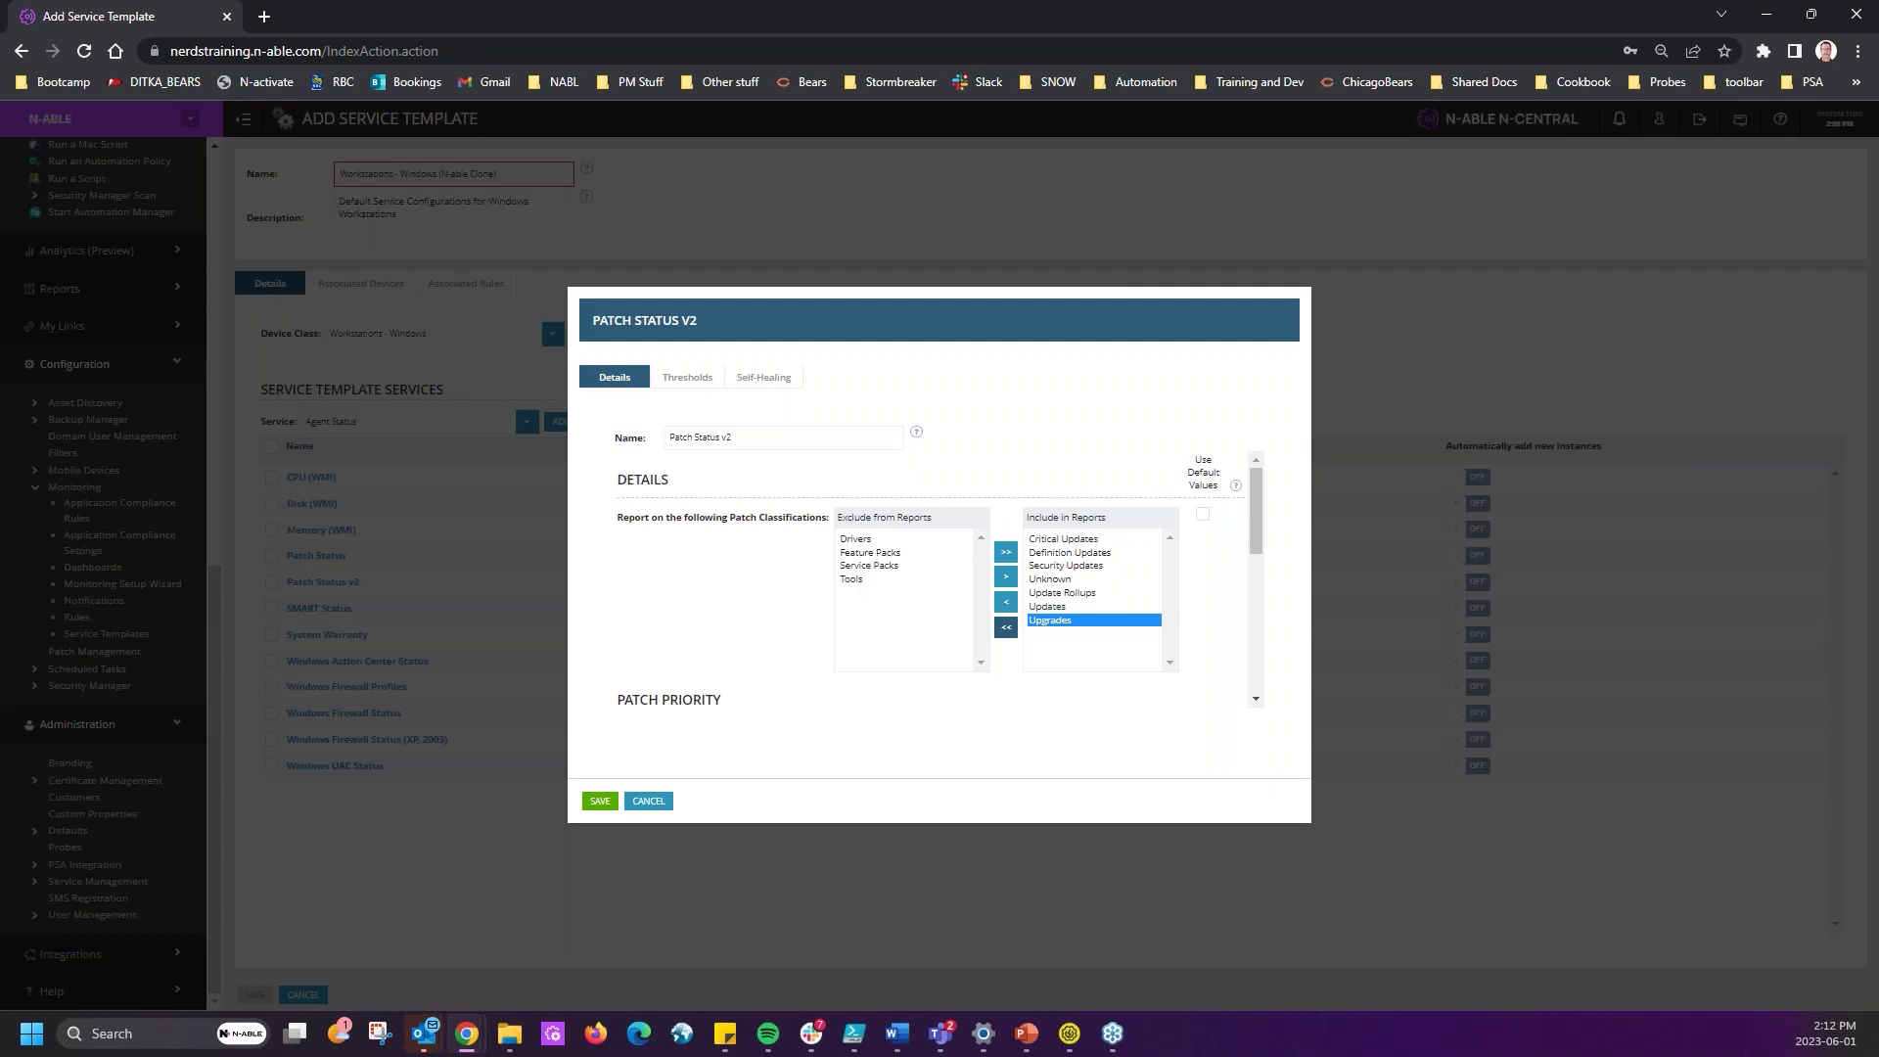
- Override the default patch priorities, setting Third Party to Low and both Drivers and Feature Packs to Not Monitored
scroll(981, 568, "down", 5)
scroll(981, 572, "up", 3)
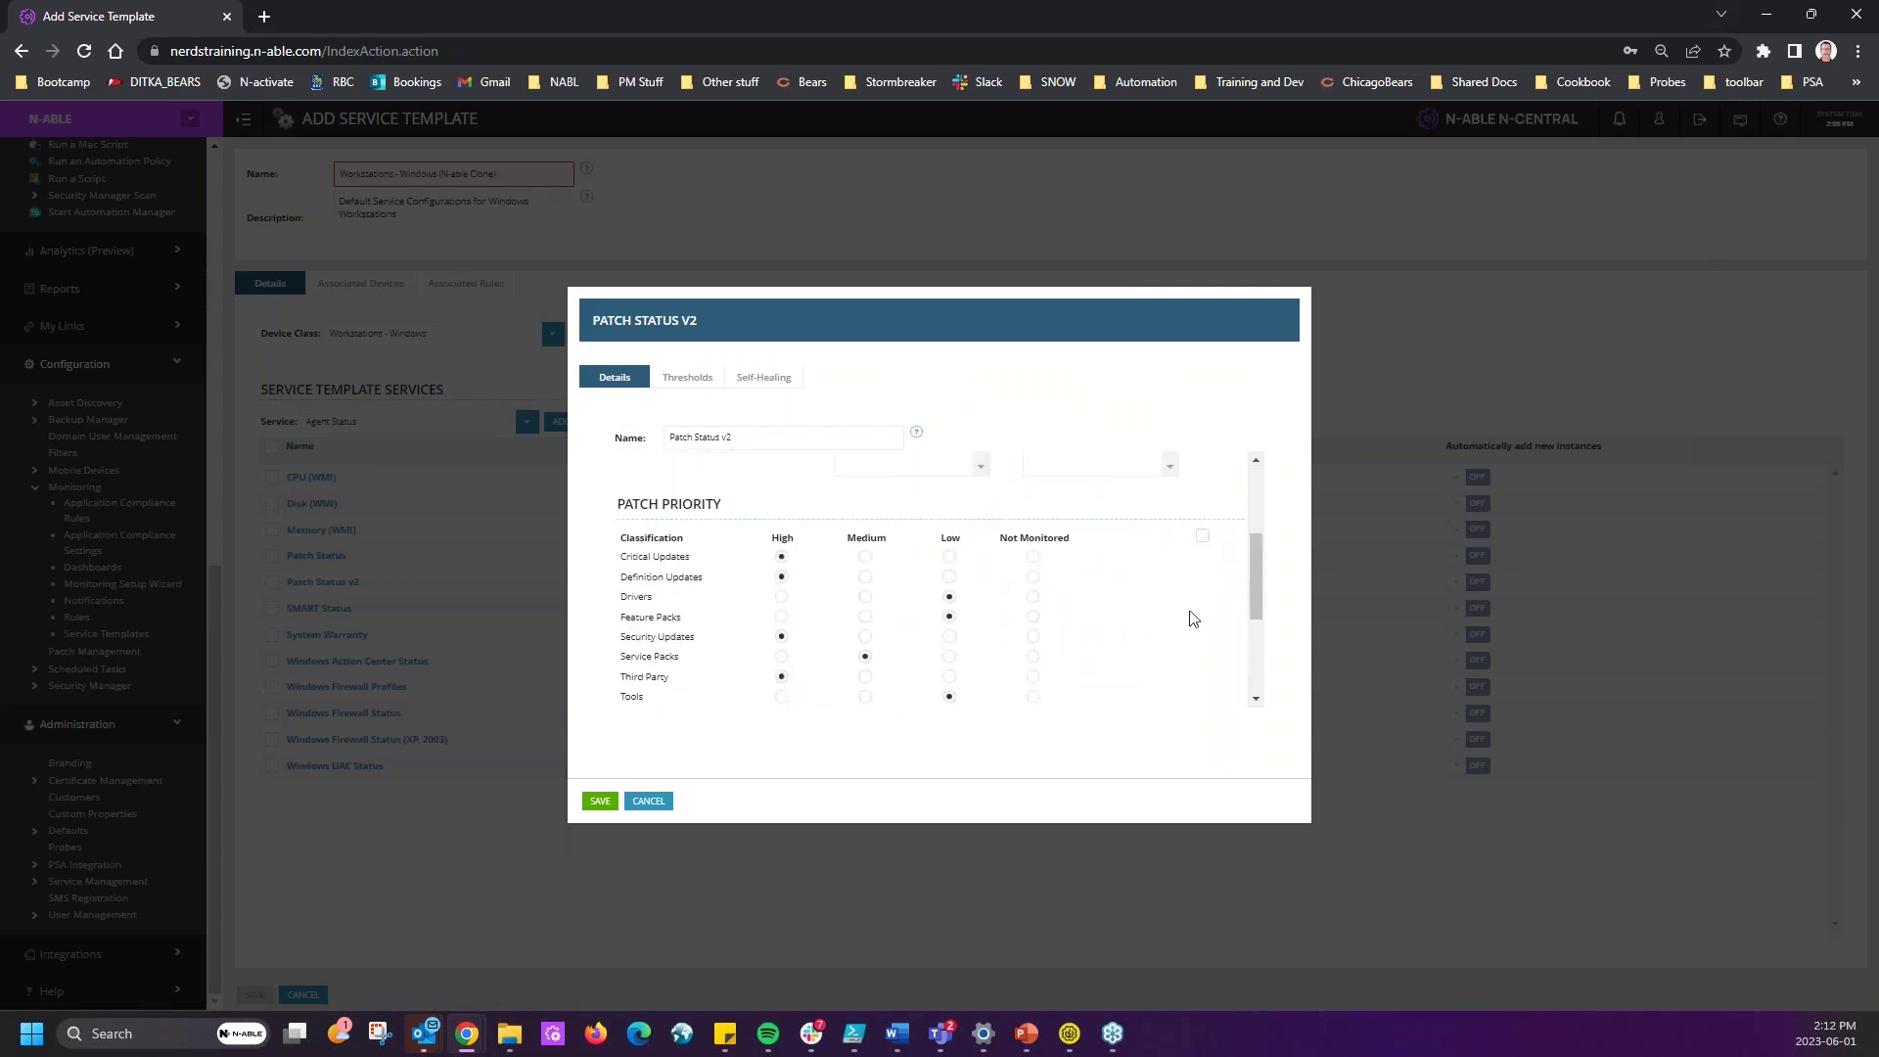
left_click(1202, 537)
left_click(1205, 538)
left_click(948, 677)
left_click(1032, 596)
left_click(1033, 617)
scroll(1150, 651, "down", 1)
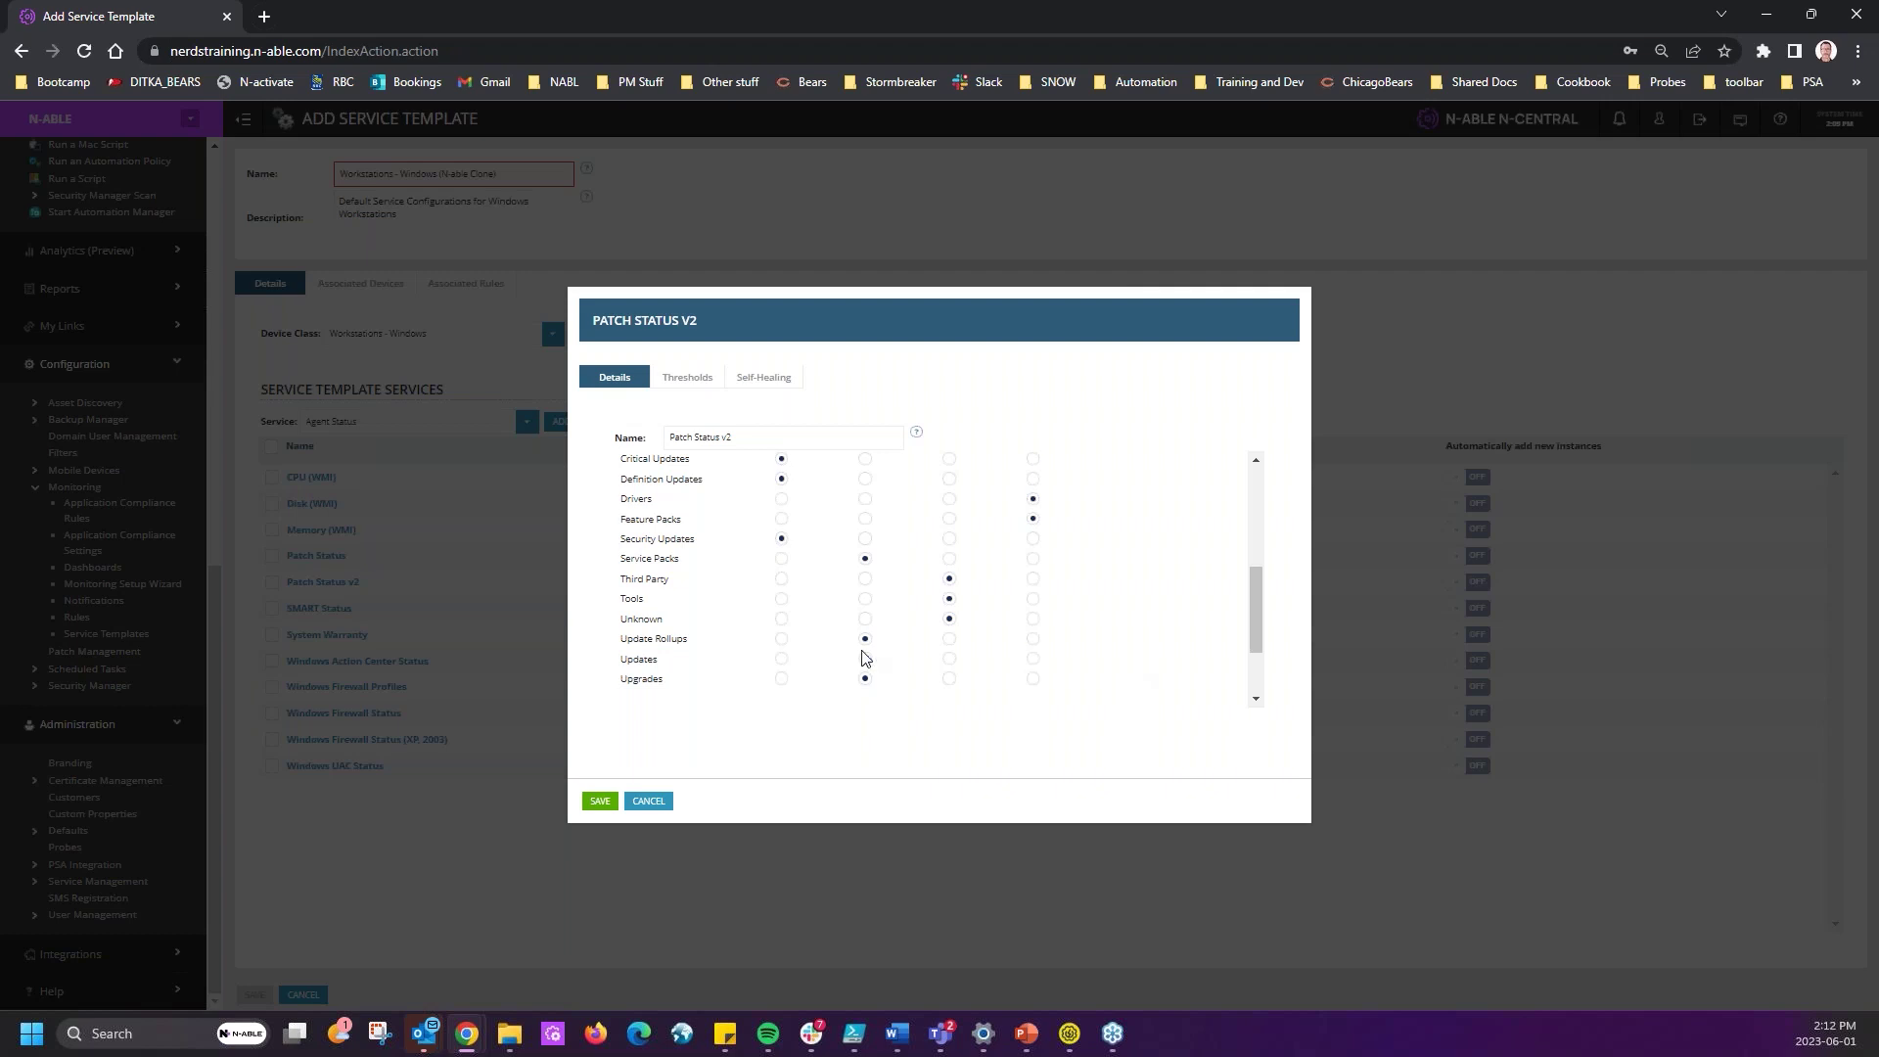
- Set the patch priority to Not Monitored for Tools and to Medium for Upgrades
left_click(948, 597)
left_click(1032, 598)
left_click_drag(624, 642, 1101, 643)
left_click(1101, 642)
left_click(949, 678)
left_click(866, 679)
scroll(1150, 673, "up", 3)
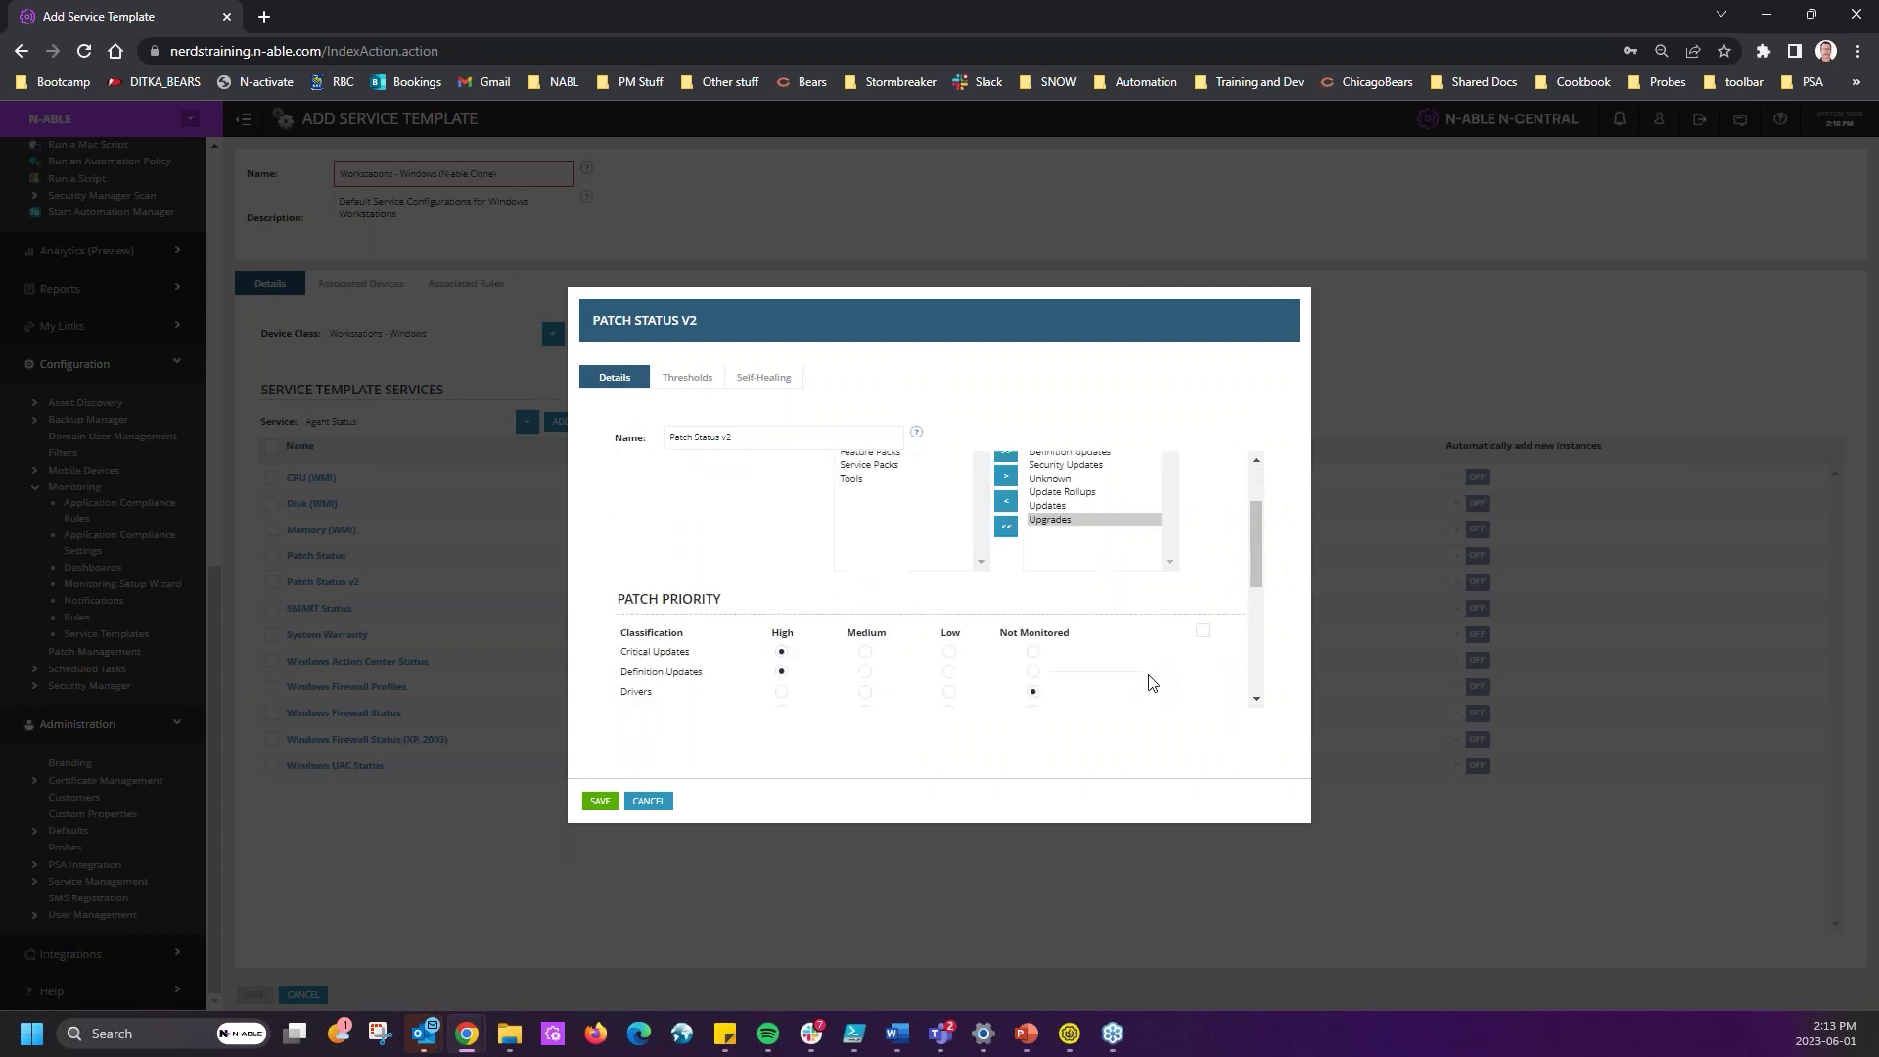
- Set the number of days before a patch is considered missing to 10 for High, 20 for Medium and 30 for Low
scroll(1150, 673, "down", 6)
double_click(788, 685)
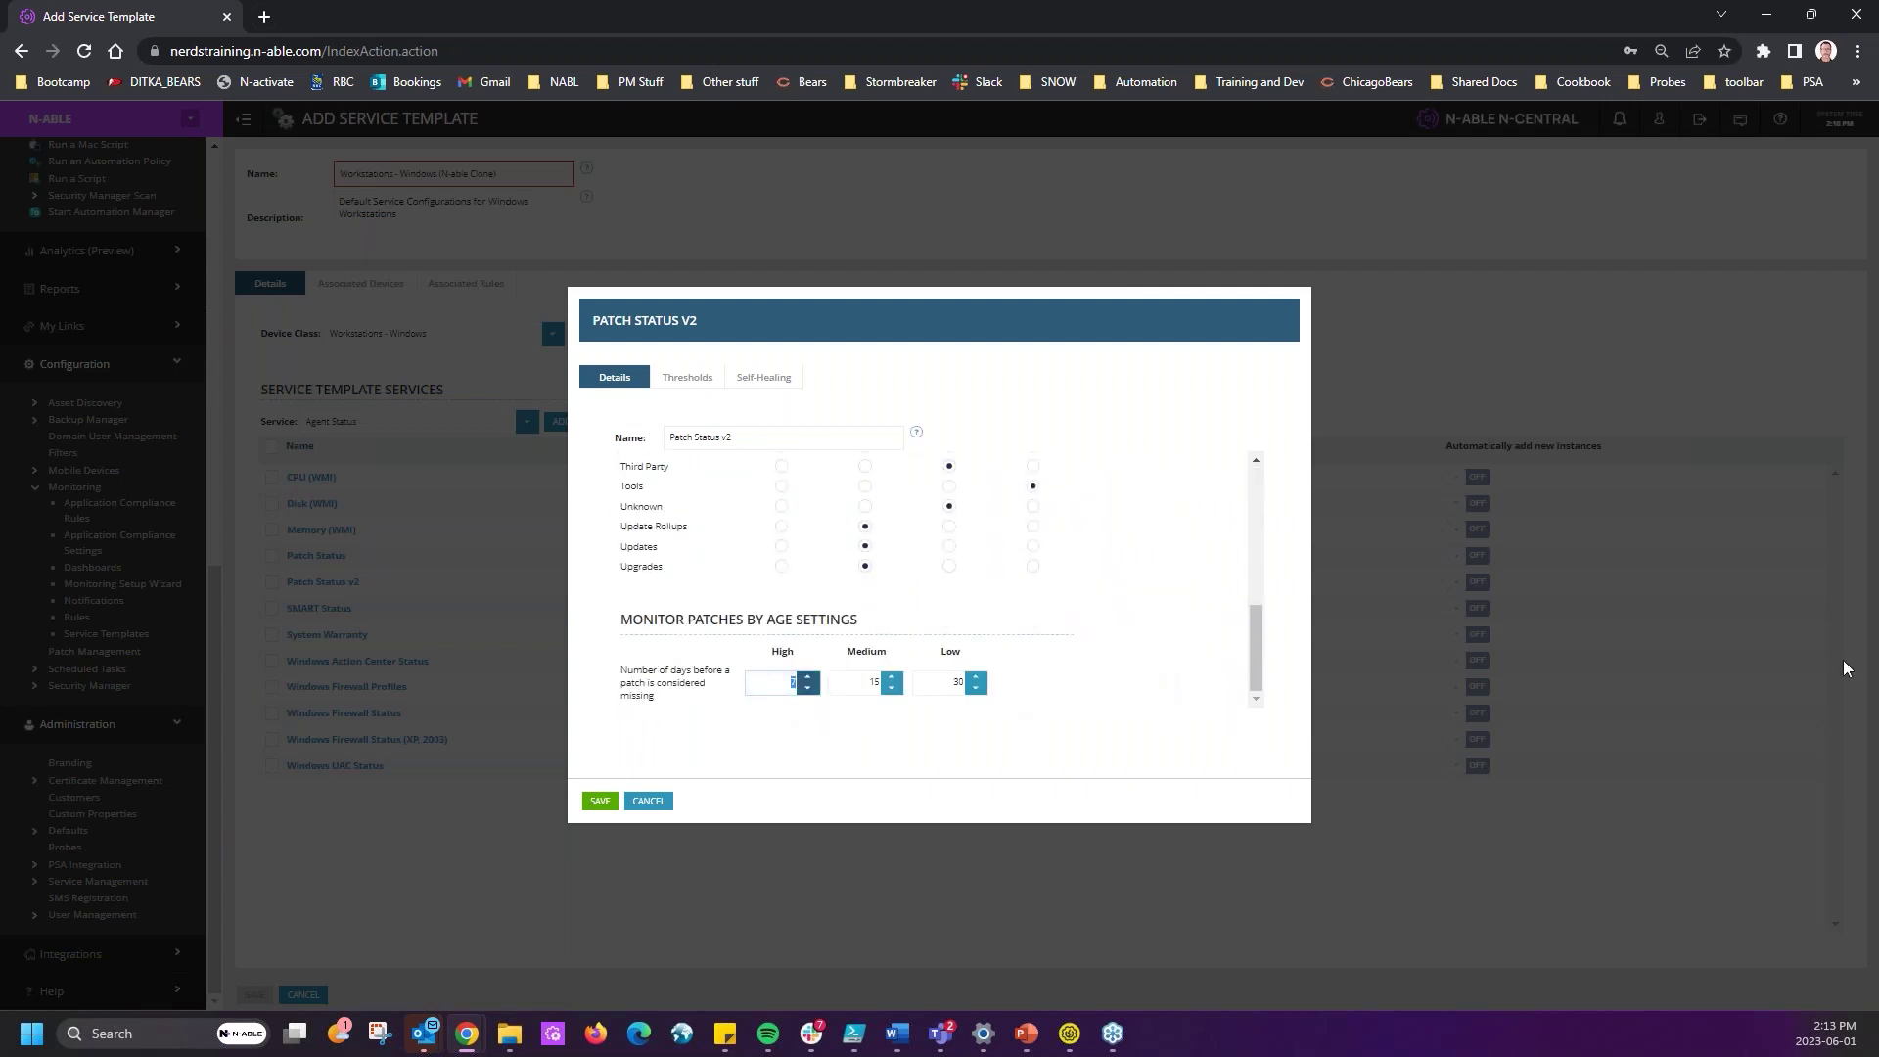
type("10")
key("Tab")
type("20")
key("Tab")
type("30")
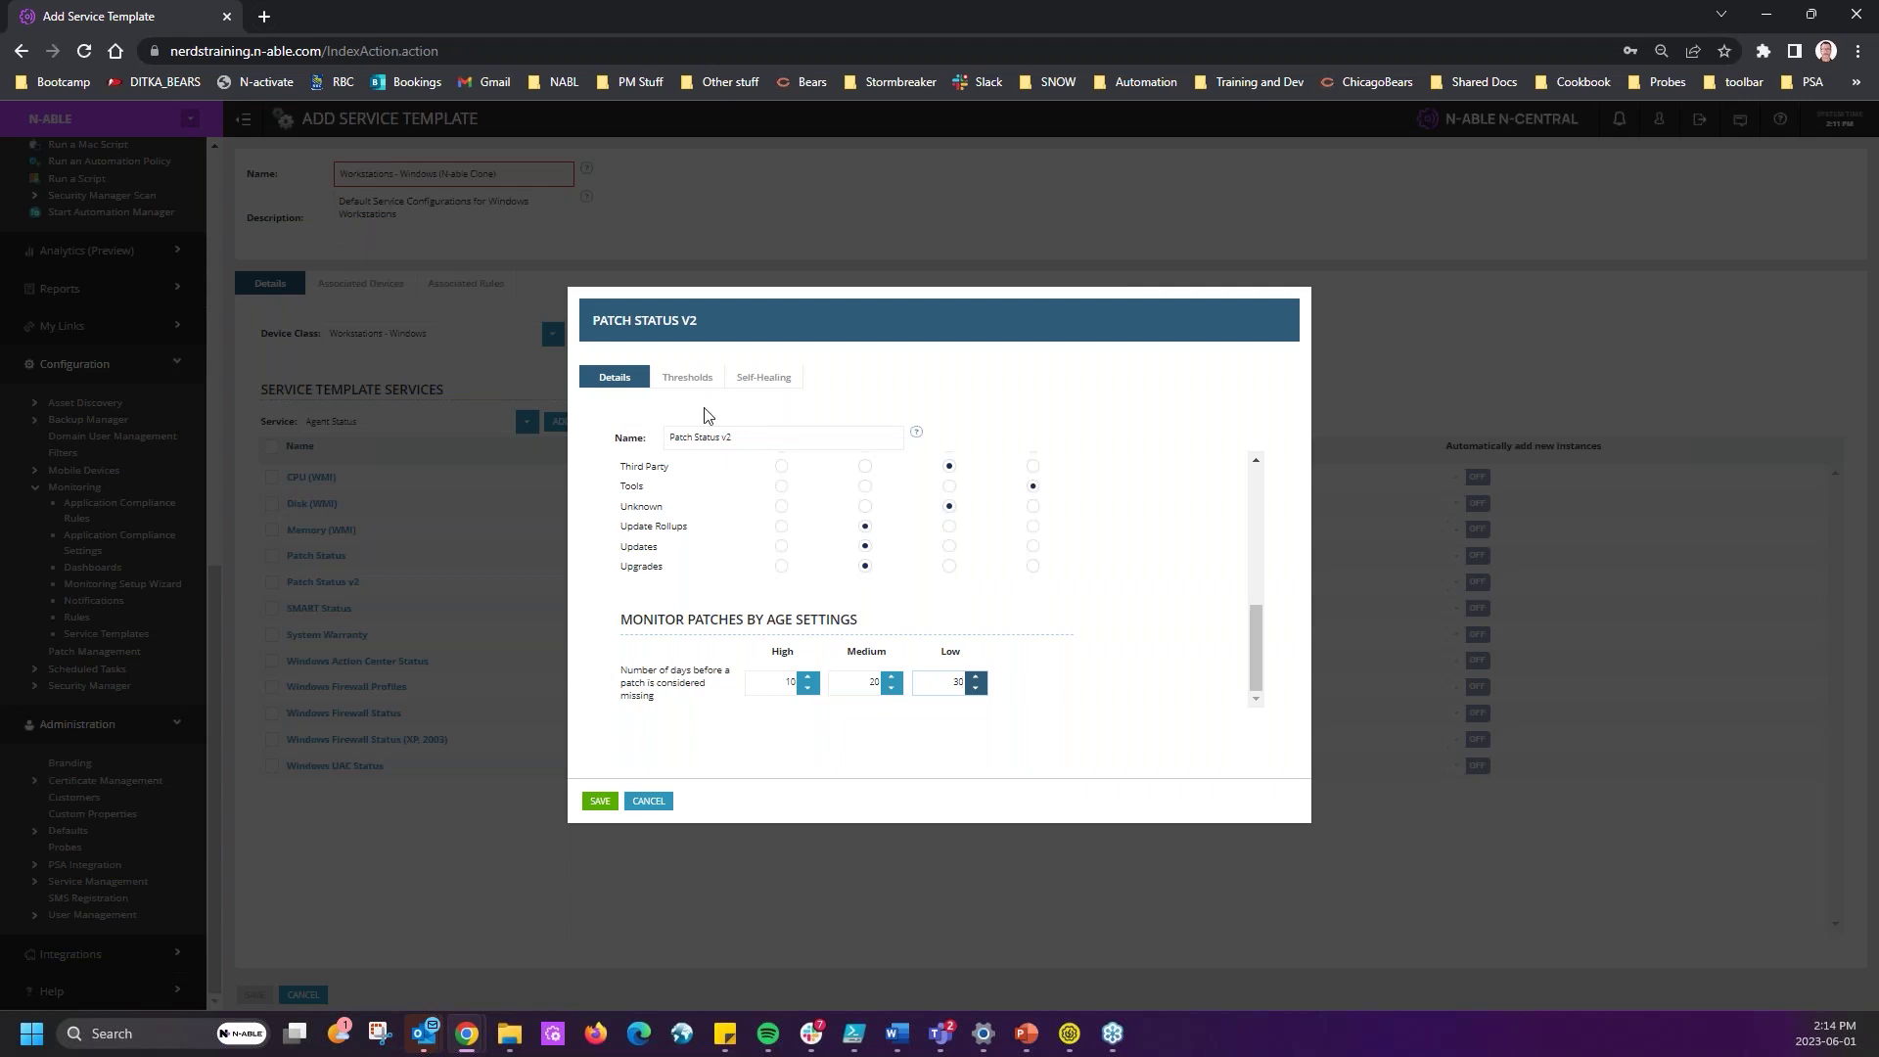
- Change the missing-patch age settings to 15 days for High, 30 for Medium and 45 for Low
left_click(783, 682)
type("15")
key("Tab")
type("30")
key("Tab")
type("45")
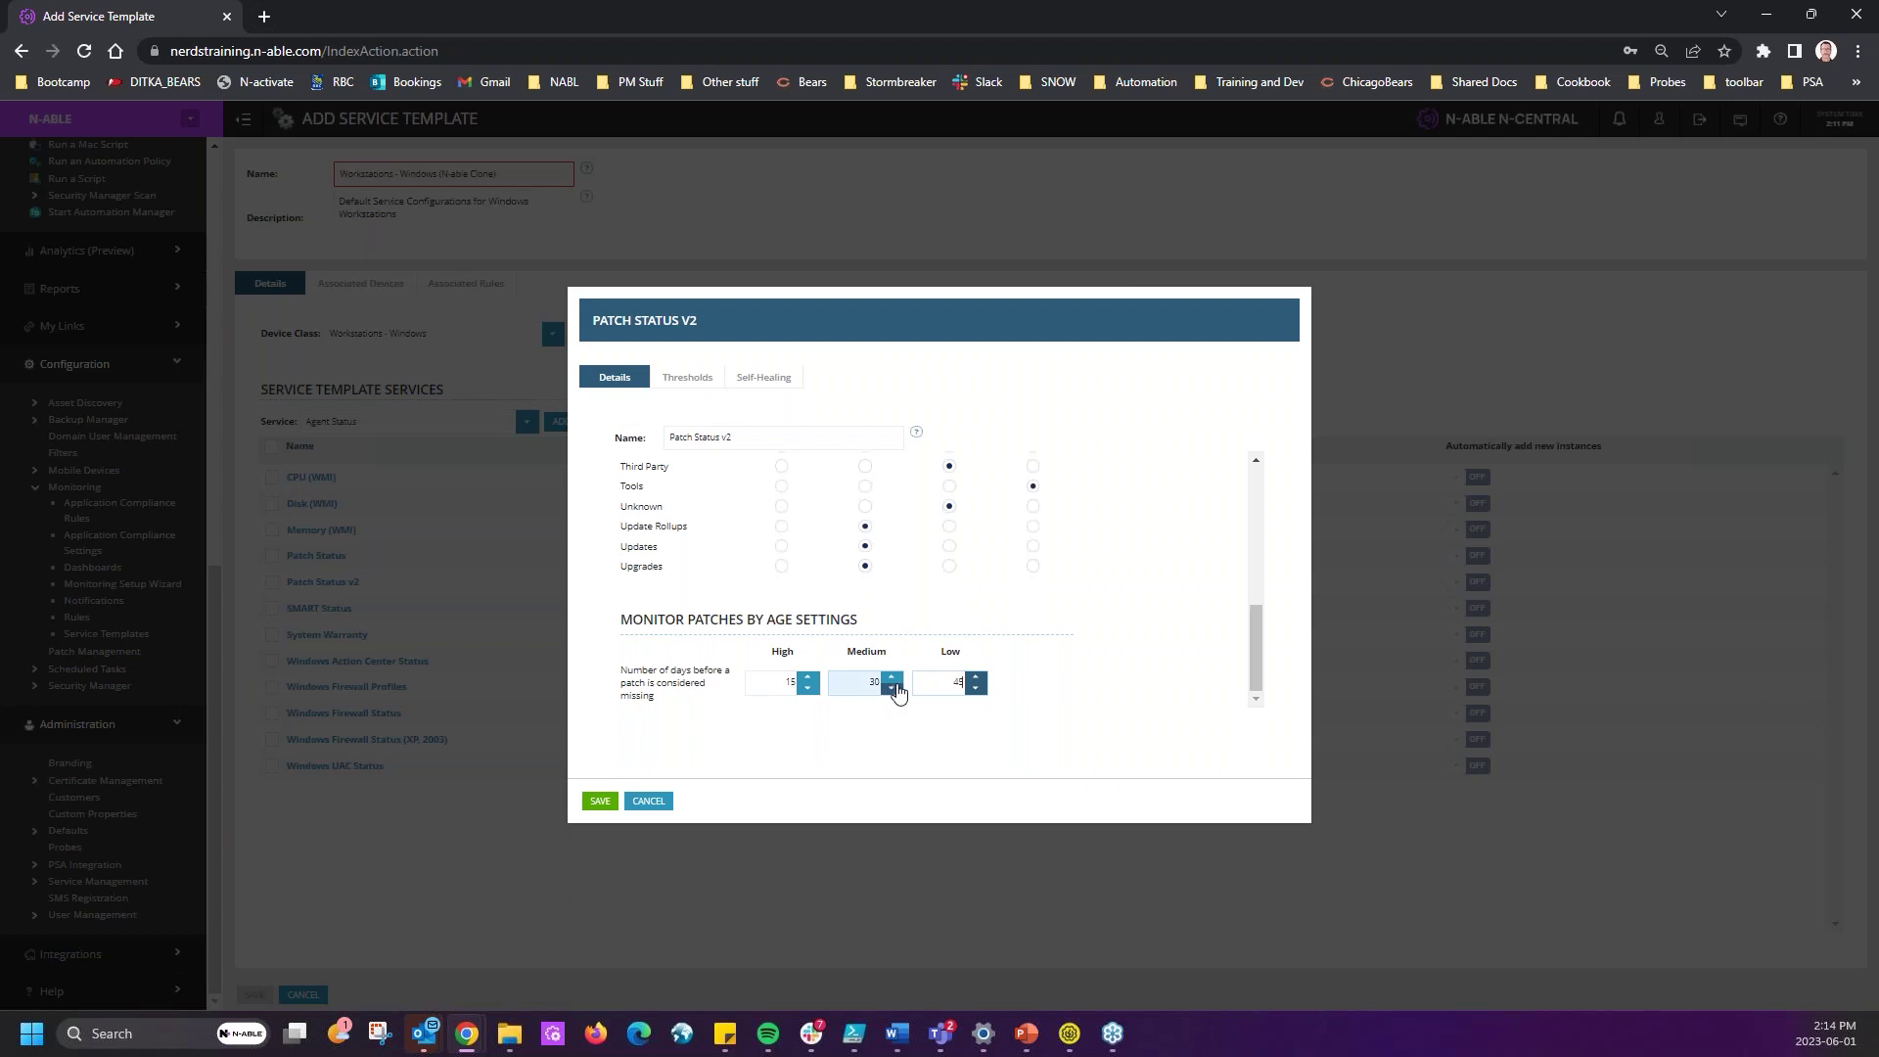
- Raise the Low priority missing-patch age to 90 days and discard the Patch Status v2 edits
double_click(955, 682)
type("90")
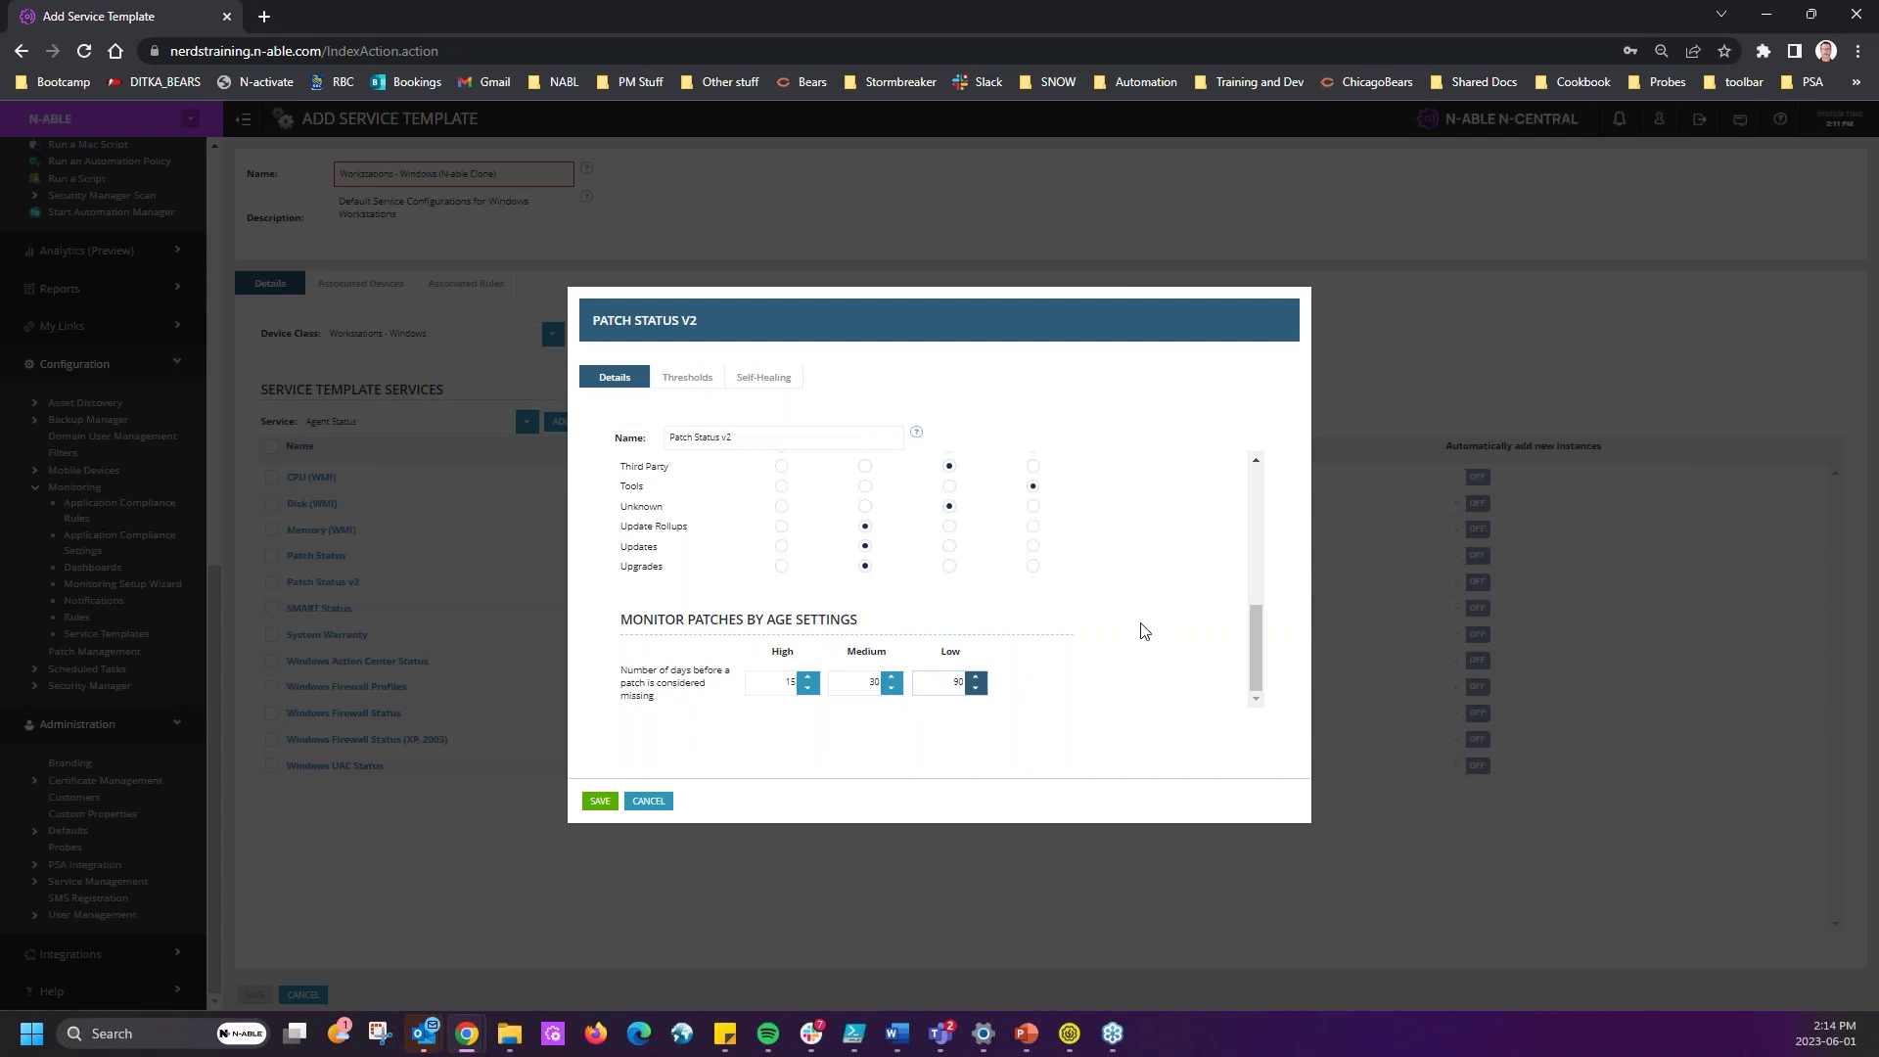
double_click(873, 682)
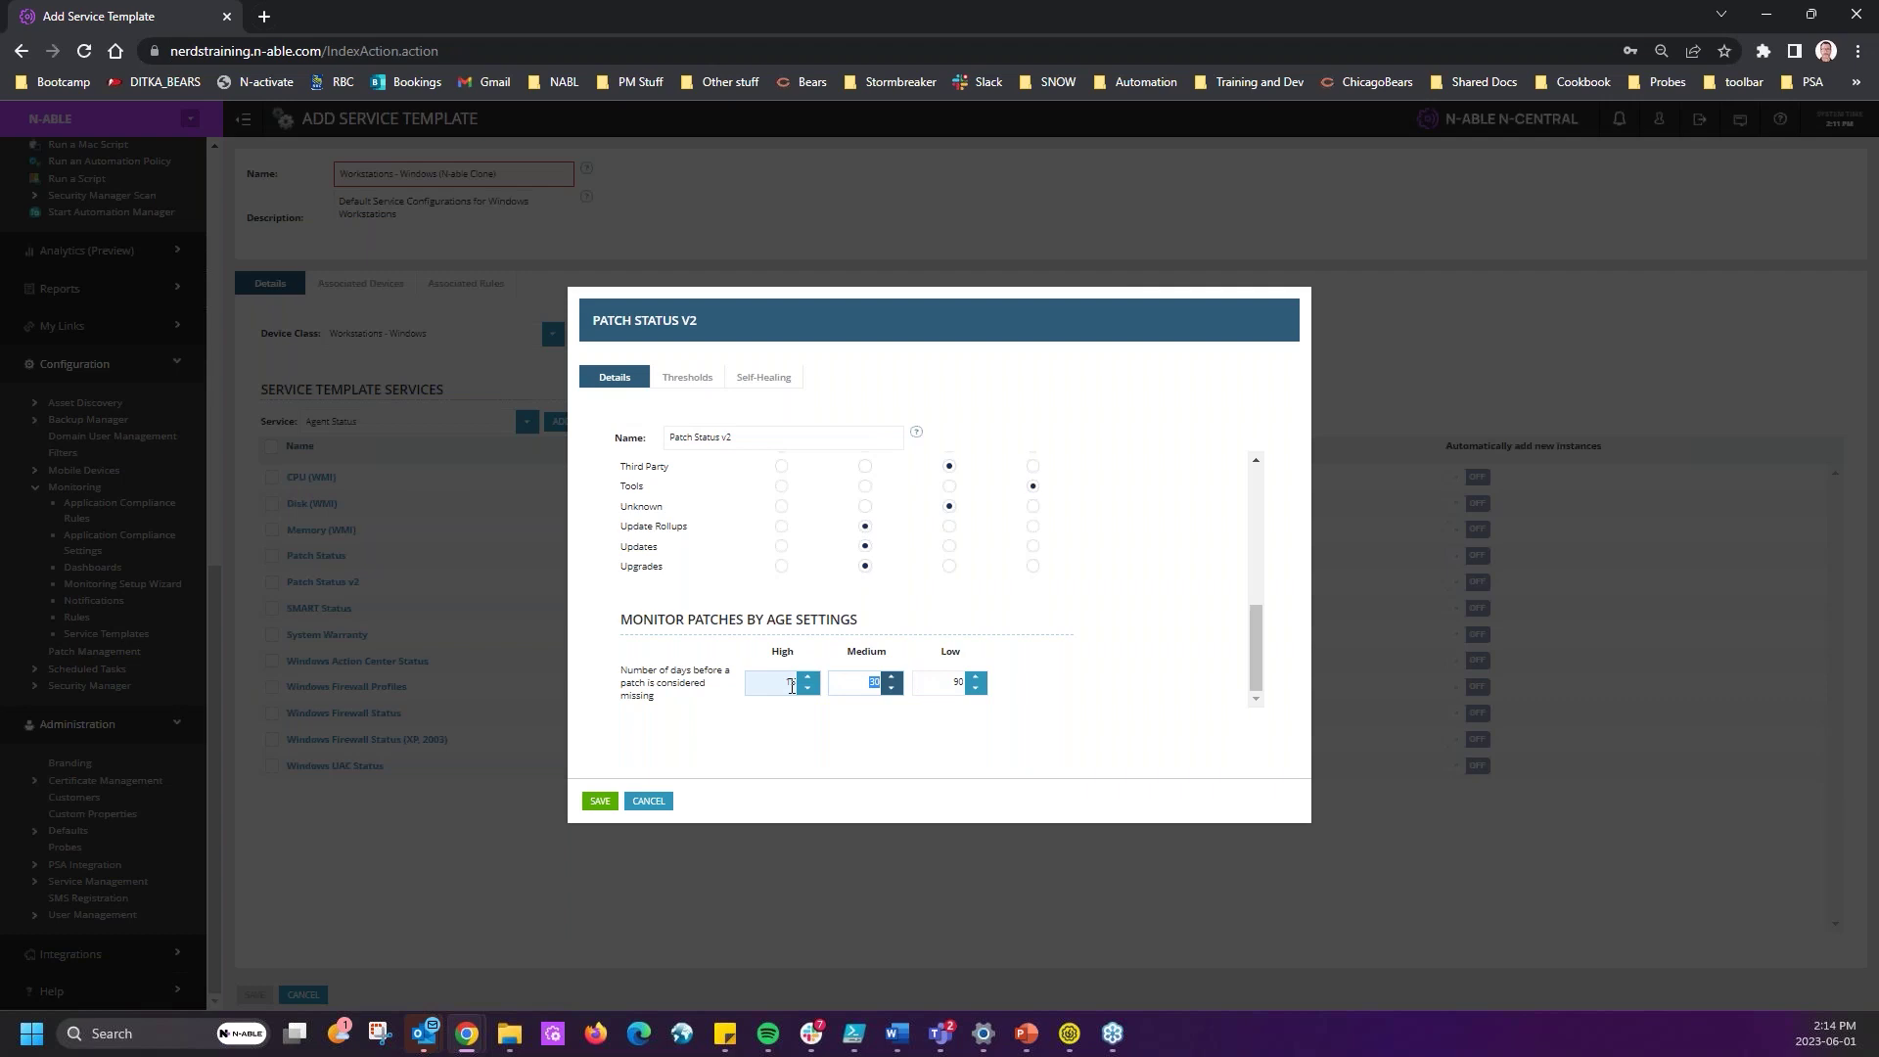
left_click(648, 800)
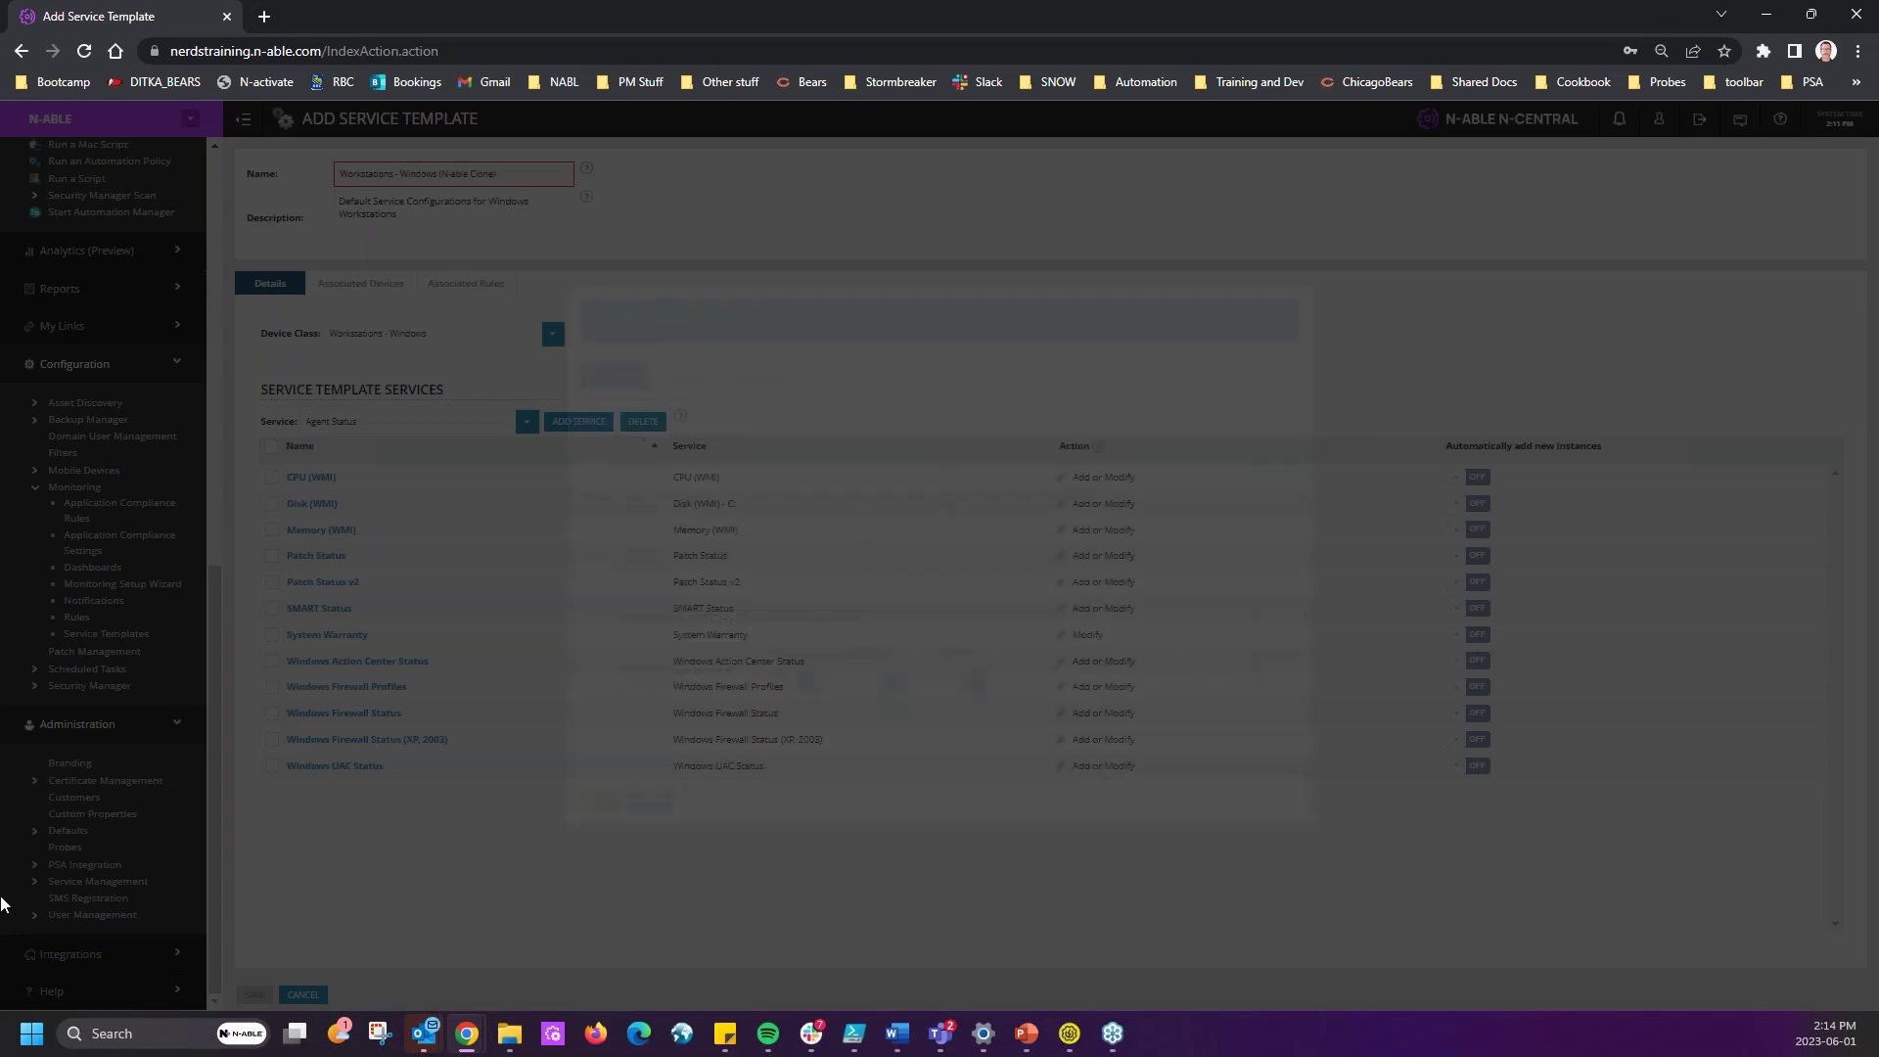
- Set the approval delay of the Surface approval automatic patch approval rule to 20 days
left_click(78, 652)
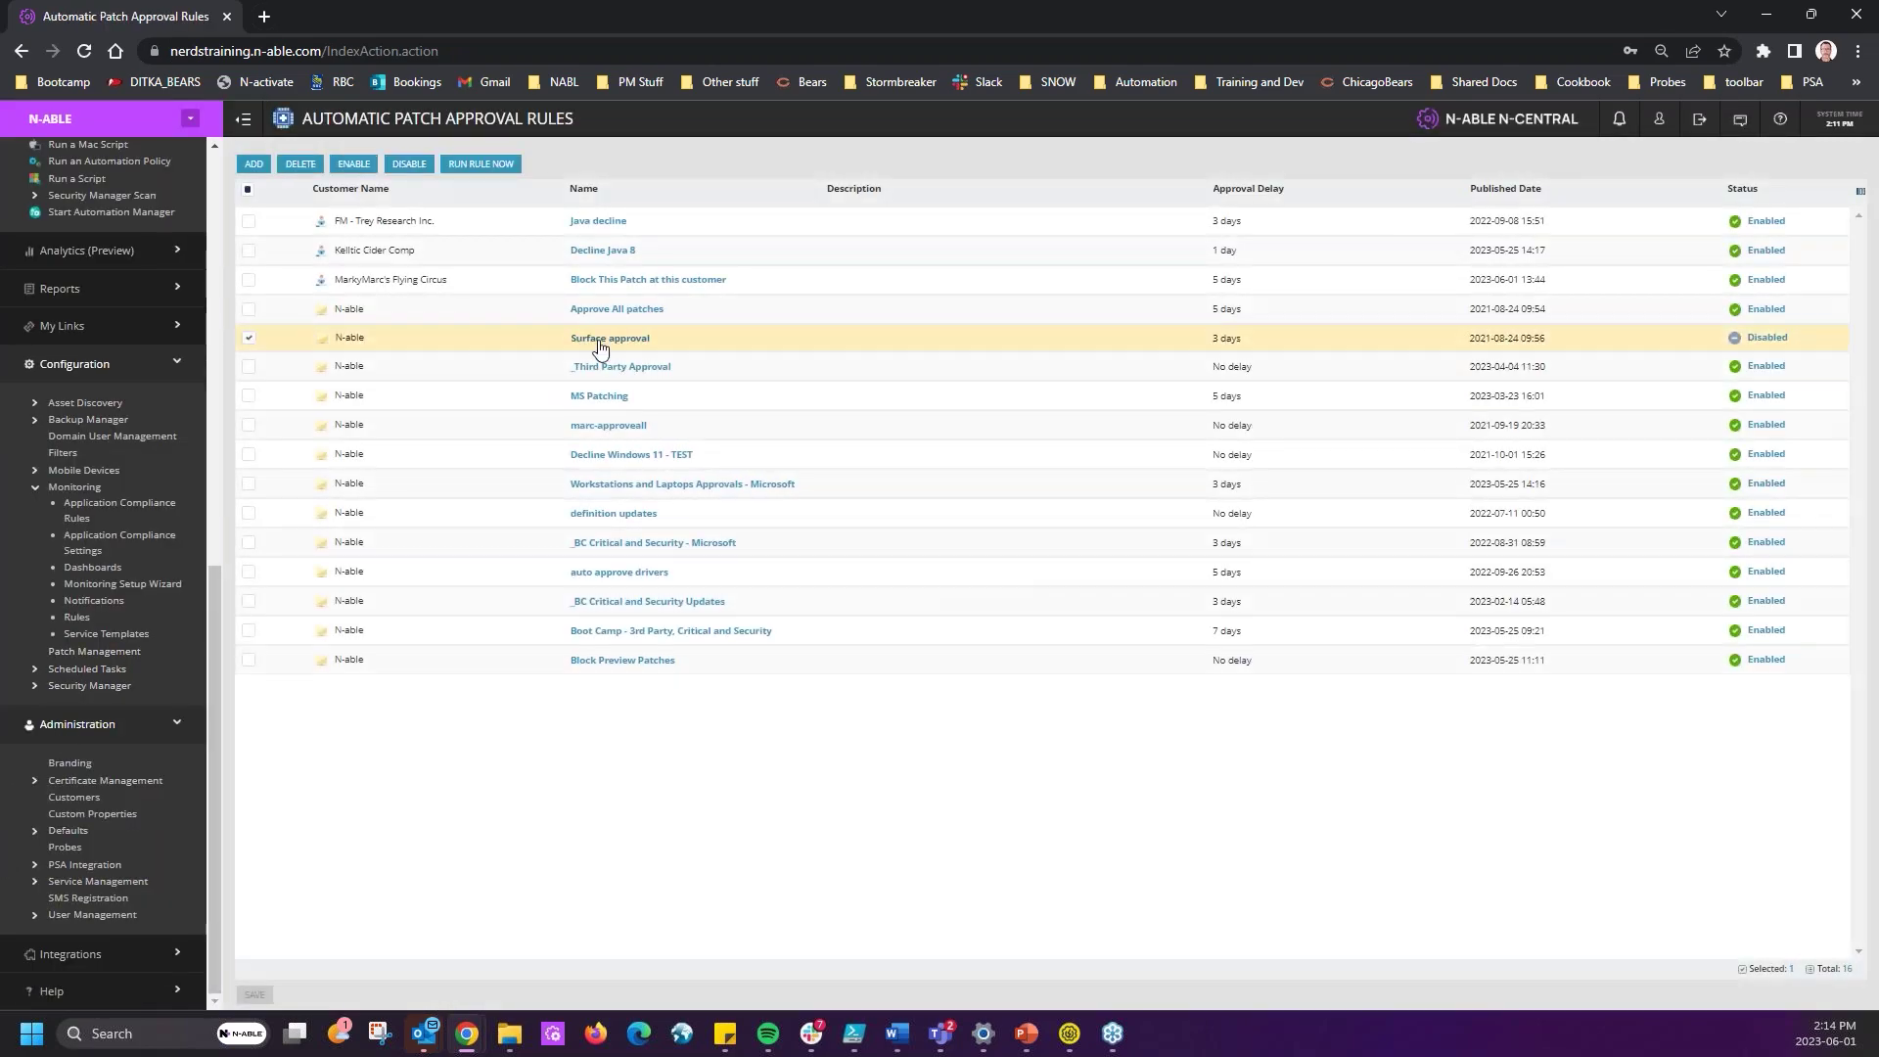
left_click(600, 345)
left_click(523, 332)
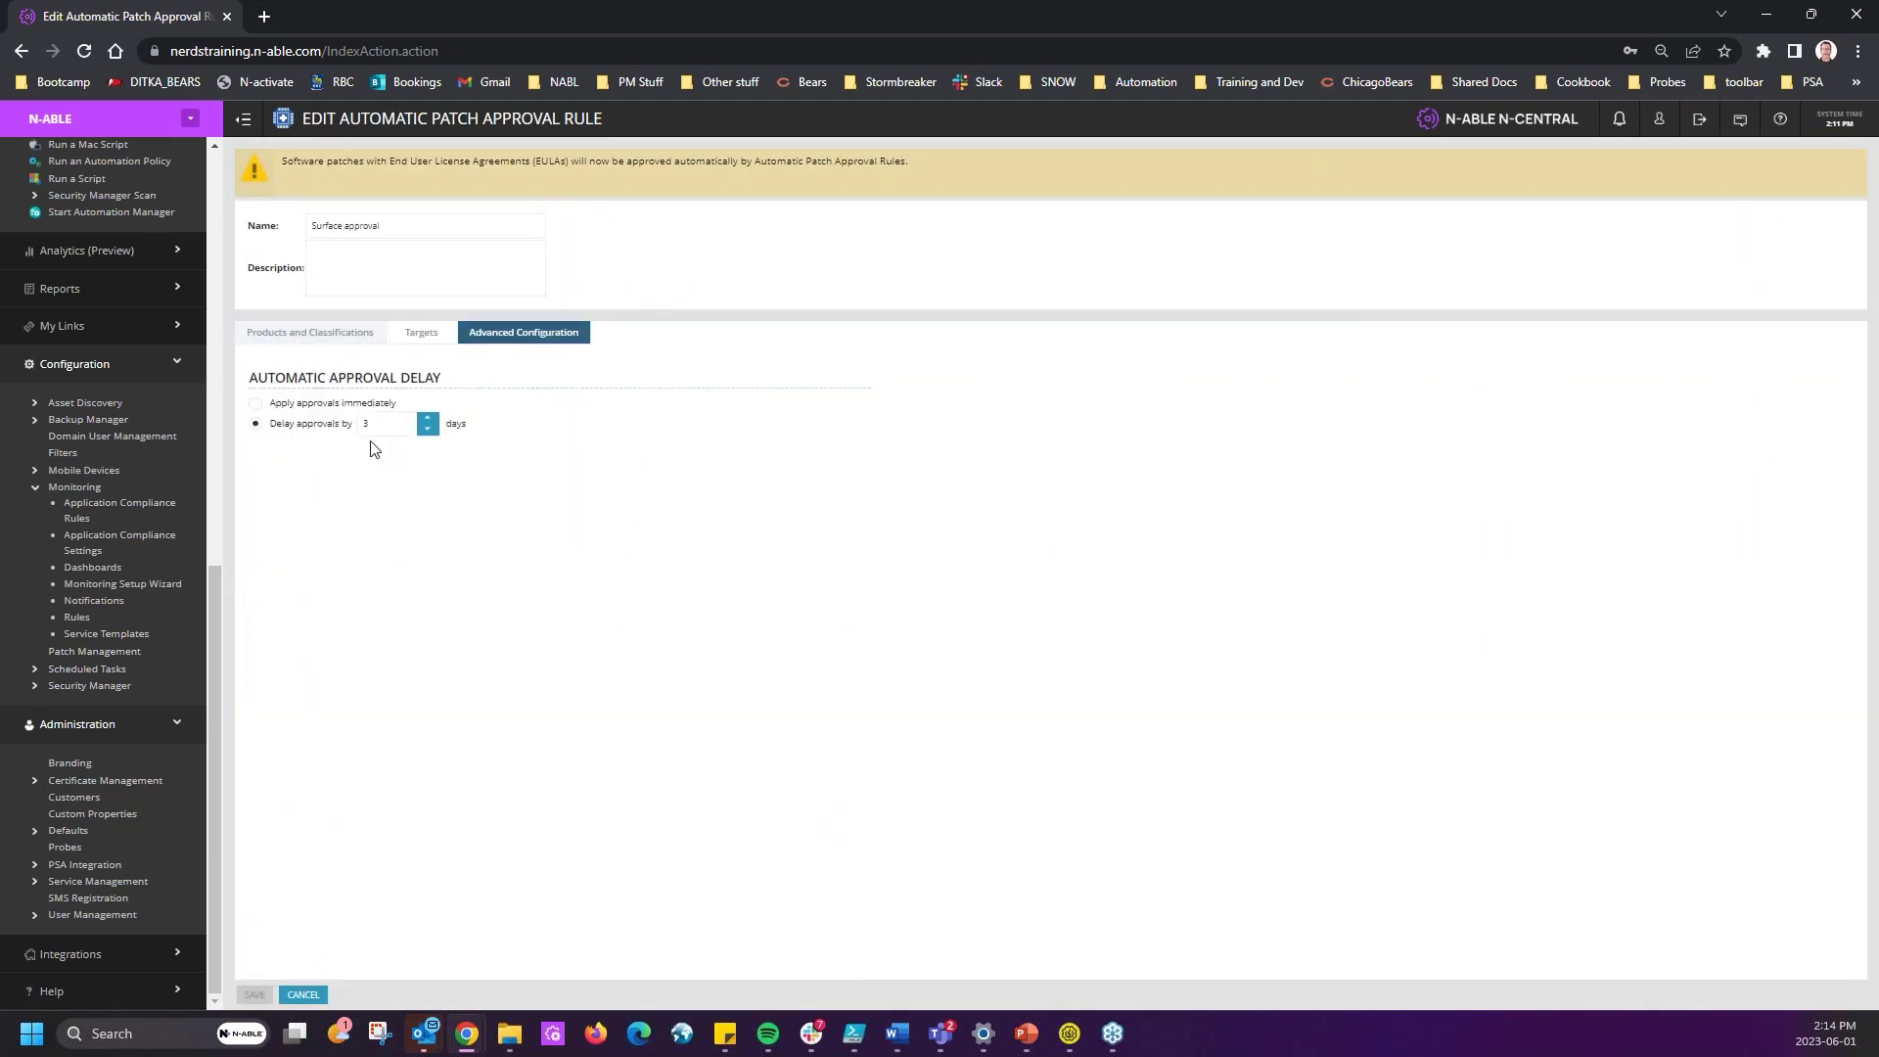
double_click(368, 424)
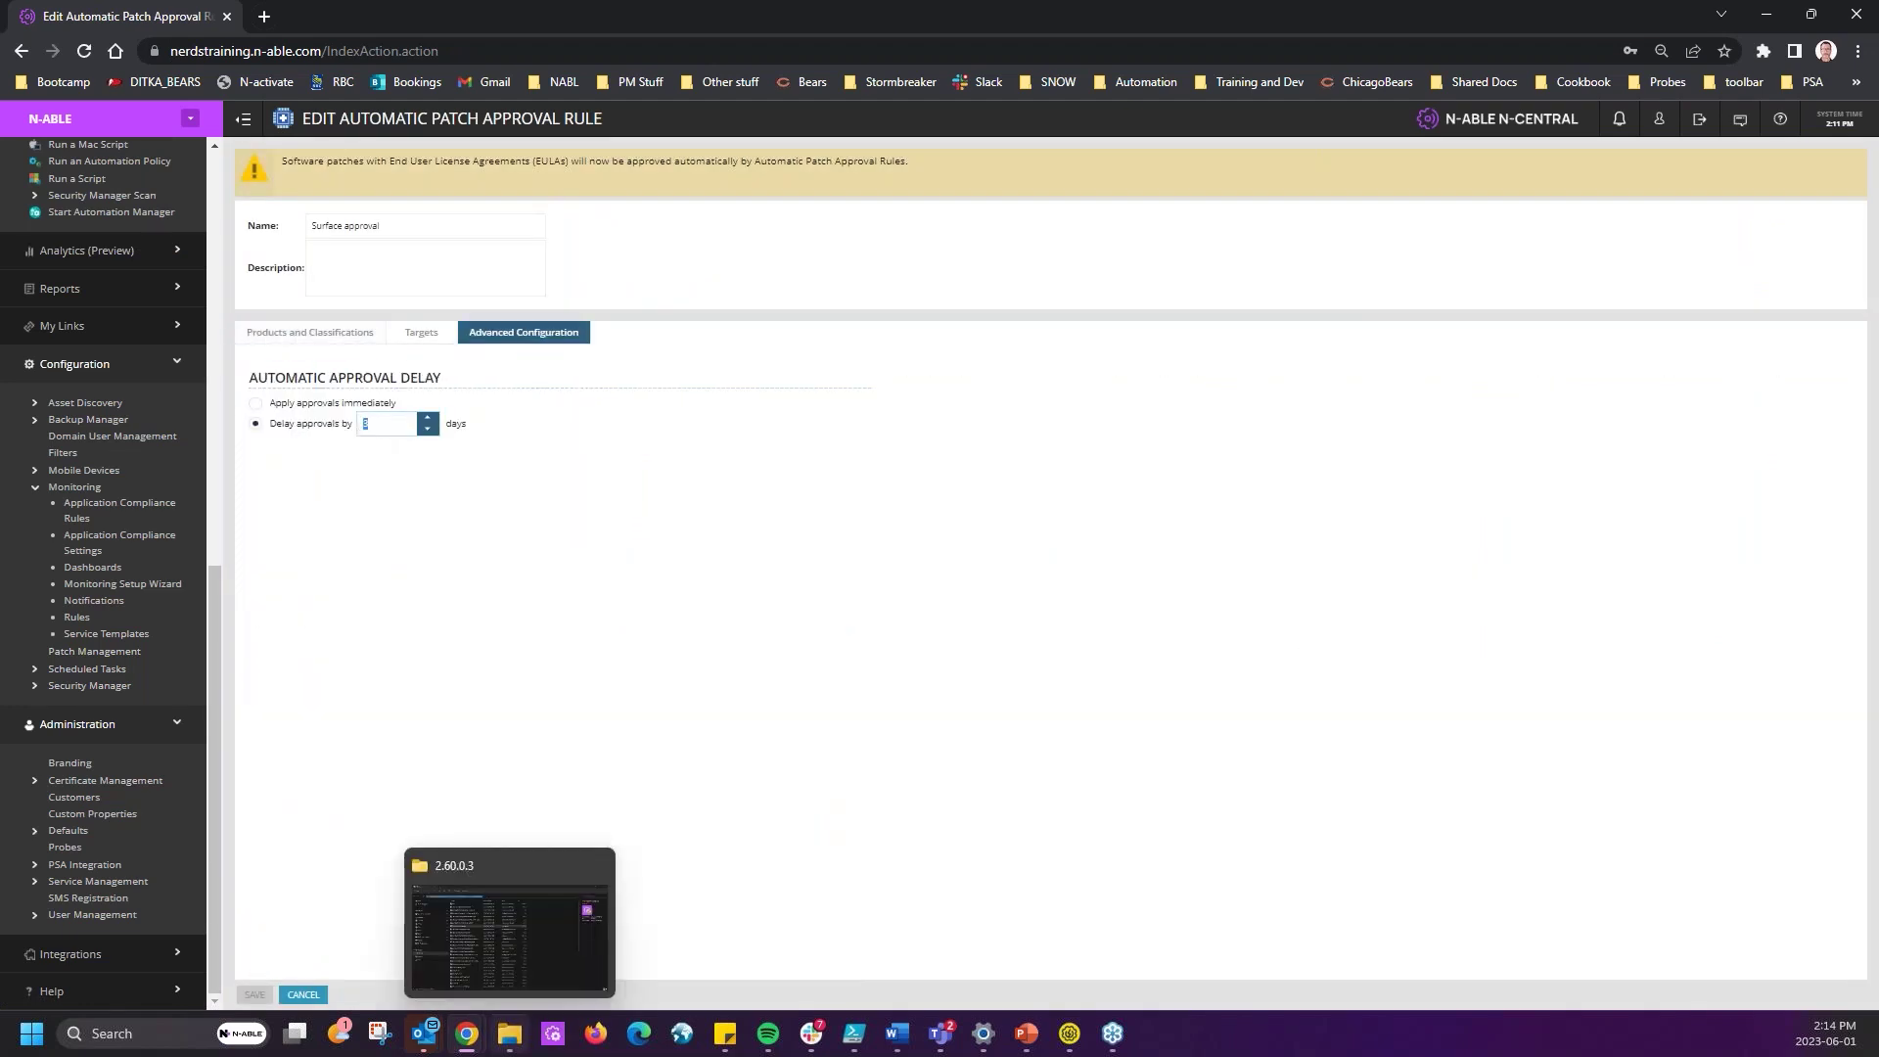
type("20")
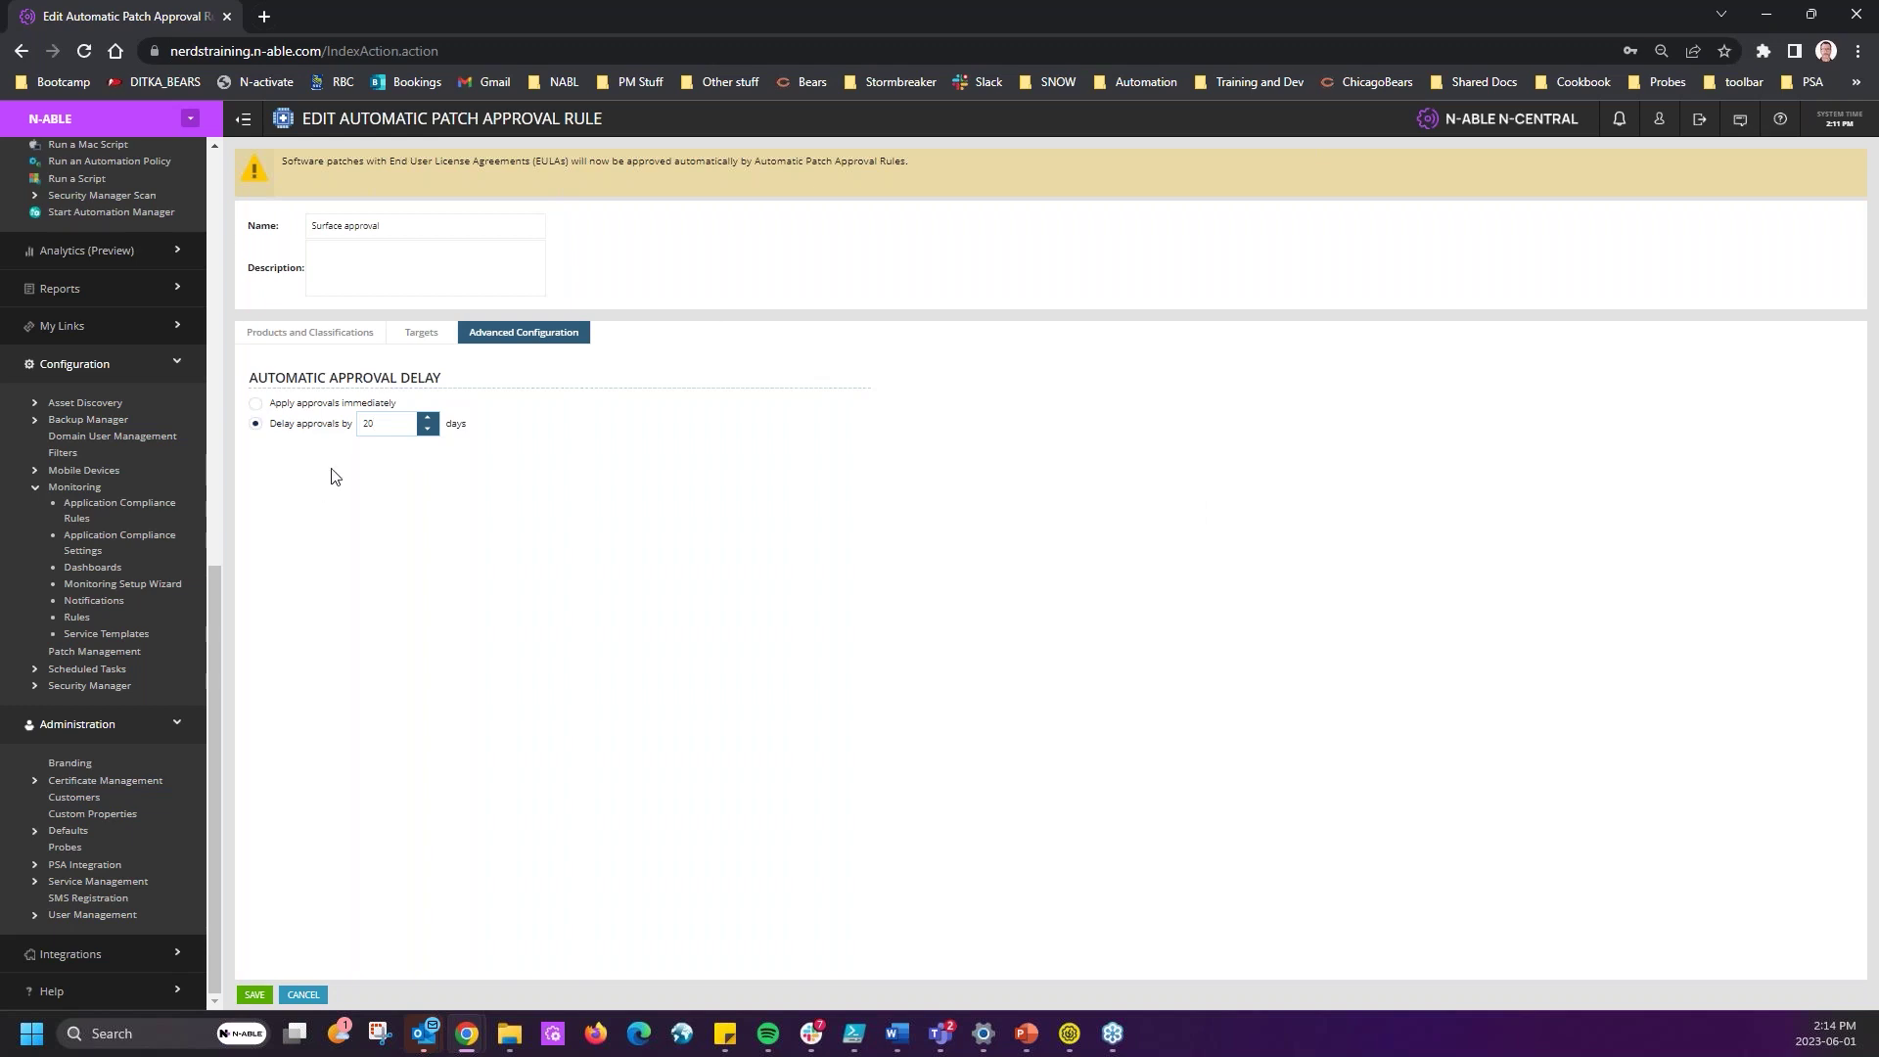
left_click(382, 434)
left_click(389, 425)
left_click_drag(389, 426, 362, 428)
- Clone the Workstations - Windows service template and open its Patch Status v2 service for editing
left_click(108, 635)
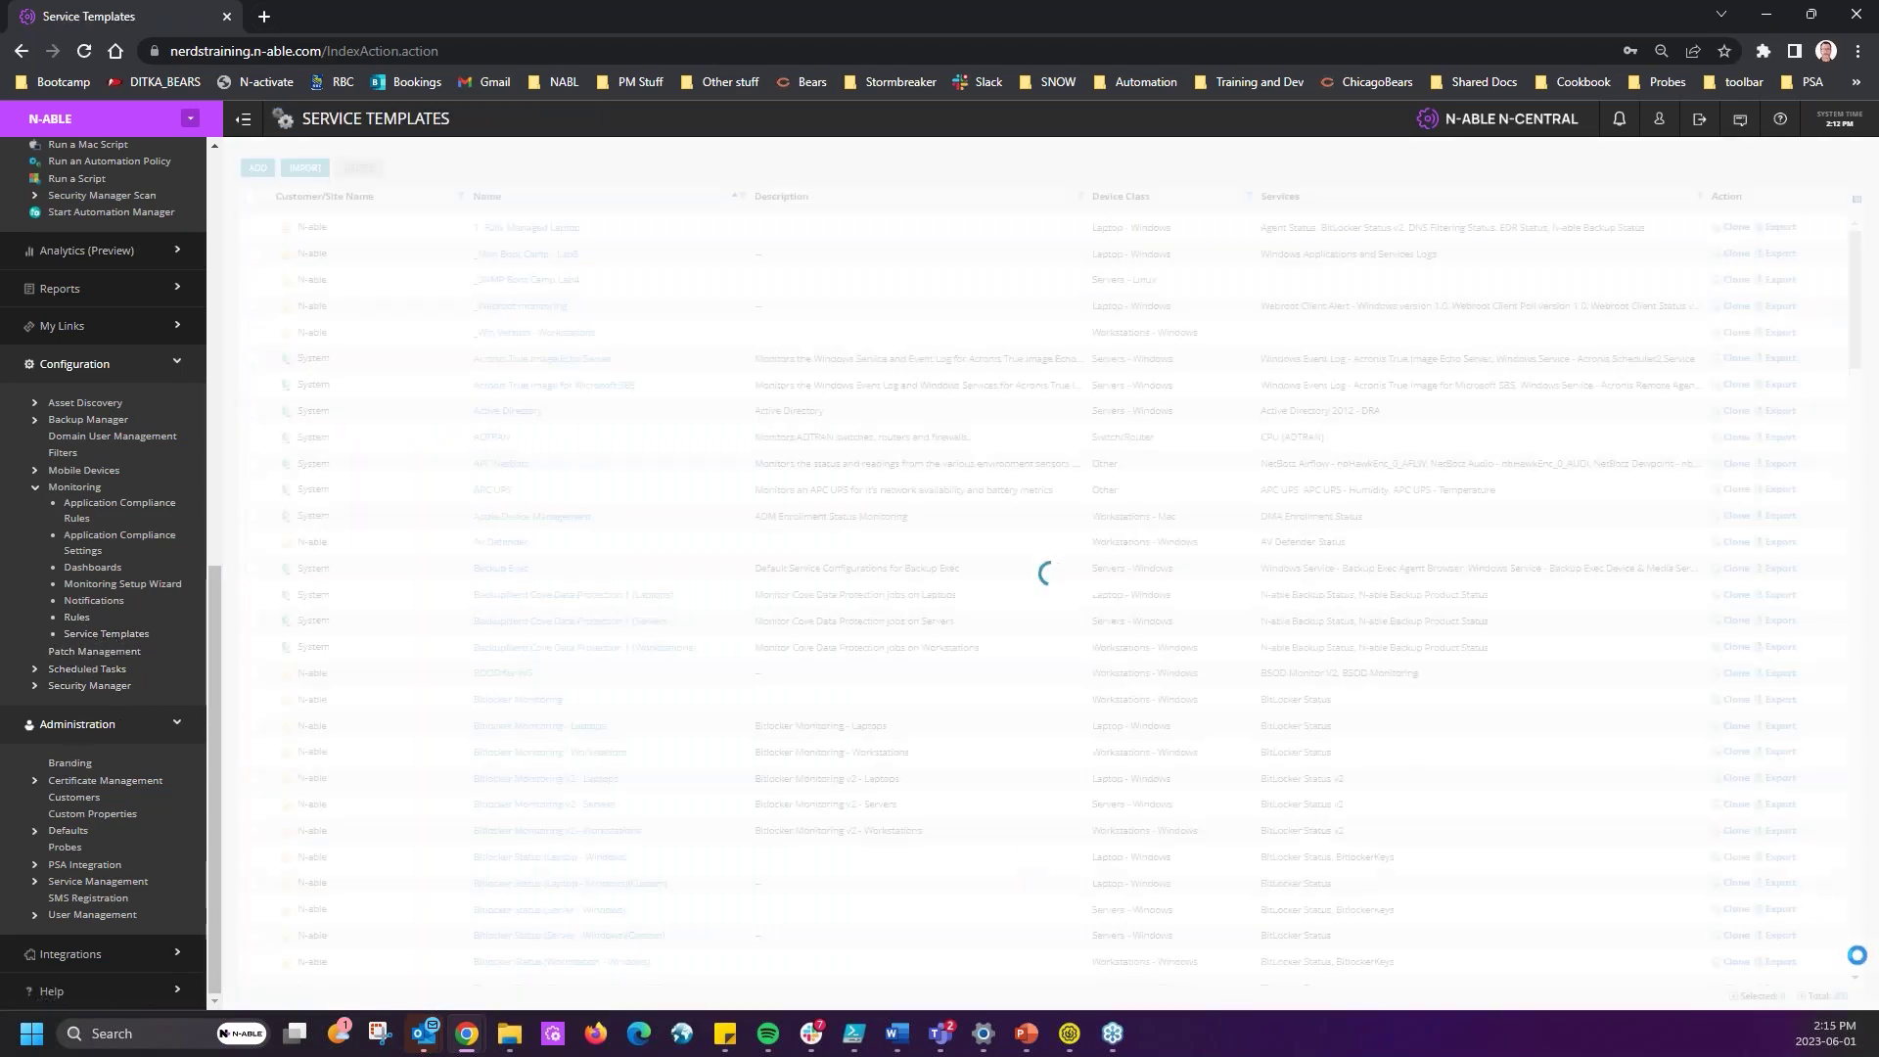
key("ctrl+a")
key("End")
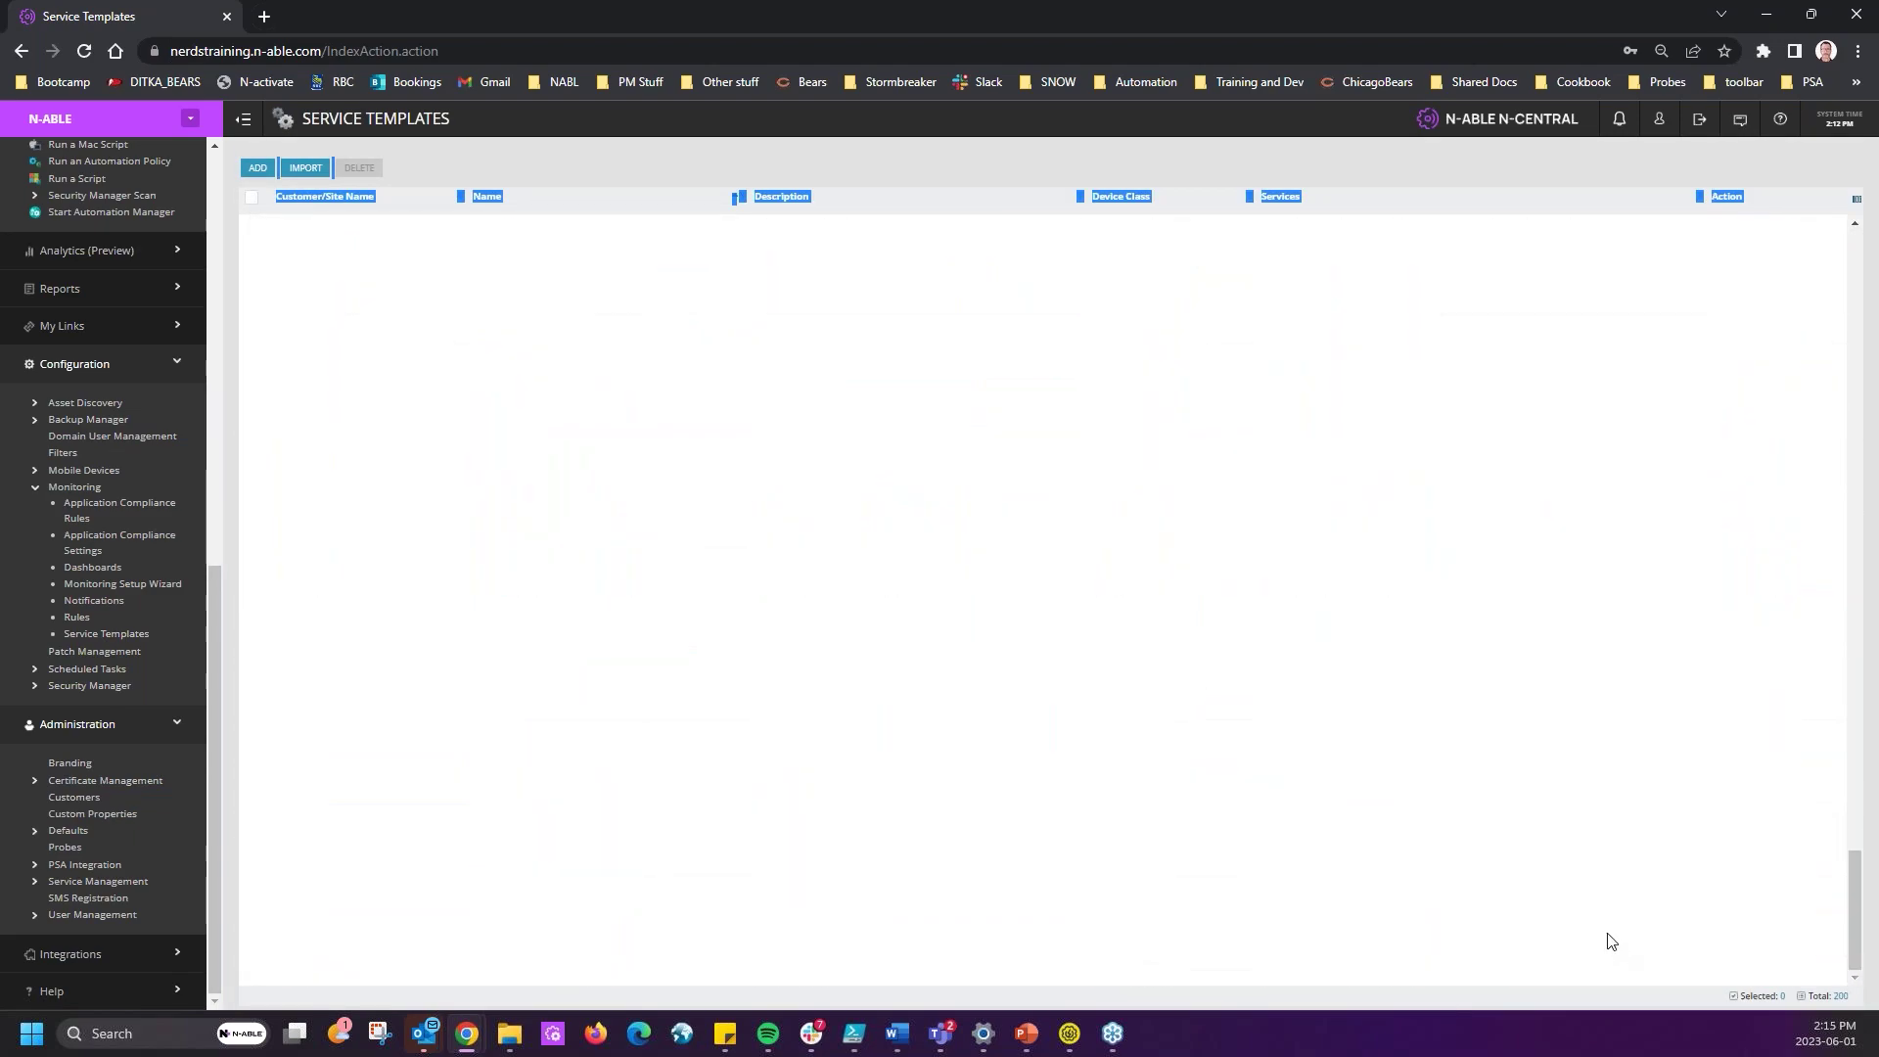
left_click(550, 880)
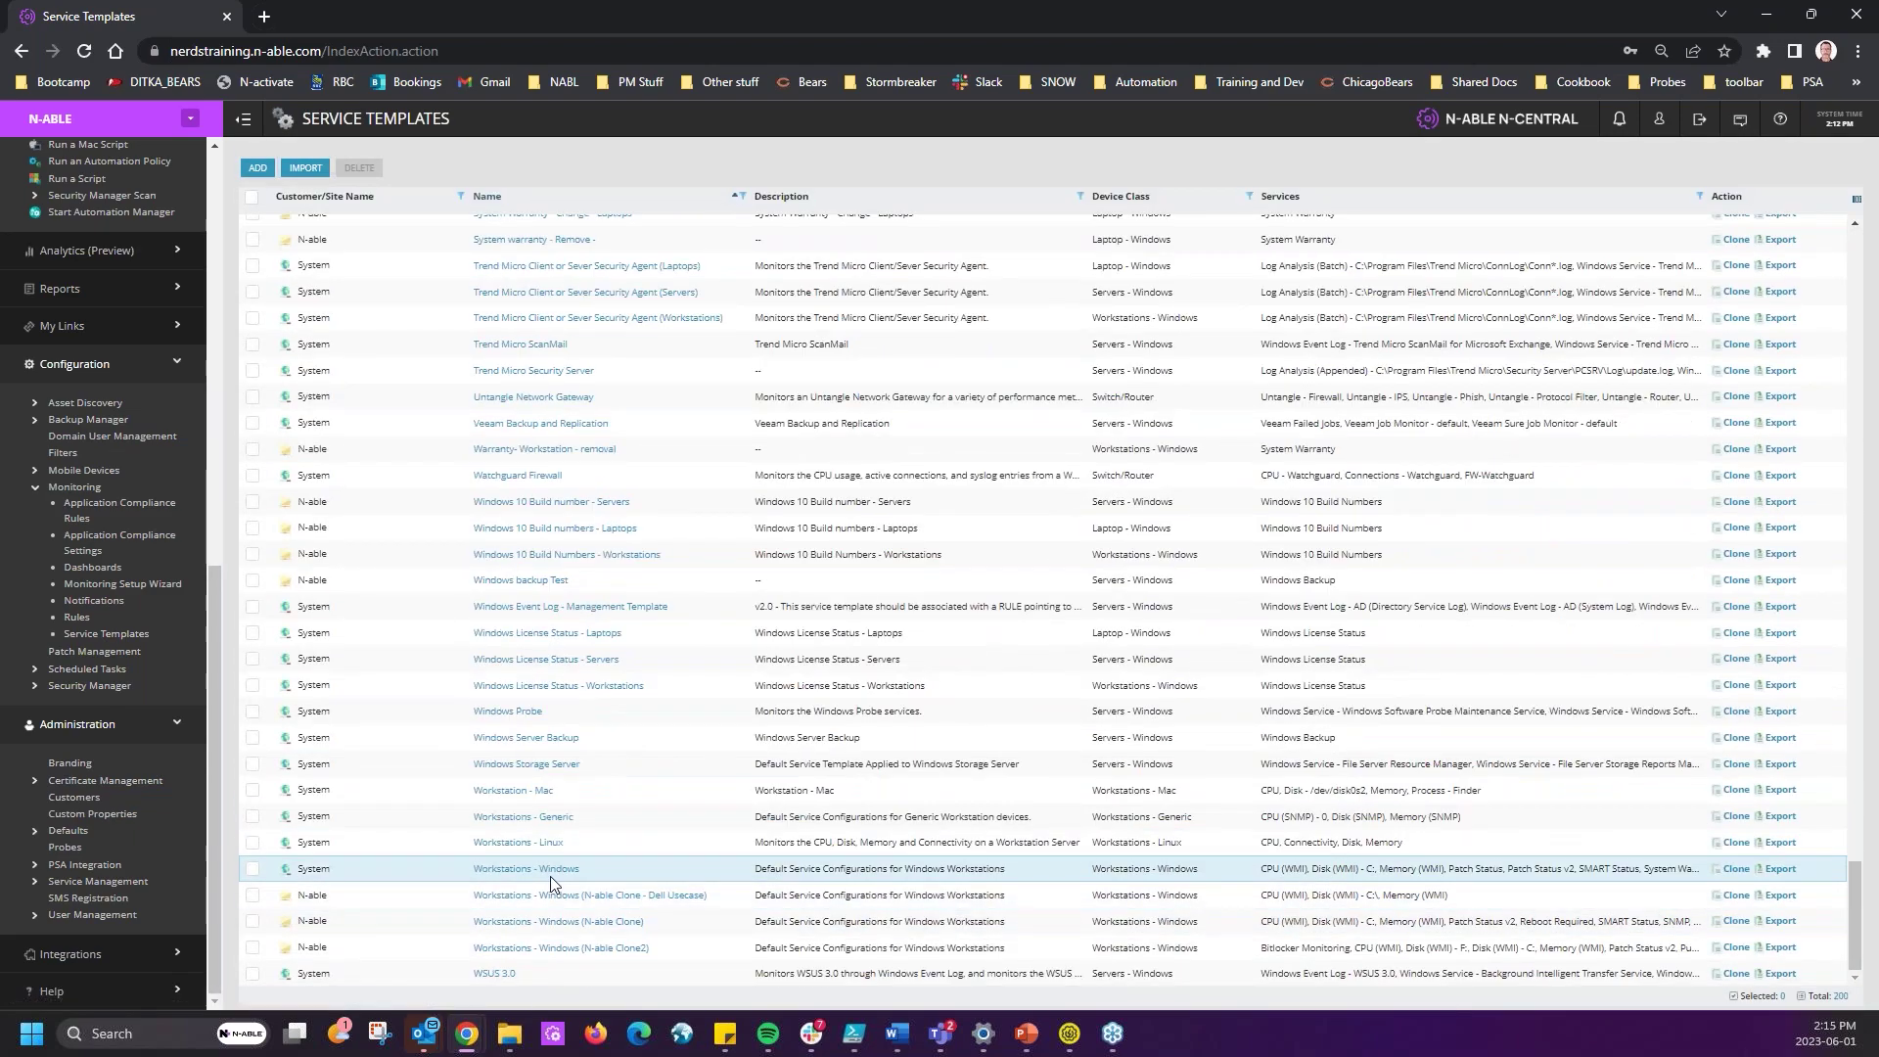
left_click(548, 872)
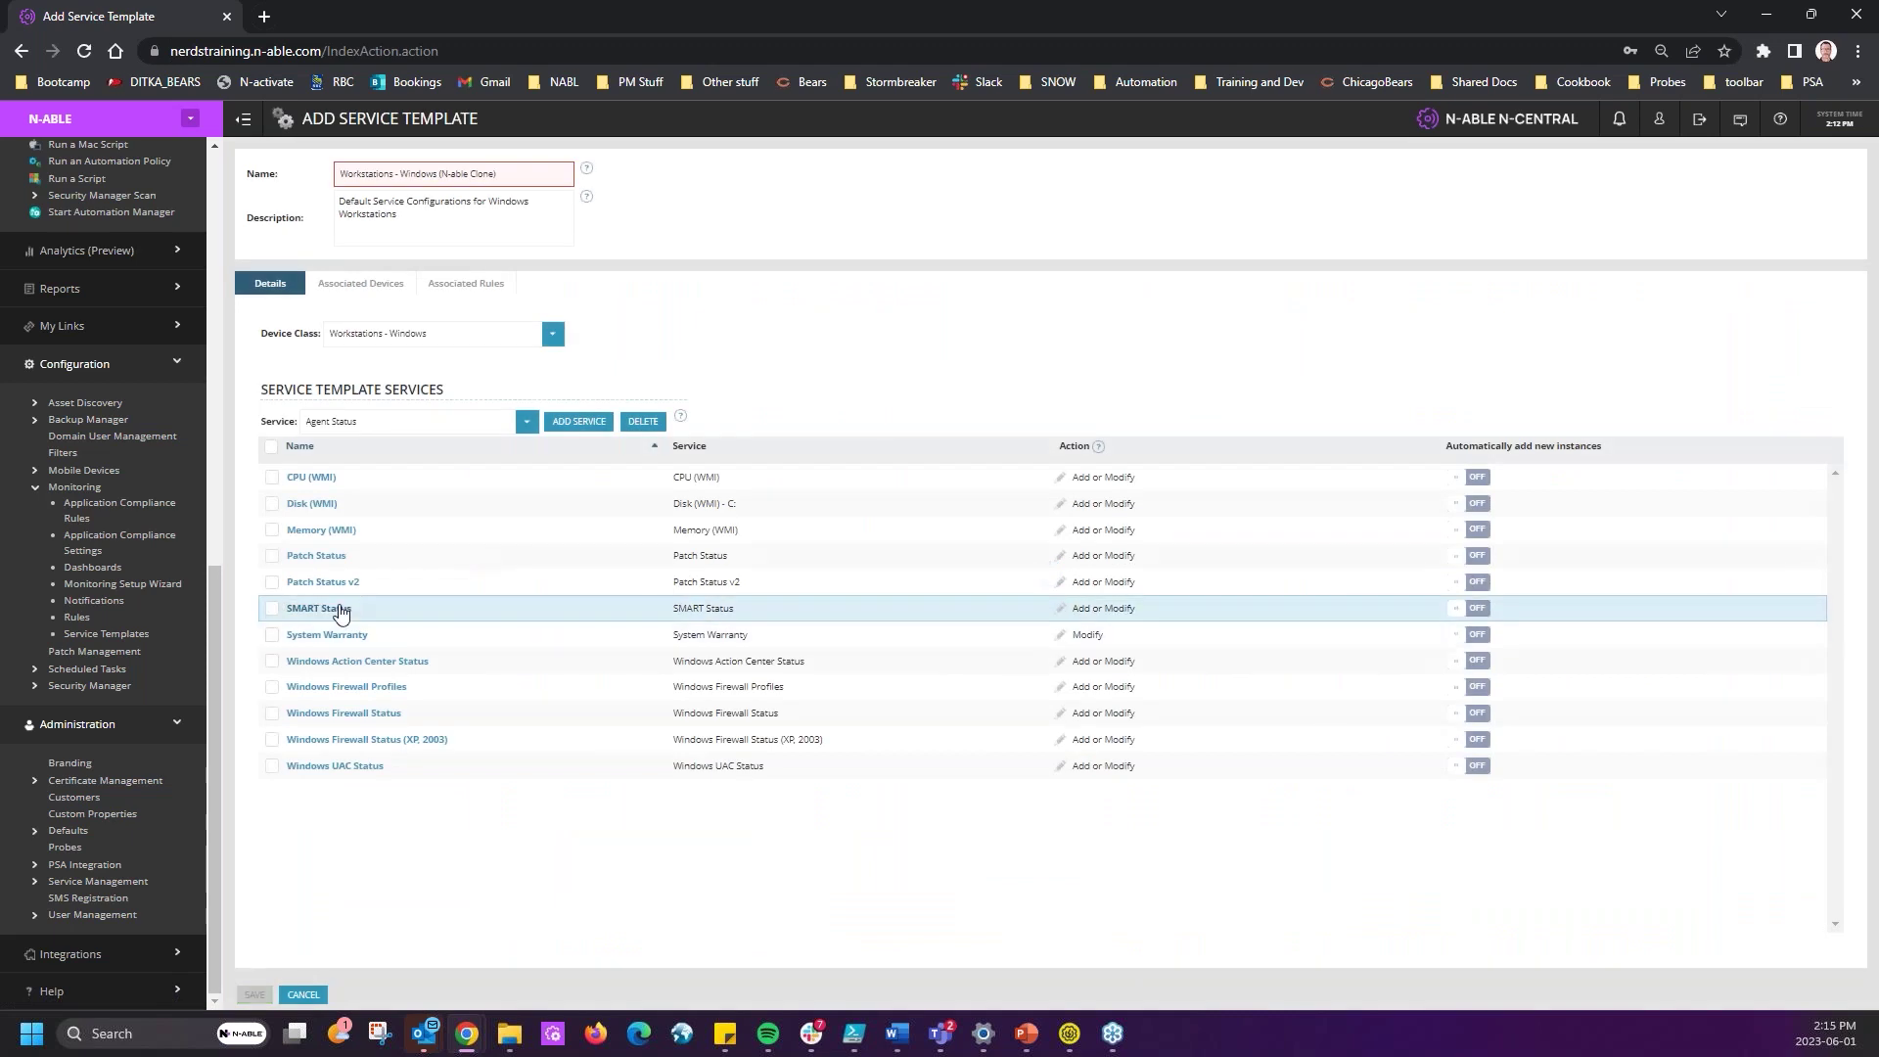
left_click(323, 582)
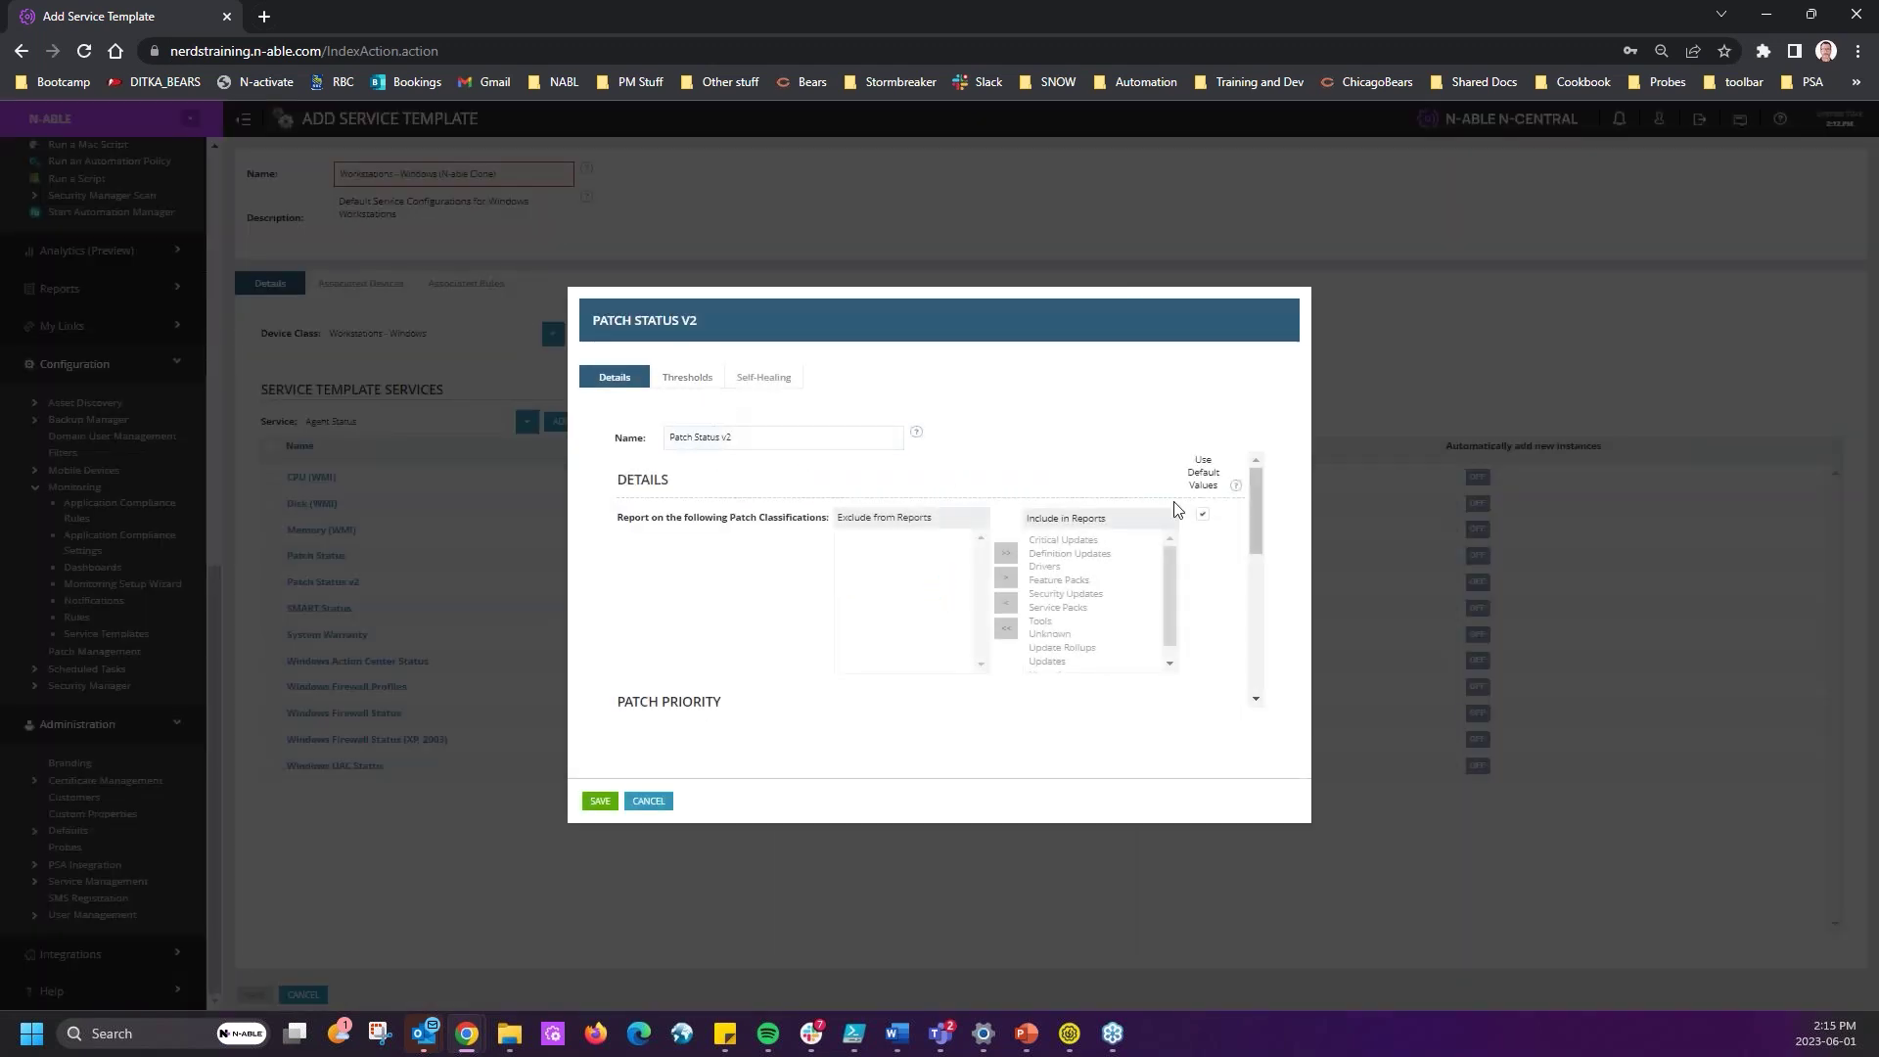
- Override the default missing-patch ages with 27 days for High, 35 for Medium and 50 for Low, and discard the edit
left_click_drag(1251, 524, 1248, 757)
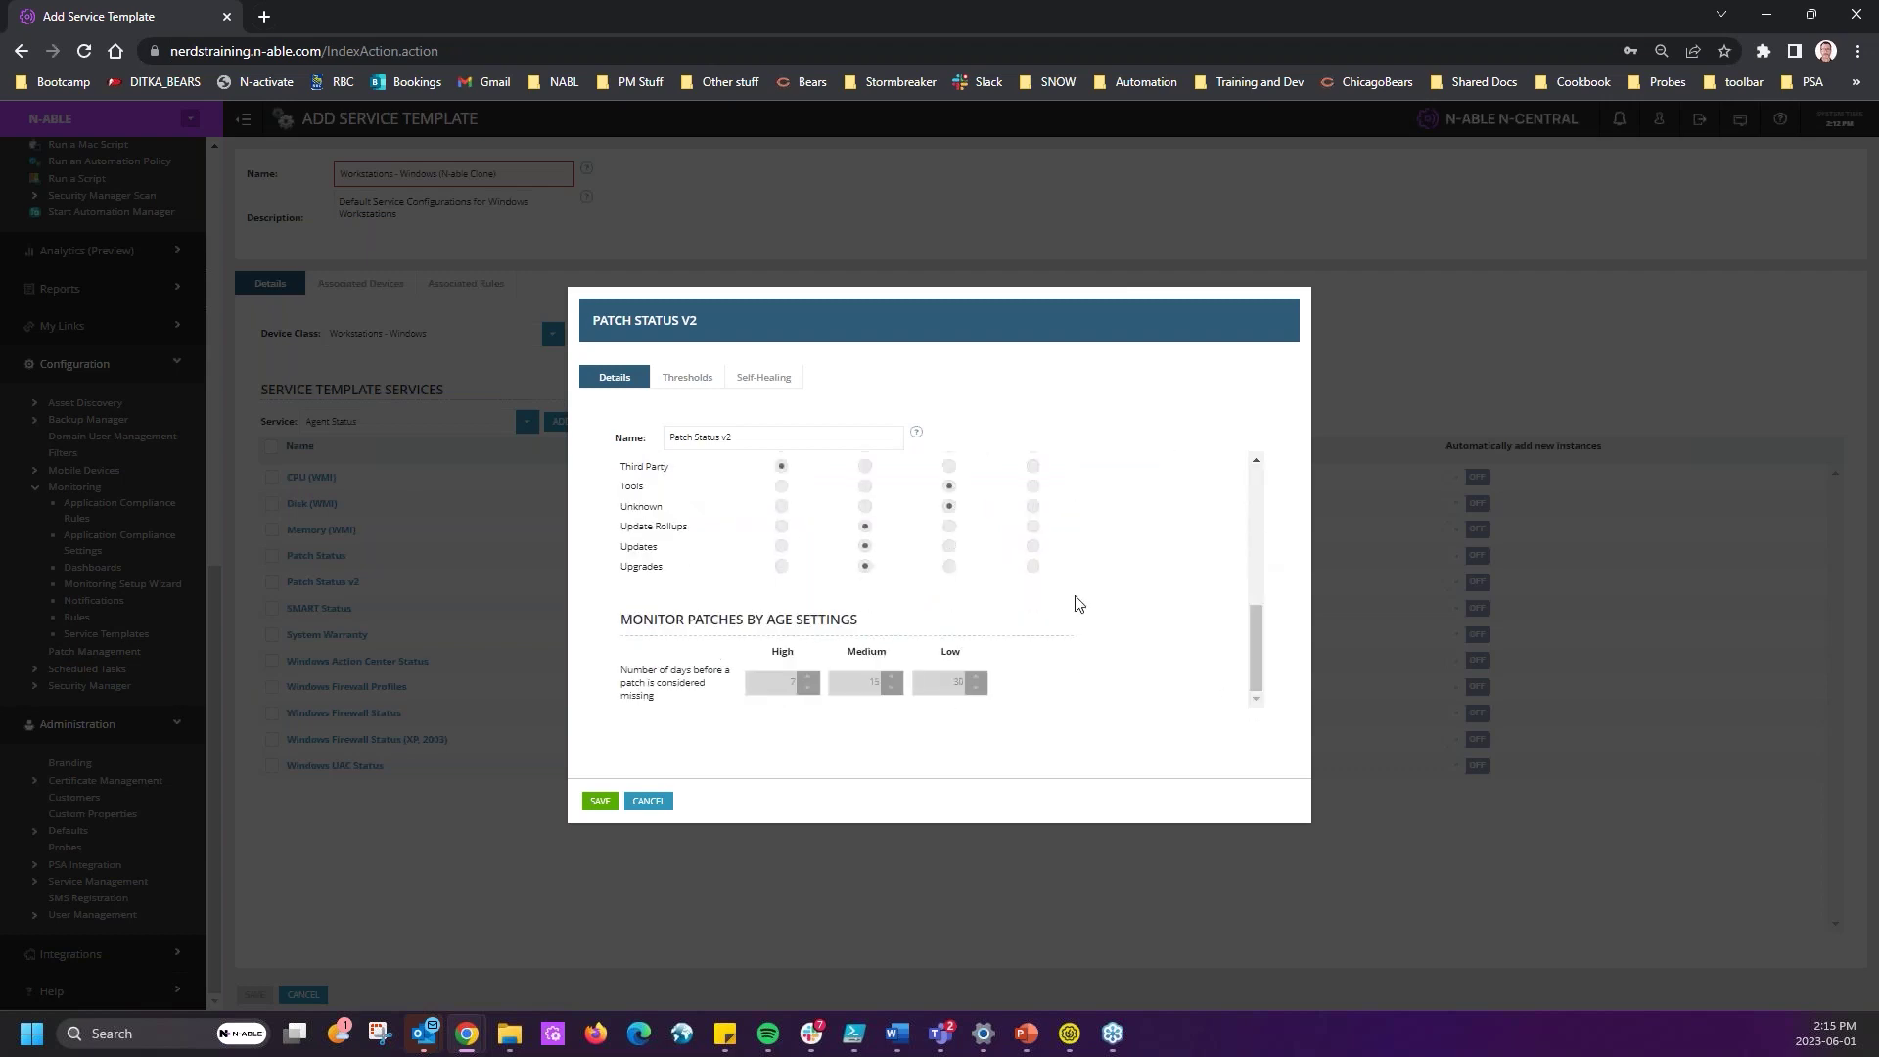
scroll(1081, 611, "up", 3)
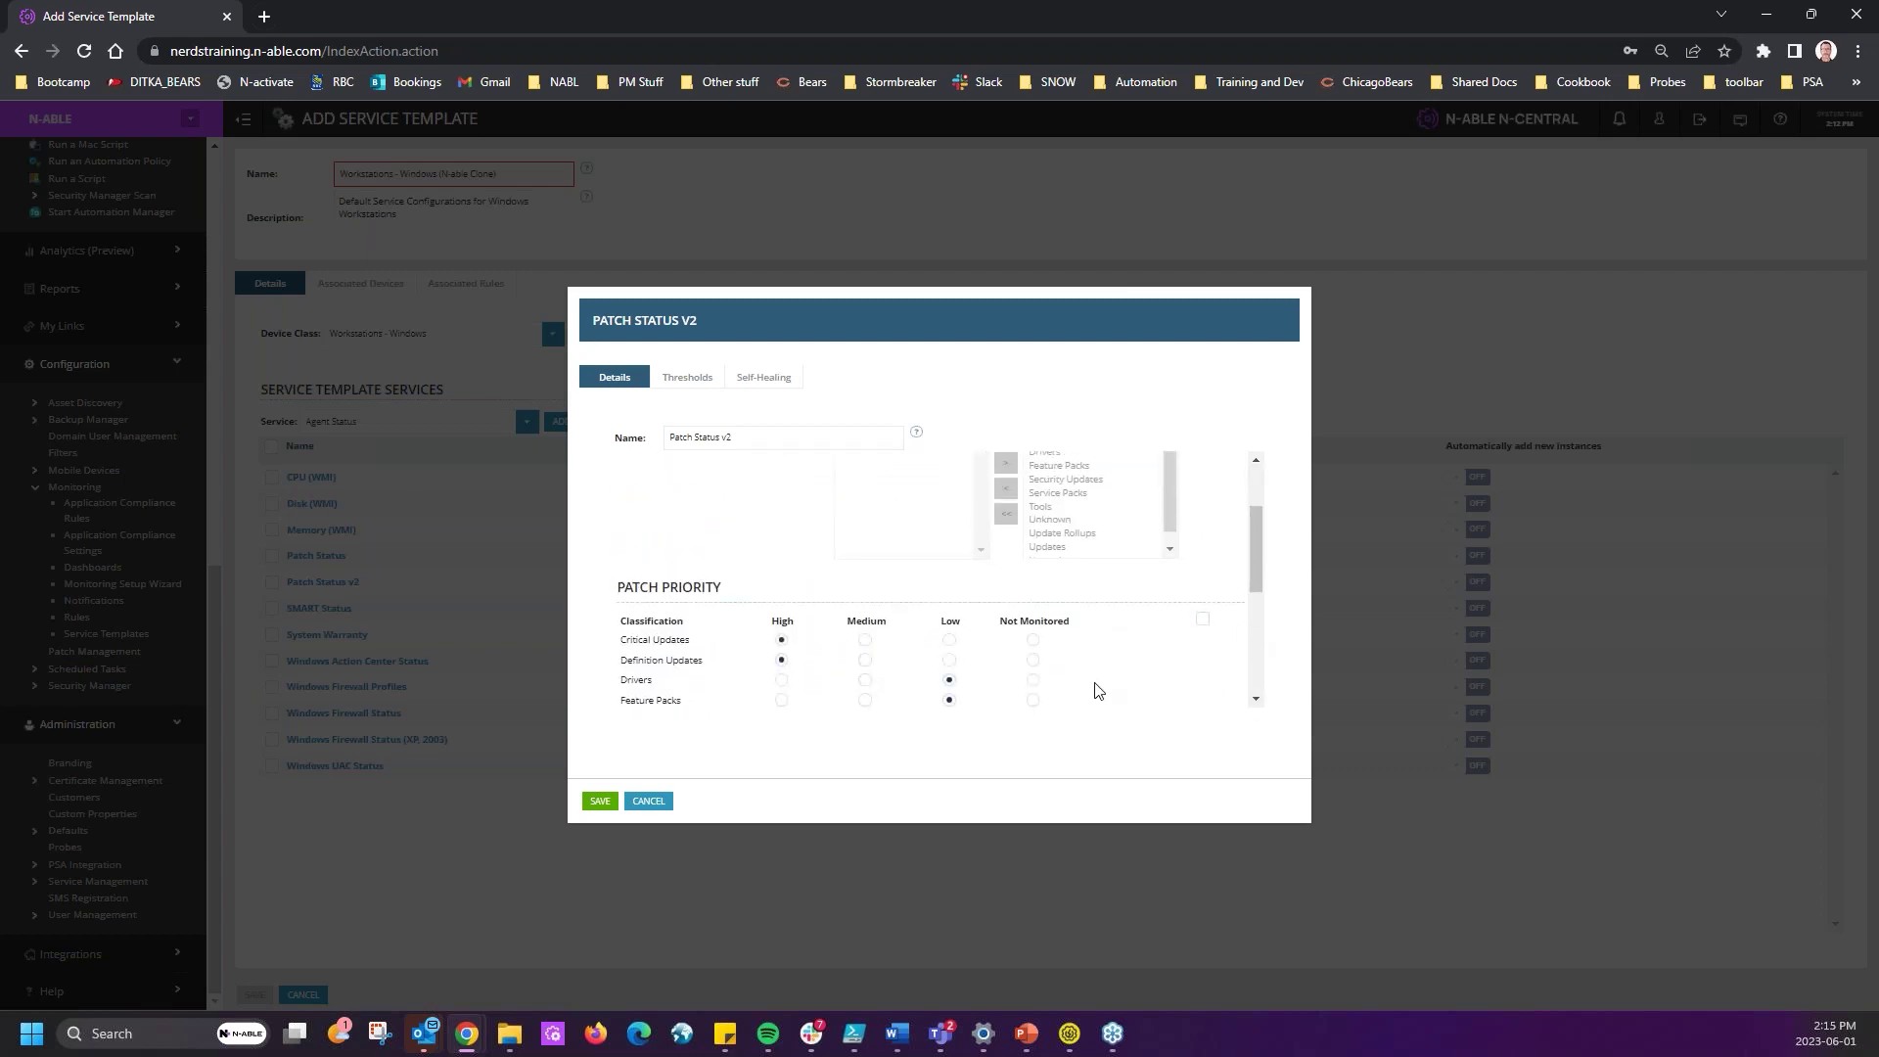
scroll(1096, 690, "down", 3)
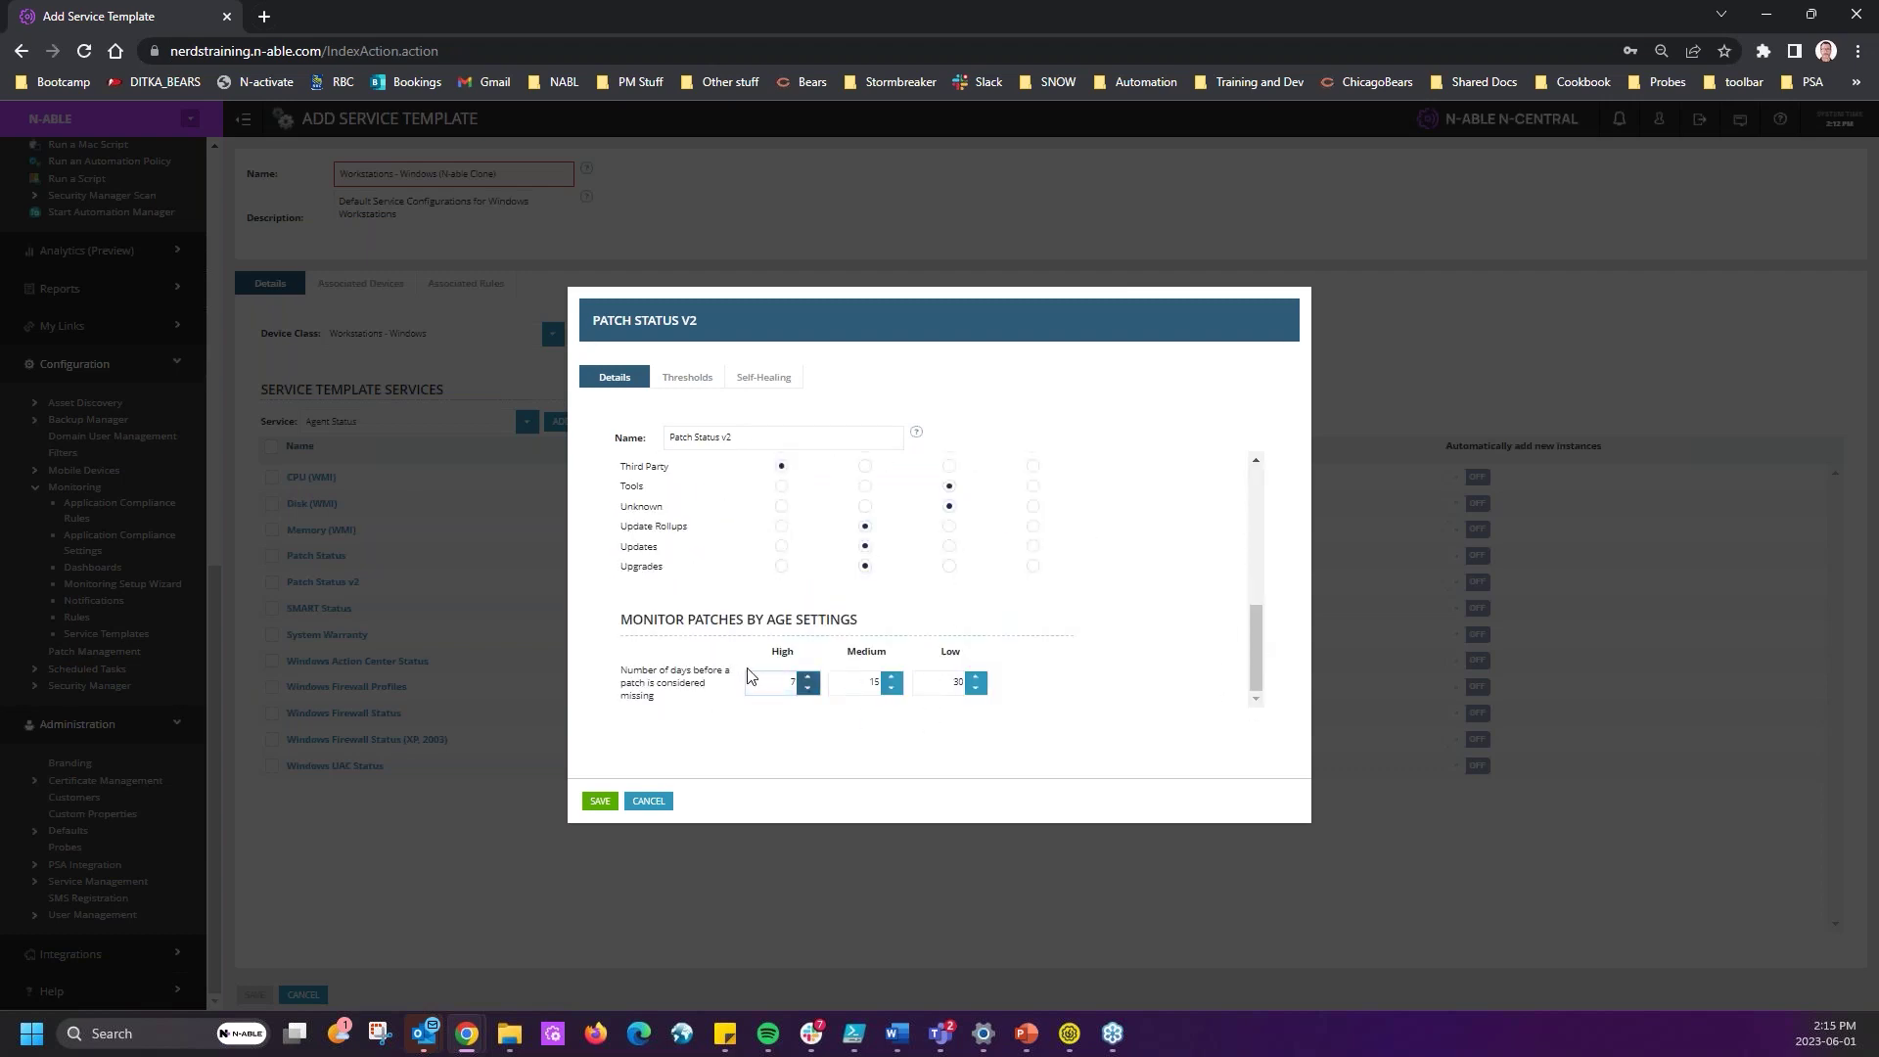
double_click(781, 680)
key("Tab")
type("35")
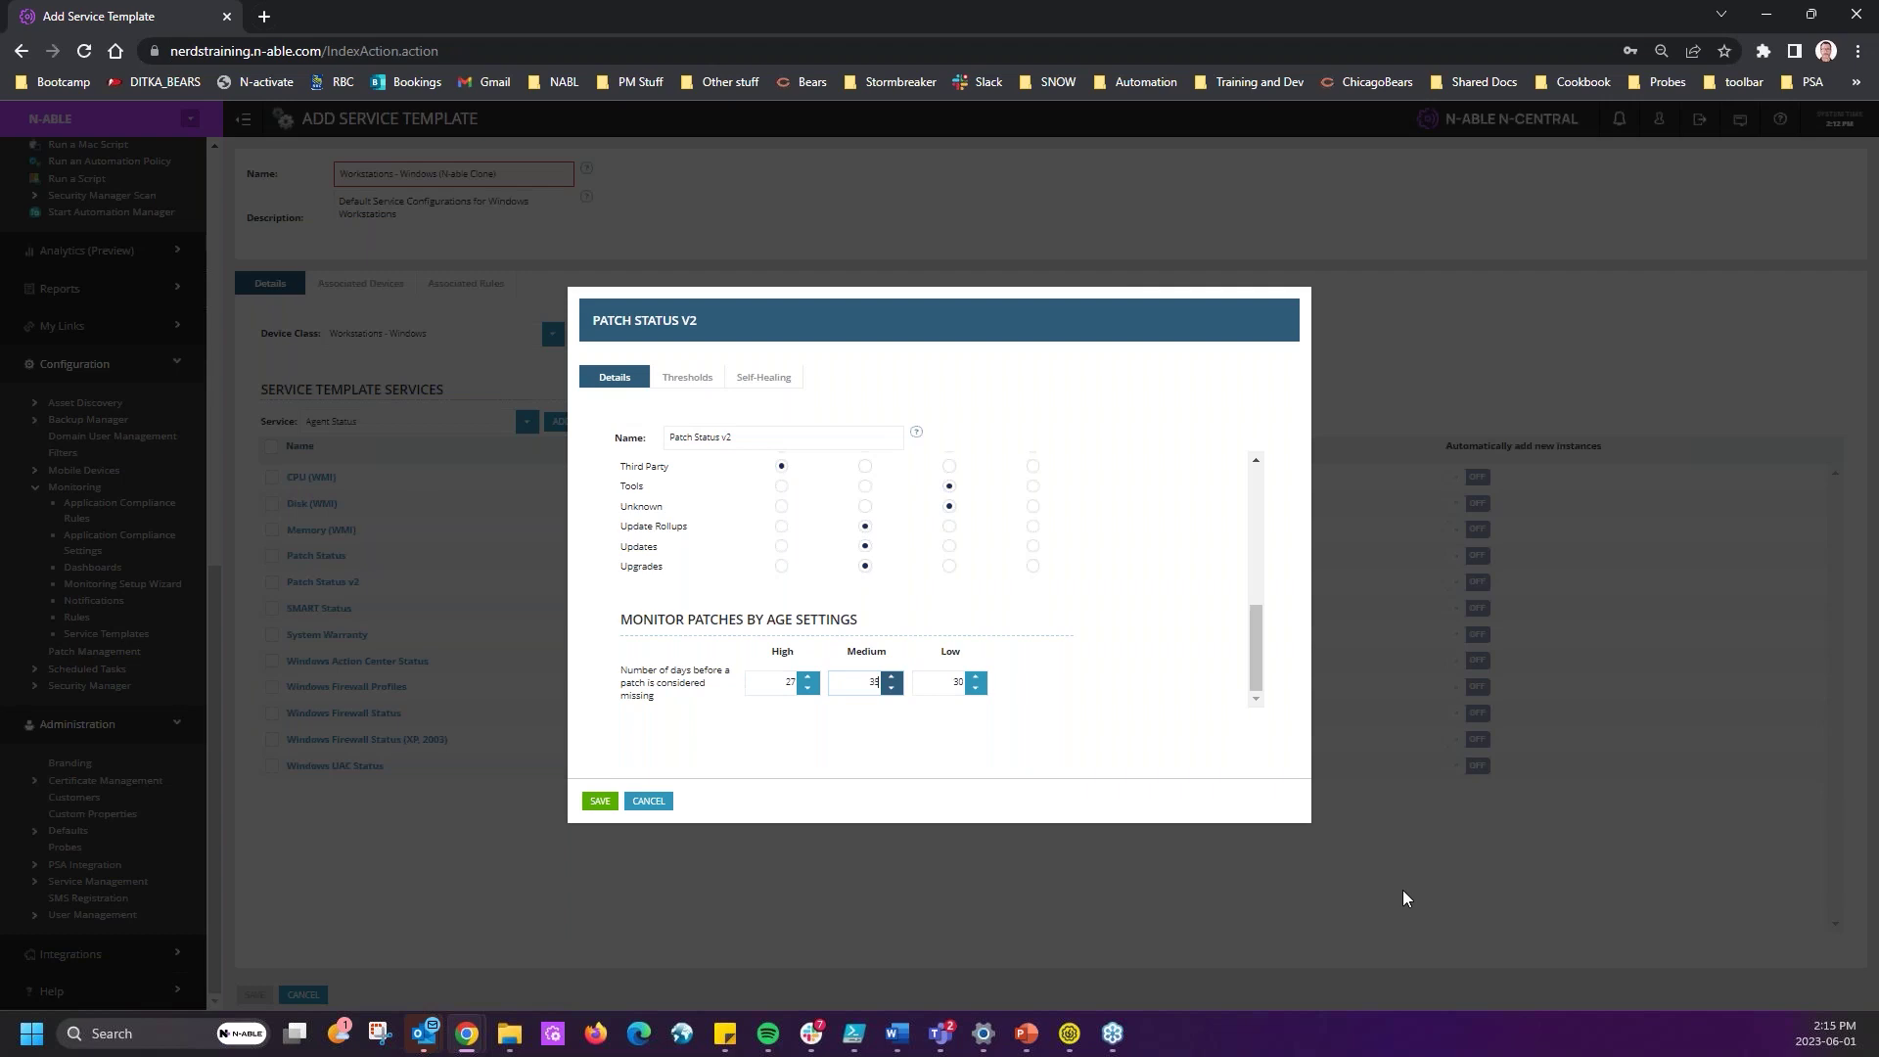
double_click(951, 682)
type("50")
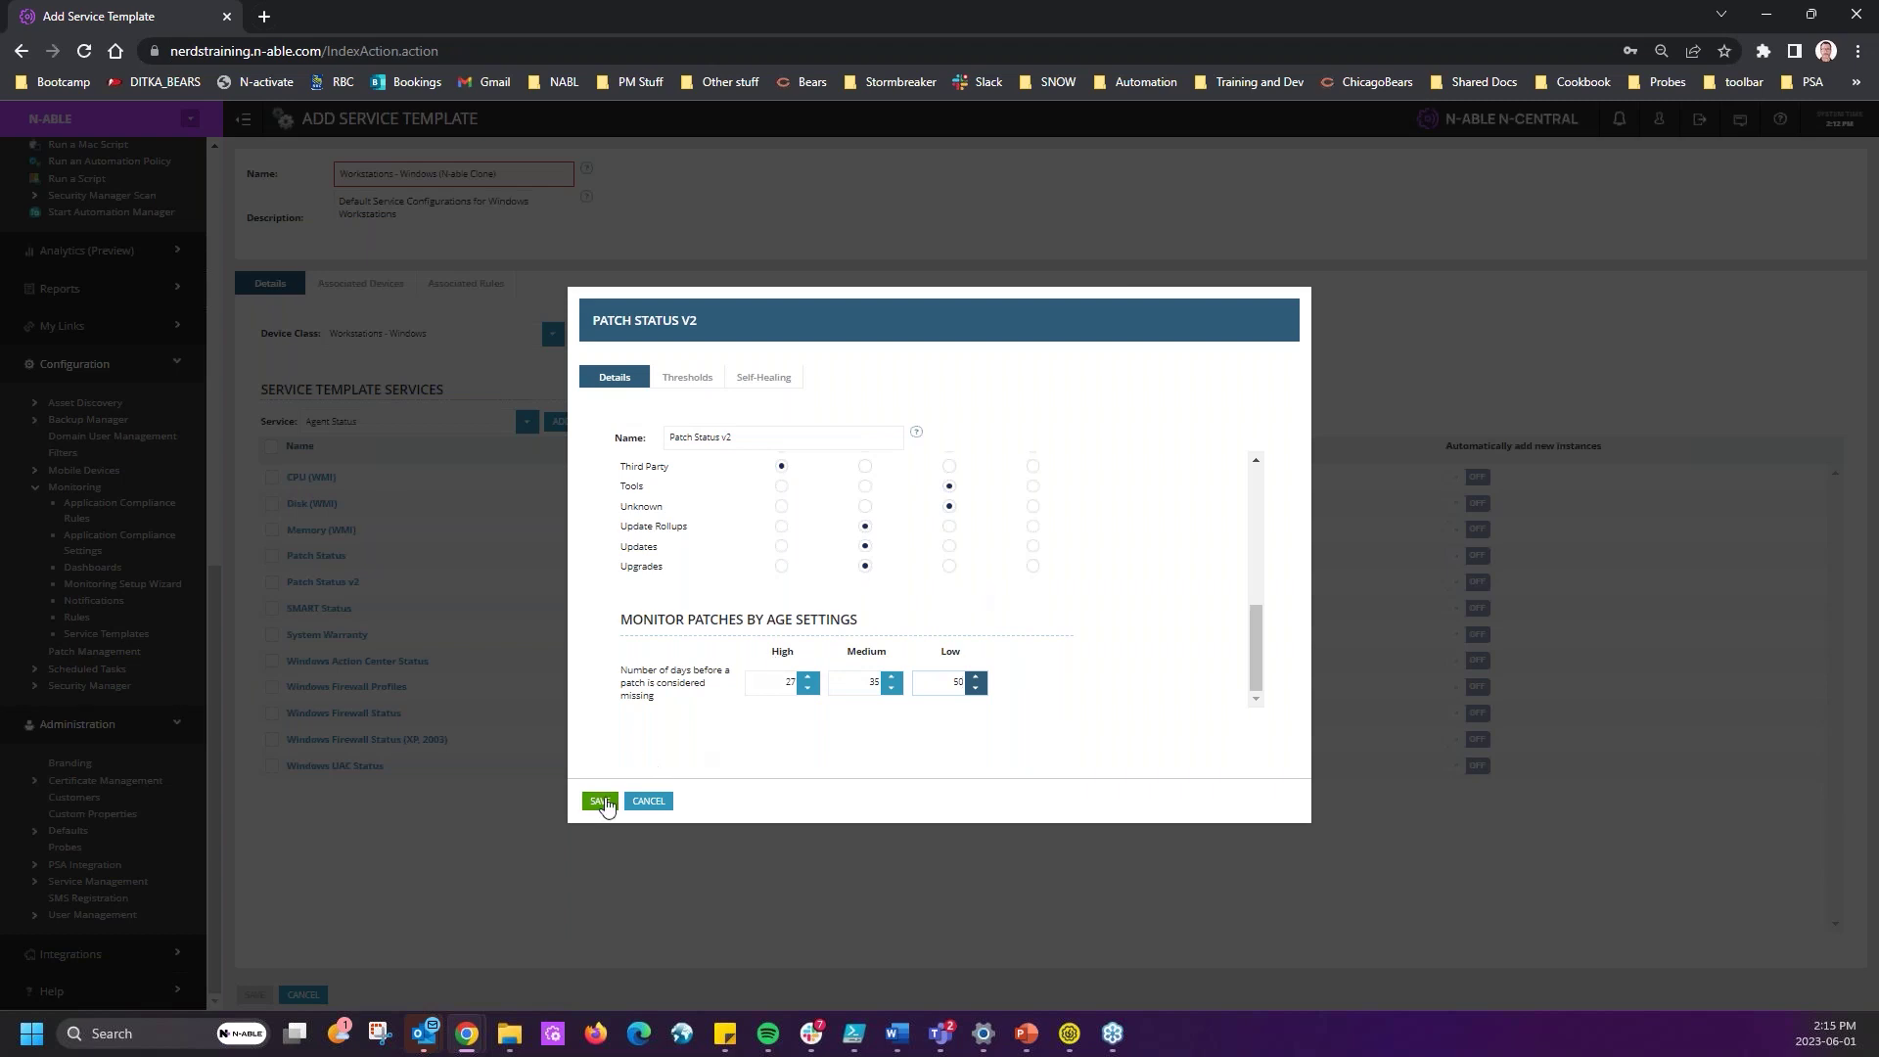
left_click(649, 801)
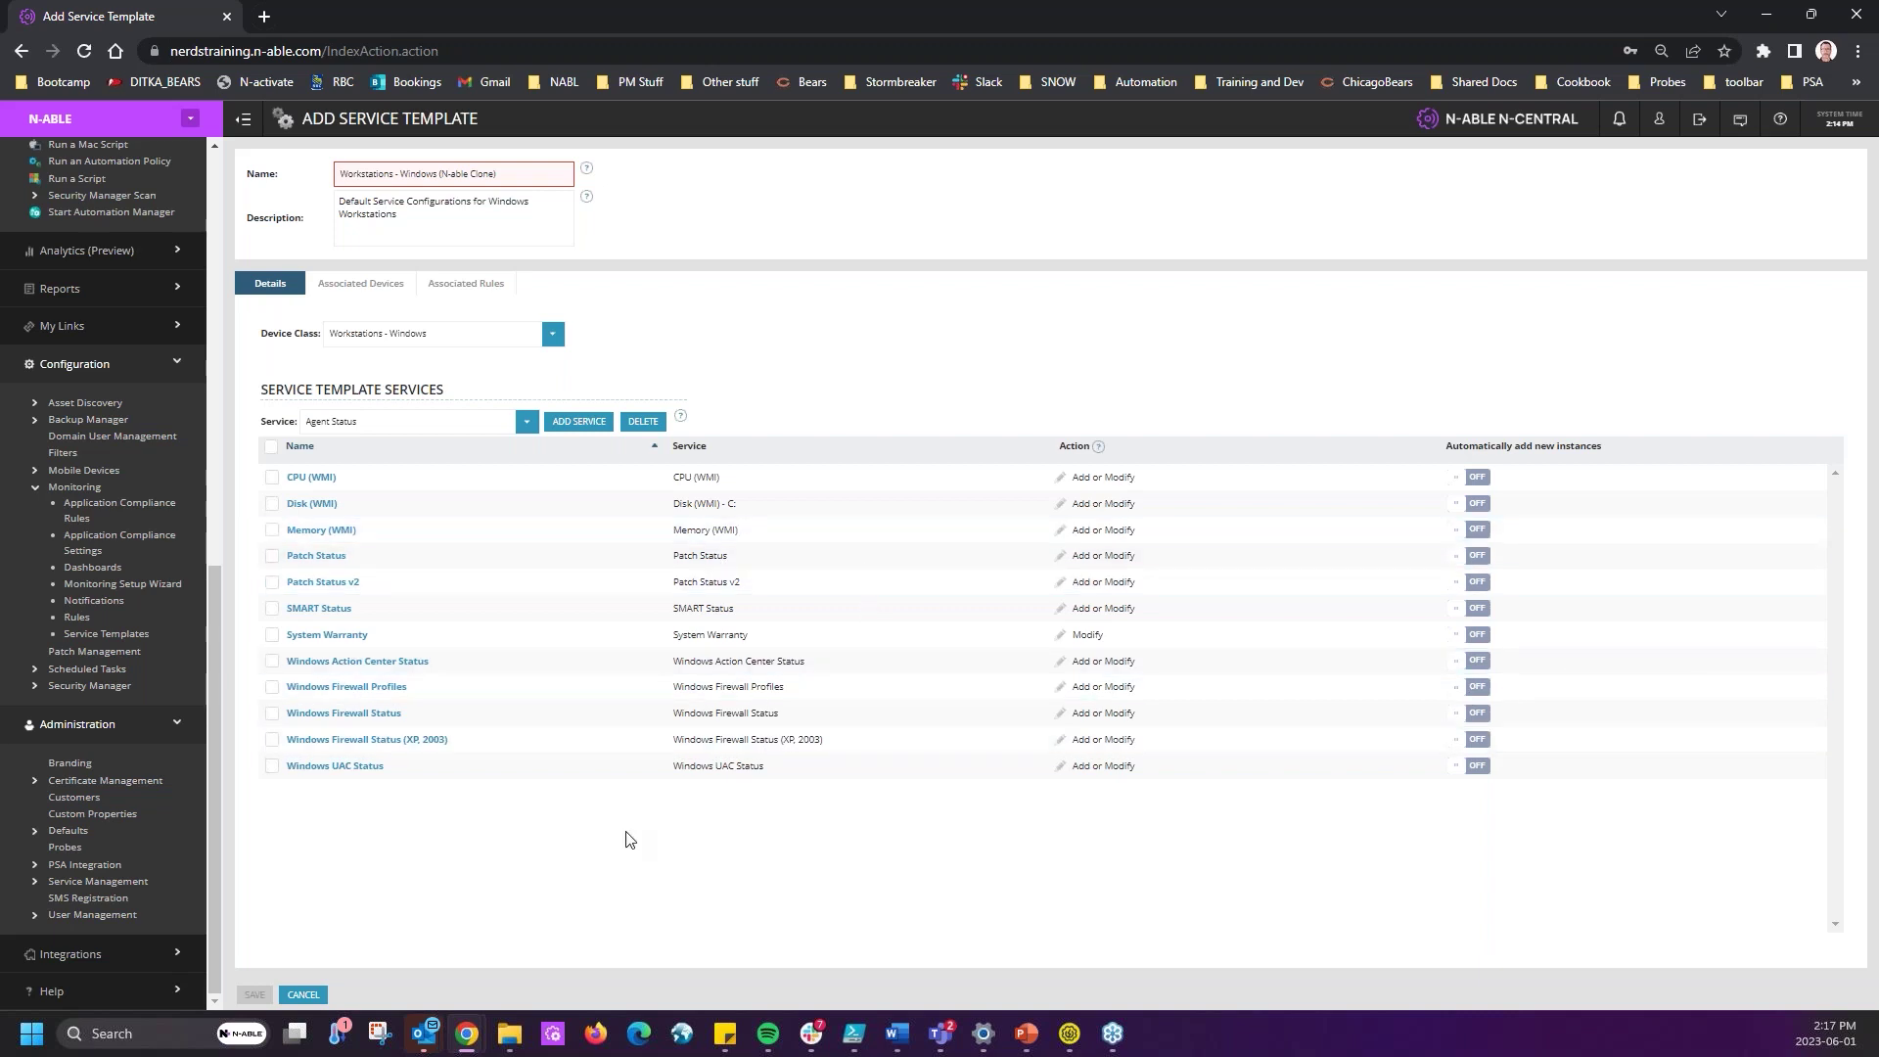
- Open the Patching enablement custom property from the custom properties list
left_click(92, 813)
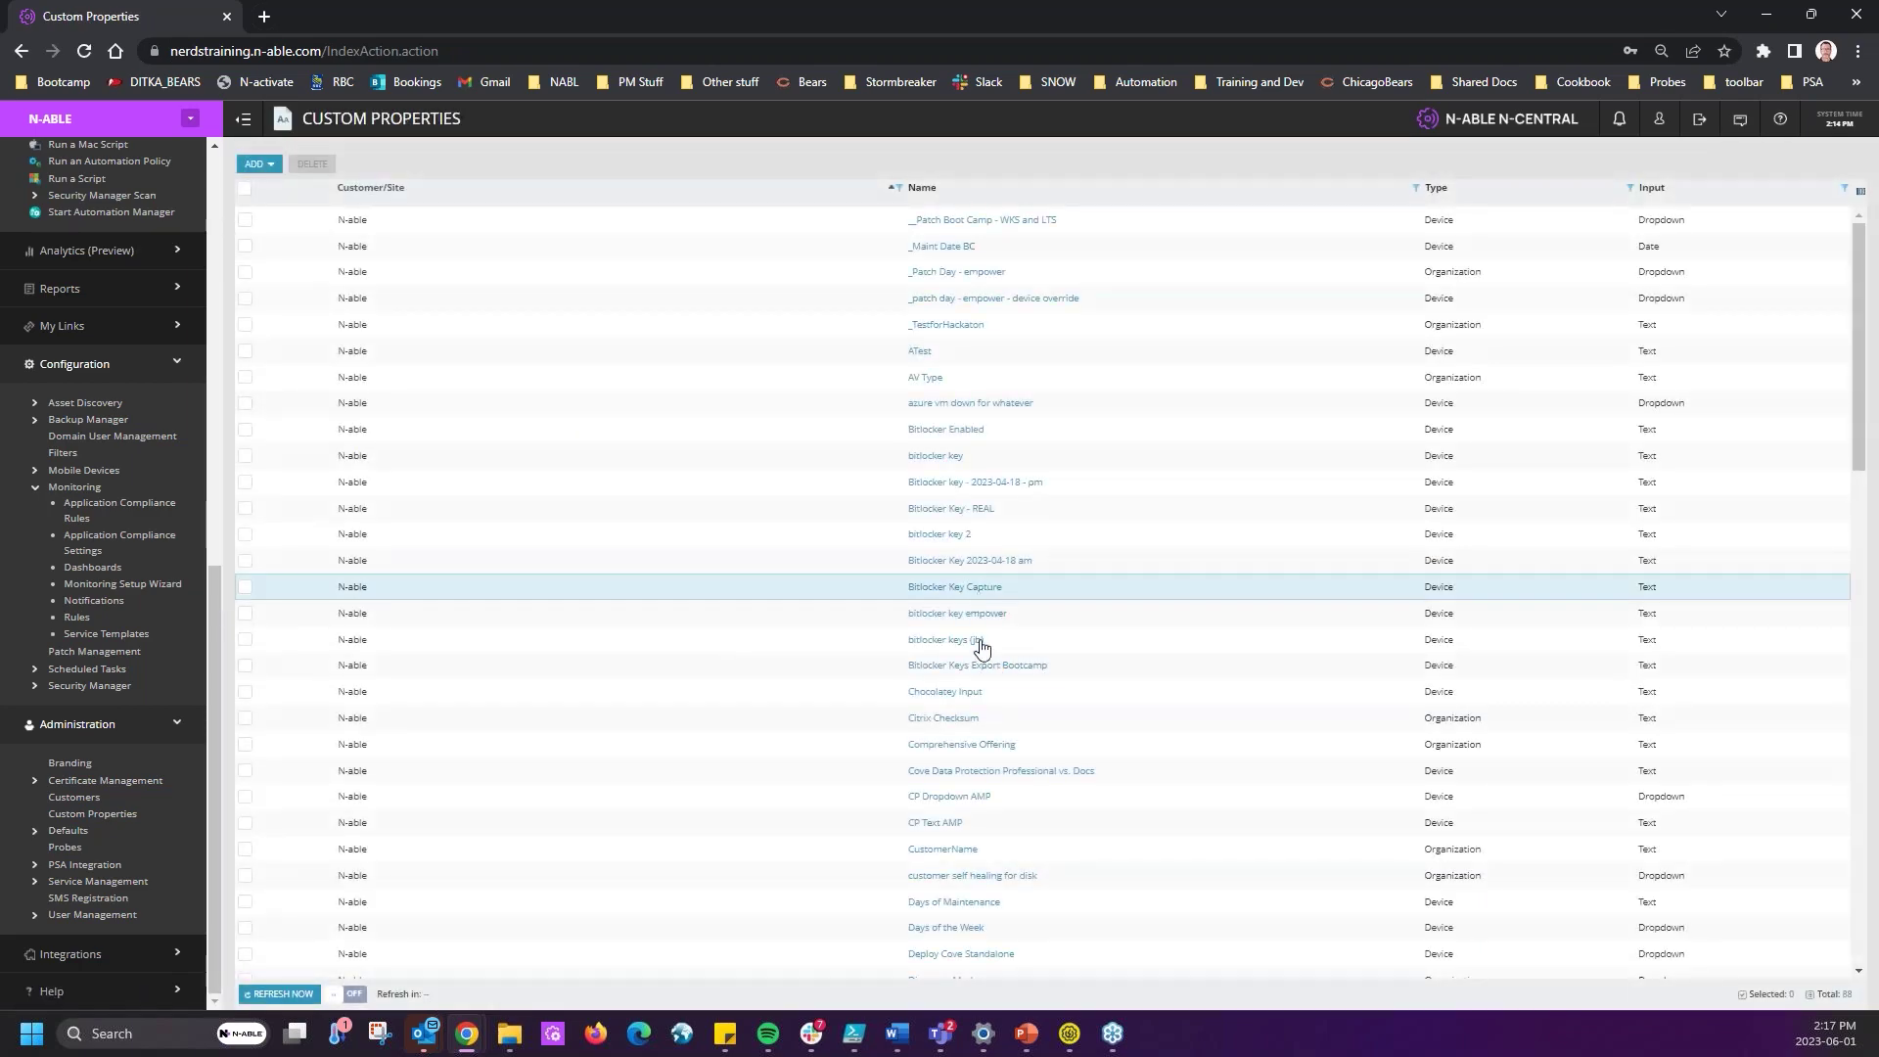
scroll(972, 656, "down", 15)
scroll(954, 692, "up", 1)
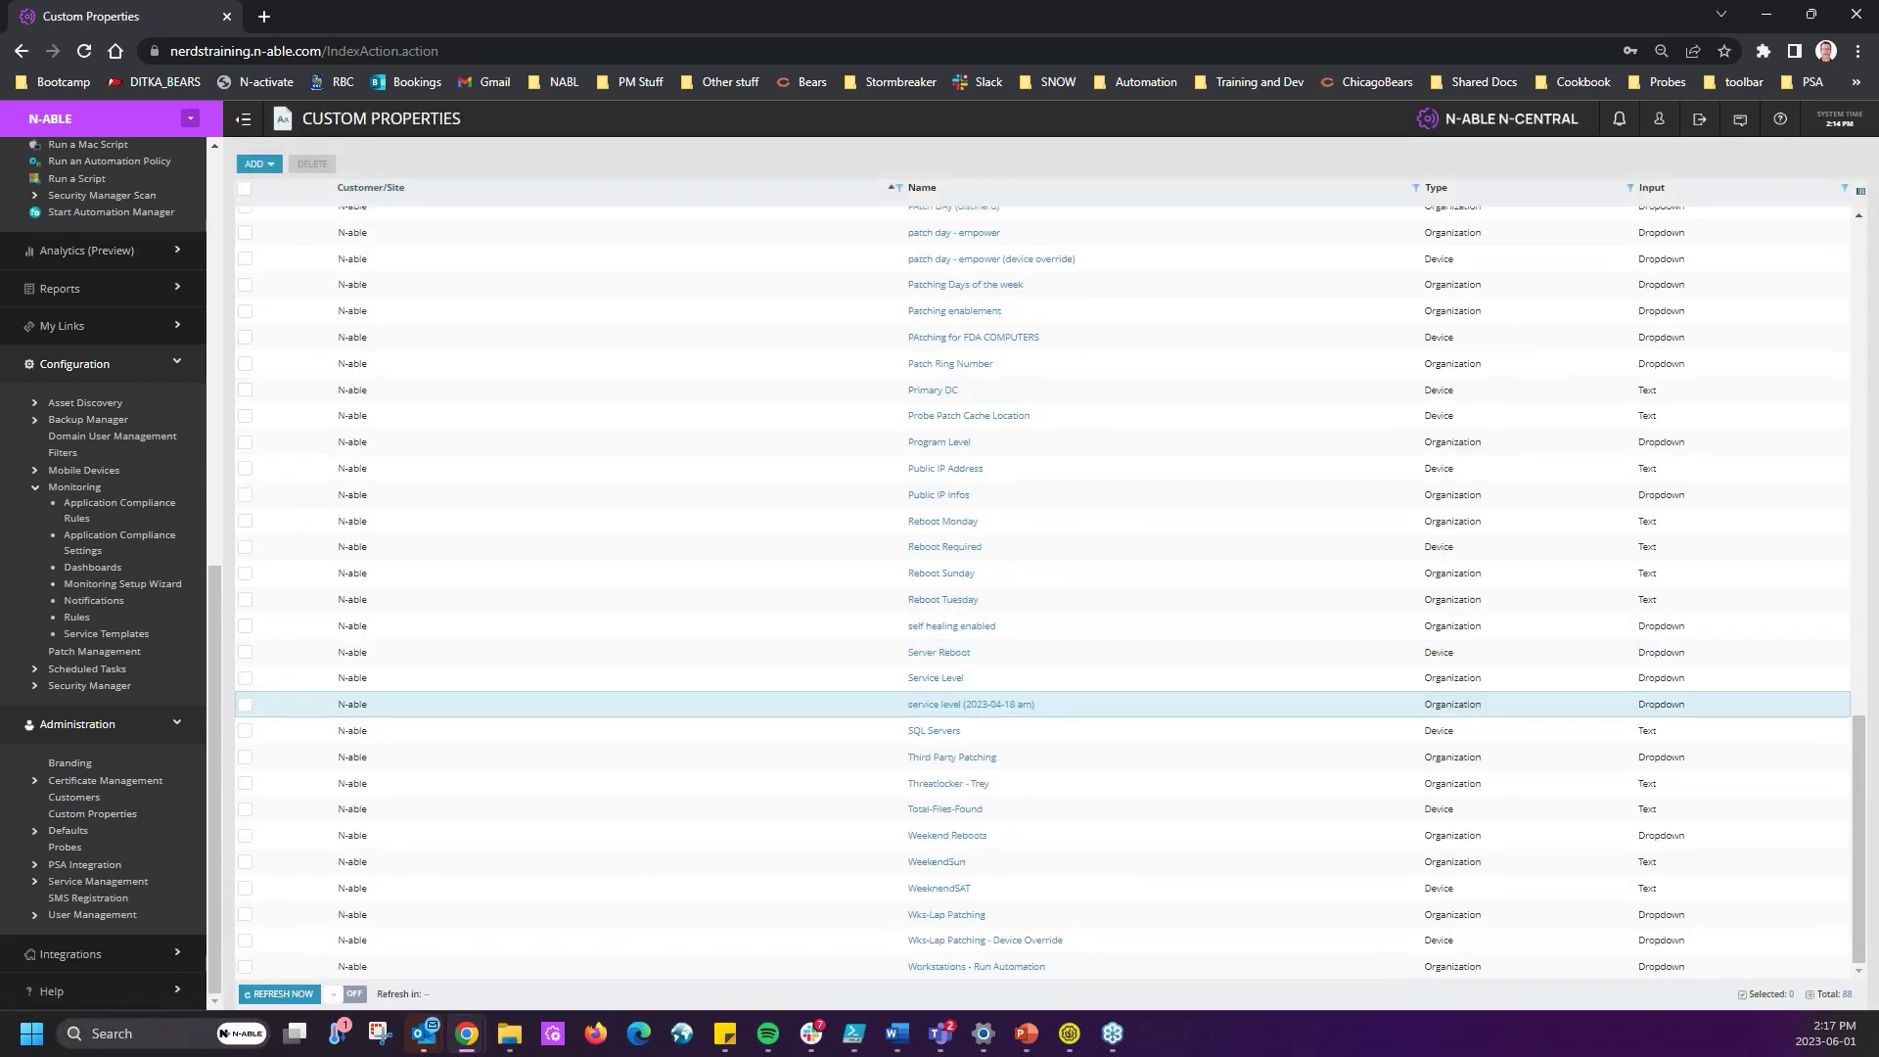
scroll(954, 753, "up", 1)
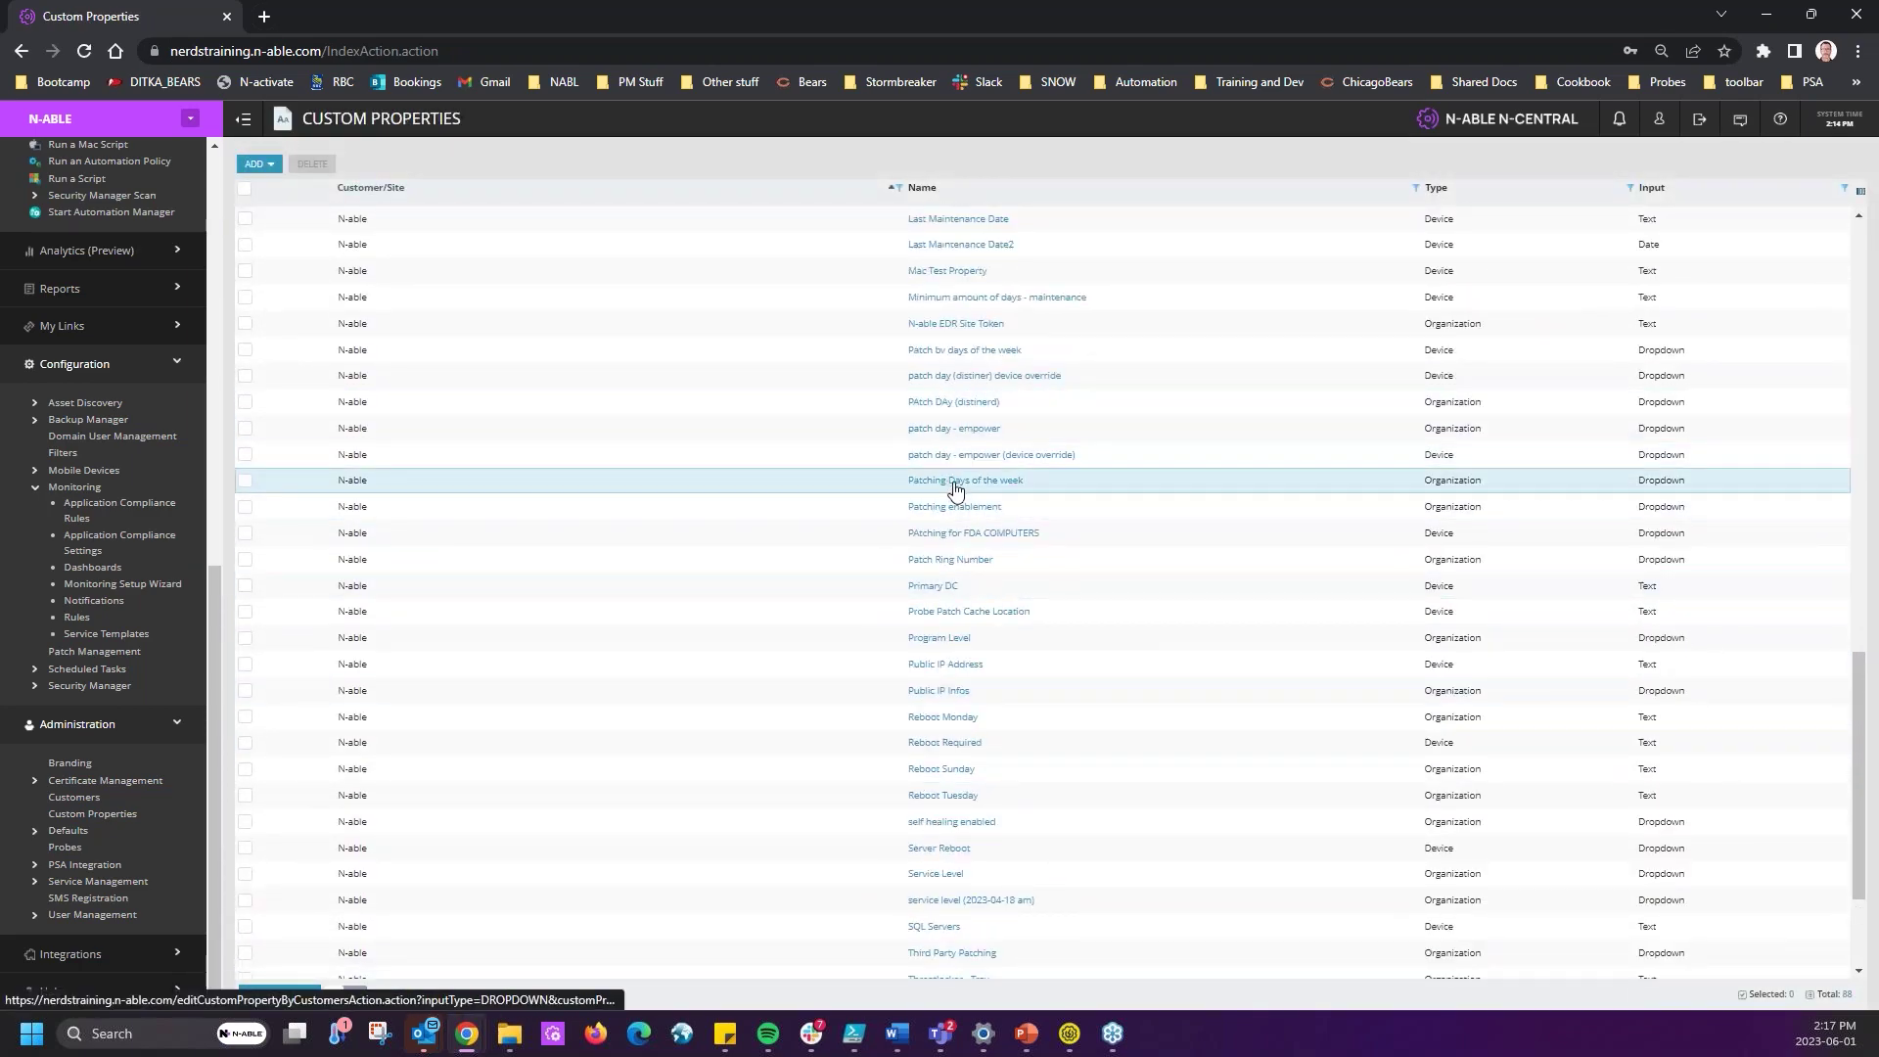
left_click(972, 510)
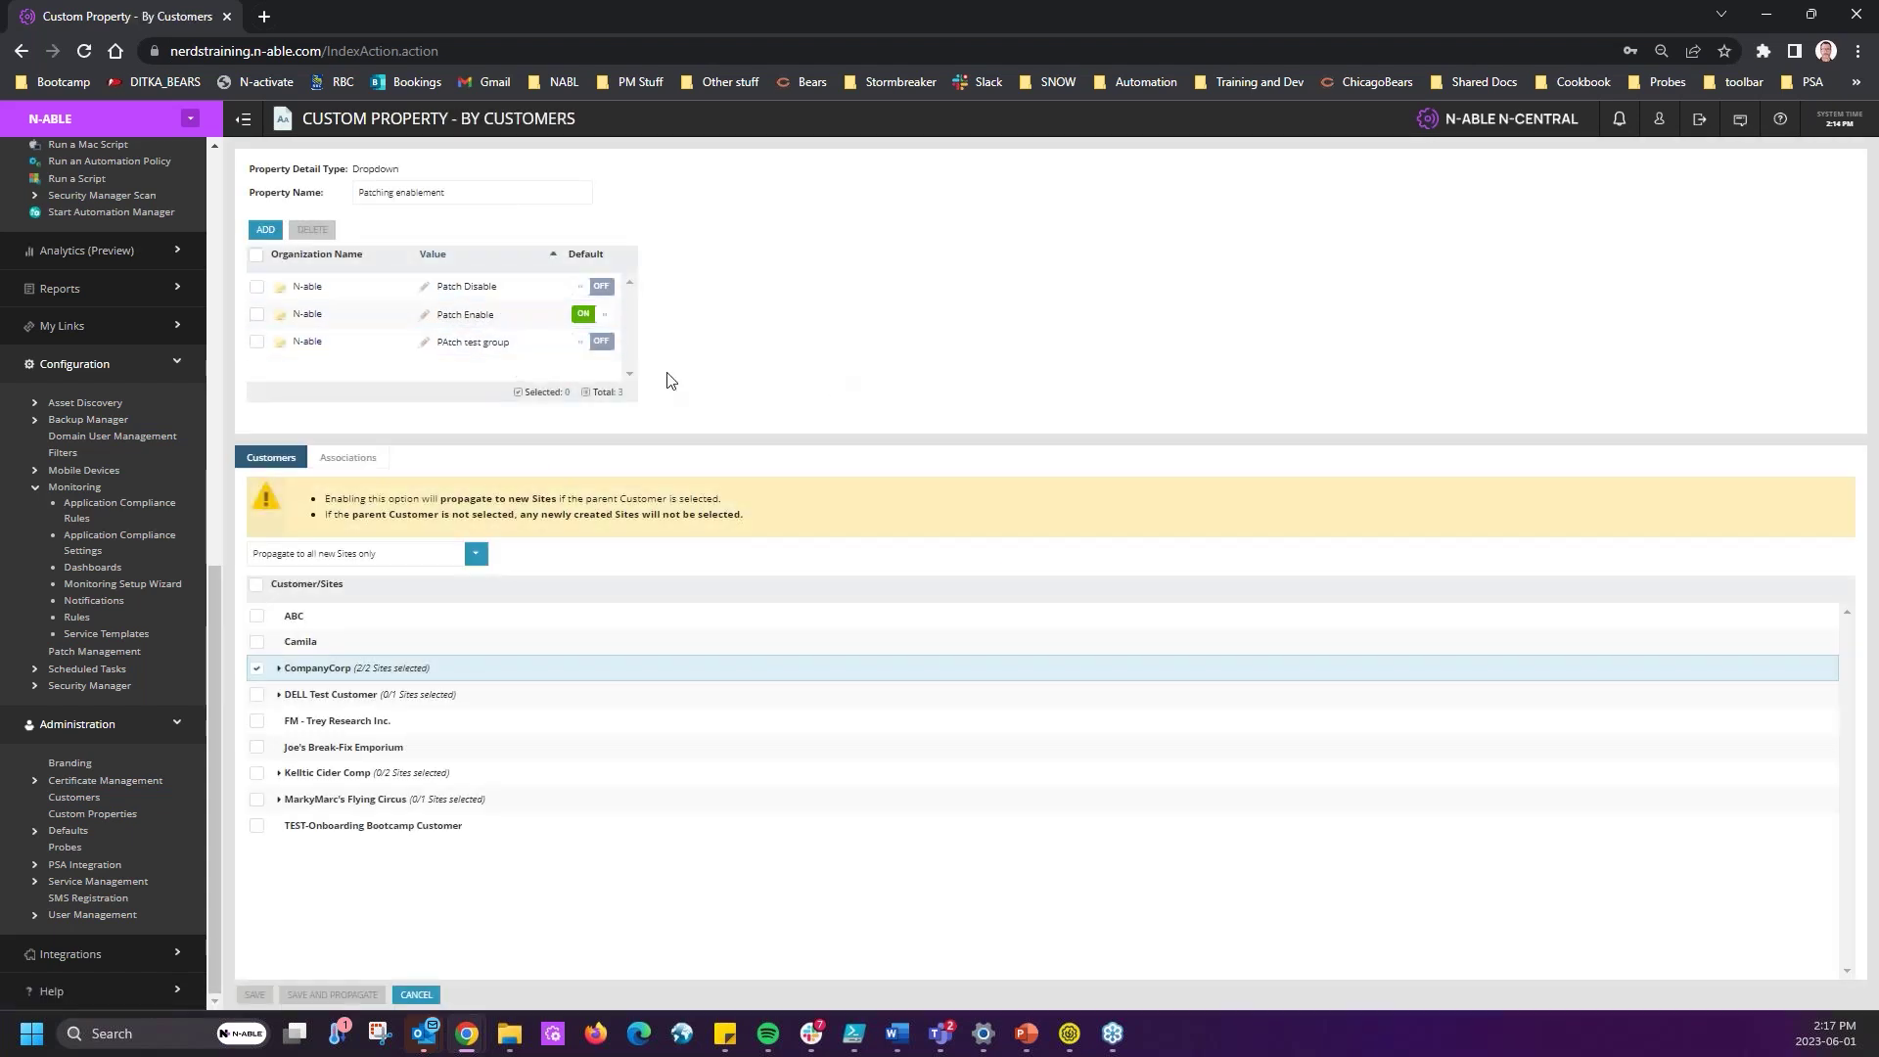
- Try Patch Disable as the property's default value and restore Patch Enable as the default
left_click(599, 286)
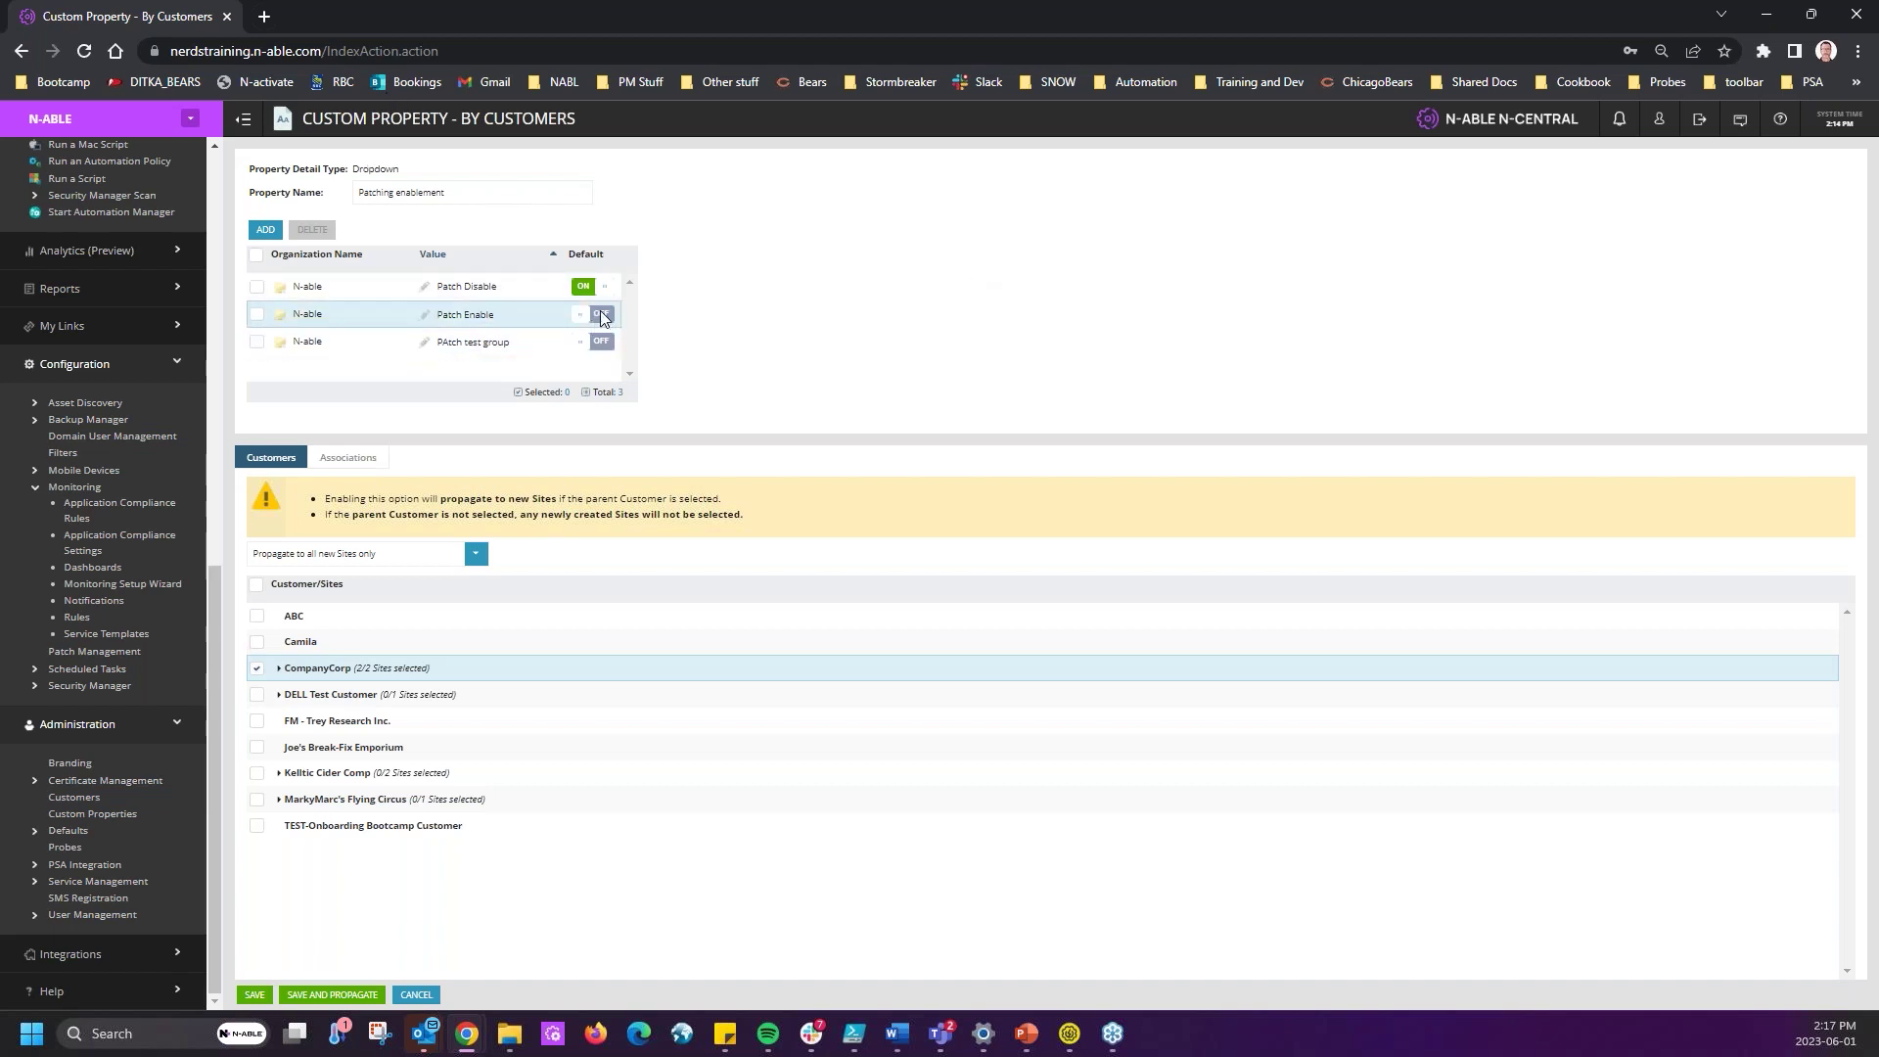
left_click(601, 314)
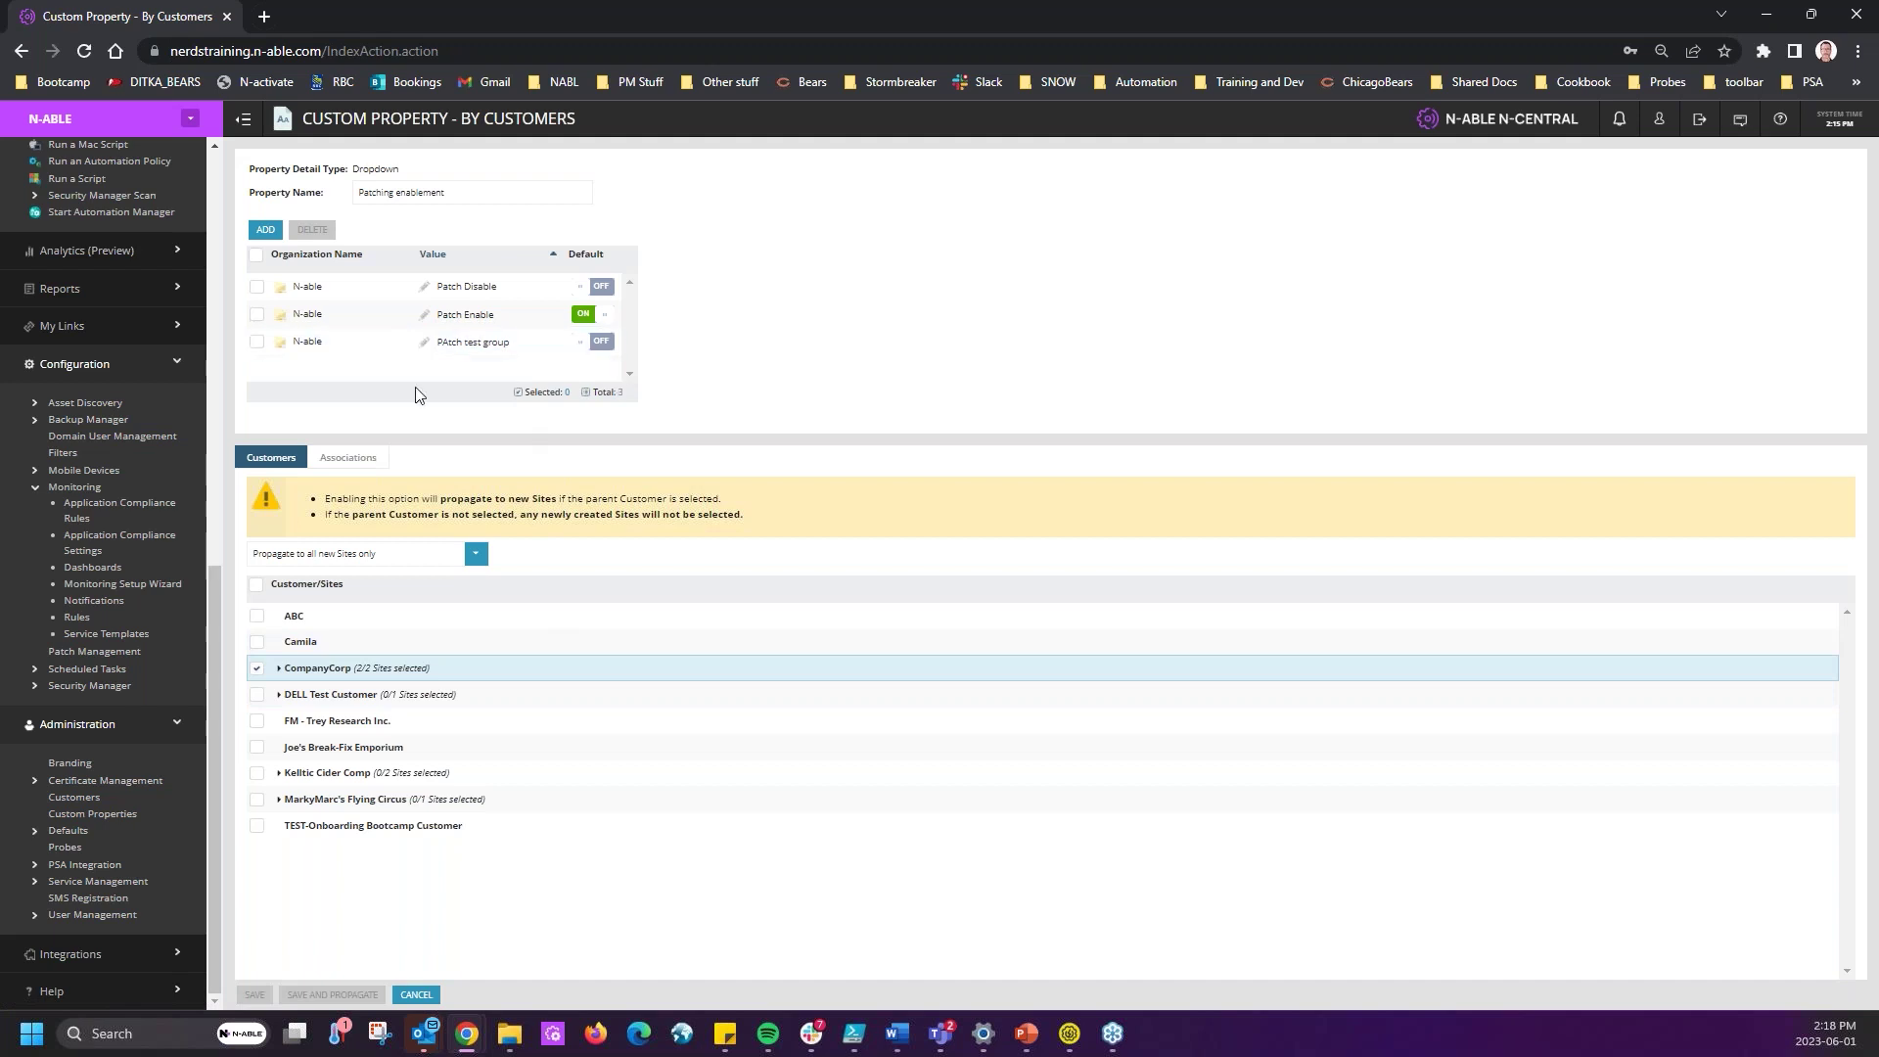
- Switch to PowerPoint to present the slides from Patch Monitoring to Getting Patching Up to Date, and return to Chrome
left_click(1026, 1033)
left_click(1284, 916)
left_click(1002, 562)
left_click(929, 256)
key("Left")
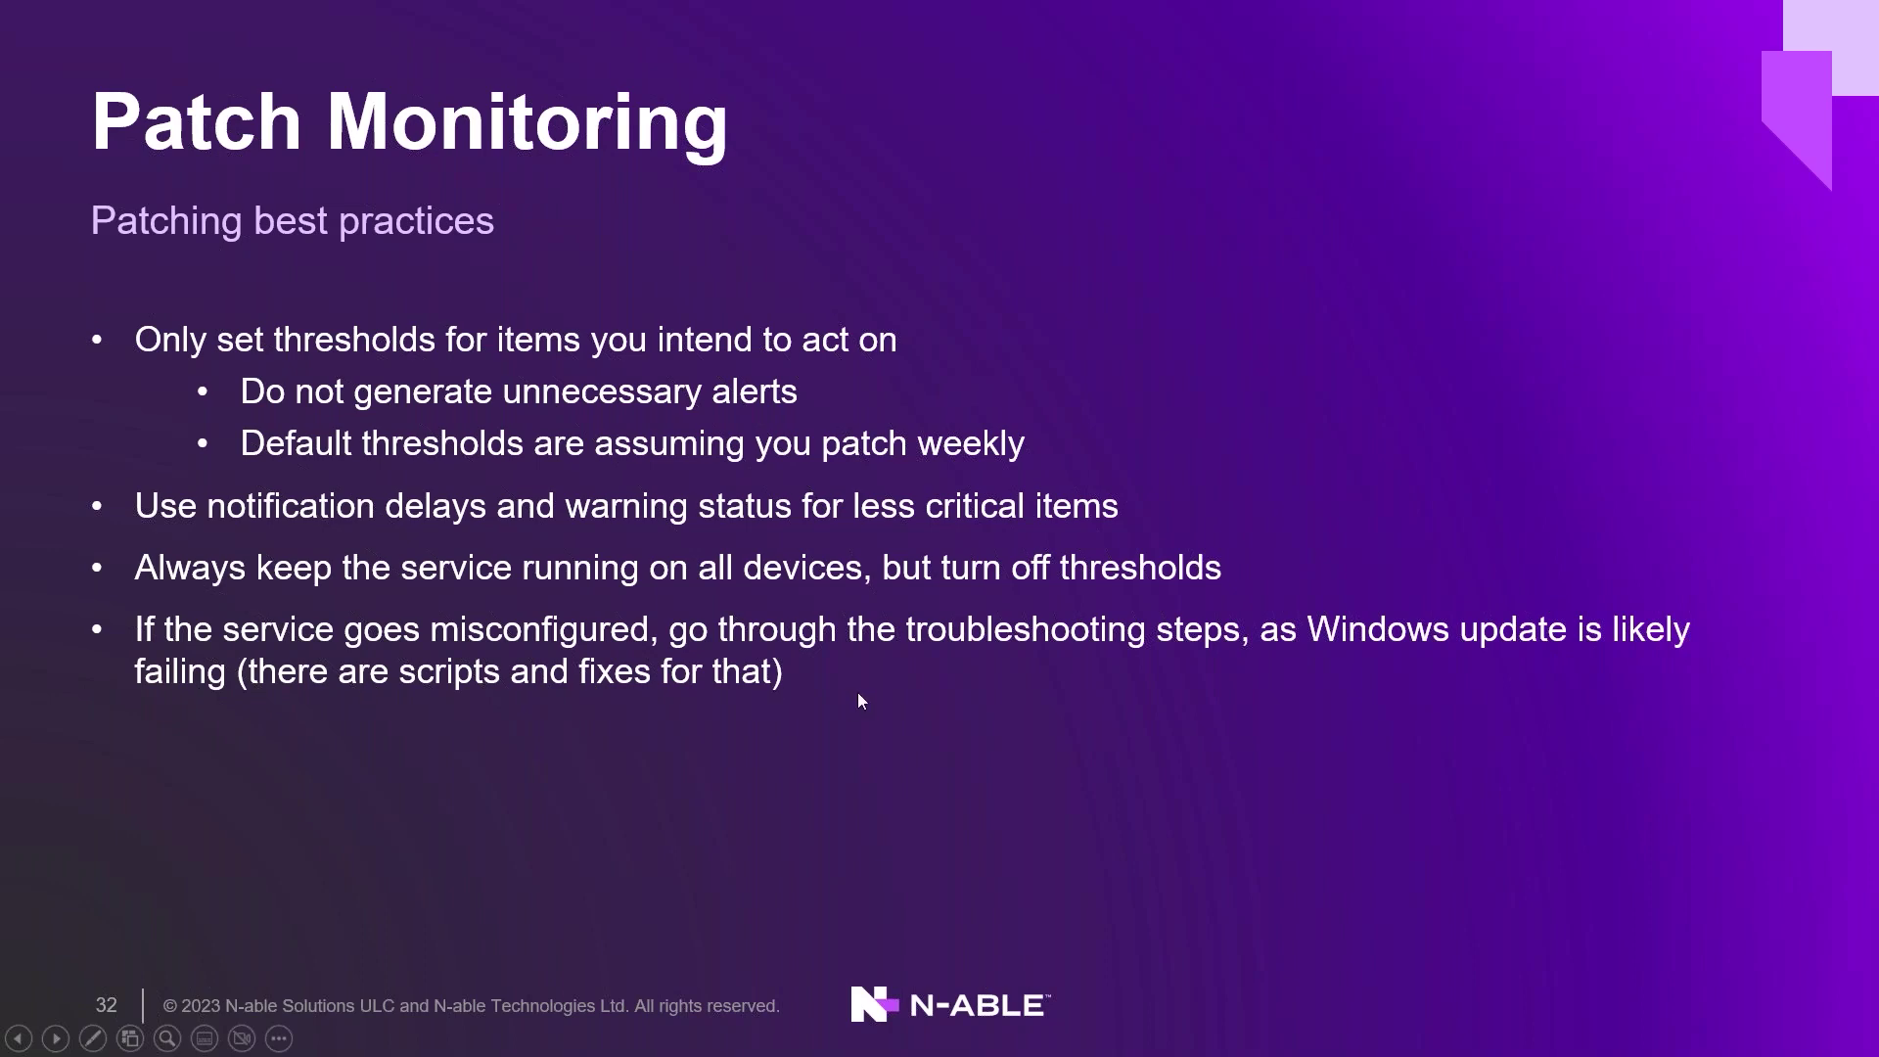
key("Right")
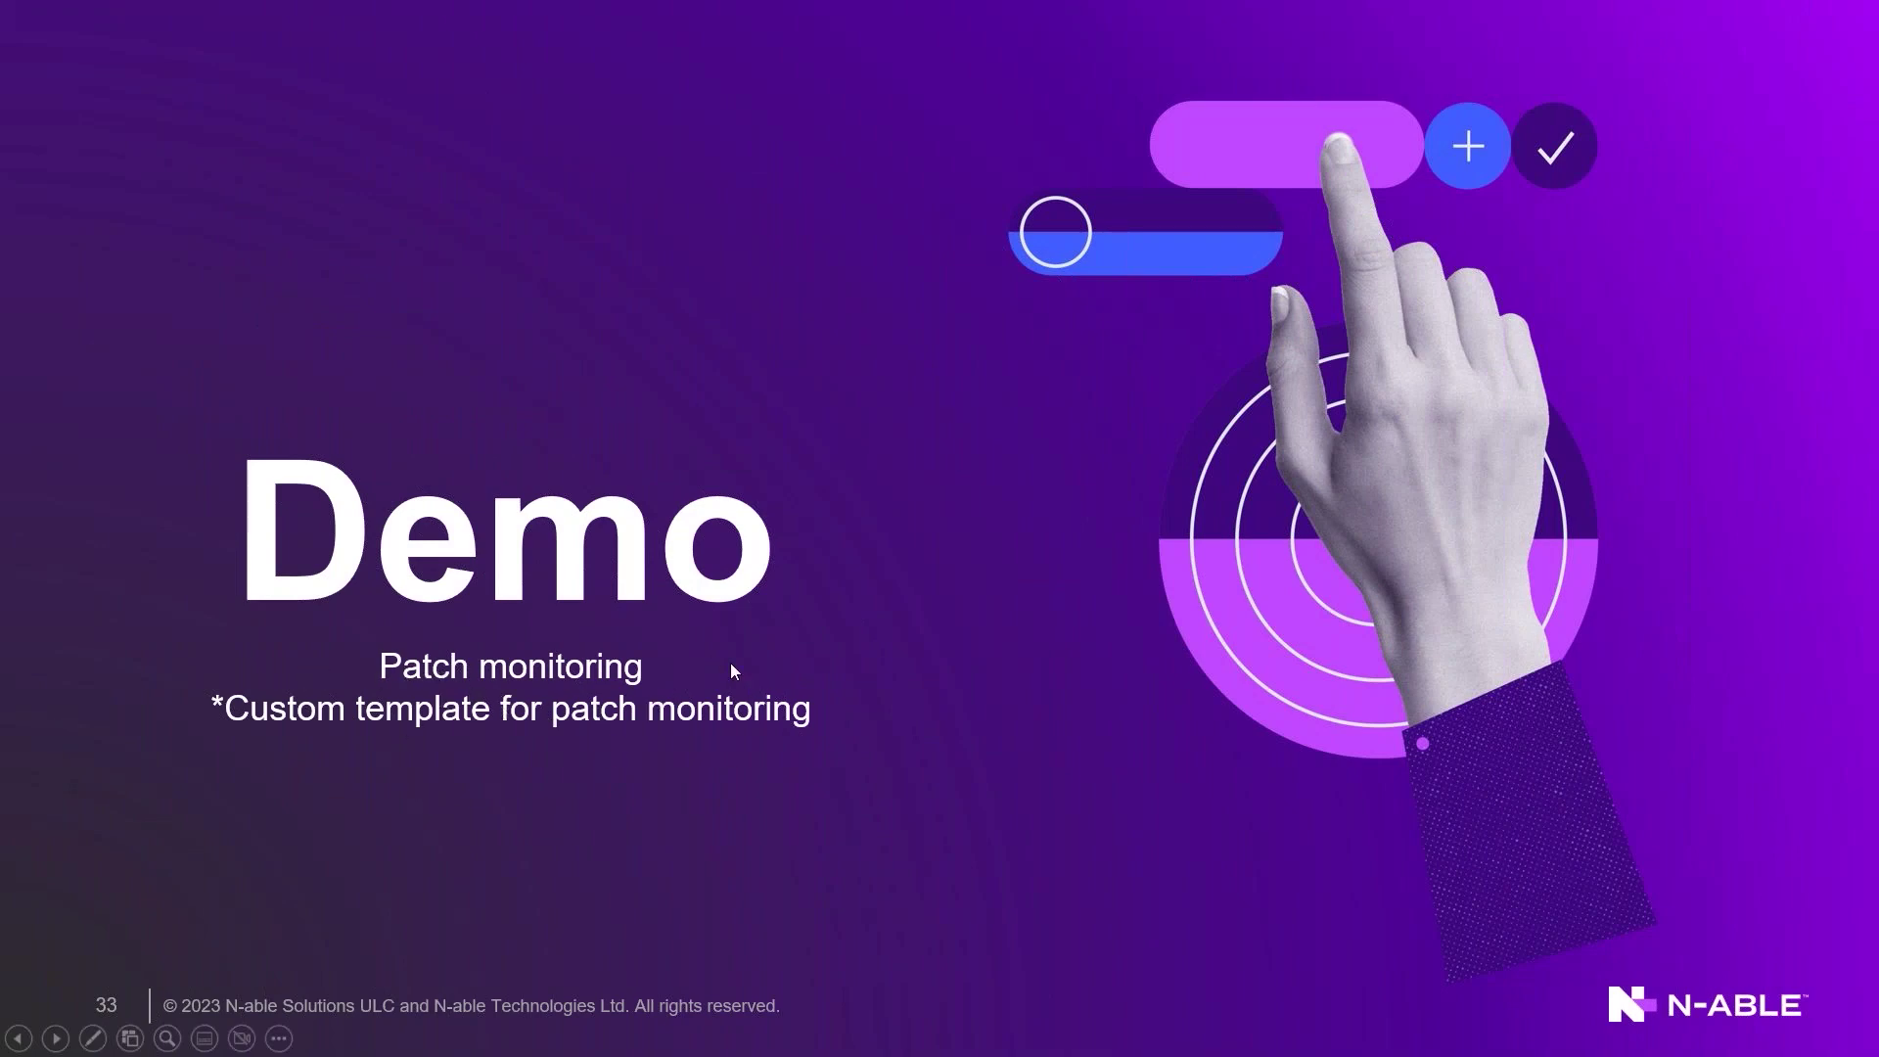
key("Right")
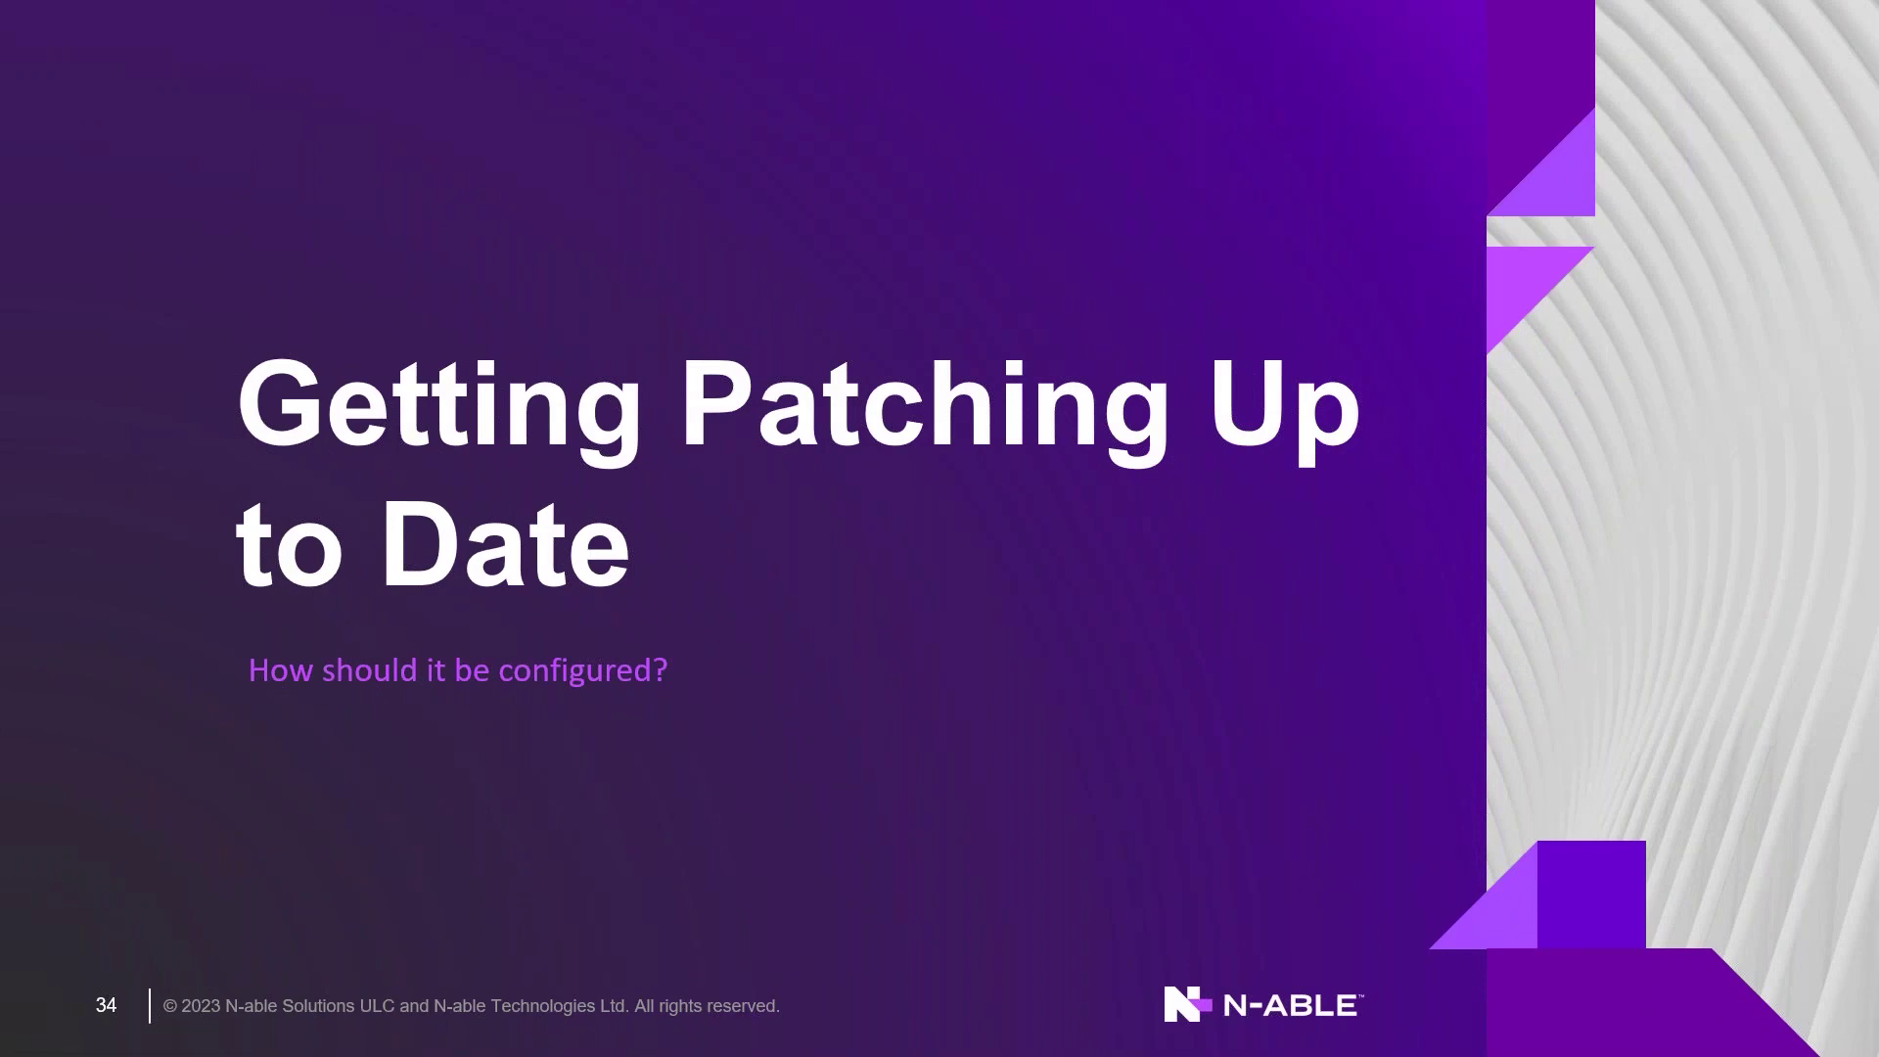
key("alt+Tab")
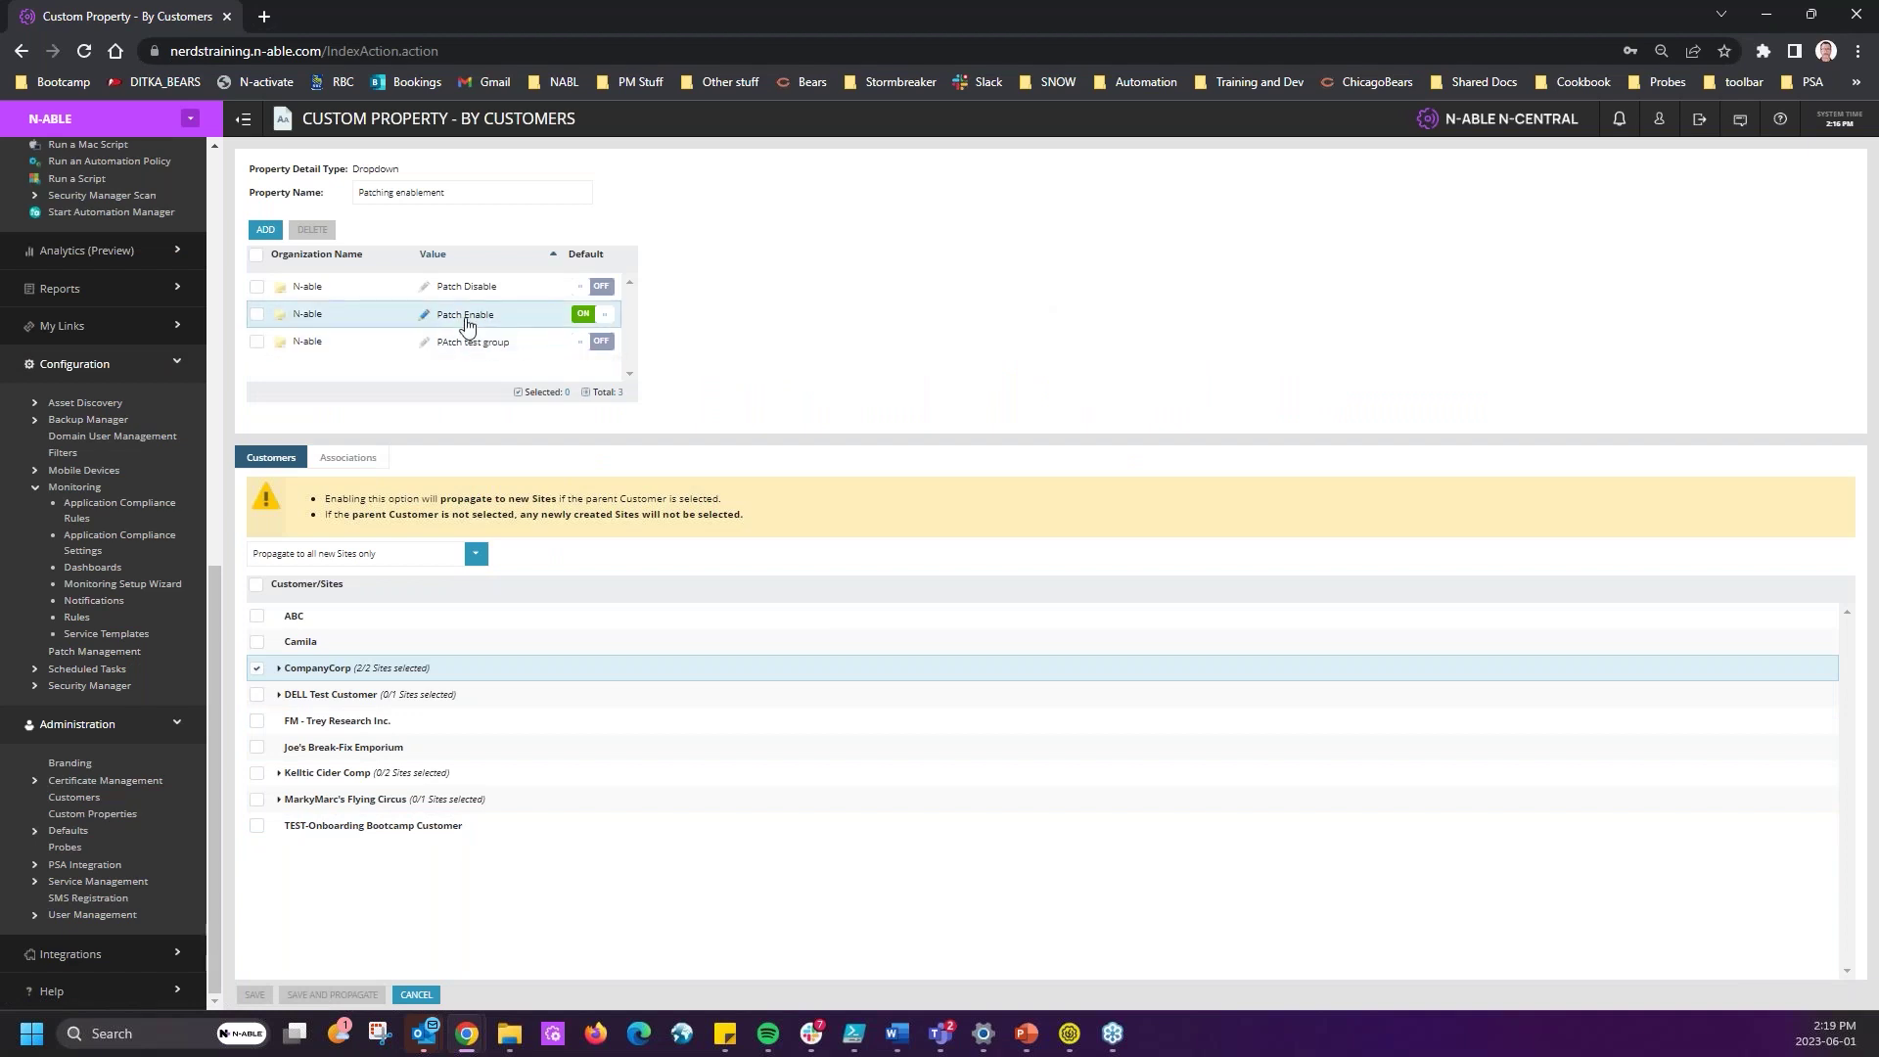
- Make Patch Disable the default value of the Patching enablement property and select only FM - Trey Research Inc. as the customer
triple_click(410, 192)
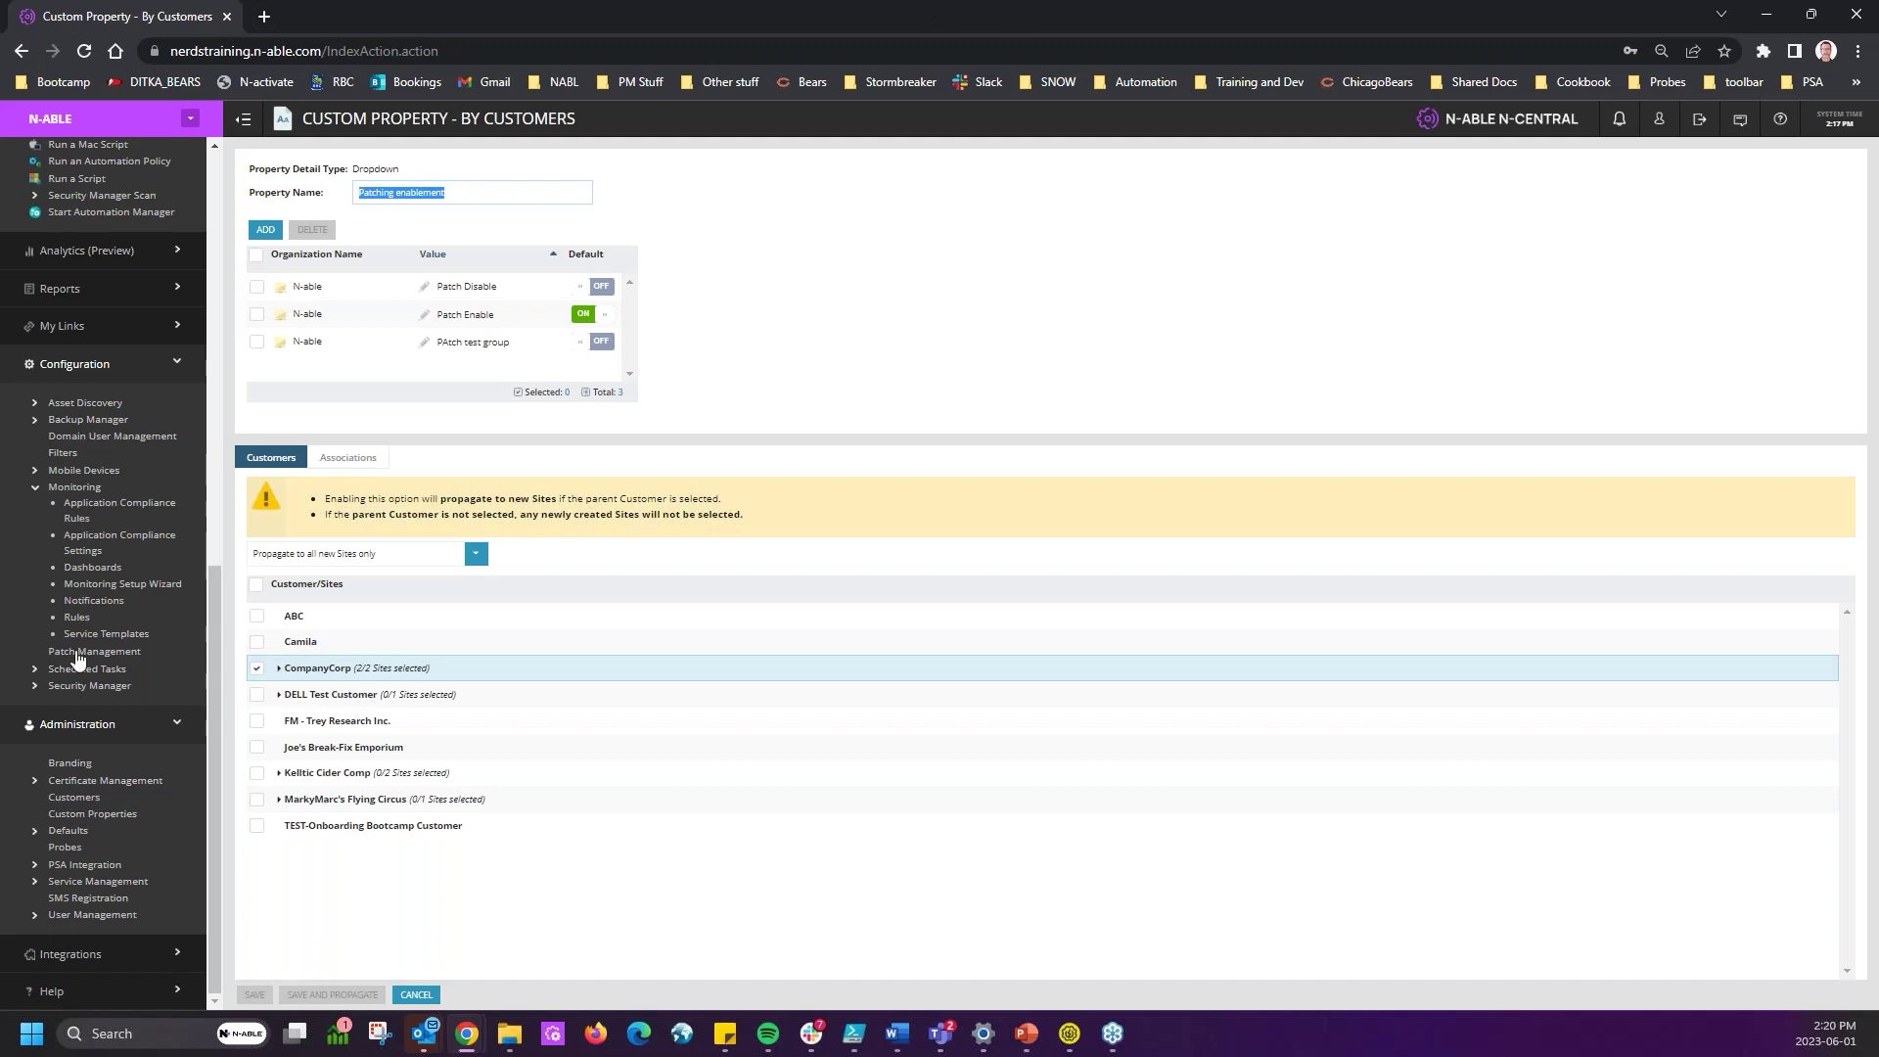
left_click(478, 321)
left_click(579, 287)
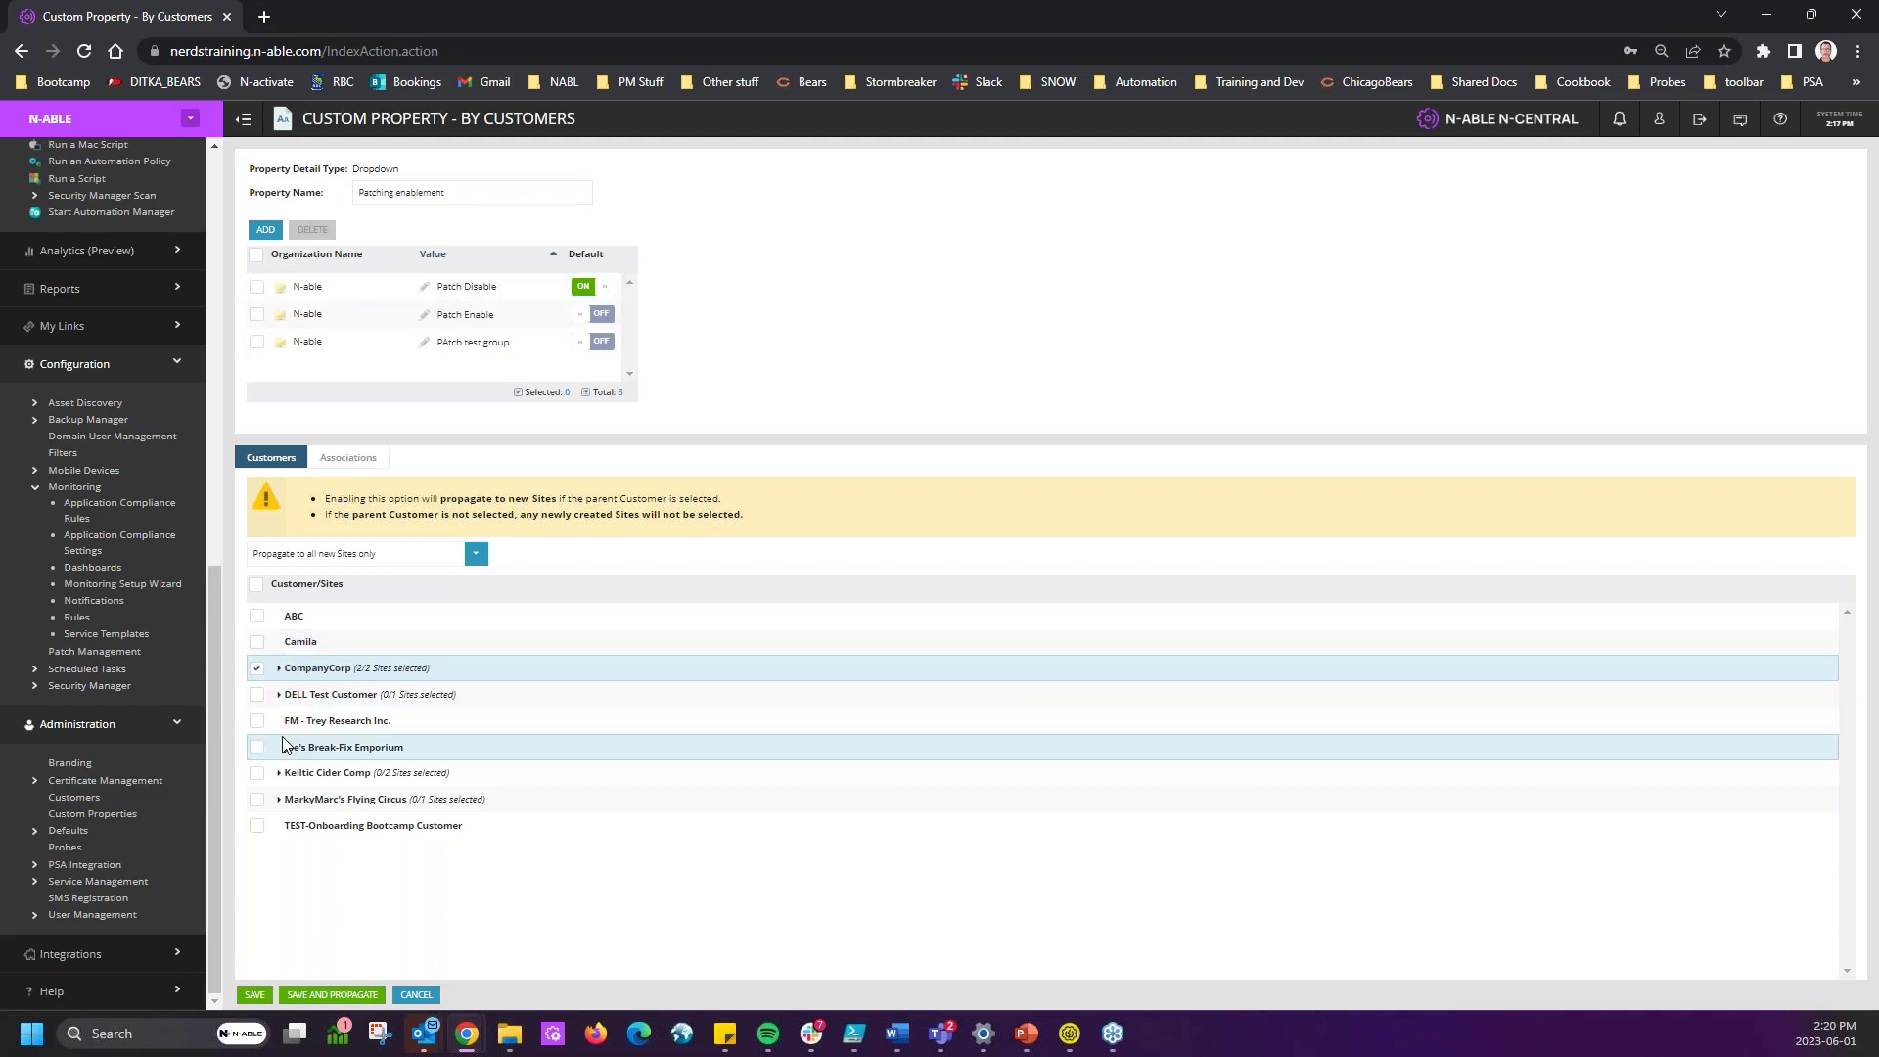
left_click(256, 667)
left_click(257, 694)
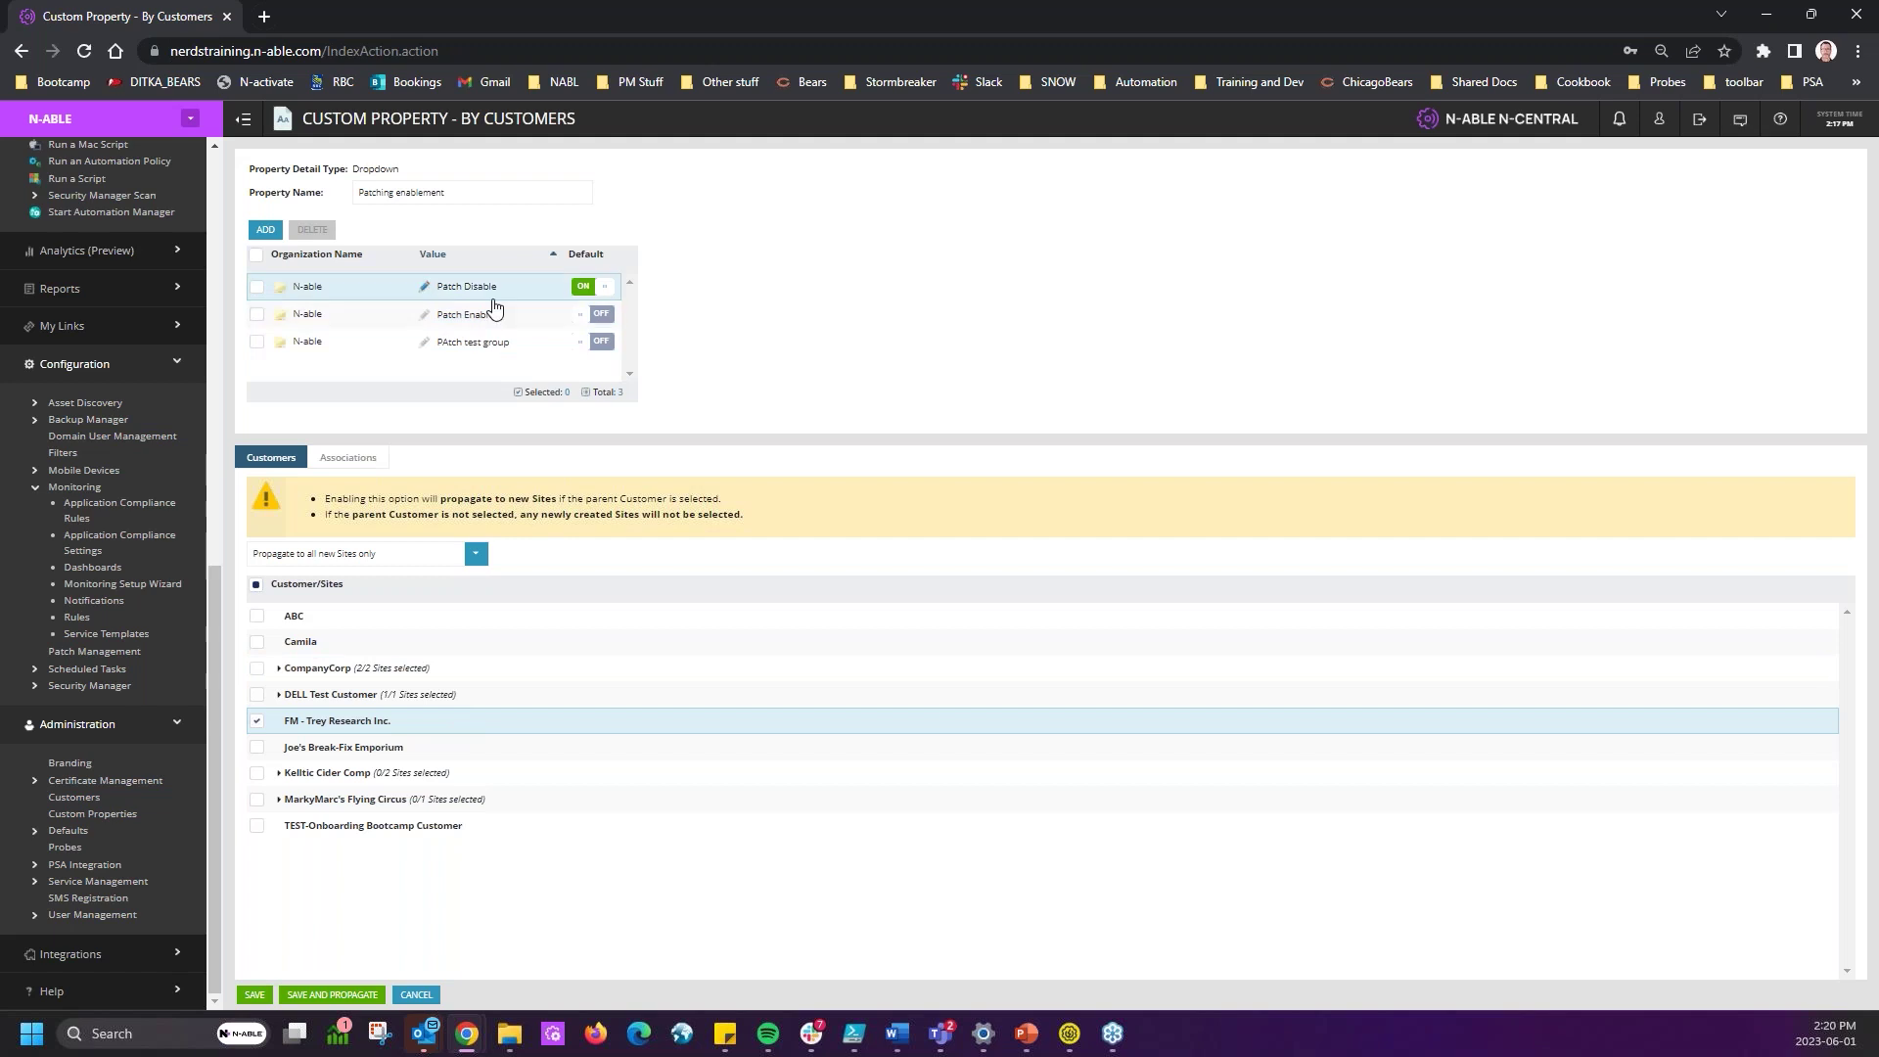
- Try Patch Enable as the default value, restore Patch Disable as the default, and save the custom property
left_click(603, 315)
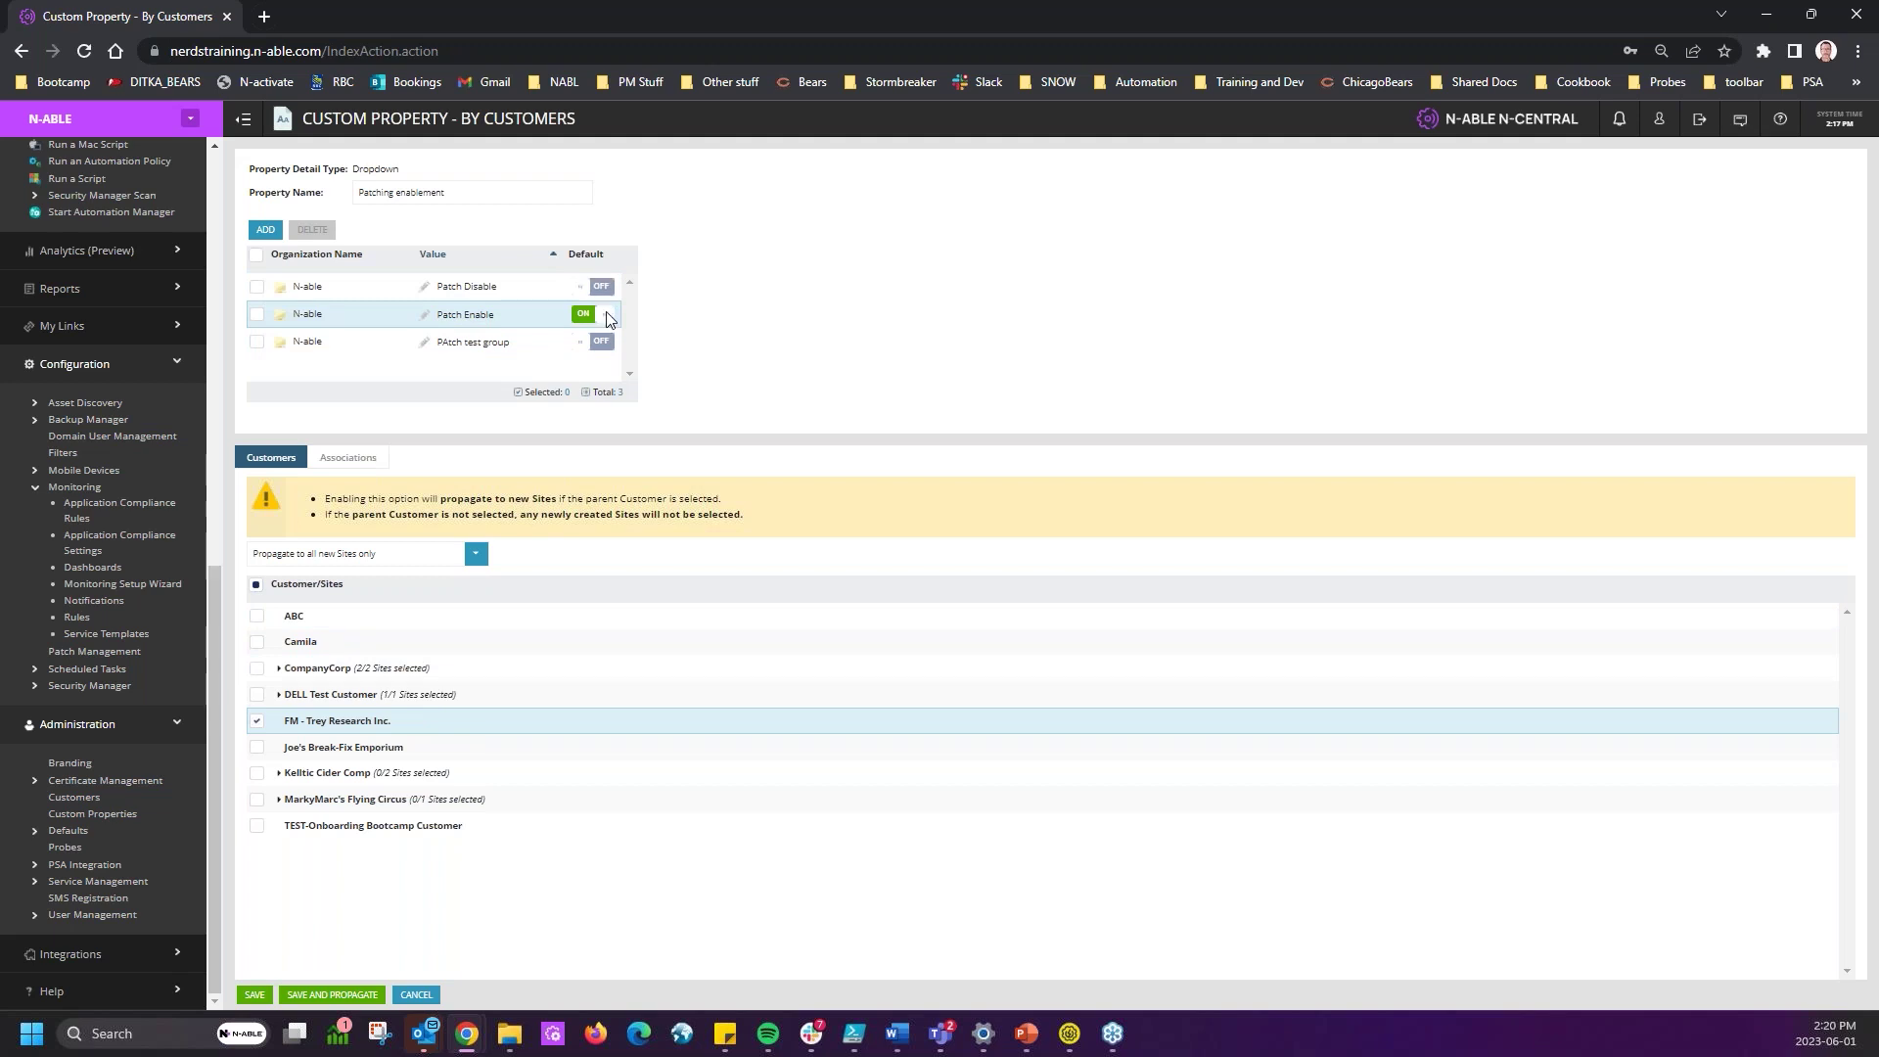
left_click(601, 287)
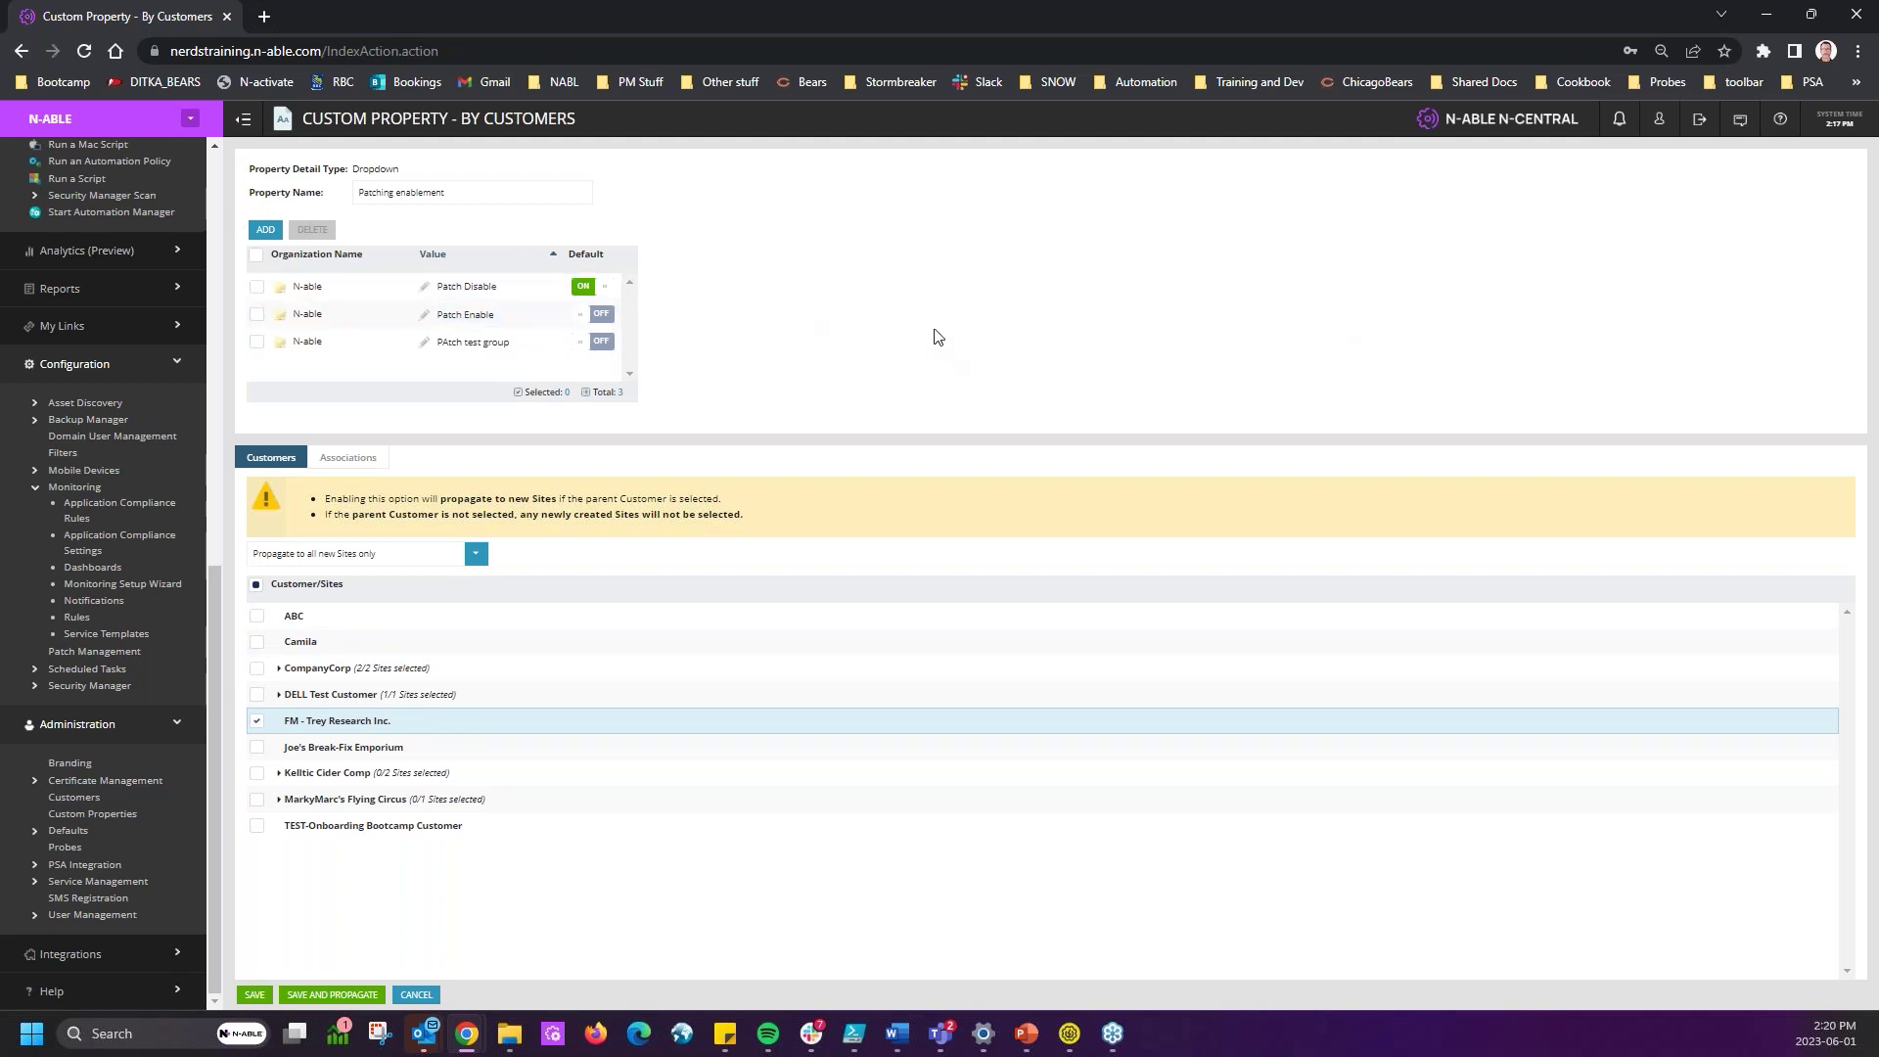
left_click(255, 994)
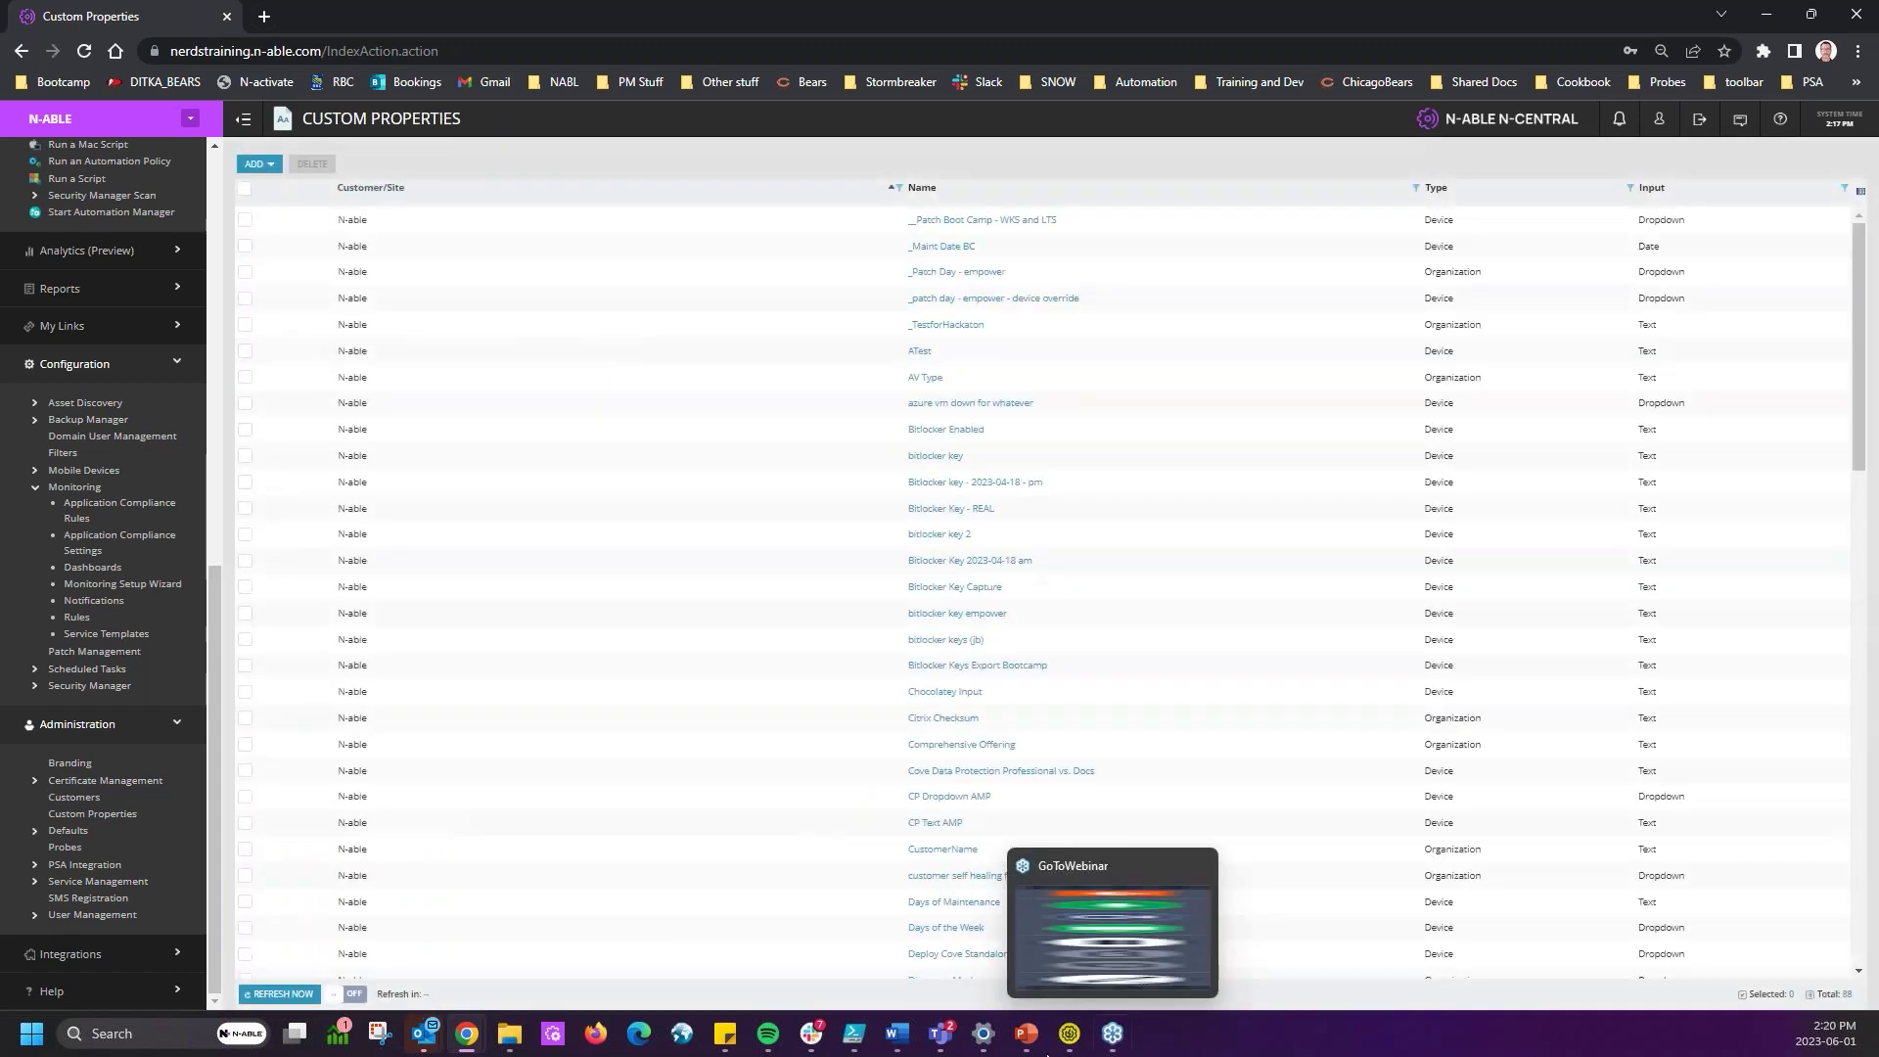
- Switch to the PowerPoint slide show and present the Getting Patching Up to Date and Patch On Demand demo slides
left_click(1027, 929)
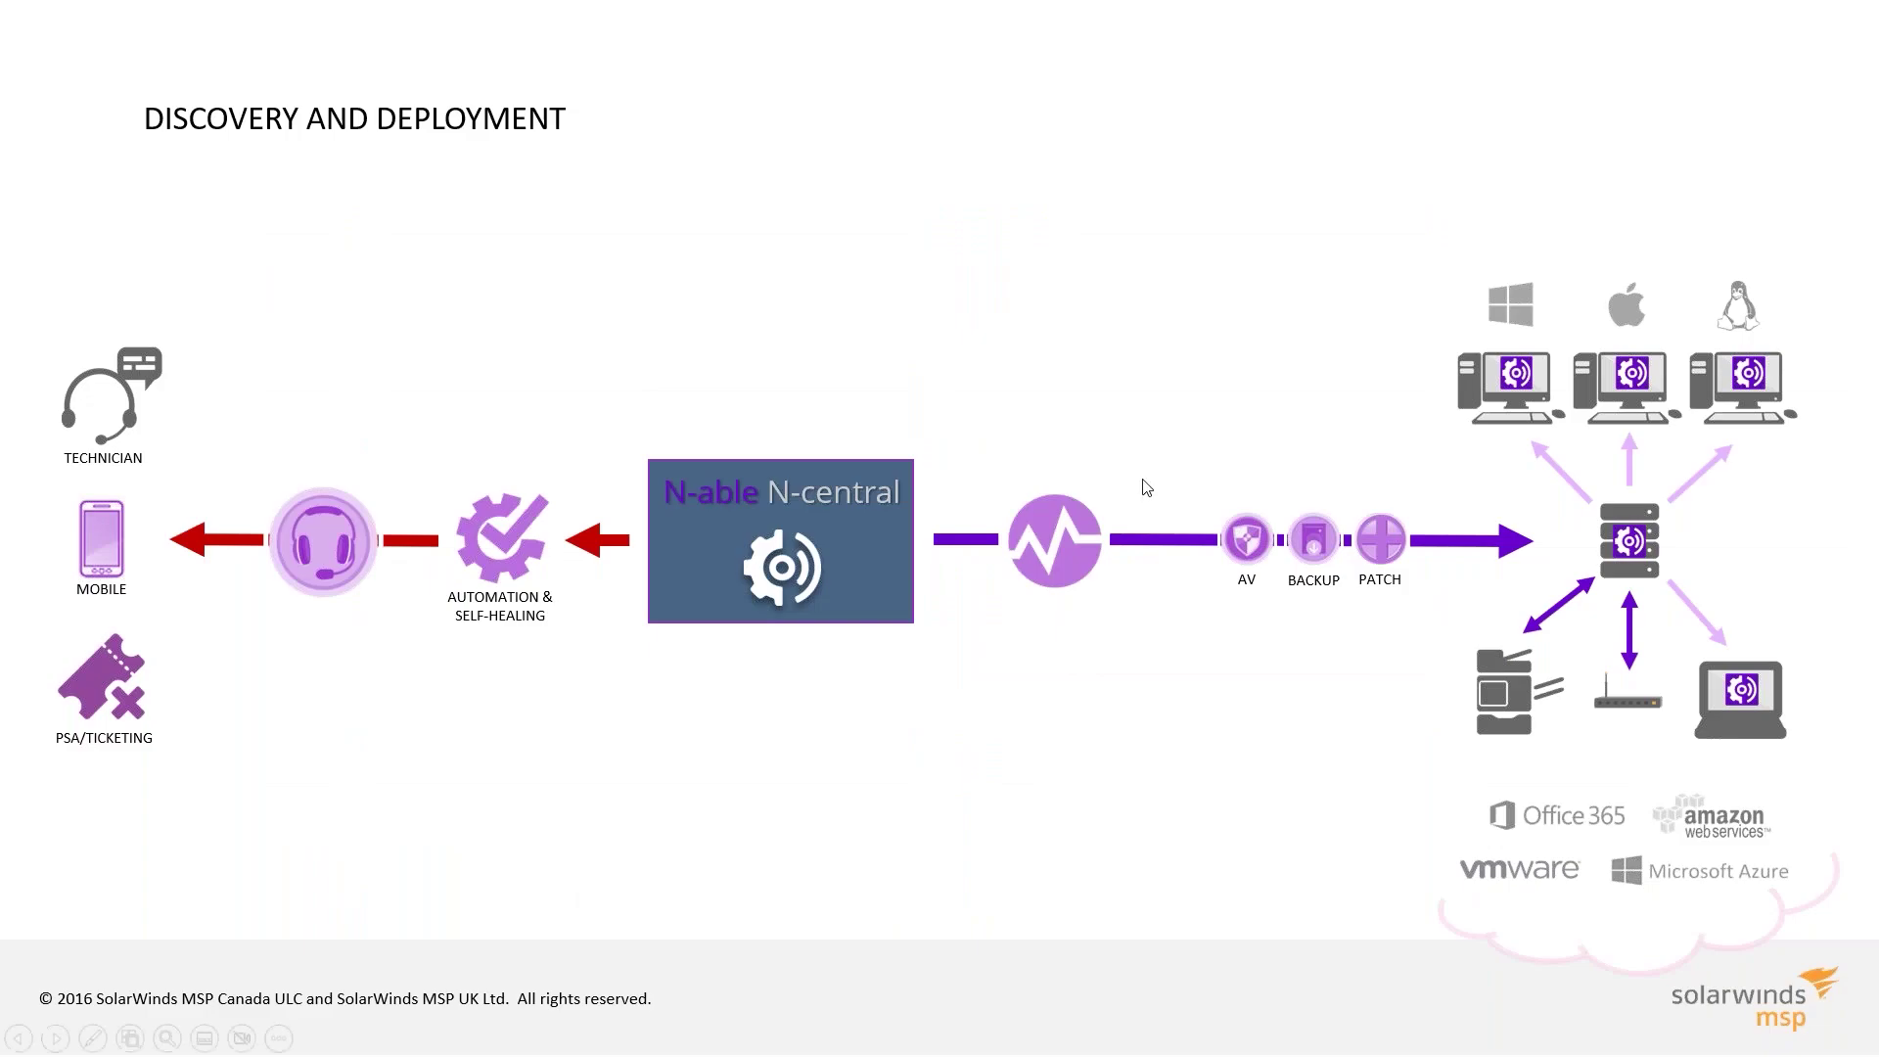
key("alt+Tab")
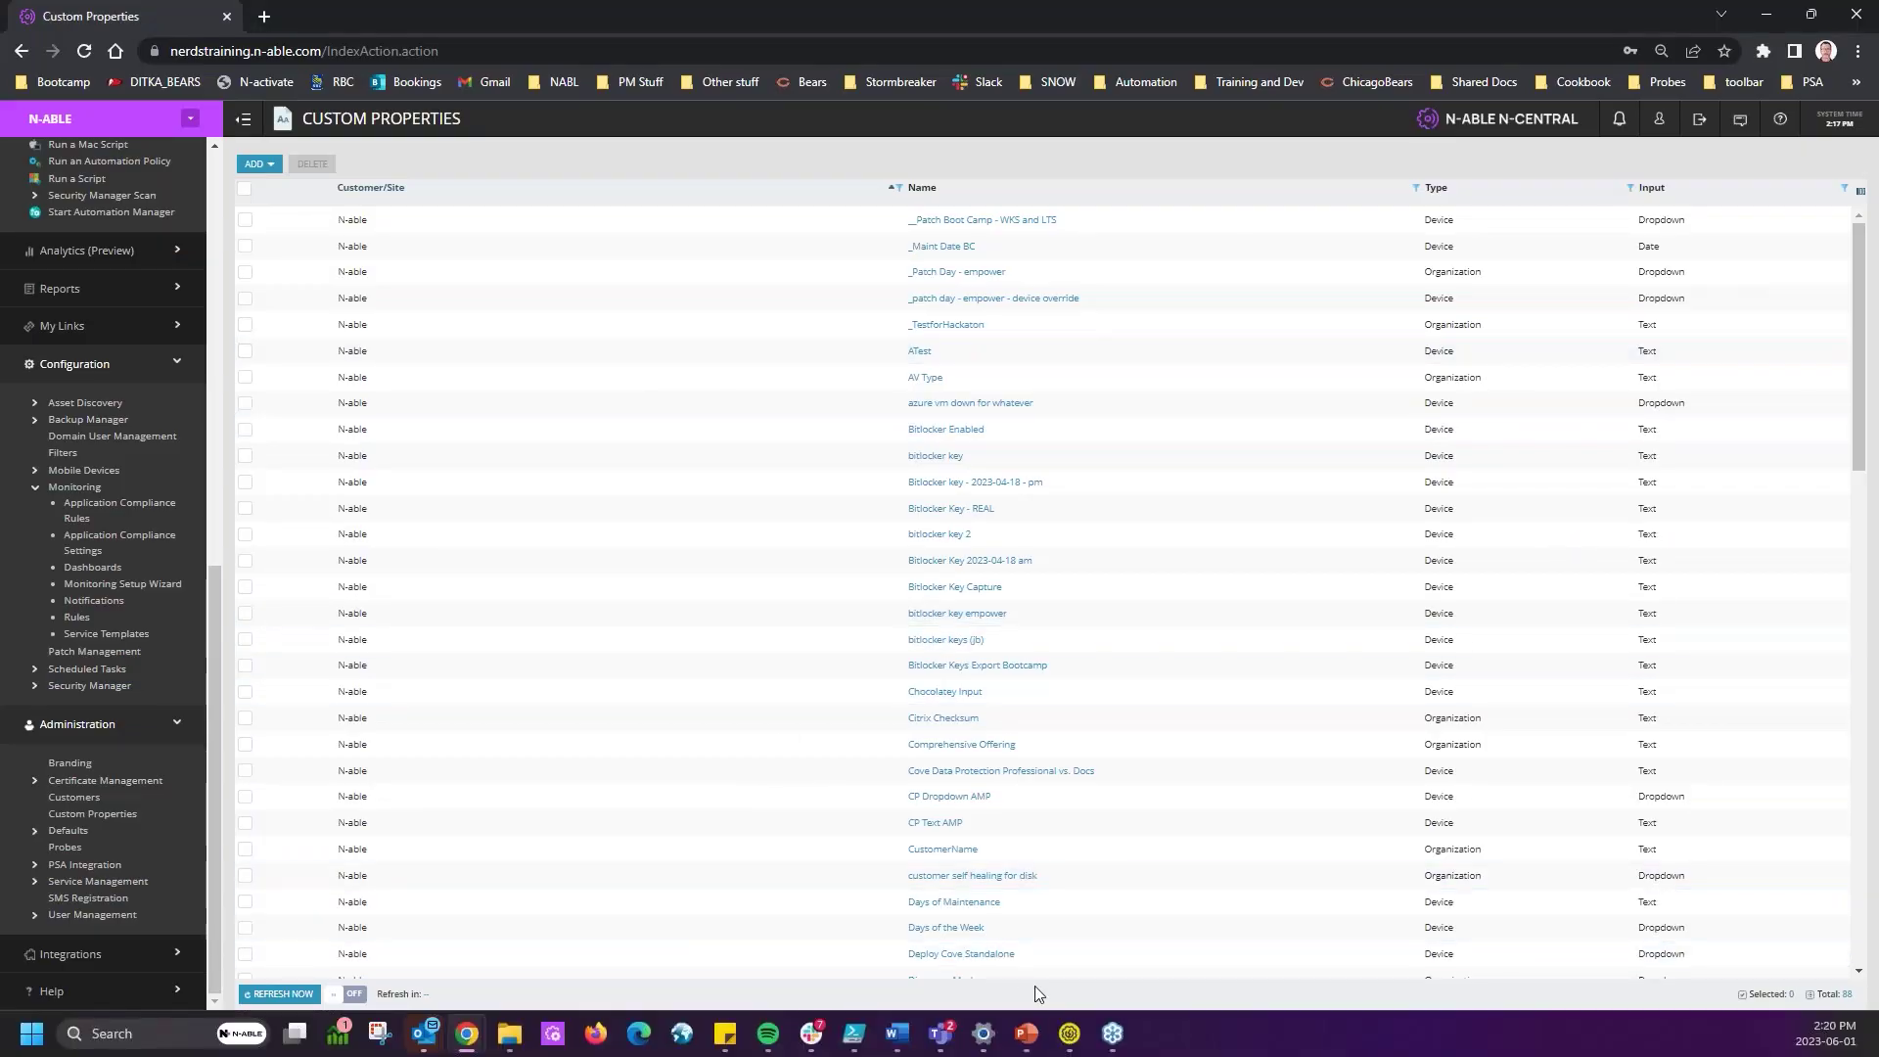
mouse_move(1027, 1033)
left_click(1200, 949)
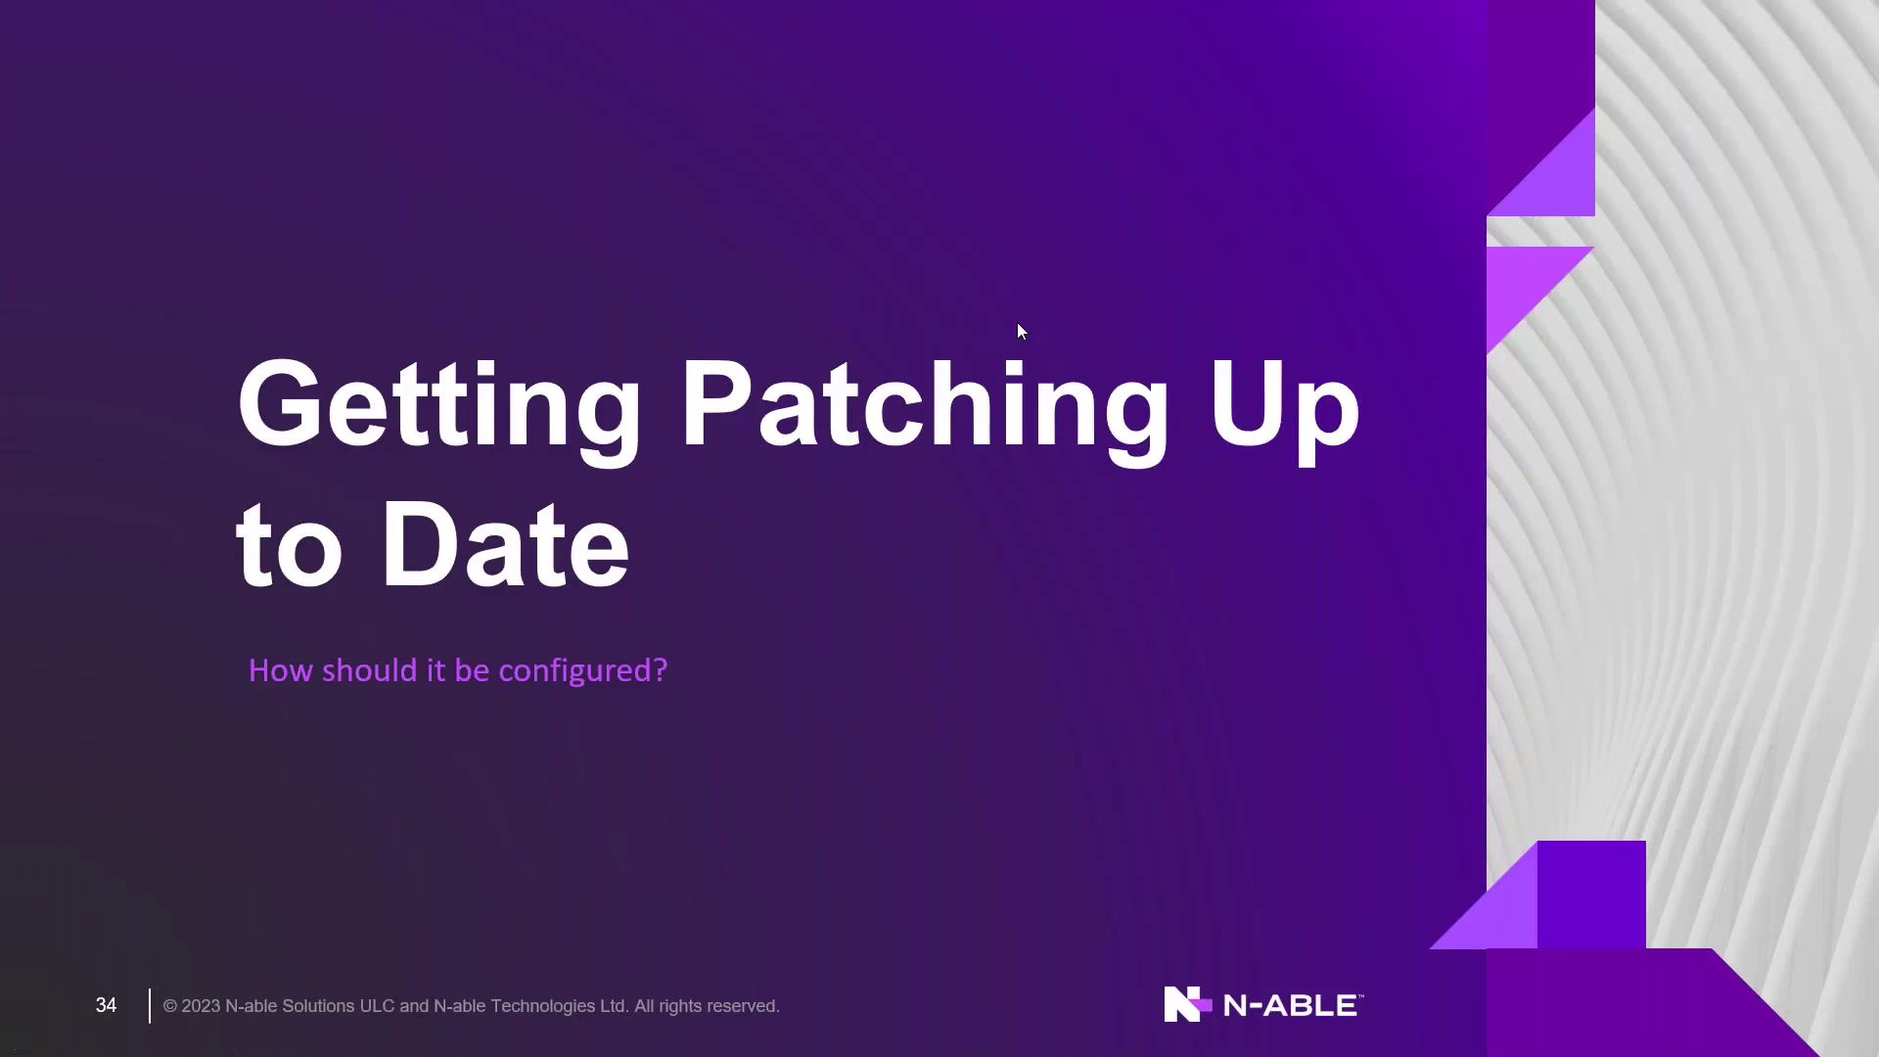
left_click(1013, 323)
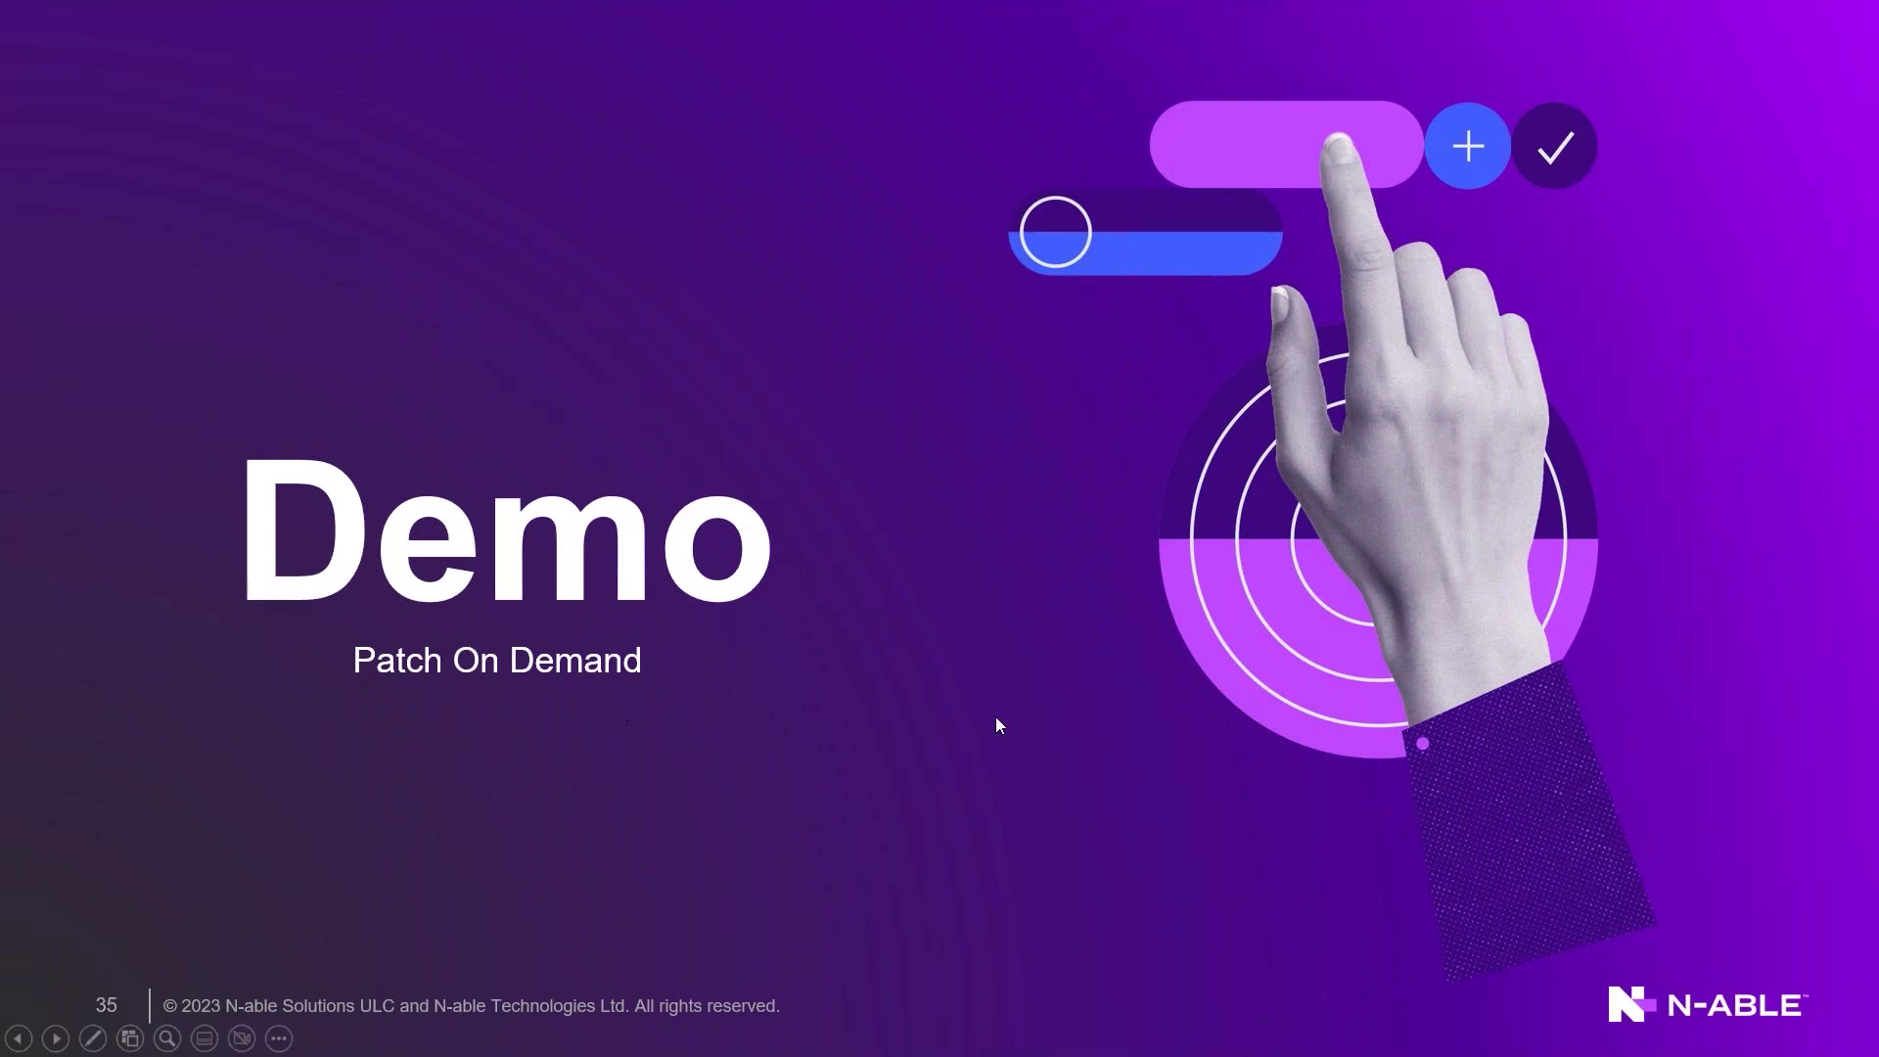
key("Left")
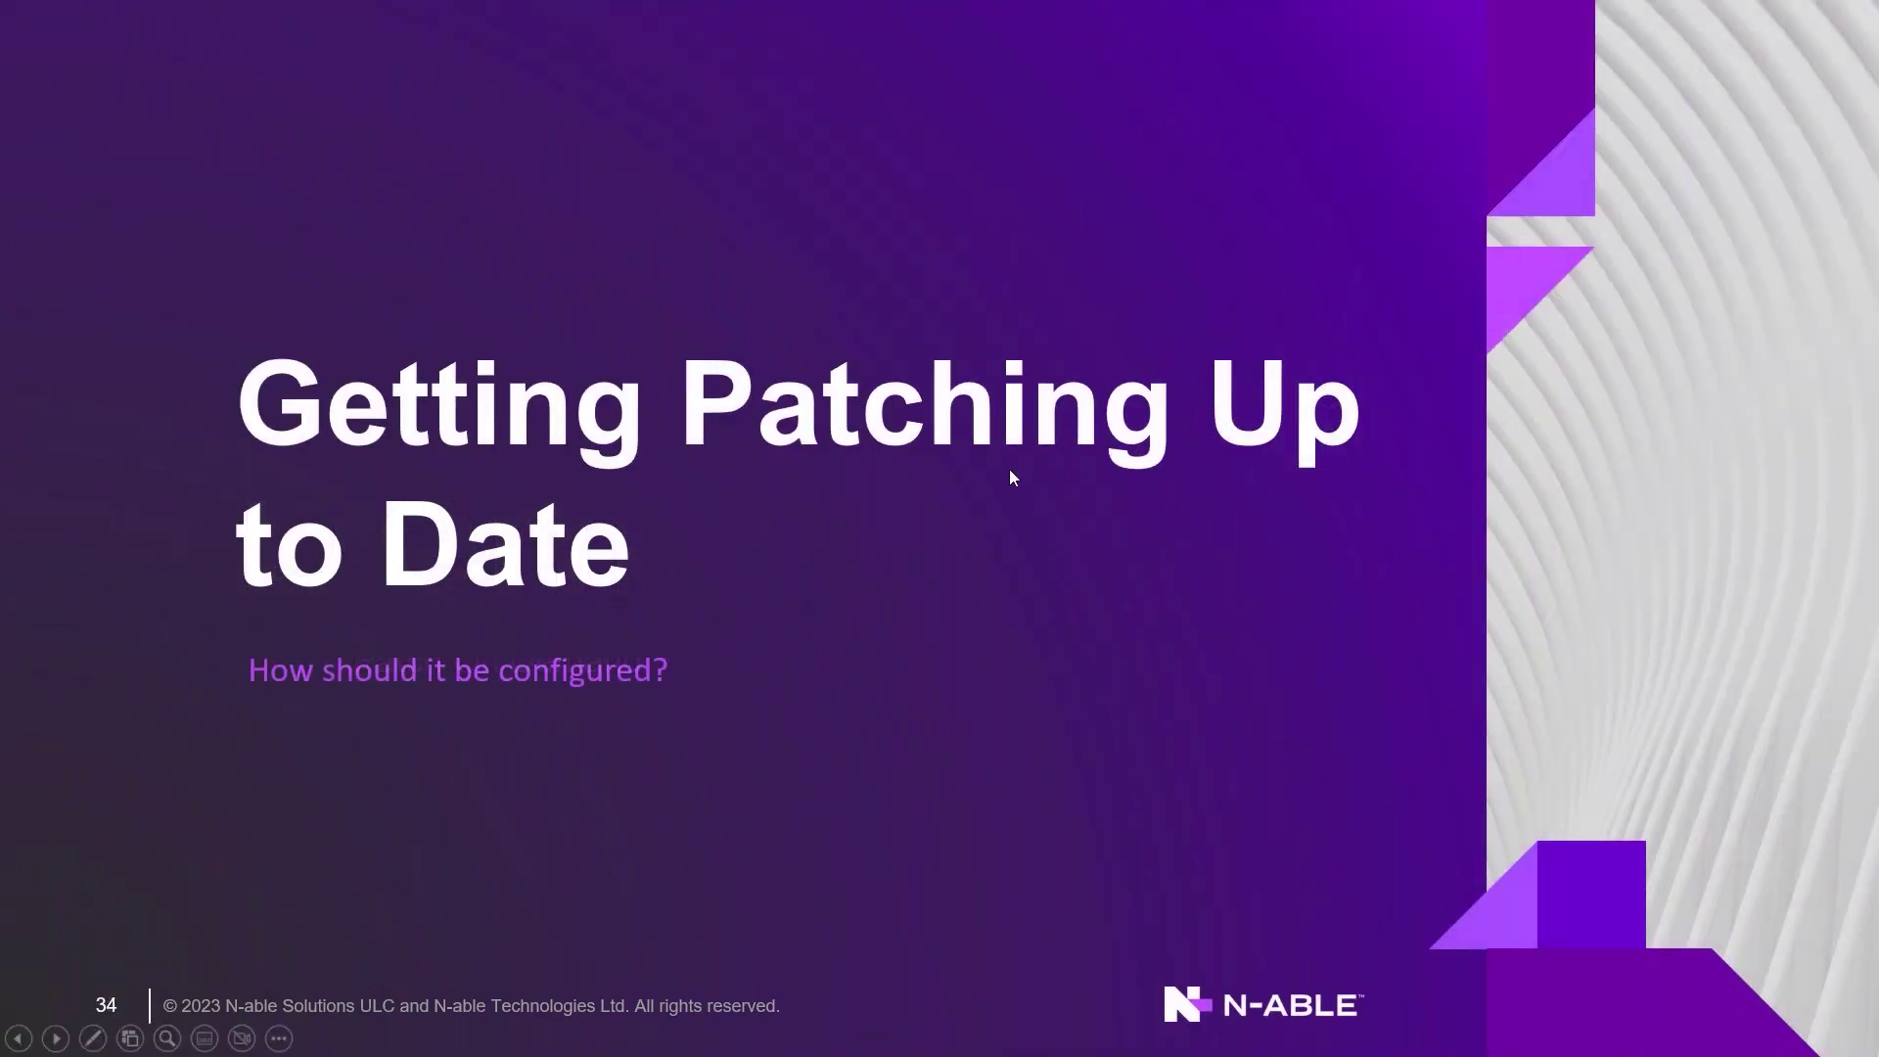
key("Right")
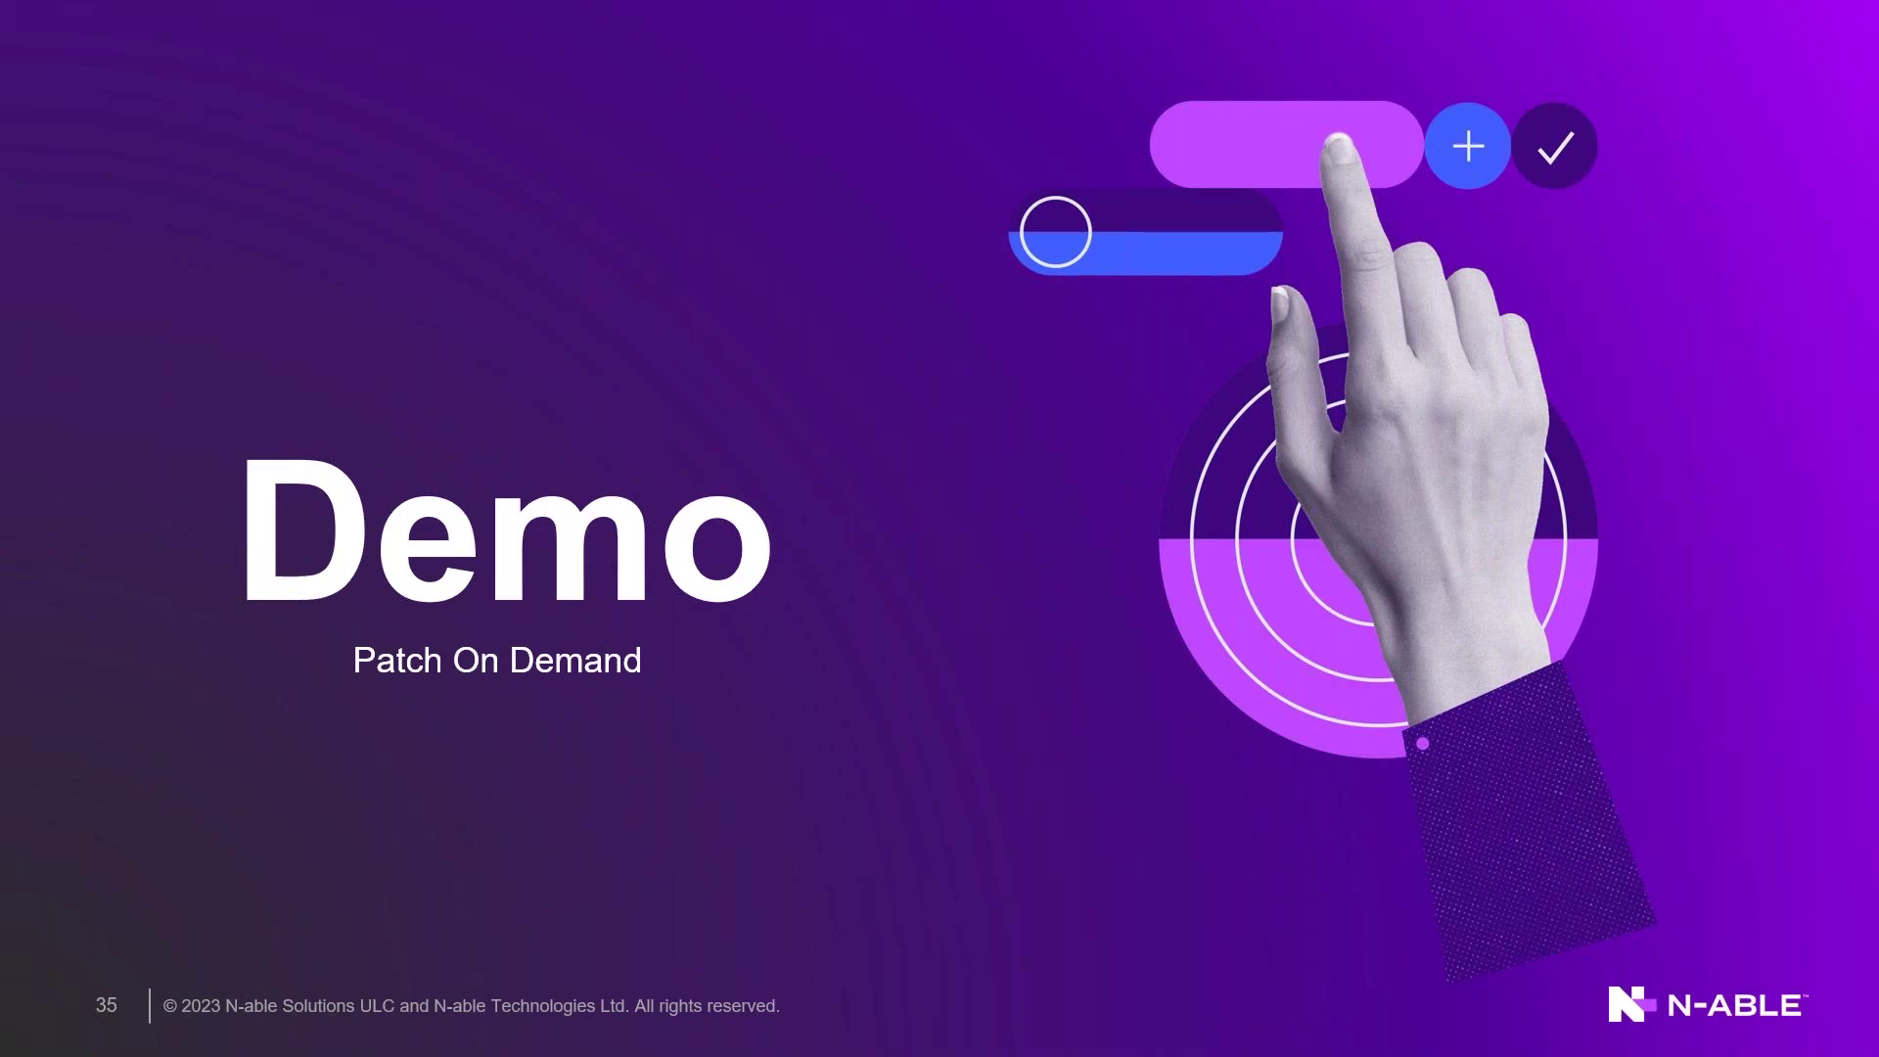
- Return to Chrome and select the six Windows servers from Trey-PE-0089 through Trey-PE-1355_probe in the All Devices view
key("alt+Tab")
scroll(98, 685, "up", 10)
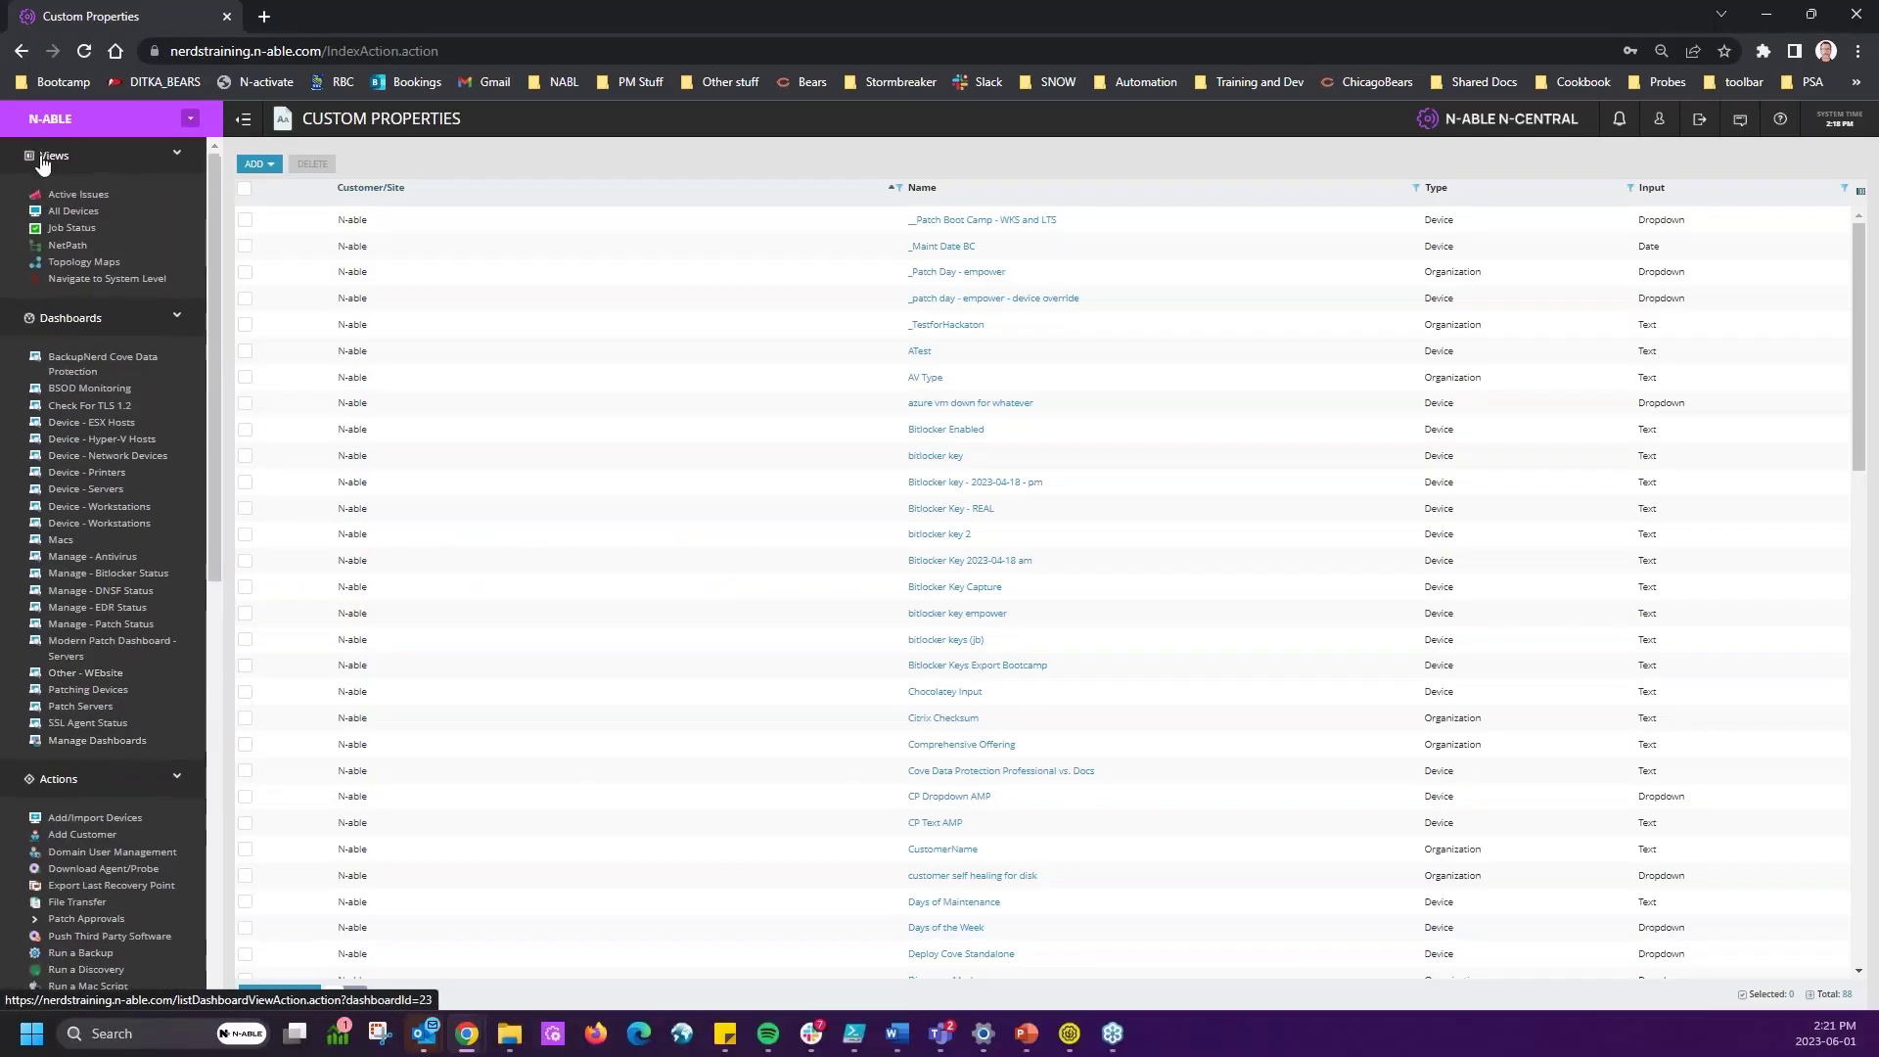
left_click(58, 212)
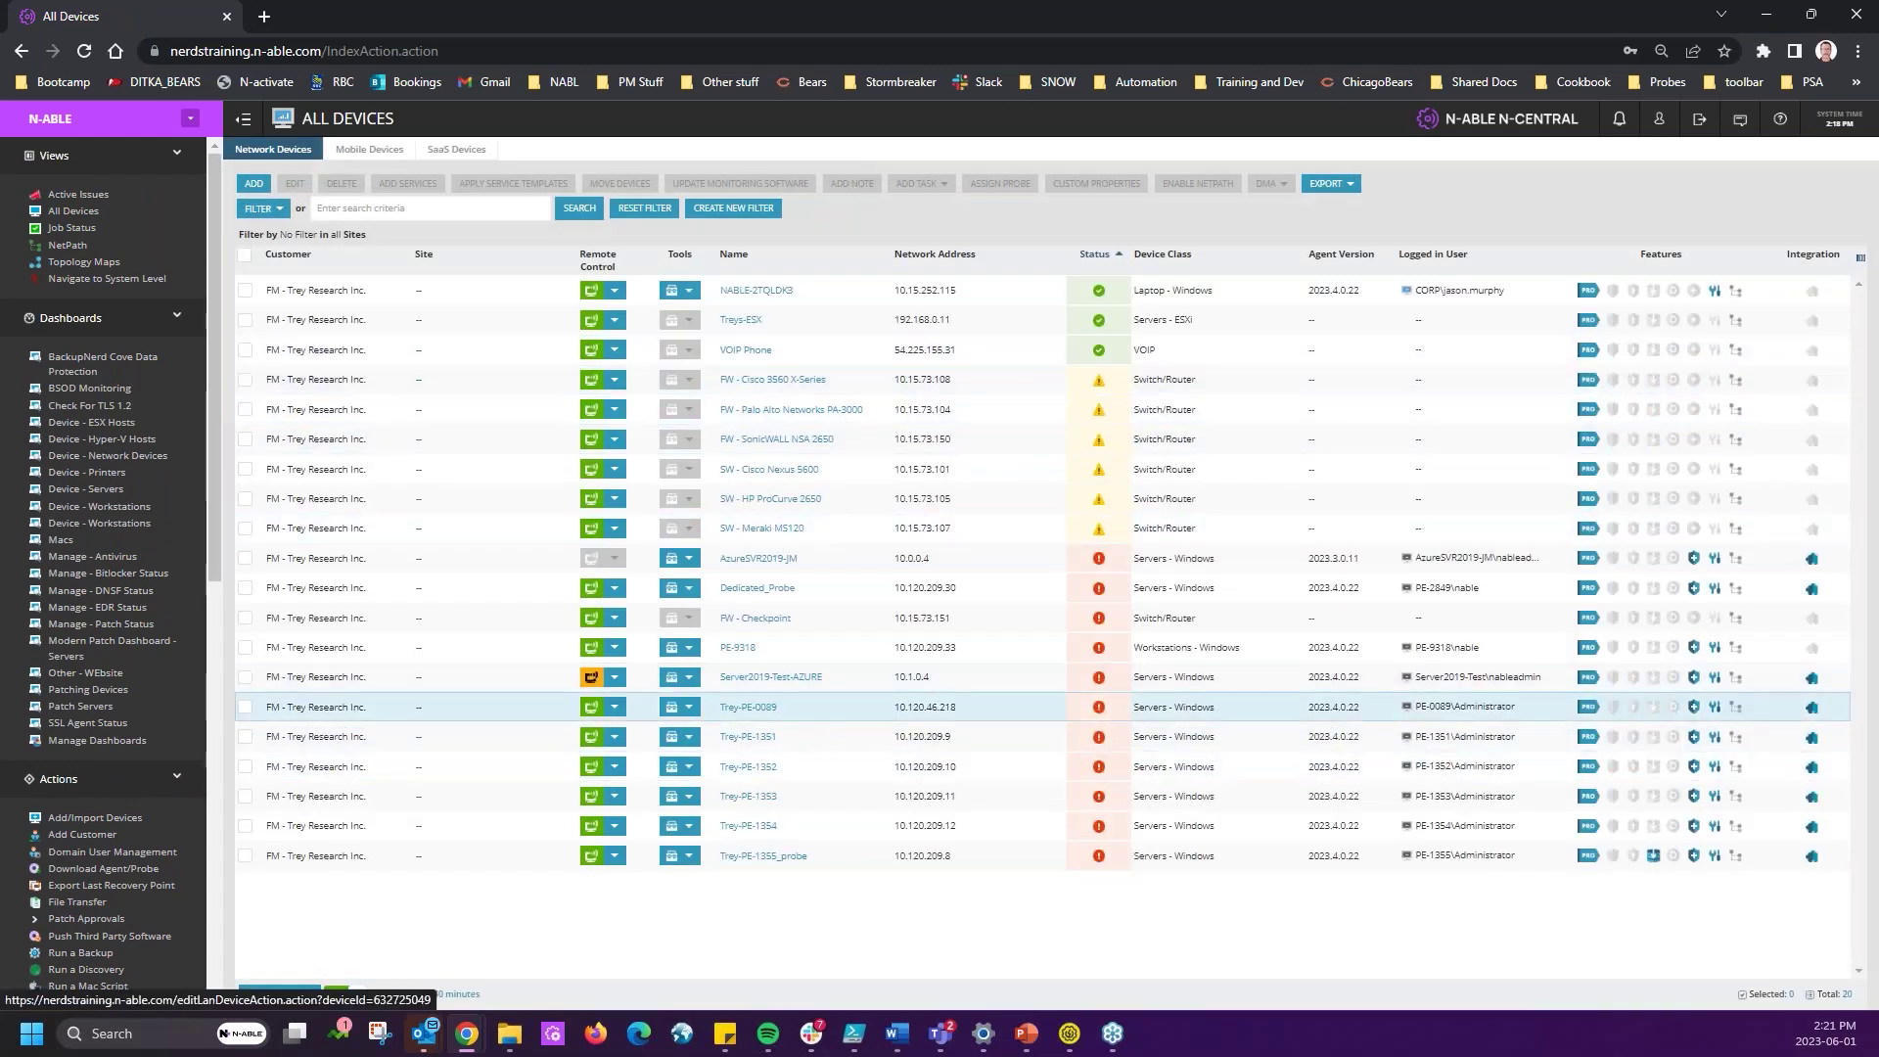
left_click(245, 707)
left_click(245, 735)
left_click(244, 766)
left_click(244, 795)
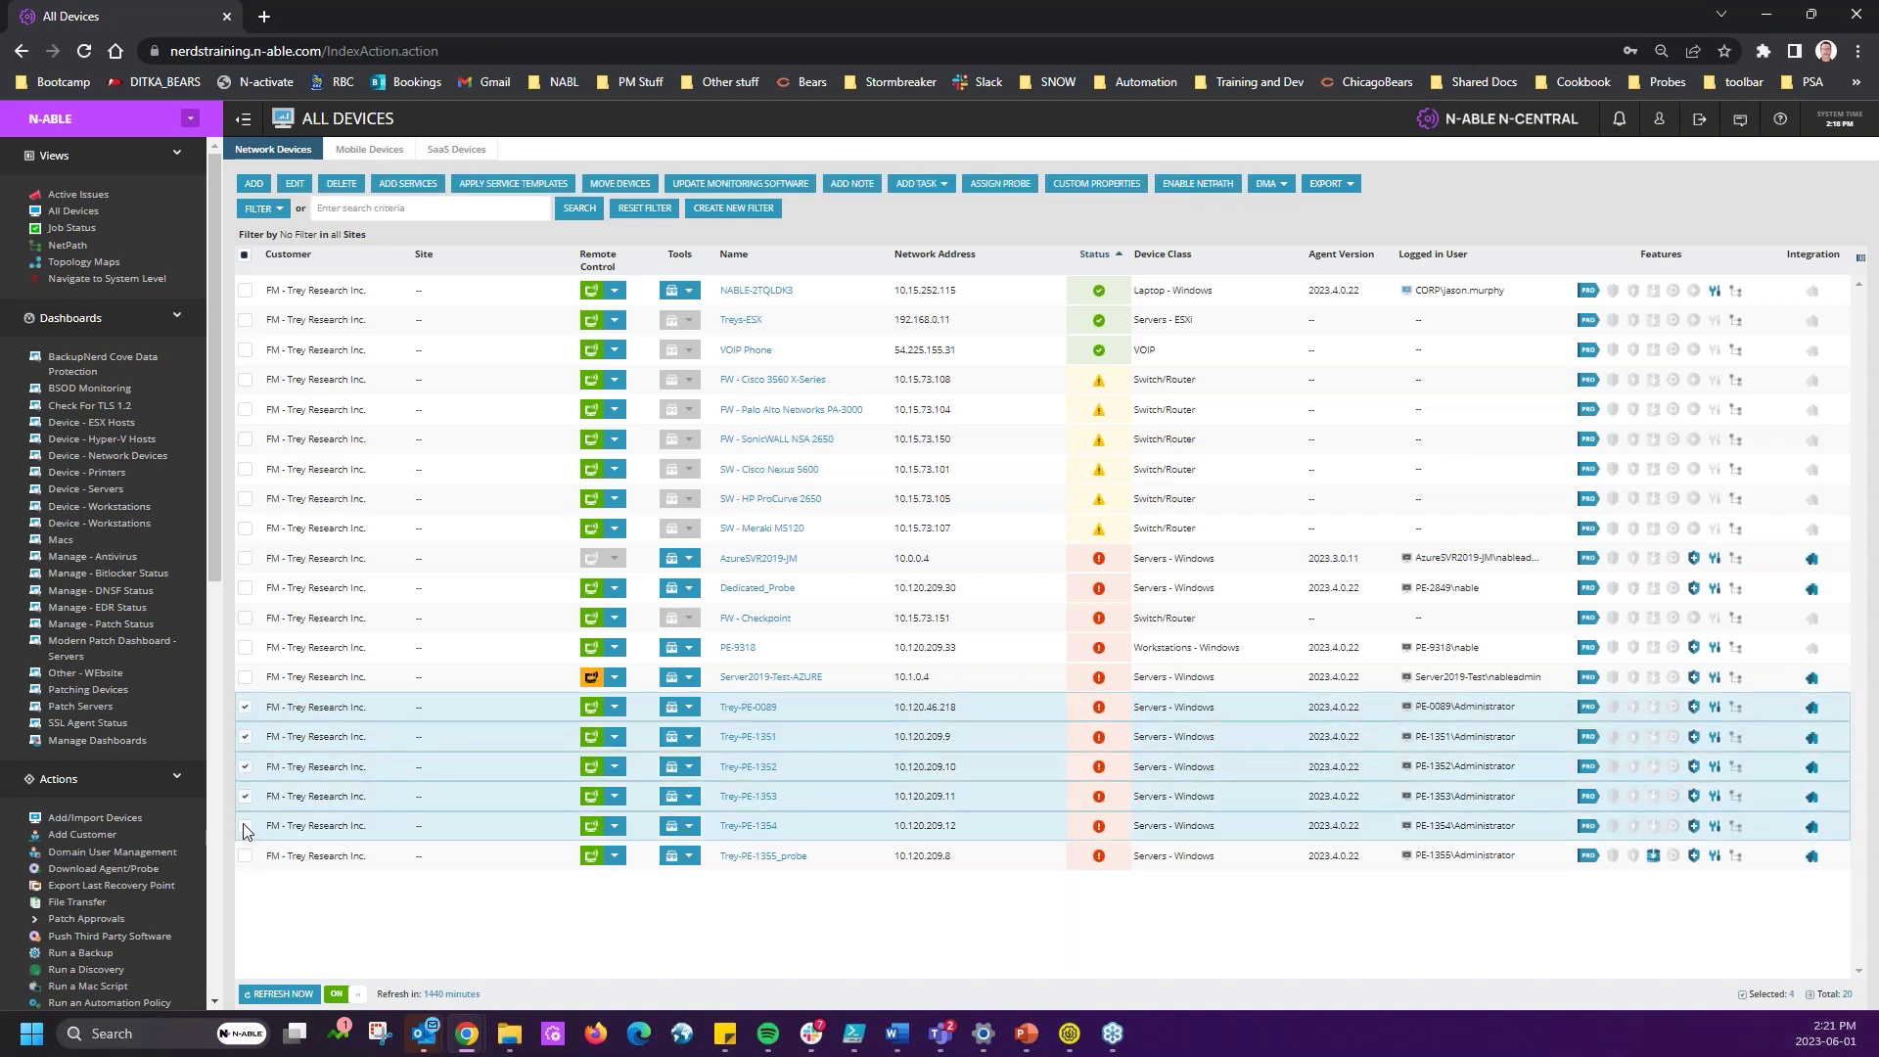
left_click(243, 825)
left_click(244, 855)
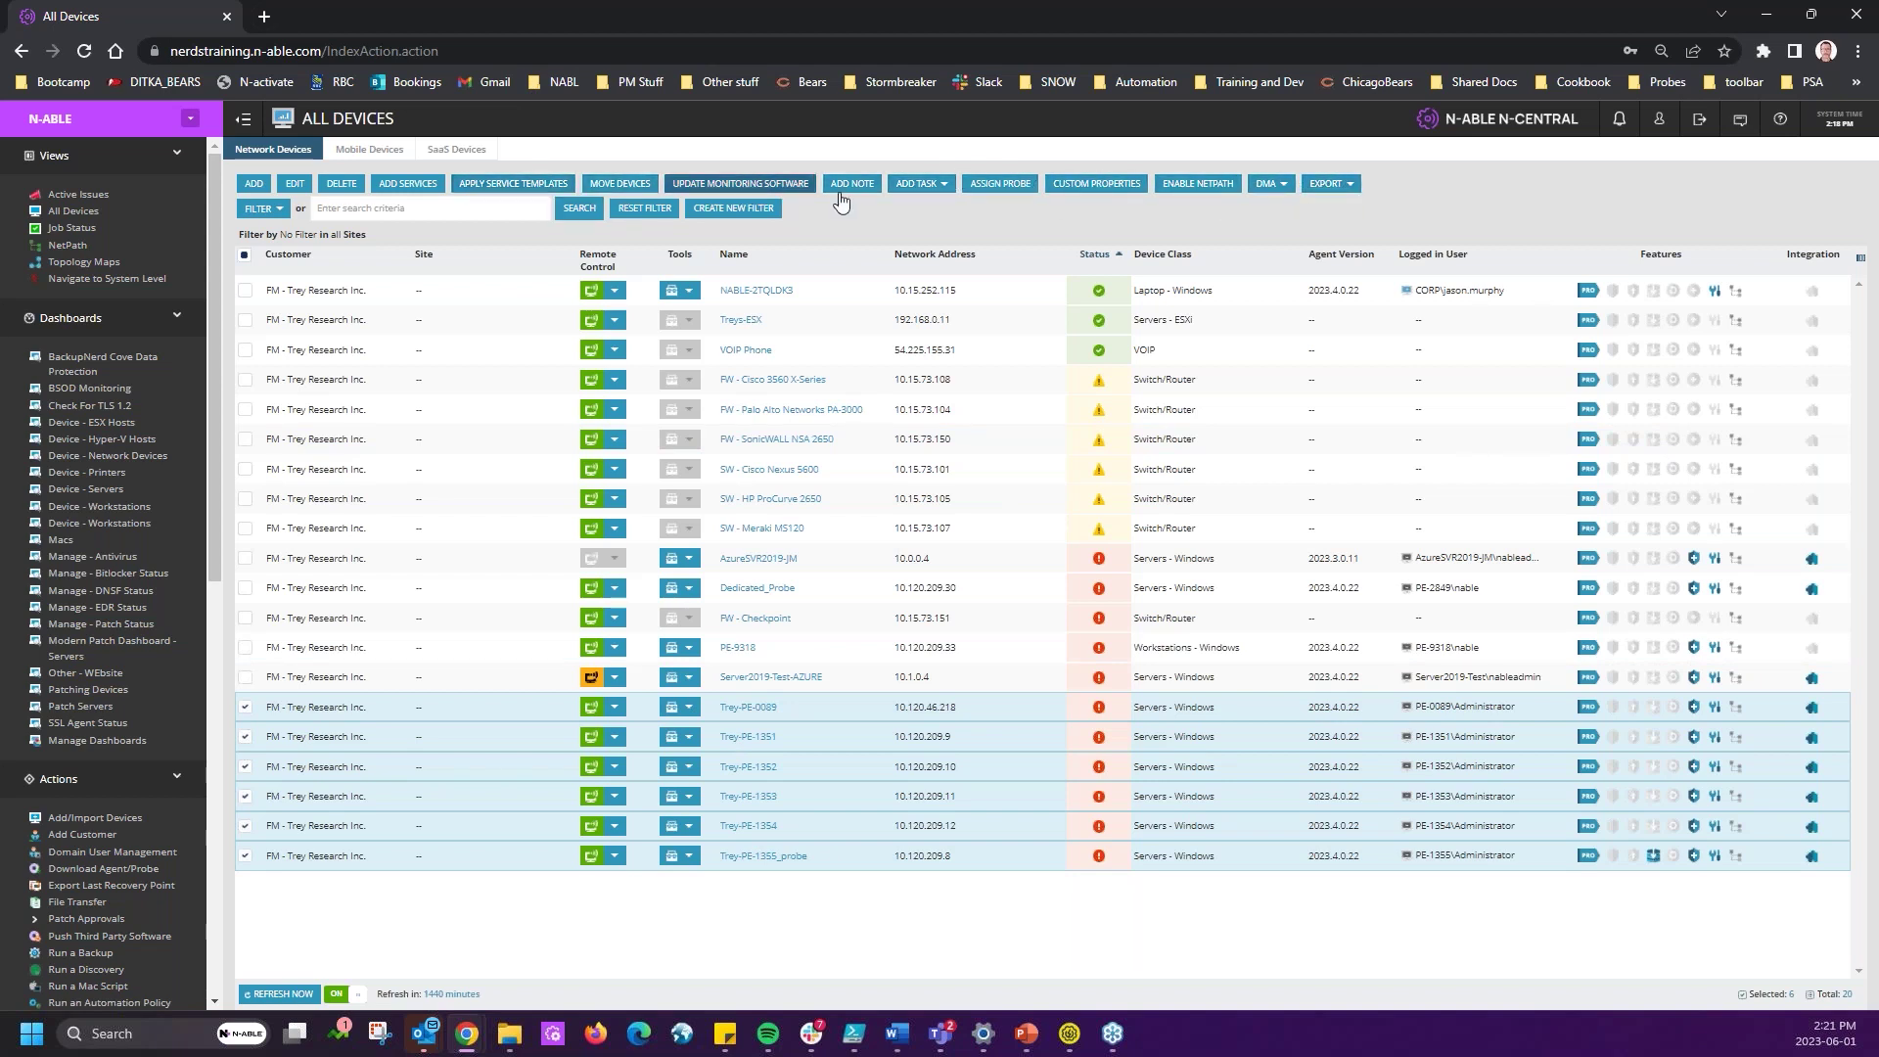
- Create a Patch On Demand task for the selected servers with only Security Updates as the classification to install
left_click(918, 184)
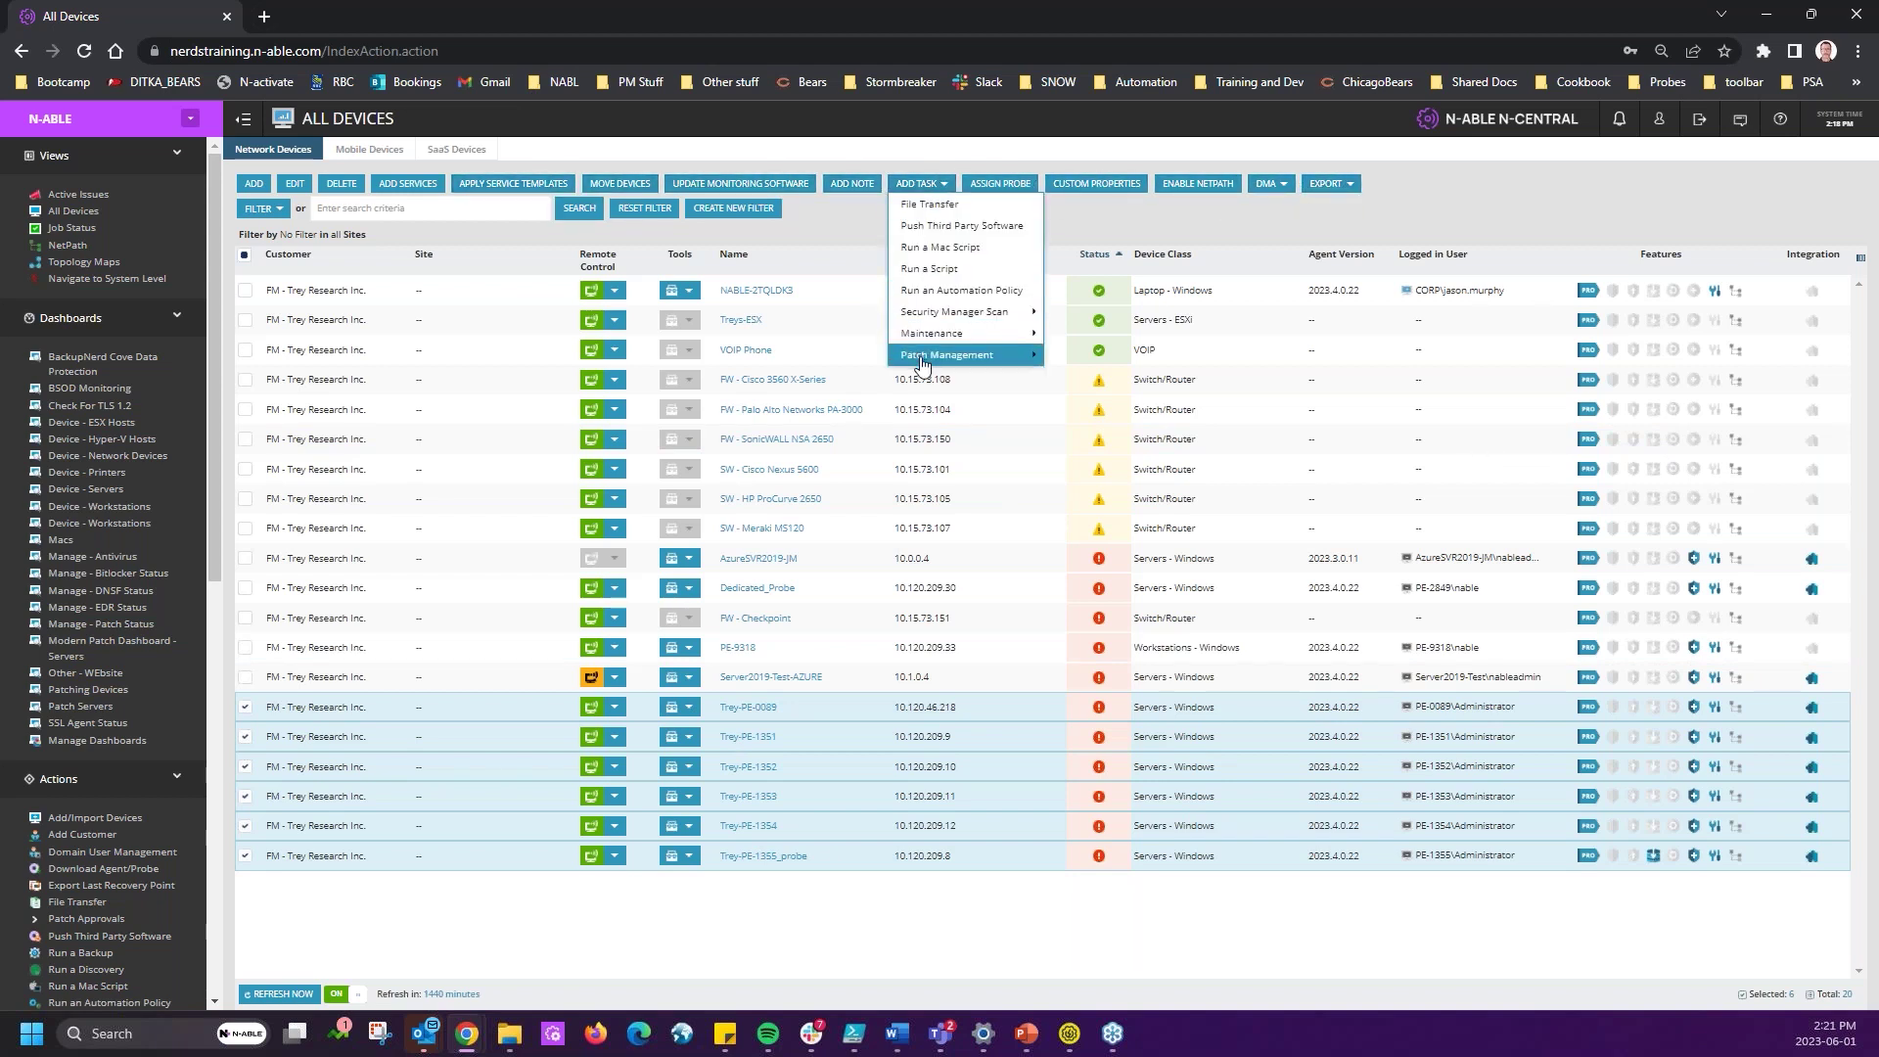
mouse_move(931, 358)
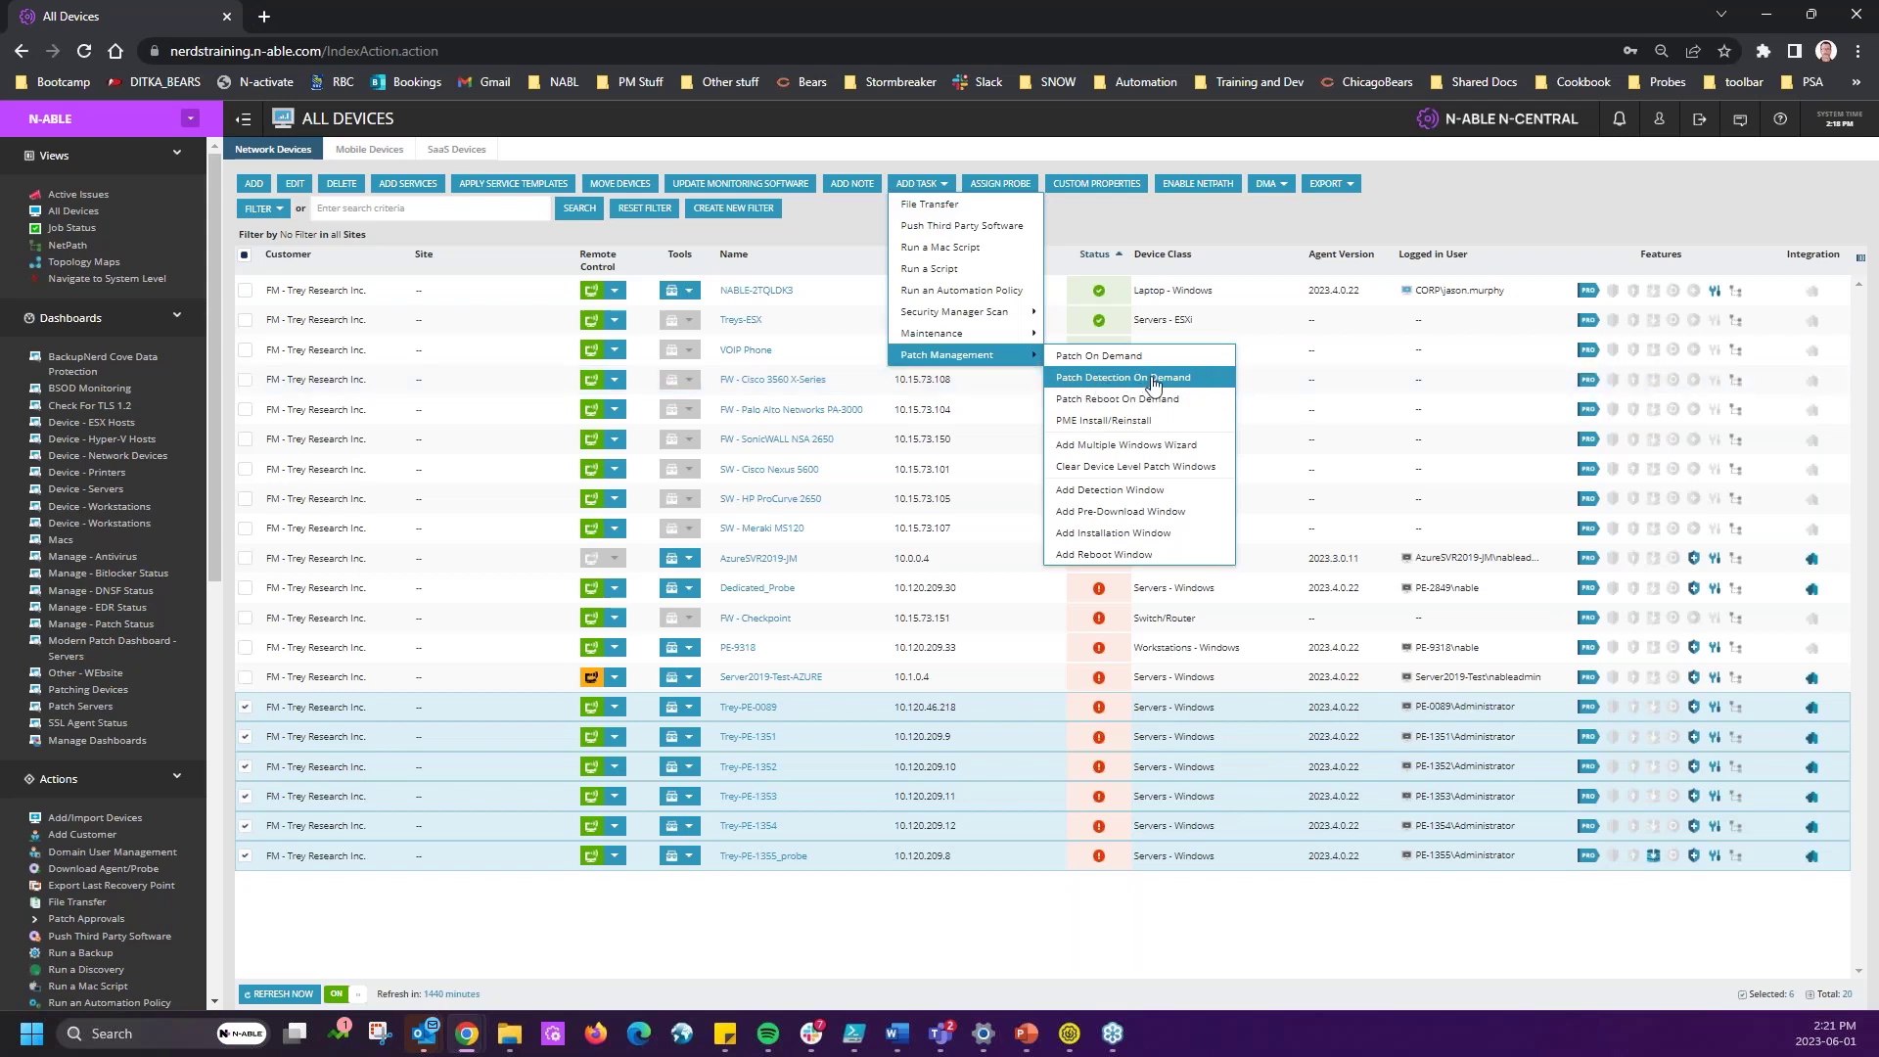
left_click(1098, 356)
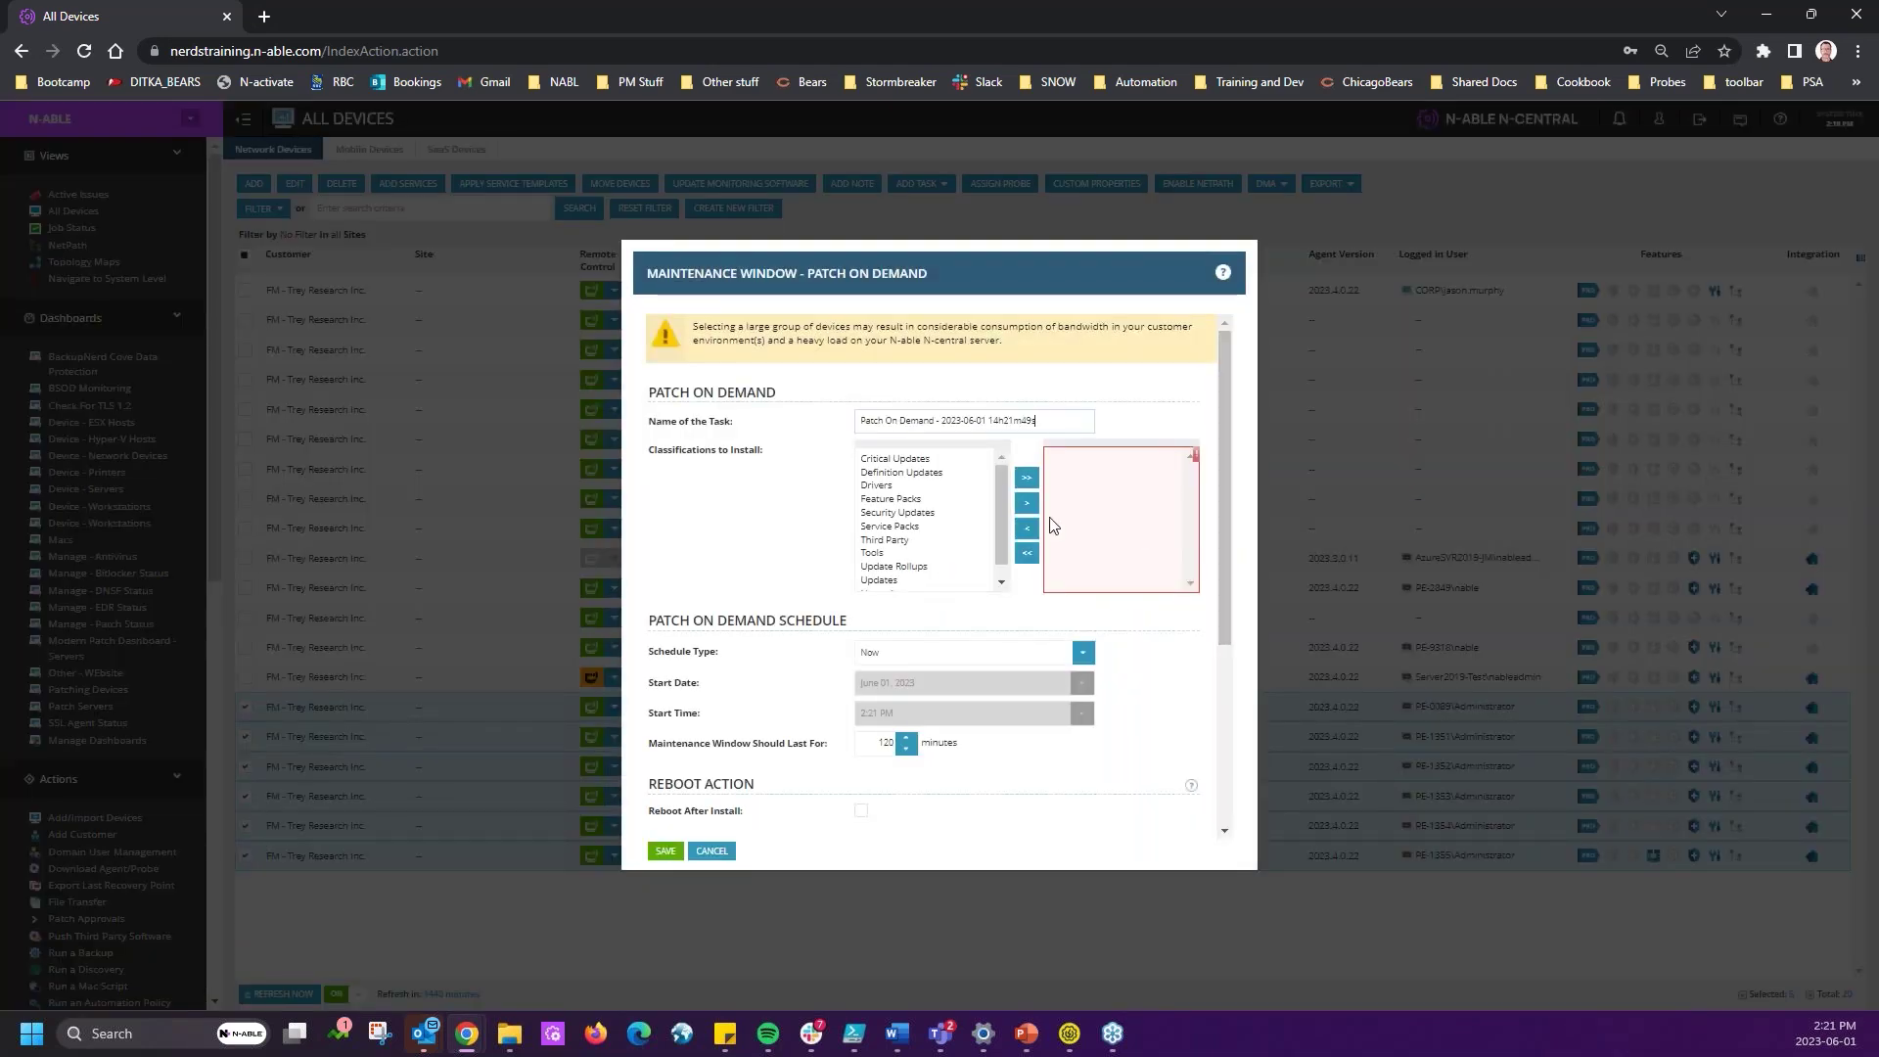
left_click(1027, 476)
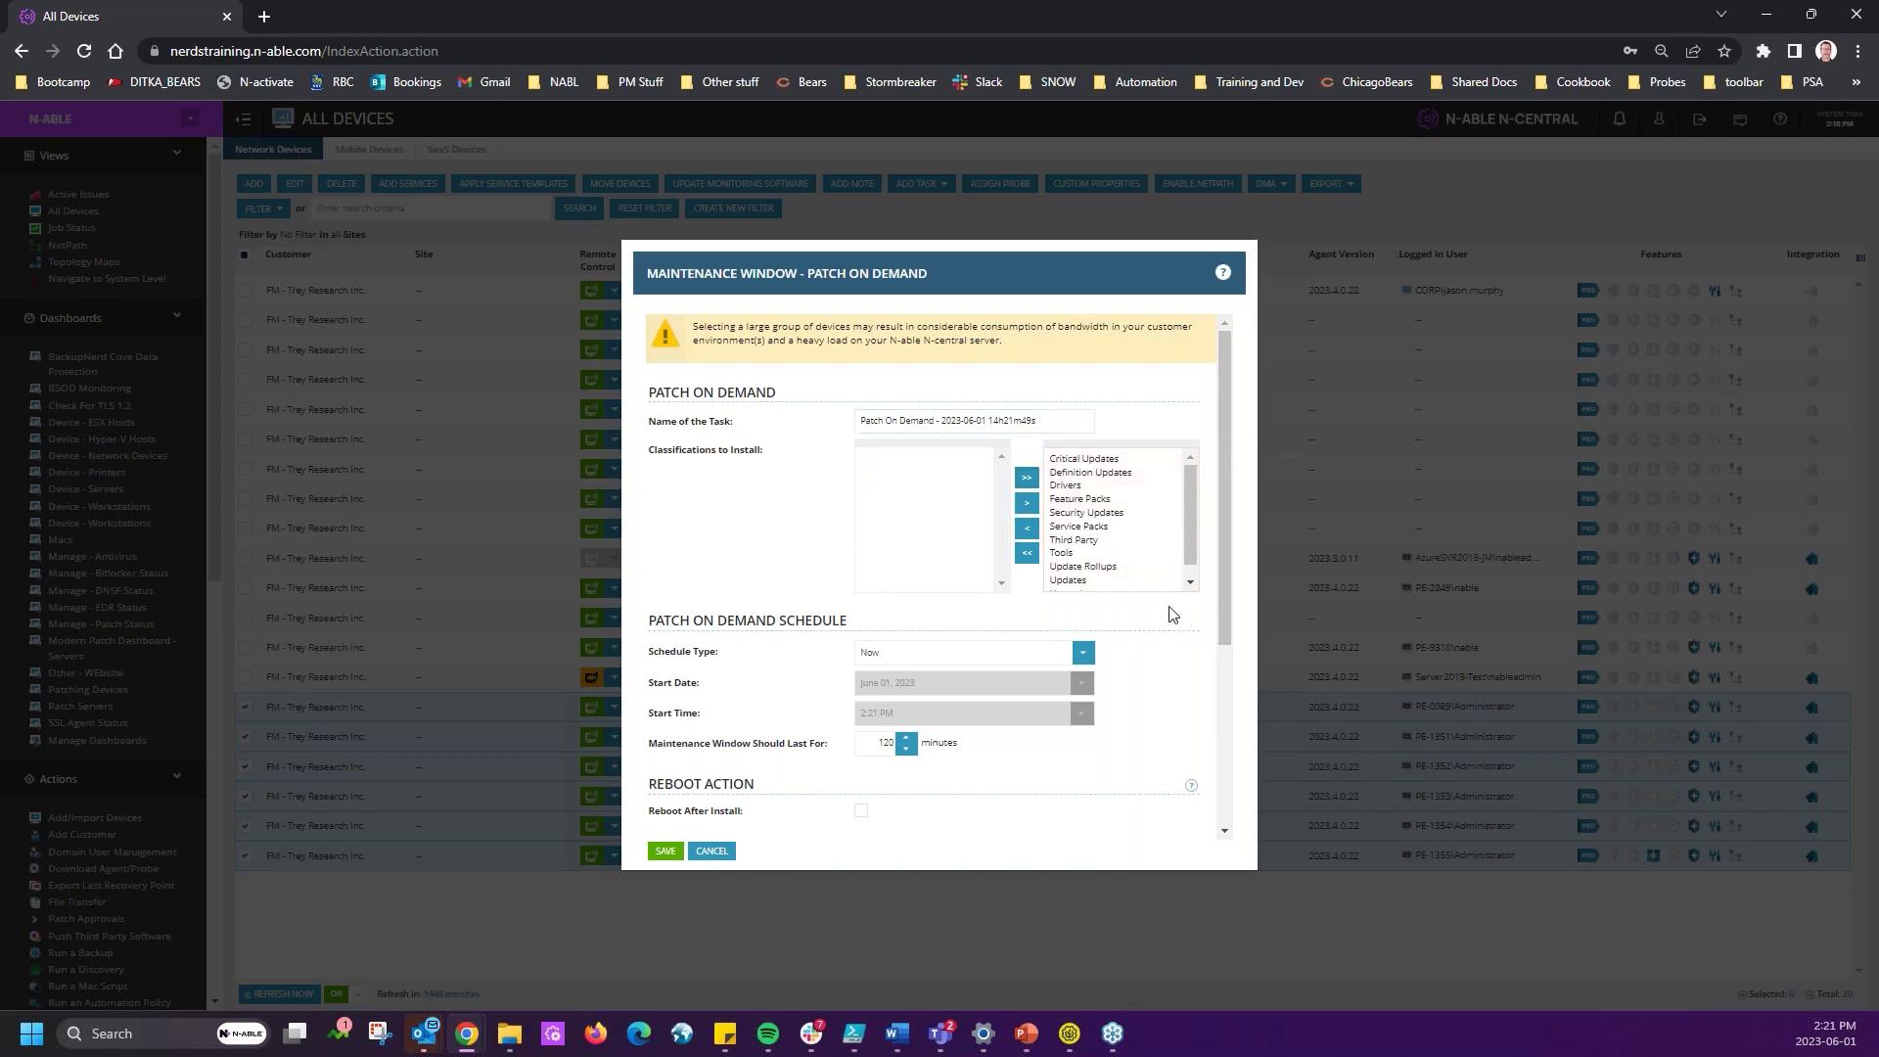
left_click(1078, 513)
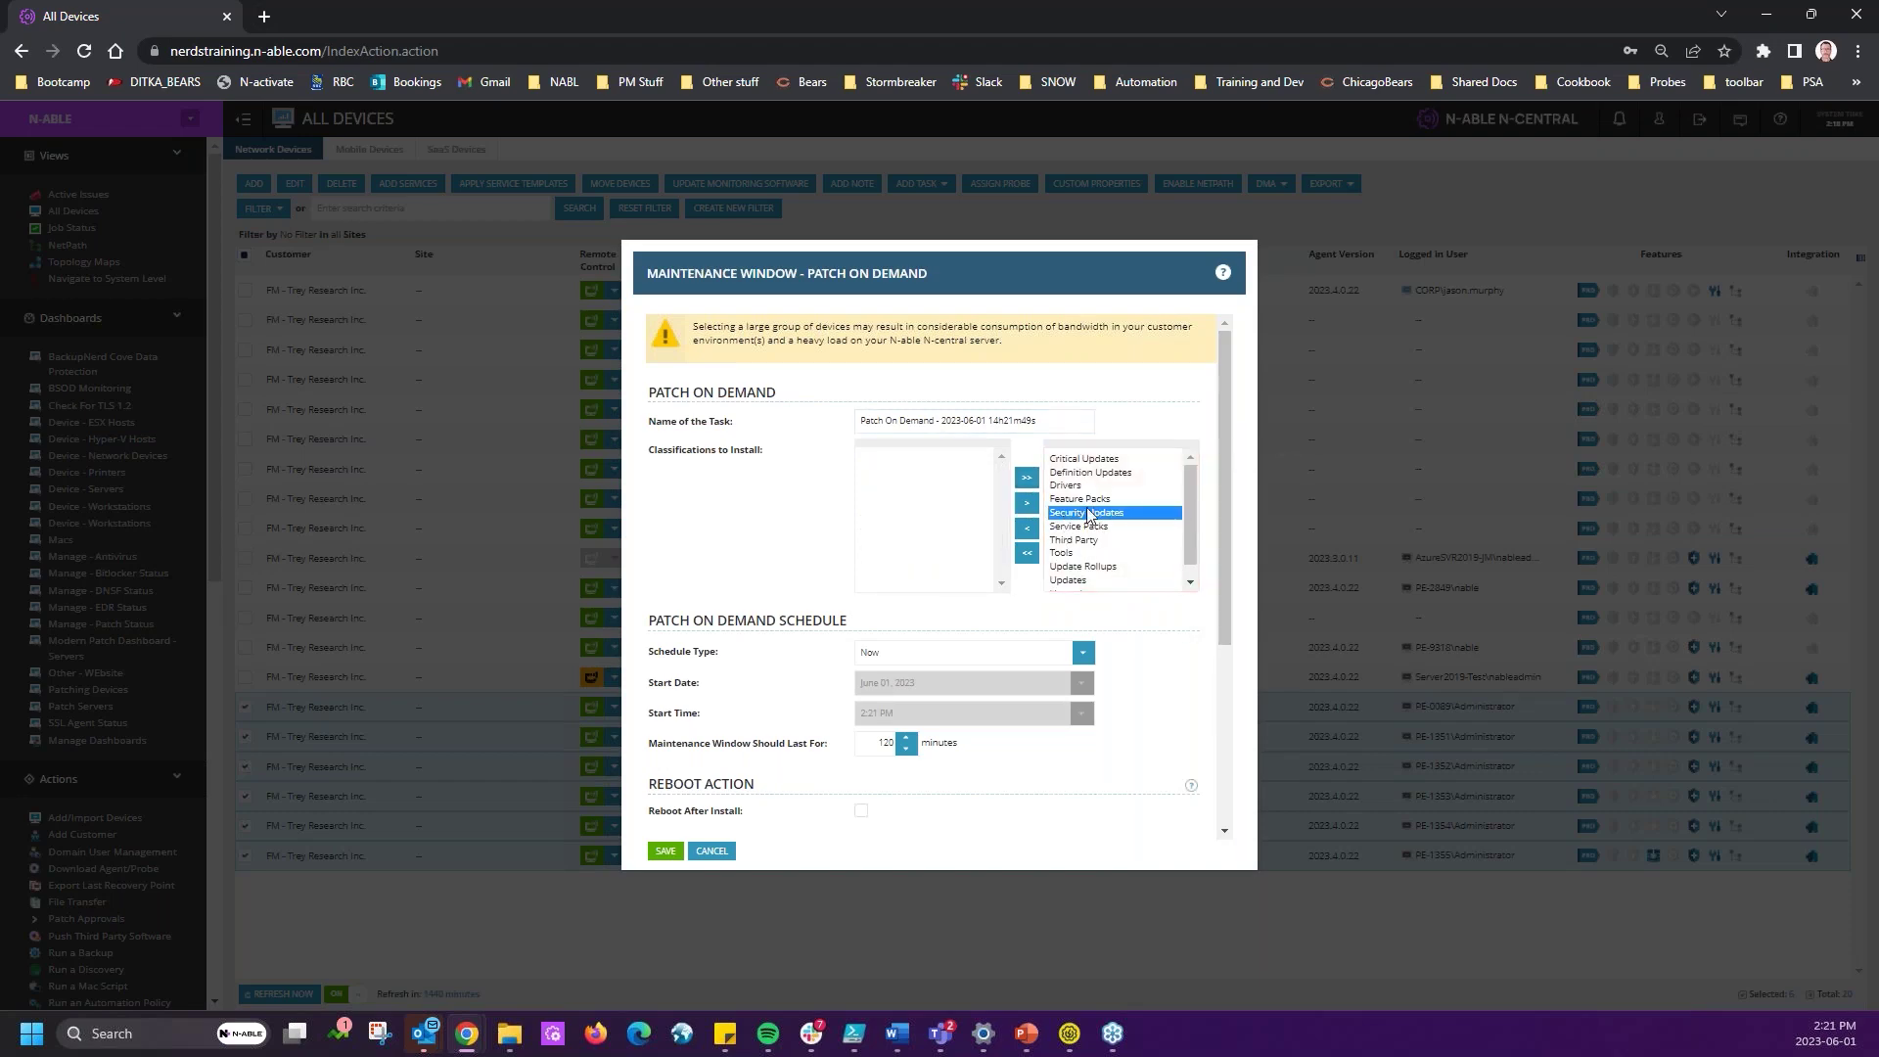
left_click(1026, 553)
left_click(892, 512)
left_click(1026, 502)
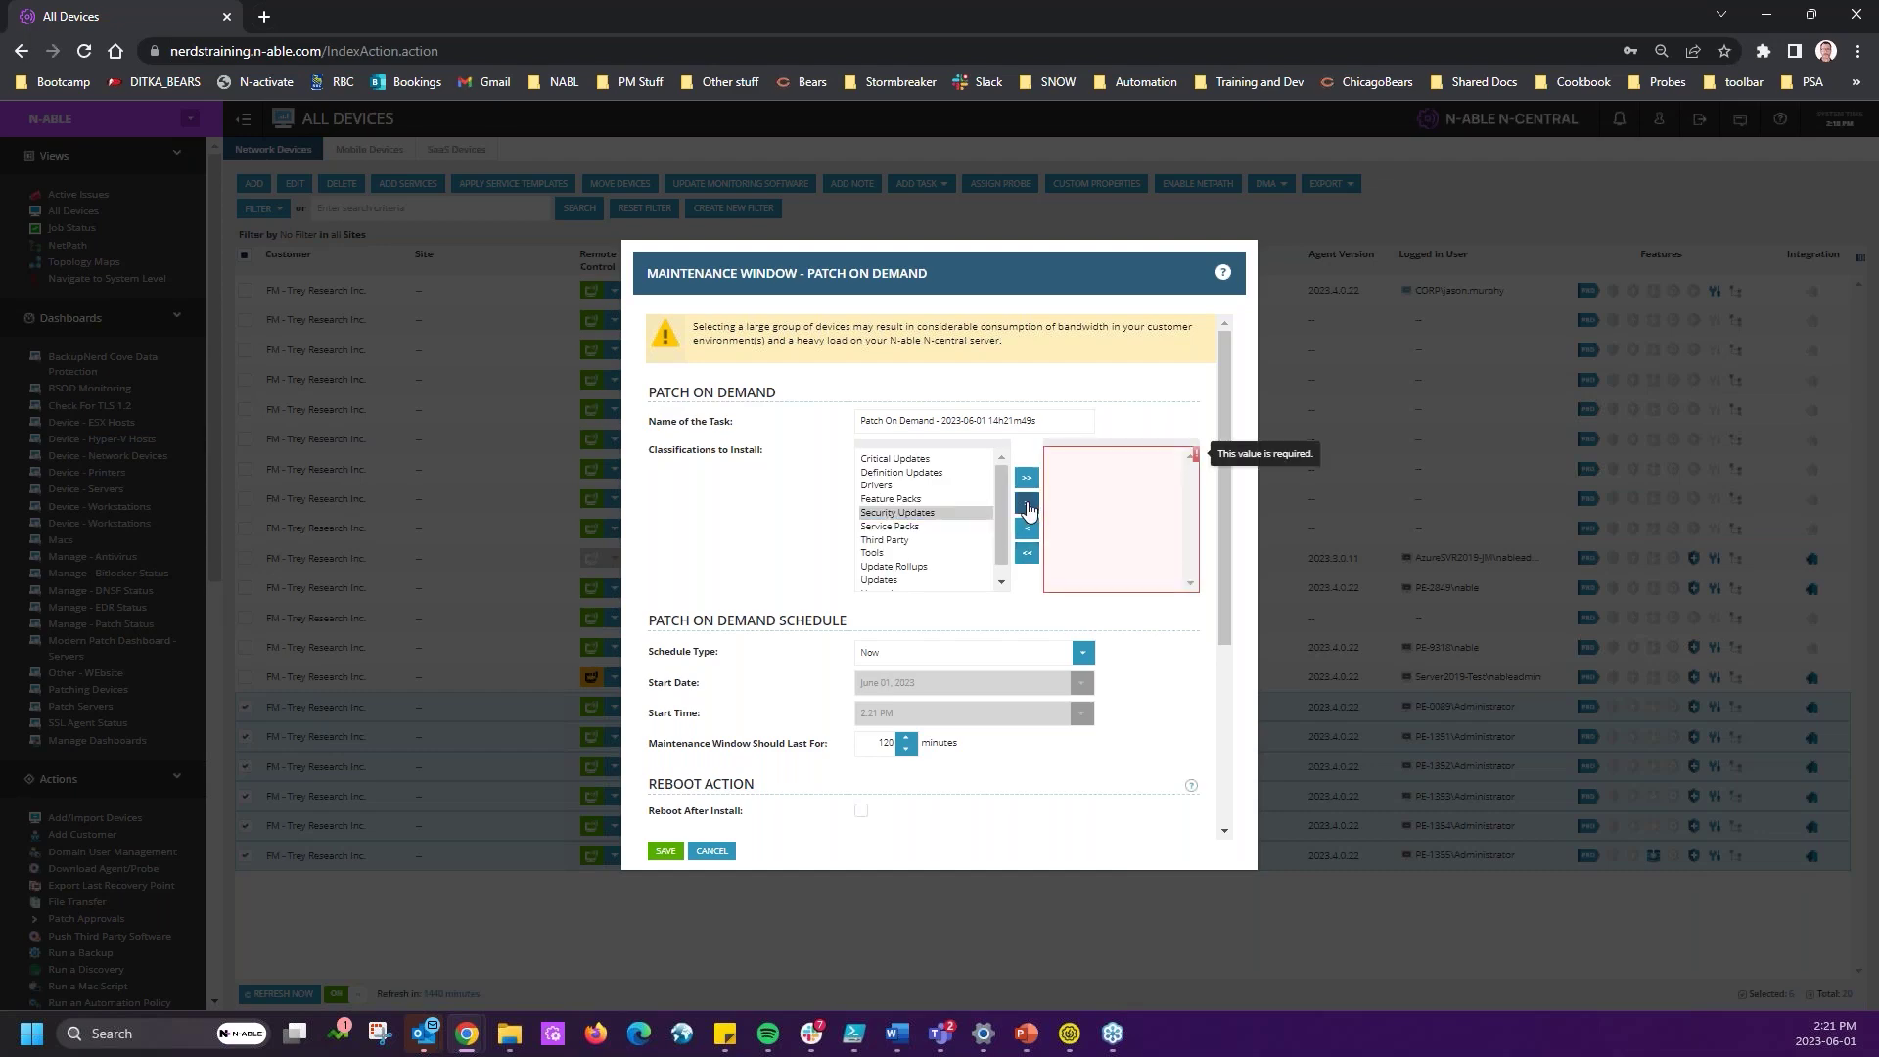
- Schedule the Patch On Demand task to run once on June 02, 2023 at 3:00 AM
scroll(754, 476, "down", 2)
left_click(988, 456)
left_click(940, 502)
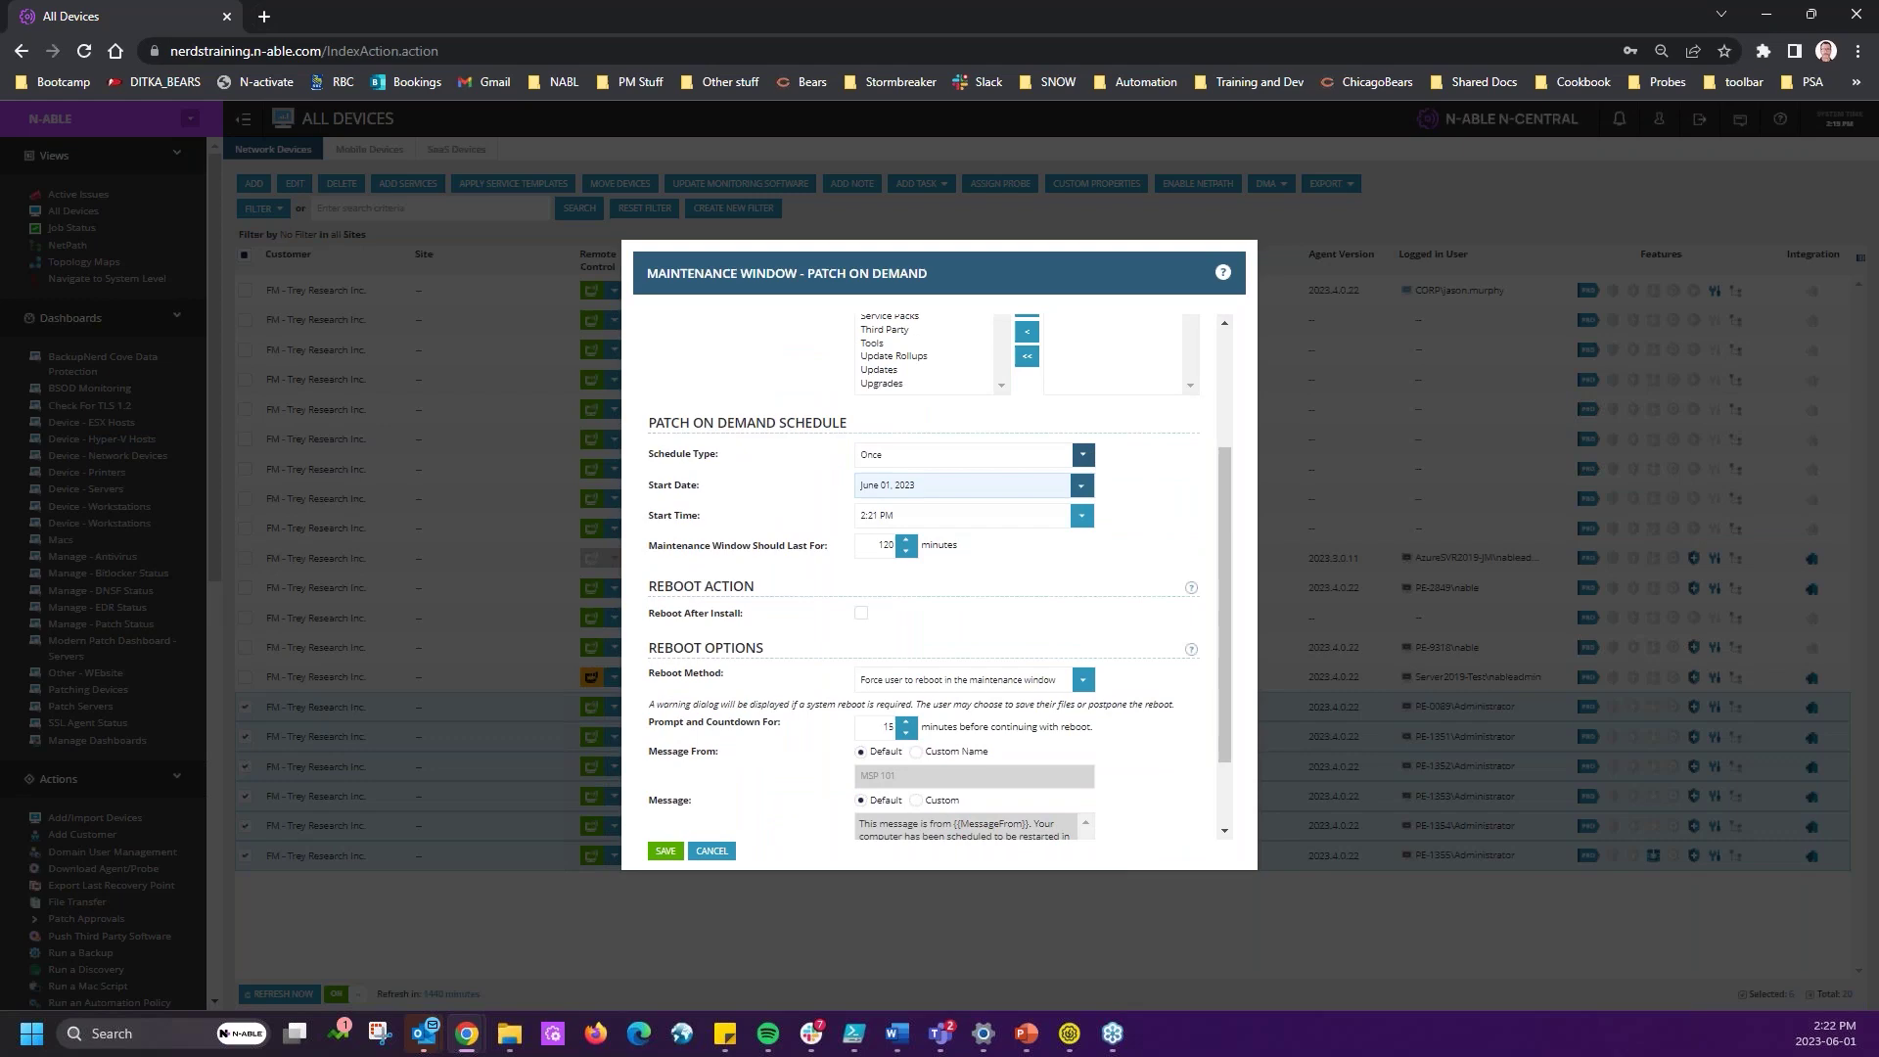
left_click(1081, 485)
left_click(959, 544)
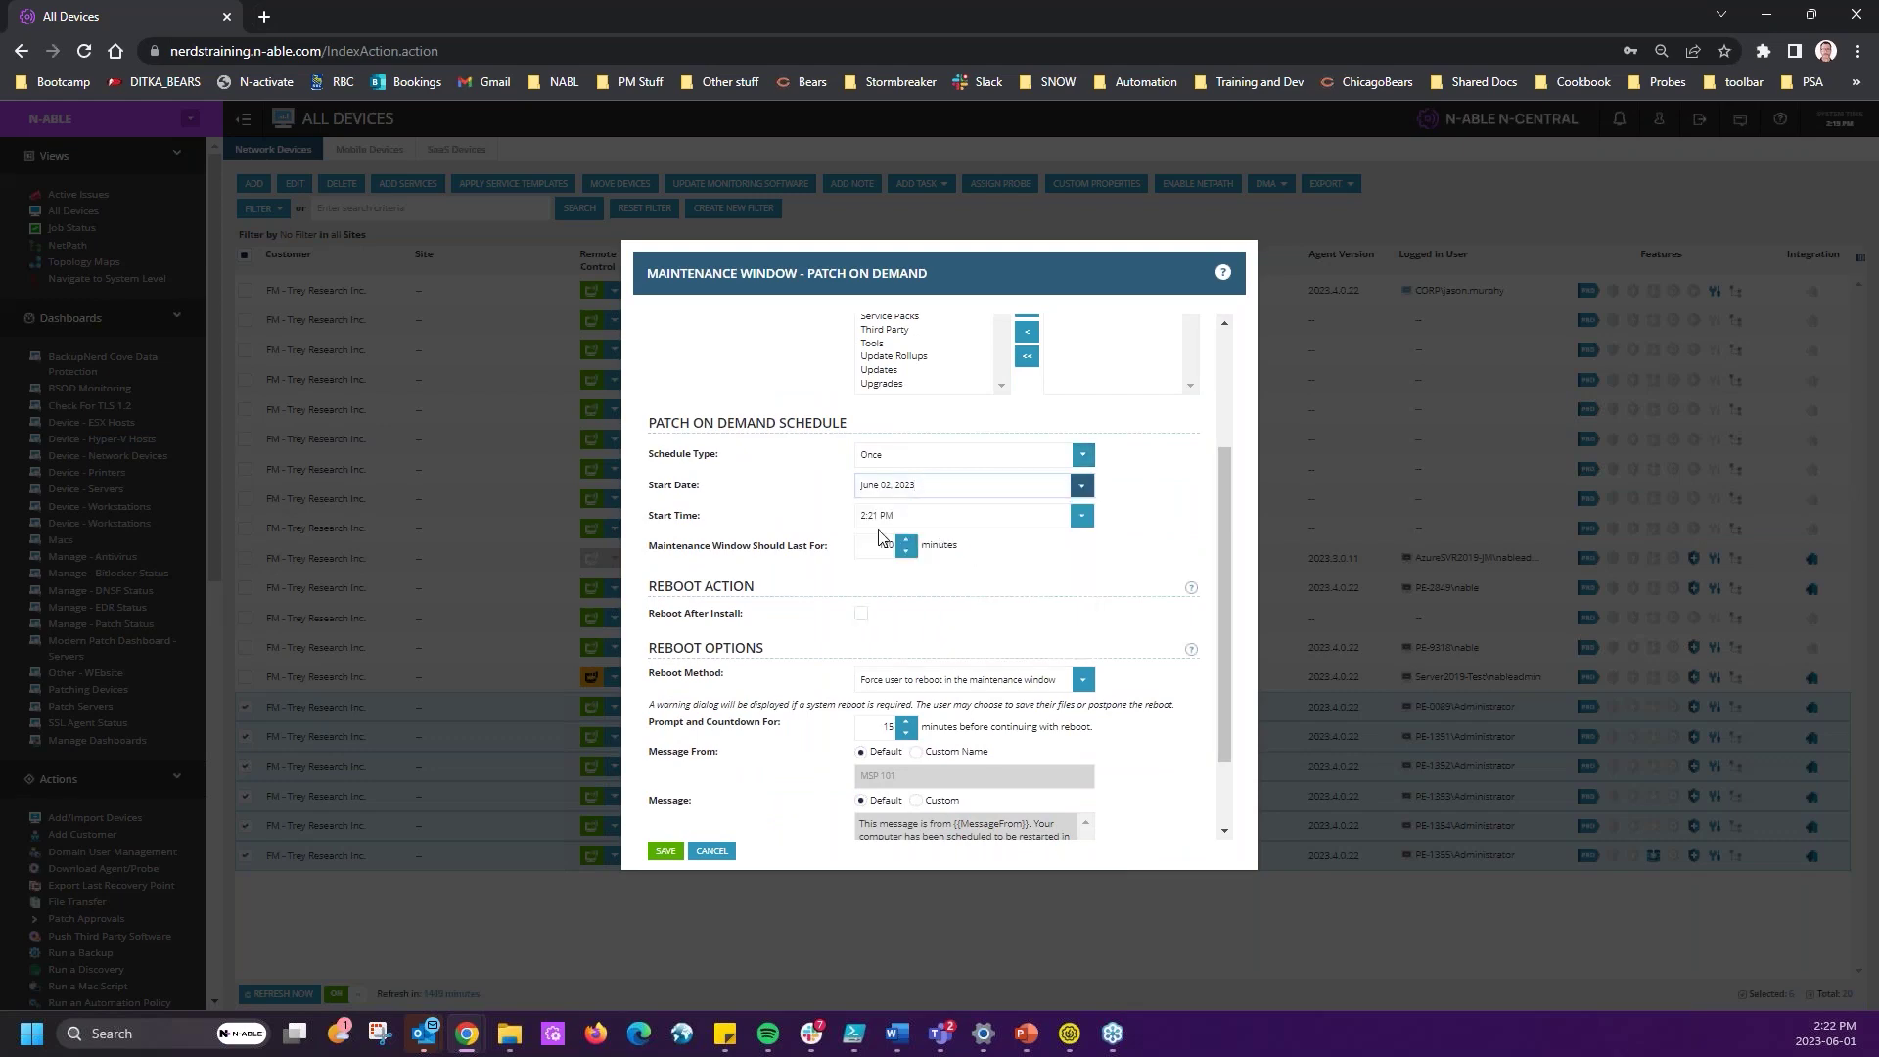
left_click(913, 511)
type("03")
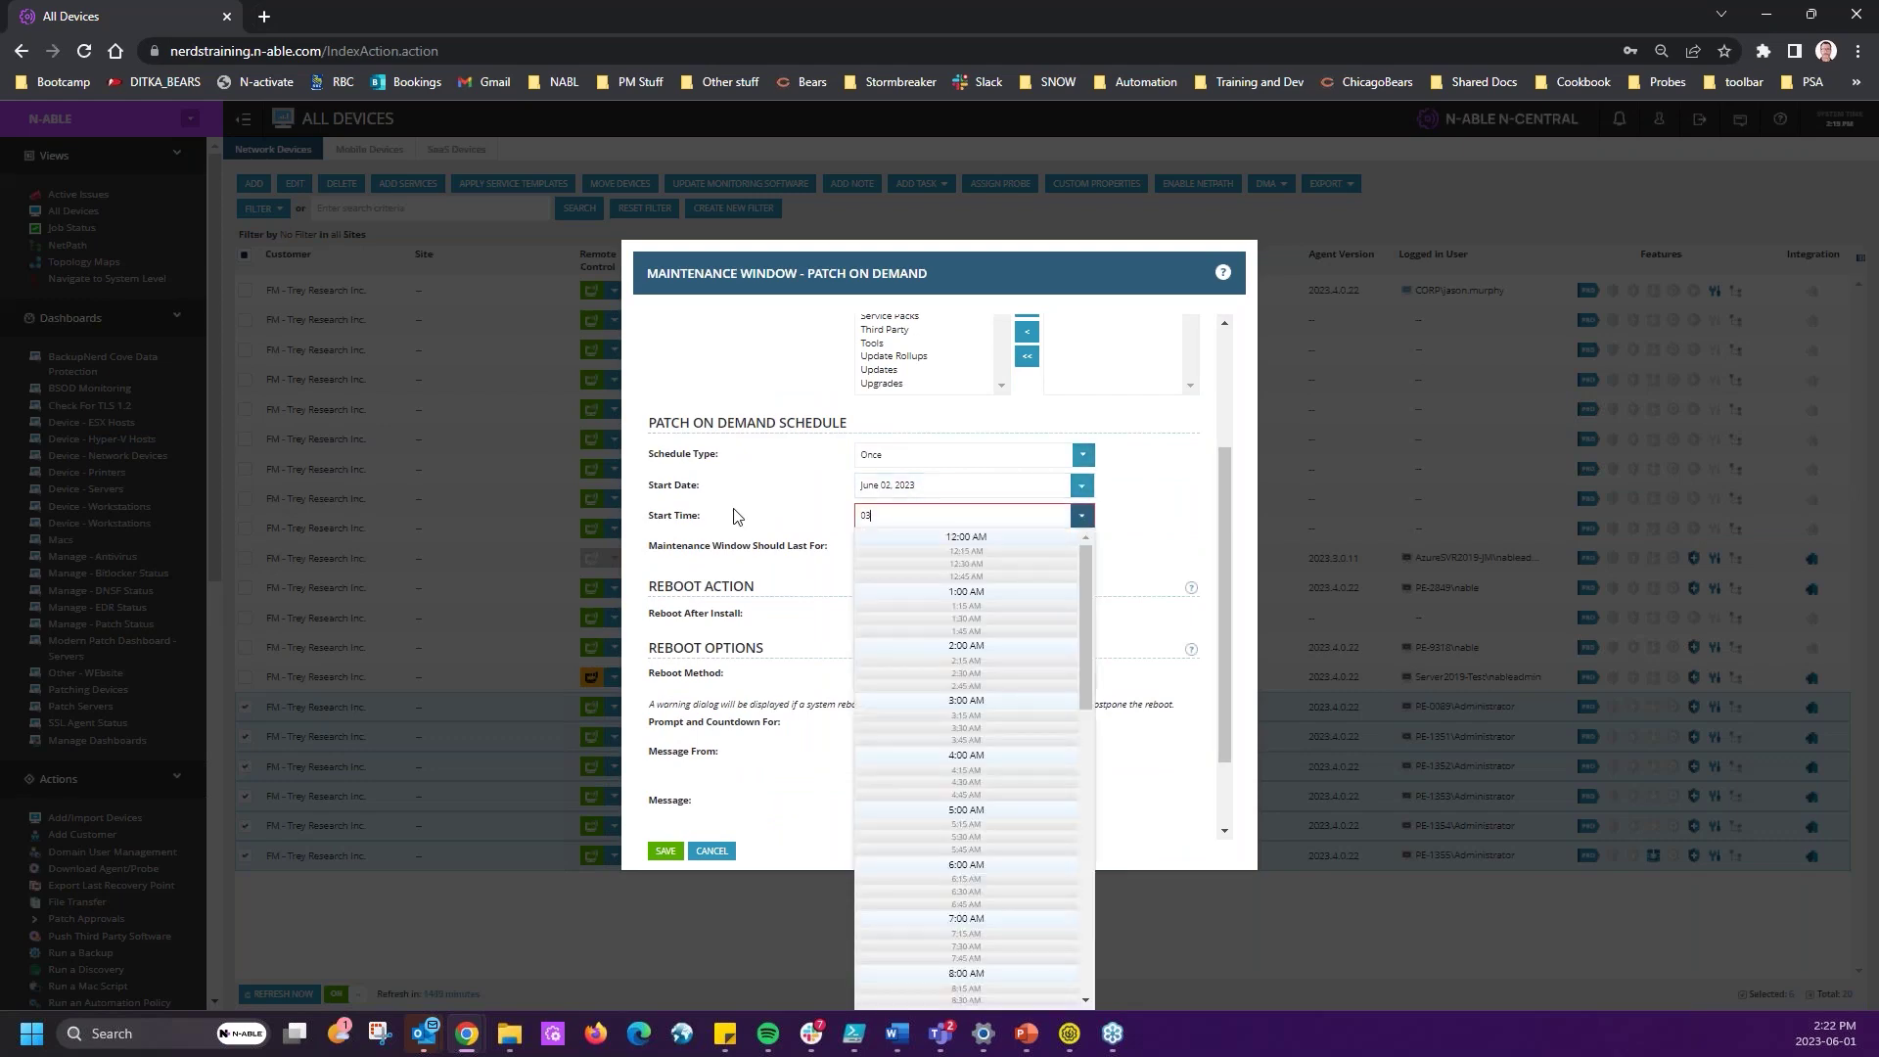
left_click(945, 700)
left_click(881, 545)
- Enable rebooting after install and set the reboot method to force reboot, without user notification, during the maintenance window
left_click(717, 614)
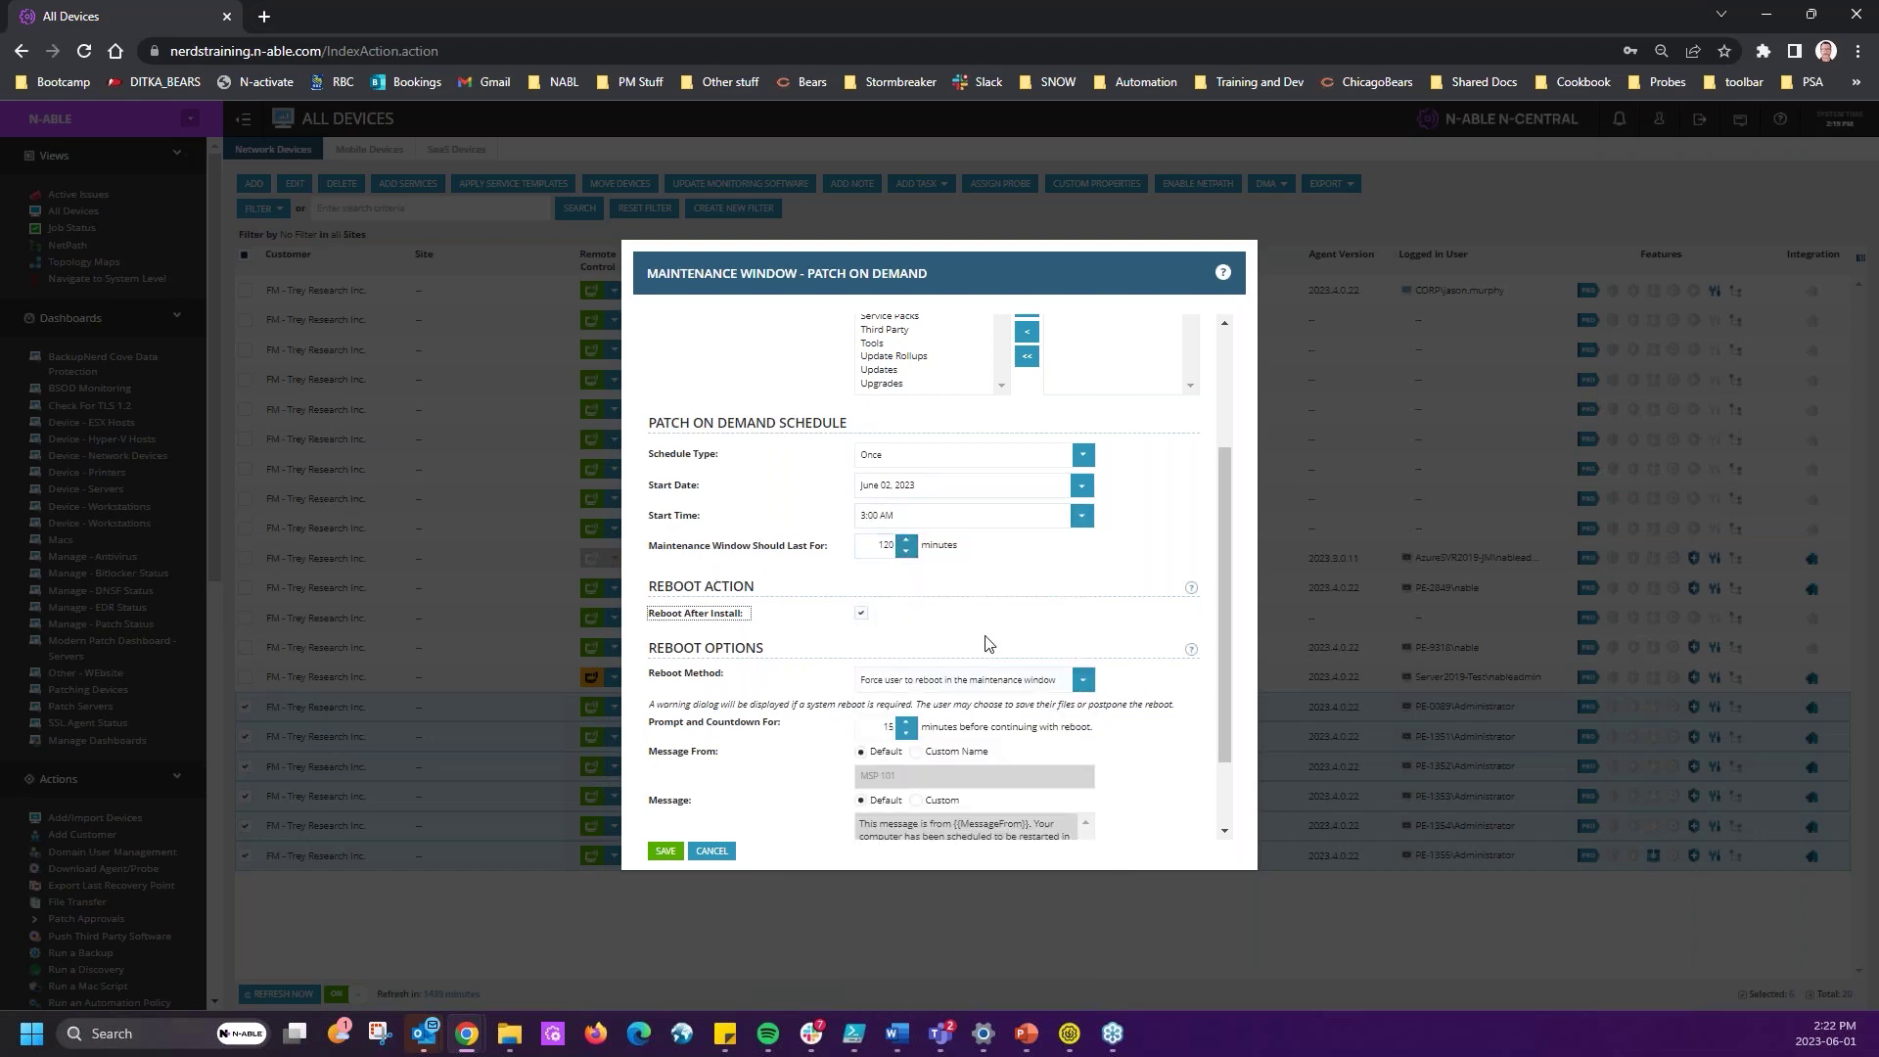
scroll(1154, 562, "down", 1)
left_click(1084, 582)
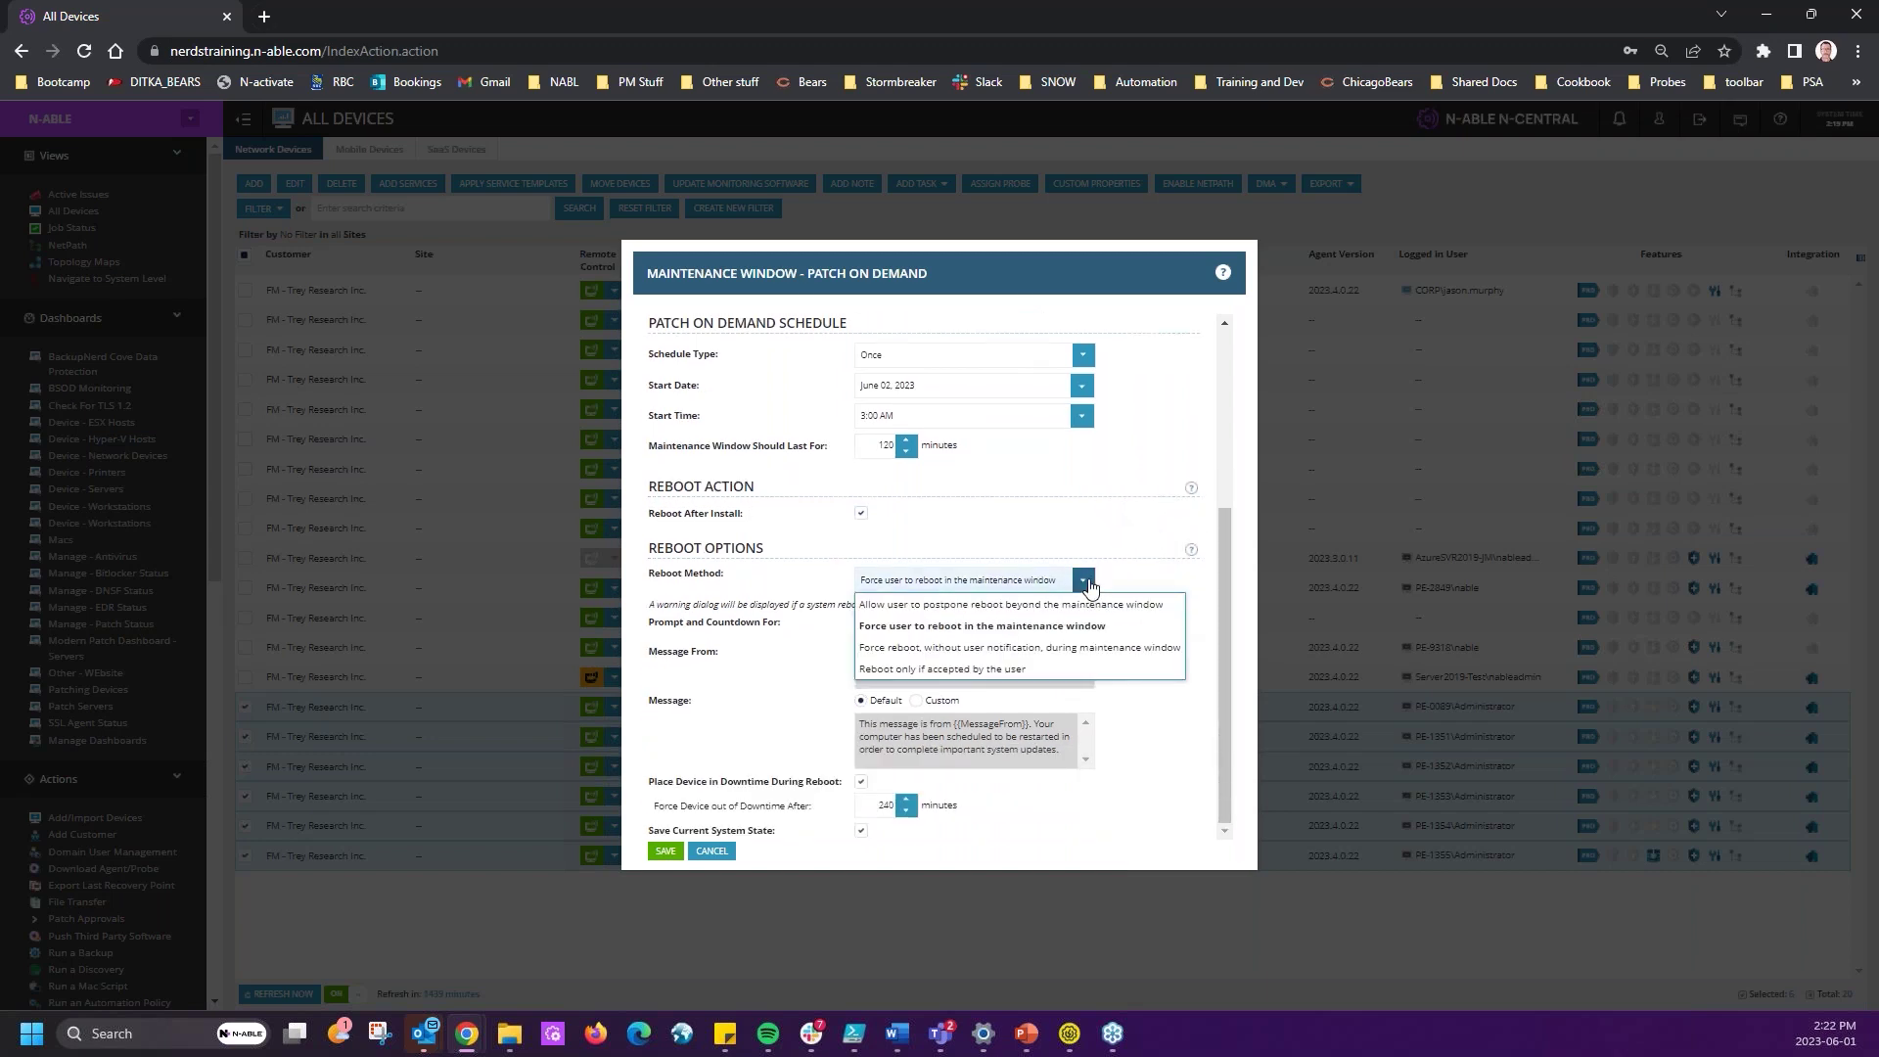
left_click(971, 618)
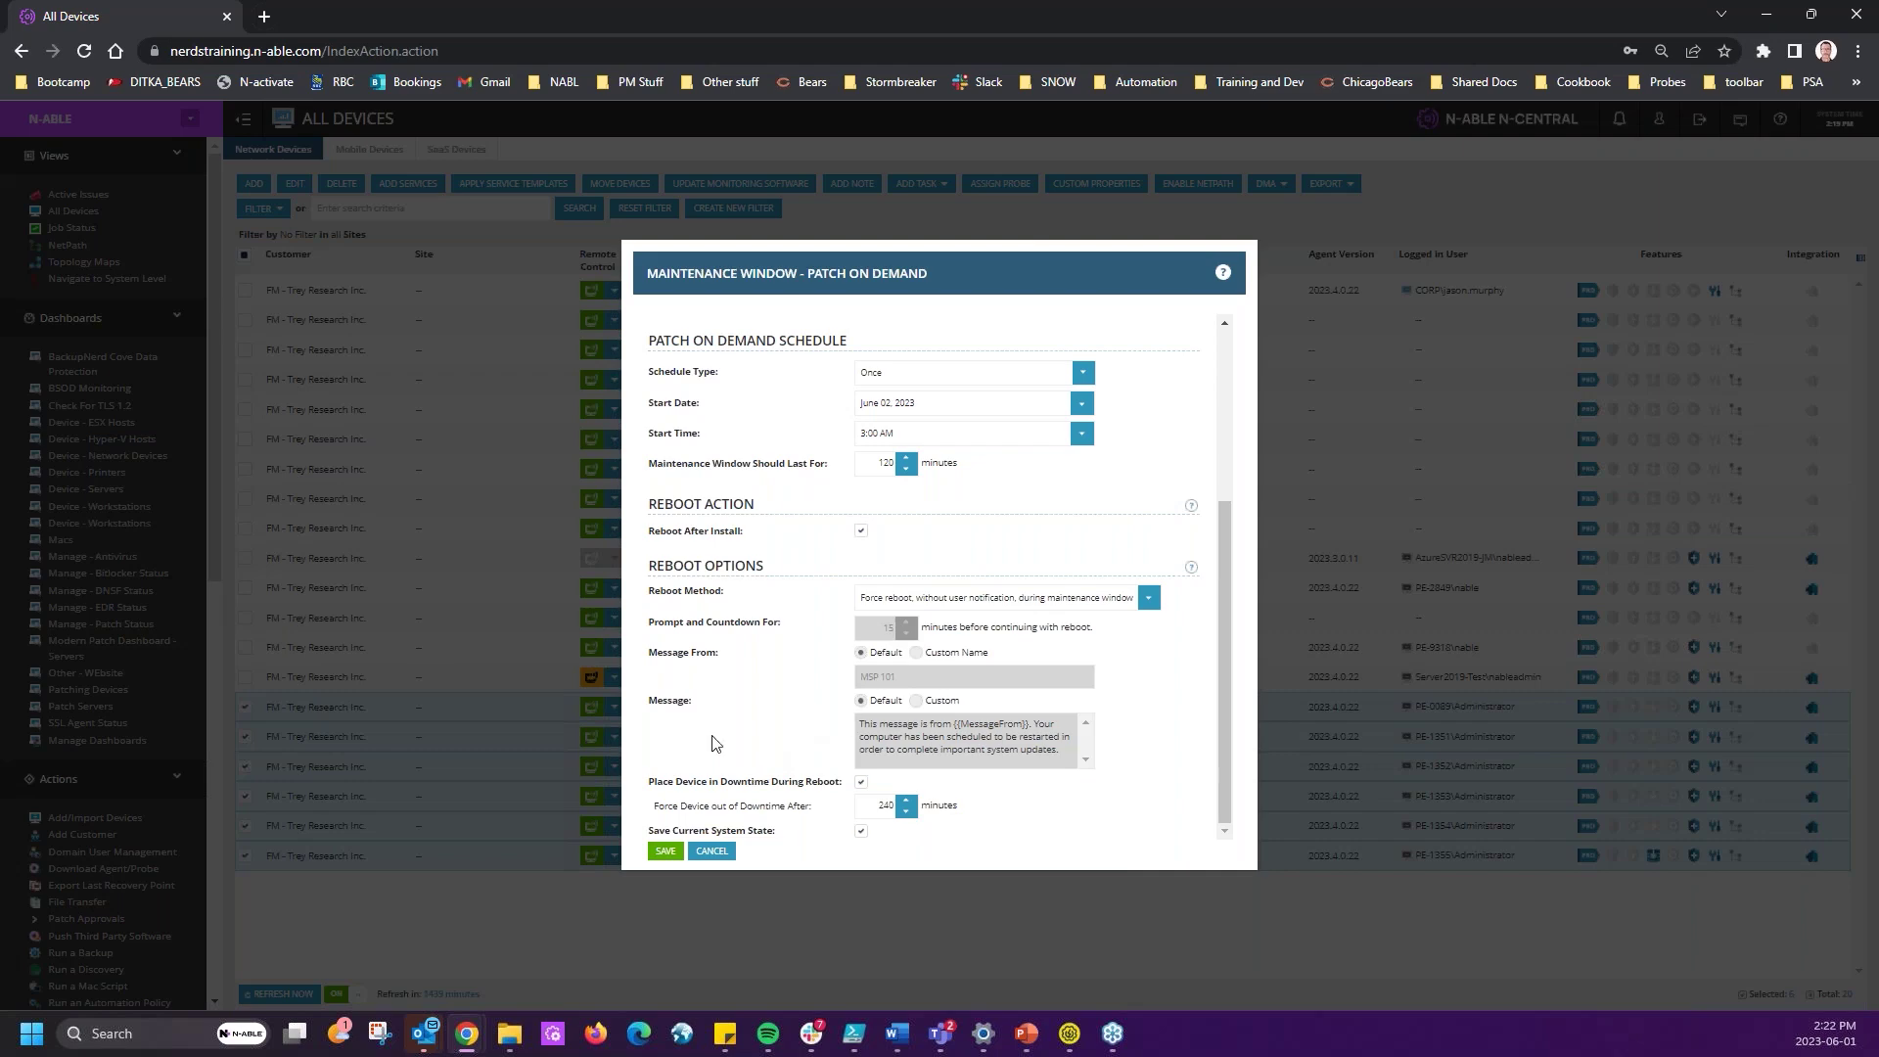
- Force the device out of downtime after 125 minutes and save the Patch On Demand task
double_click(883, 805)
type("125")
left_click(664, 853)
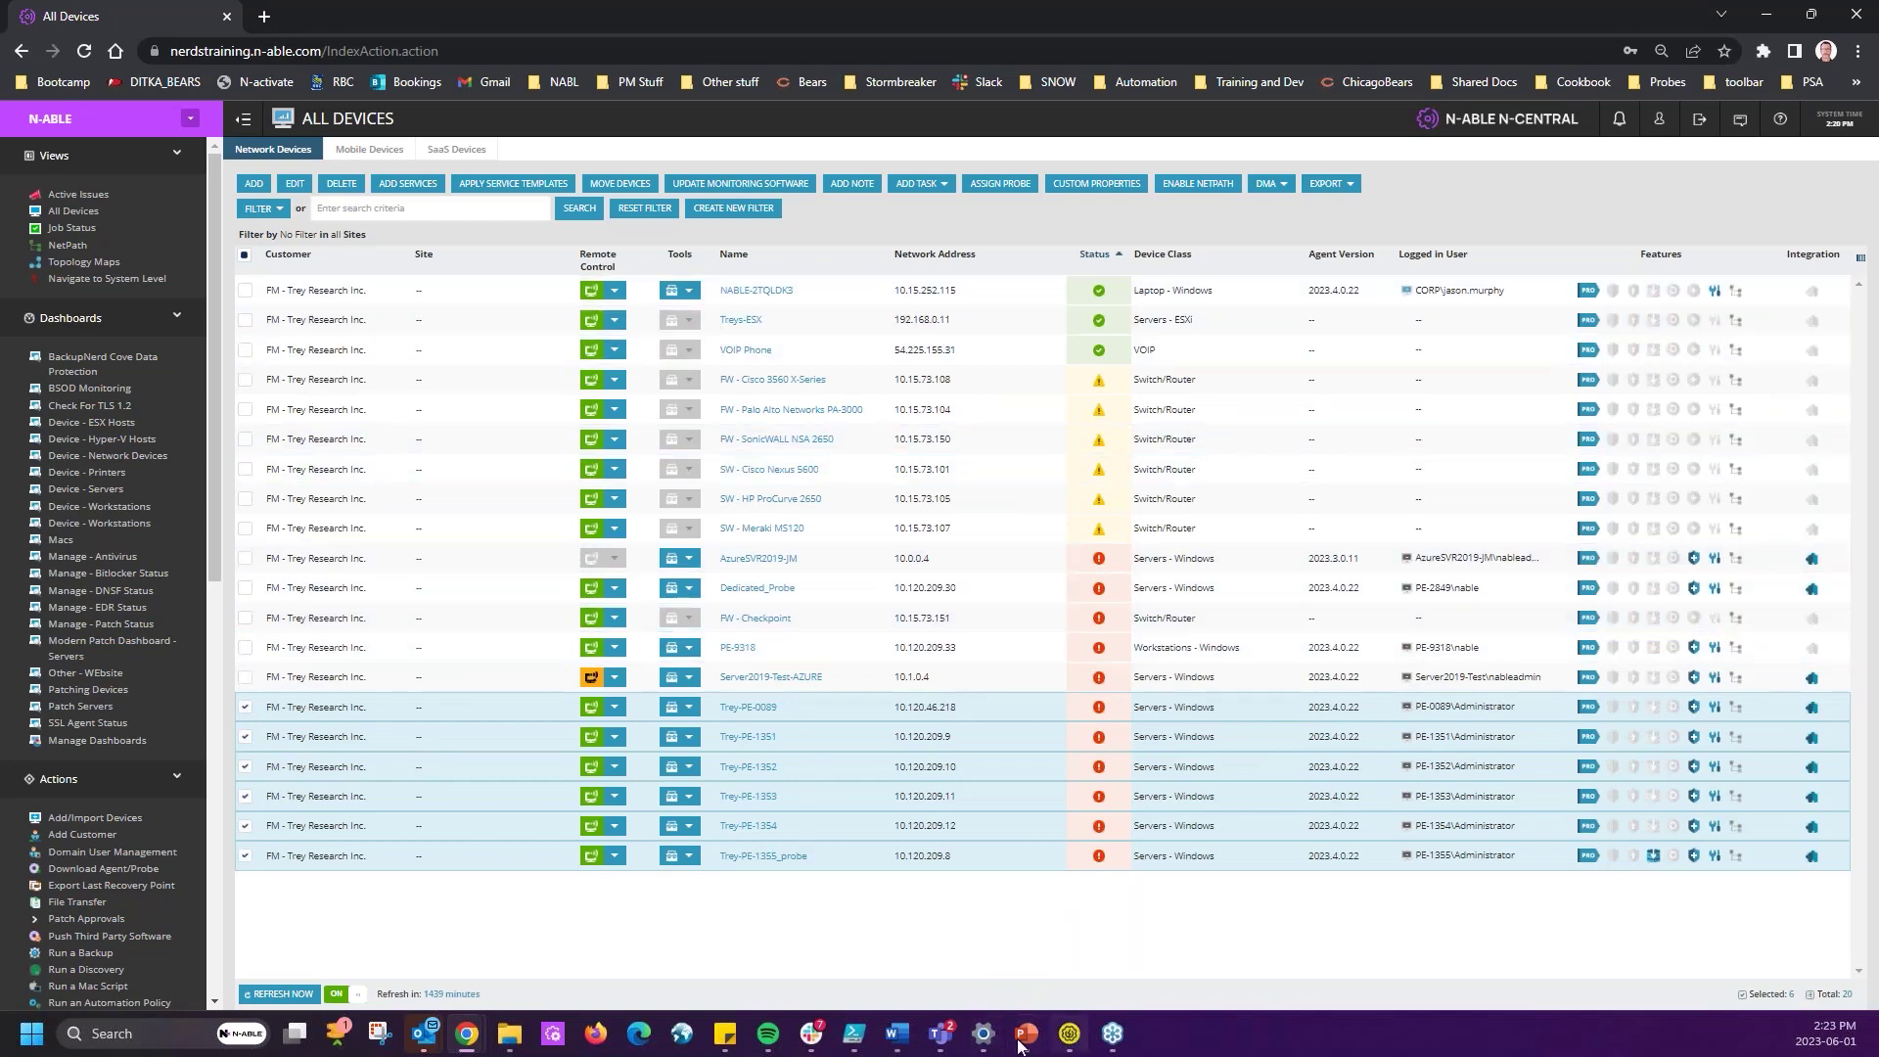
- Switch to the PowerPoint slide show and present the Patch Catch-Up Config slide
mouse_move(1026, 1033)
left_click(1153, 965)
left_click(752, 589)
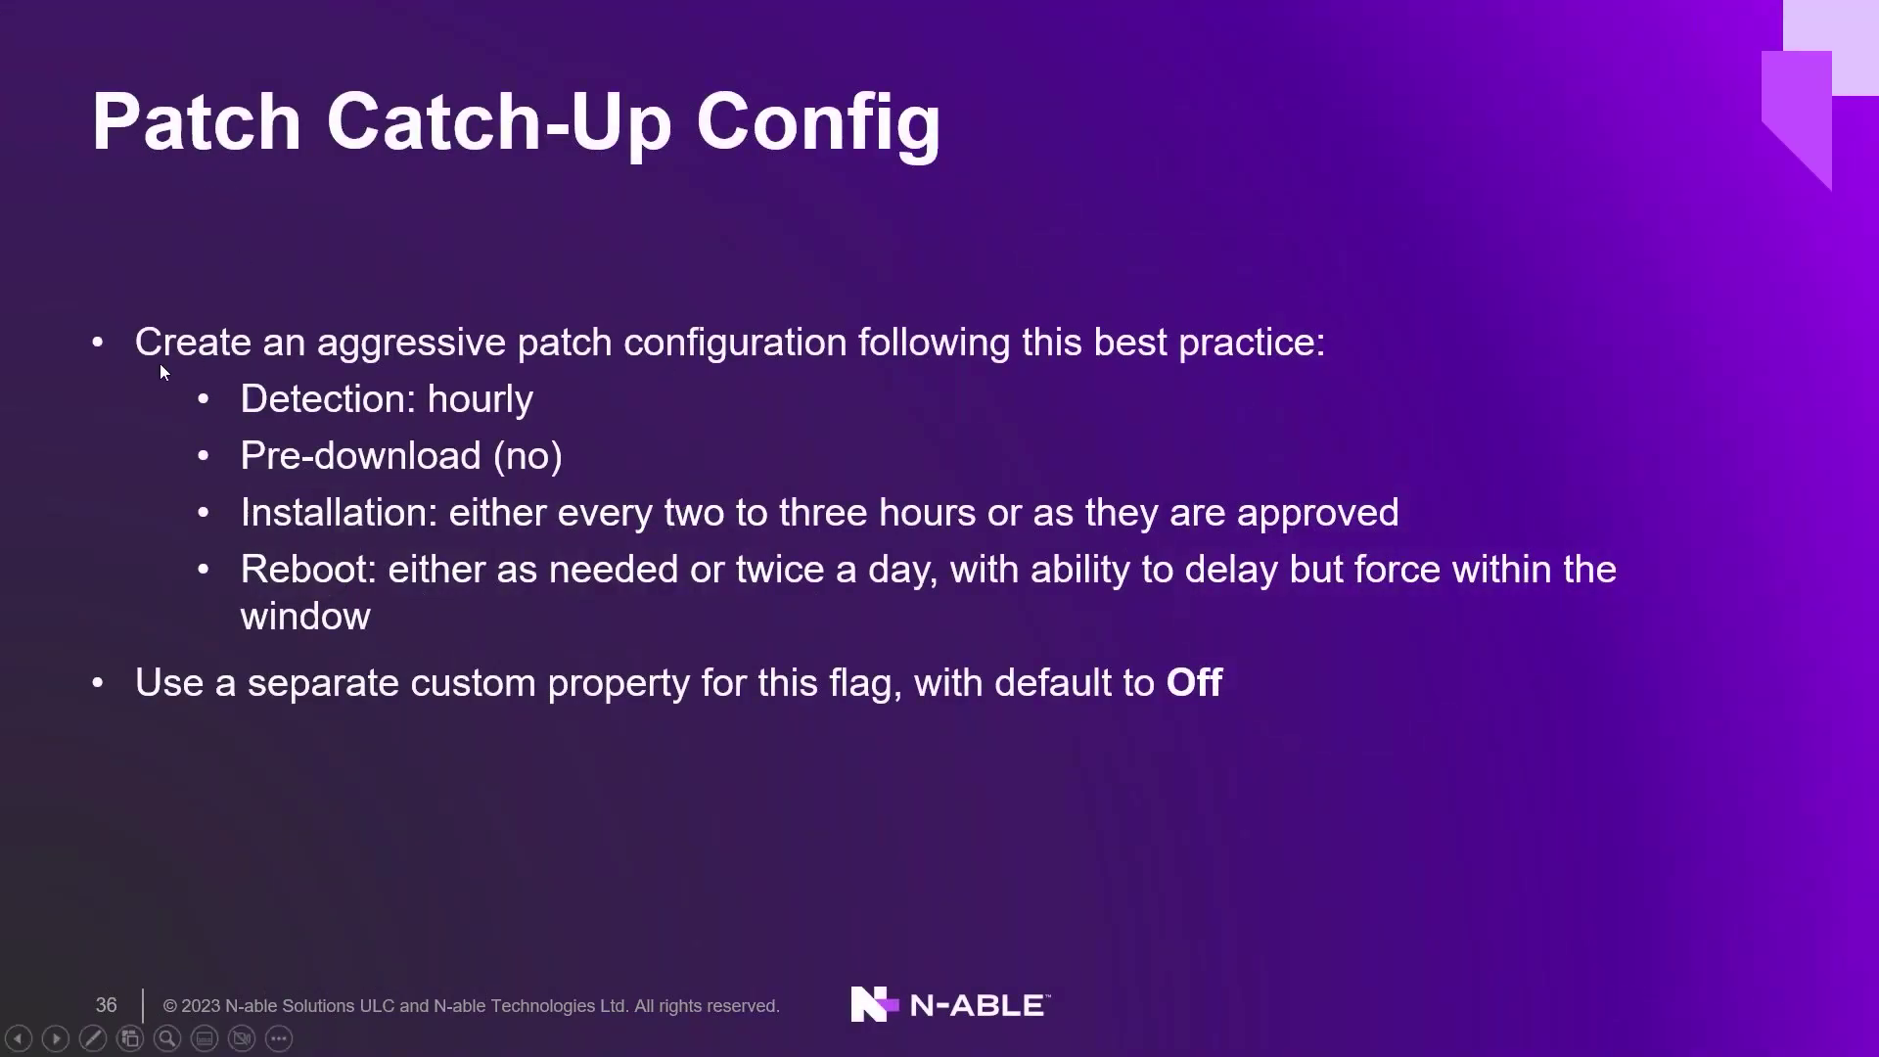
left_click(281, 235)
key("Left")
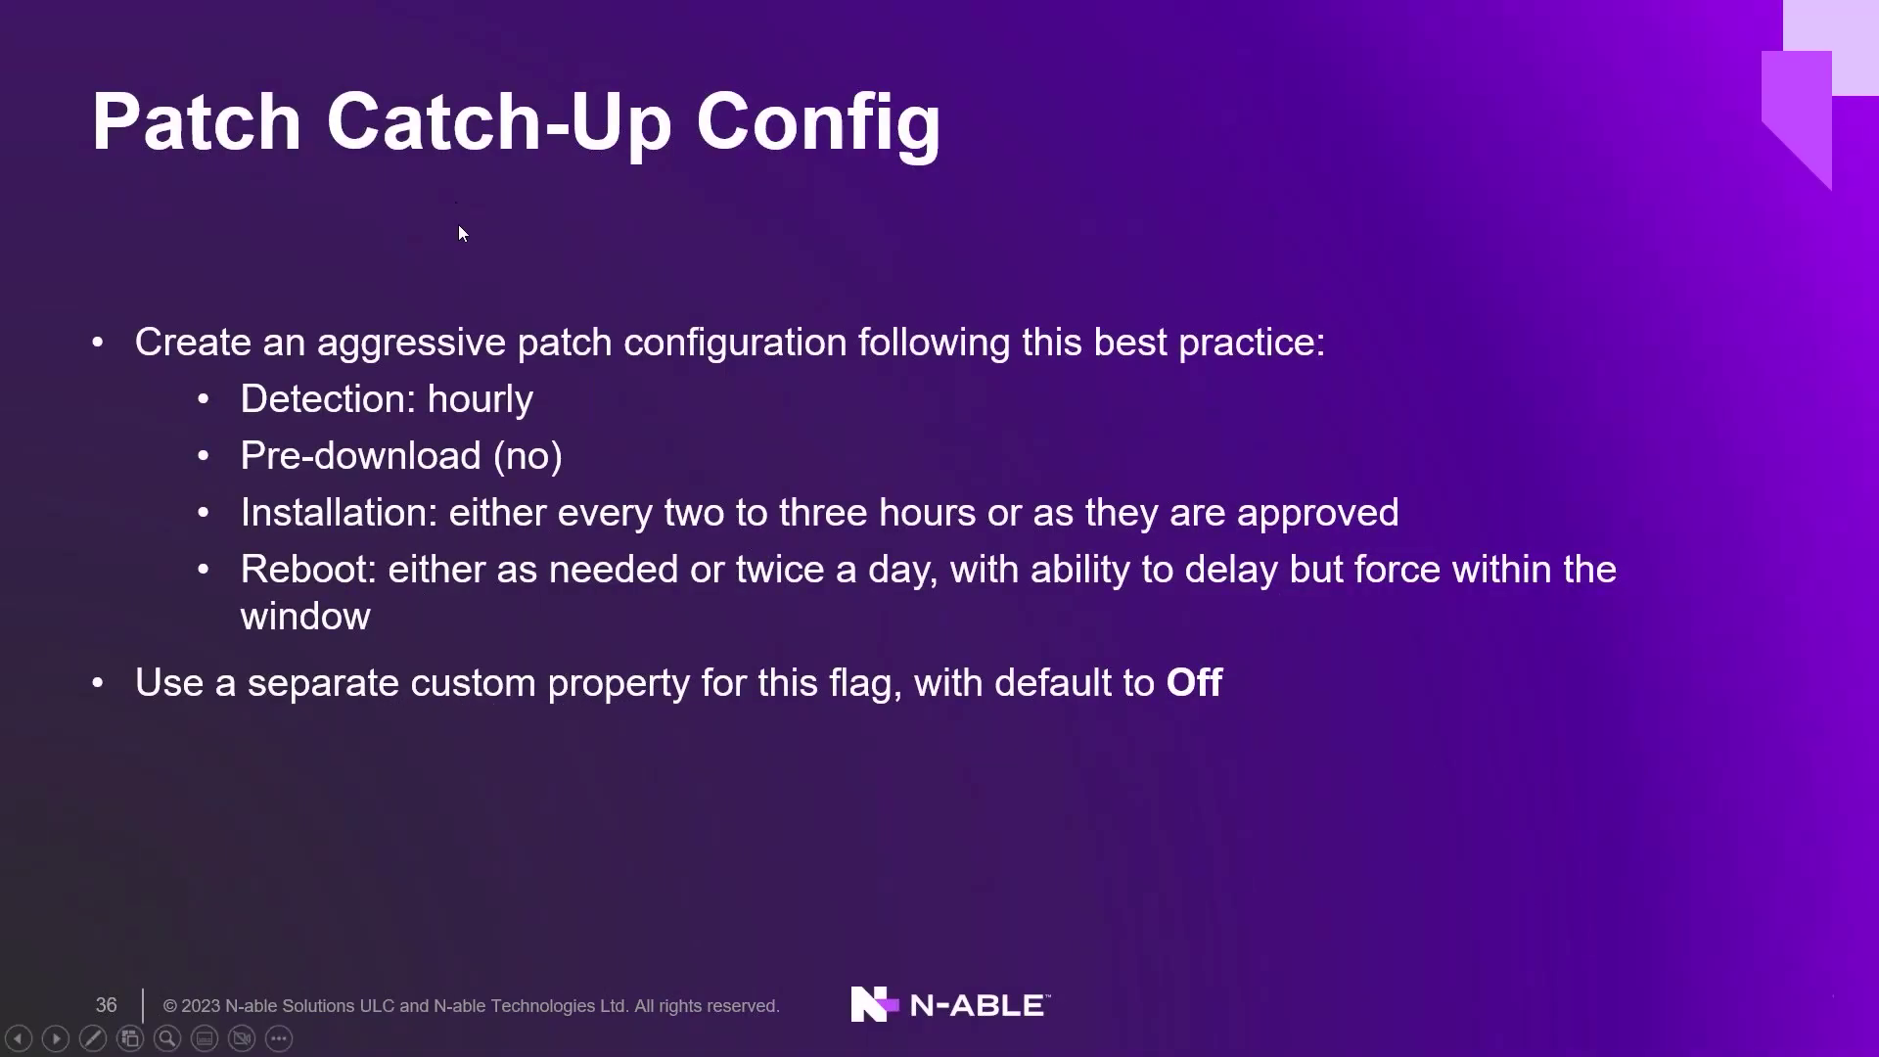
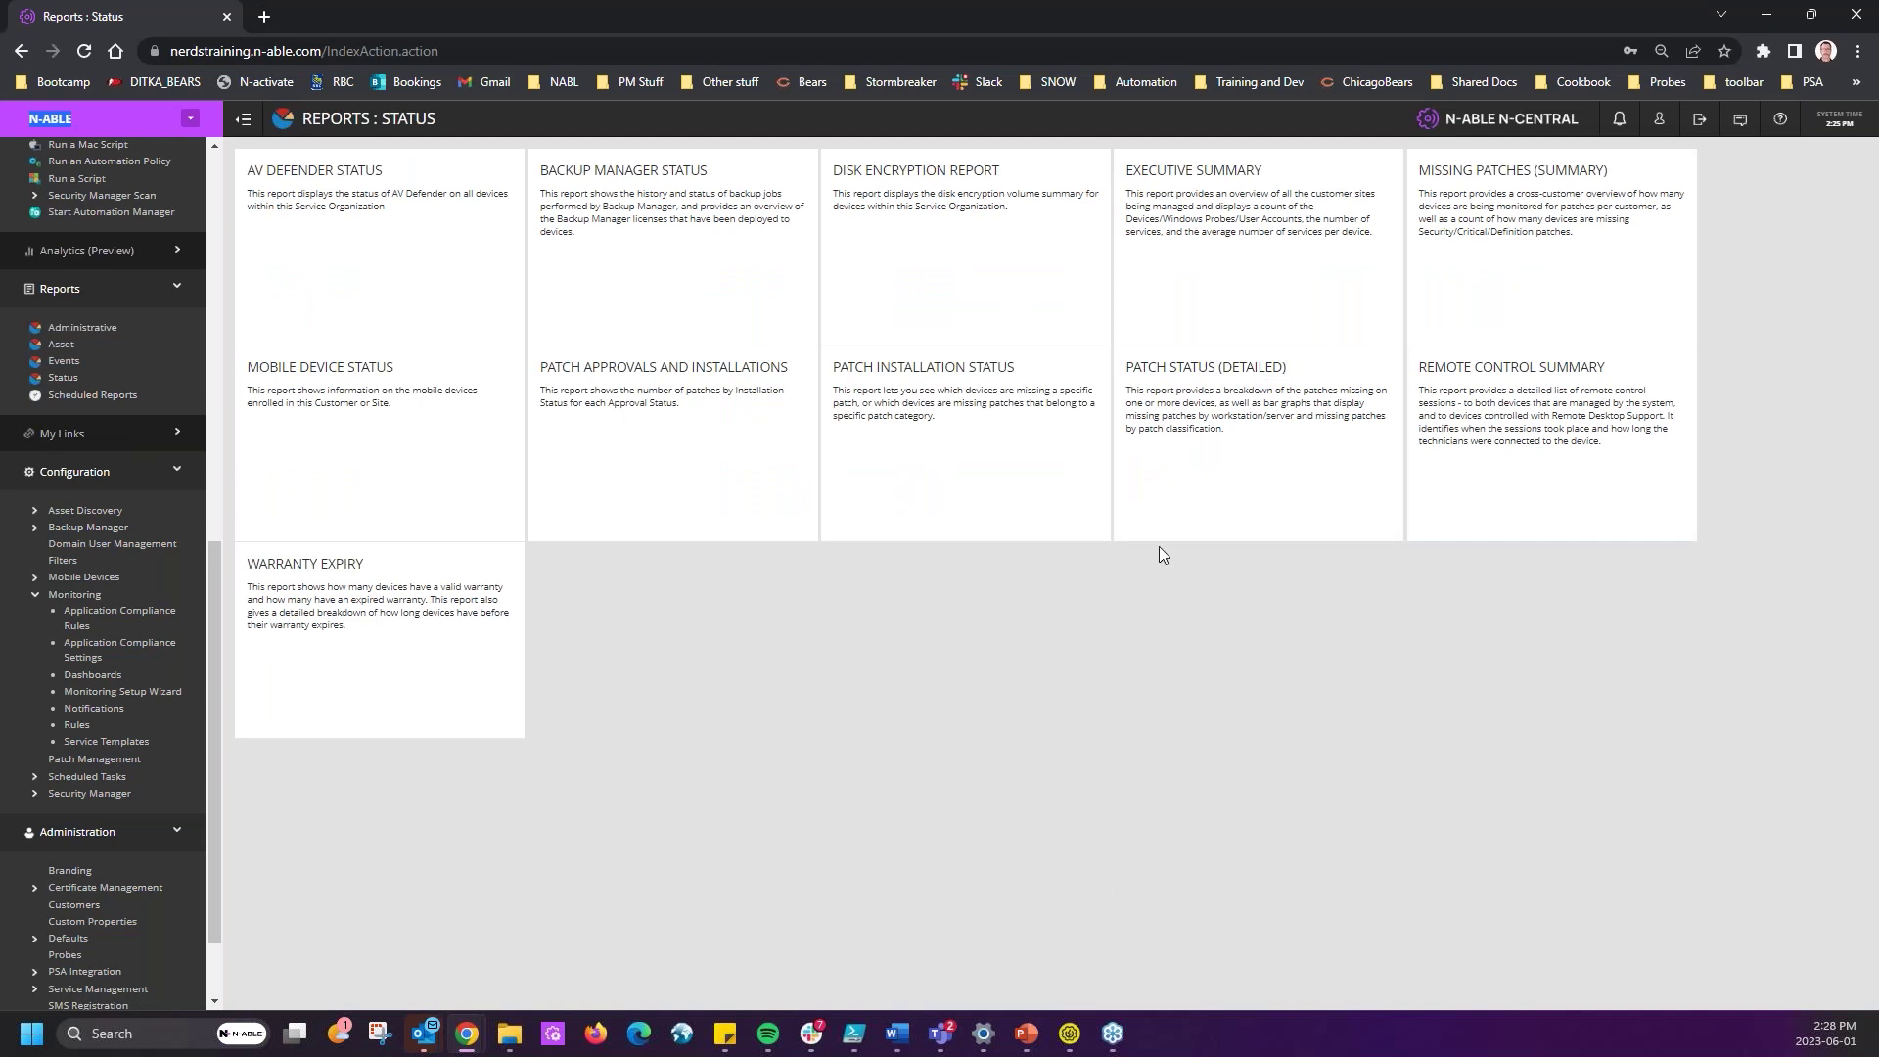
- Open the Patch Status (Detailed) report, and switch the working level from N-able to the customer FM - Trey Research Inc
left_click(1306, 533)
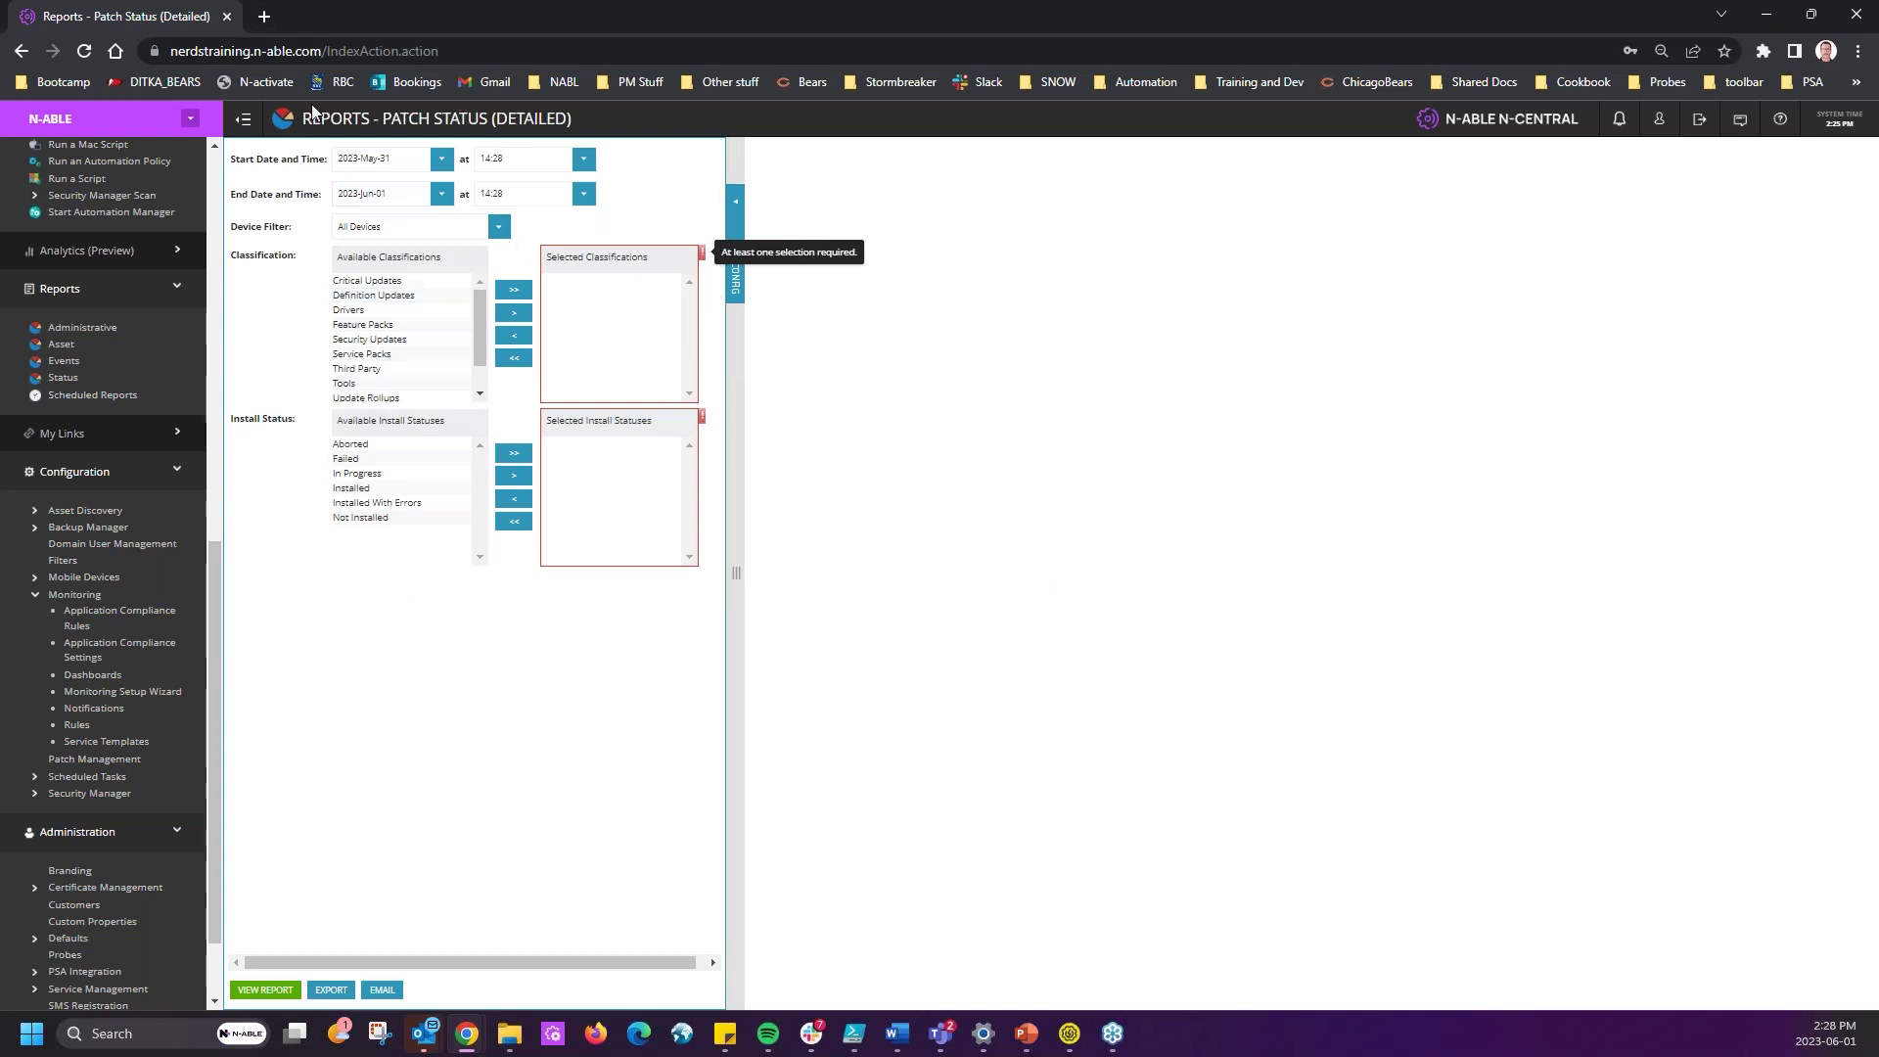
left_click_drag(115, 113, 3, 113)
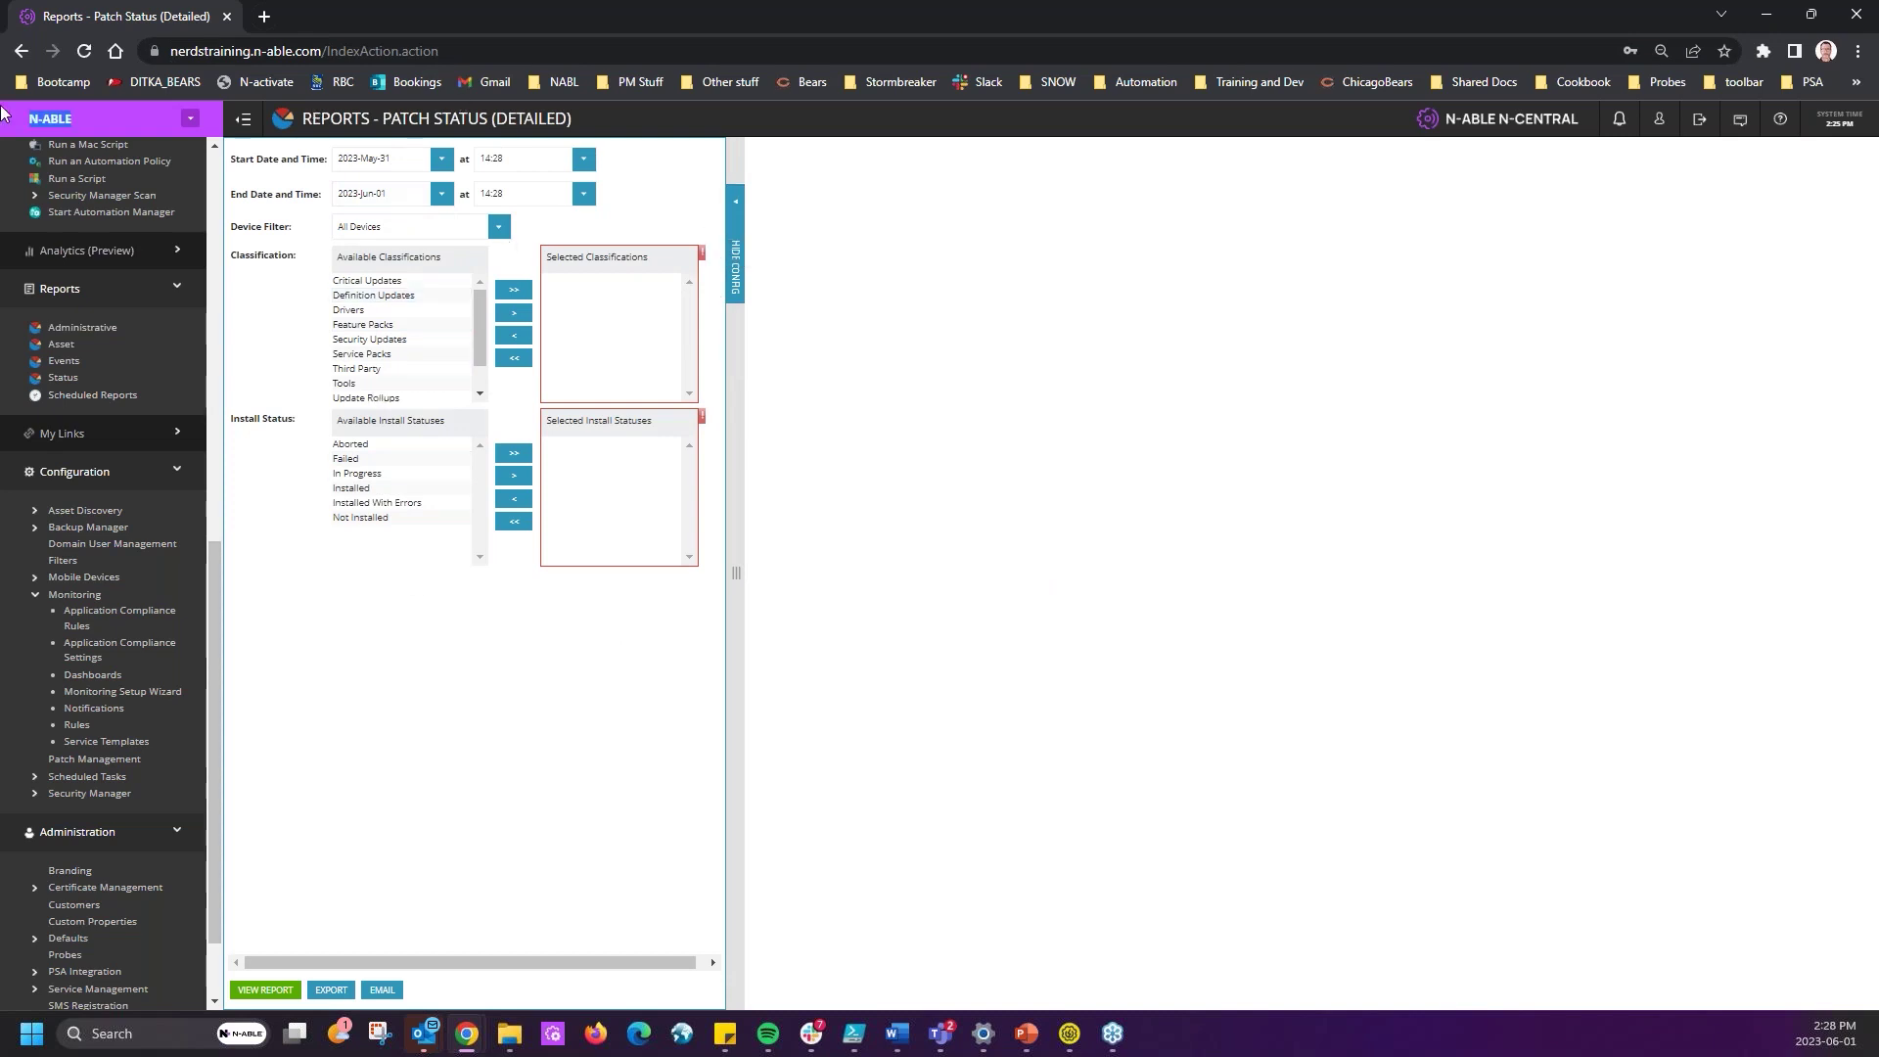
left_click(190, 119)
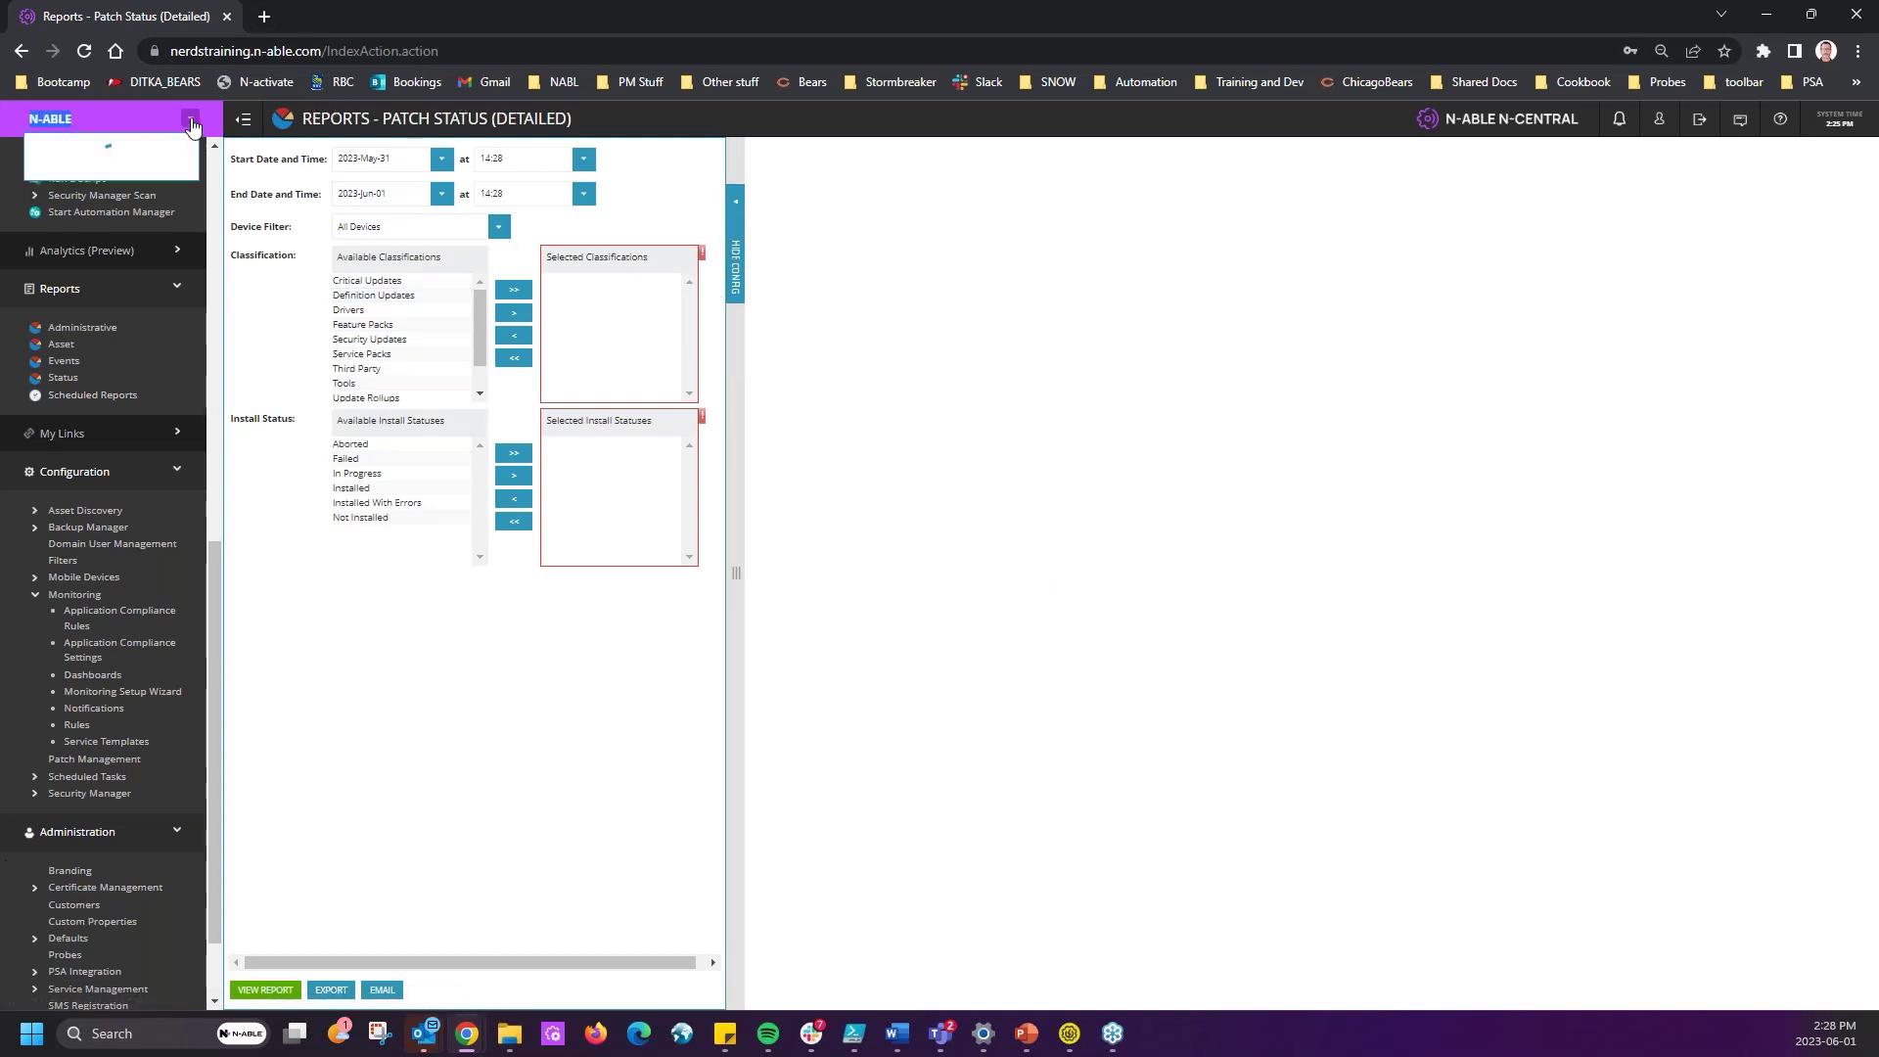
scroll(126, 636, "down", 1)
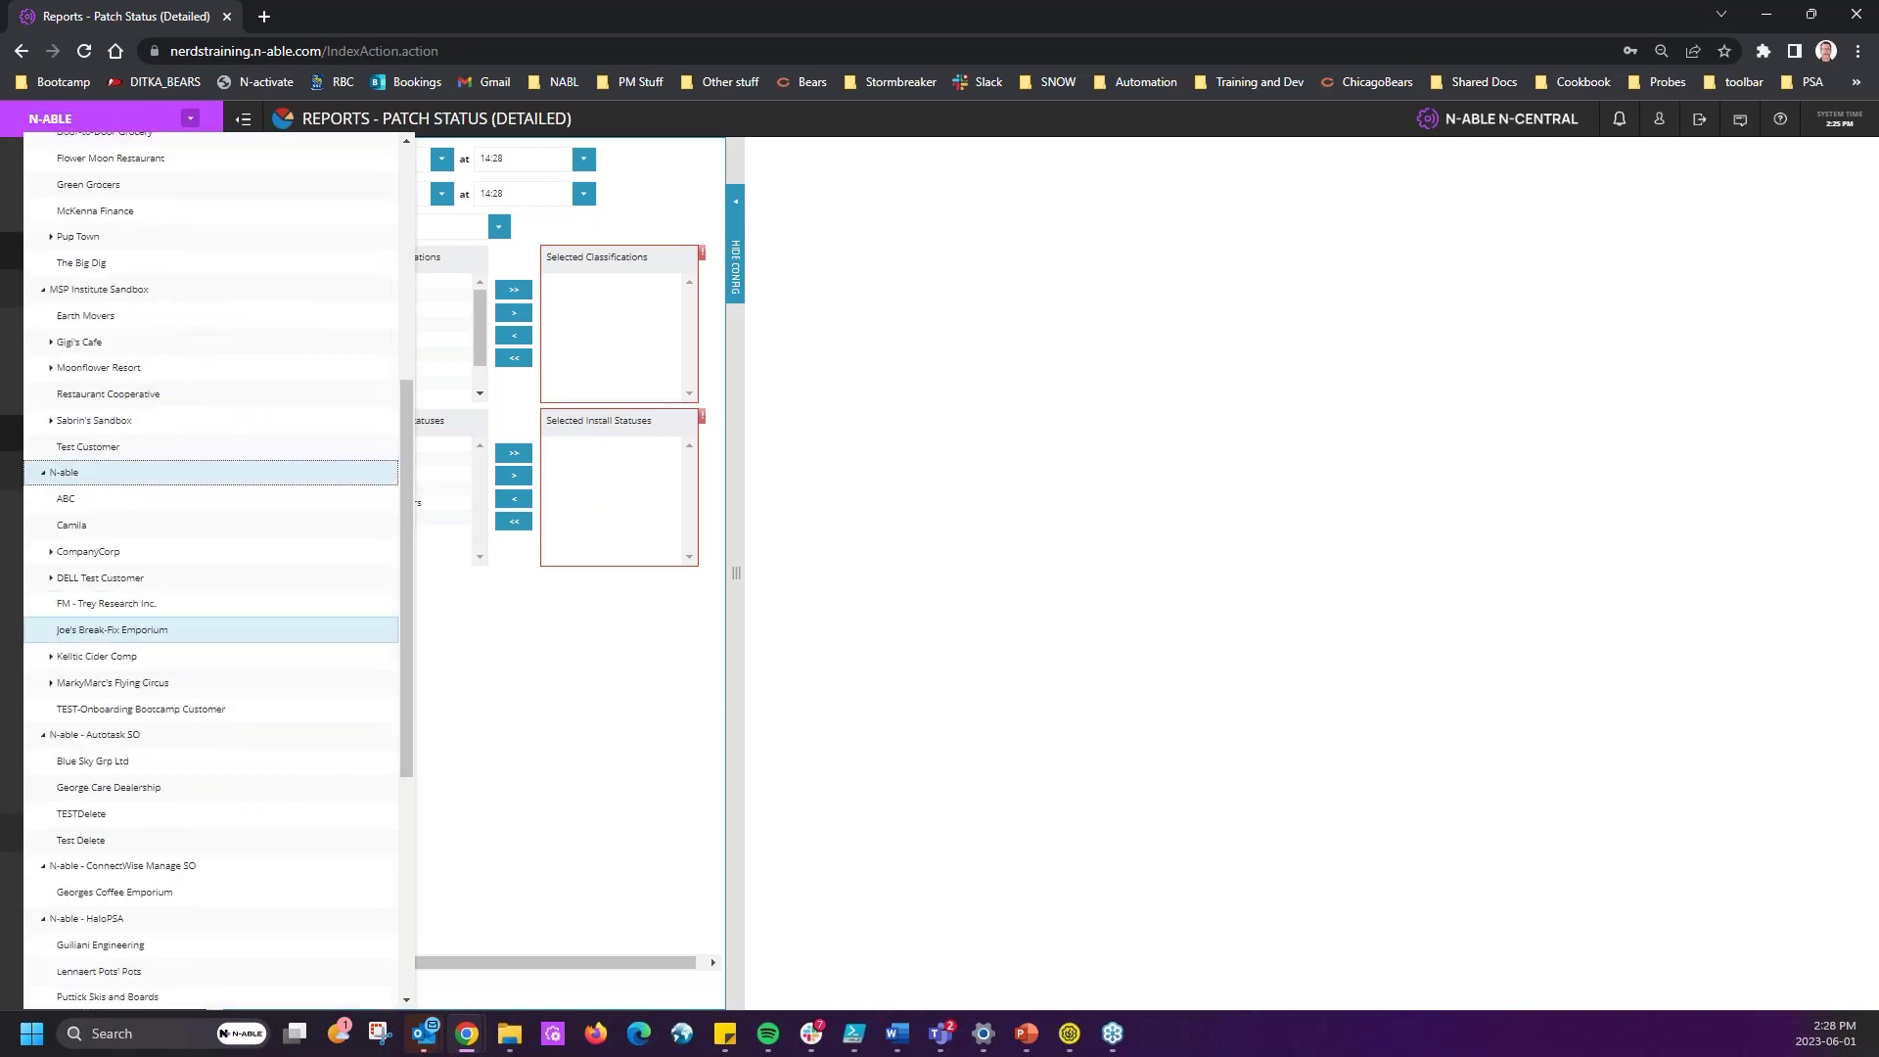
left_click(98, 603)
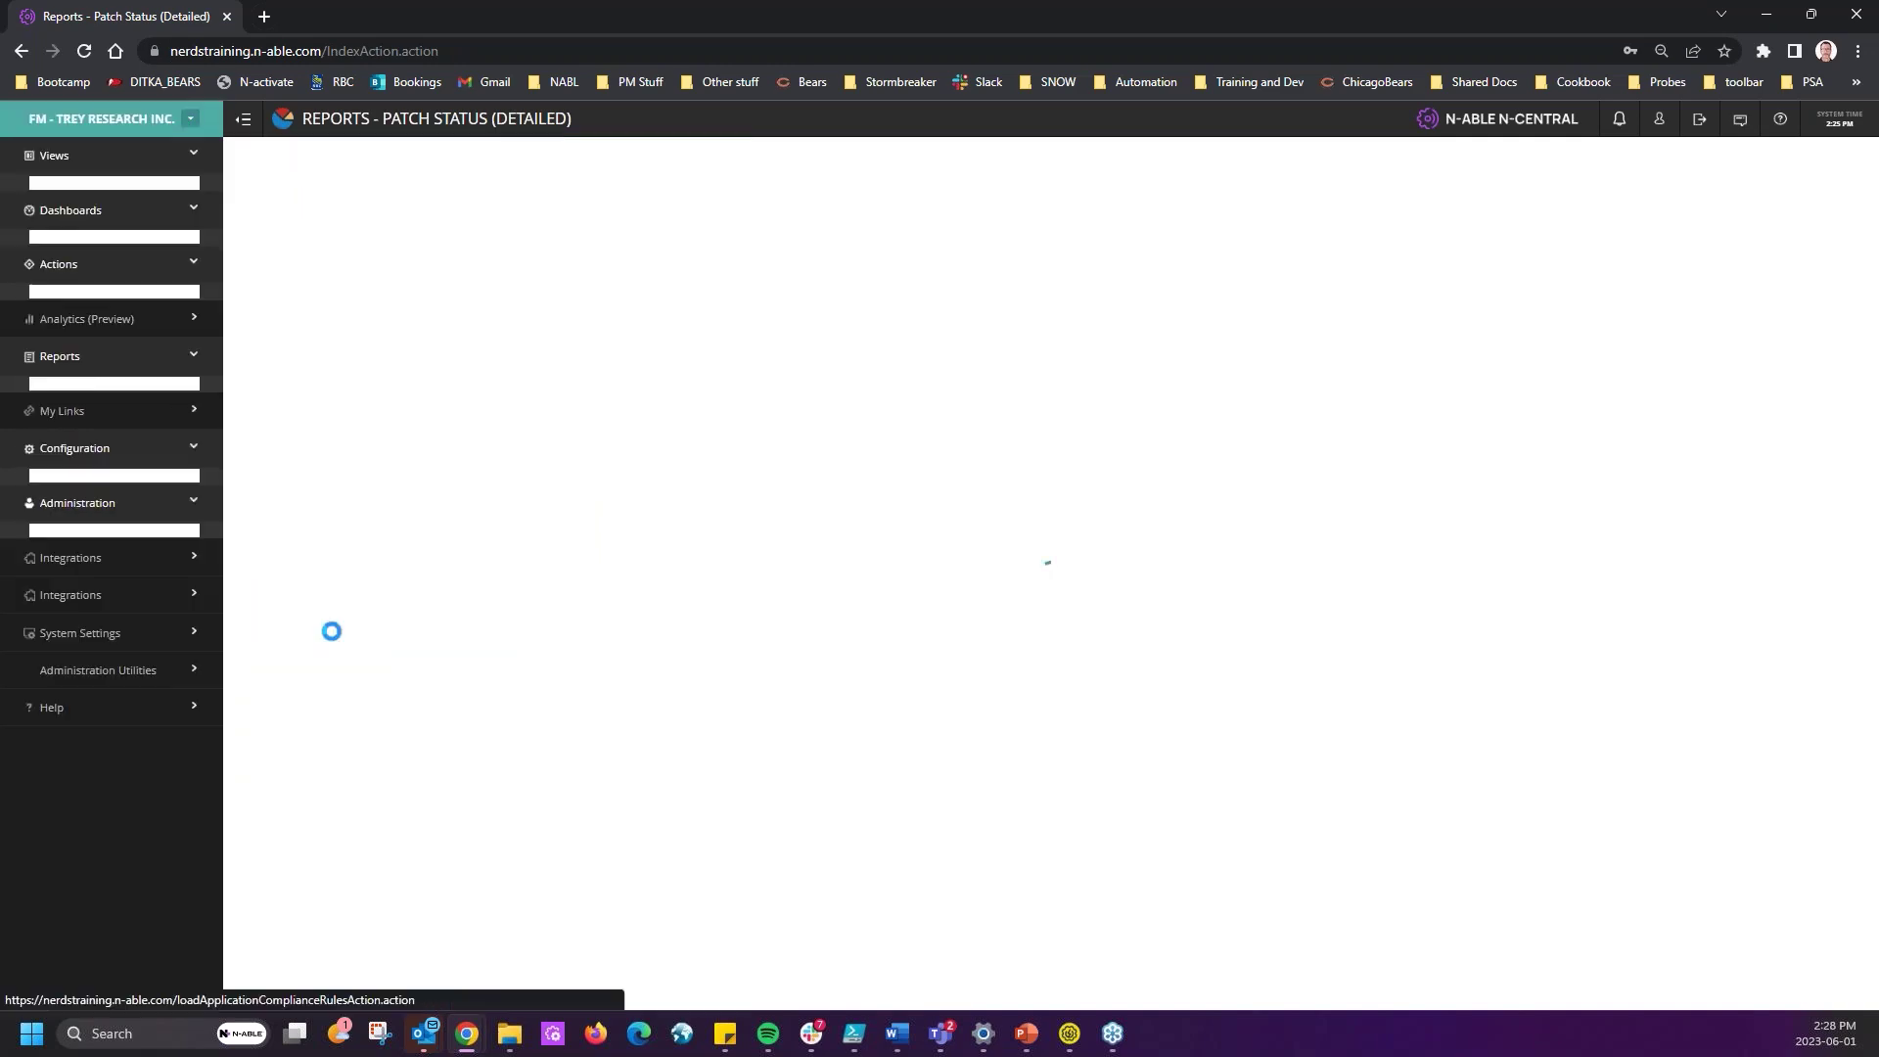
- Open the configuration of the Patch Status (Detailed) report at the customer level
scroll(107, 509, "down", 10)
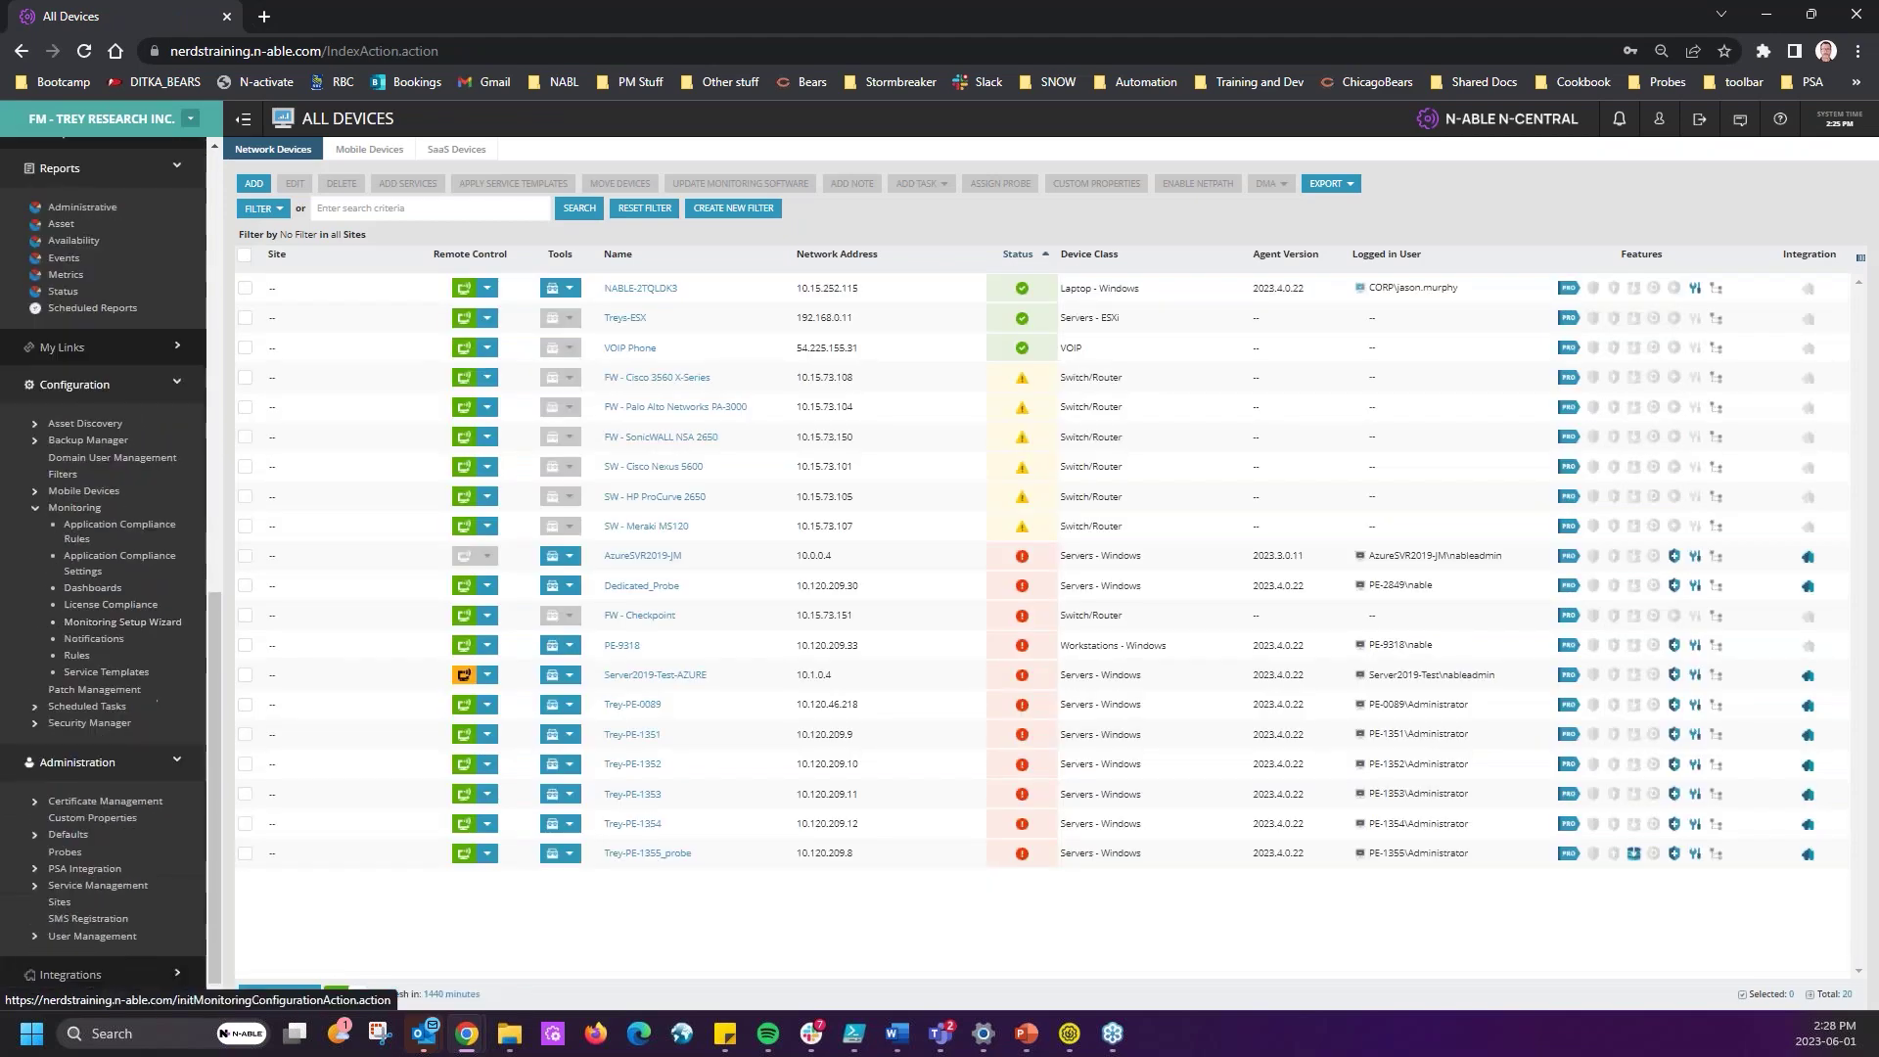
left_click(65, 297)
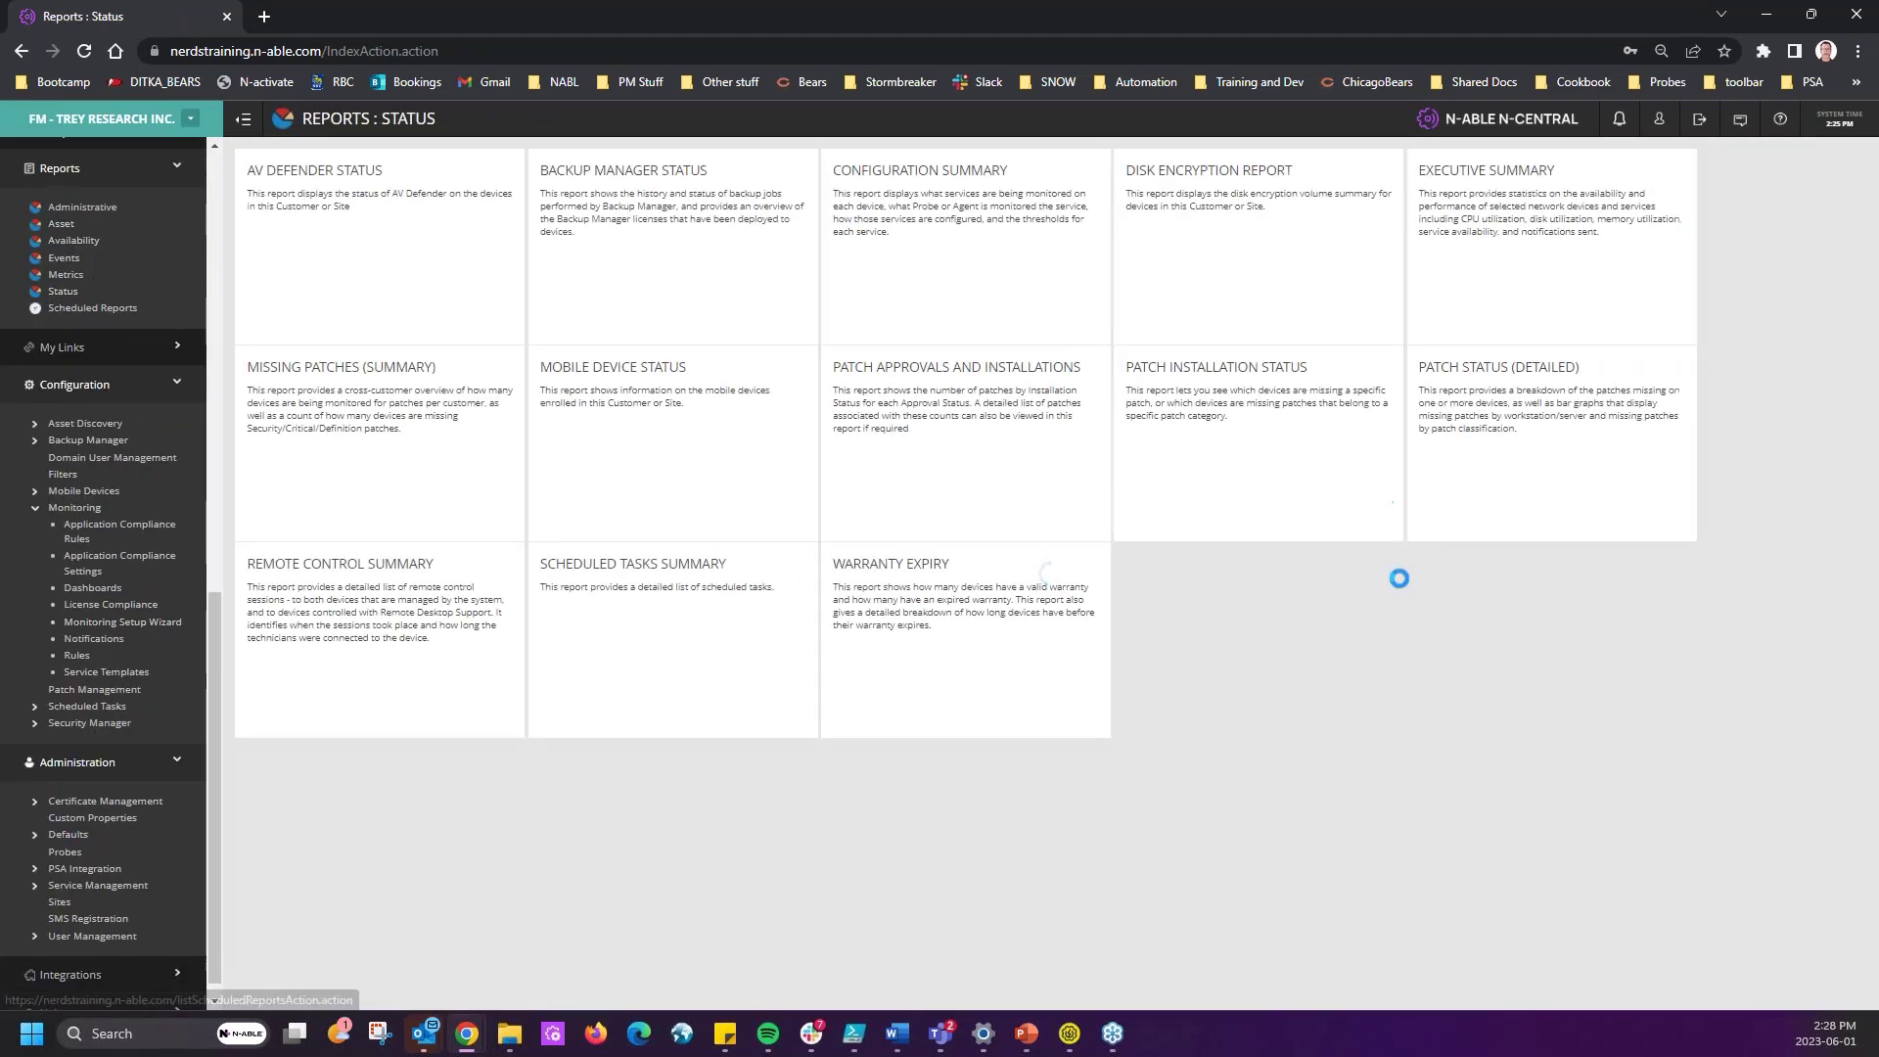
left_click(1594, 409)
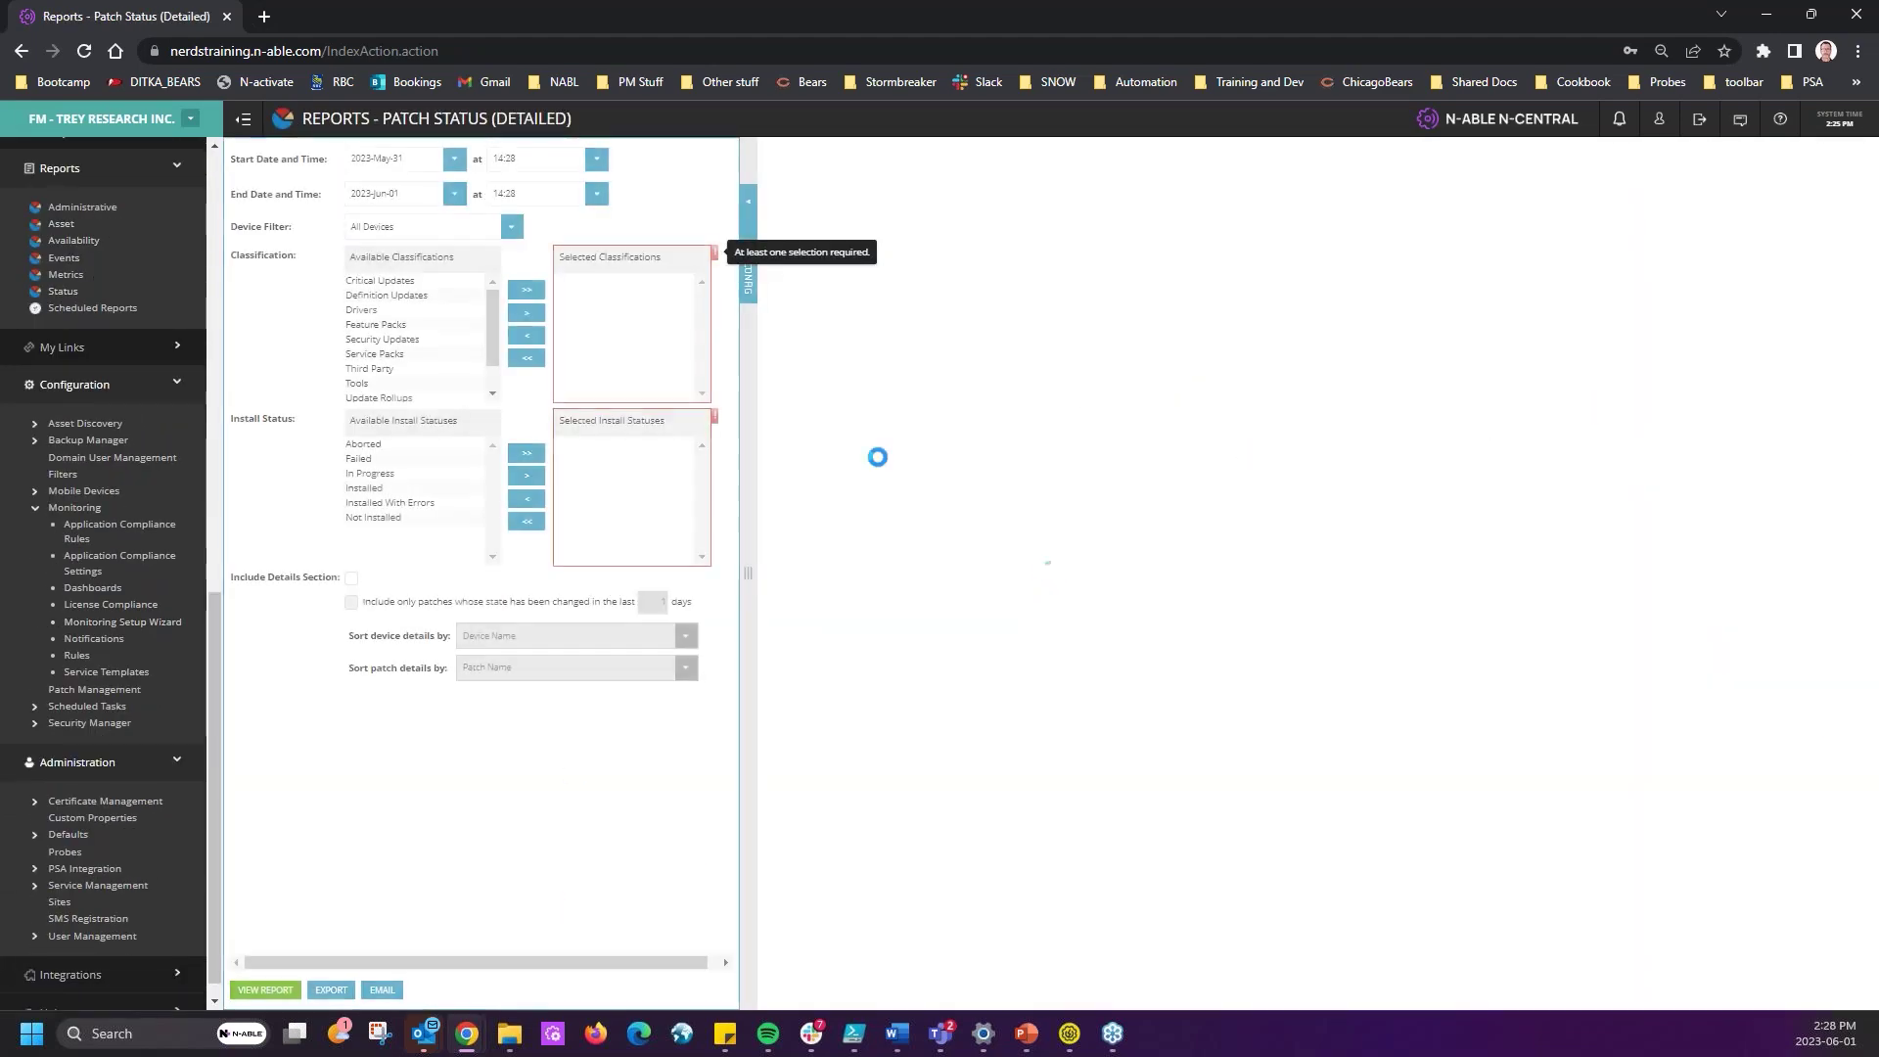
- Set the report's start date to 2023-Mar-03
left_click(454, 159)
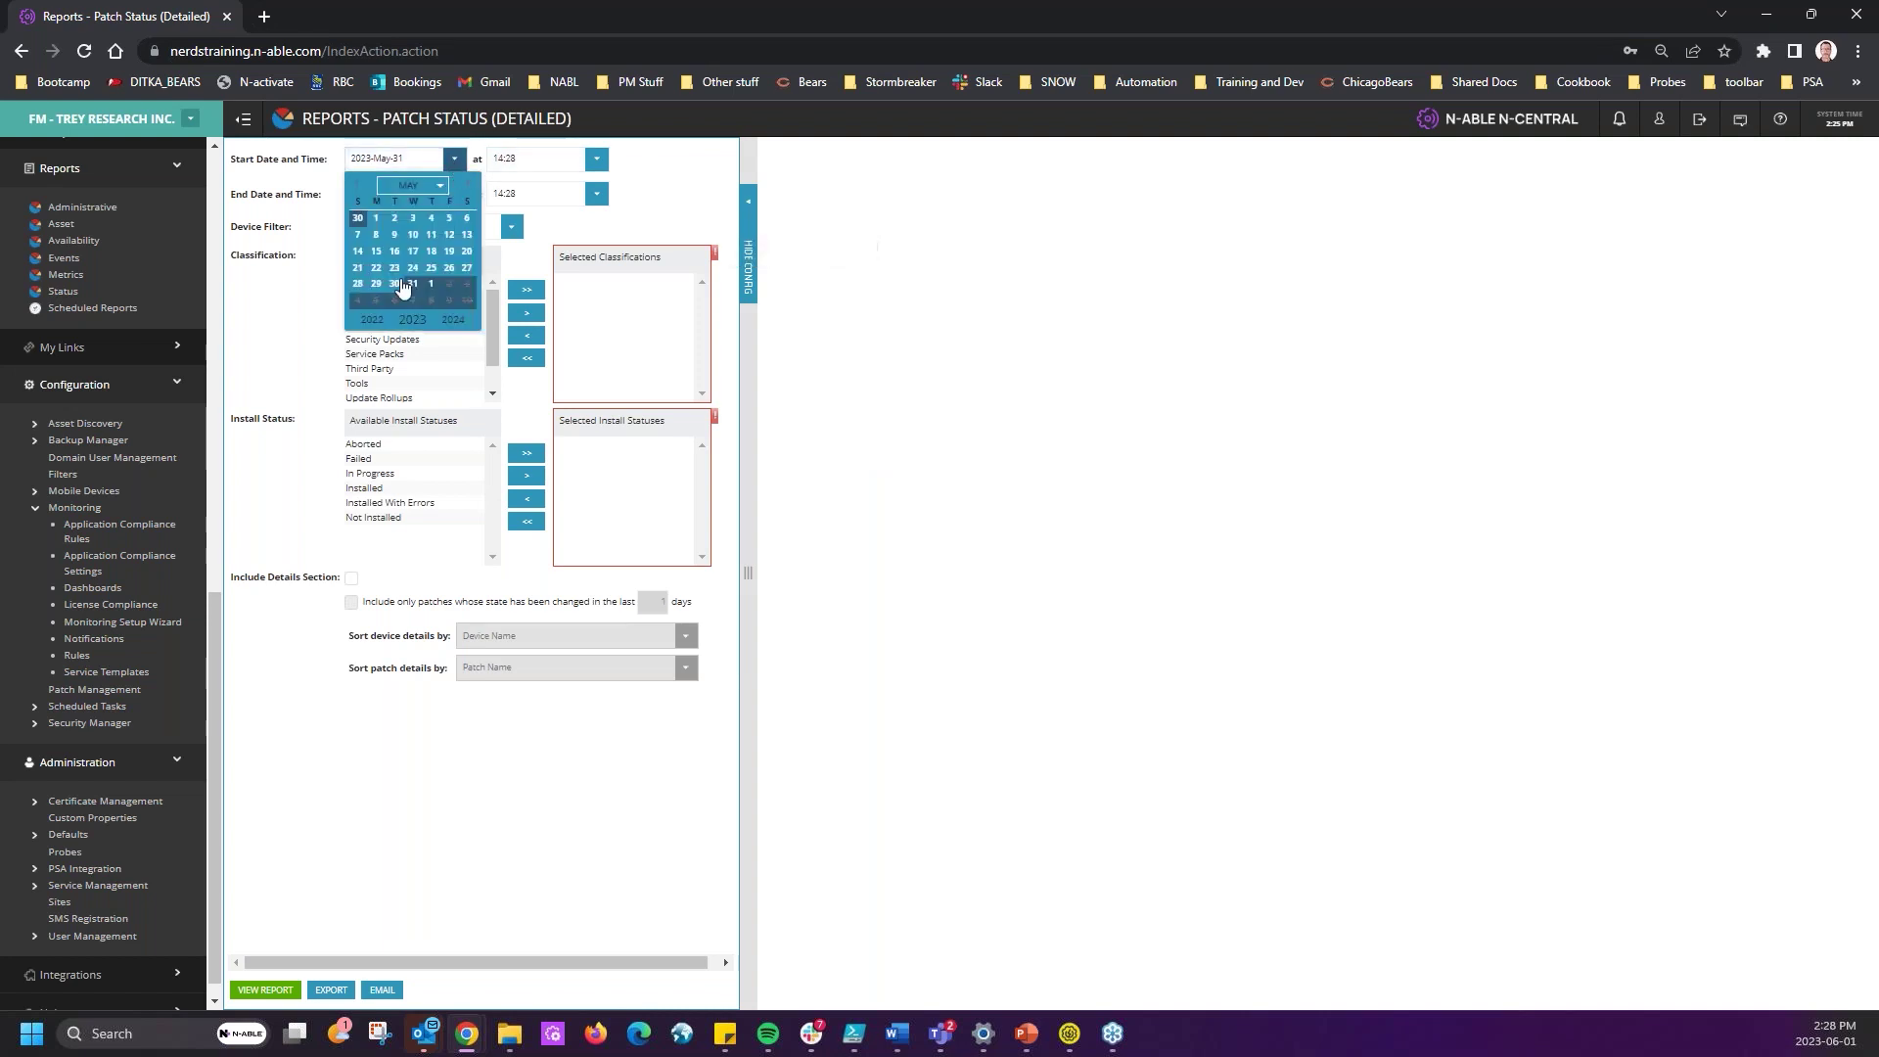
left_click(356, 187)
left_click(356, 187)
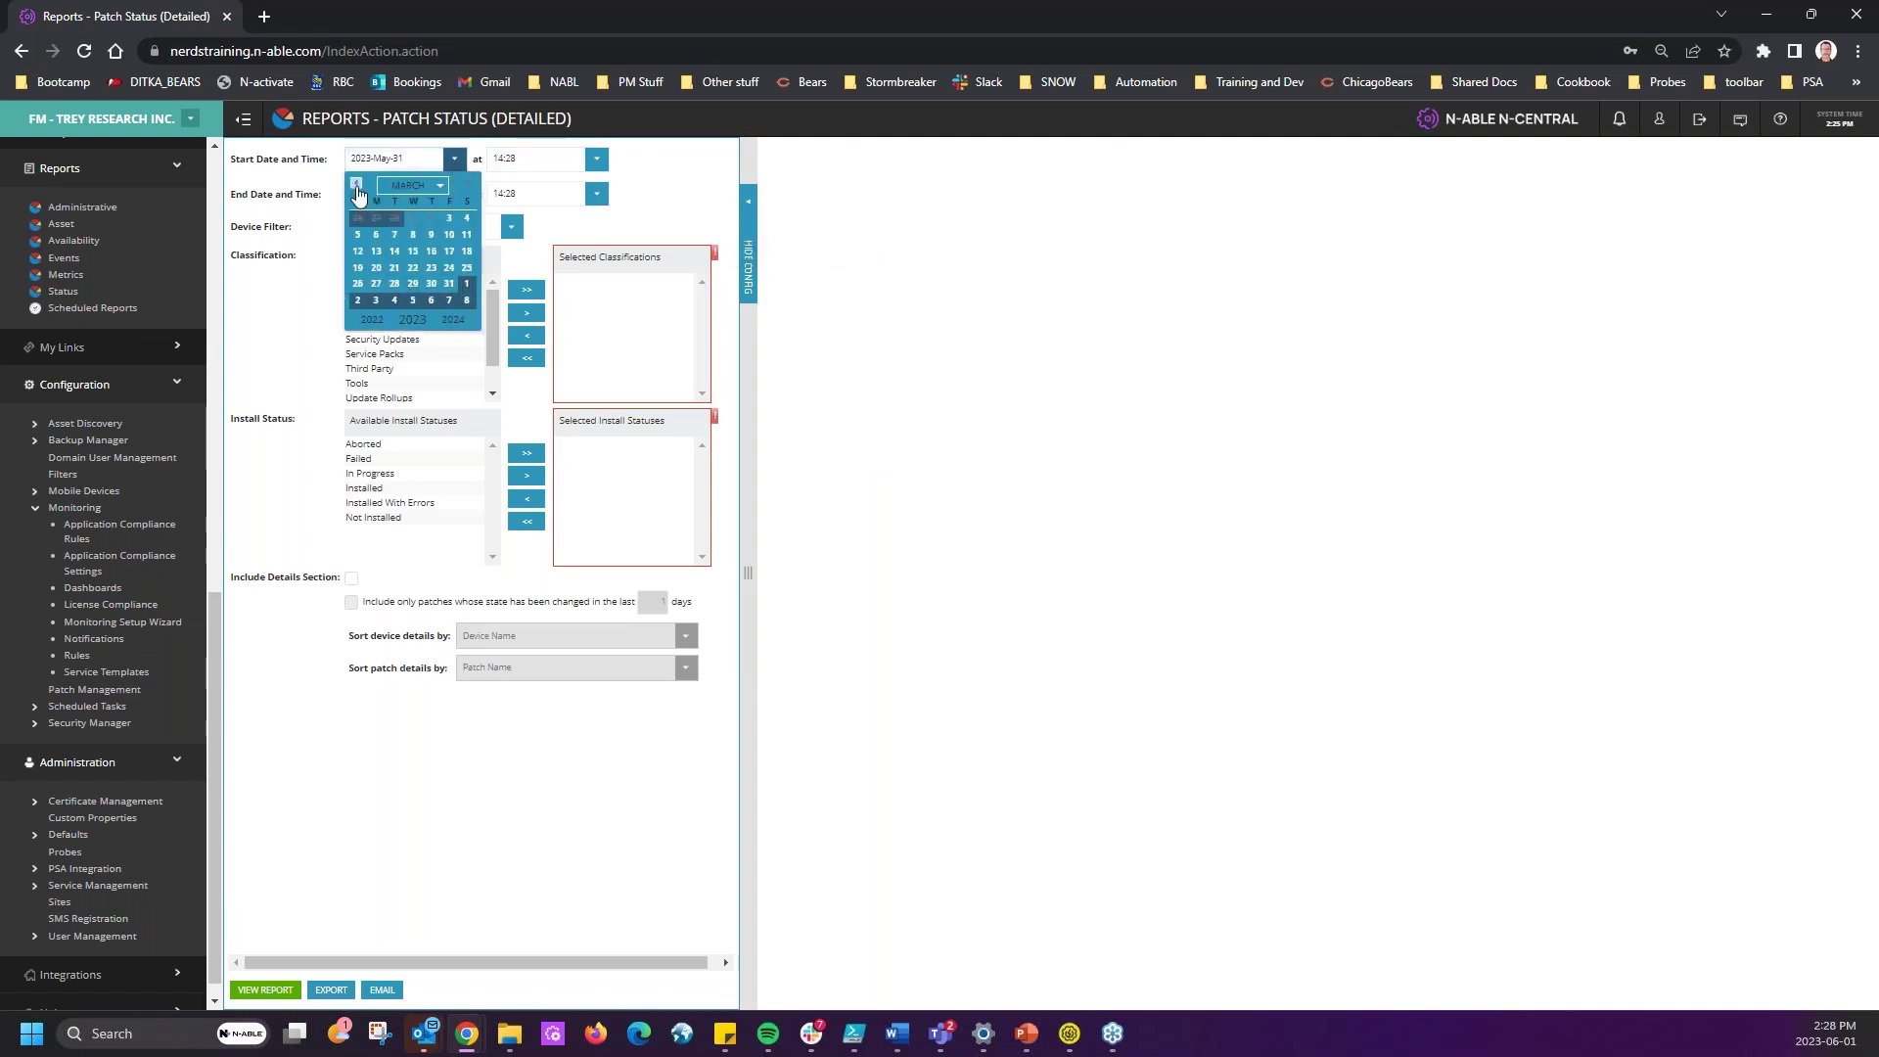
left_click(415, 219)
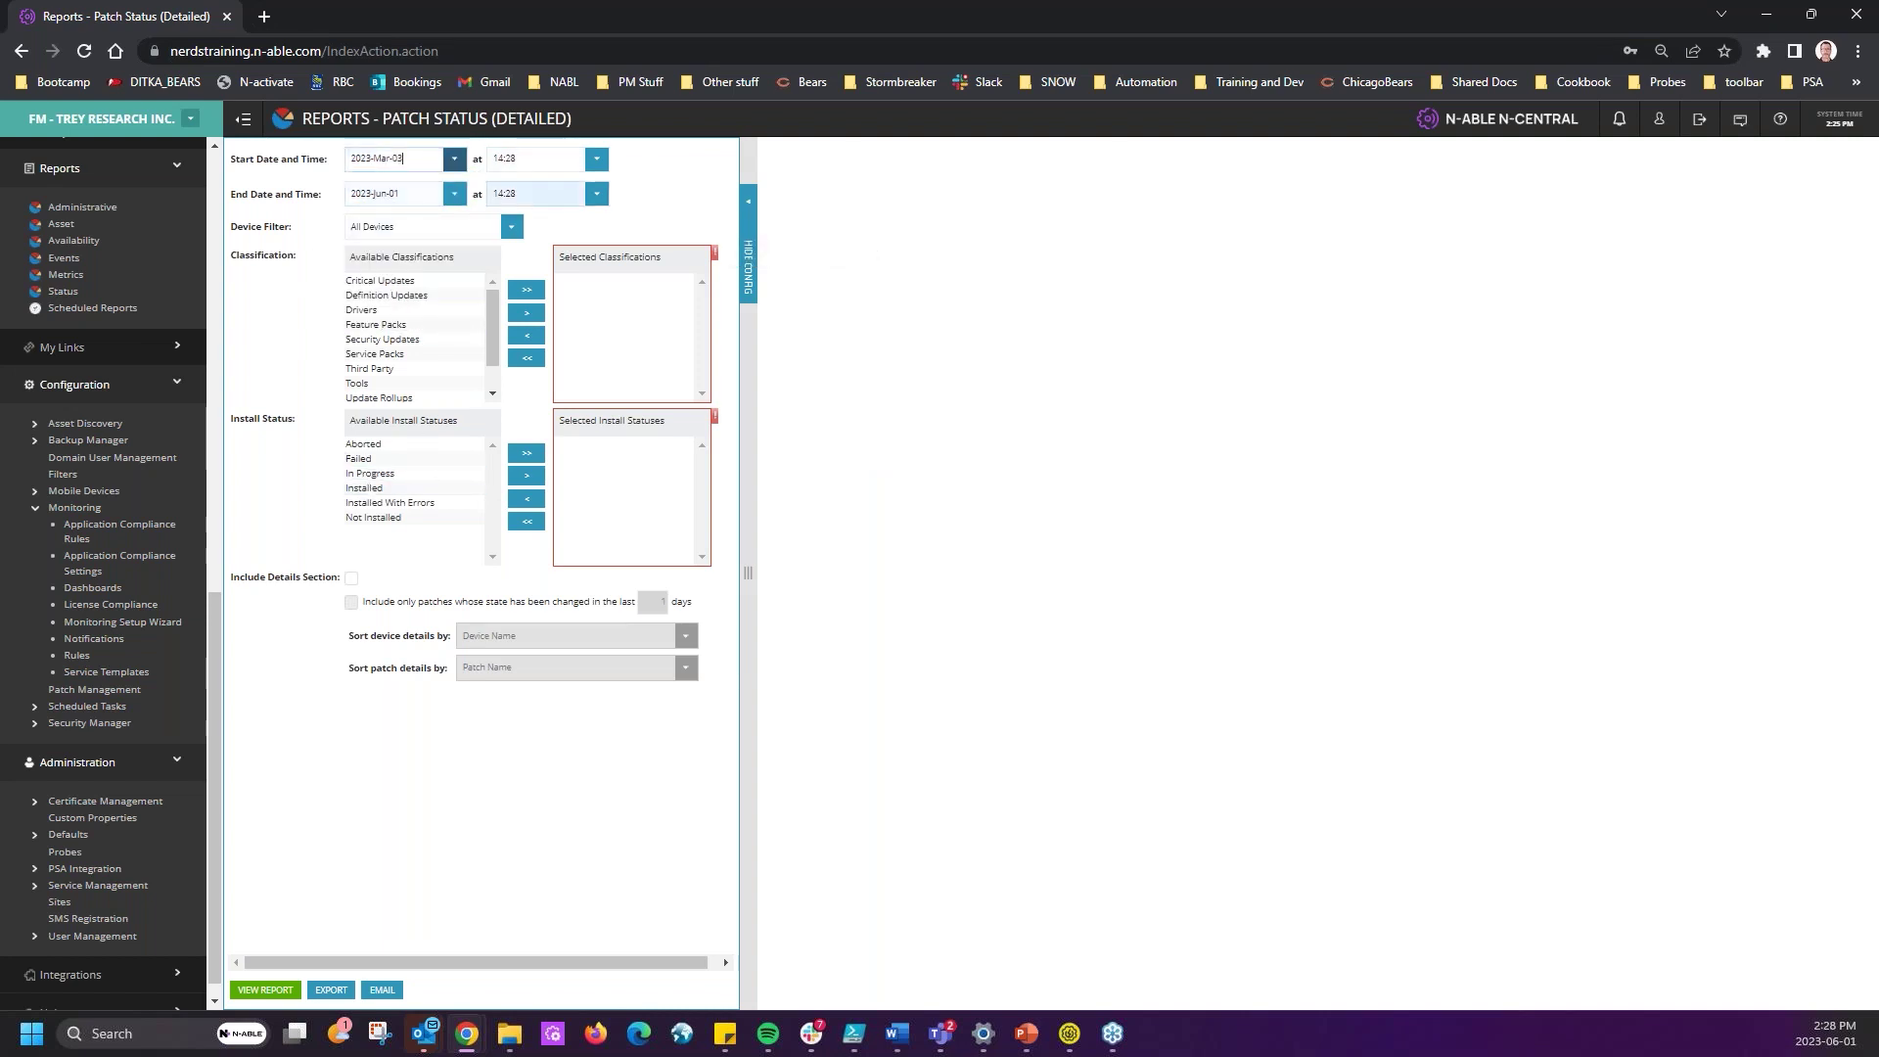
- Include all patch classifications in the report and limit the install status to Not Installed
left_click(536, 291)
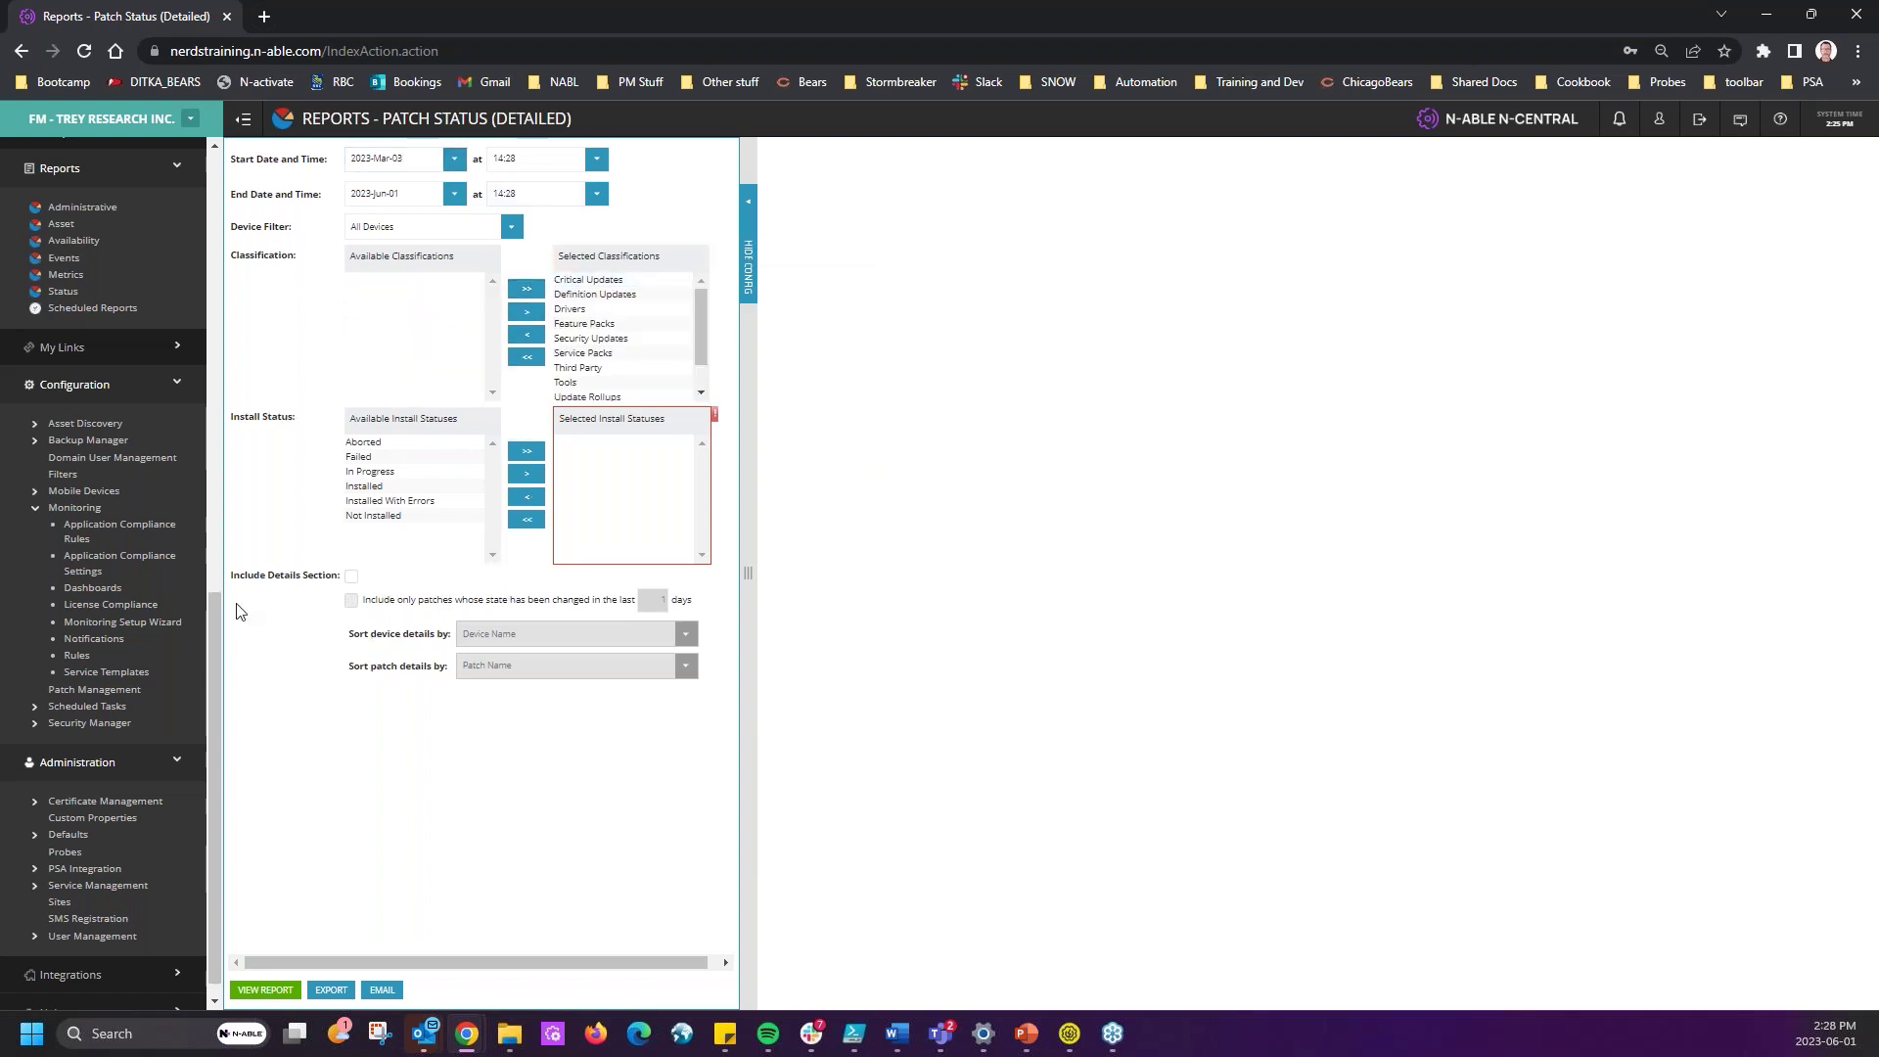
left_click(380, 516)
left_click(529, 476)
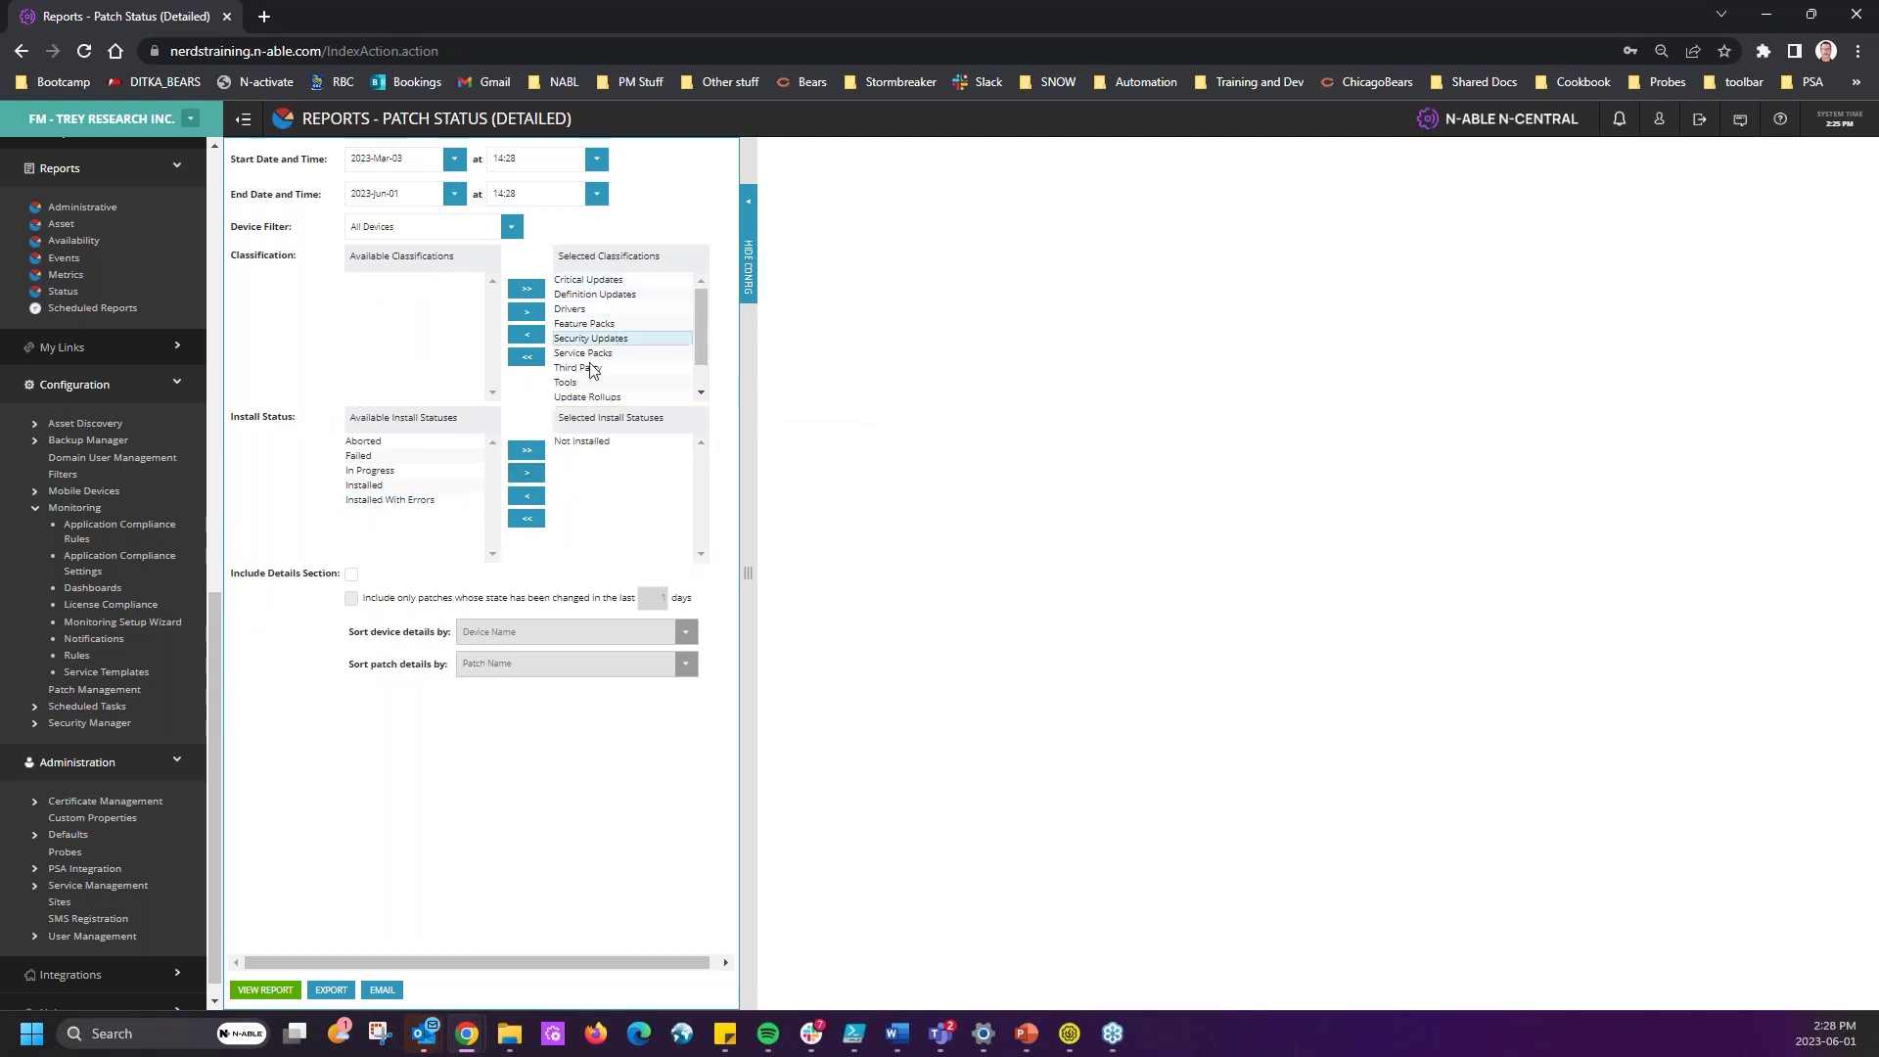
- Include the details section, sorting device details by Device Name and patch details by Classification
left_click(351, 575)
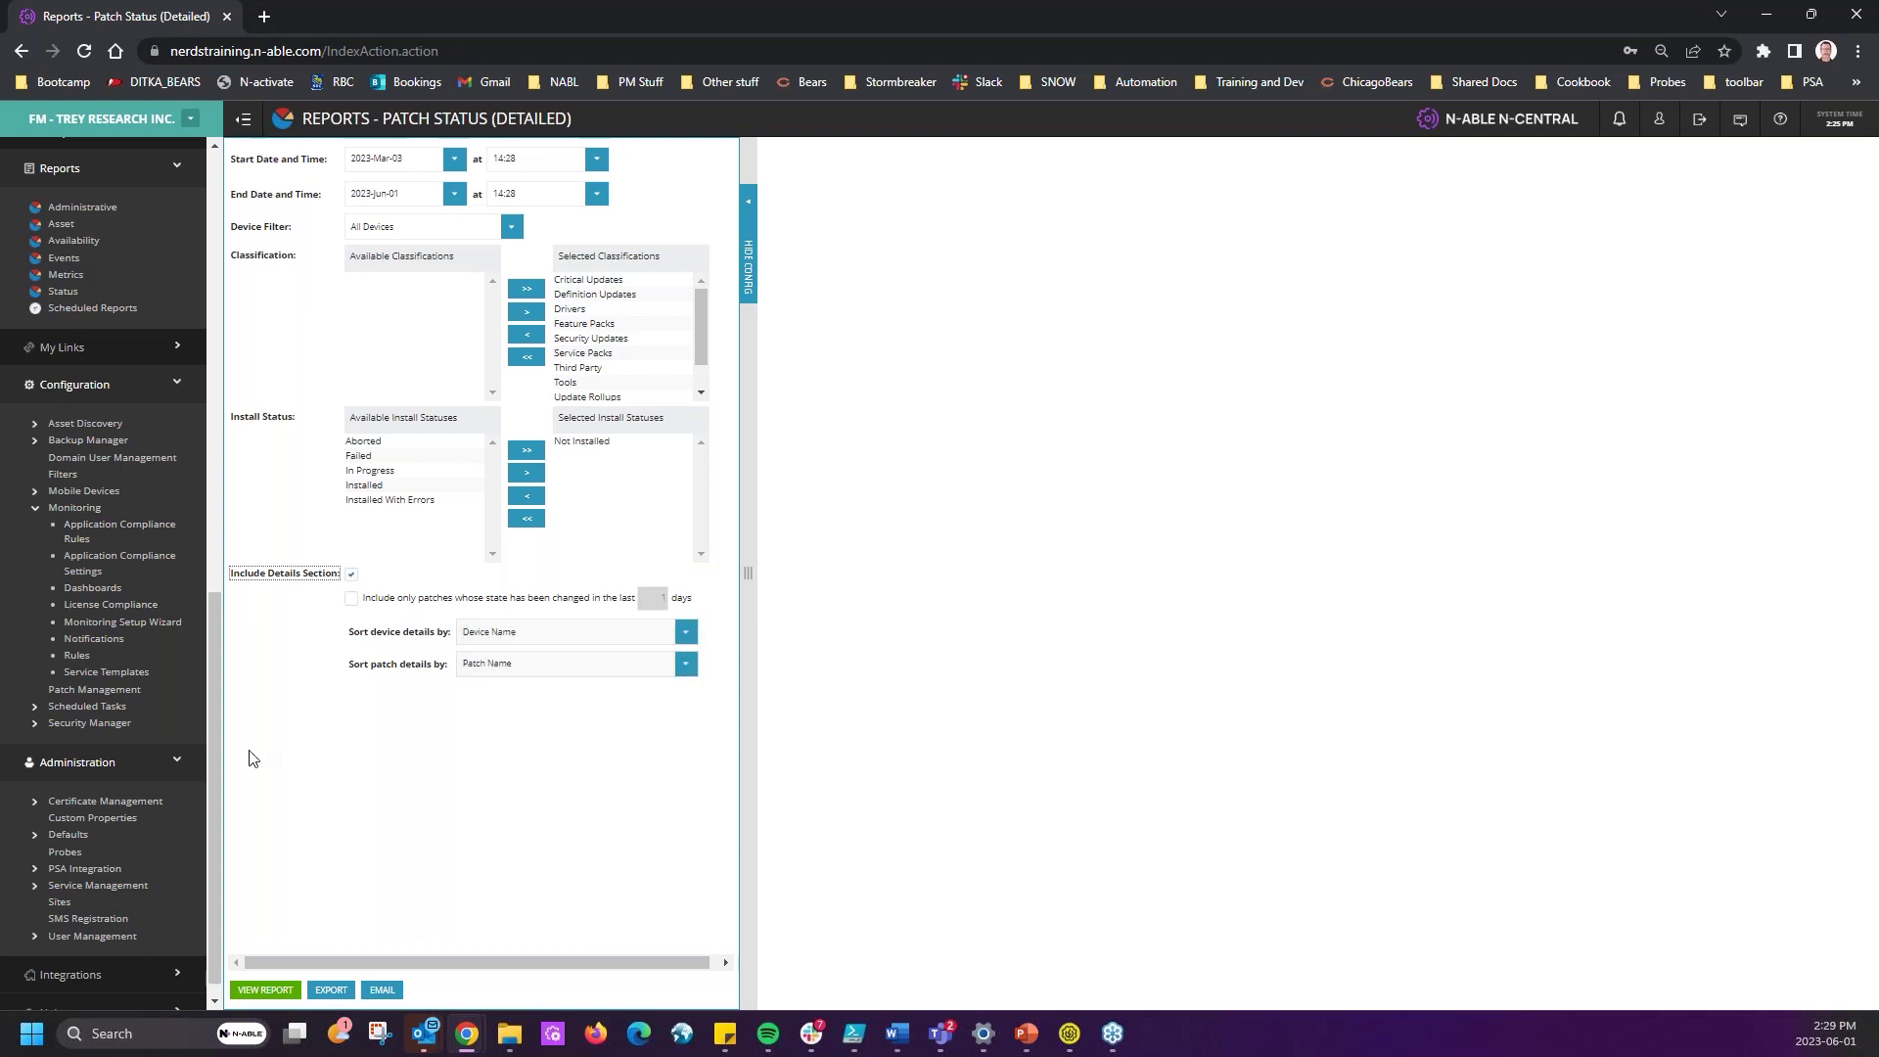
left_click(475, 634)
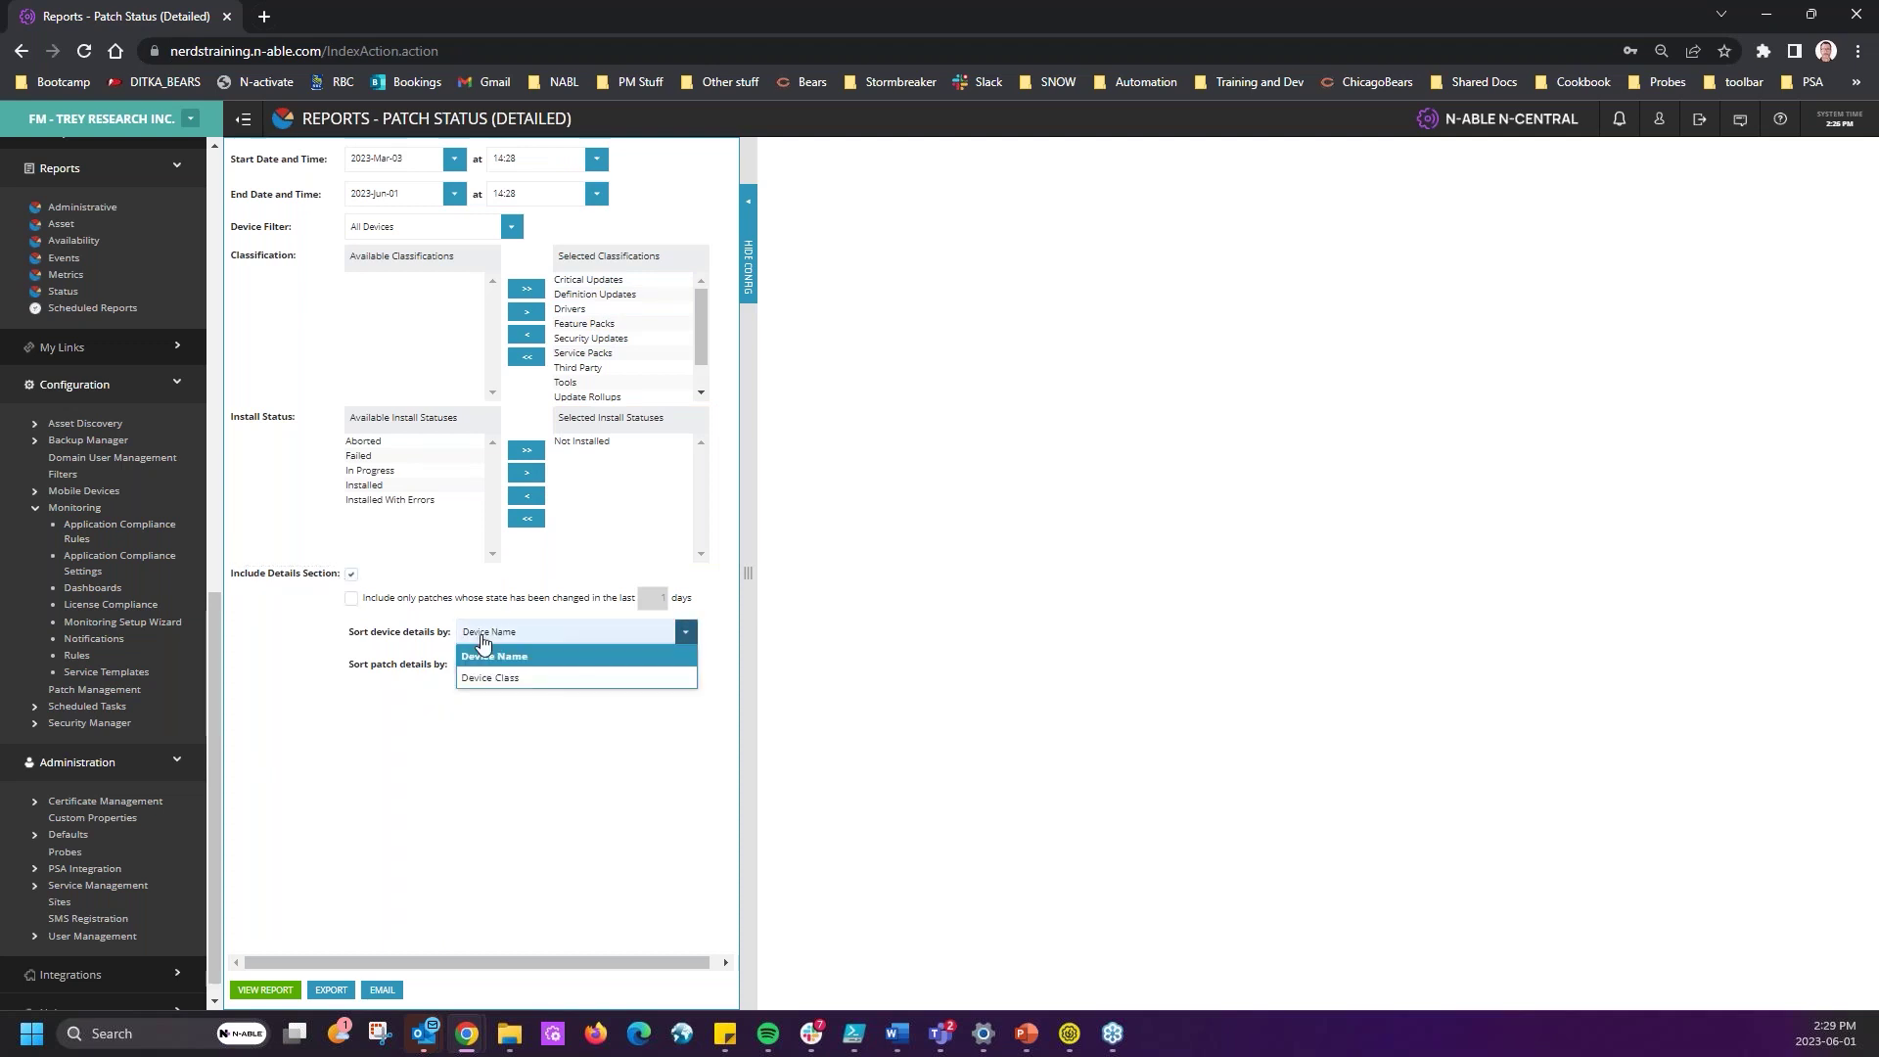
left_click(501, 661)
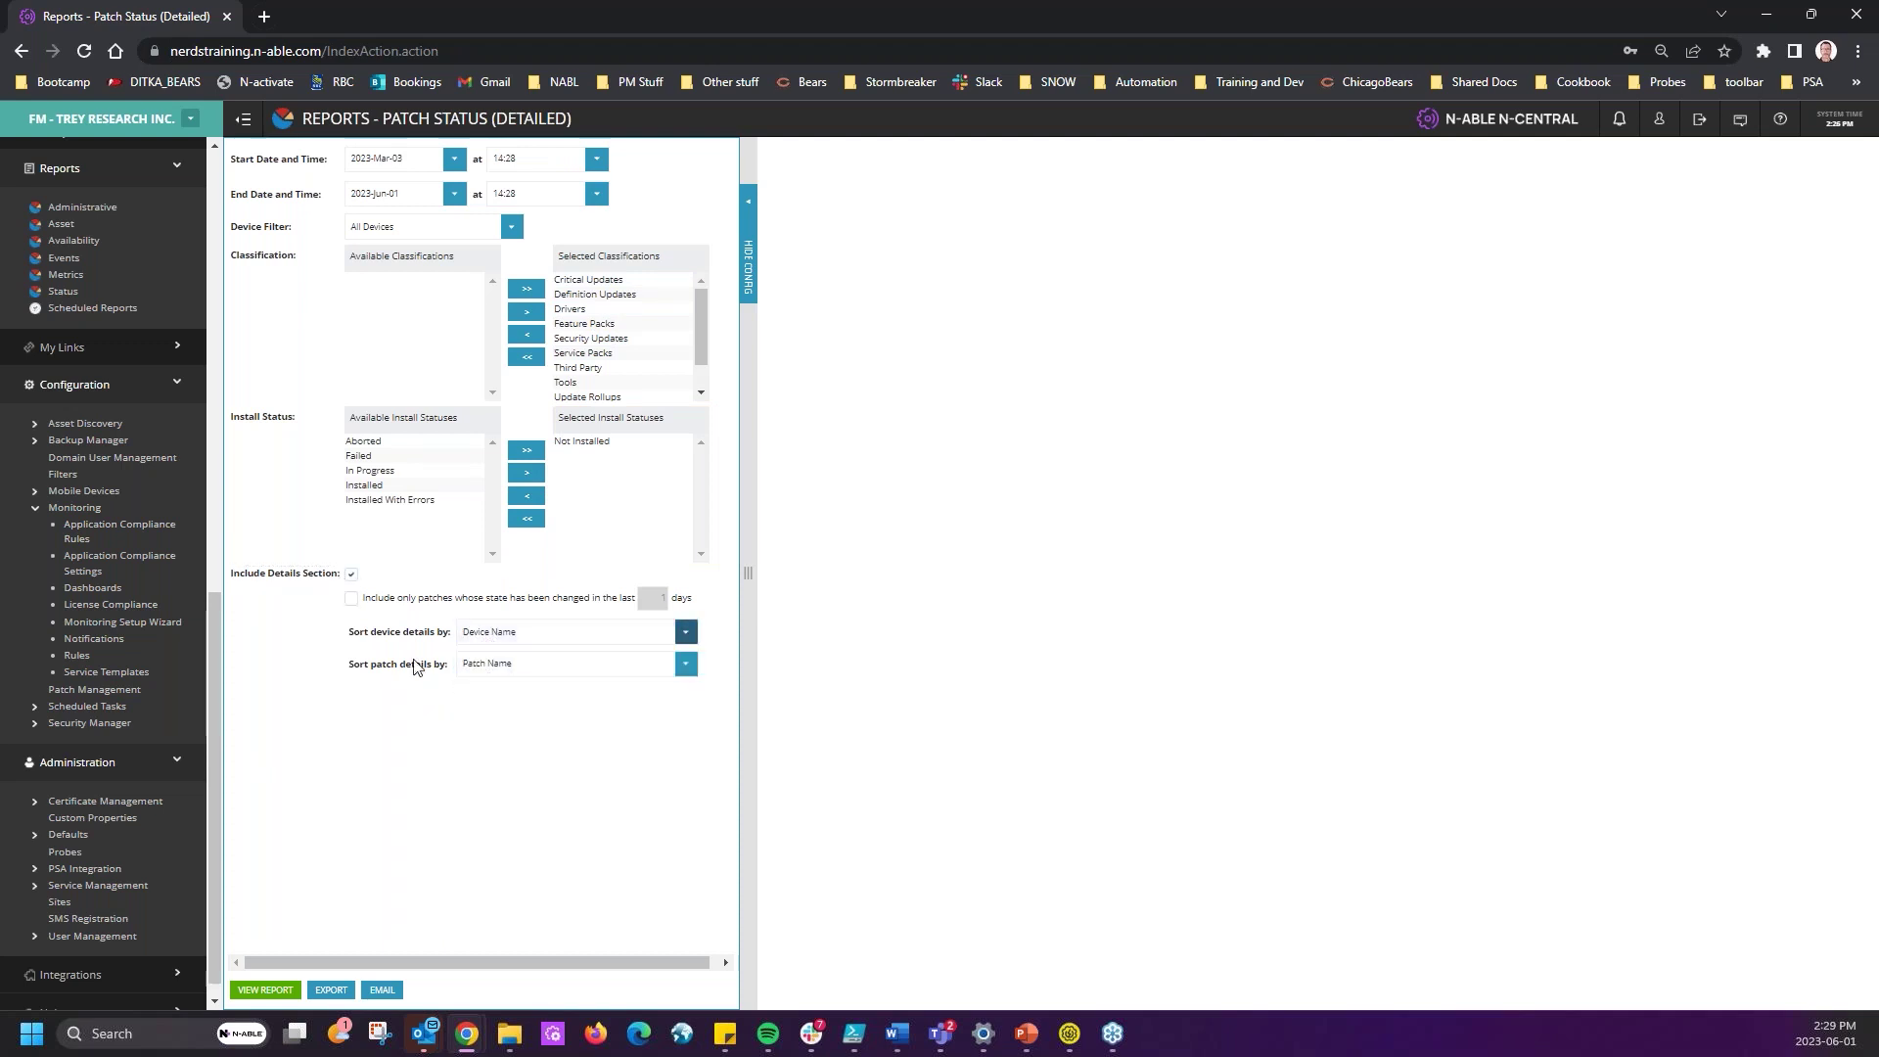
left_click(507, 665)
left_click(494, 711)
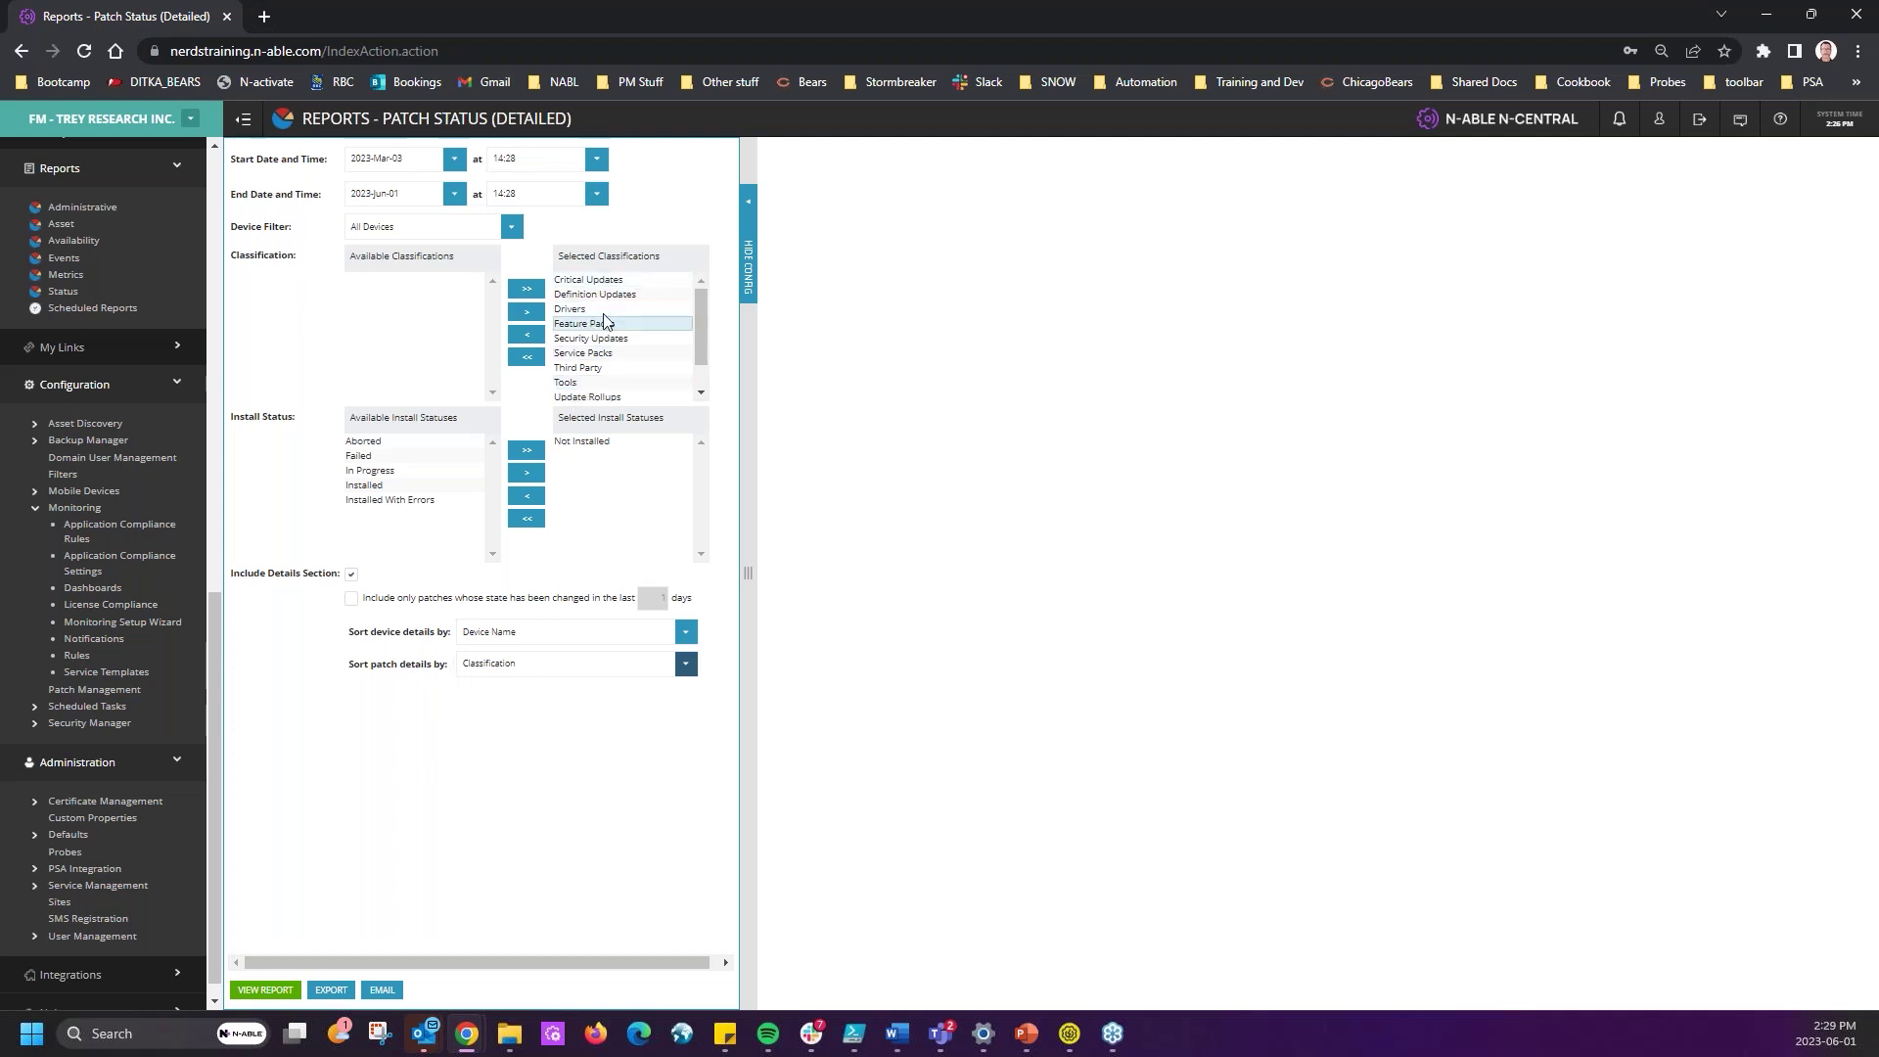
- Generate the Patch Status (Detailed) report and review its classification chart and per-device patch tables
left_click(265, 989)
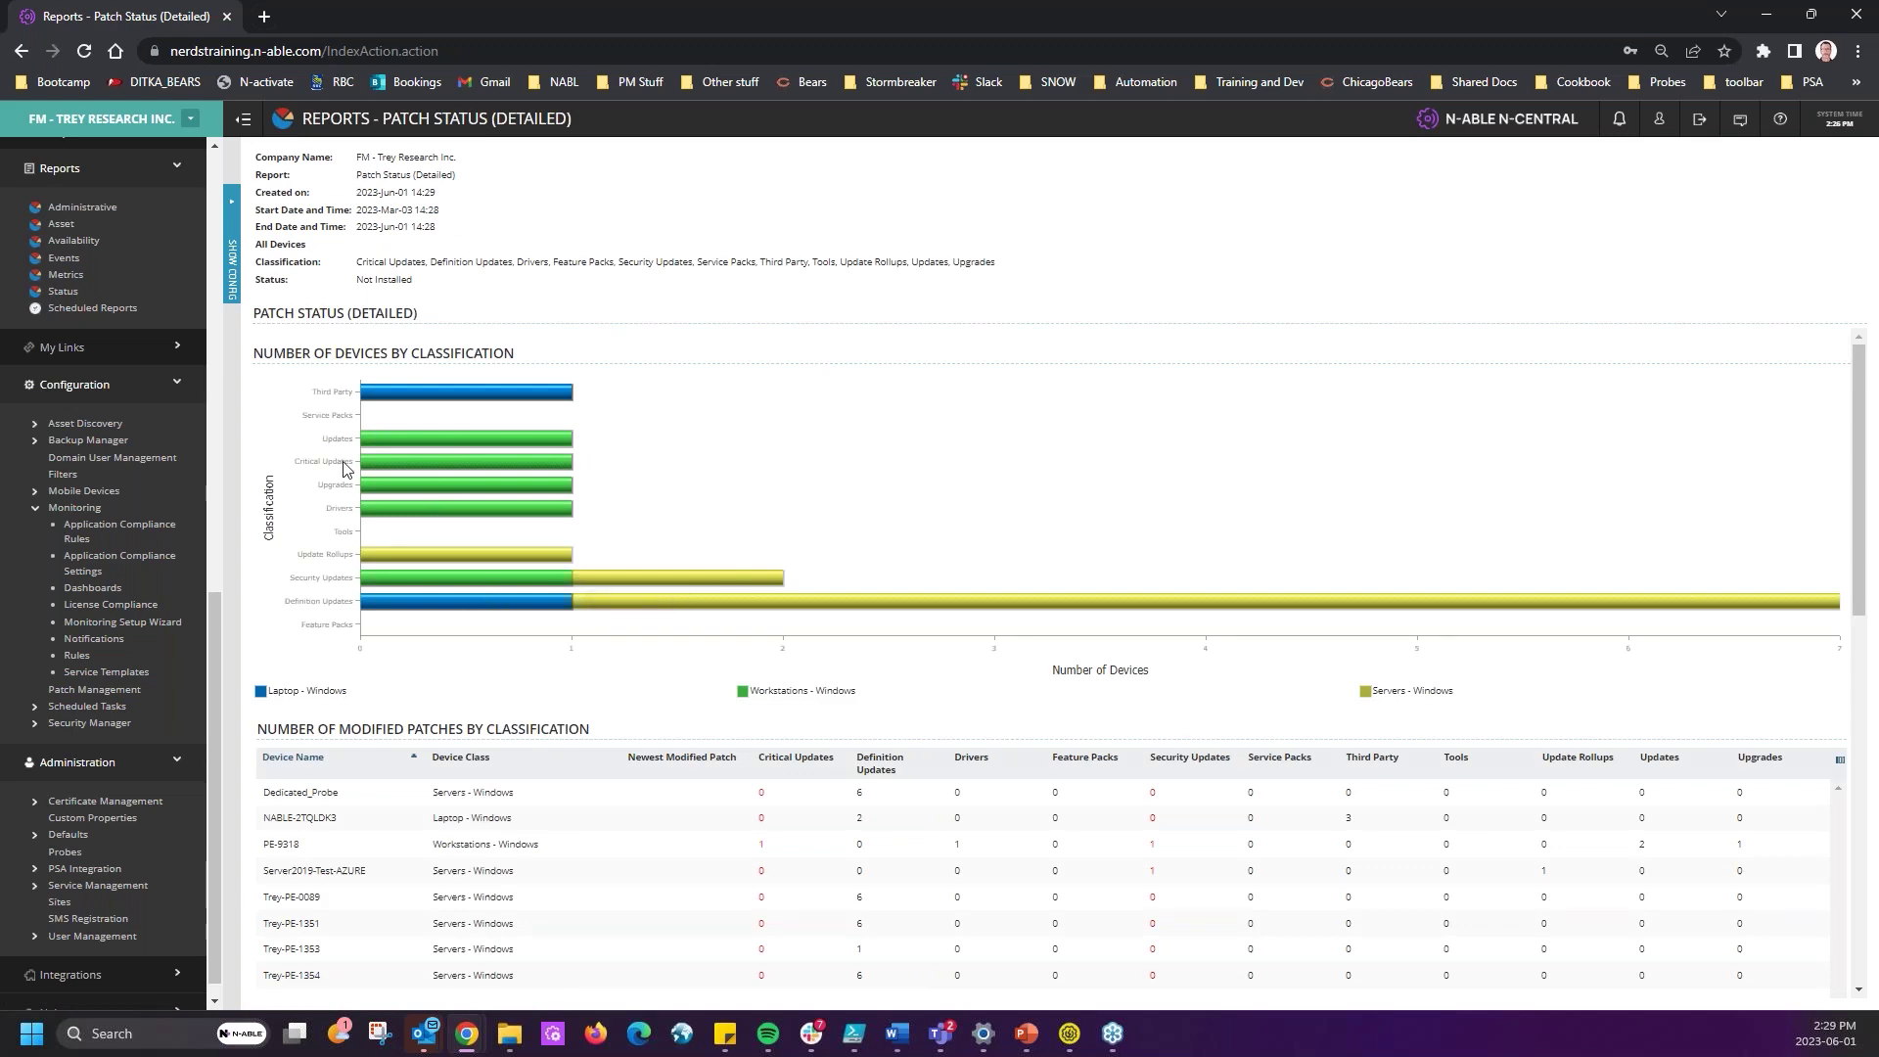
scroll(989, 630, "down", 5)
scroll(814, 551, "up", 2)
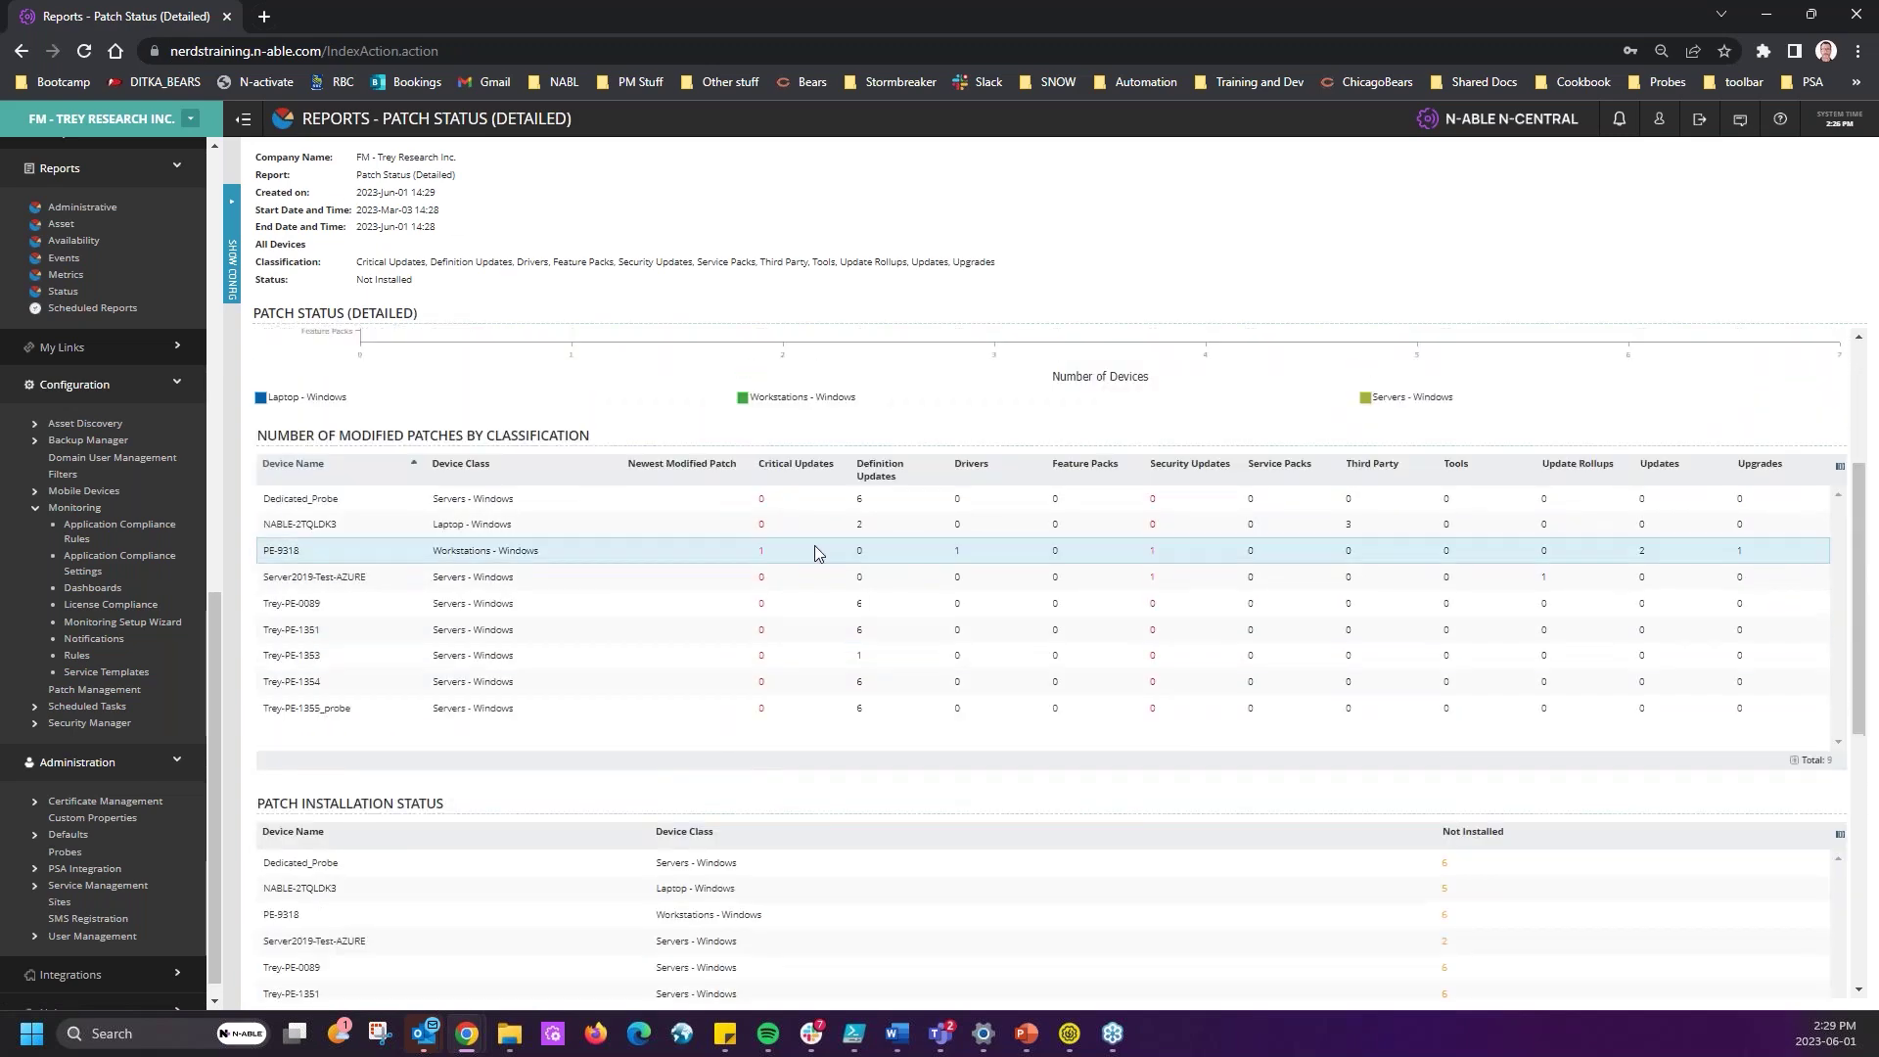
scroll(814, 550, "down", 6)
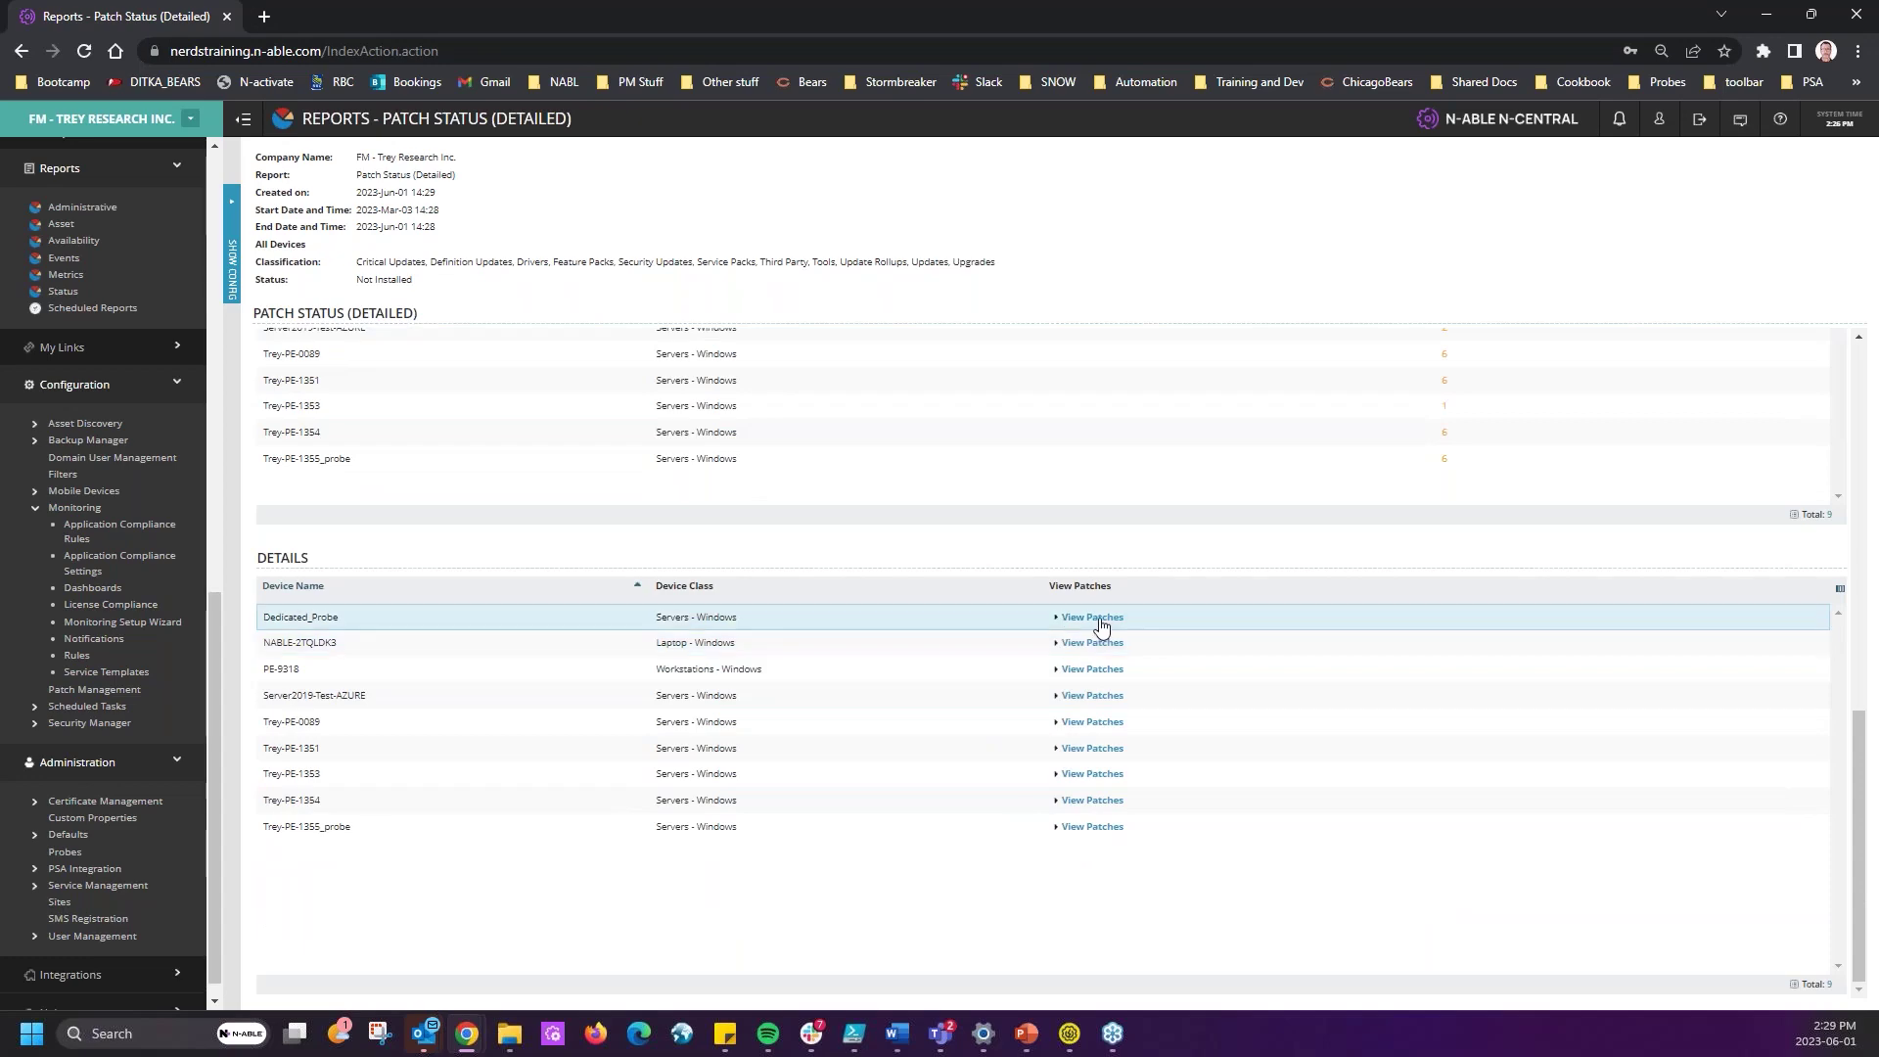
- Expand the patch lists for Dedicated_Probe, NABLE-2TQLDK3, PE-9318 and Server2019-Test-AZURE in the report's Details section
left_click(1092, 617)
left_click(1094, 912)
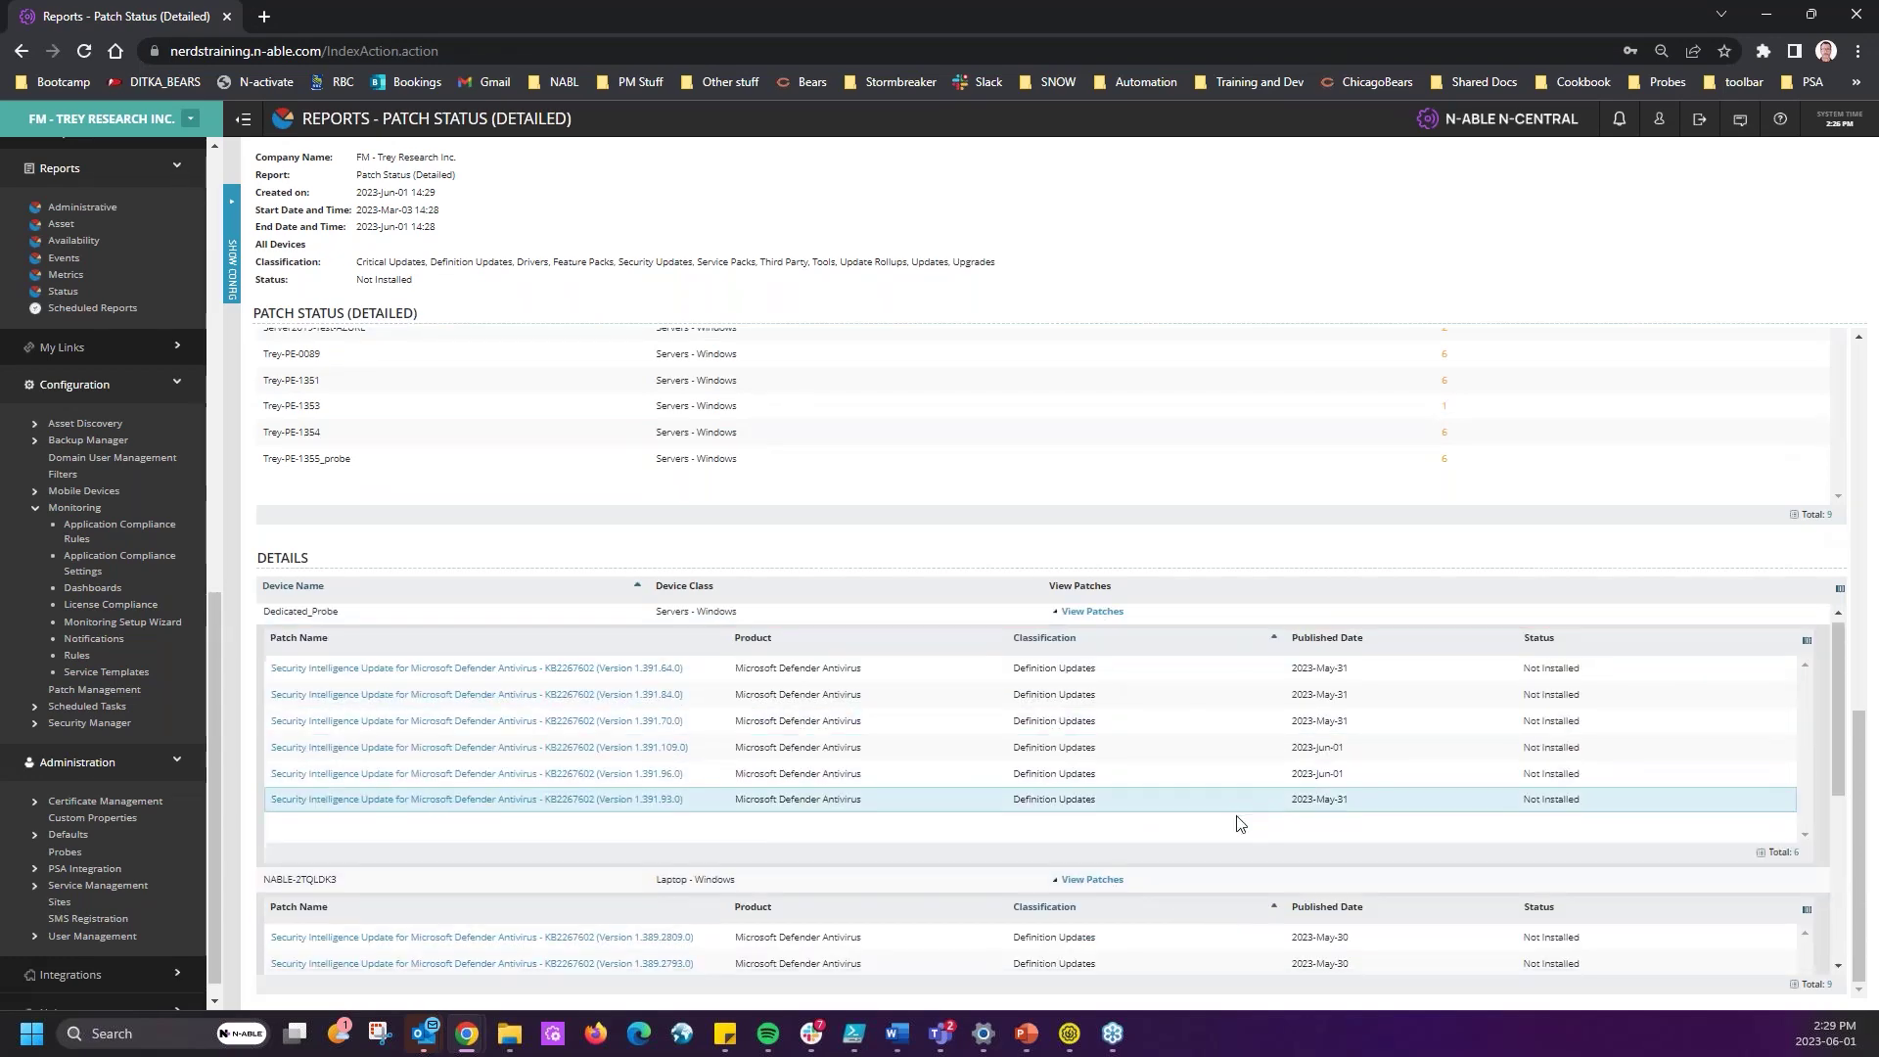
scroll(1238, 823, "down", 3)
left_click(1113, 809)
scroll(1070, 839, "down", 3)
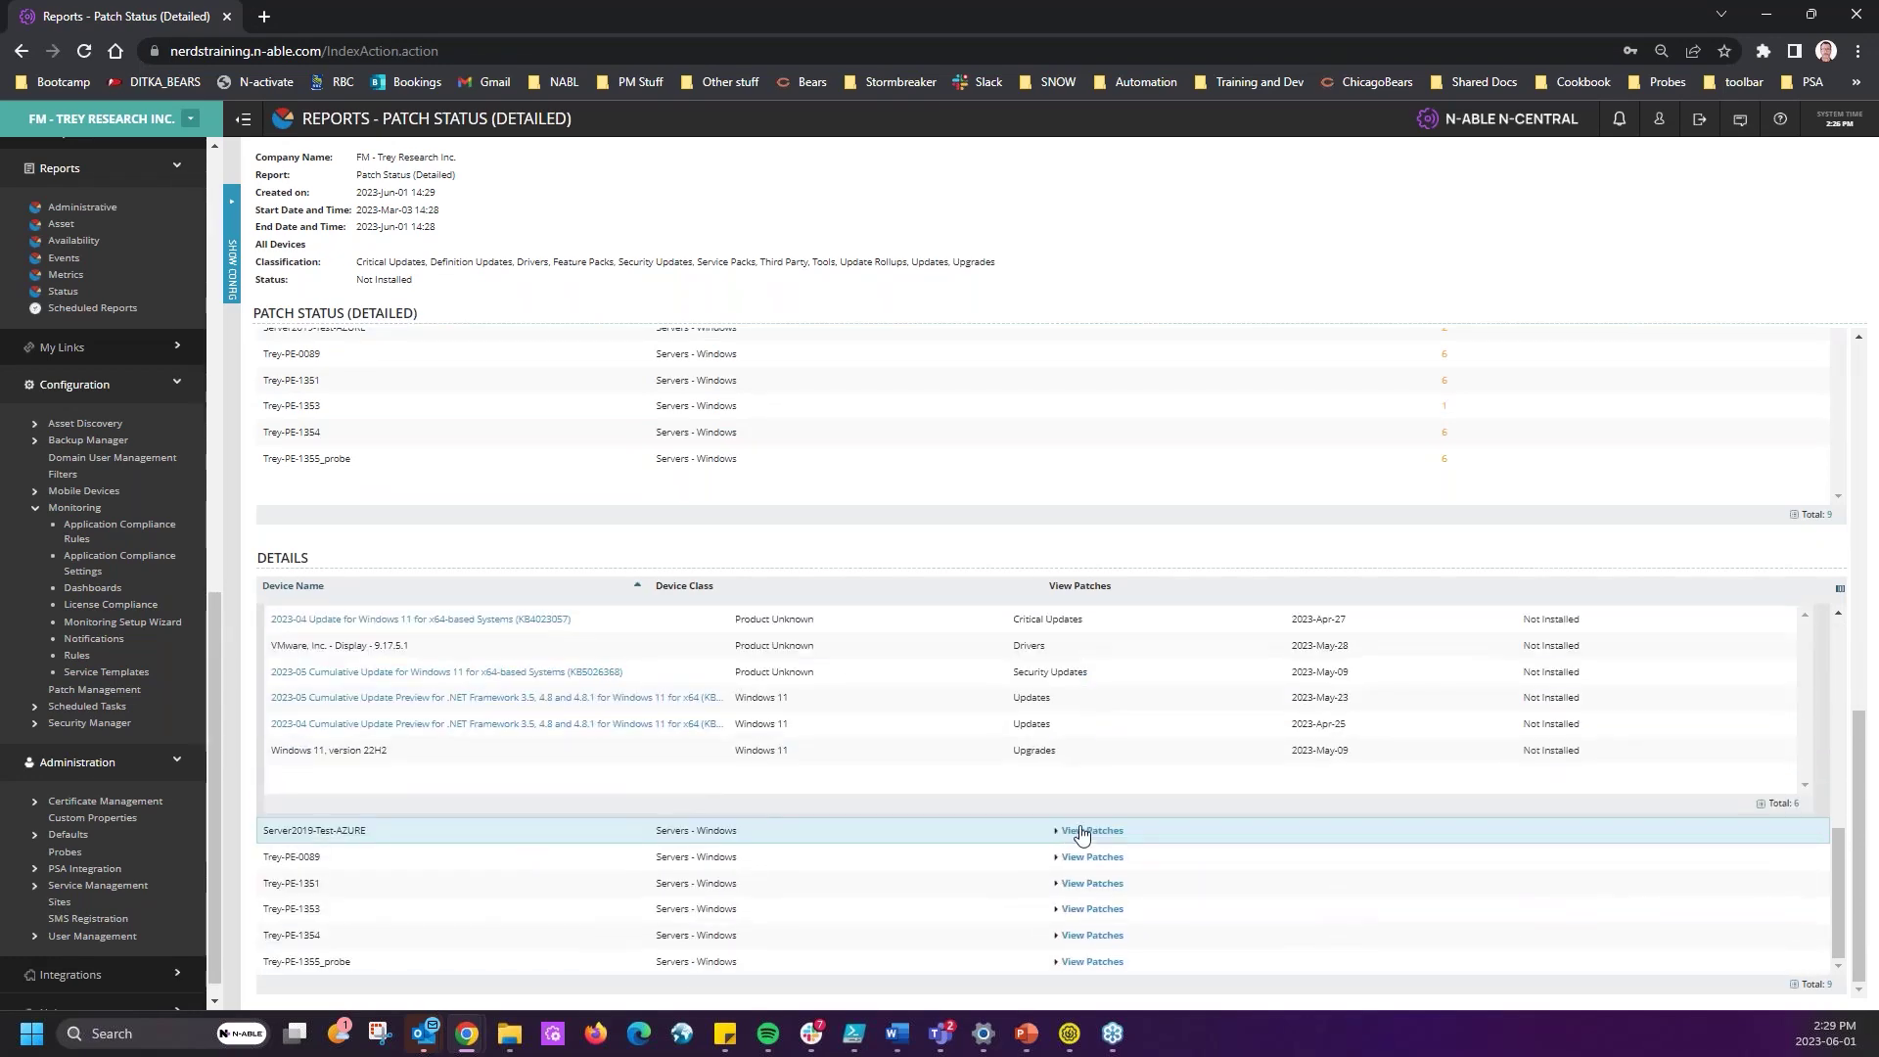
left_click(1093, 832)
- Expand the patch lists of the remaining devices in the Details section, from Trey-PE-0089 through Trey-PE-1355_probe
scroll(1192, 798, "down", 3)
left_click(1103, 854)
scroll(1216, 797, "down", 1)
scroll(1216, 797, "down", 2)
left_click(1096, 887)
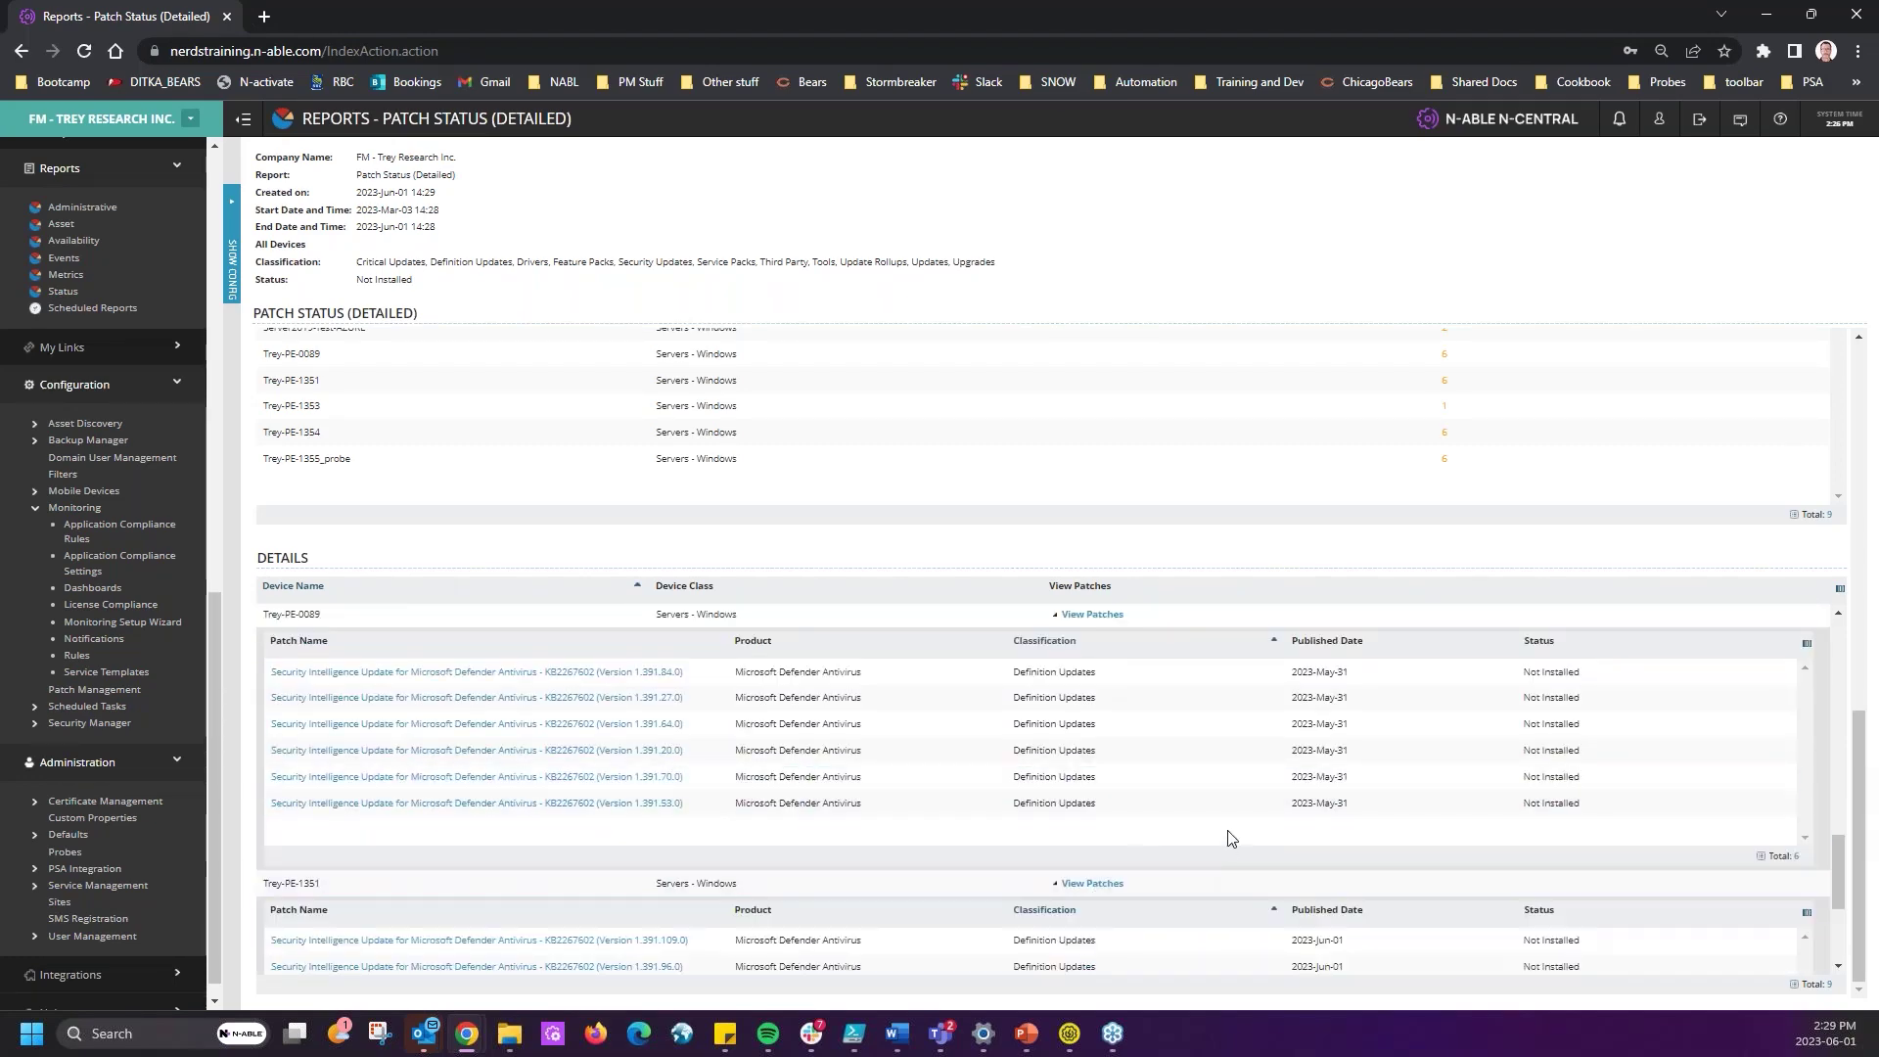
scroll(1229, 831, "down", 3)
left_click(1092, 908)
scroll(1157, 880, "down", 4)
left_click(1101, 934)
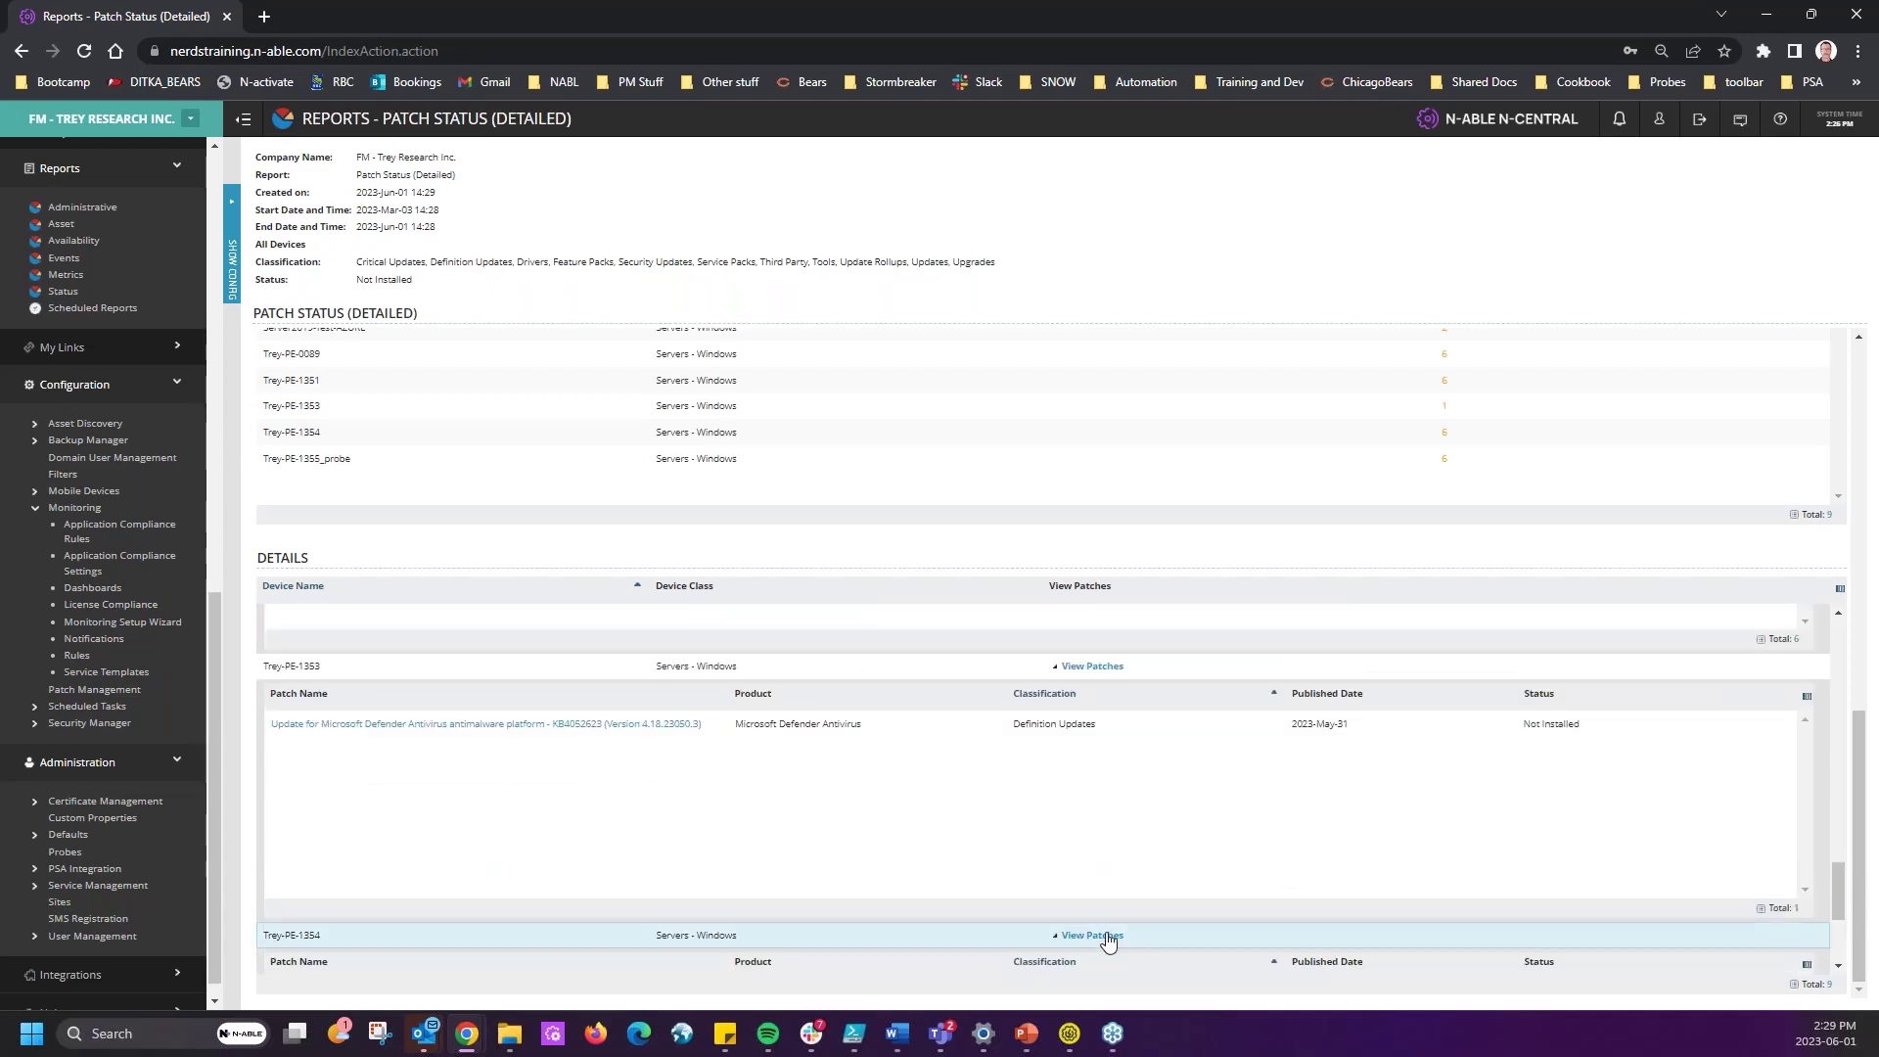
scroll(1126, 904, "down", 2)
scroll(1125, 904, "down", 2)
left_click(1092, 957)
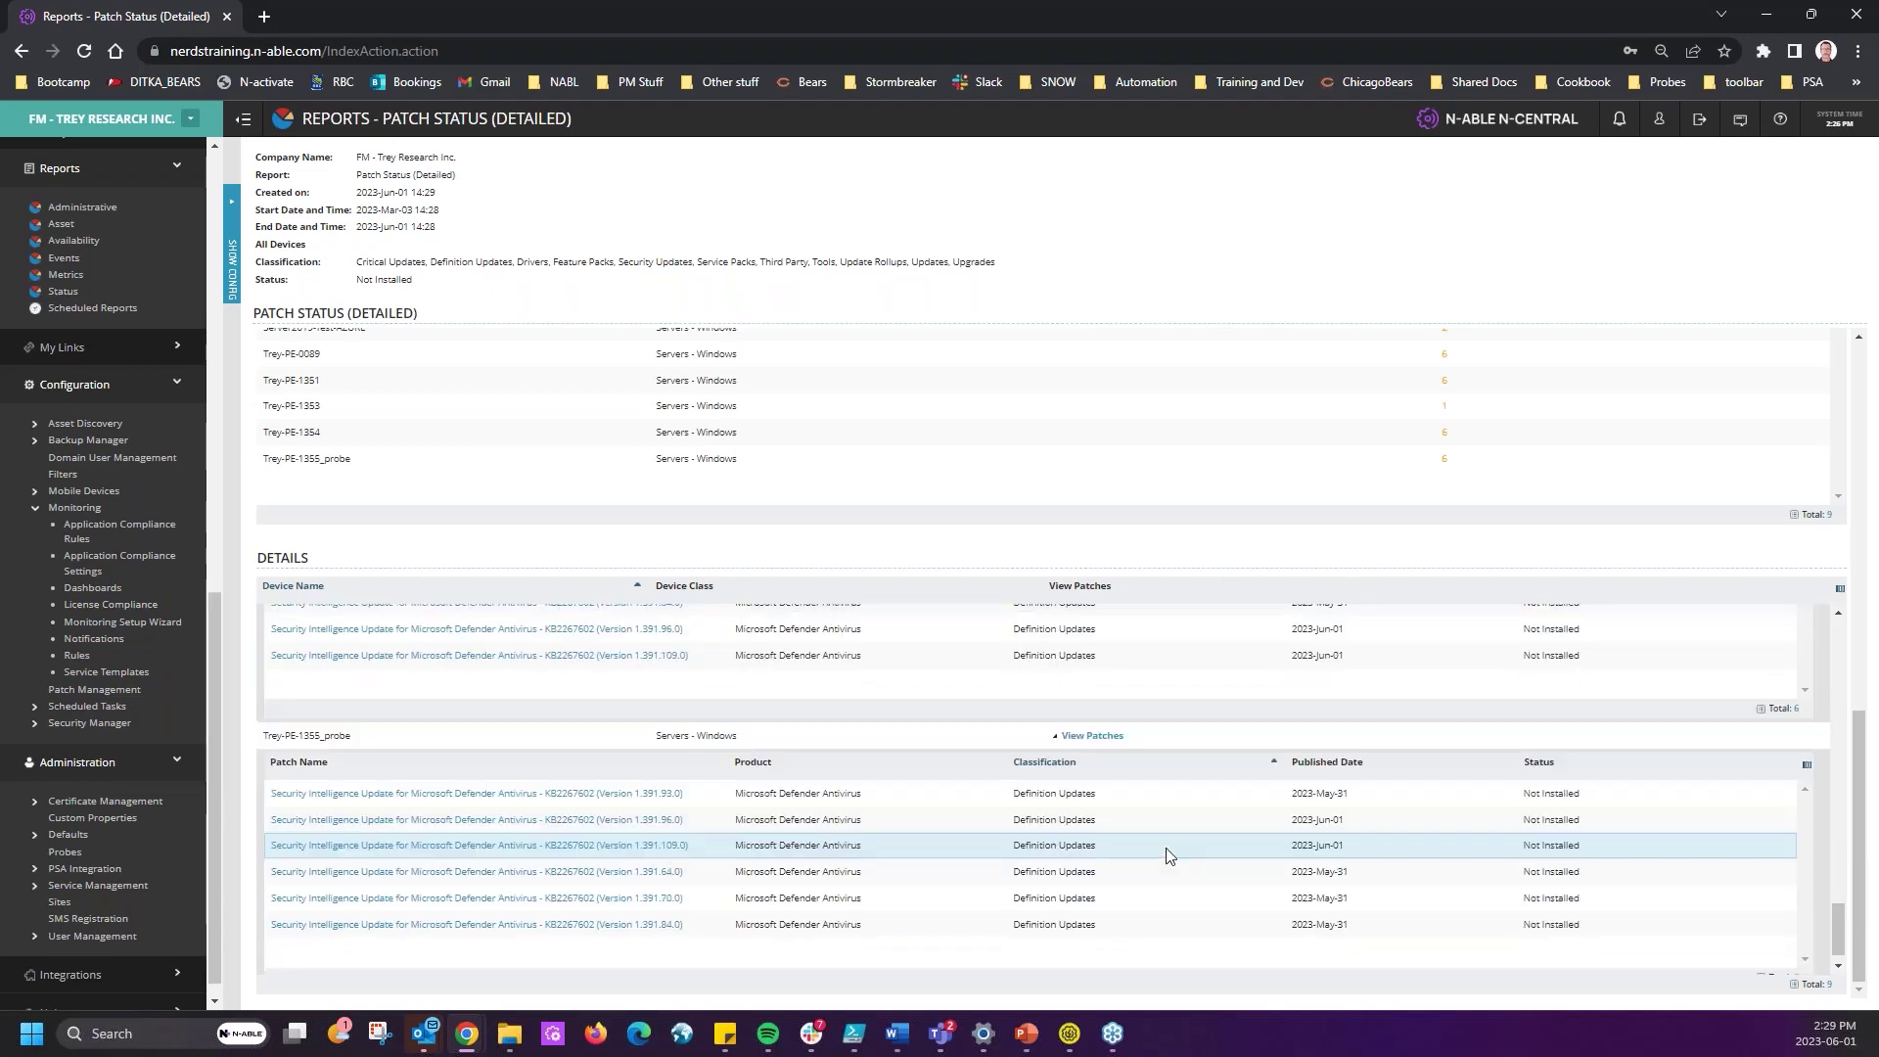
- Examine the Patch Installation Status table and the expanded missing-patch lists for the servers, laptop and workstation
scroll(1076, 890, "down", 3)
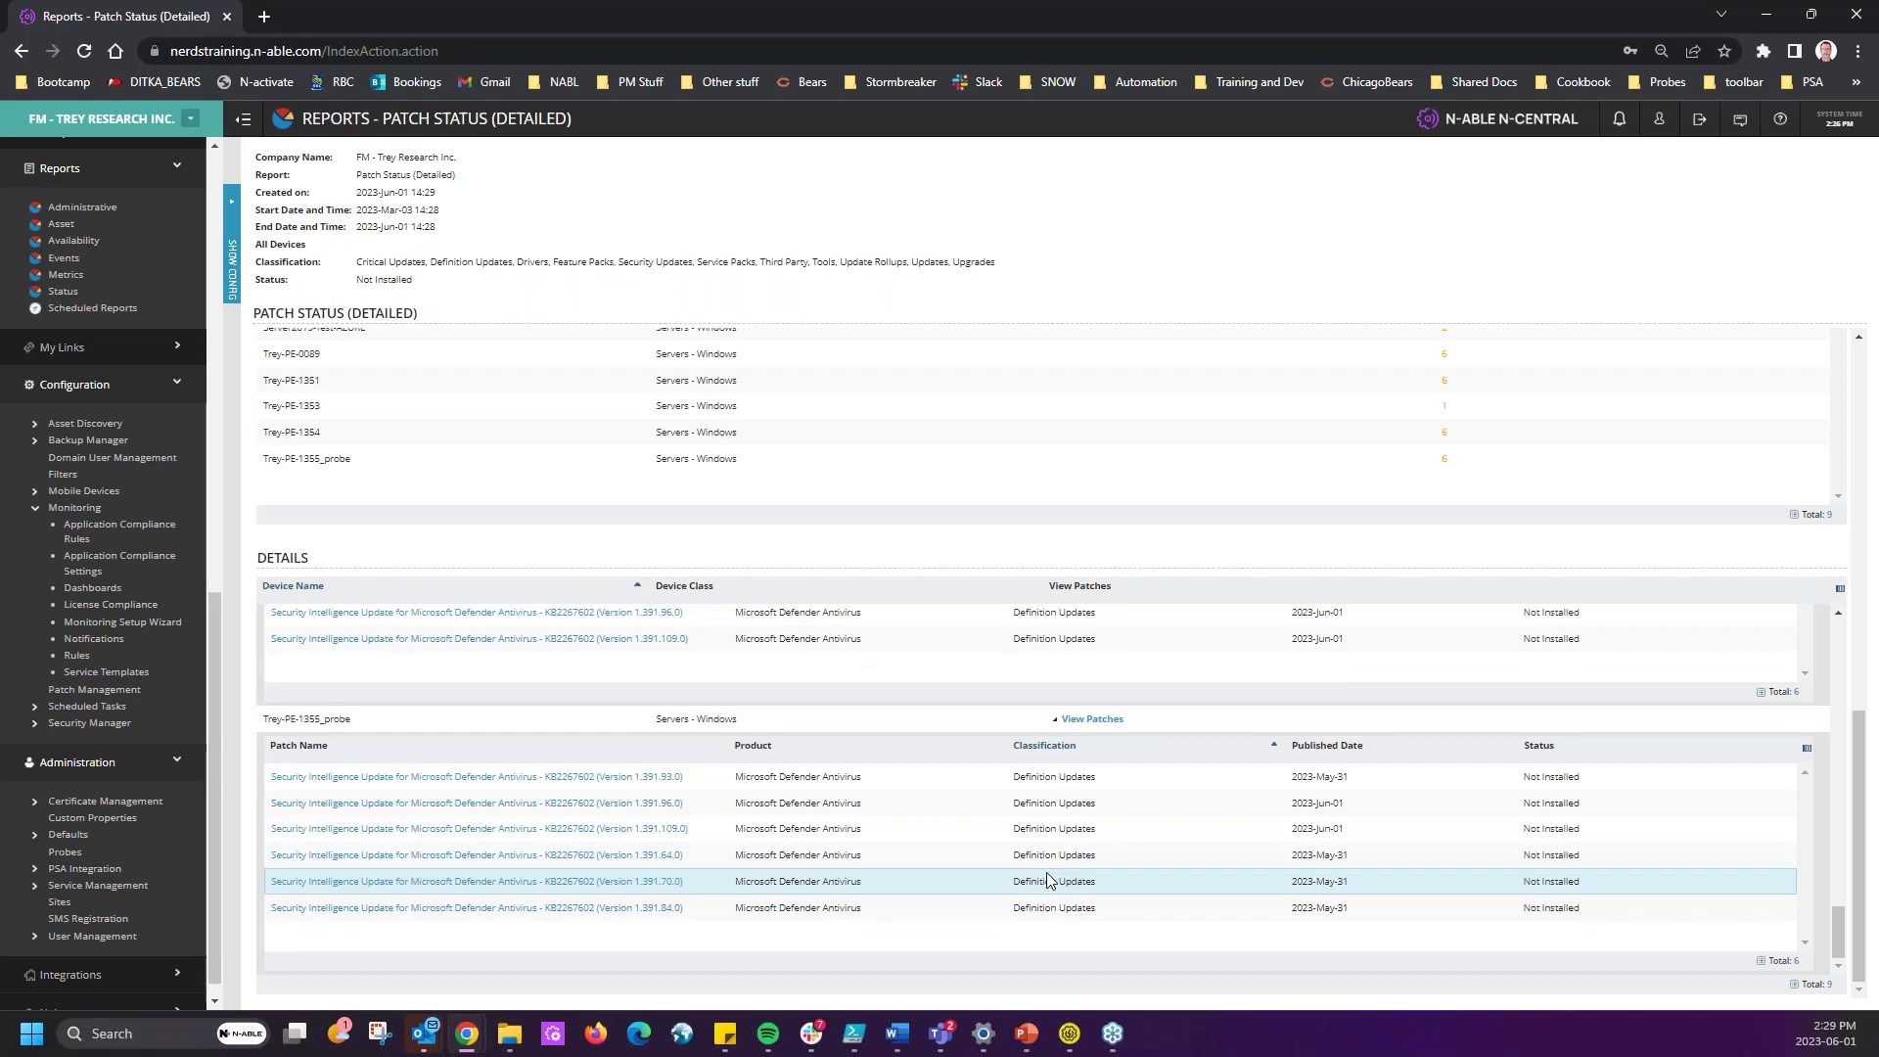
scroll(942, 845, "up", 10)
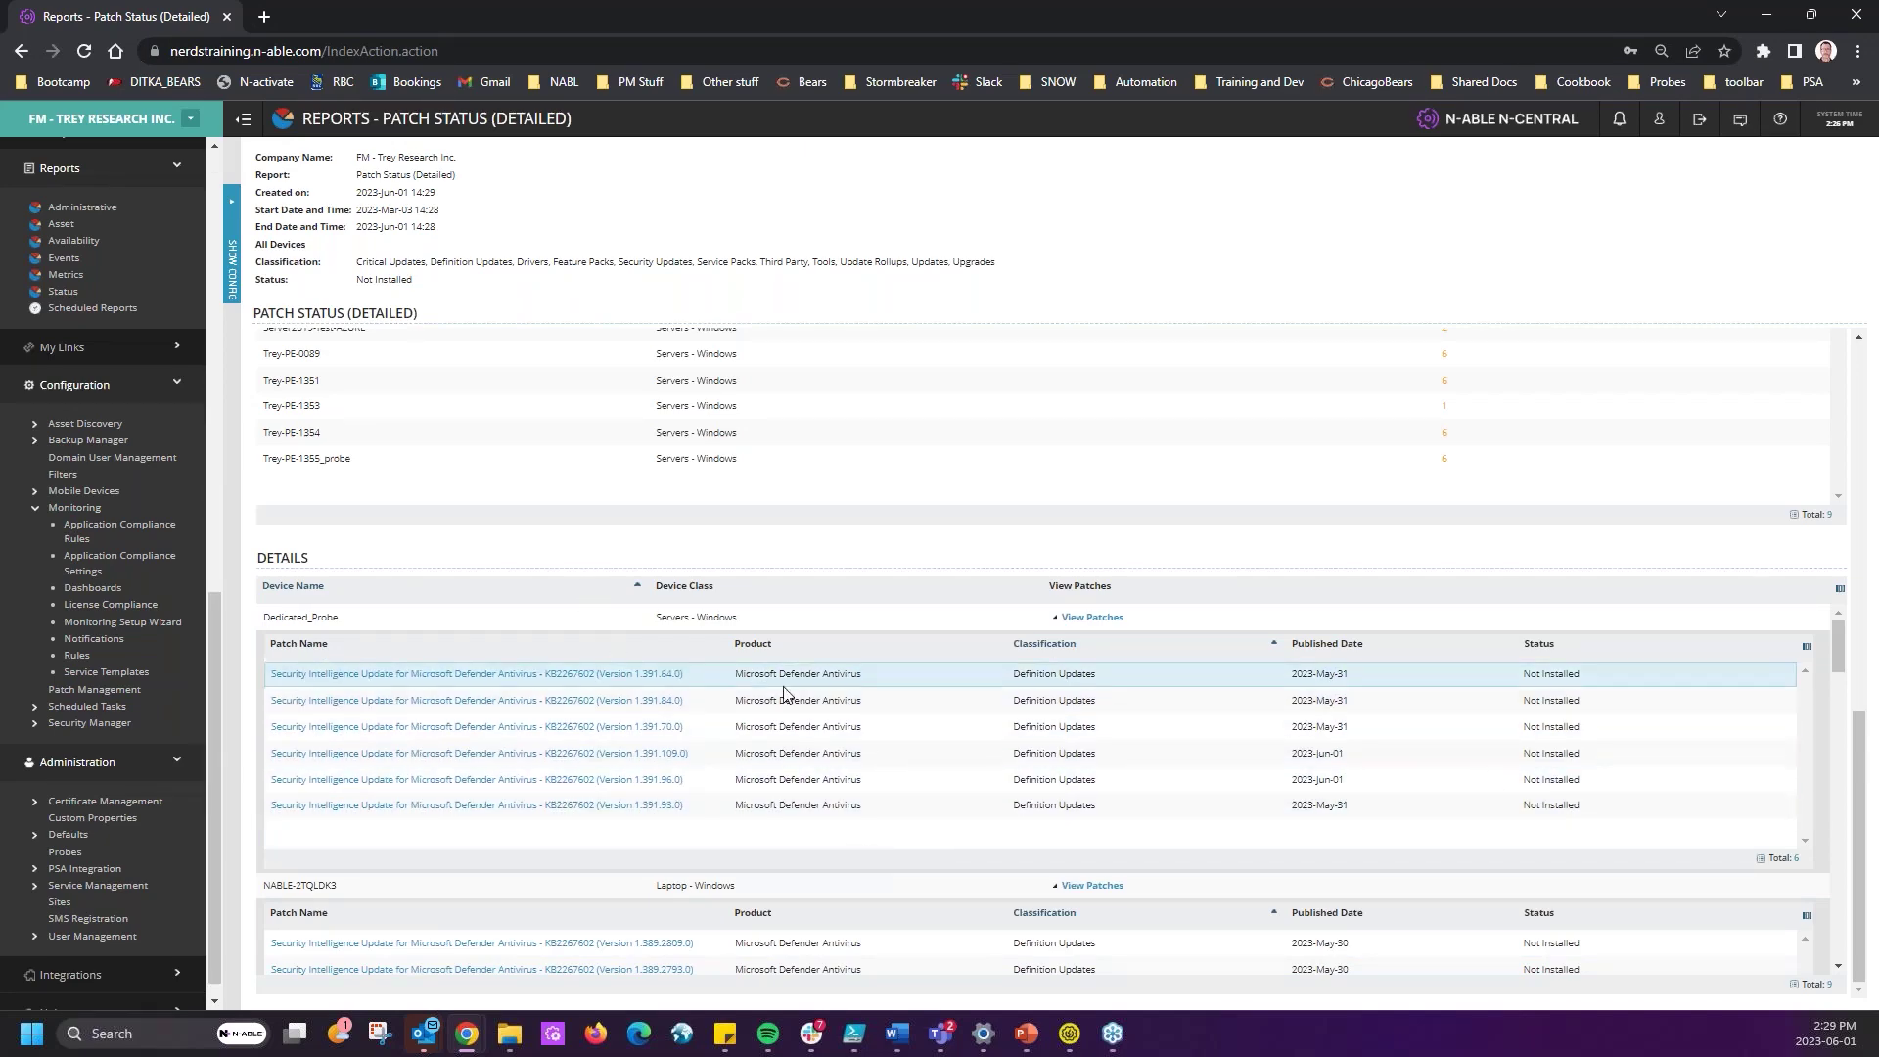
scroll(961, 675, "up", 4)
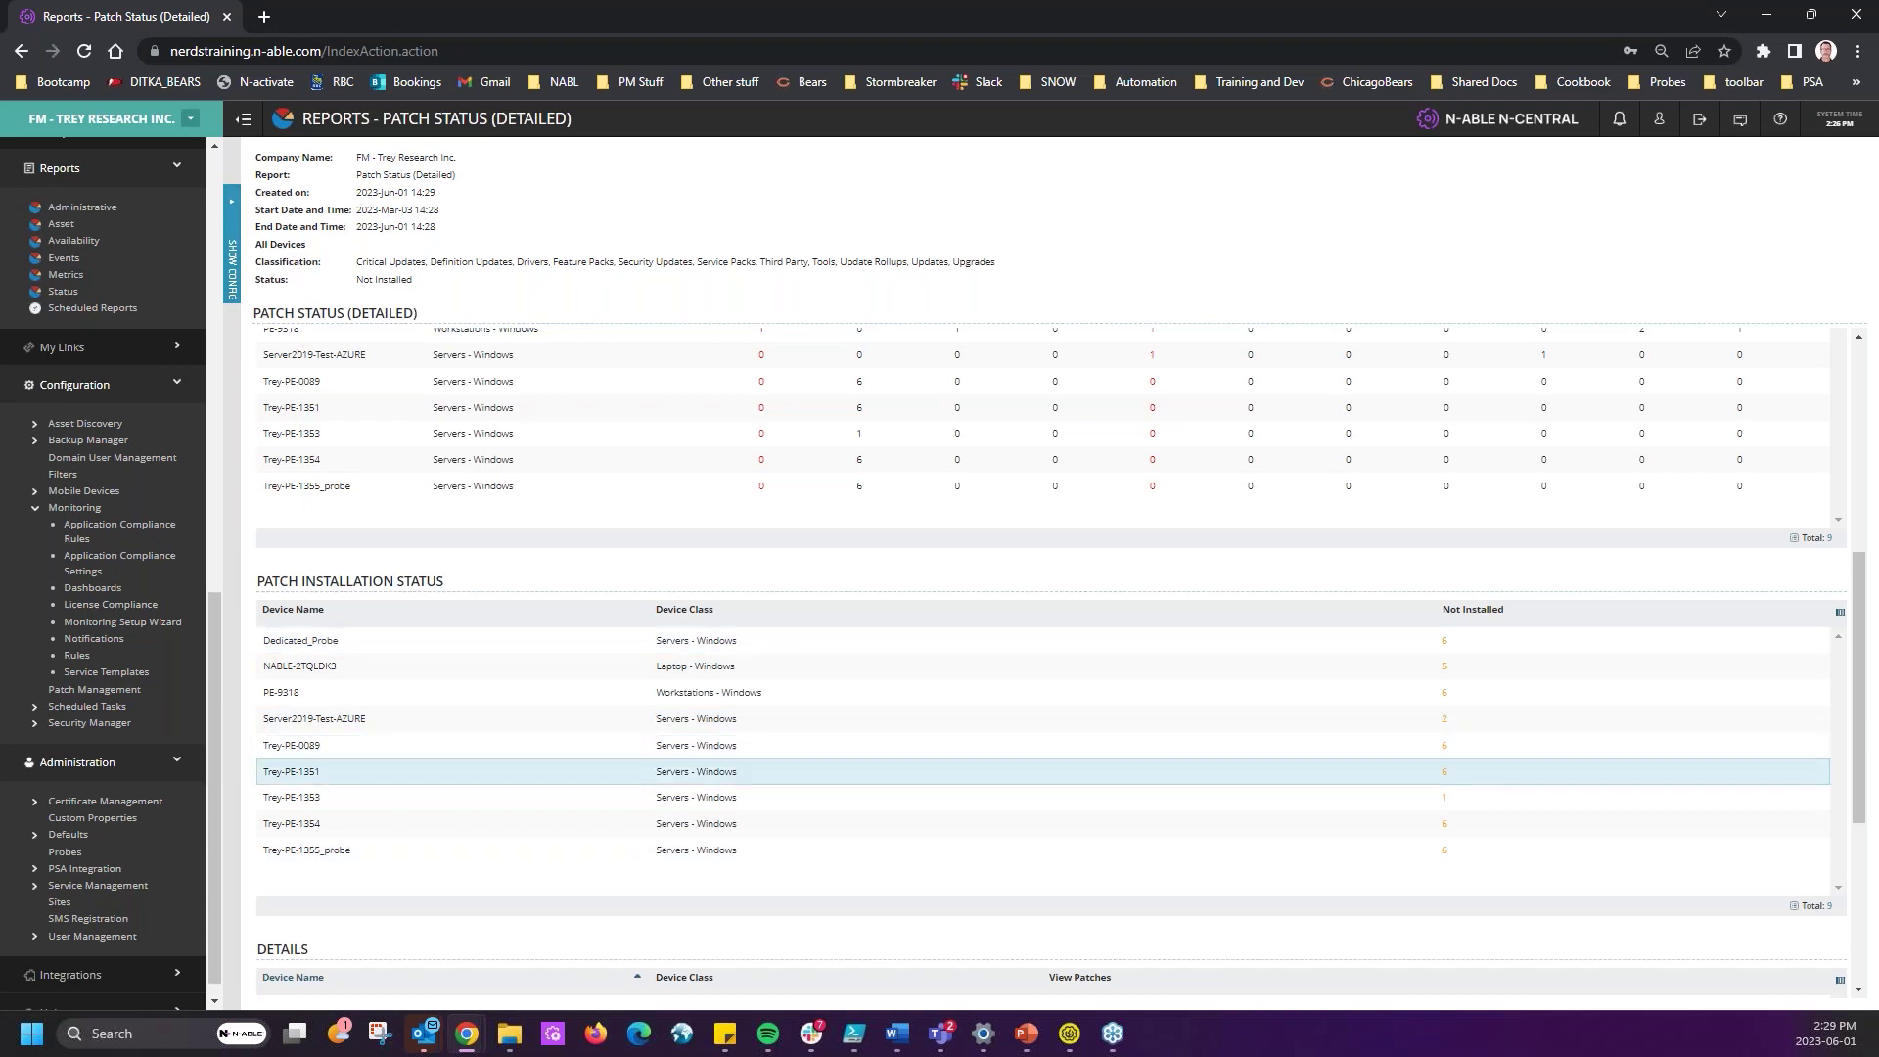
scroll(568, 699, "down", 1)
scroll(568, 699, "down", 4)
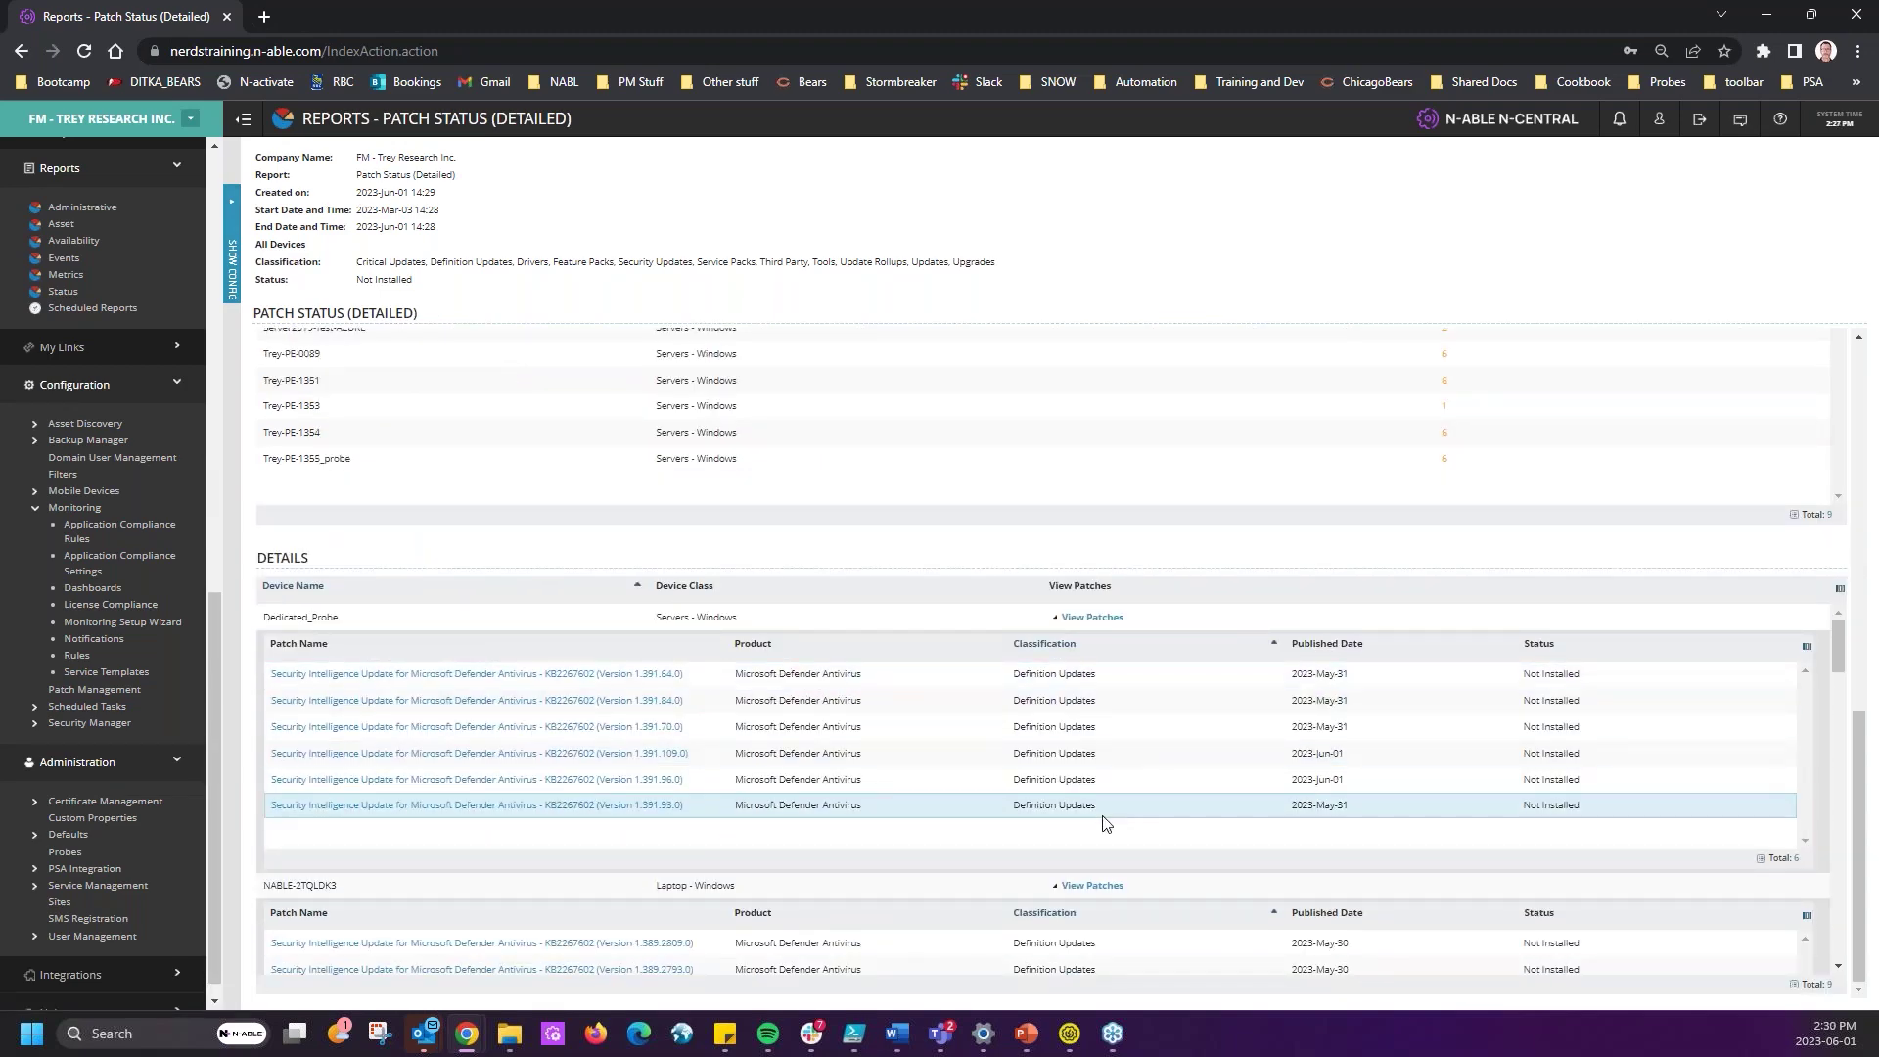
scroll(969, 748, "down", 3)
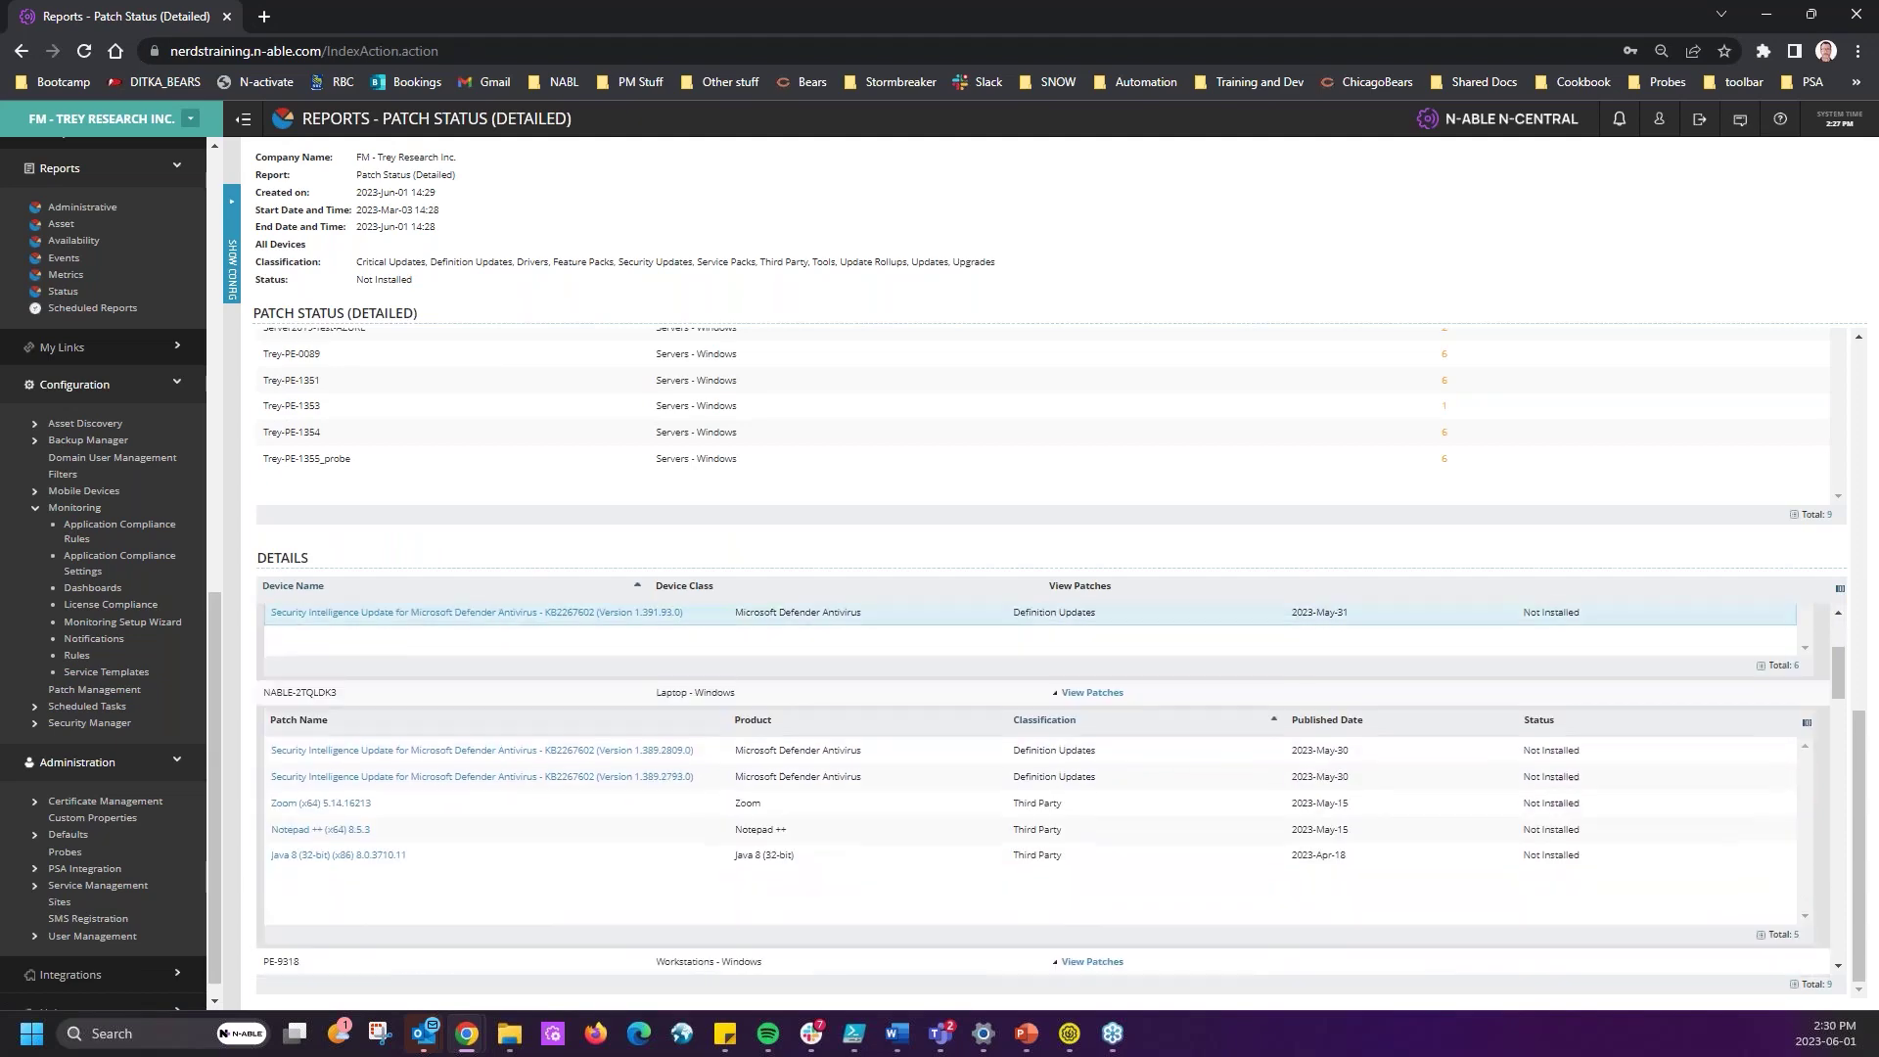
scroll(974, 742, "down", 2)
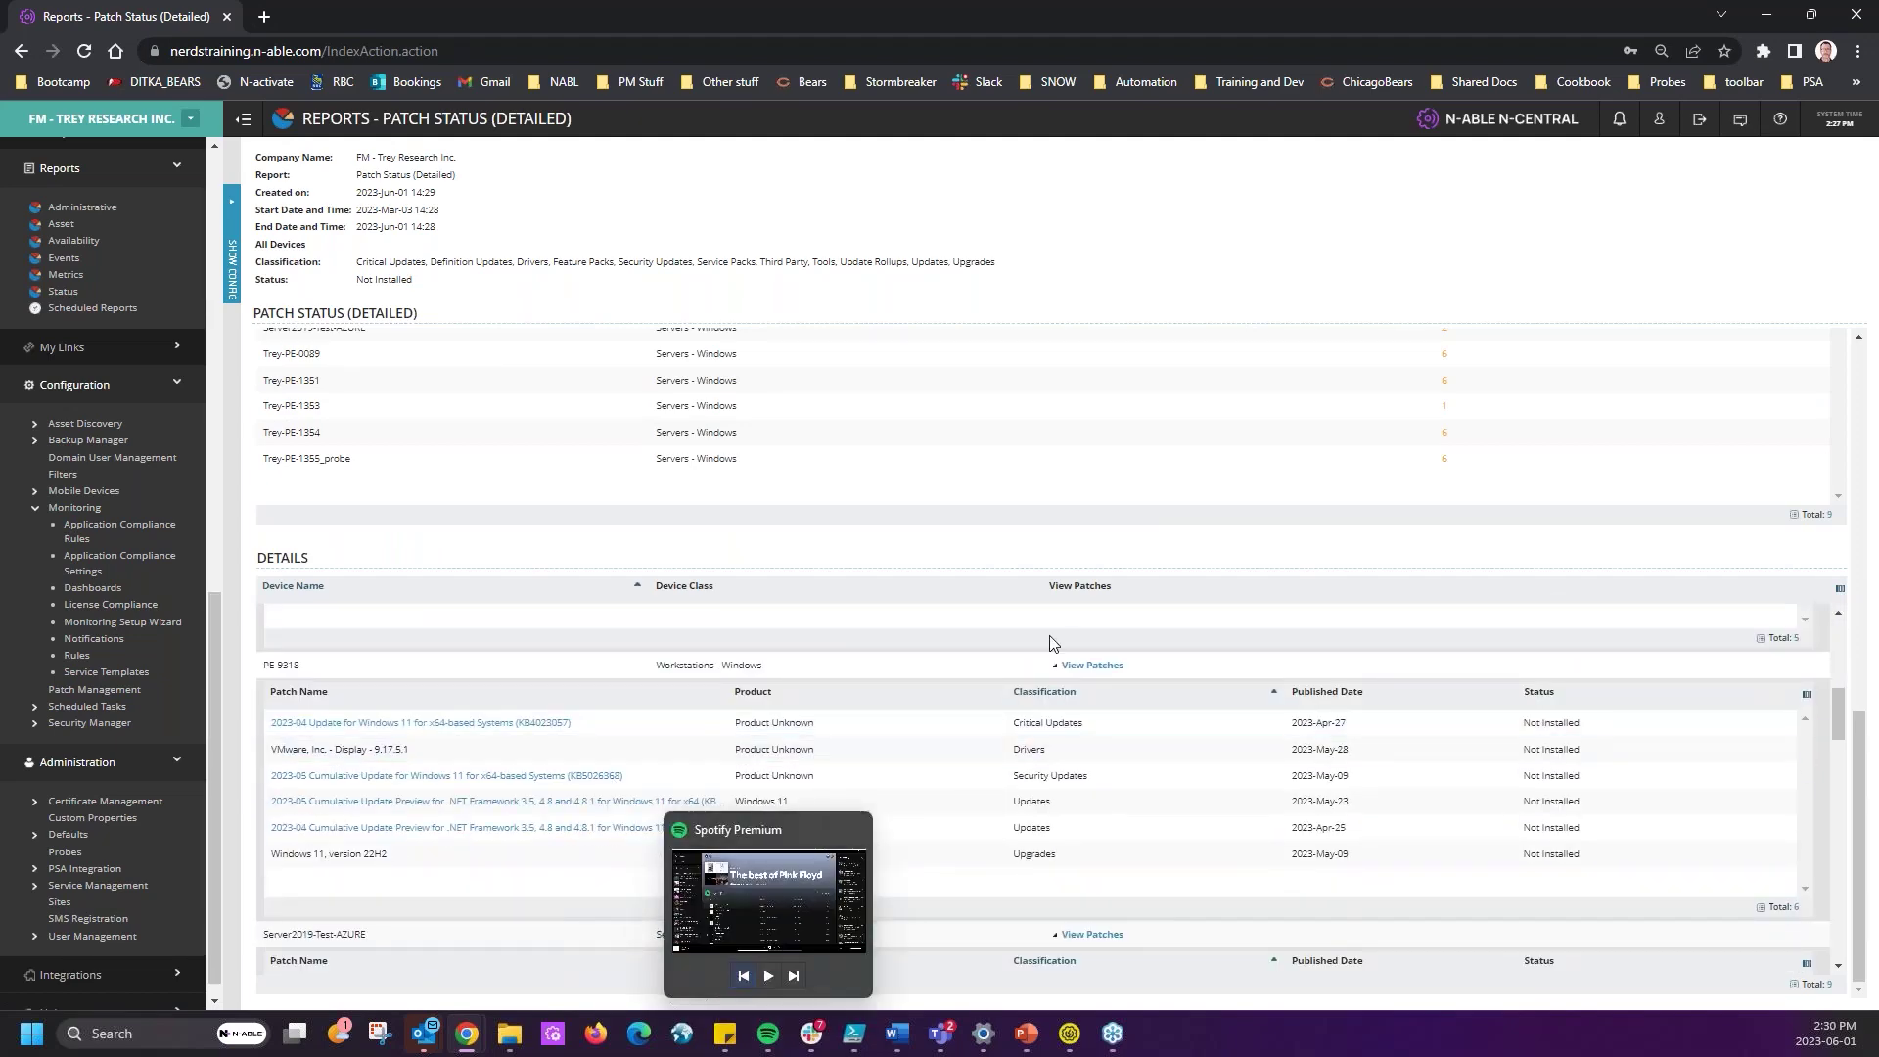
scroll(1094, 835, "down", 3)
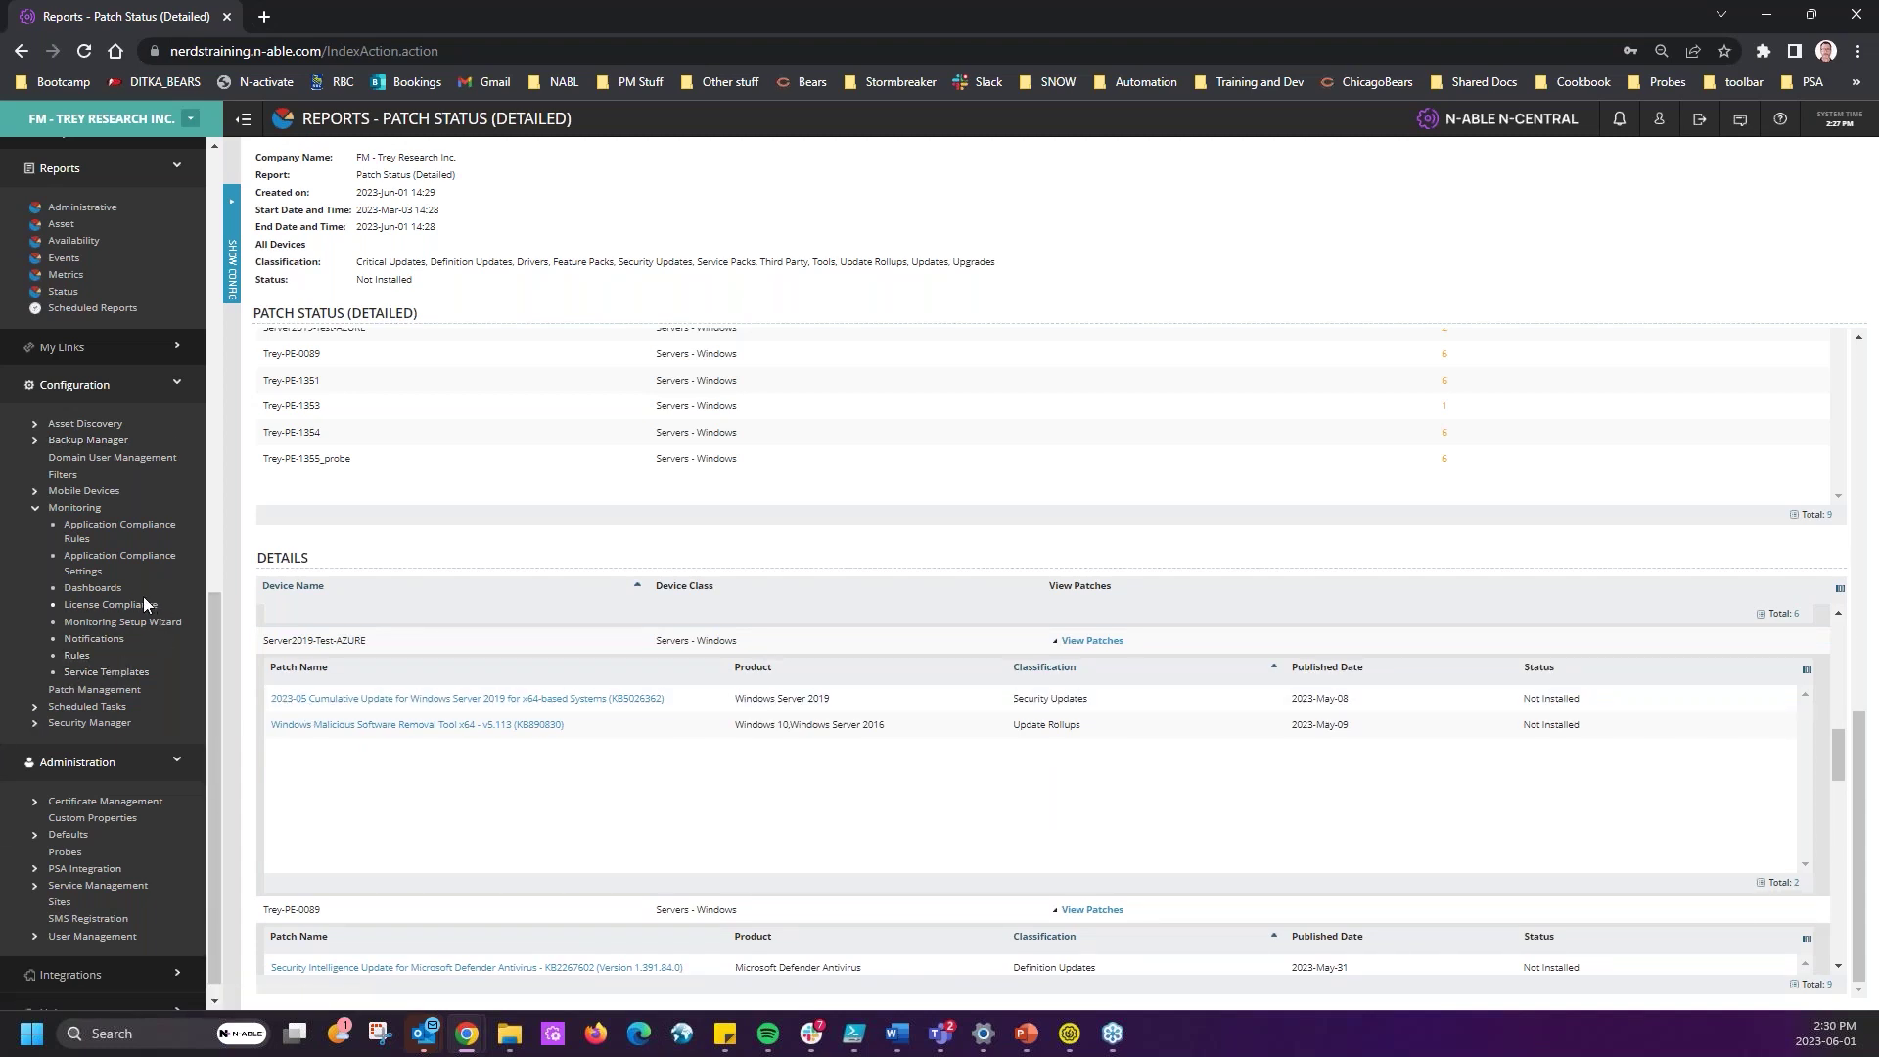
- Return to the status reports and open the configuration of the Patch Approvals and Installations report
left_click(88, 690)
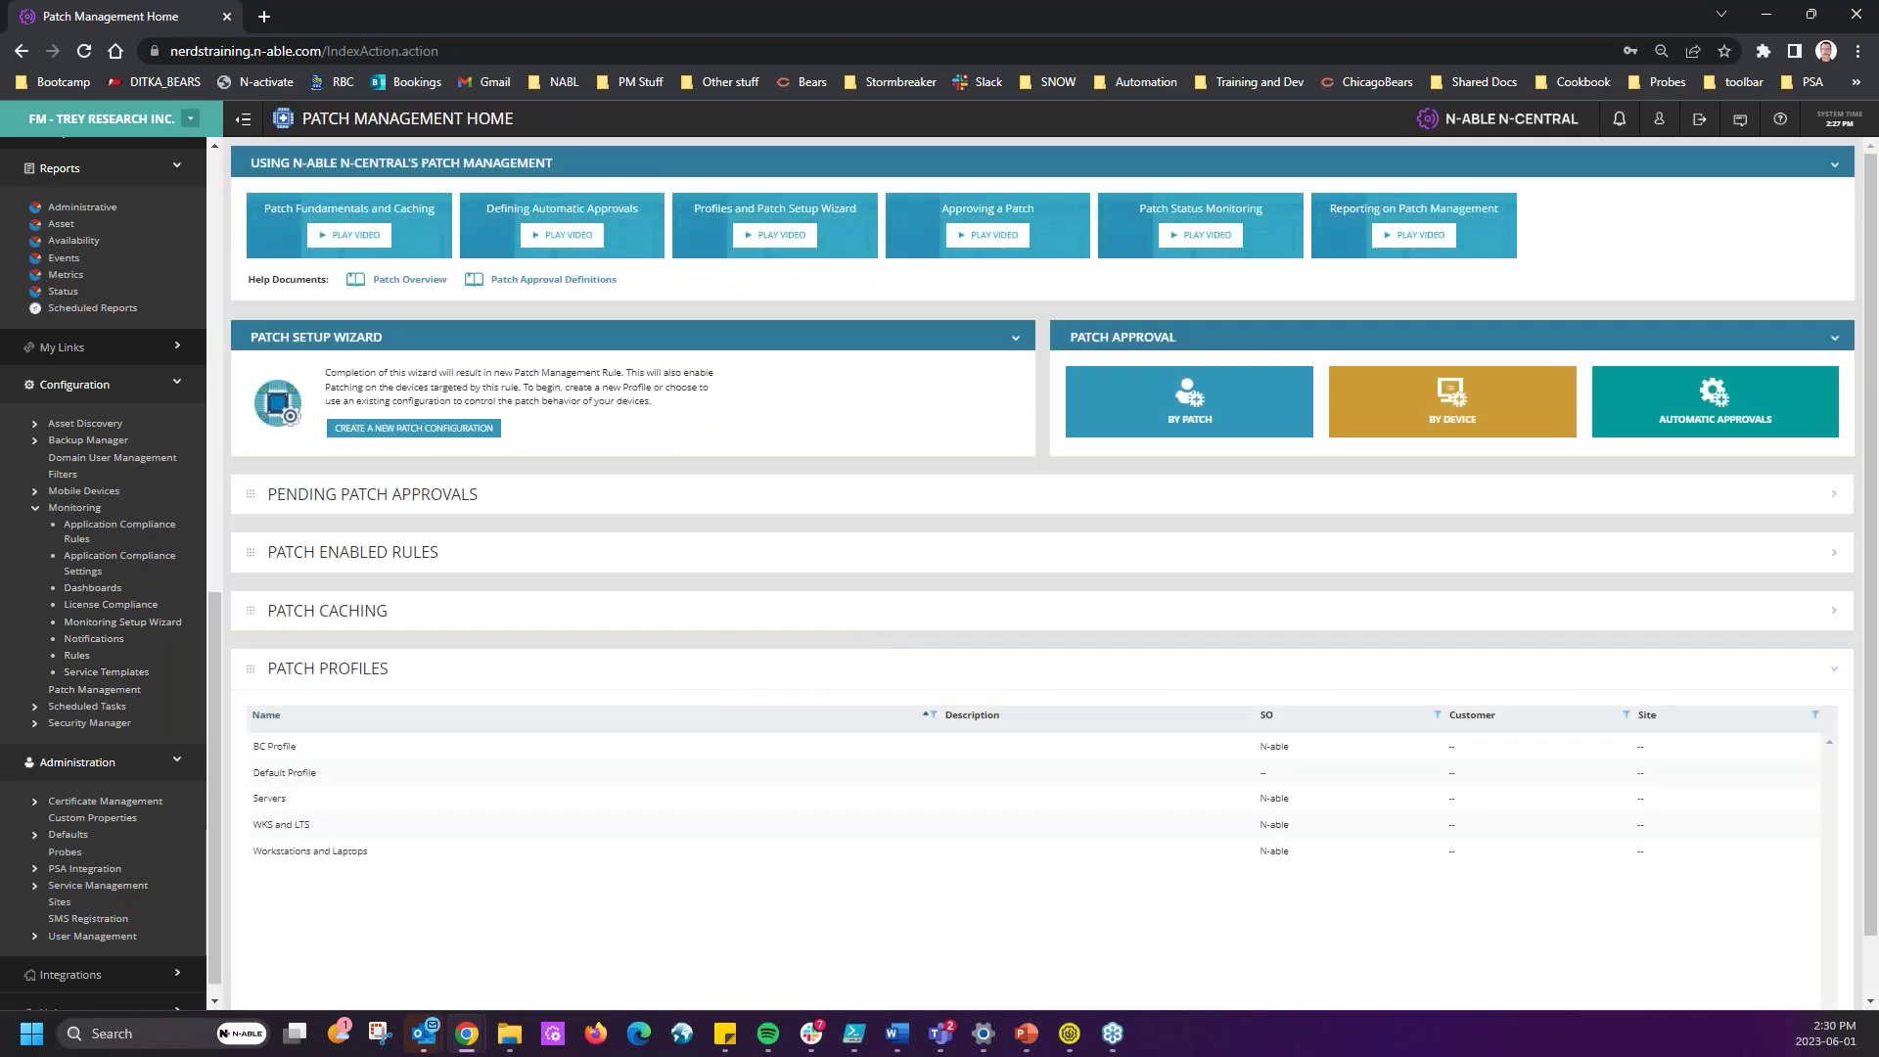
left_click(93, 293)
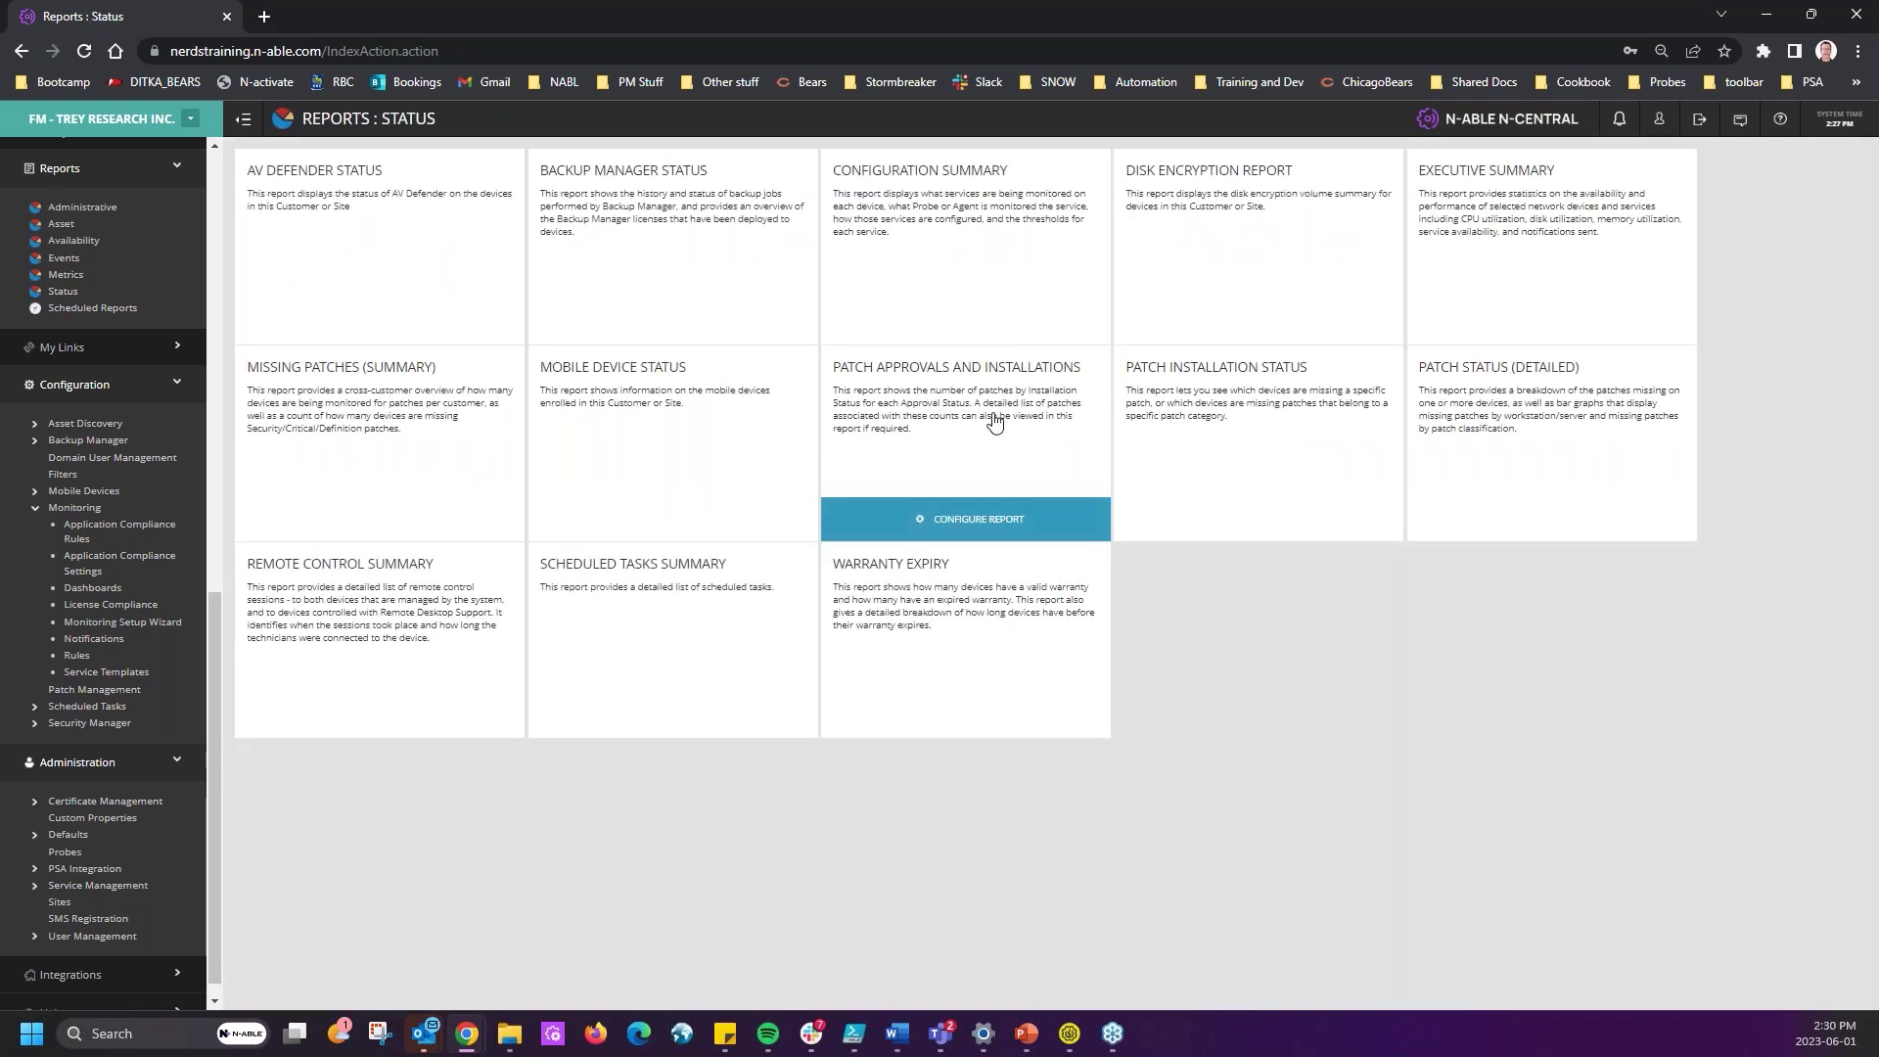
left_click(984, 441)
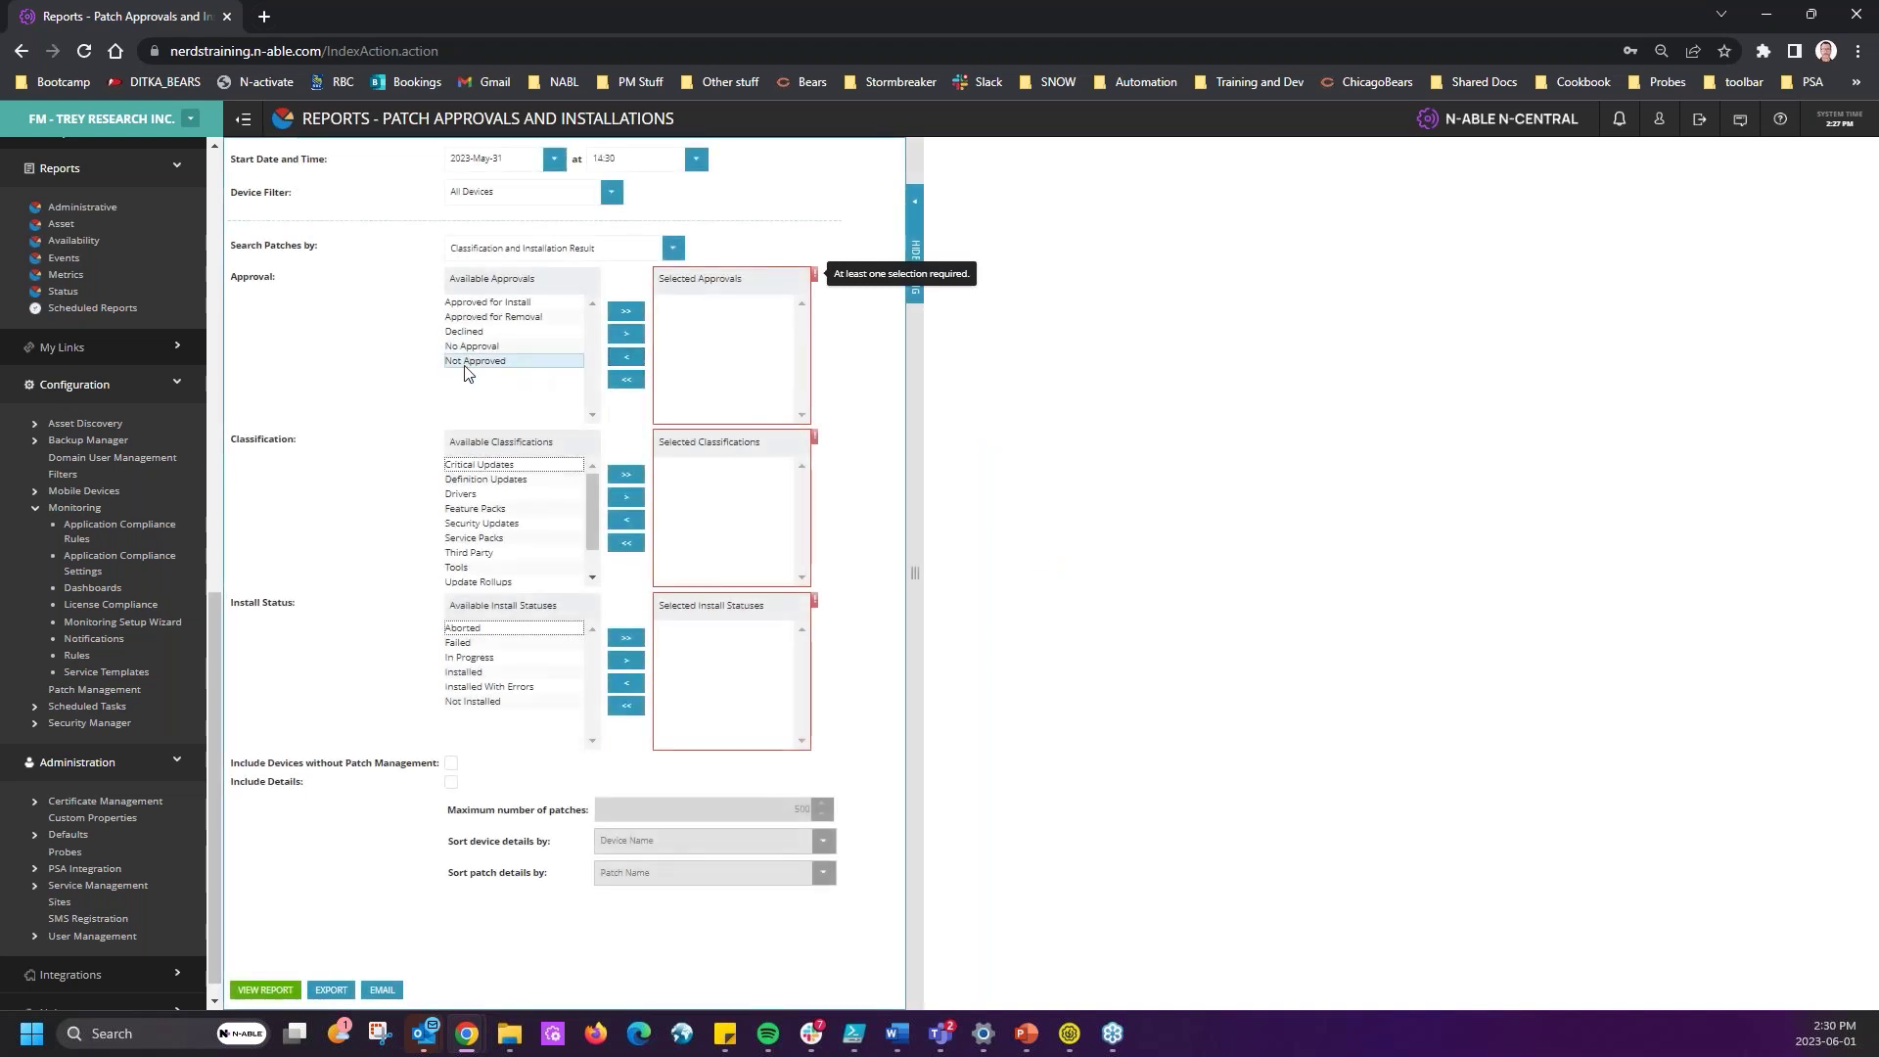
- Add the Approved for Install approval and the Critical Updates classification to the report's selections
left_click(486, 302)
left_click(626, 333)
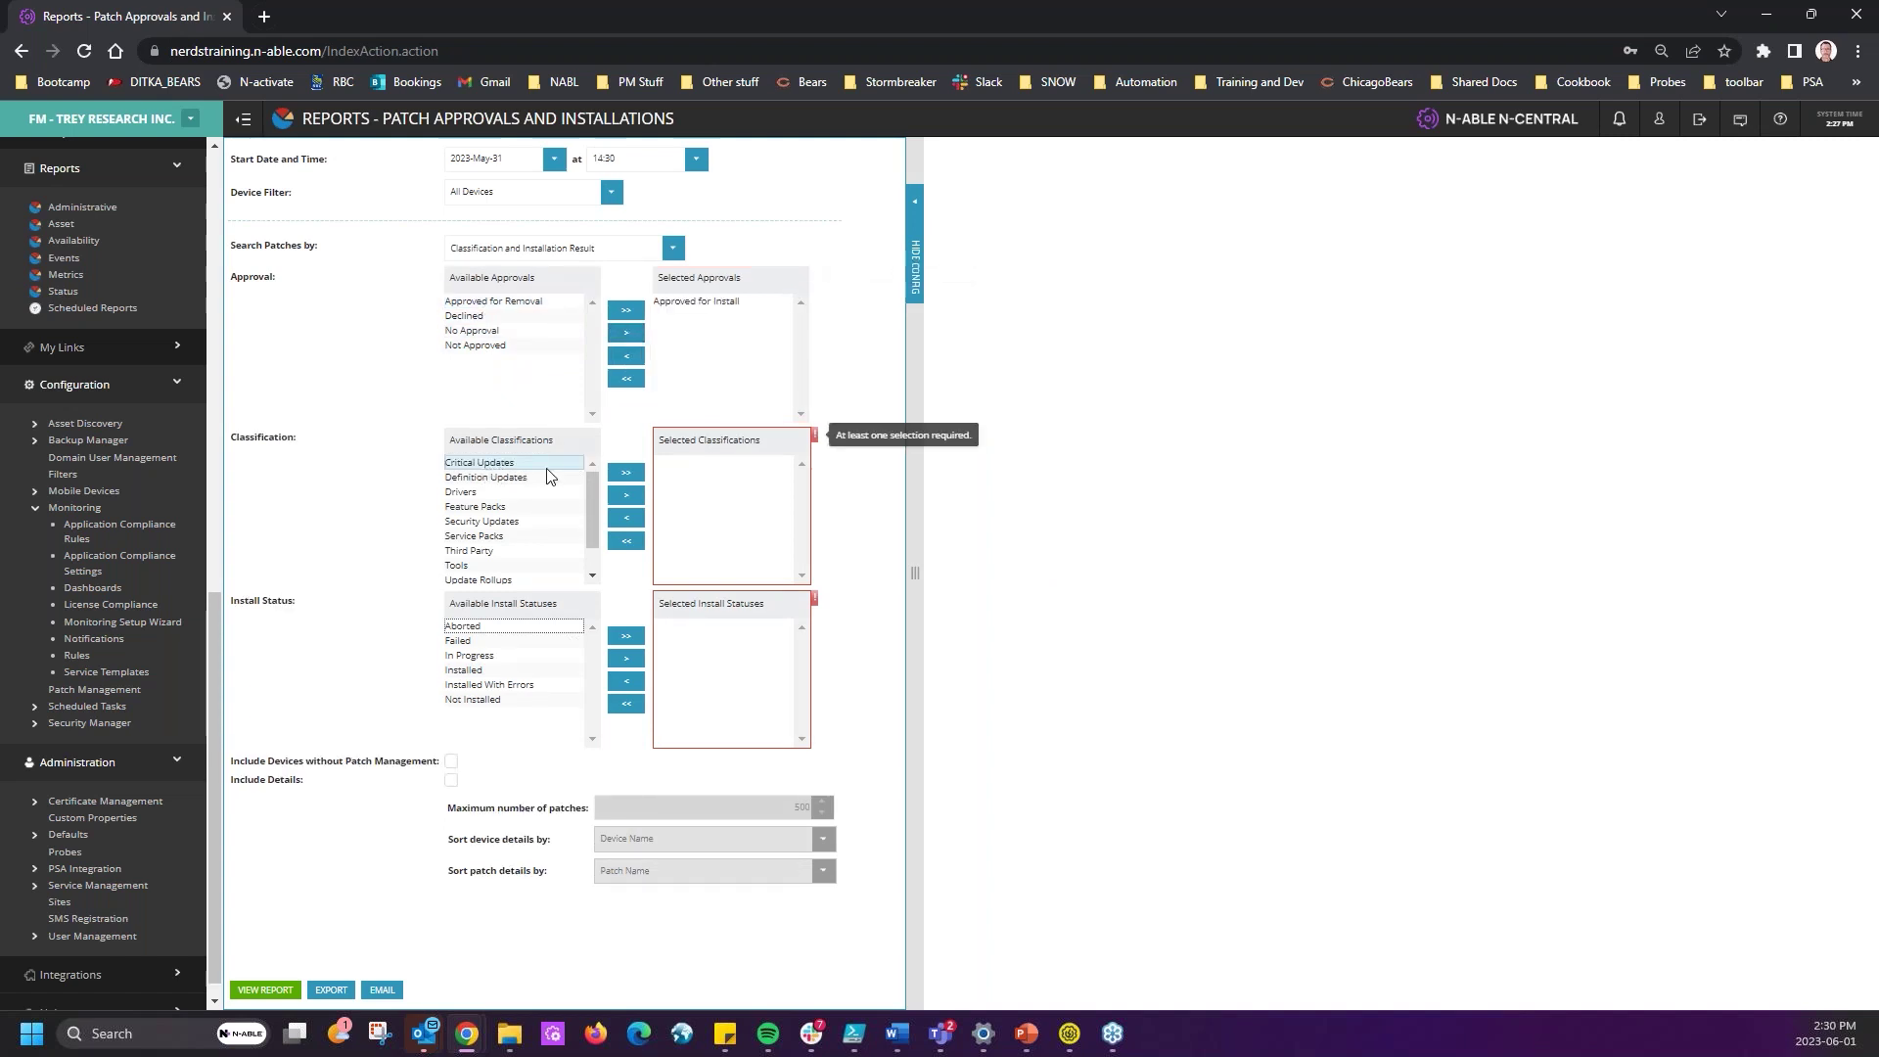
left_click(627, 495)
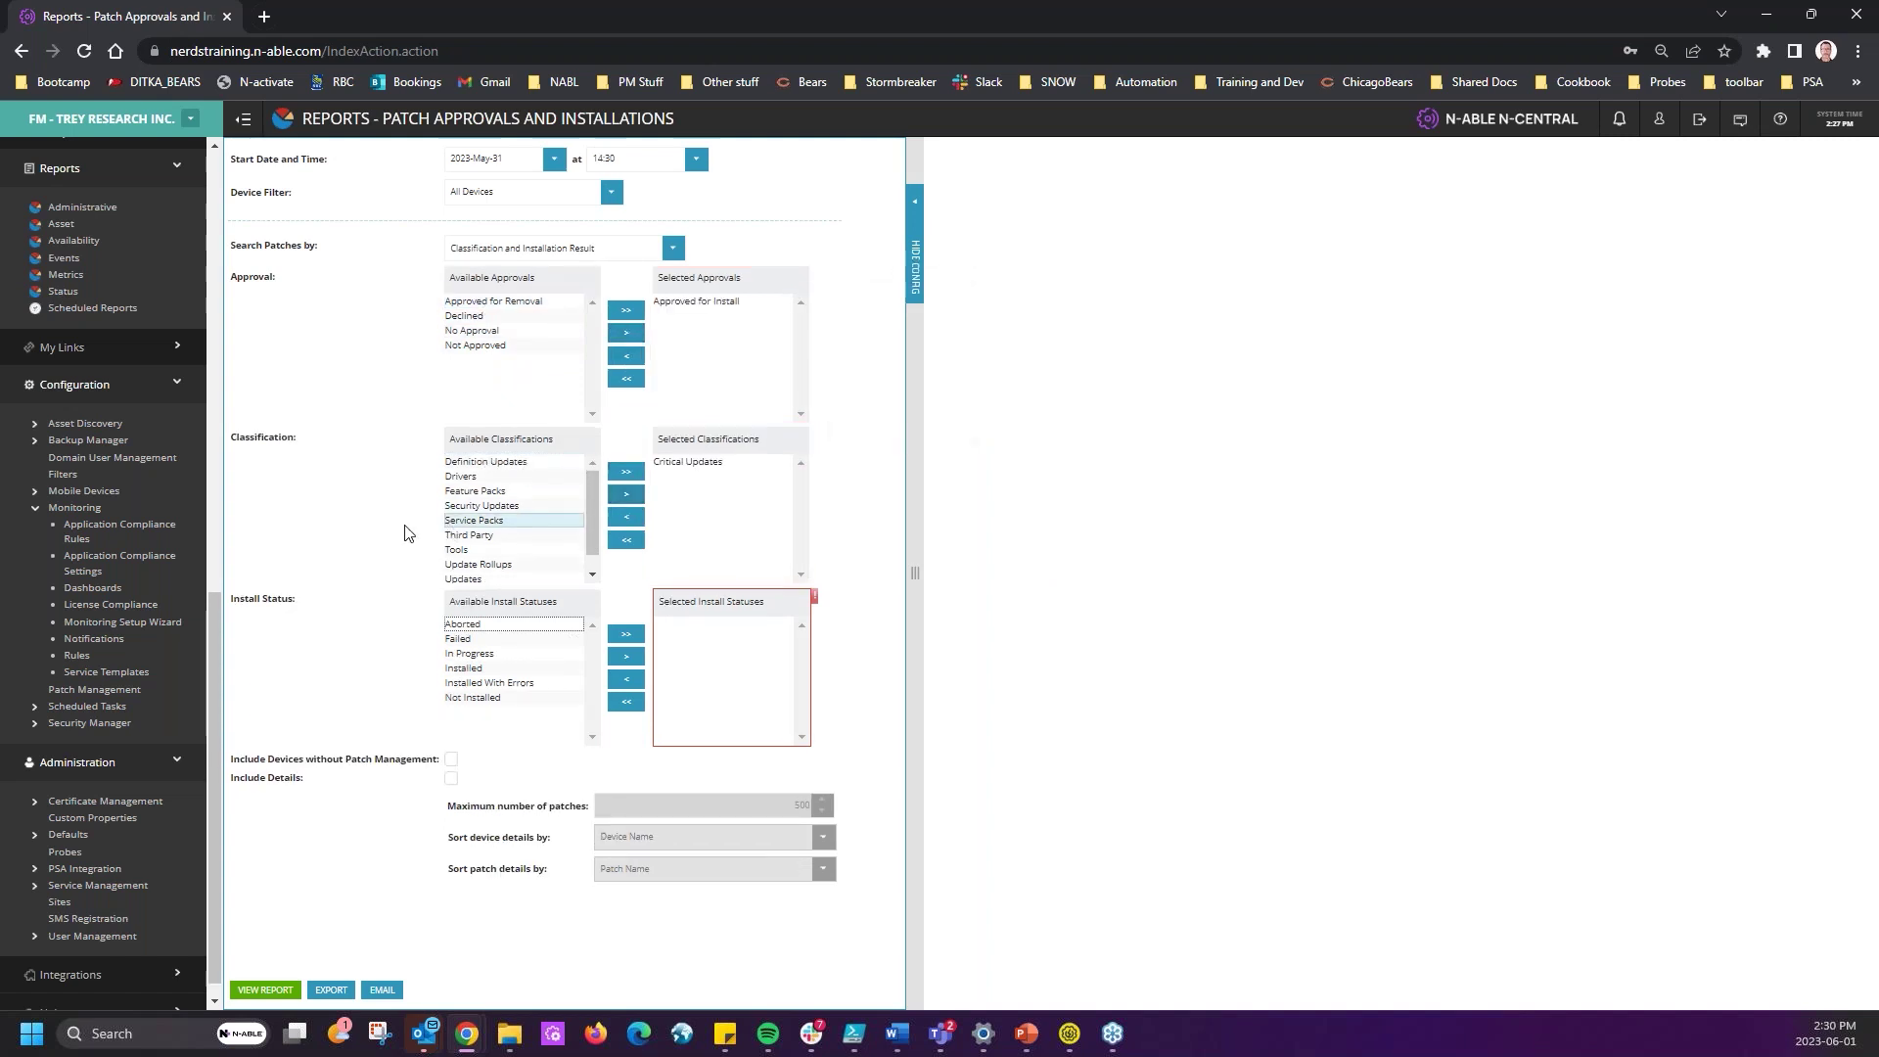
- Set the report's start date to 2023-Mar-01
left_click(554, 159)
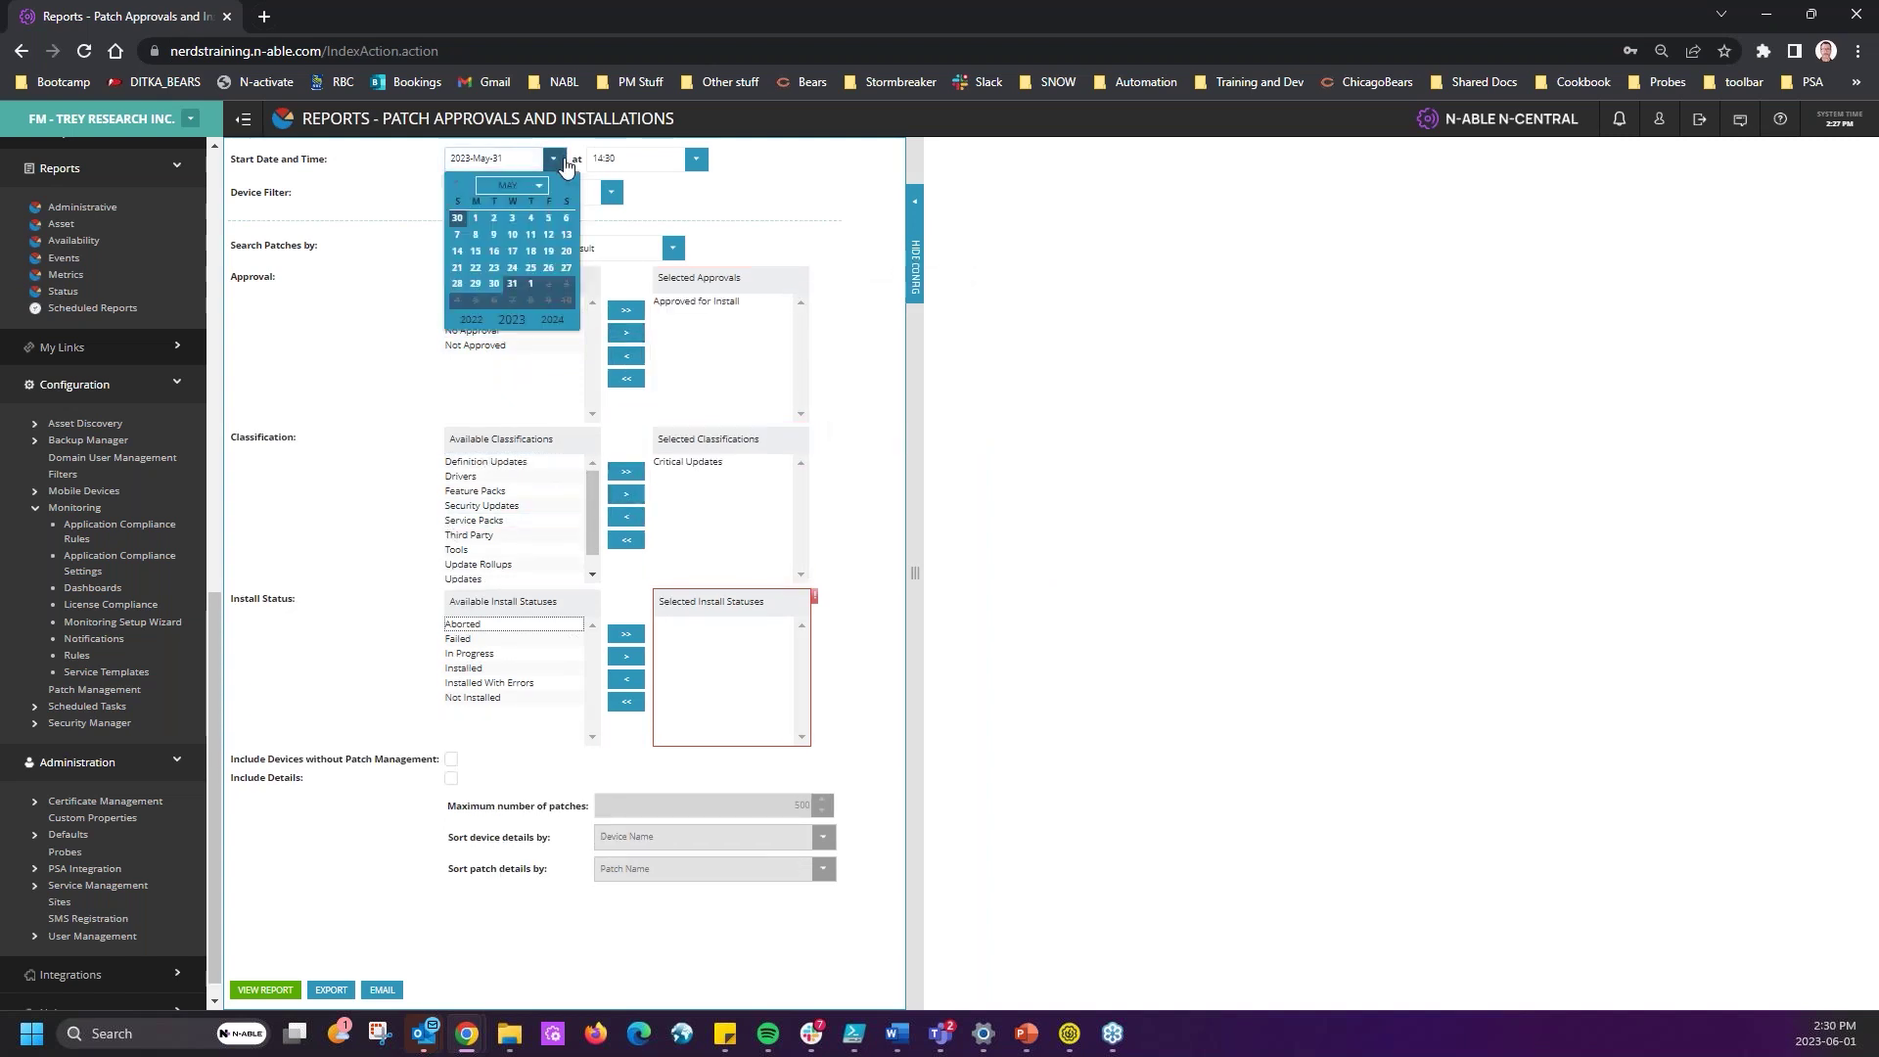
left_click(458, 184)
left_click(458, 184)
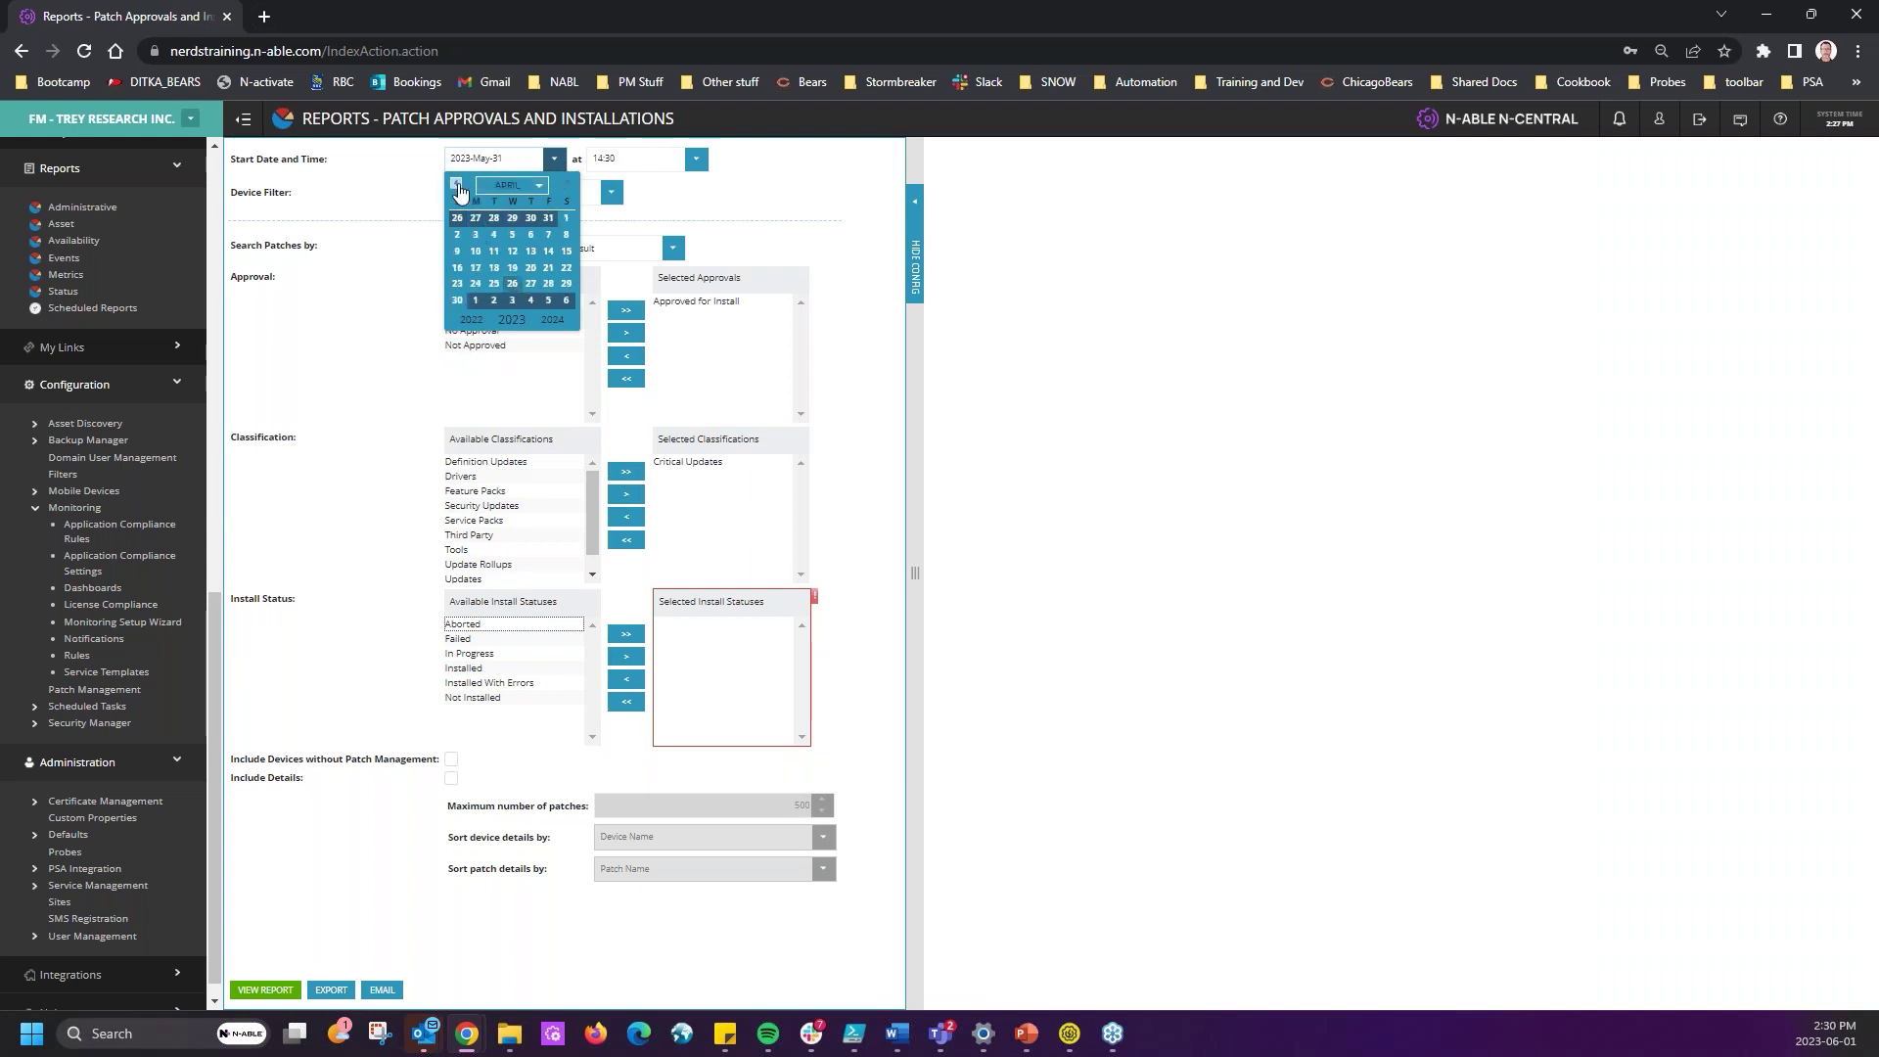
left_click(513, 218)
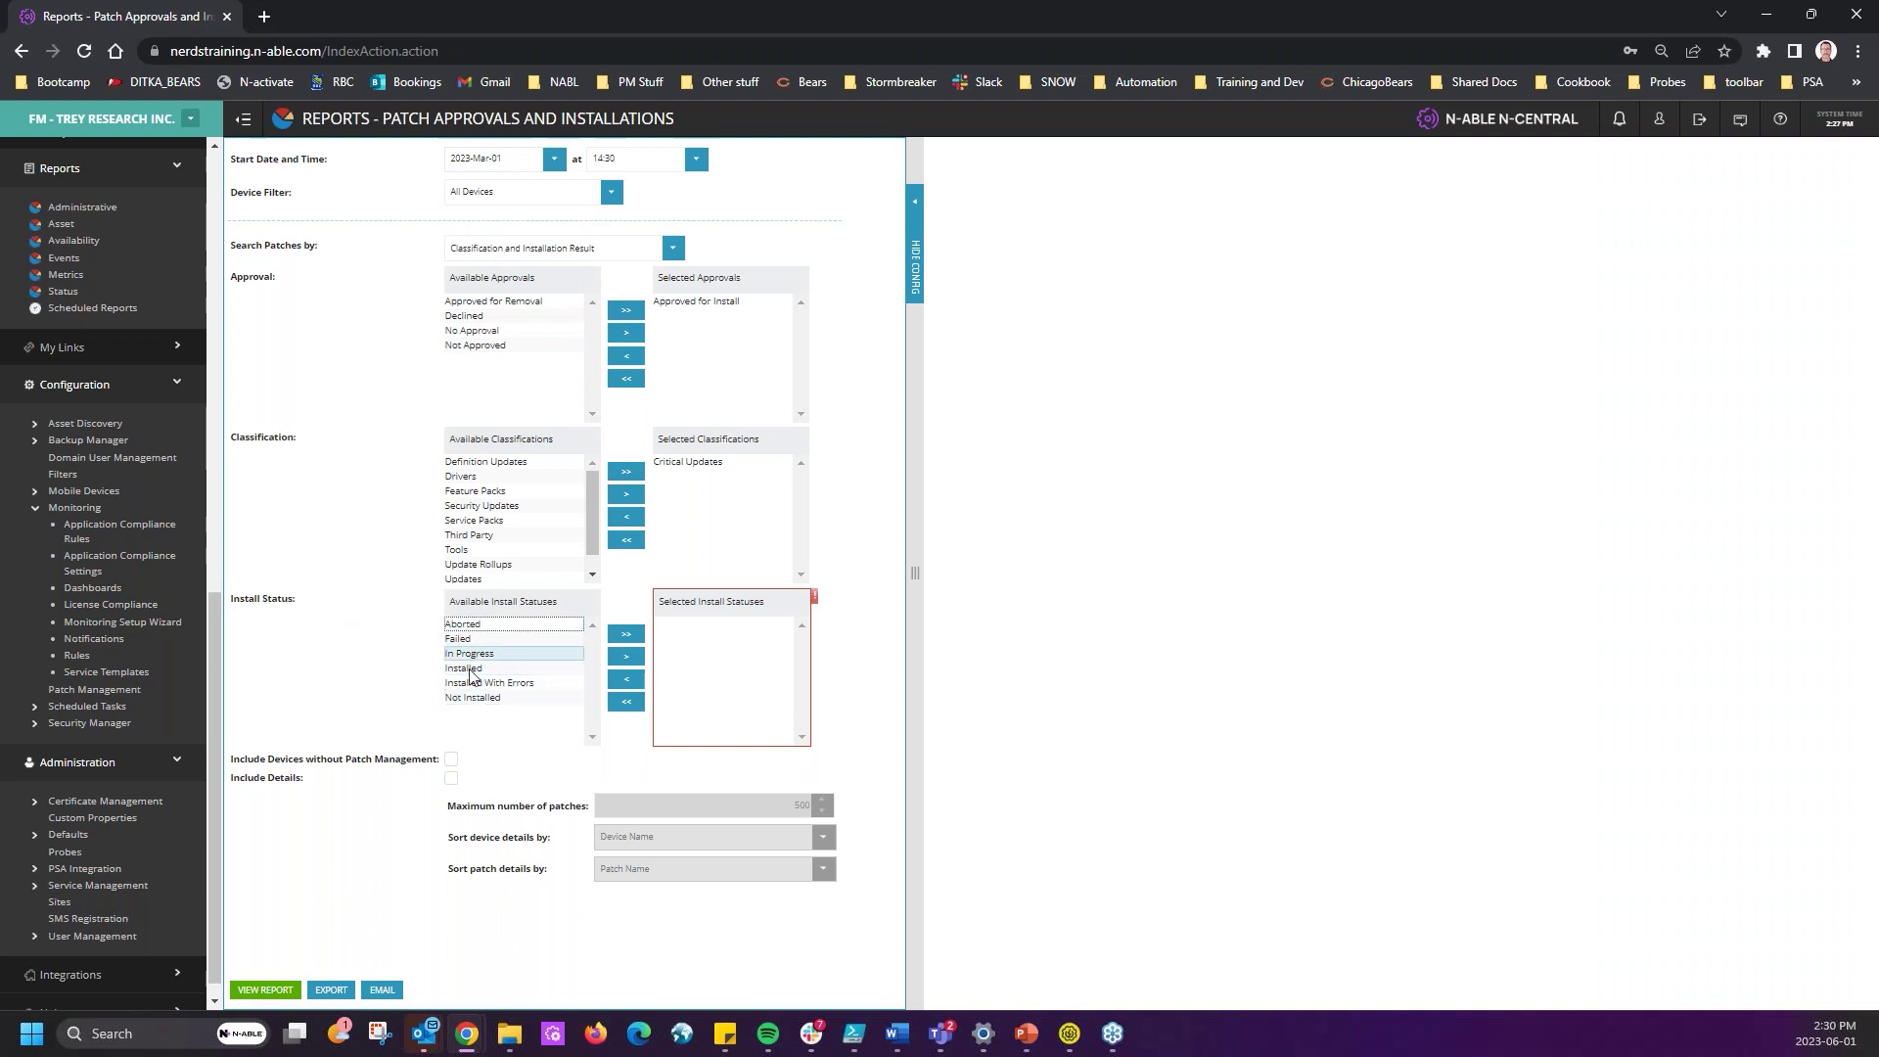
- Generate the report with all install statuses and details included, and check its Patch Summary and Patch Details
left_click(627, 634)
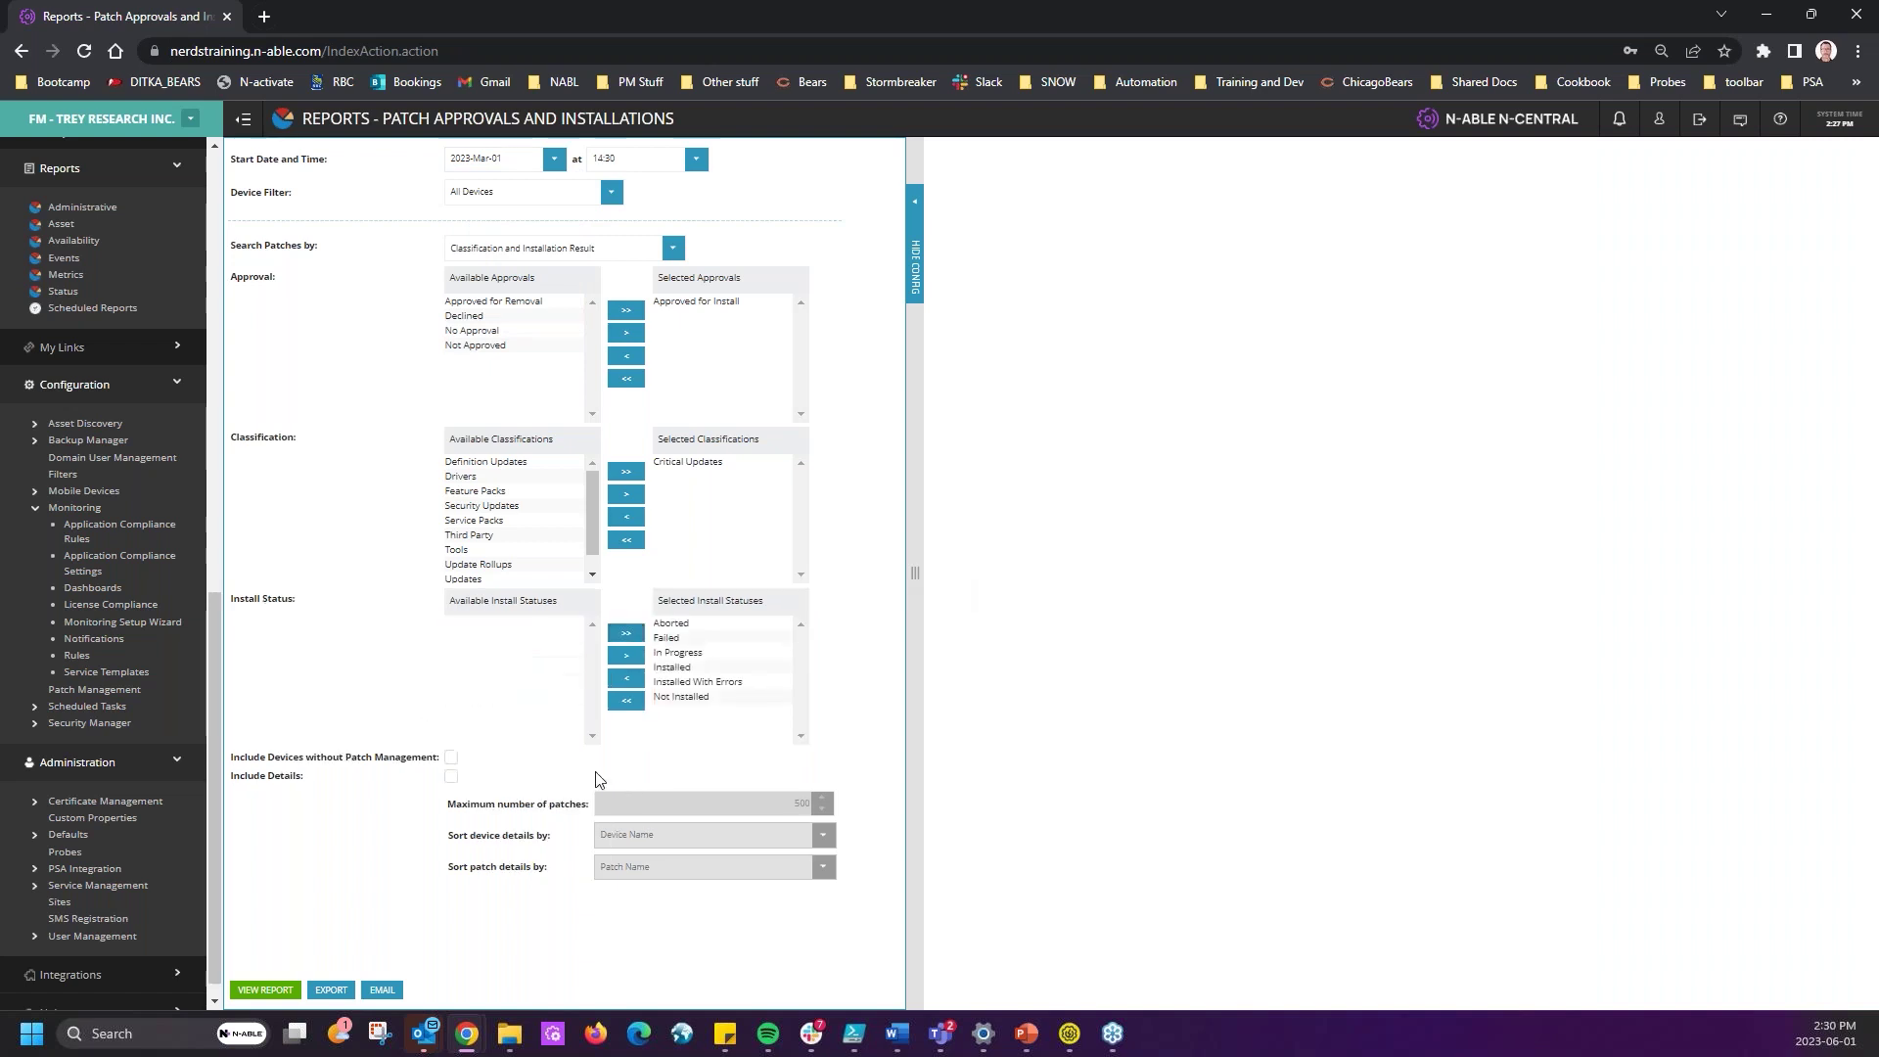
left_click(451, 776)
left_click_drag(744, 803, 982, 803)
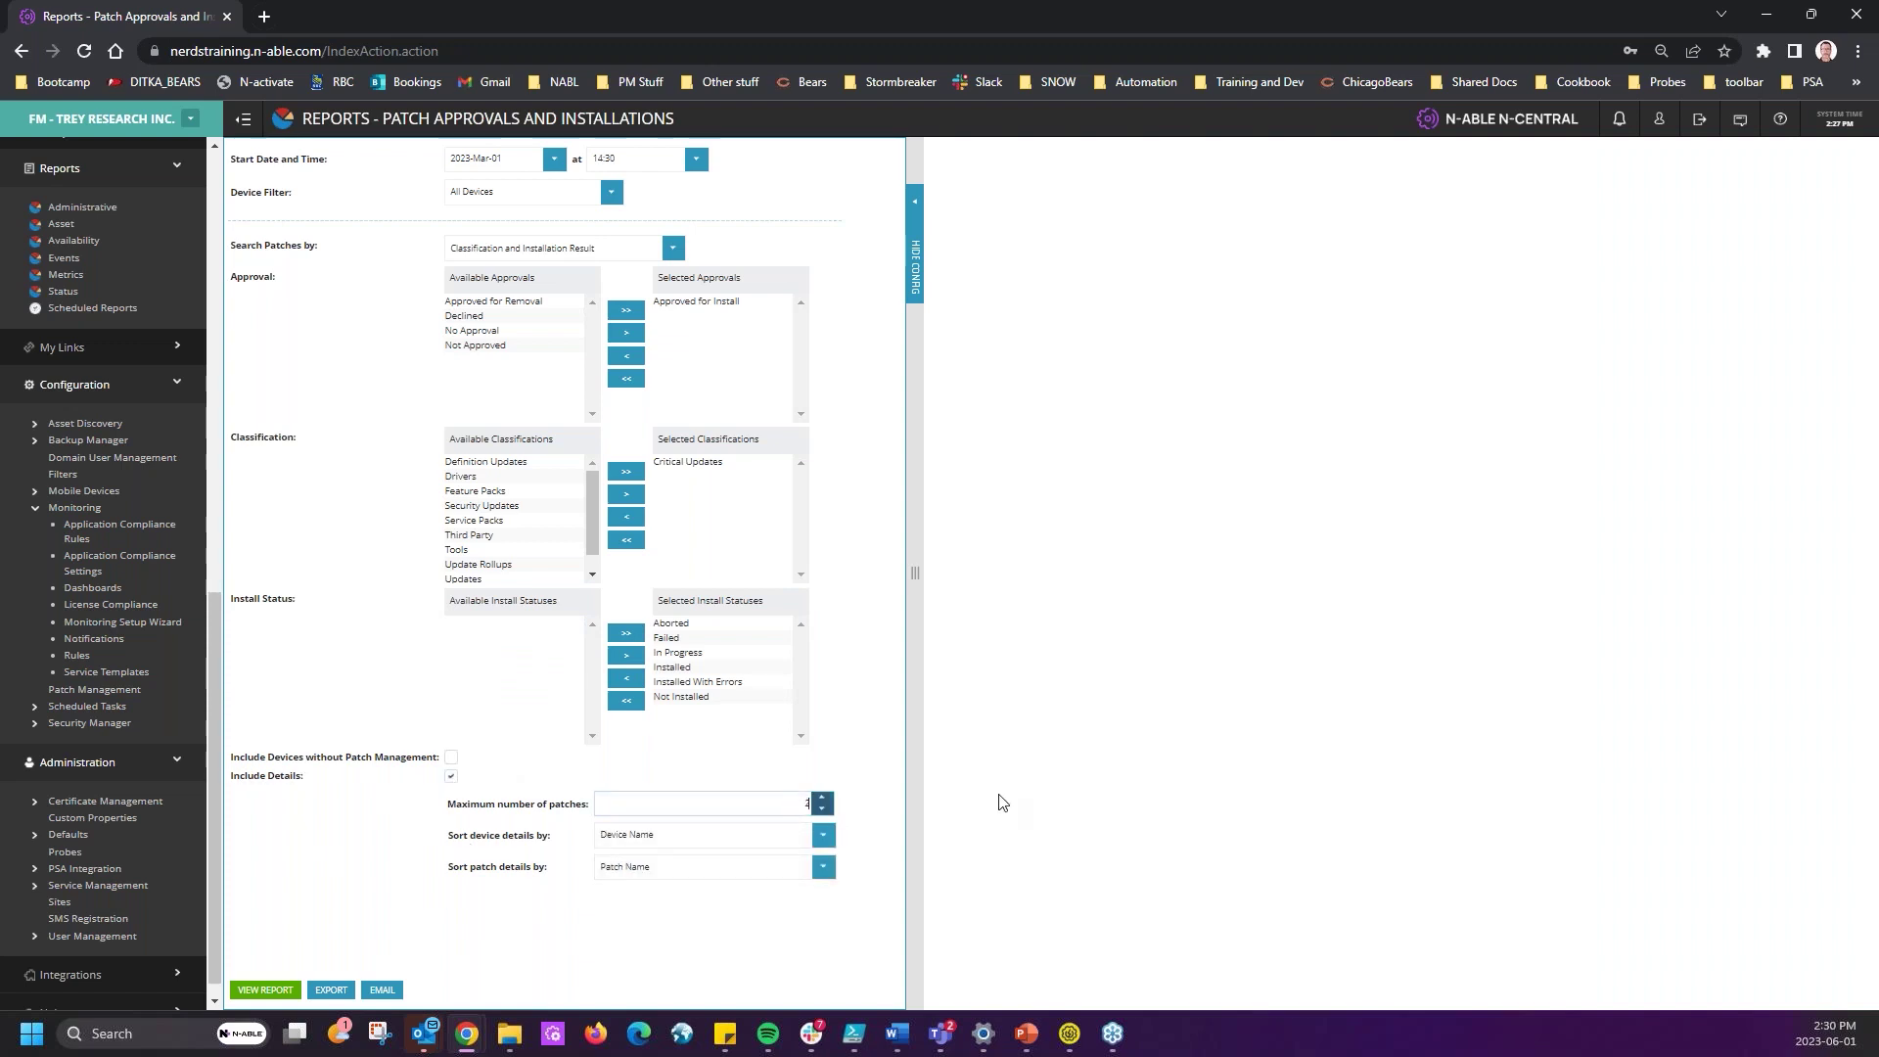
left_click(256, 988)
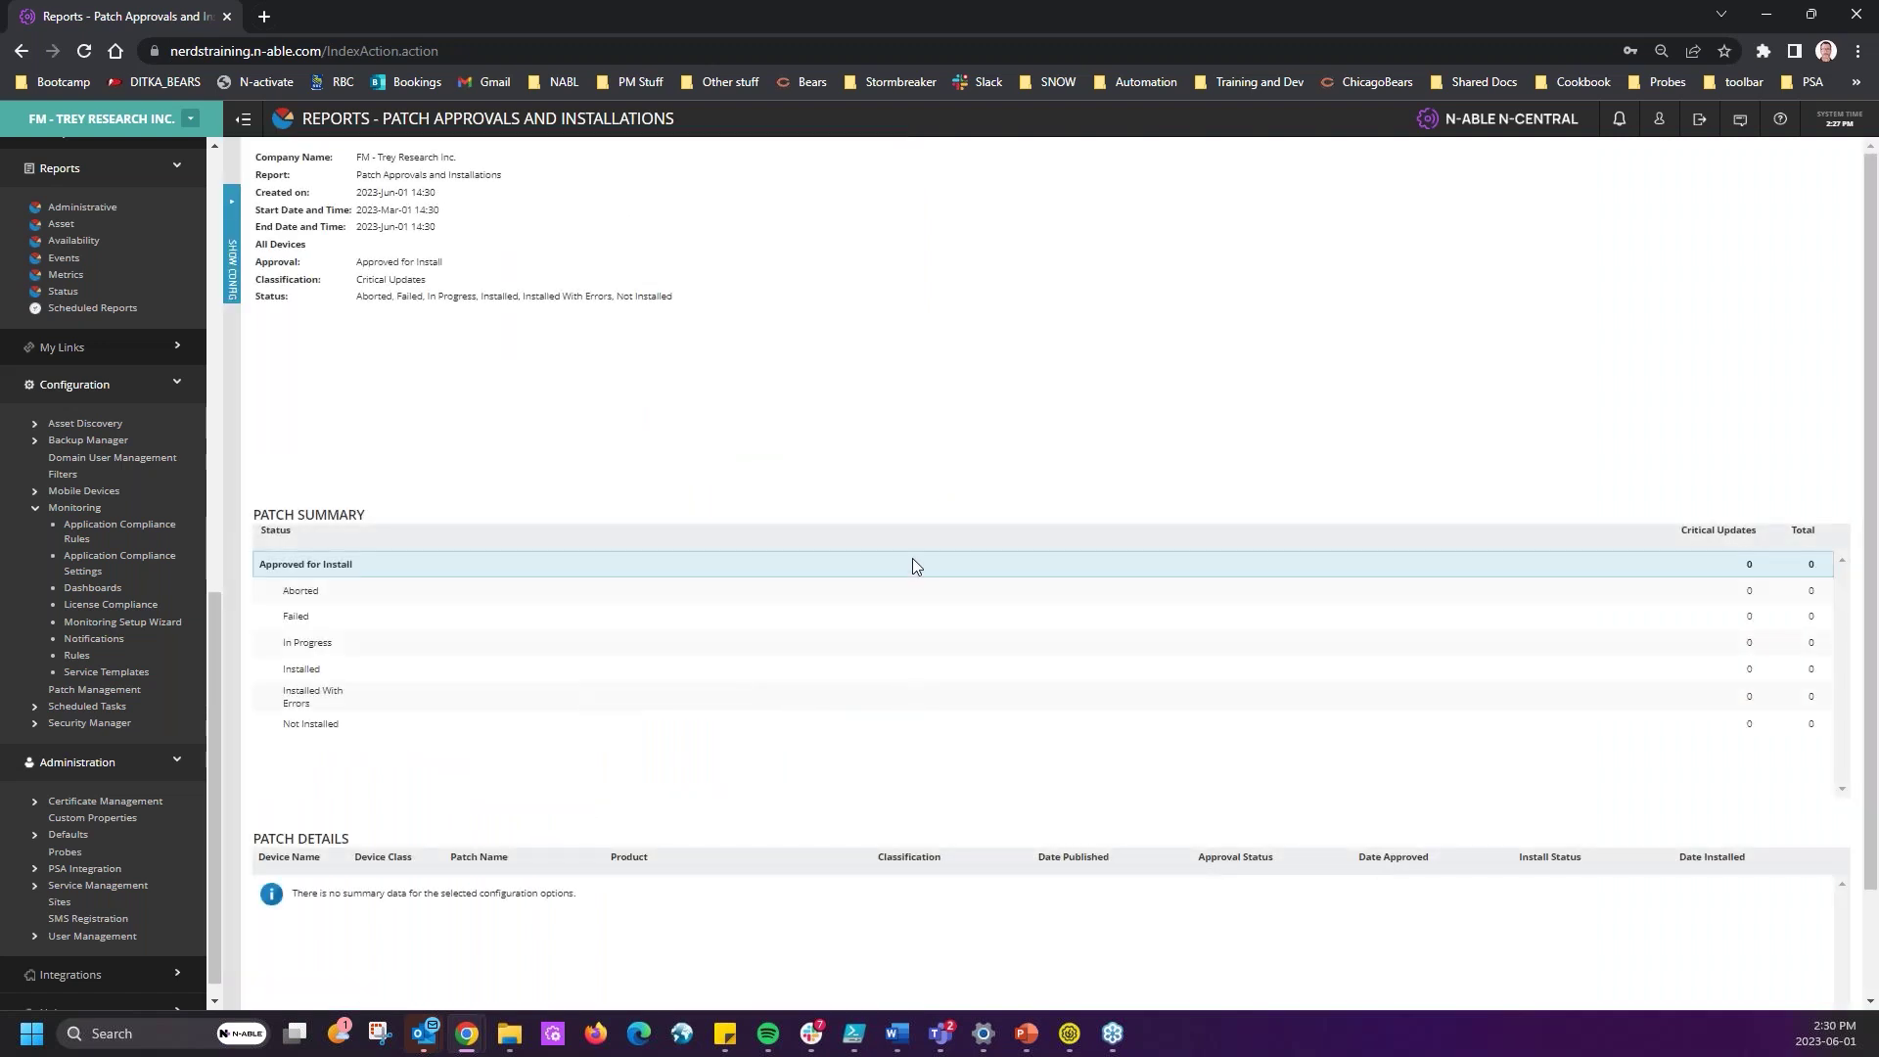
scroll(1817, 465, "down", 1)
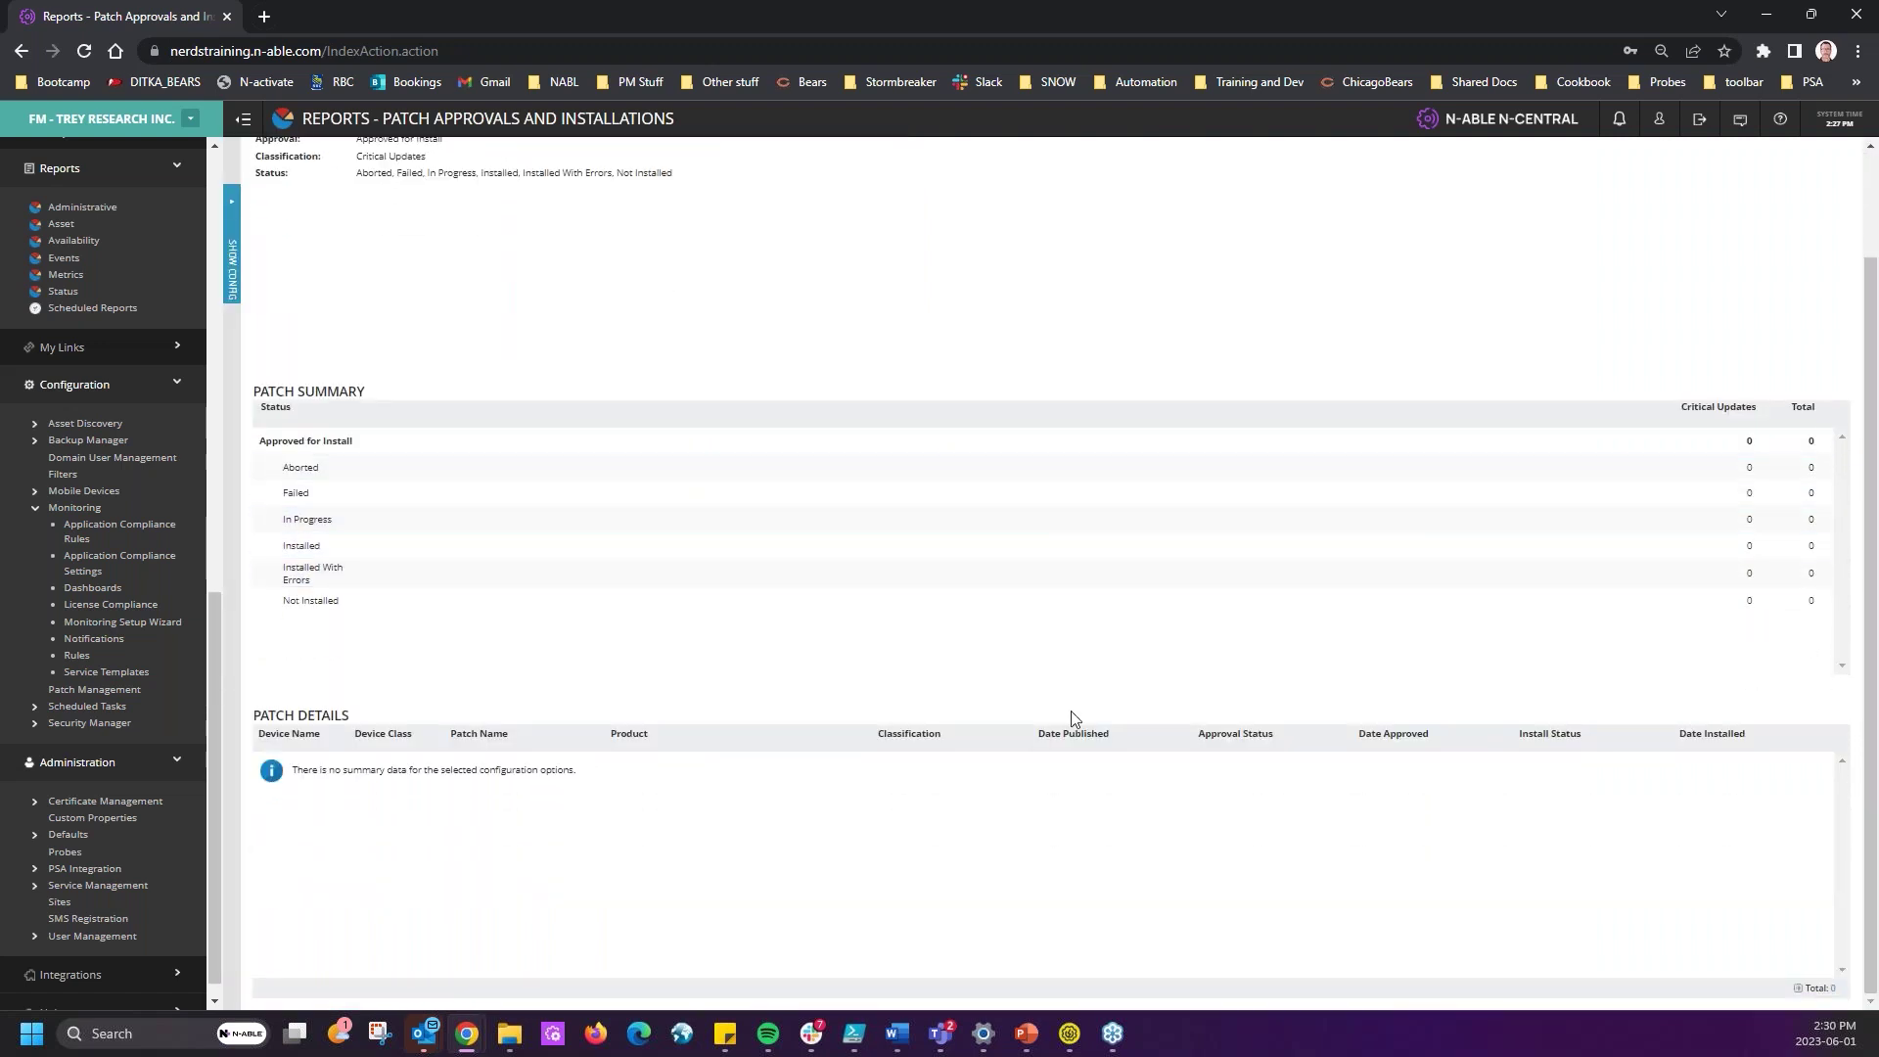
scroll(694, 634, "up", 1)
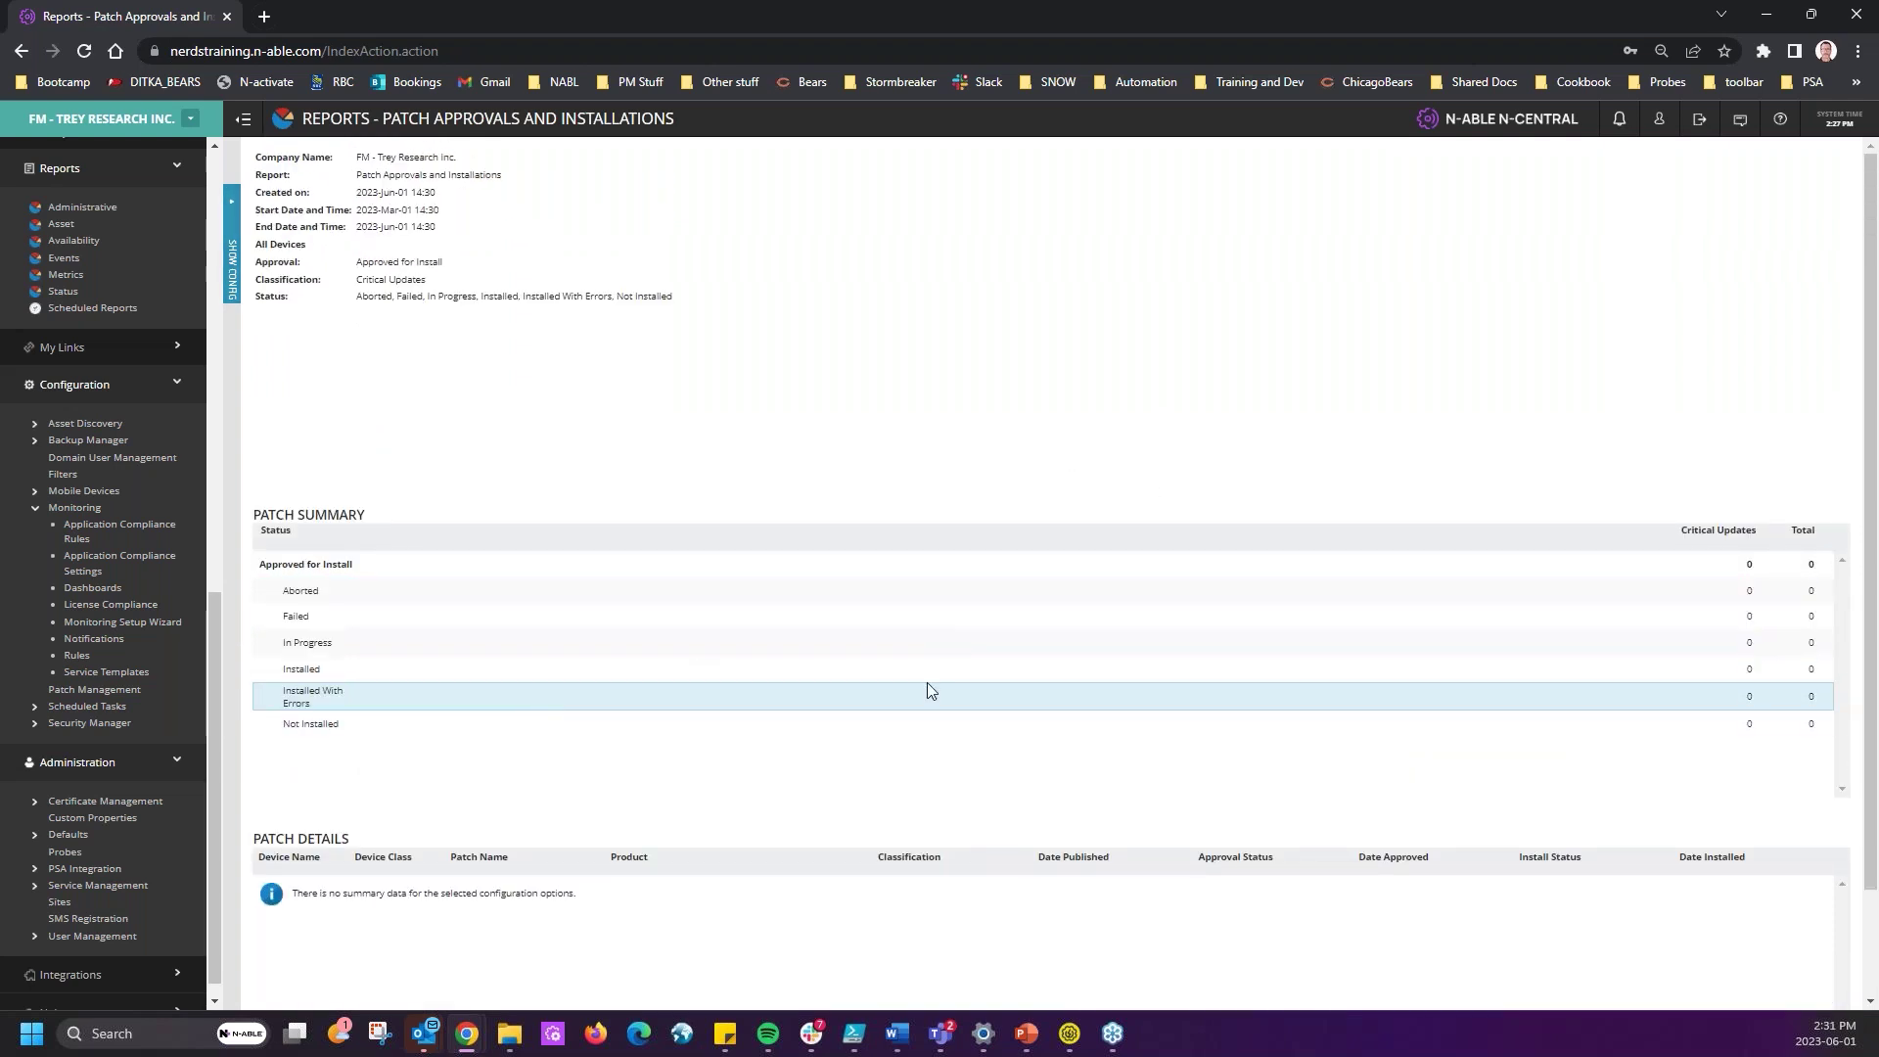
left_click_drag(758, 423, 446, 812)
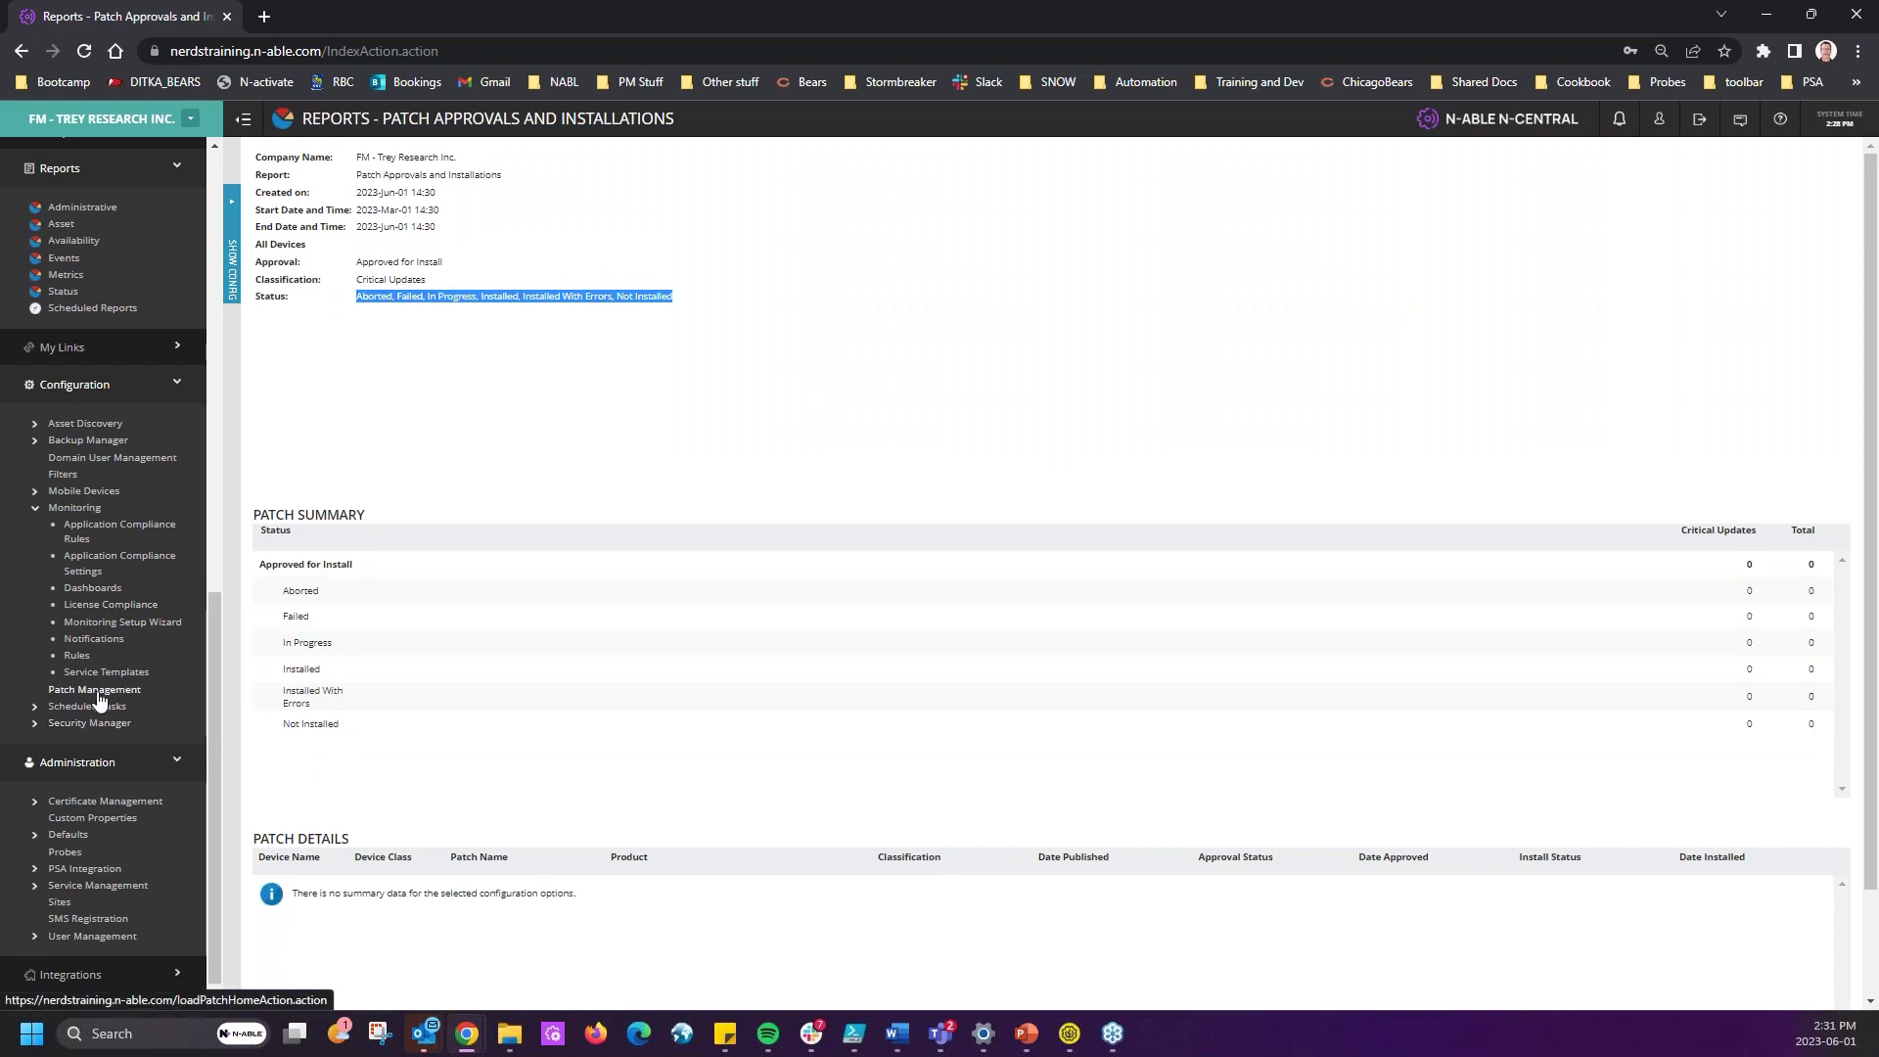
- Reconfigure the Patch Approvals and Installations report with all approvals and the Critical Updates and Security Updates classifications
left_click(62, 291)
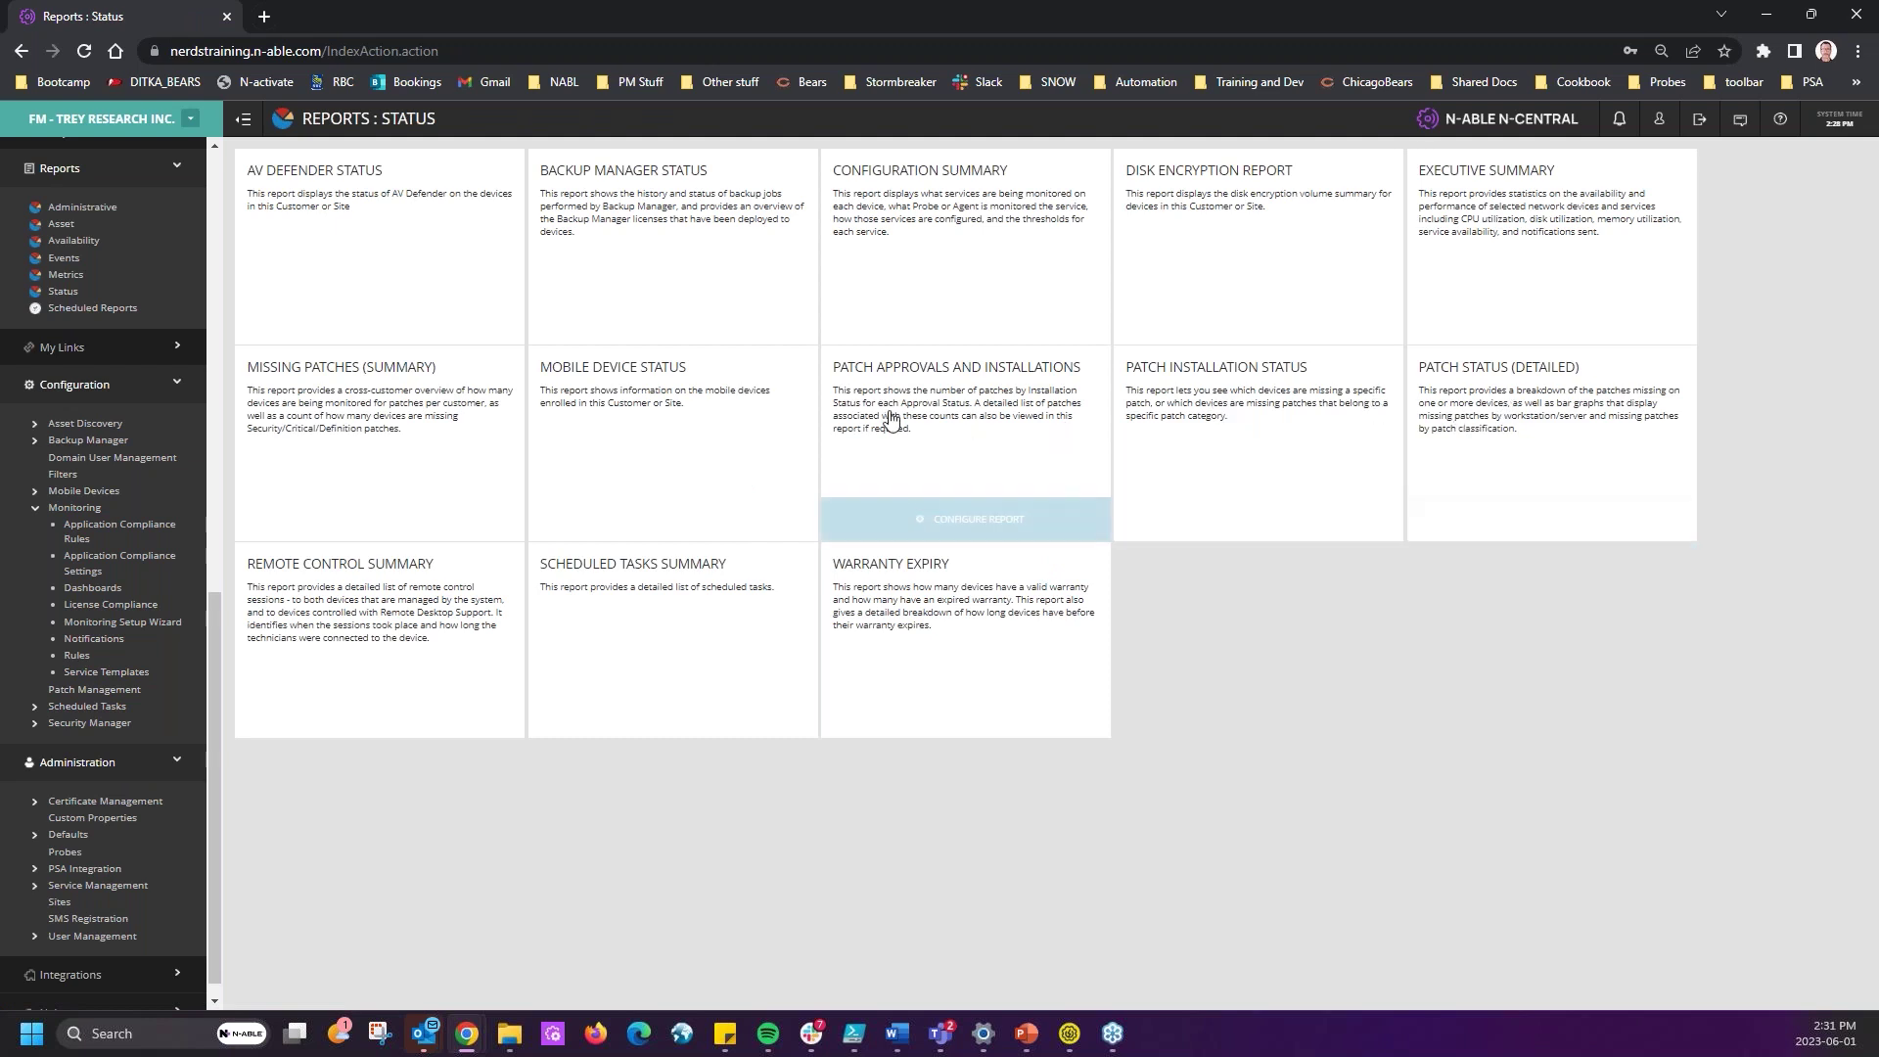
left_click(934, 413)
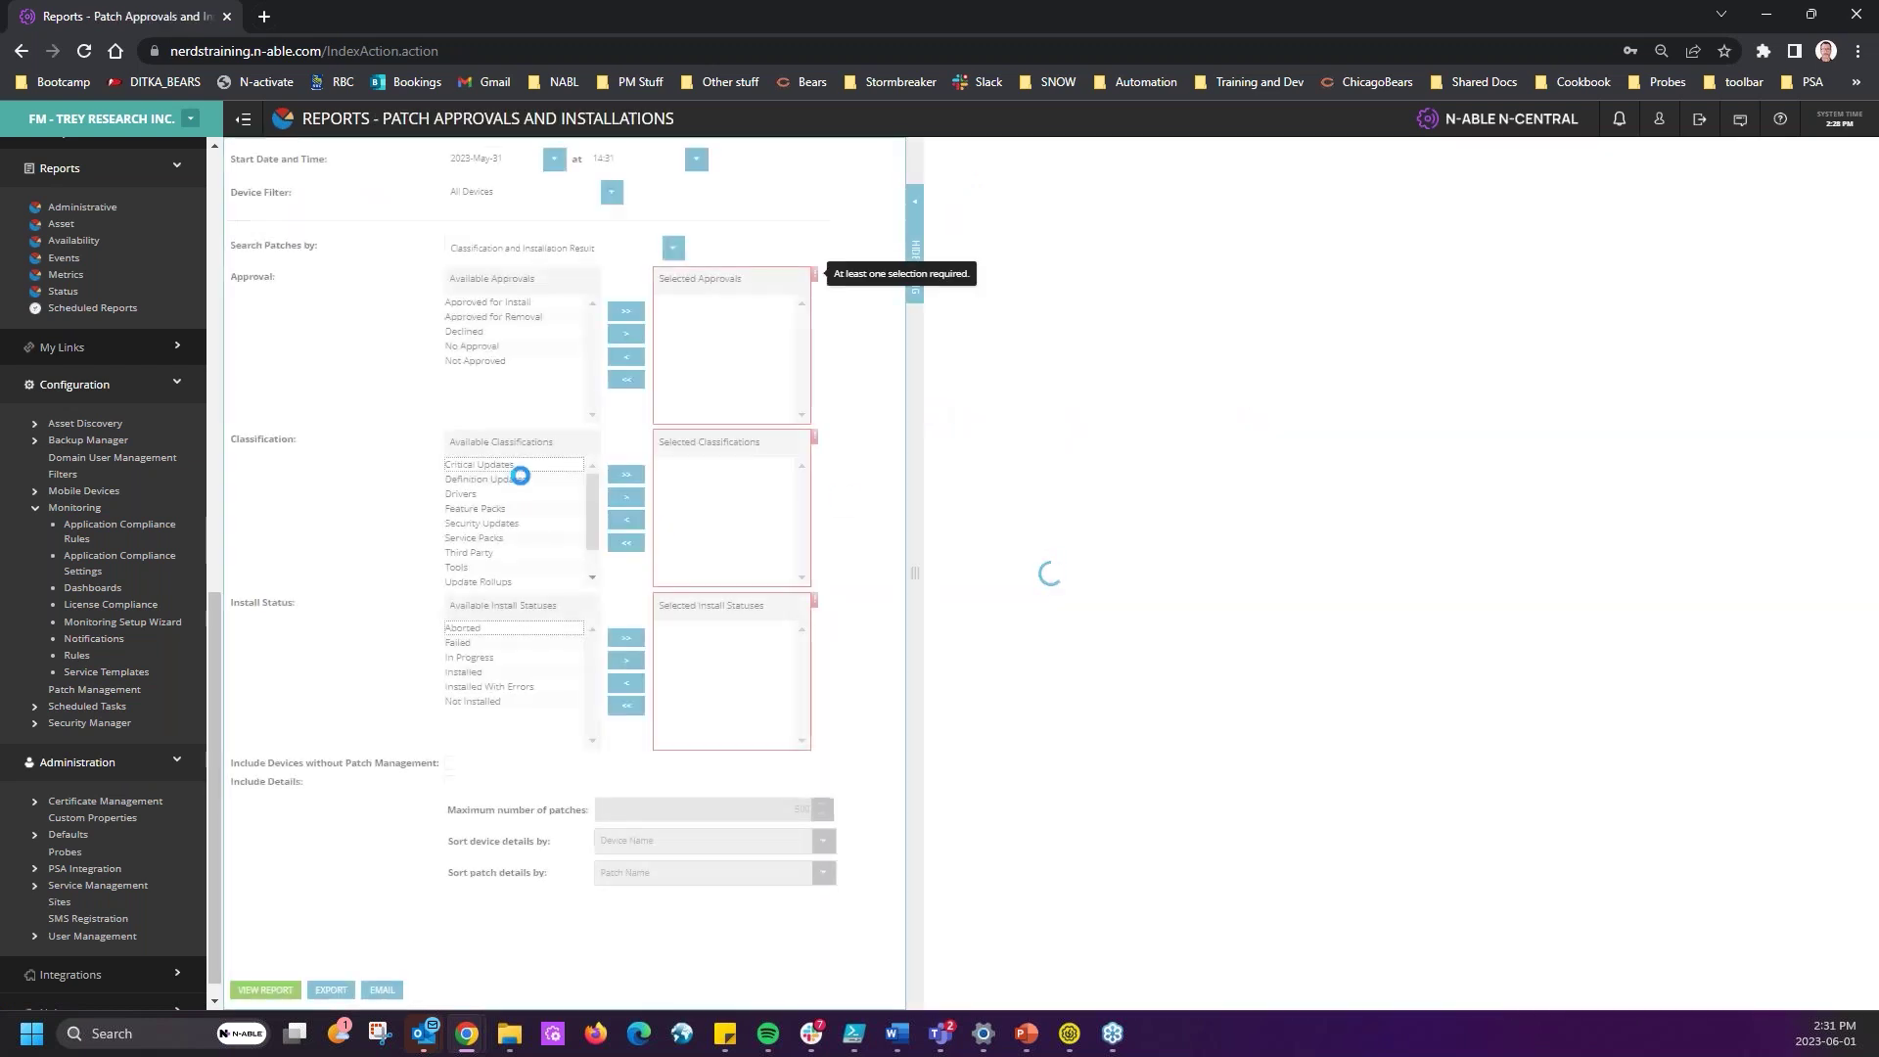
left_click(625, 310)
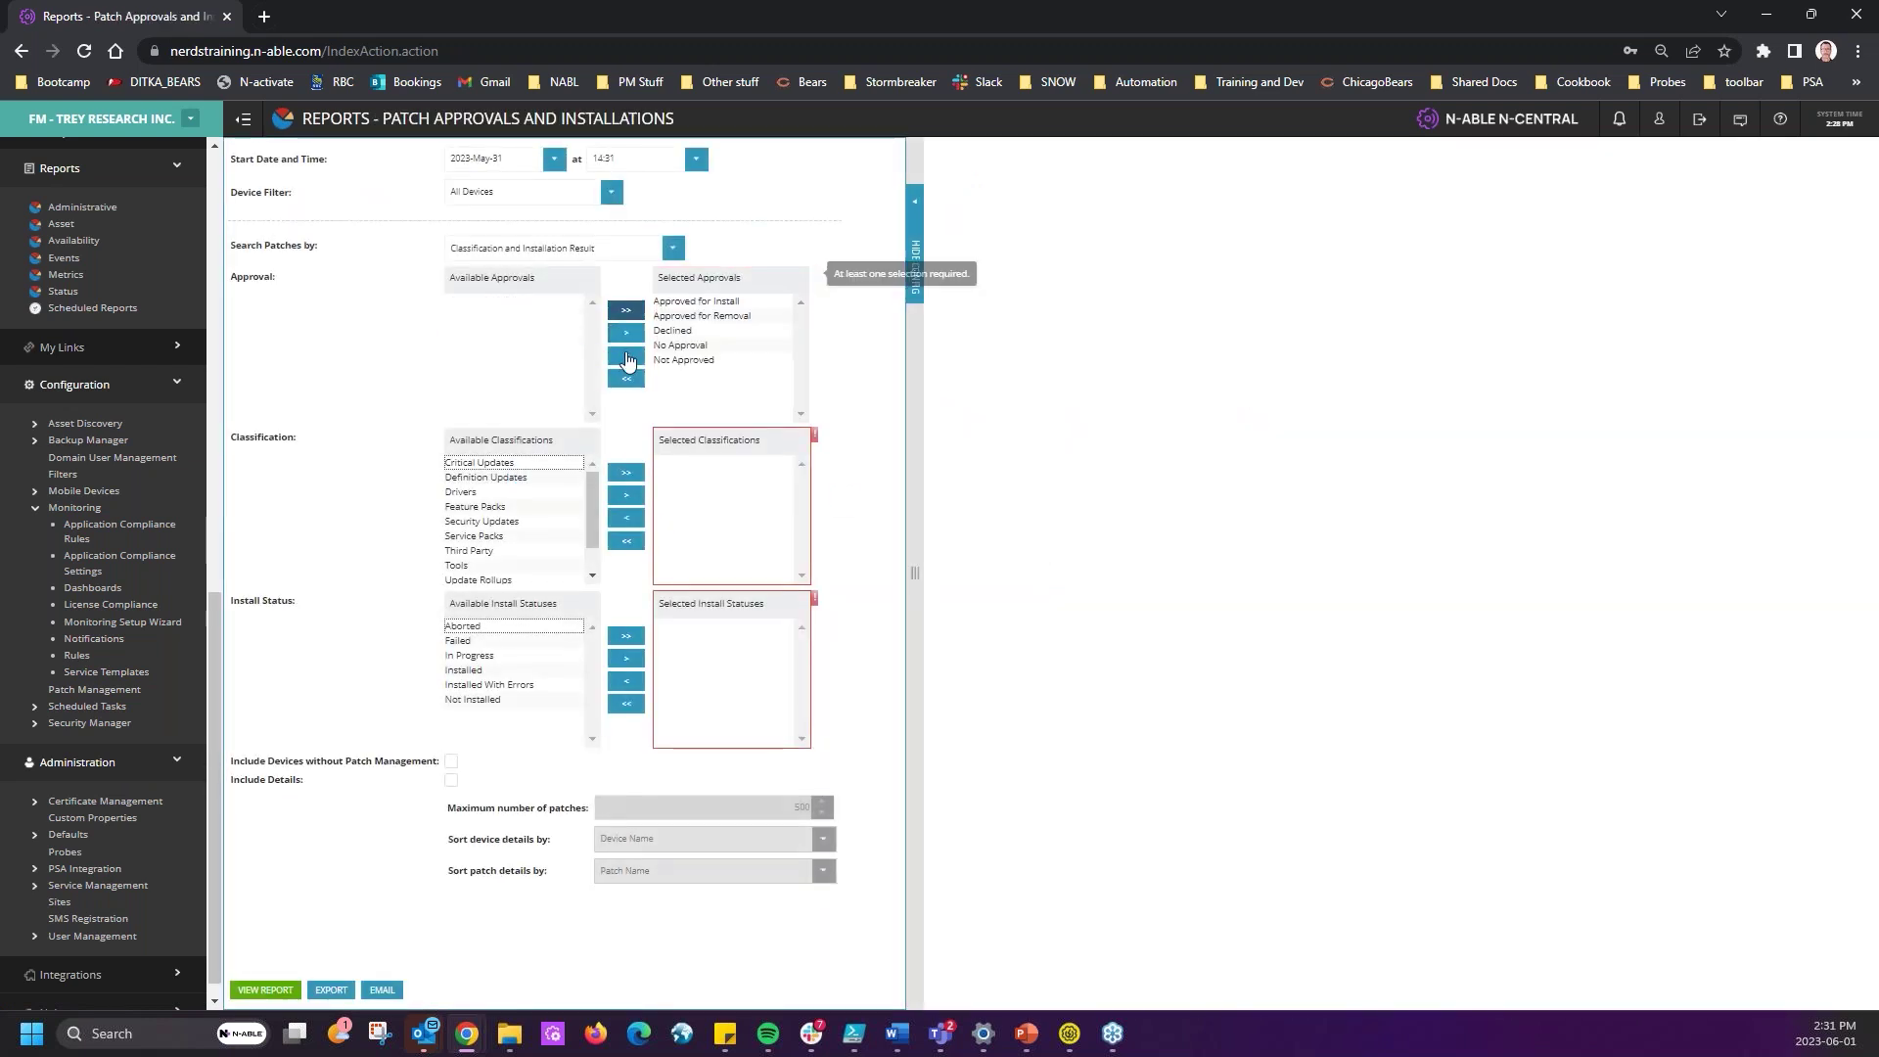
left_click(626, 494)
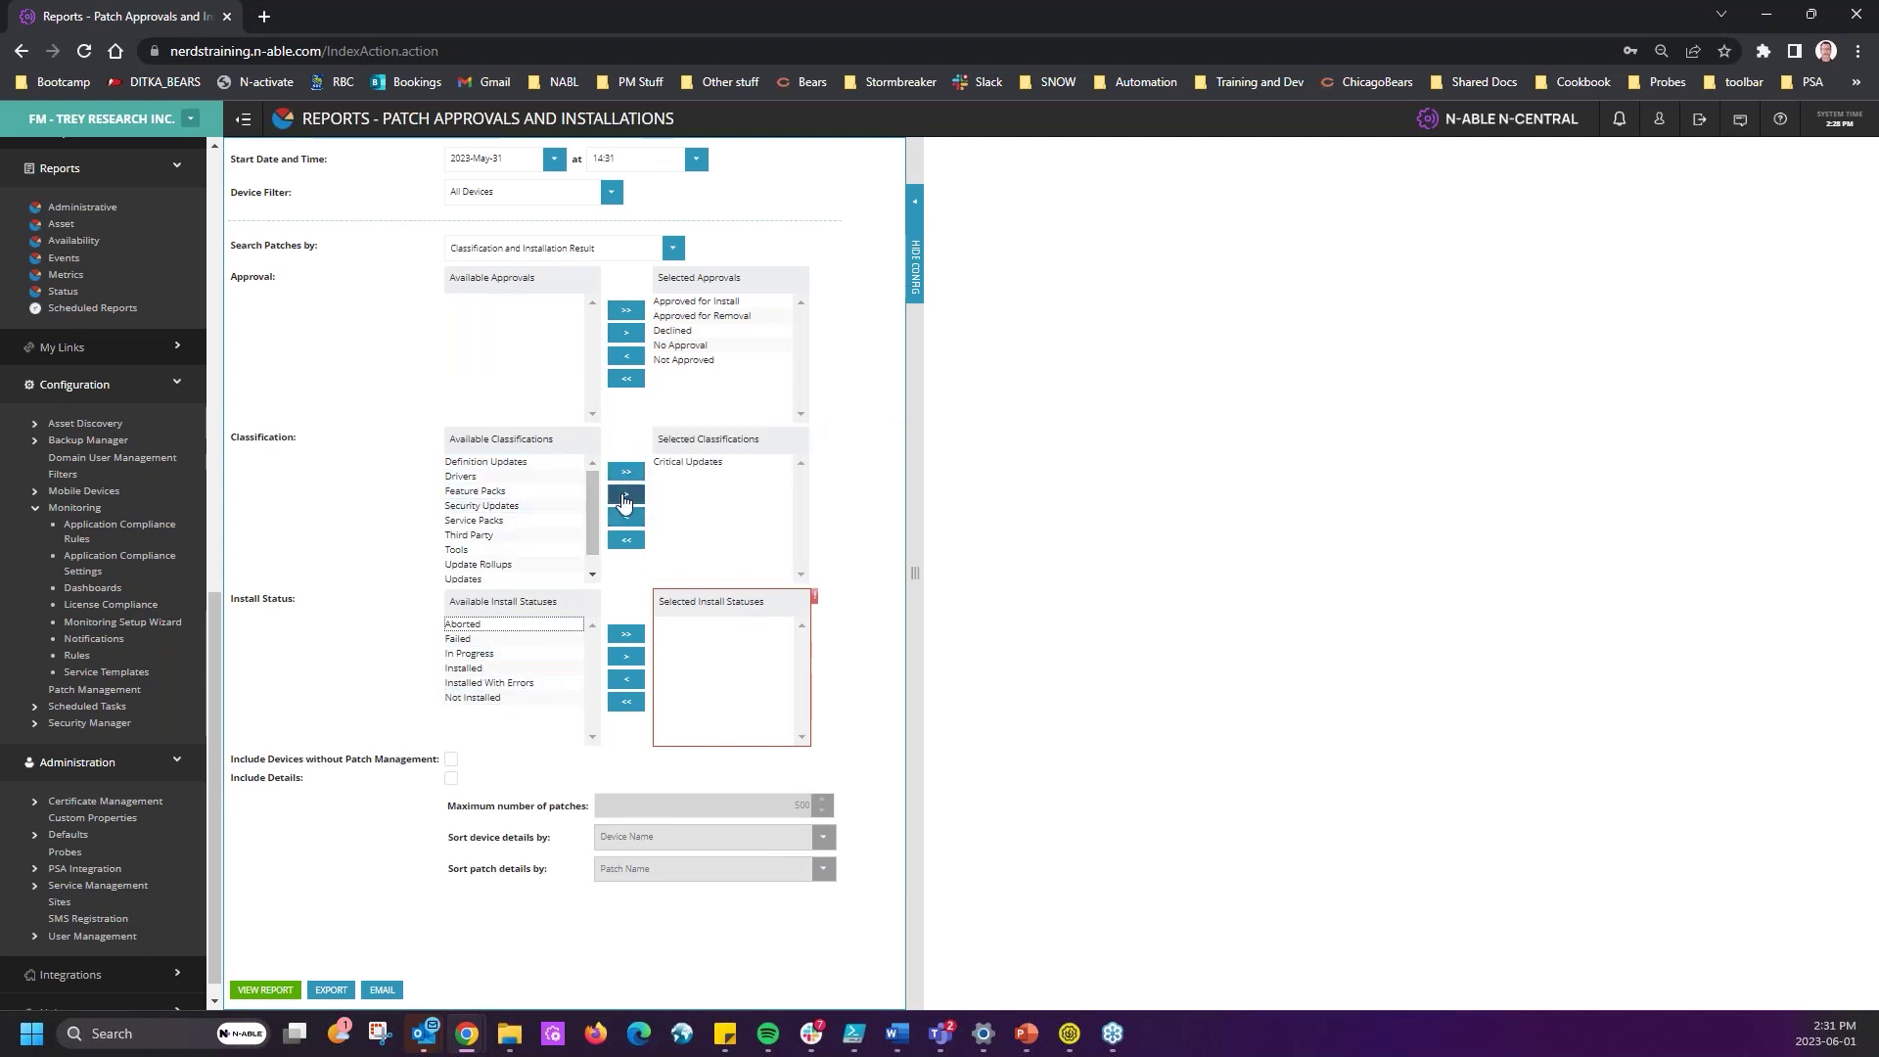
left_click(701, 464)
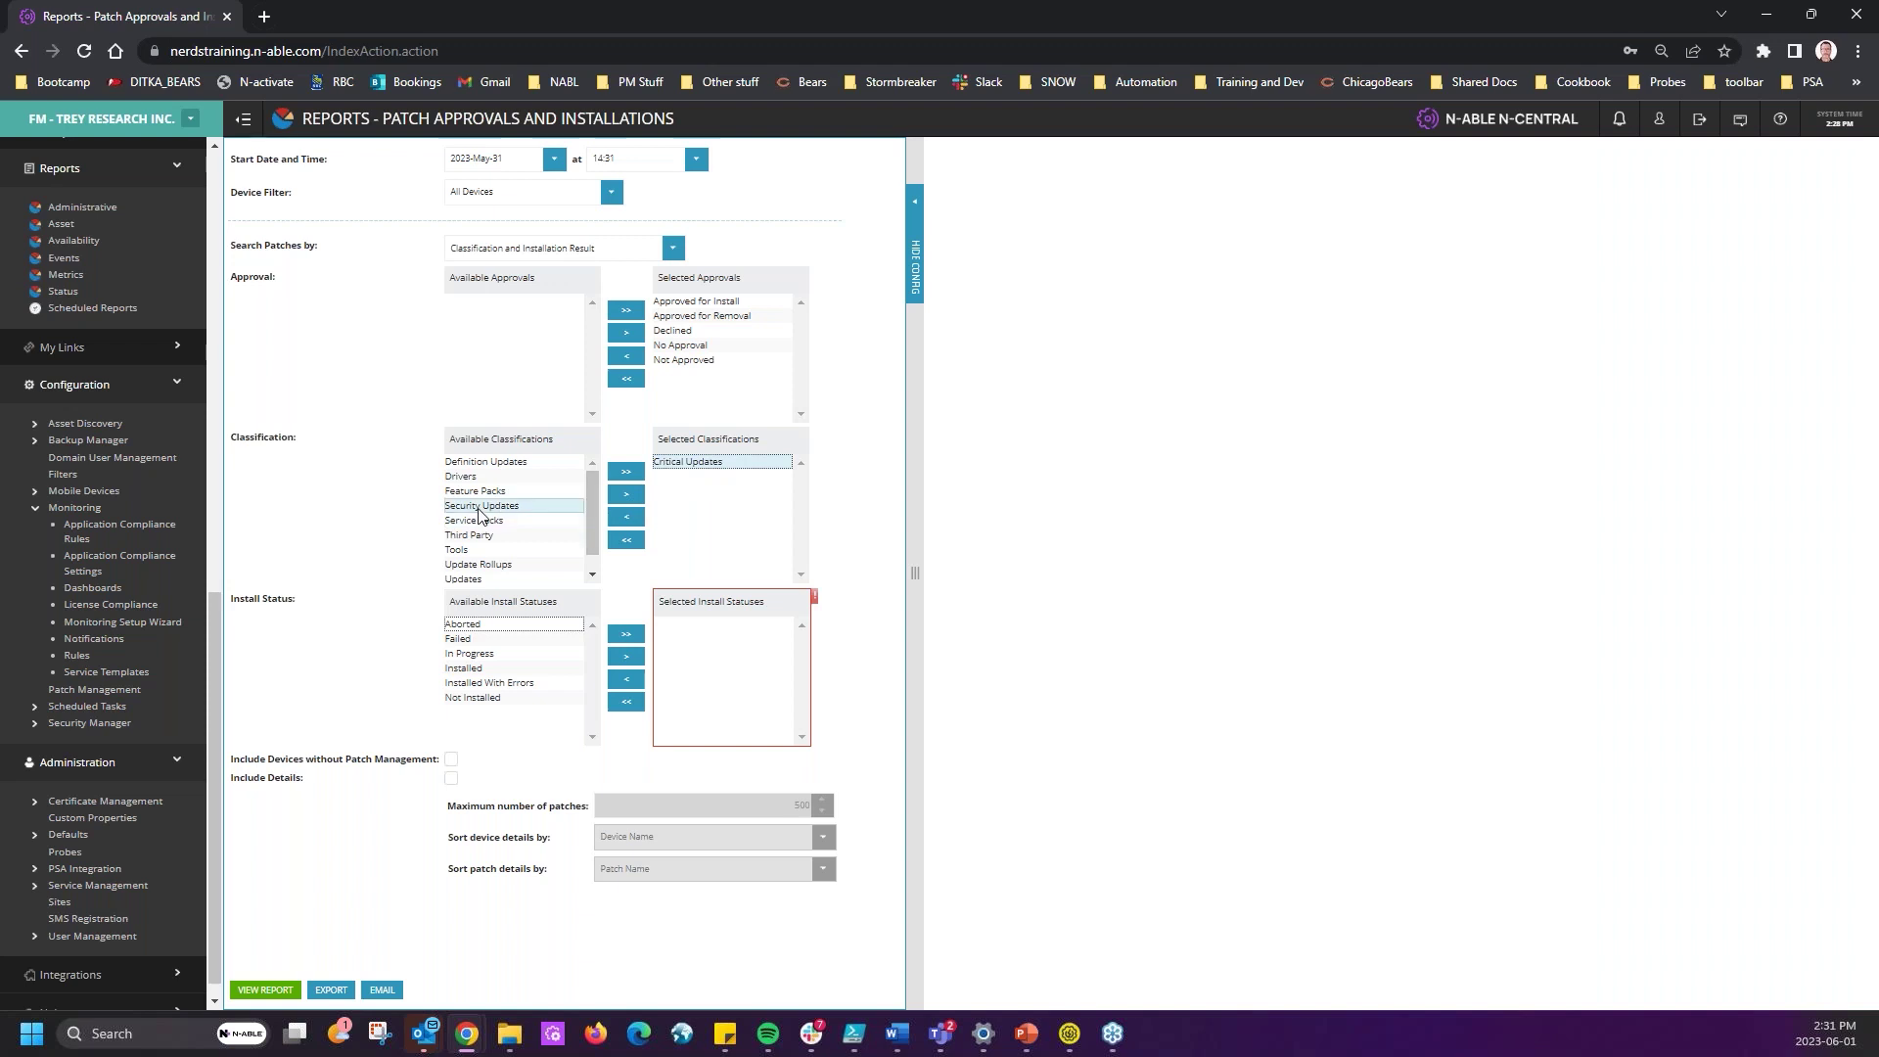
left_click(624, 496)
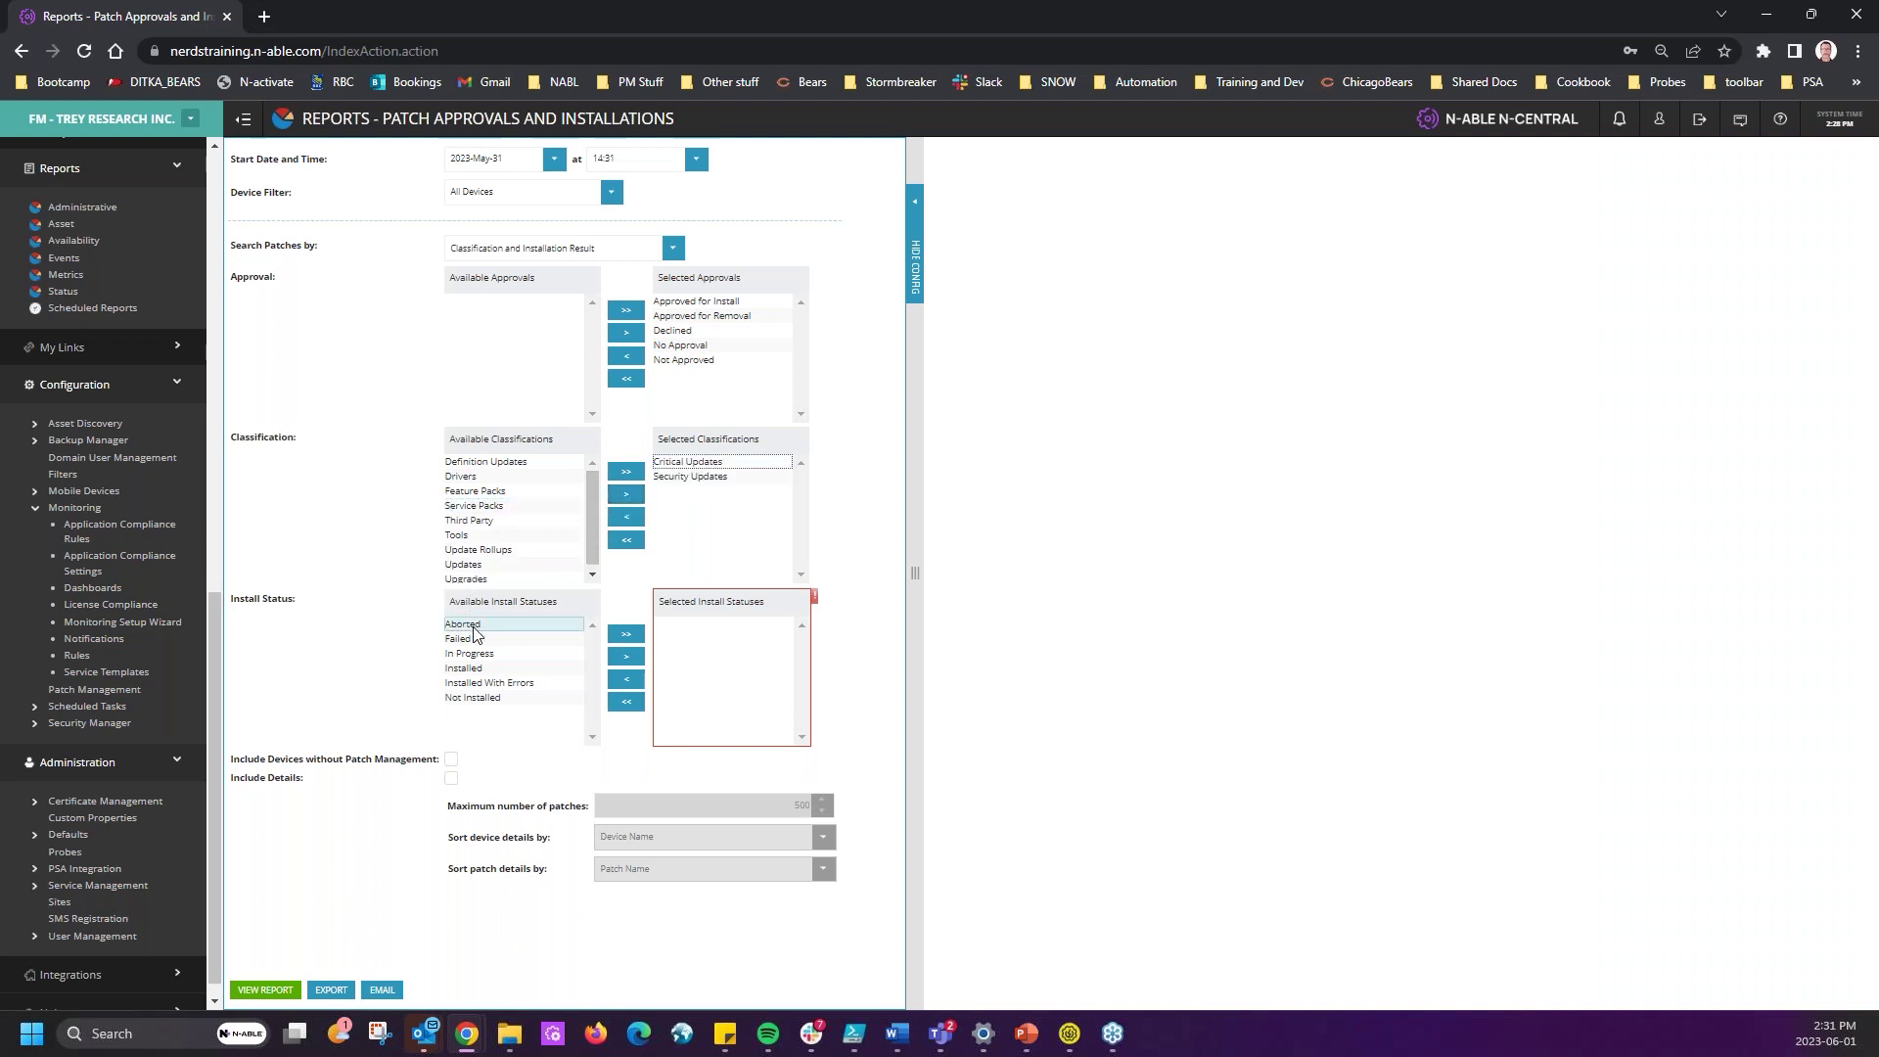
- Generate the report for the Not Installed status, including details and devices without Patch Management
left_click(475, 697)
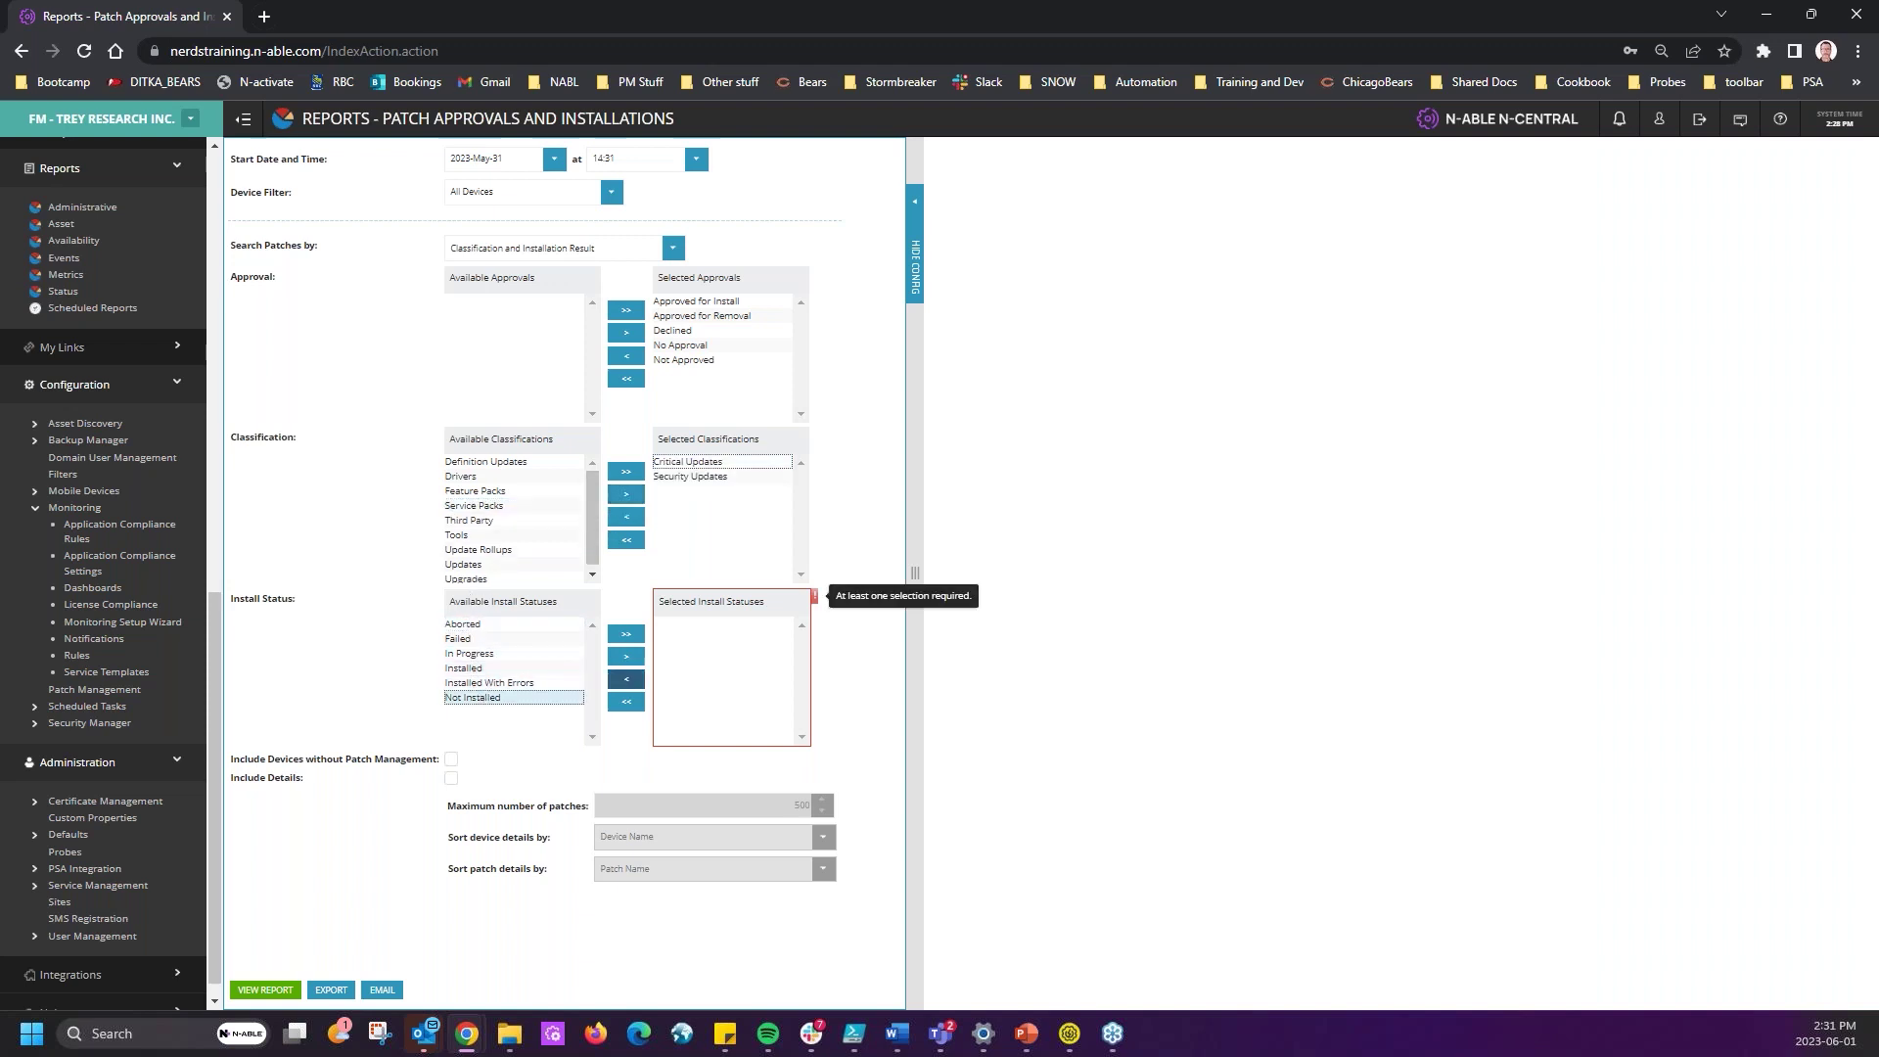
left_click(626, 656)
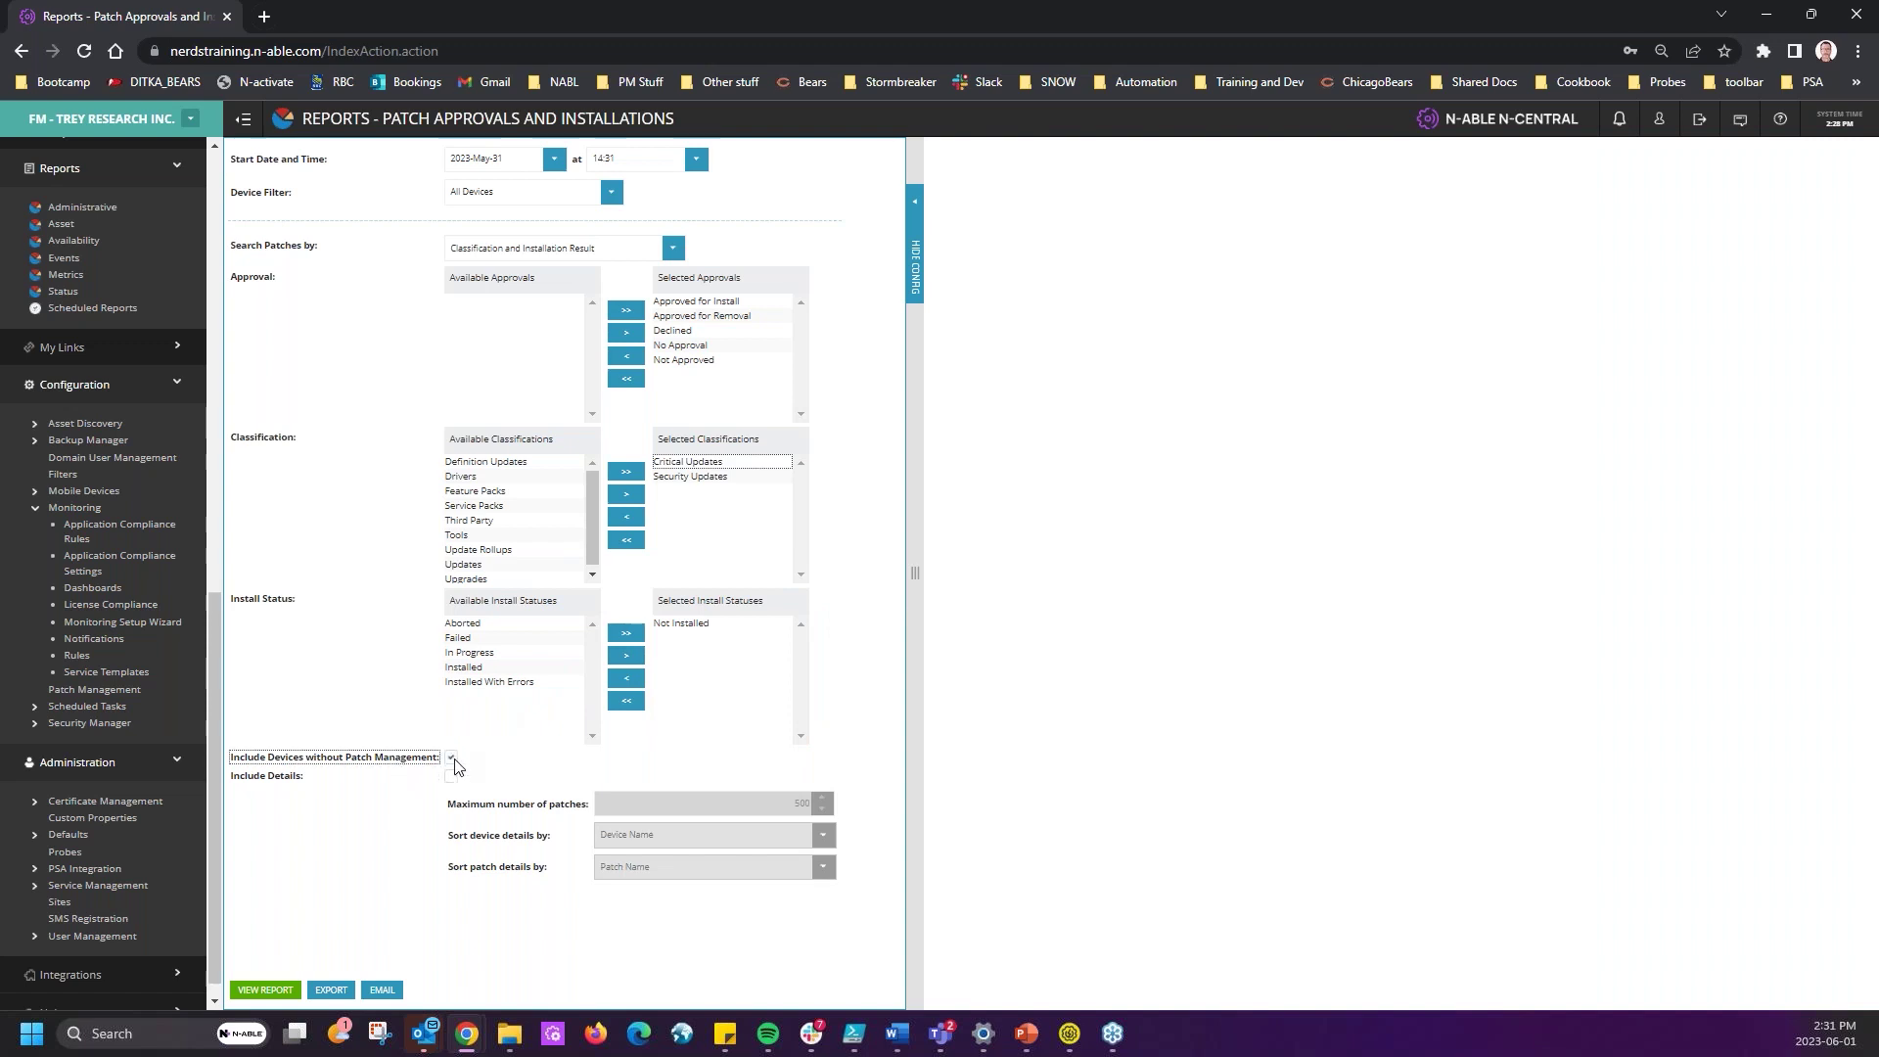
left_click(451, 778)
left_click(453, 757)
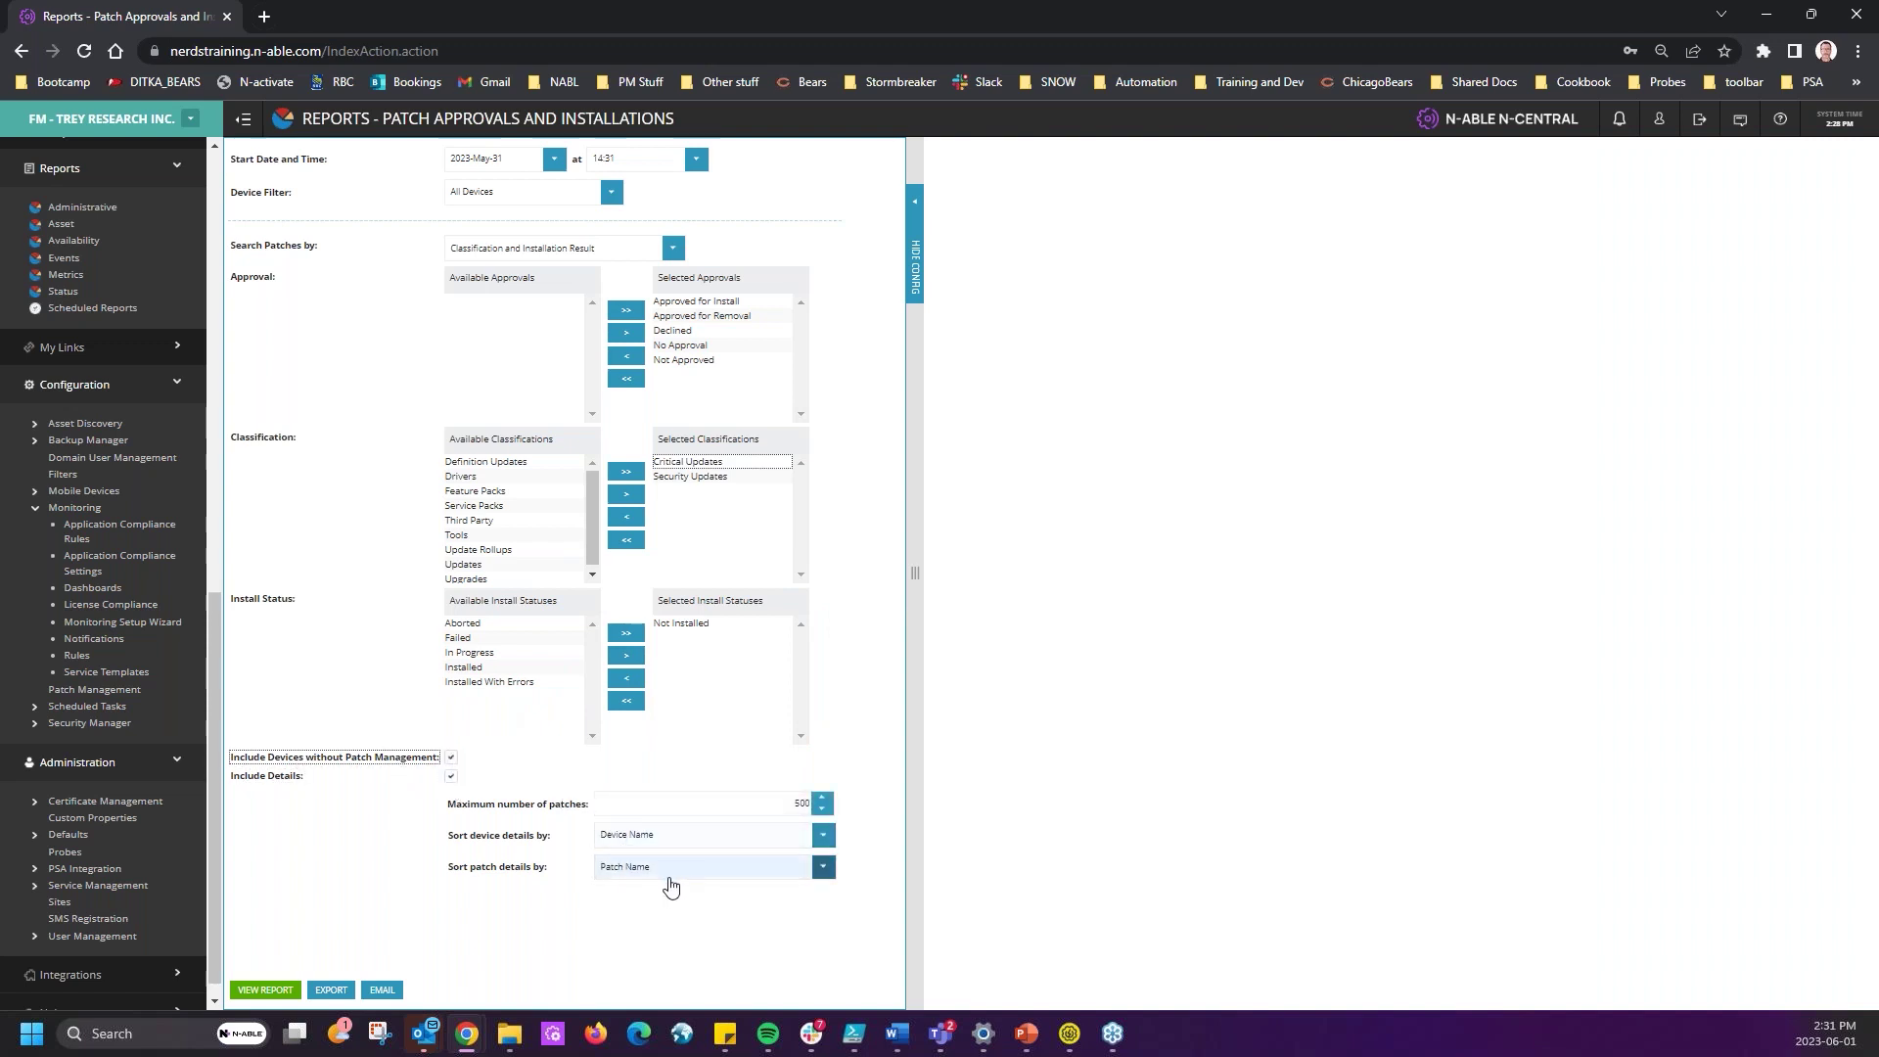
left_click(779, 808)
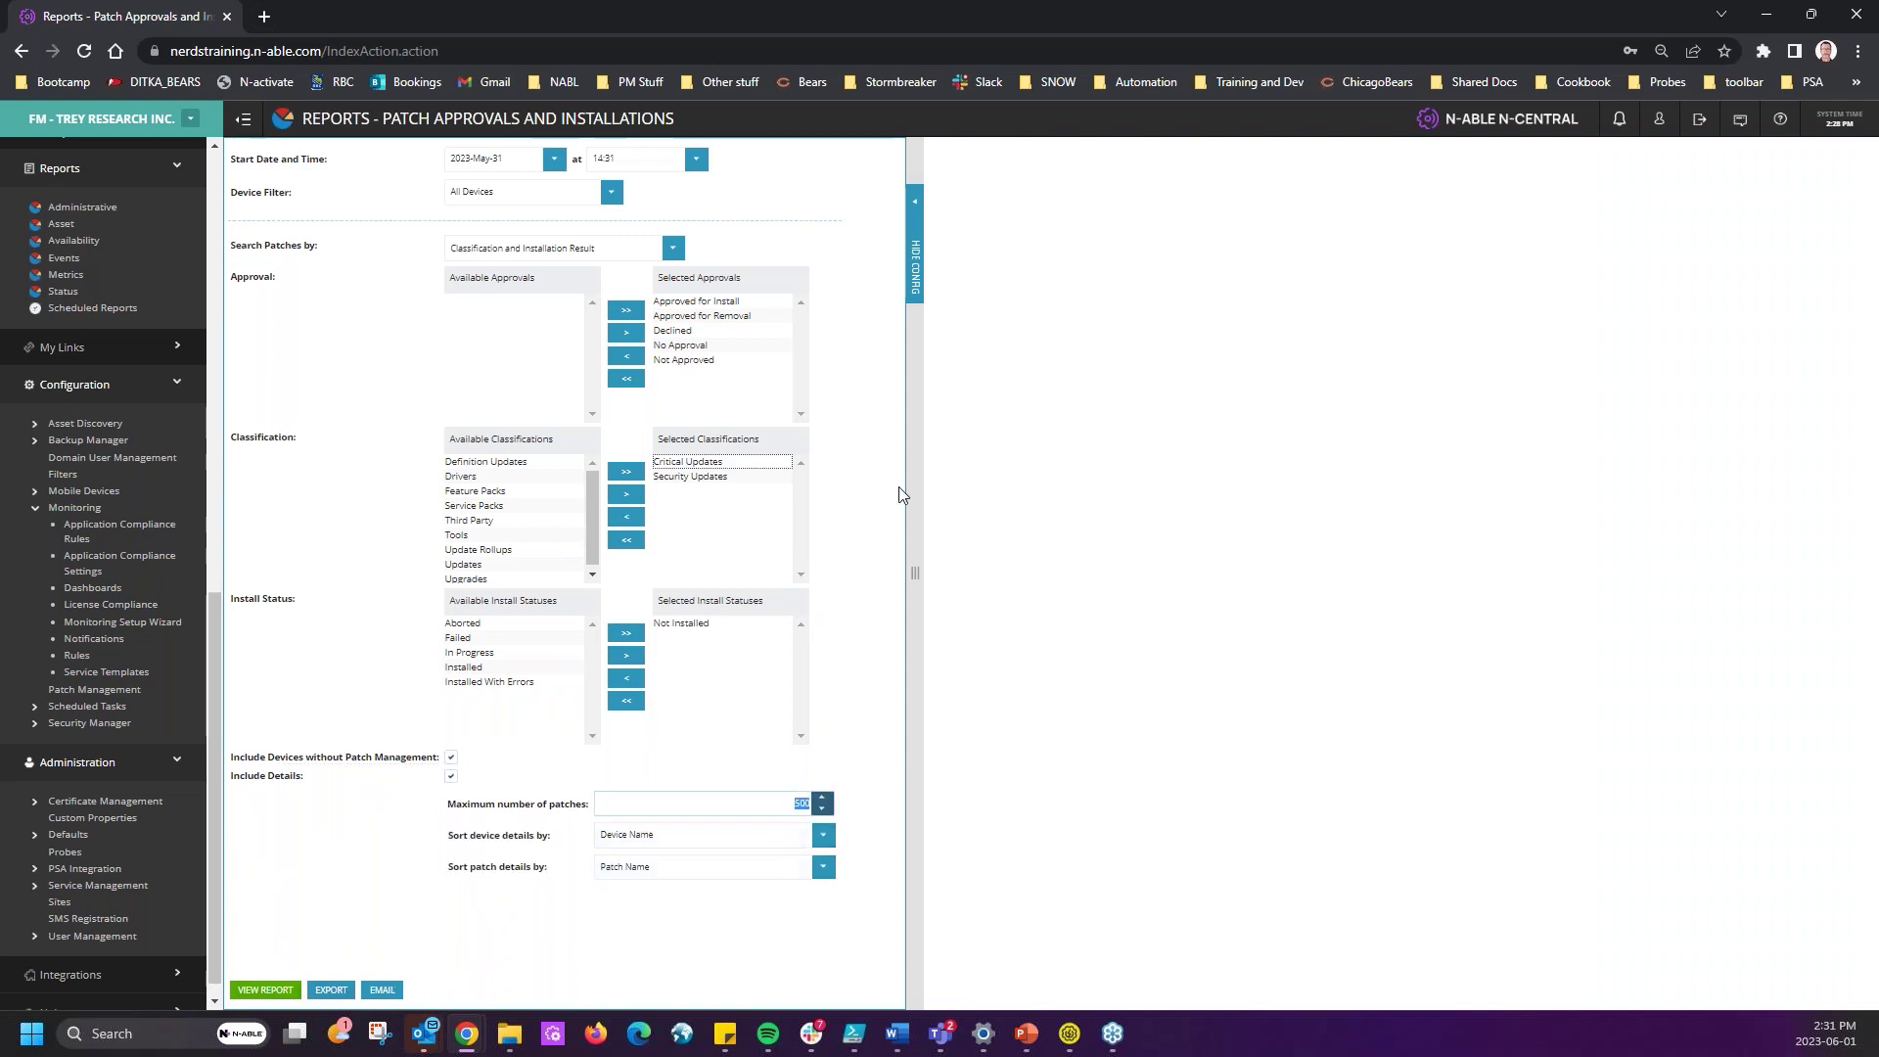
left_click(266, 990)
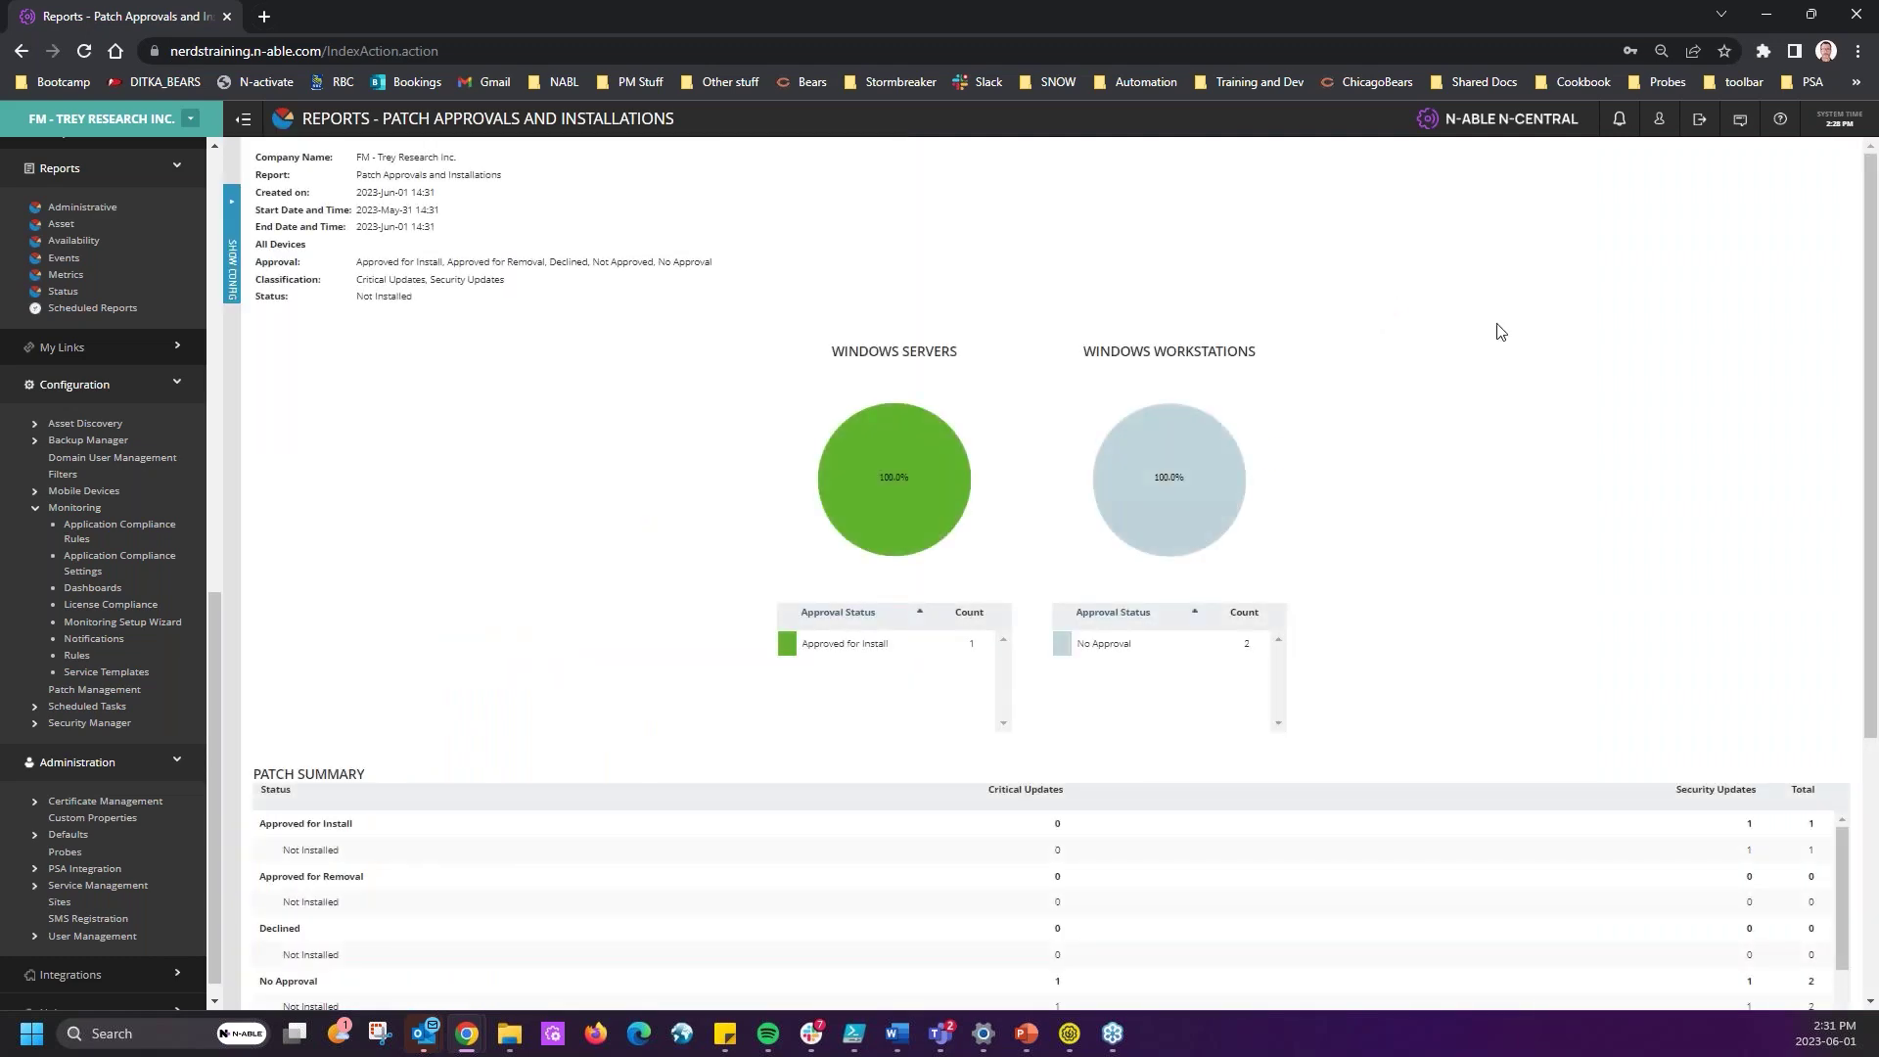
- Examine the approval charts, Patch Summary and Patch Details, including each patch's classification, name and publication date
scroll(1499, 332, "down", 4)
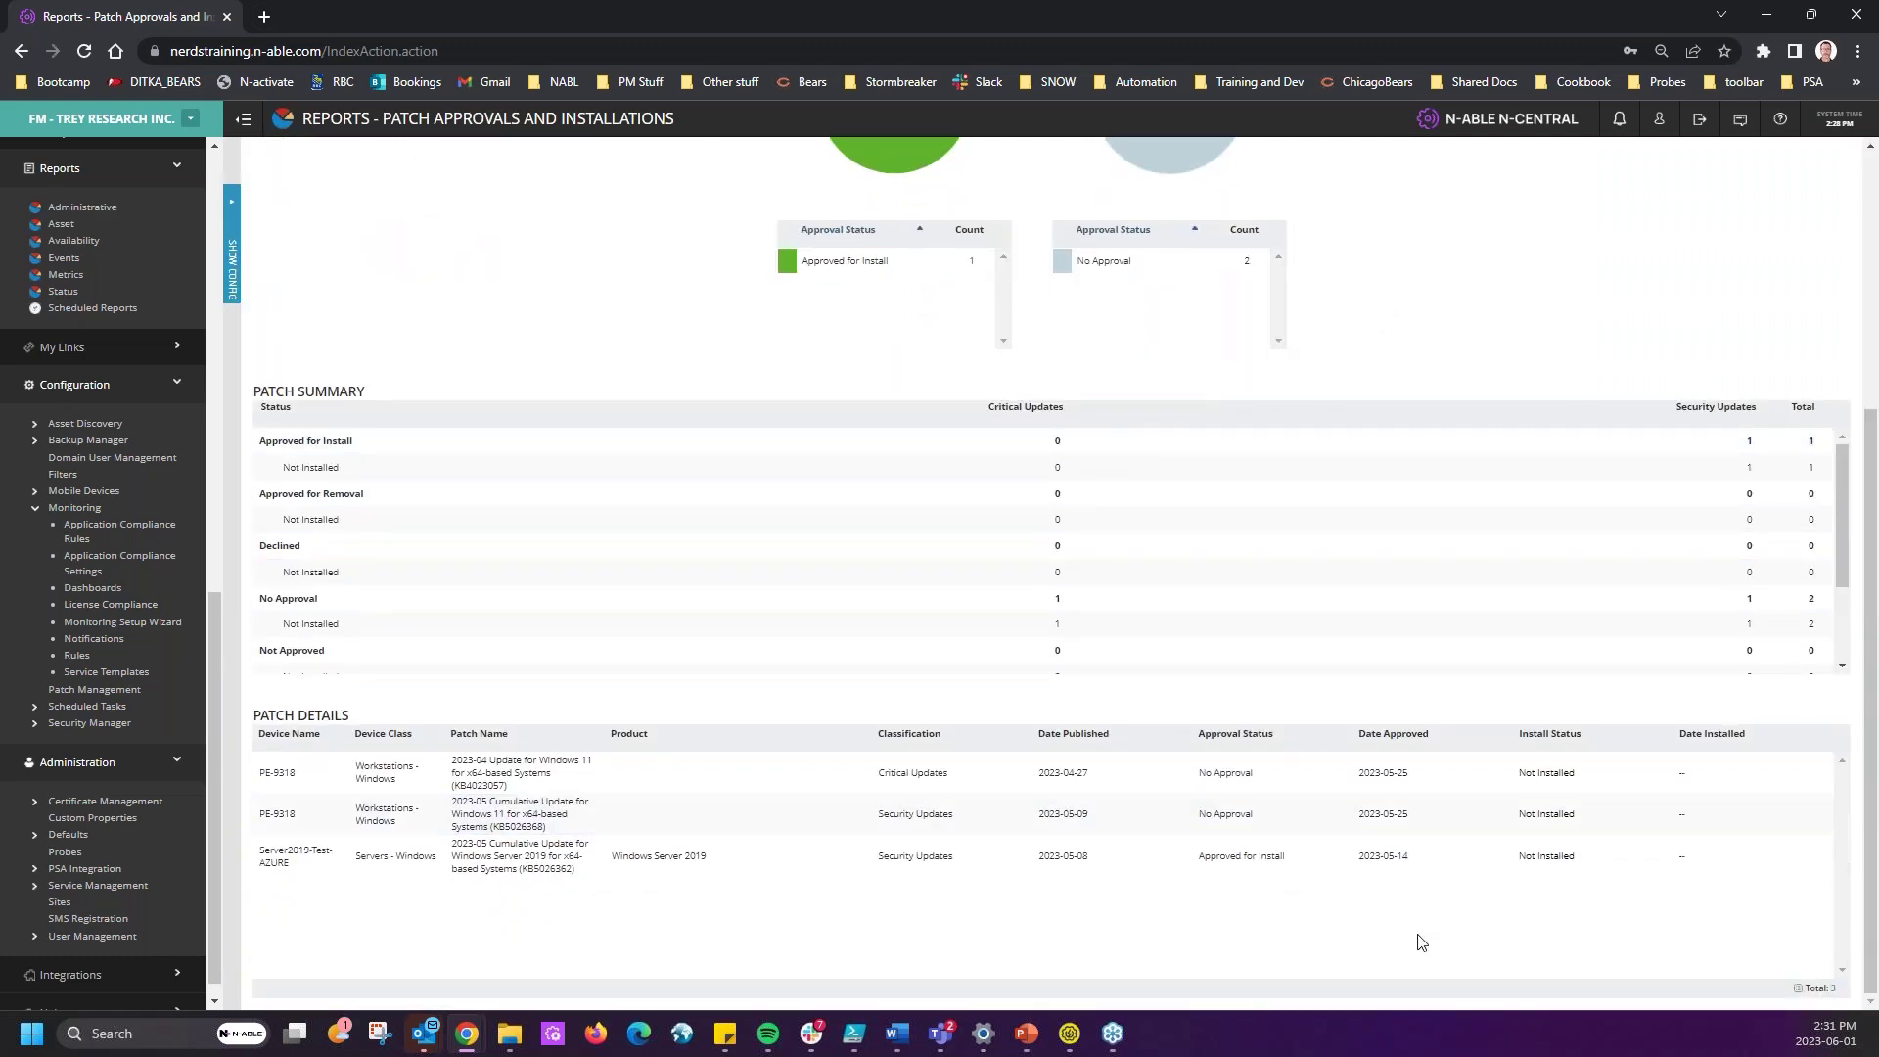
scroll(1266, 872, "up", 1)
scroll(1076, 831, "down", 1)
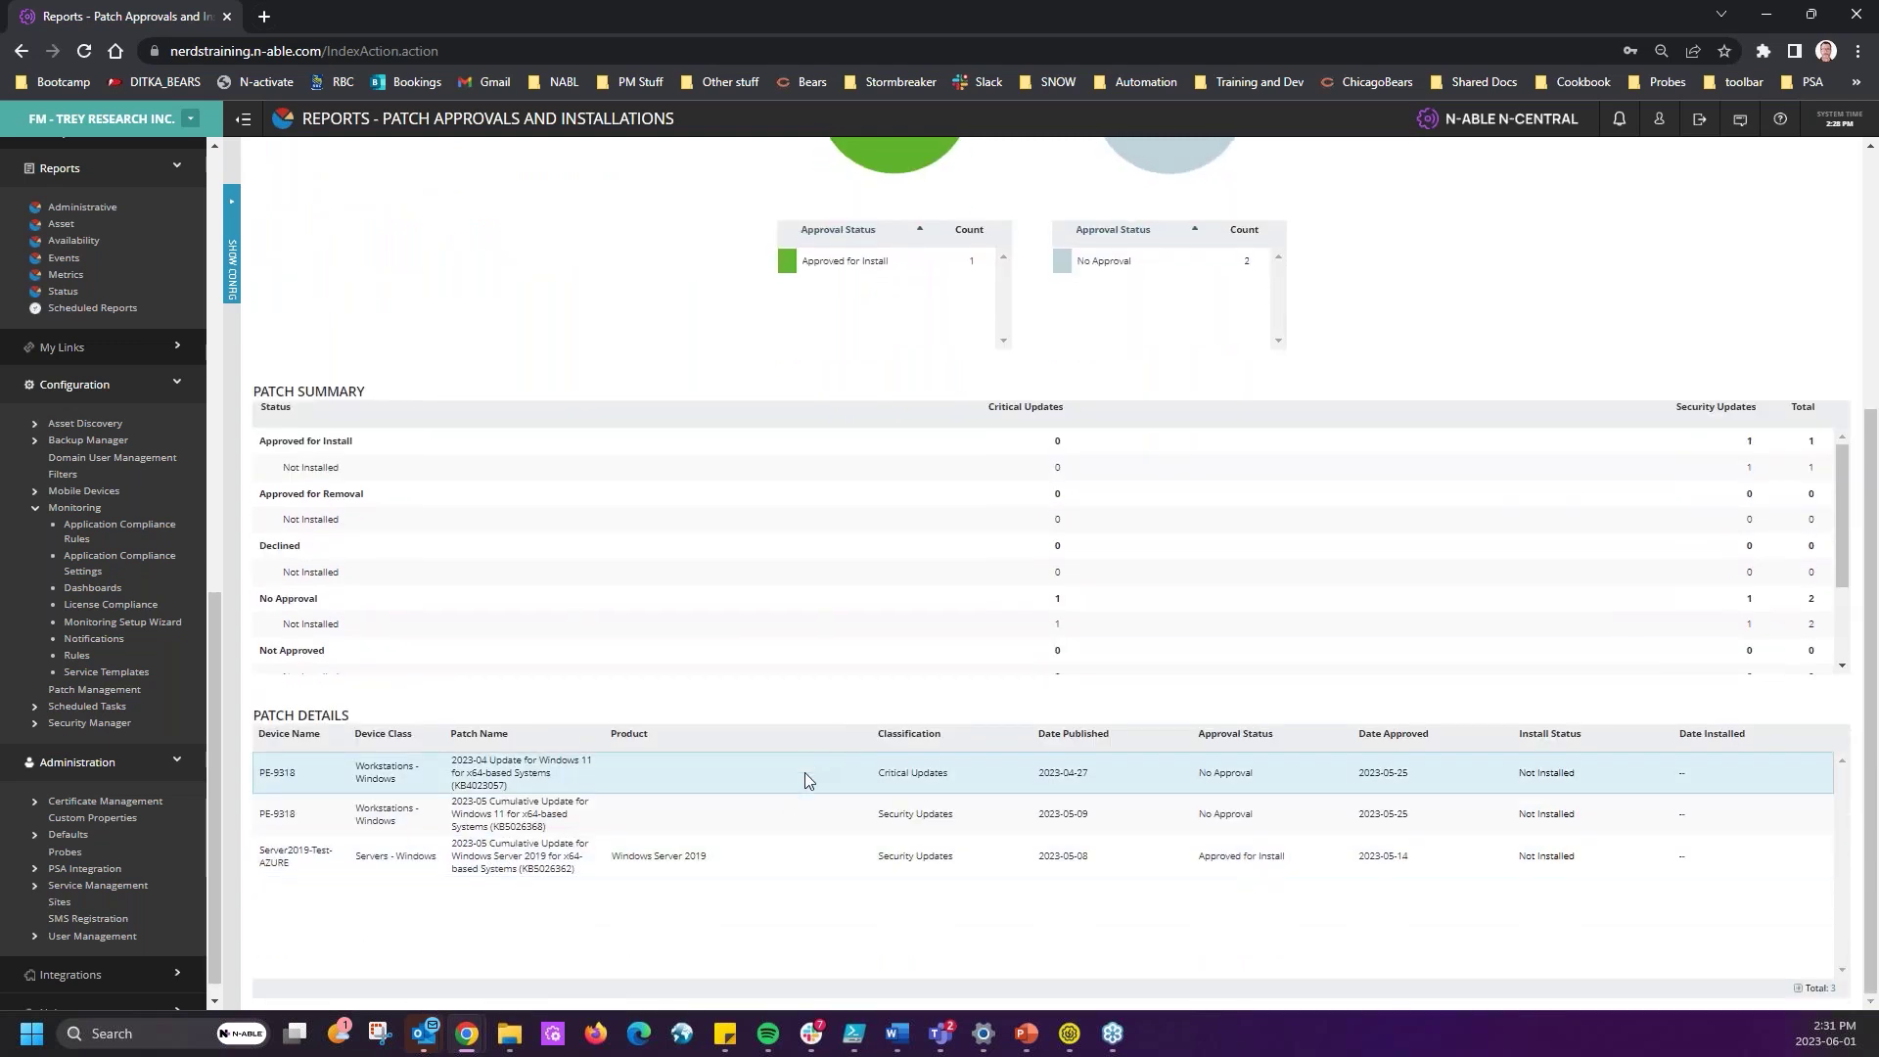
left_click_drag(965, 775, 1299, 855)
left_click(986, 769)
left_click_drag(1107, 773, 814, 763)
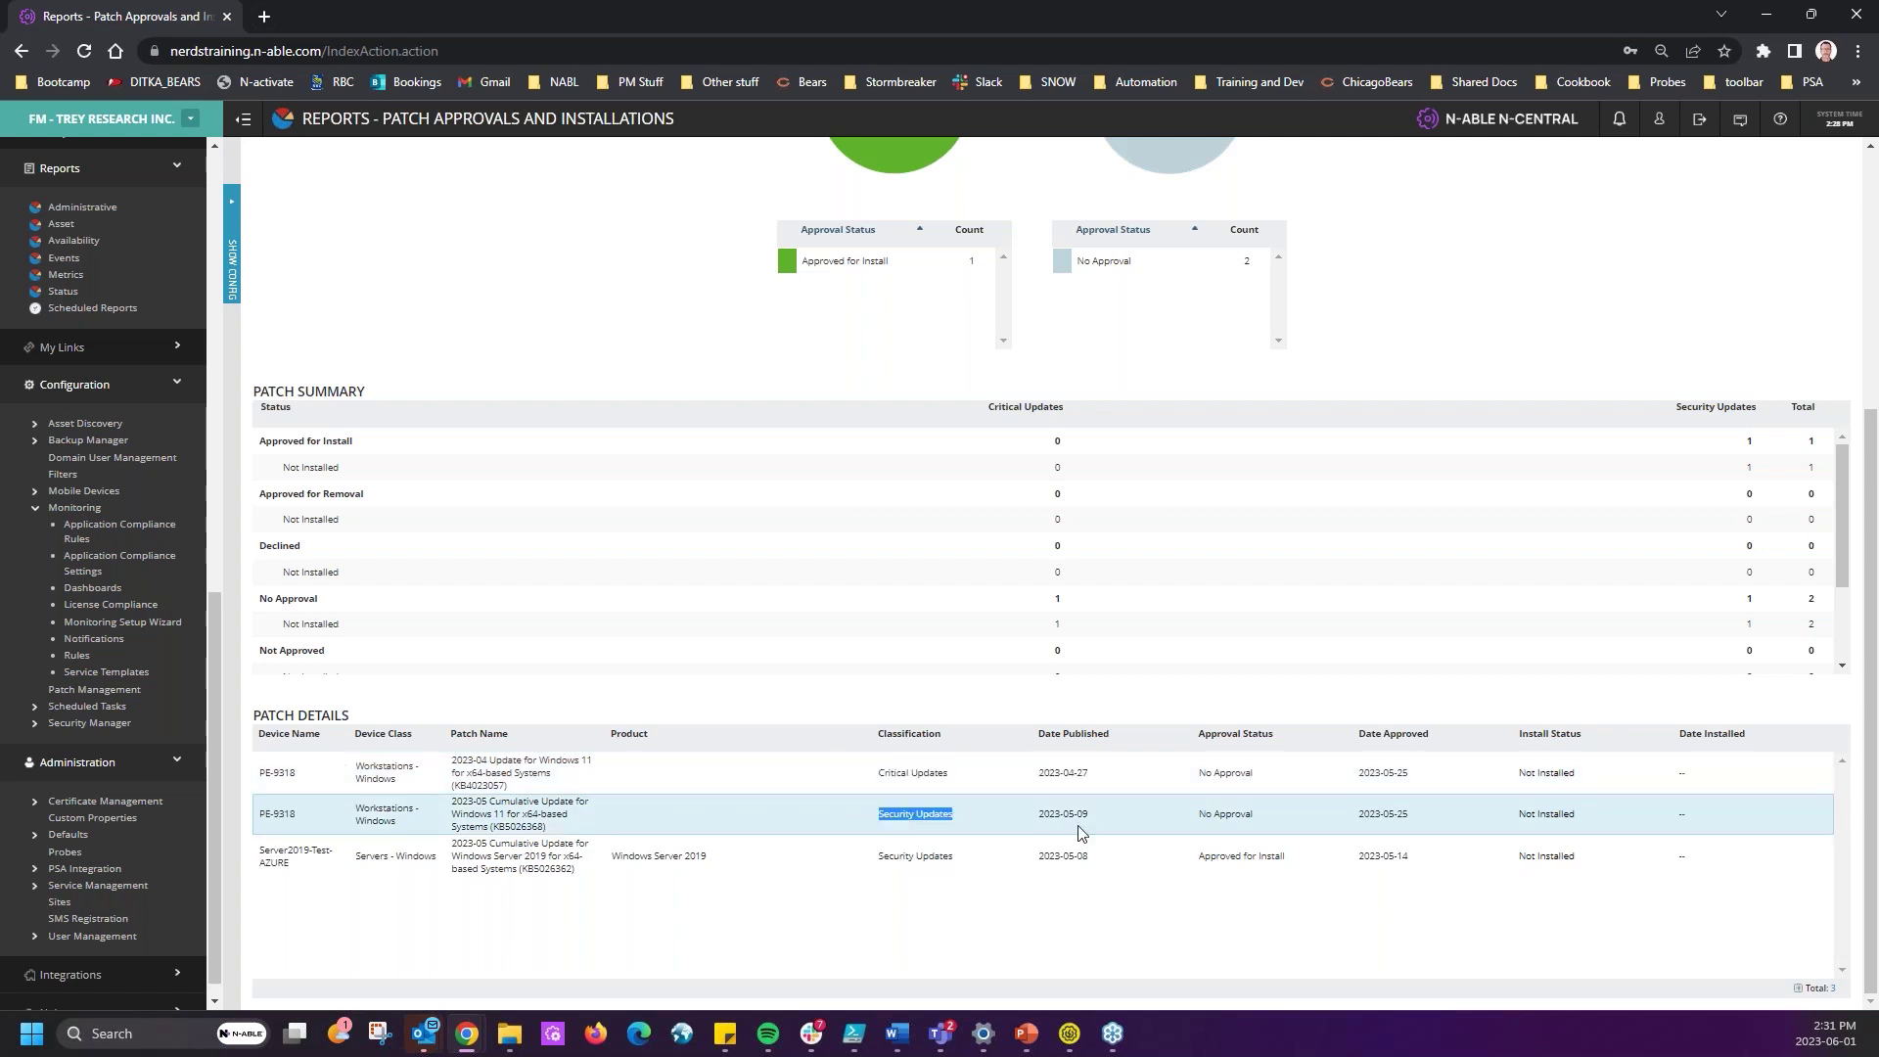
left_click(563, 804, "shift")
left_click(594, 836)
left_click_drag(461, 813, 544, 827)
left_click(1095, 818)
double_click(1076, 863)
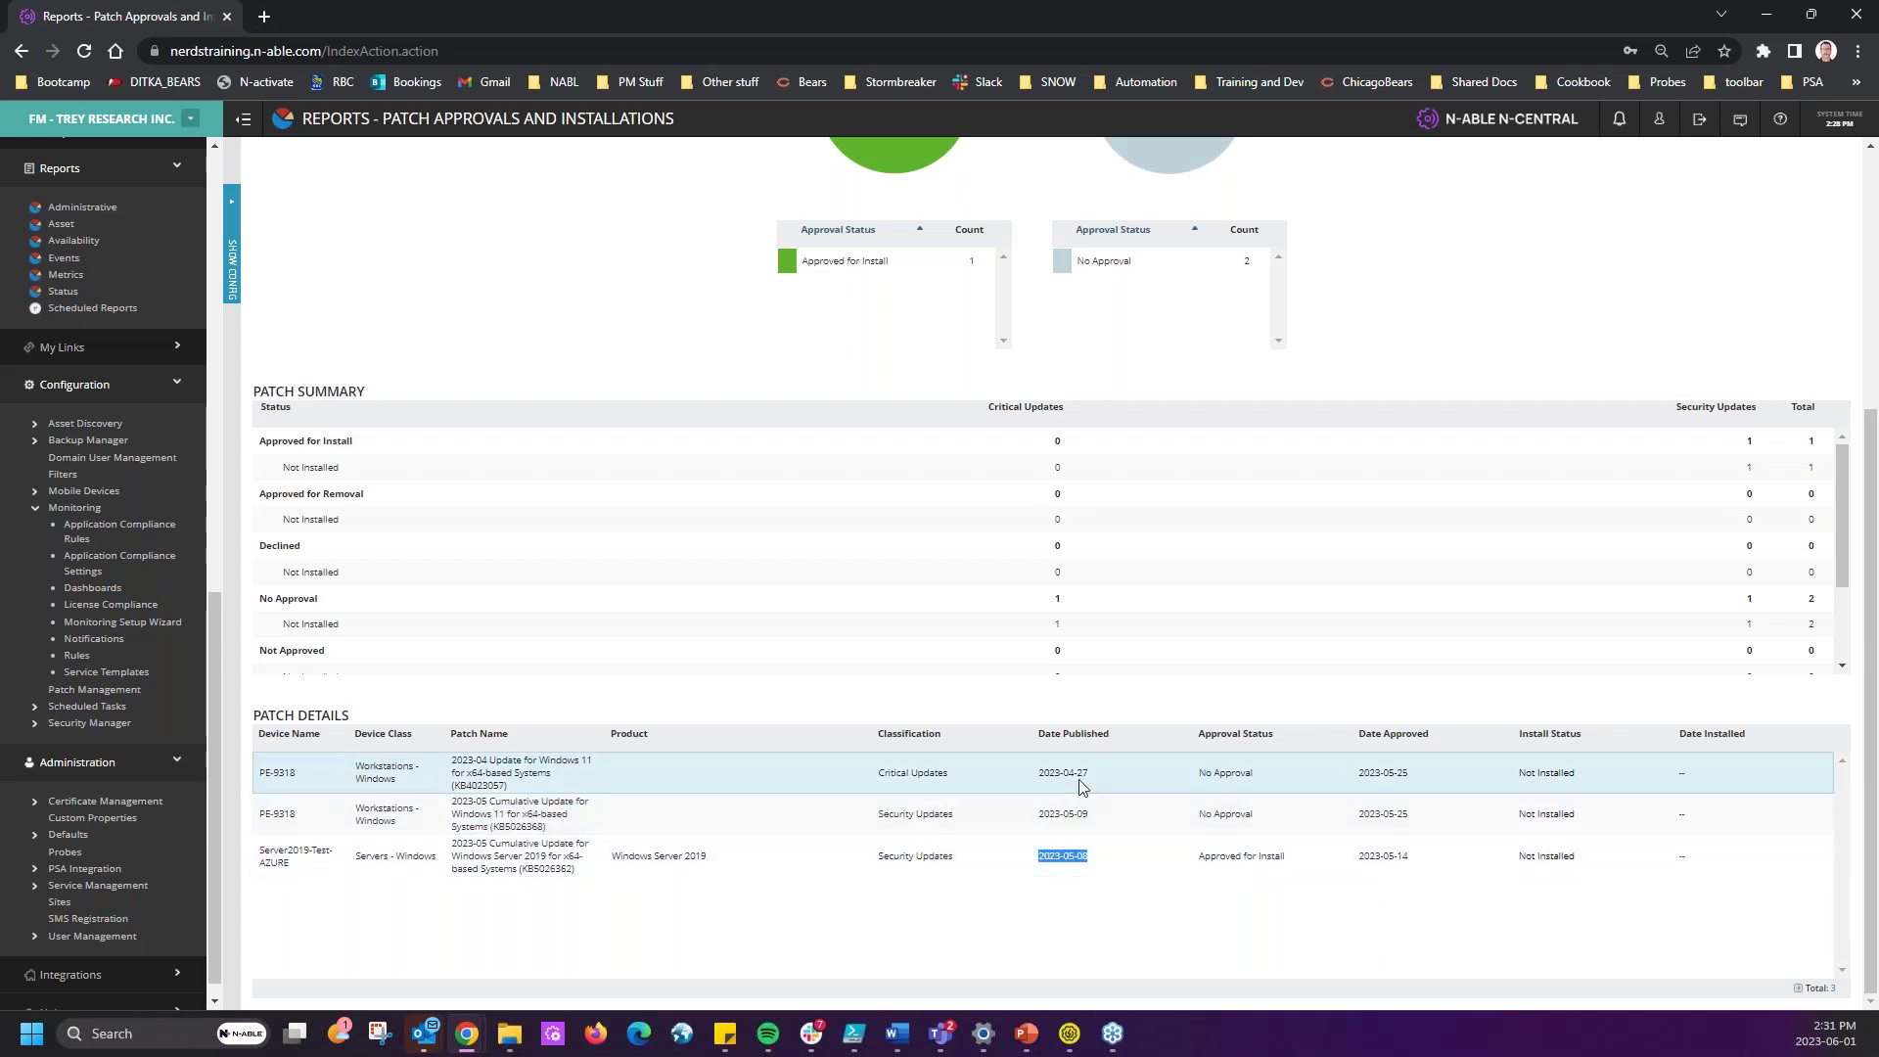
scroll(1094, 765, "up", 4)
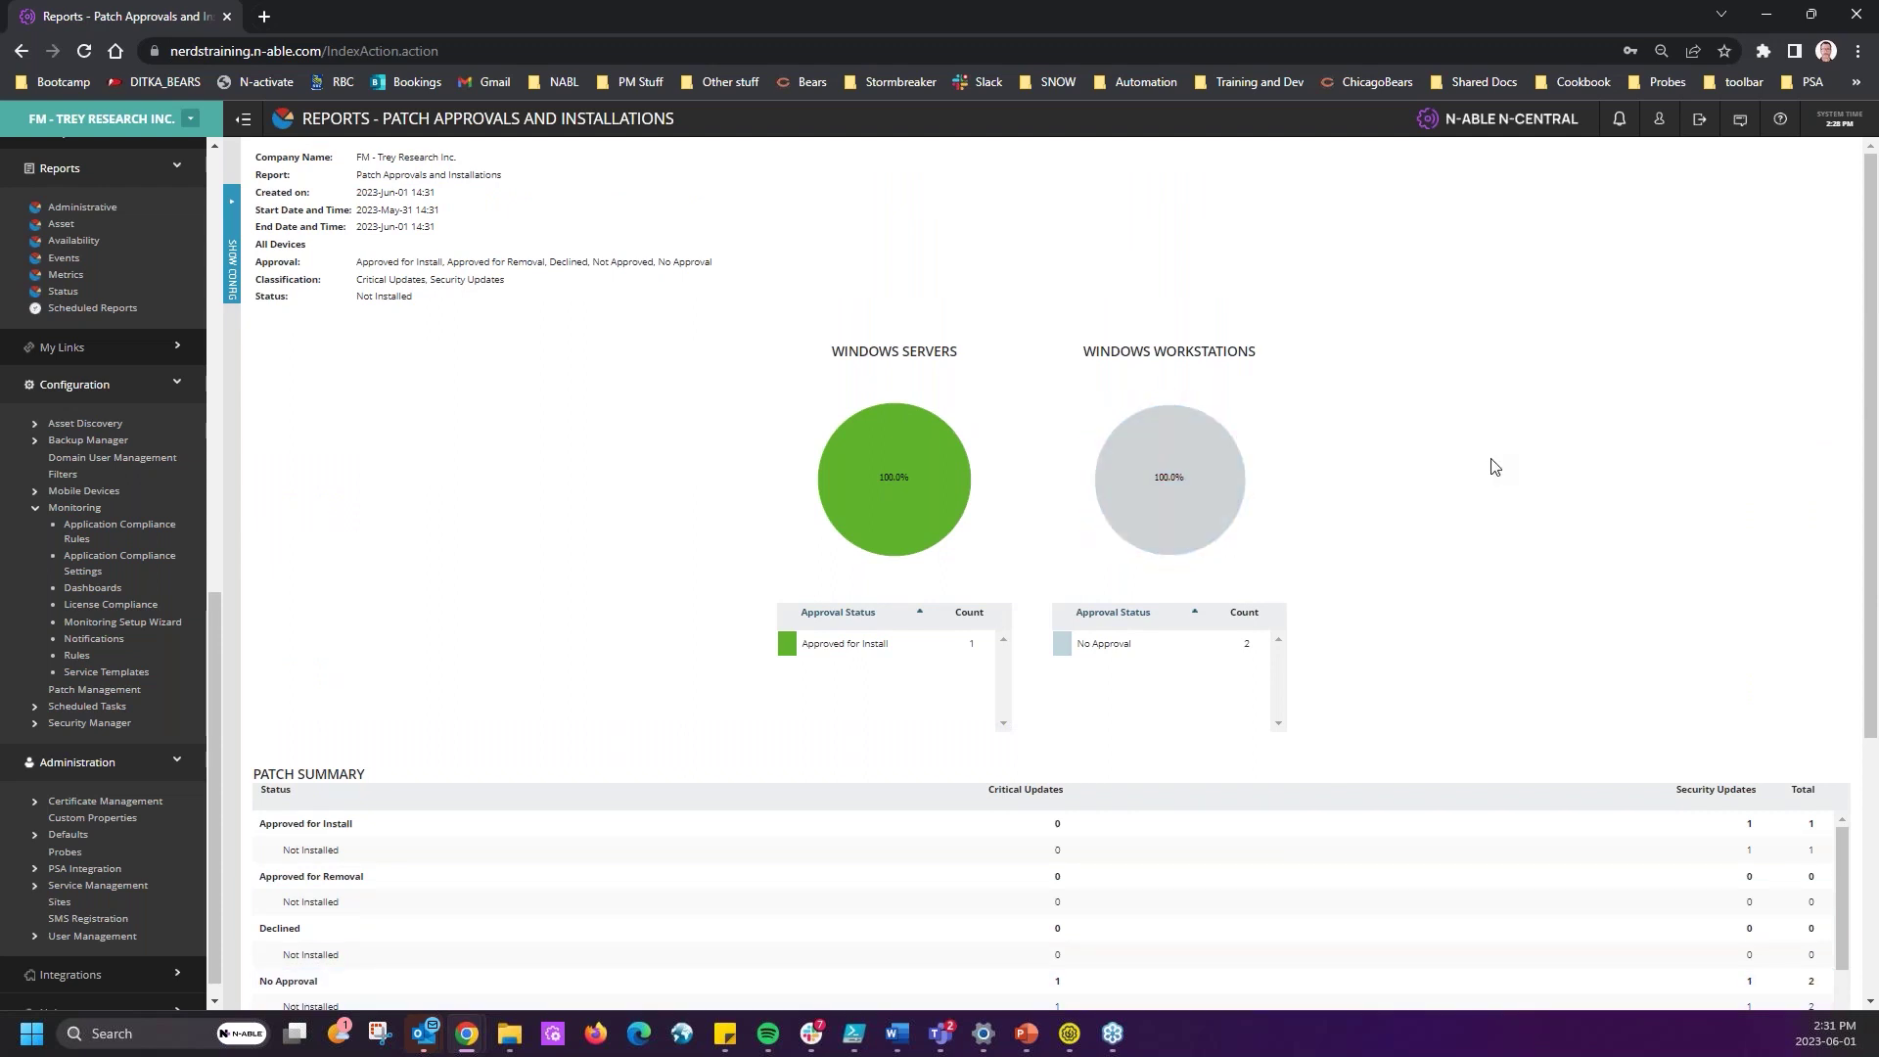
scroll(1565, 420, "down", 4)
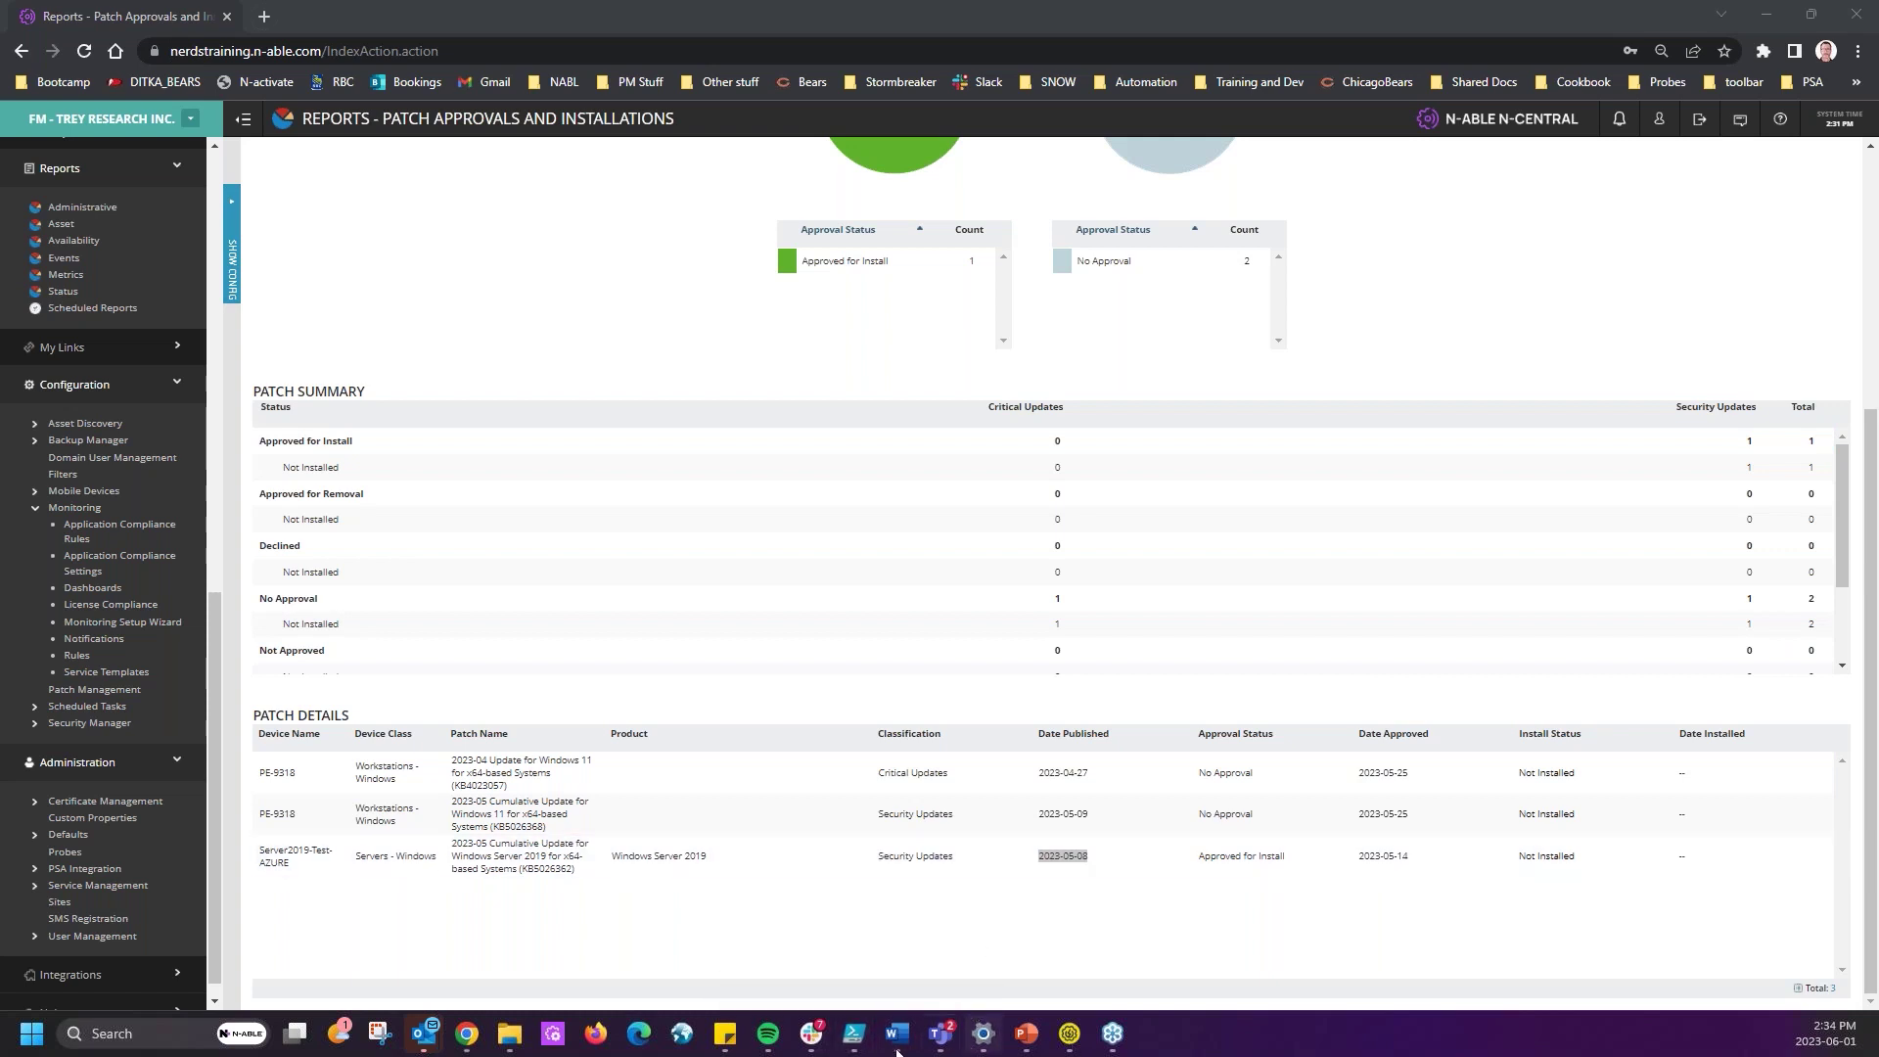
- Switch to the PowerPoint slide show and advance through the Patch Reporting slides to the Troubleshooting slide
mouse_move(1025, 1033)
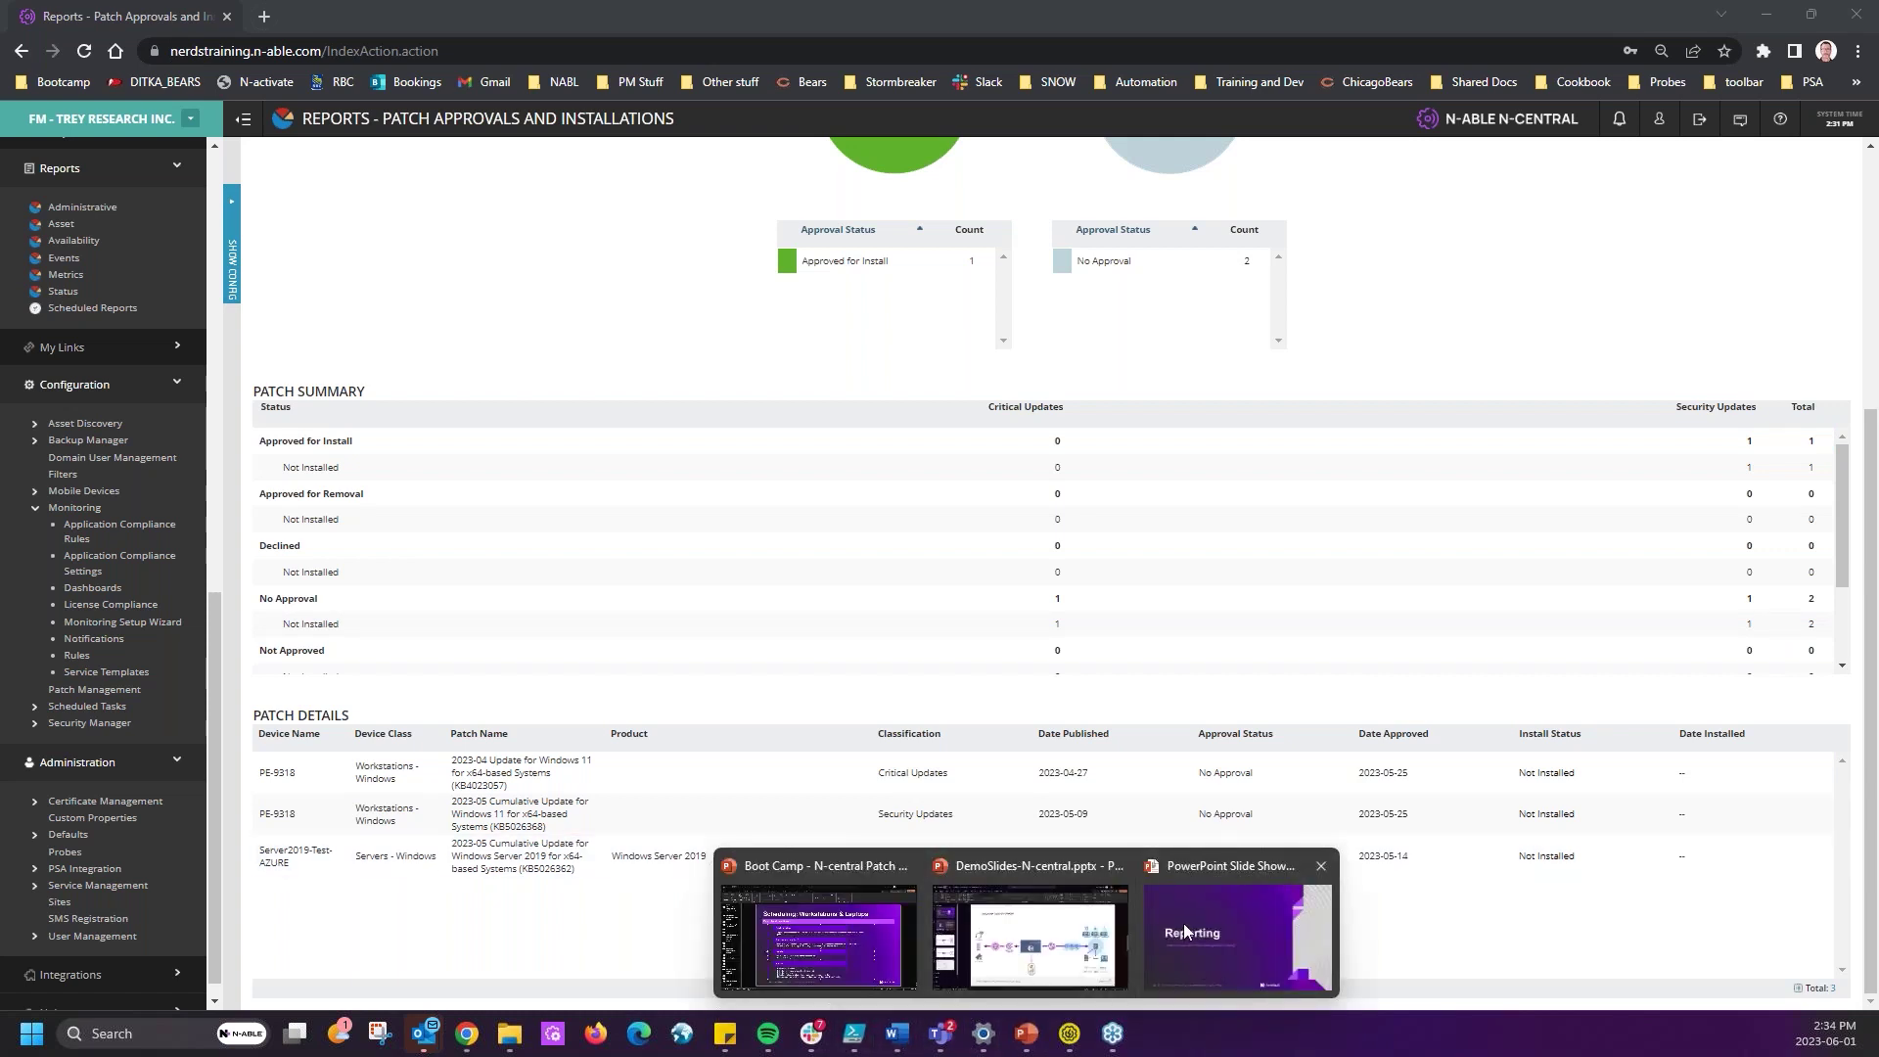
left_click(1183, 923)
left_click(1002, 730)
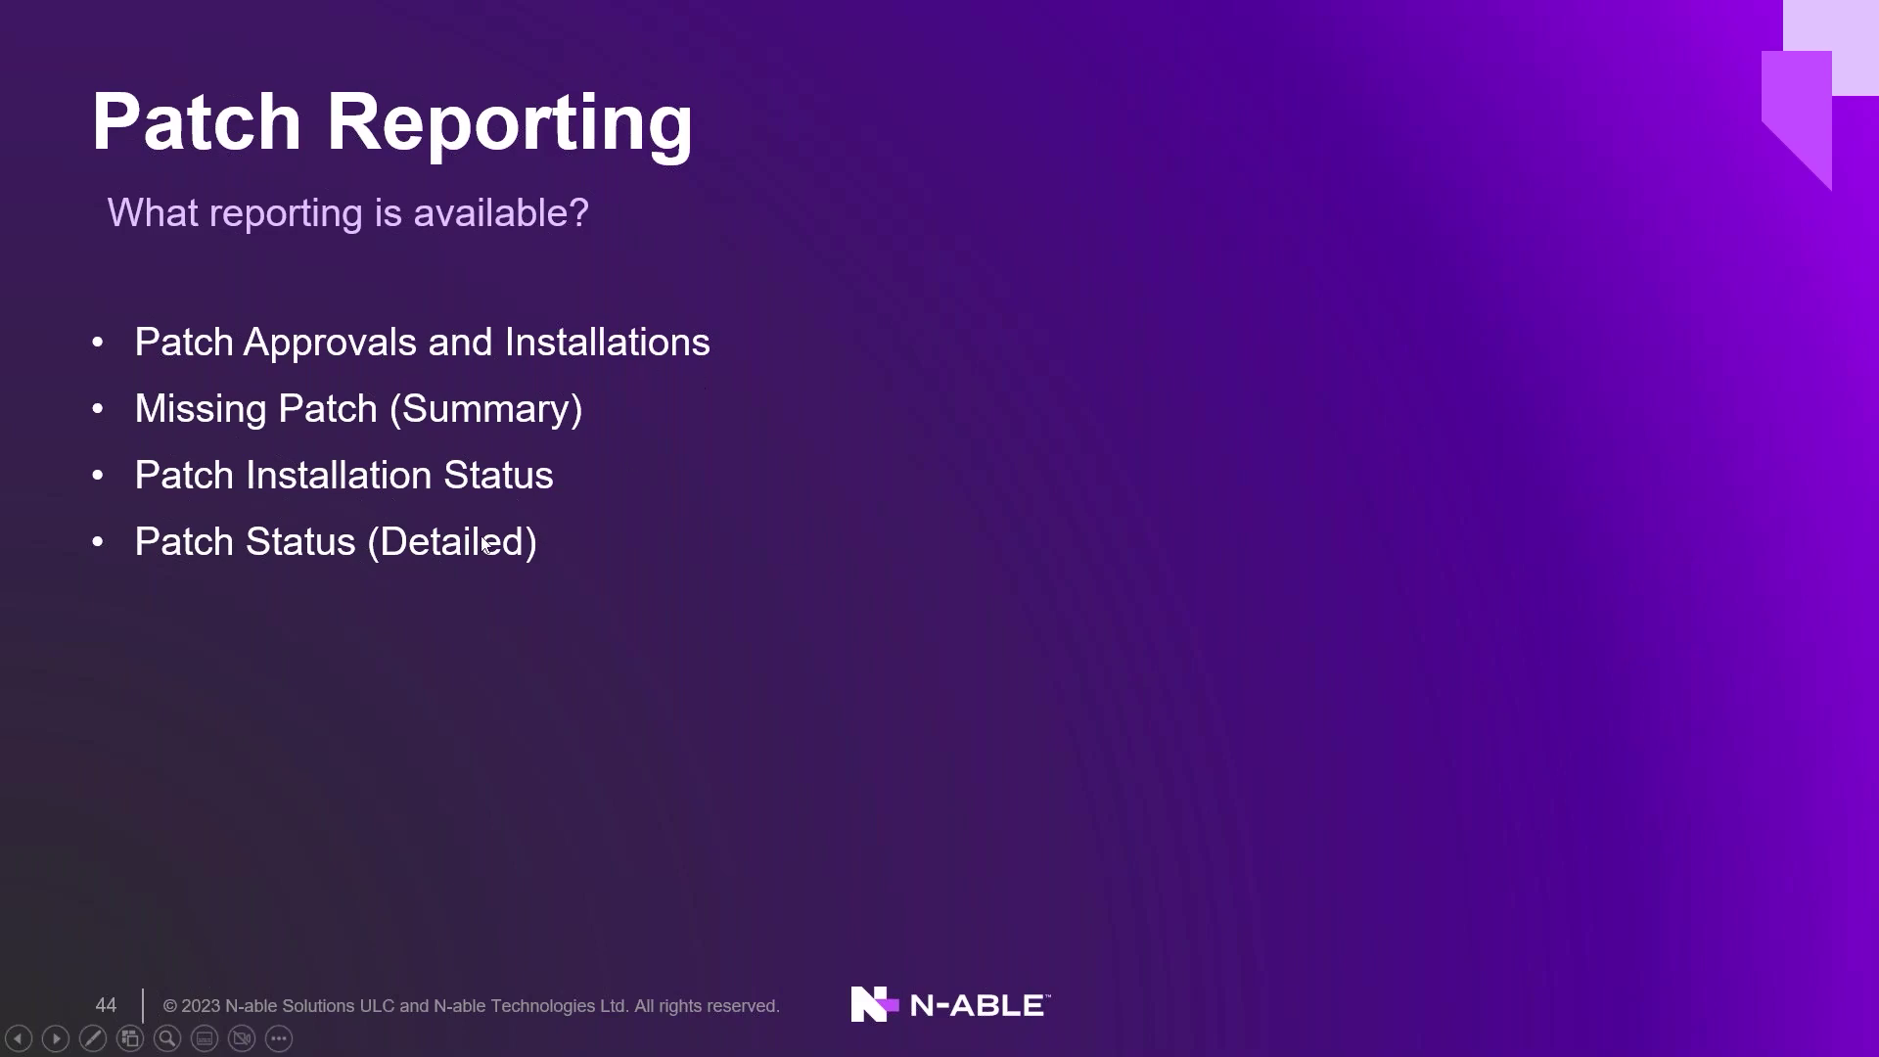
left_click(861, 508)
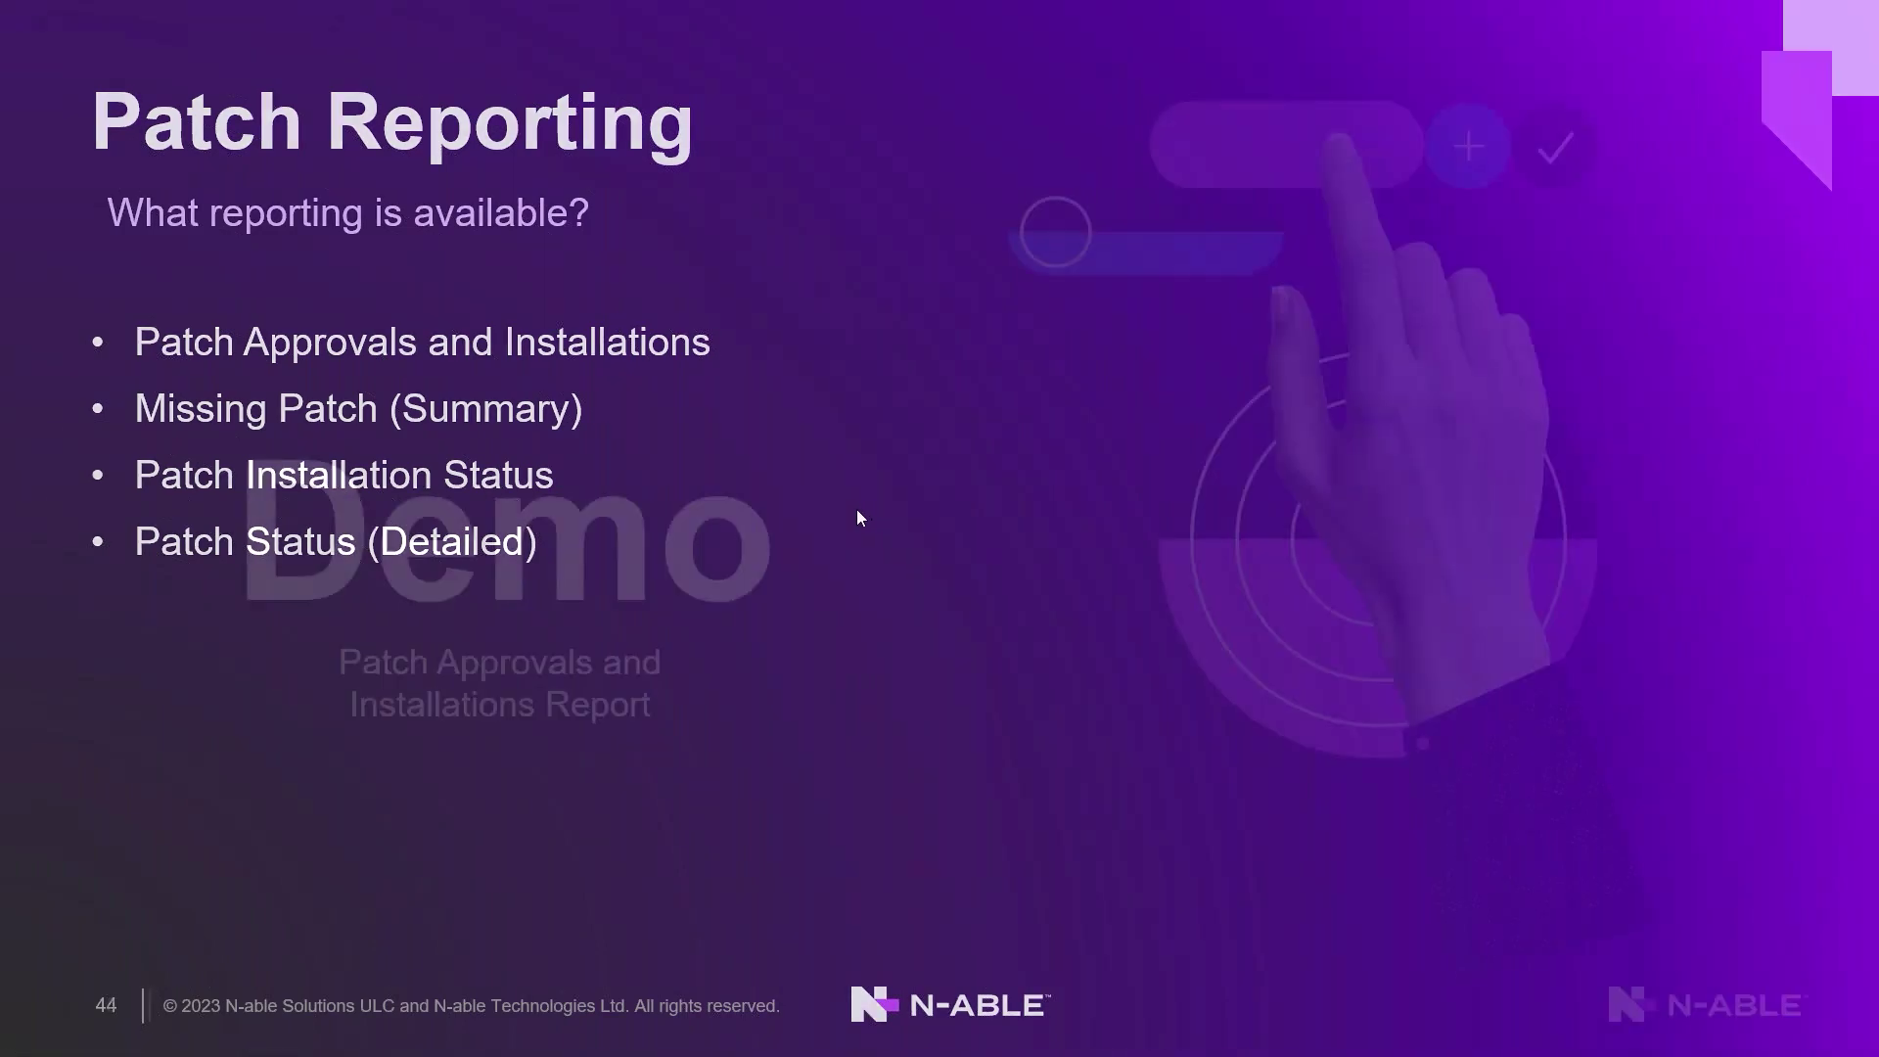
left_click(859, 575)
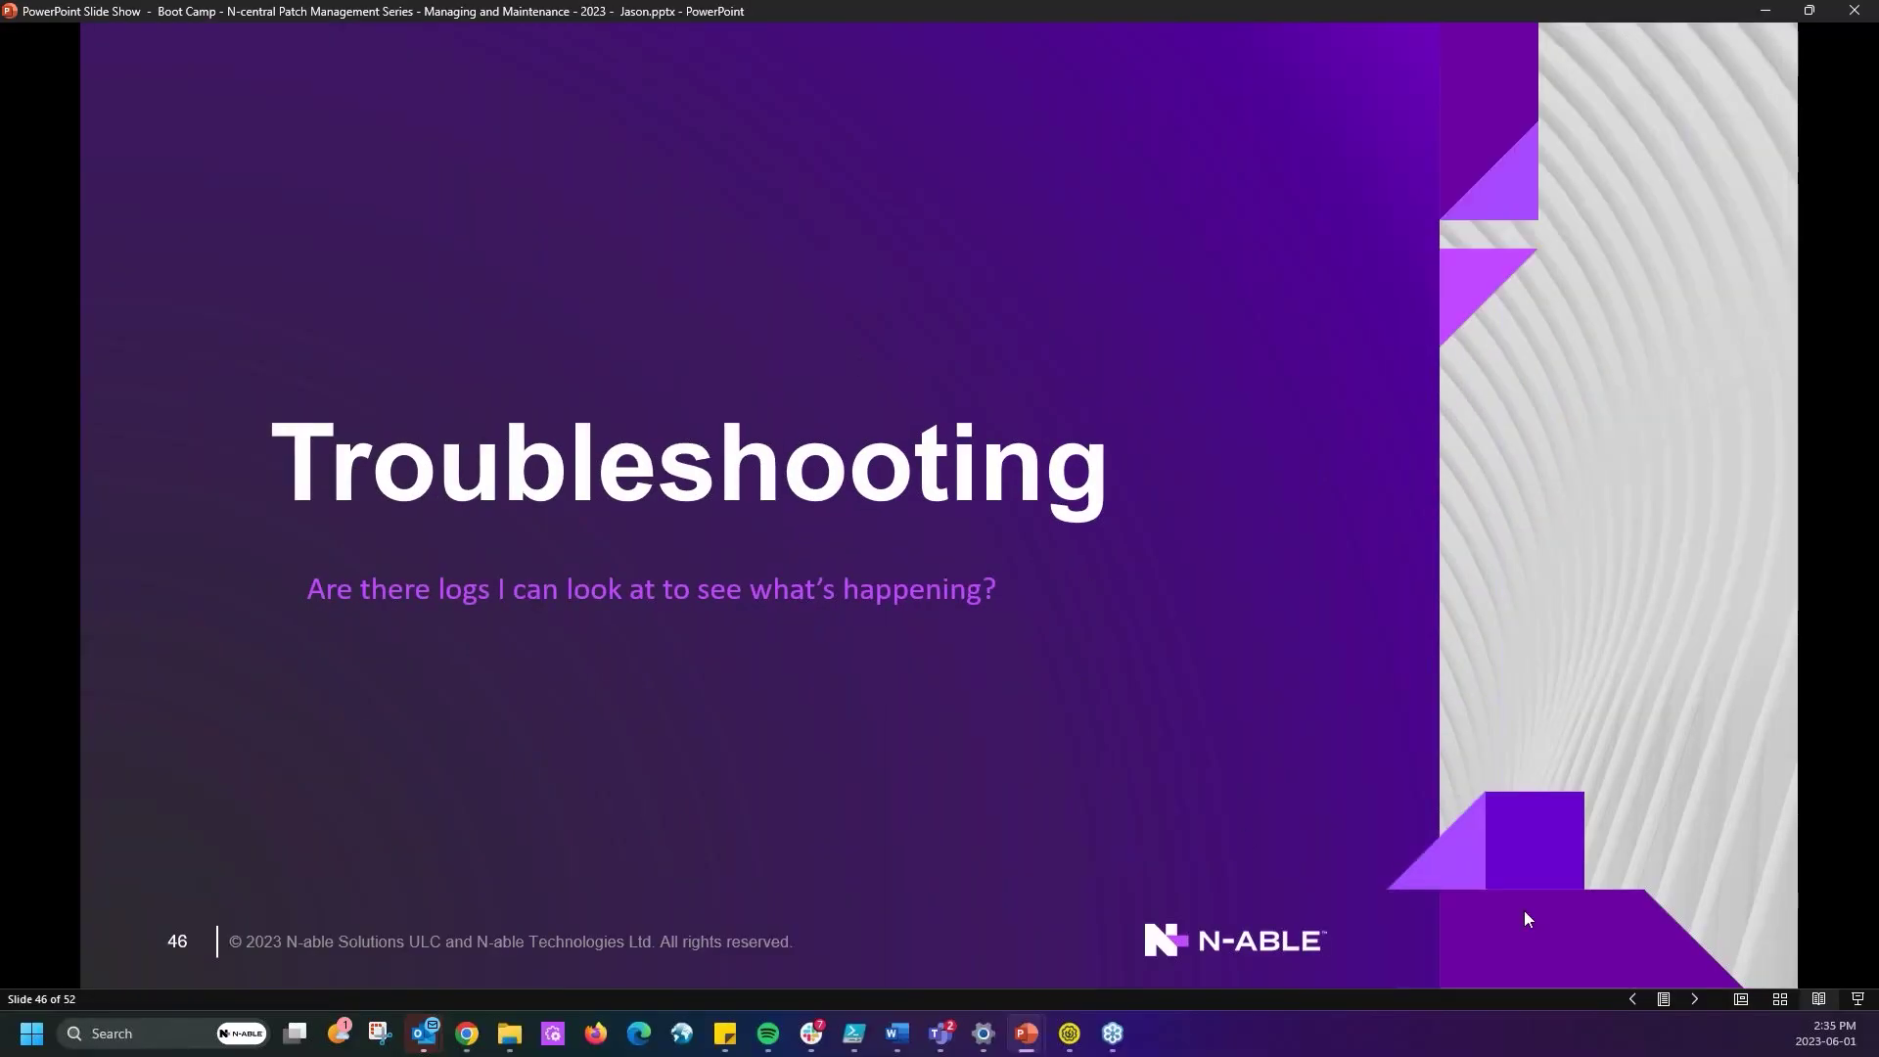
- Switch to Chrome and view the web address and Solution table of the PME and Windows Update Agent Error Codes page
key("alt+Tab")
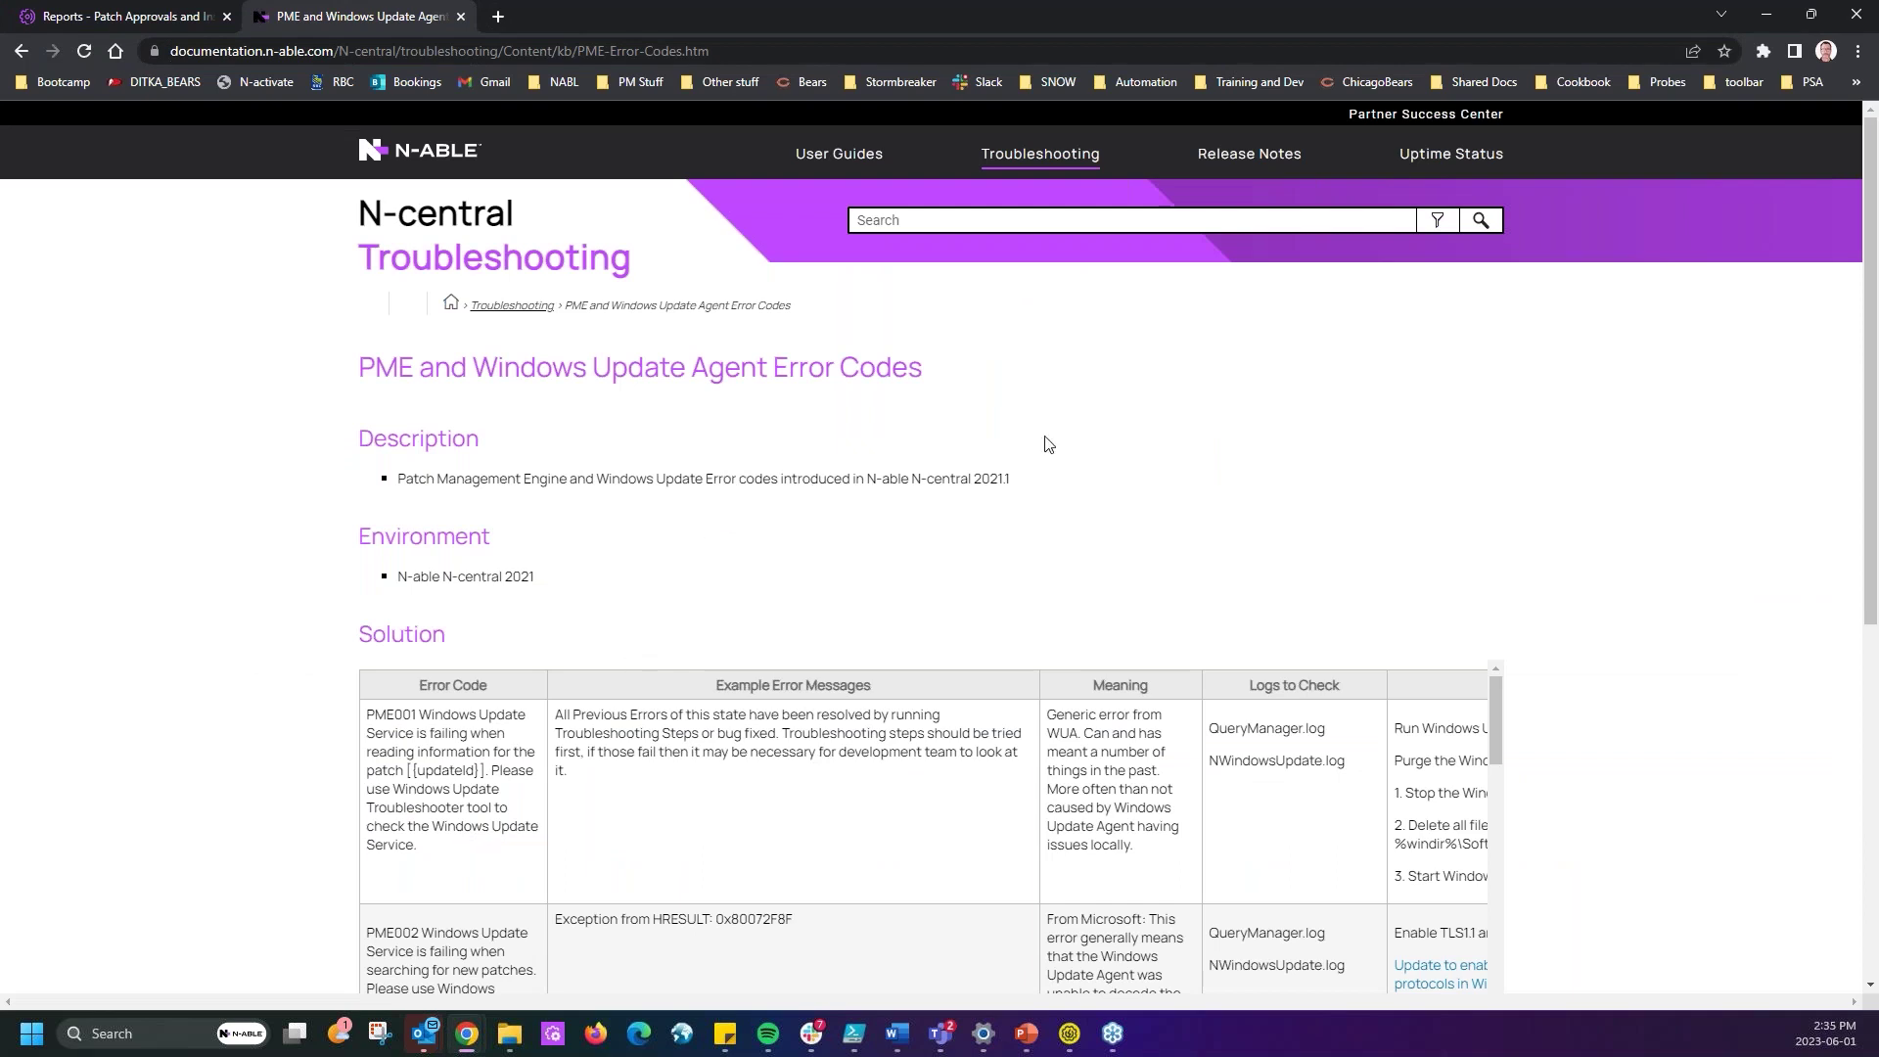
left_click(761, 61)
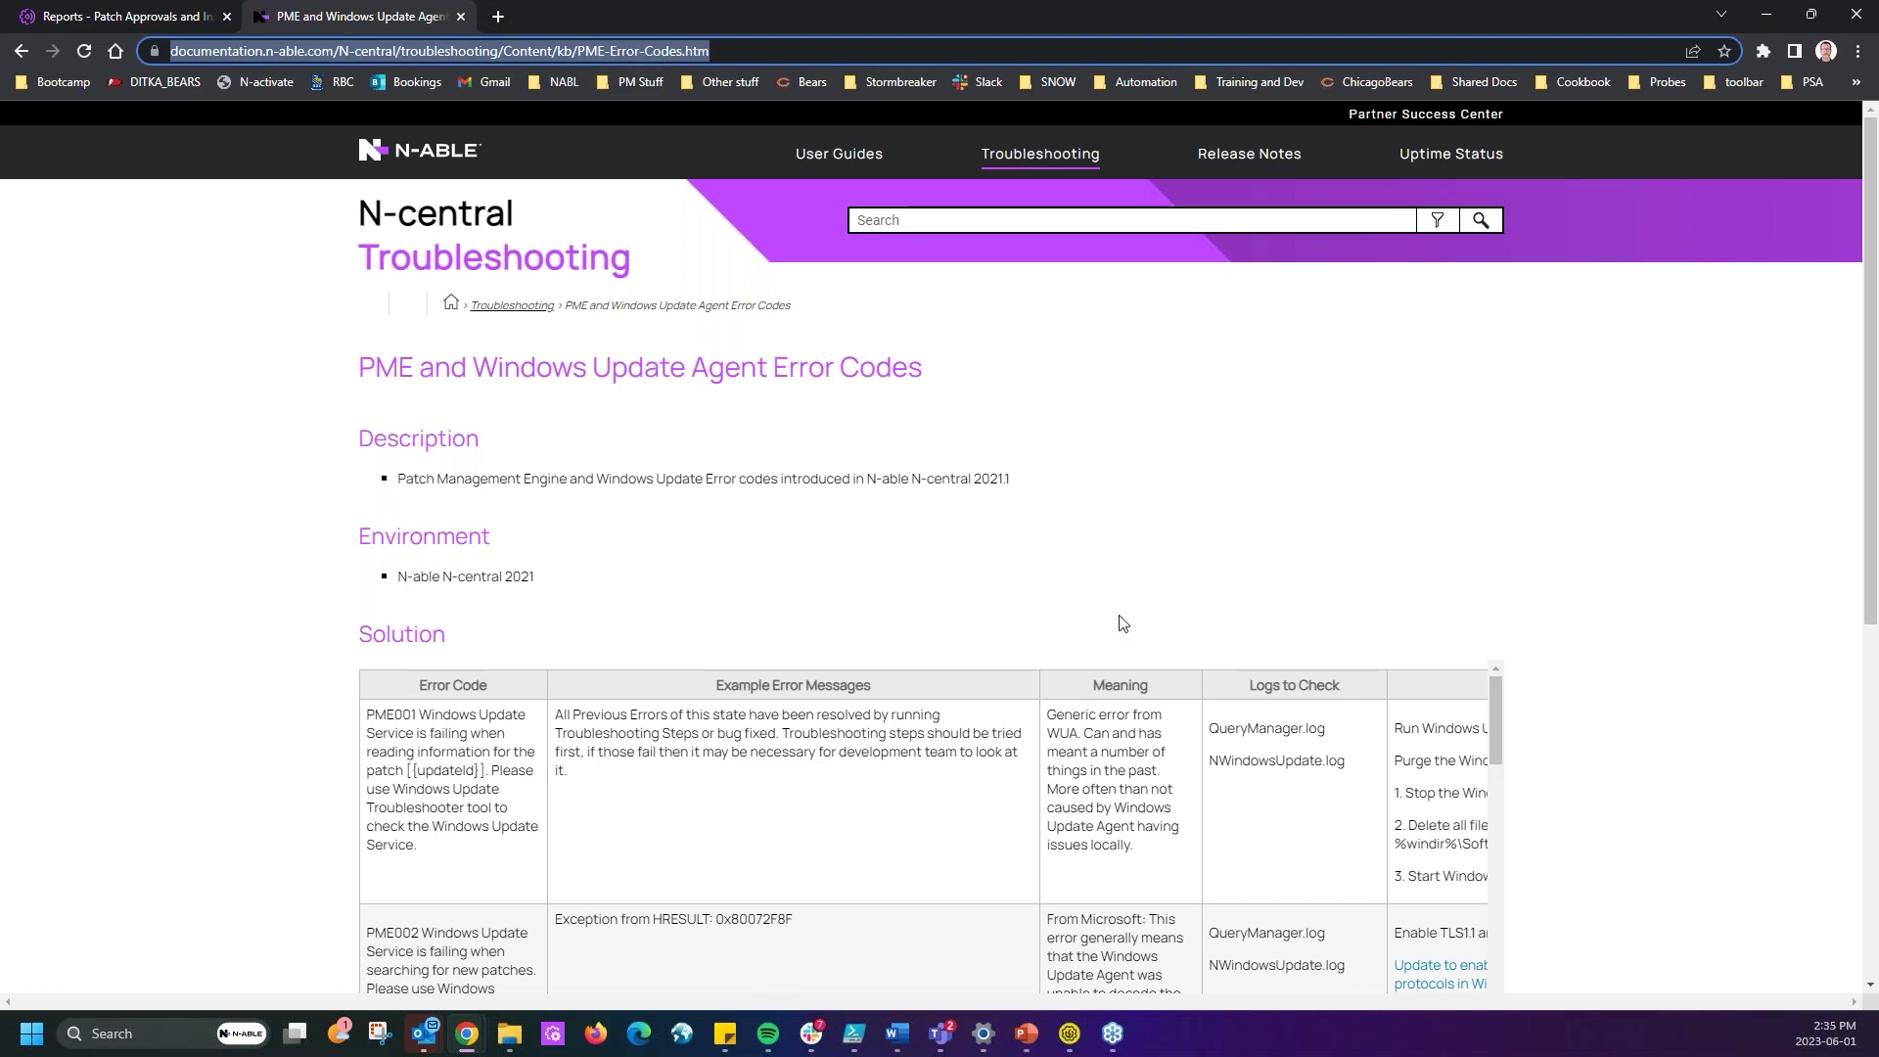
left_click(1700, 628)
scroll(1710, 614, "down", 2)
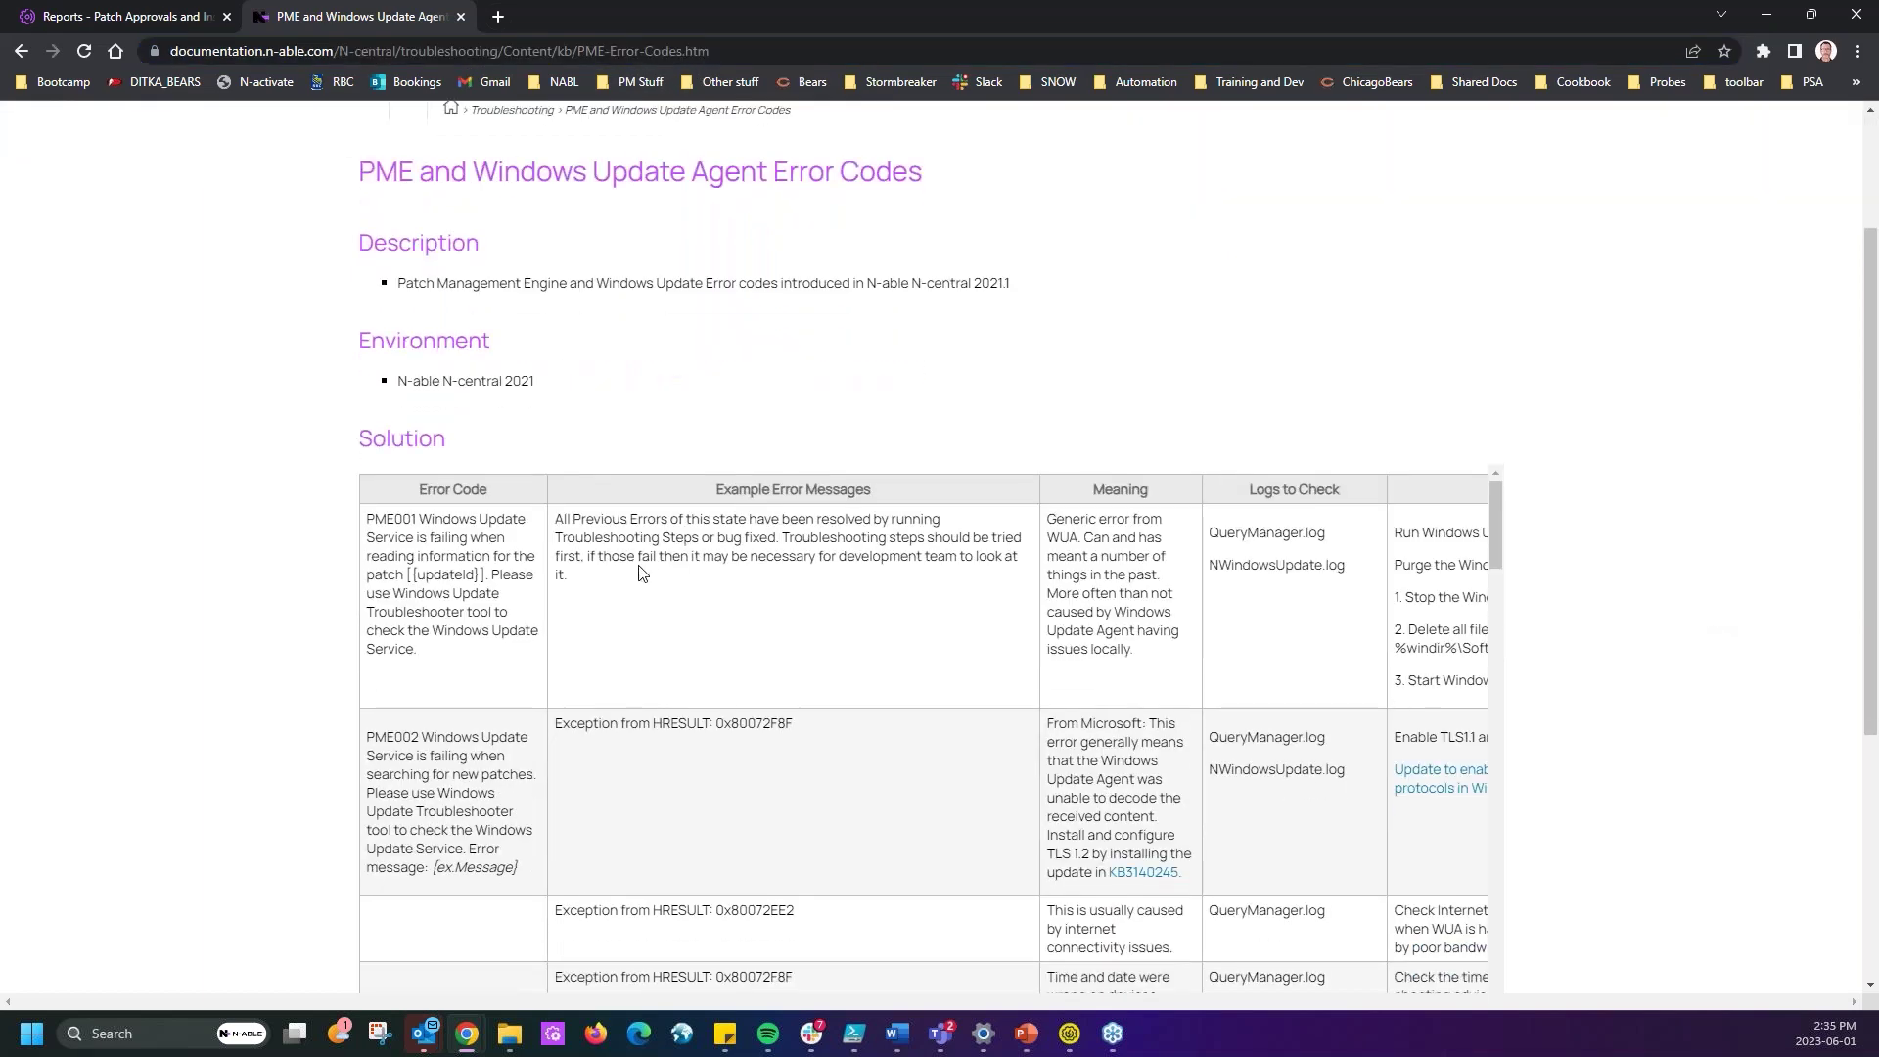
- Examine the error code, example message, meaning and log columns for PME001 and PME002 in the Solution table
scroll(668, 545, "down", 1)
scroll(367, 626, "up", 2)
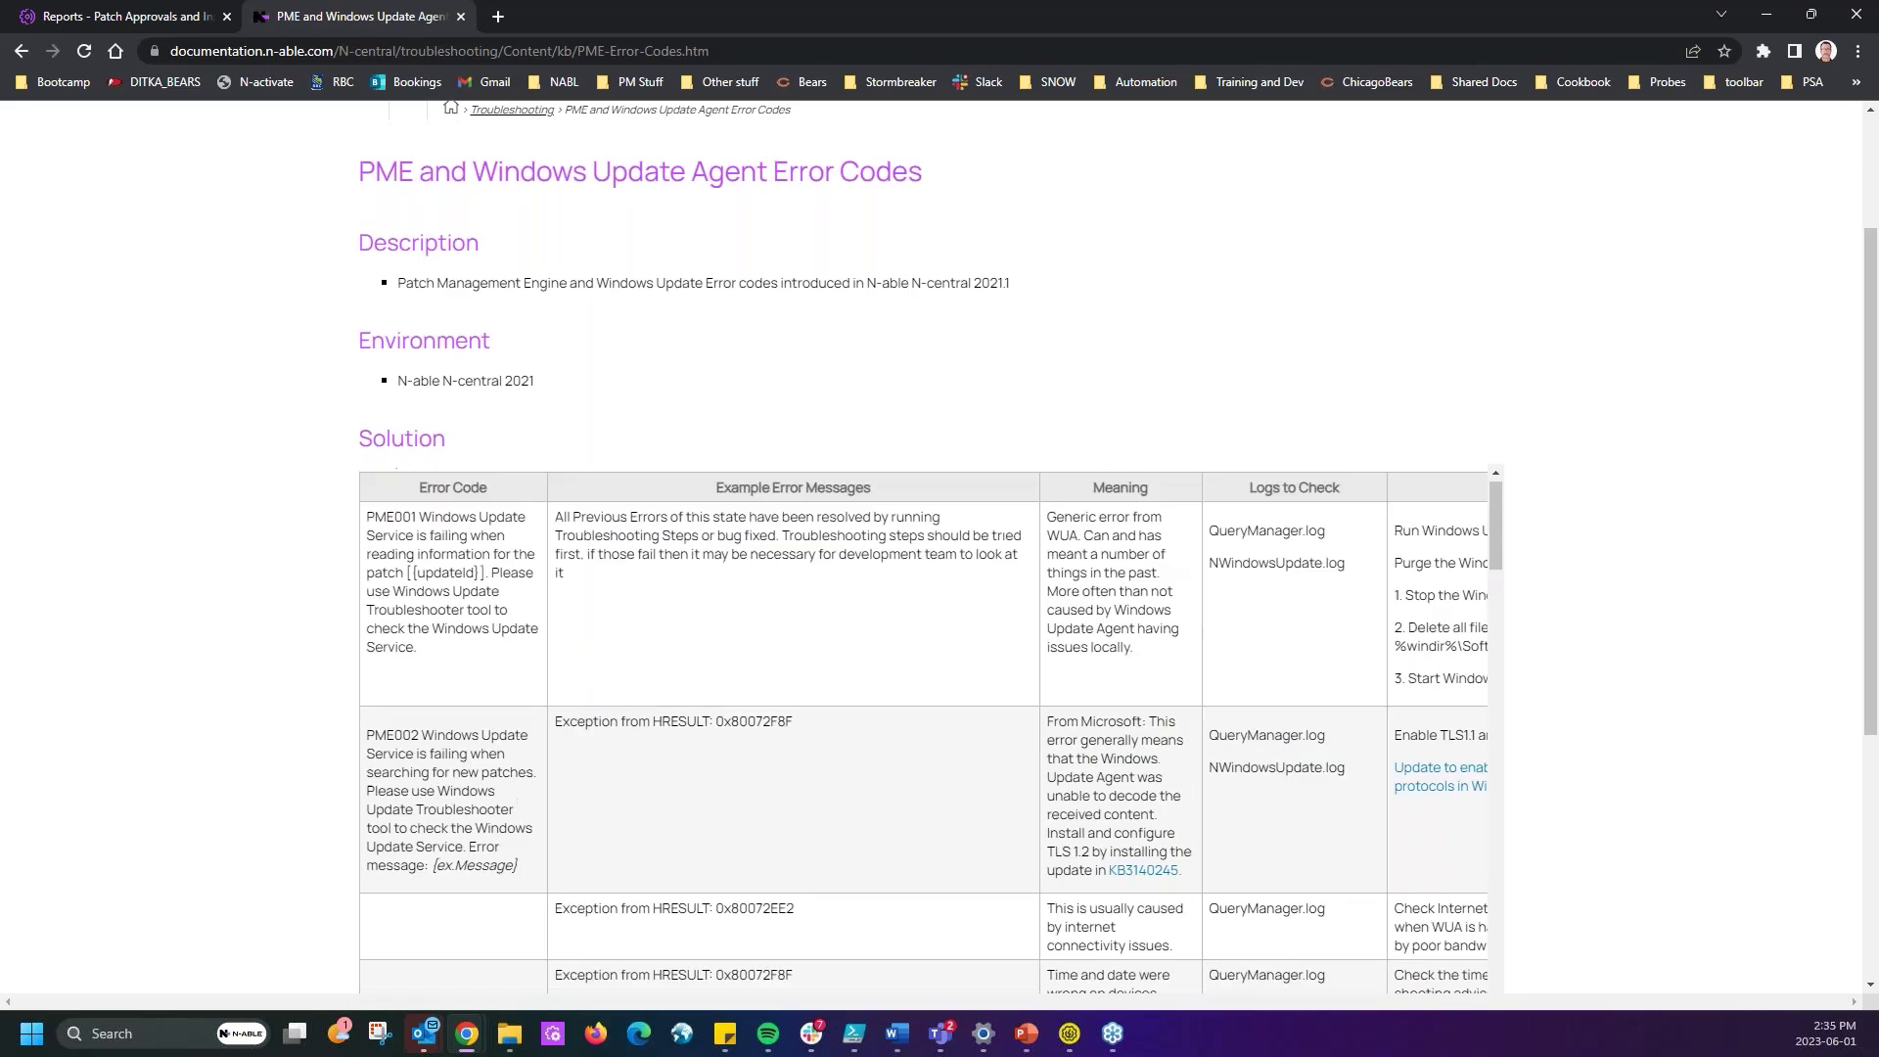
left_click_drag(374, 518, 492, 631)
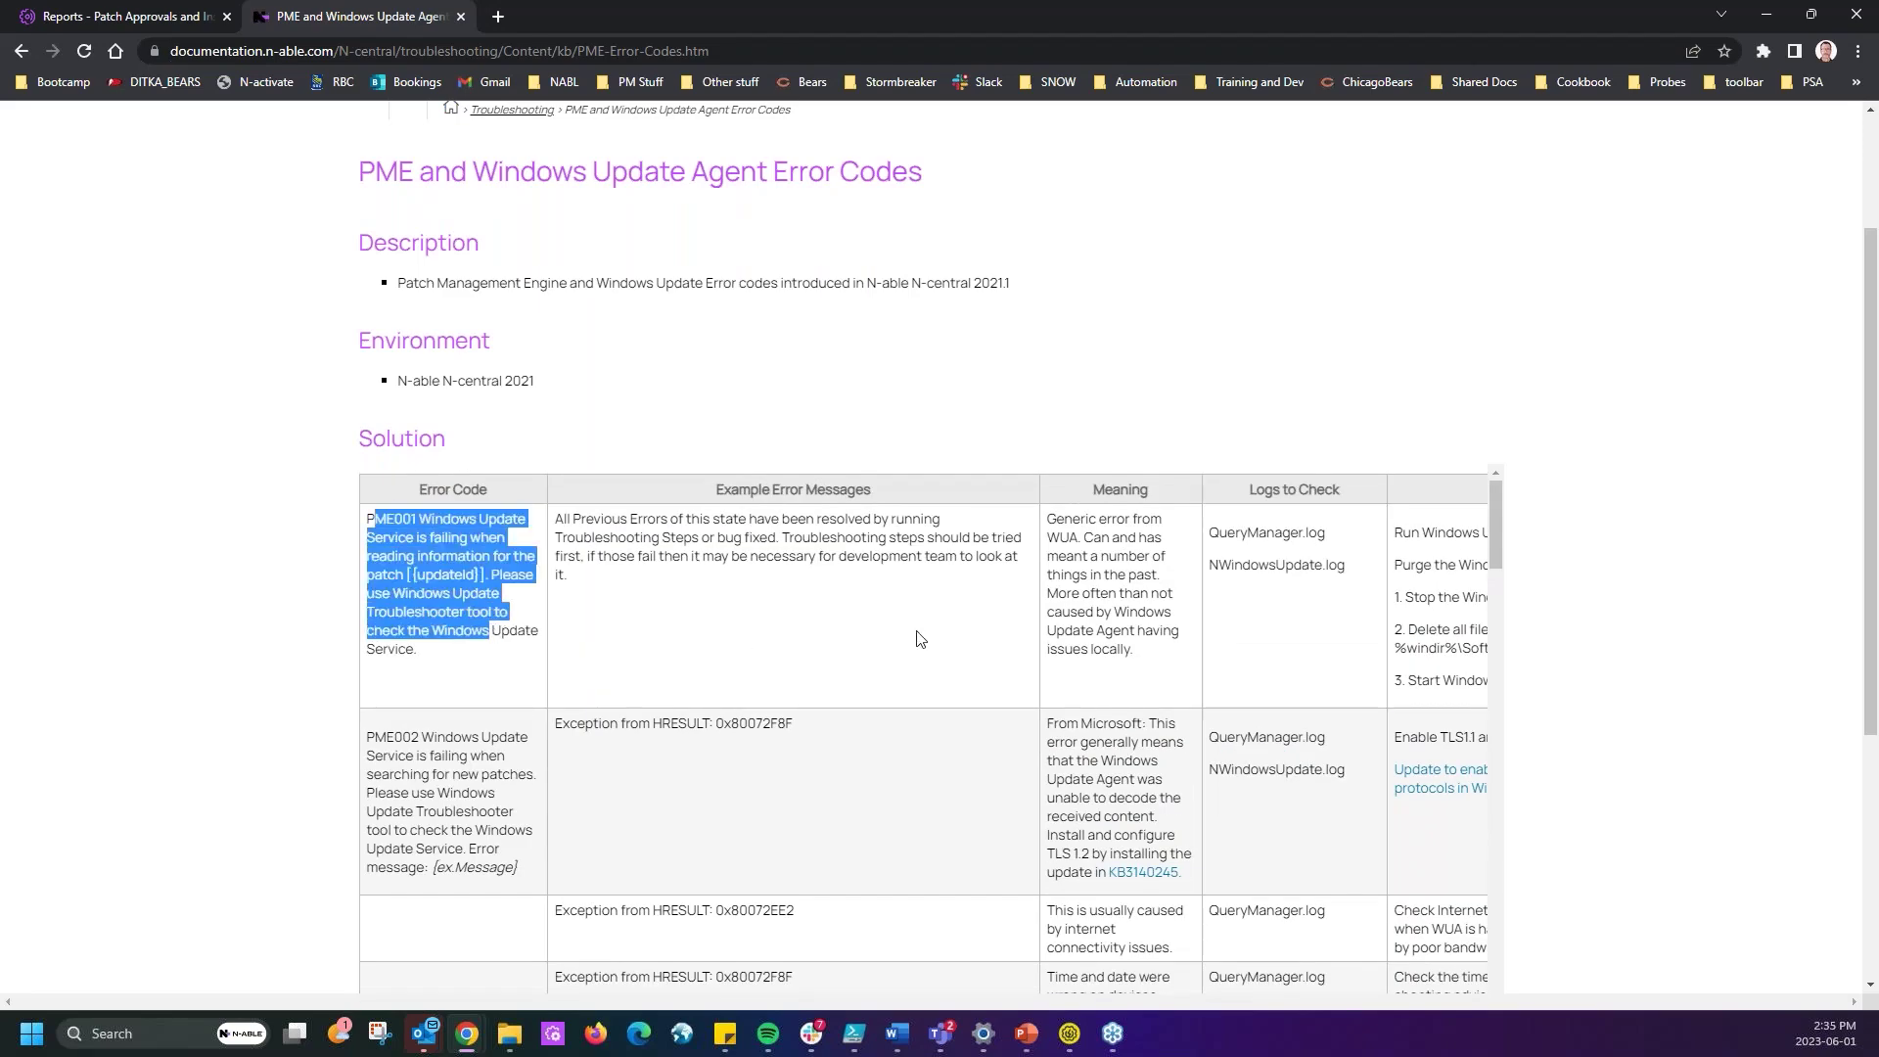
left_click(1340, 604)
scroll(1345, 607, "down", 1)
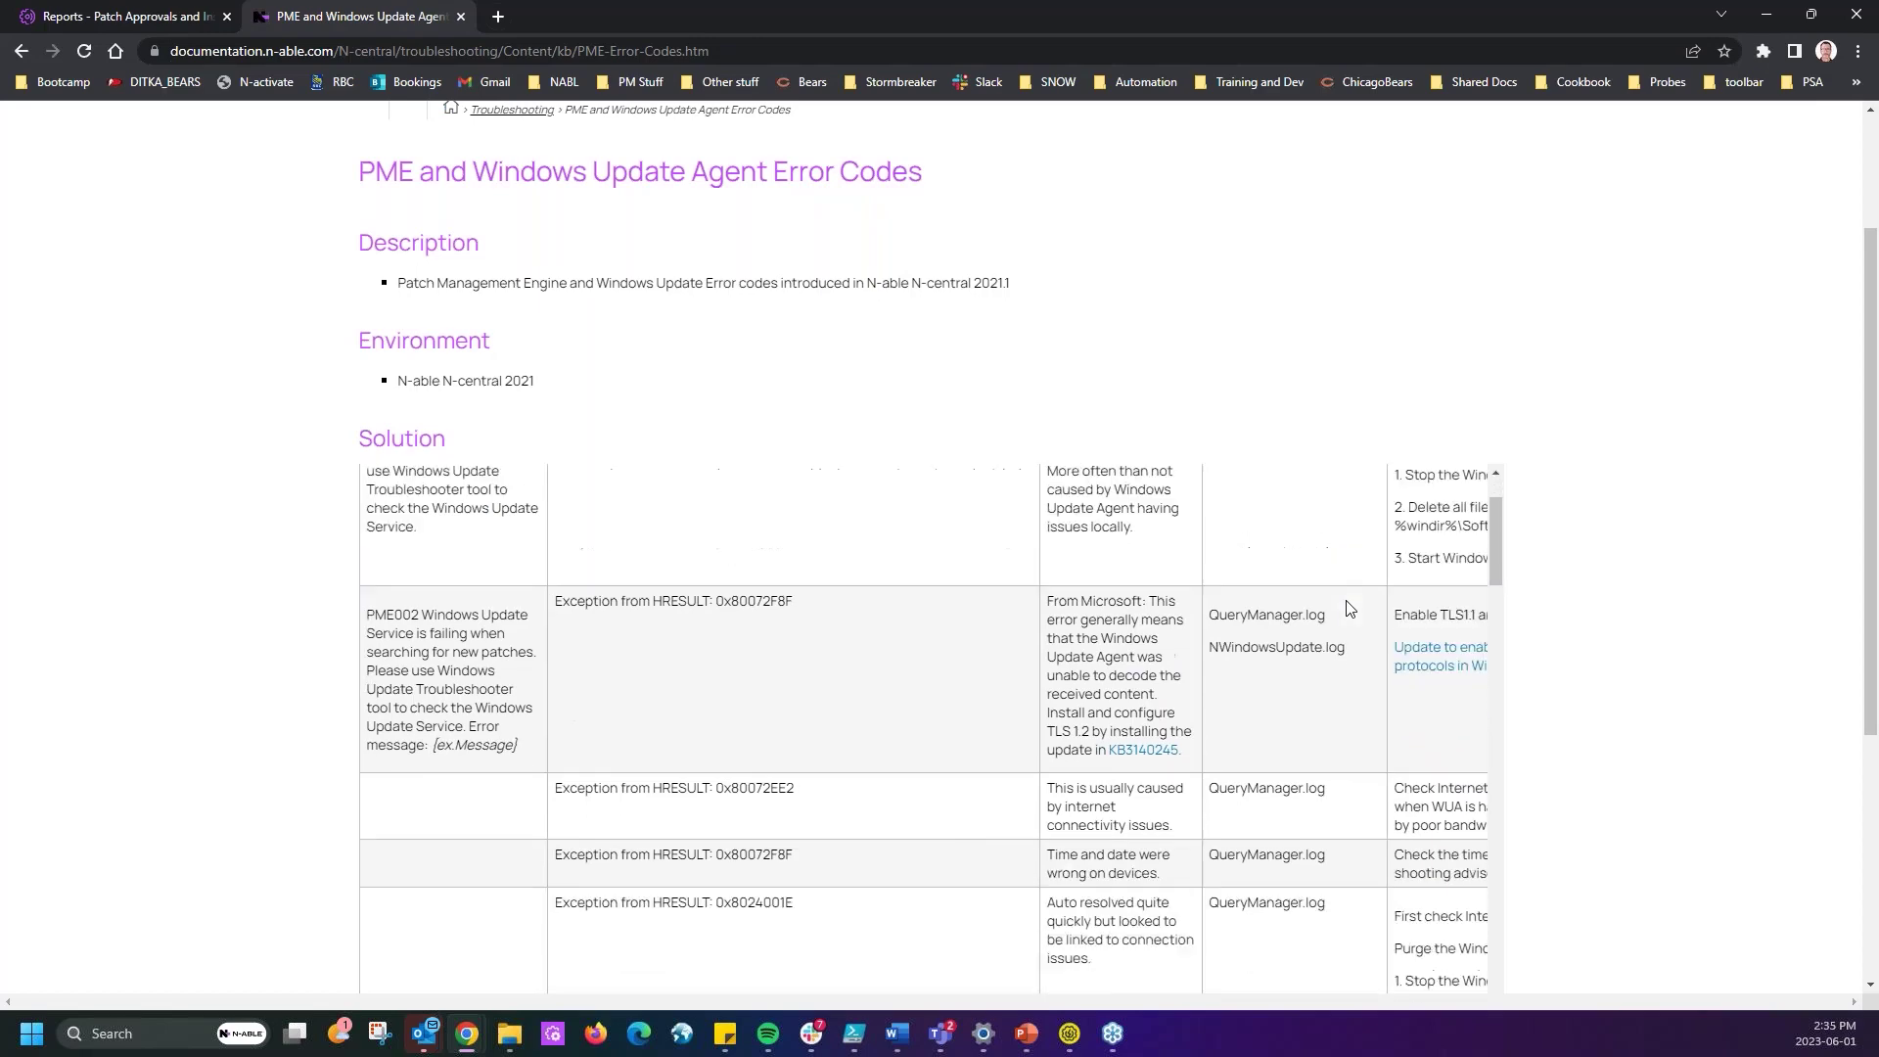
scroll(1347, 606, "up", 2)
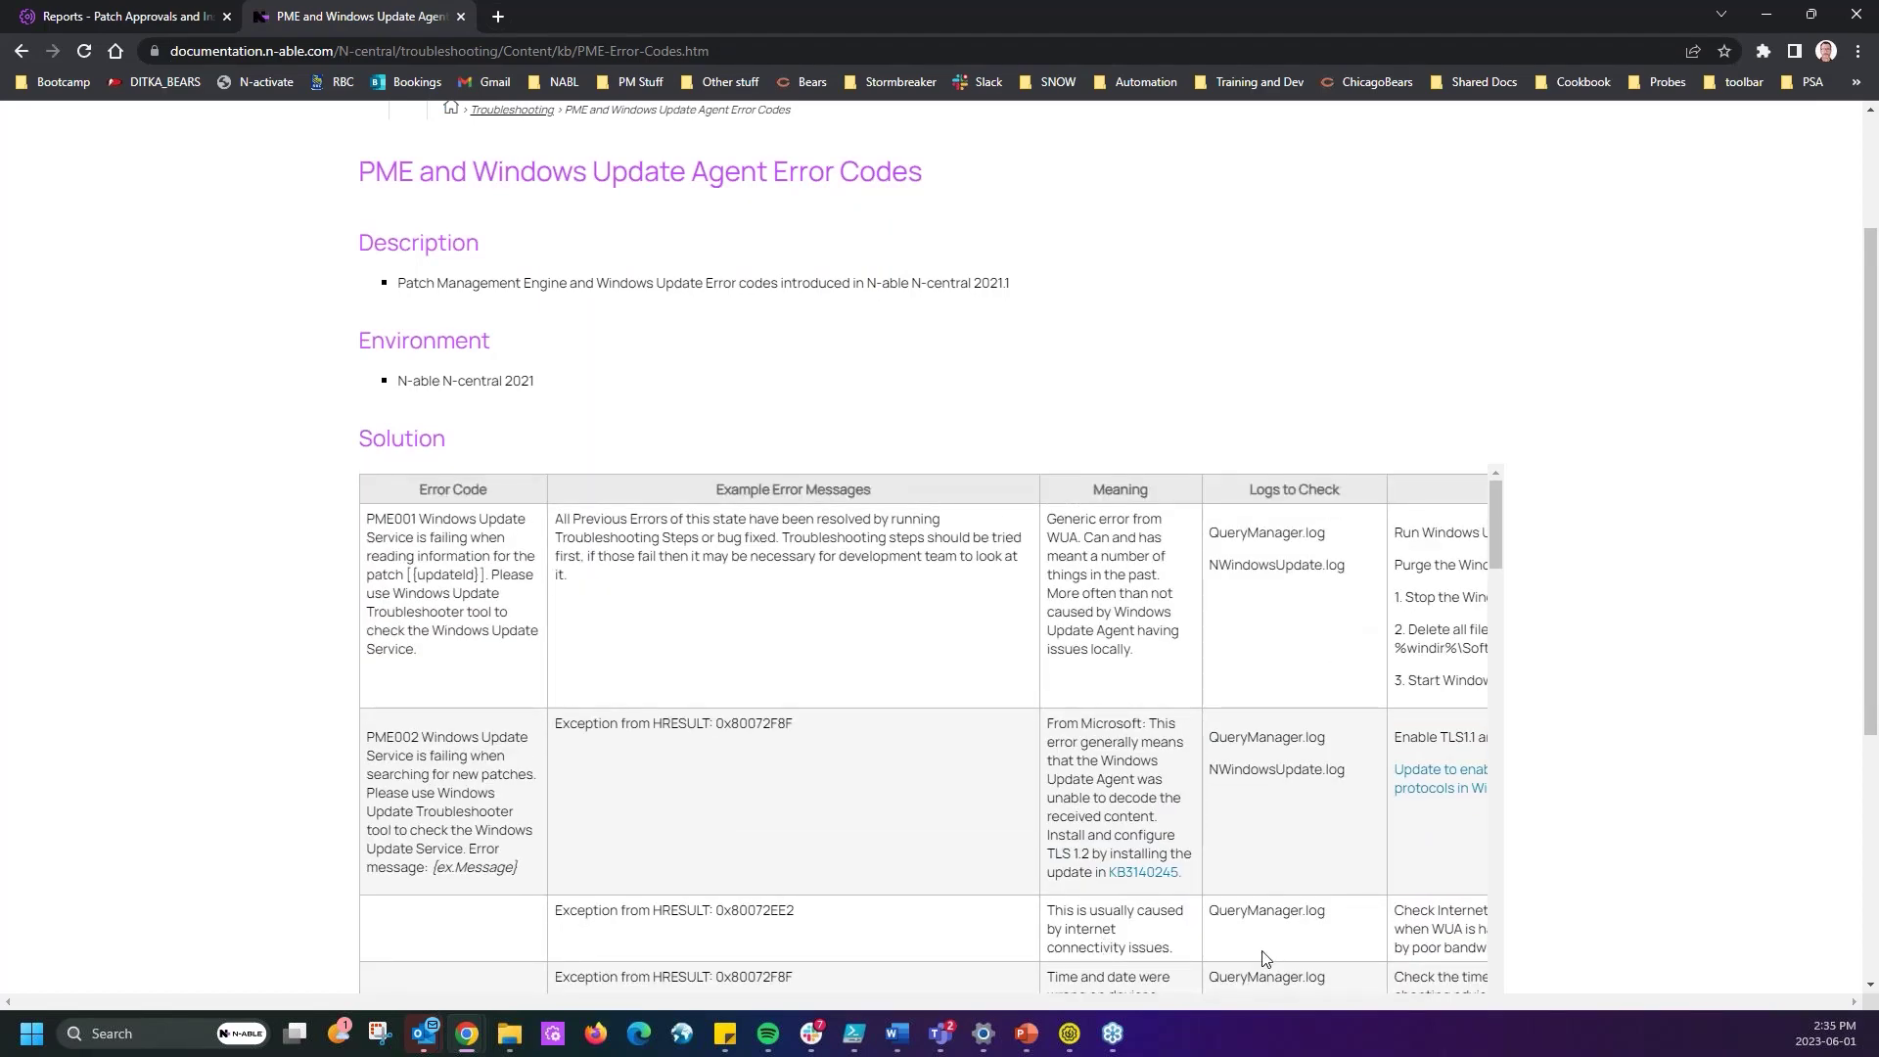
scroll(1678, 529, "down", 4)
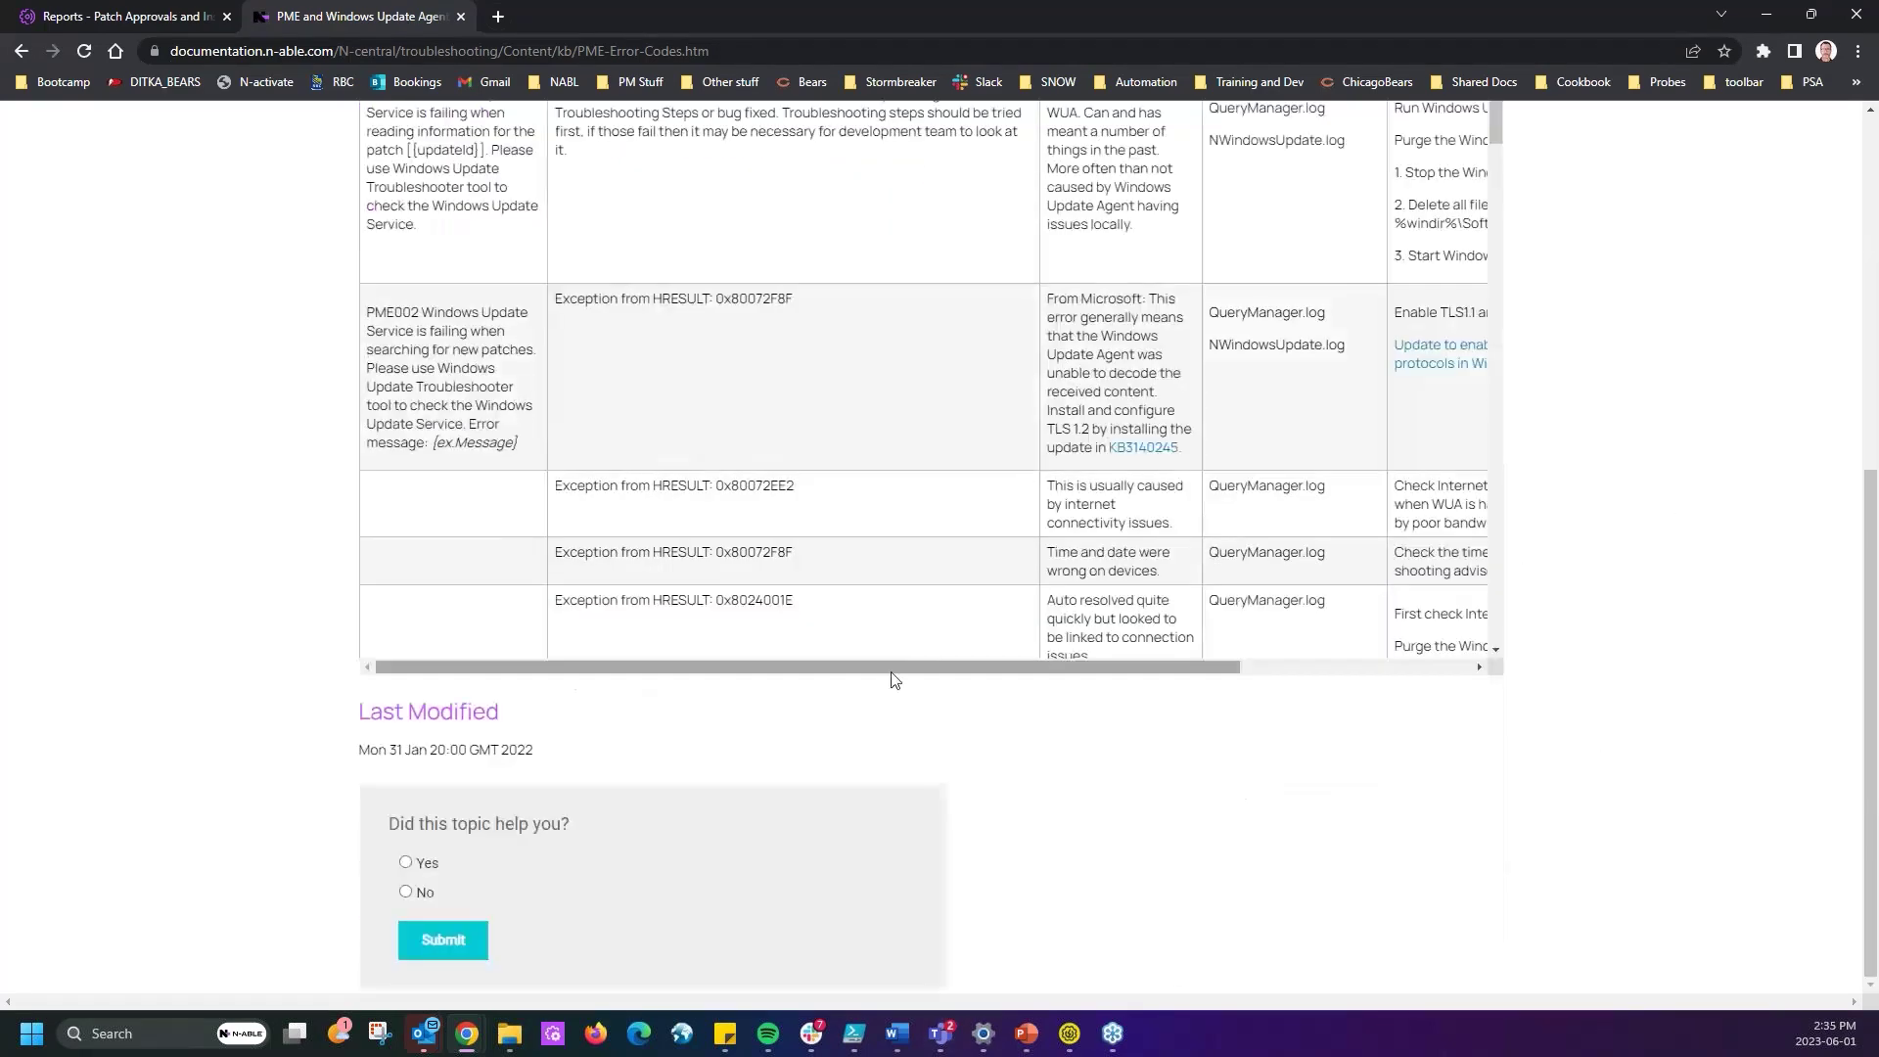
- Bring the Solution table's Troubleshooting Steps column into view and highlight the steps for the first error code
left_click_drag(886, 669, 1565, 689)
scroll(1587, 693, "up", 1)
scroll(1587, 693, "up", 6)
scroll(1565, 666, "down", 4)
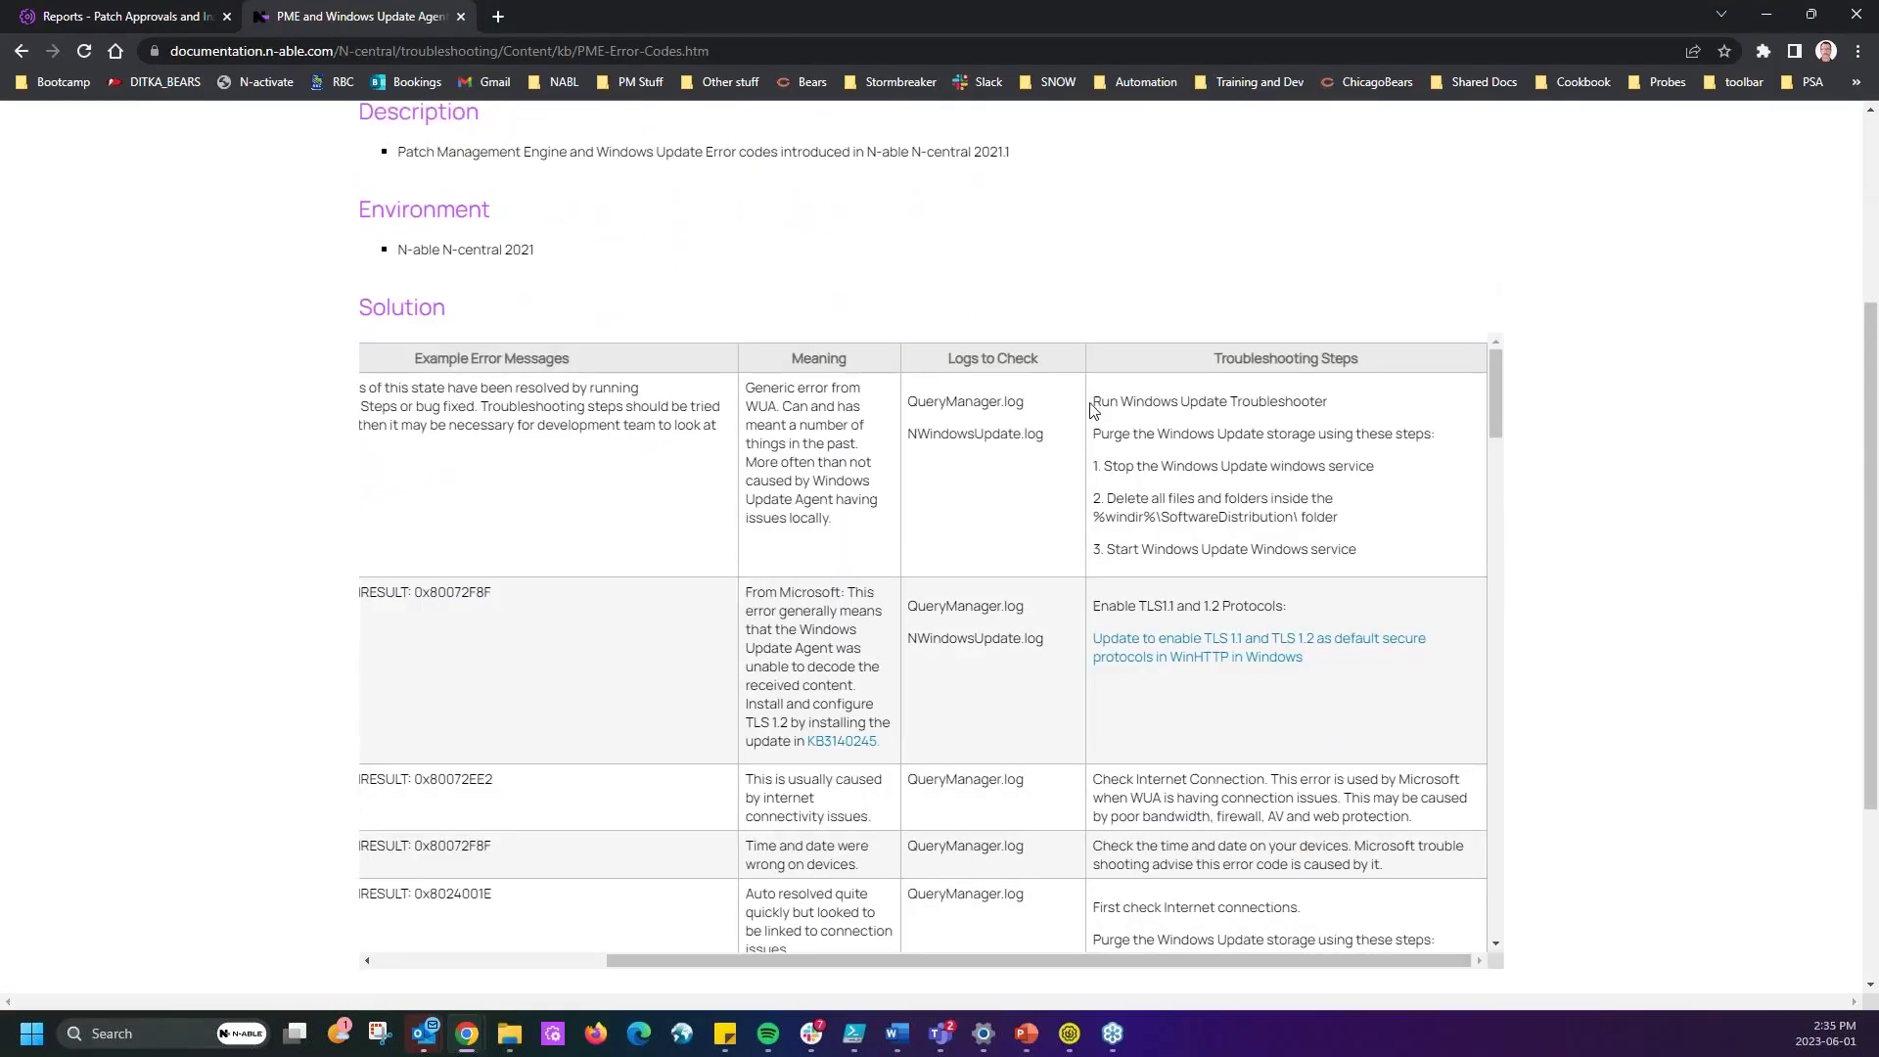
left_click_drag(1100, 402, 1438, 540)
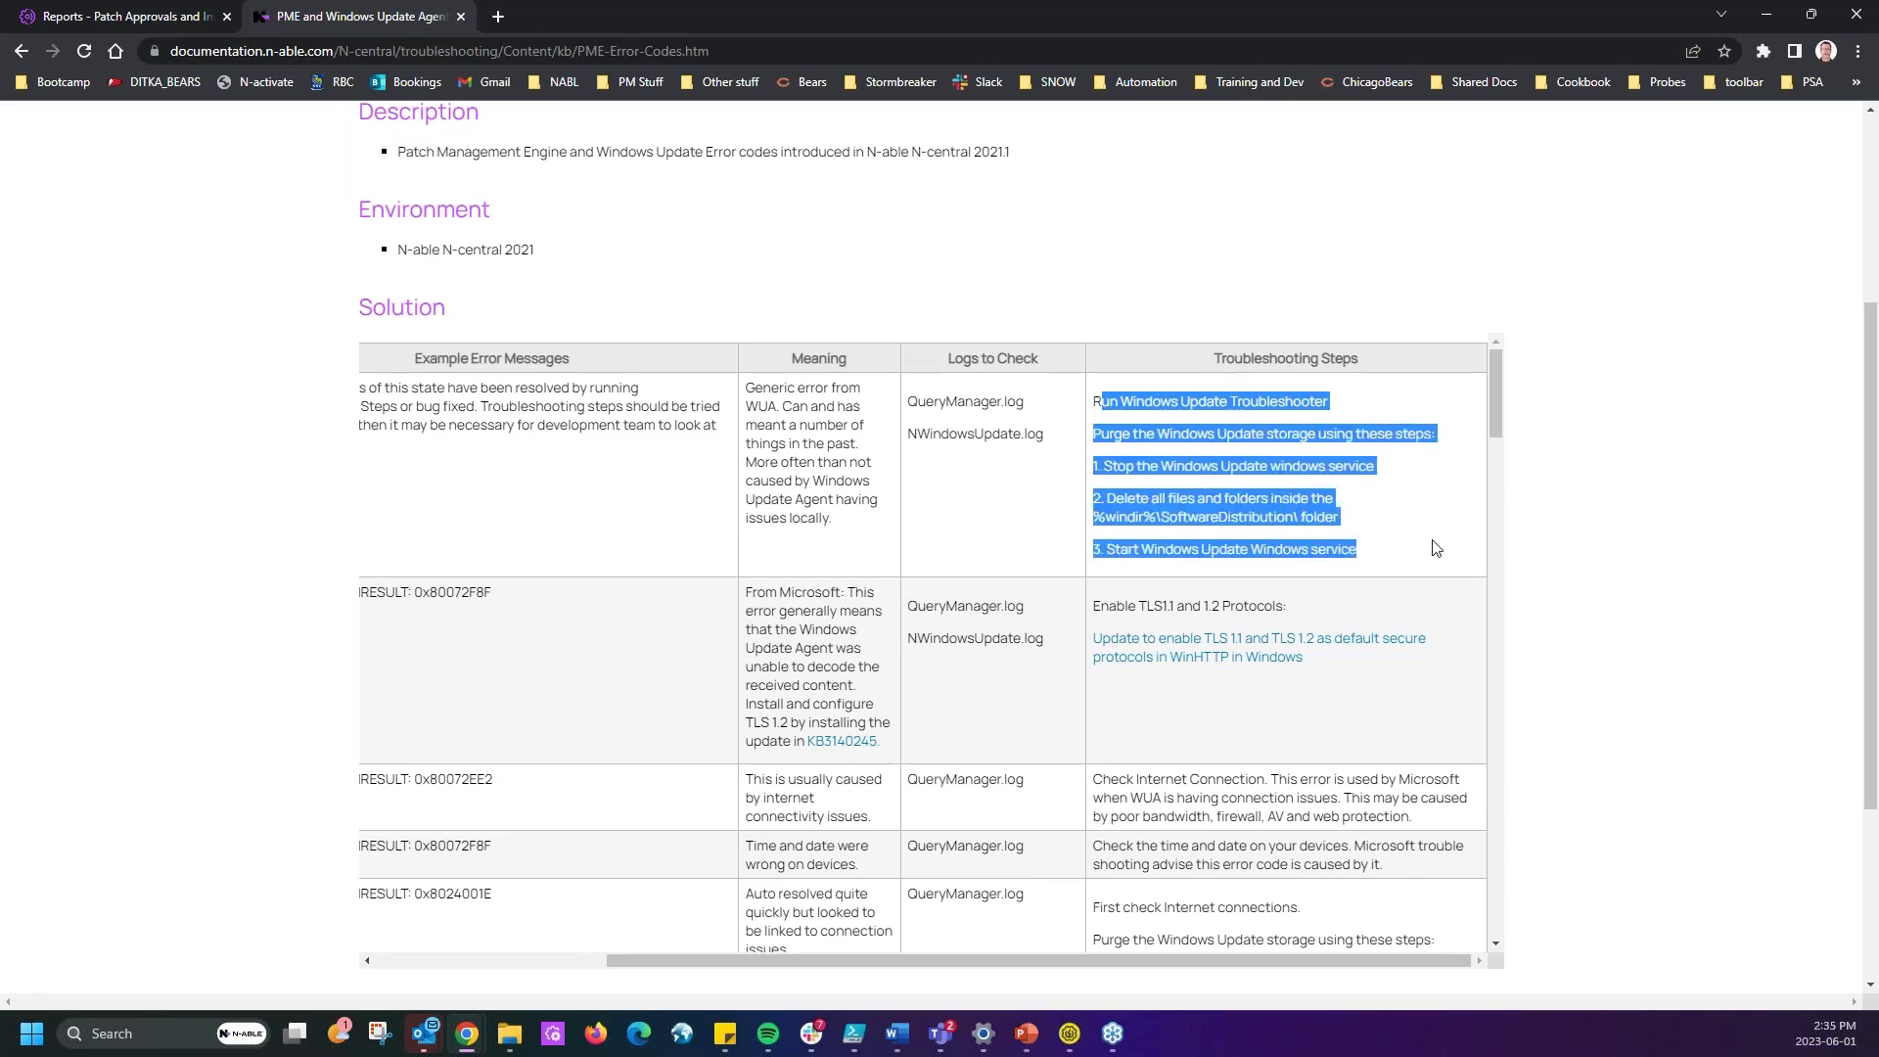
- Examine the meanings, logs to check and troubleshooting steps for the remaining error codes further down the table
scroll(1436, 540, "down", 1)
scroll(1436, 540, "down", 5)
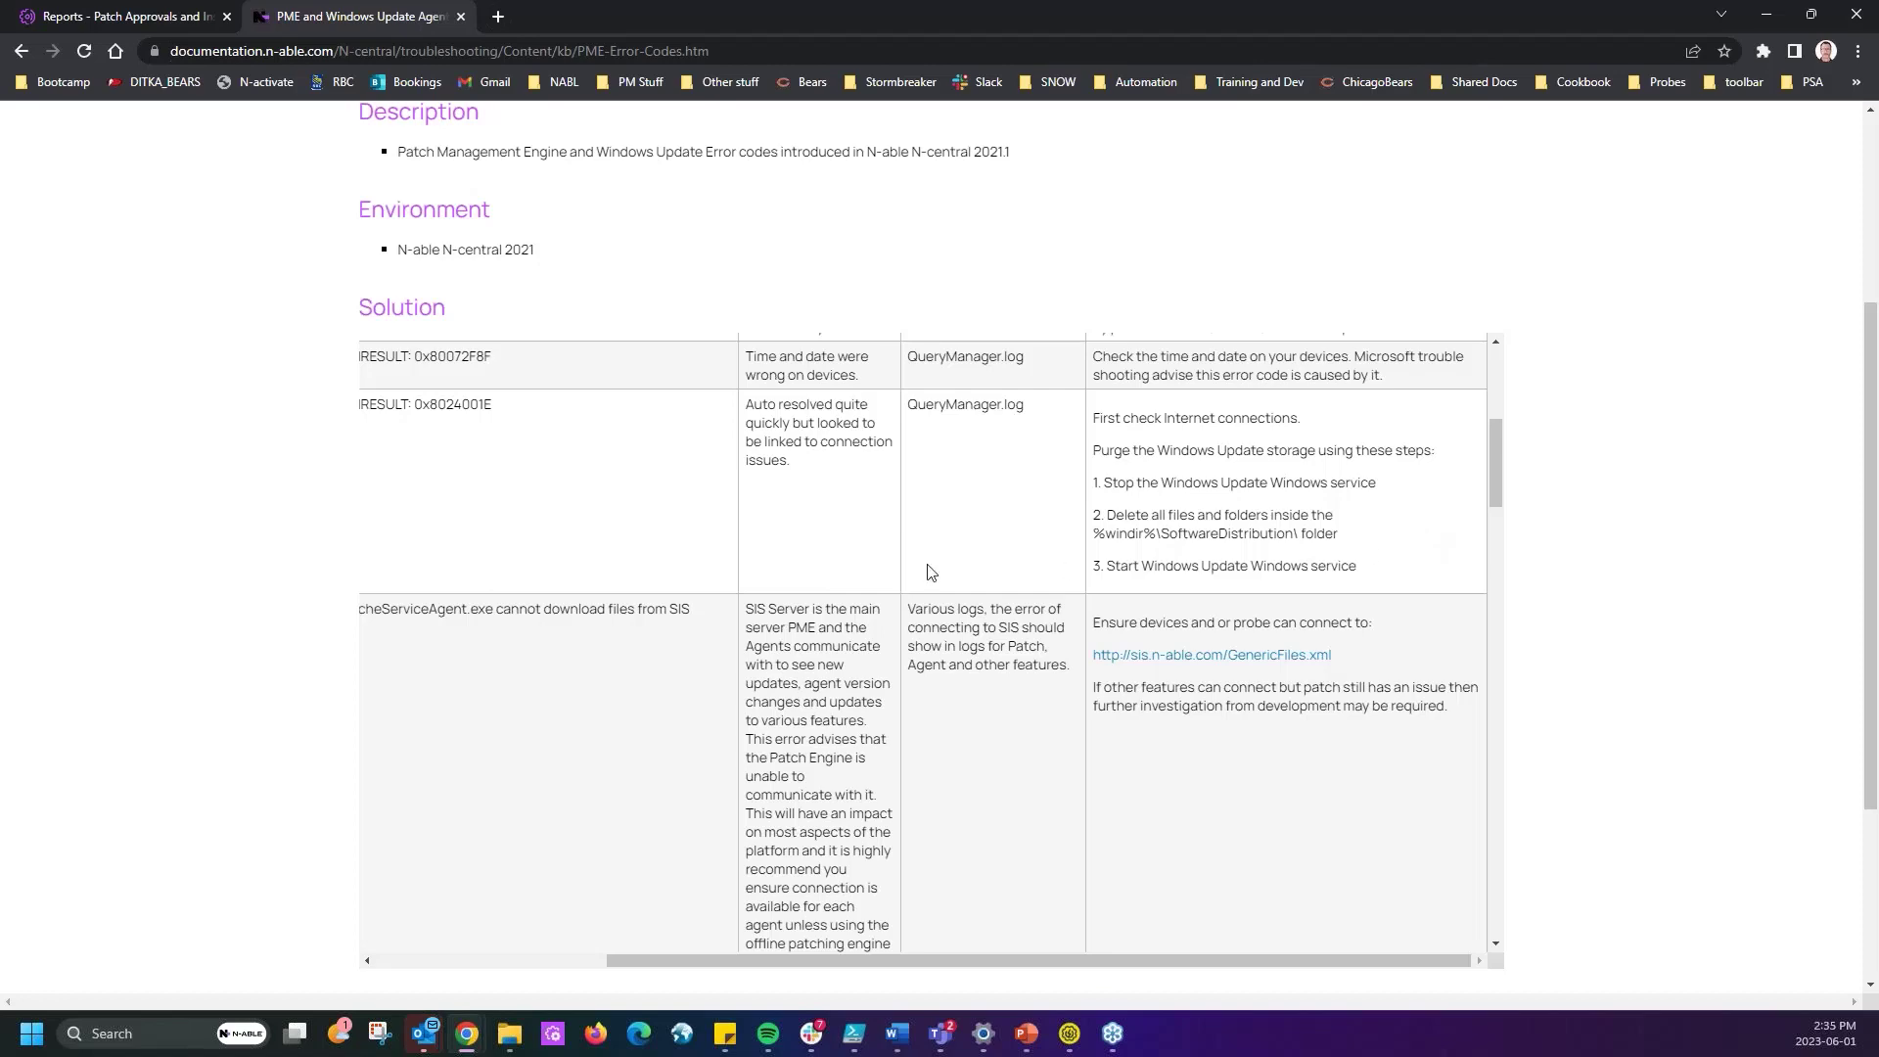
scroll(925, 587, "down", 5)
scroll(920, 602, "down", 5)
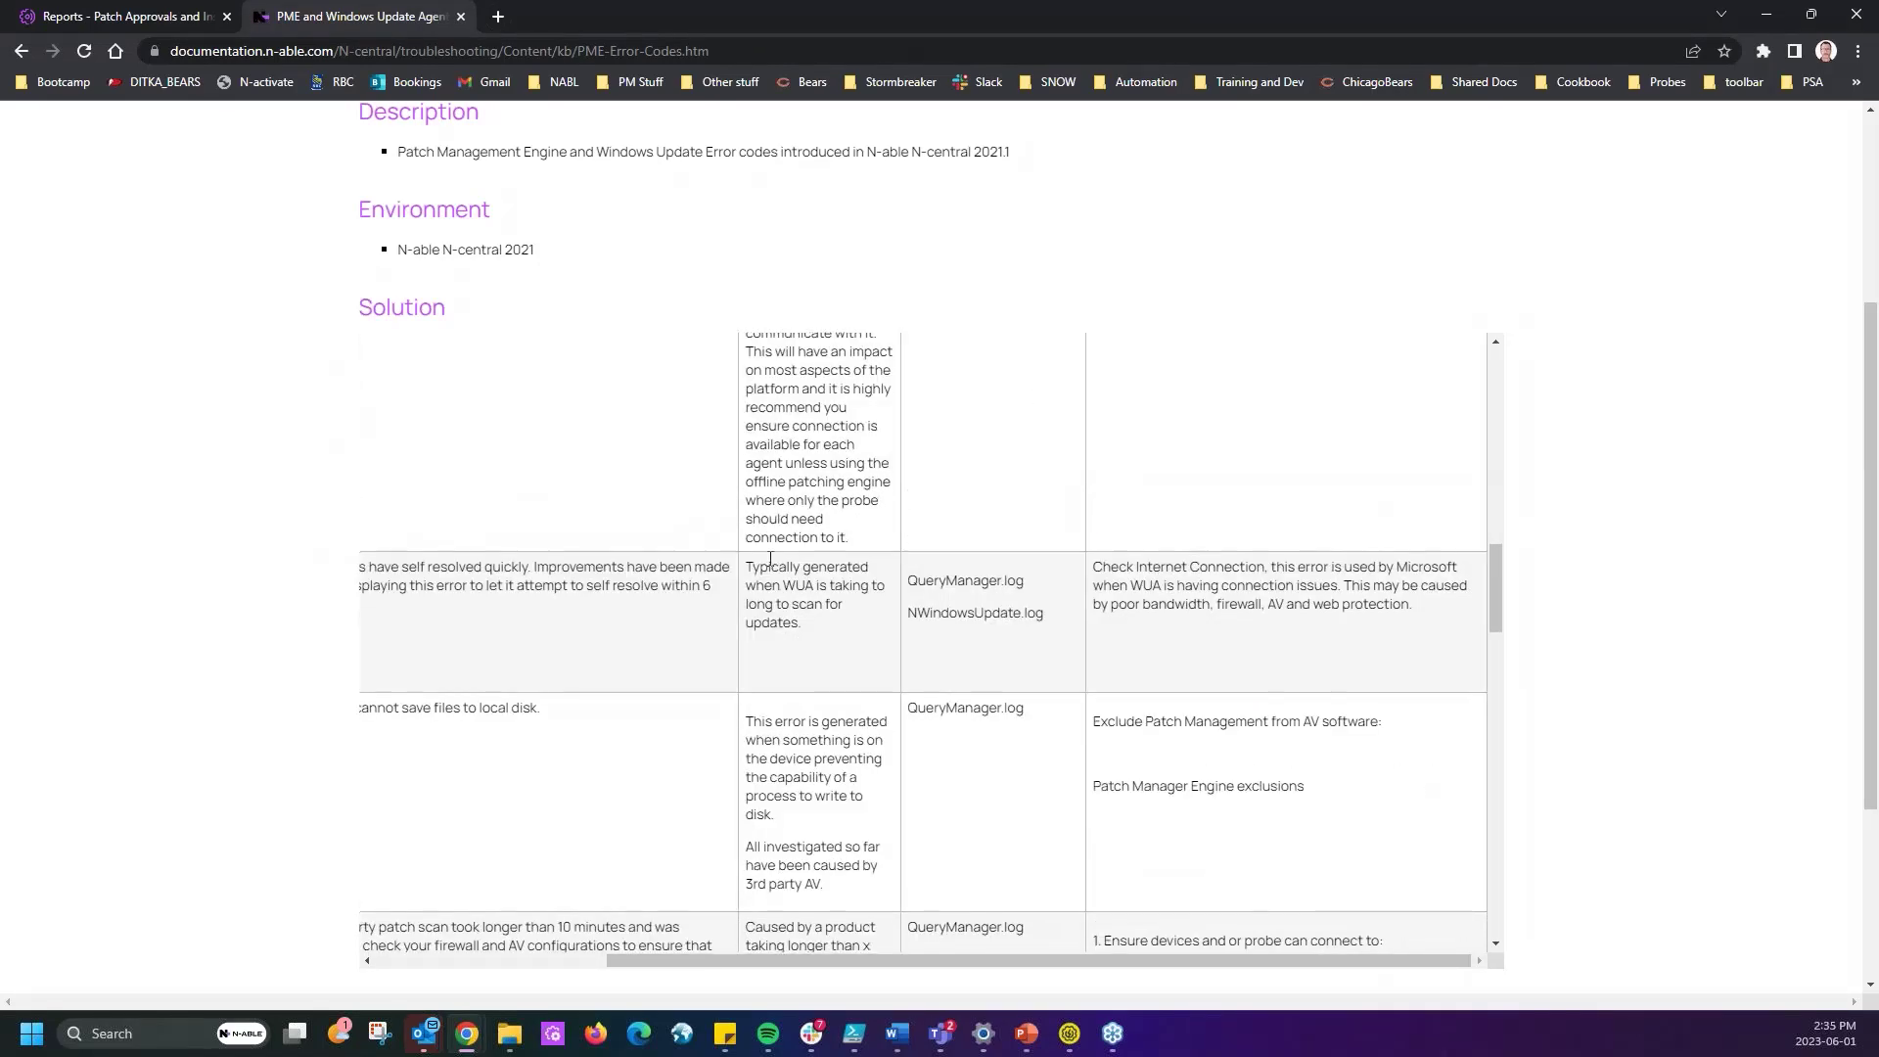
scroll(762, 587, "down", 3)
scroll(762, 587, "down", 3)
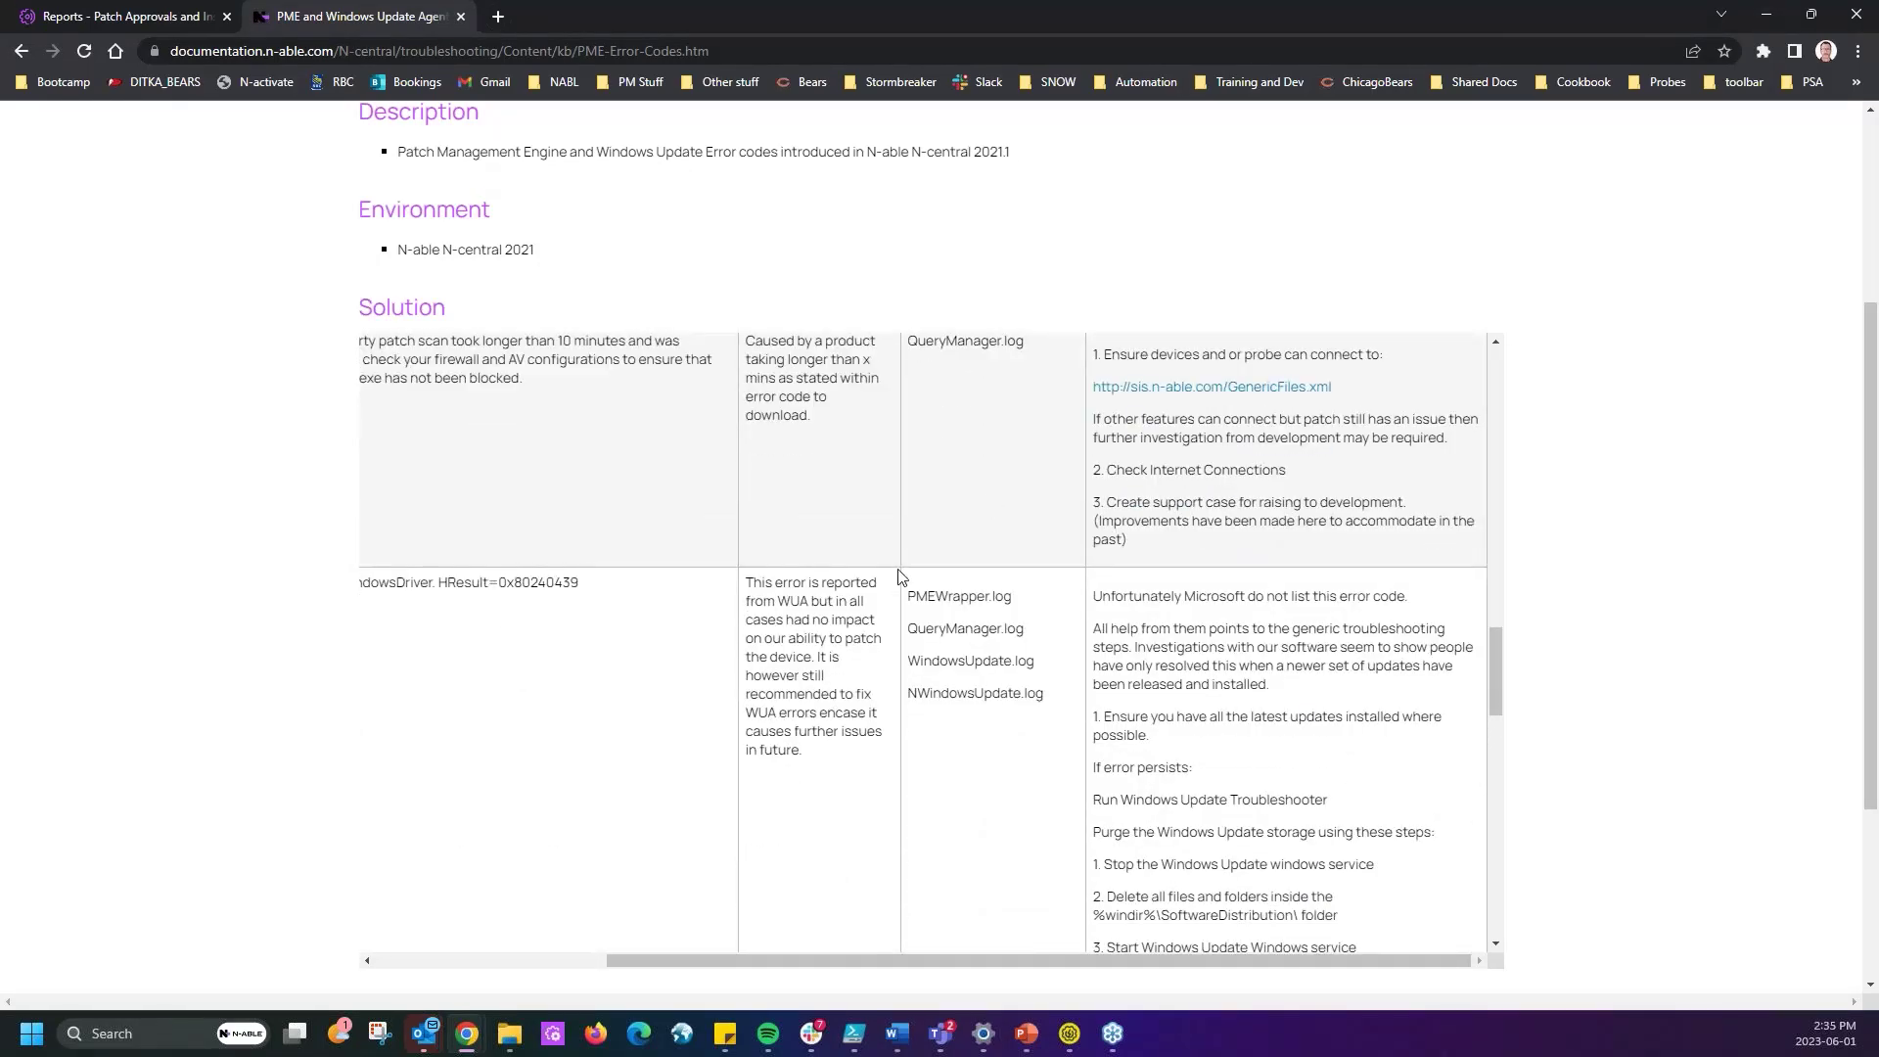
- Revisit the first error code's troubleshooting steps, then the SIS connection and local disk save error entries
scroll(1258, 585, "up", 5)
scroll(1256, 587, "down", 3)
scroll(1256, 587, "up", 8)
left_click_drag(1100, 401, 1258, 569)
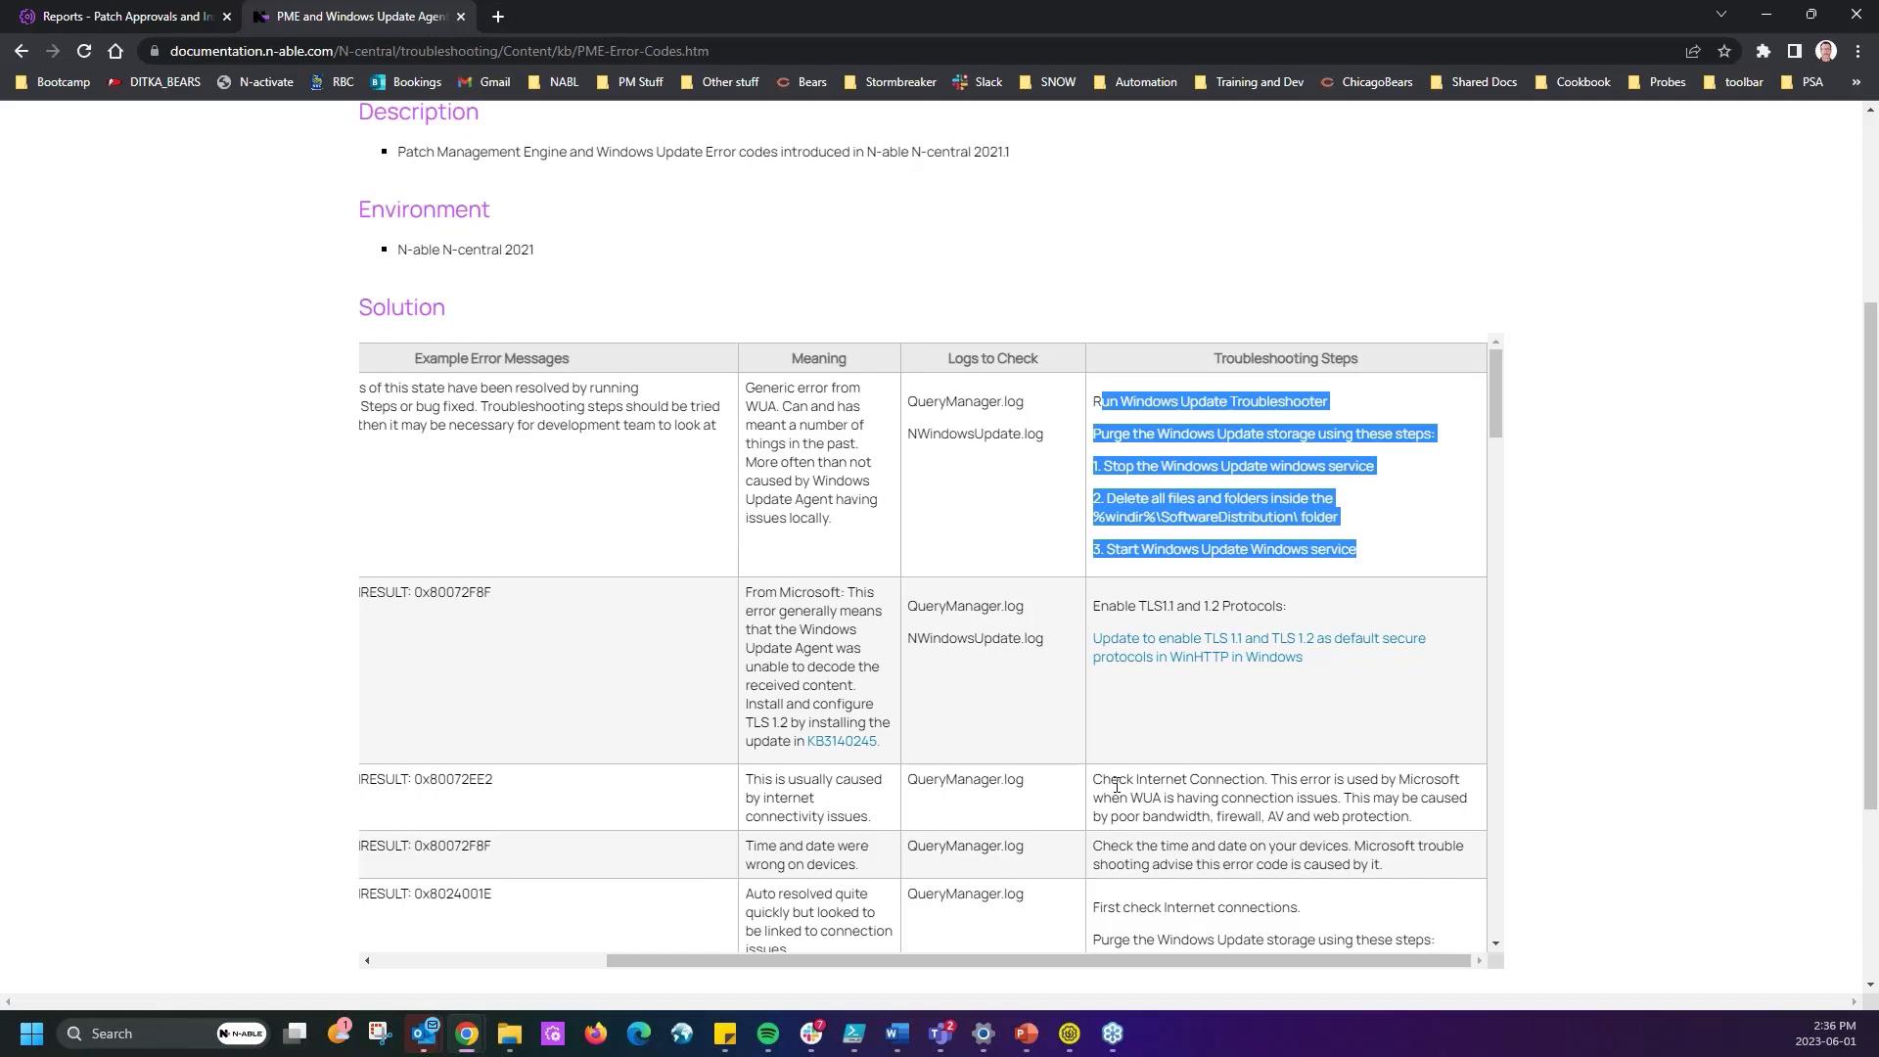
scroll(1116, 785, "down", 7)
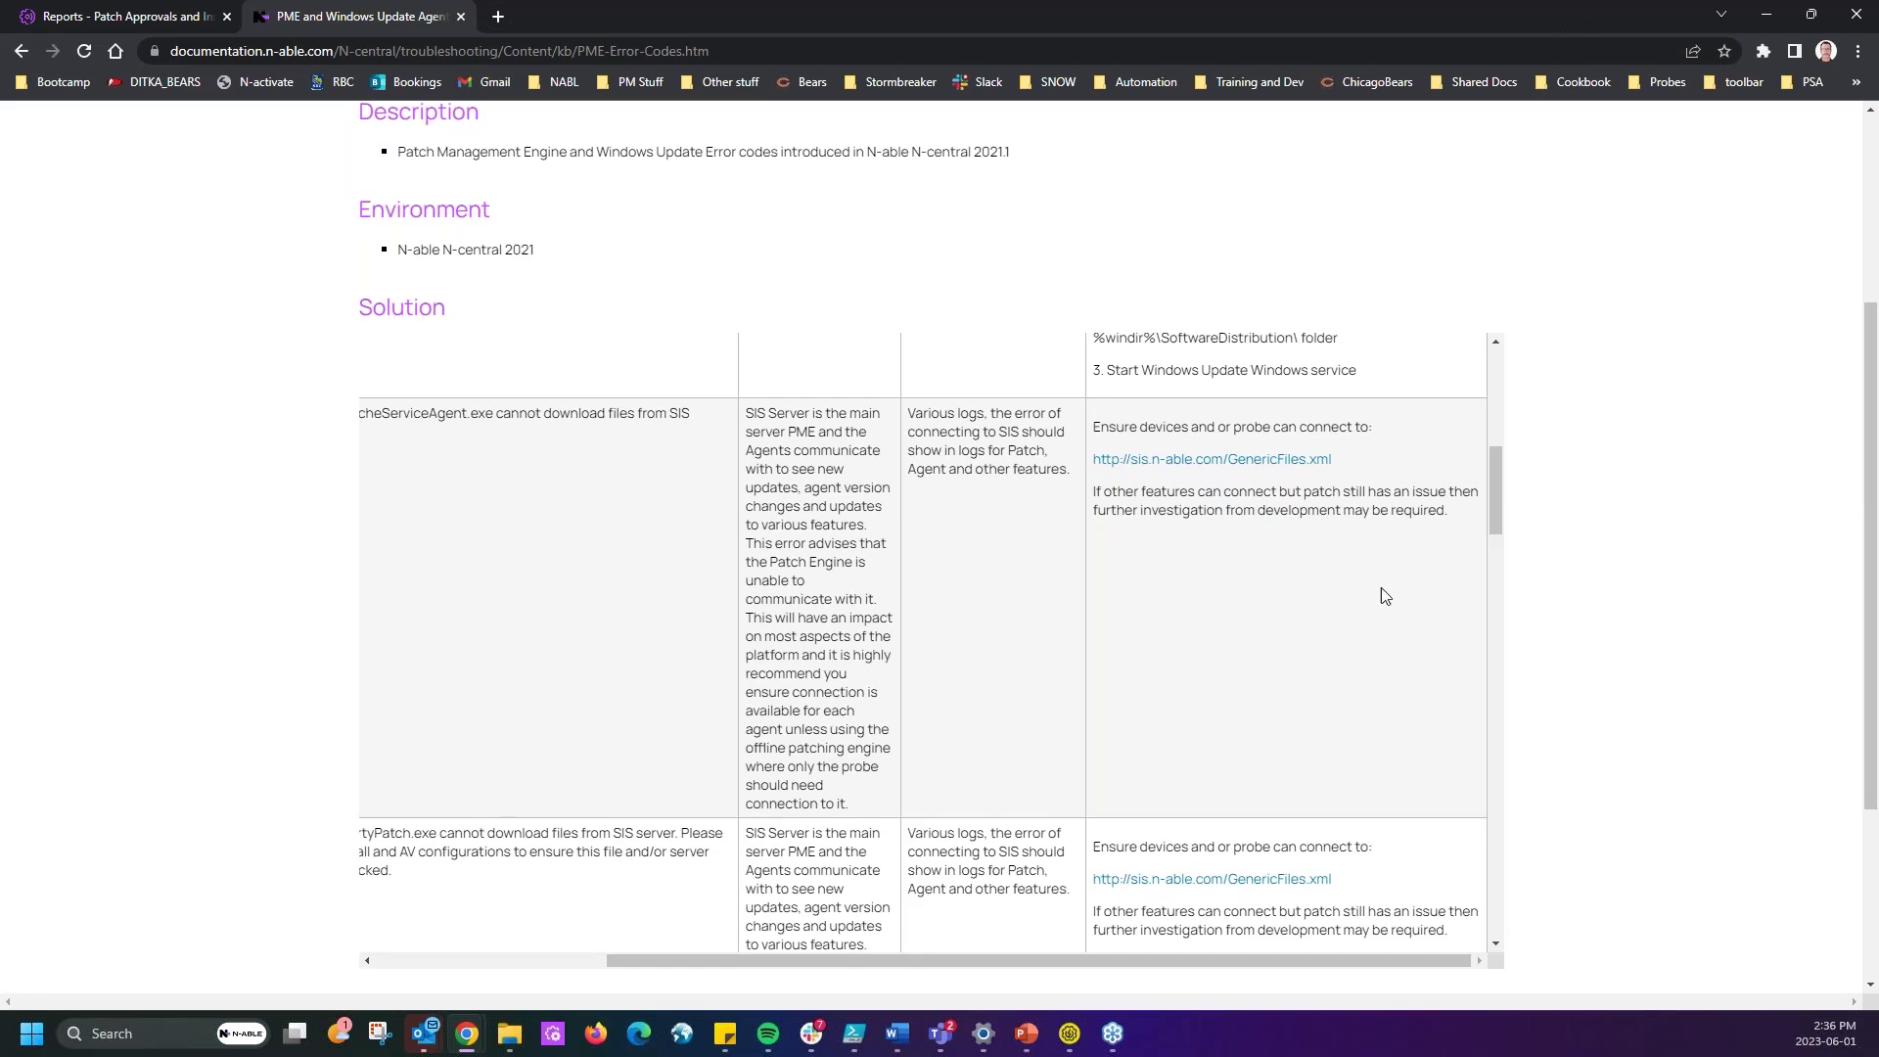
scroll(610, 441, "down", 8)
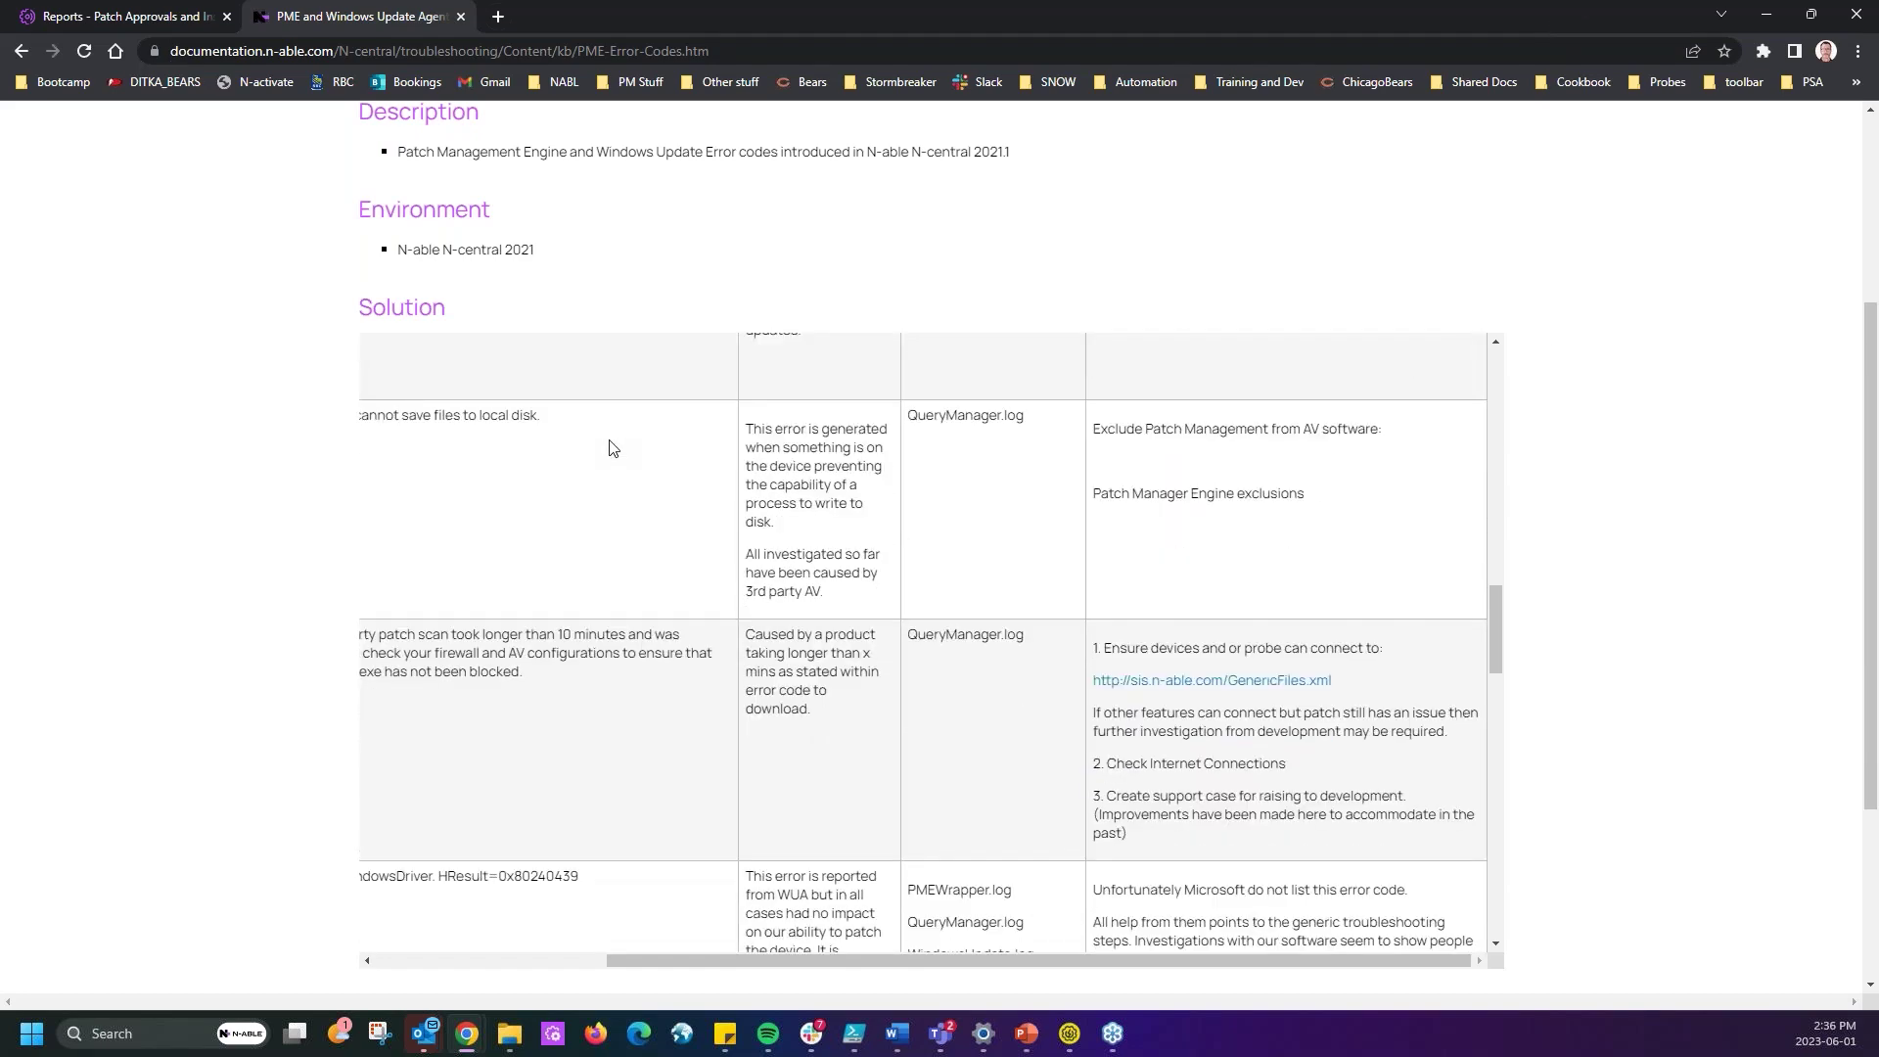
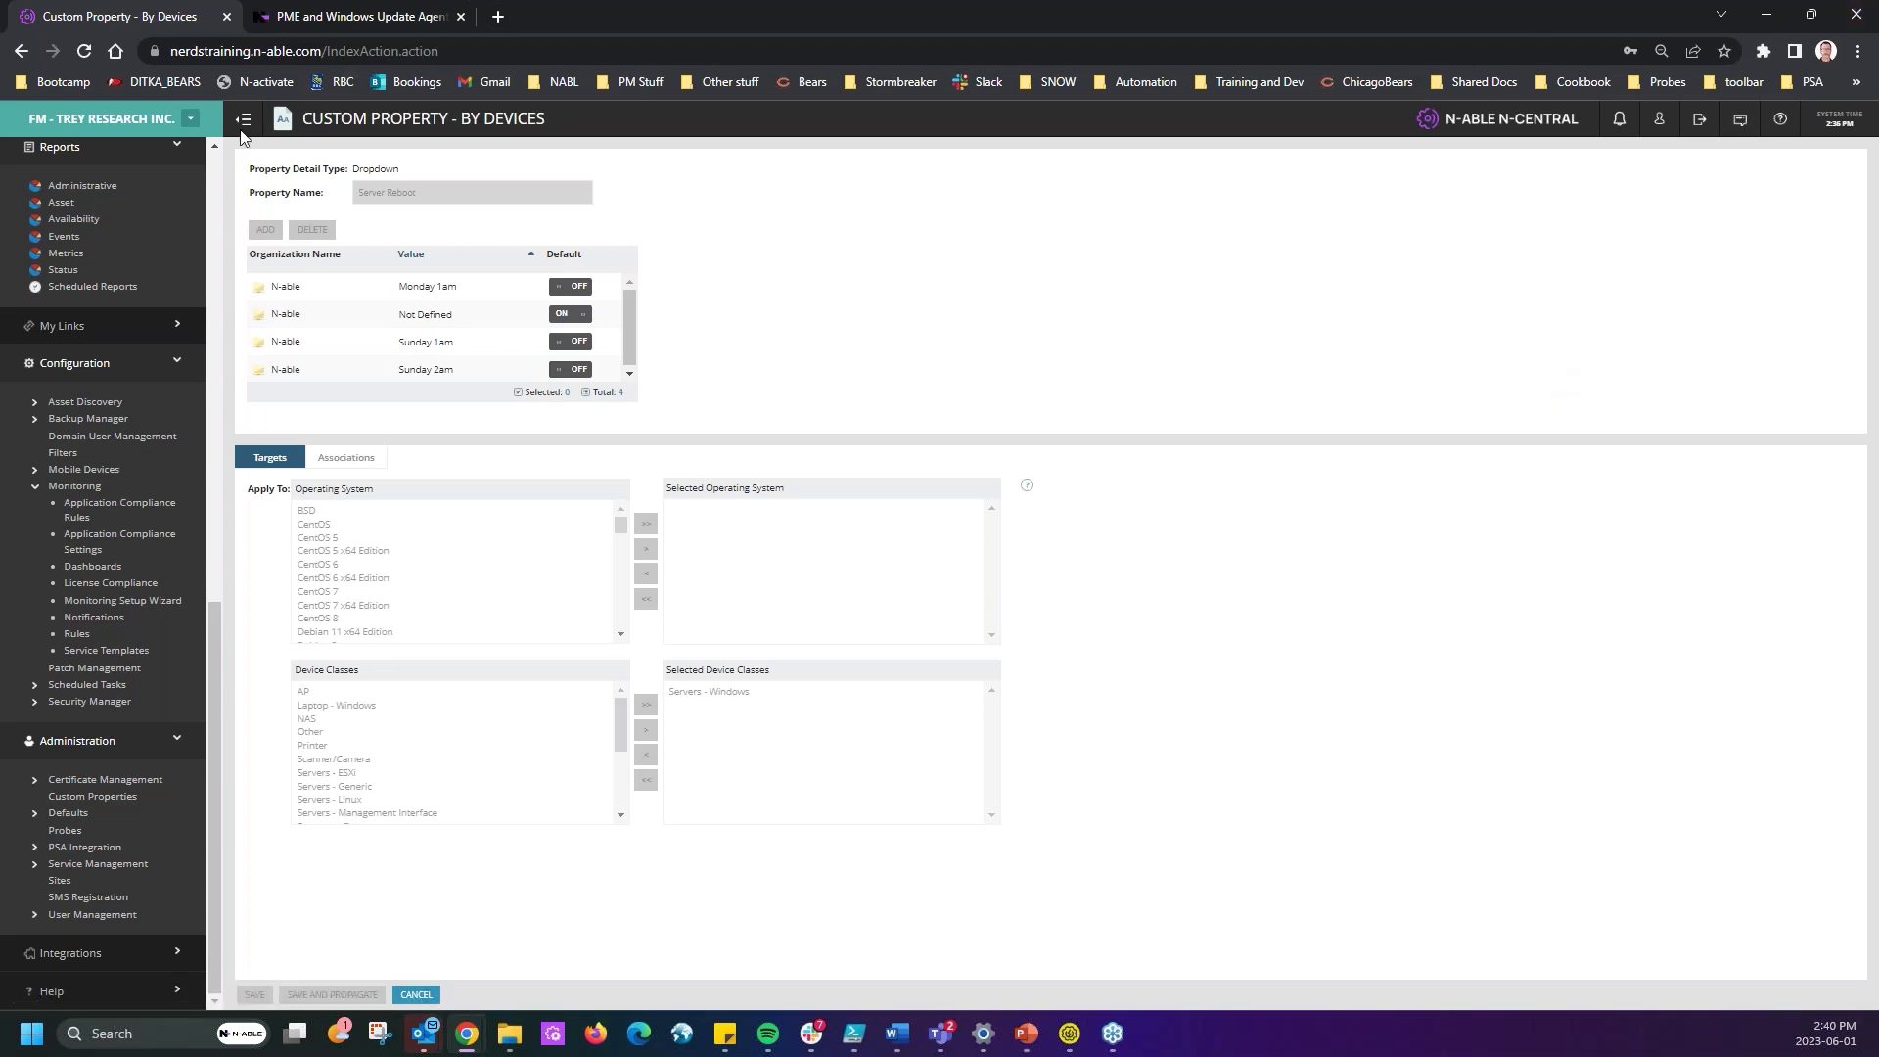
- Switch N-central from the FM - Trey Research Inc. customer to the N-able service organization level
left_click(192, 119)
scroll(196, 489, "up", 3)
scroll(196, 489, "down", 3)
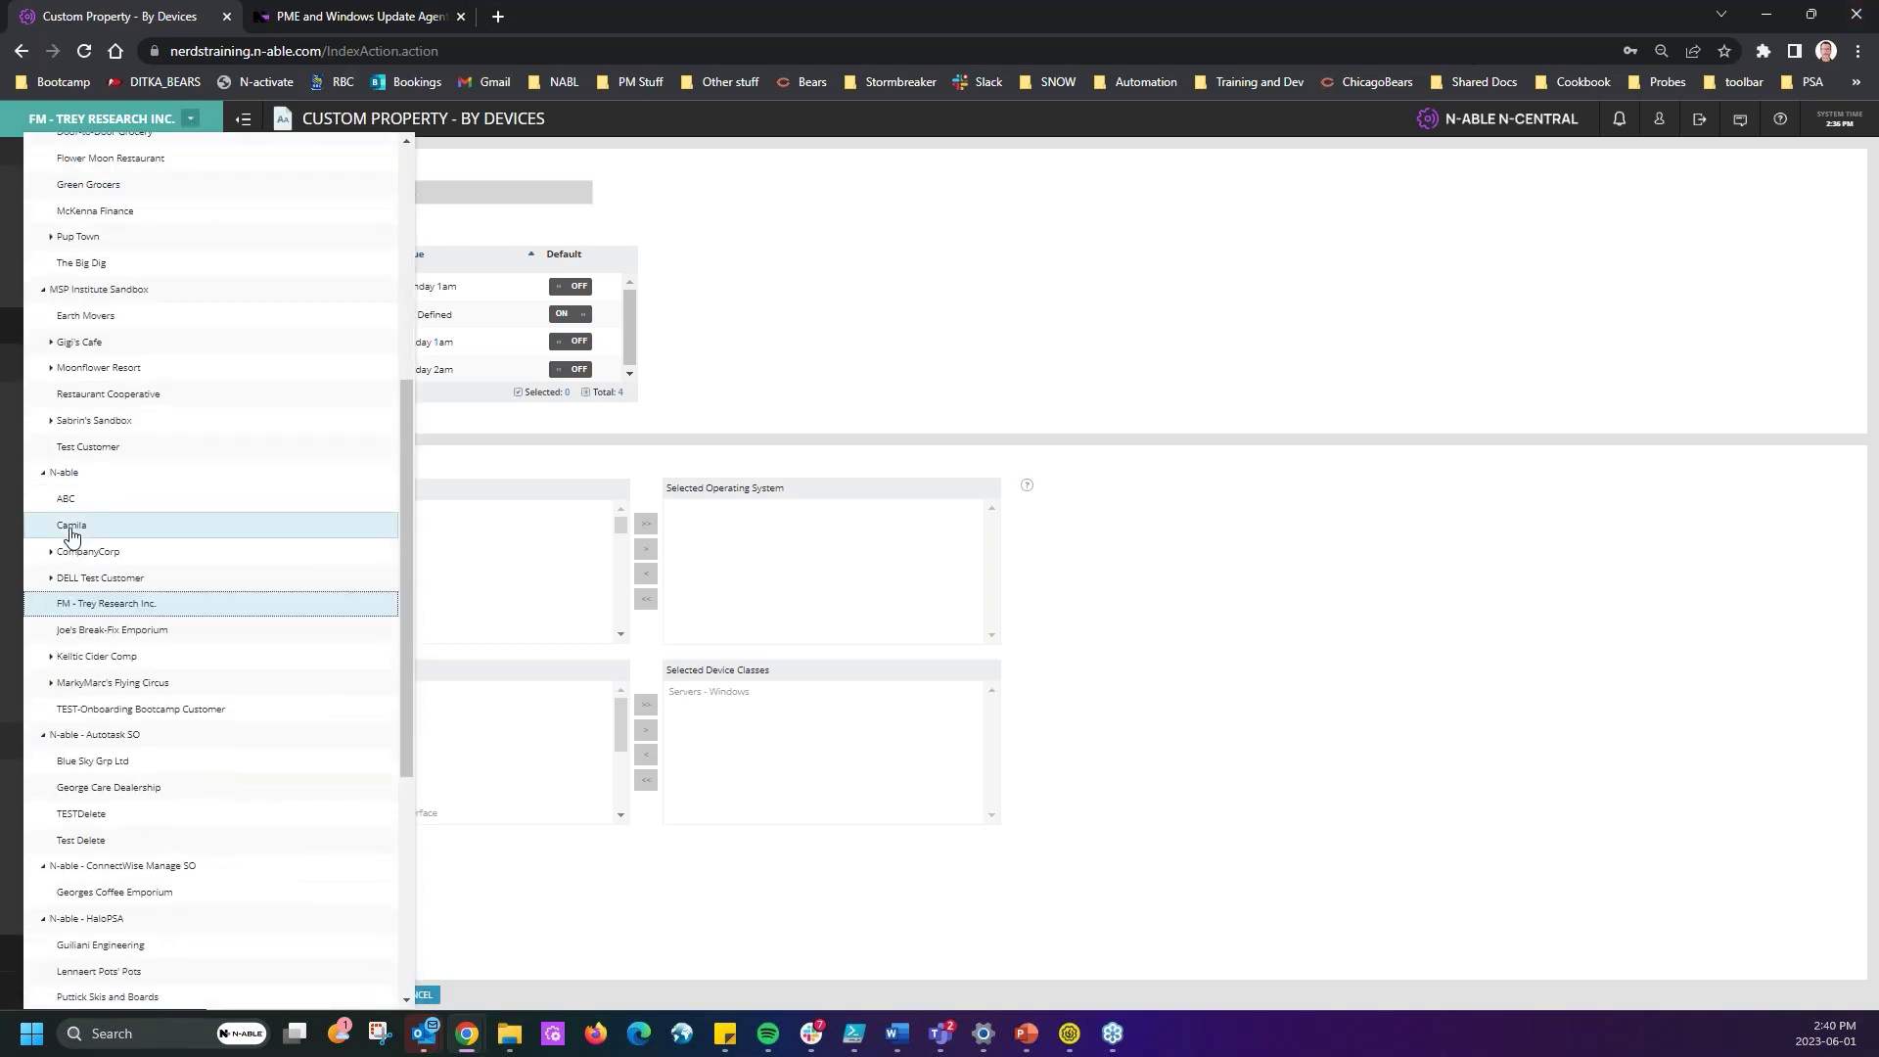
left_click(64, 472)
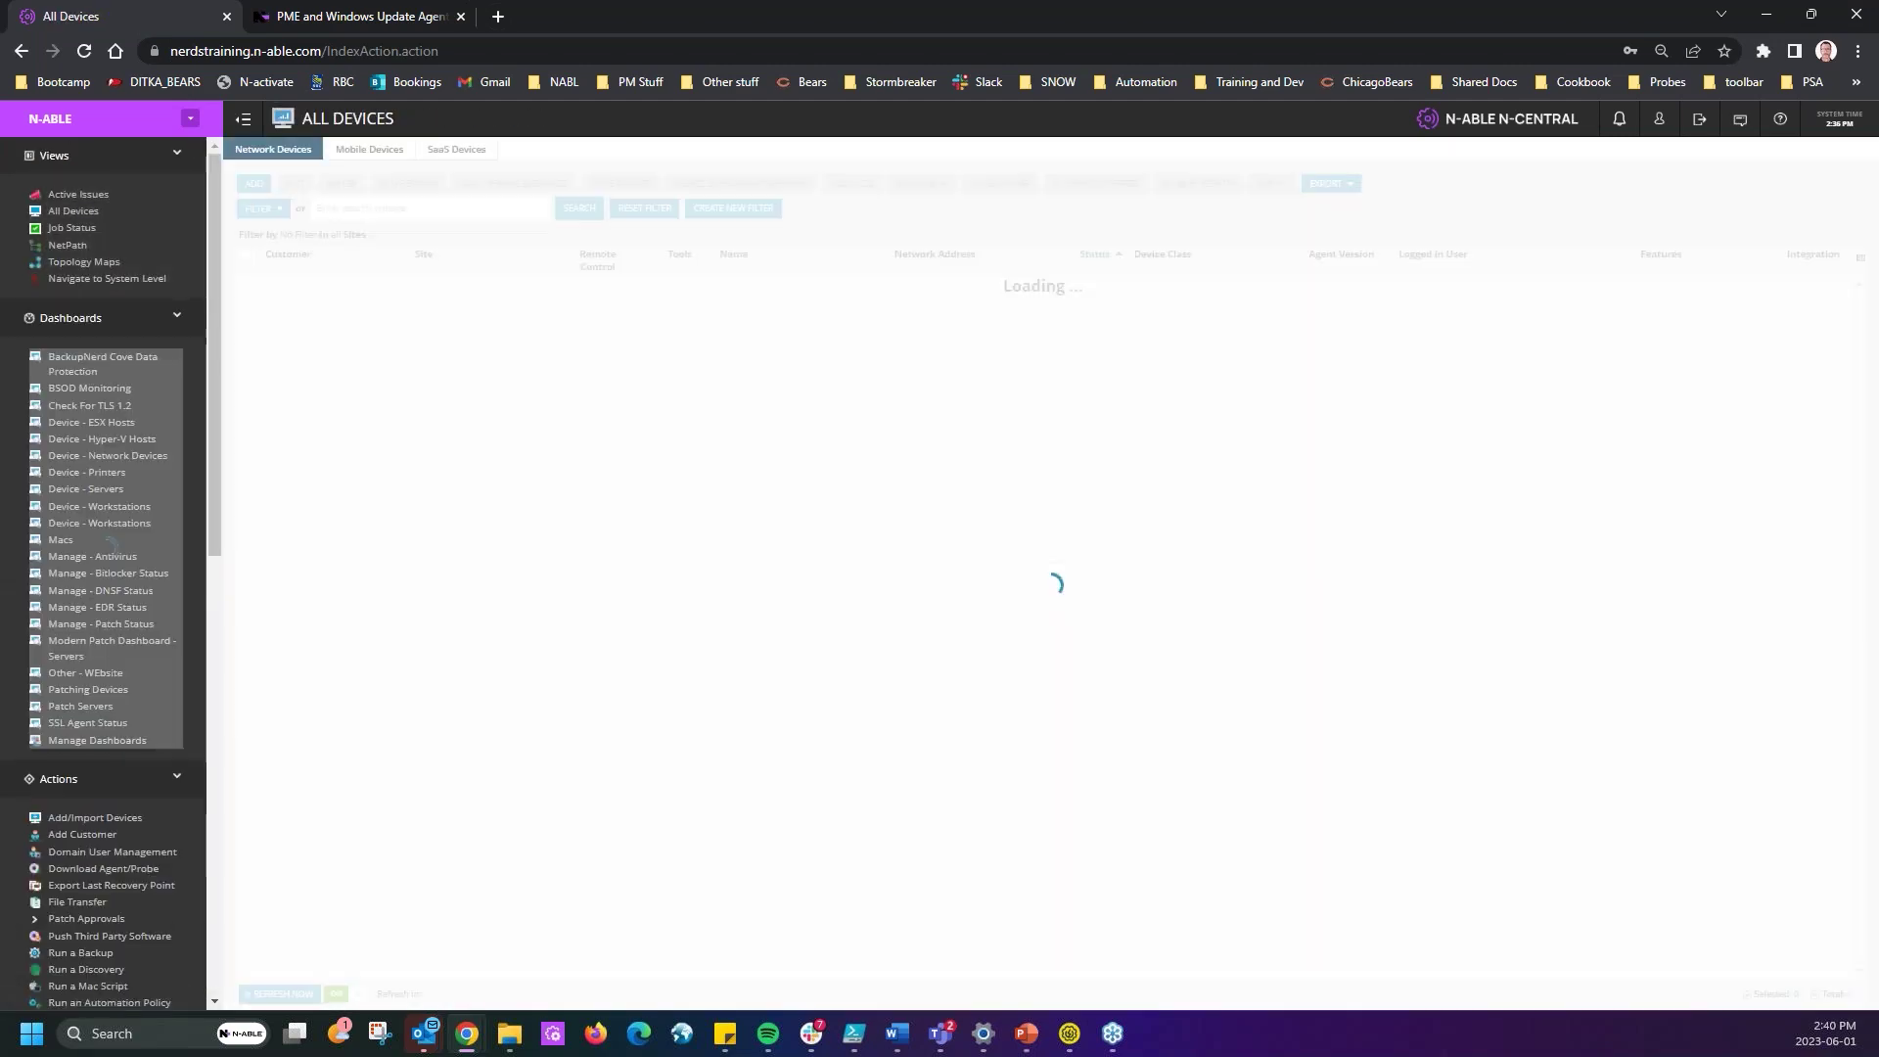
- Open the Server Reboot device custom property from the custom properties list under Administration
scroll(145, 850, "down", 3)
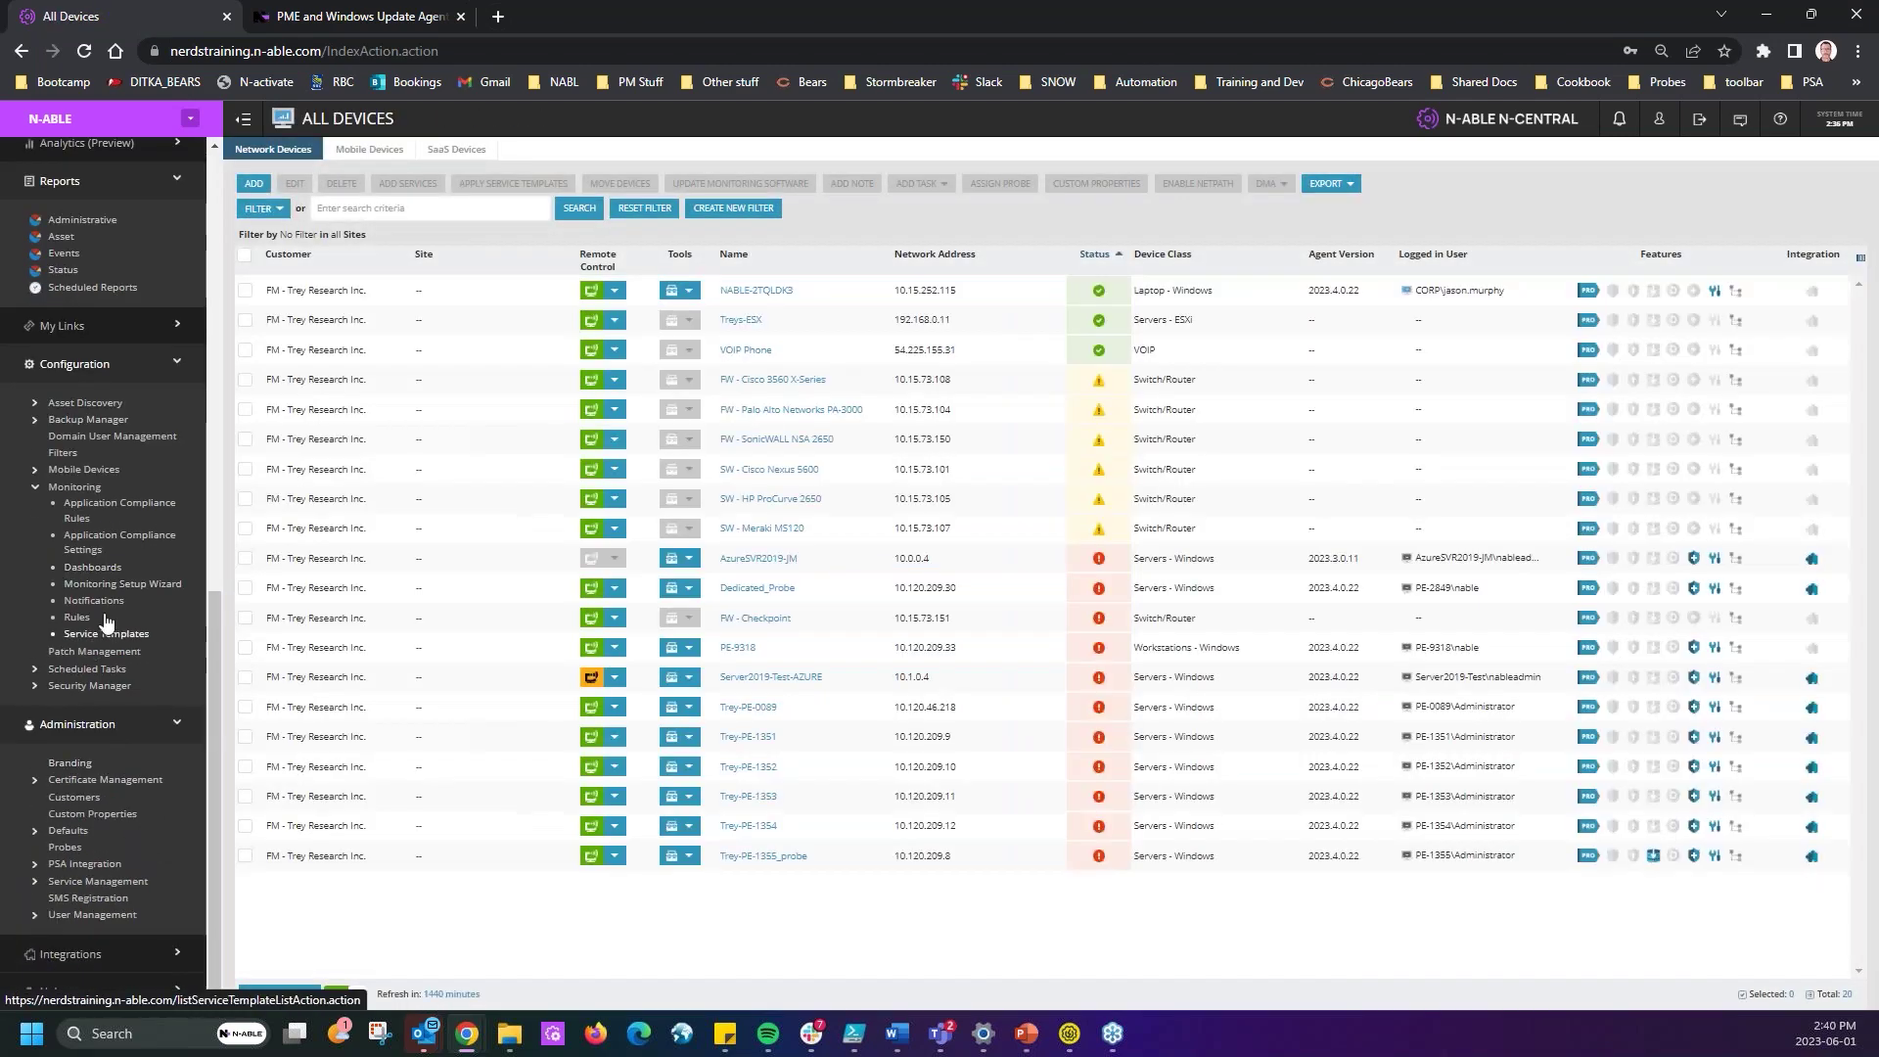
left_click(92, 813)
scroll(978, 587, "down", 5)
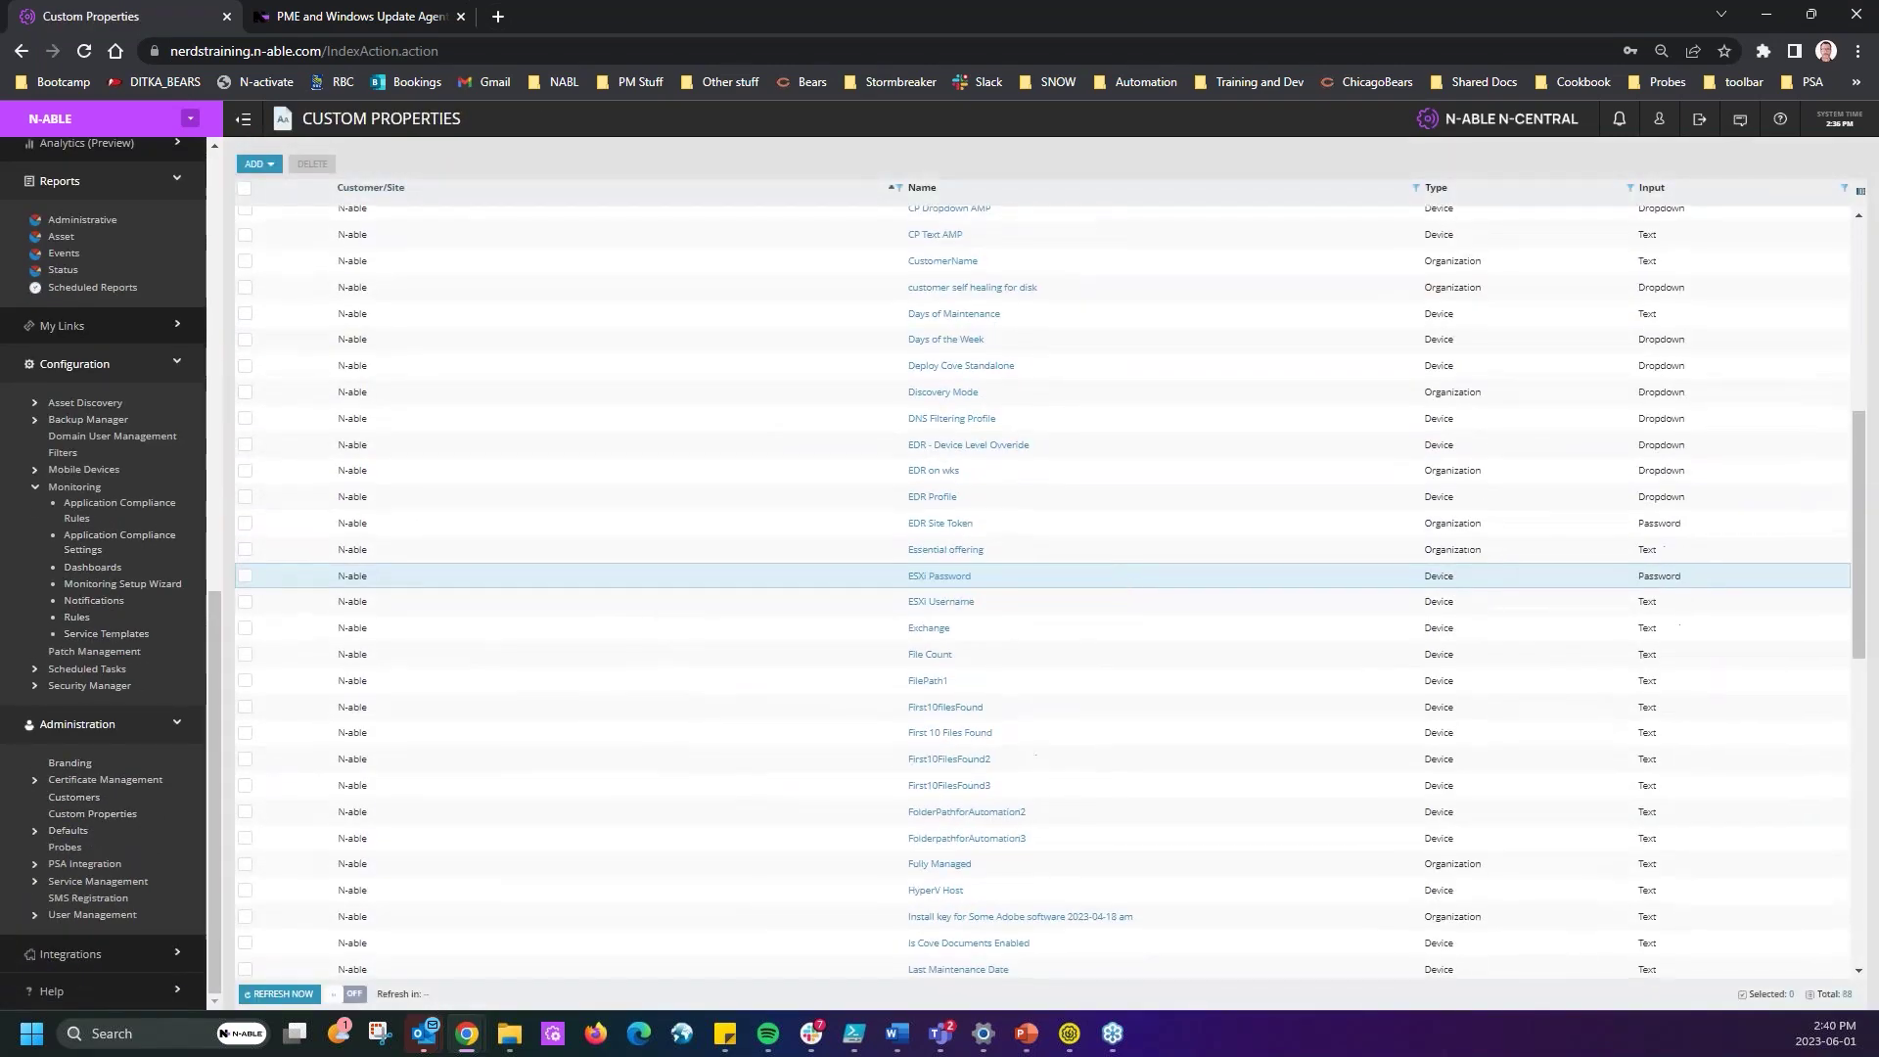
scroll(1126, 598, "down", 6)
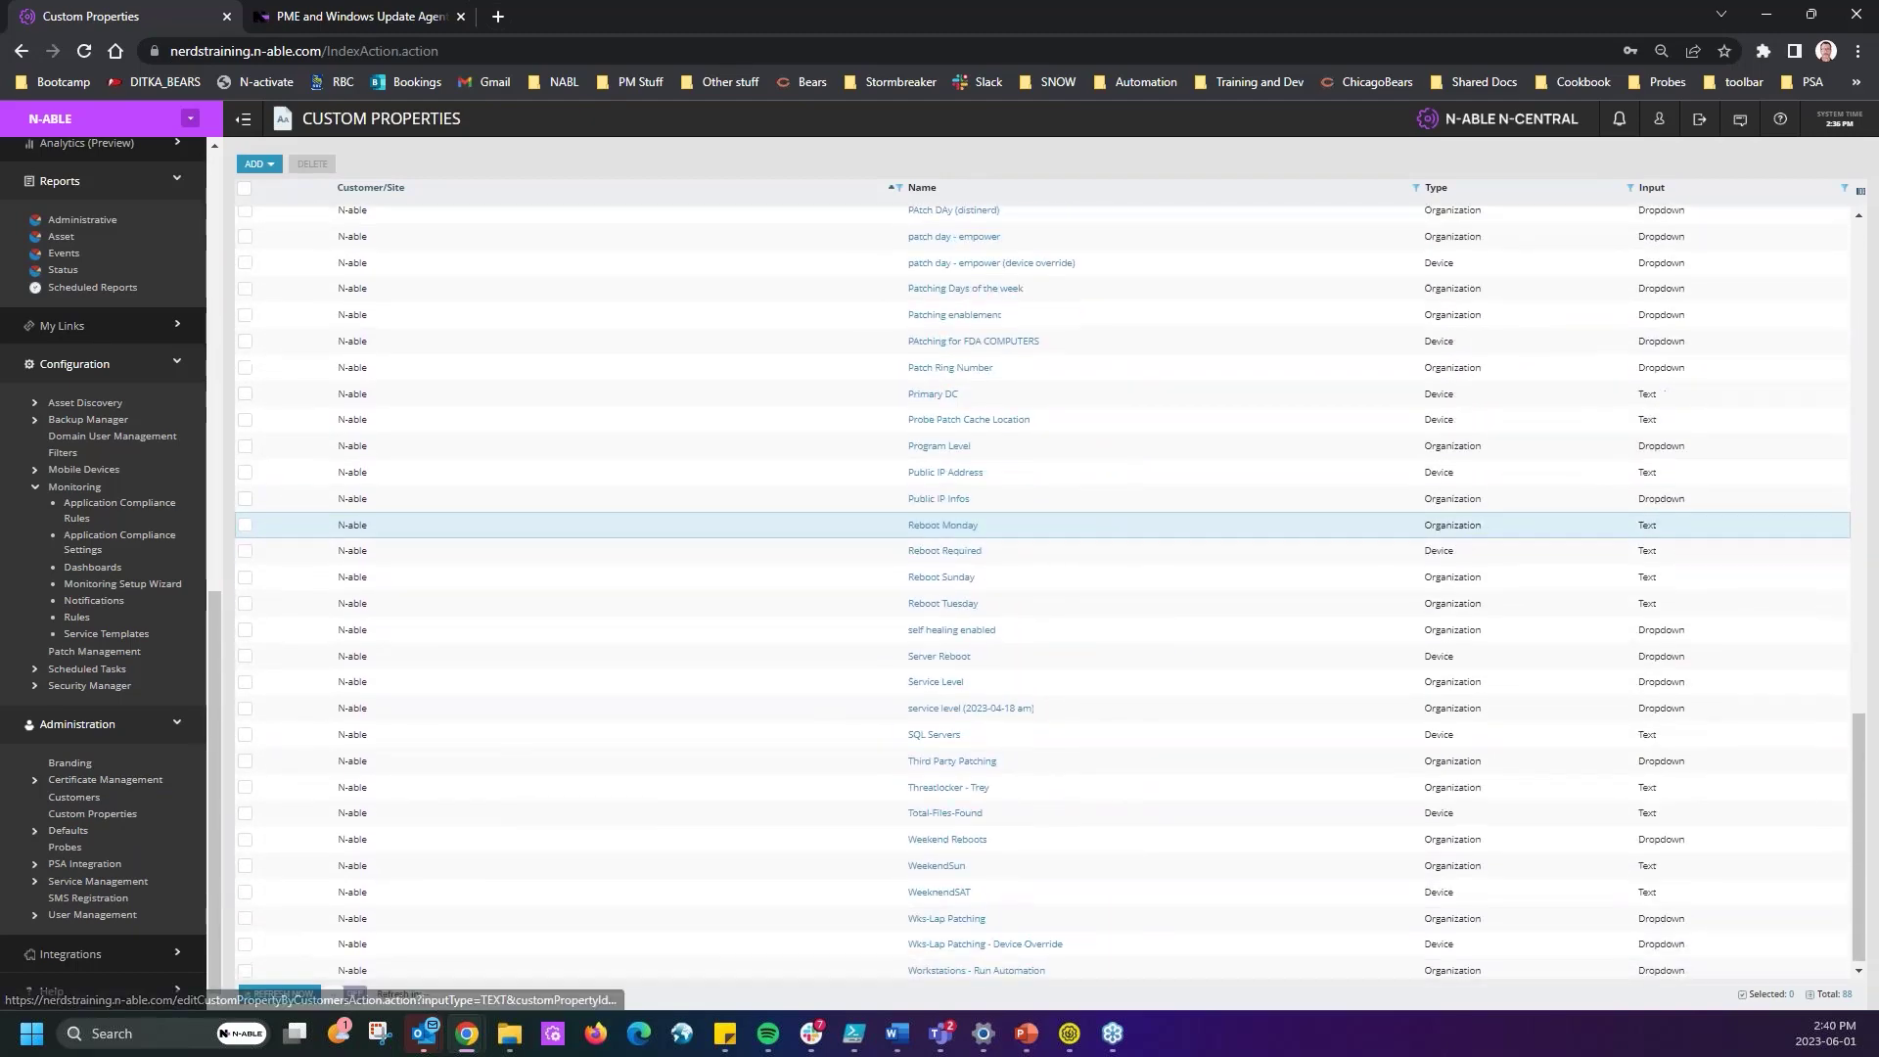
left_click(945, 652)
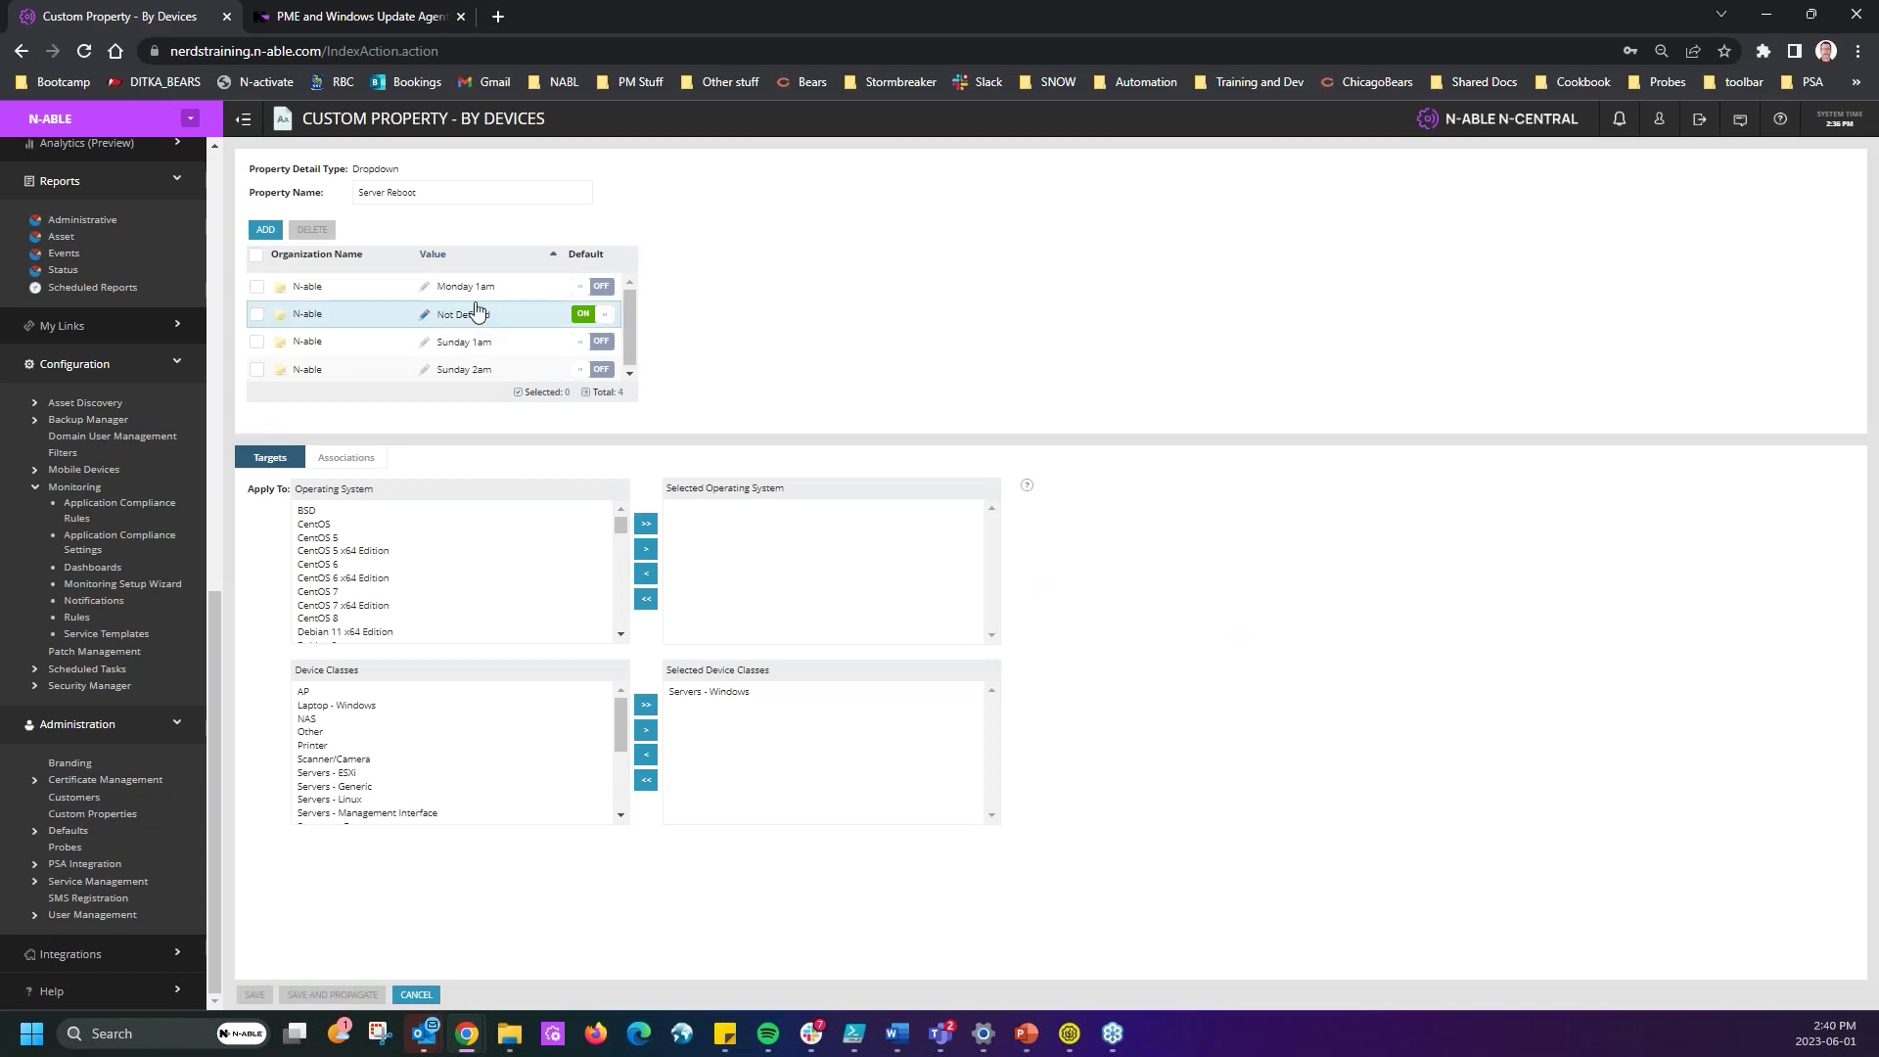
- Examine the Server Reboot dropdown values Monday 1am, Not Defined, Sunday 1am and Sunday 2am
left_click(462, 289)
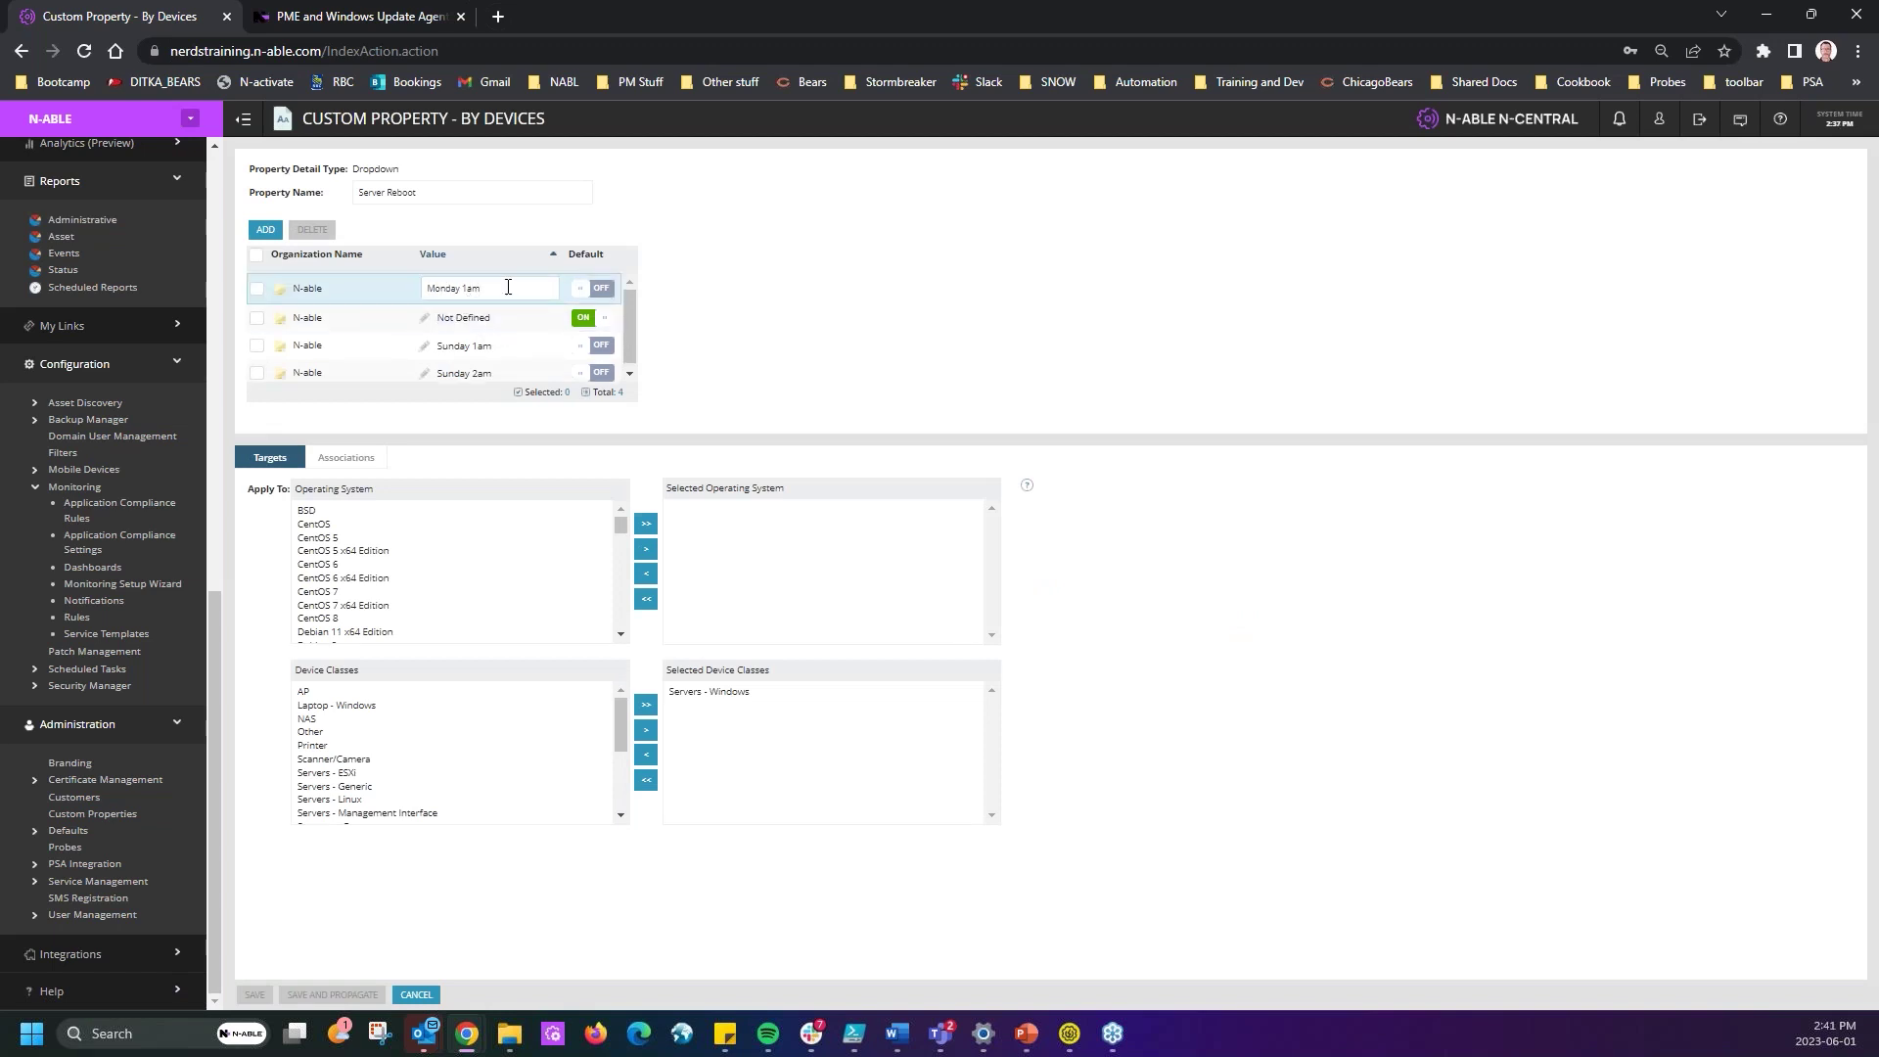
left_click(519, 316)
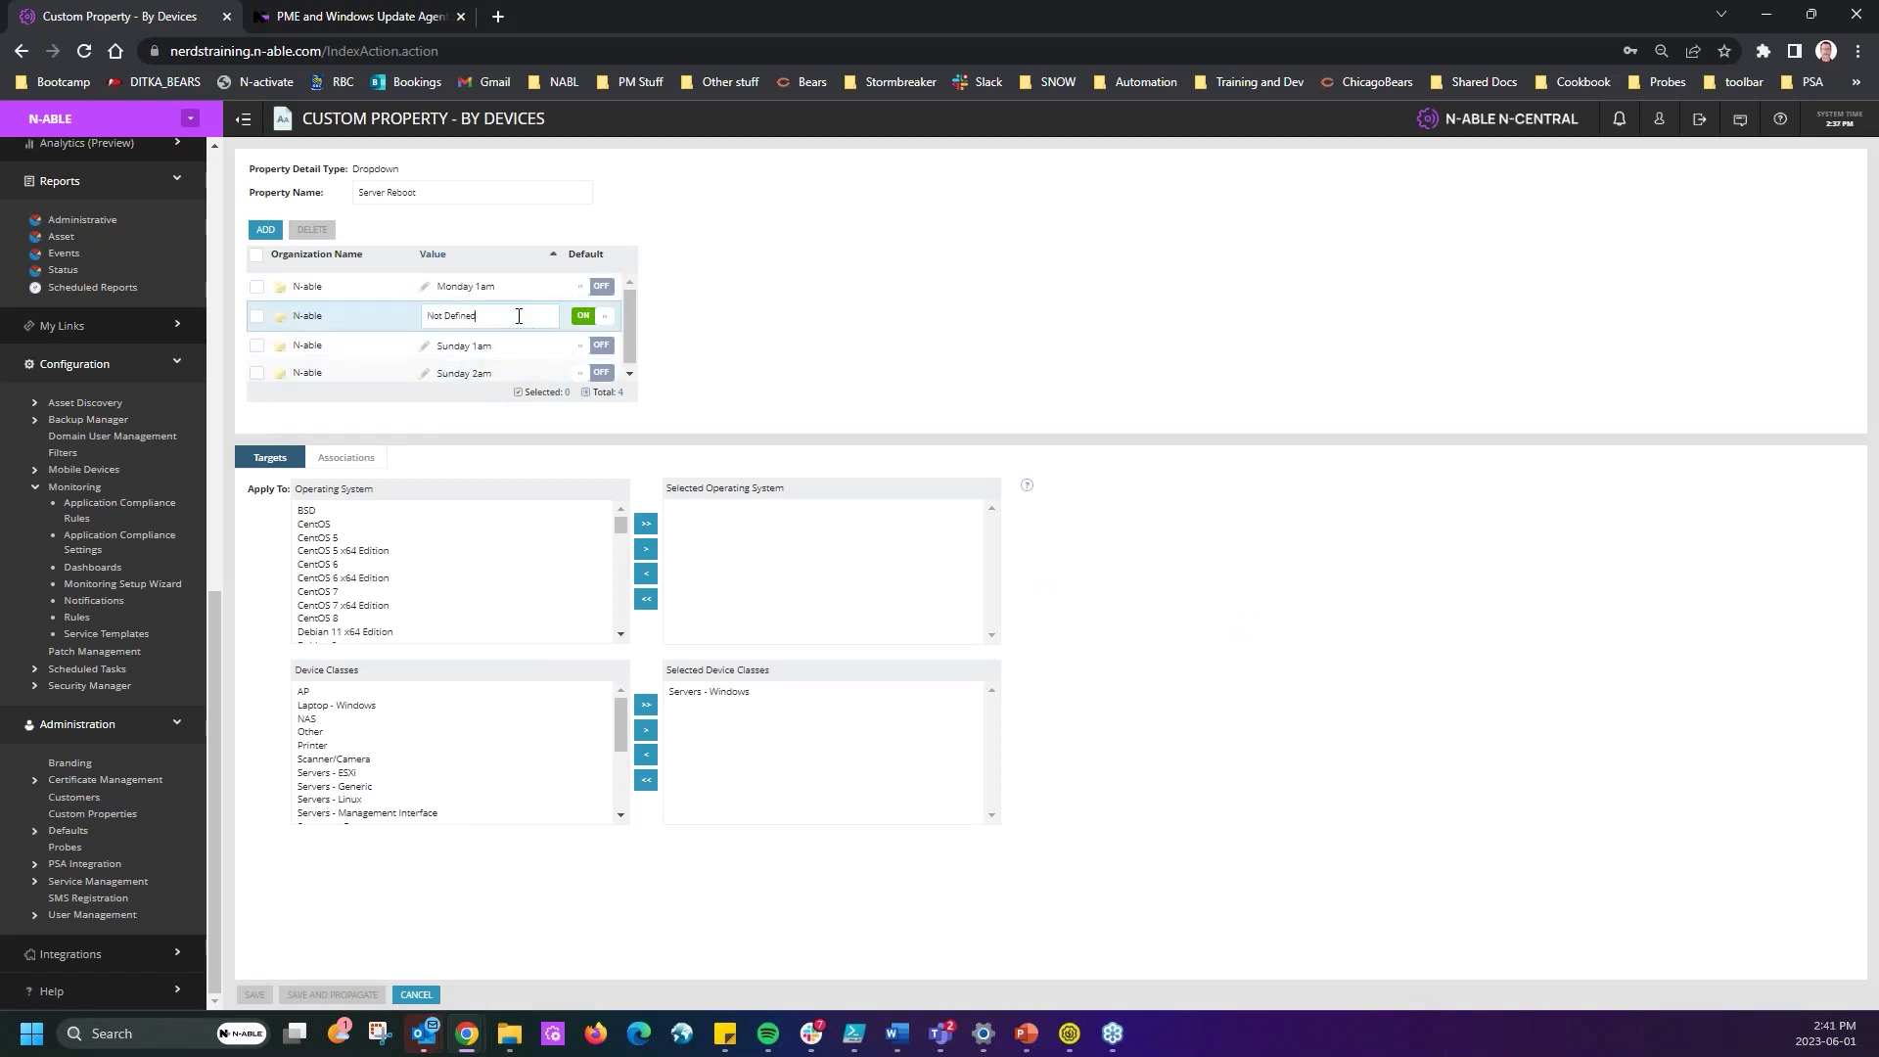
left_click(500, 348)
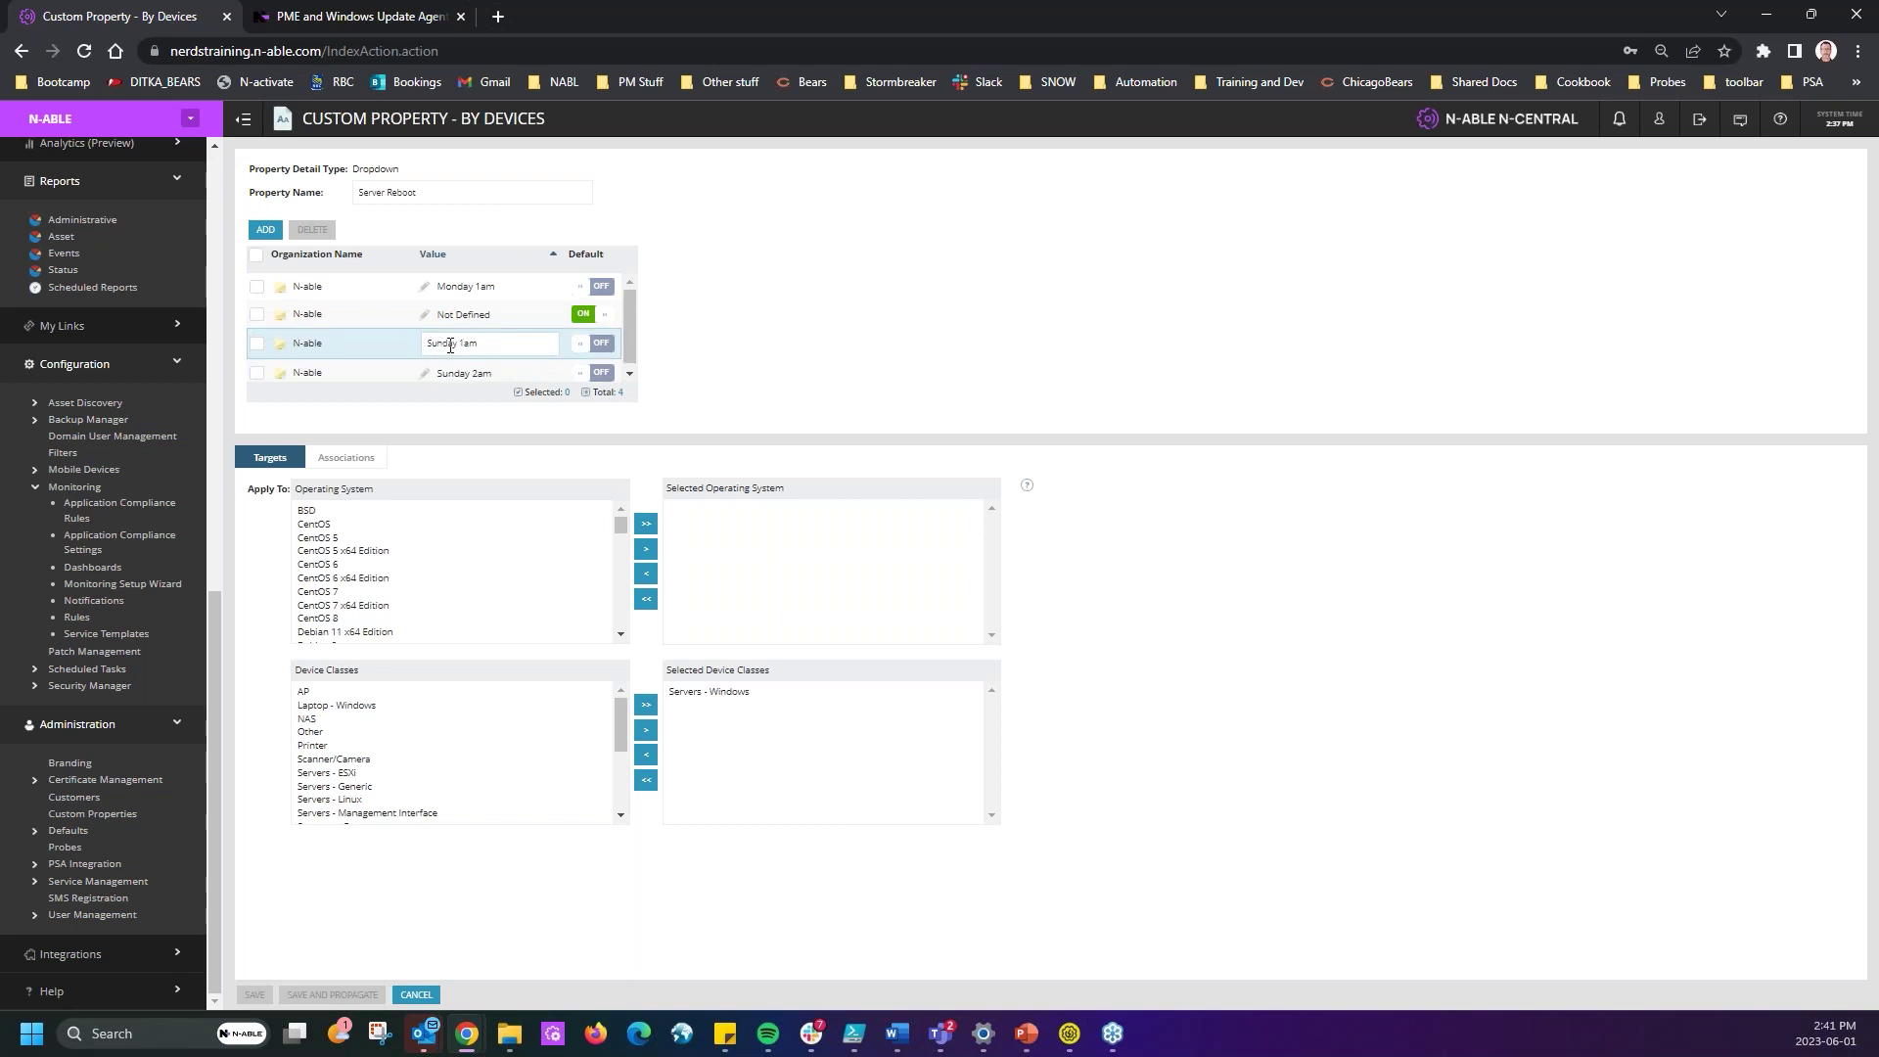
left_click(514, 372)
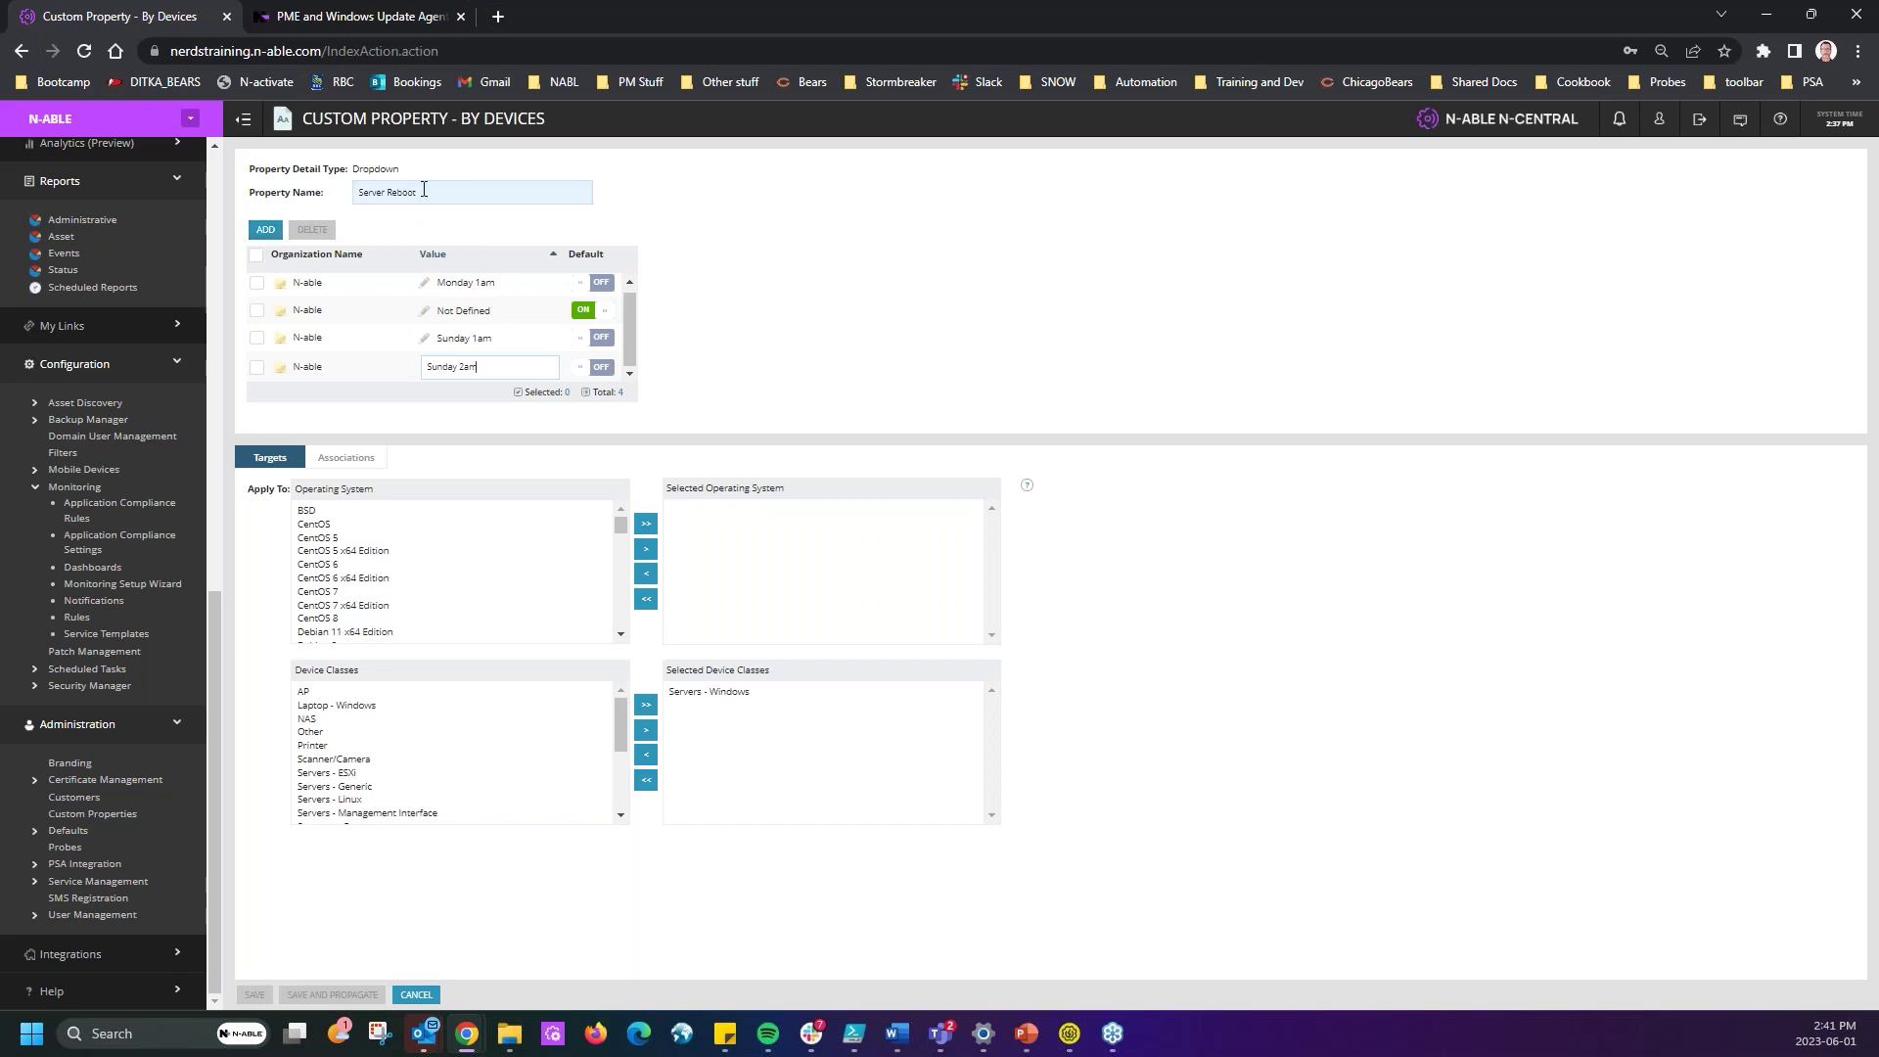
- Add a "Thursday at 3am" value and another value for 11pm to the Server Reboot dropdown, and save the property
left_click(265, 229)
type("1")
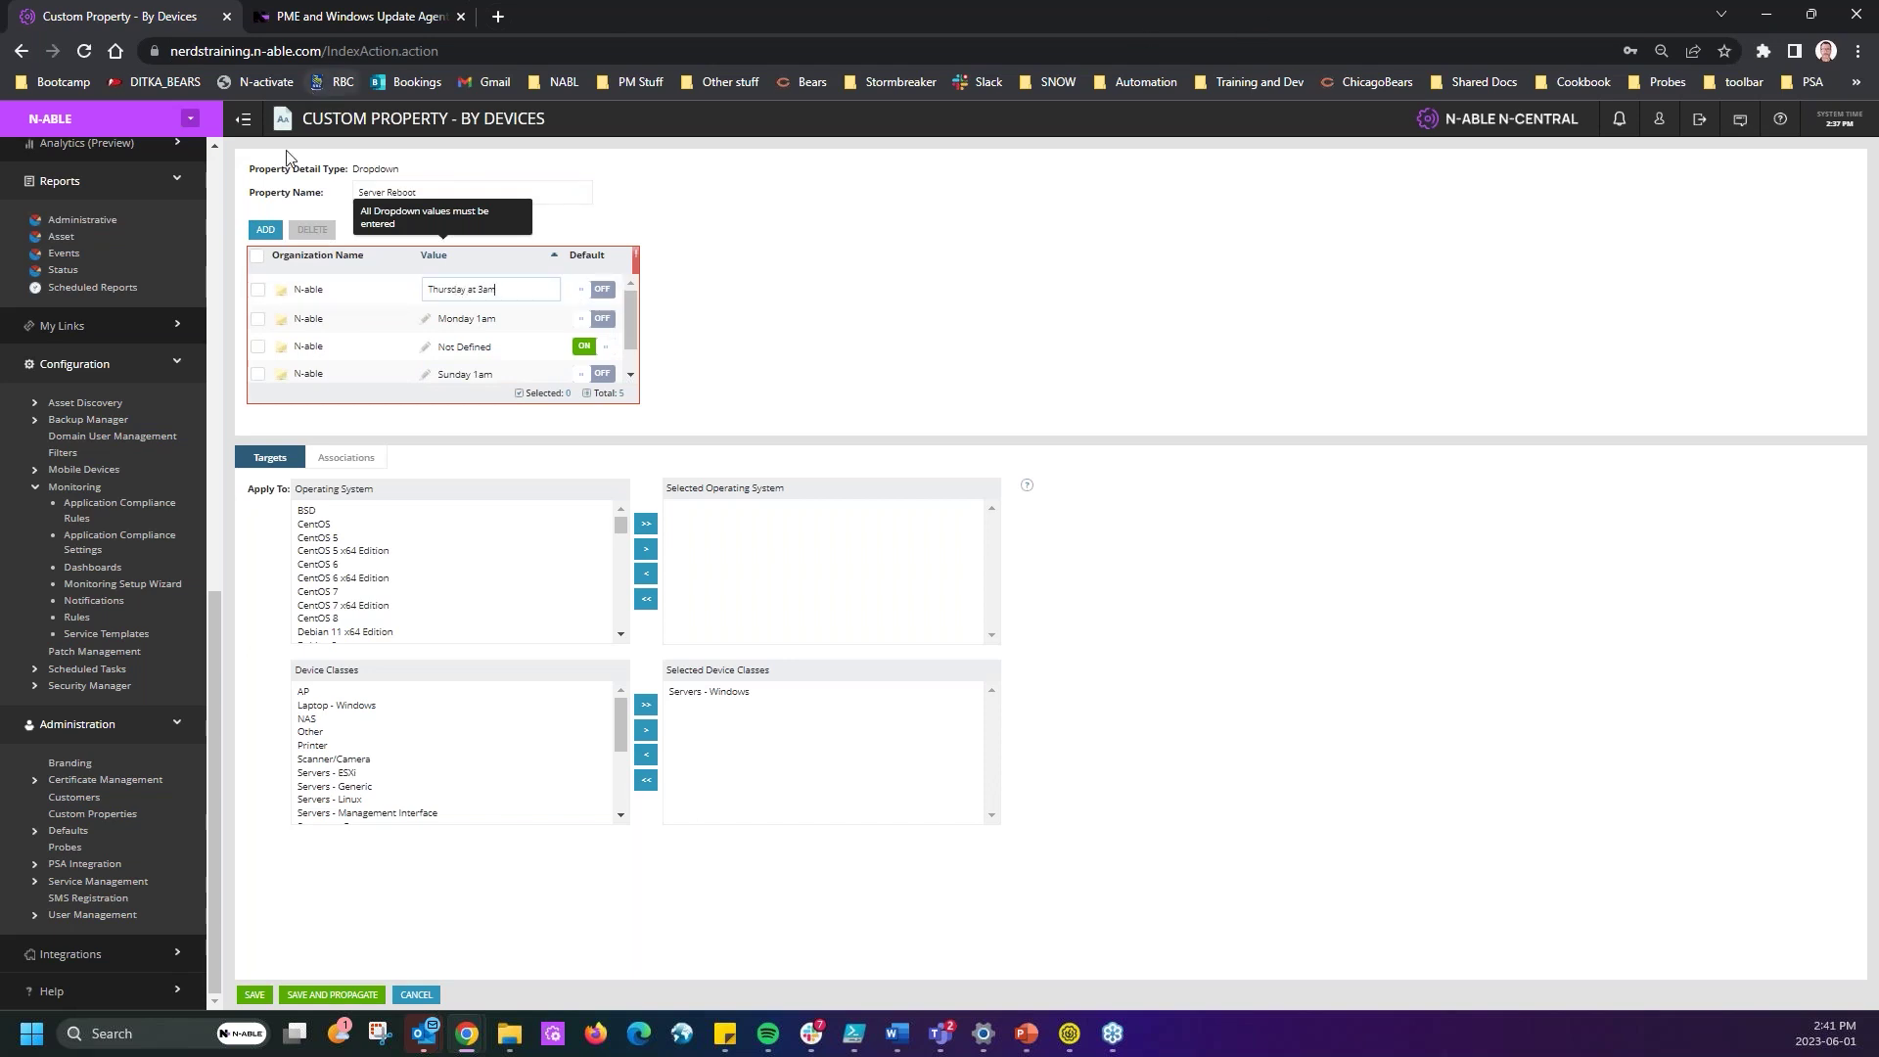
left_click(265, 229)
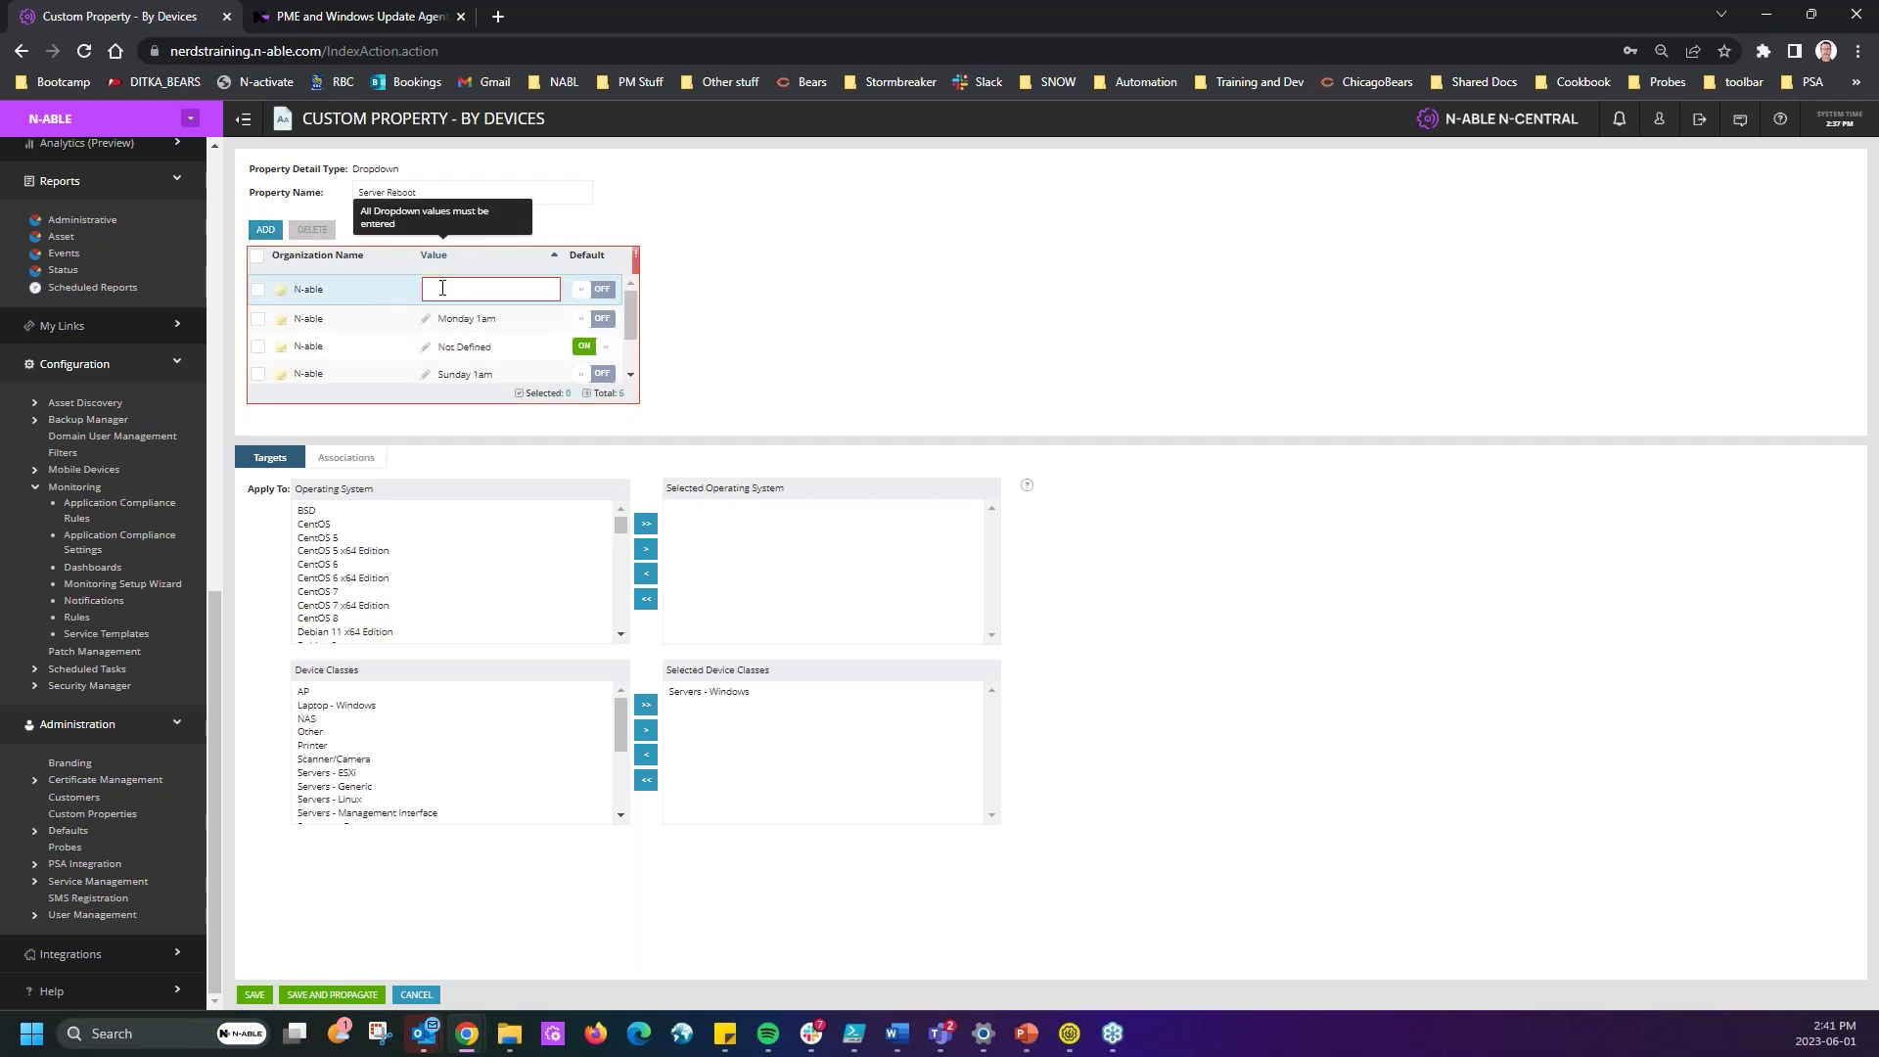
type("11pm")
key("Return")
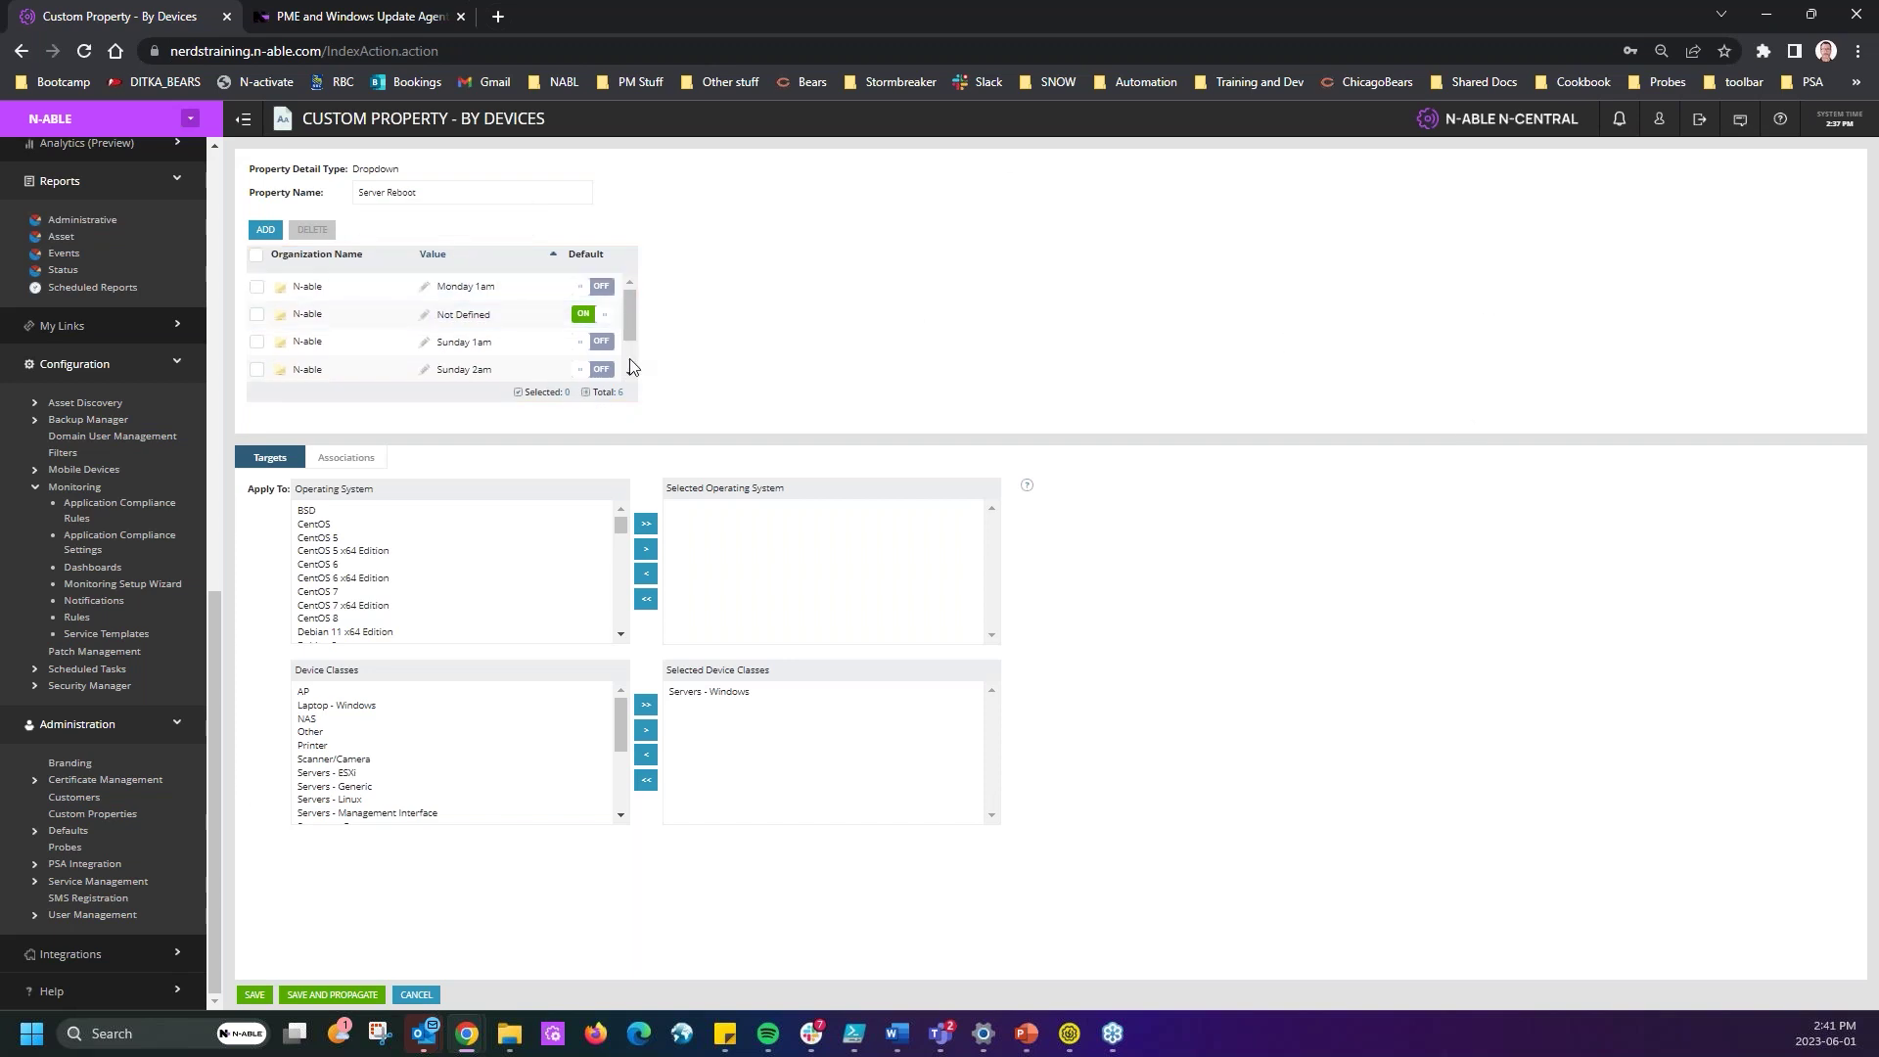
left_click(255, 994)
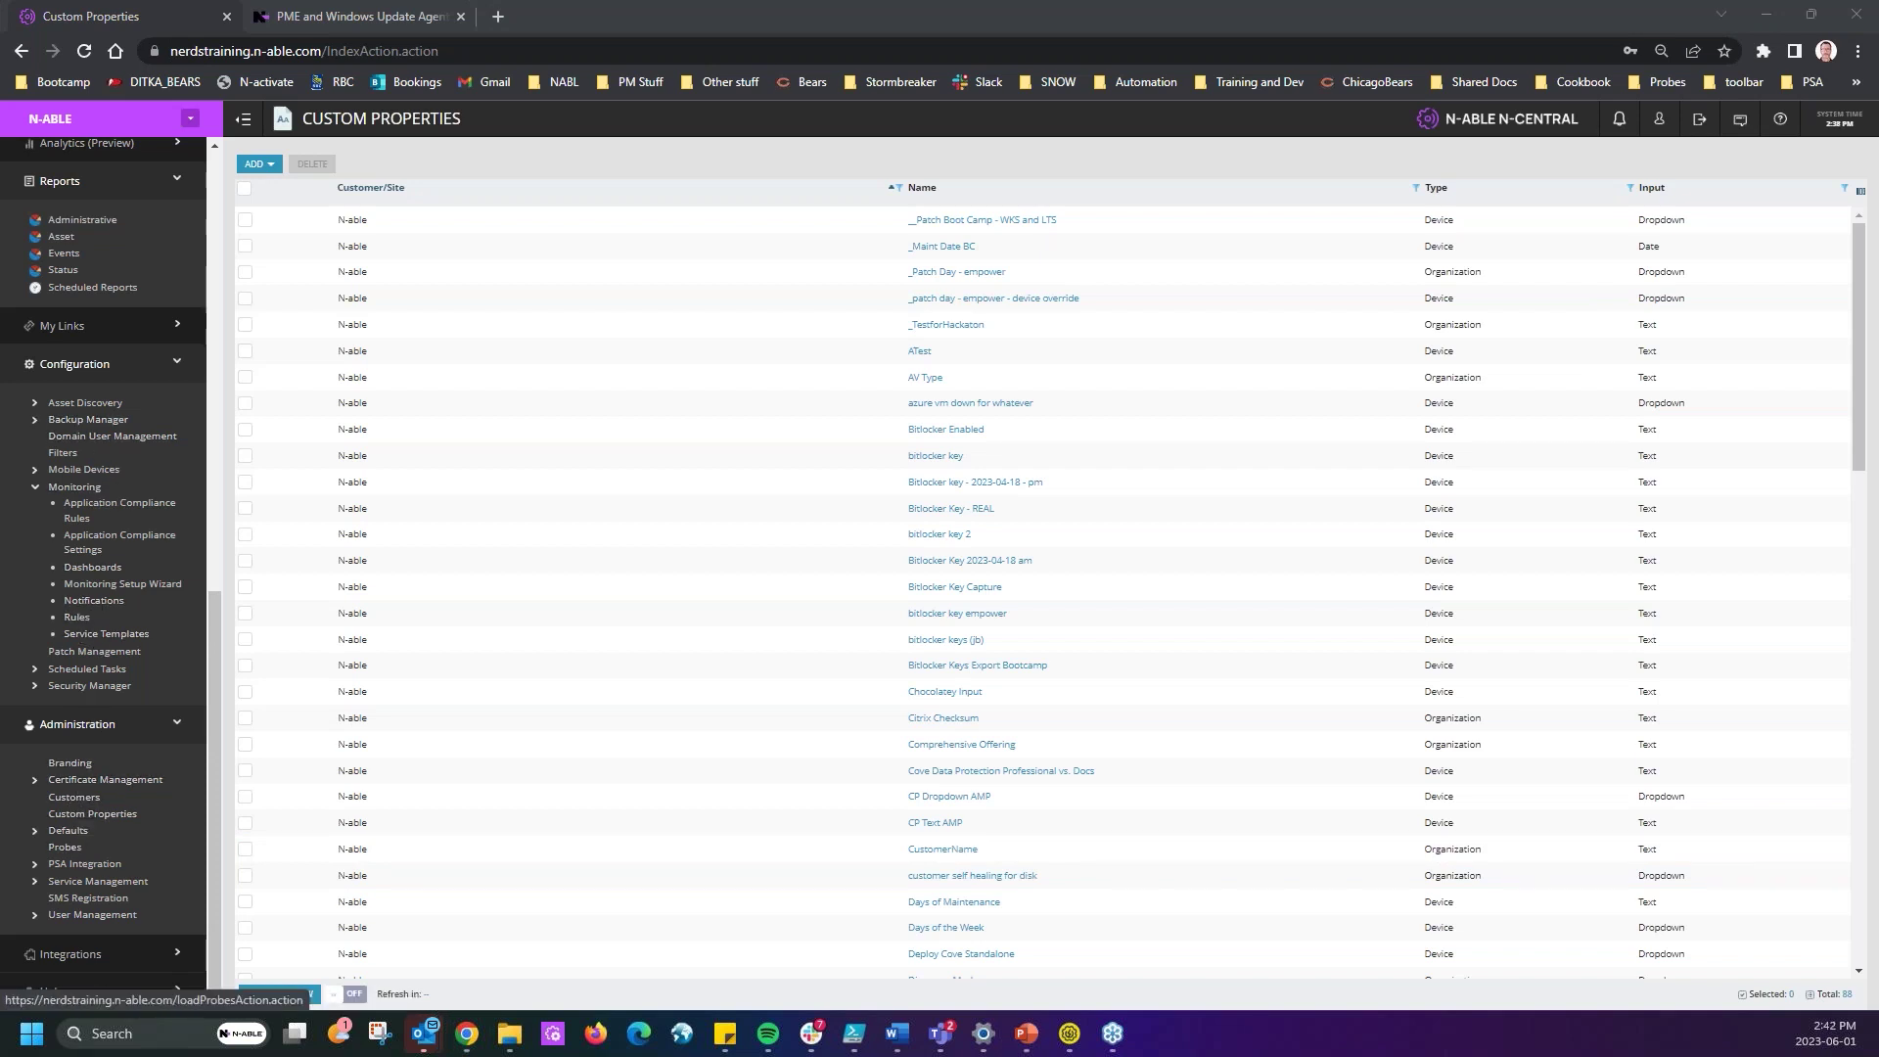
- Start a new device filter with a condition in the Device category based on Custom Device Property
left_click(63, 452)
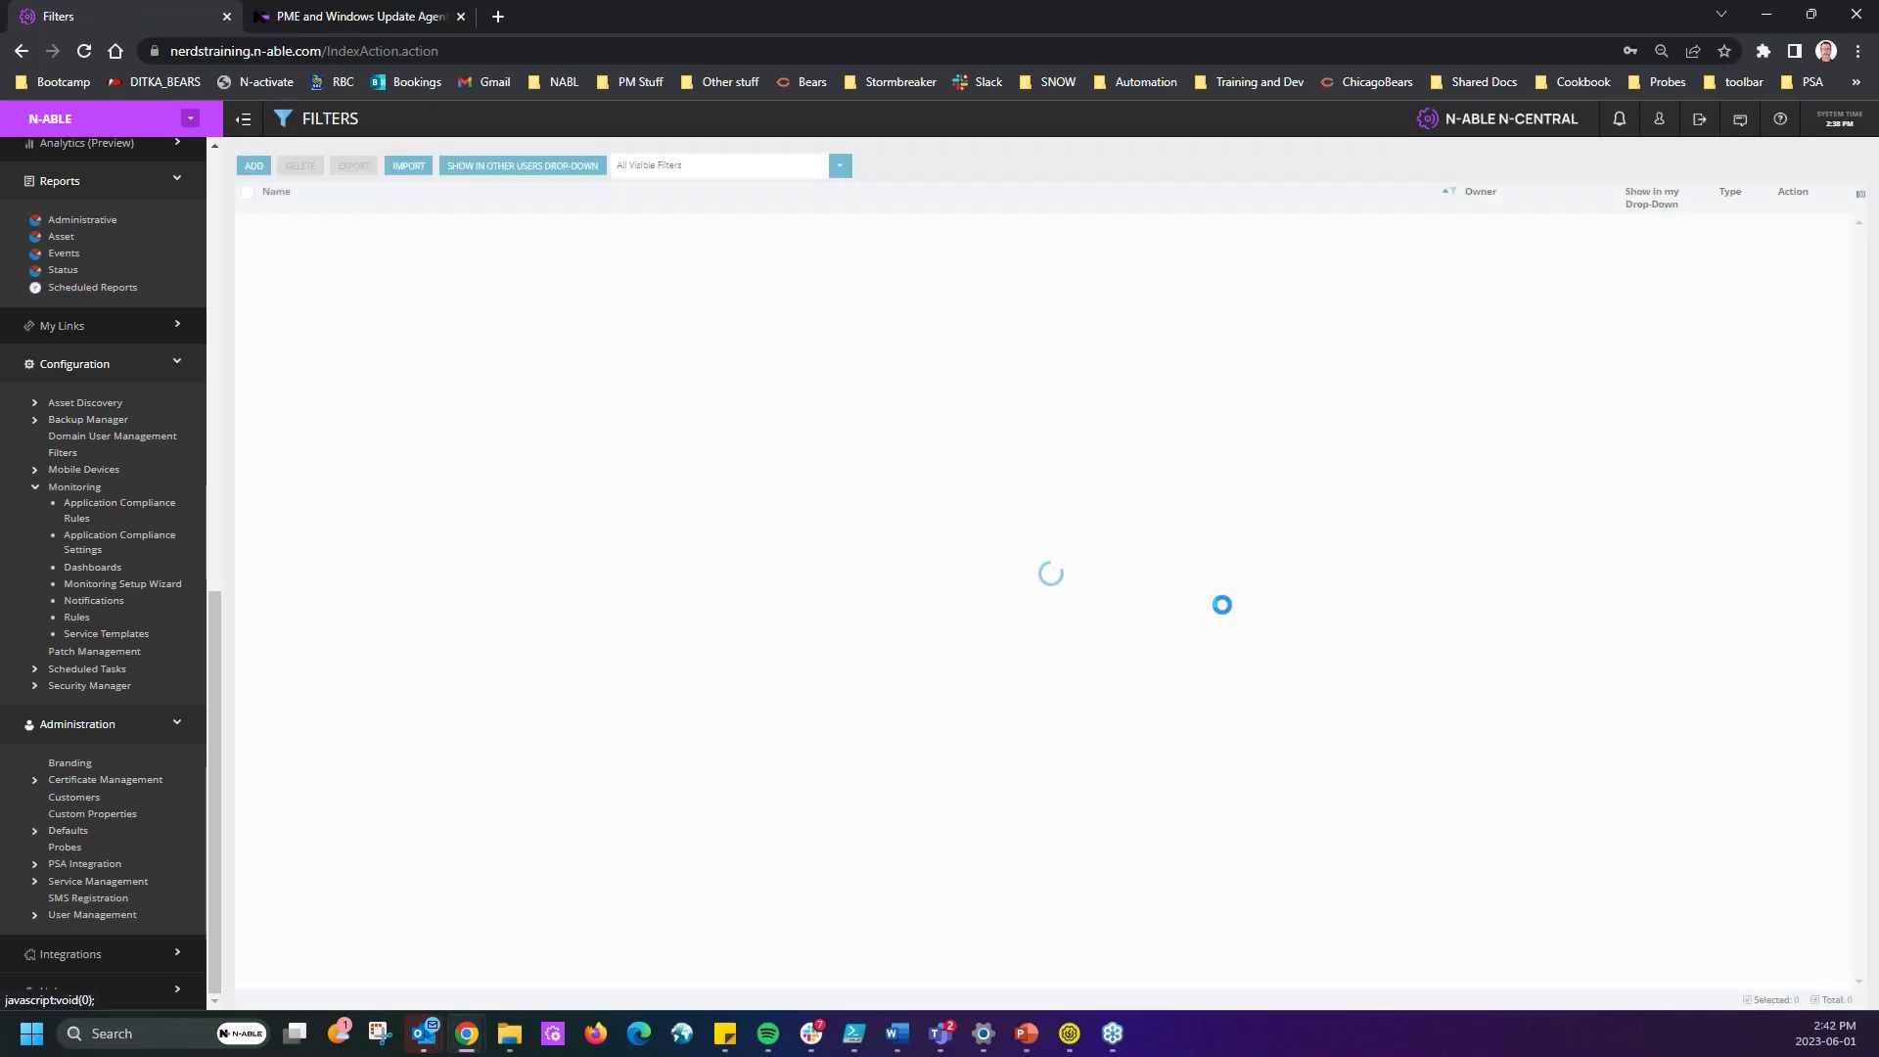
left_click(254, 165)
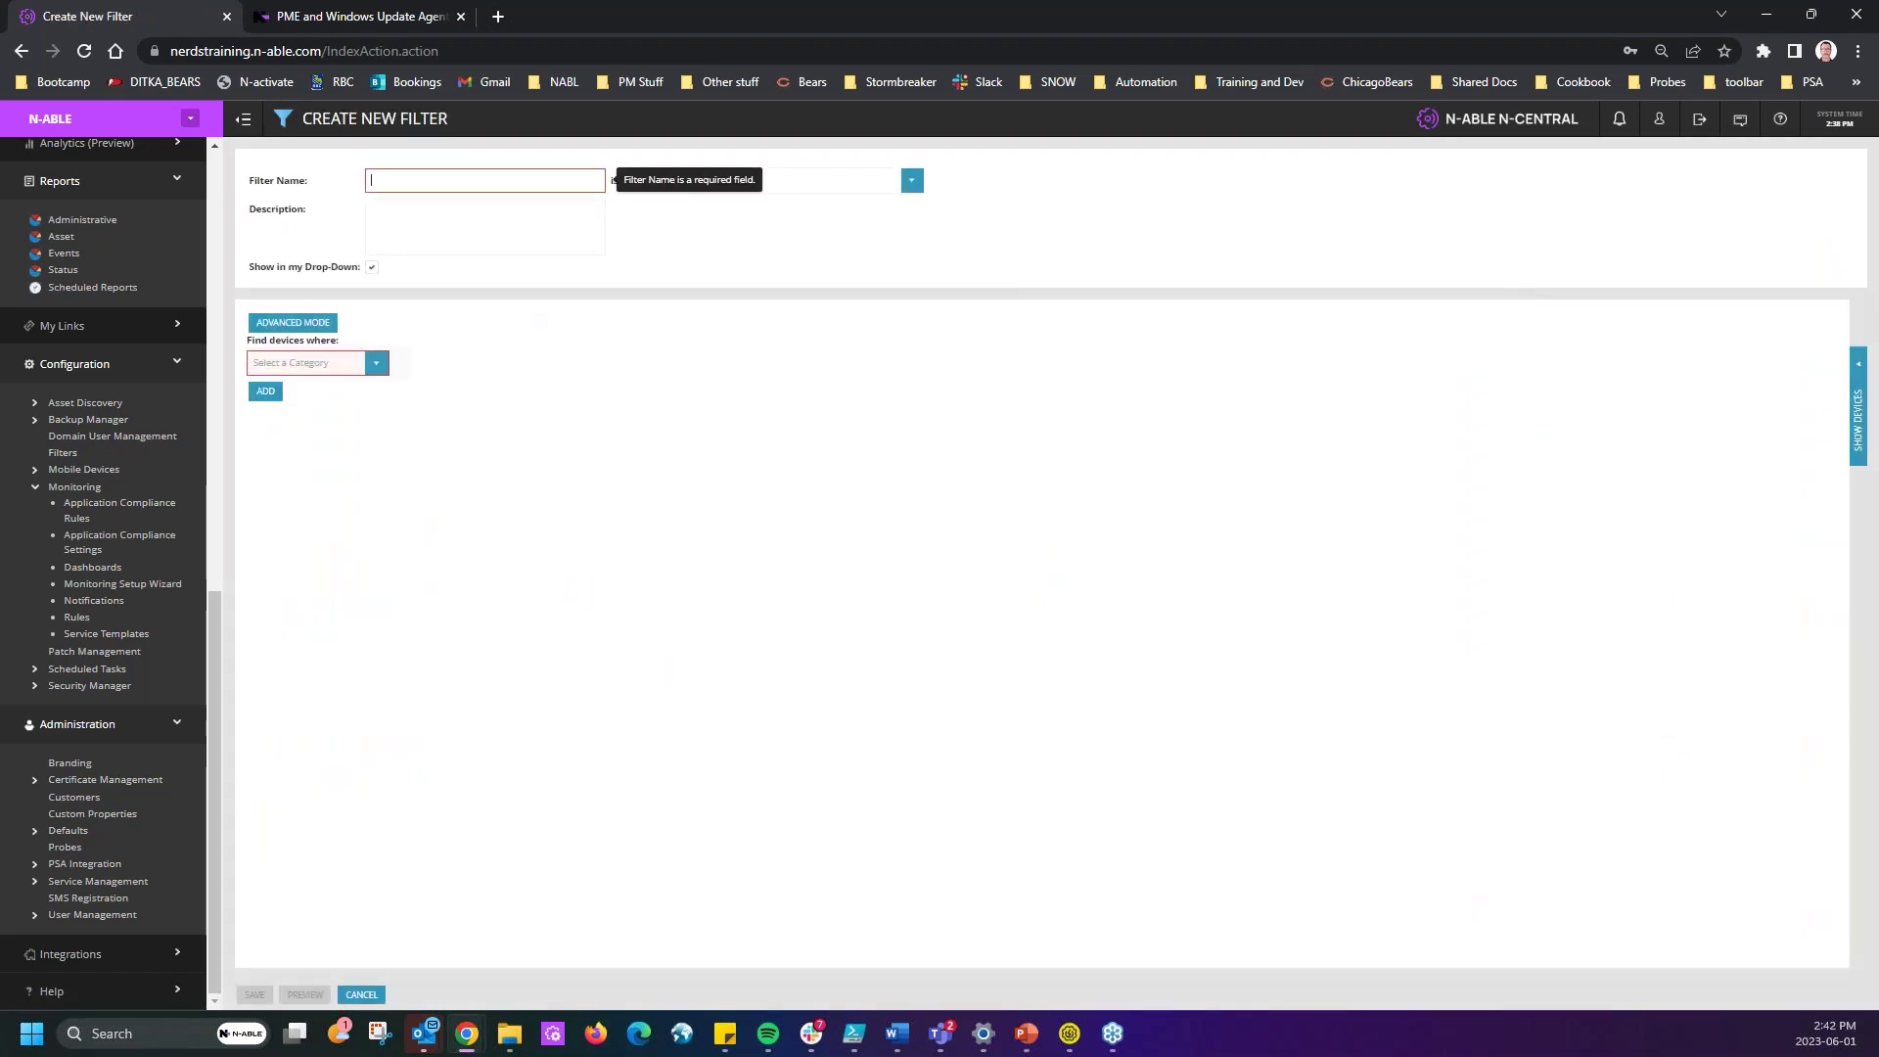
left_click(374, 362)
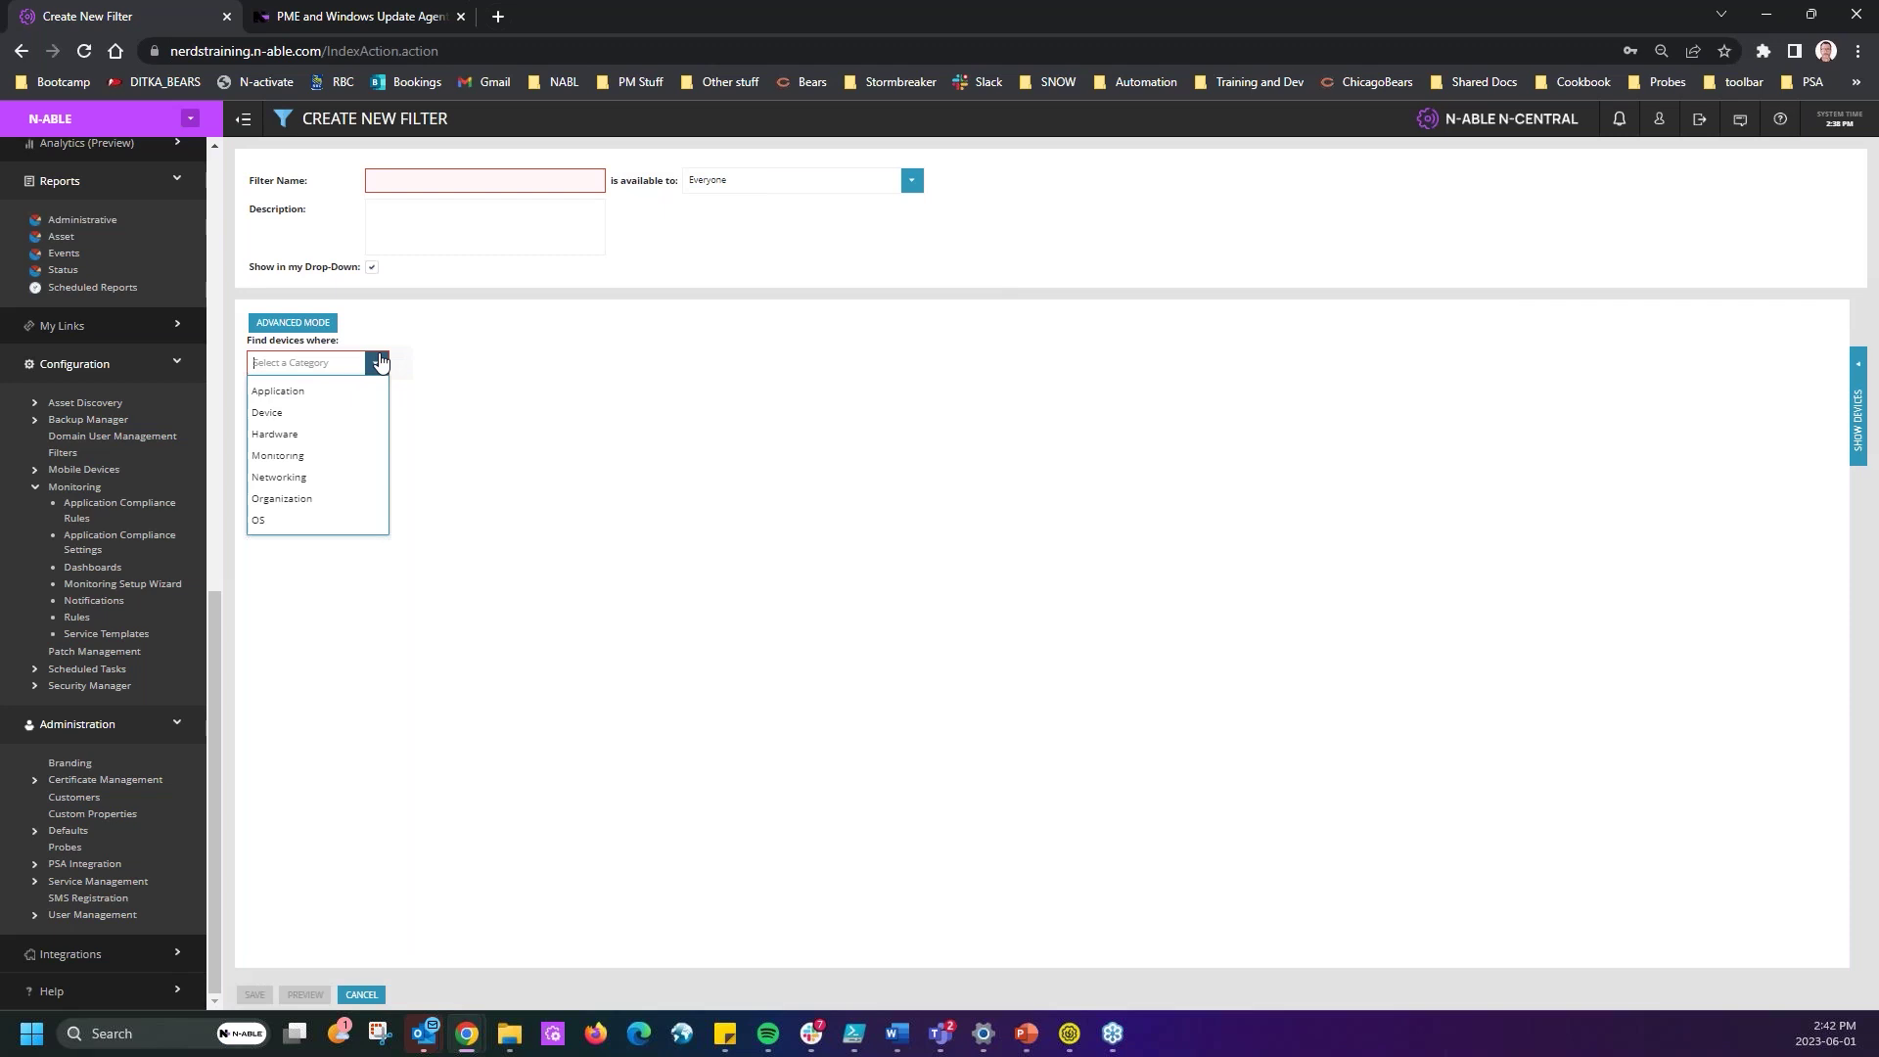
left_click(294, 411)
left_click(620, 364)
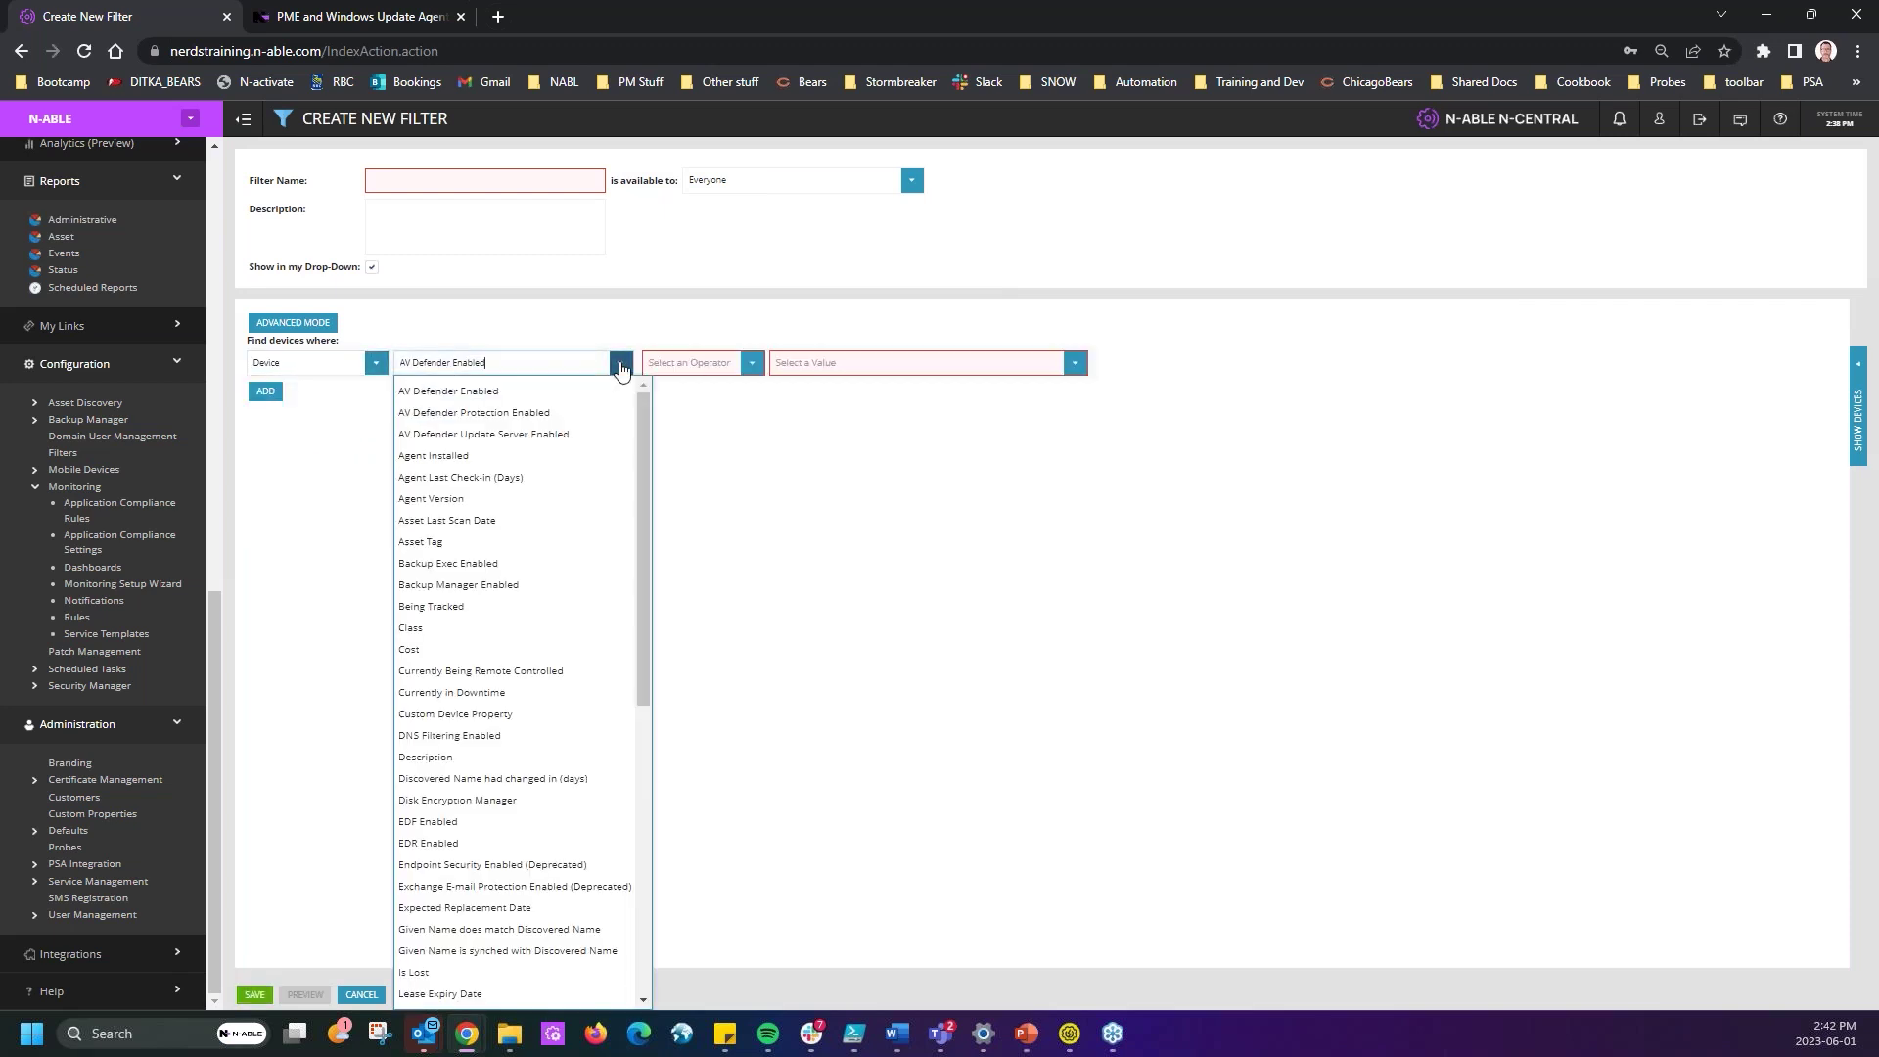
scroll(499, 788, "down", 6)
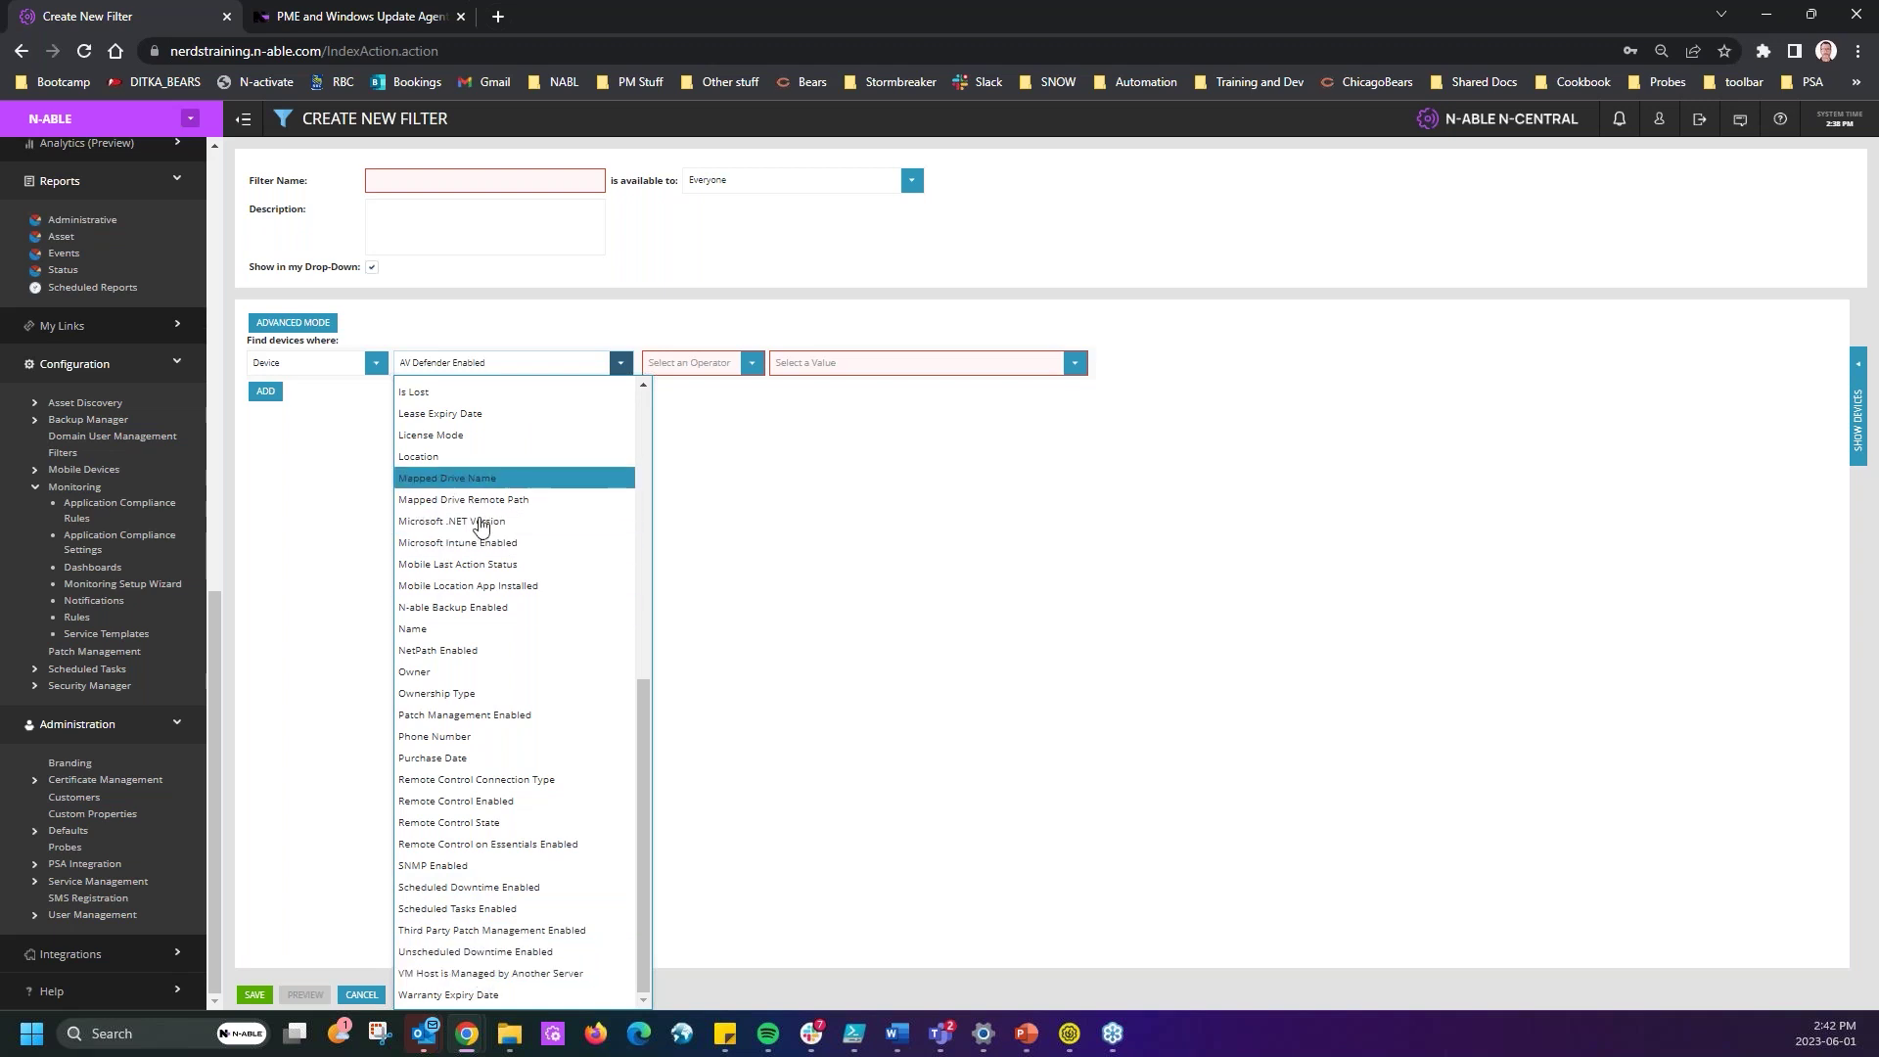
scroll(532, 637, "up", 5)
scroll(548, 488, "up", 3)
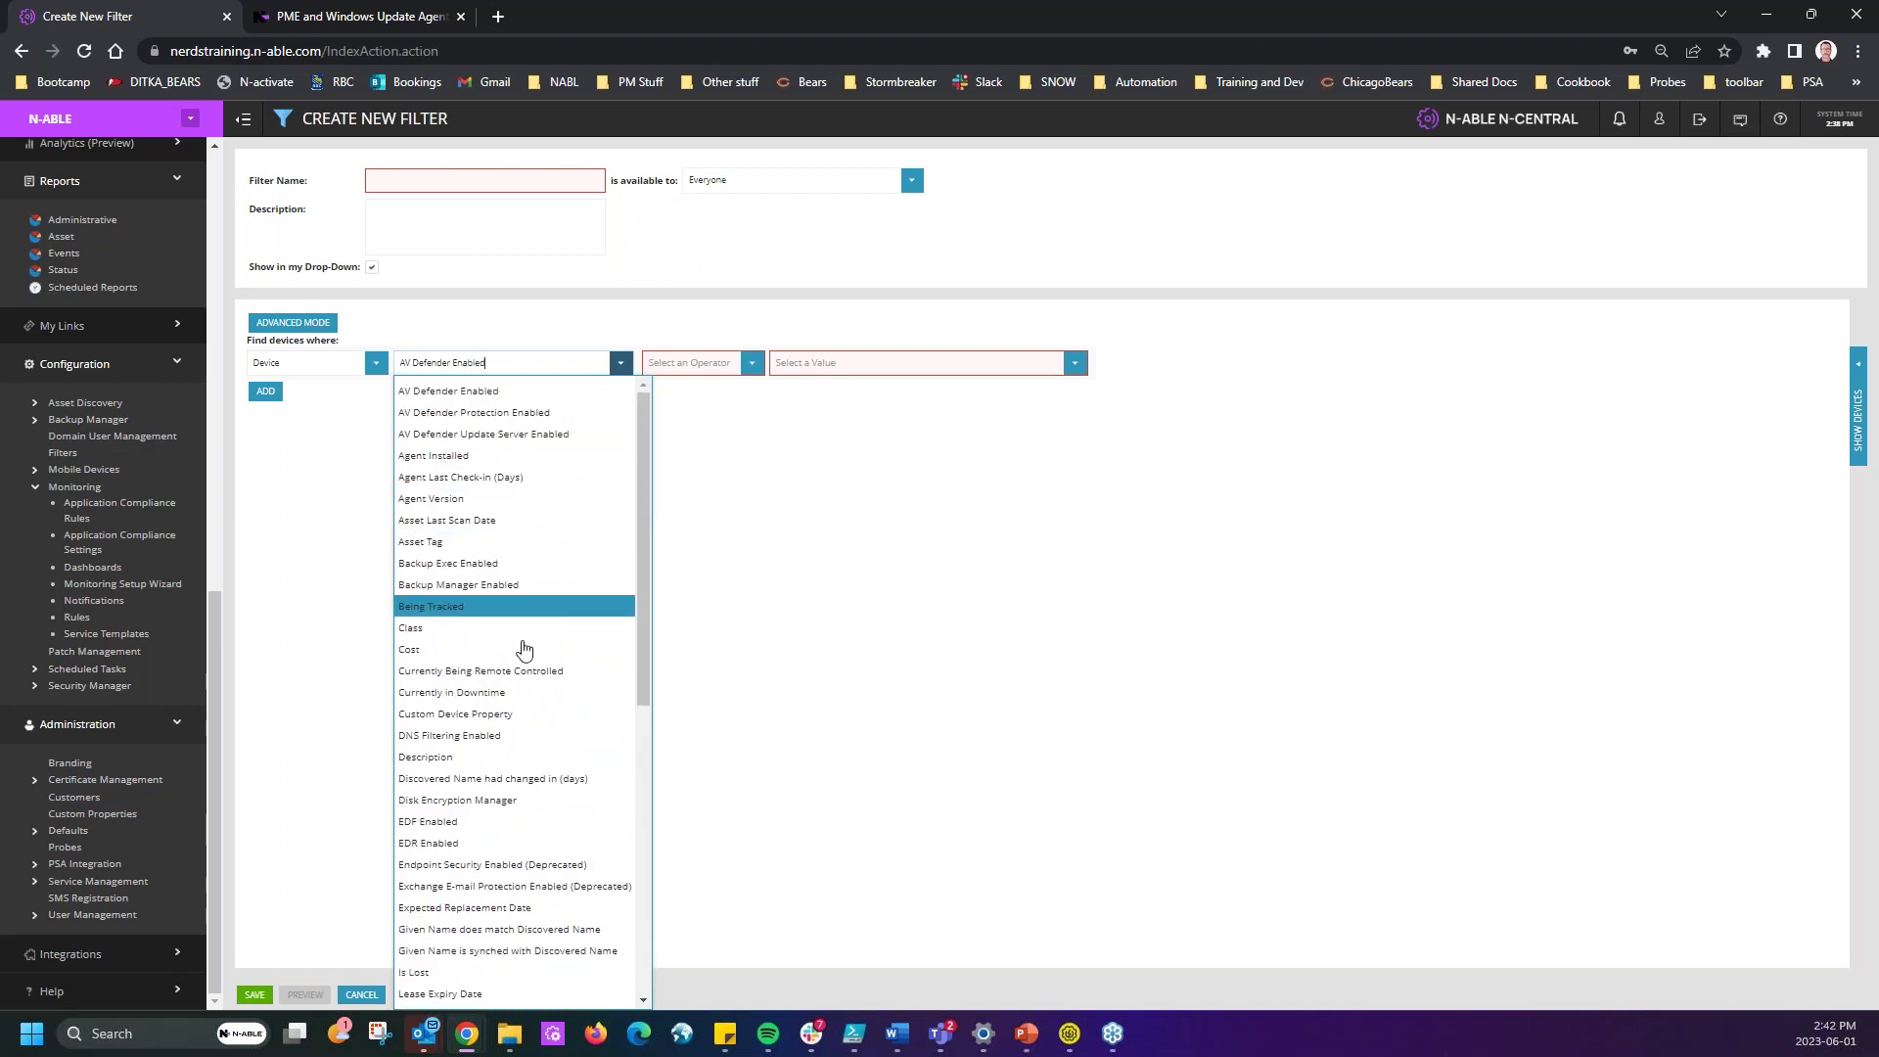
left_click(512, 721)
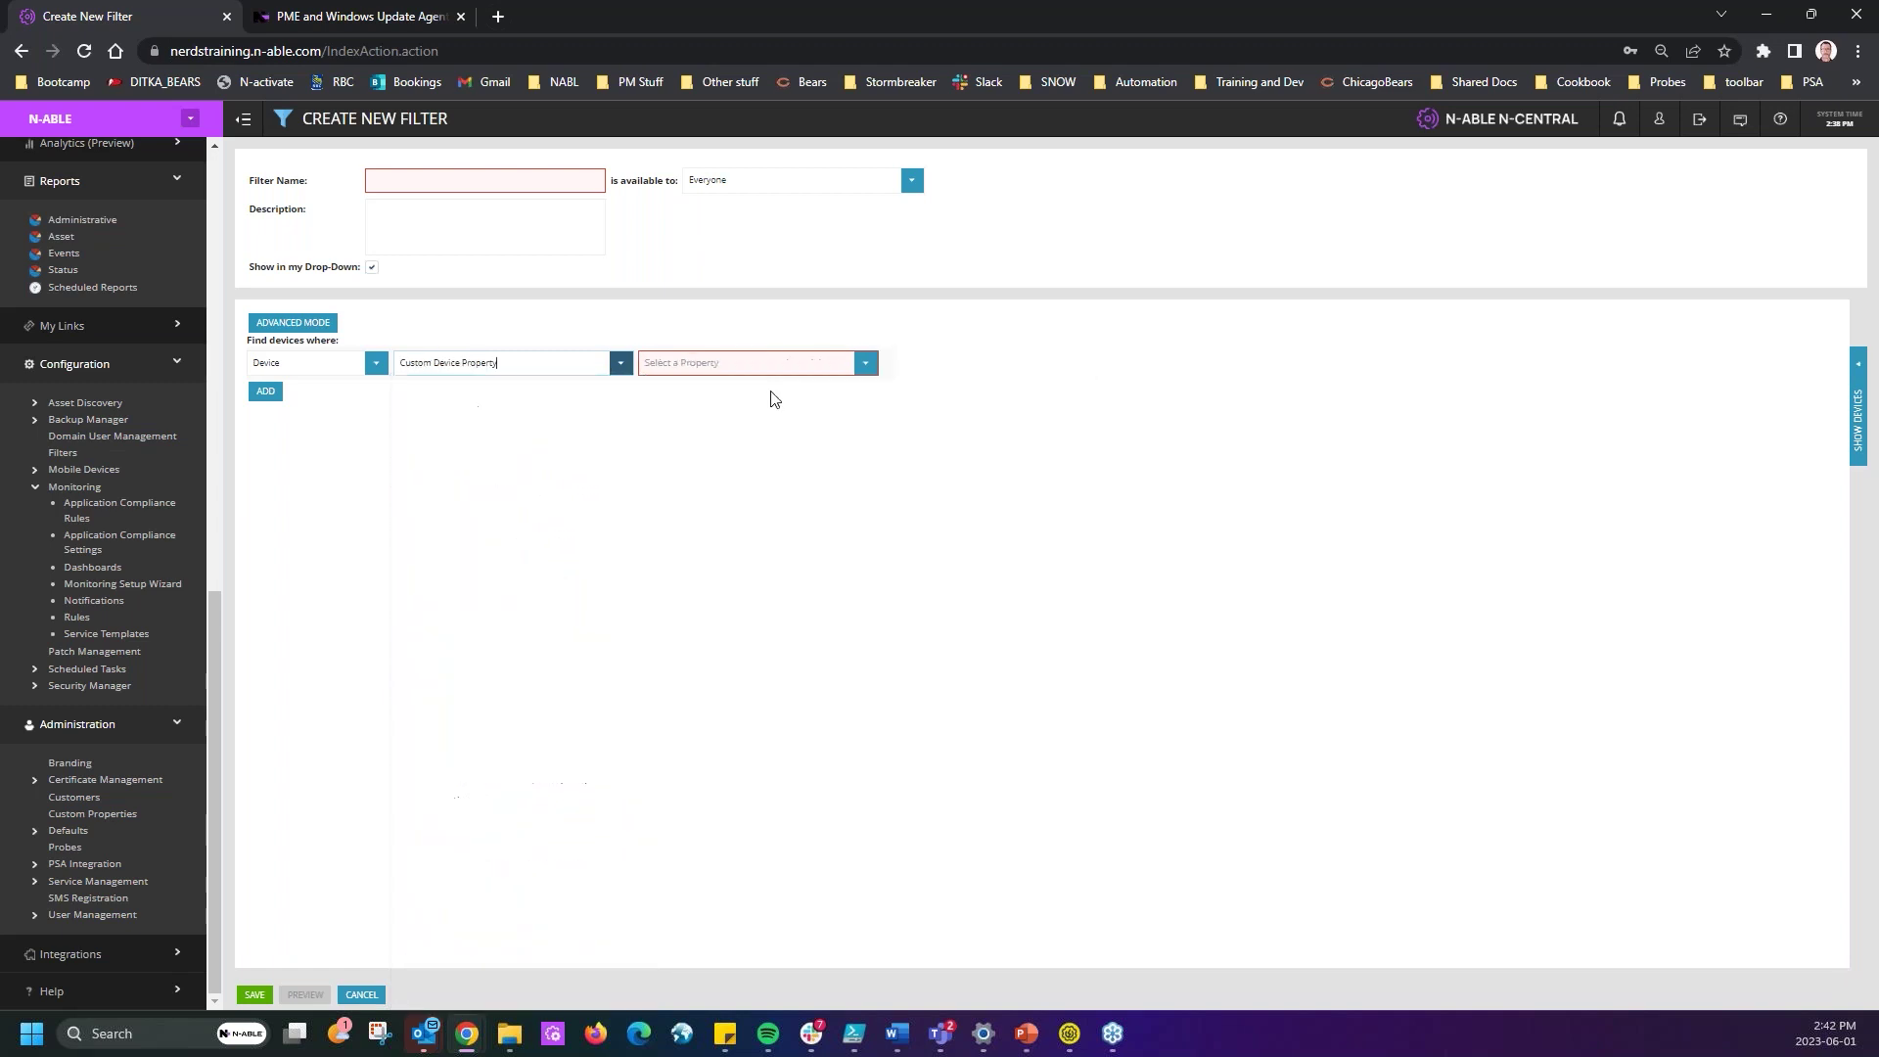
- Set the filter condition to the Server Reboot custom property EQUAL TO Not Defined
left_click(865, 362)
scroll(789, 826, "down", 5)
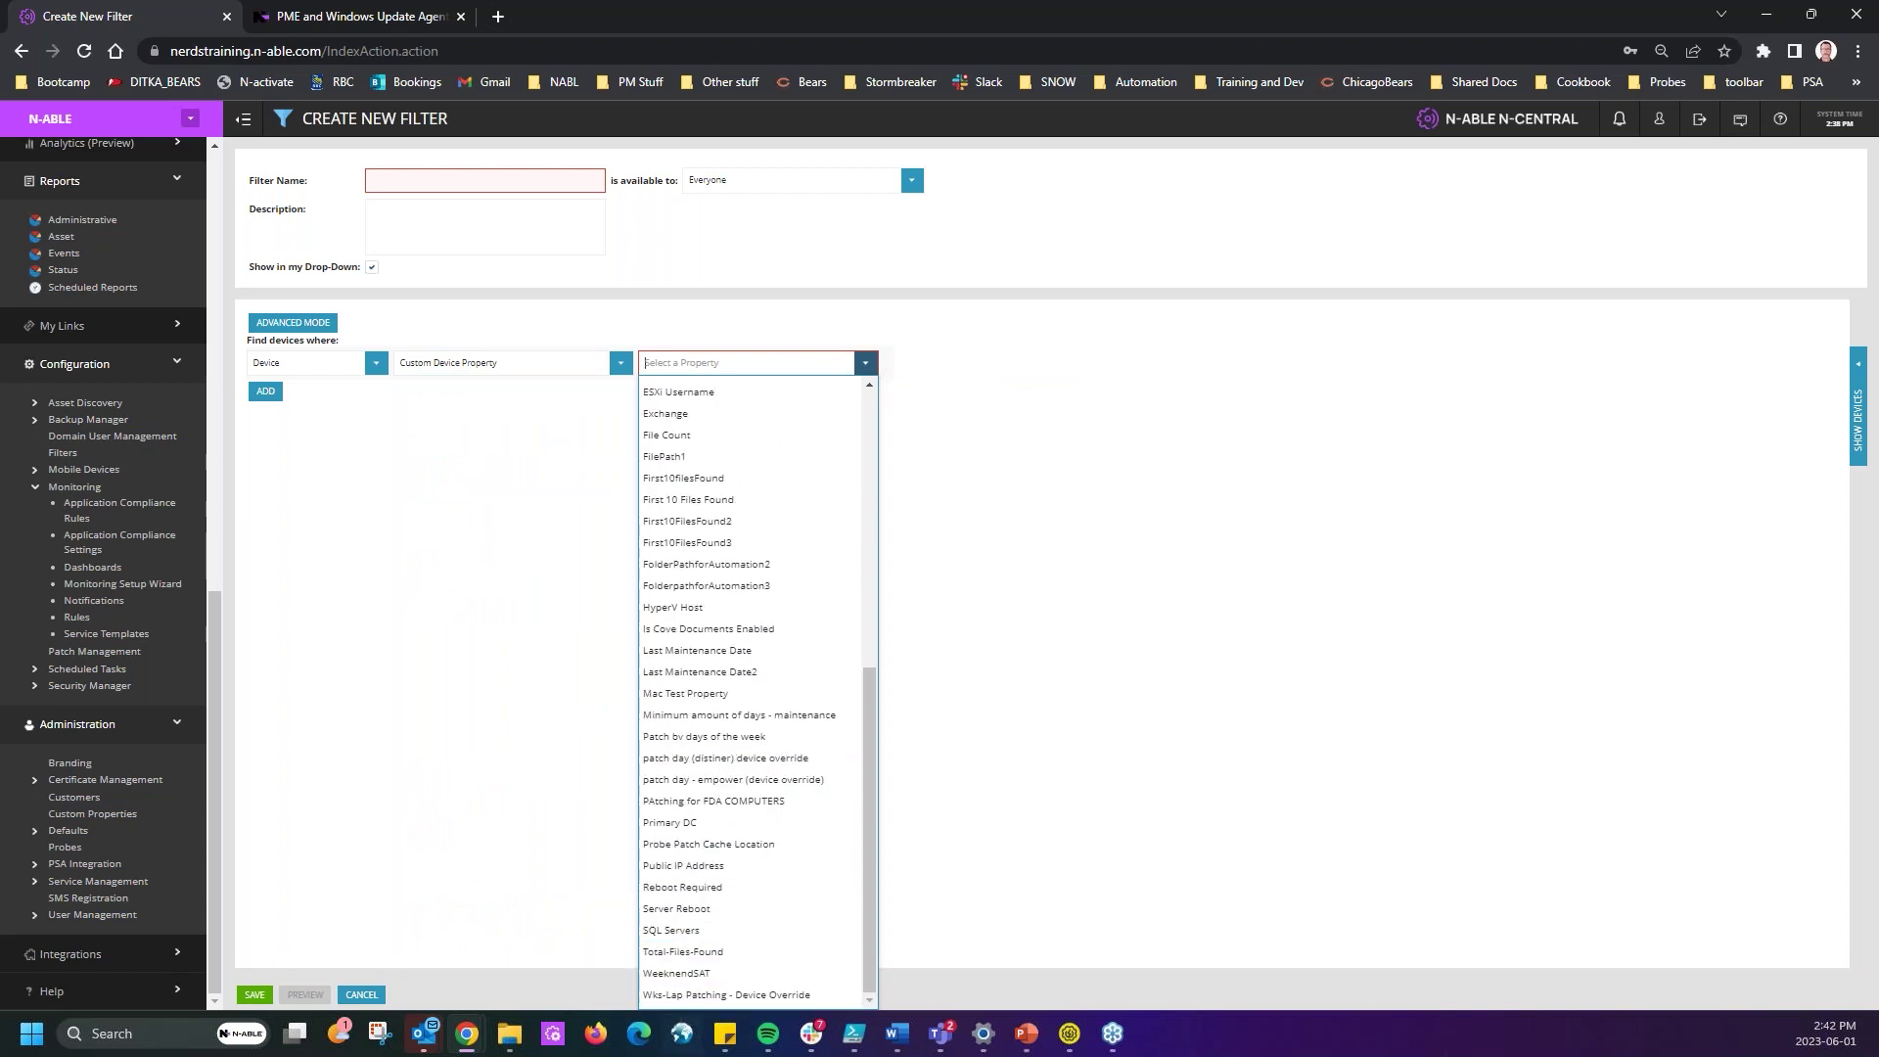
left_click(690, 909)
left_click(991, 363)
left_click(934, 389)
left_click(1302, 360)
left_click(1154, 389)
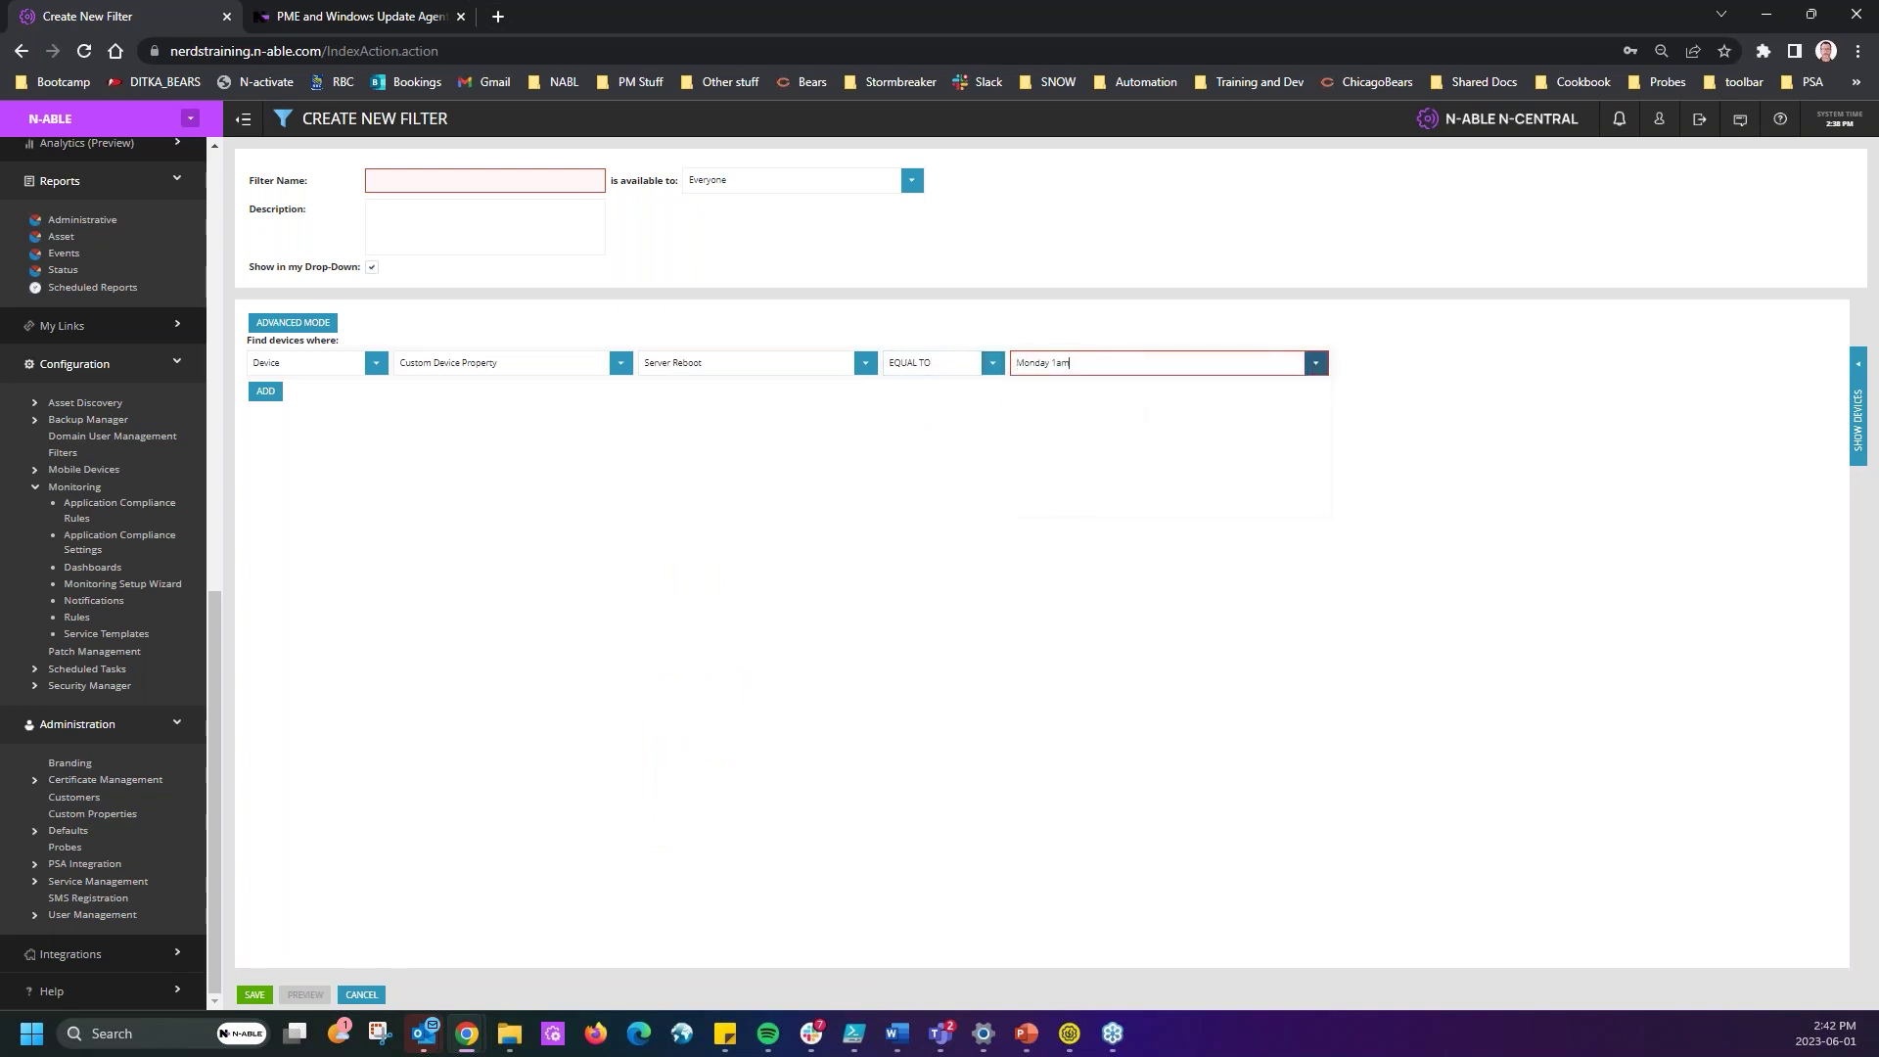
left_click(1315, 363)
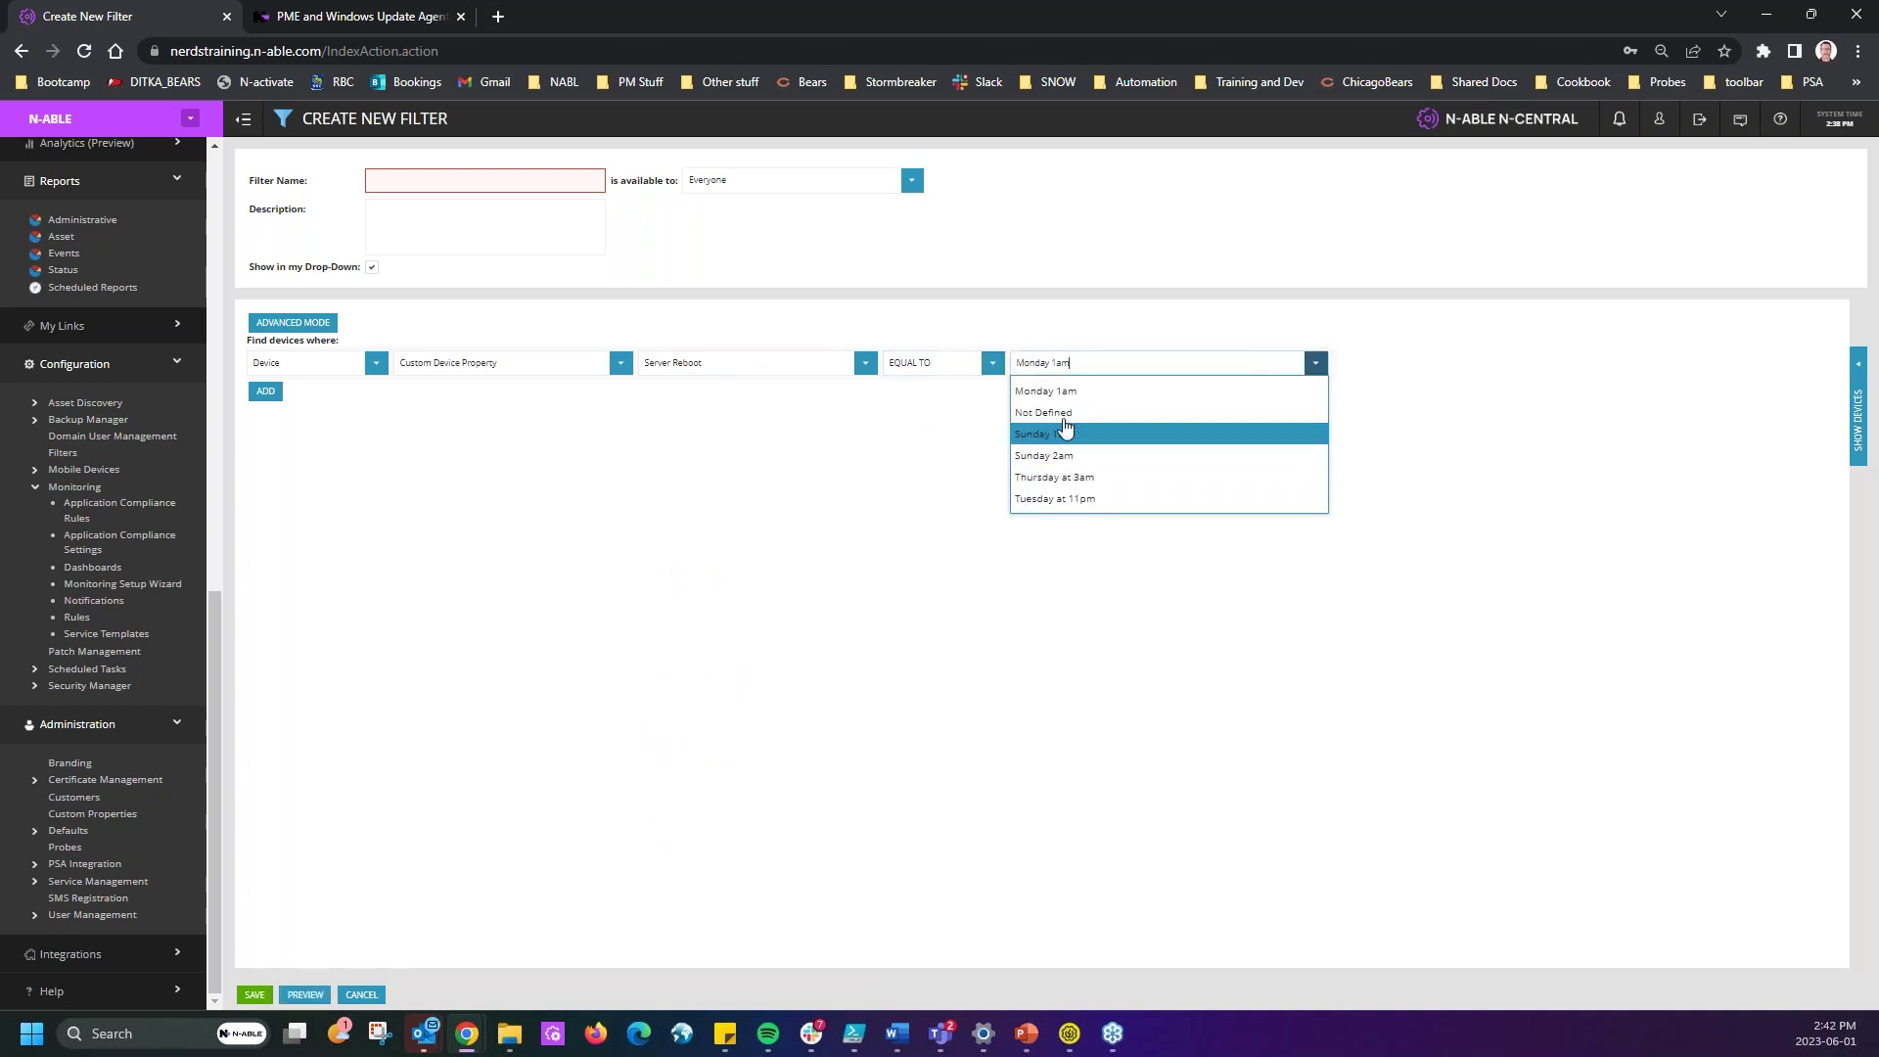
left_click(1093, 412)
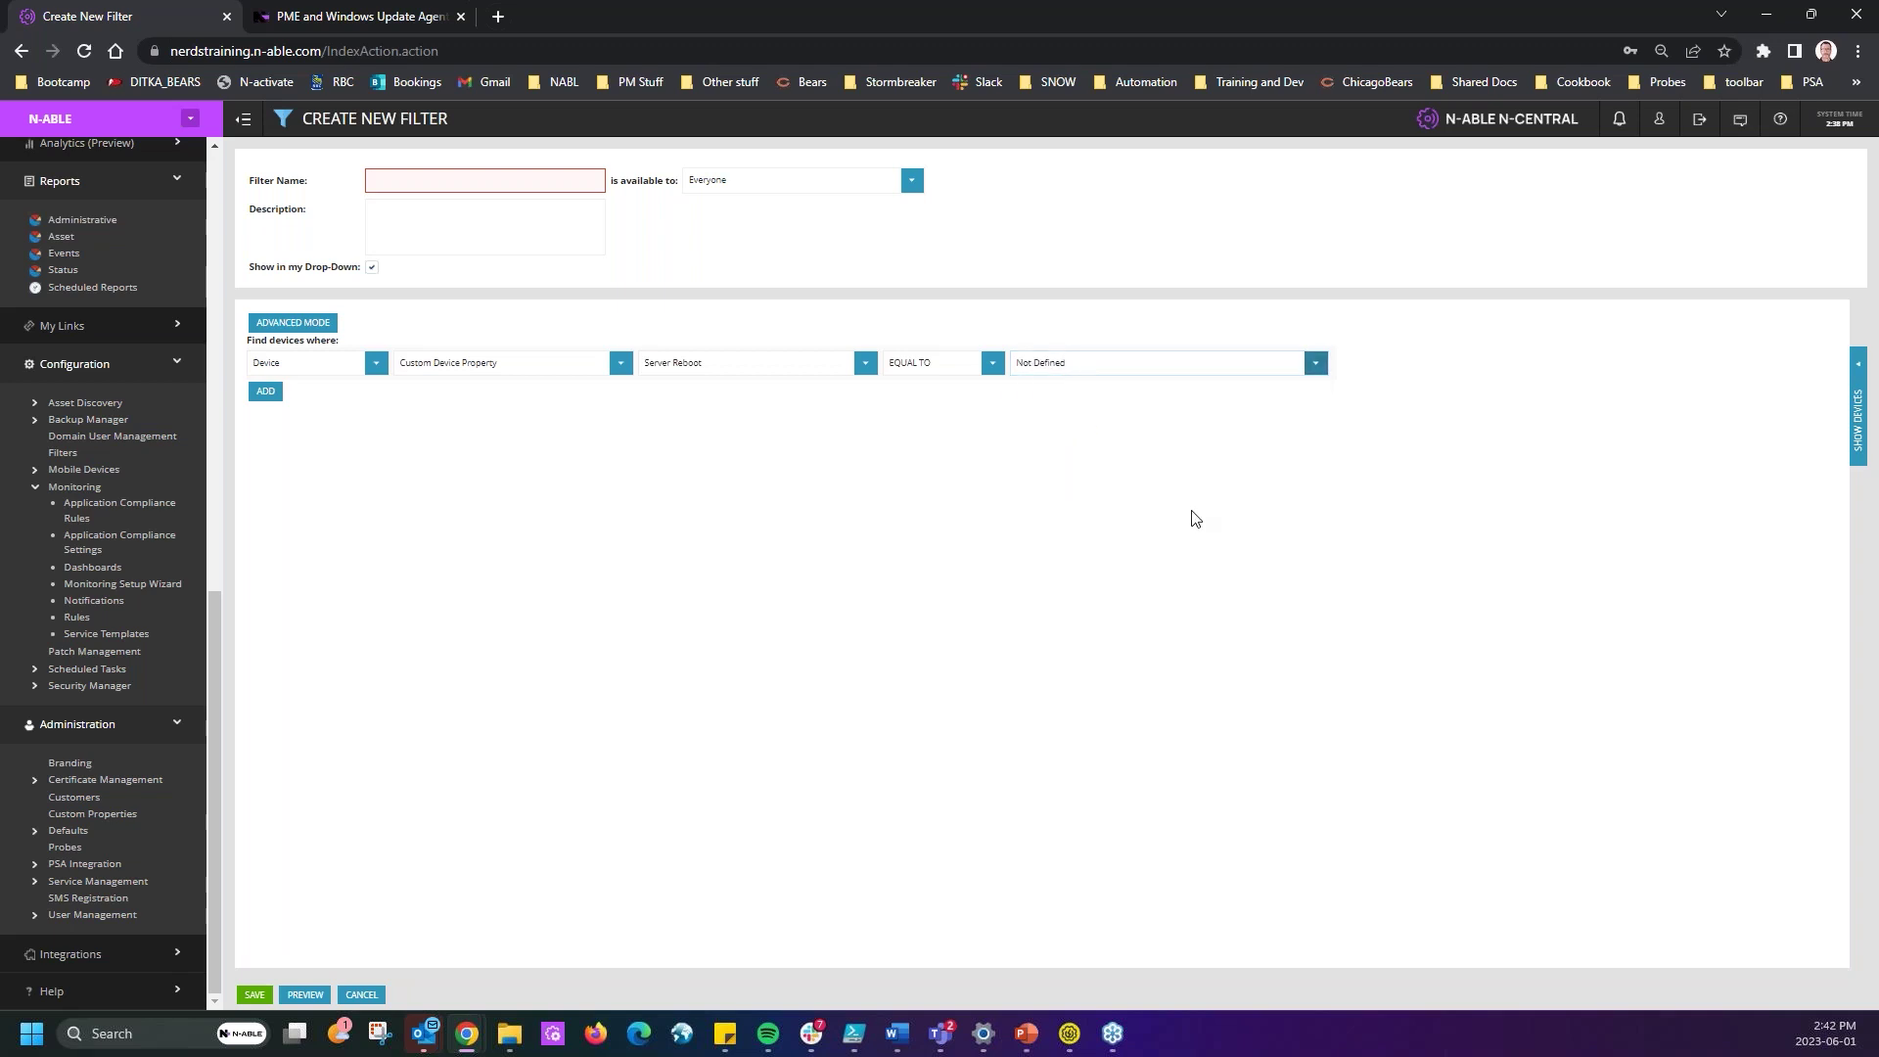
- Name the filter "Server reboot - Not Define" and review the selectable Server Reboot values, keeping Not Defined
left_click(451, 180)
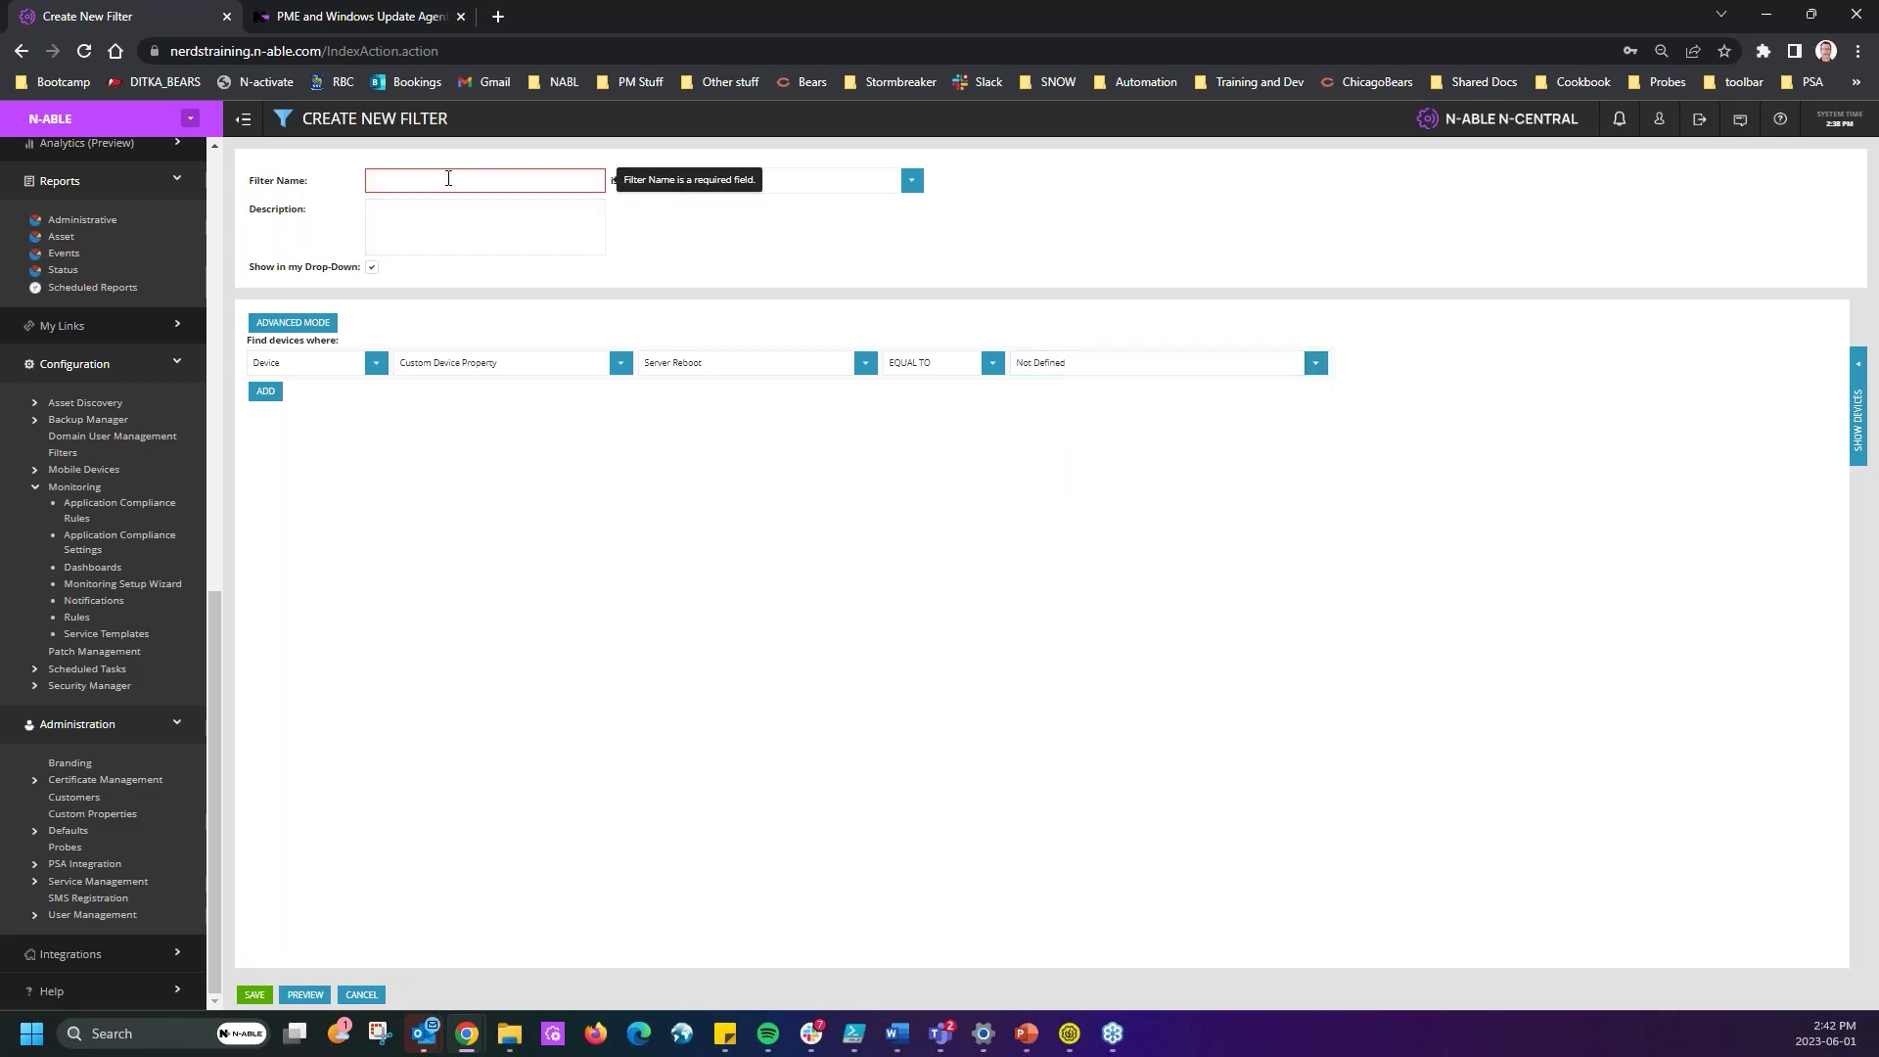
type("Server reboot - Not Define")
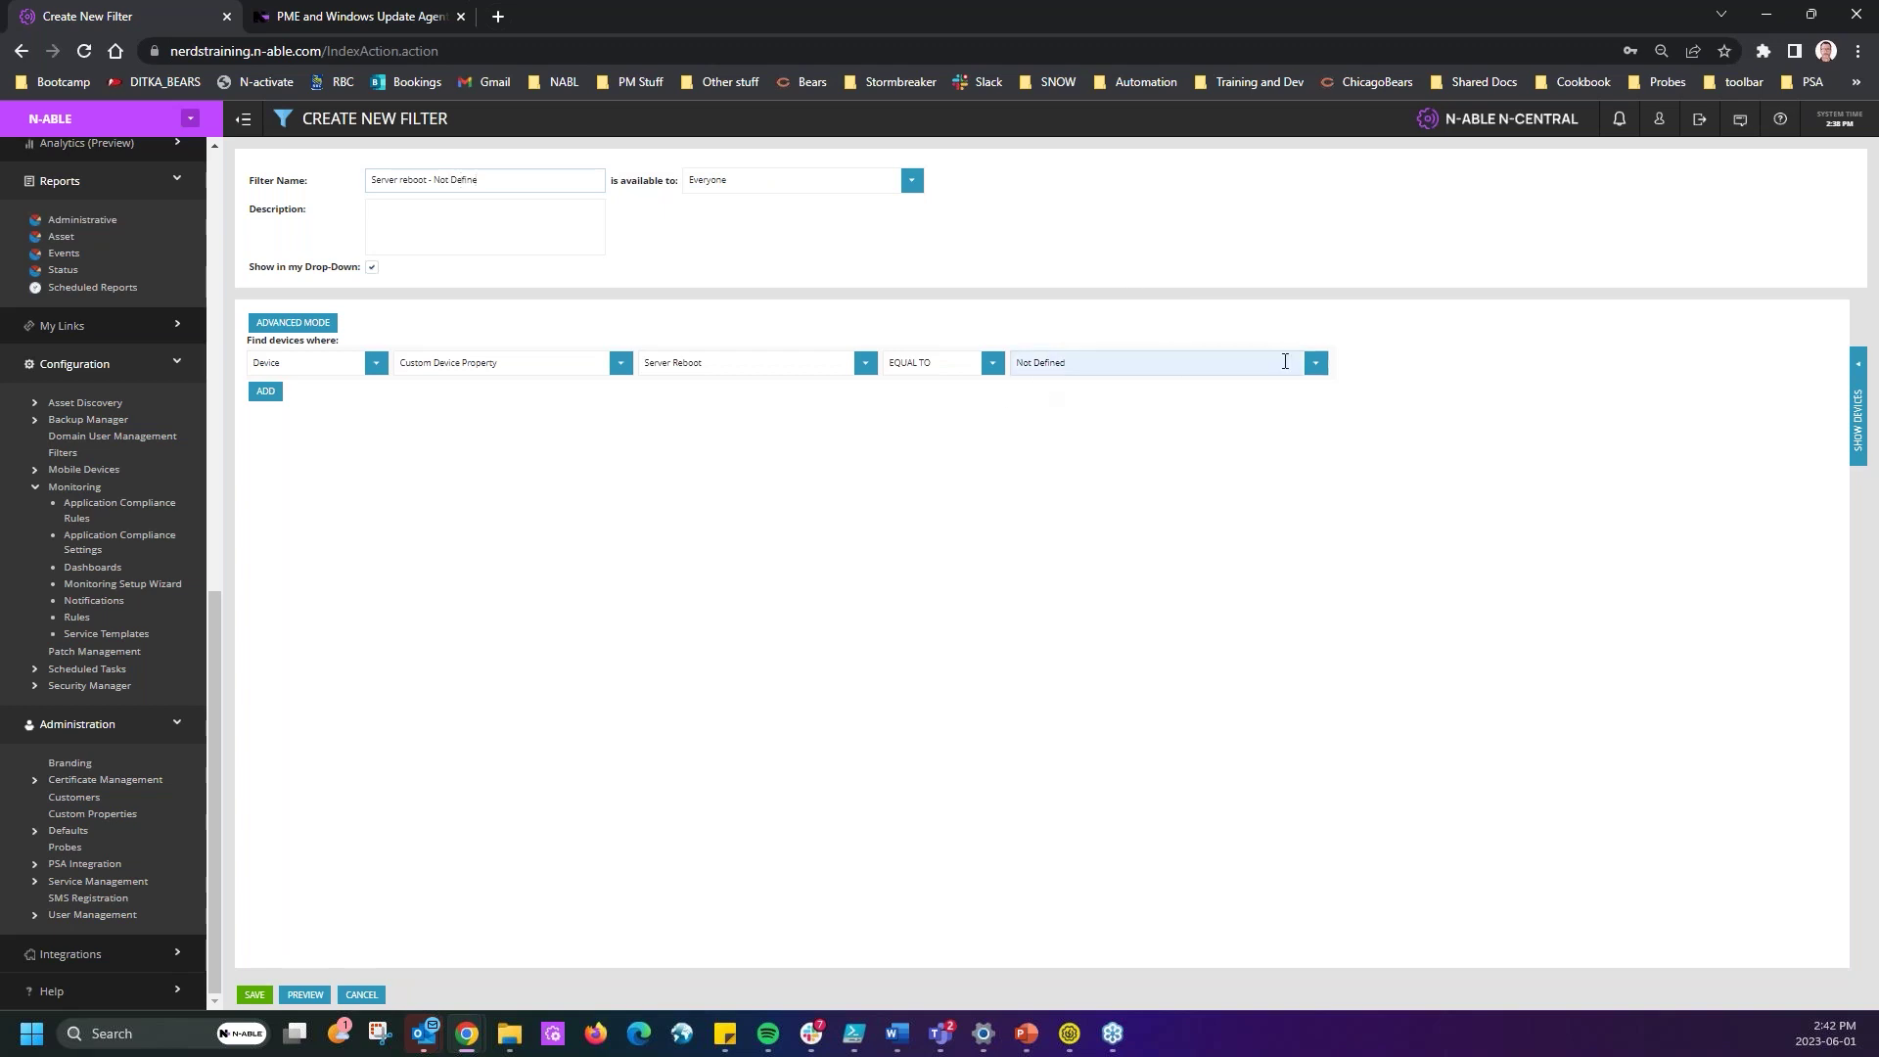
left_click(1315, 363)
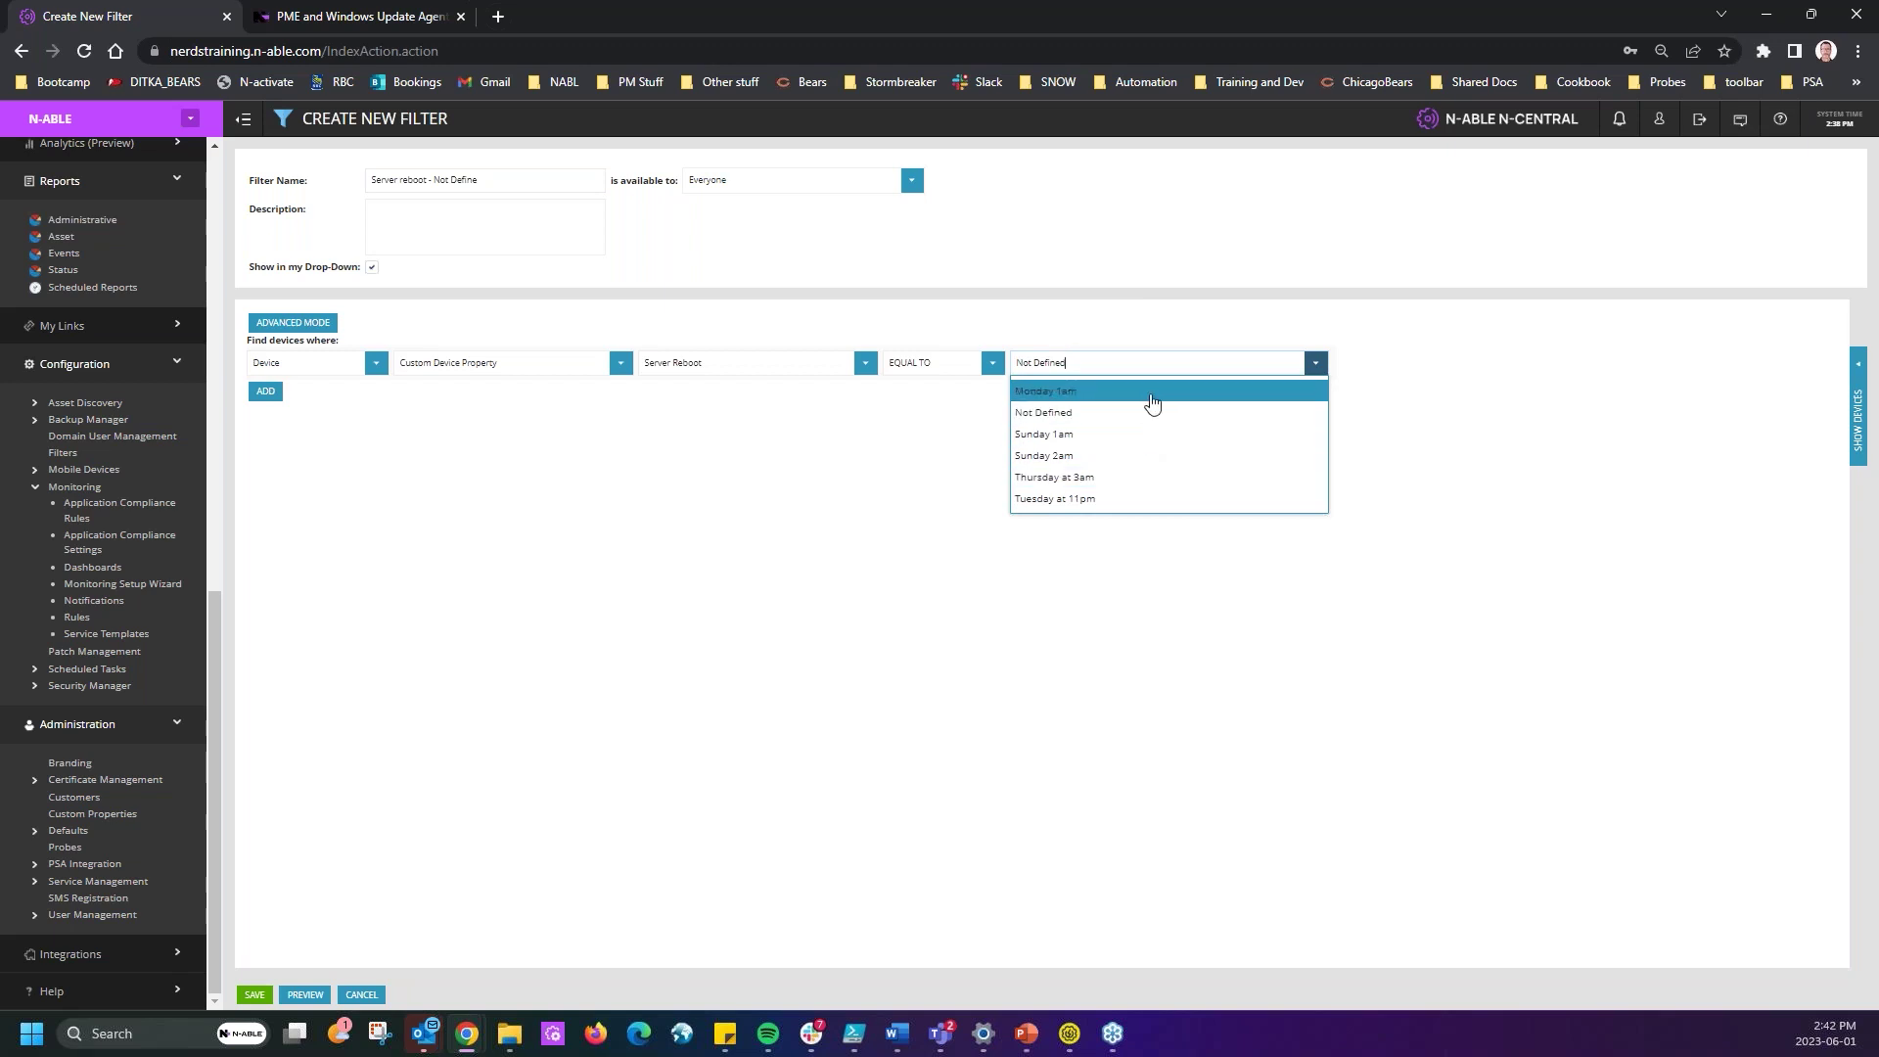
left_click(1140, 606)
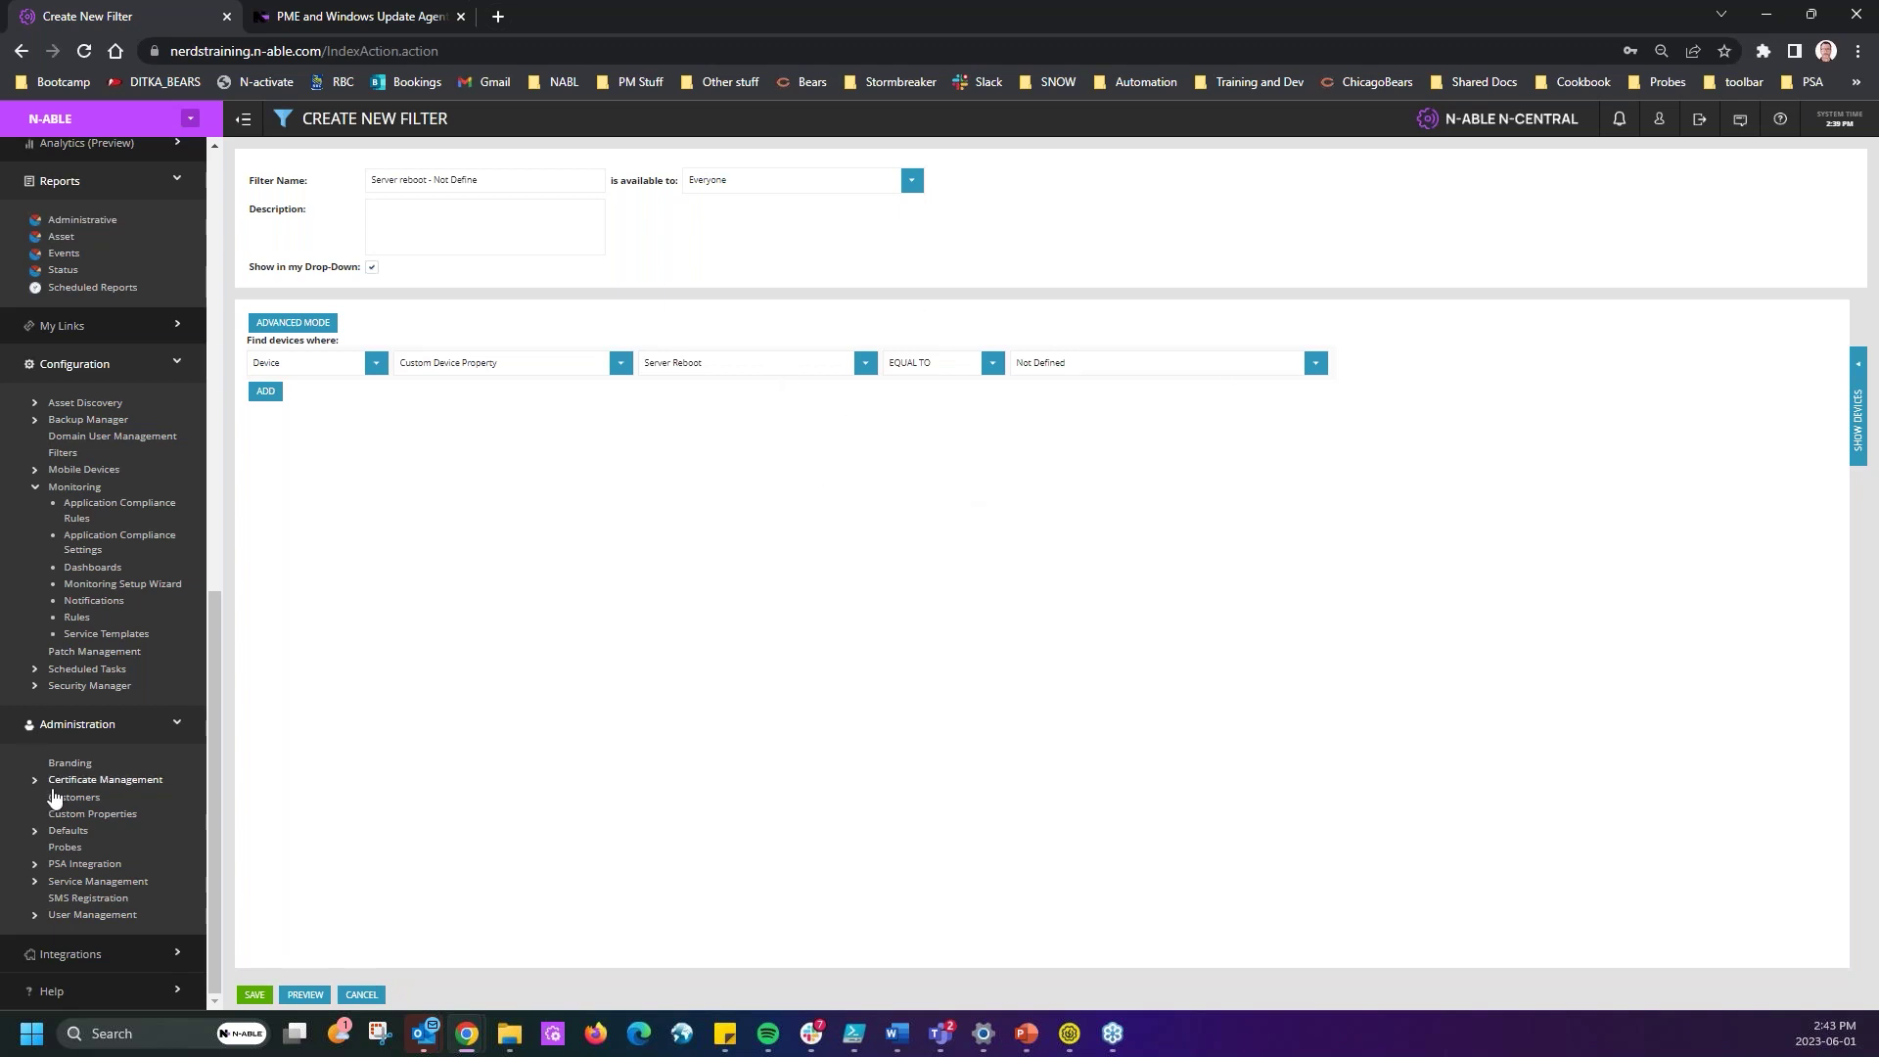
- Start a new monitoring rule and target the "Server Reboot - Sunday 1am" filter
left_click(77, 617)
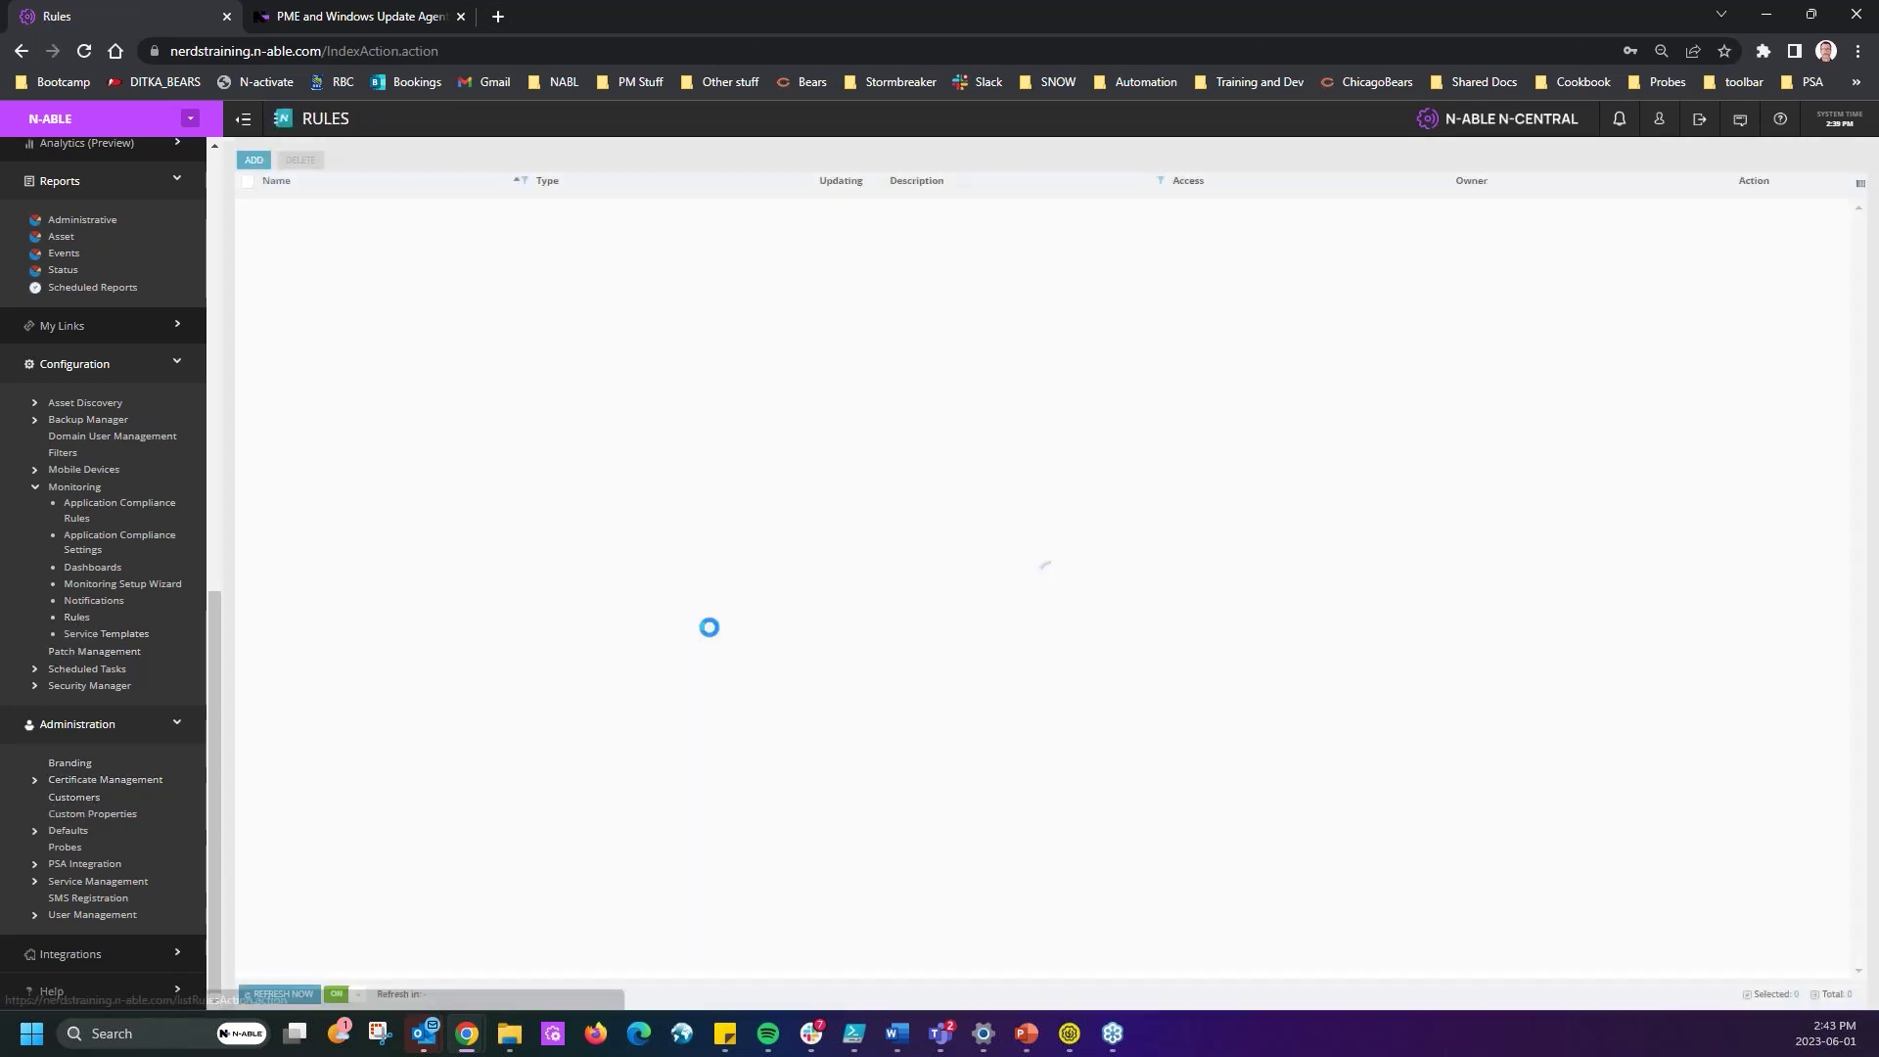
left_click(255, 161)
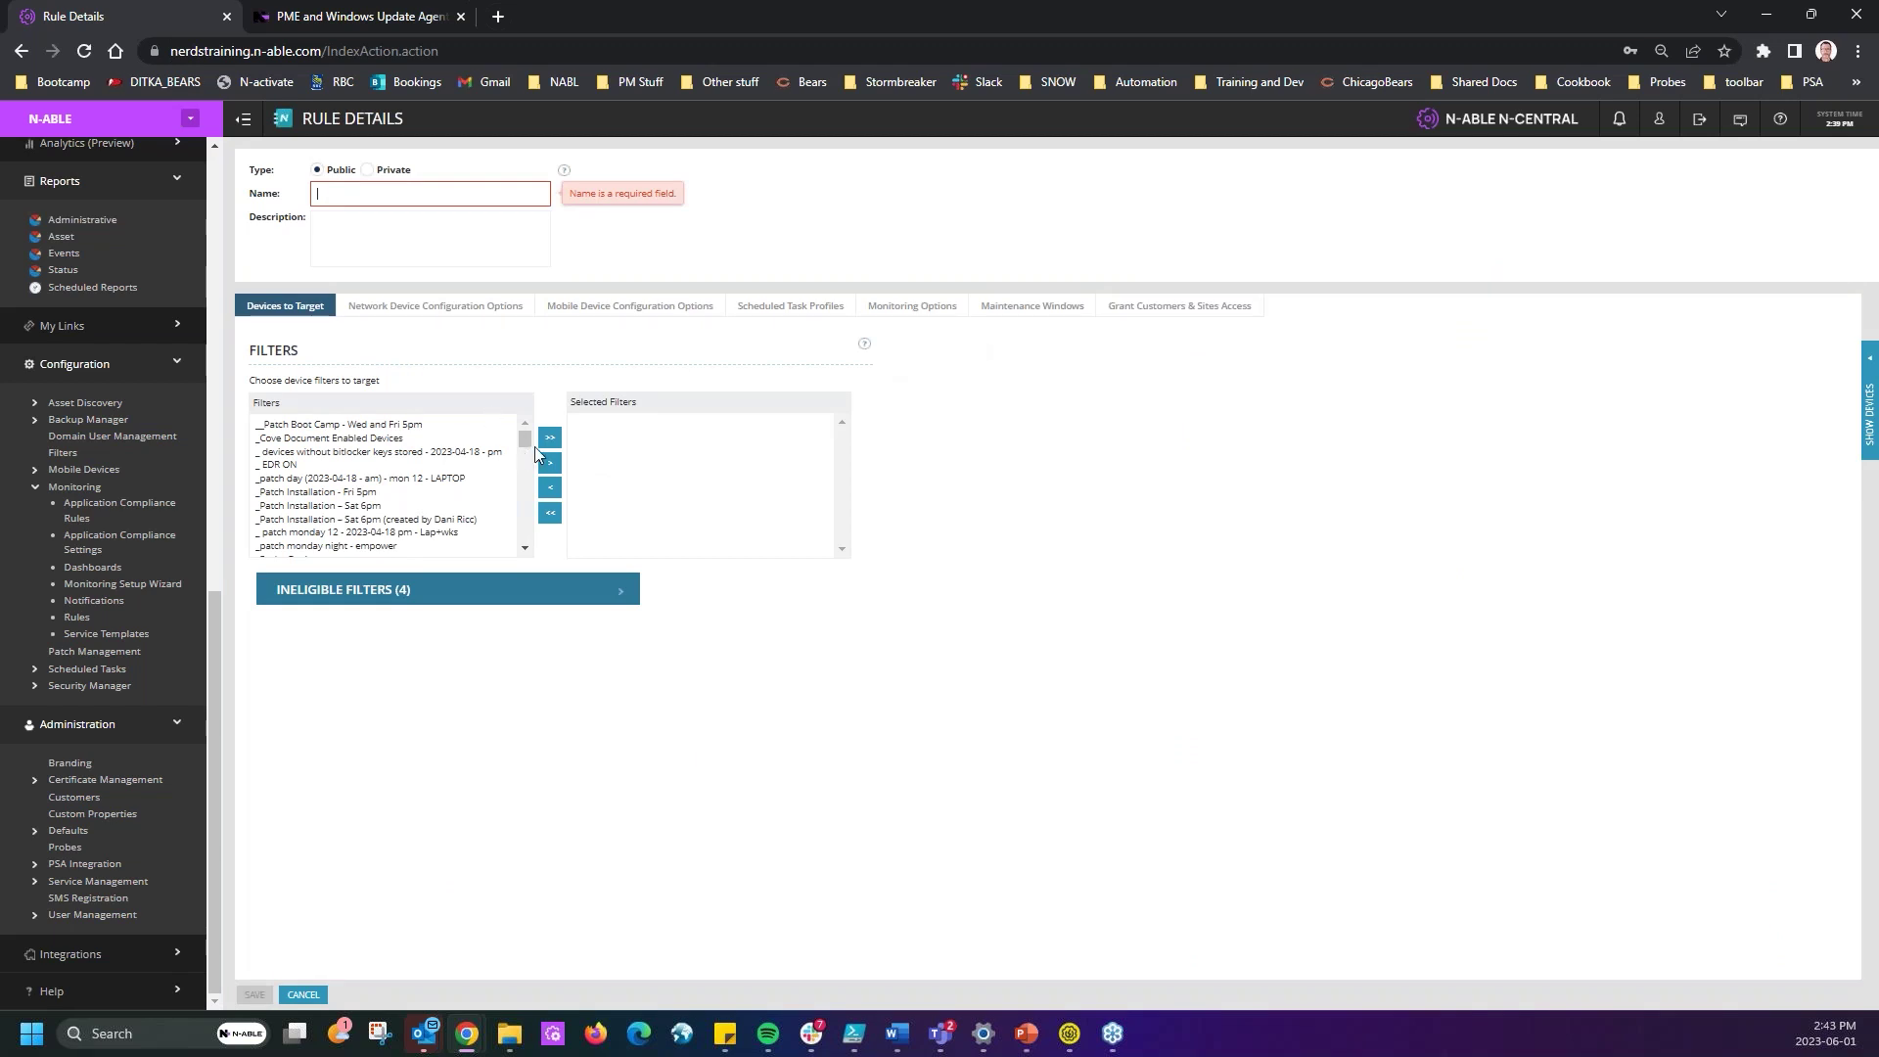
left_click_drag(529, 440, 524, 518)
scroll(432, 512, "up", 5)
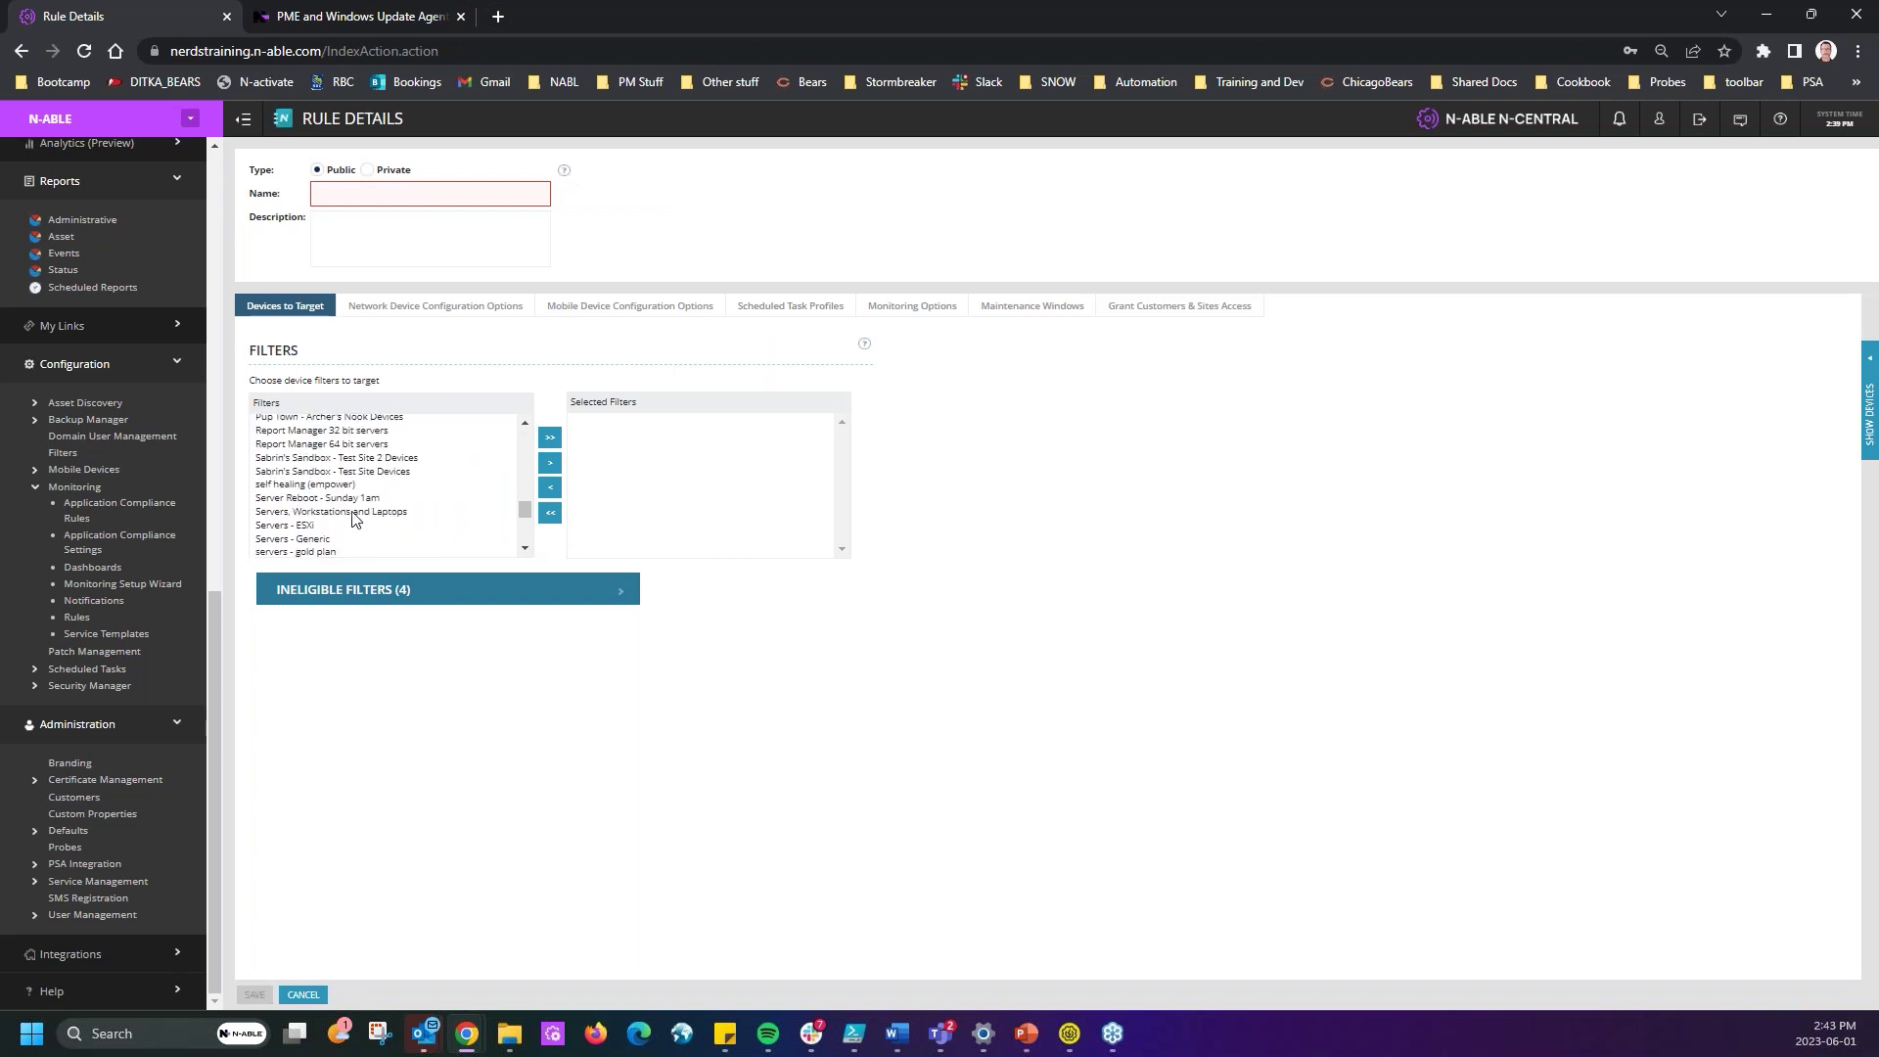
left_click(320, 499)
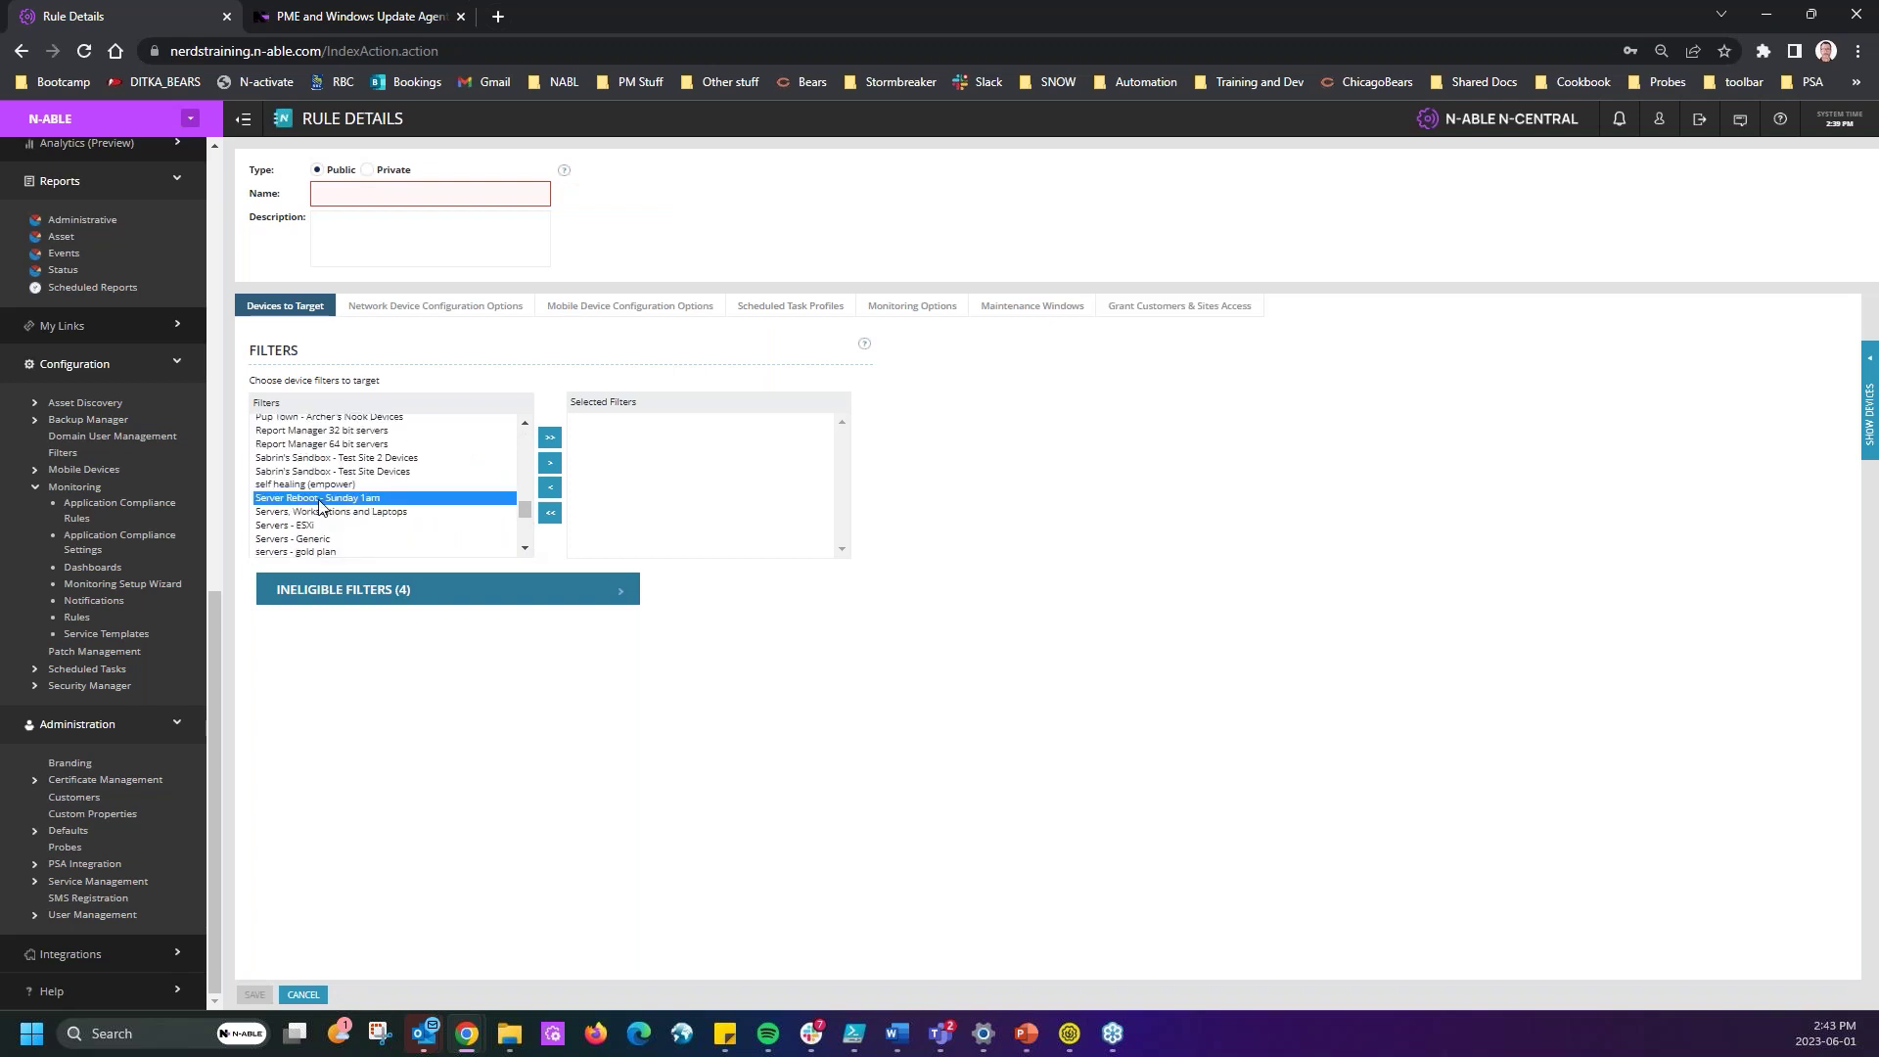
left_click(550, 461)
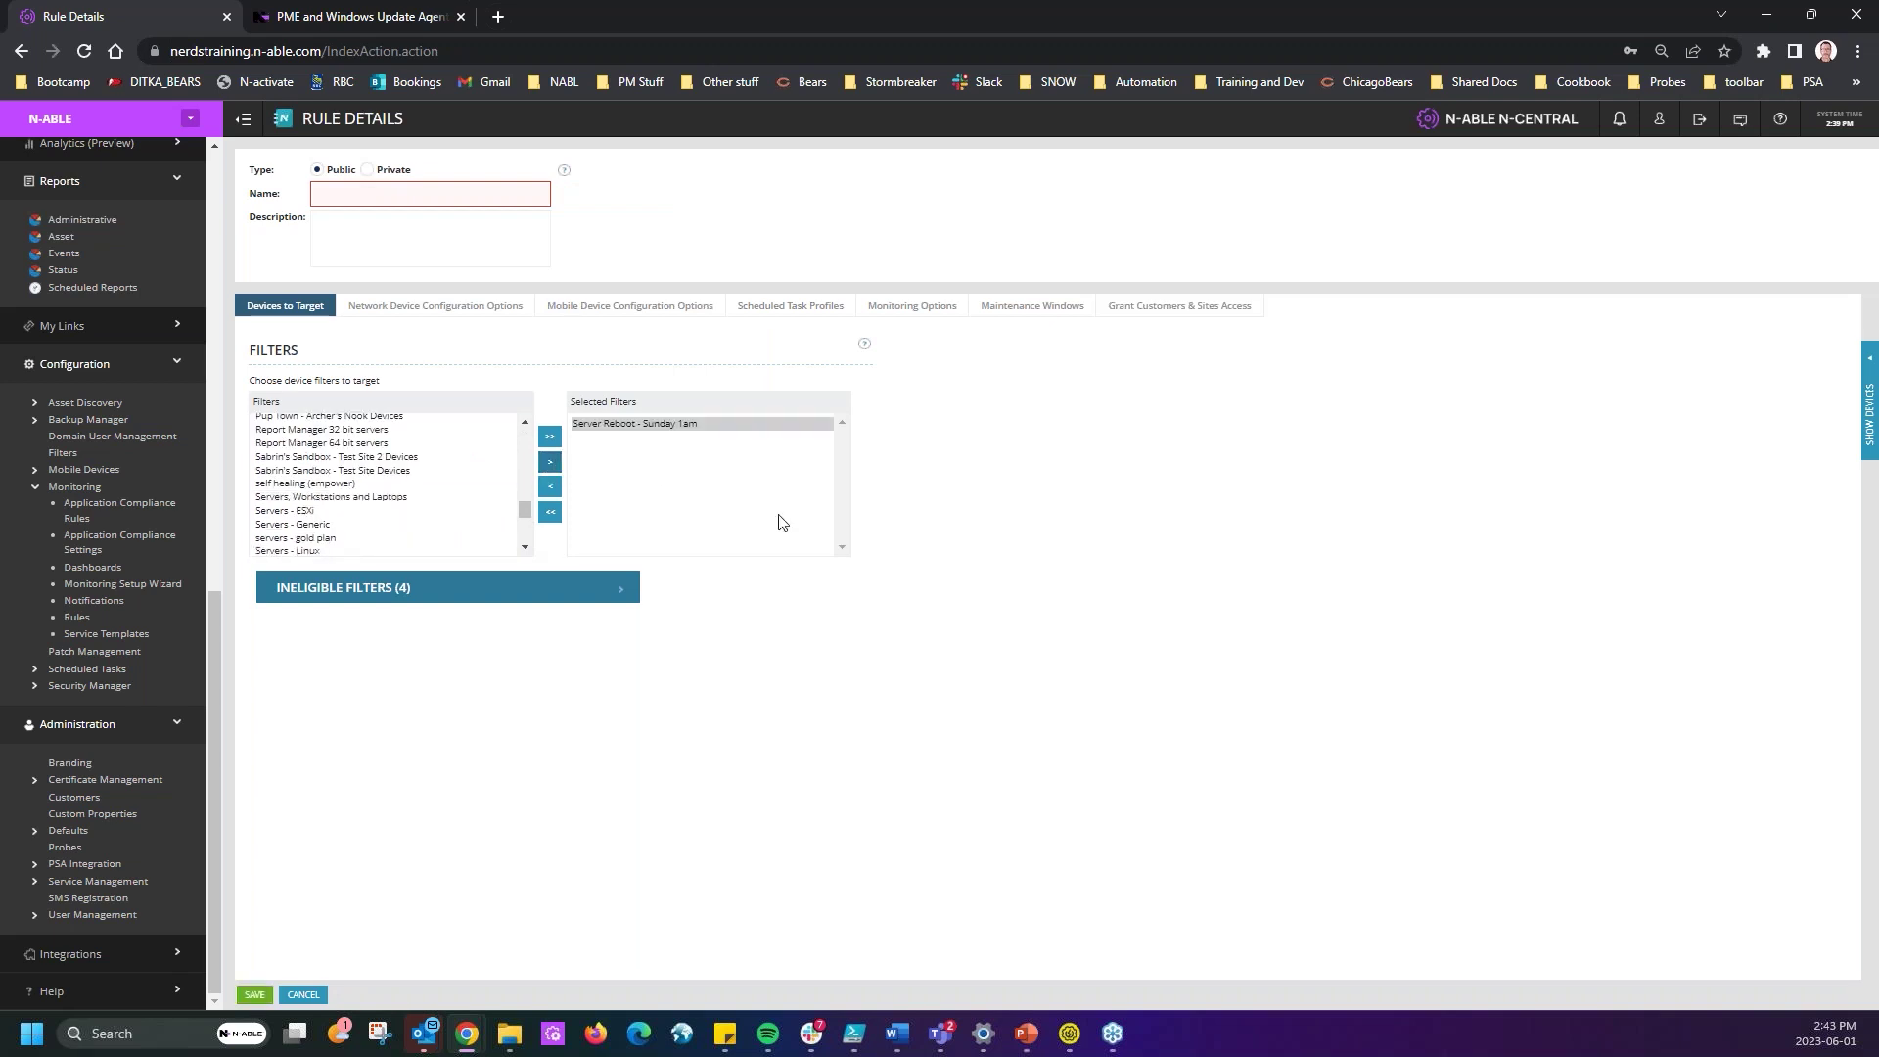
- Examine the options for a new Patch Reboot maintenance window in the rule, and cancel it without saving
left_click(1037, 307)
left_click(270, 396)
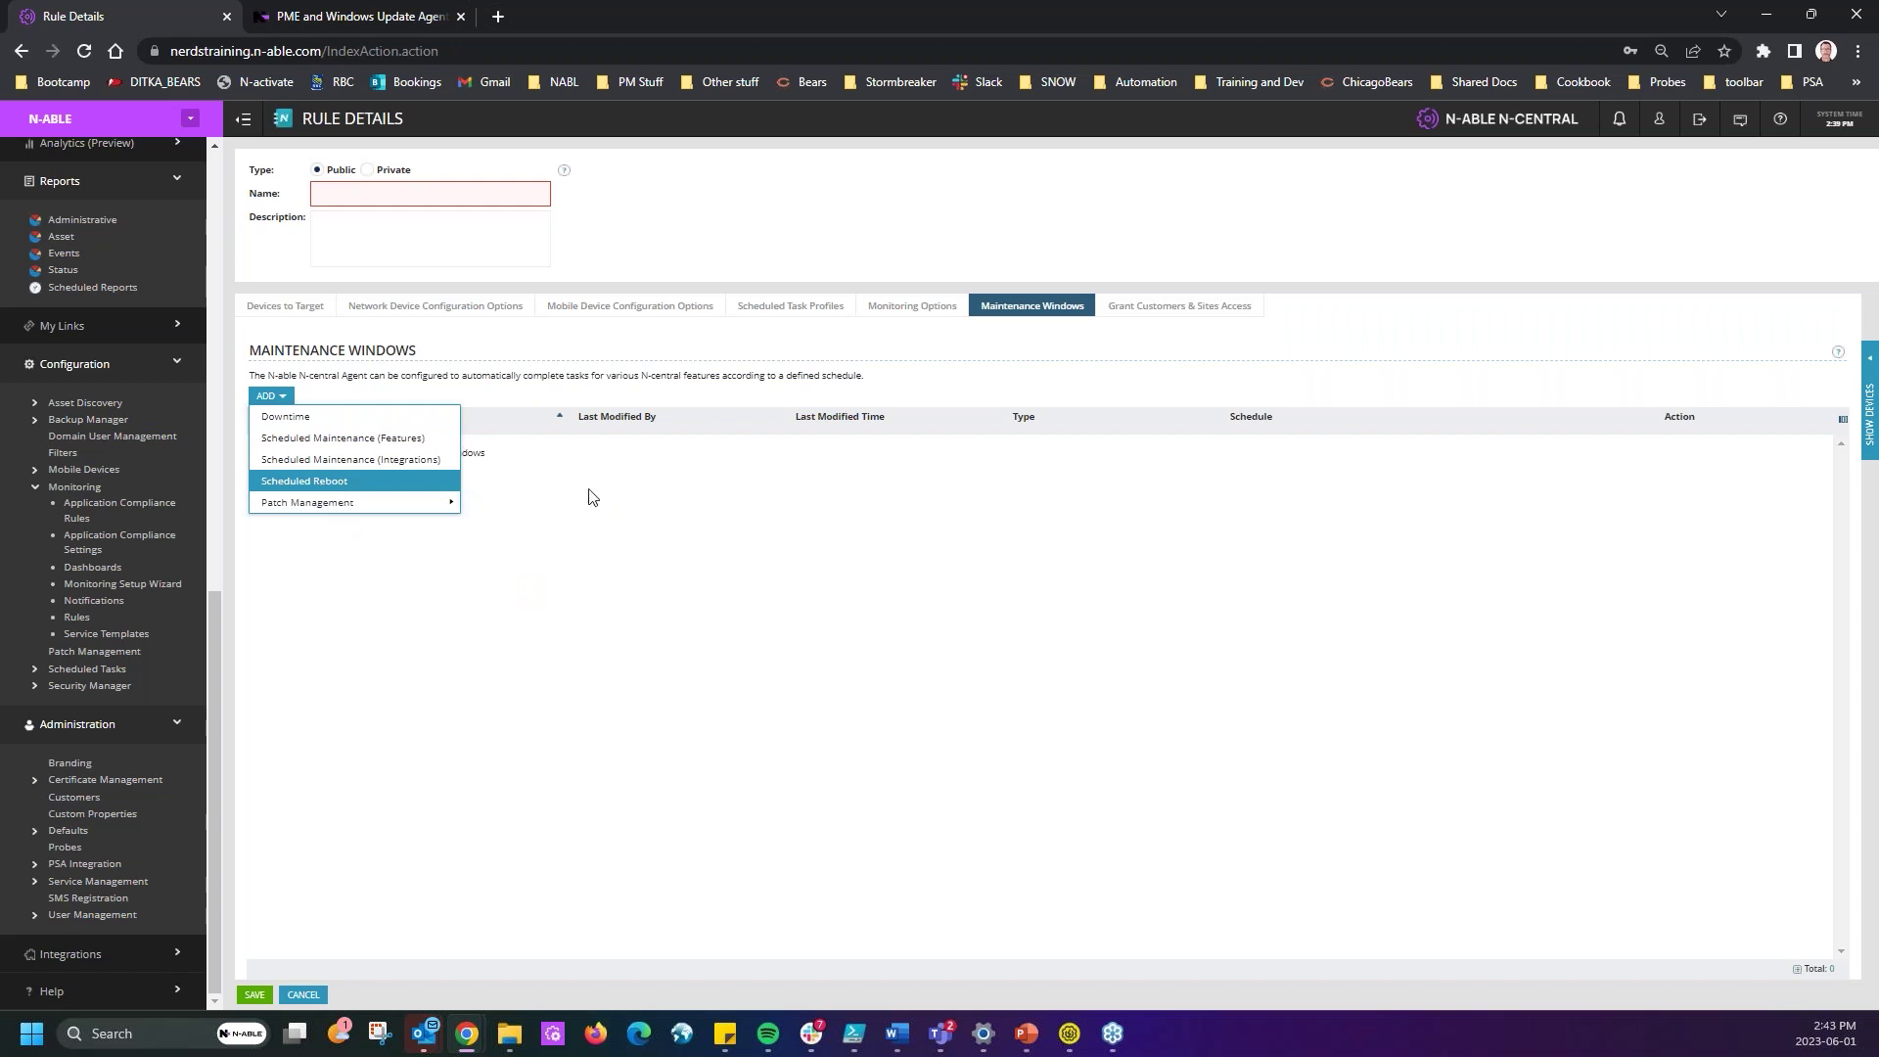
left_click(1177, 672)
left_click(278, 396)
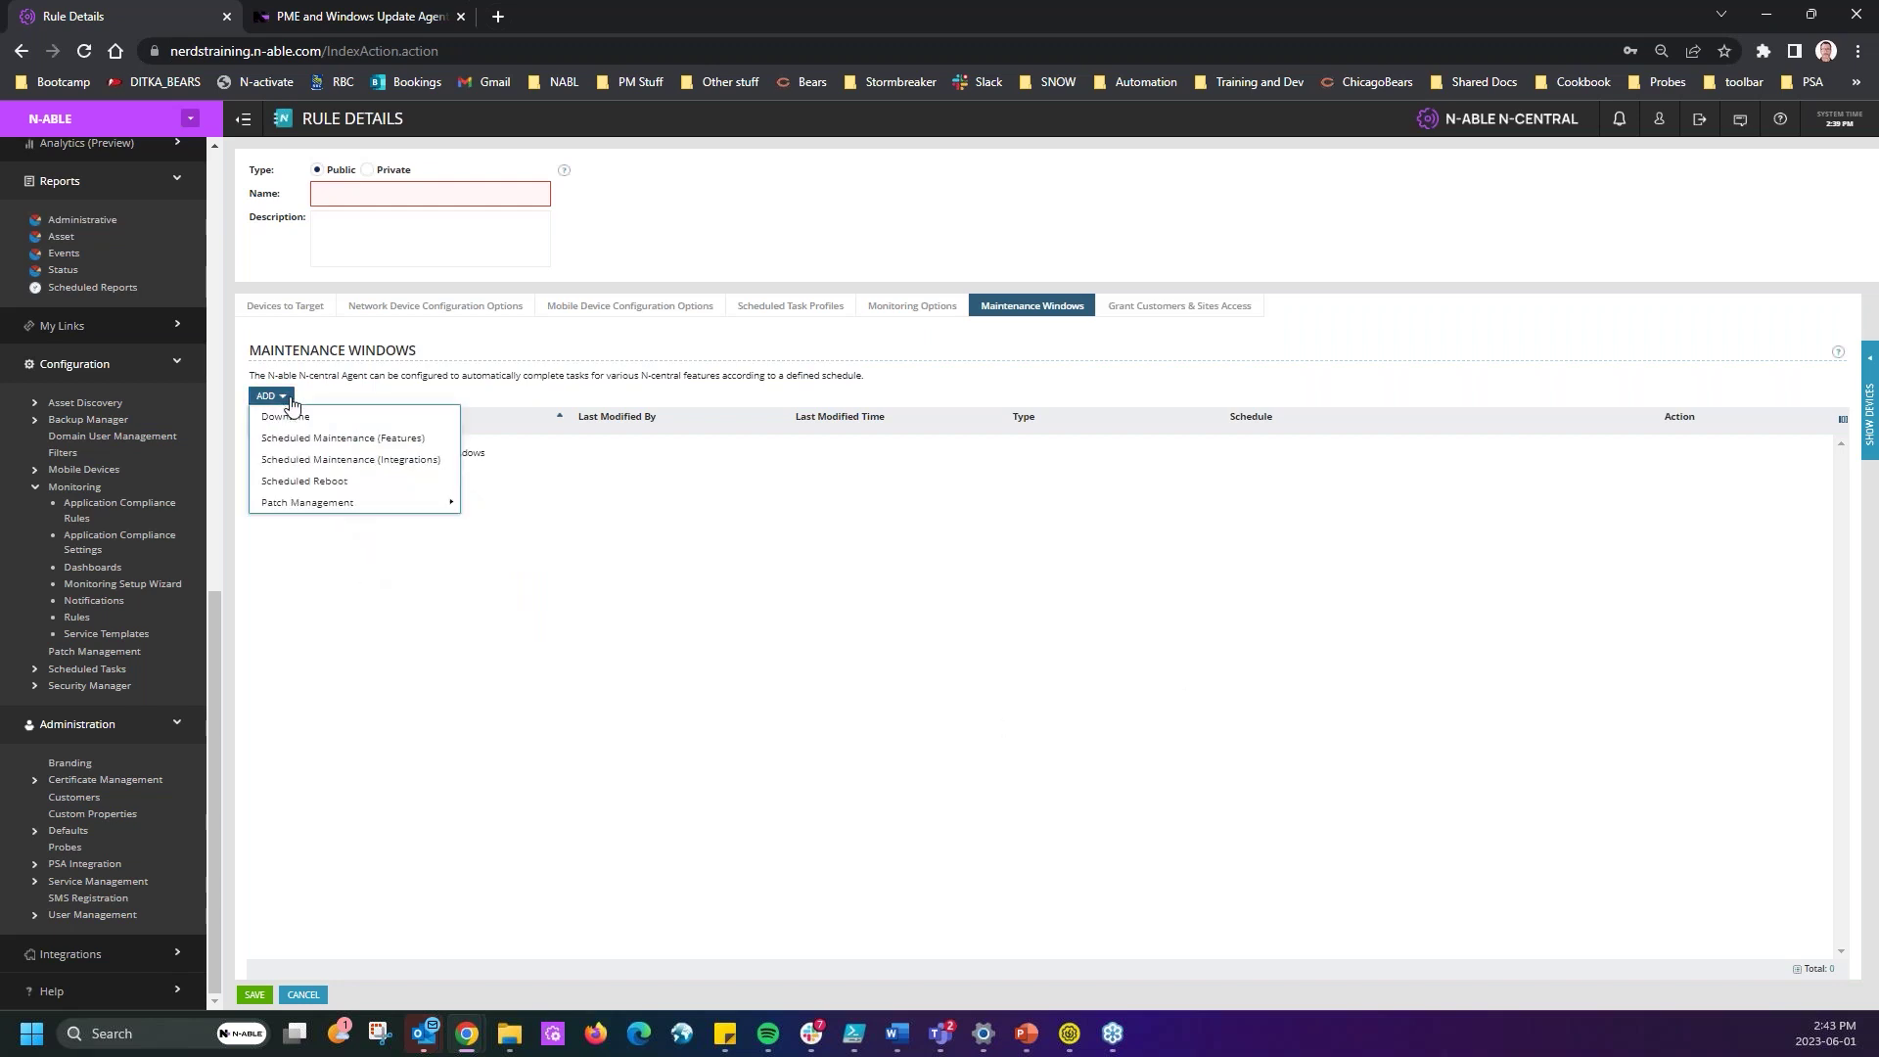
mouse_move(314, 503)
left_click(548, 593)
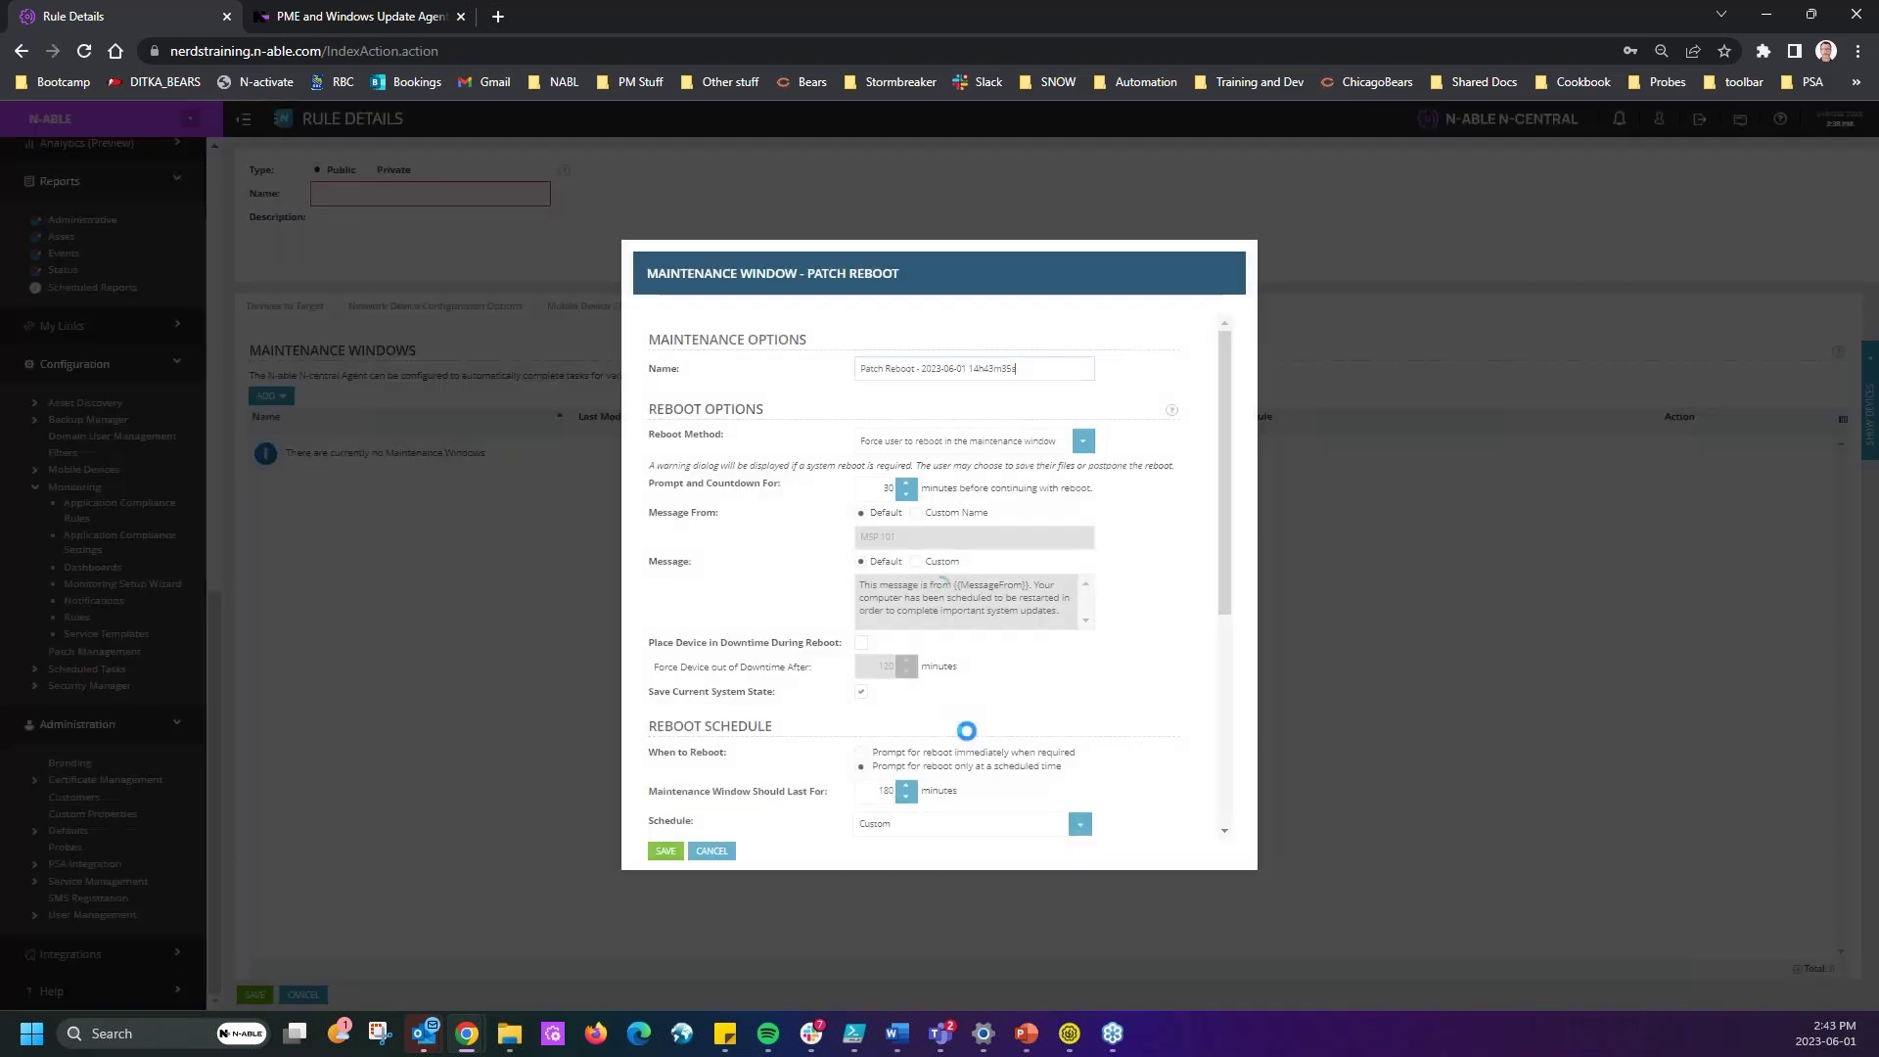
left_click(711, 850)
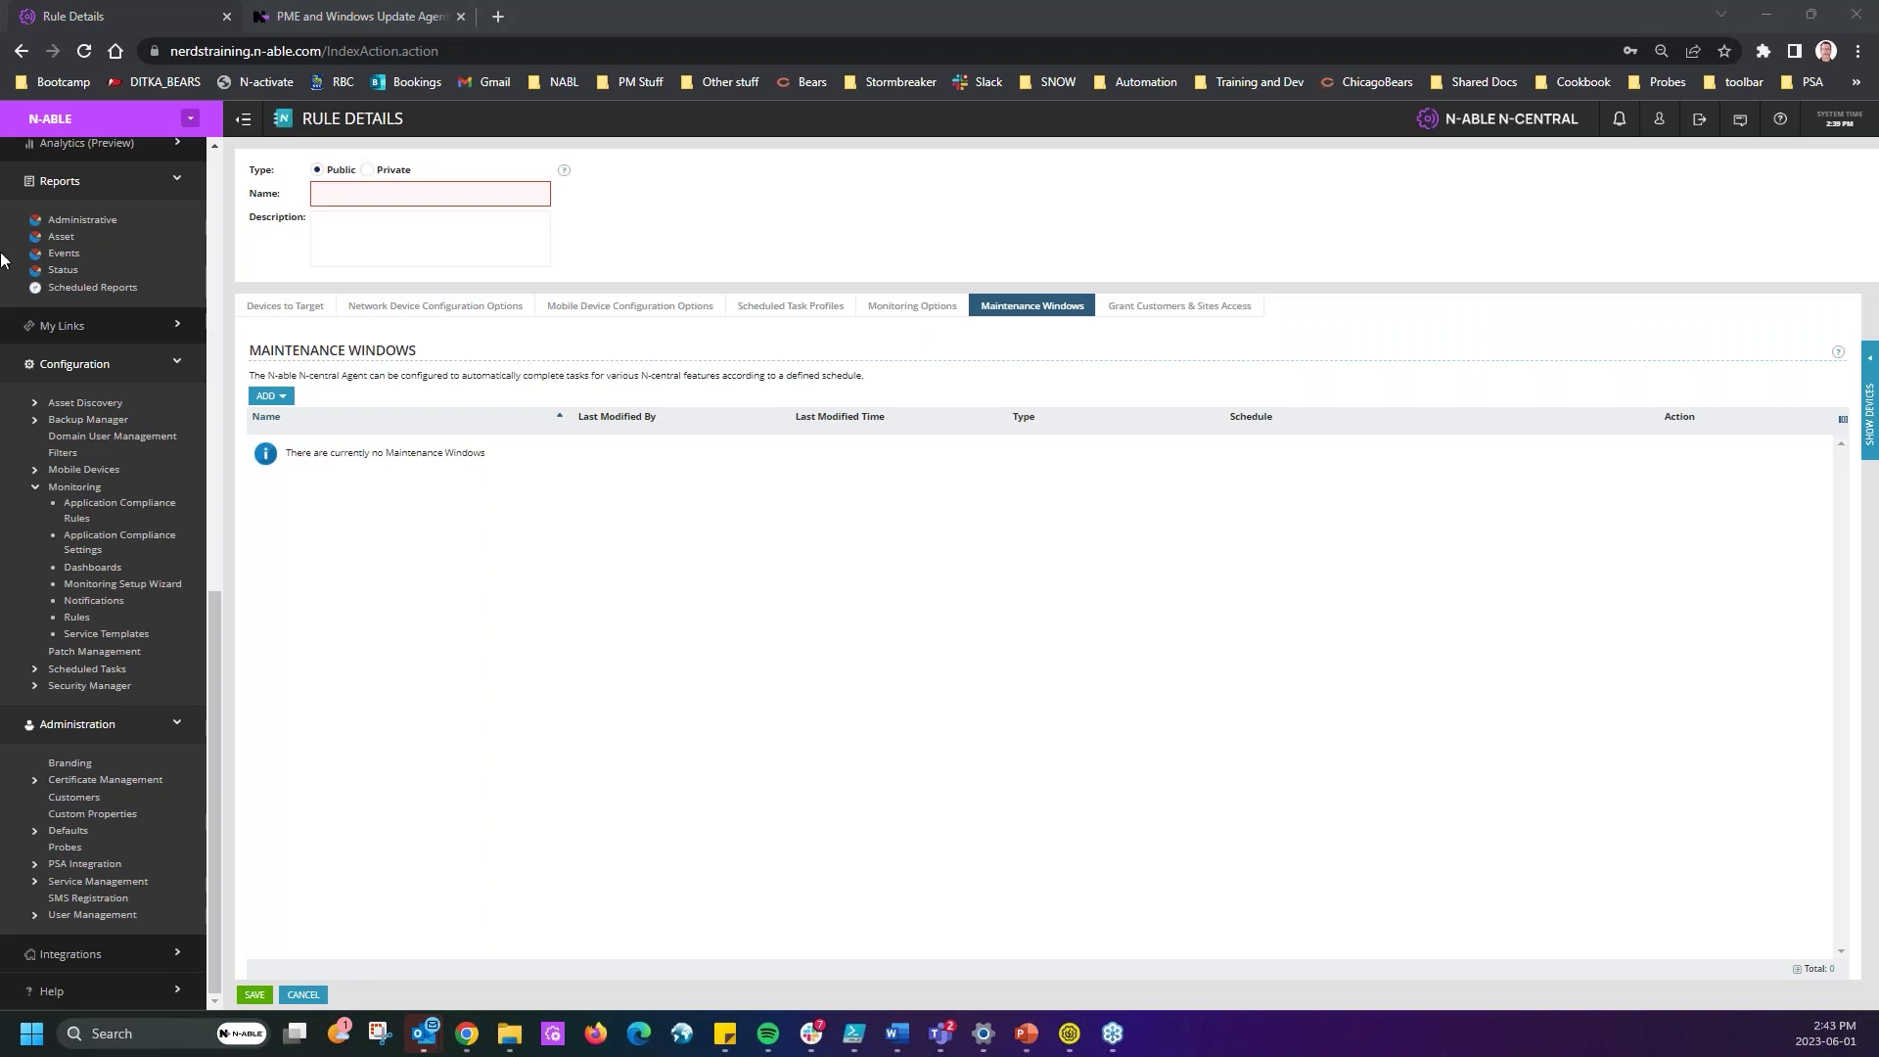
- Open the Patch Status v2 service of the Trey-PE-1353 server from the All Devices view
scroll(59, 391, "up", 10)
left_click(78, 211)
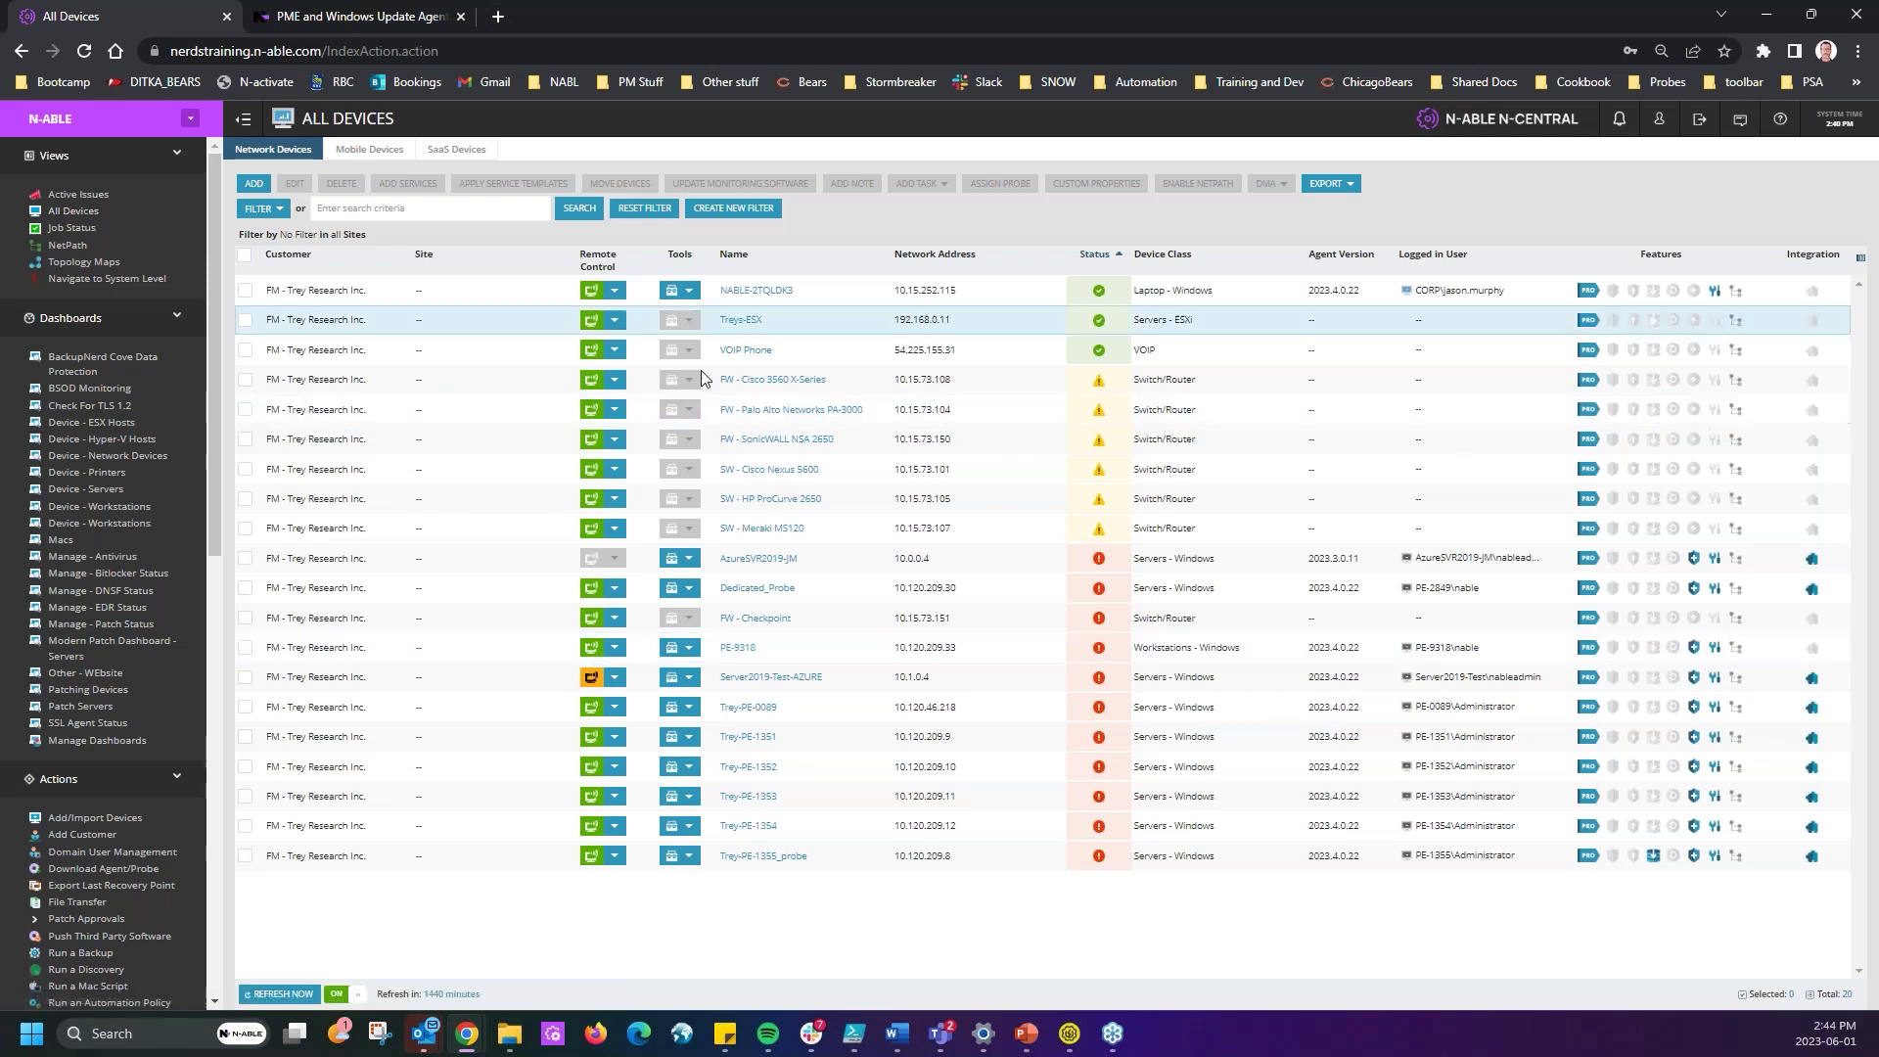
left_click(724, 784)
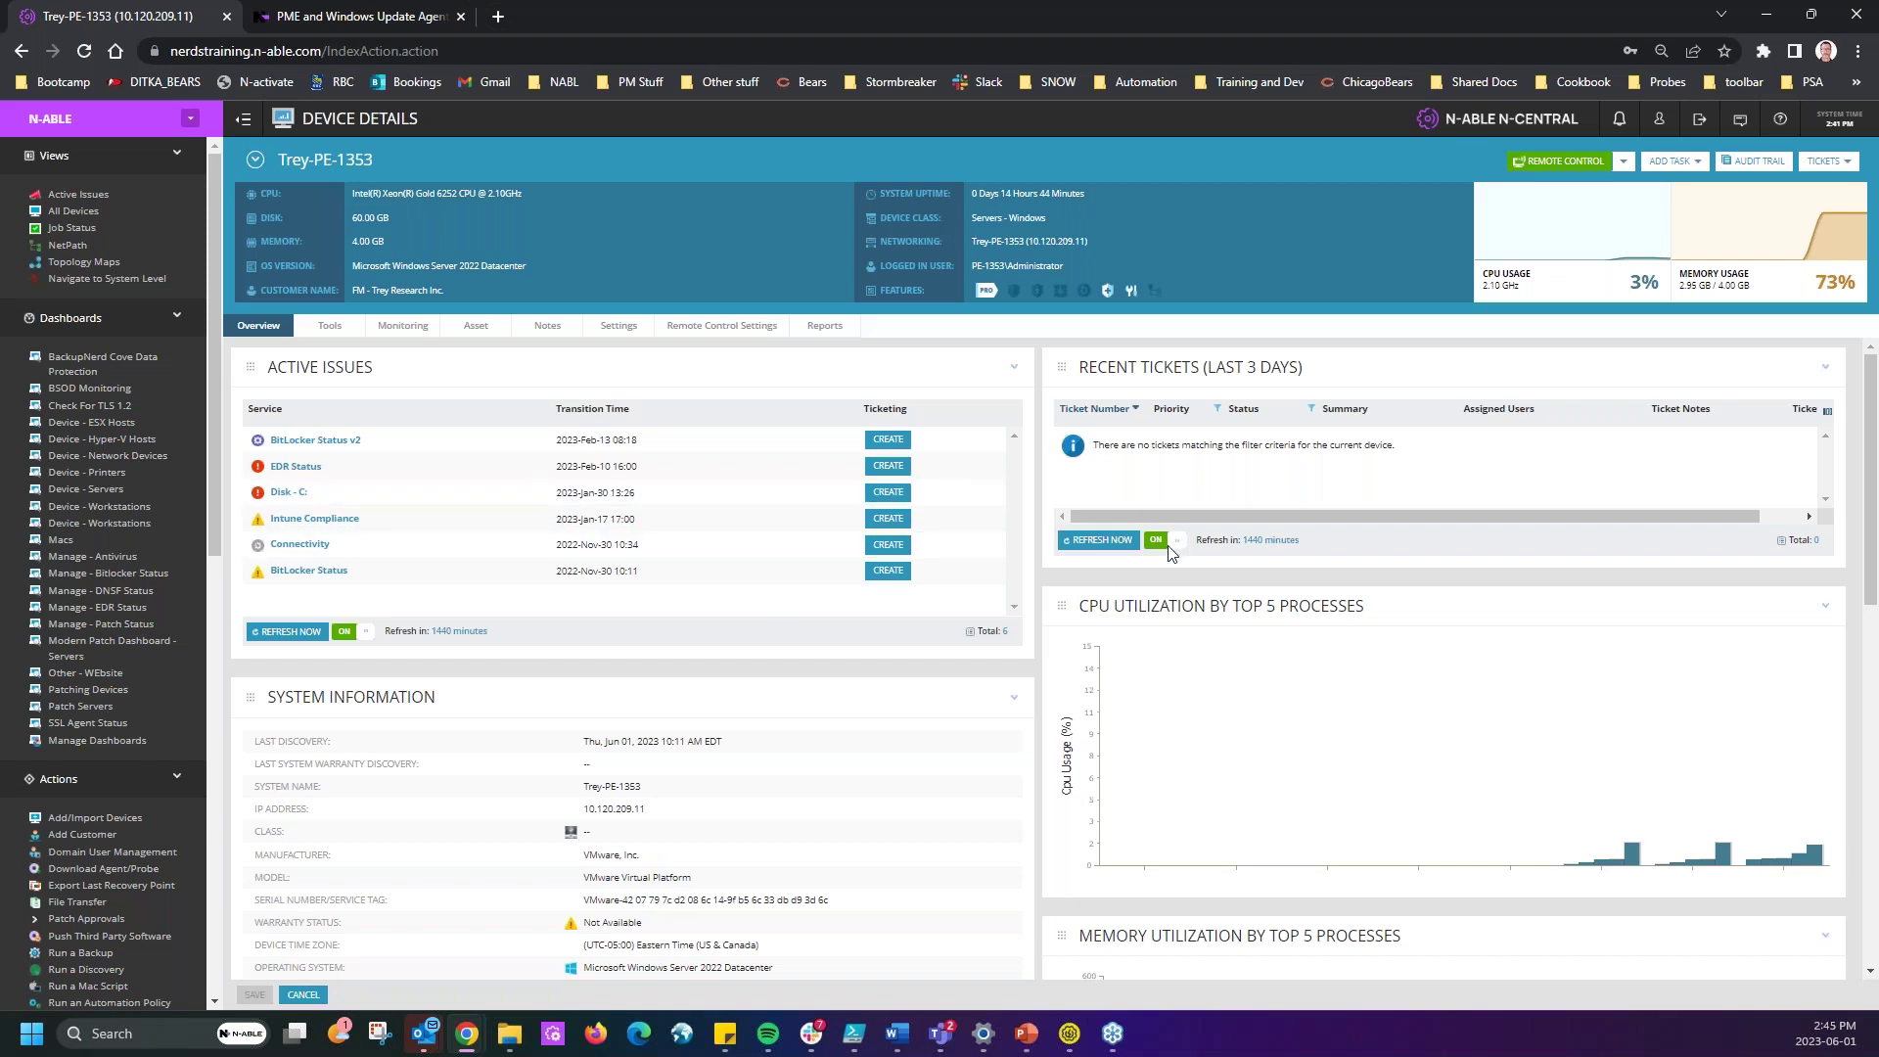
left_click(403, 326)
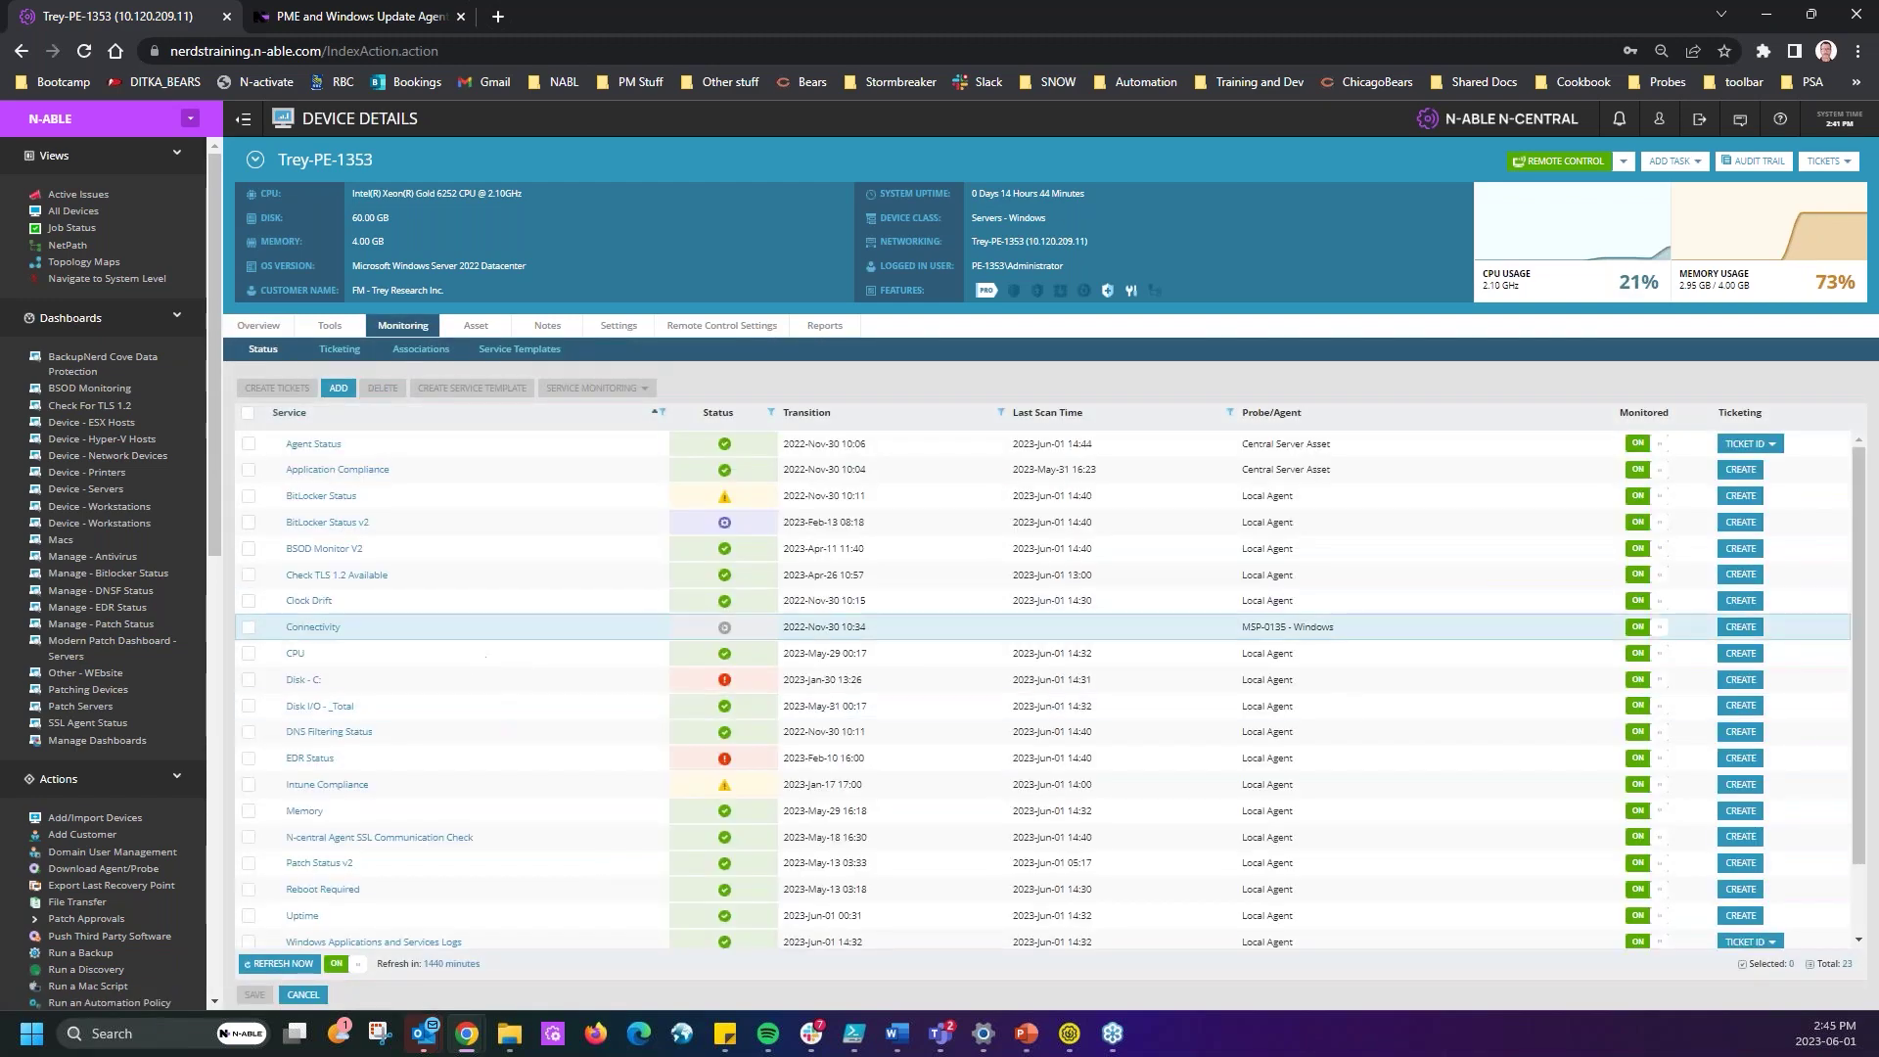
scroll(435, 805, "down", 1)
left_click(320, 778)
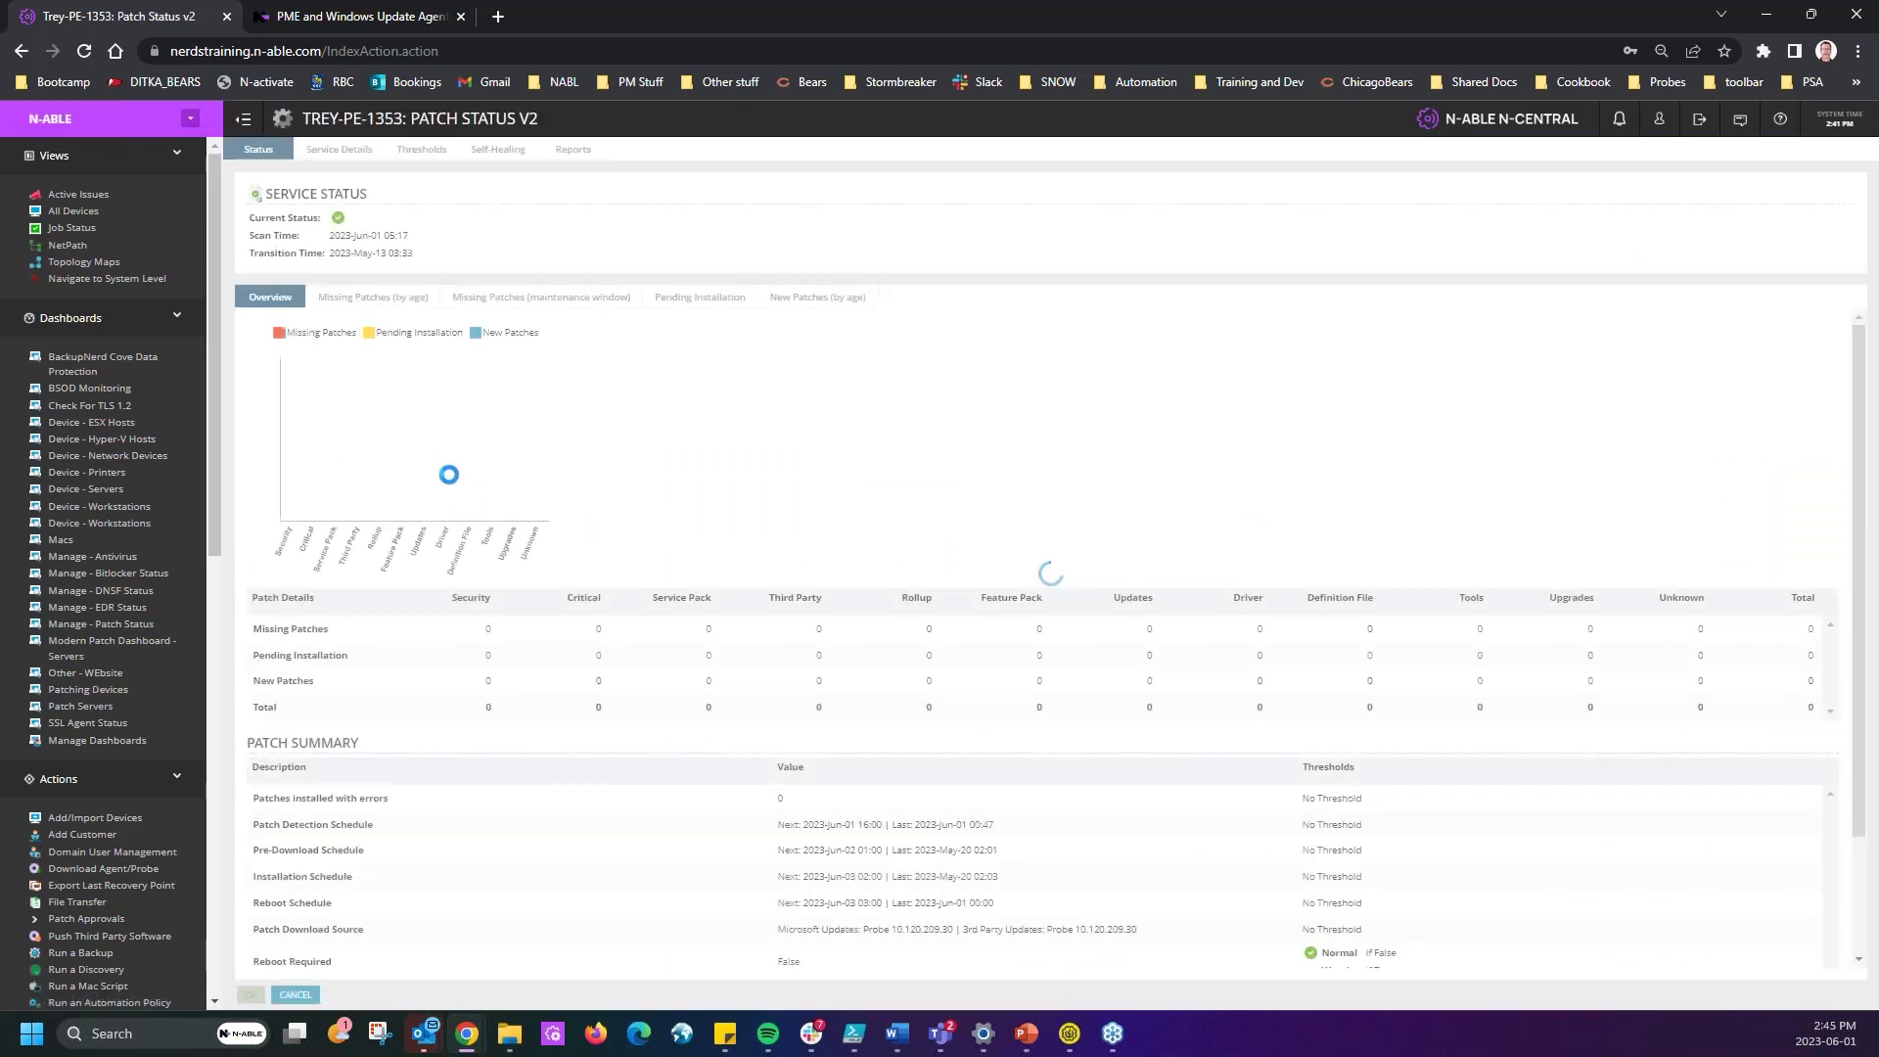
- Examine the patch schedules, patch download source and patch management component details in the Patch Status v2 overview
scroll(665, 874, "down", 1)
left_click_drag(1357, 783, 1008, 780)
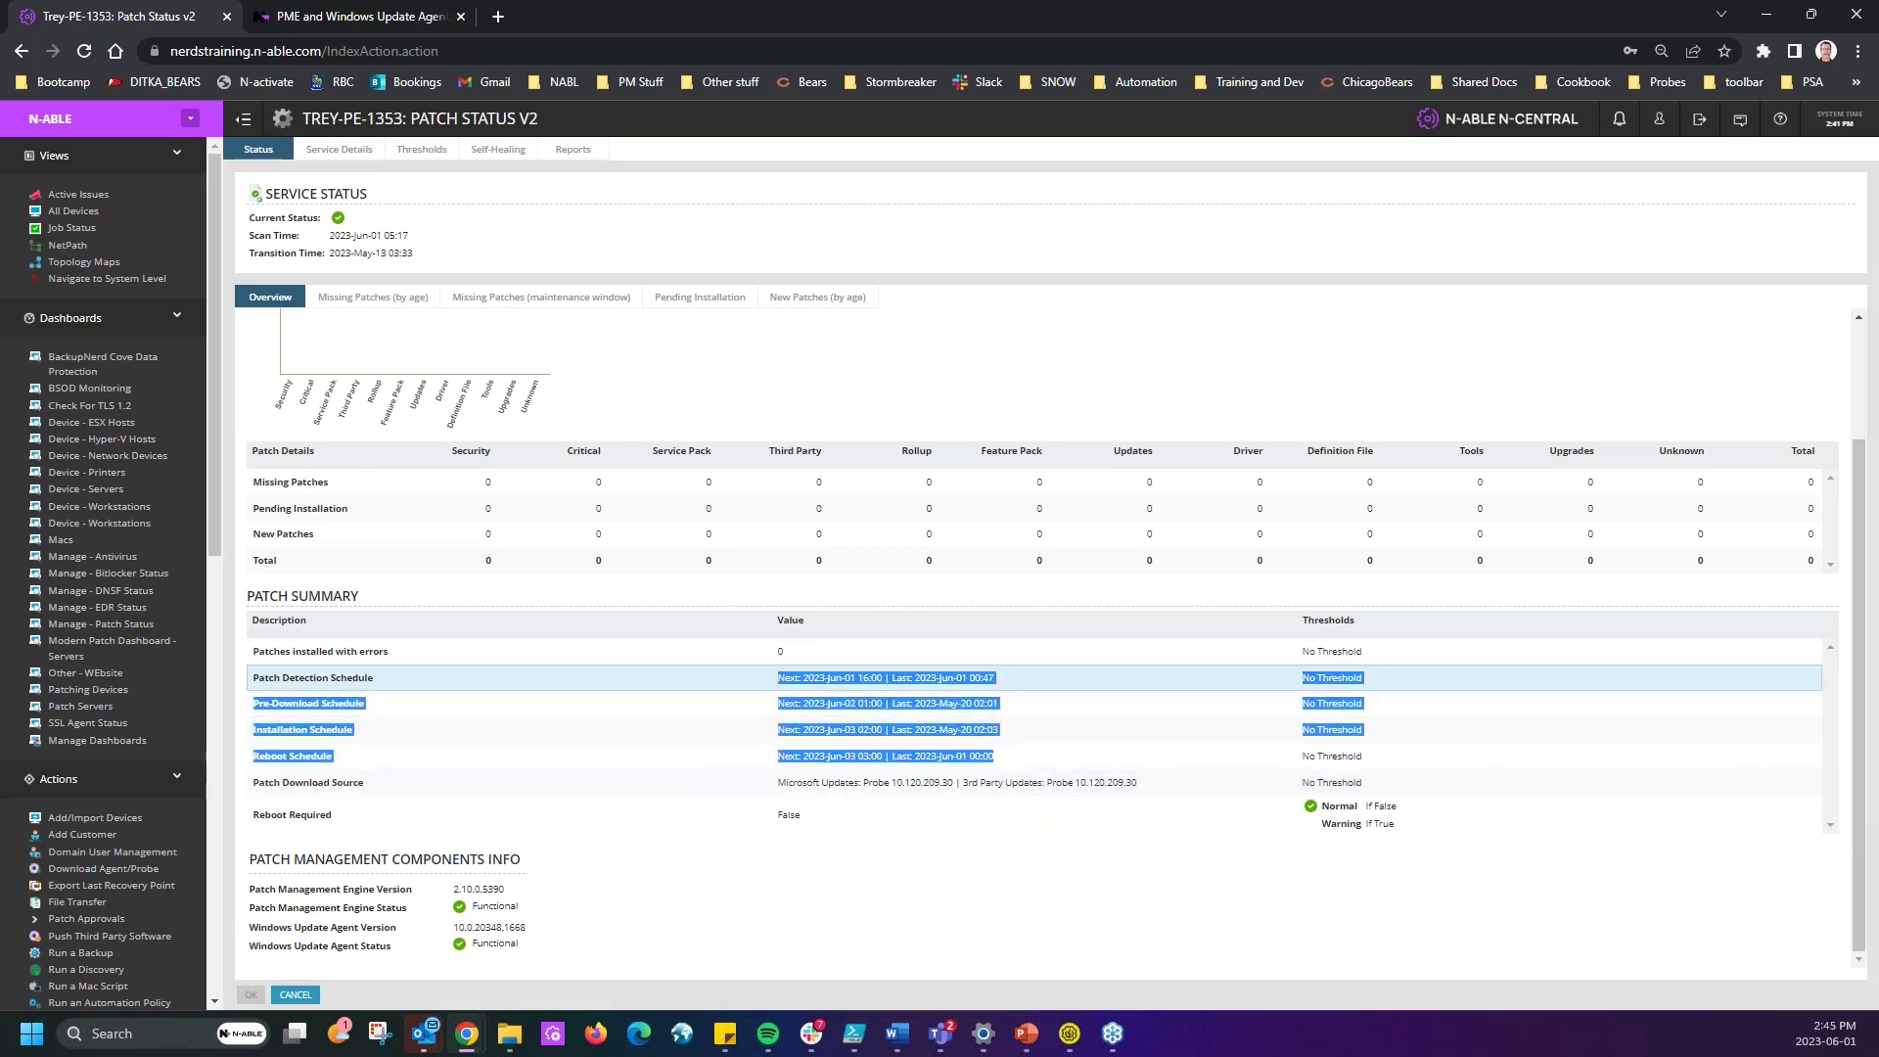
left_click(1008, 780)
left_click_drag(729, 788, 1345, 792)
left_click(1112, 835)
left_click_drag(422, 895, 613, 949)
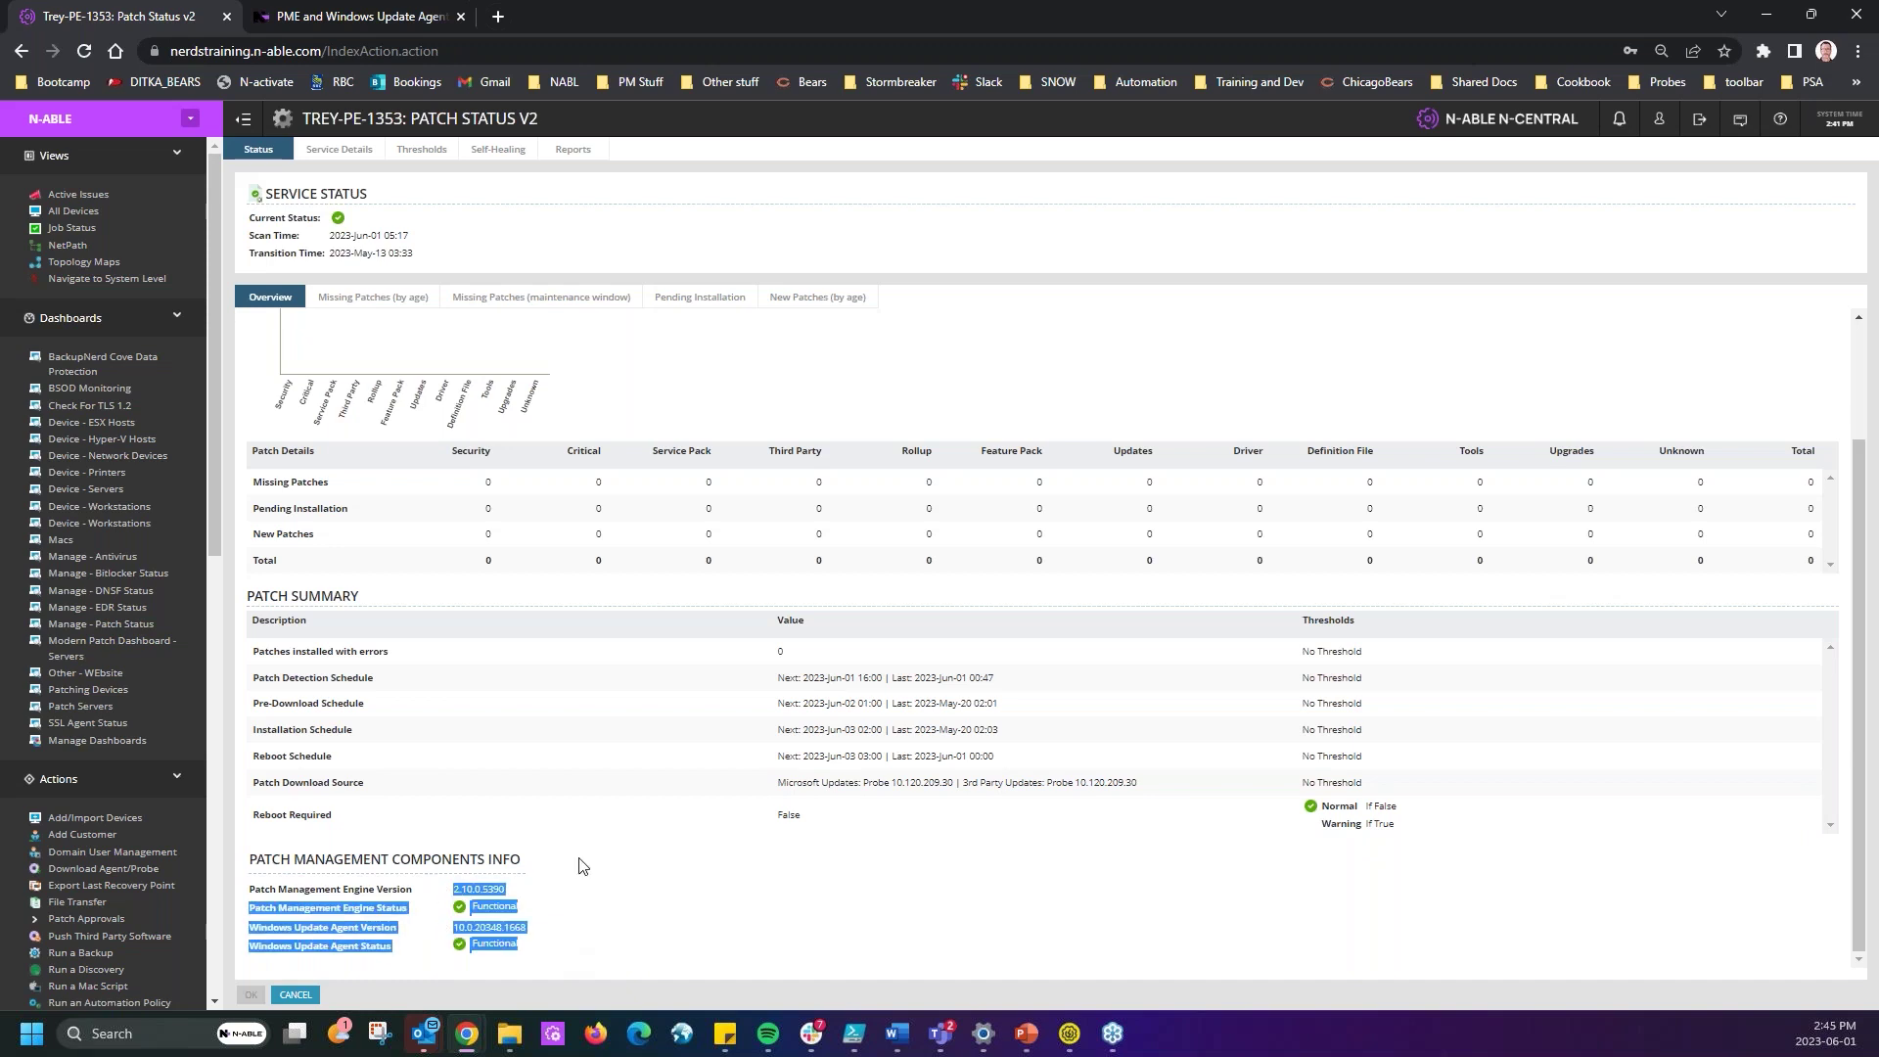
left_click(932, 882)
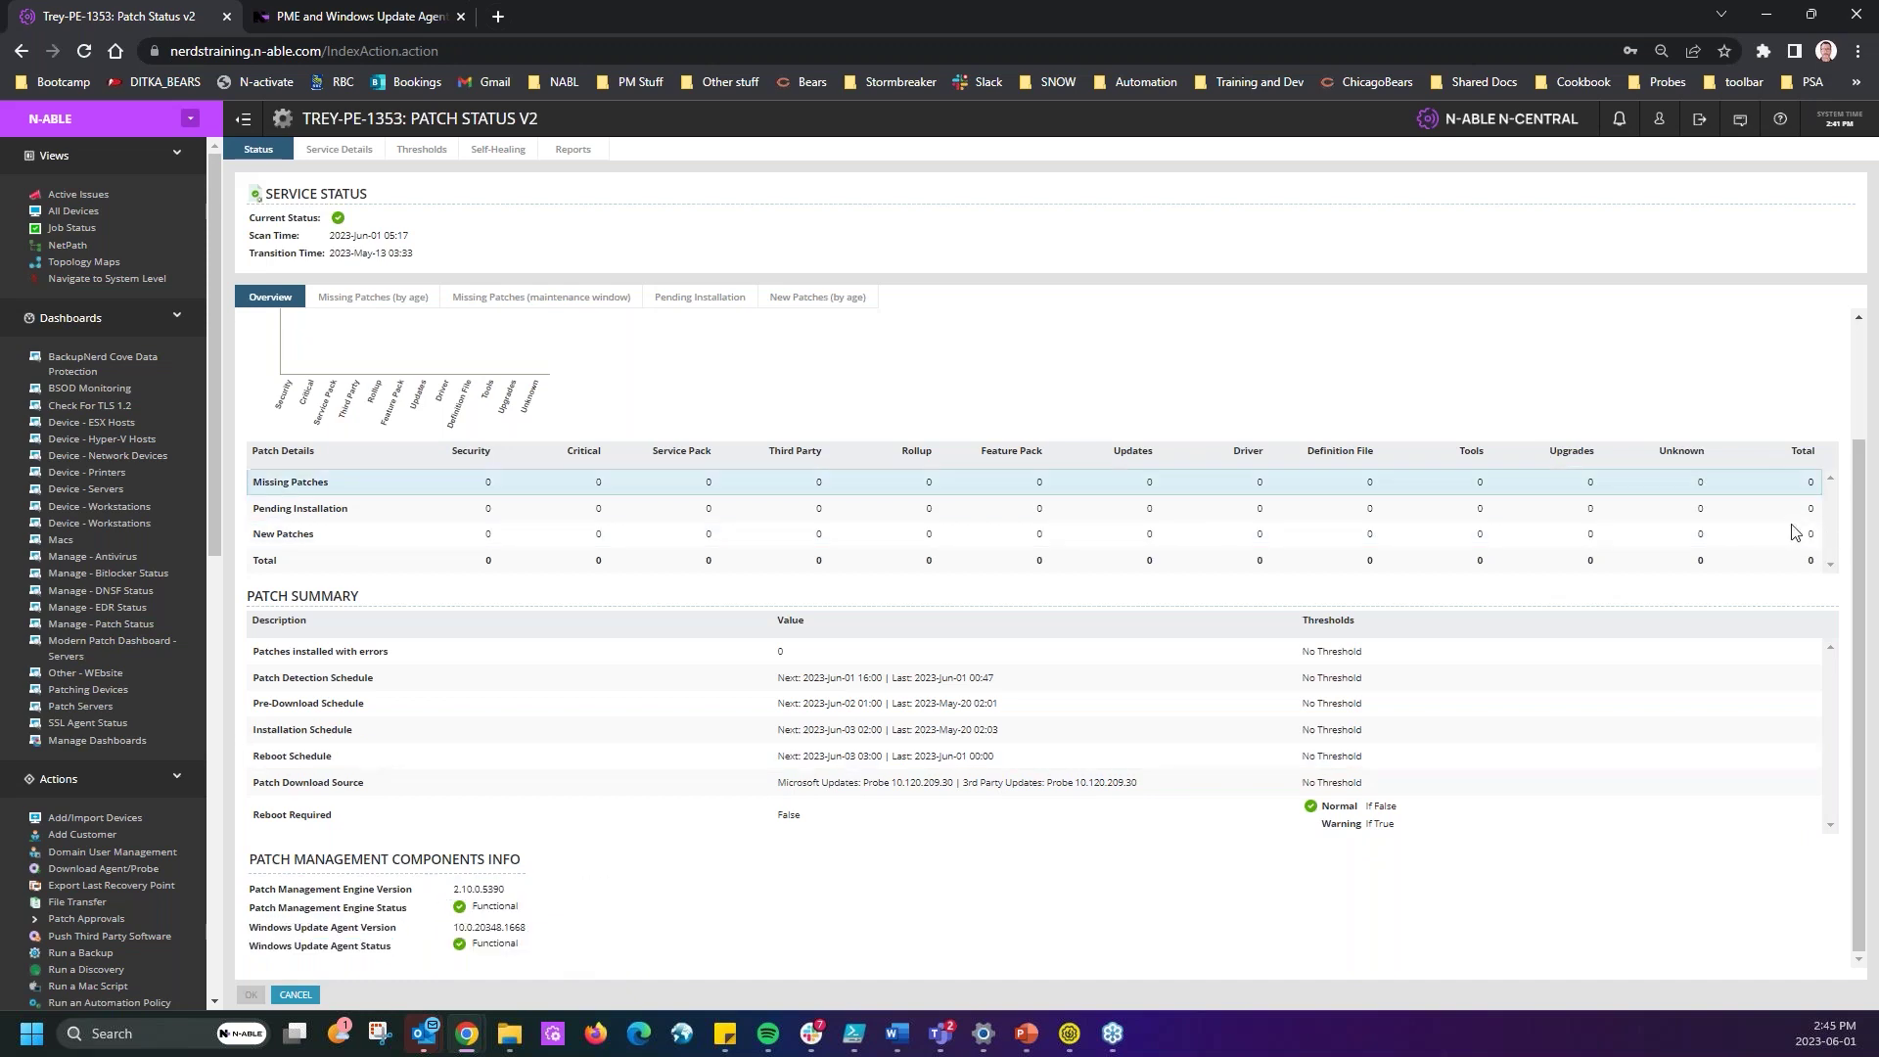
- Review the missing patches by age and the new patches by age for Trey-PE-1353
scroll(671, 407, "up", 2)
left_click(374, 298)
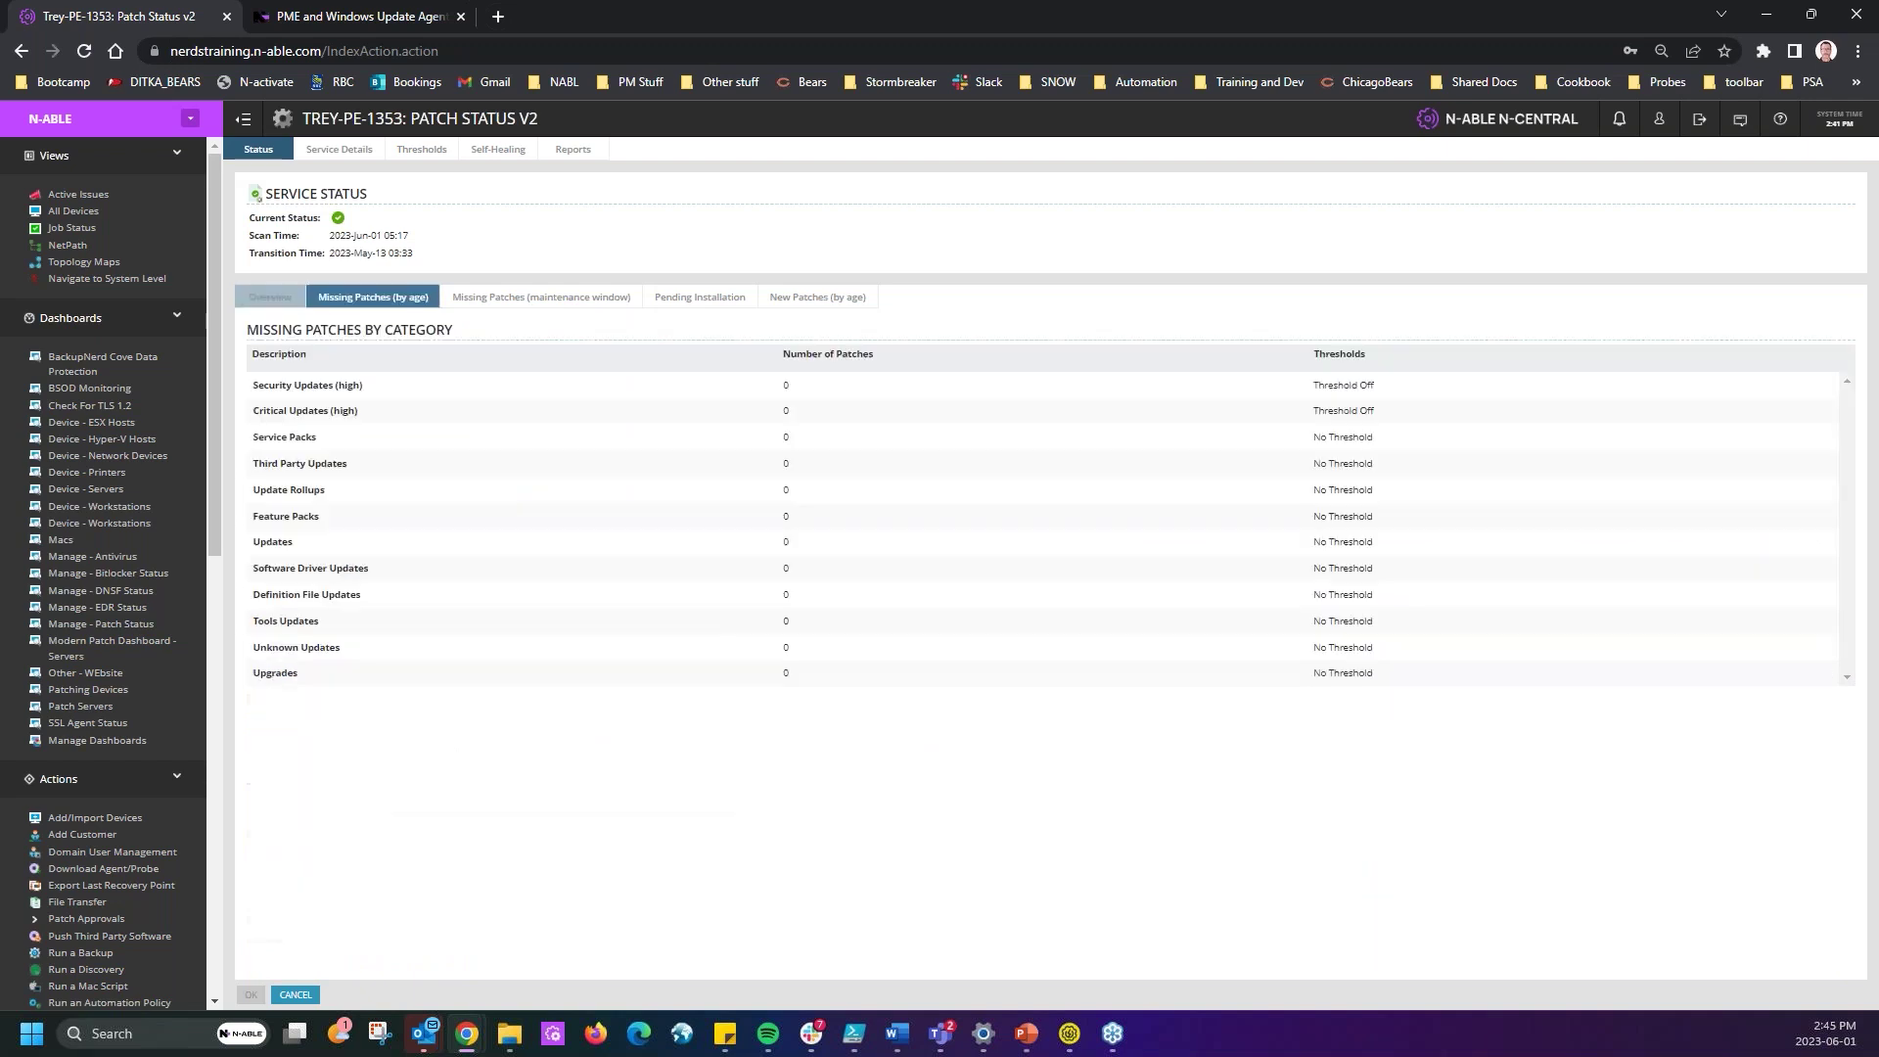
left_click(817, 297)
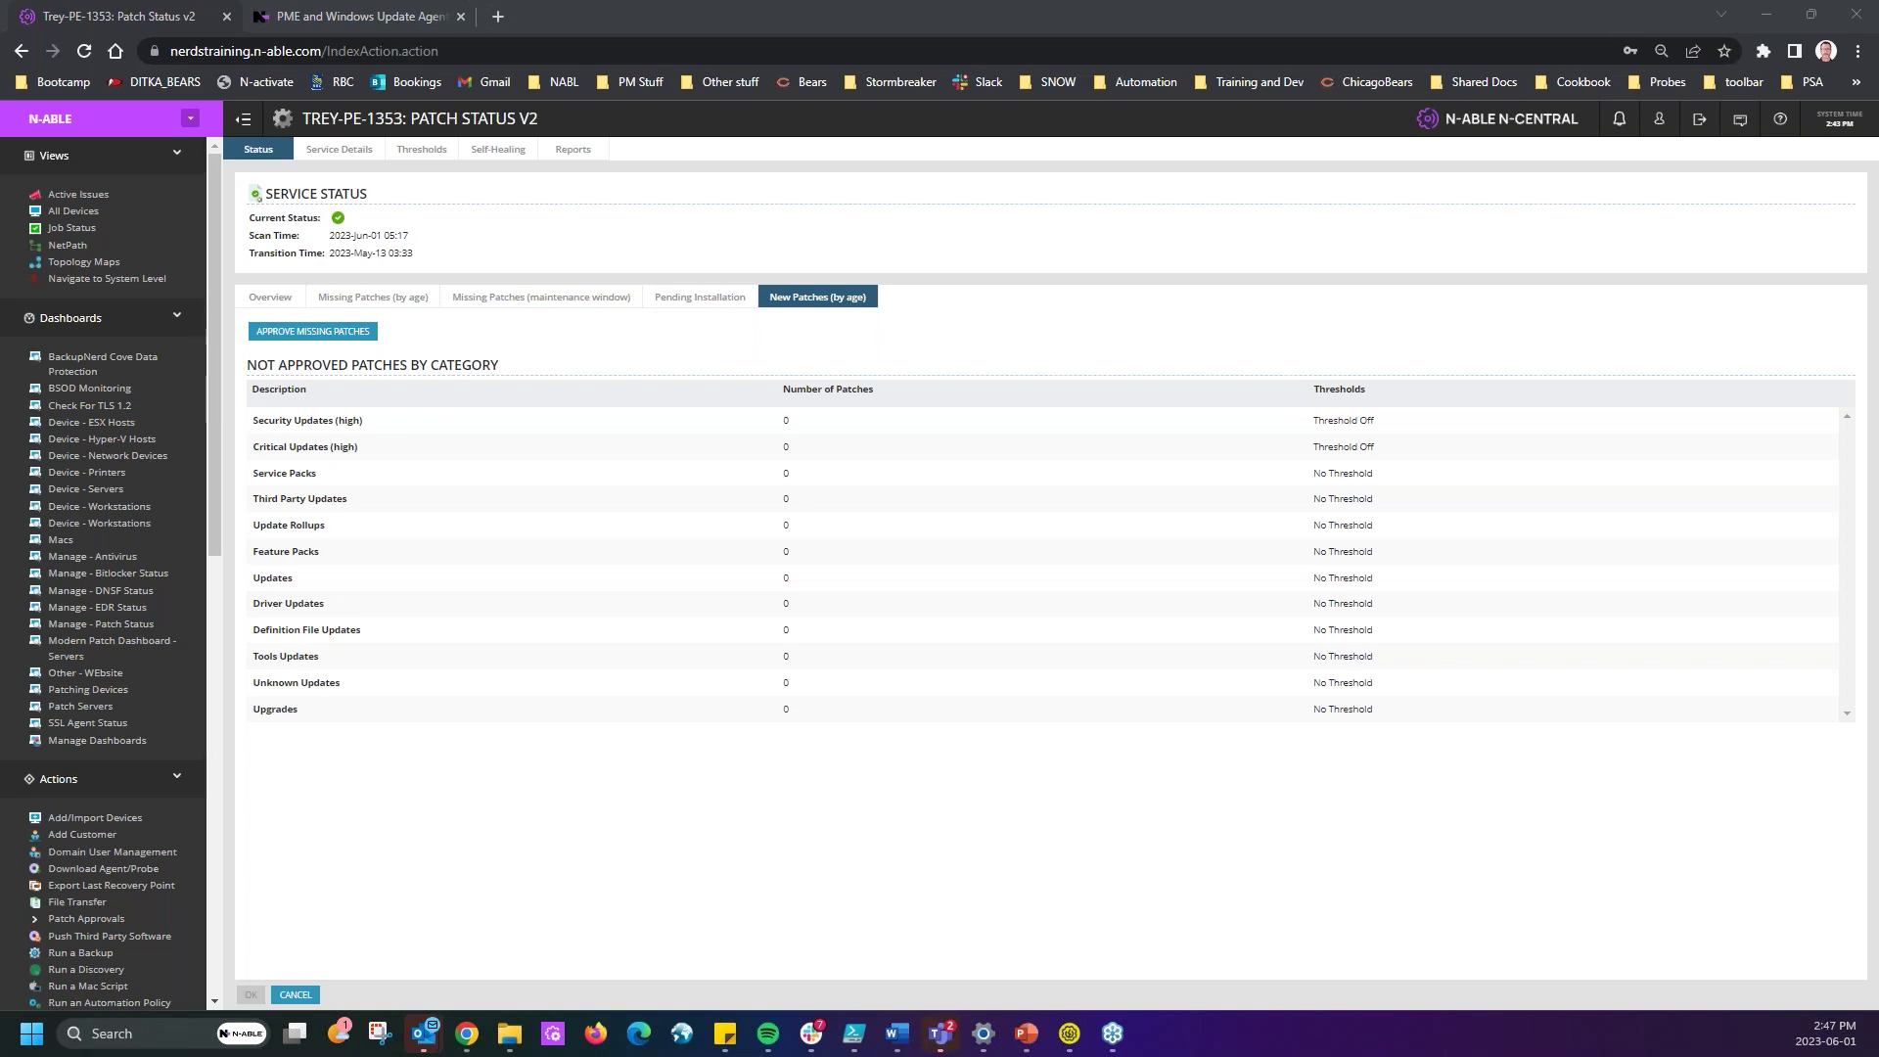
- Open the *Patch - WS and LT rule from the monitoring rules and show its Patch Management configuration options for network devices
scroll(108, 783, "down", 10)
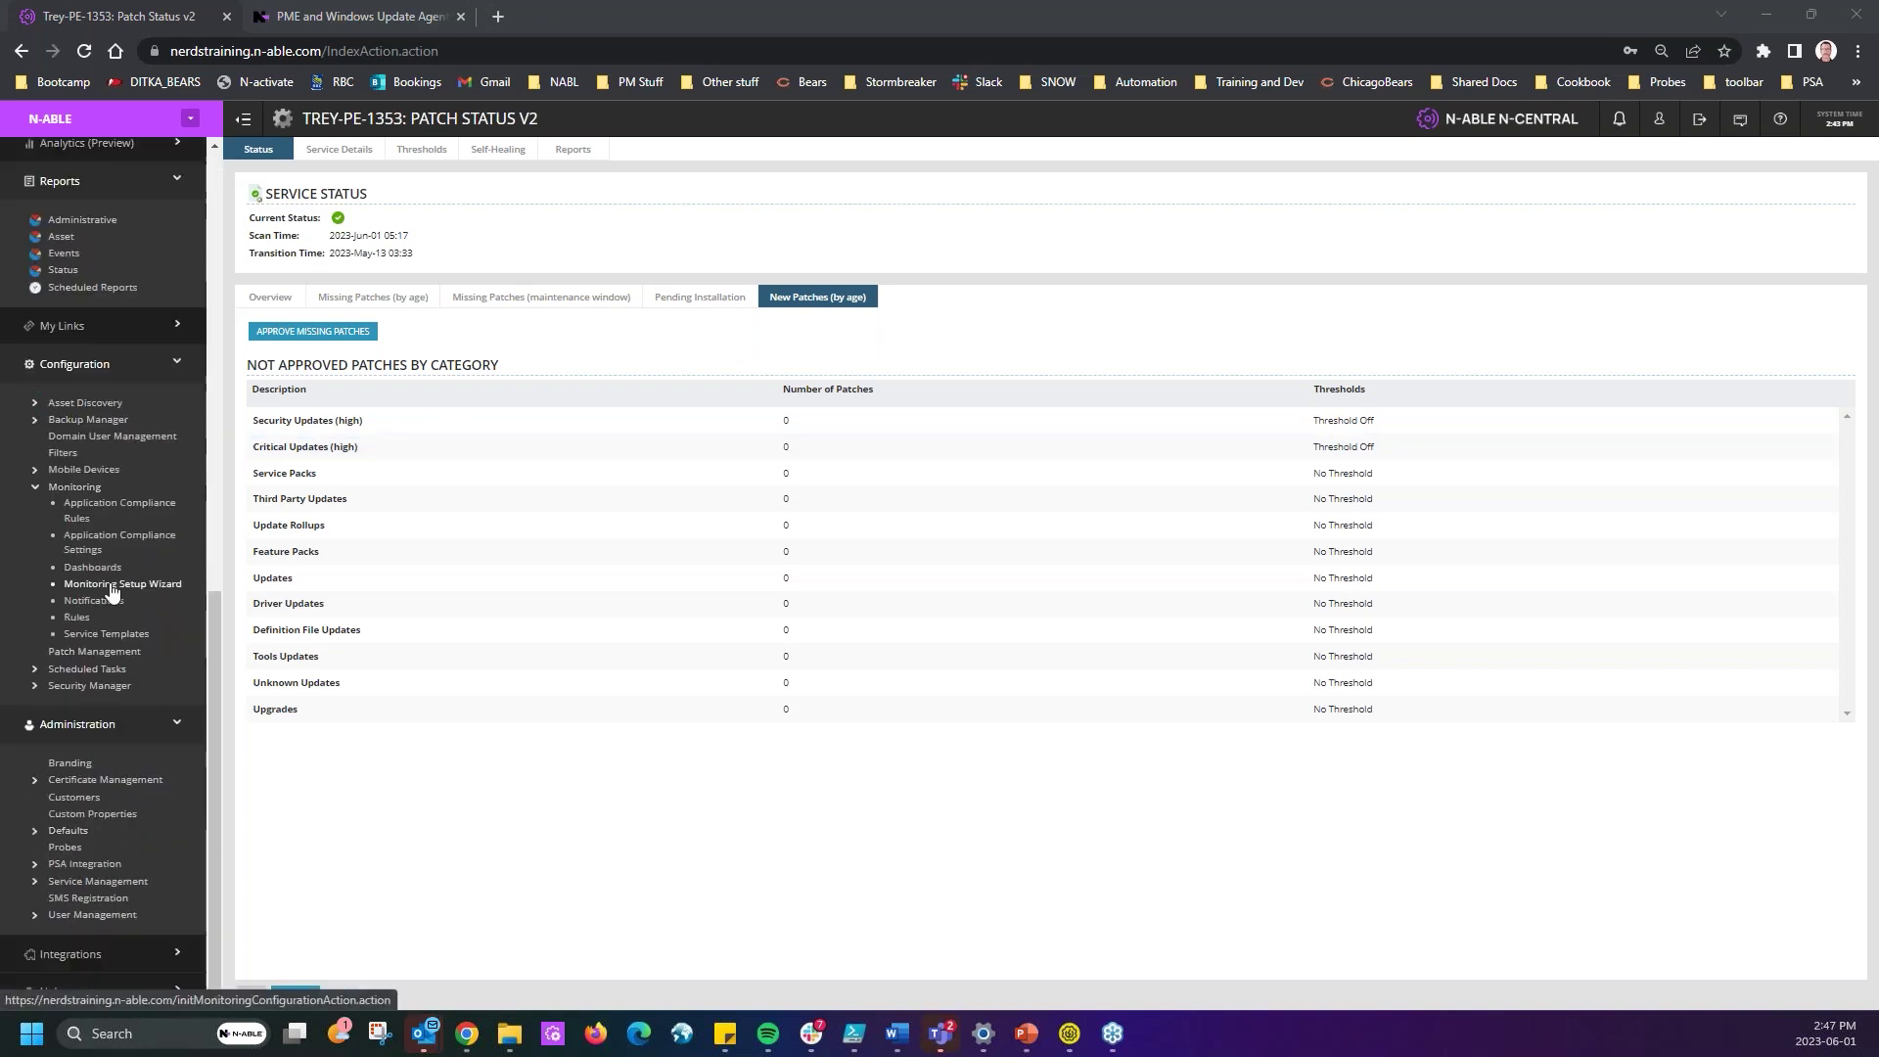
left_click(79, 618)
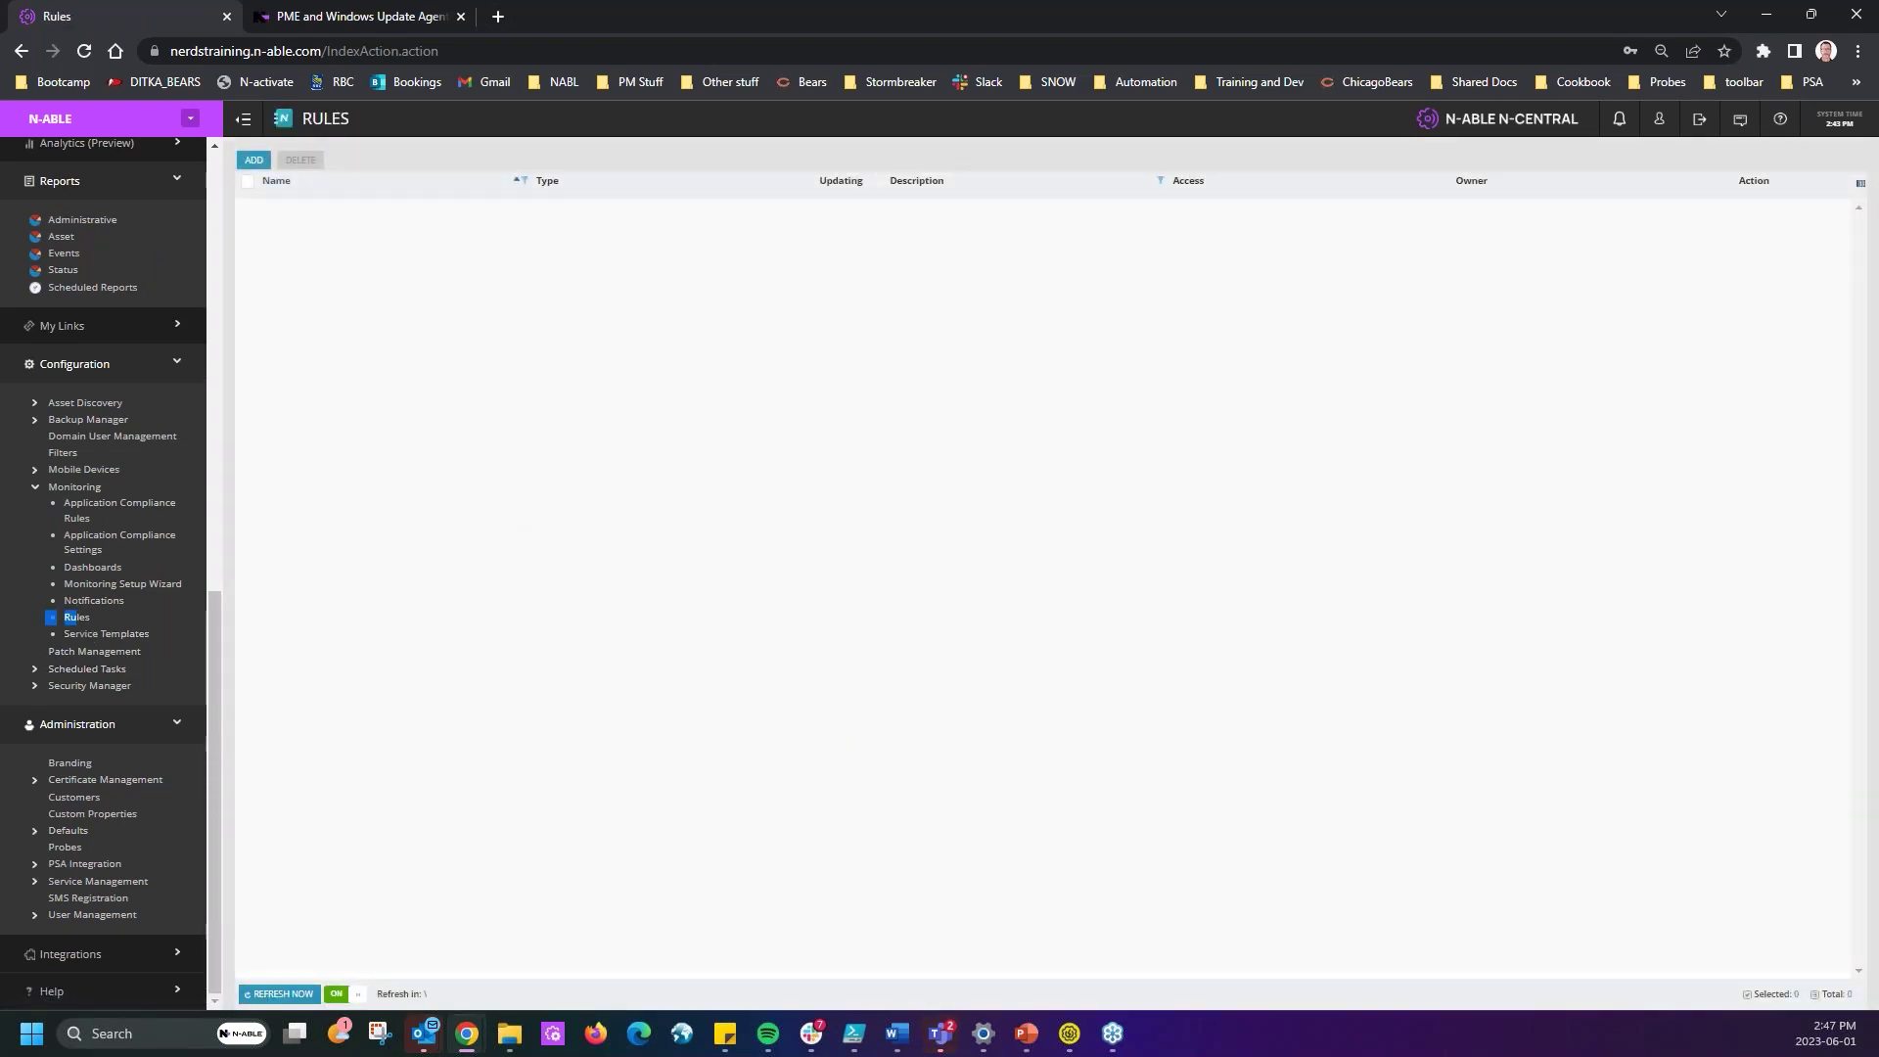
scroll(460, 513, "down", 5)
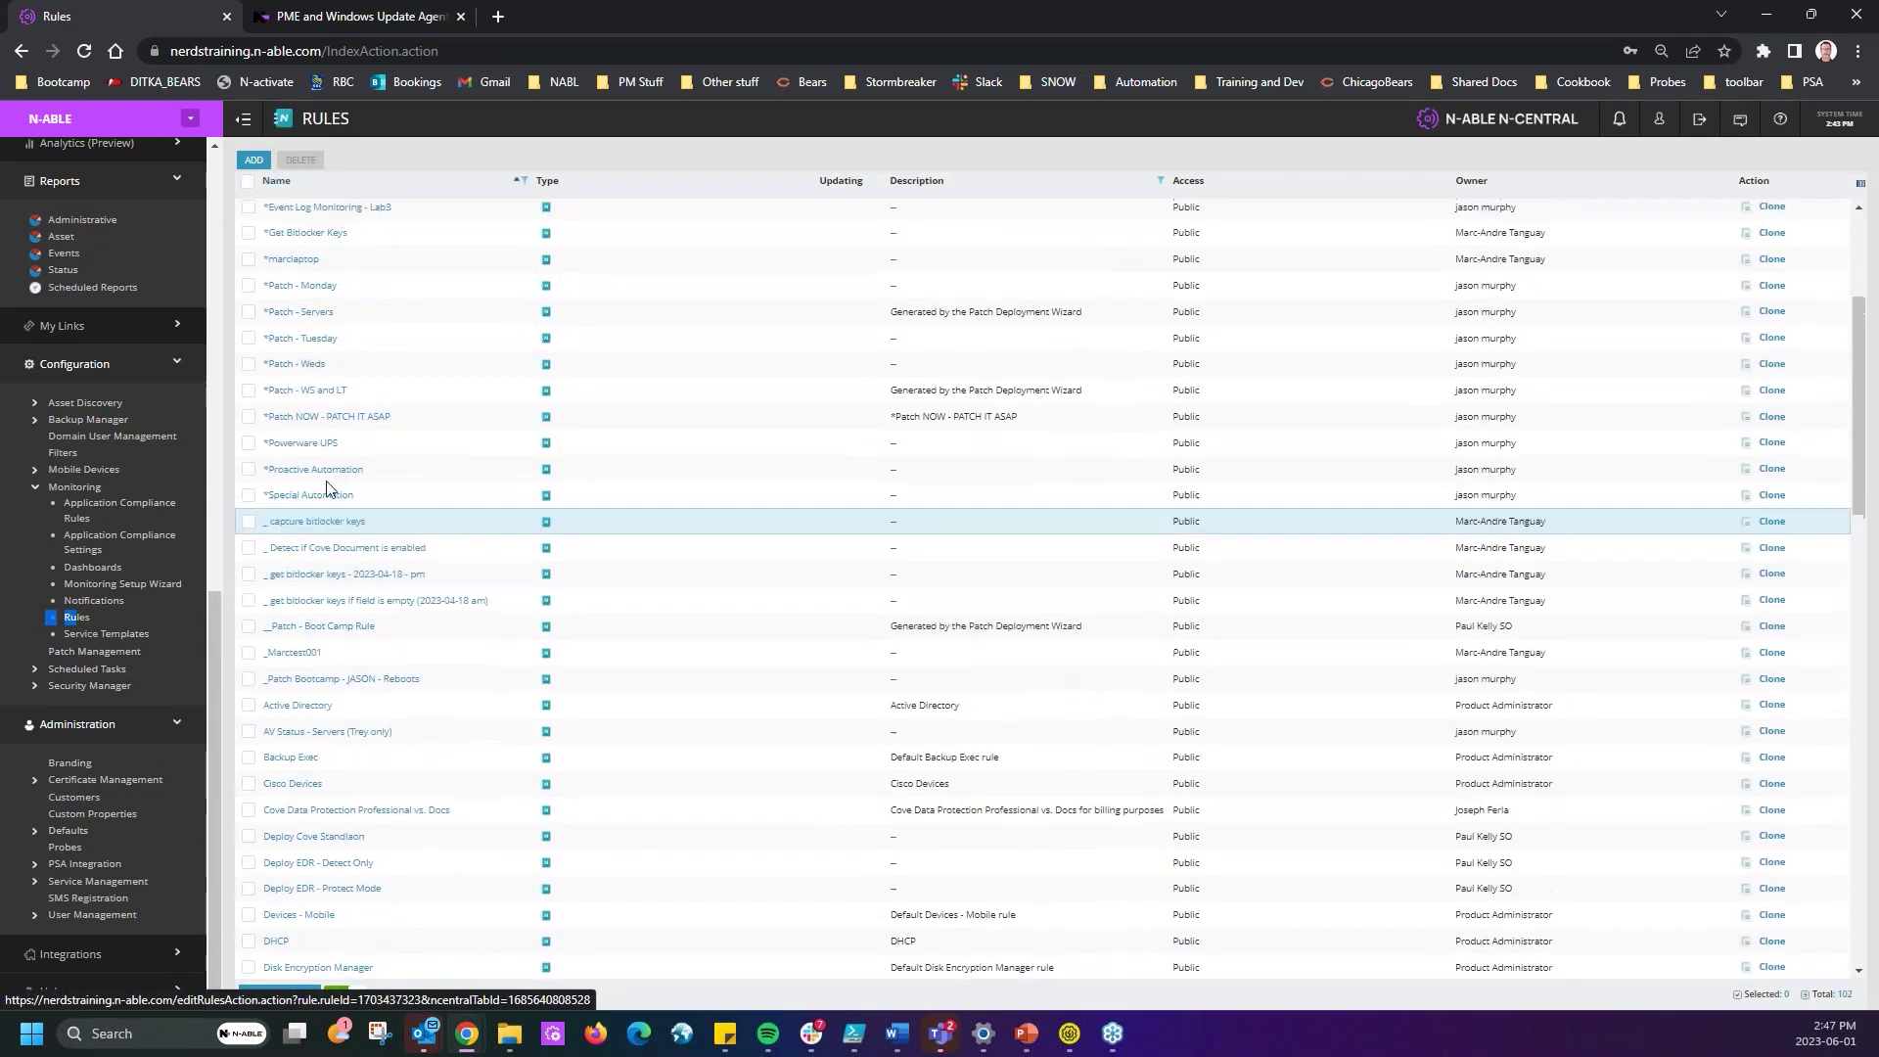
left_click(307, 392)
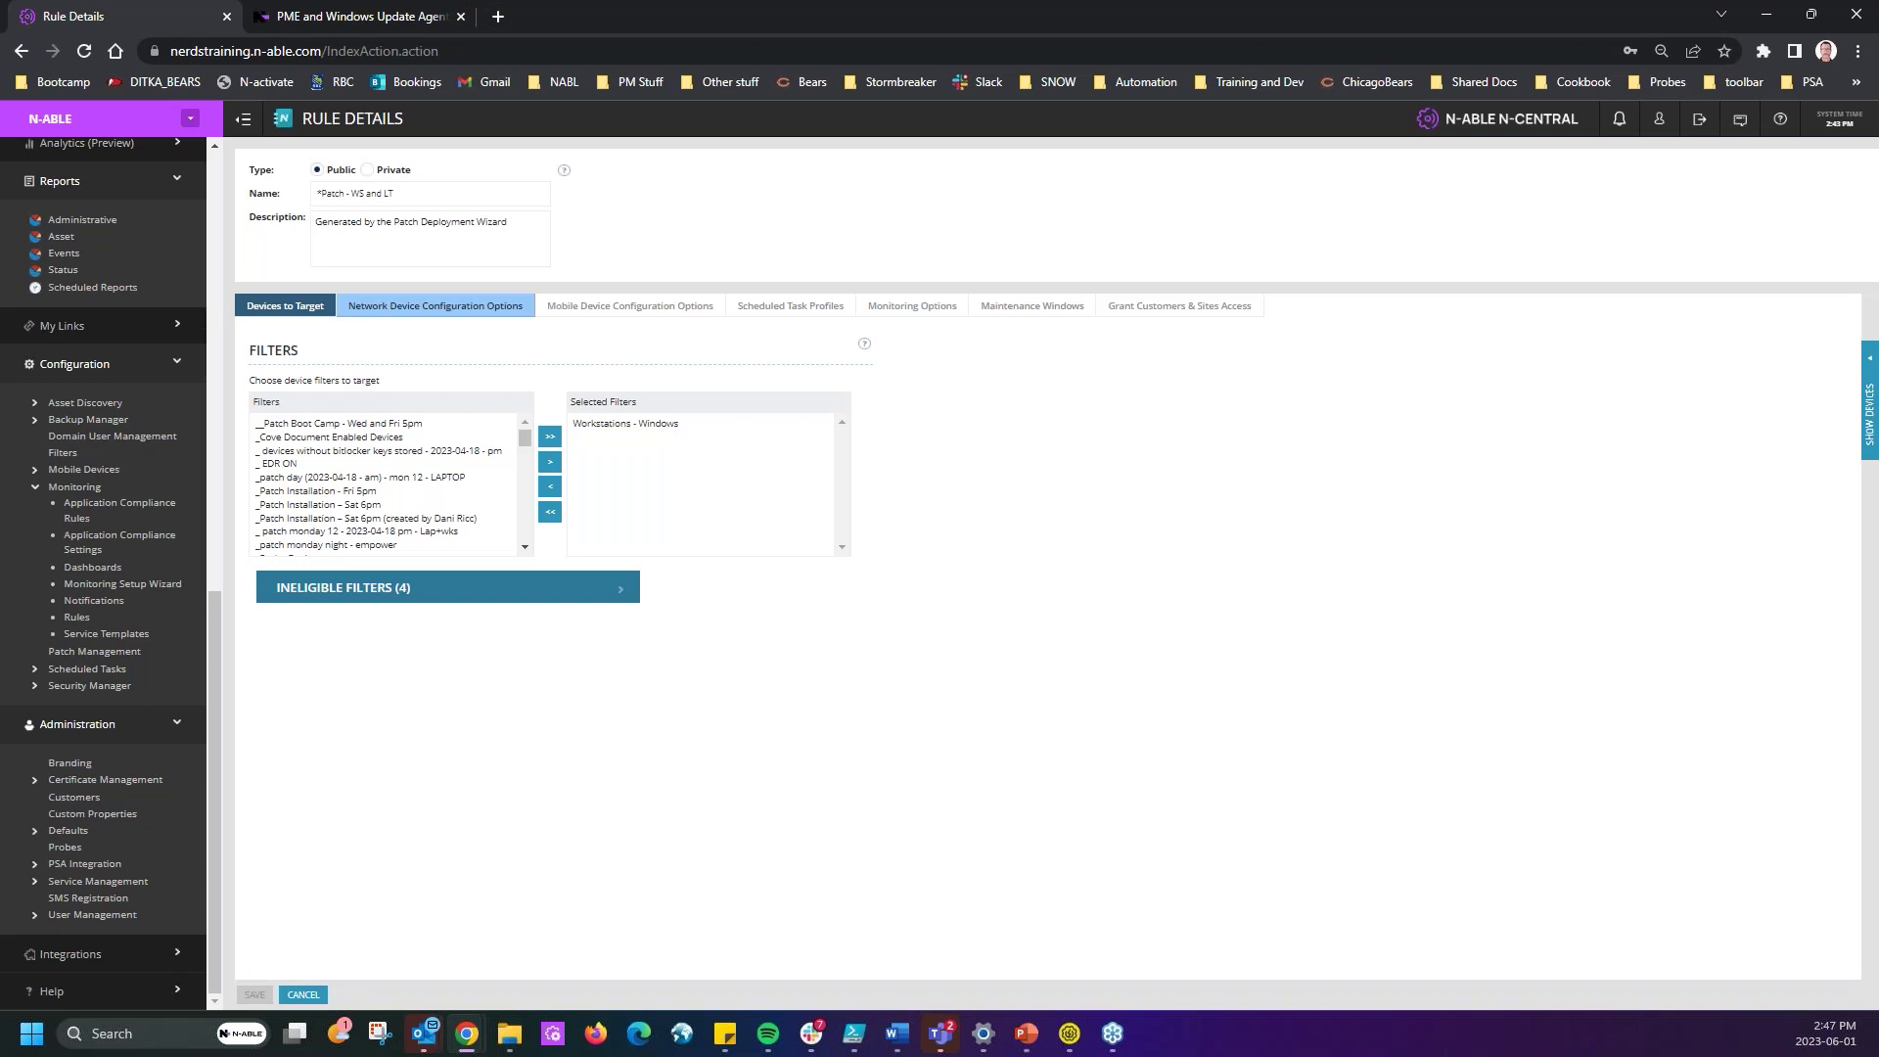
left_click(460, 306)
left_click(382, 329)
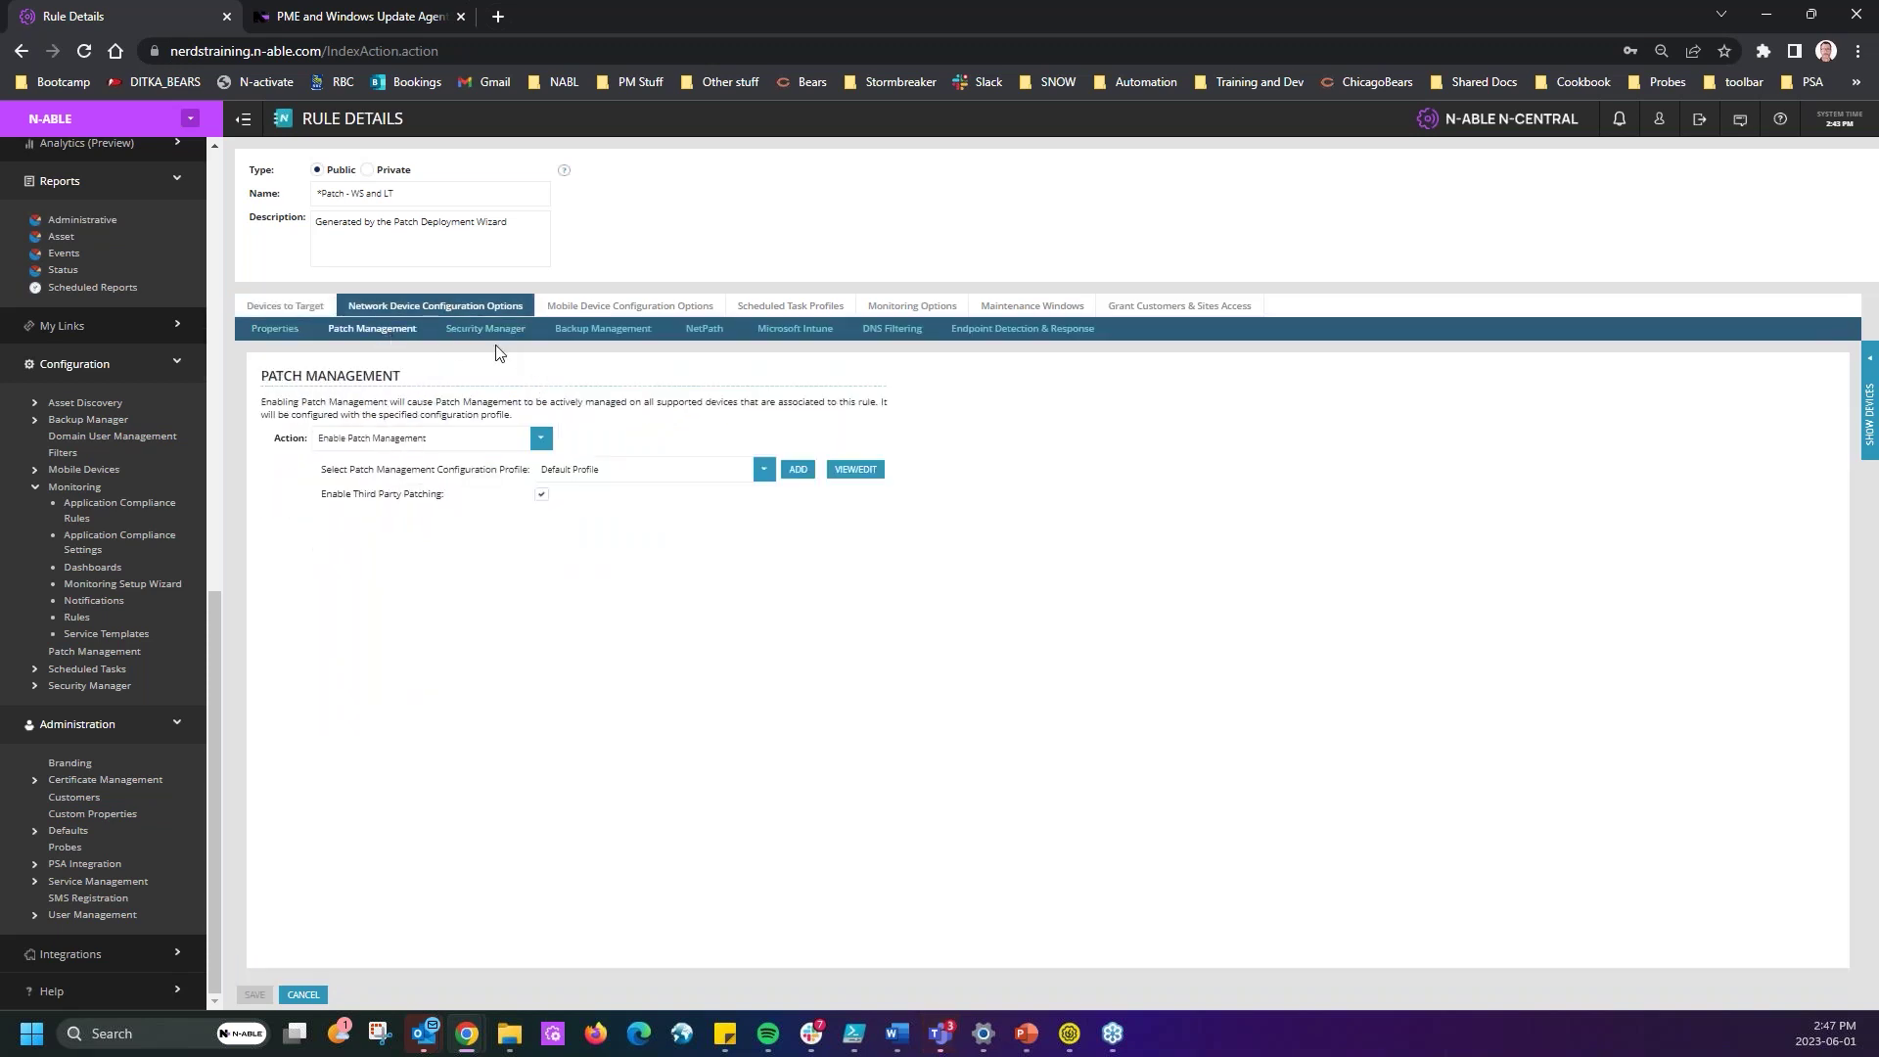
- Turn Enable Third Party Patching off and back on in the rule's patch management options without saving
left_click_drag(323, 495, 543, 497)
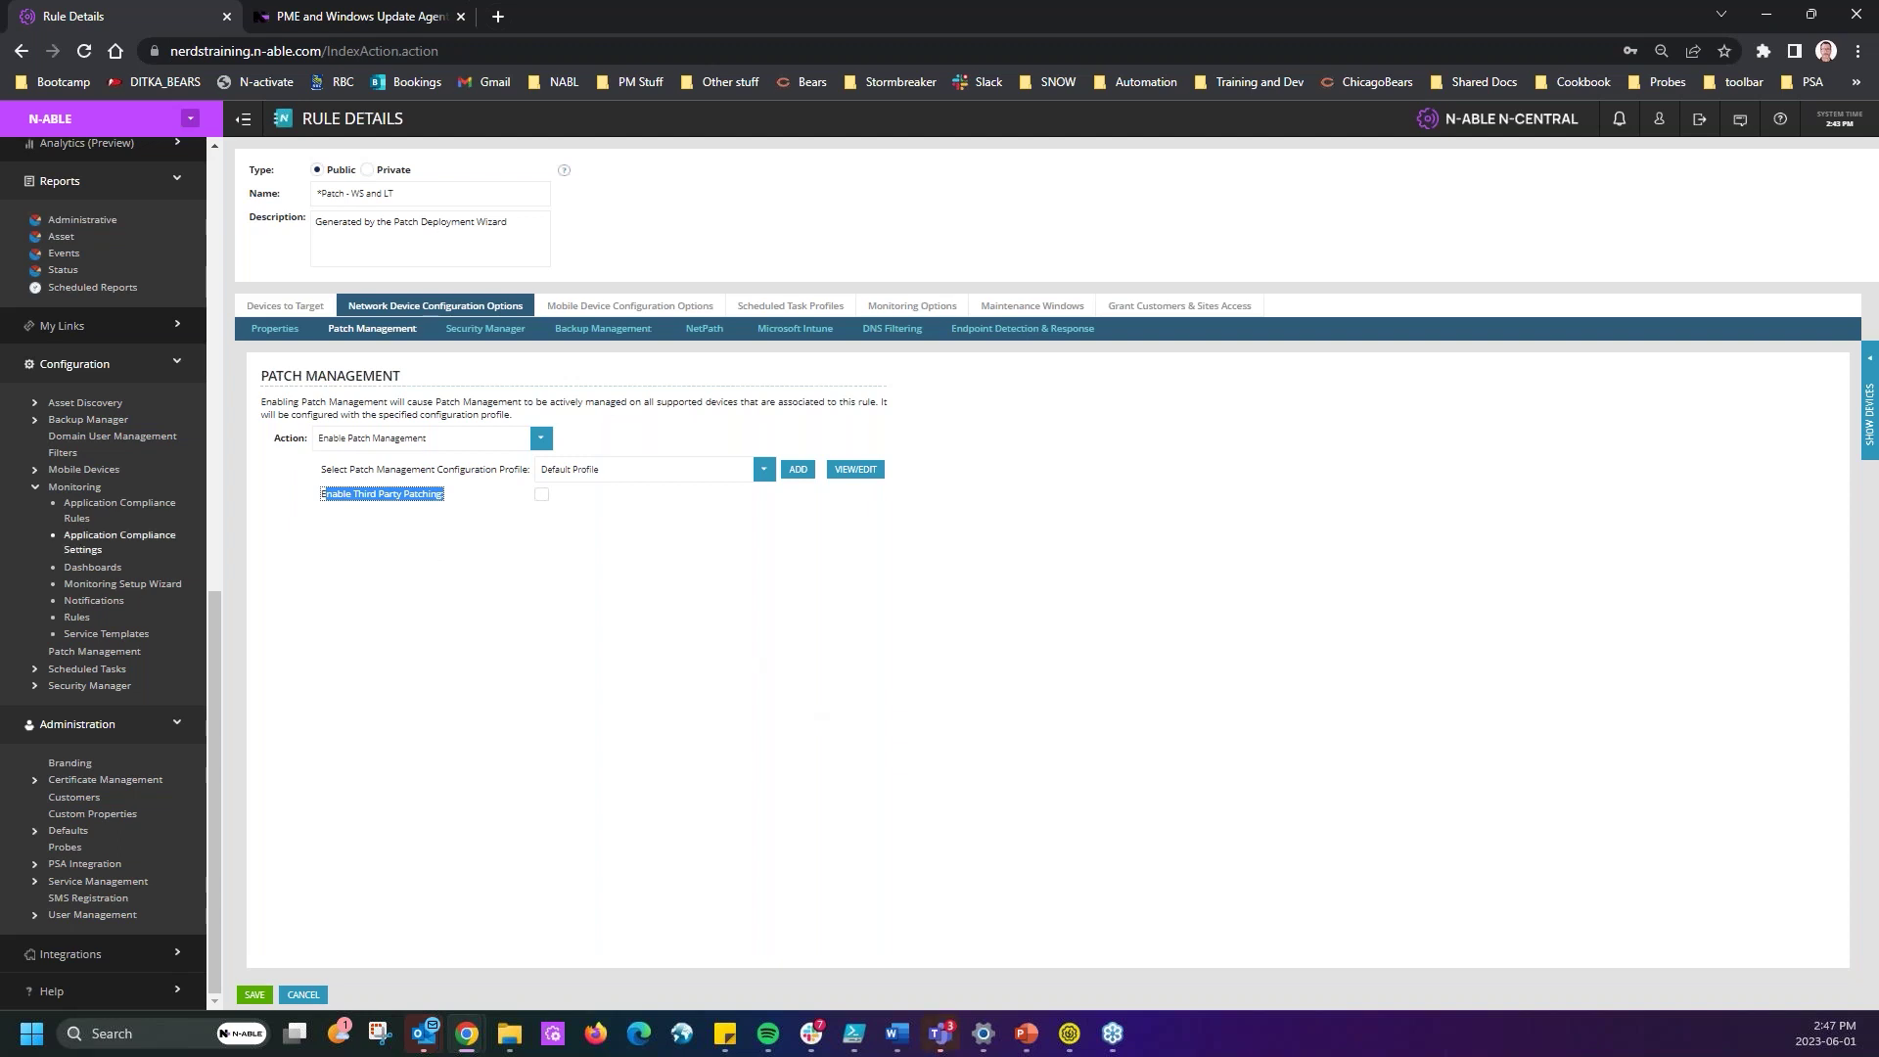
left_click(541, 494)
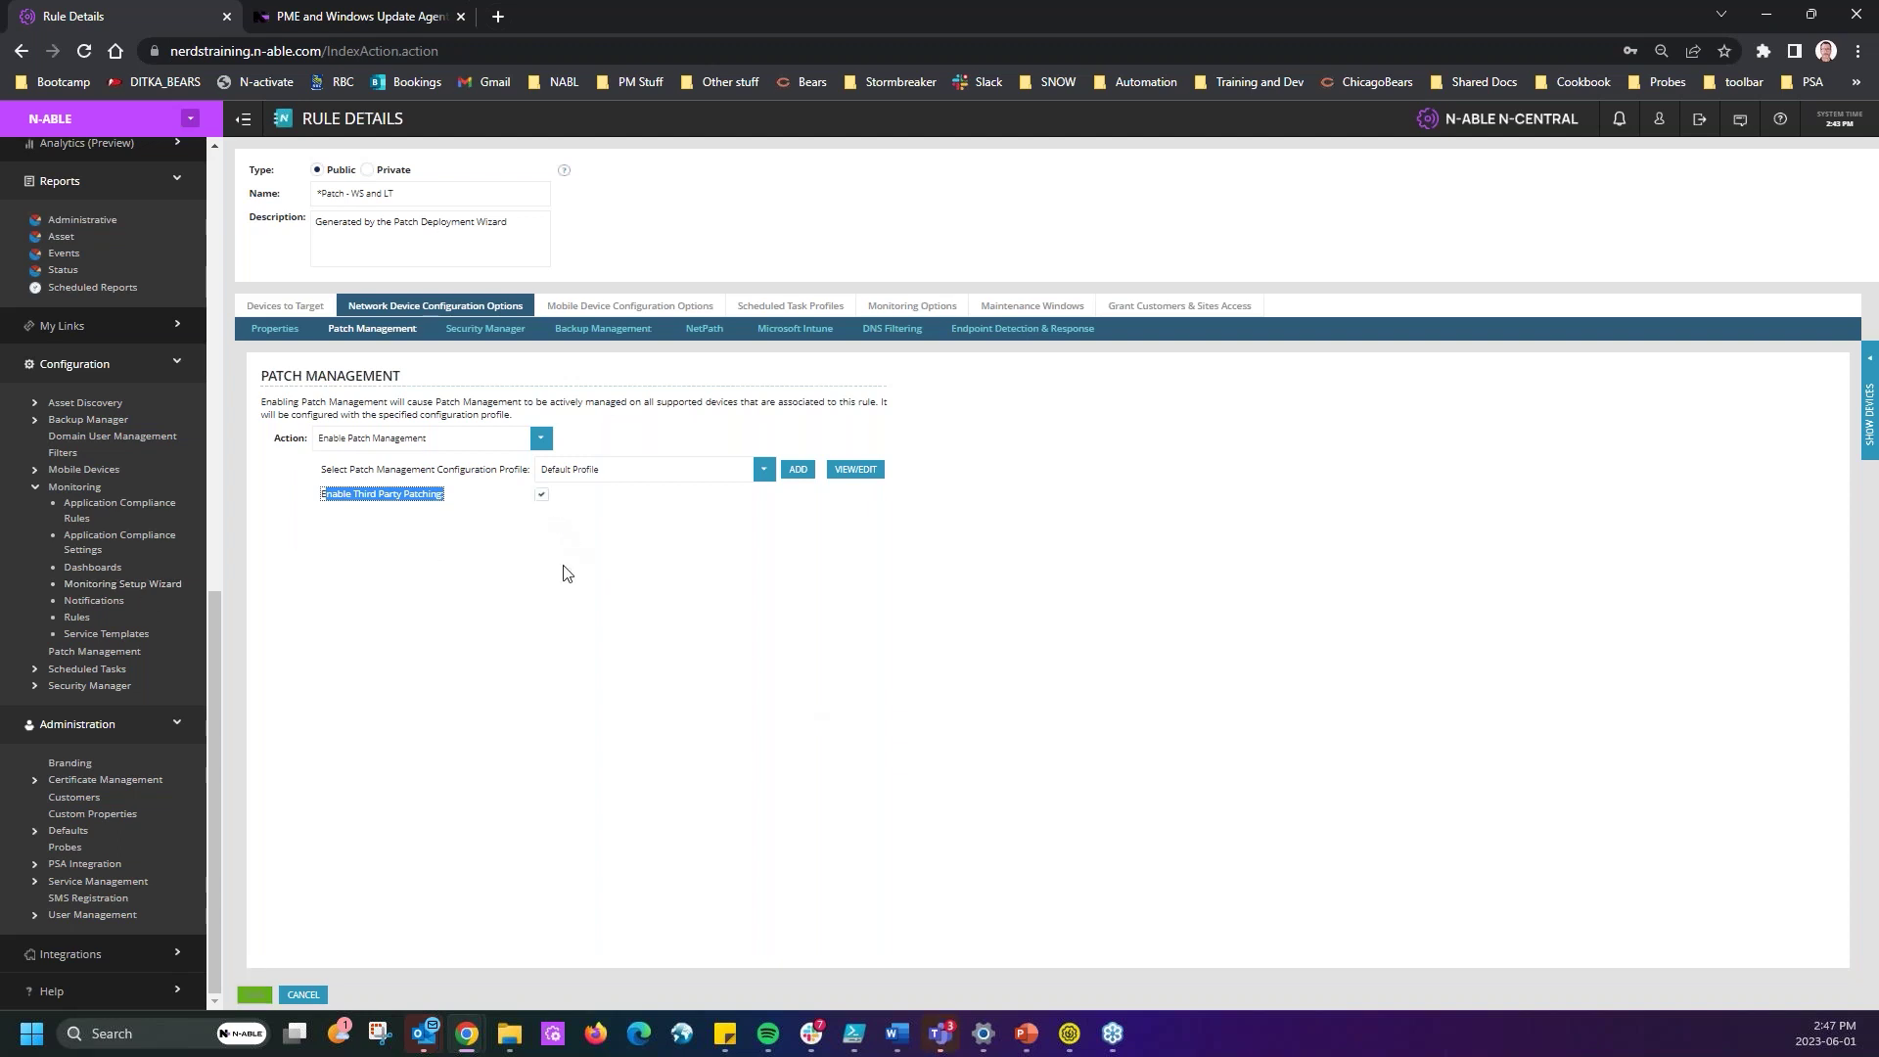
left_click(634, 626)
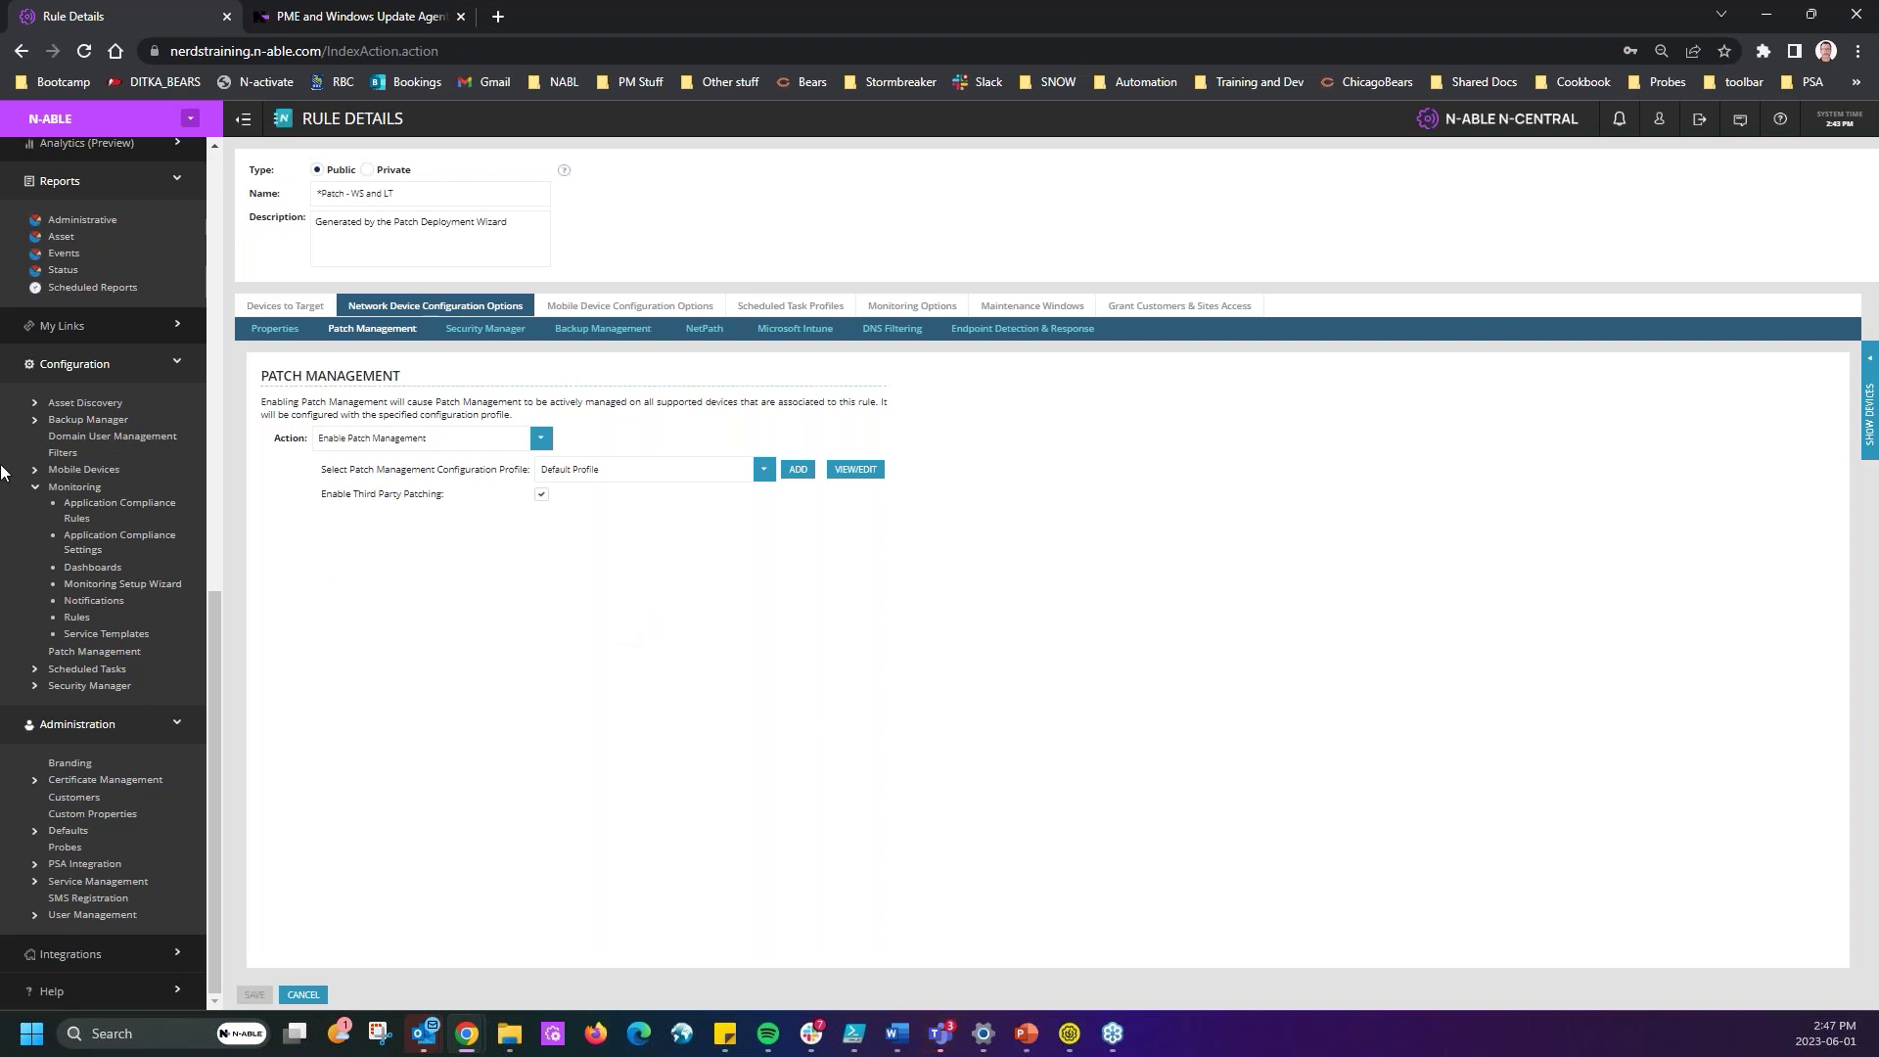
scroll(104, 513, "up", 4)
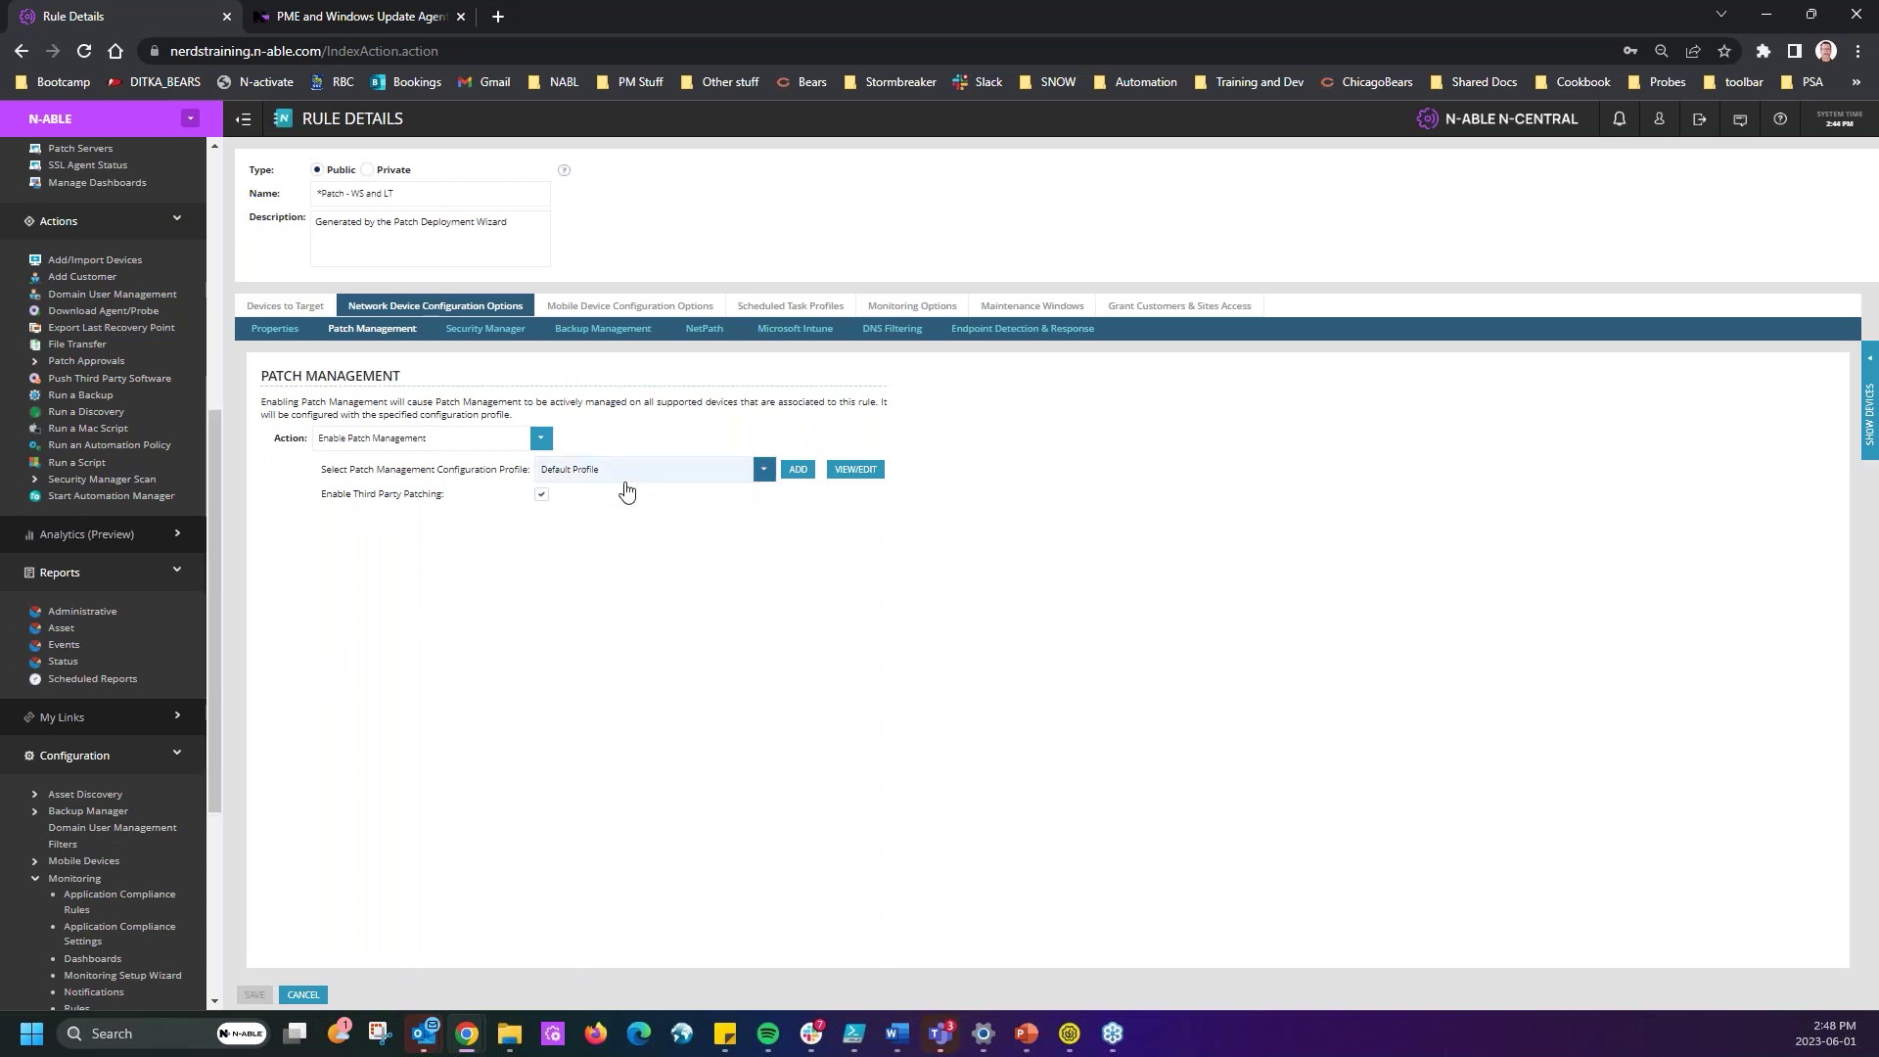
left_click(541, 494)
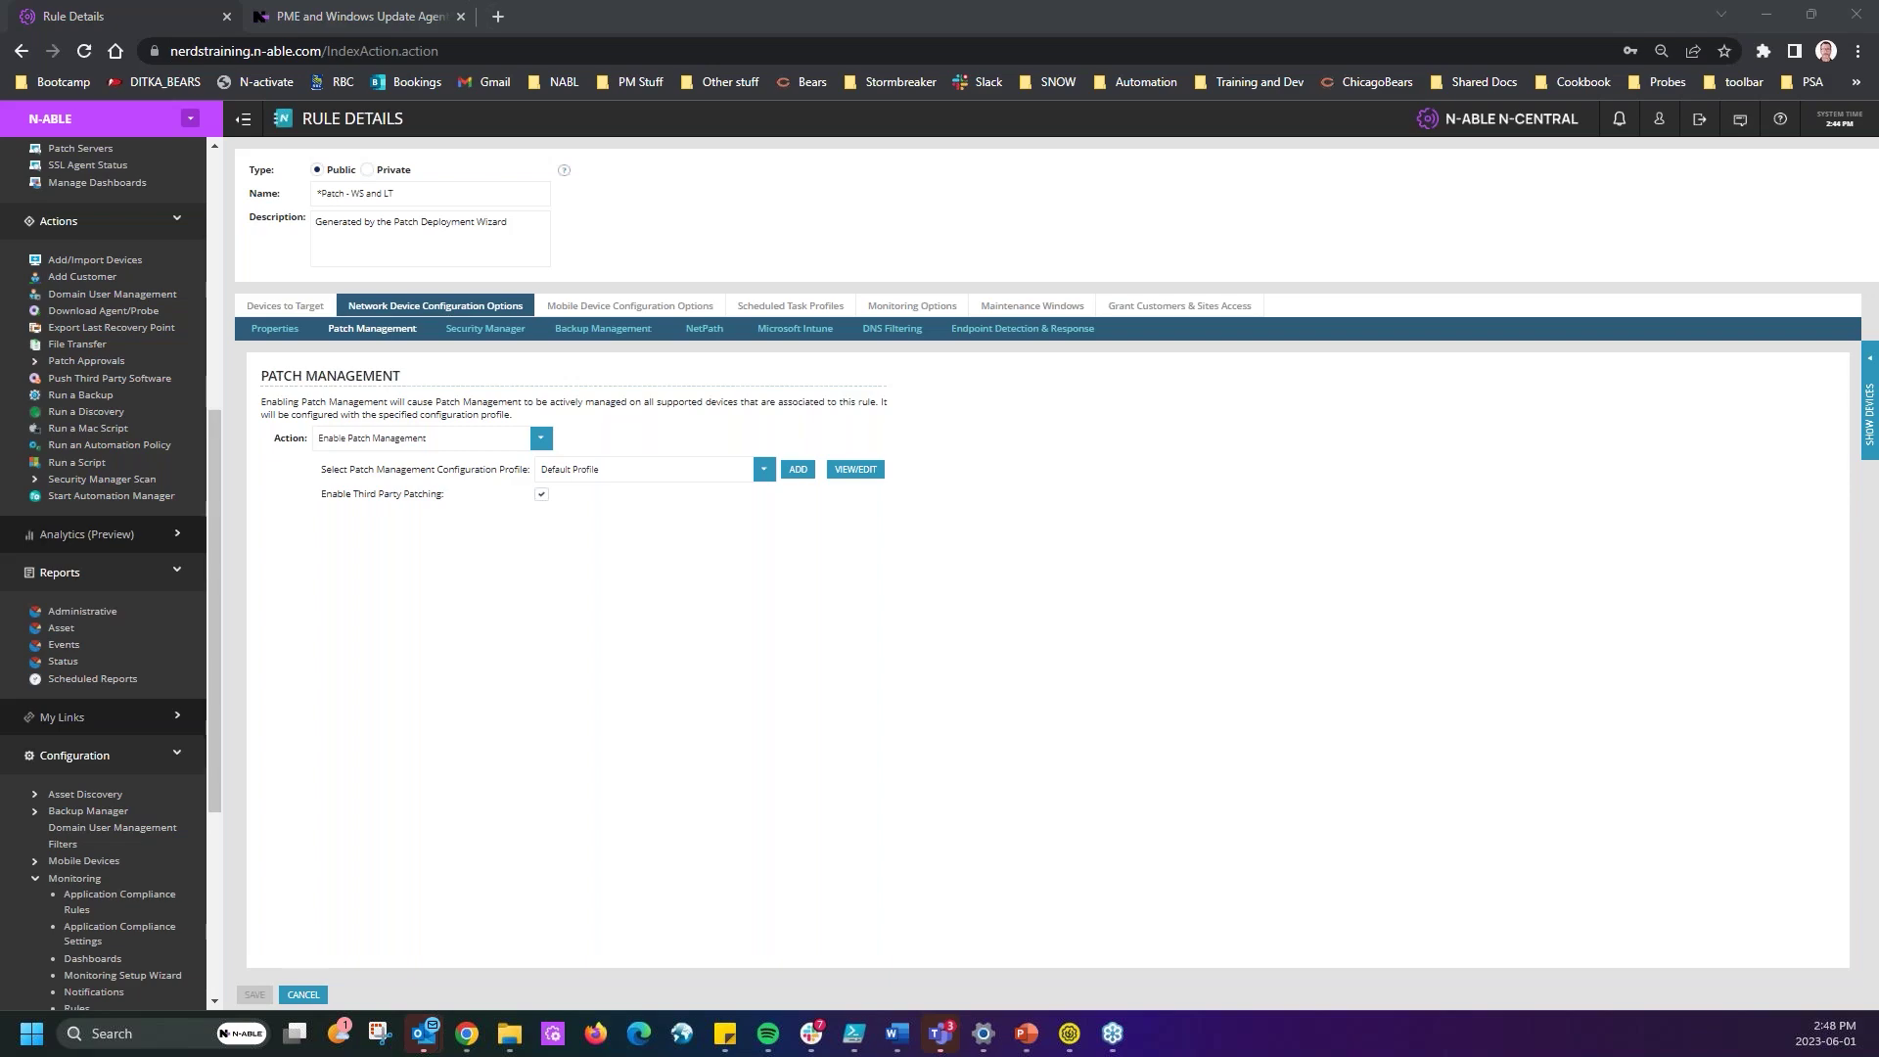
- Switch to the PowerPoint slide show and display the closing Thank You slide
key("alt+Tab")
left_click(929, 618)
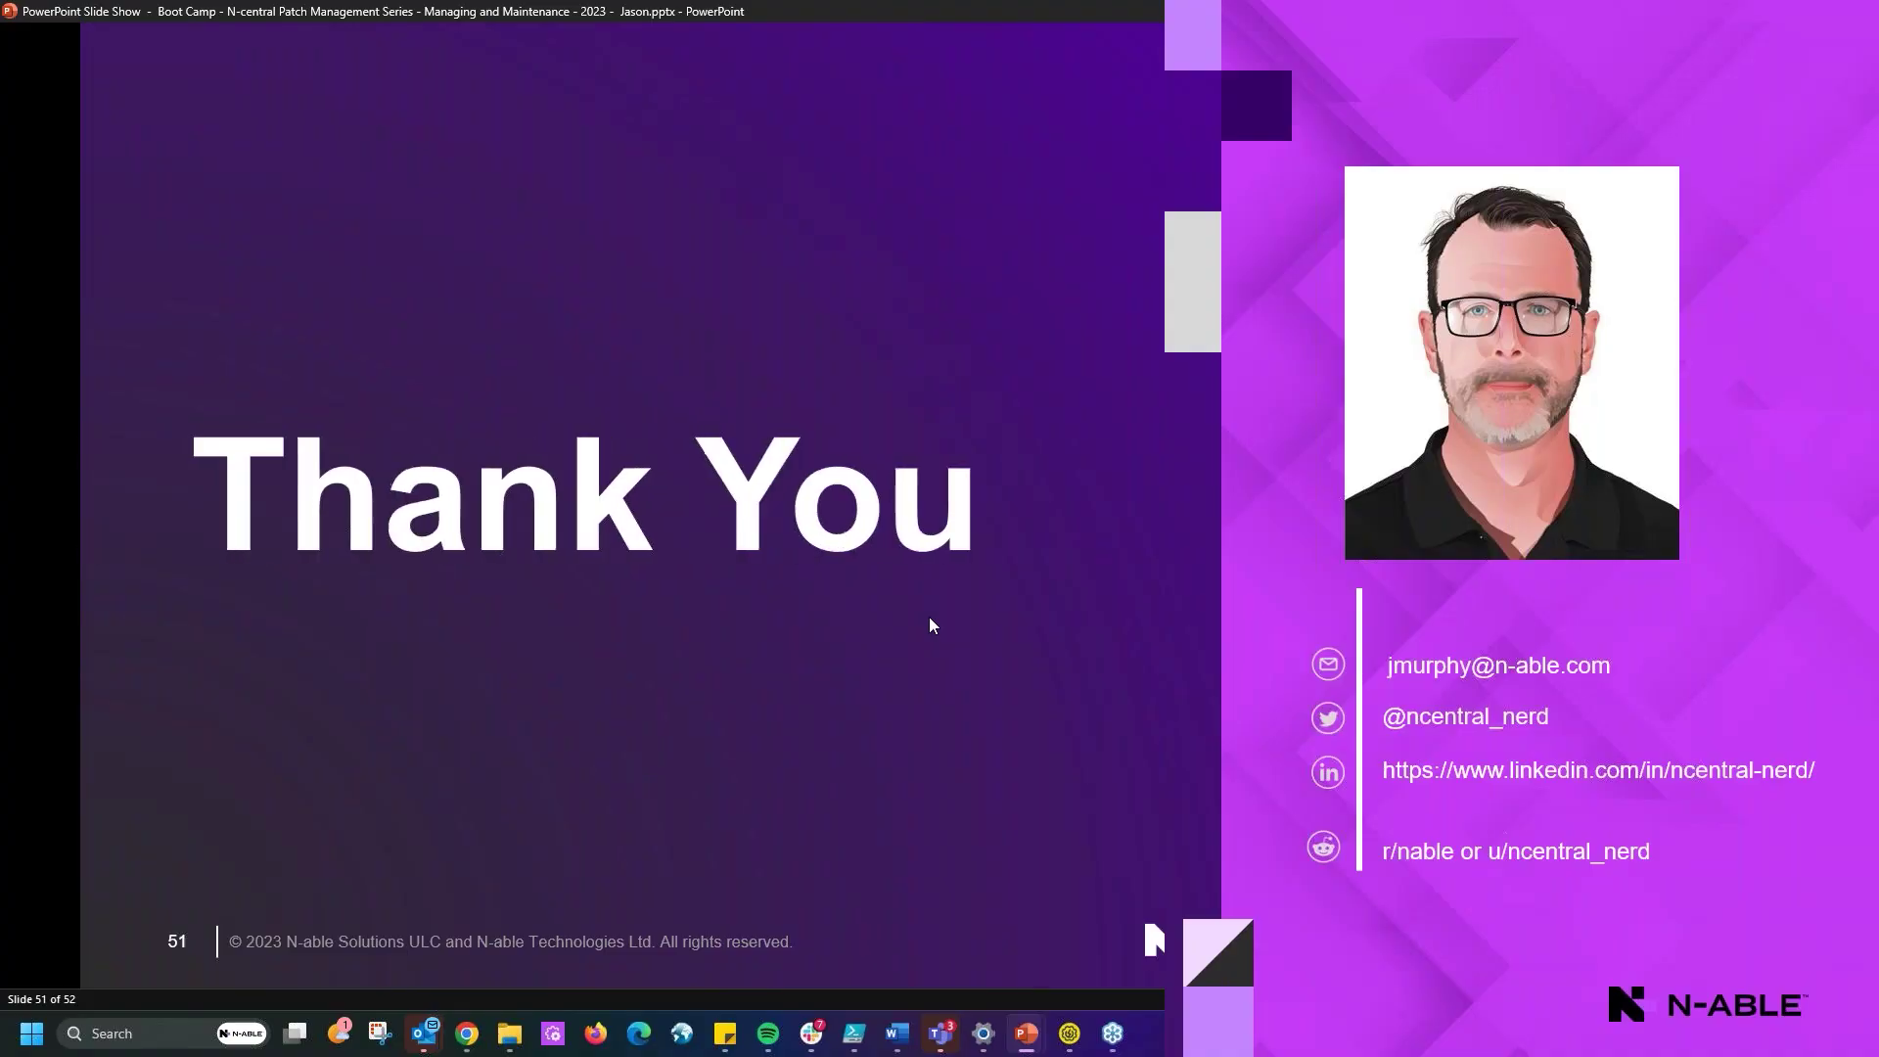